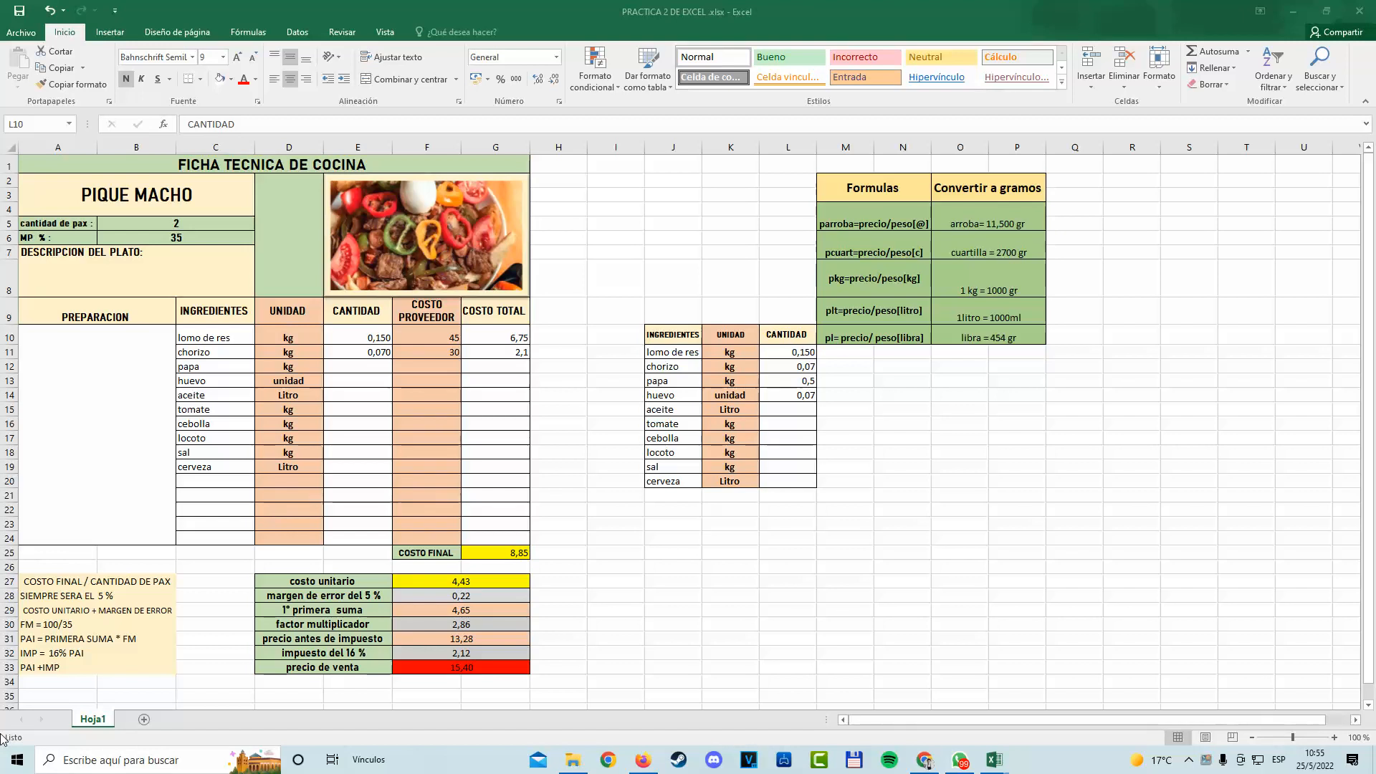
click(373, 435)
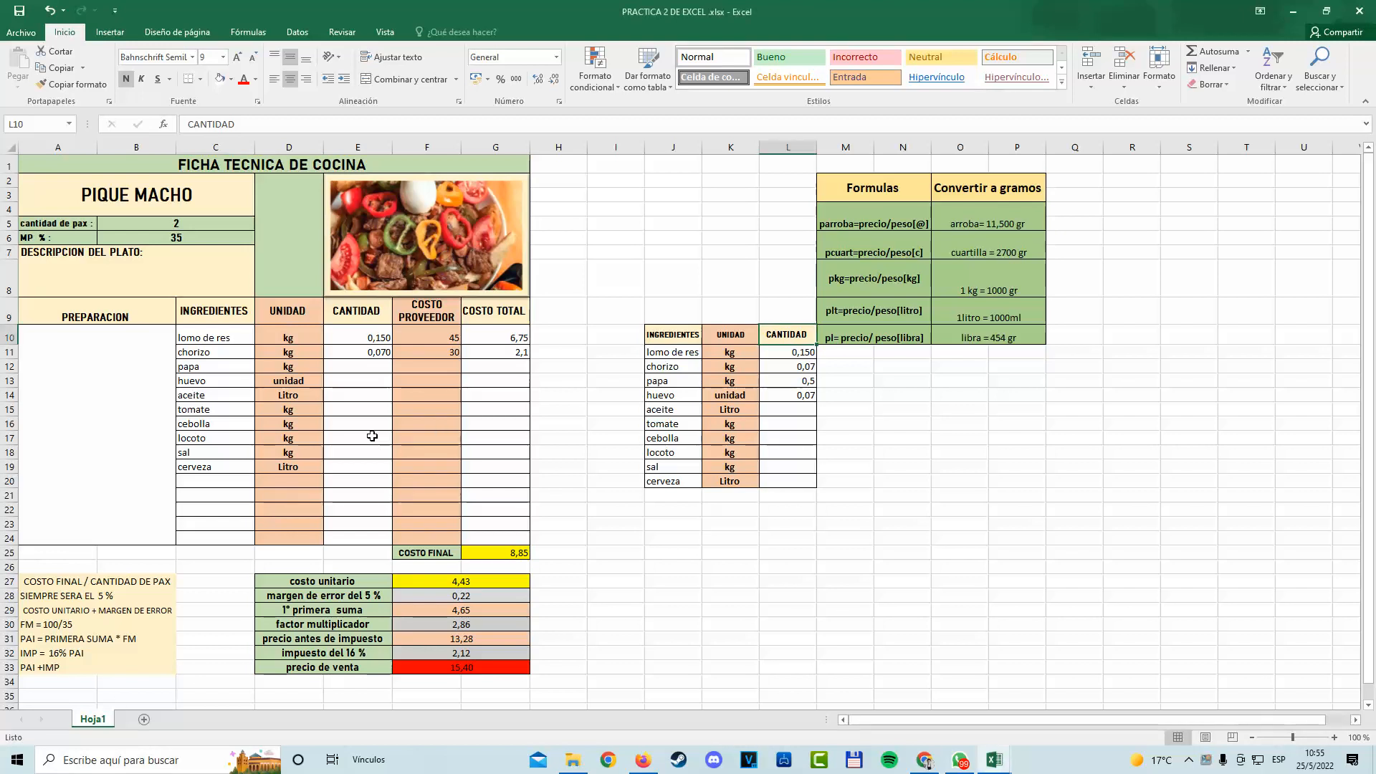
click(365, 384)
key(Right)
key(Right)
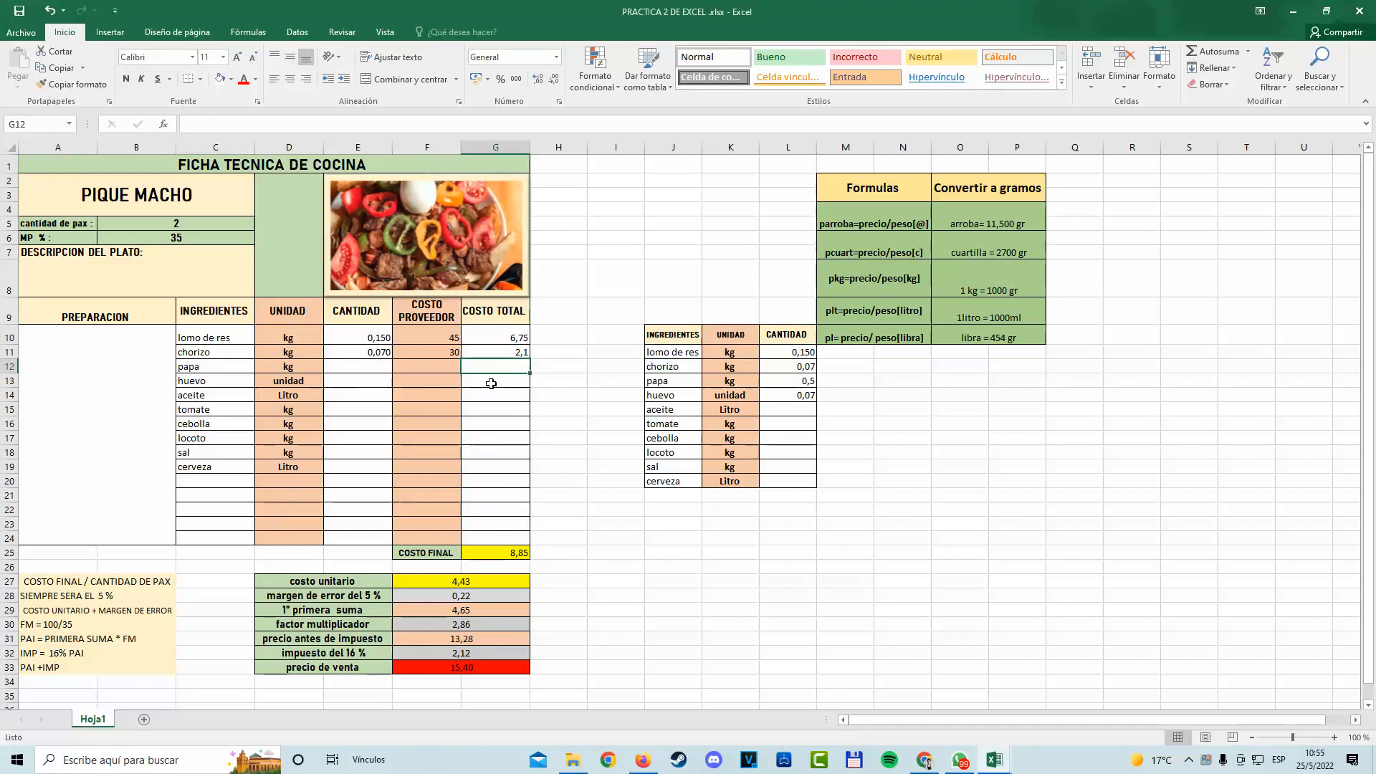
click(366, 390)
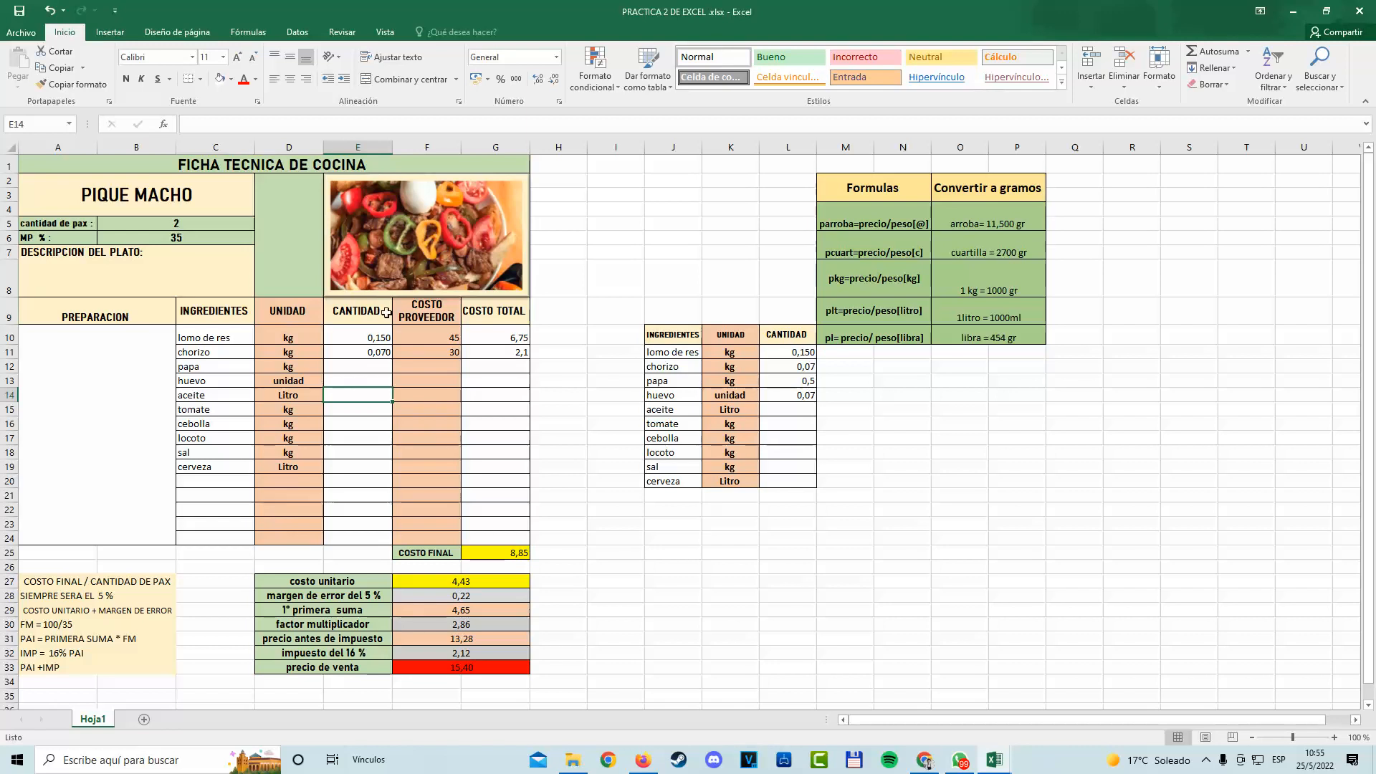
Examine the formulas behind COSTO FINAL and the pricing rows from costo unitario down to precio de venta.
click(456, 546)
click(495, 553)
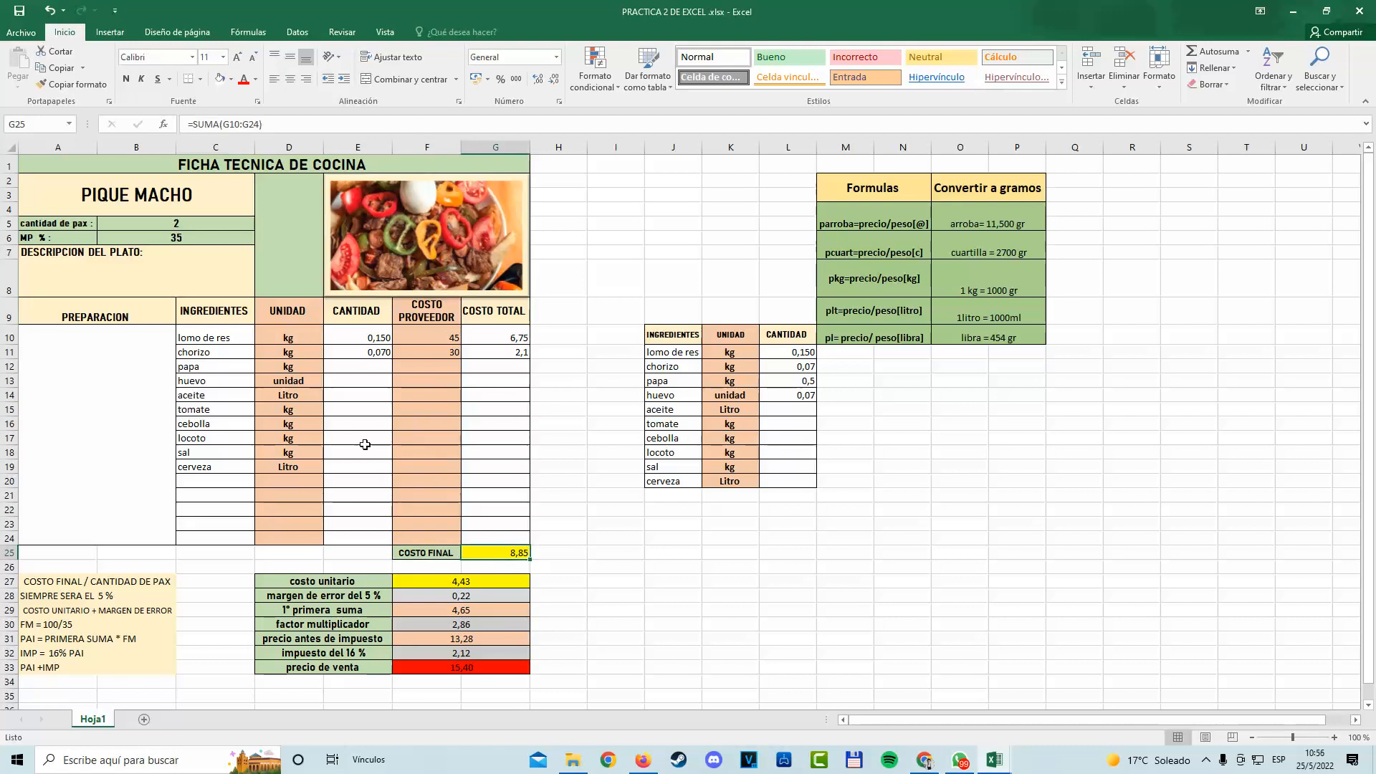
click(496, 463)
click(494, 537)
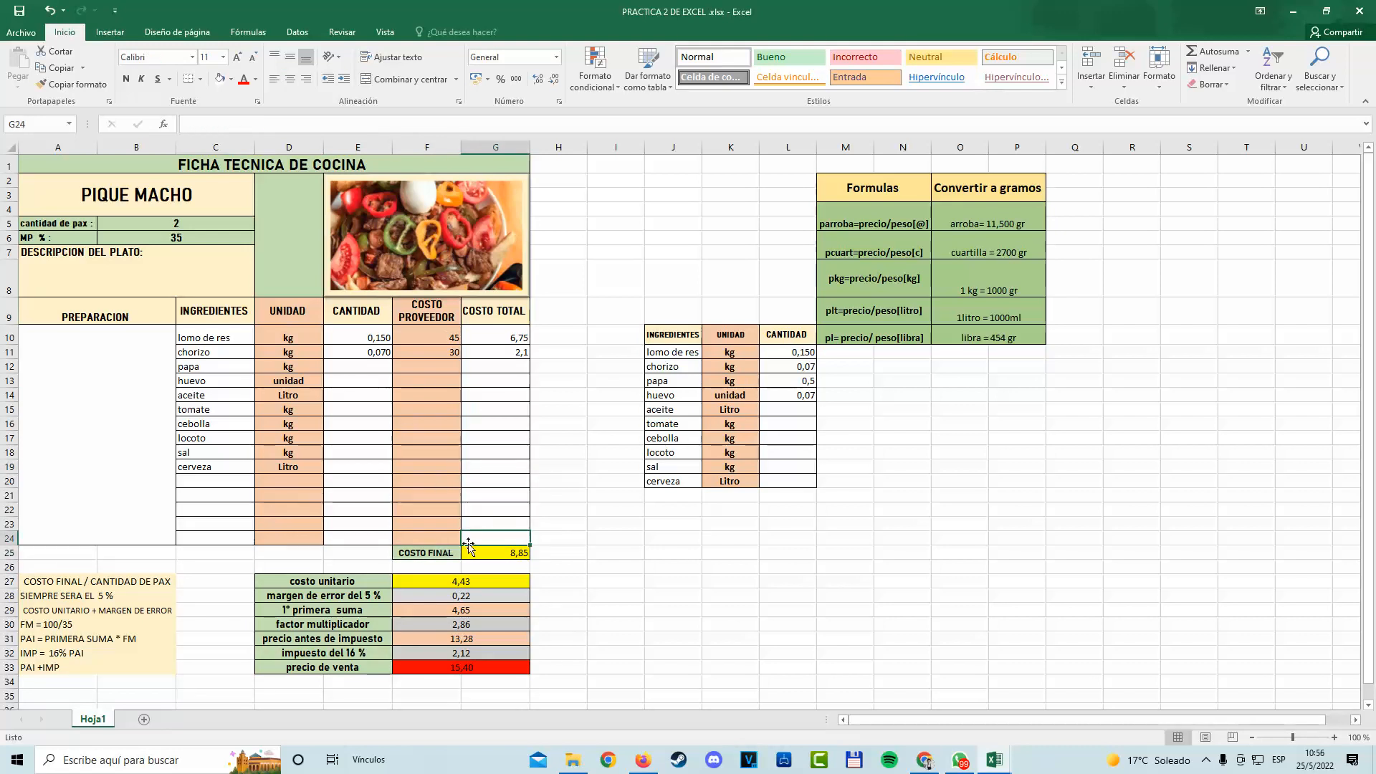
click(387, 582)
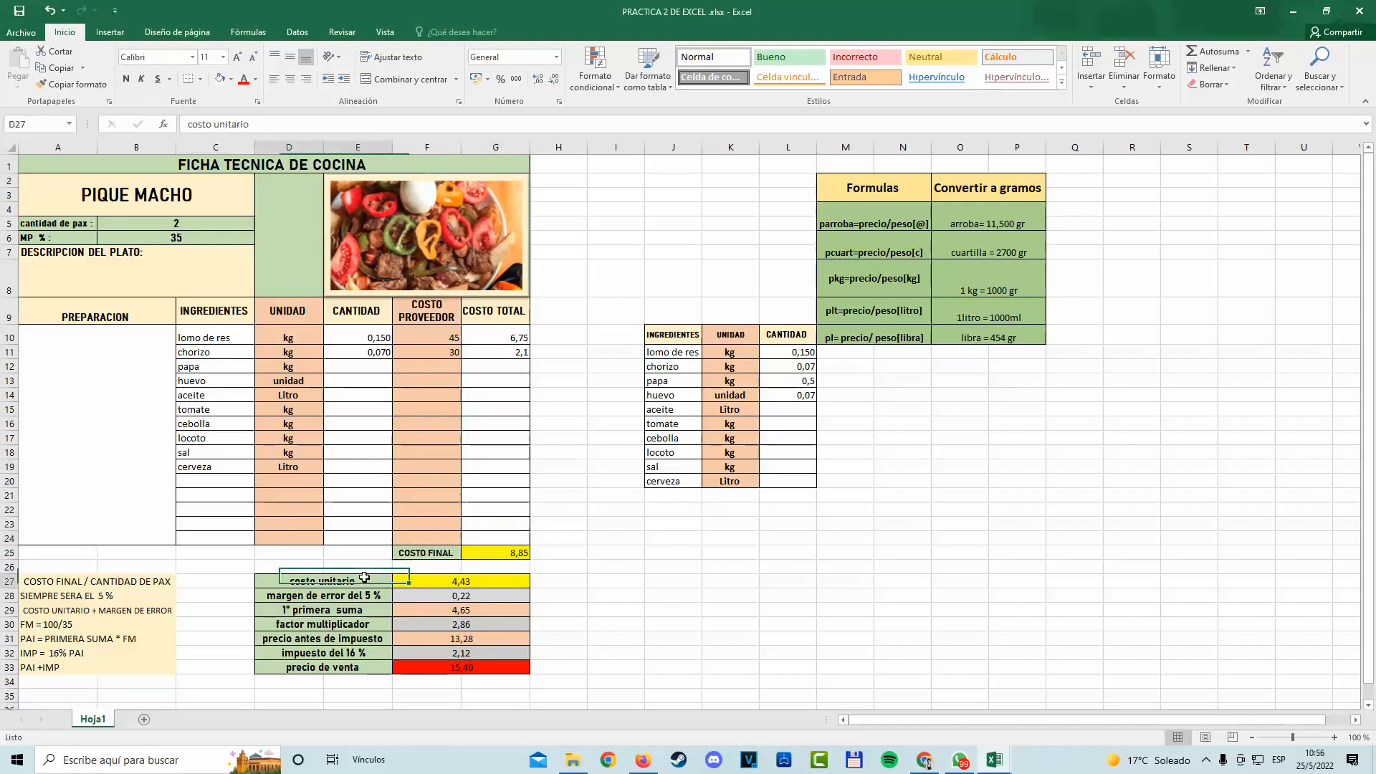
click(435, 584)
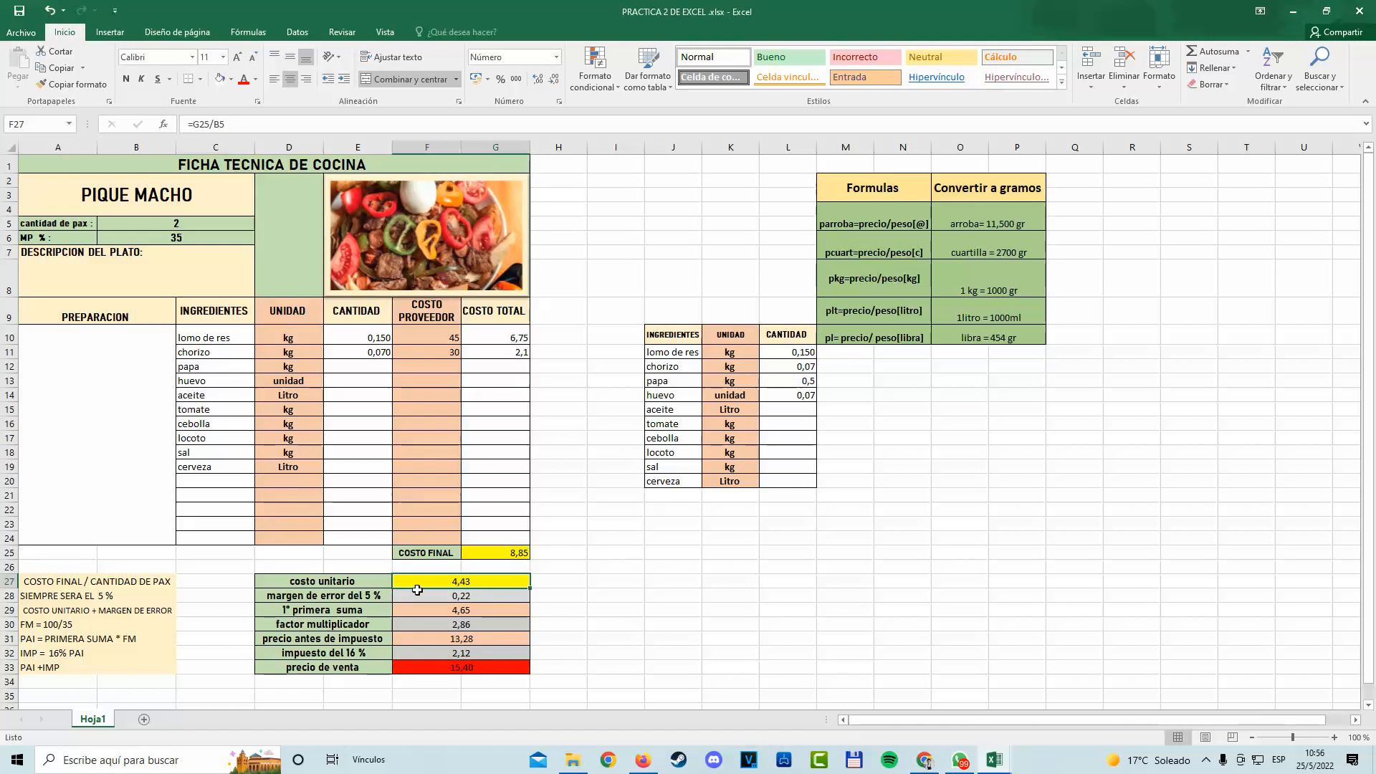
click(455, 594)
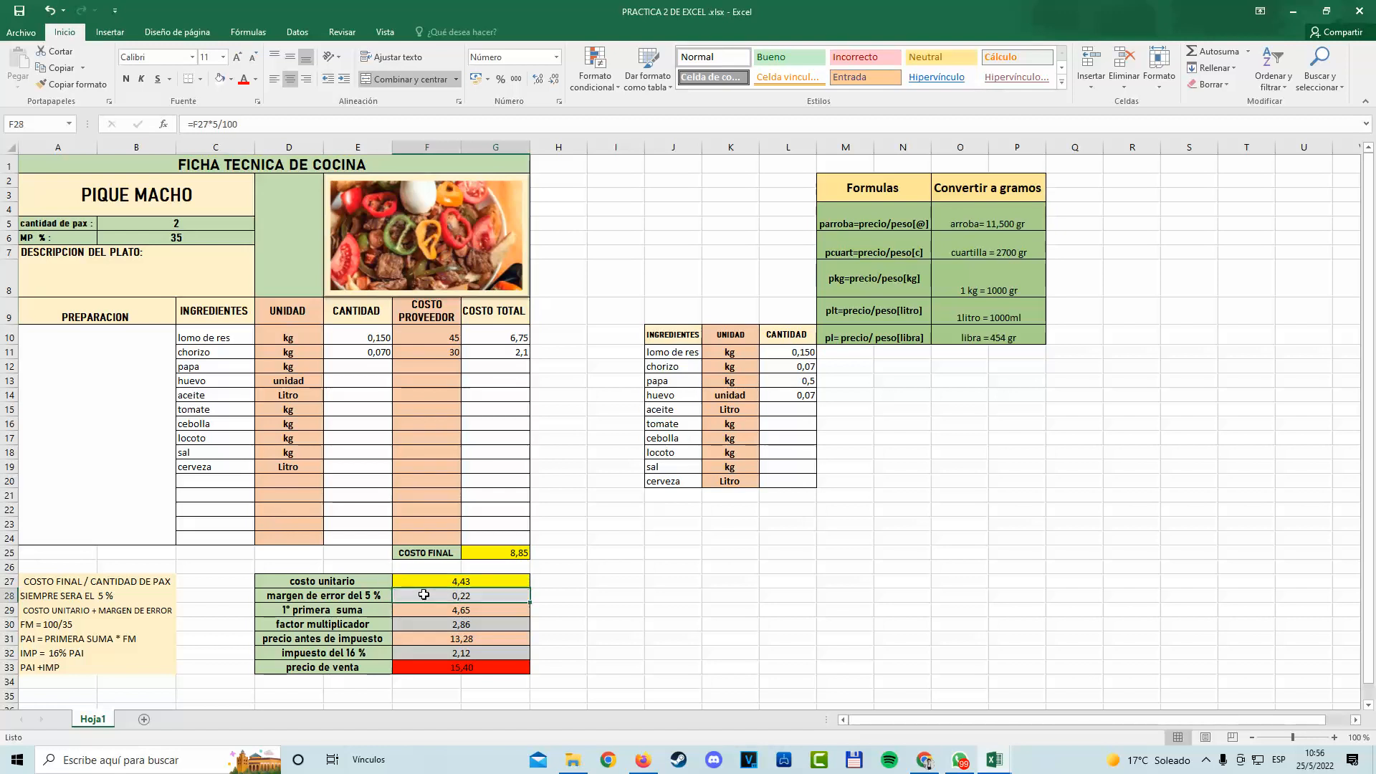
click(343, 600)
click(436, 607)
click(350, 610)
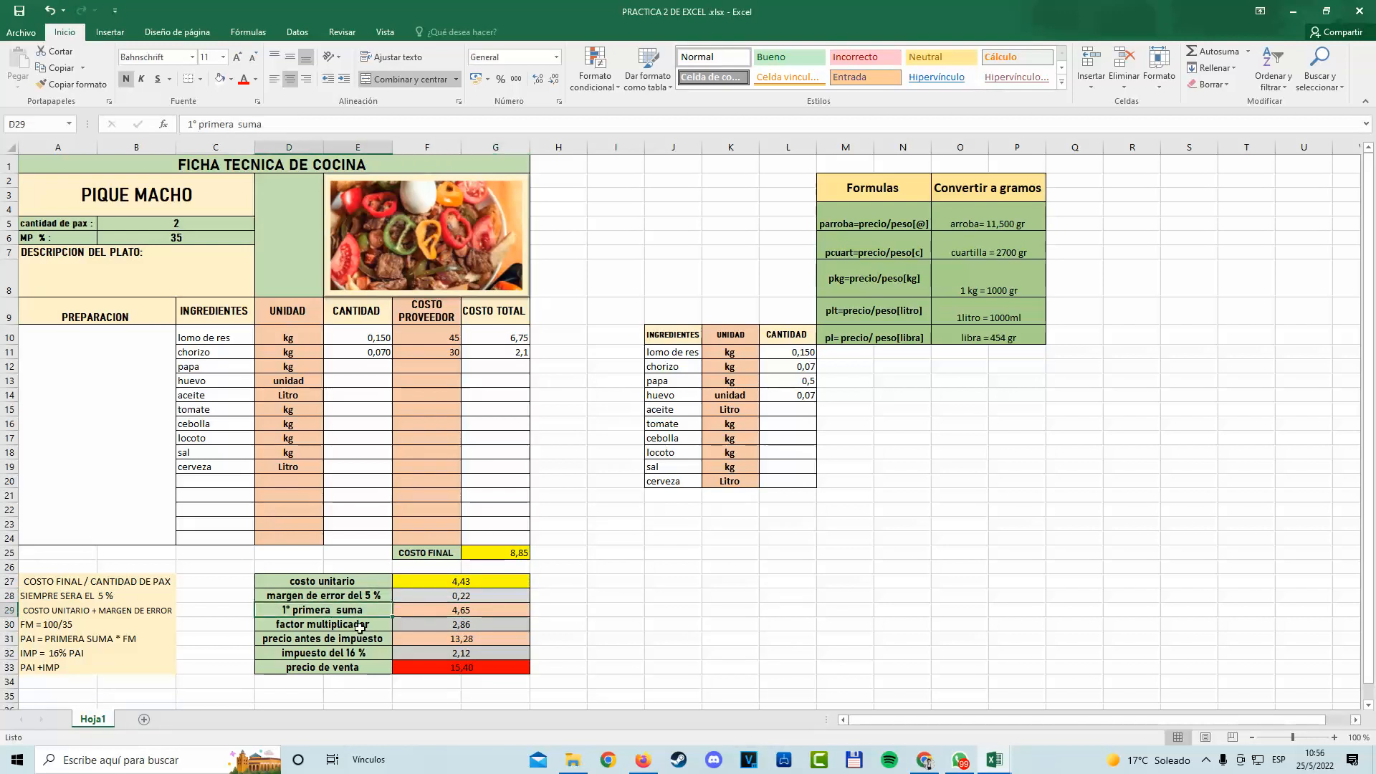
click(428, 626)
click(422, 638)
click(400, 652)
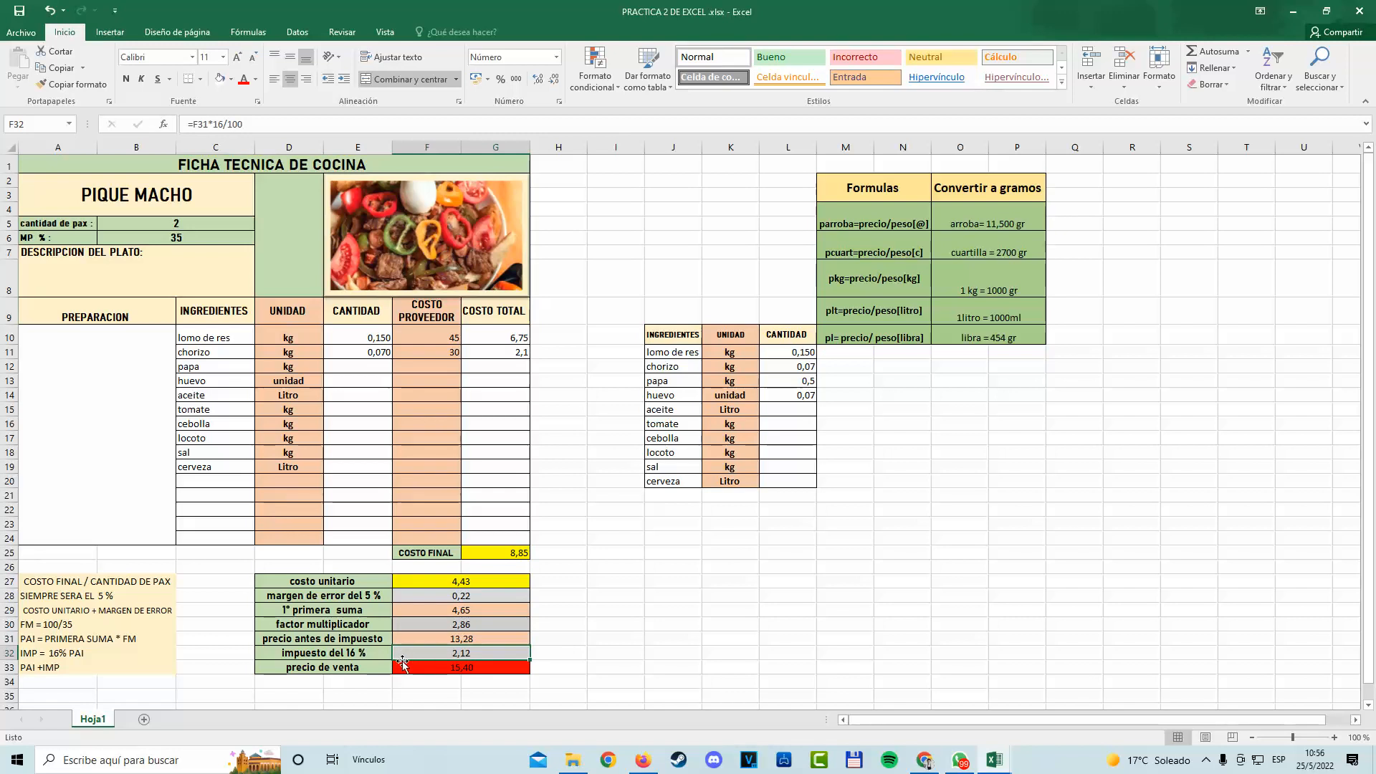
click(405, 669)
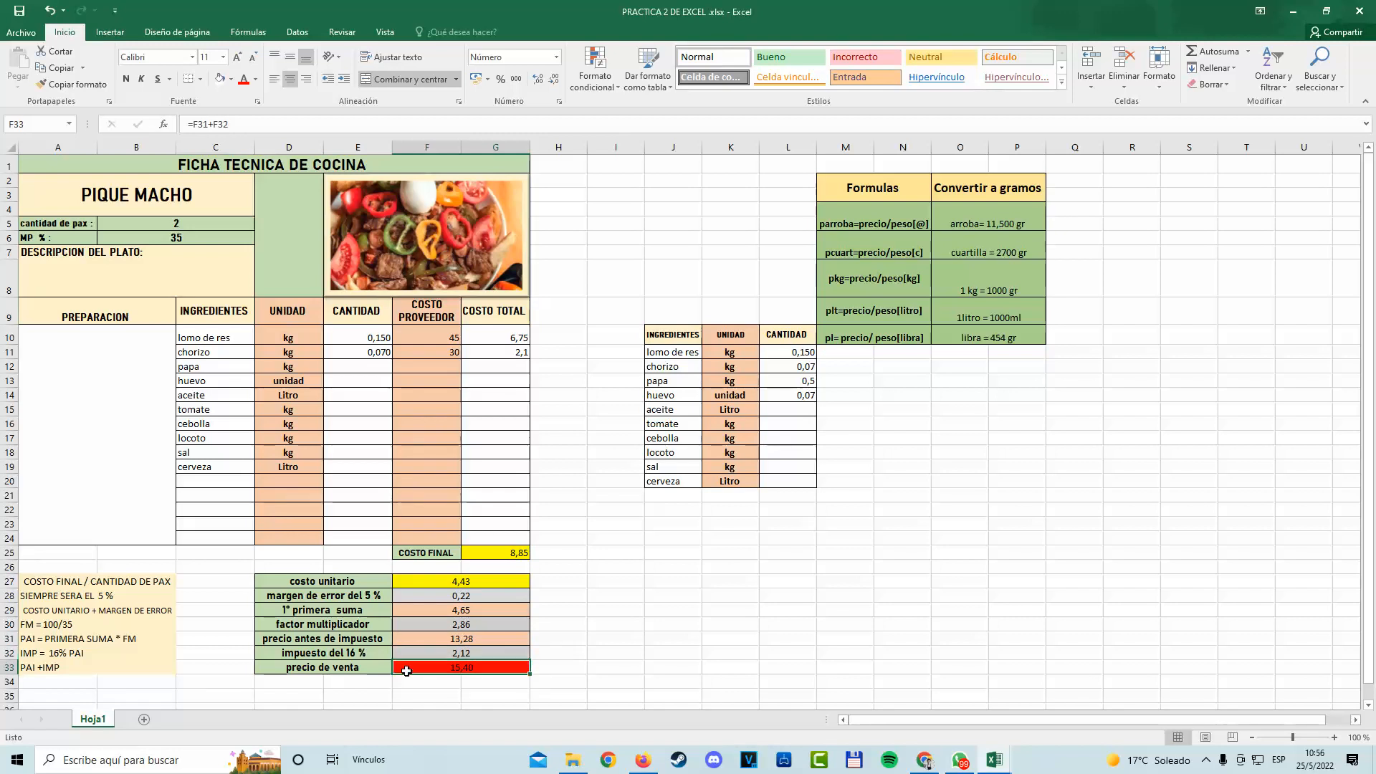
click(628, 640)
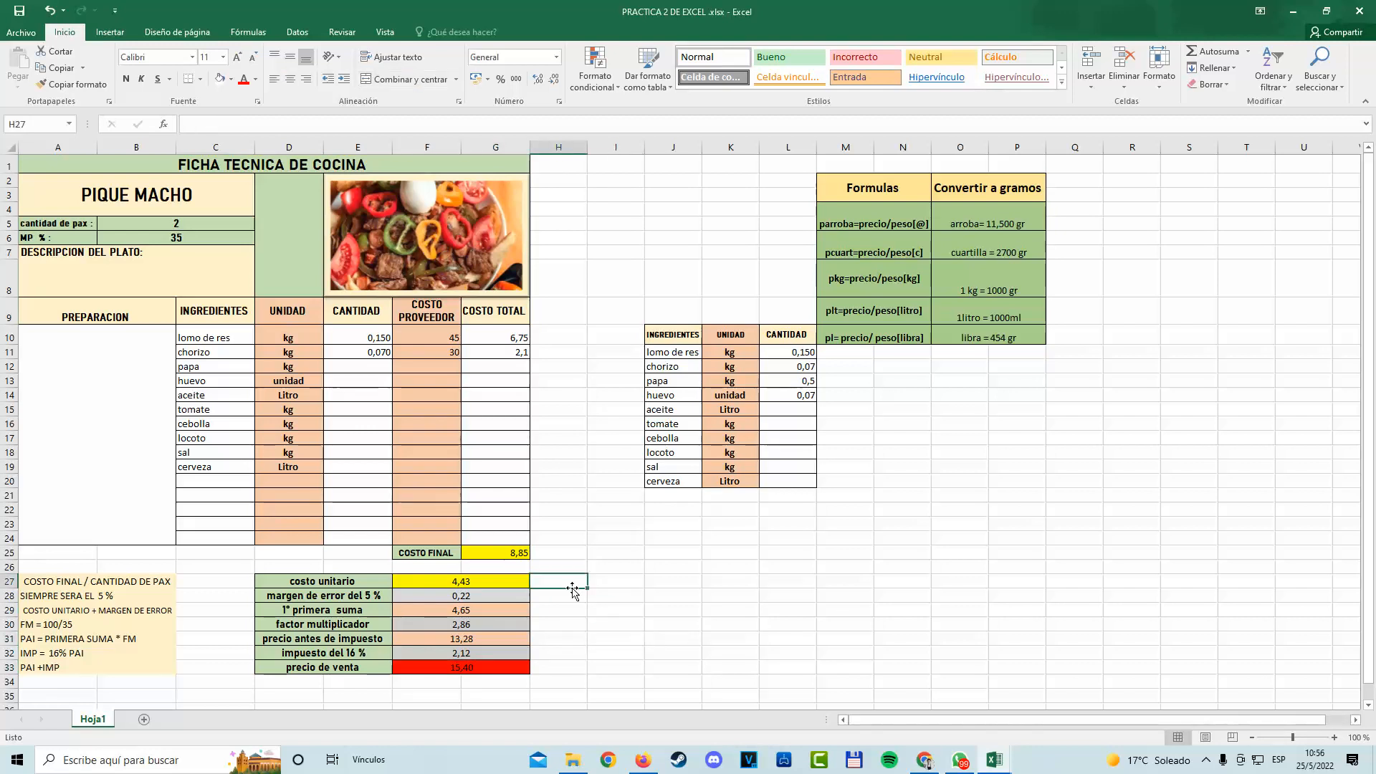
click(621, 580)
click(675, 577)
click(705, 583)
click(621, 583)
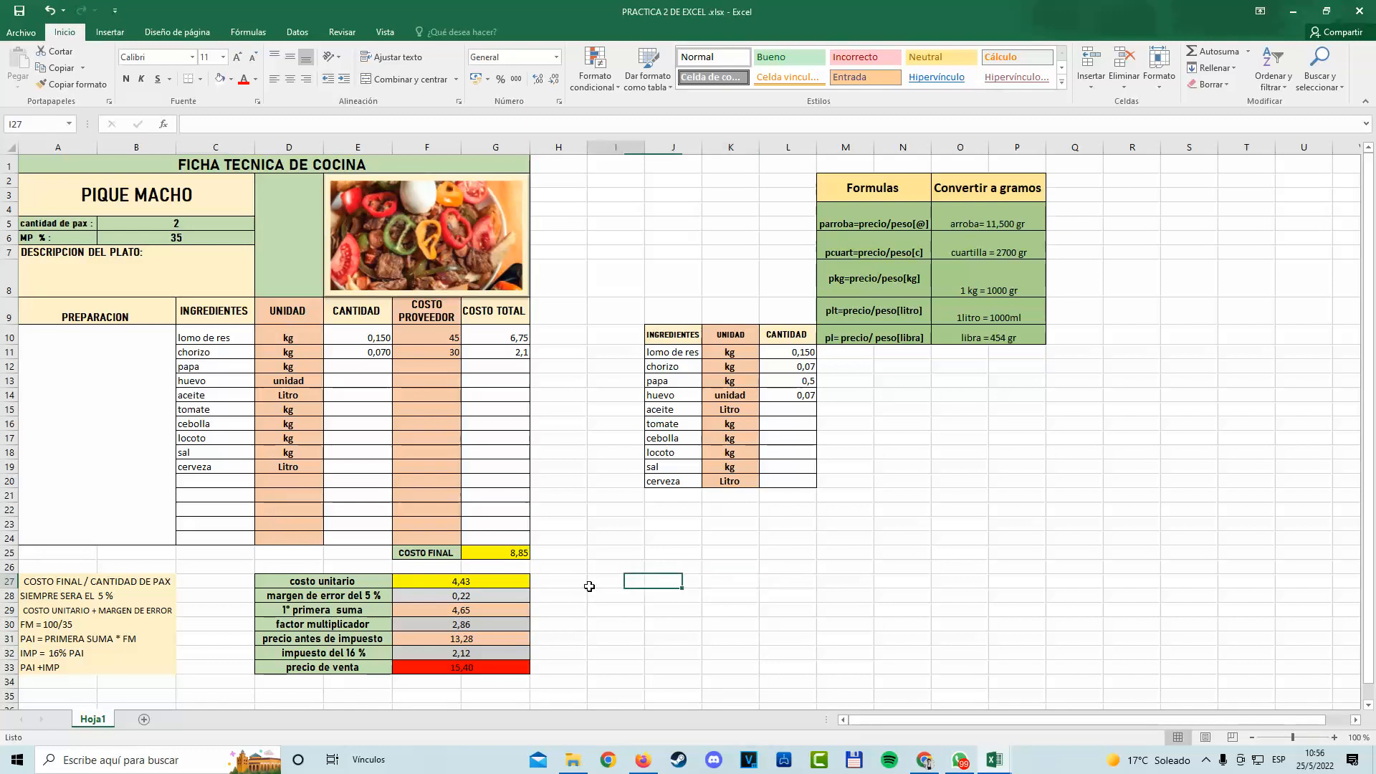
click(562, 585)
click(563, 596)
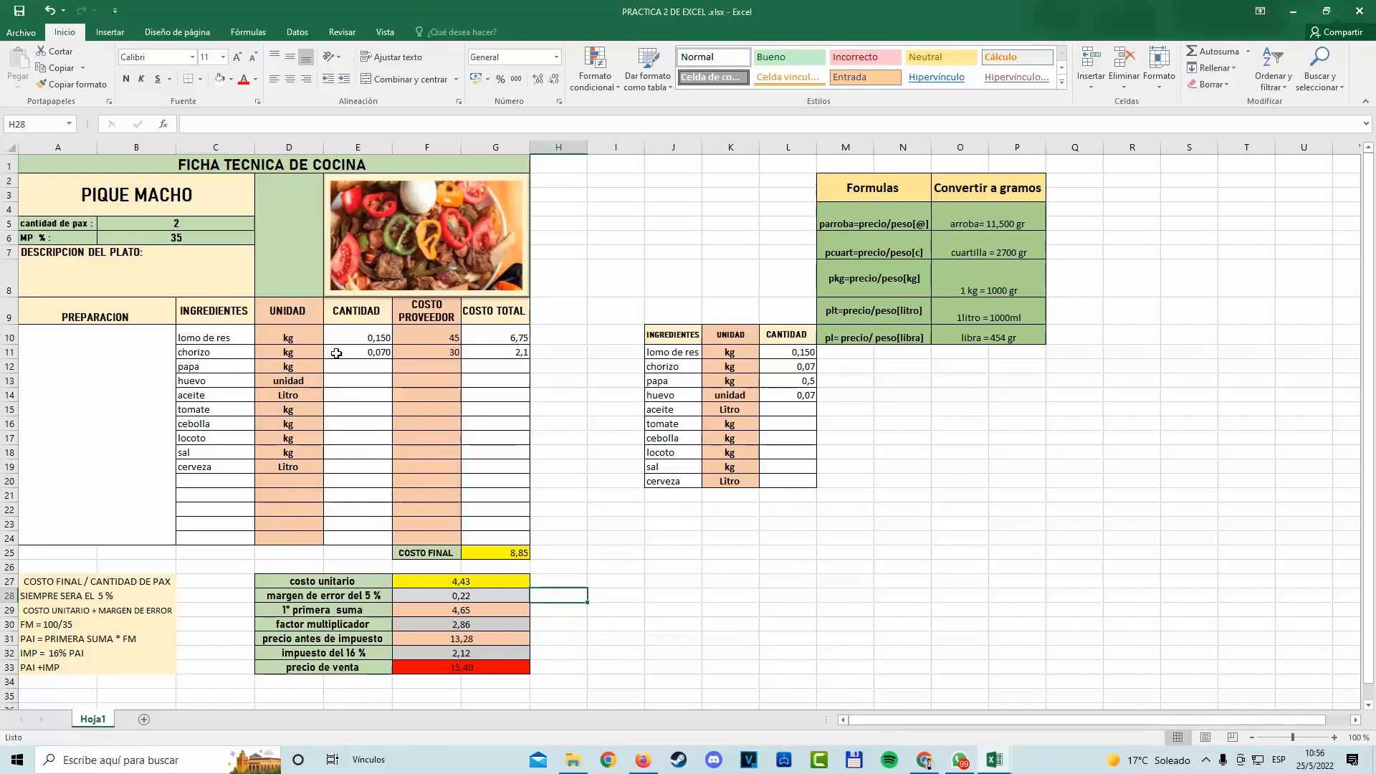
drag(814, 538, 846, 538)
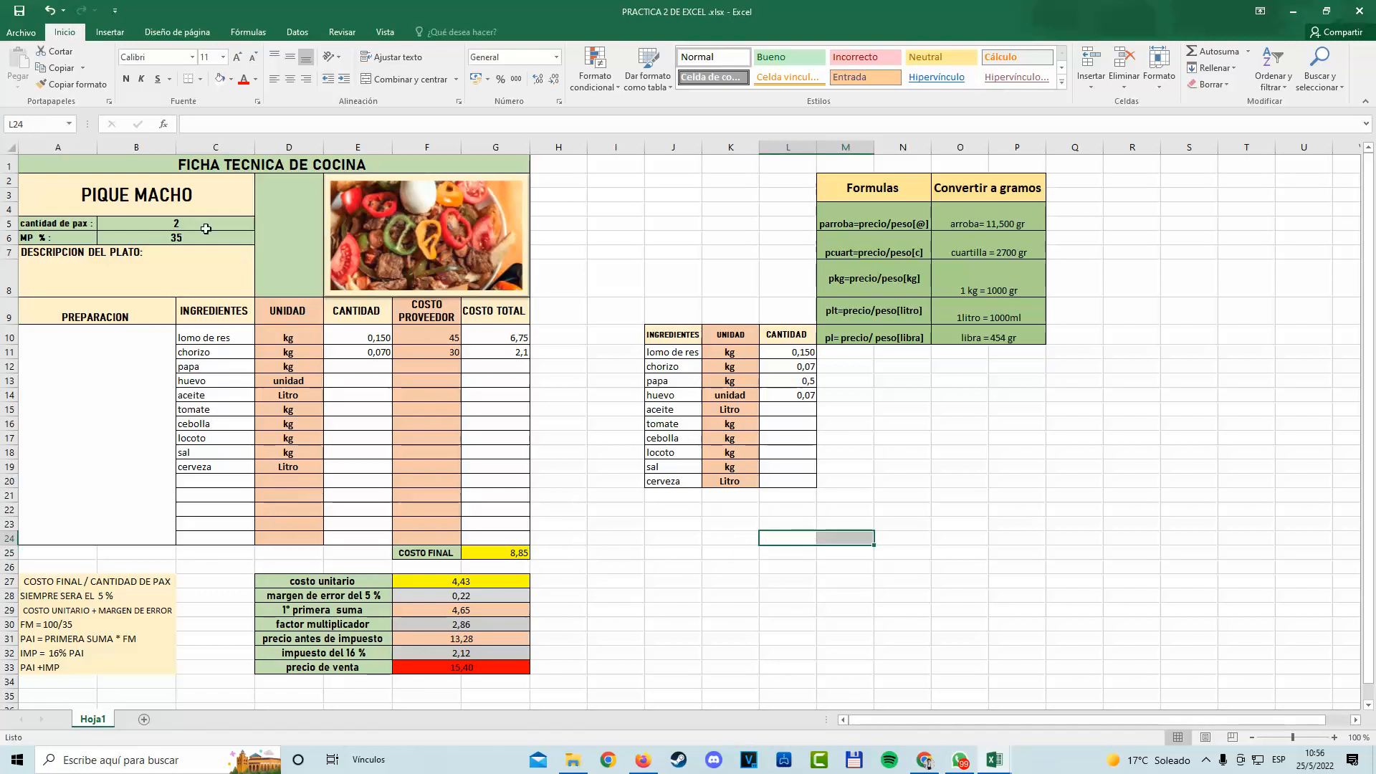
click(137, 147)
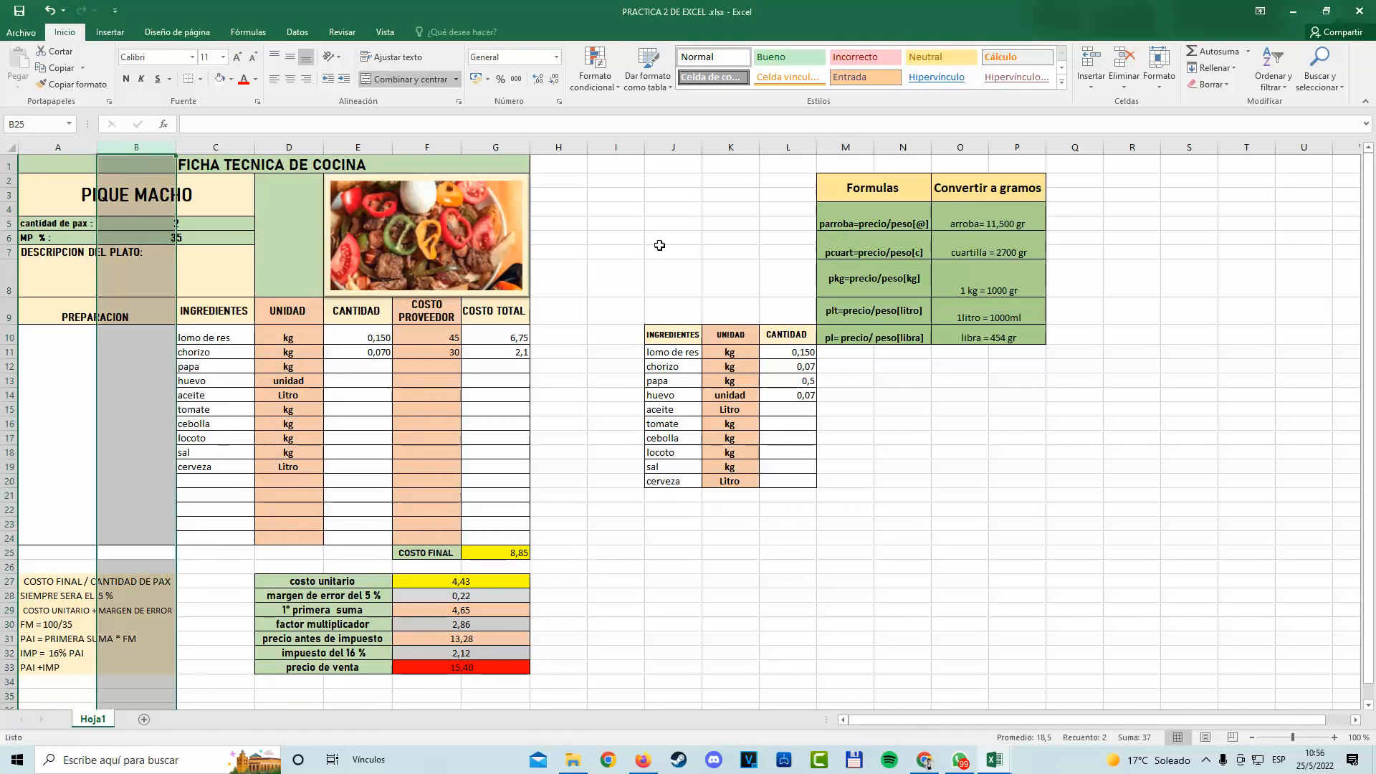
Apply all borders to the empty range N15:P23 to form a blank table grid below the conversion table.
click(665, 215)
drag(902, 407, 1019, 529)
click(200, 79)
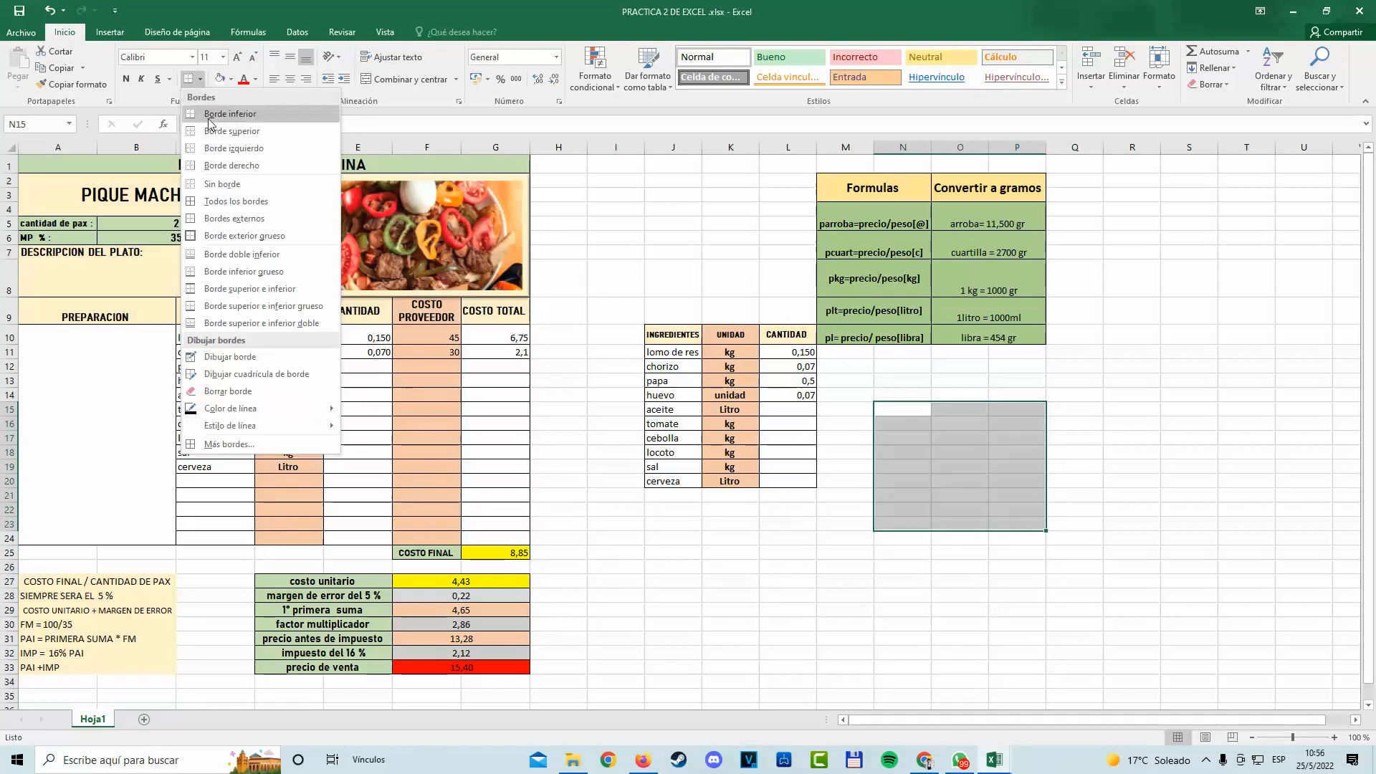
click(240, 208)
click(981, 480)
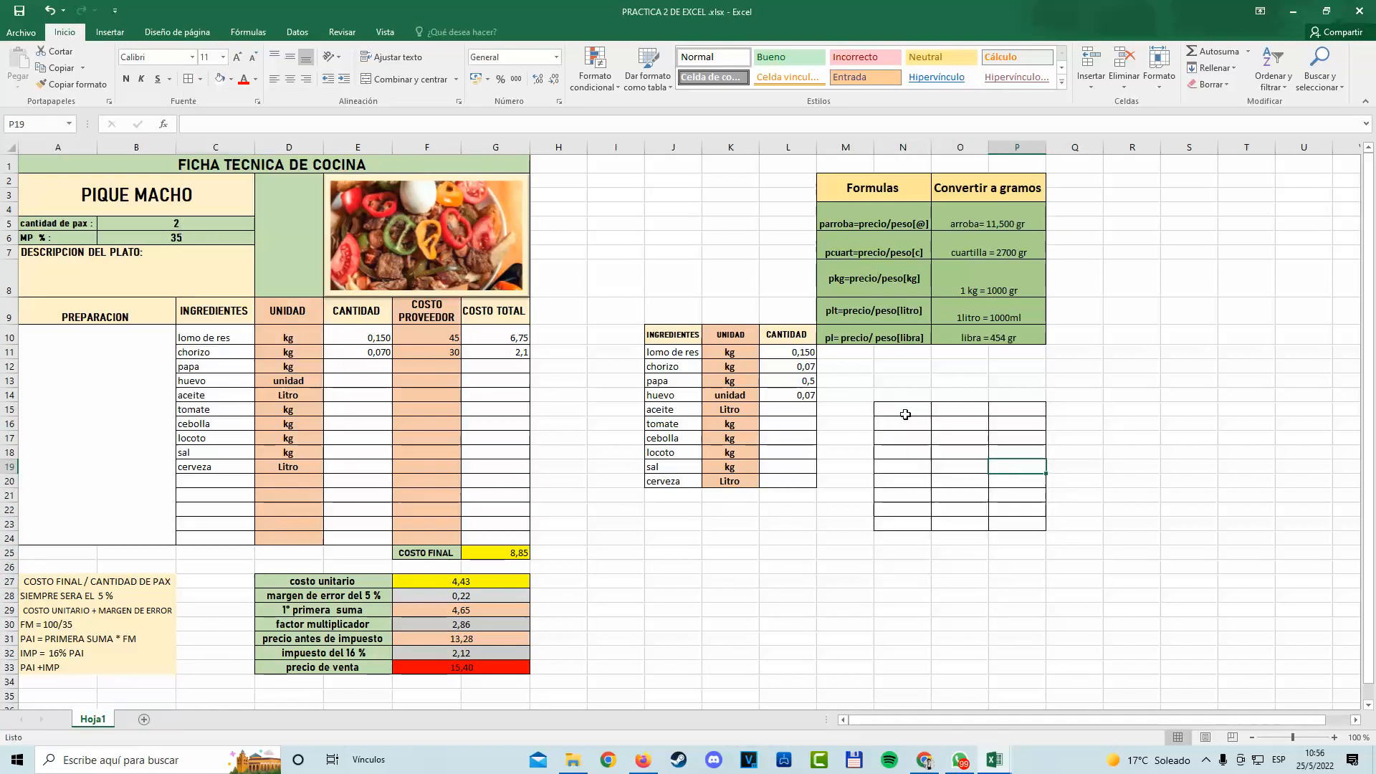
Merge and center N15:P16 in the new grid and enter FICHA TECNICA as its title.
drag(907, 410, 1006, 428)
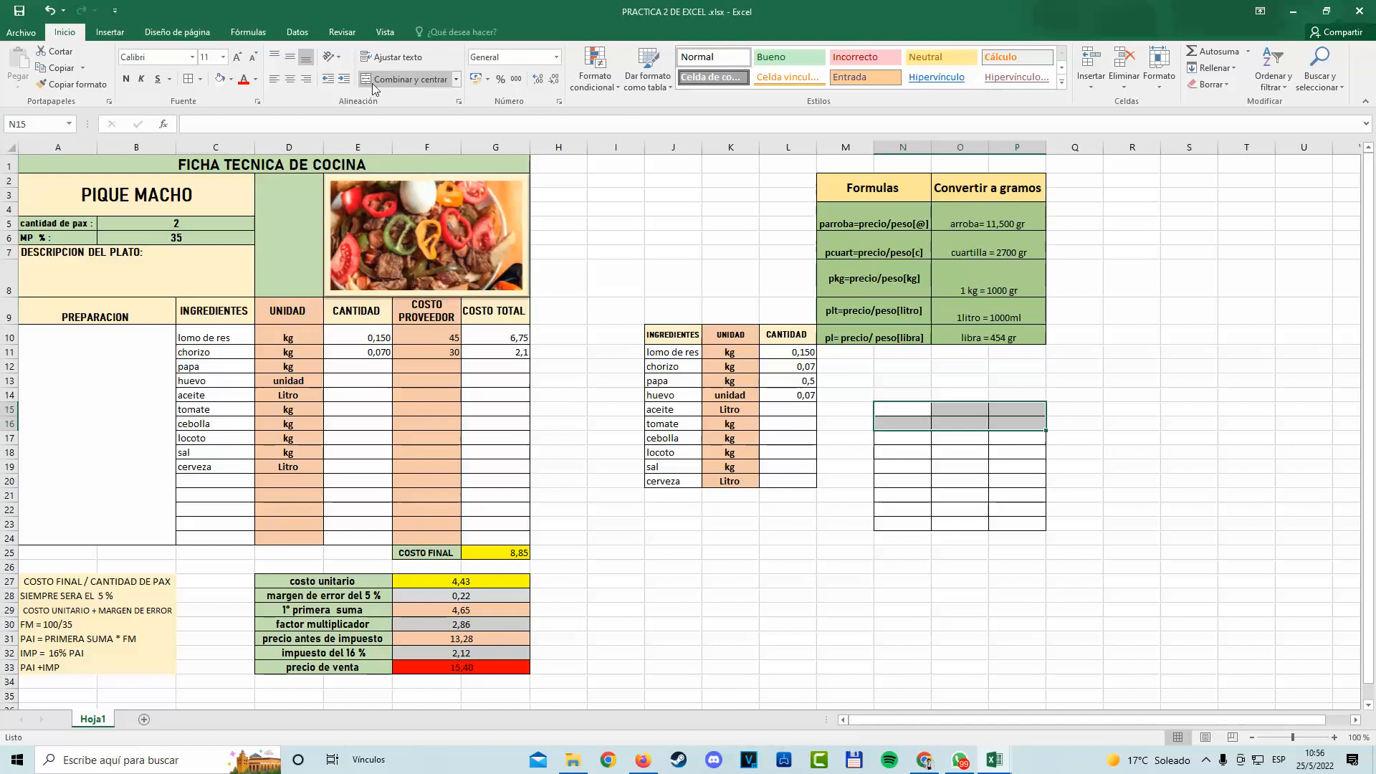
click(406, 78)
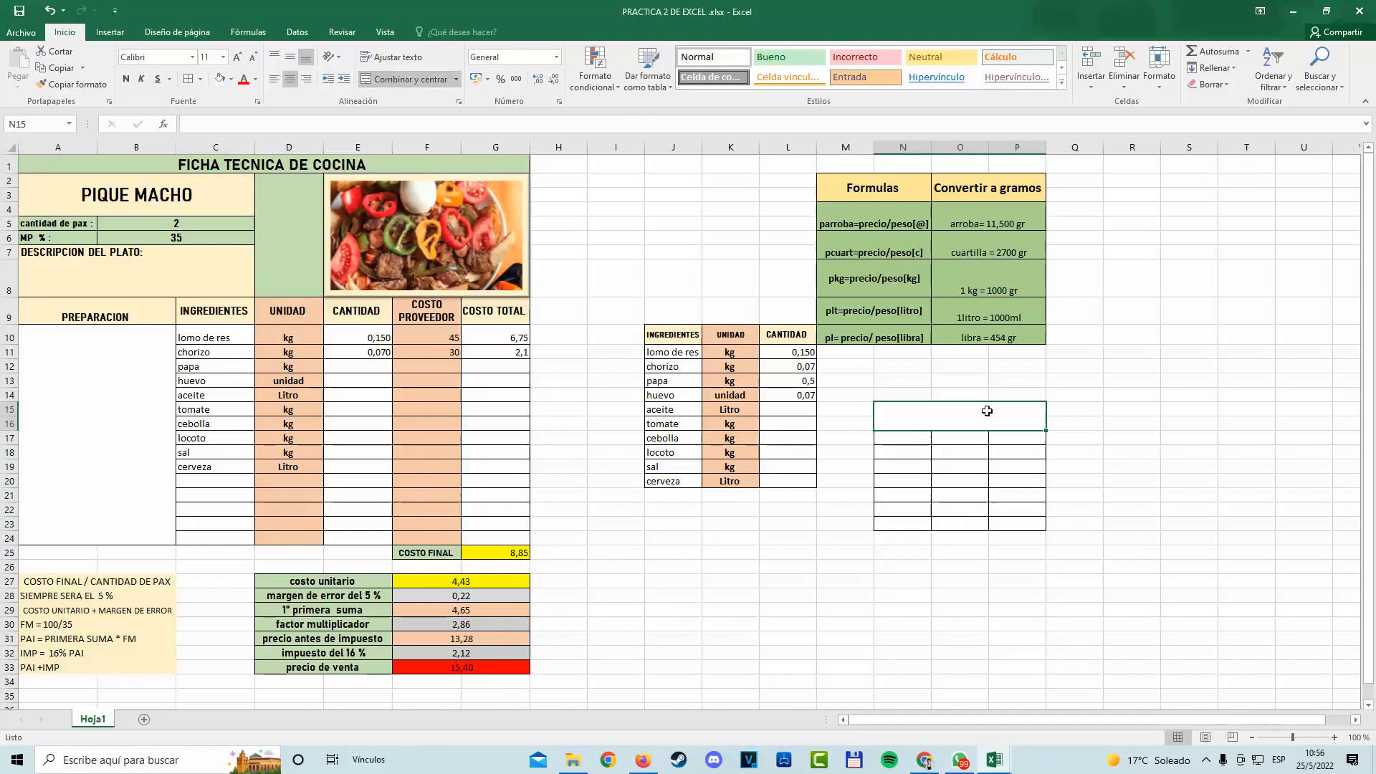
double_click(942, 419)
text(Fl)
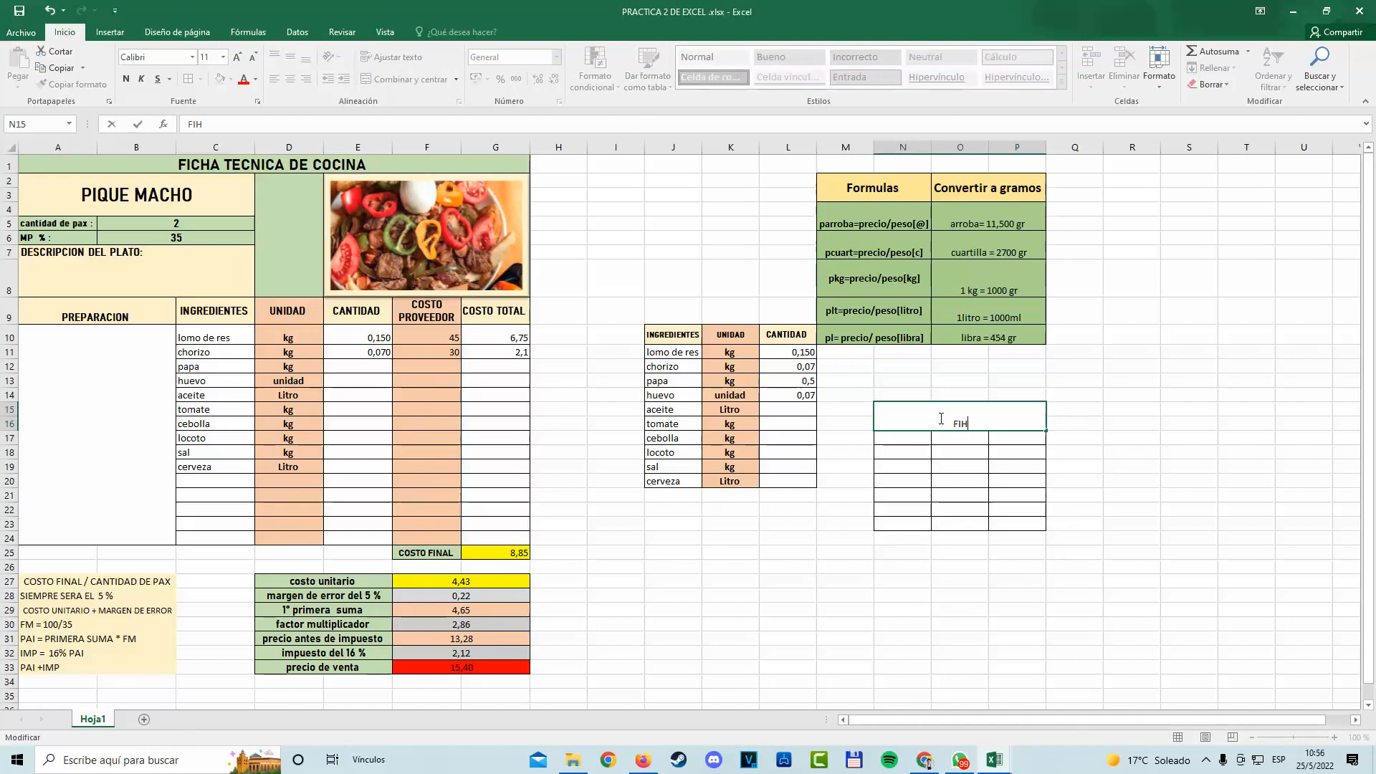
text(CHA TECNICA)
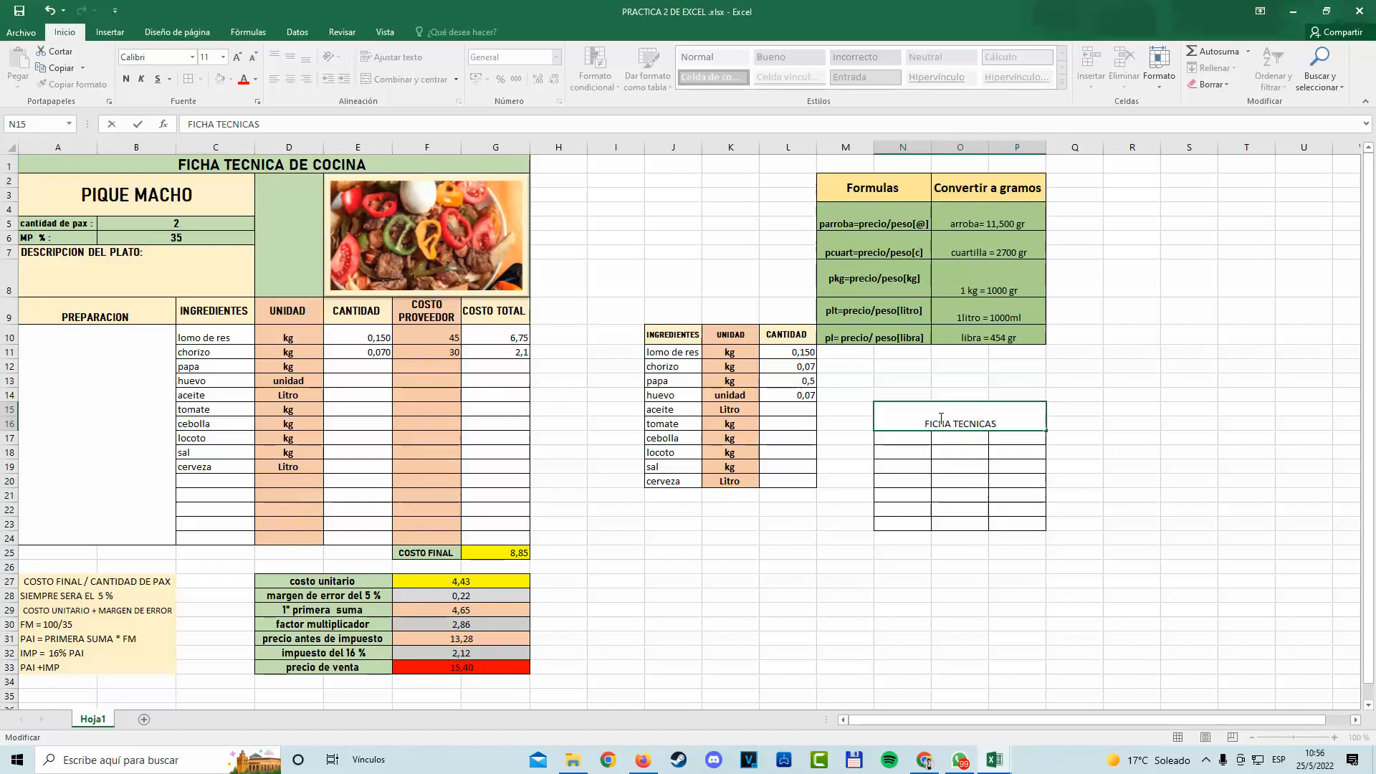
click(1098, 486)
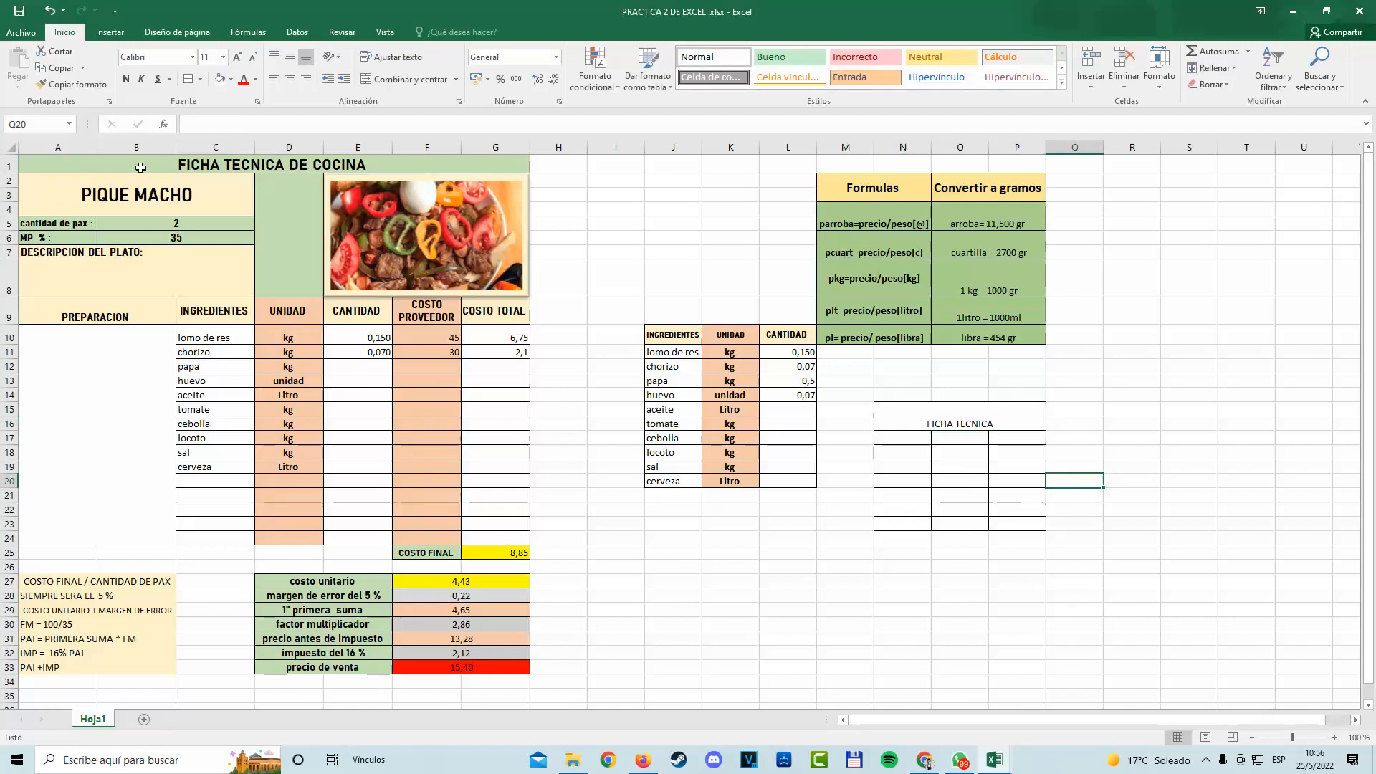
Merge and center cells P17:P19 in the last column of the FICHA TECNICA practice table.
drag(141, 168, 435, 669)
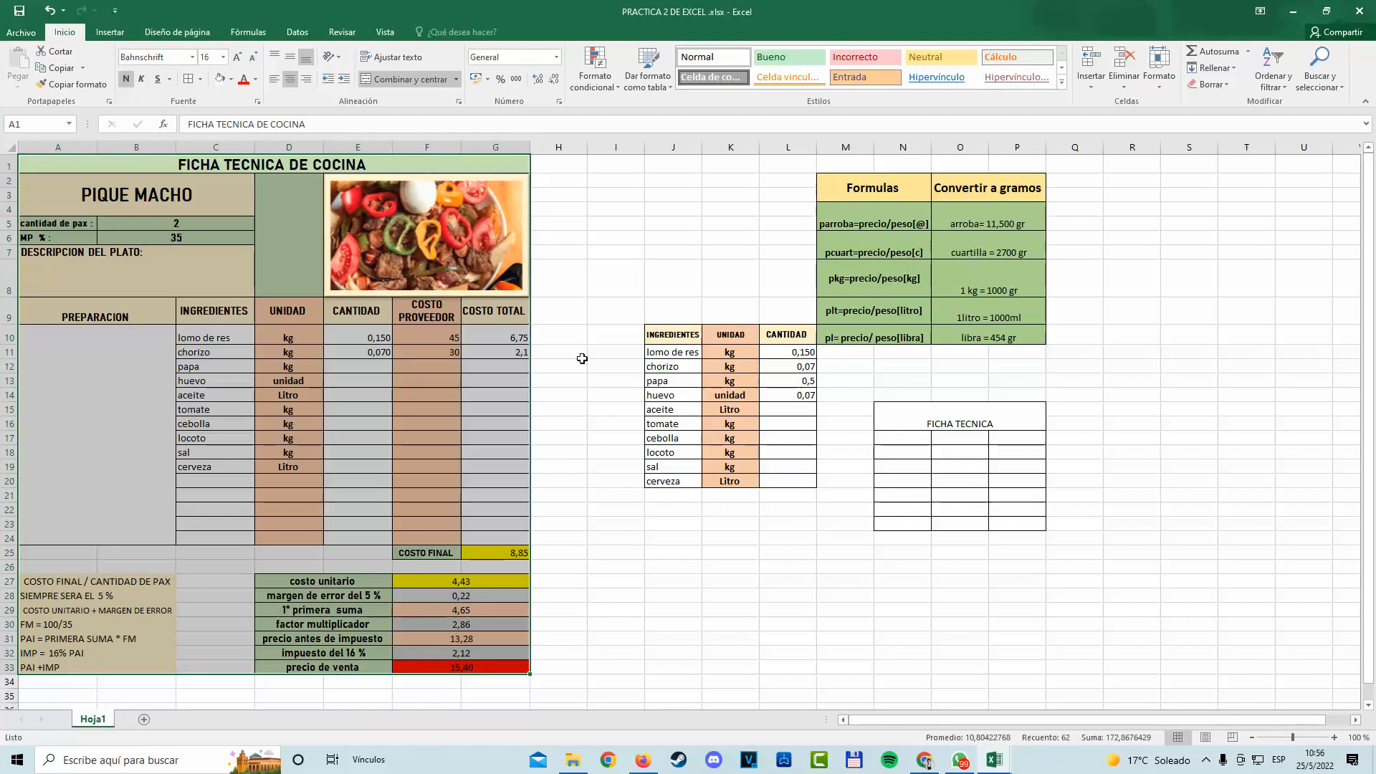
click(977, 448)
drag(1011, 440, 1015, 467)
click(405, 79)
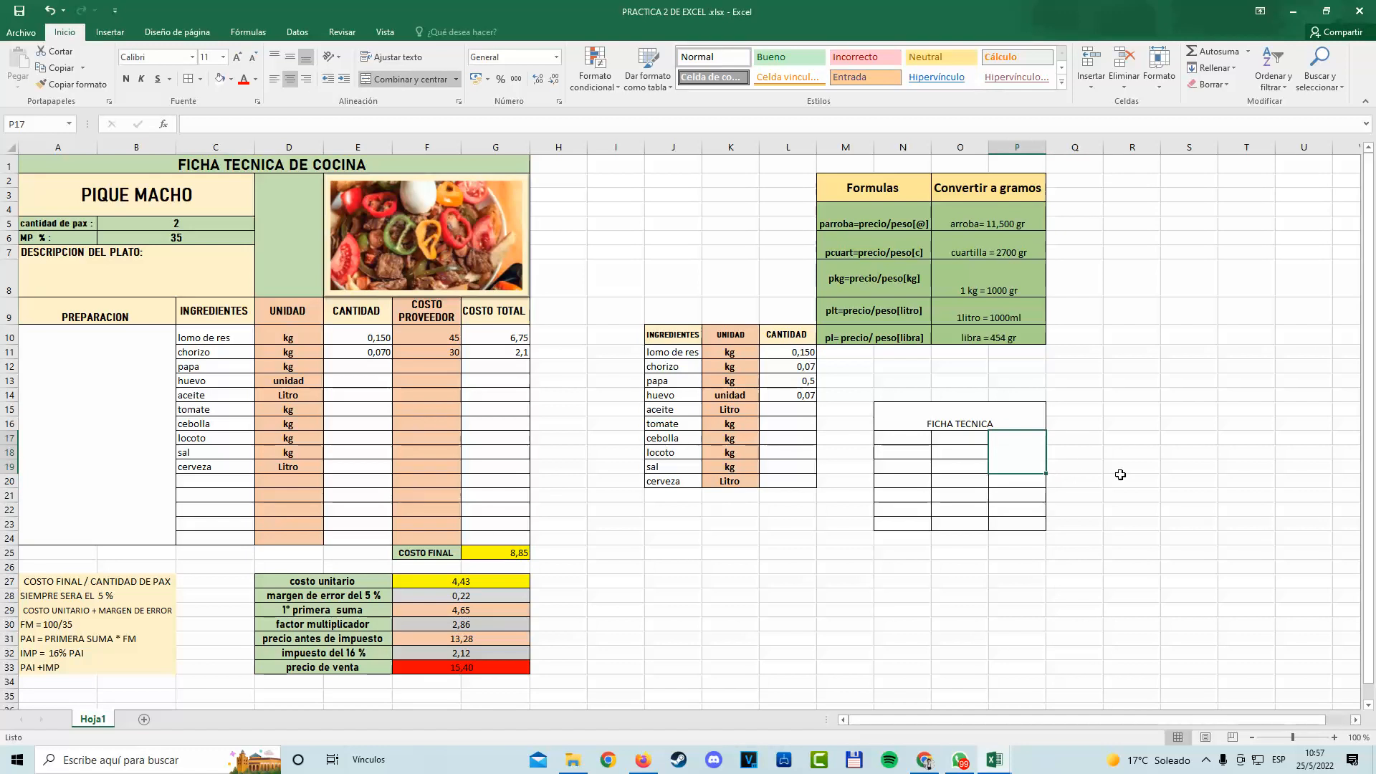
click(1030, 509)
drag(971, 419, 992, 523)
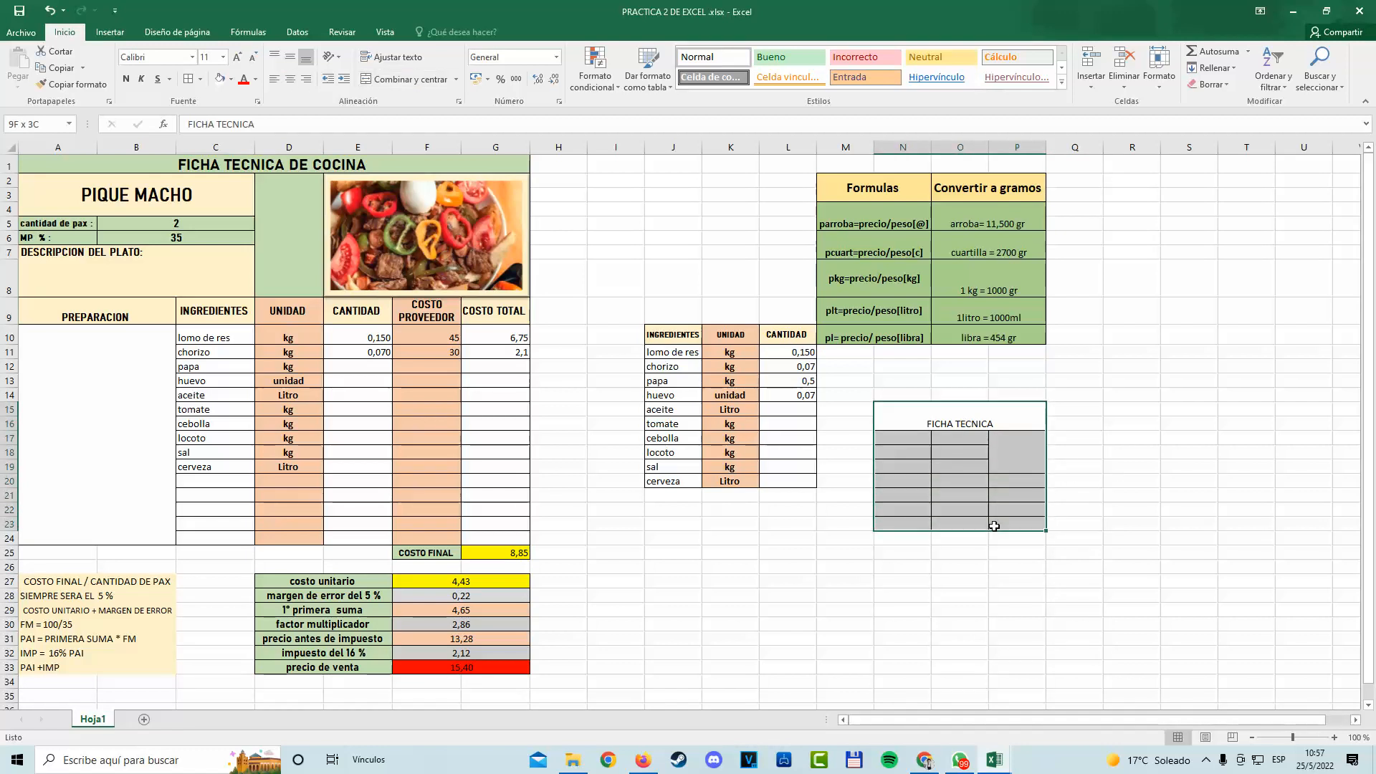
right_click(1001, 521)
click(1058, 349)
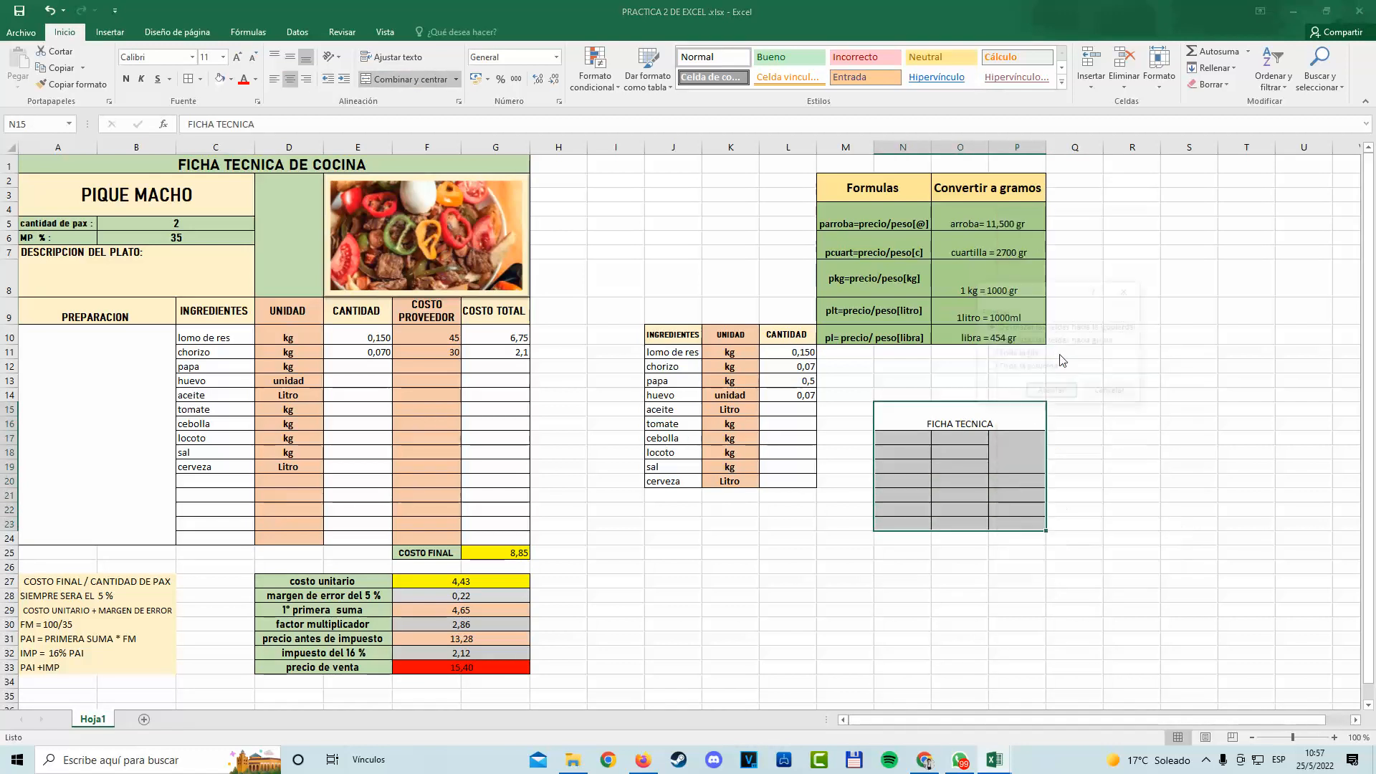
click(1127, 290)
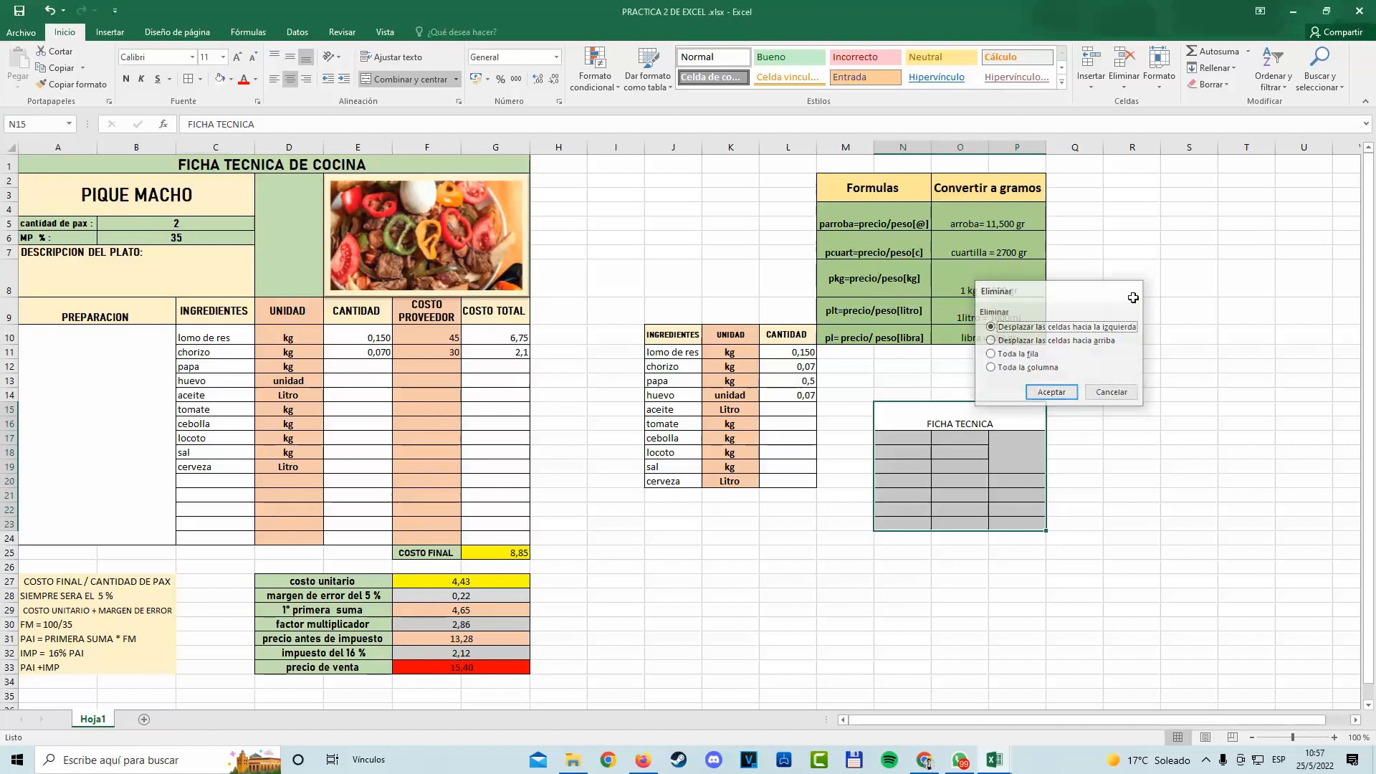
click(977, 509)
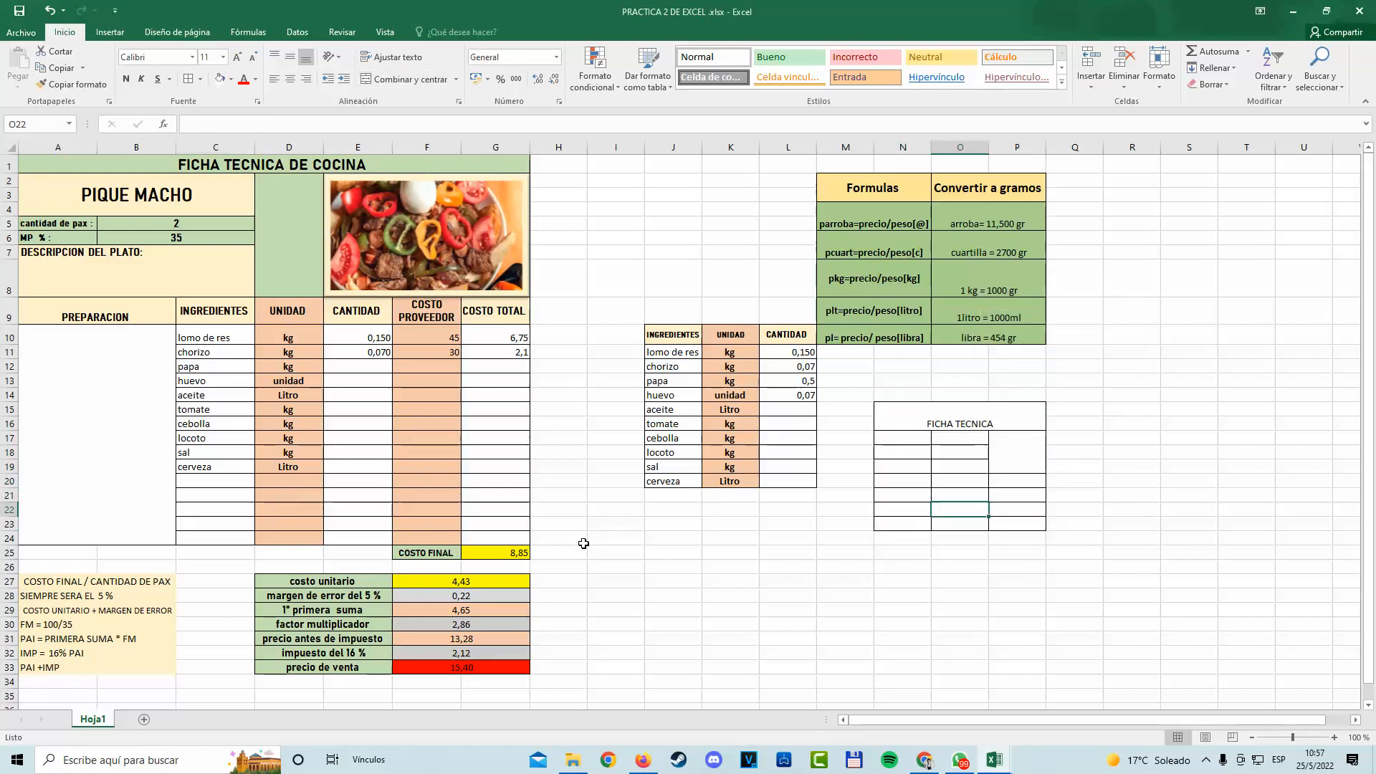
Review the recipe sheet's header cells: title, dish name, cantidad de pax, MP % and DESCRIPCION DEL PLATO.
click(126, 169)
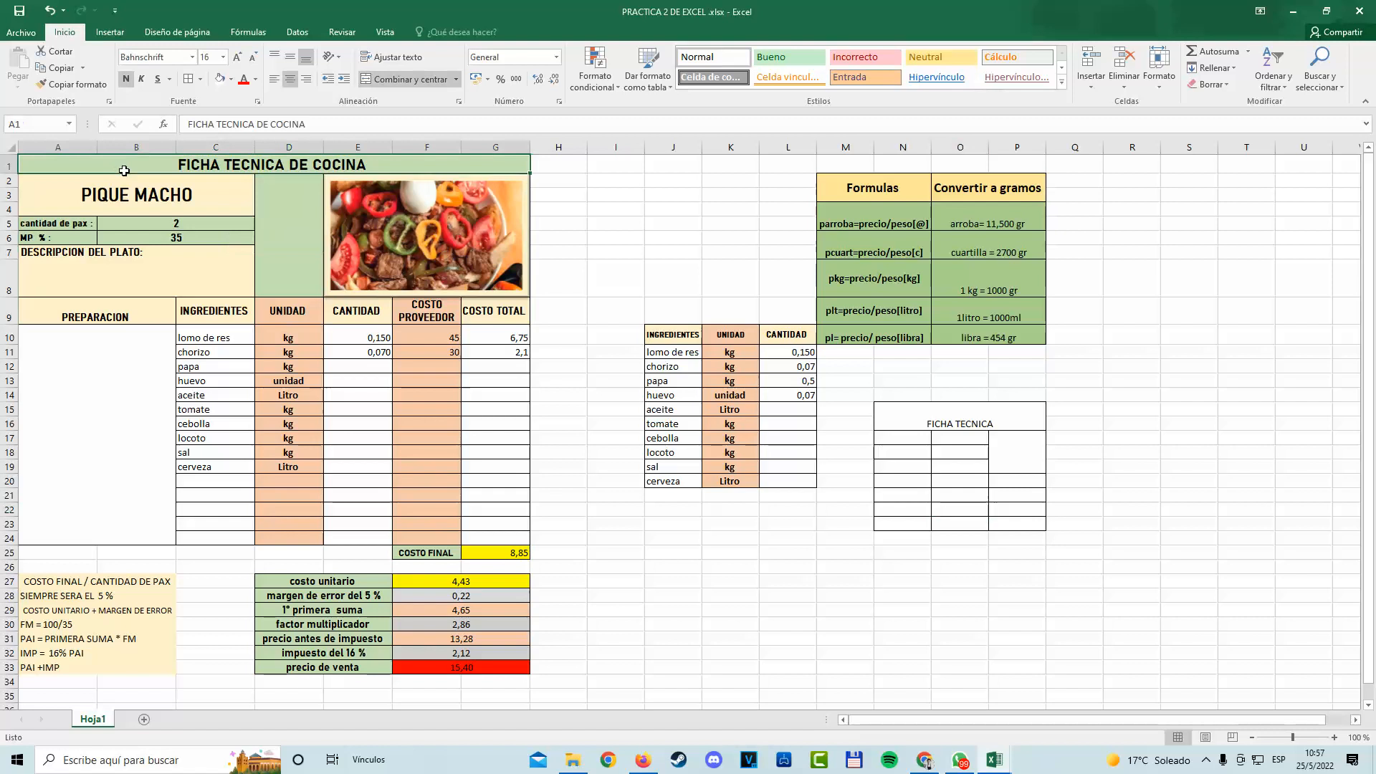
click(173, 189)
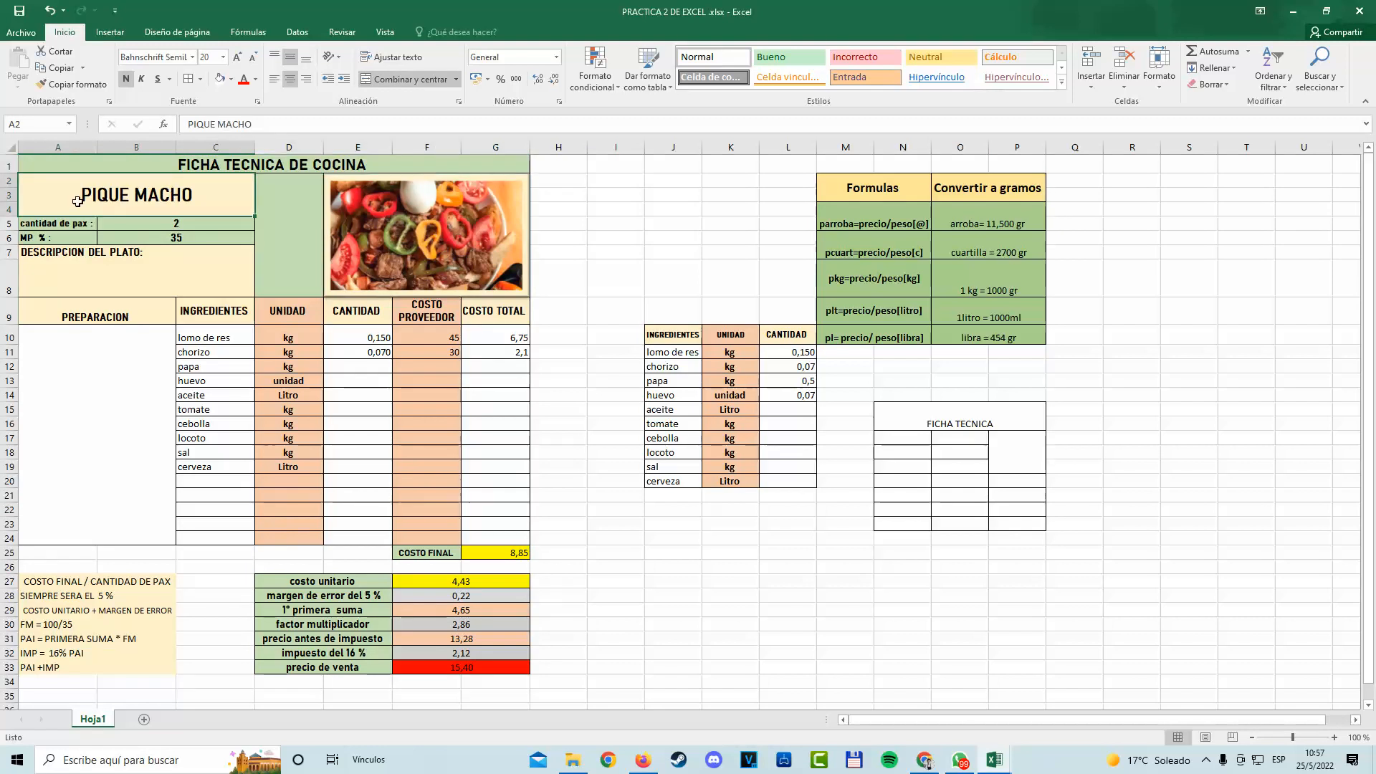
click(79, 223)
click(135, 227)
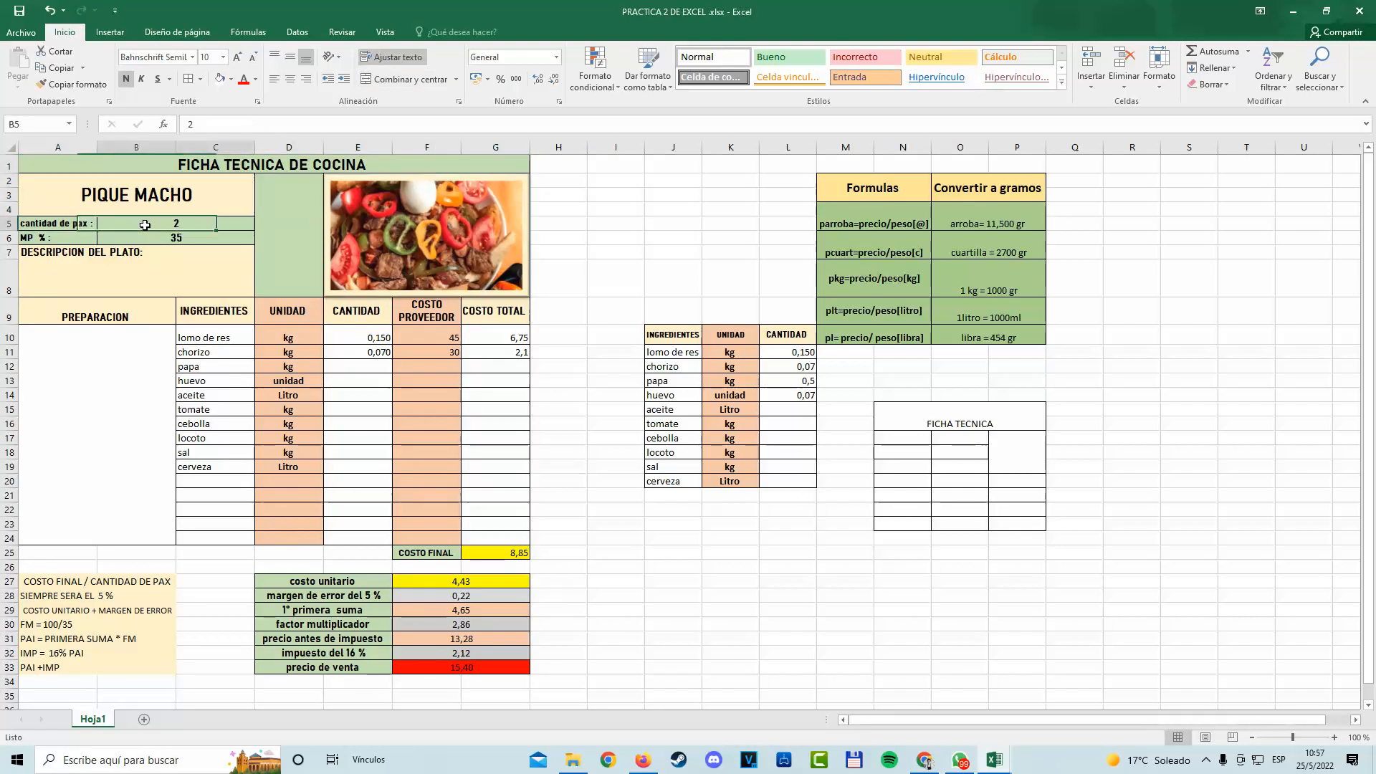
click(73, 241)
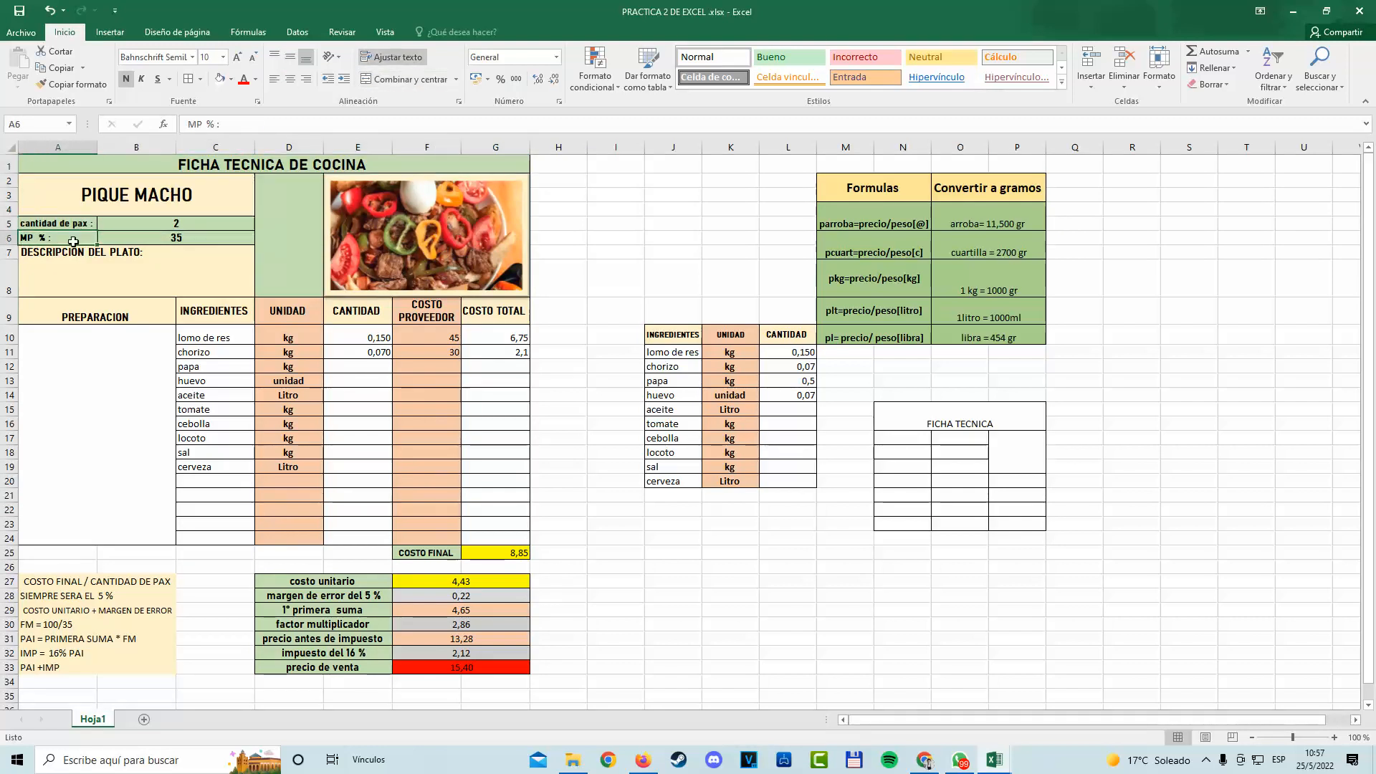
click(133, 239)
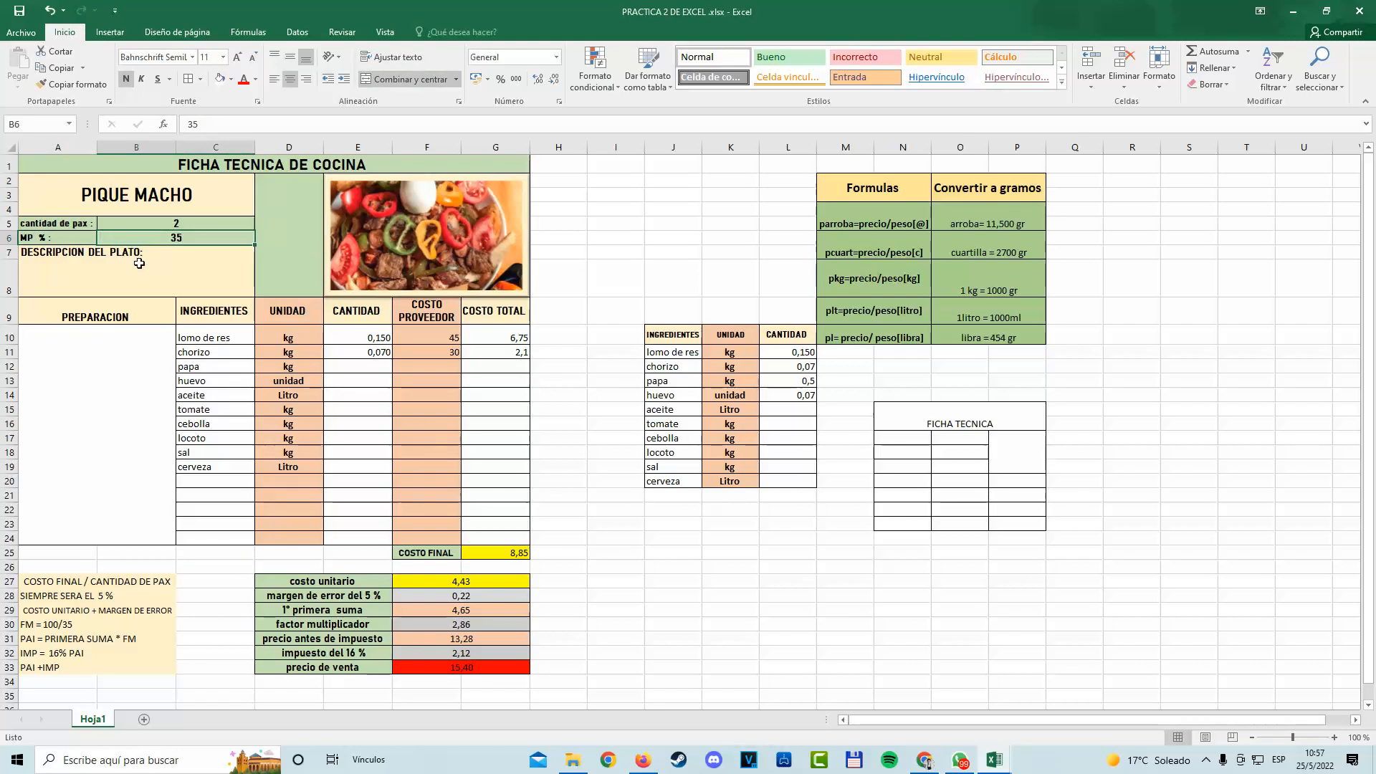
click(140, 263)
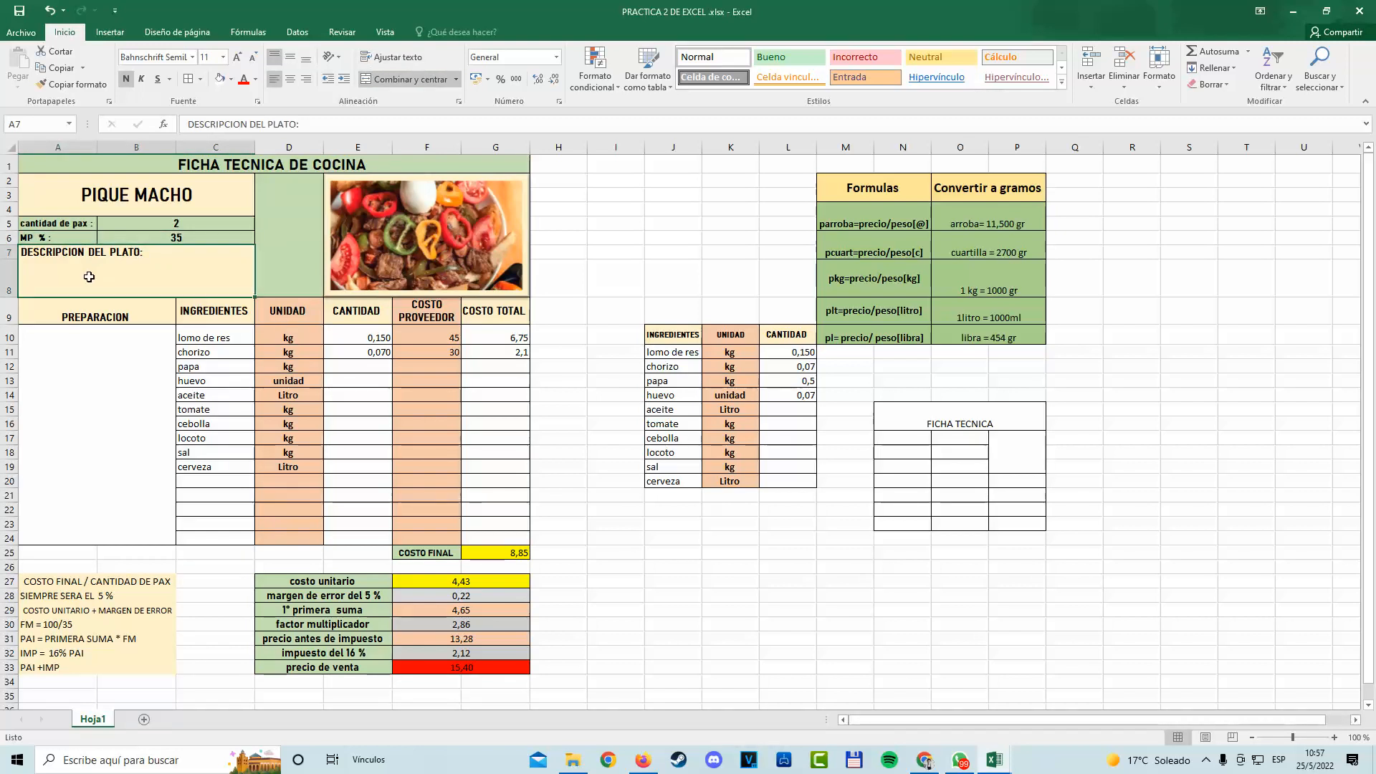
Examine the DESCRIPCION DEL PLATO cell and the dish photo in the recipe sheet's header.
double_click(166, 256)
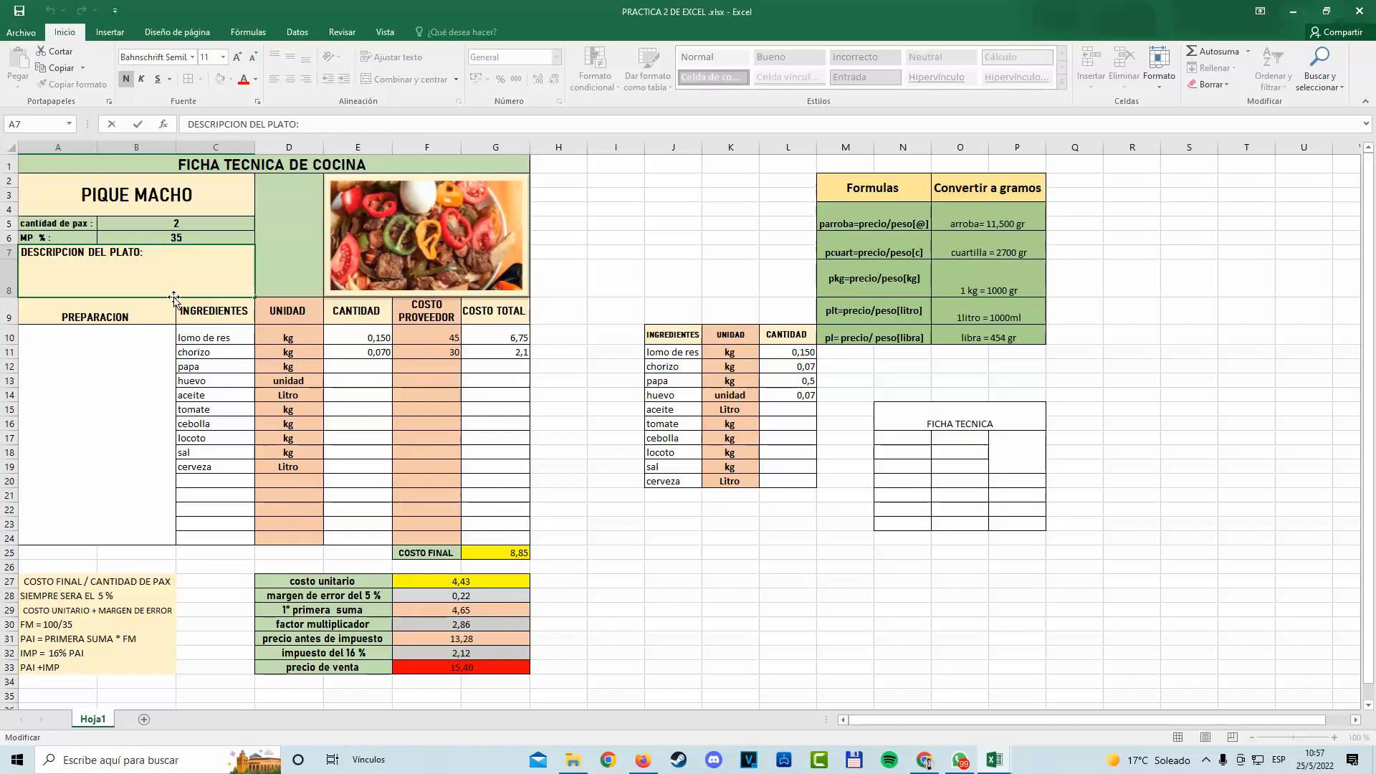
click(366, 222)
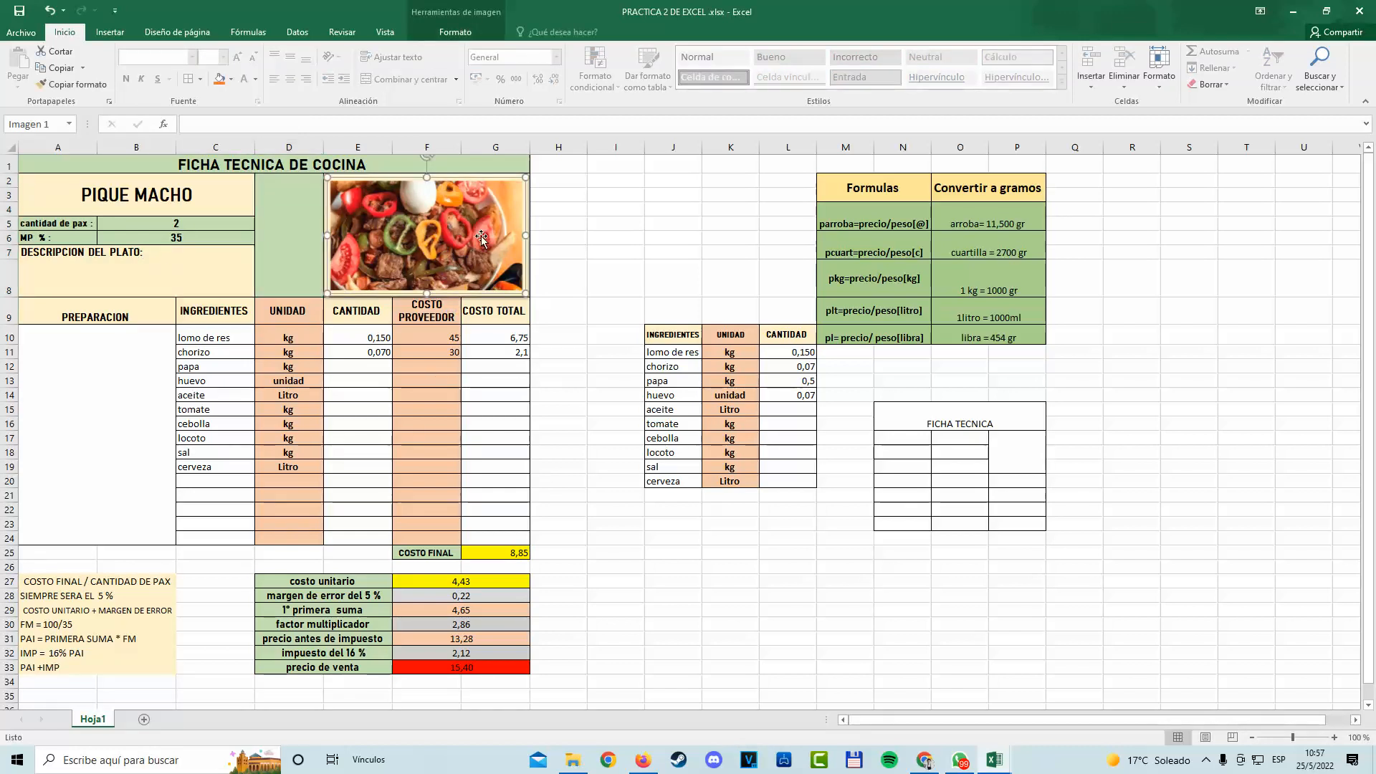
click(620, 195)
click(433, 244)
Review the table headings PREPARACION, INGREDIENTES, UNIDAD, CANTIDAD, COSTO PROVEEDOR and COSTO TOTAL in row 9.
click(109, 322)
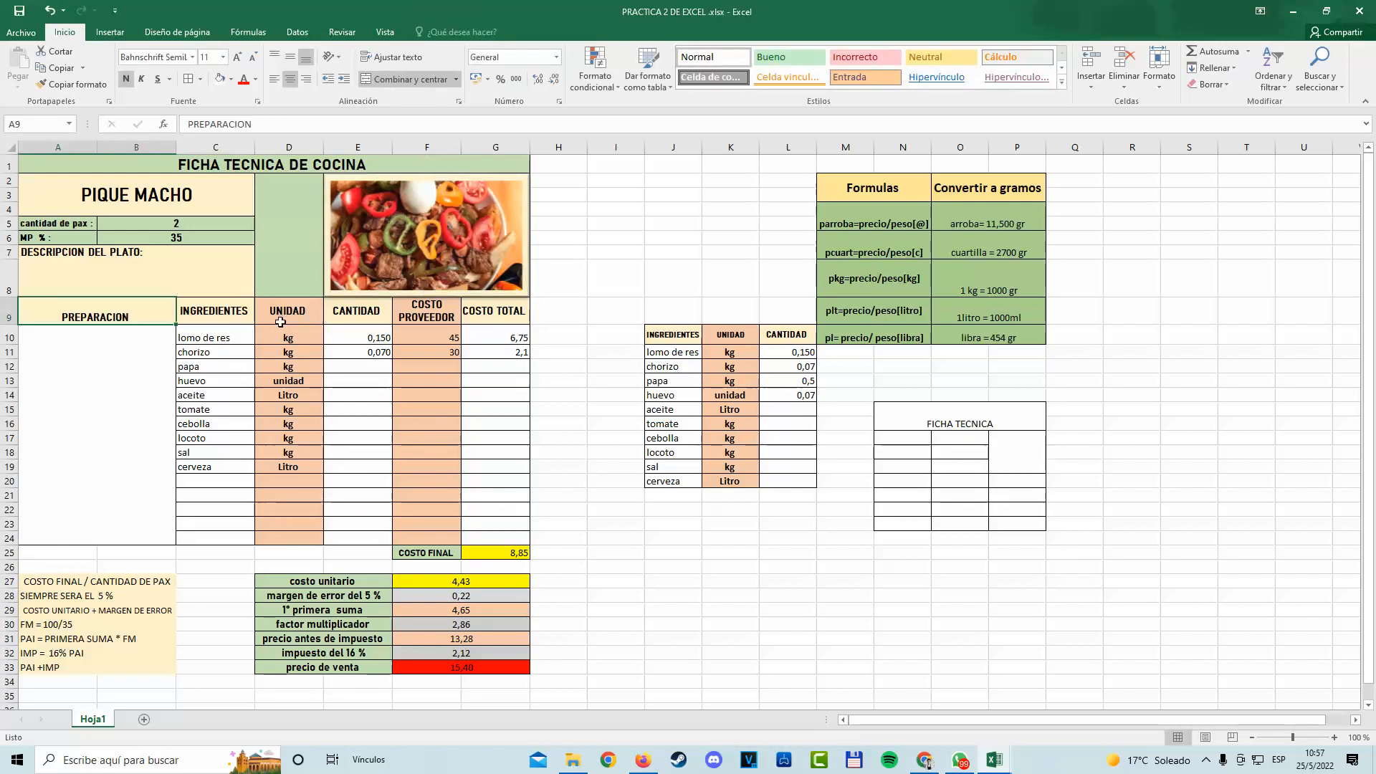
click(192, 319)
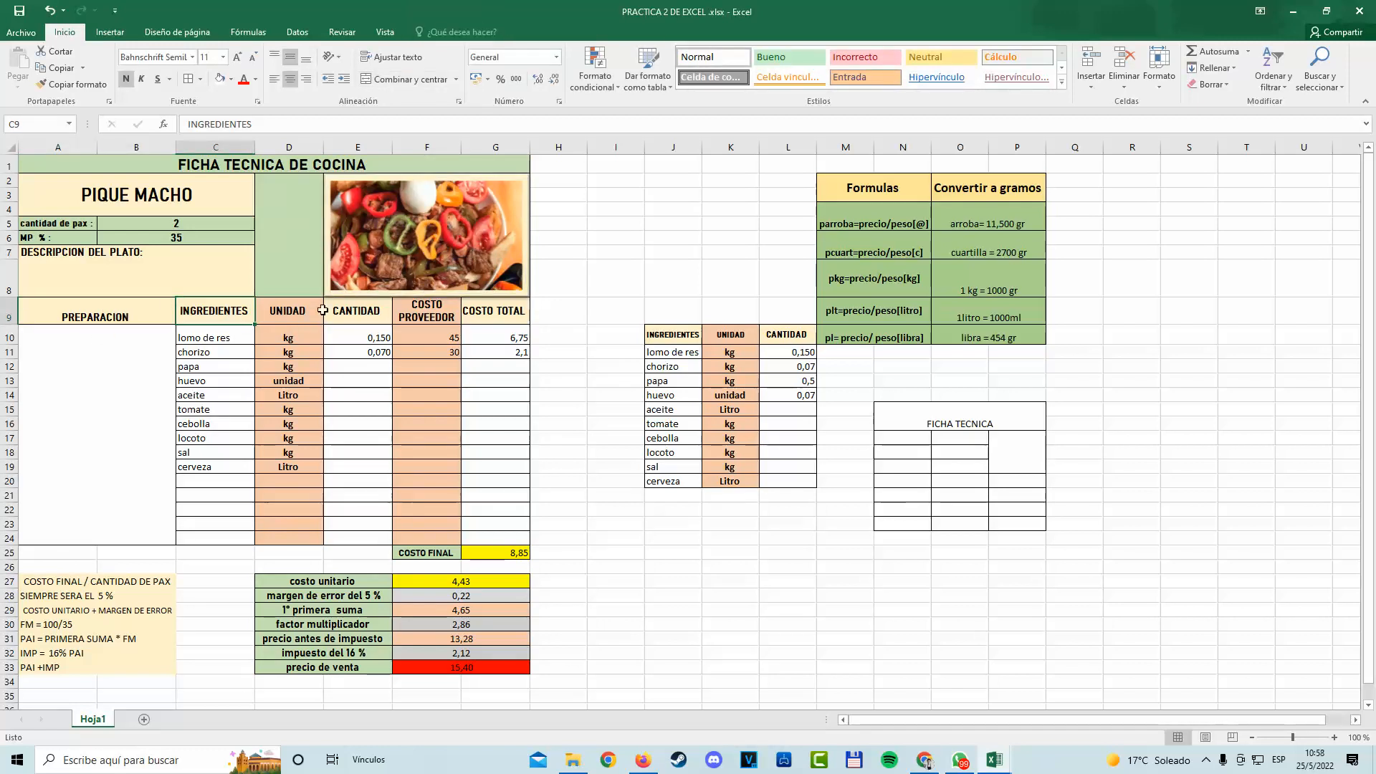
click(135, 310)
click(244, 309)
click(314, 312)
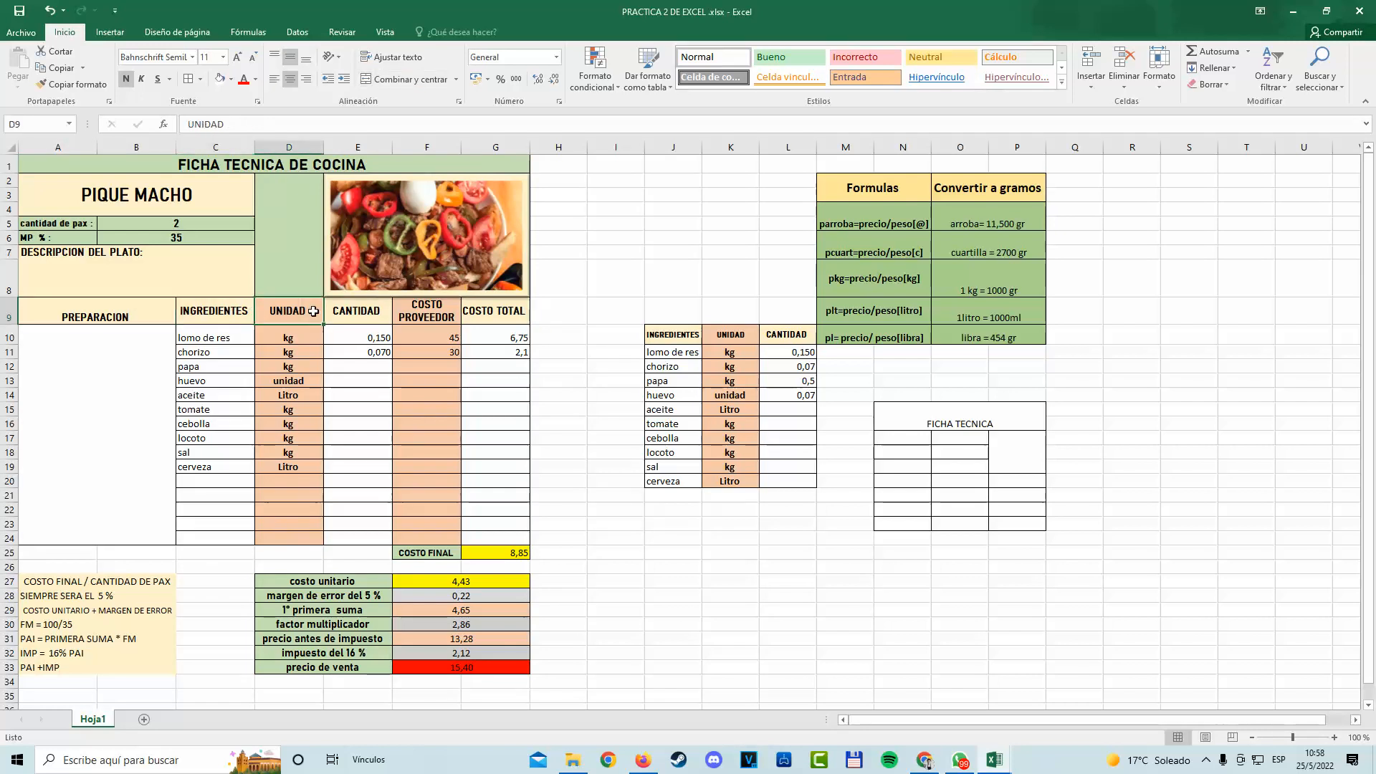
click(366, 312)
click(441, 319)
click(522, 313)
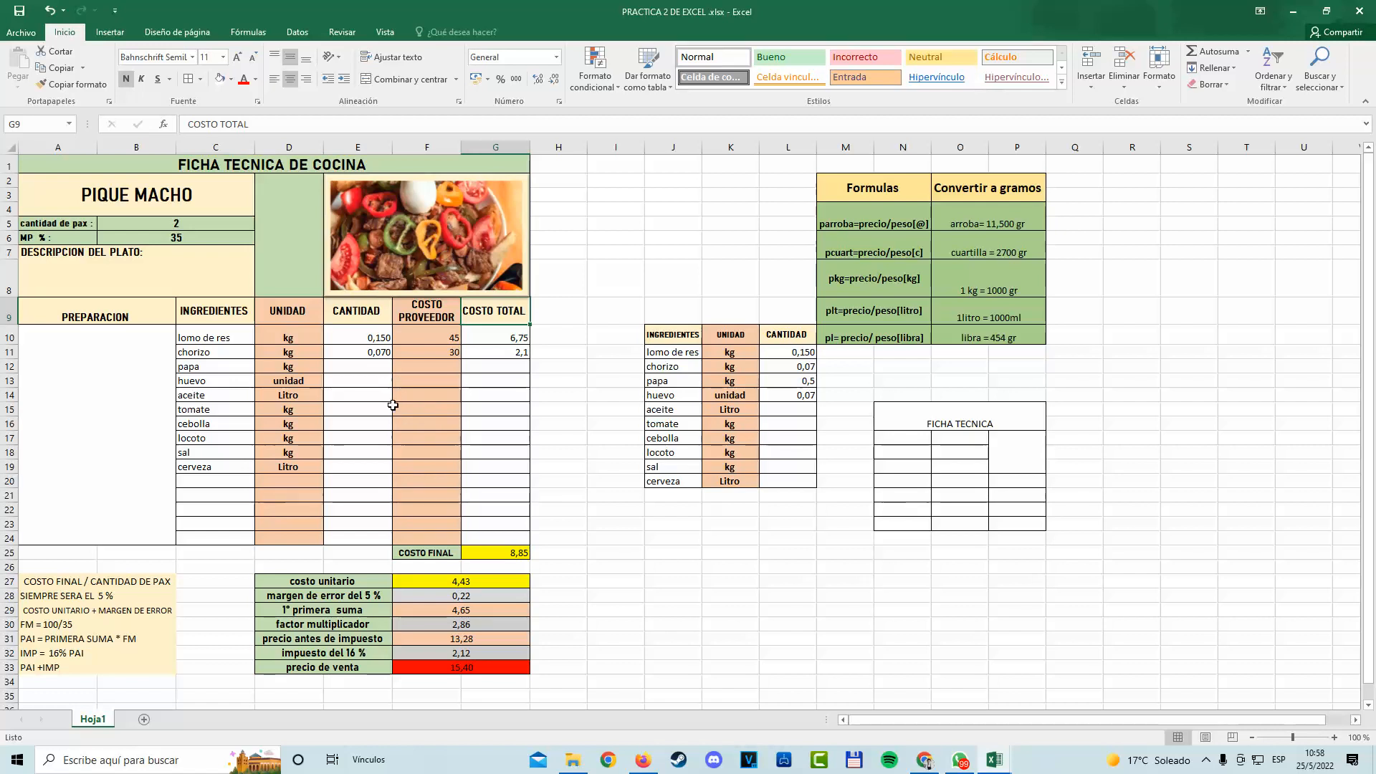
Switch to the workbook PRACTICA 2 DE EXCEL (1).xlsx and bring its FICHA TECNICA DE COCINA at row 37 into full view.
scroll(390, 409, down, 7)
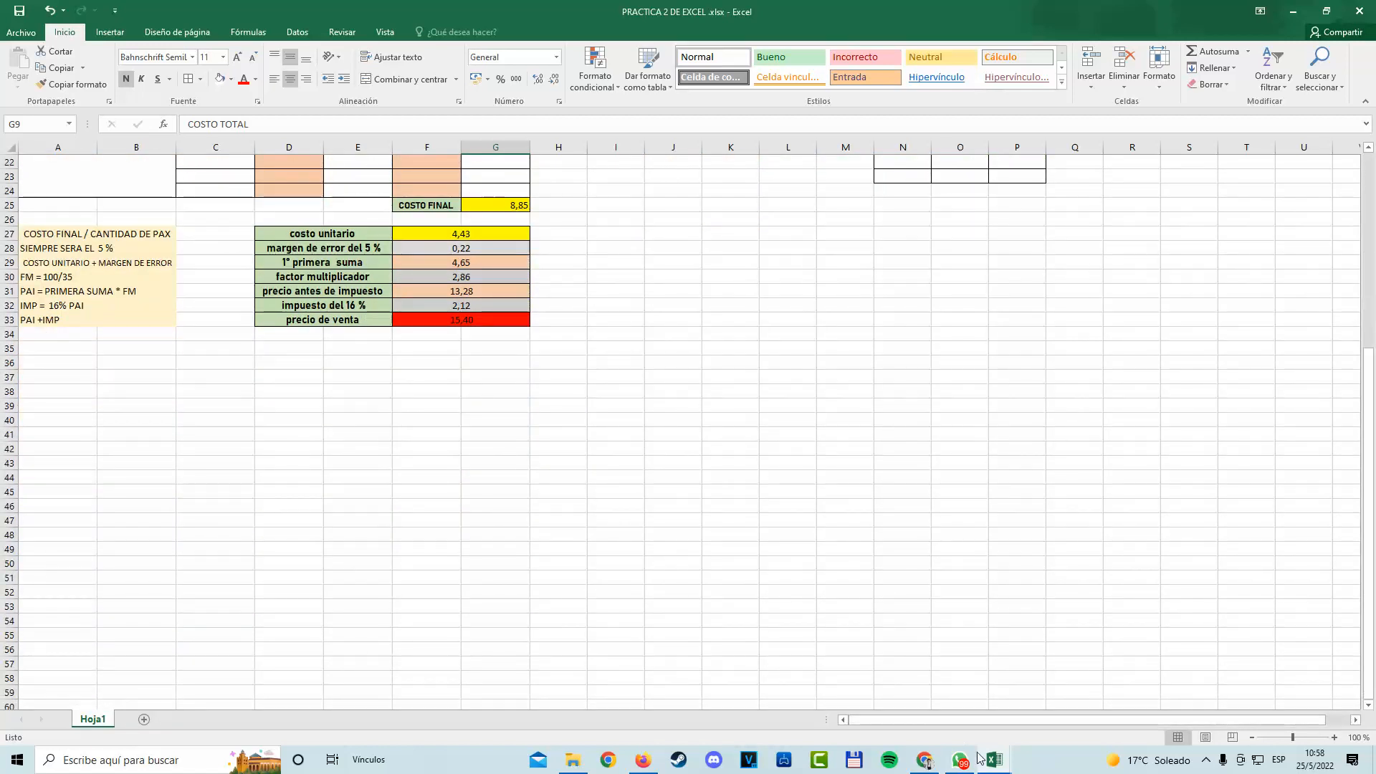
mouse_move(994, 760)
click(849, 654)
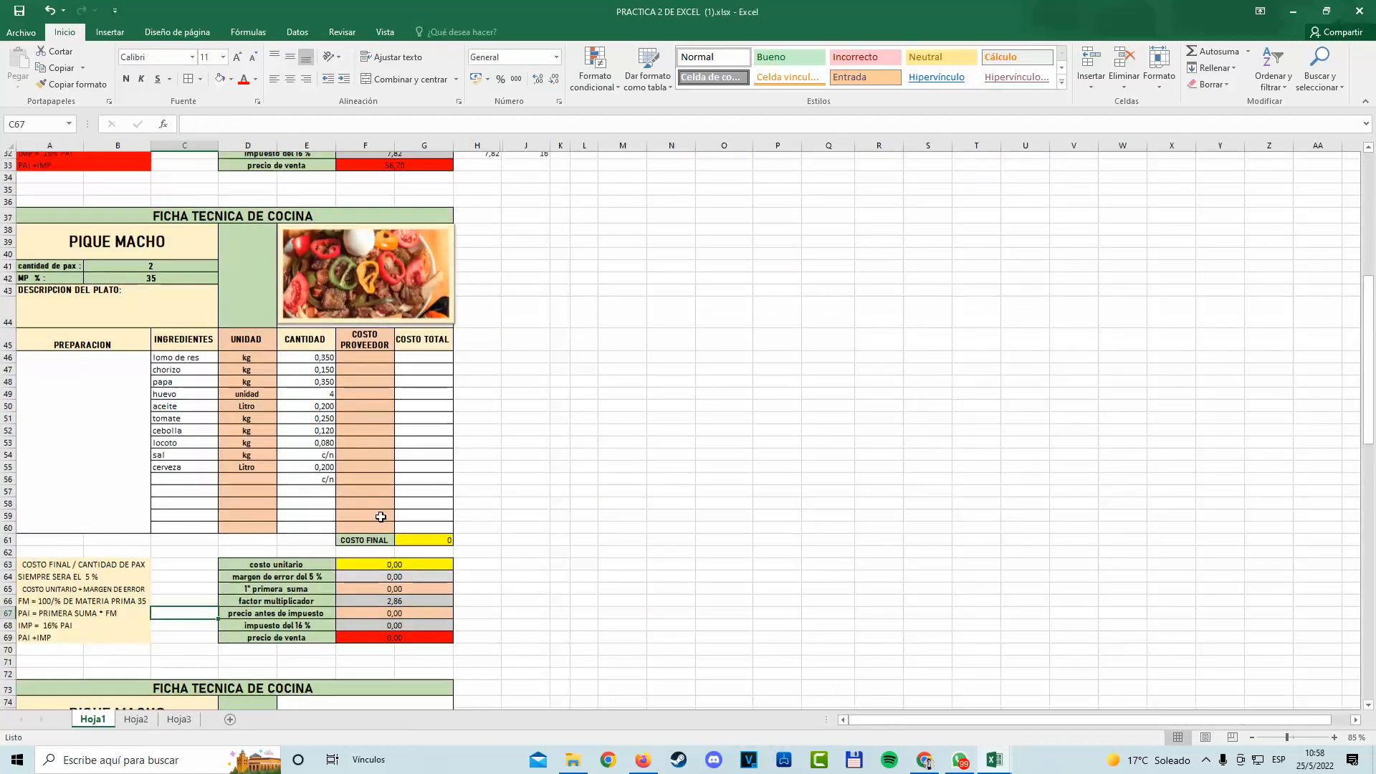
scroll(377, 509, up, 6)
scroll(370, 493, down, 4)
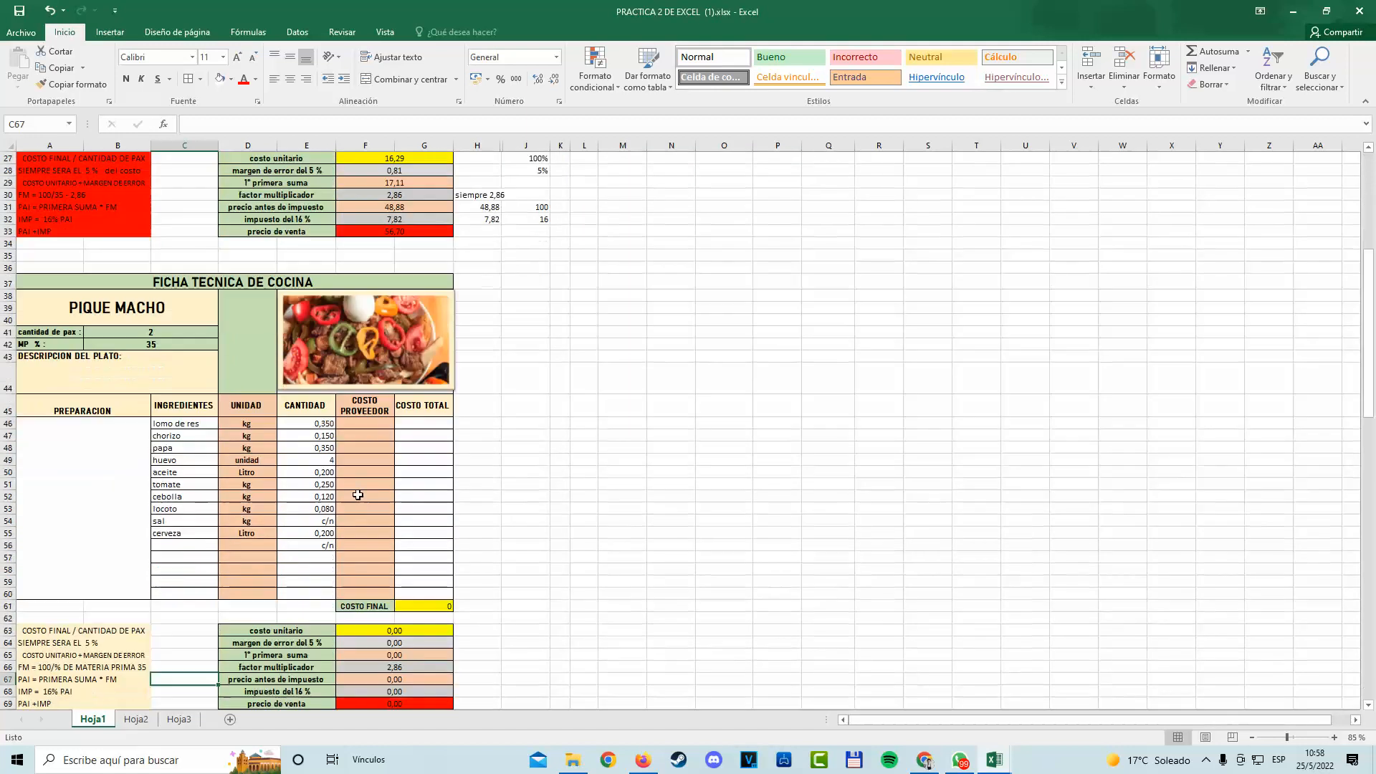
ctrl+scroll(362, 494, up, 1)
scroll(360, 496, down, 1)
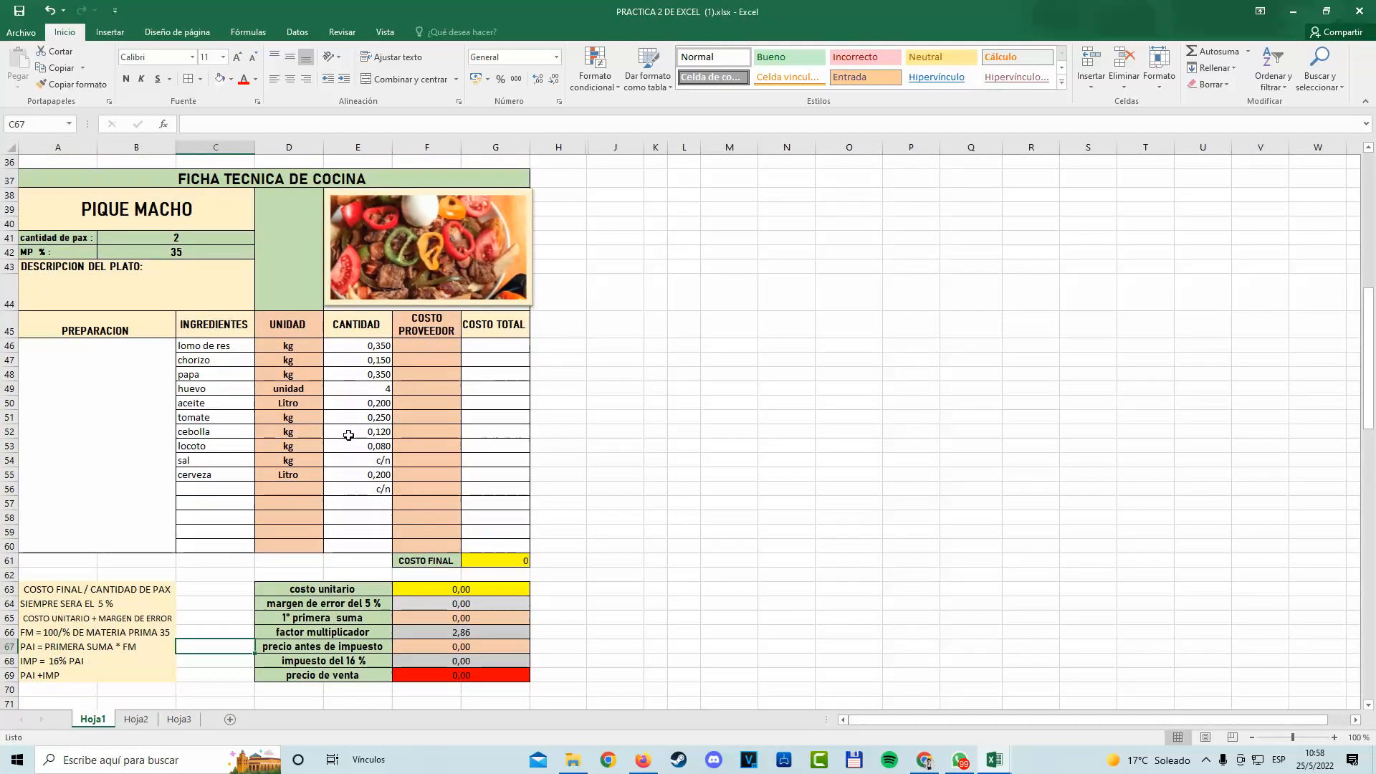
Examine the dish name, the dish photo and the merged green cell in the header of the row 37 recipe sheet.
click(222, 187)
click(236, 208)
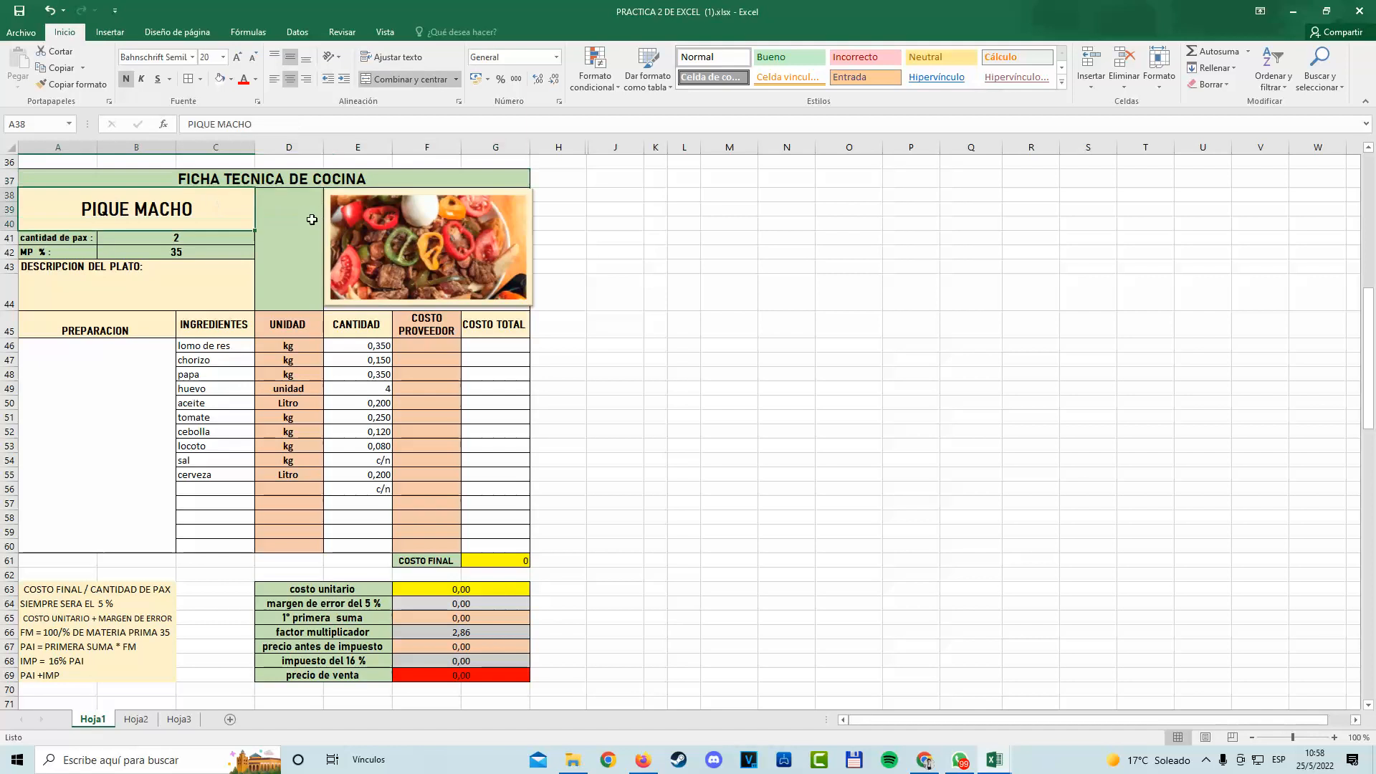
click(324, 222)
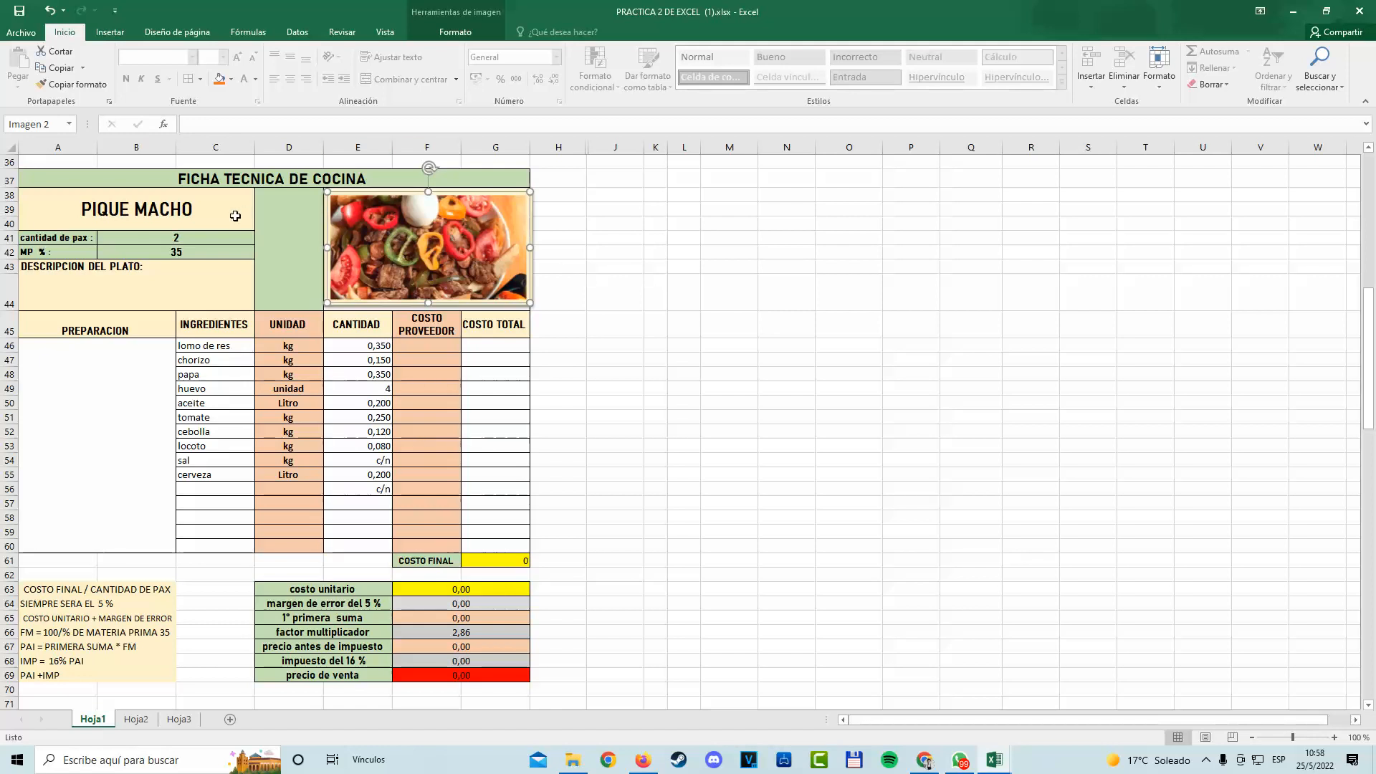
click(289, 224)
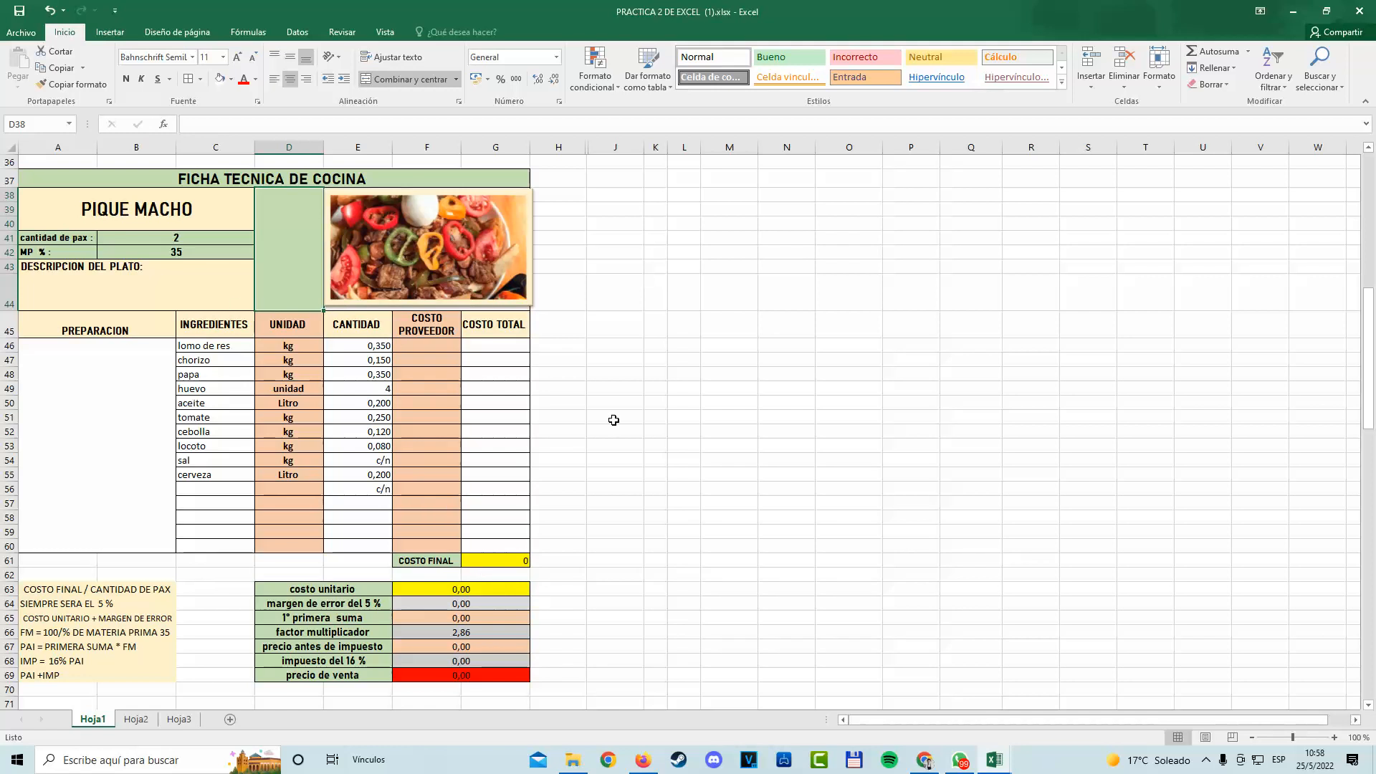
Minimize all open workbook and browser windows and refresh the desktop.
click(1301, 14)
click(1296, 11)
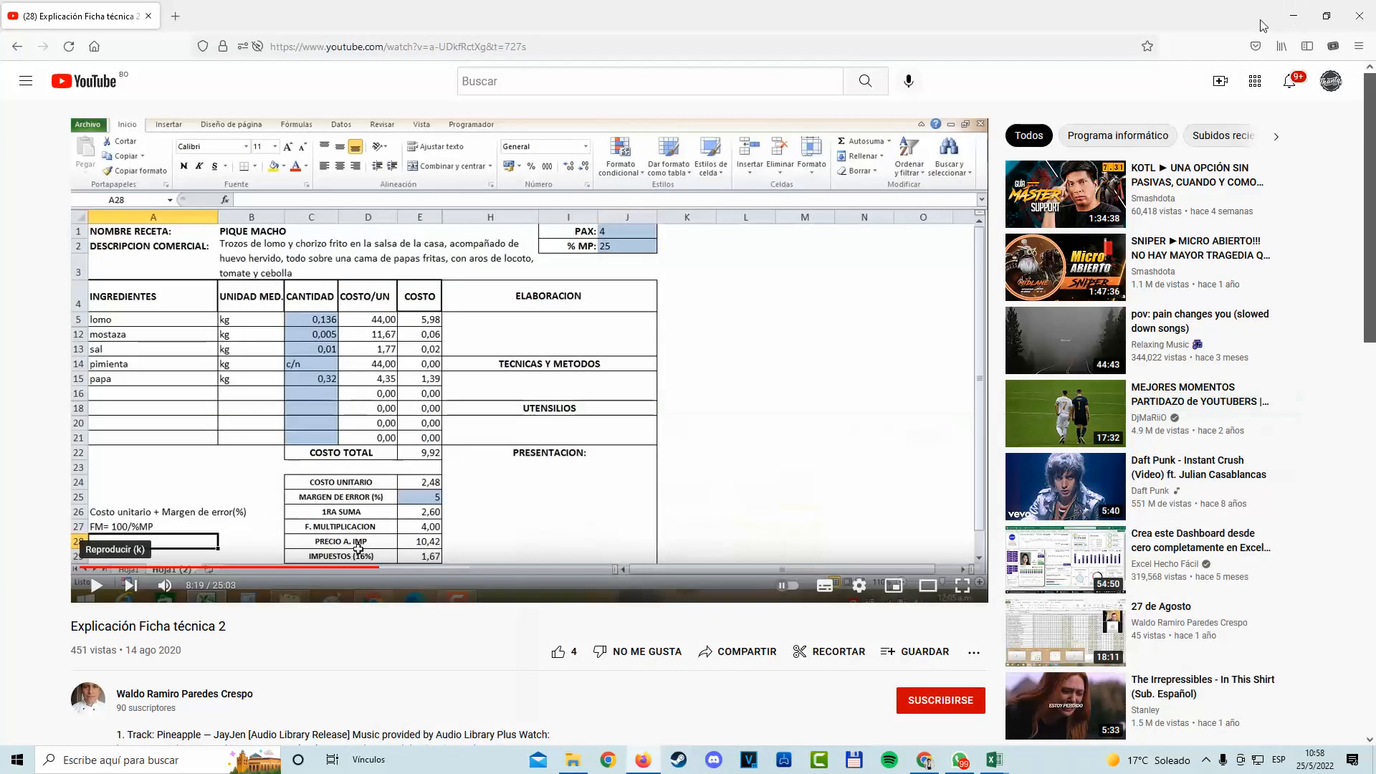
click(1296, 12)
click(1296, 12)
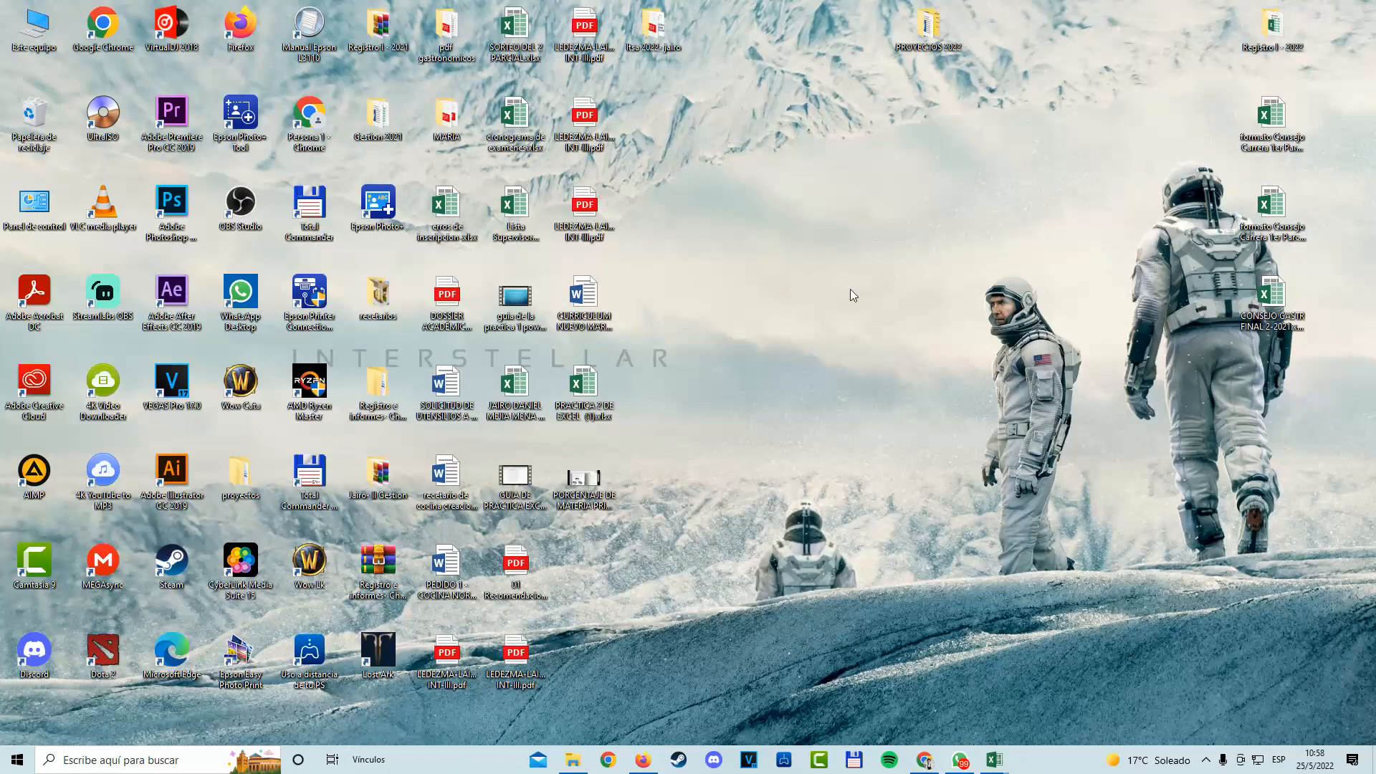
right_click(851, 295)
click(890, 351)
Search the computer for PROYEC and open the document PROYECTO arveja fin.pdf.
click(184, 757)
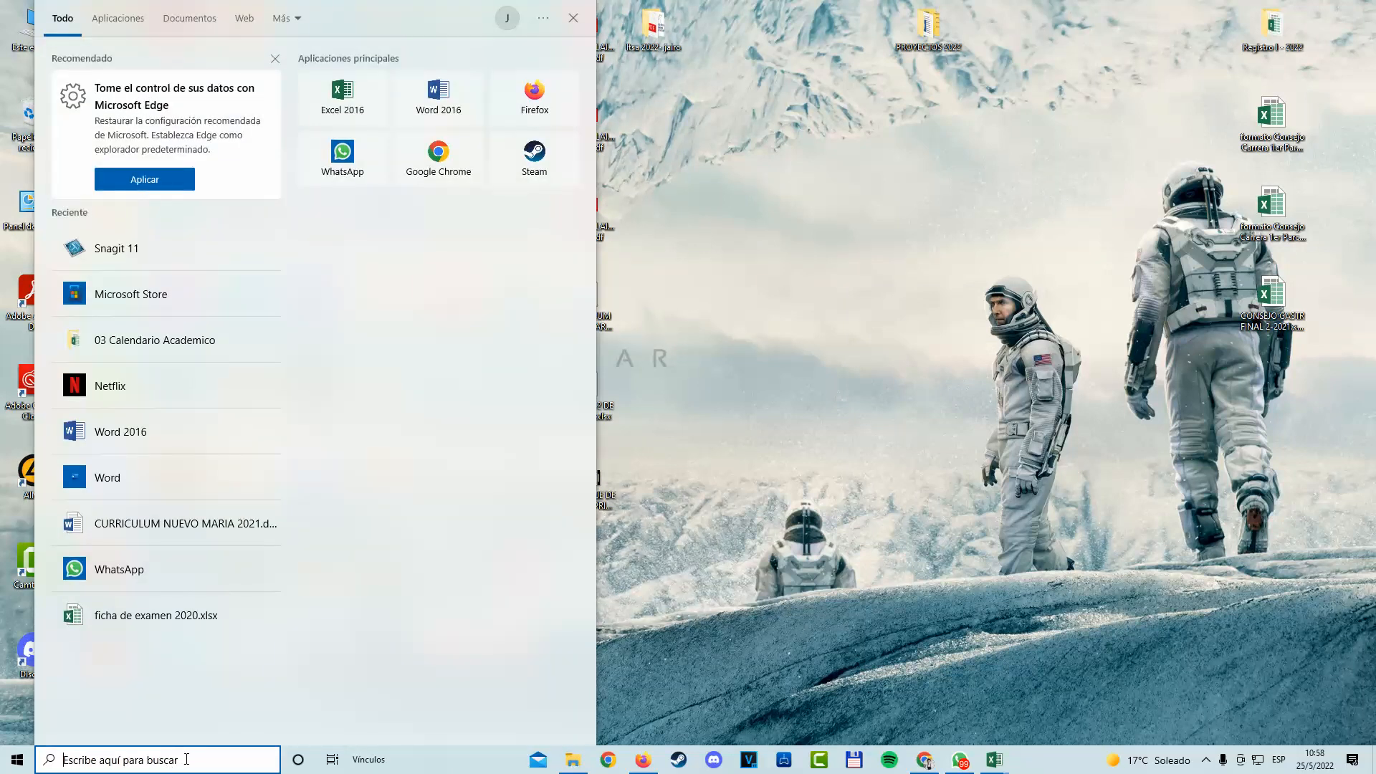
text(PROYEC)
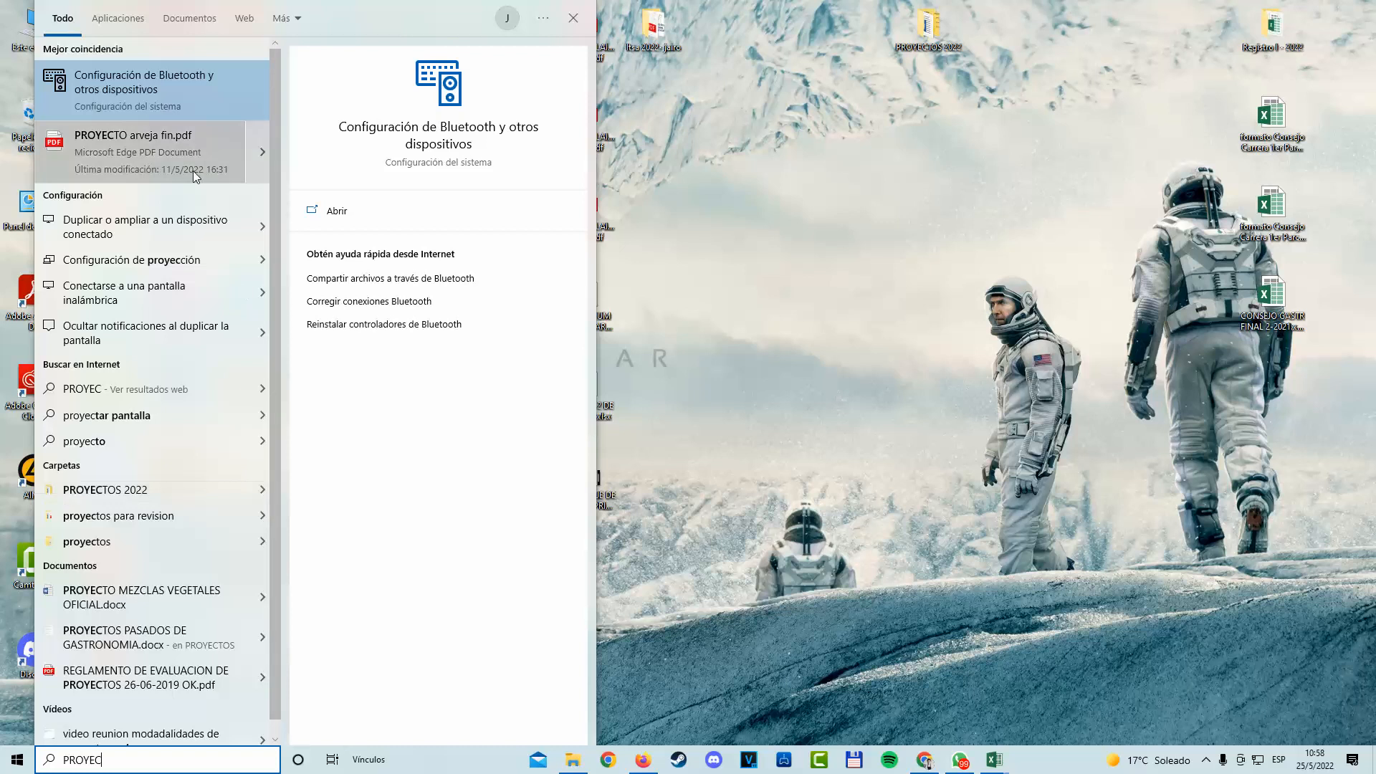
click(184, 175)
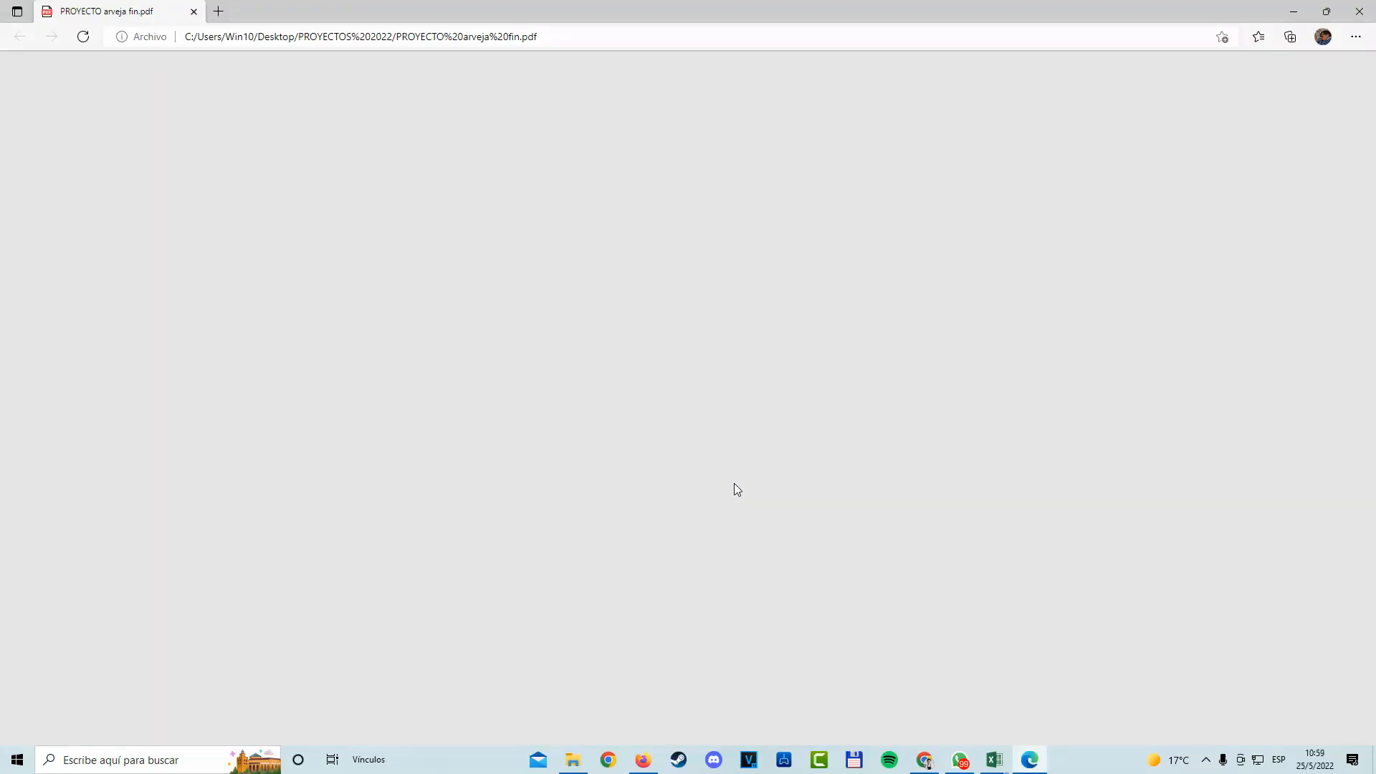
Skim the project's cover and RESUMEN, and jump ahead to section 3.3 on applications of harina de arveja.
scroll(695, 502, down, 4)
scroll(694, 566, up, 4)
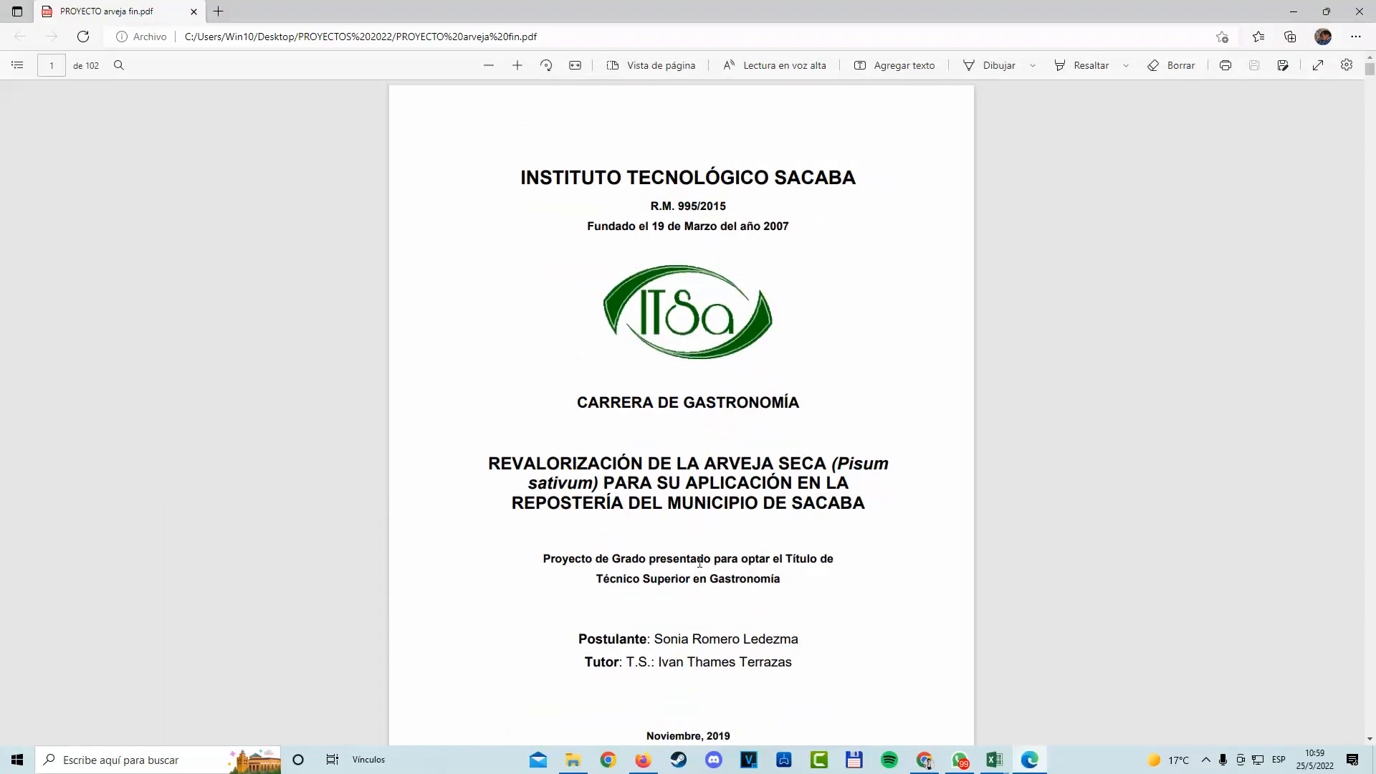
scroll(700, 556, down, 15)
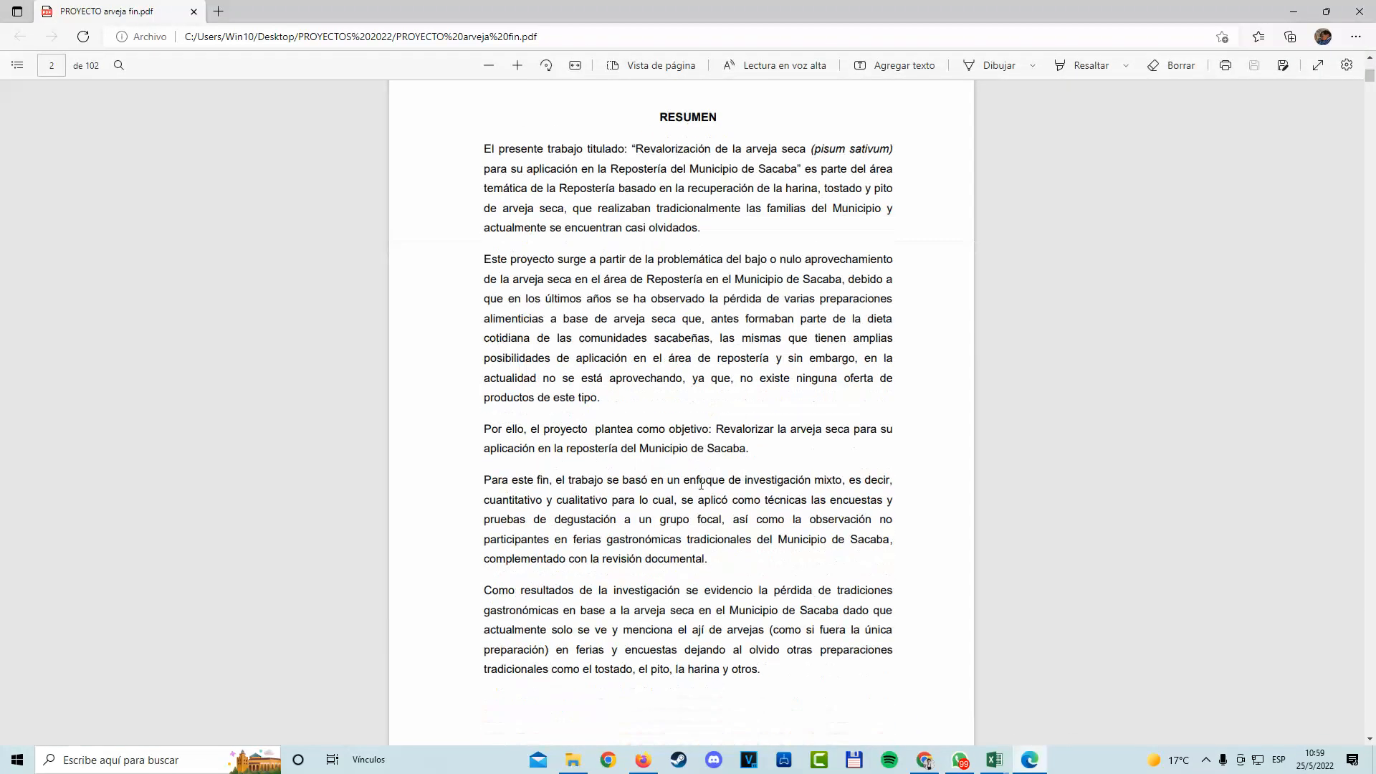
drag(1370, 84, 1371, 381)
scroll(793, 441, up, 8)
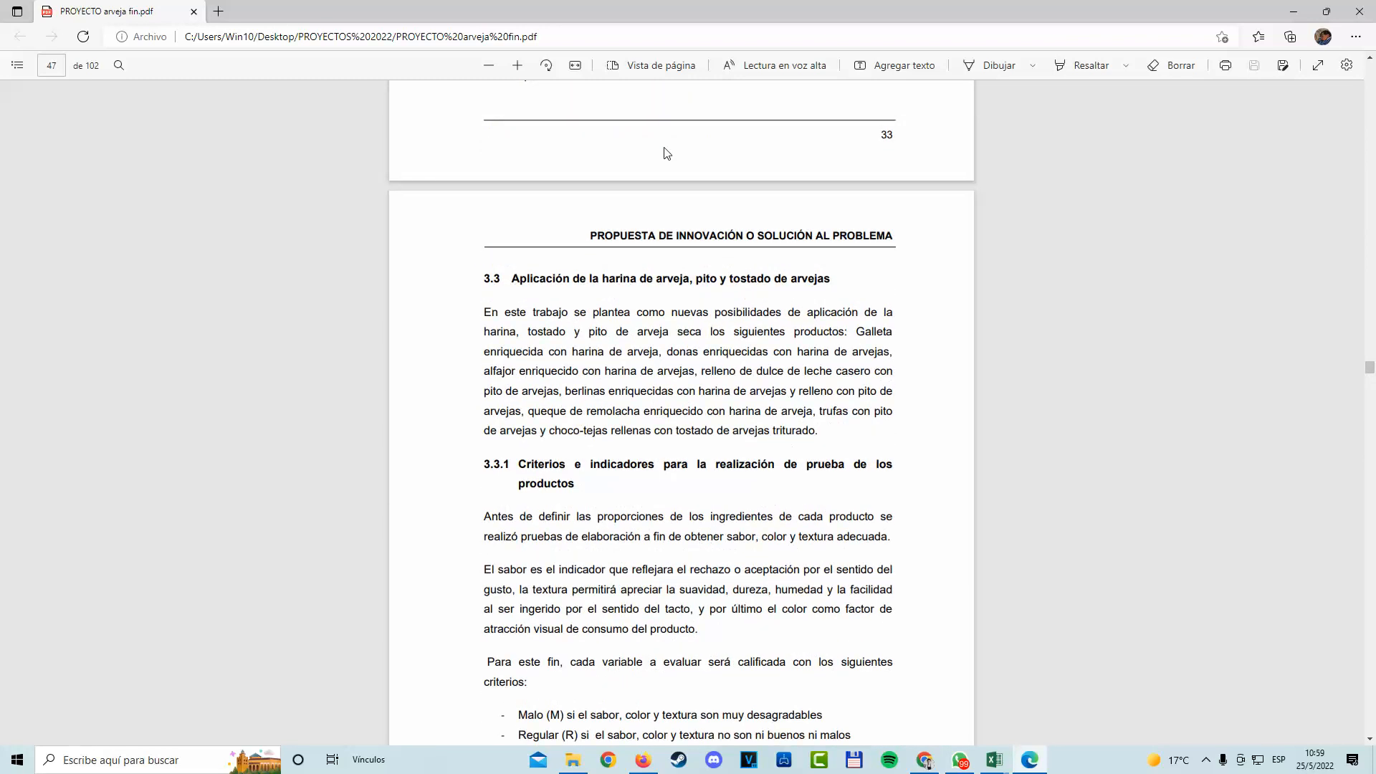
Examine the FICHA COMPARATIVA and the Ficha técnica in section 3.3.2 for the galleta enriquecida con harina de arveja.
scroll(690, 264, down, 10)
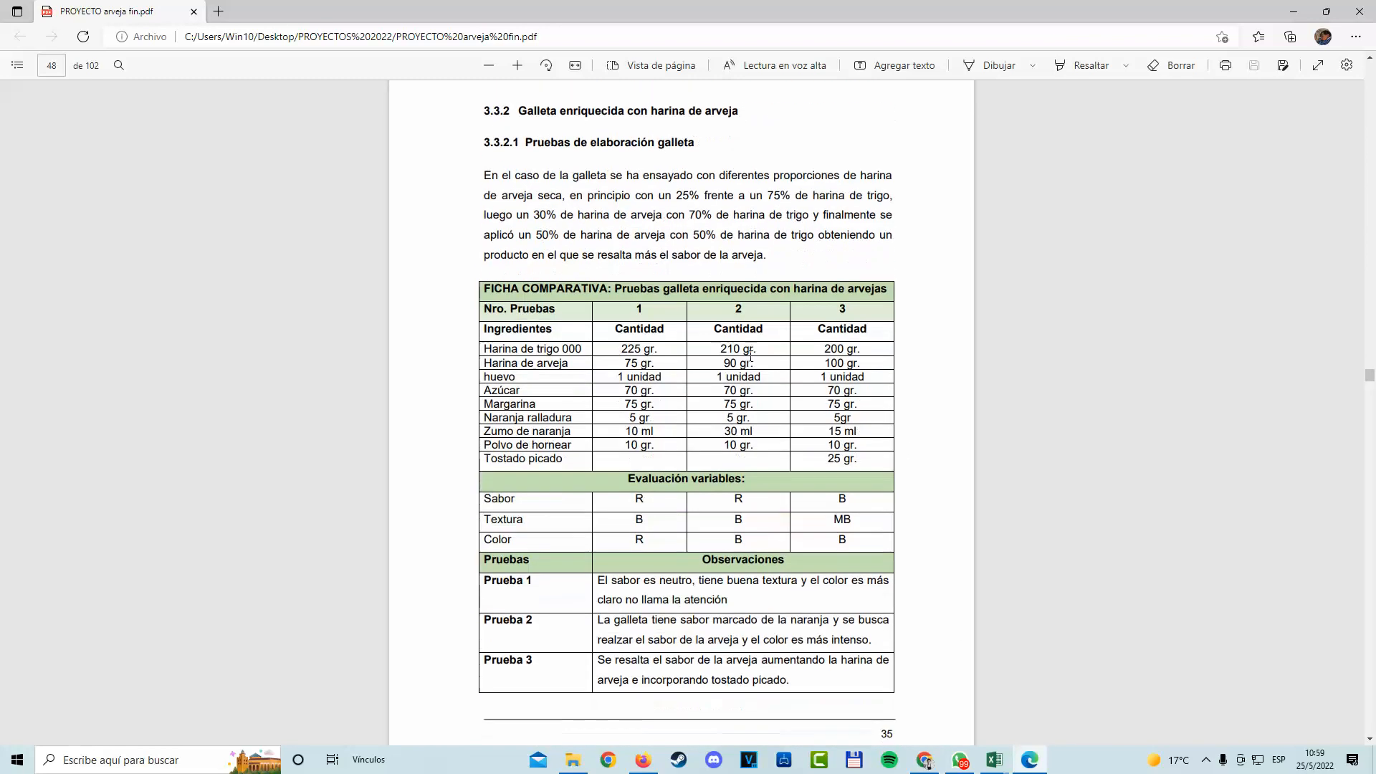
scroll(747, 356, down, 6)
scroll(583, 241, up, 5)
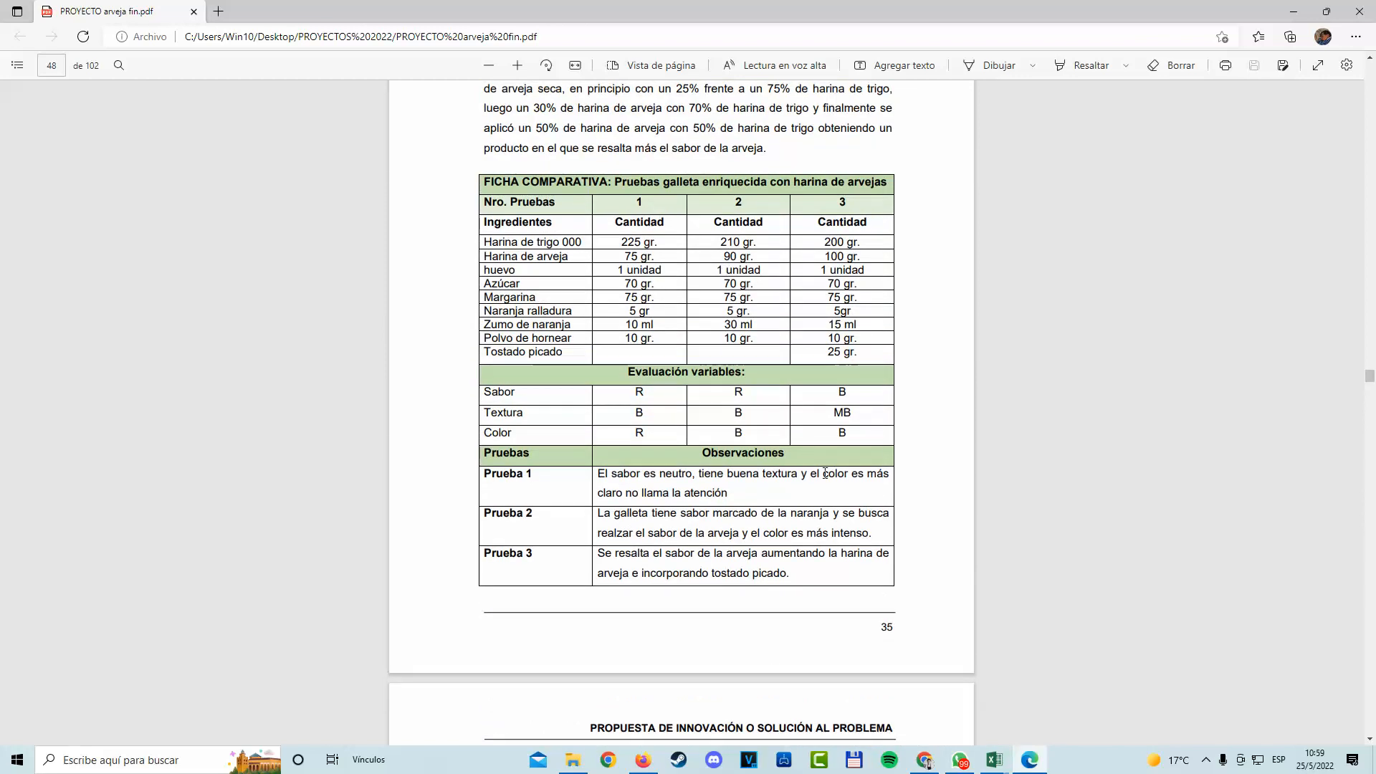
scroll(738, 397, down, 7)
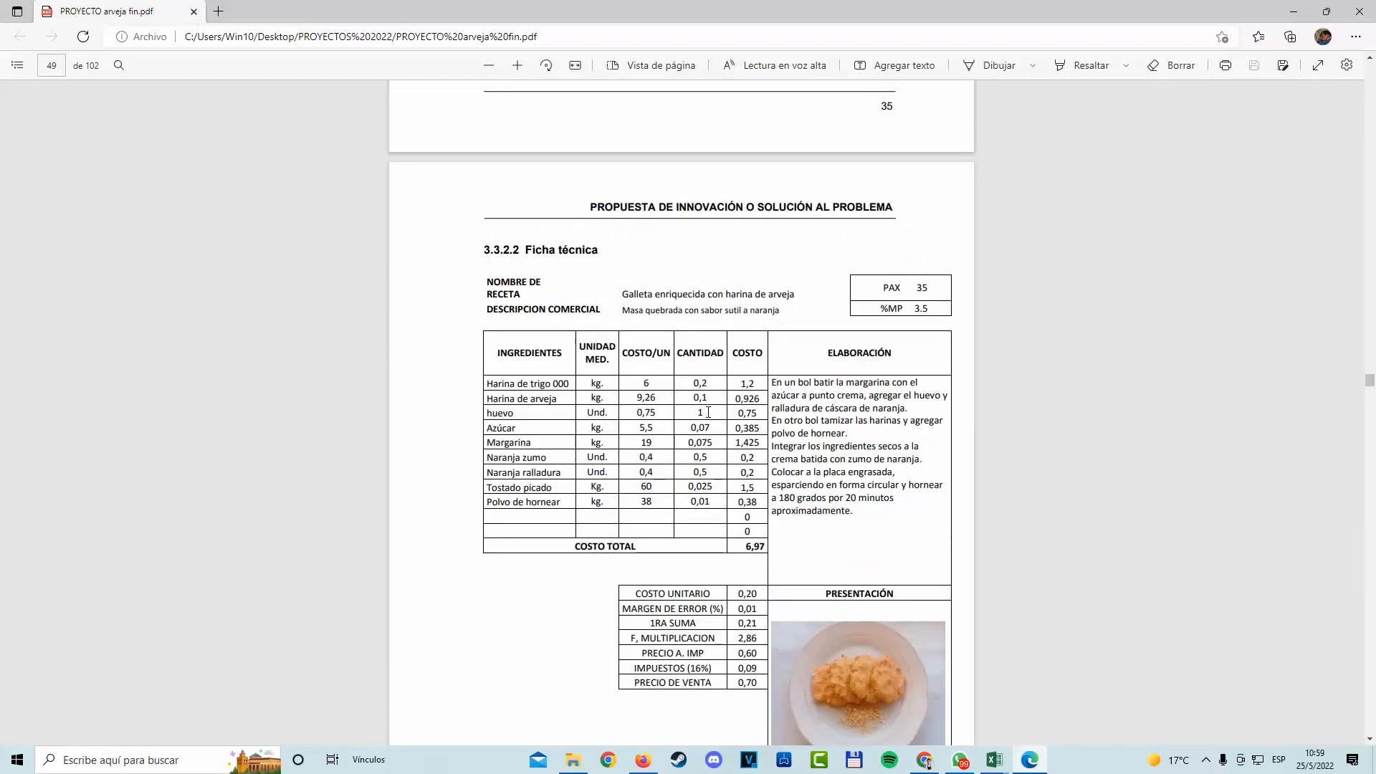
scroll(657, 294, down, 3)
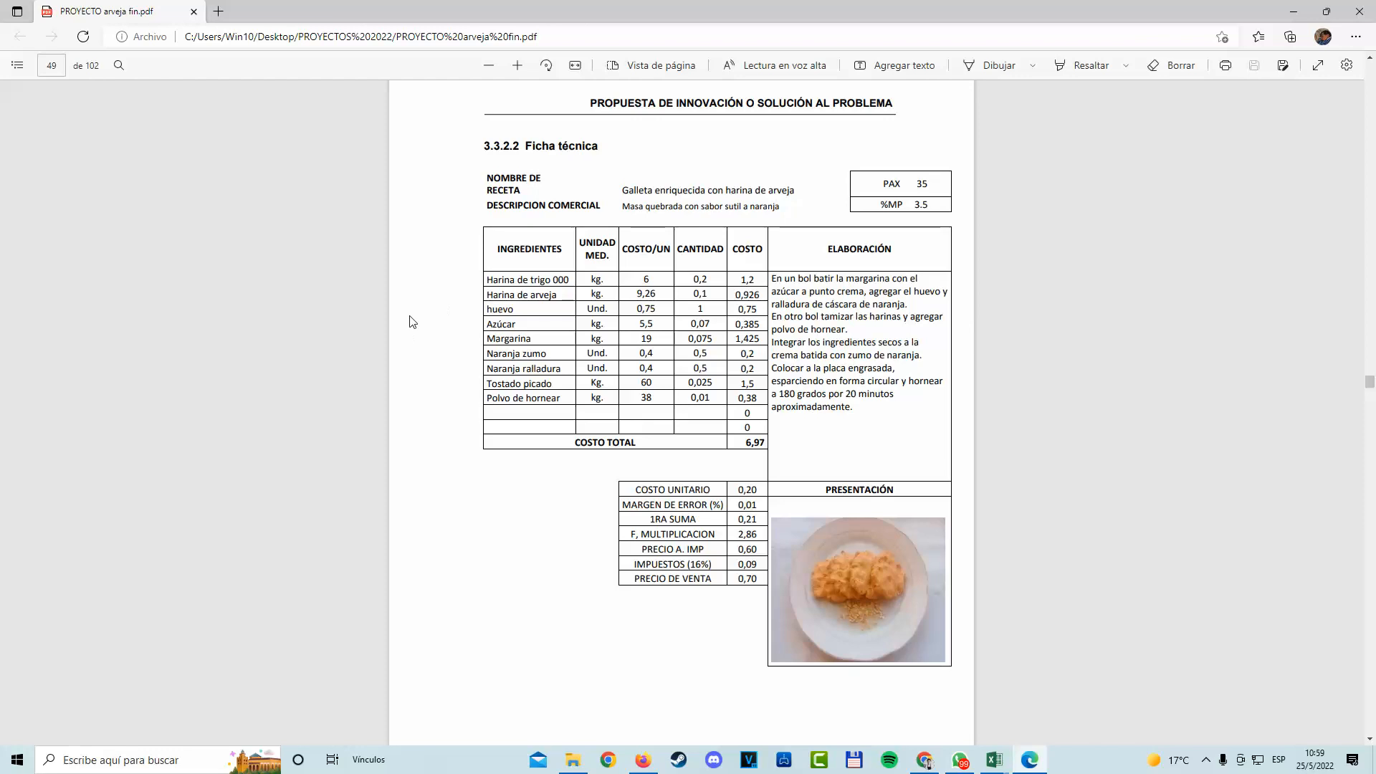
Examine the FICHA COMPARATIVA and the Ficha técnica for the dona enriquecida con harina de arveja.
scroll(692, 484, down, 20)
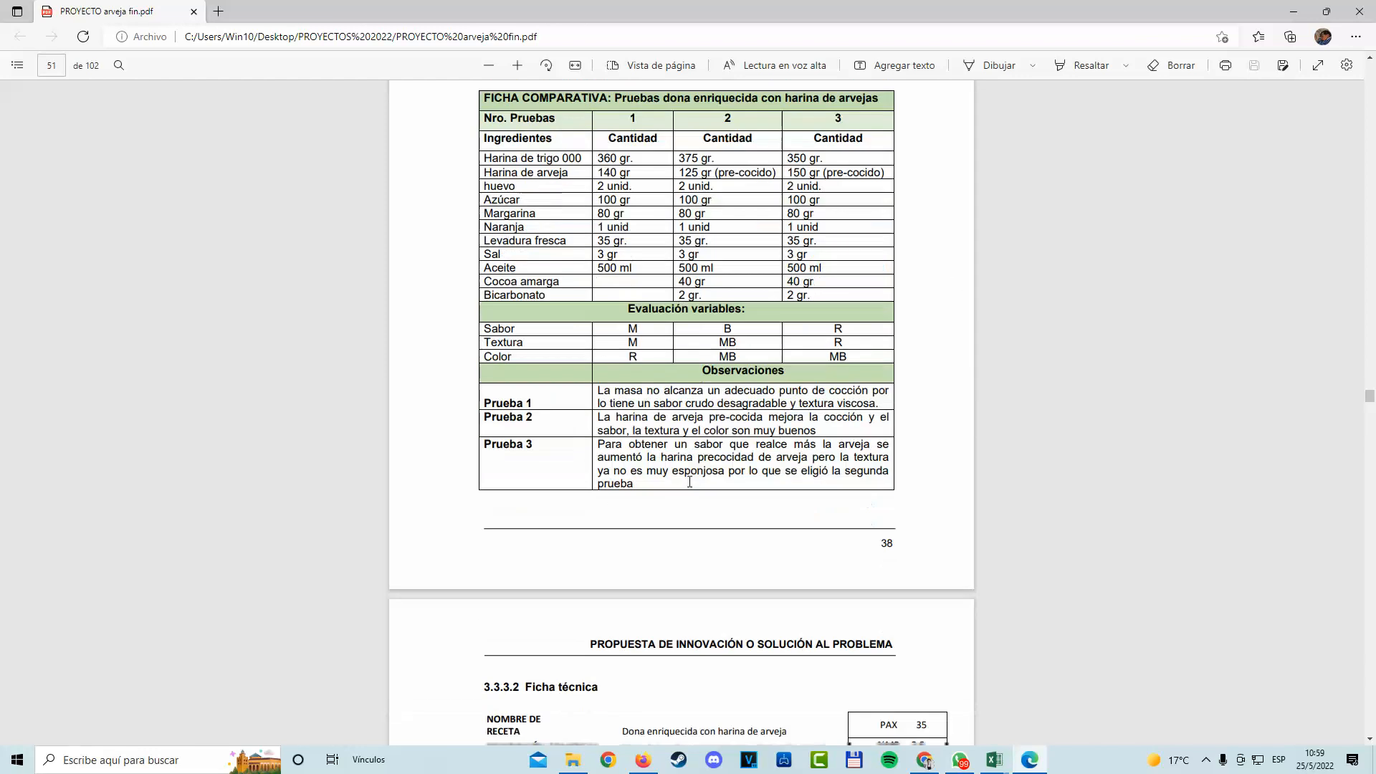
scroll(689, 481, down, 8)
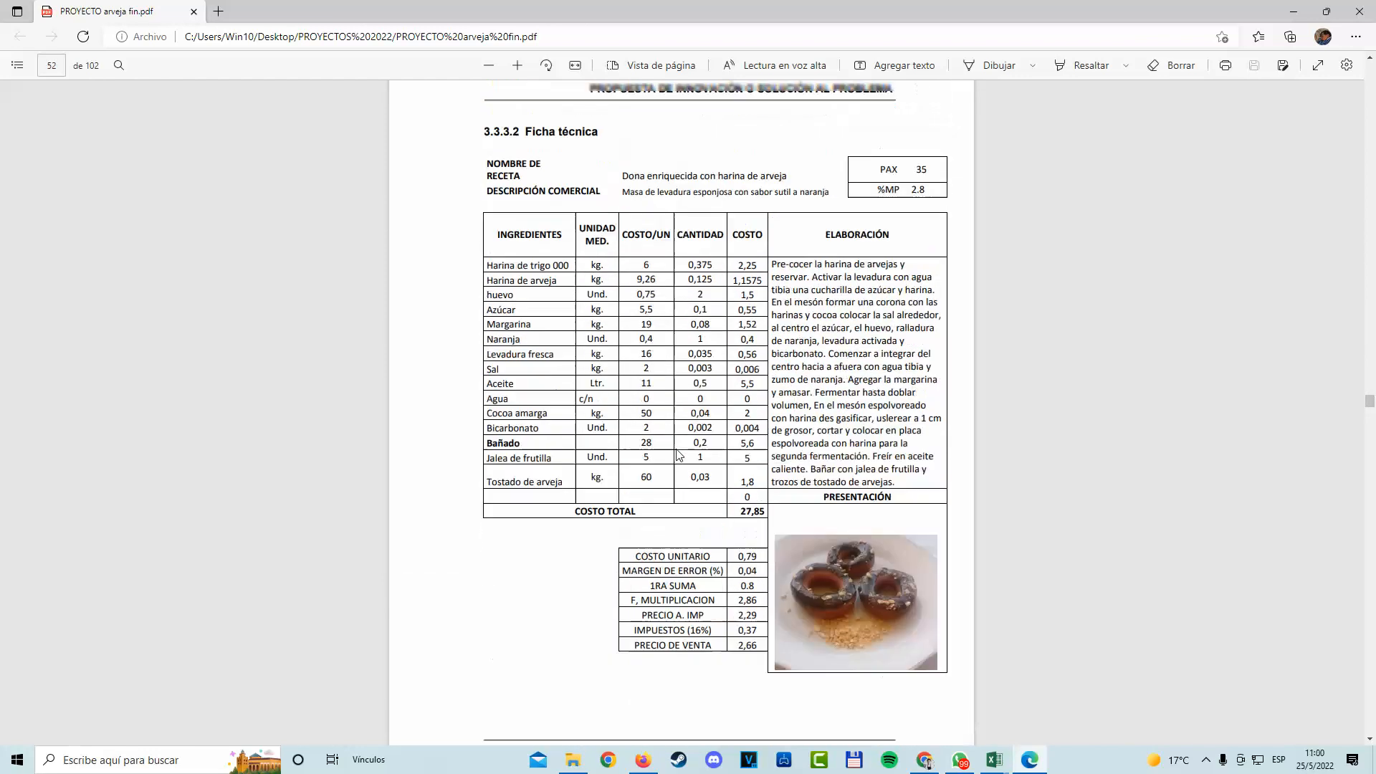
scroll(678, 455, up, 1)
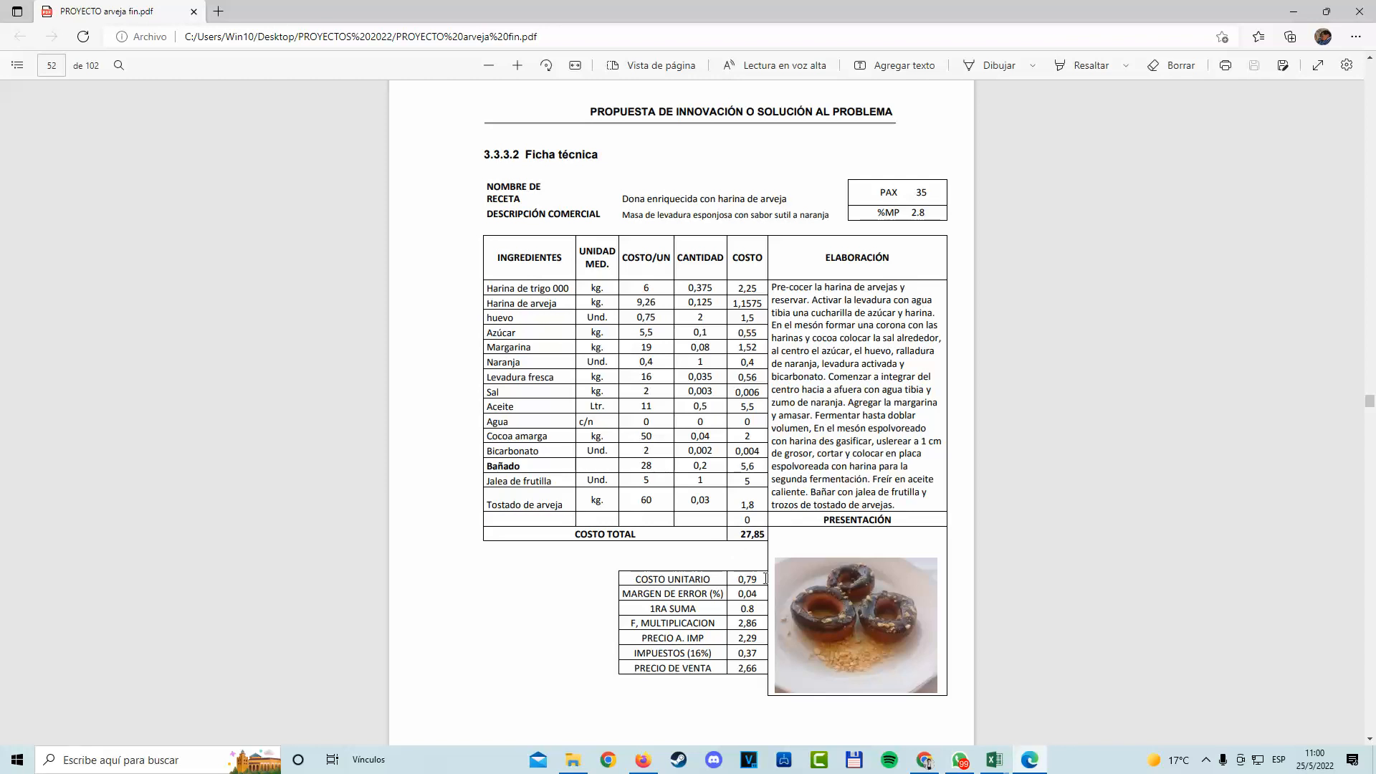
Skim the remaining products' technical sheets and flow diagrams, from the dona through the alfajor and queque to the chocotejas.
scroll(766, 579, down, 20)
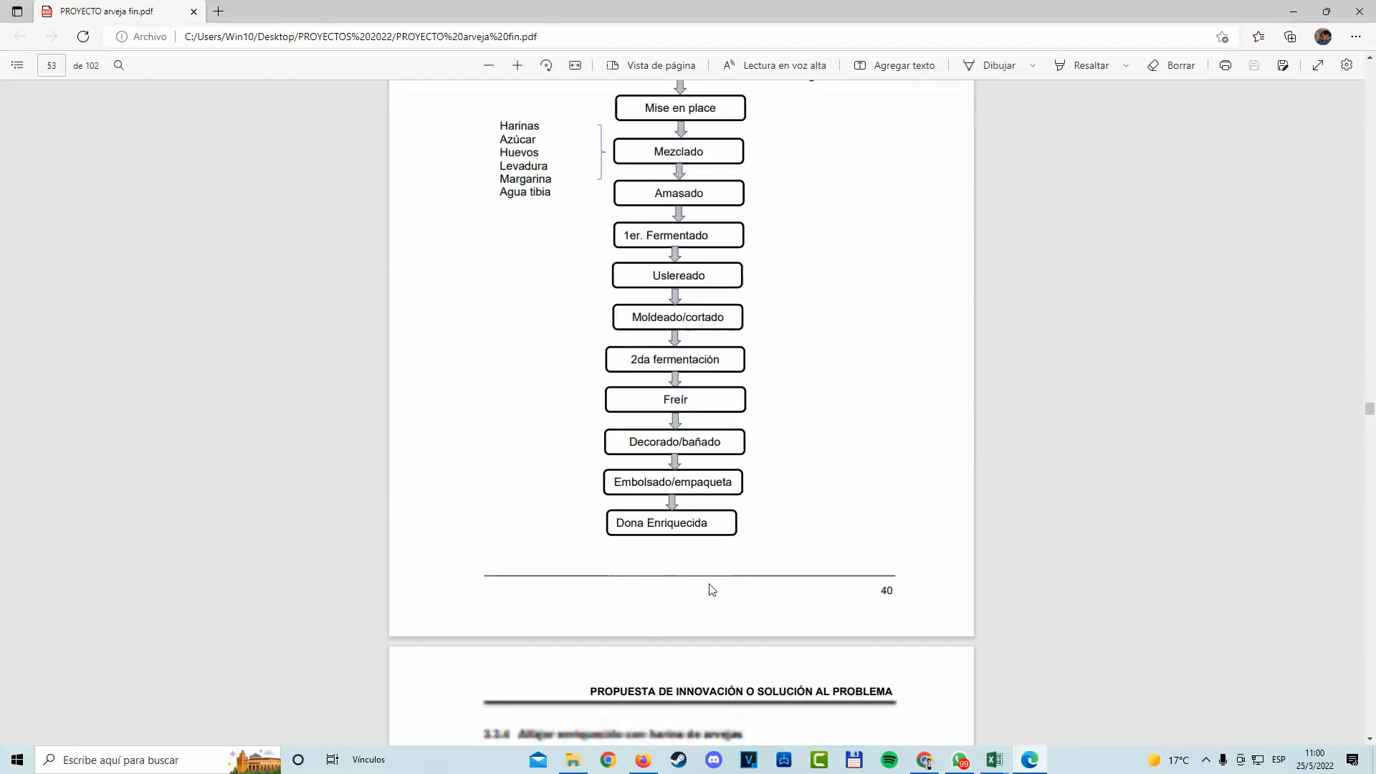
scroll(683, 567, down, 11)
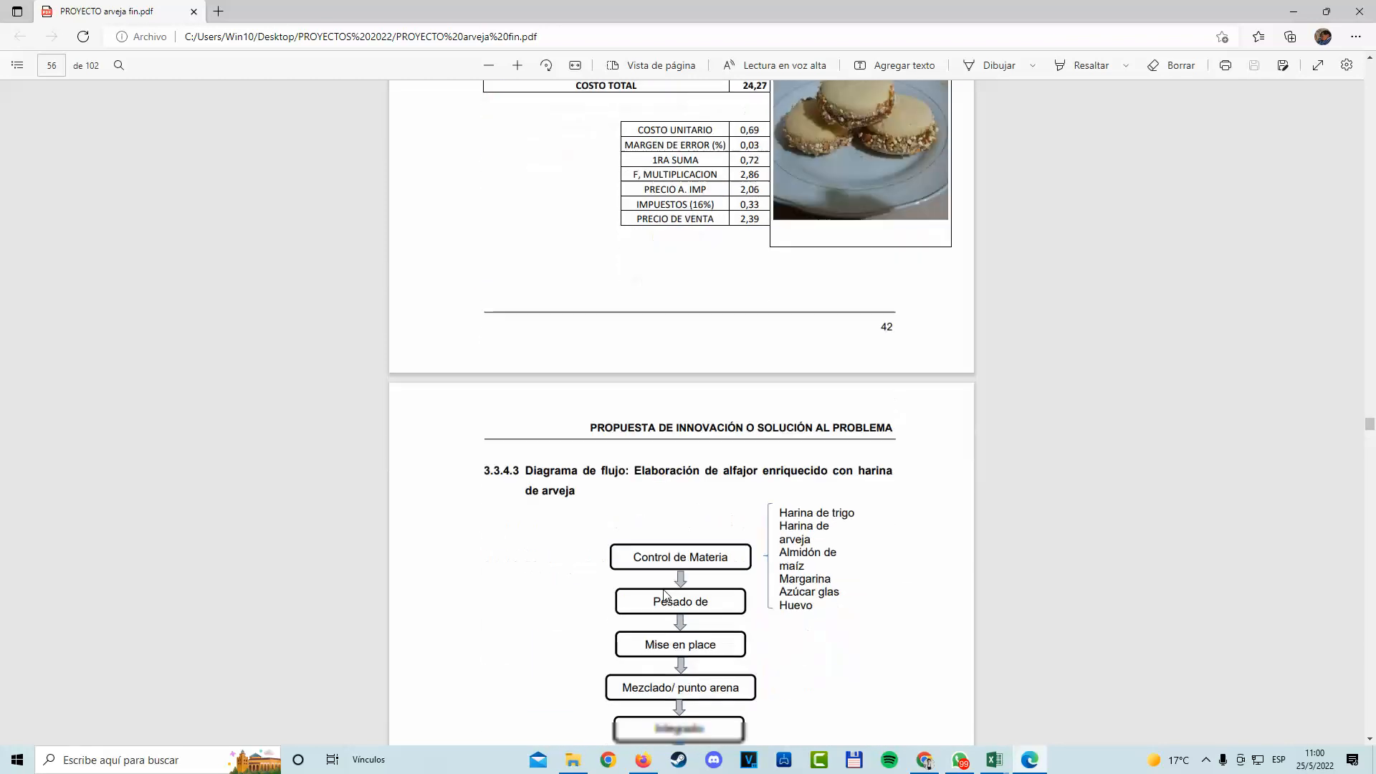
scroll(1372, 446, down, 20)
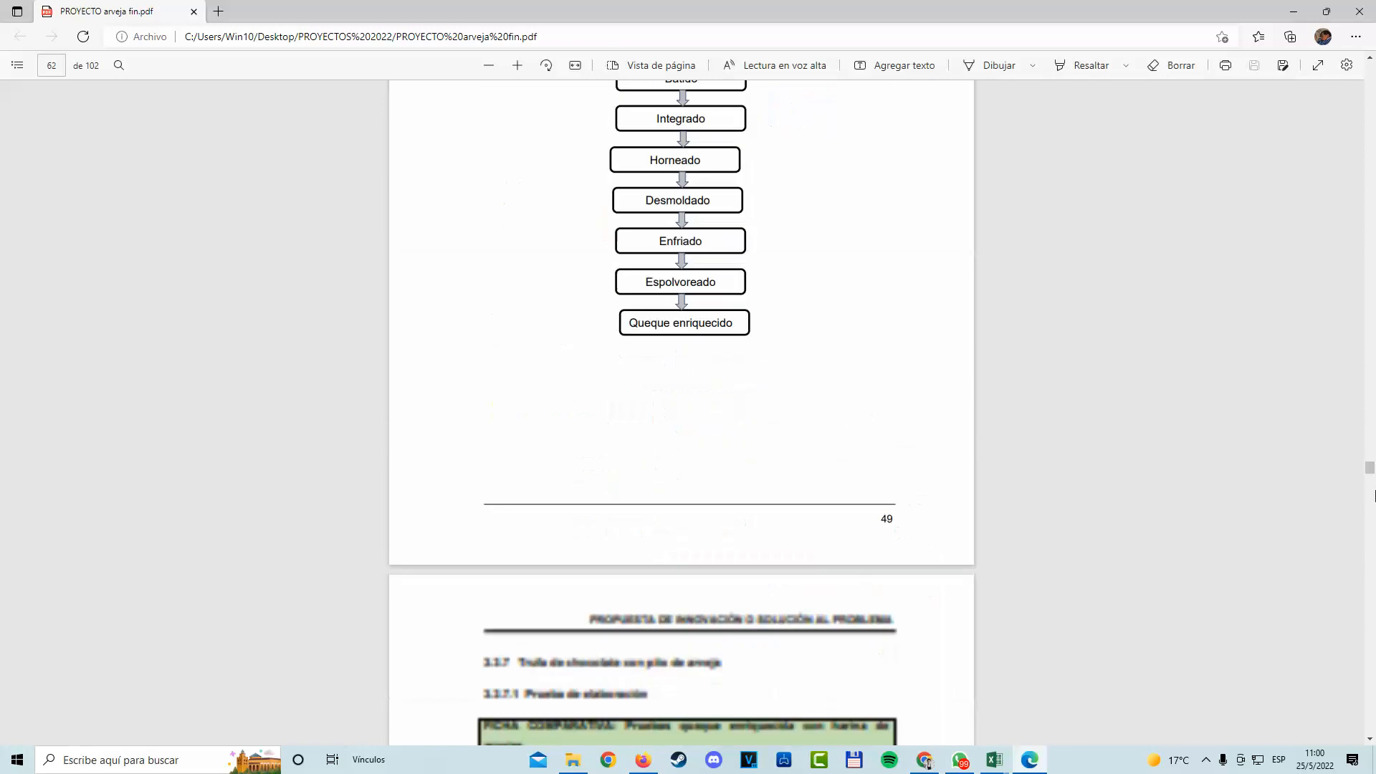
scroll(801, 536, down, 20)
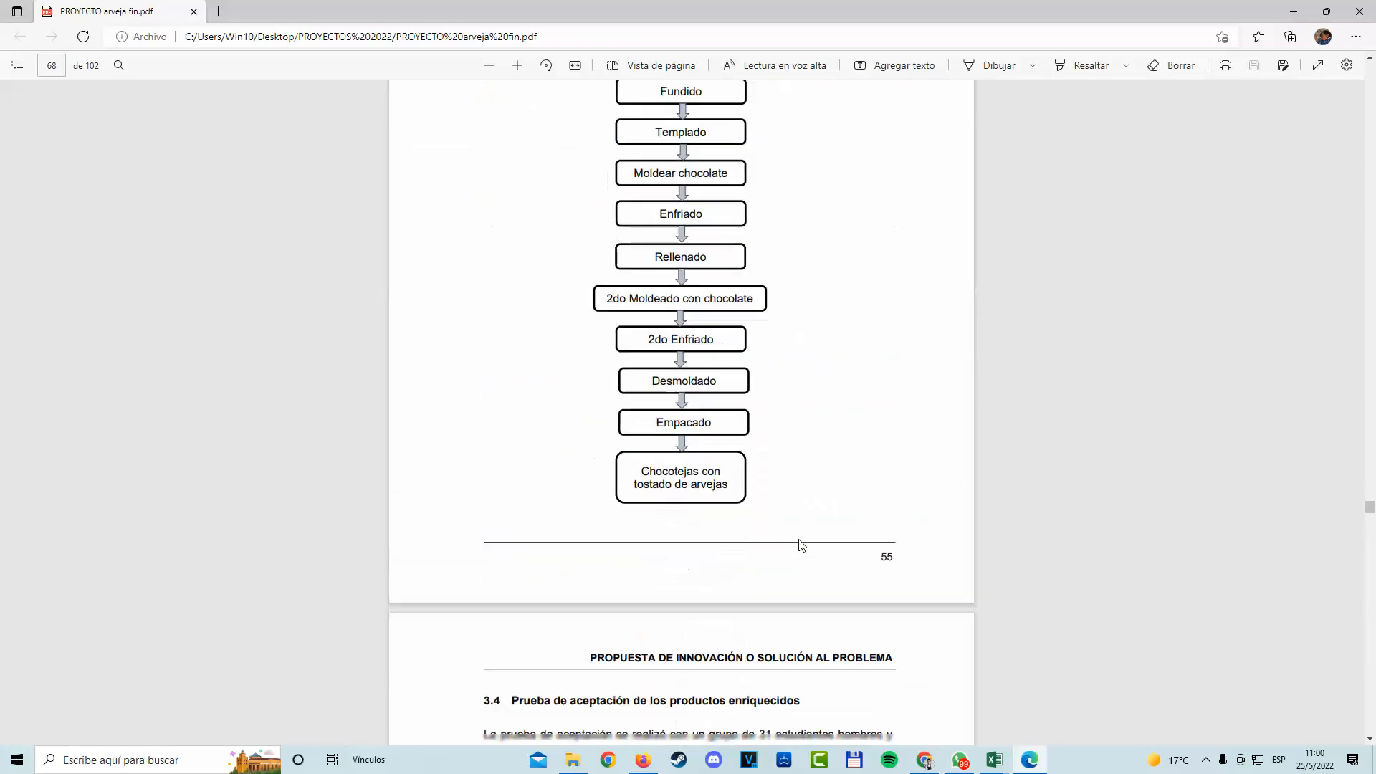
Examine the acceptance test tables and pie charts for the dona, alfajor and queque tastings.
scroll(660, 392, down, 20)
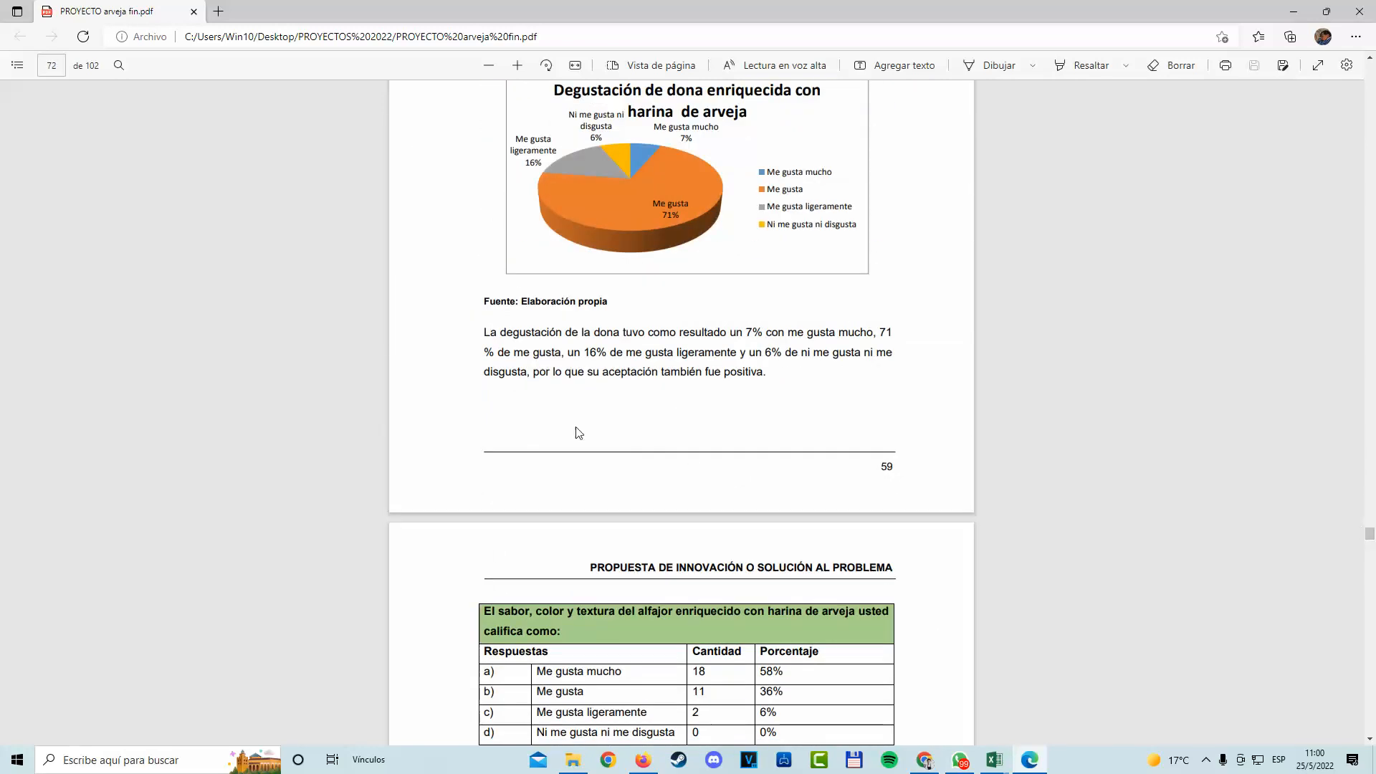
scroll(658, 386, up, 3)
scroll(724, 369, down, 3)
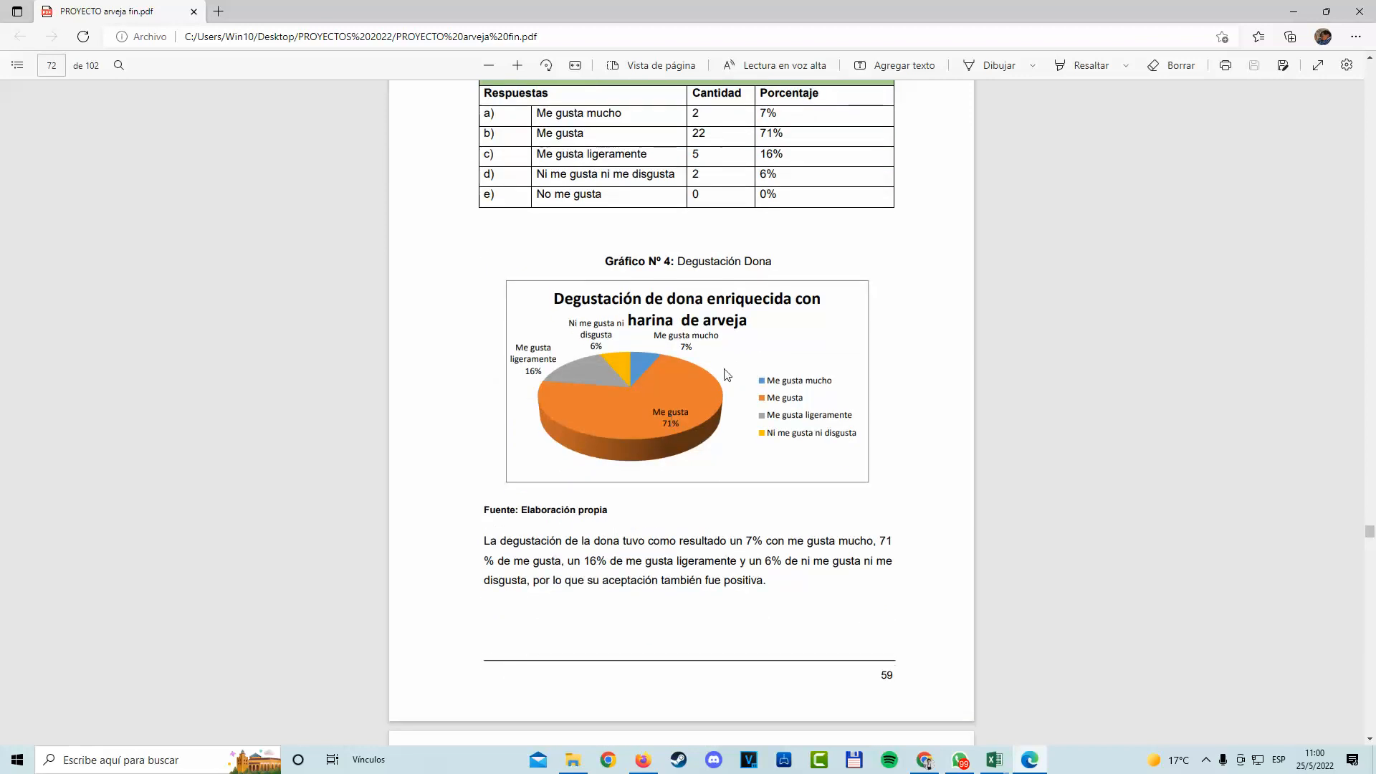
scroll(586, 331, down, 20)
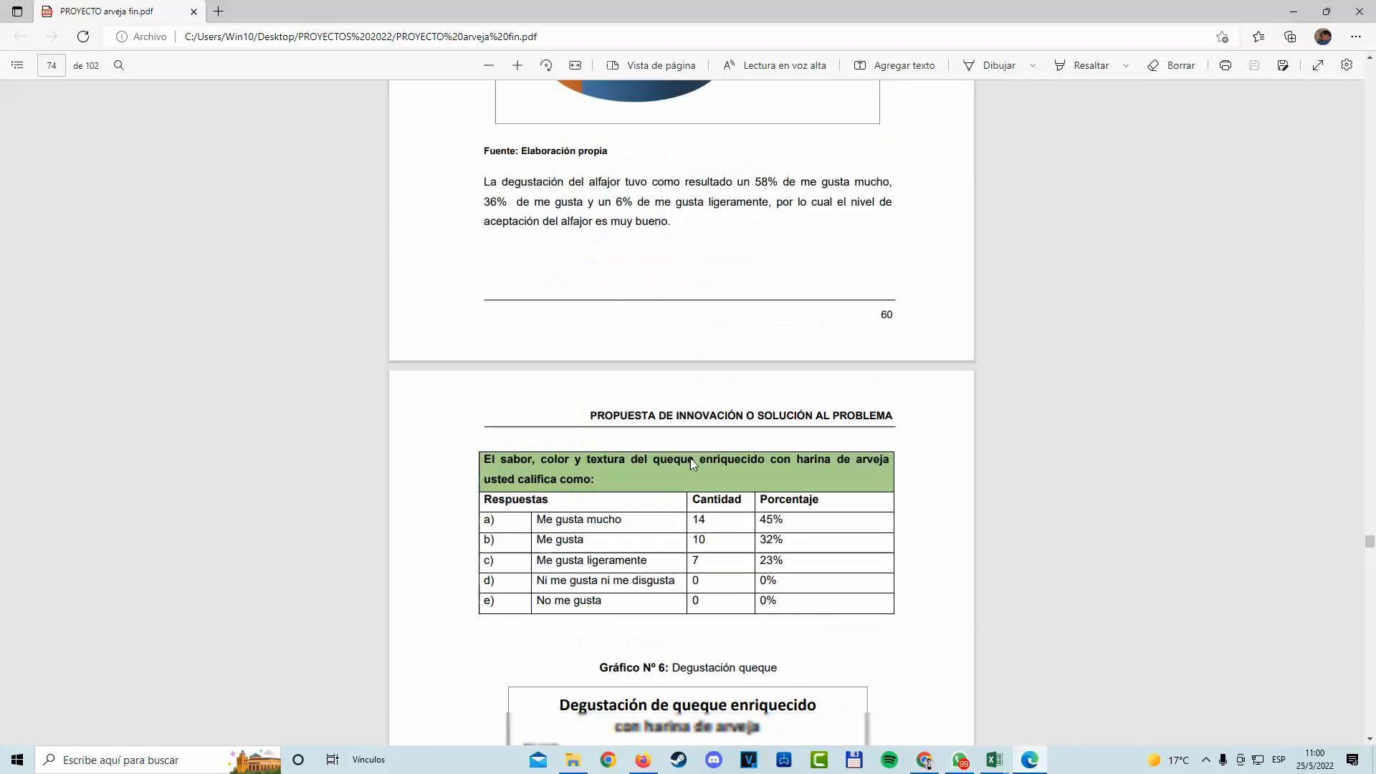
Skim the remaining tasting charts, then switch to the Excel workbook and compare the completed Pique Macho costing sheet with the unfilled copy below.
scroll(672, 449, down, 20)
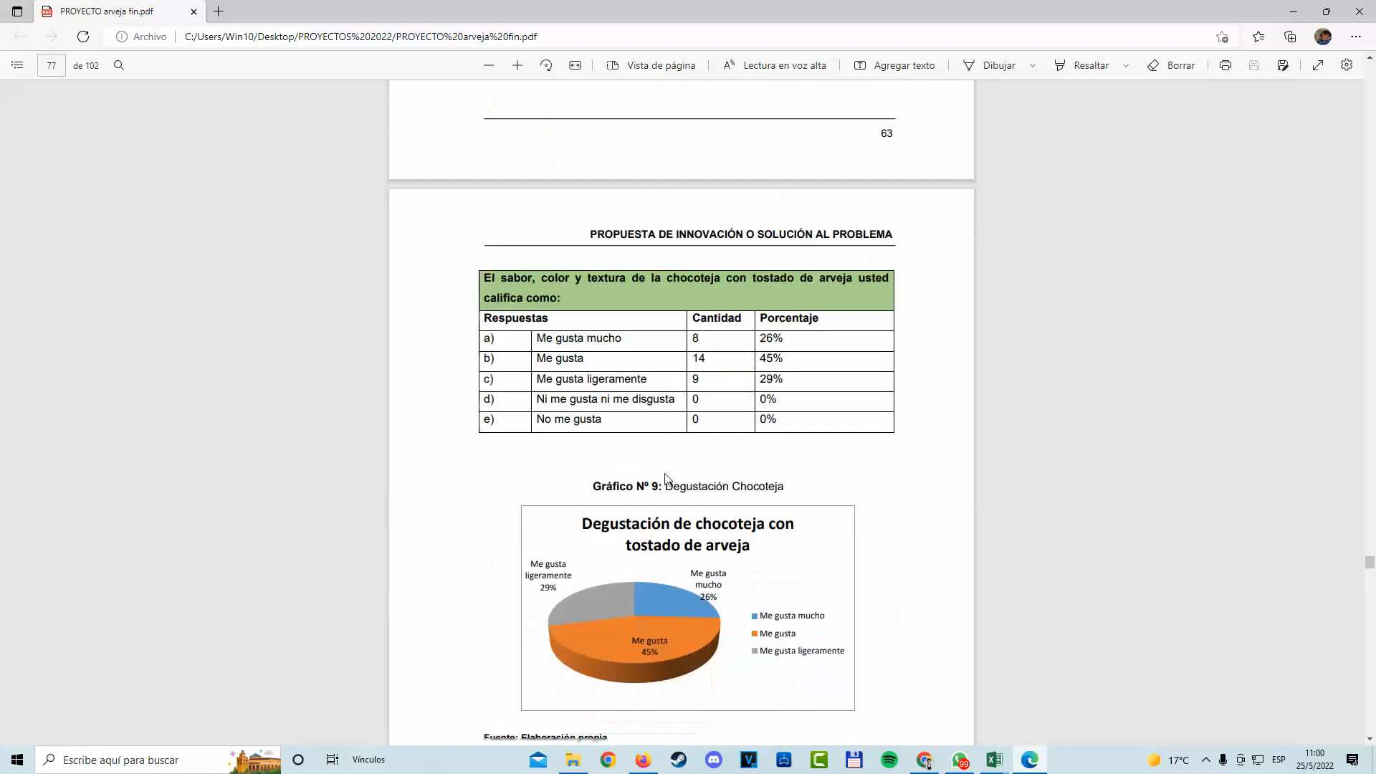
click(1065, 720)
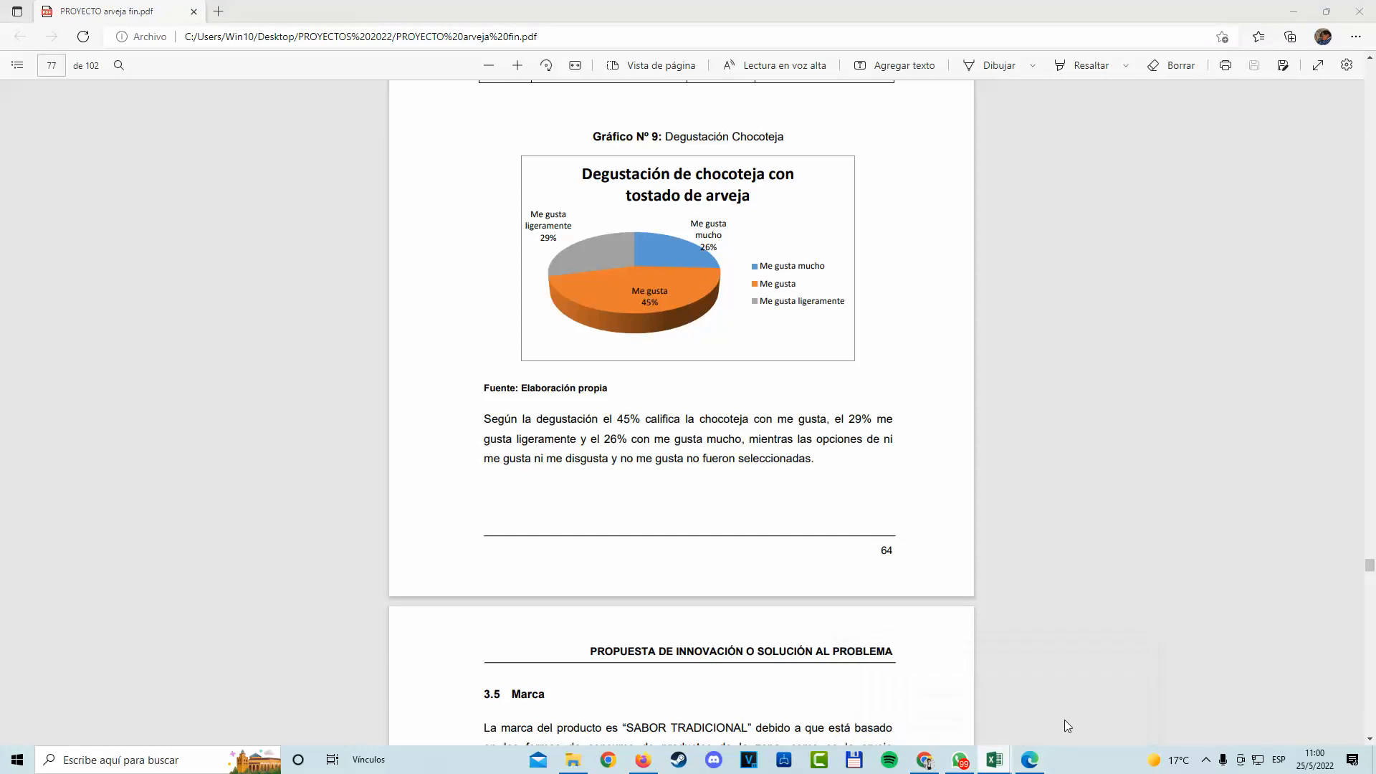
click(841, 515)
scroll(674, 488, up, 4)
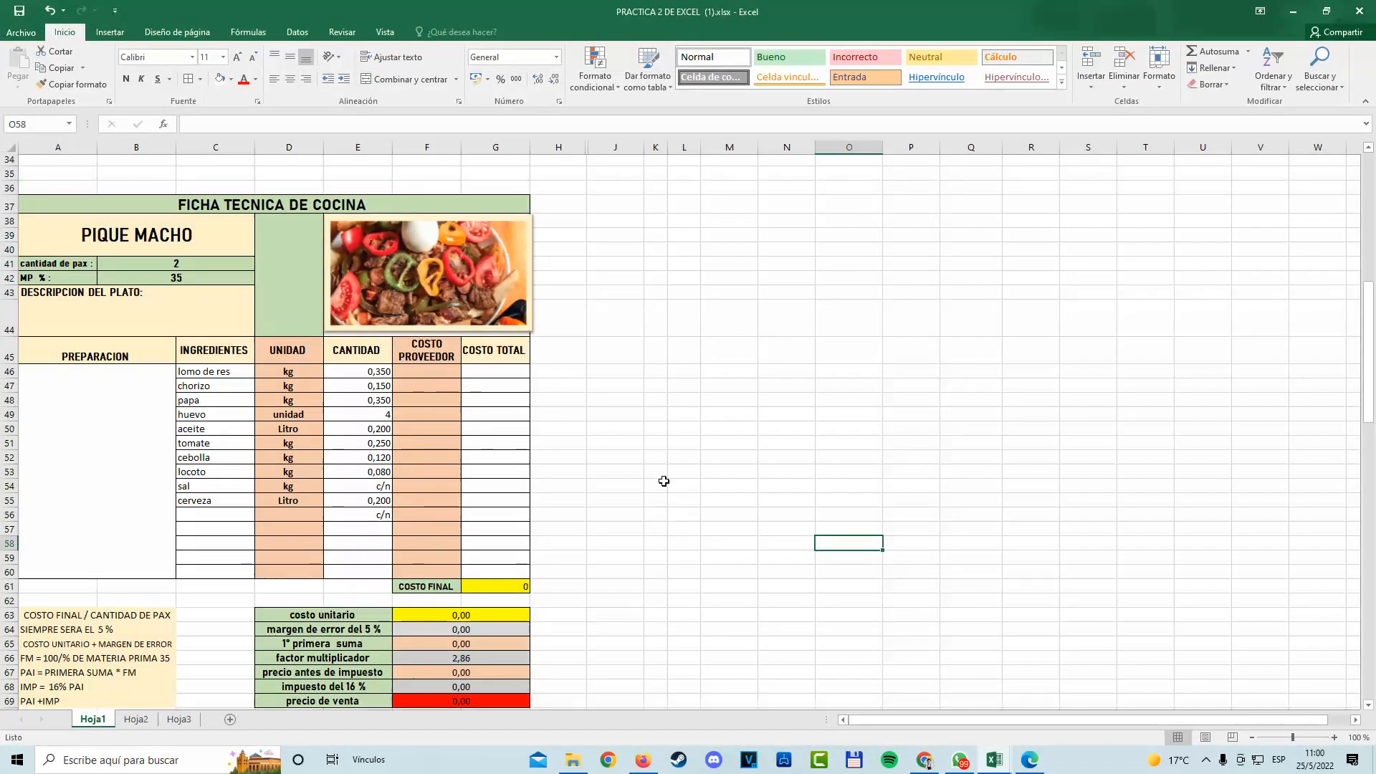
scroll(675, 489, up, 8)
scroll(678, 494, down, 9)
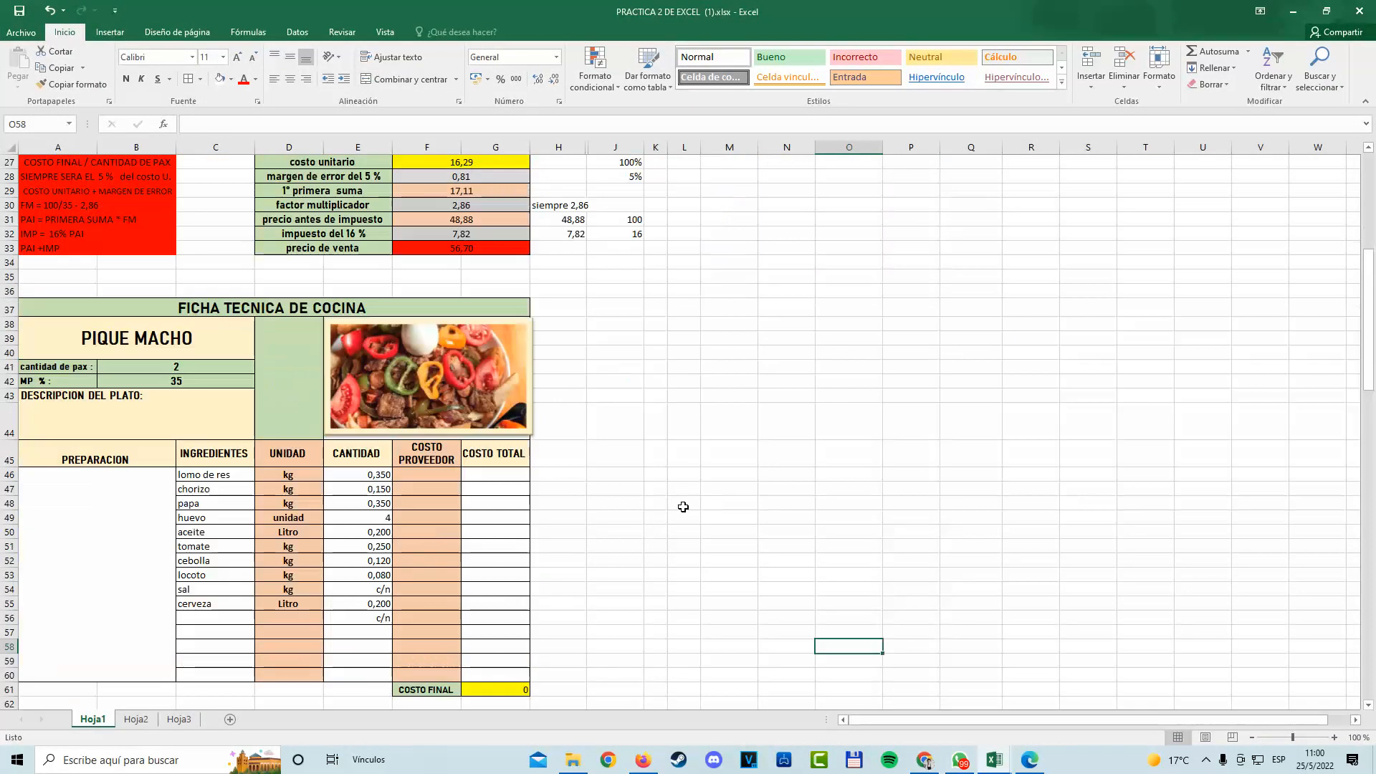
scroll(683, 507, up, 3)
scroll(683, 507, up, 1)
scroll(683, 507, down, 10)
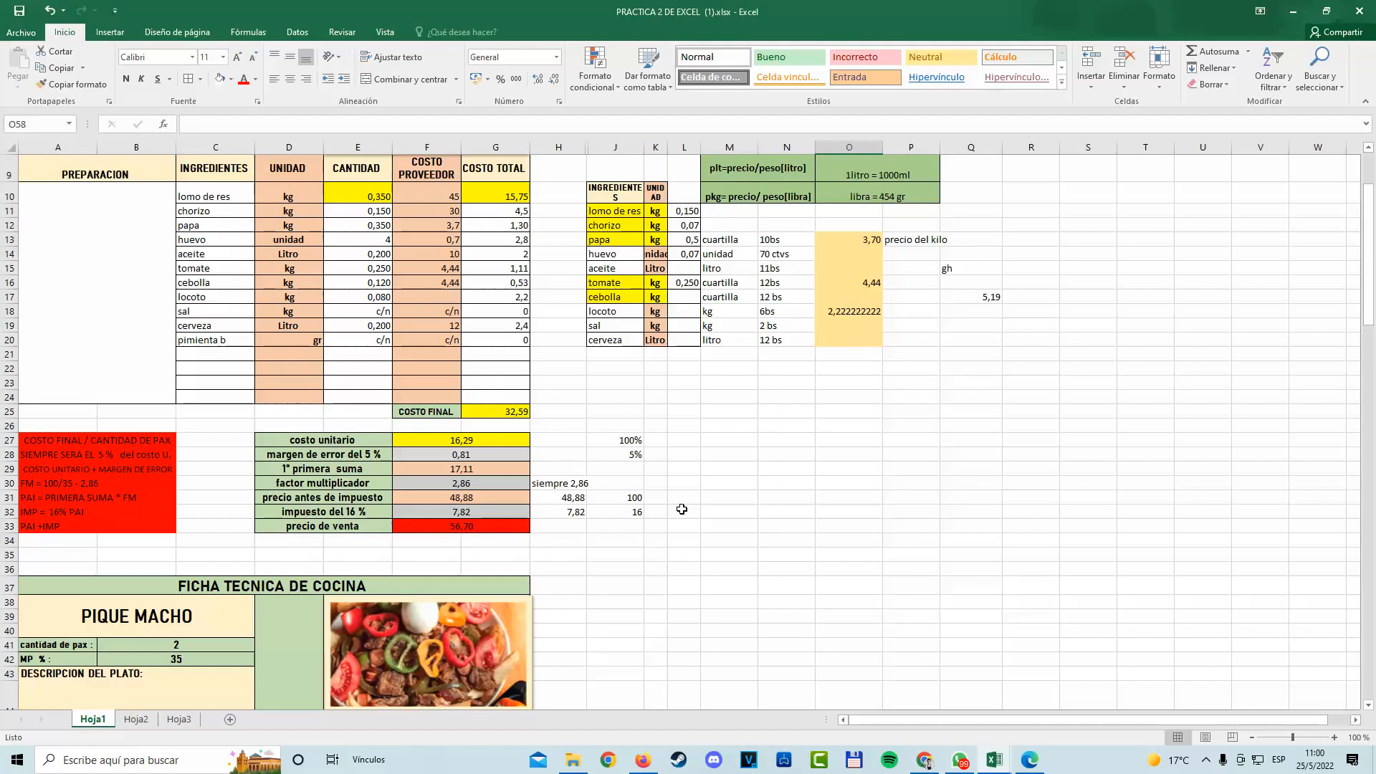
scroll(660, 549, up, 6)
scroll(652, 552, down, 2)
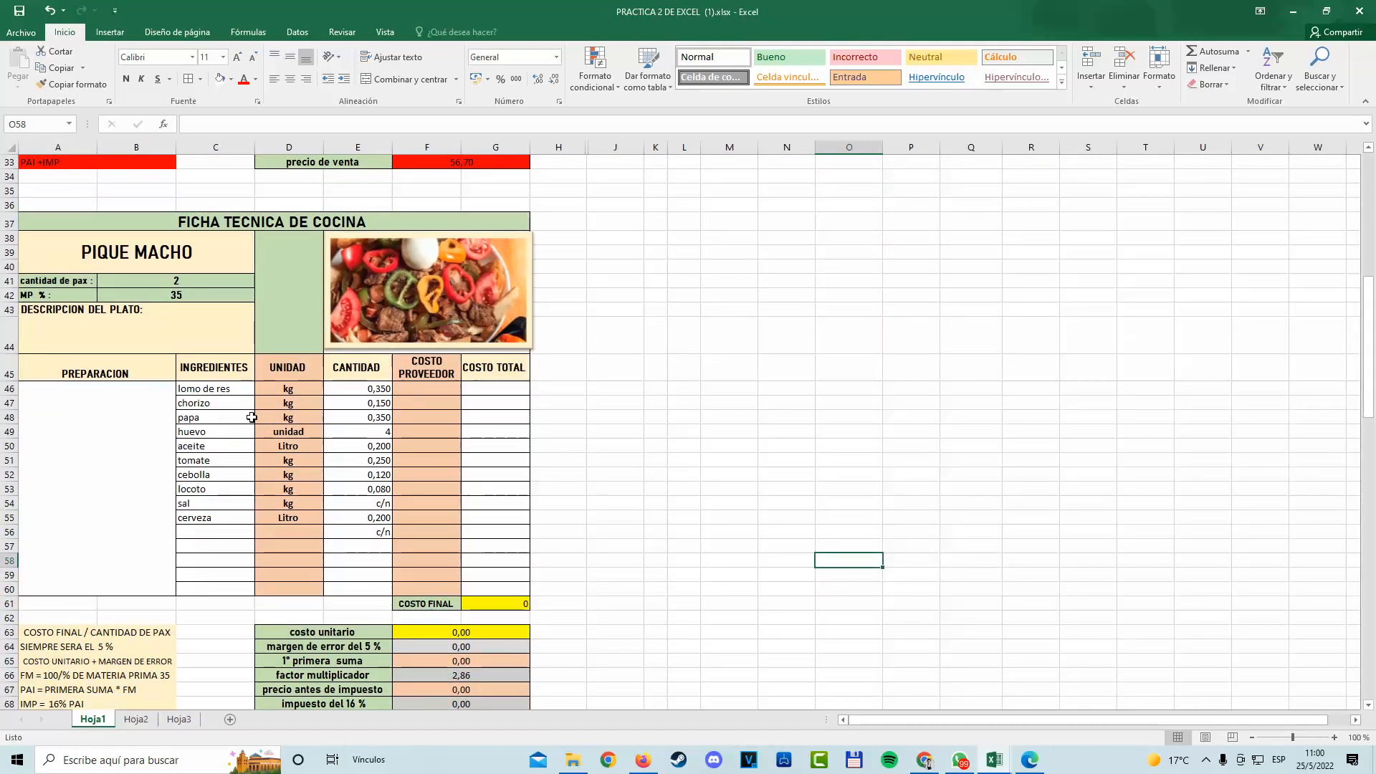
Examine the lomo de res row's unit and quantity and the ingredient list in the unfilled Pique Macho sheet.
click(207, 390)
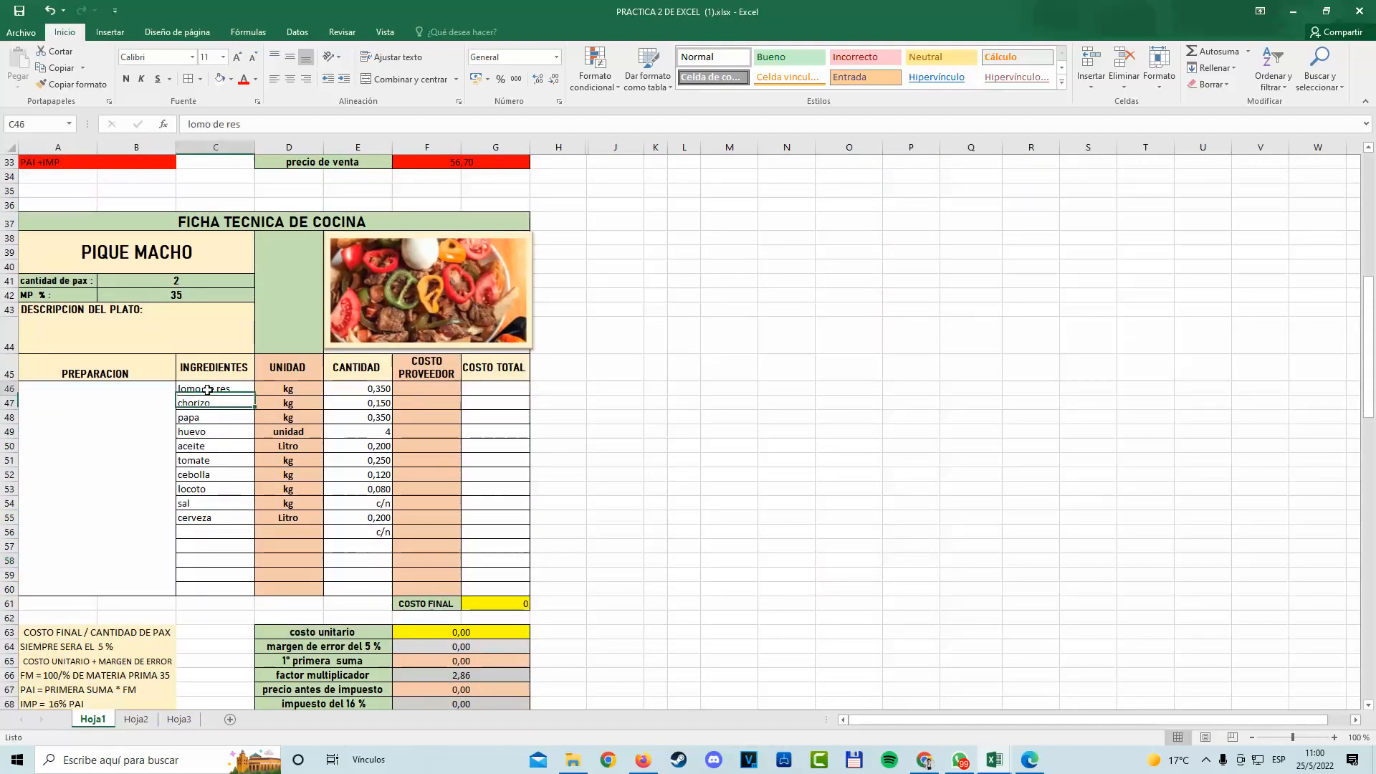
click(294, 389)
click(210, 390)
click(286, 387)
click(361, 390)
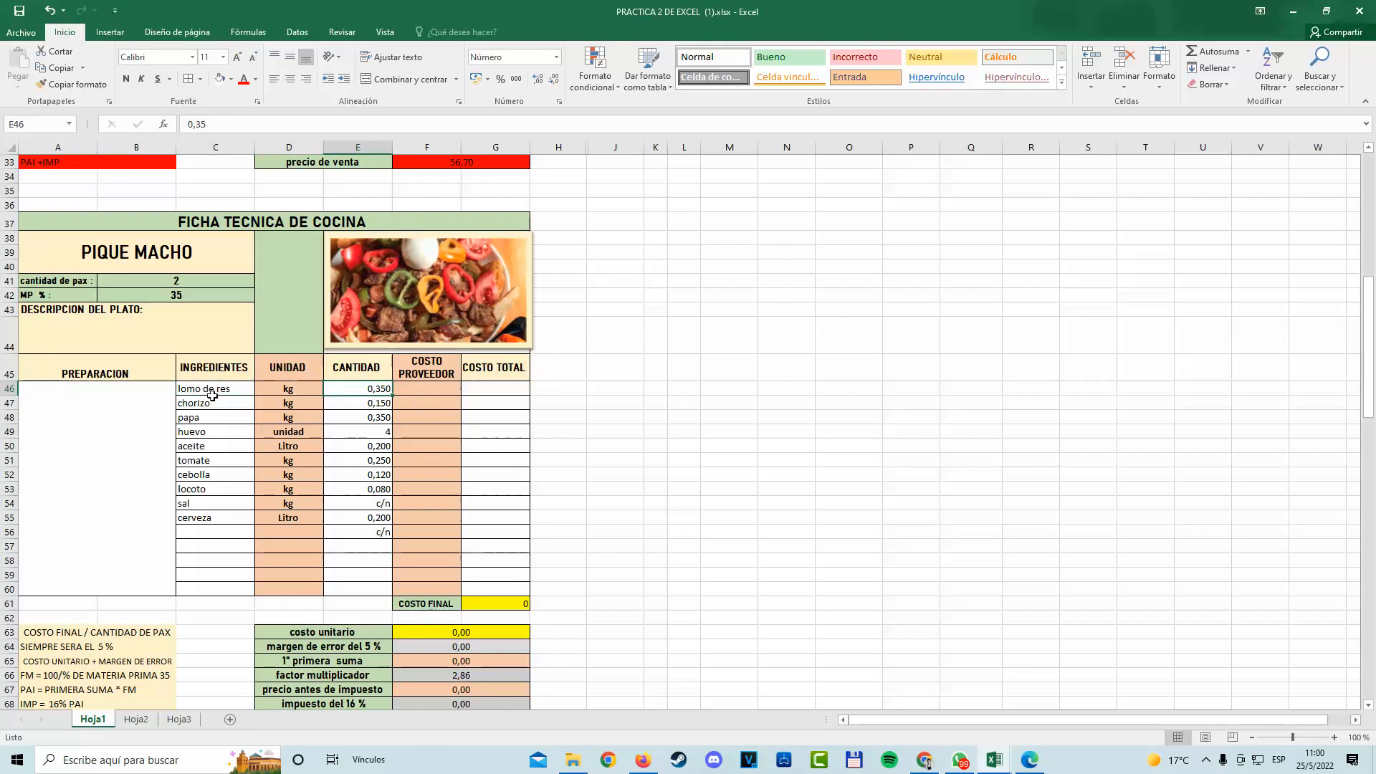
click(213, 393)
click(231, 440)
scroll(237, 439, down, 1)
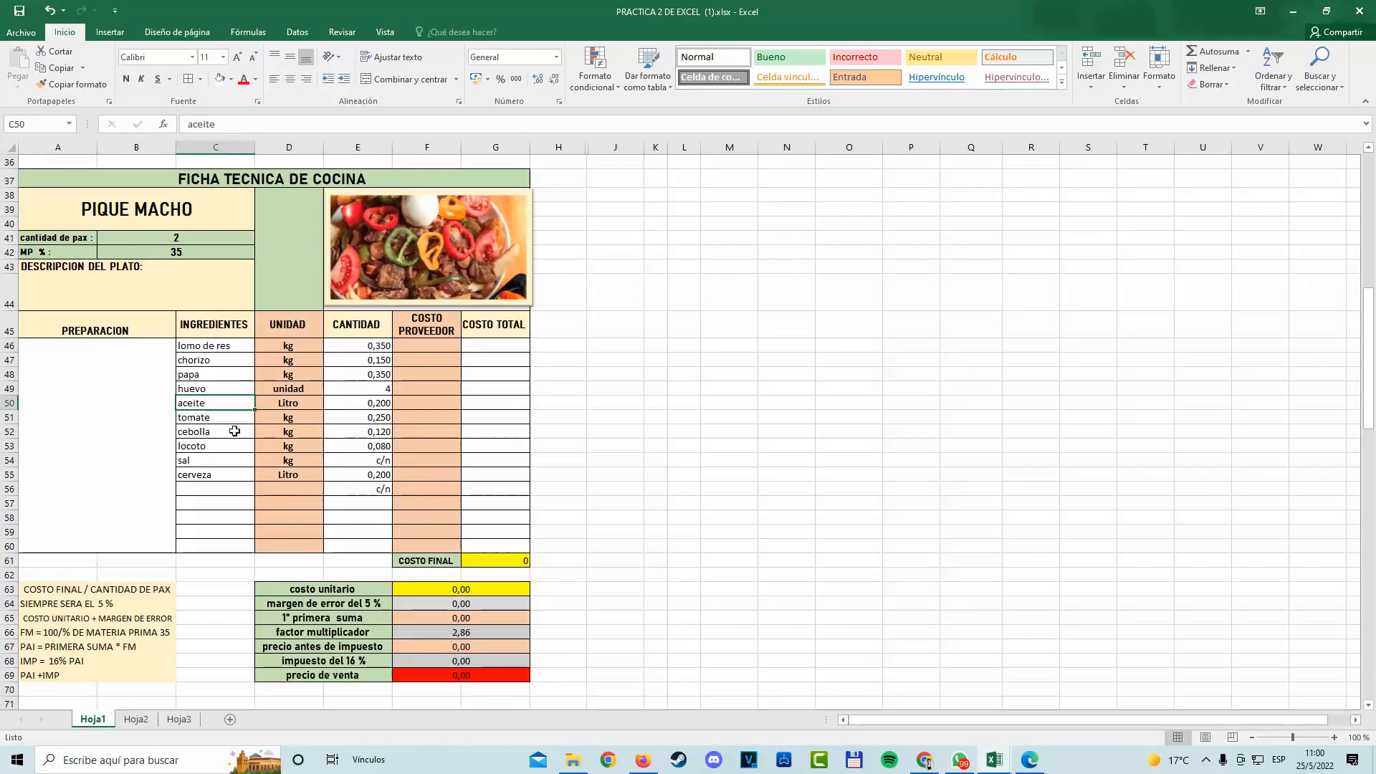
click(200, 351)
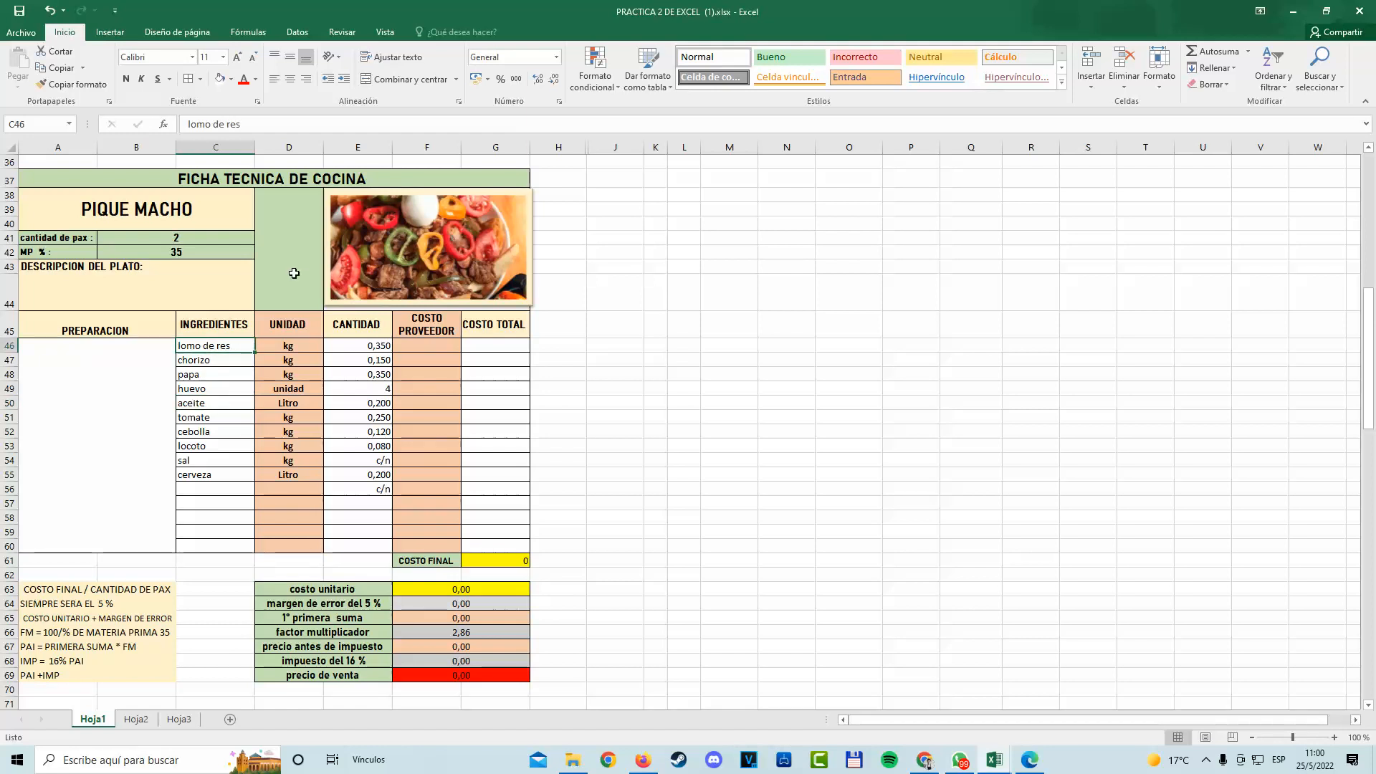
Review the dish name and the ingredient, unit and quantity cells for lomo de res.
click(206, 219)
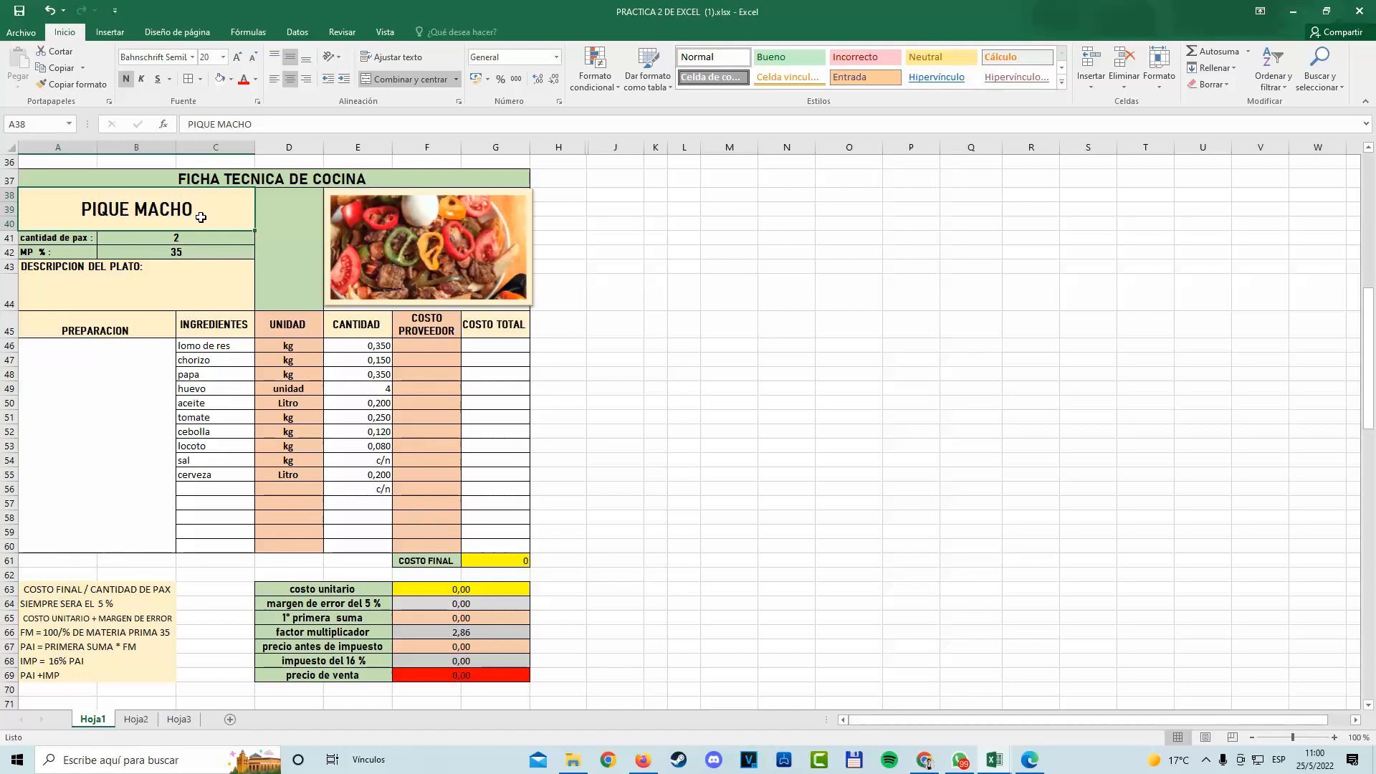
click(276, 396)
click(244, 348)
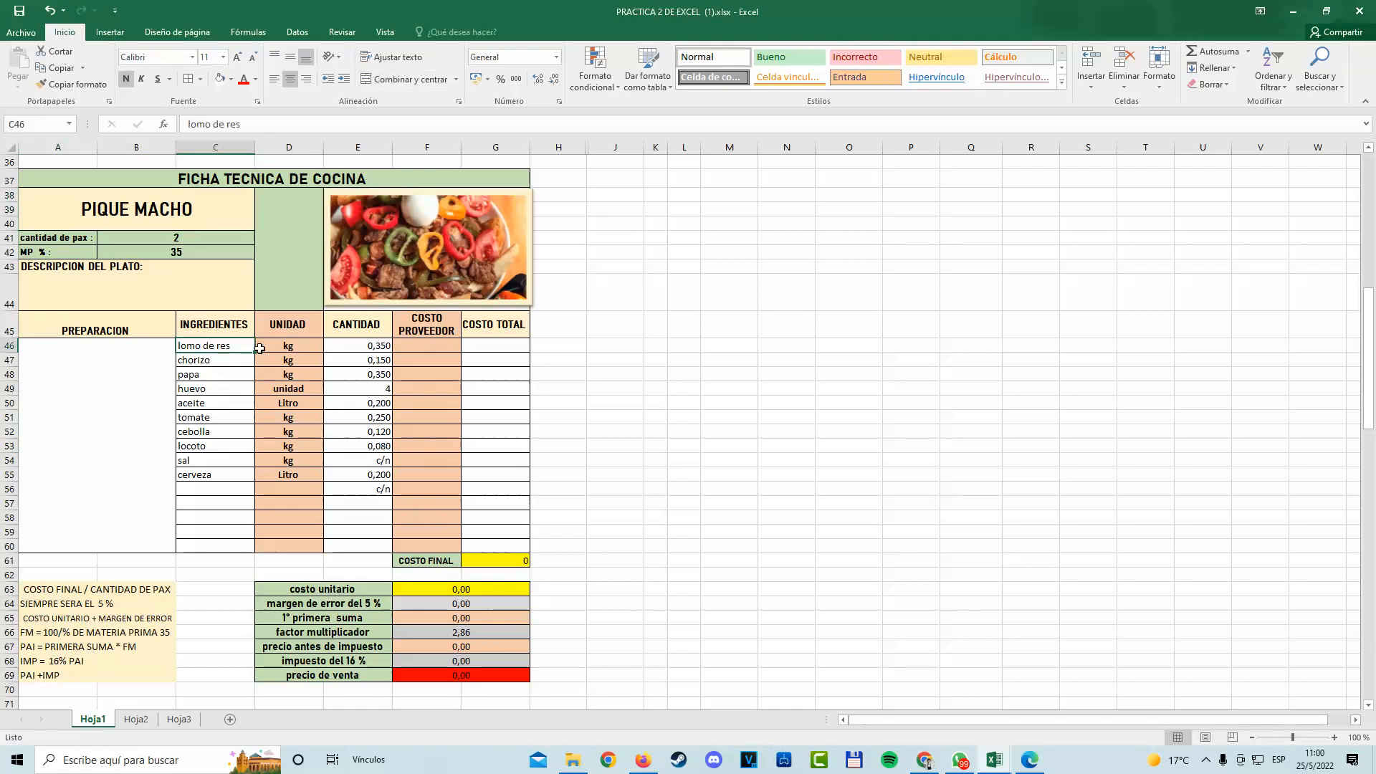
drag(260, 348, 382, 354)
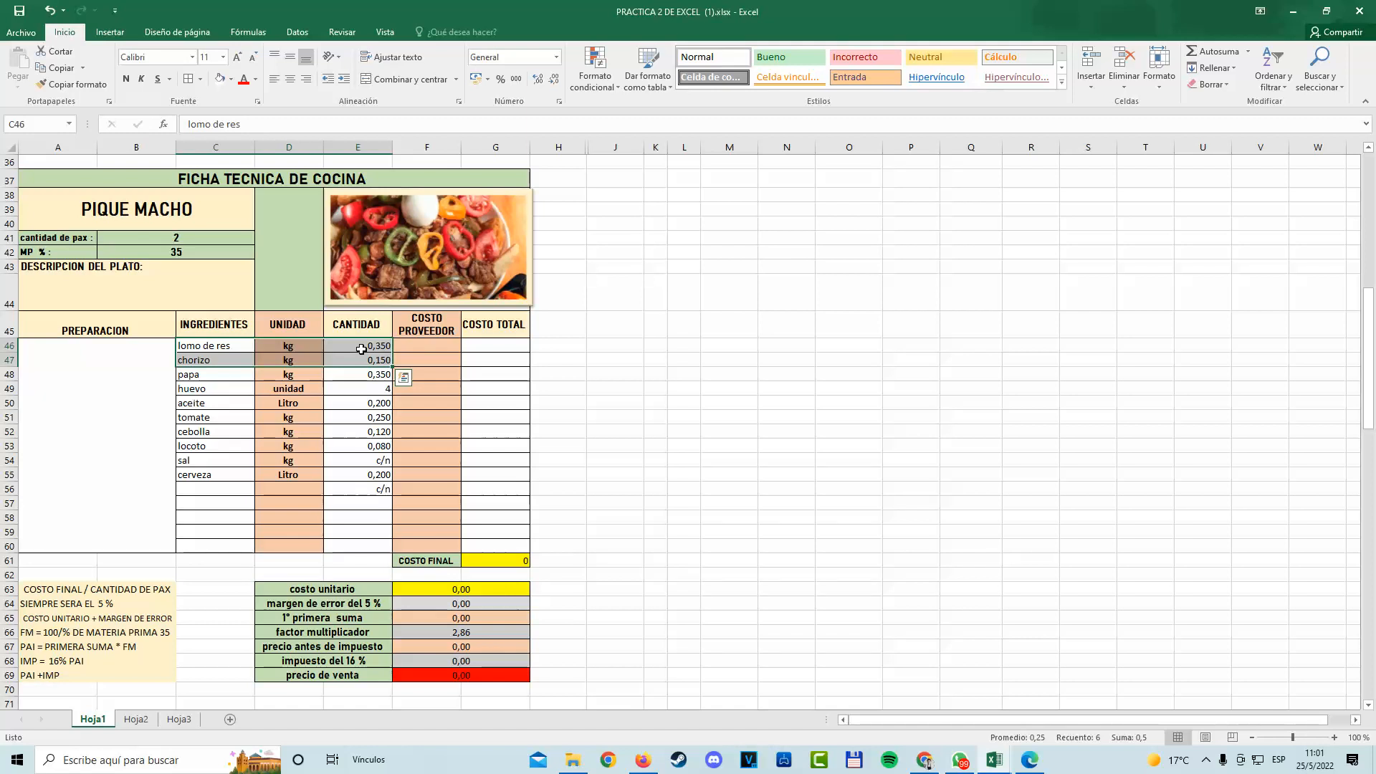
click(362, 347)
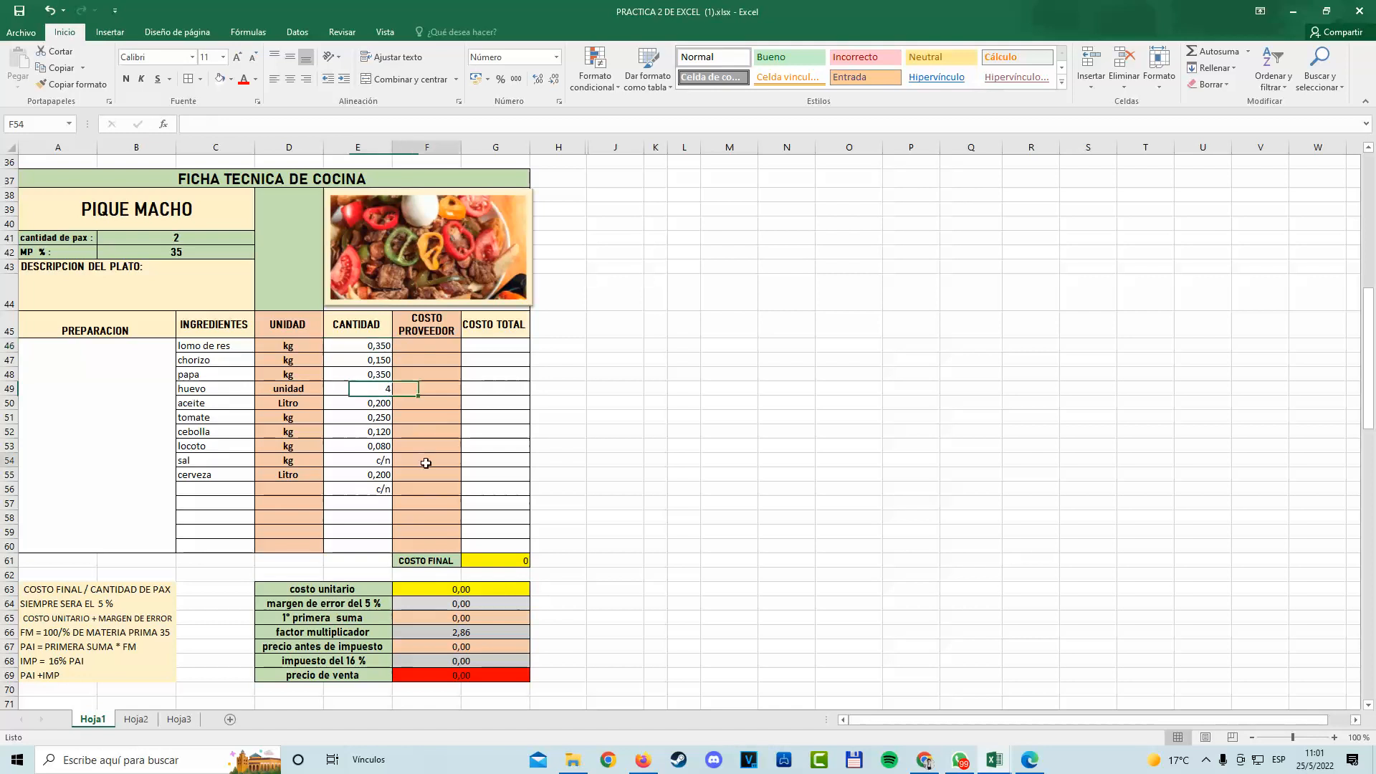
Go through the INGREDIENTES column from lomo de res to cerveza, including the empty rows beneath it.
click(228, 348)
click(223, 357)
click(205, 372)
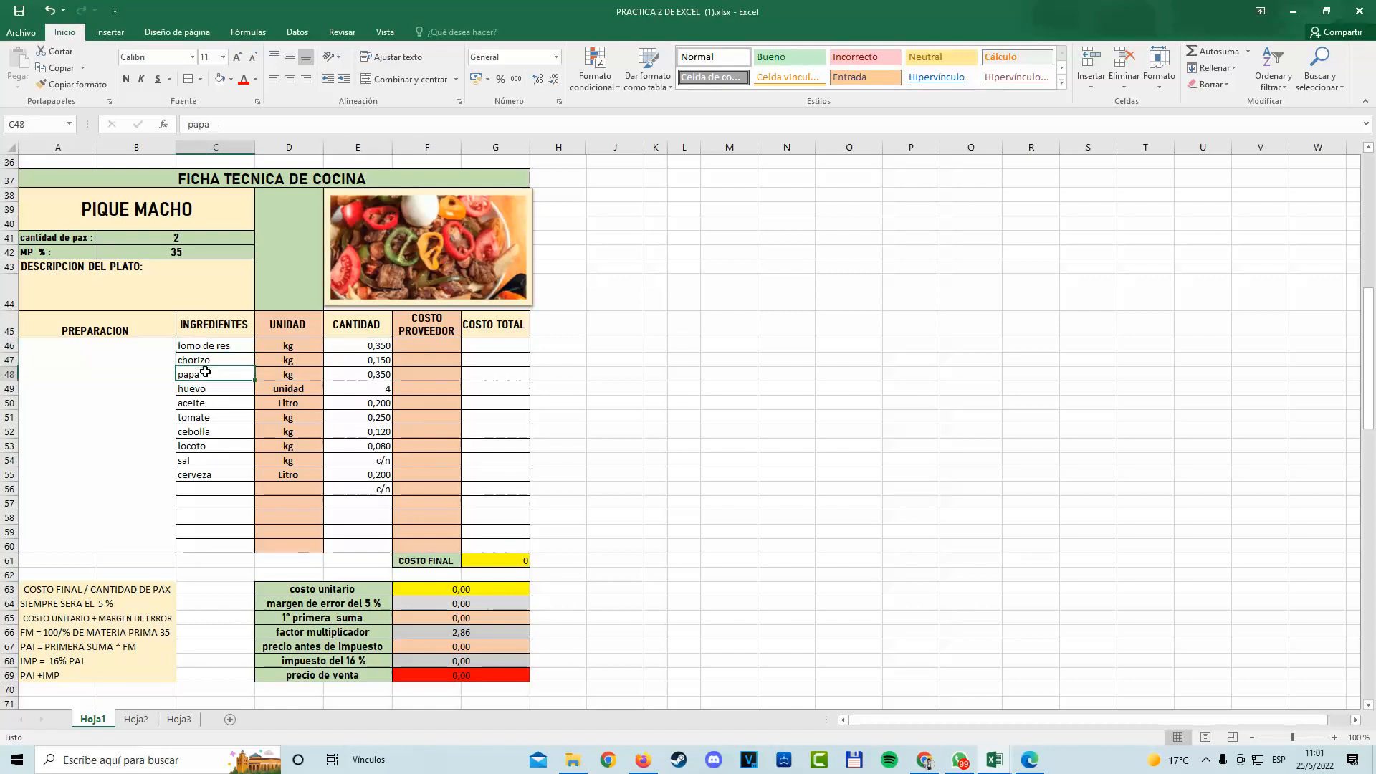
click(213, 390)
click(215, 417)
click(213, 433)
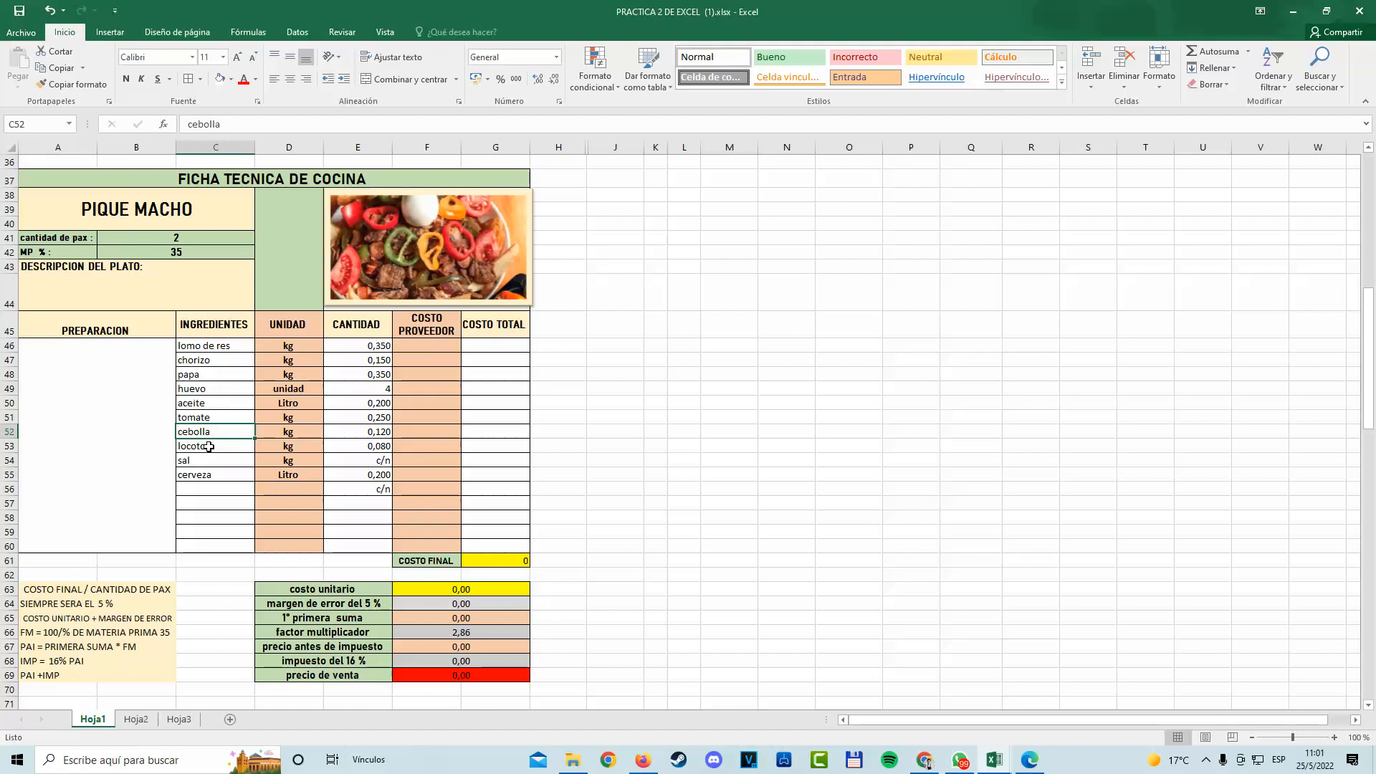
click(208, 446)
click(205, 474)
click(219, 454)
click(213, 445)
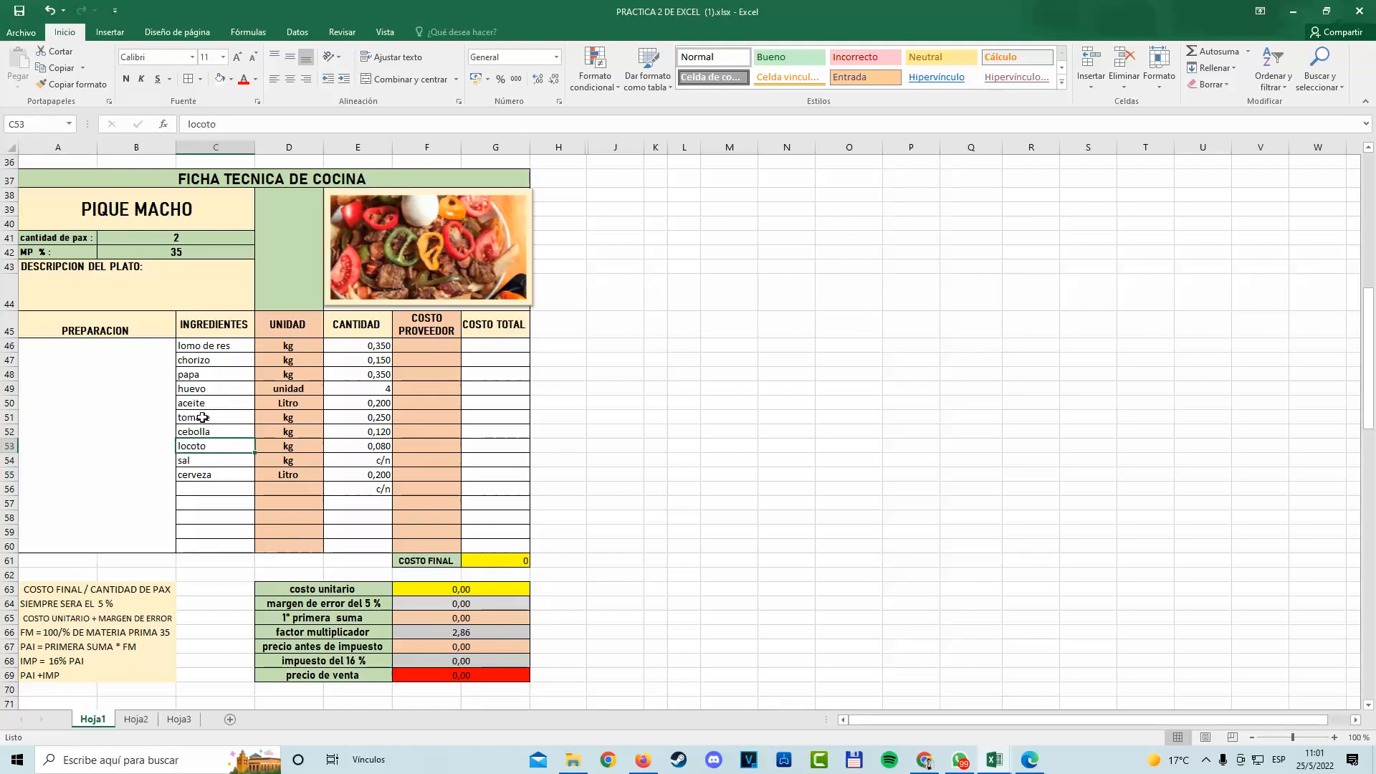
click(203, 417)
drag(211, 375, 216, 358)
click(222, 348)
click(203, 414)
drag(209, 513, 210, 503)
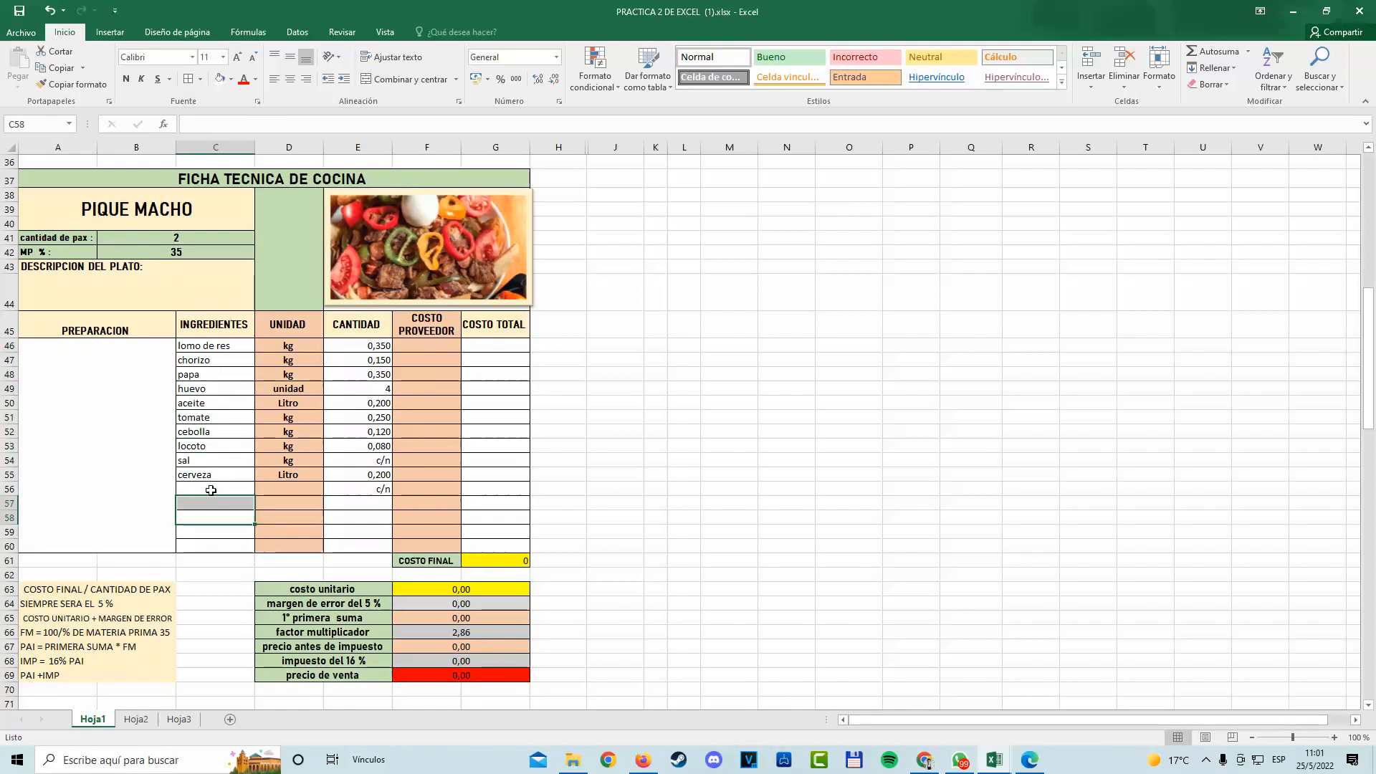
click(211, 490)
click(218, 504)
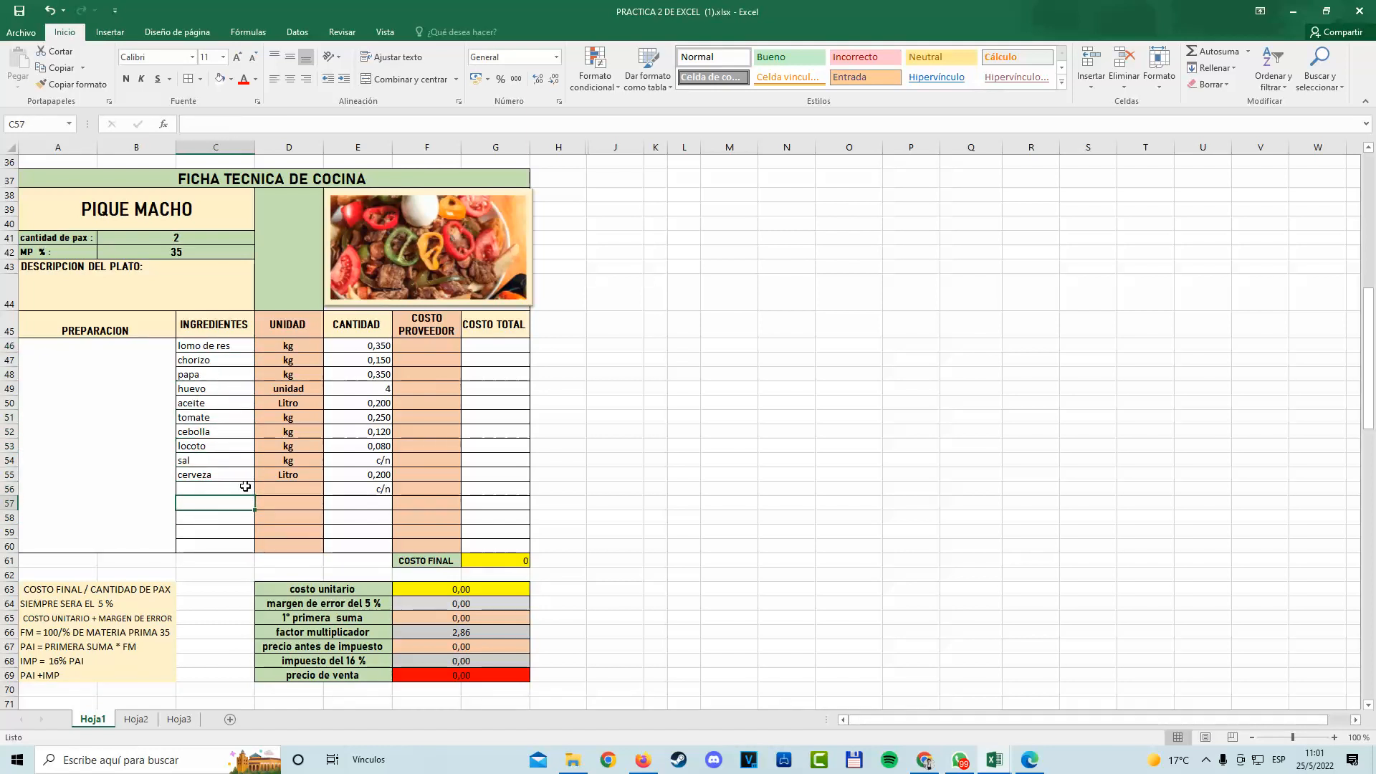
click(215, 459)
click(219, 368)
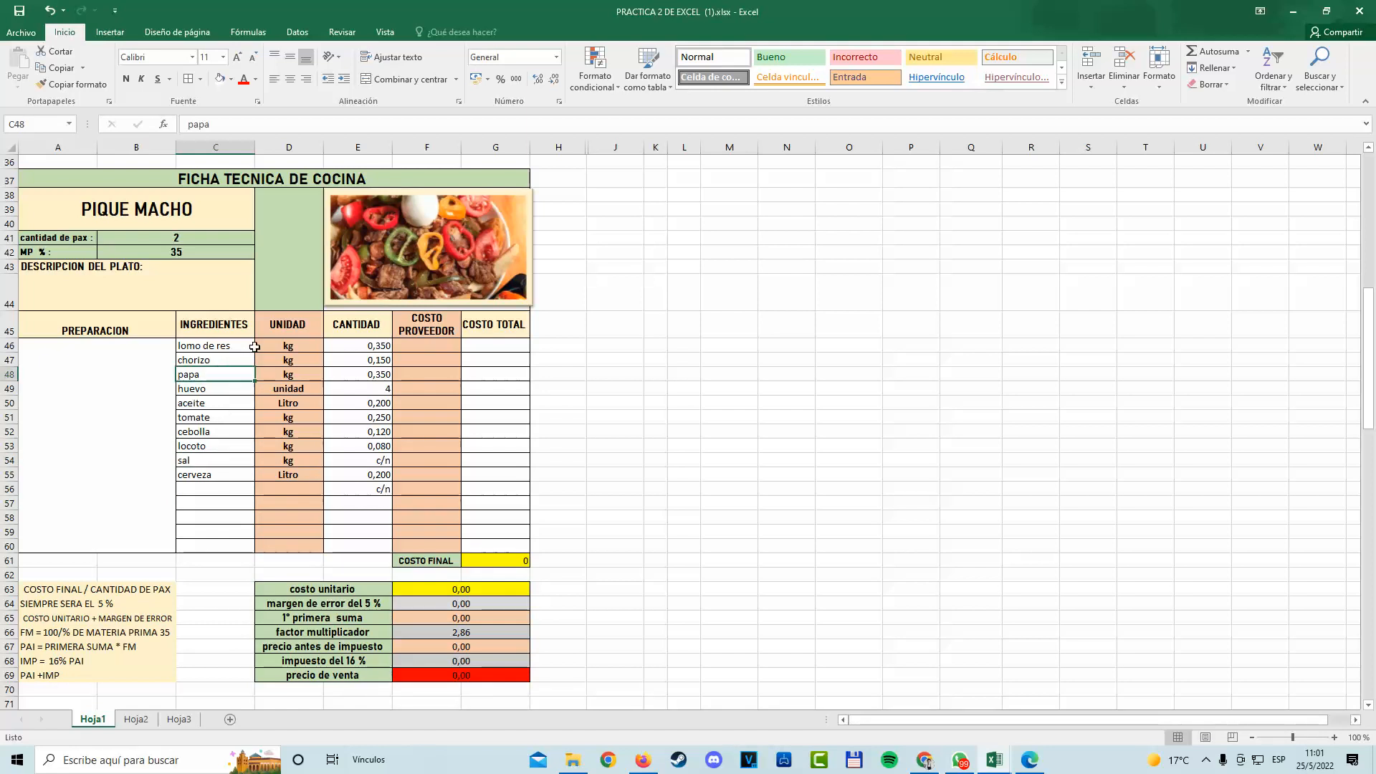
Examine the ingredients with their units, the UNIDAD and COSTO PROVEEDOR headings, and the lomo de res unit.
drag(230, 347, 319, 457)
drag(306, 475, 305, 476)
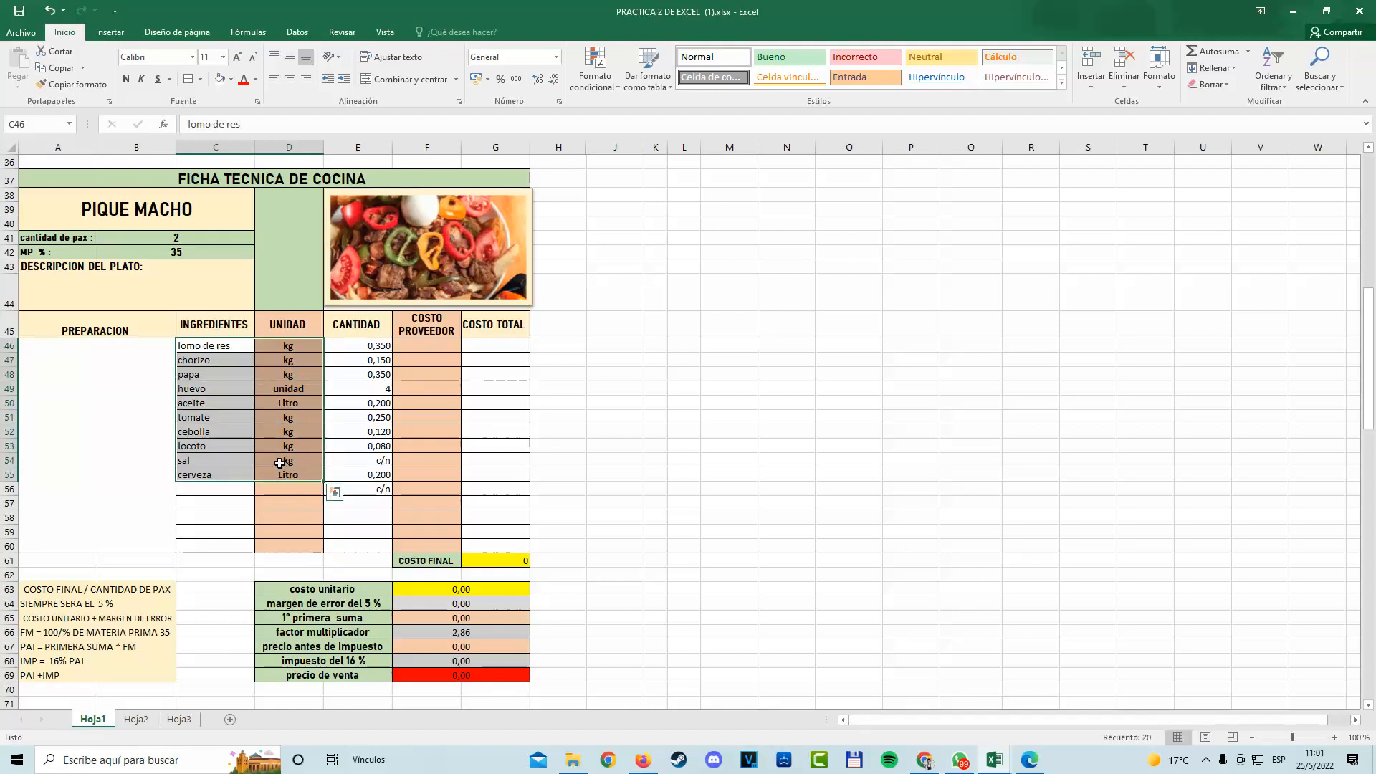
click(284, 330)
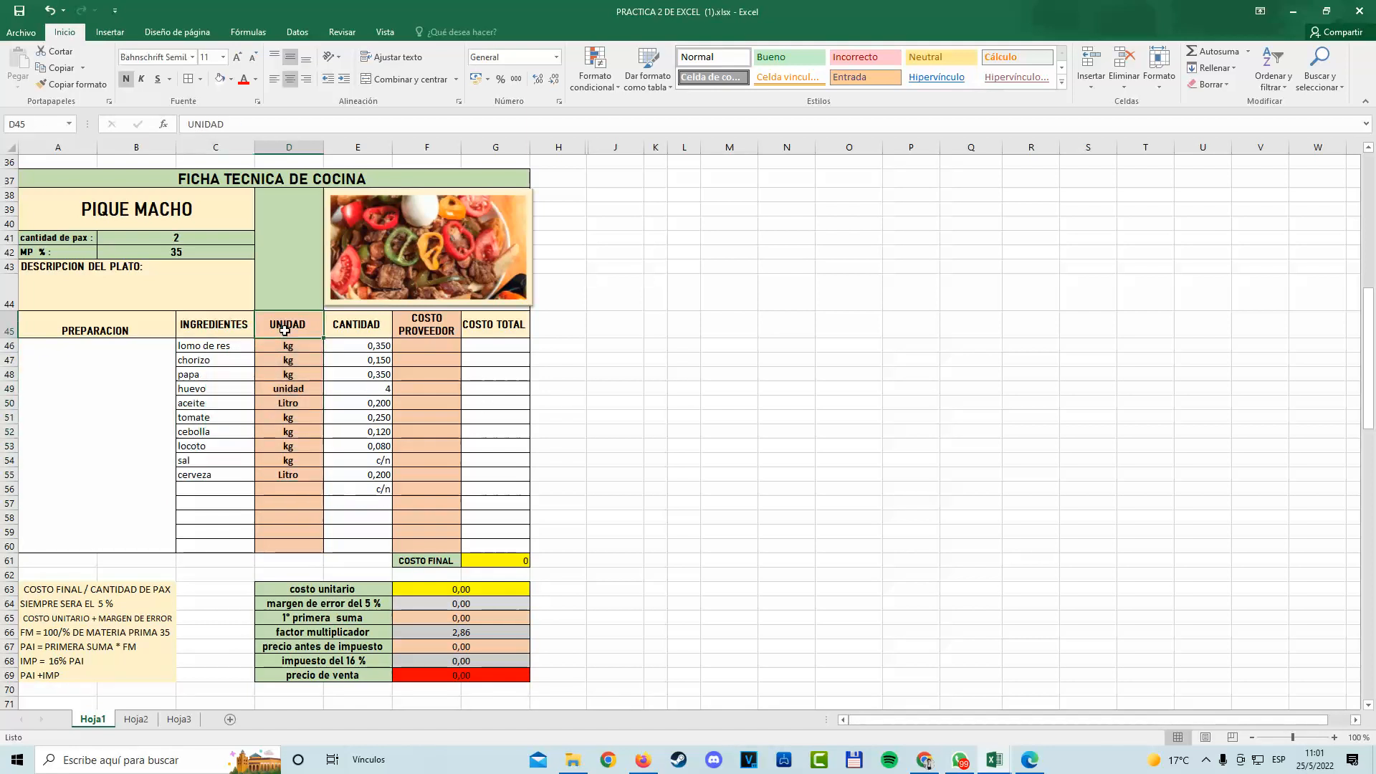
click(424, 331)
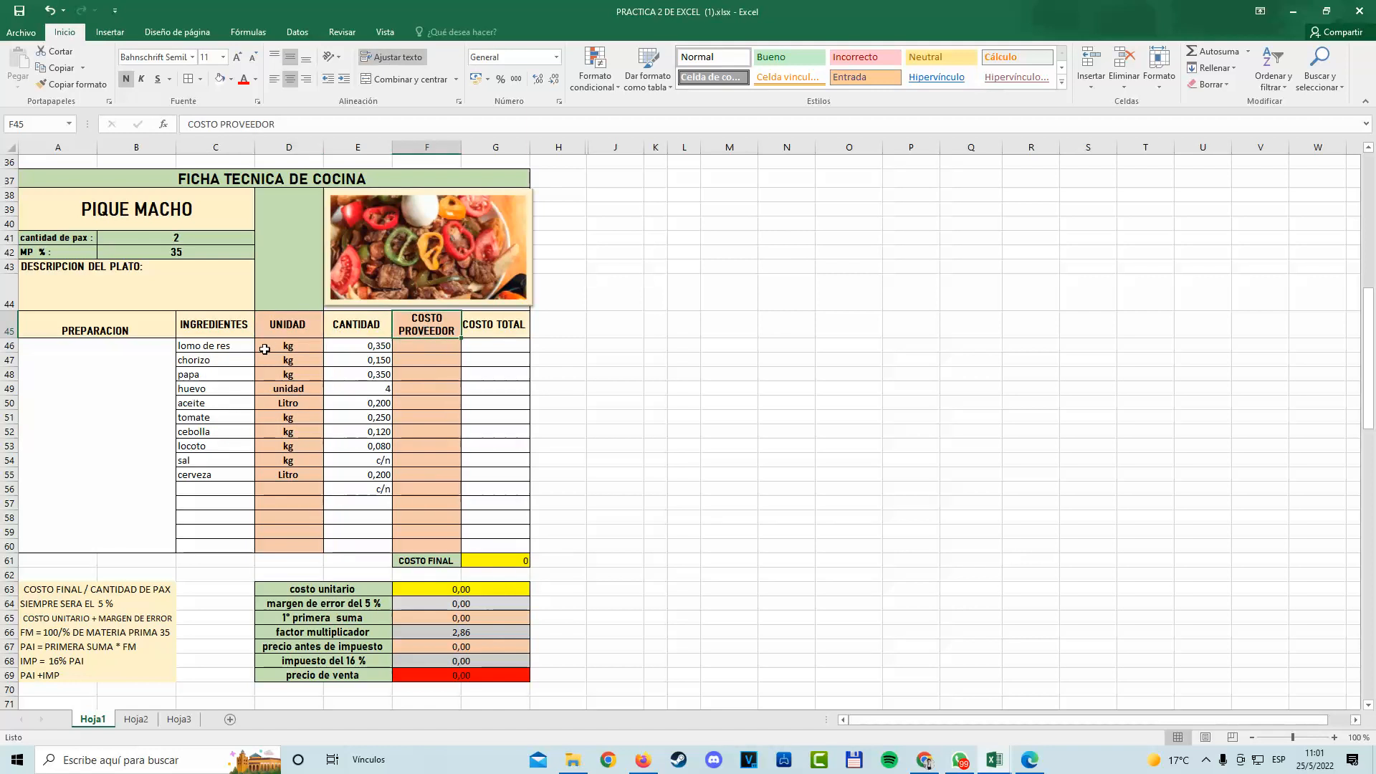
click(300, 349)
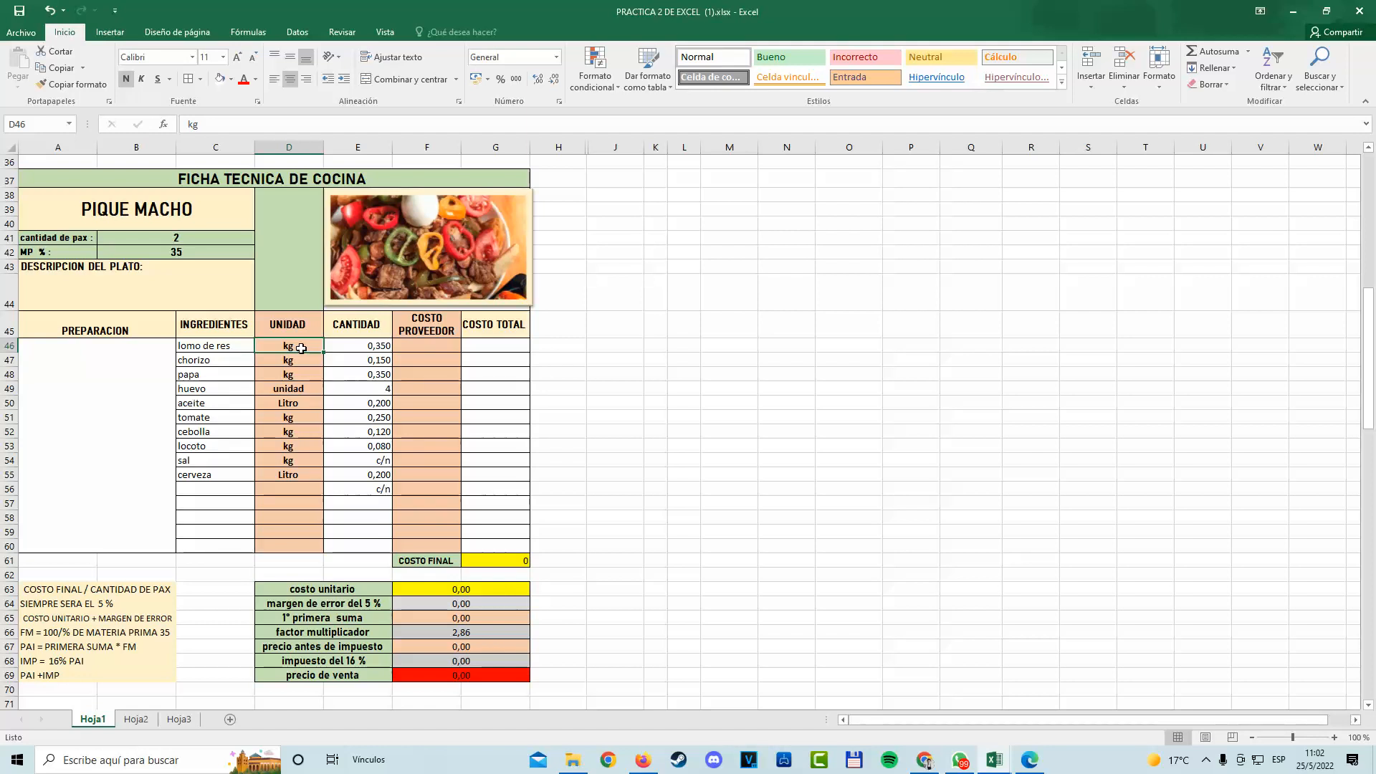
Set the CANTIDAD for lomo de res to 350 in cell E46.
key(Right)
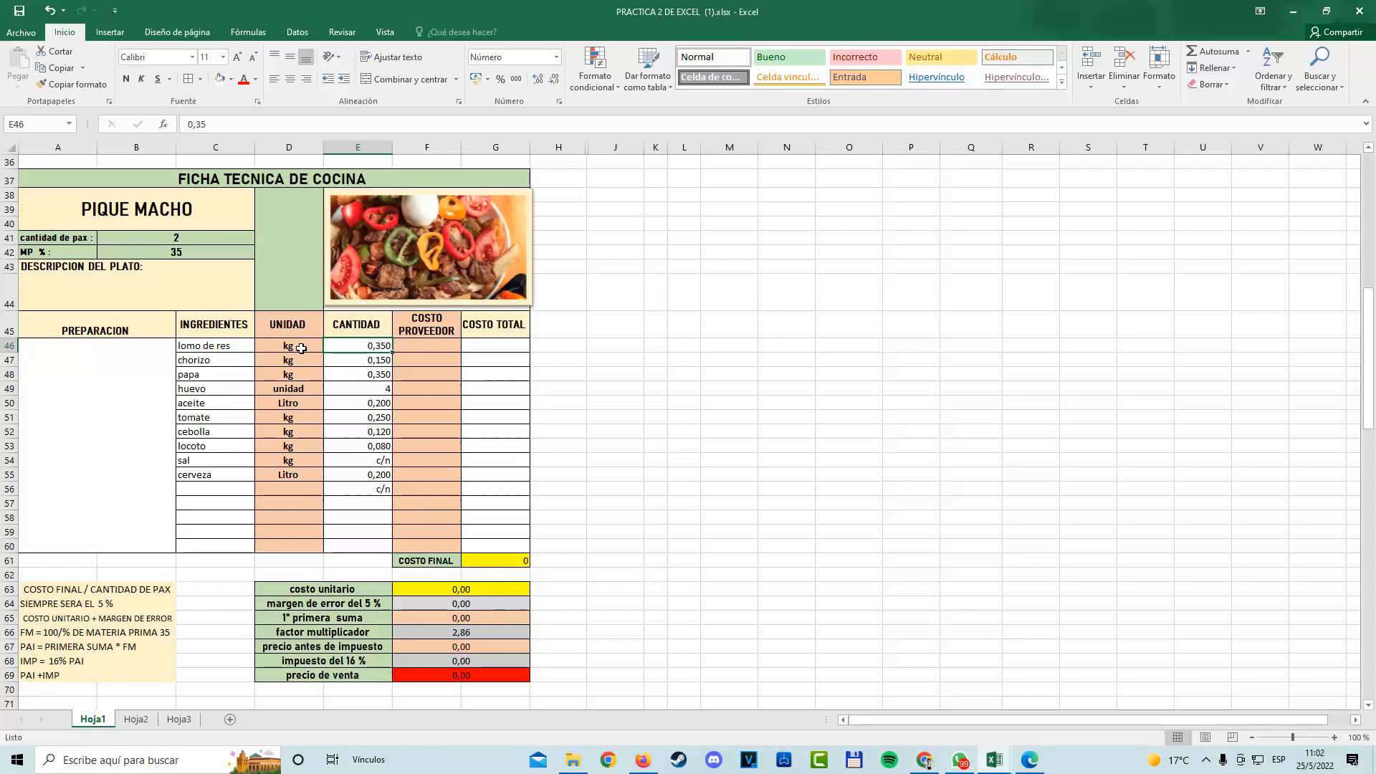
double_click(381, 349)
key(BackSpace)
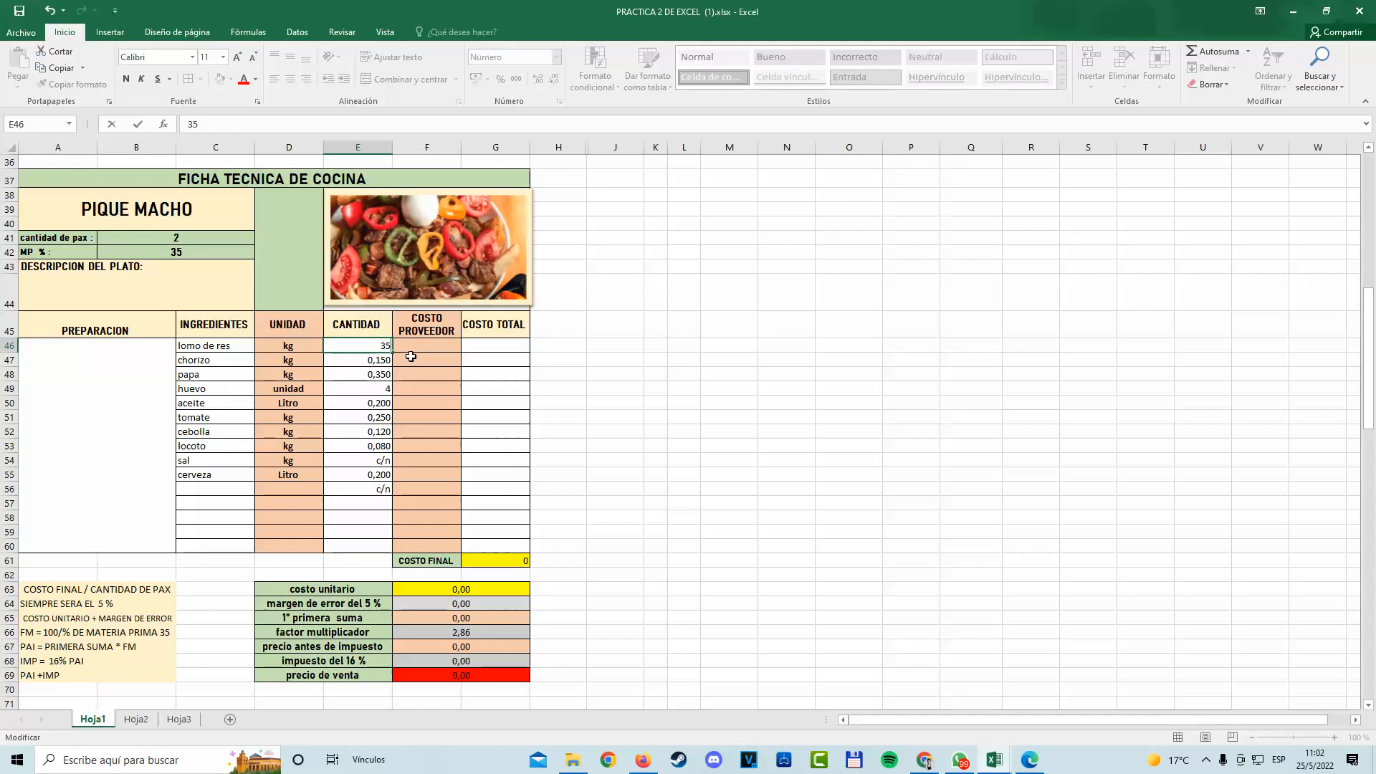
click(411, 356)
double_click(379, 347)
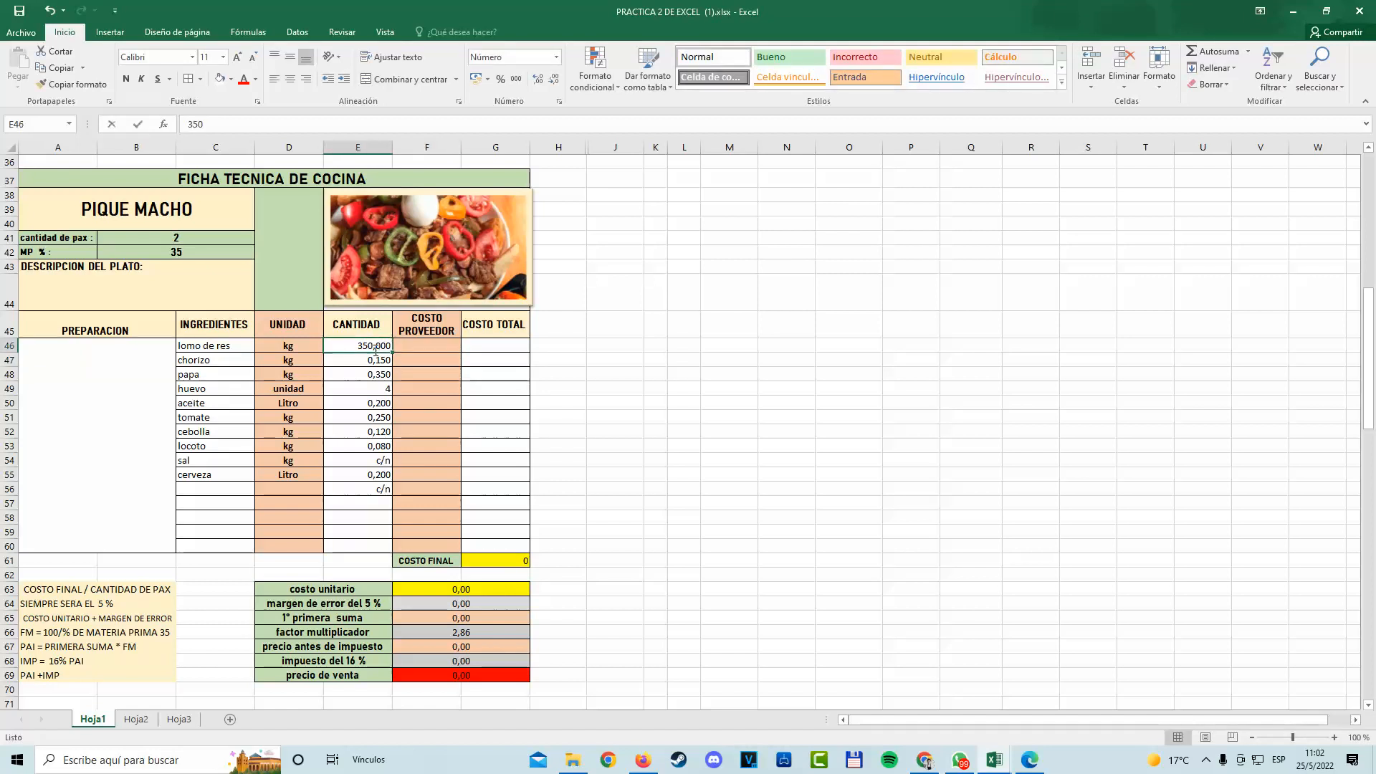
click(398, 381)
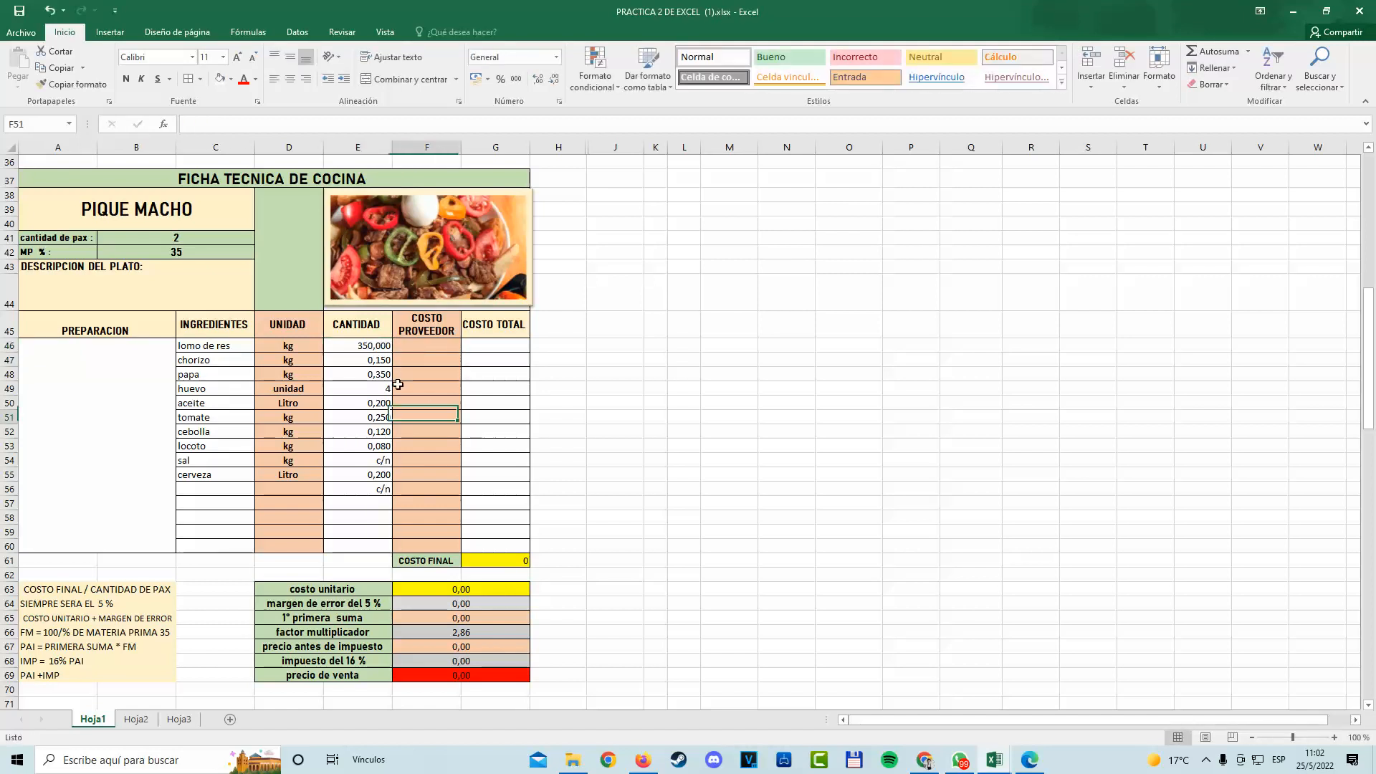
Remove the three decimal places from the lomo de res quantity in cell E46.
click(376, 348)
click(554, 87)
click(554, 88)
click(555, 88)
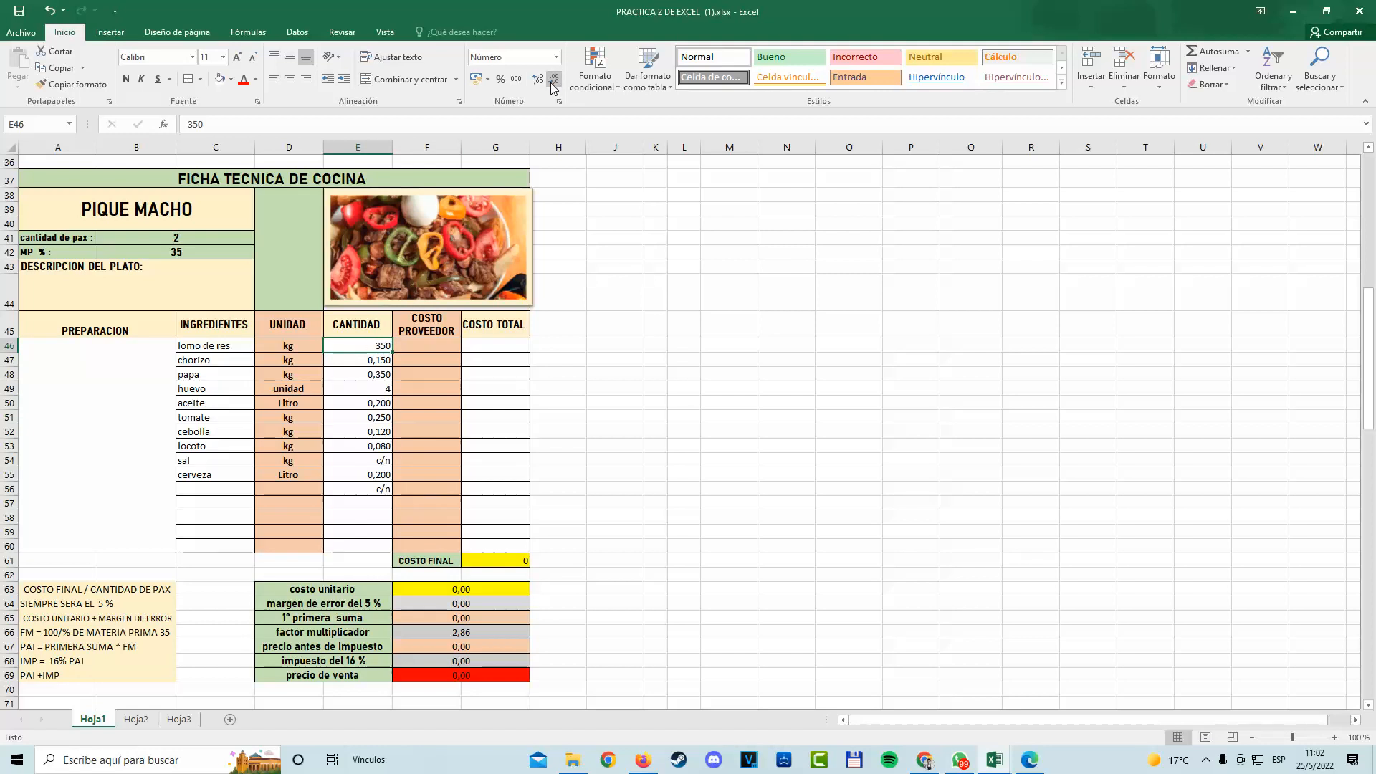
Set the UNIDAD for lomo de res to GR in cell D46.
click(330, 375)
click(315, 359)
click(304, 347)
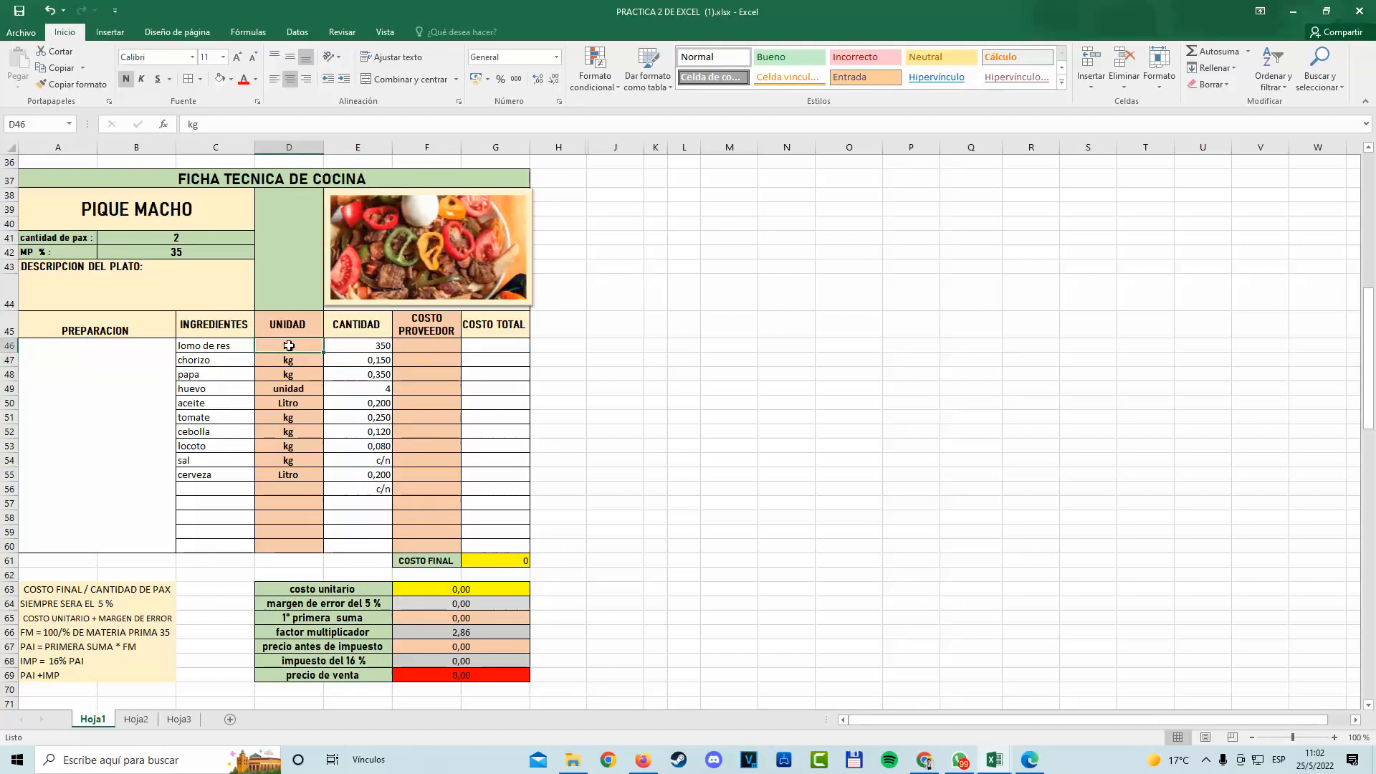
double_click(301, 345)
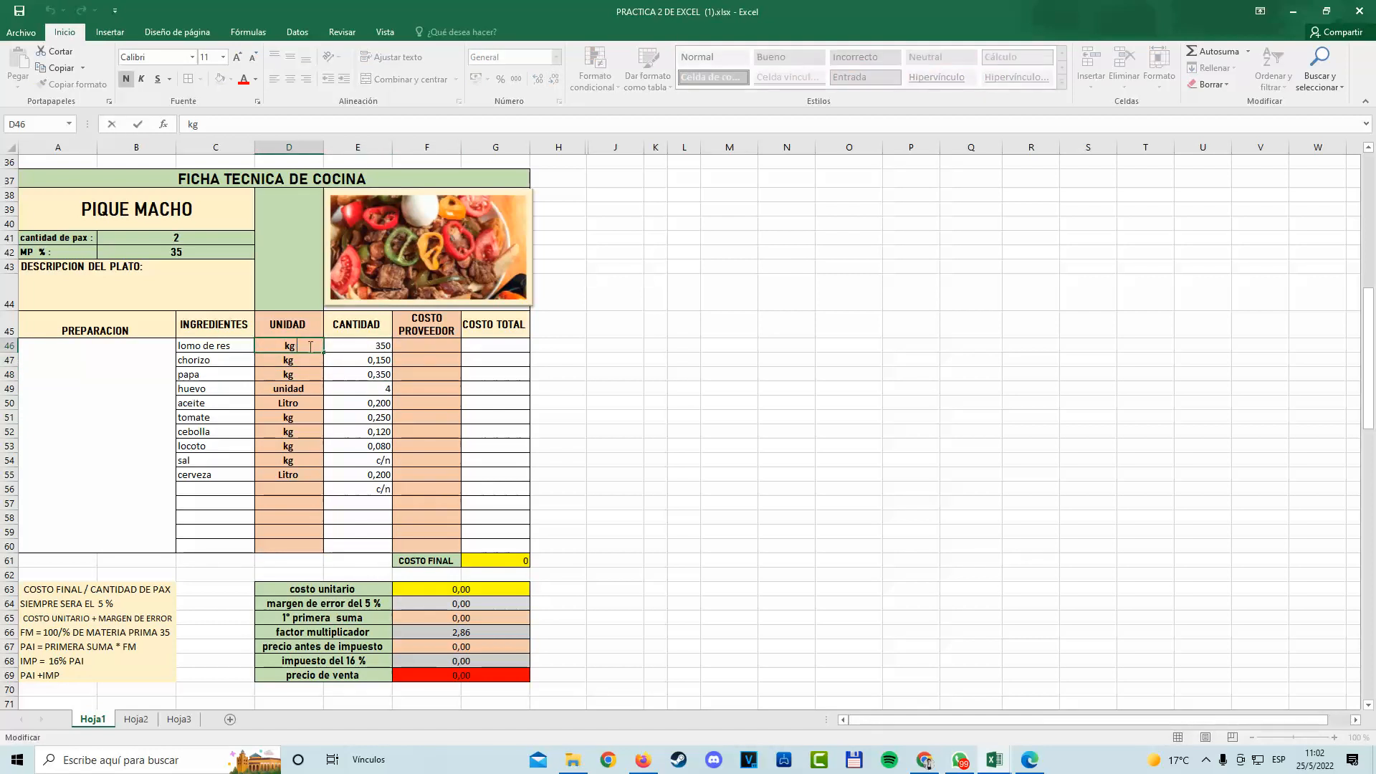
text(GR)
click(560, 413)
click(294, 343)
click(354, 345)
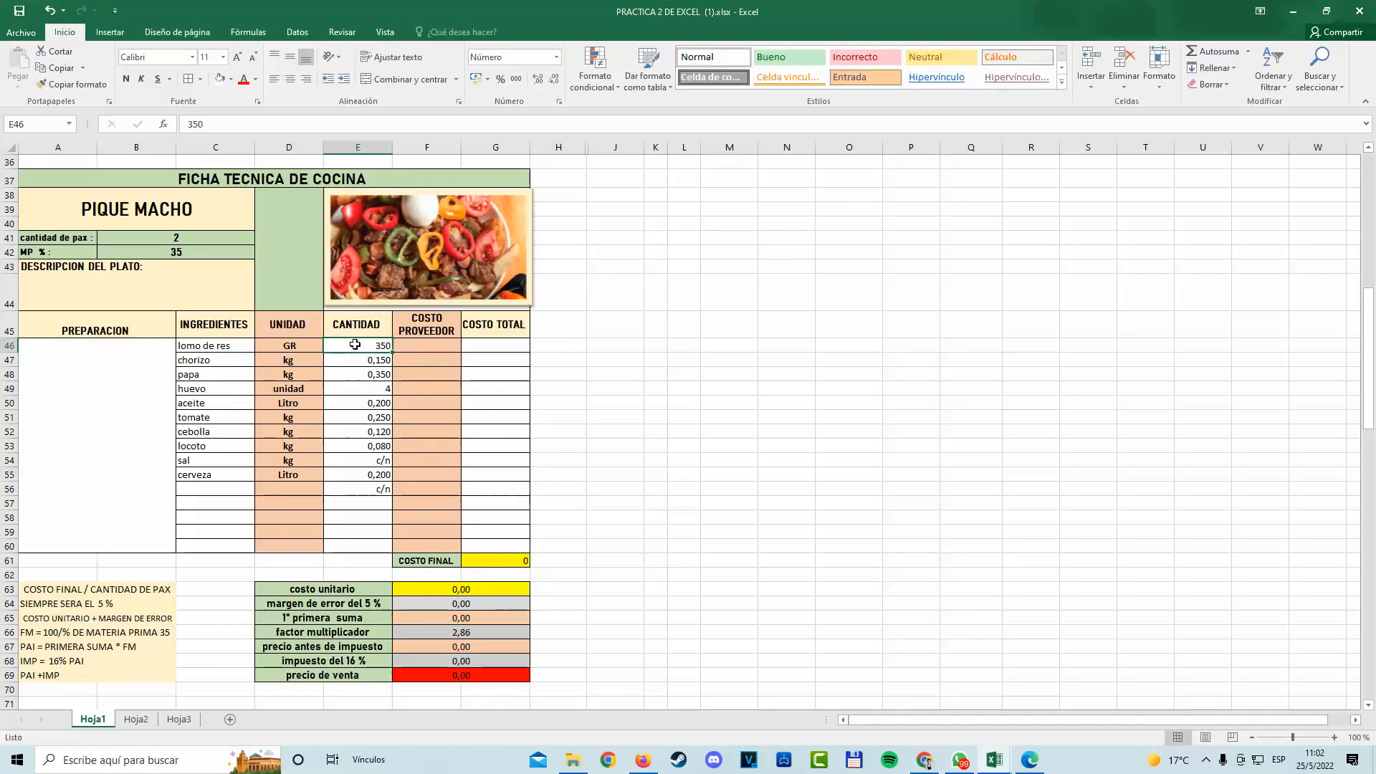
Undo the unit, decimal-place and quantity changes made to the lomo de res row.
click(46, 12)
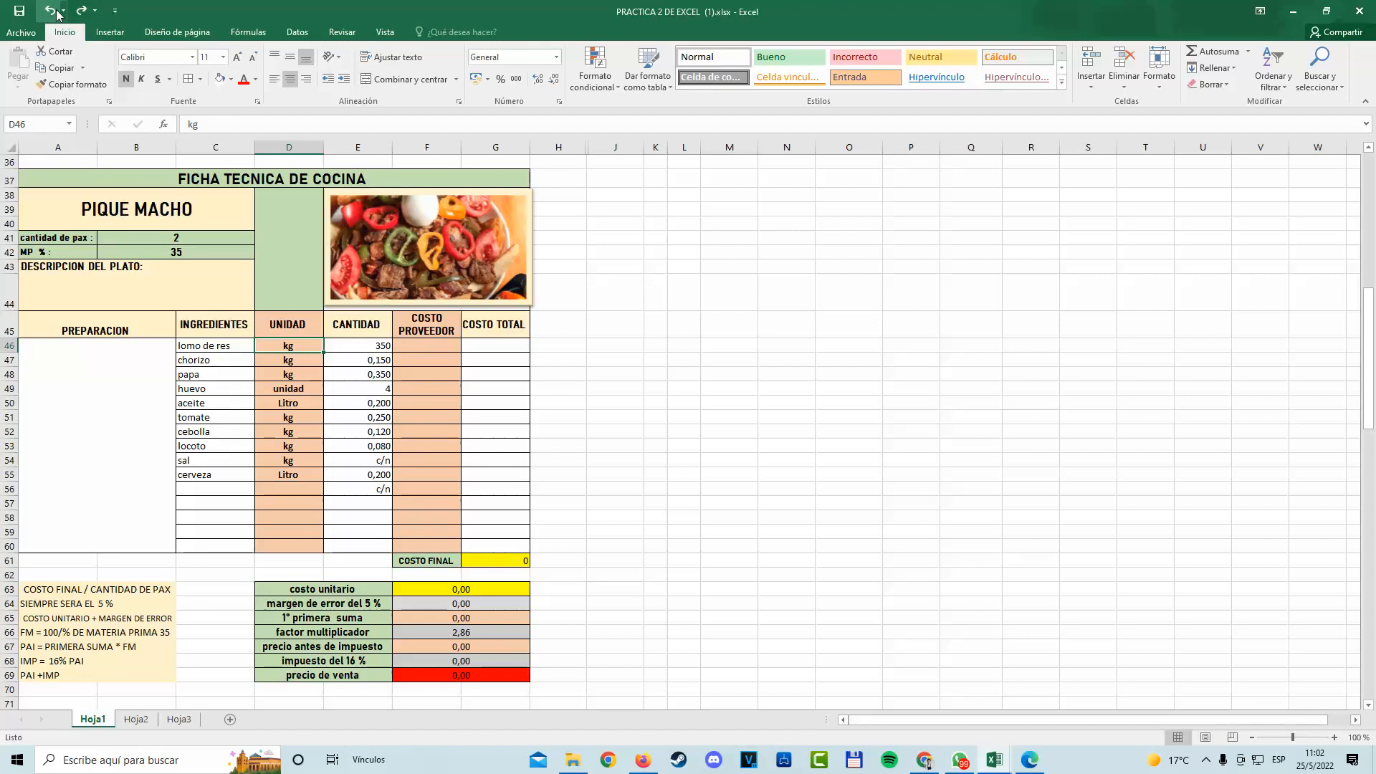
click(57, 13)
click(57, 13)
click(57, 13)
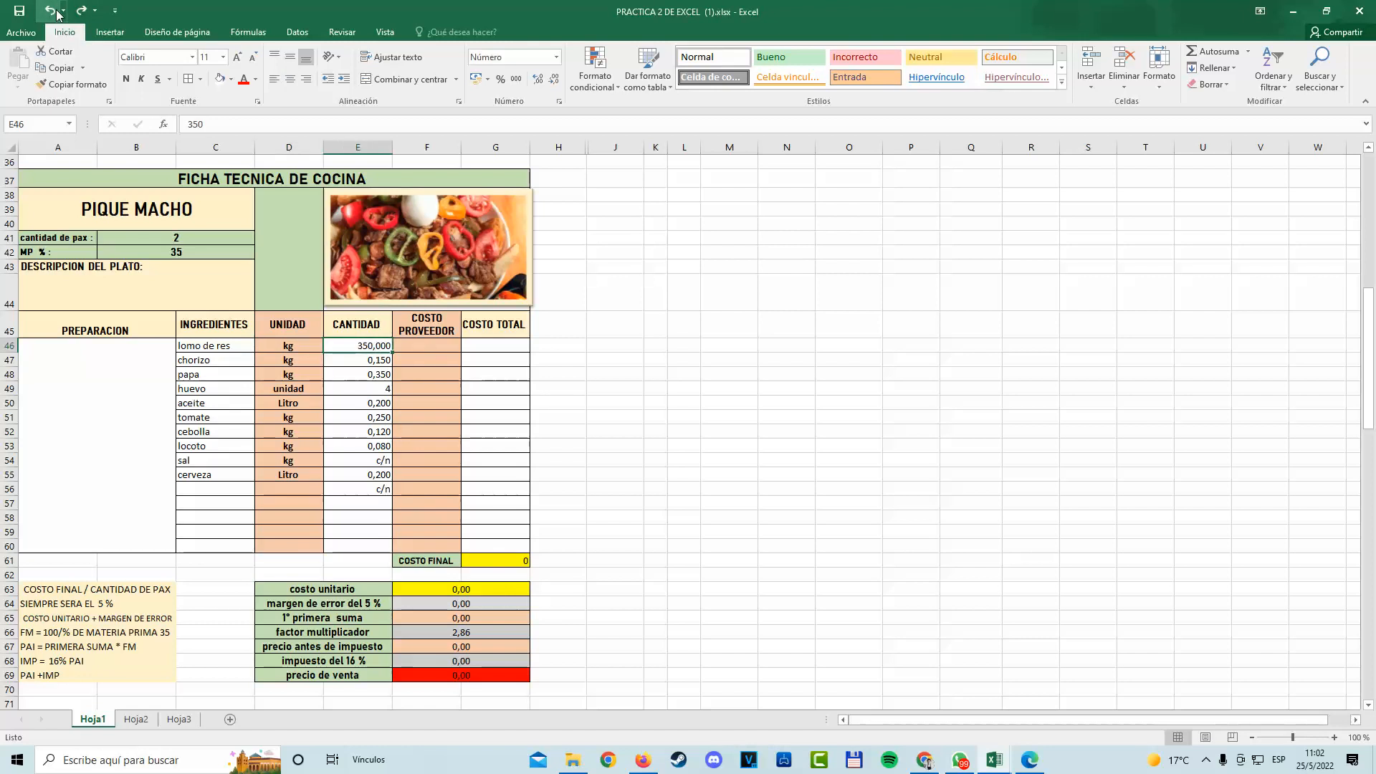
click(57, 13)
click(40, 11)
click(291, 374)
click(288, 360)
click(282, 347)
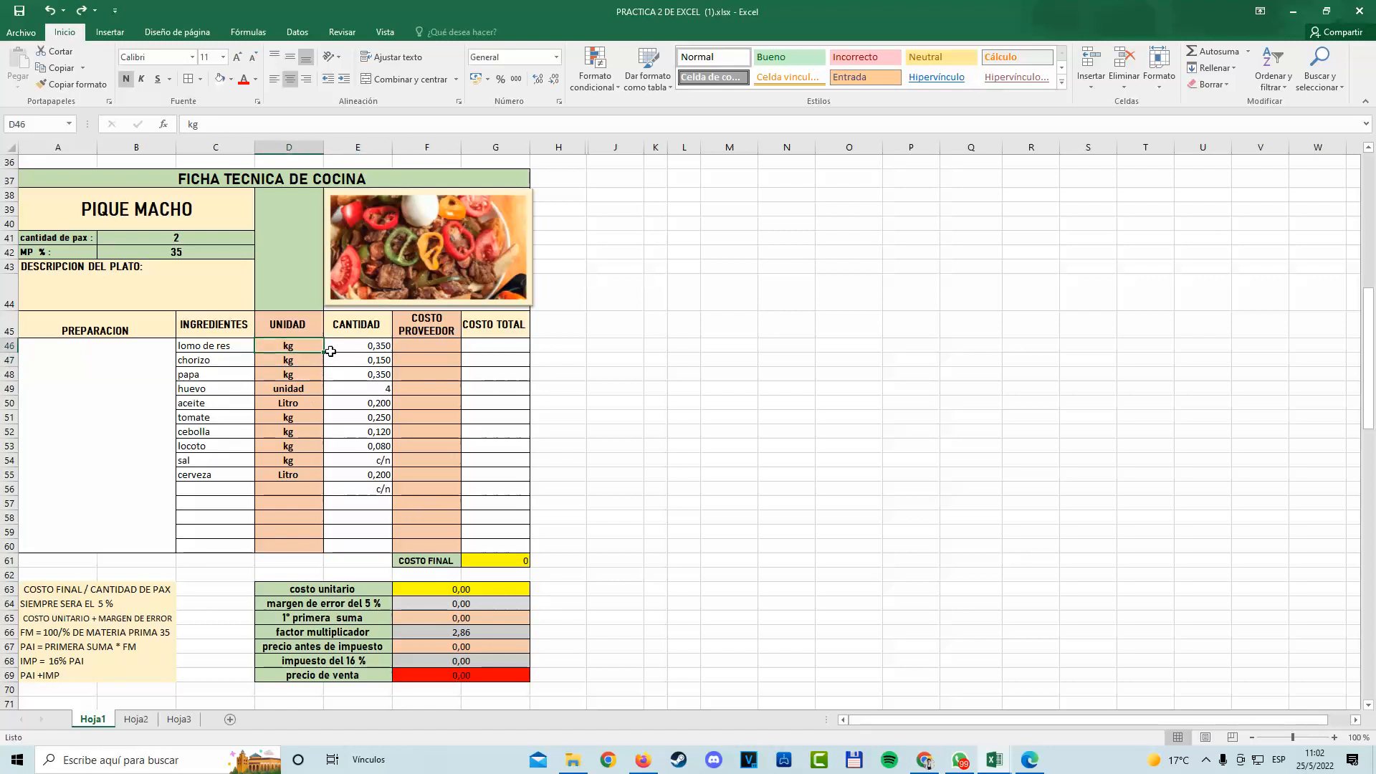
Review the ingredient, unit and quantity entries from lomo de res through huevo, ending on aceite.
click(229, 347)
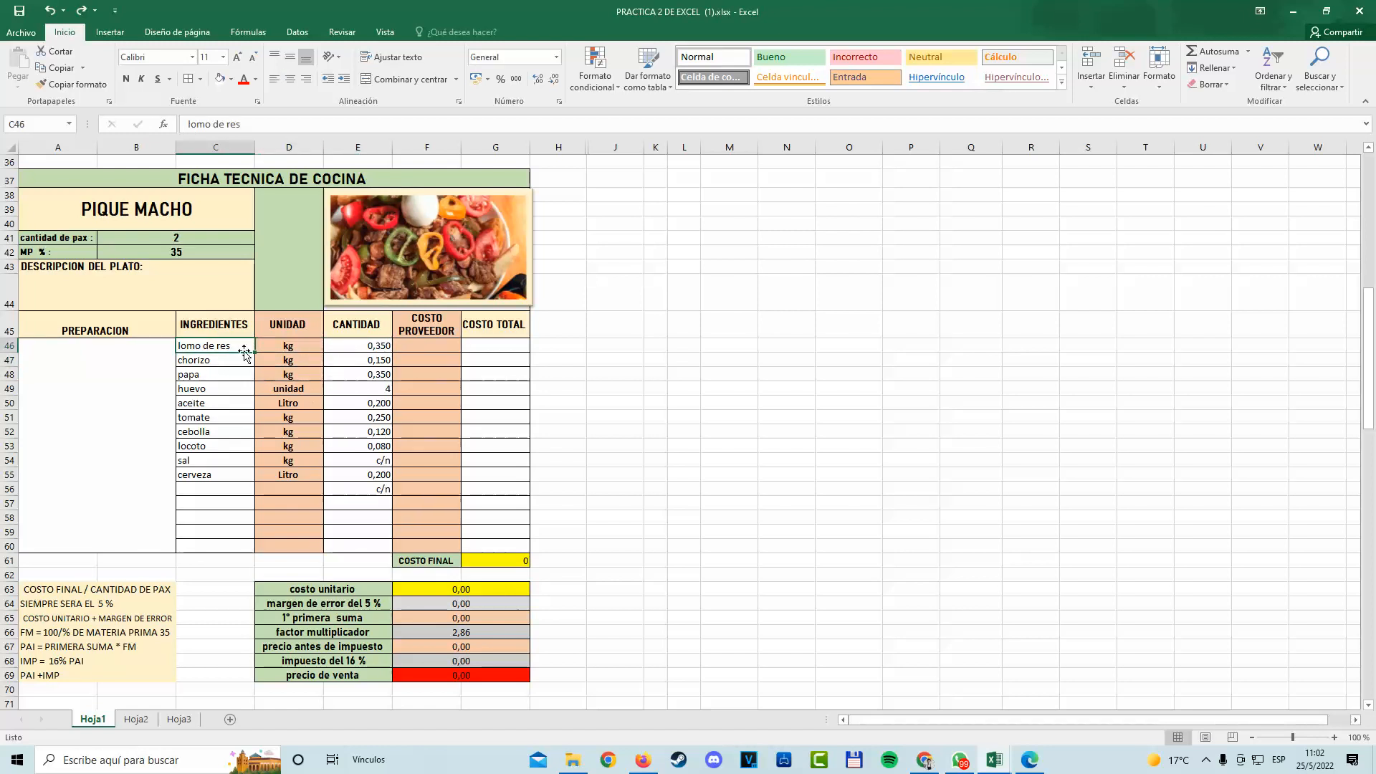
click(319, 349)
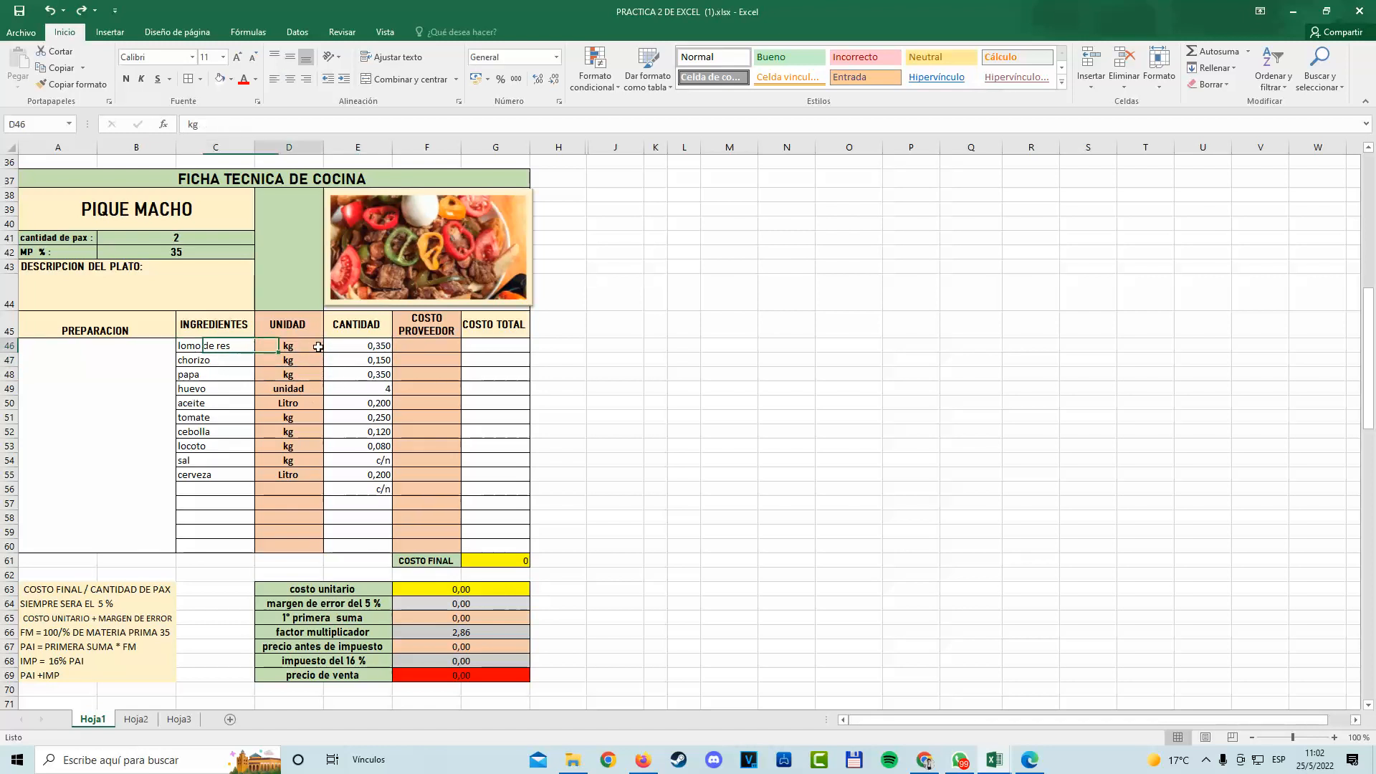
click(373, 346)
click(213, 369)
click(276, 361)
click(363, 361)
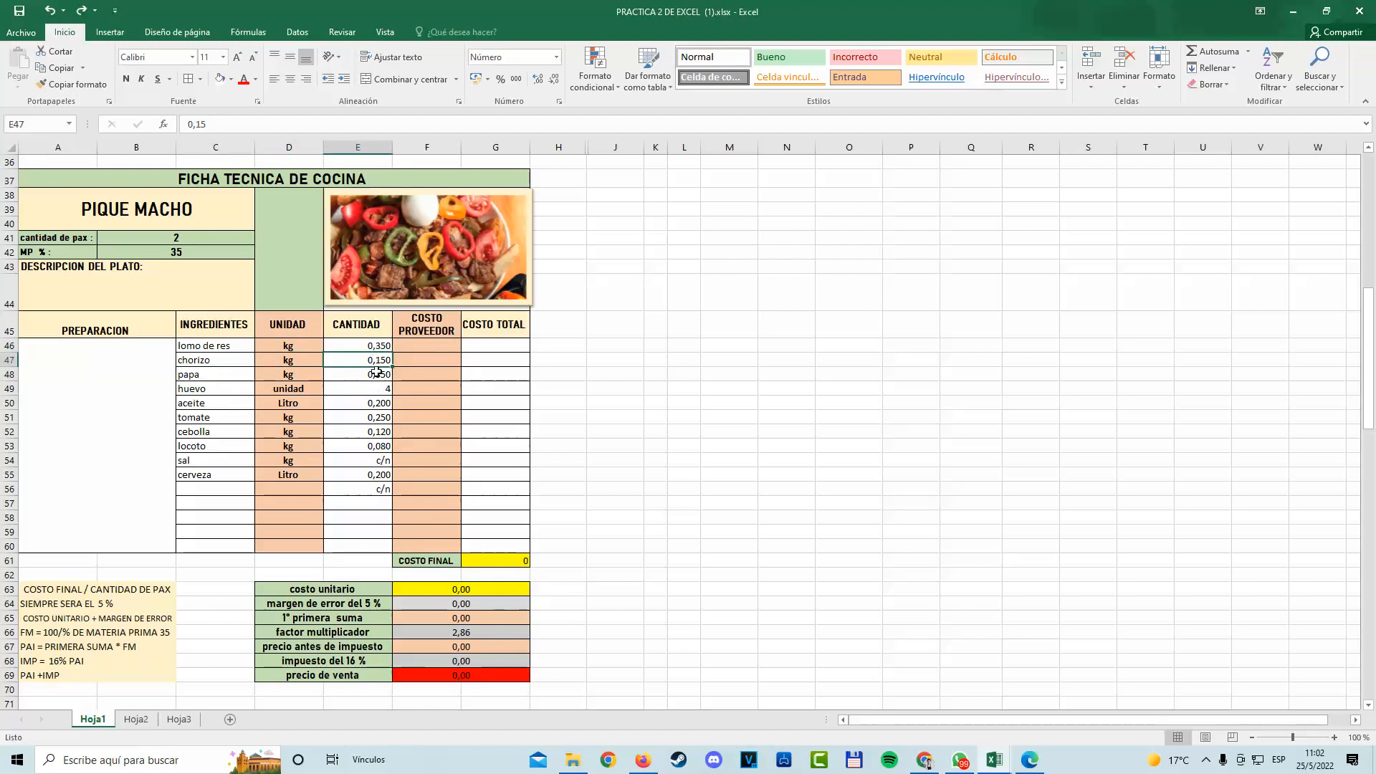
click(225, 385)
click(223, 374)
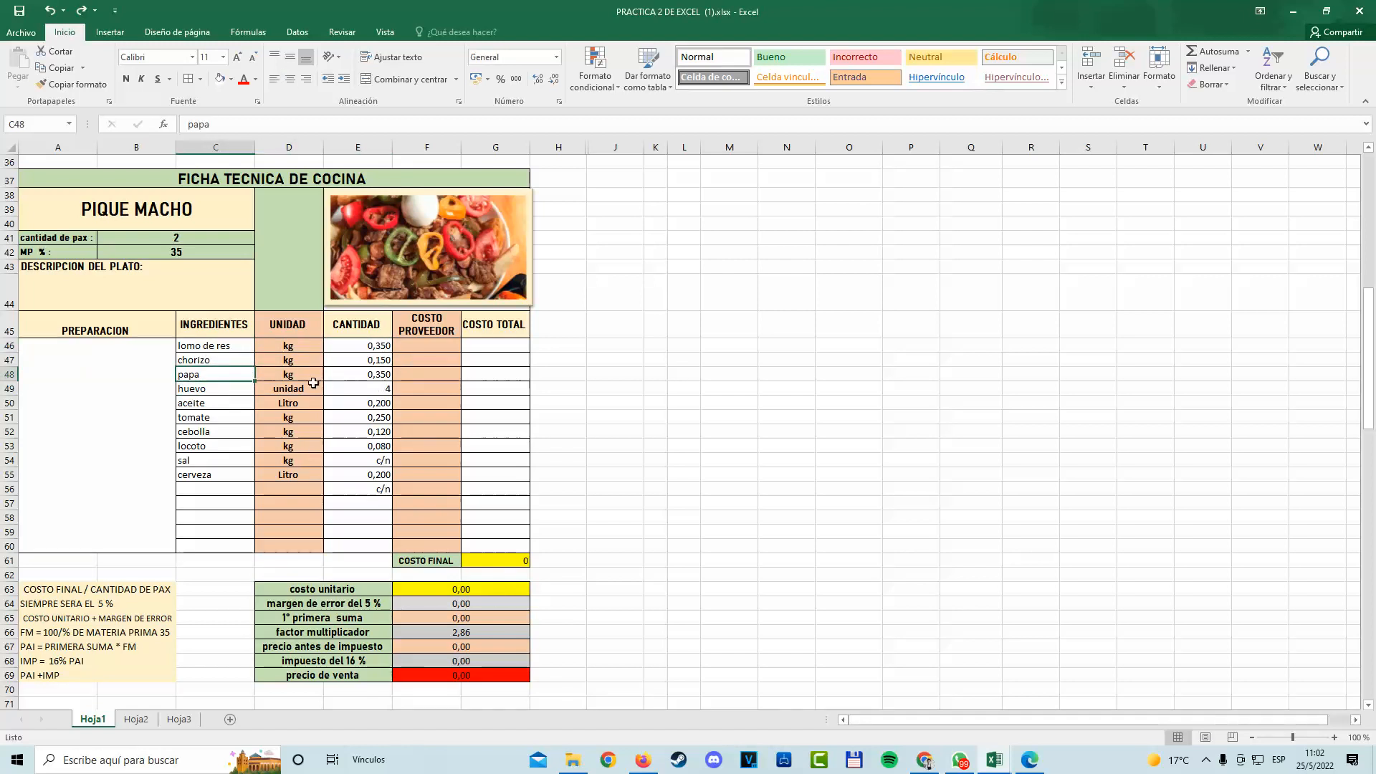
click(354, 376)
click(192, 388)
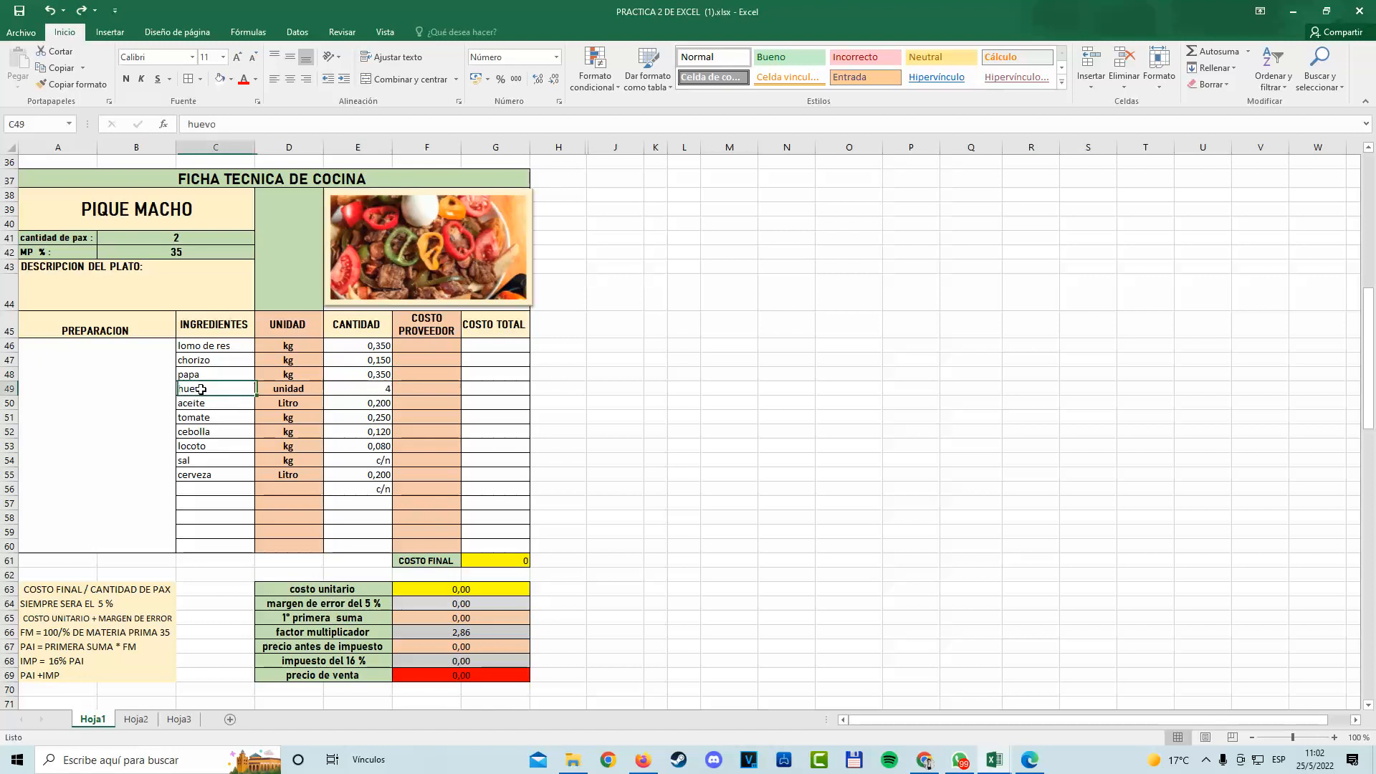
click(301, 390)
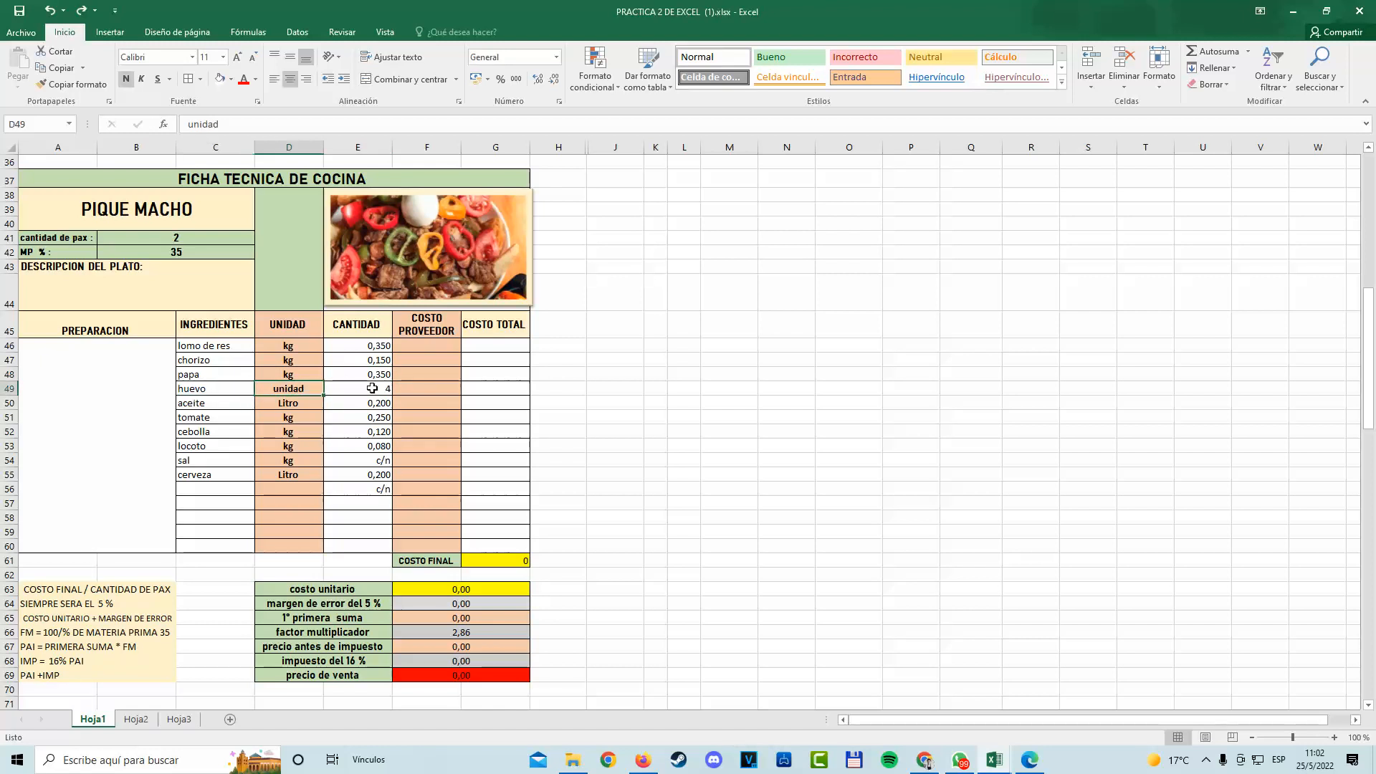
click(373, 388)
click(223, 404)
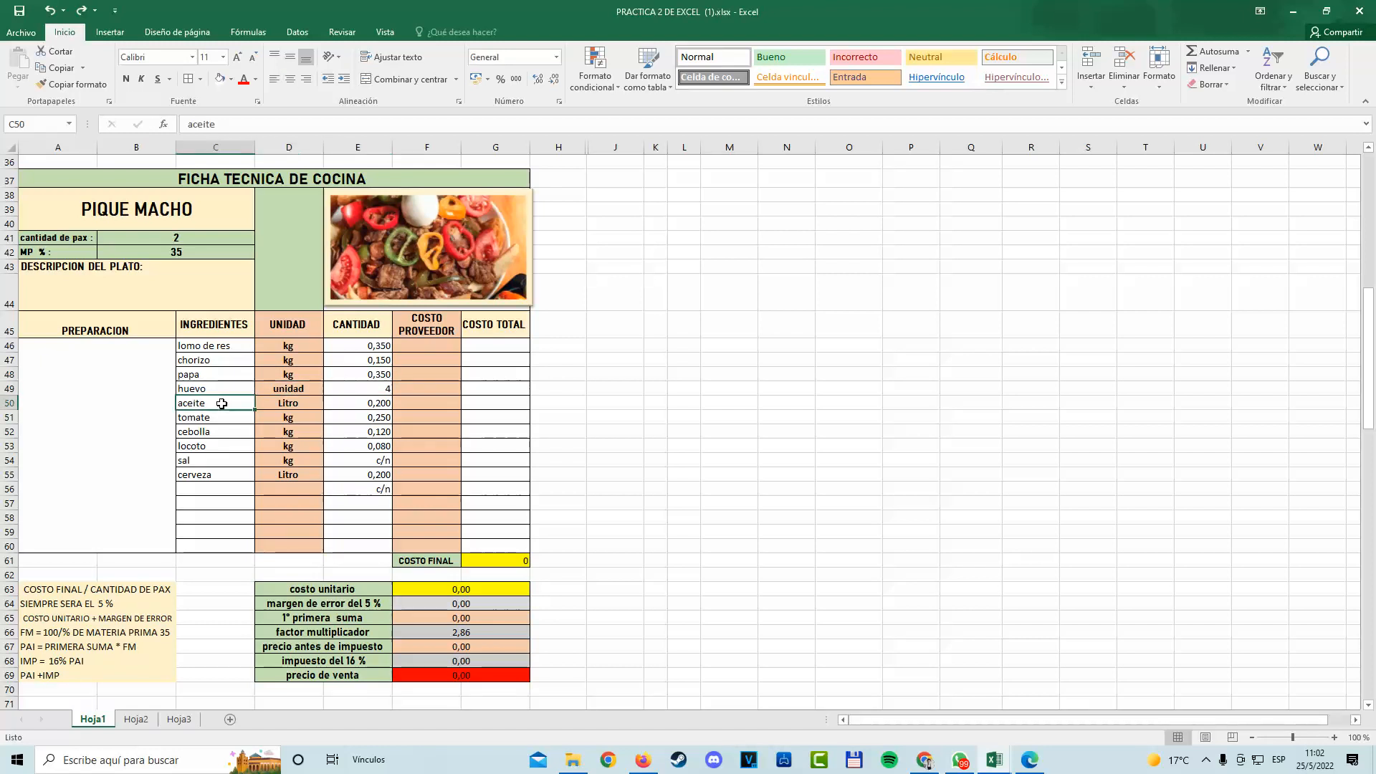
Set the CANTIDAD for huevo to 2 in cell E49.
click(379, 388)
text(2)
click(449, 388)
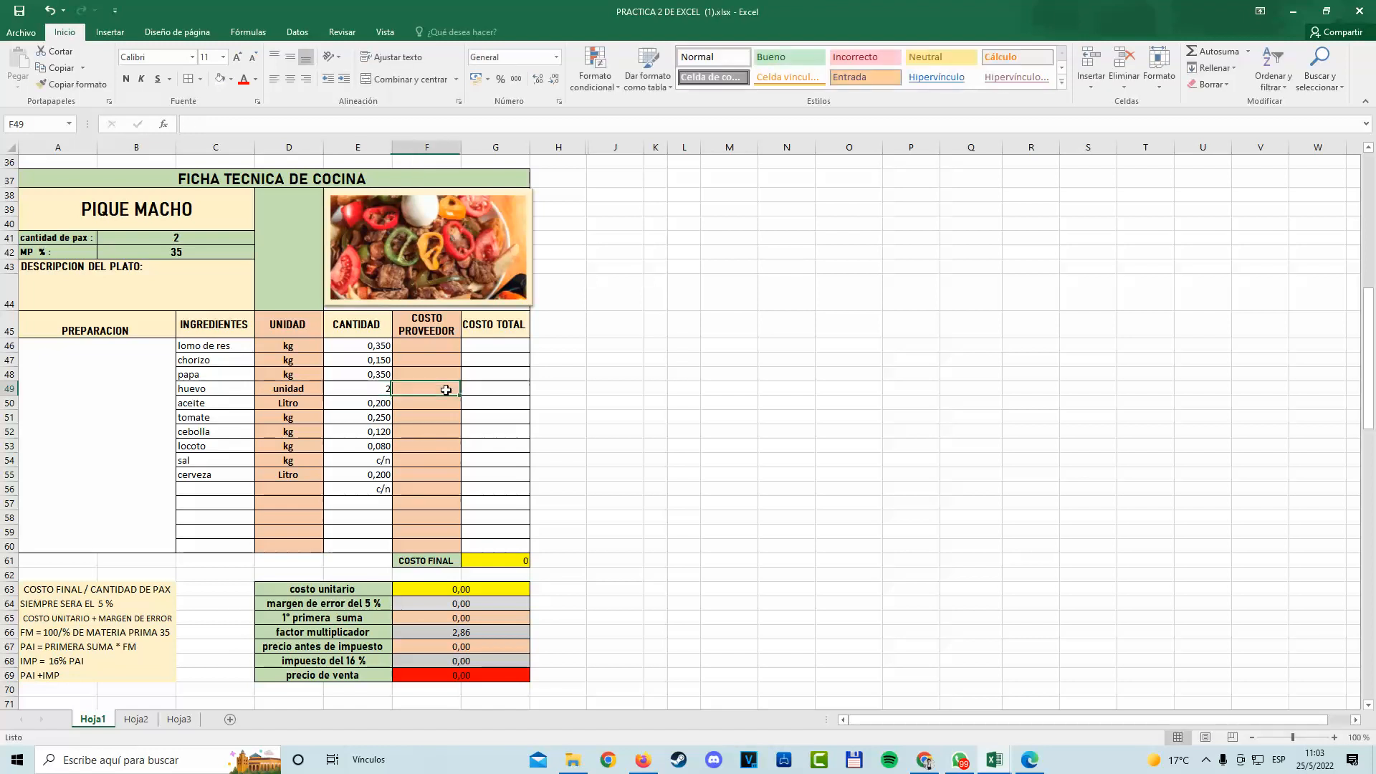
Review the aceite, tomate, cebolla, locoto and sal rows along with their quantities.
click(206, 403)
click(370, 406)
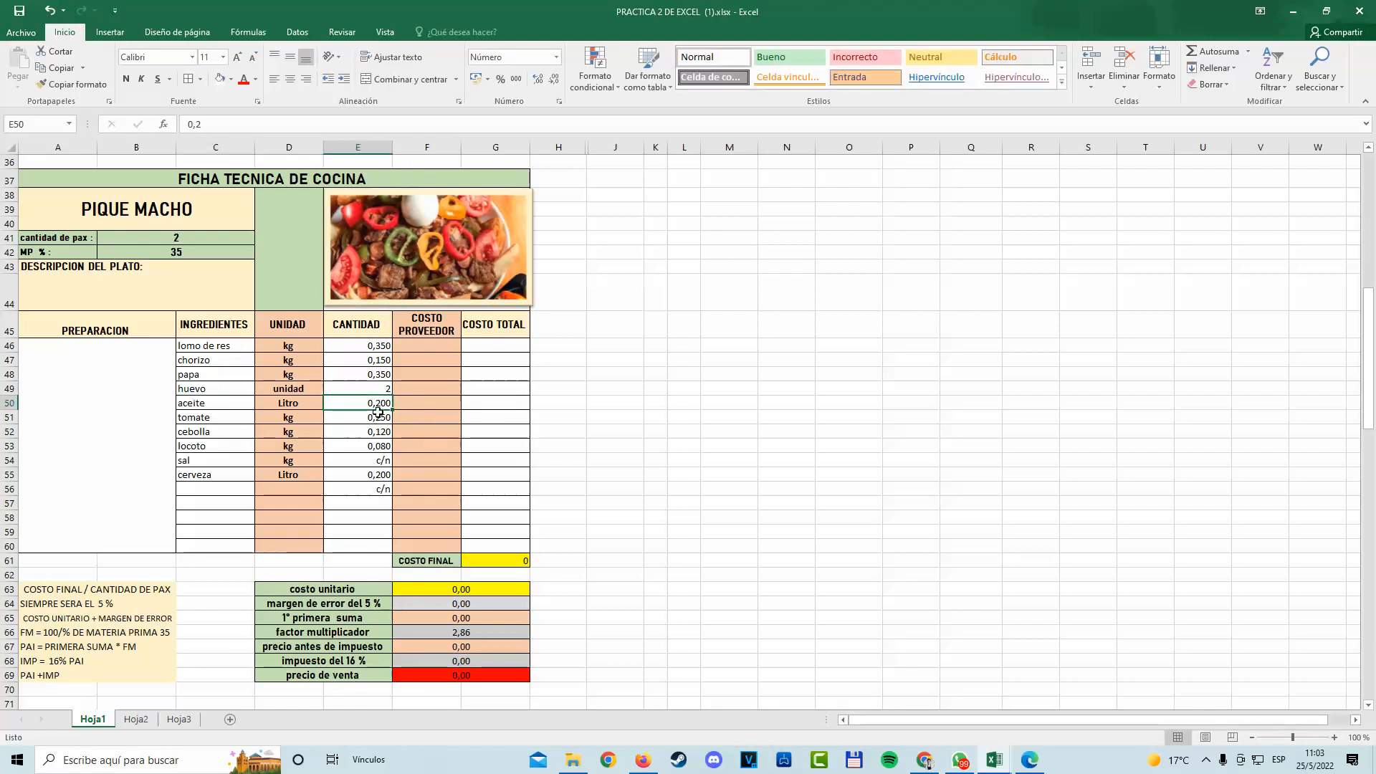
click(202, 421)
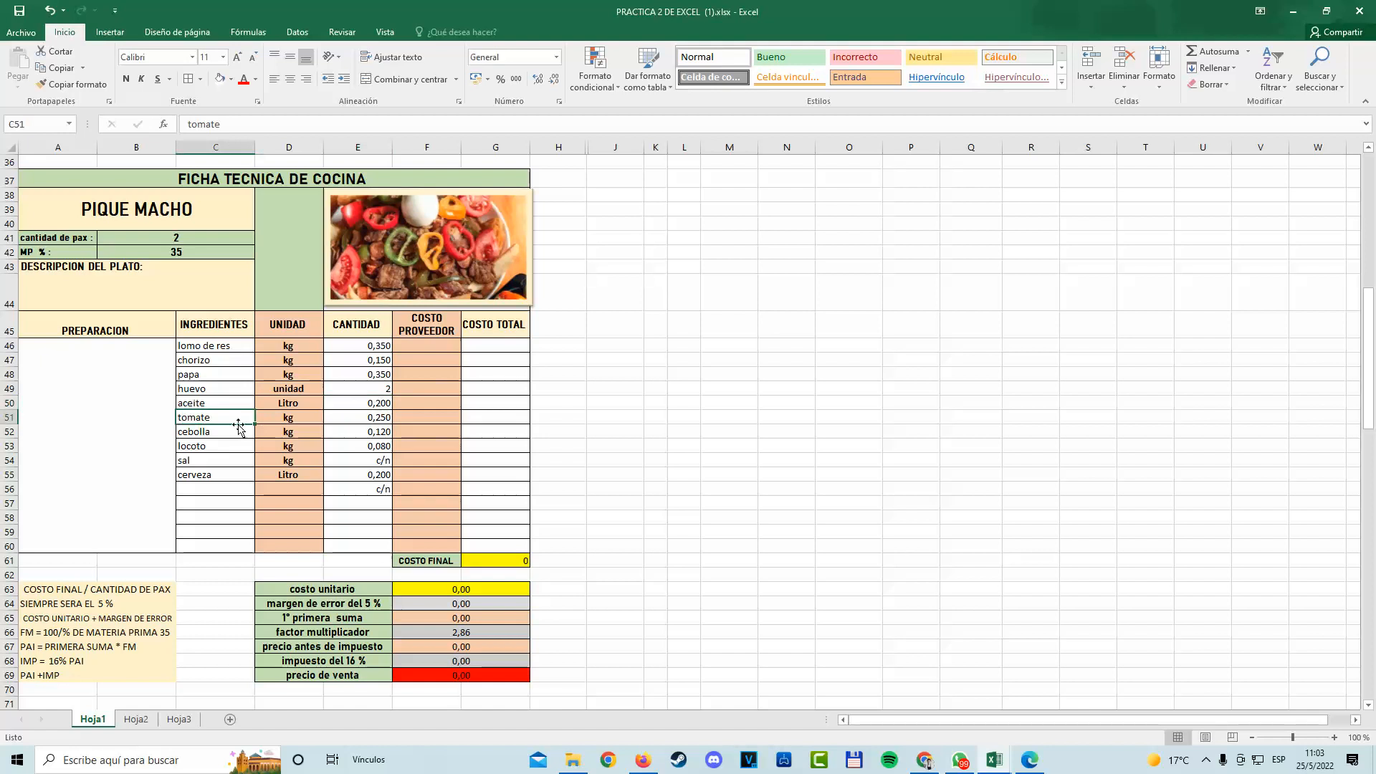
click(352, 426)
click(212, 434)
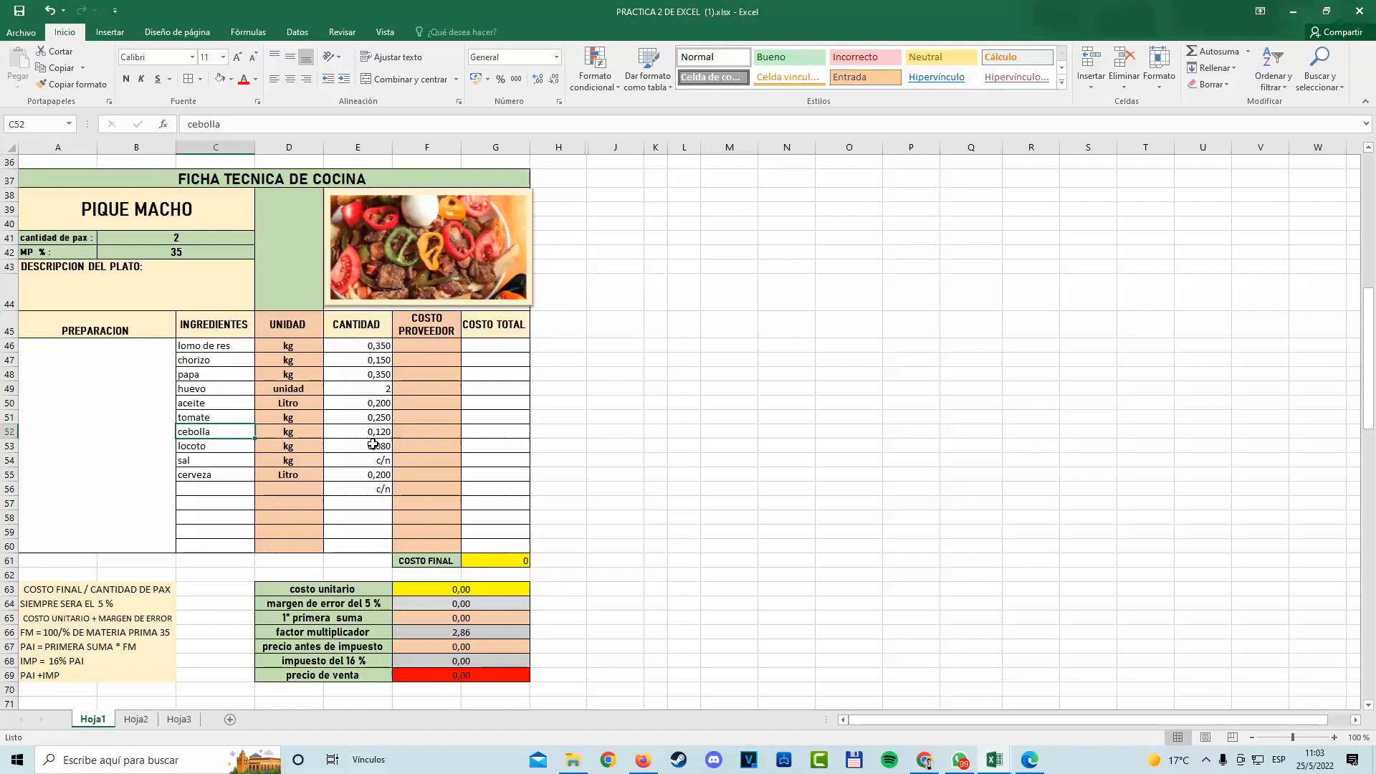
click(387, 449)
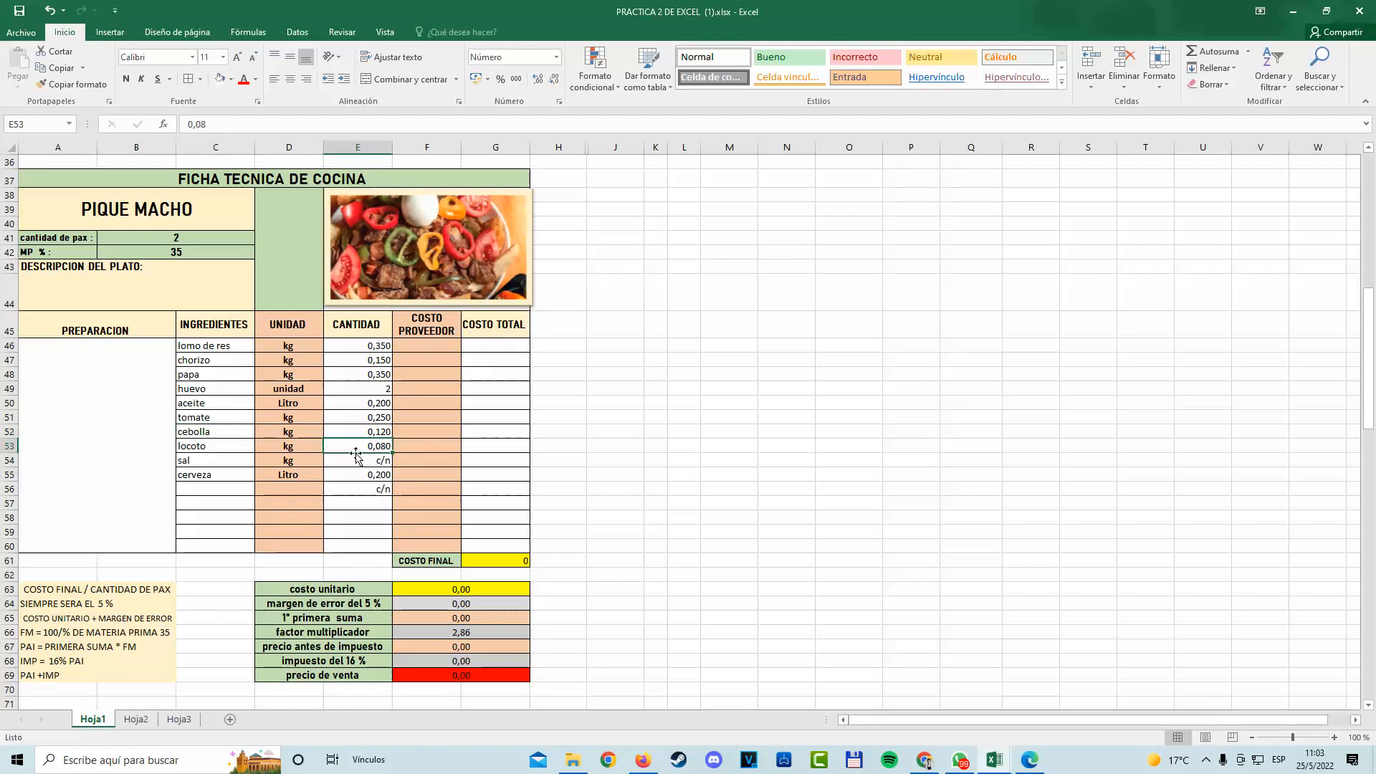
click(370, 462)
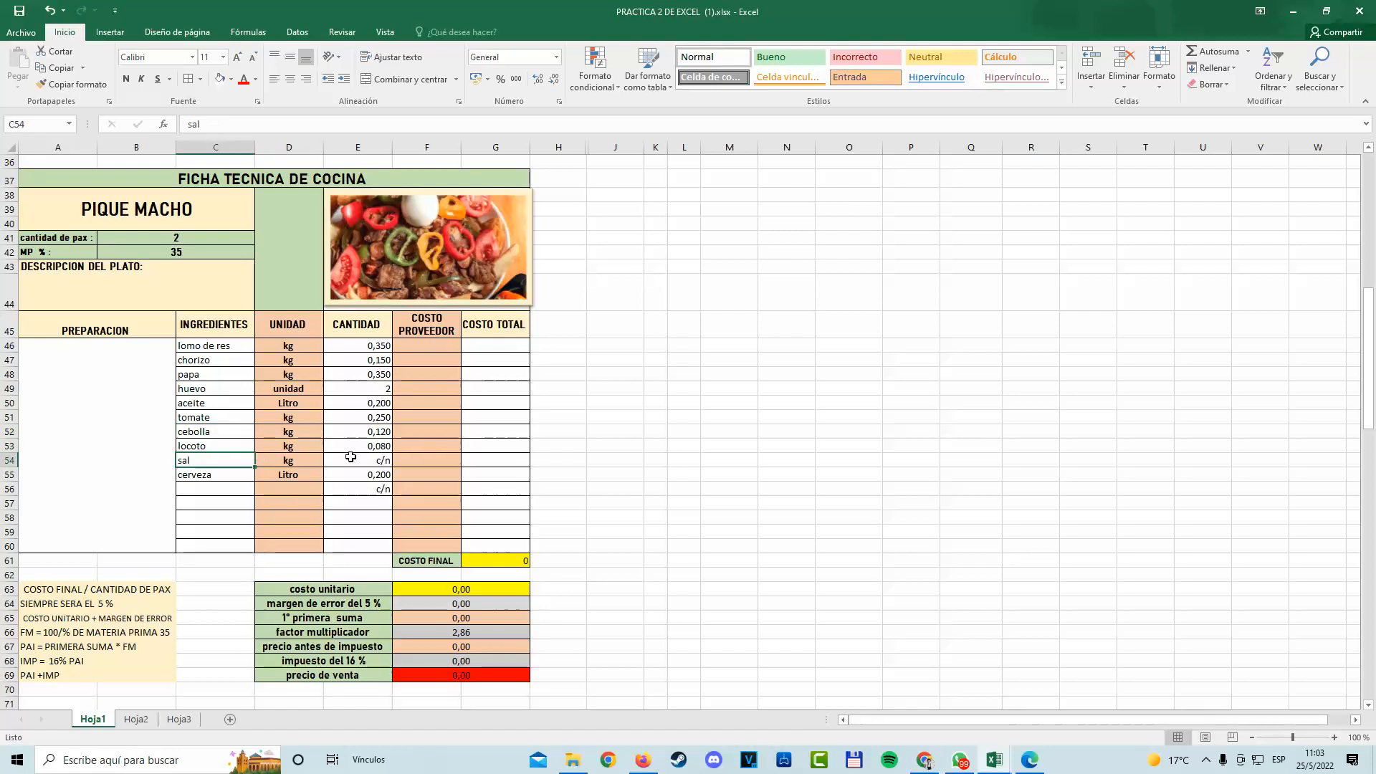
click(244, 475)
Clear the stray c/n from the CANTIDAD cell E56 below the cerveza row.
click(380, 489)
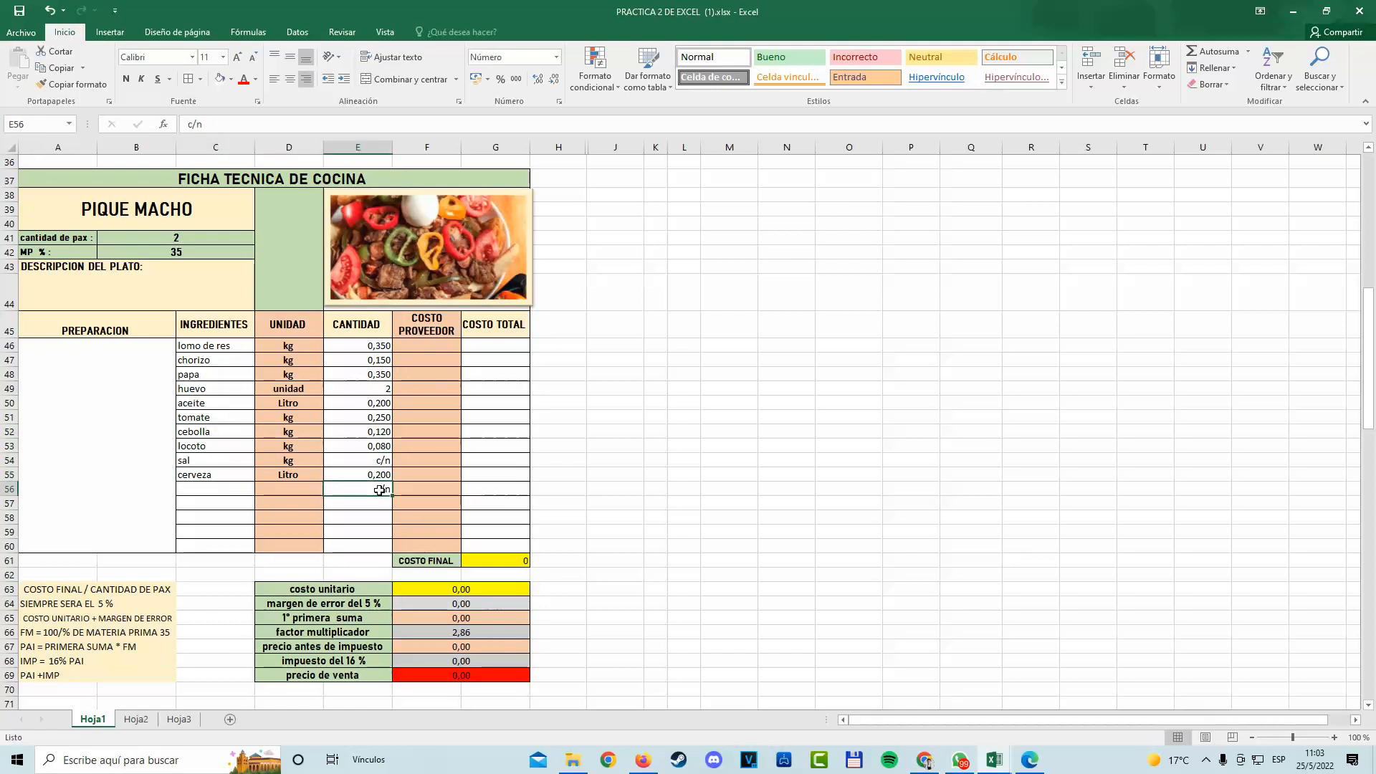
key(BackSpace)
click(488, 476)
Review the unit and quantity entered for cerveza in row 55.
click(239, 476)
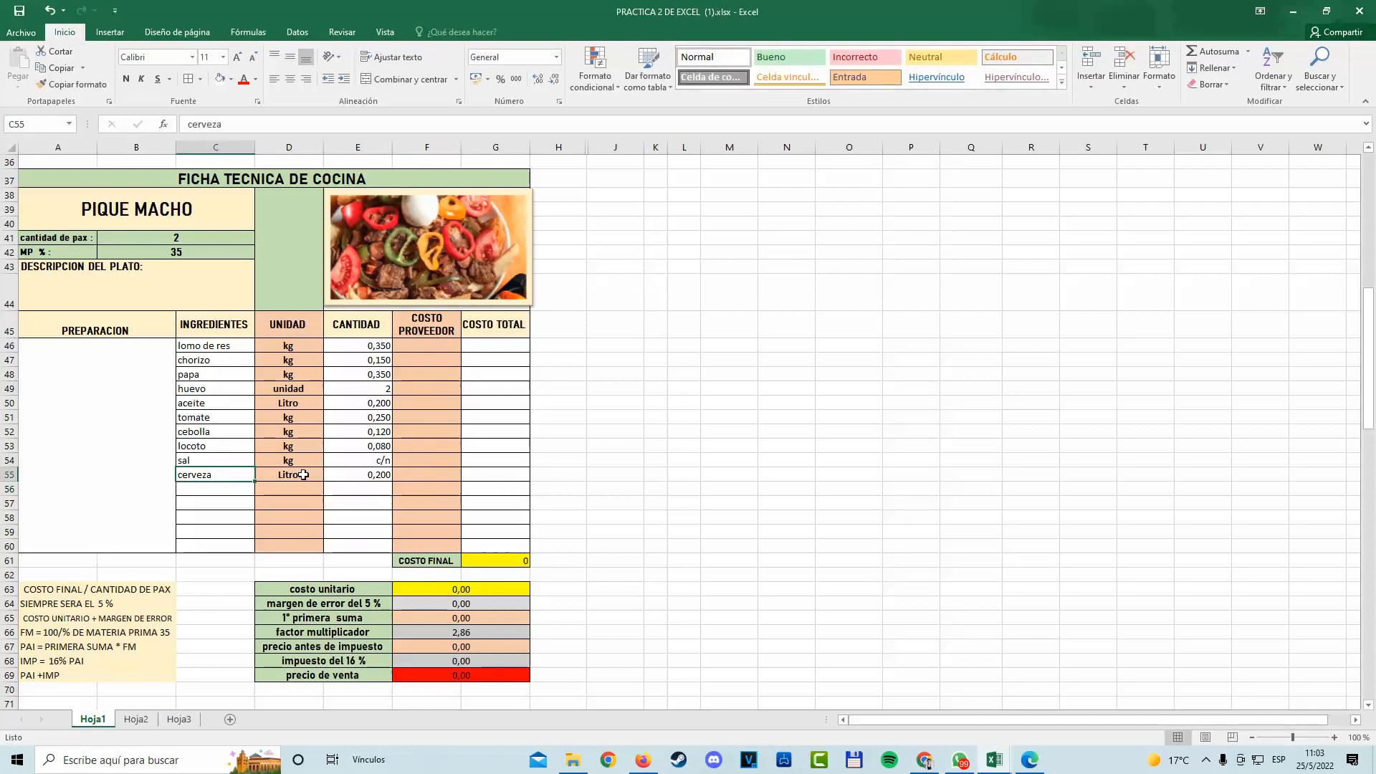
click(304, 476)
click(414, 478)
click(368, 479)
click(291, 470)
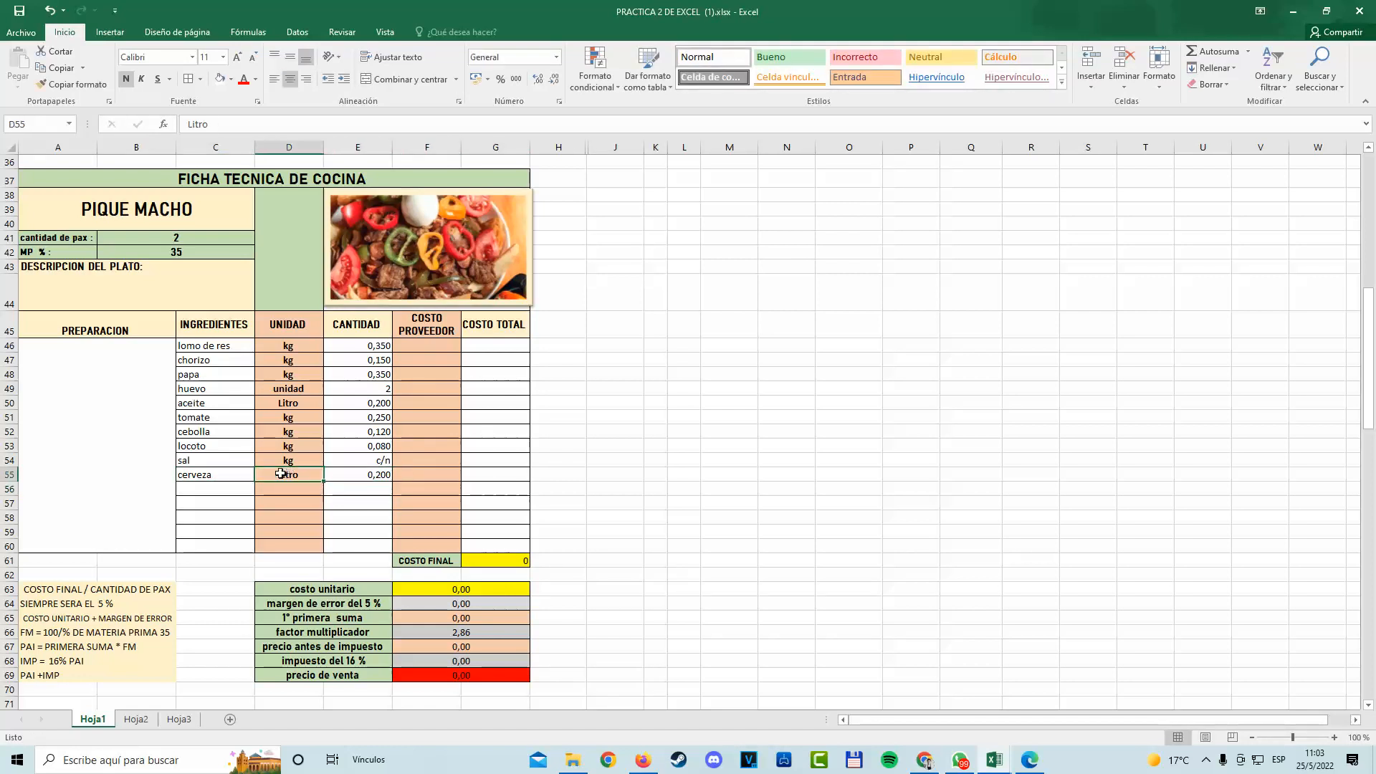
click(374, 493)
click(413, 484)
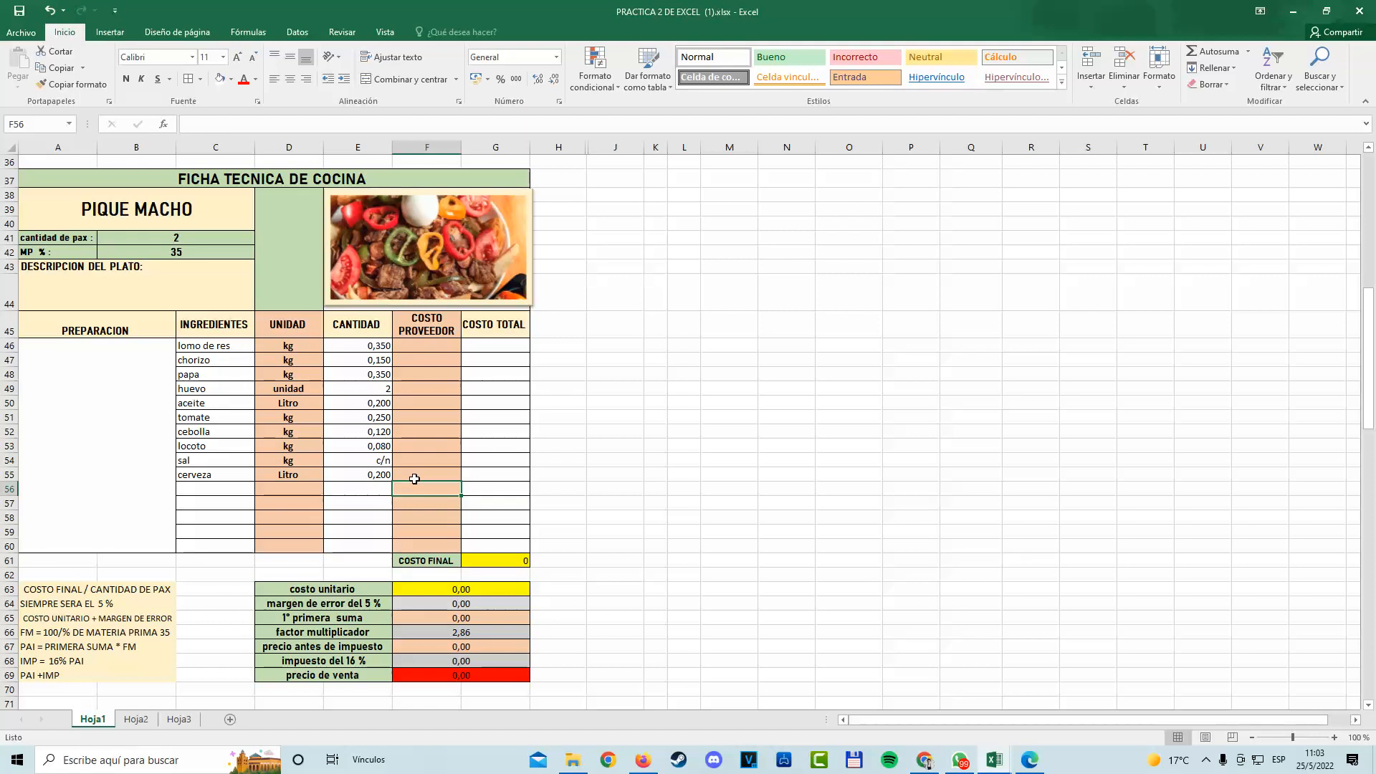
Examine the blank COSTO PROVEEDOR cells for the listed ingredients in column F.
click(414, 476)
click(458, 373)
click(388, 364)
click(401, 360)
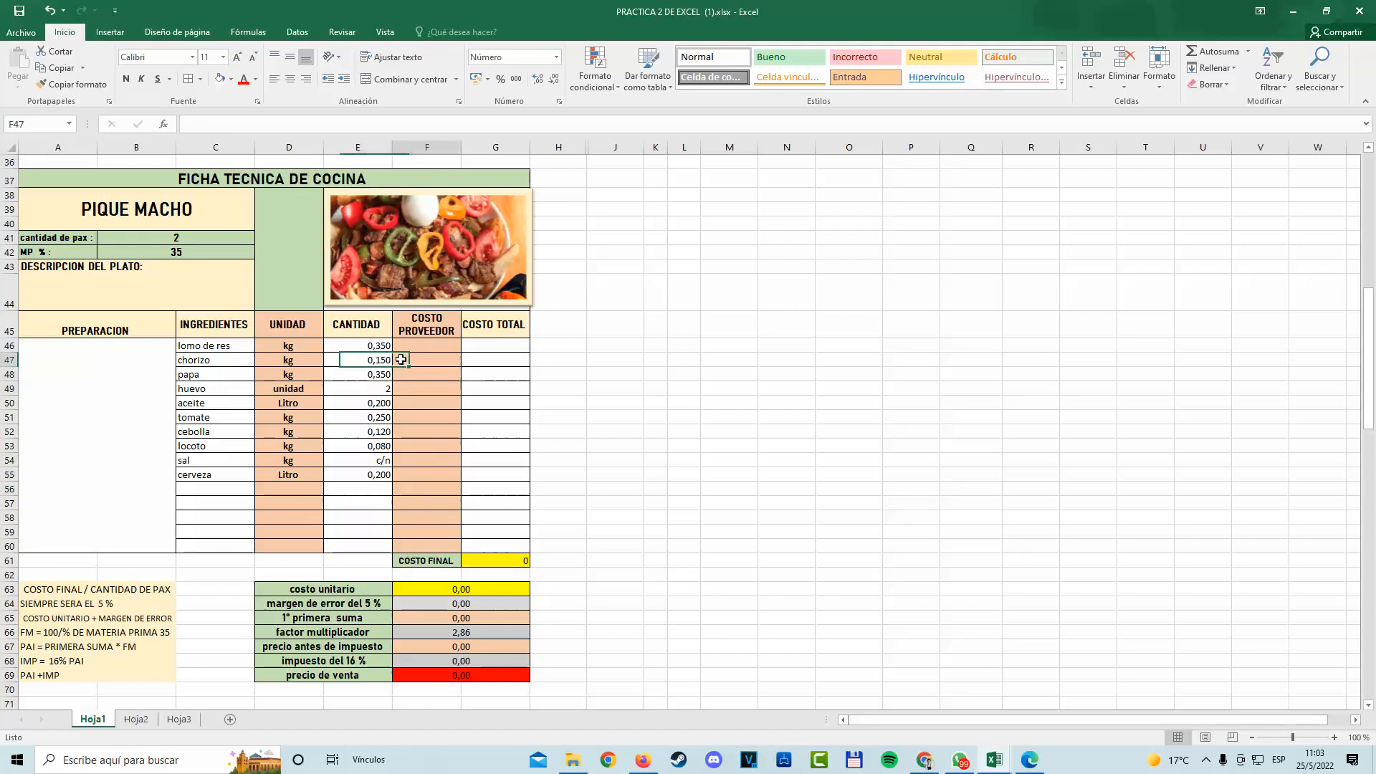
click(433, 350)
click(431, 372)
click(432, 399)
click(430, 415)
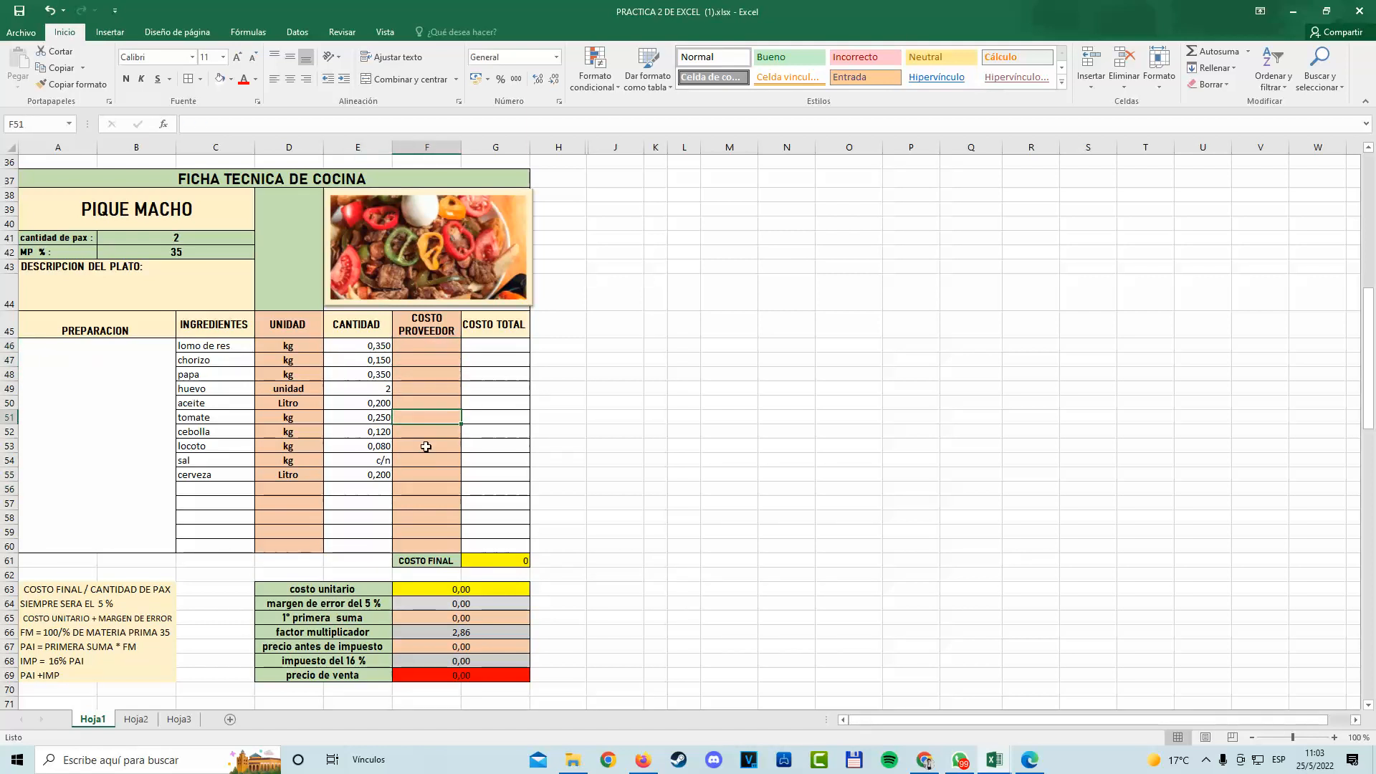
click(426, 446)
click(443, 418)
click(423, 350)
drag(428, 347, 416, 361)
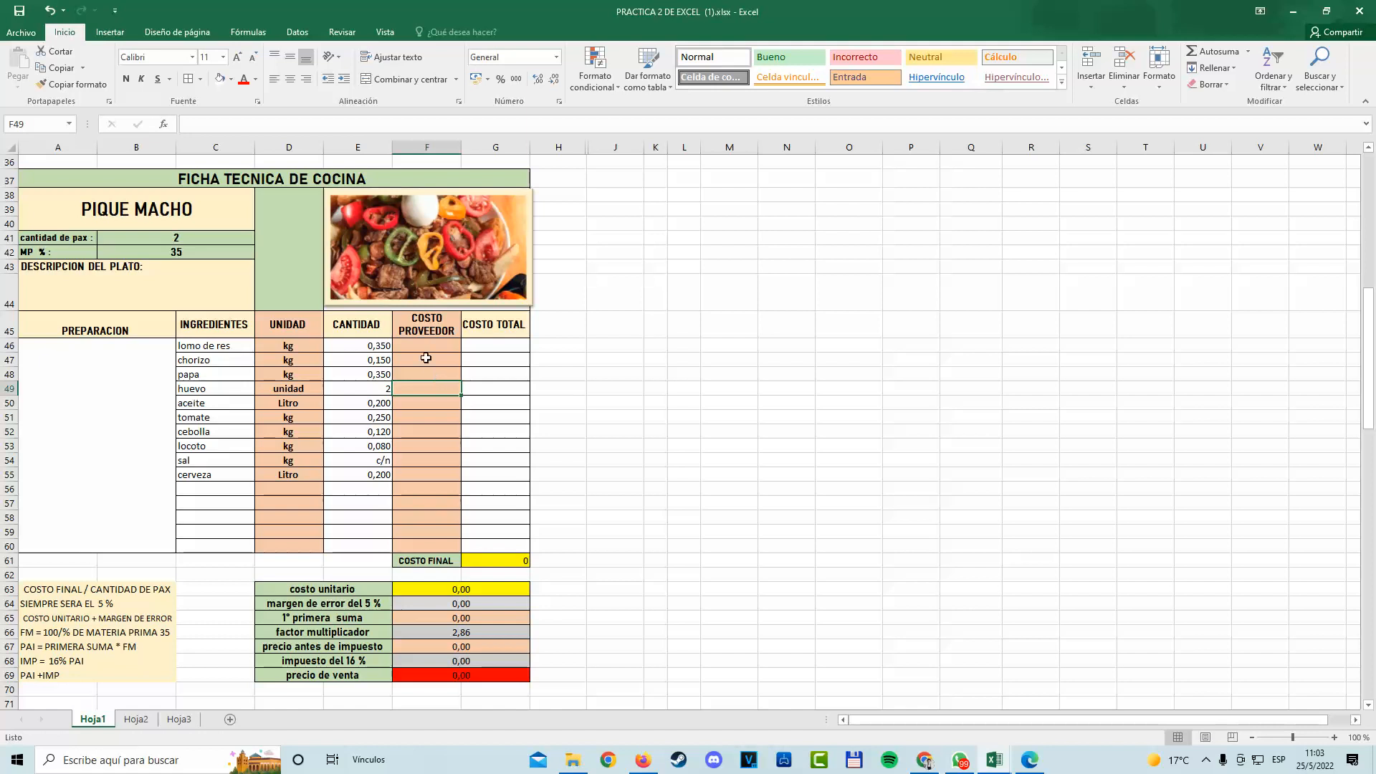
click(434, 342)
click(440, 375)
Copy the Formulas and Convertir a gramos table from the upper sheet to M37, beside the second costing sheet.
scroll(530, 473, up, 12)
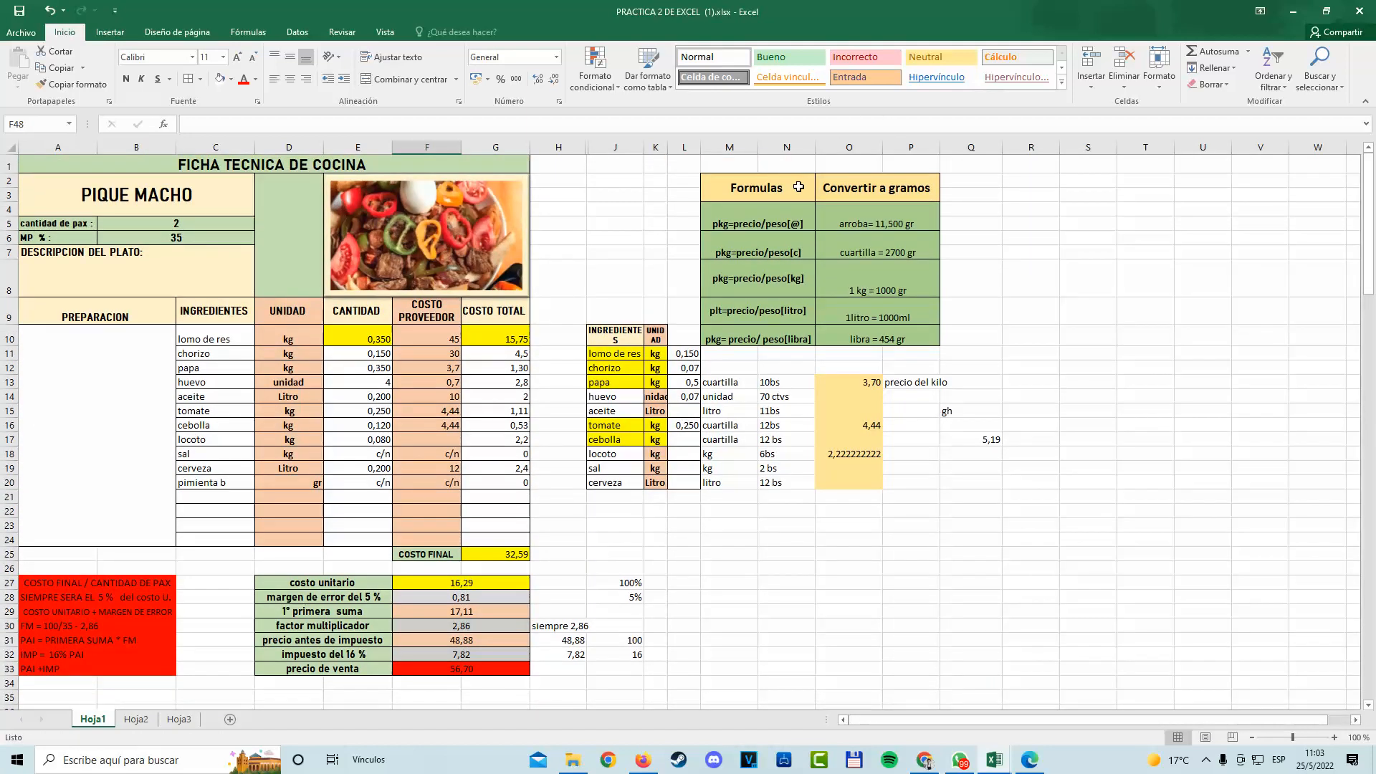
drag(797, 188, 885, 335)
key(ctrl+c)
scroll(768, 430, down, 7)
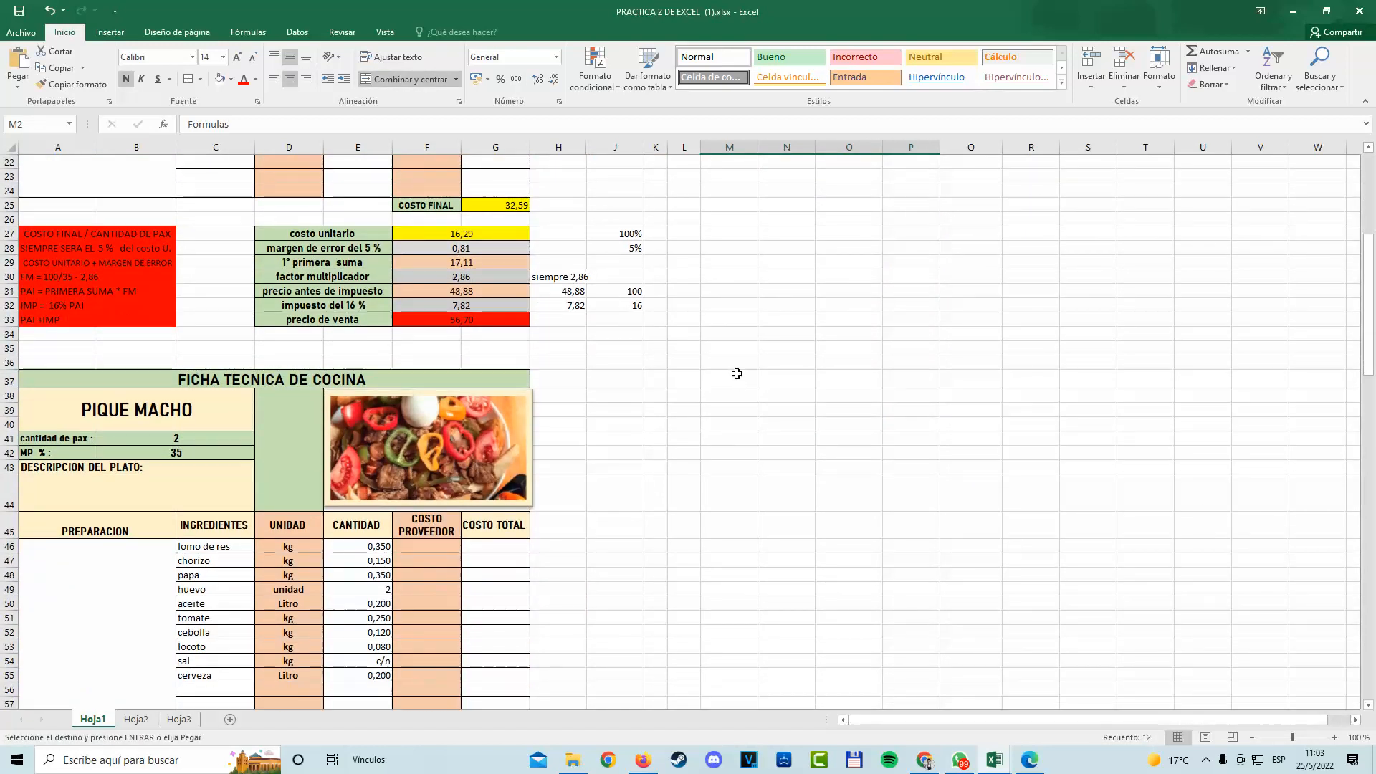
drag(735, 377, 857, 517)
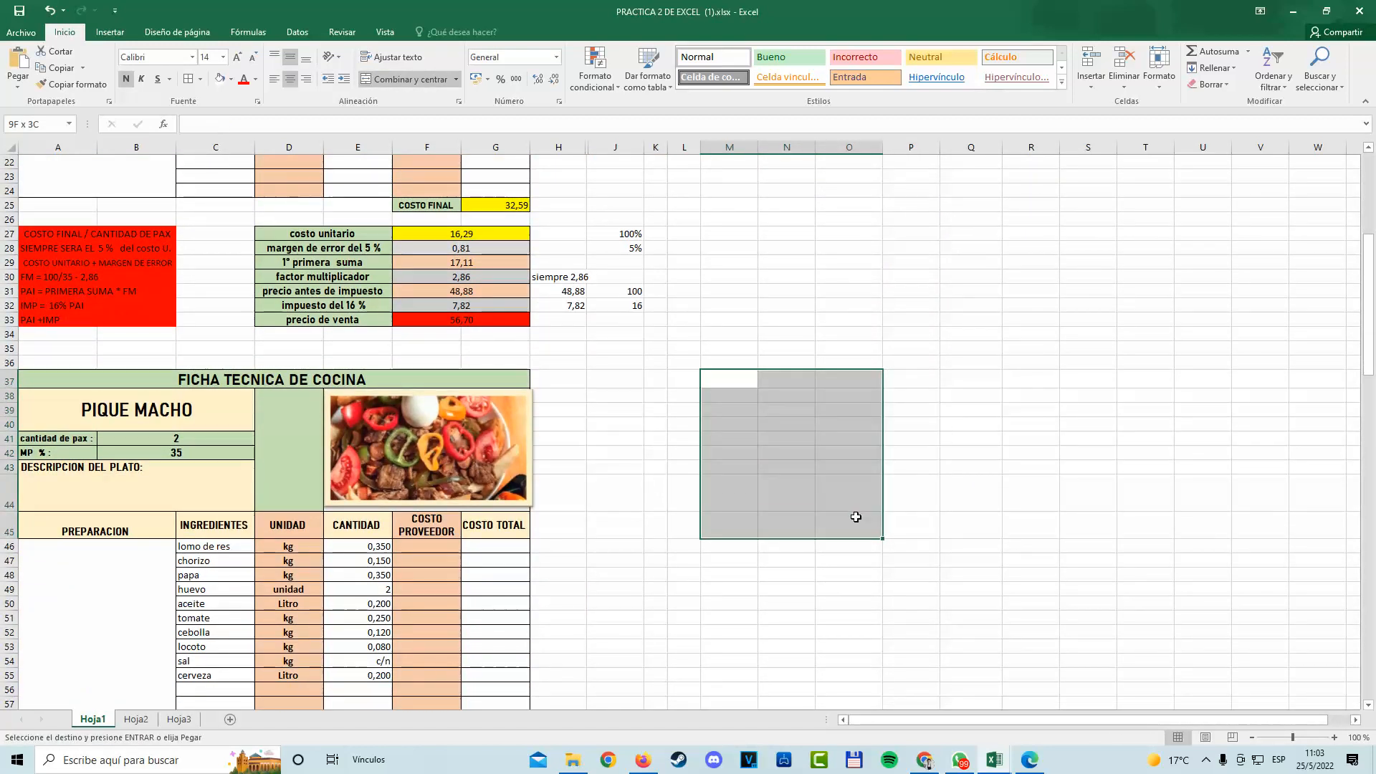
key(ctrl+v)
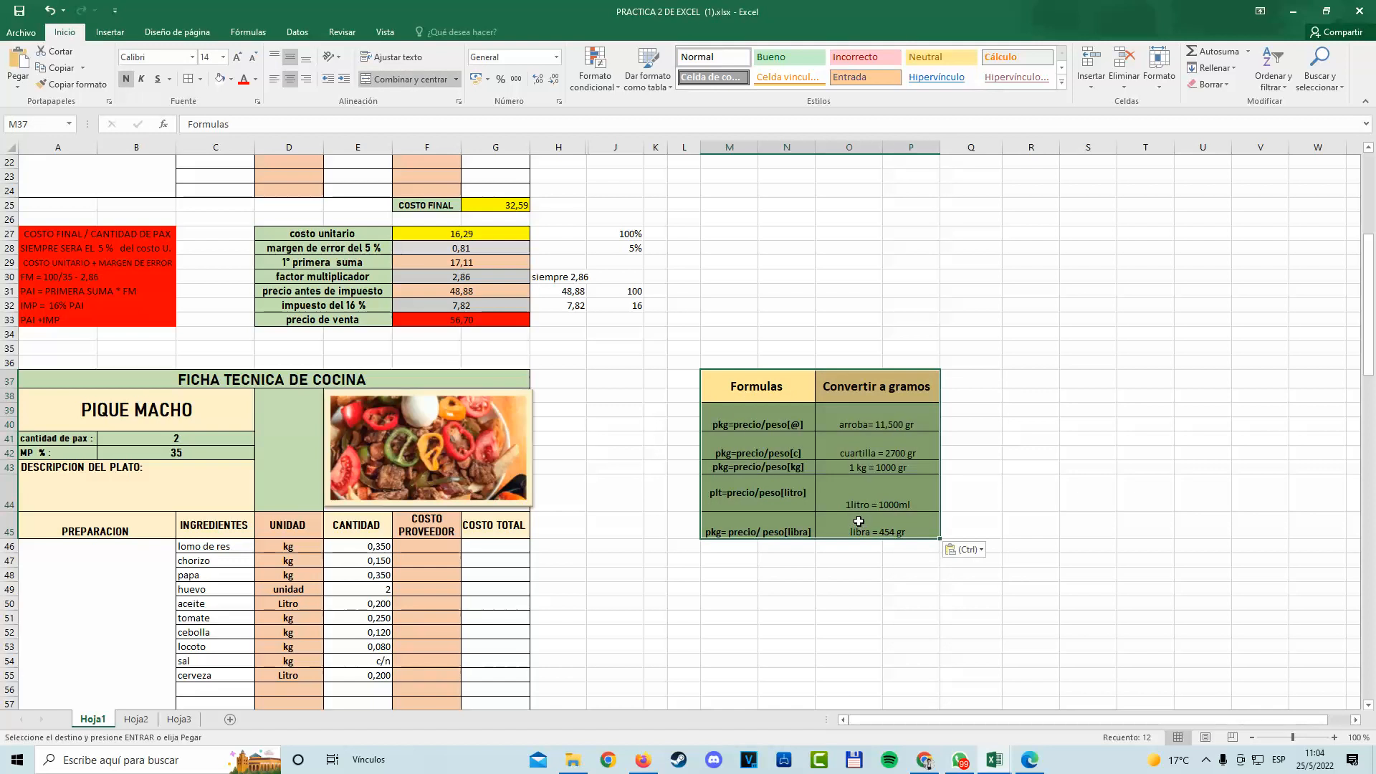
click(1013, 443)
Compare the price-per-weight formulas in the original table with those in the copied table.
scroll(839, 390, up, 3)
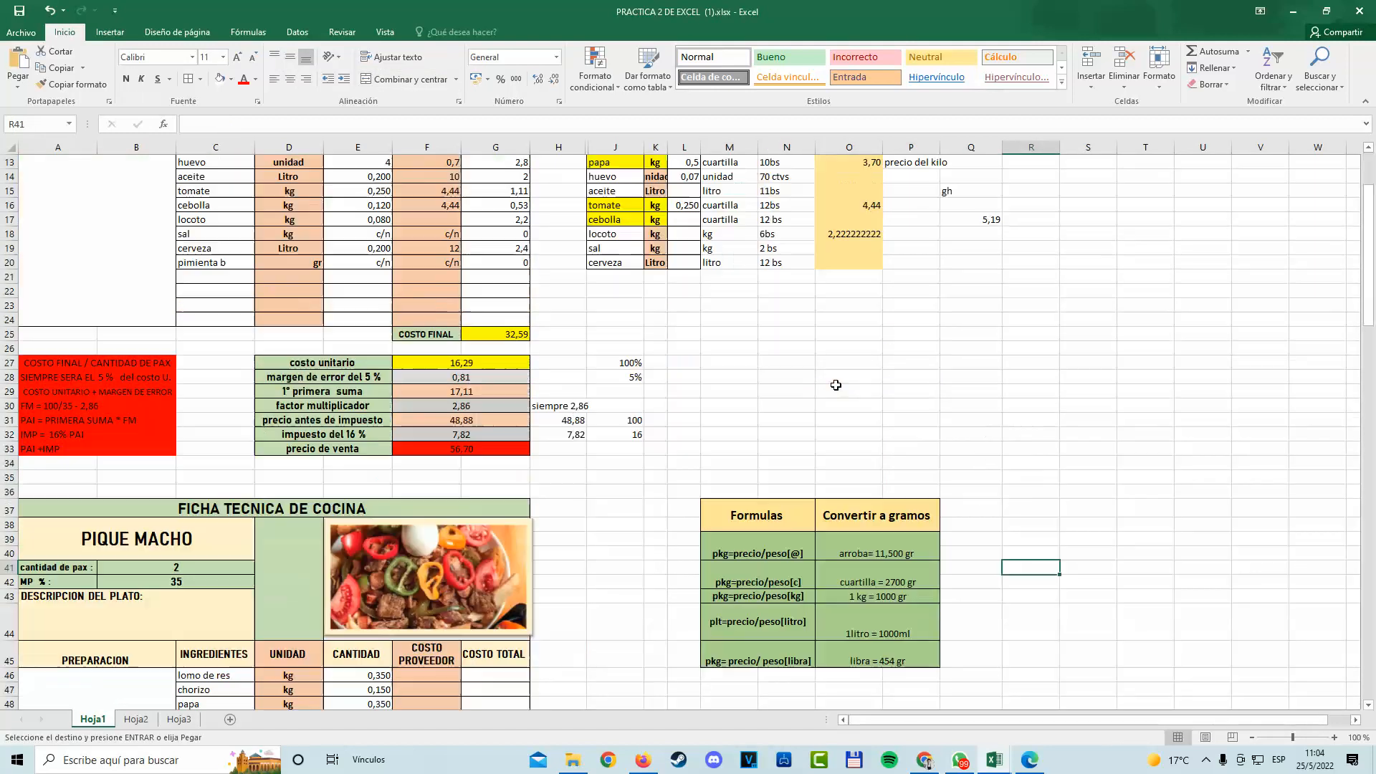
scroll(836, 386, up, 4)
click(792, 226)
click(767, 254)
click(778, 281)
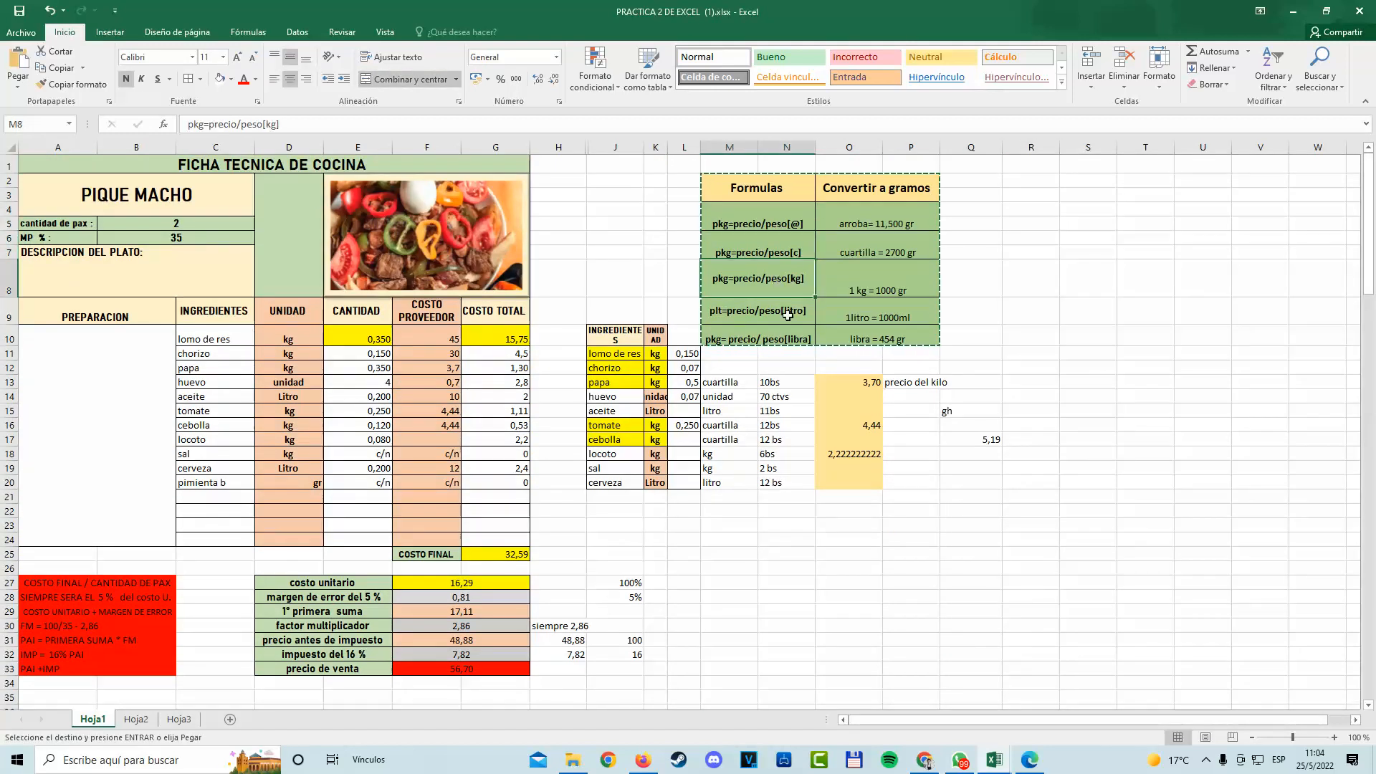
scroll(793, 384, down, 7)
click(768, 423)
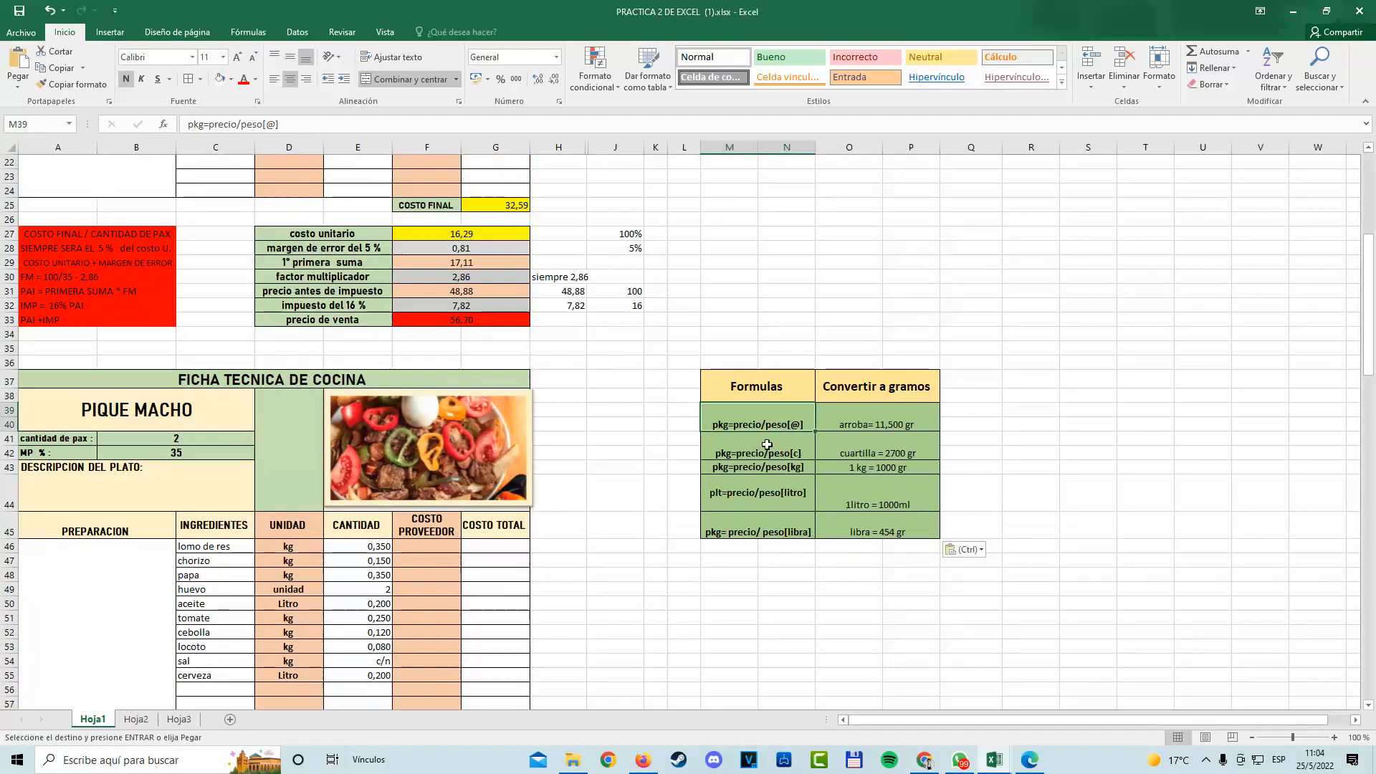
click(767, 445)
click(768, 466)
click(774, 493)
click(788, 532)
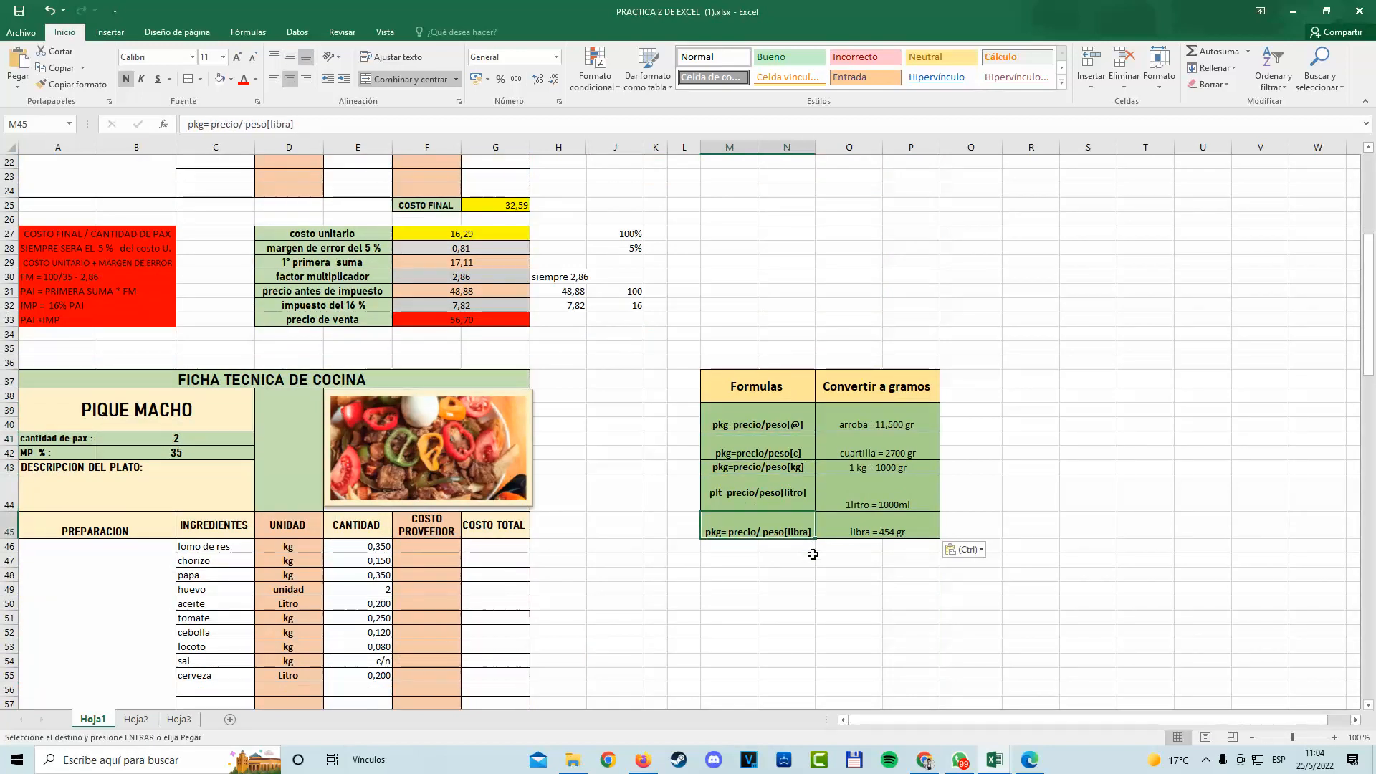
Copy the INGREDIENTES, UNIDAD and CANTIDAD columns through cerveza to M47 below the formulas table, and widen column M to fit its header.
scroll(813, 555, down, 1)
scroll(808, 464, up, 8)
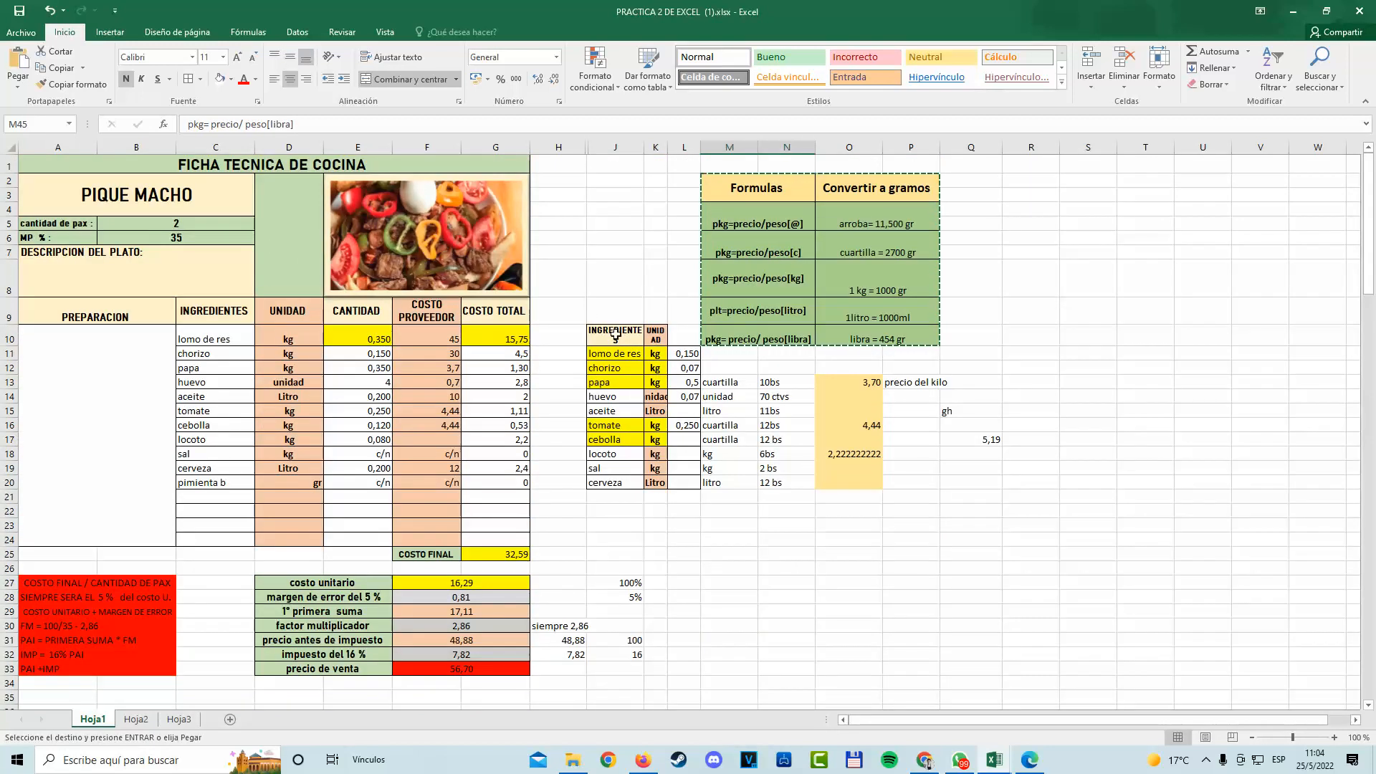
scroll(615, 334, down, 2)
scroll(774, 494, down, 7)
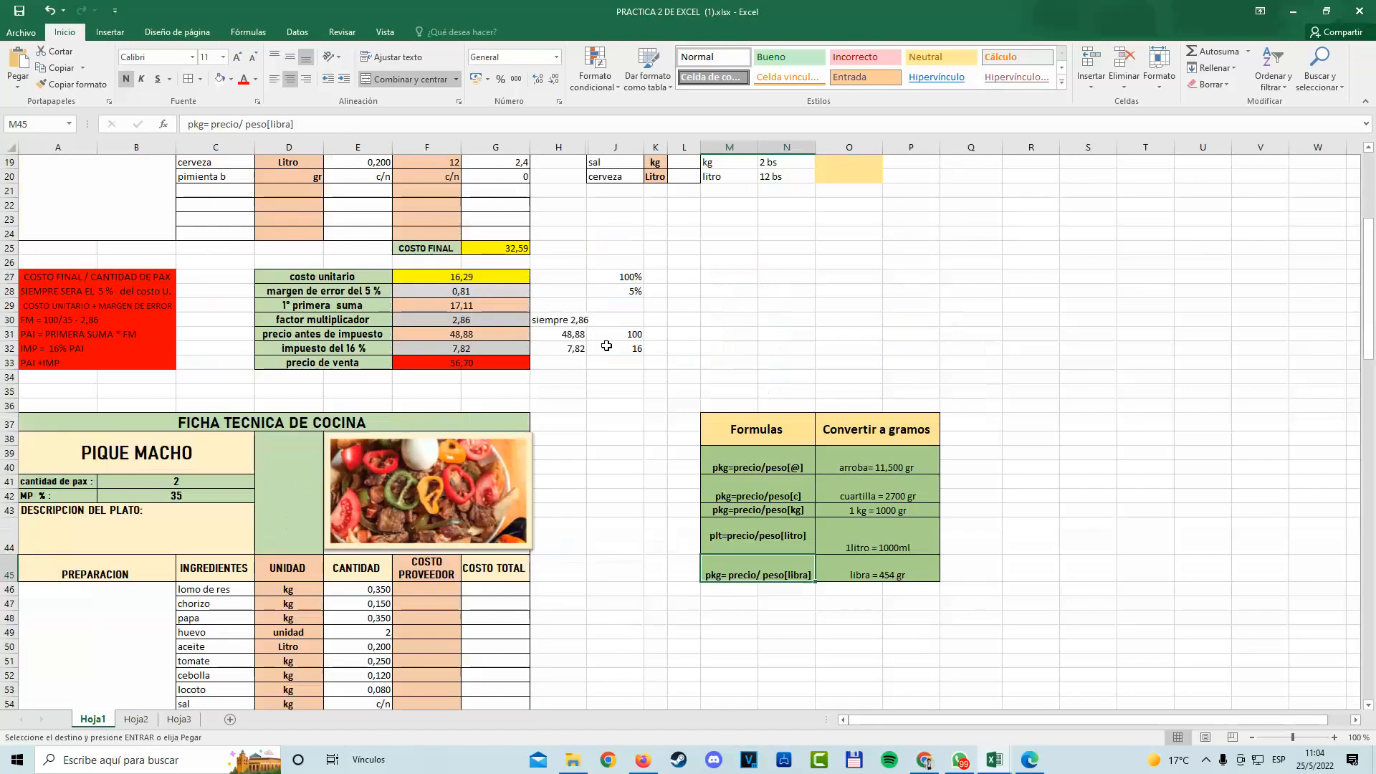
click(773, 516)
scroll(757, 514, down, 3)
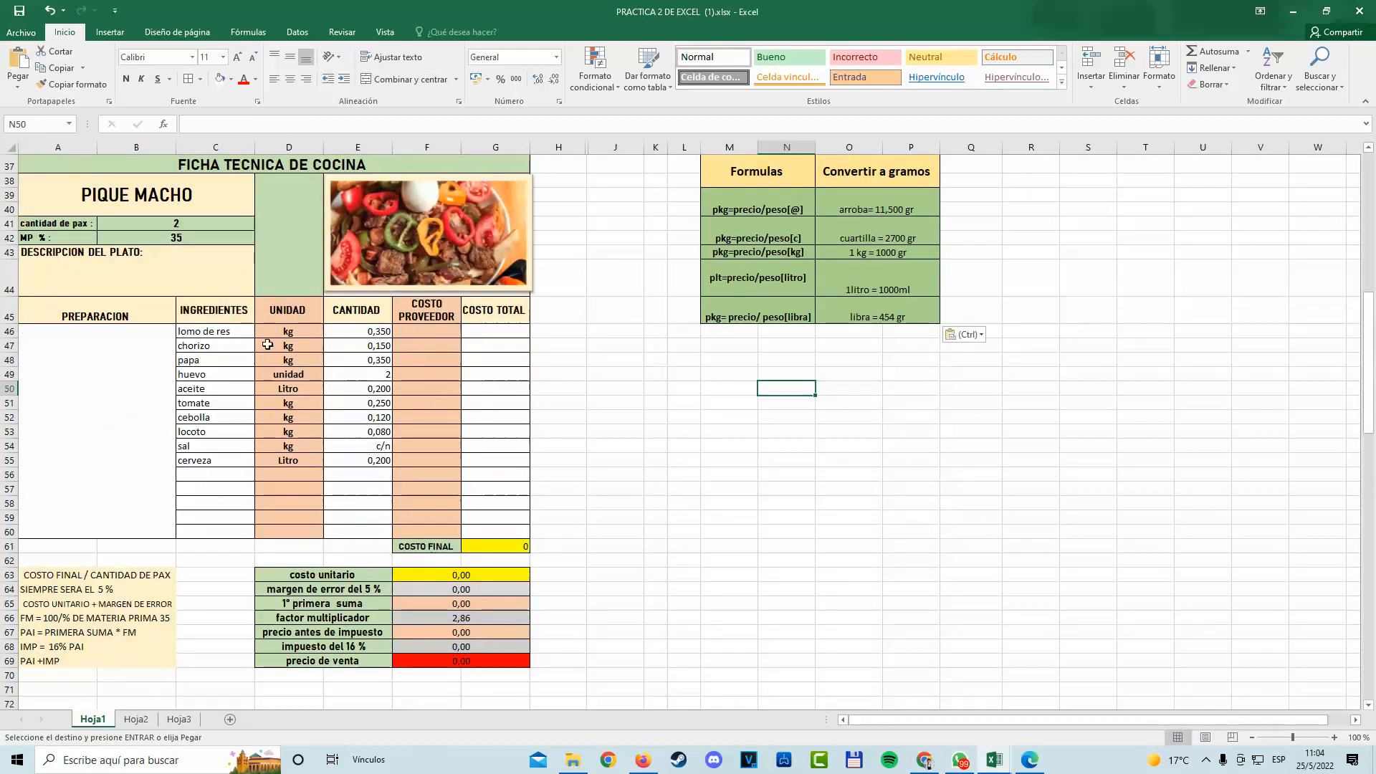
drag(247, 319, 366, 462)
key(ctrl+c)
drag(741, 343, 853, 518)
key(ctrl+v)
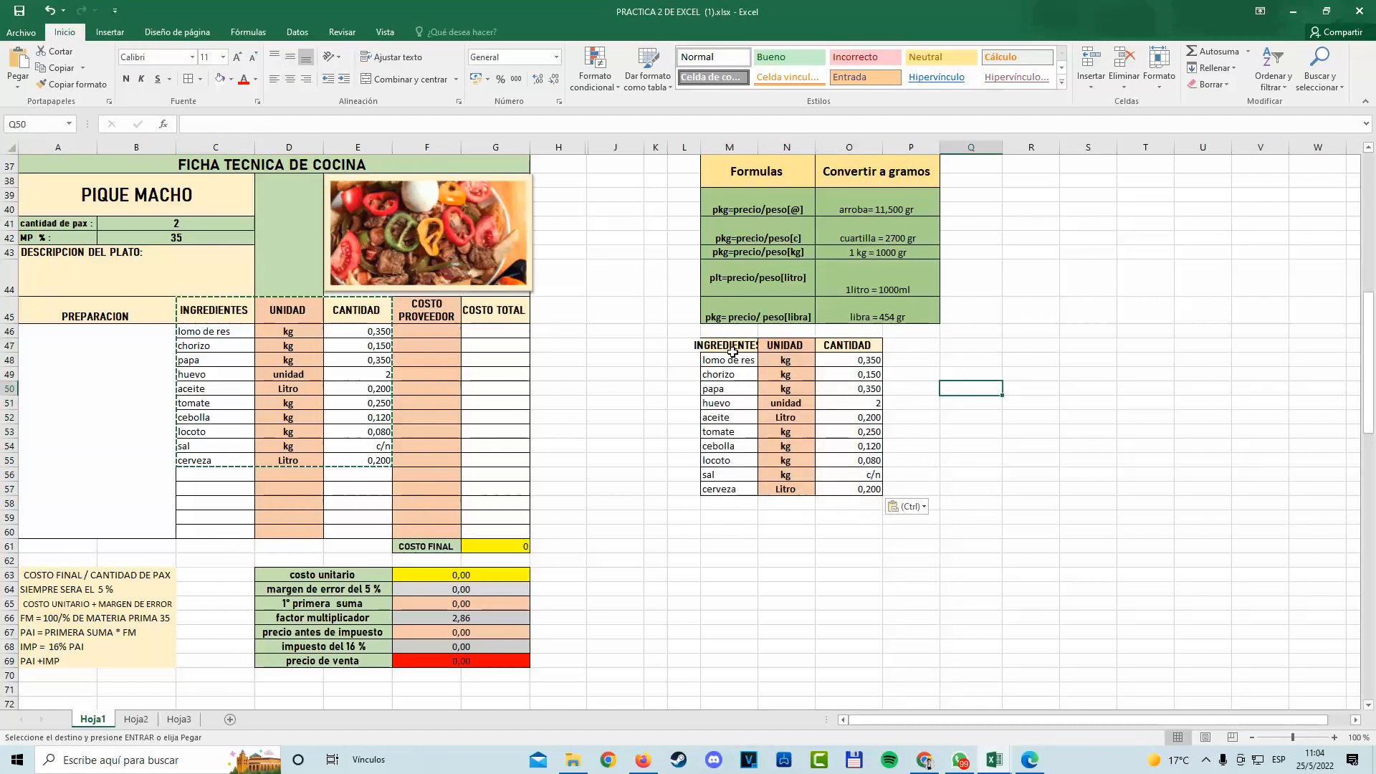
drag(726, 346, 860, 508)
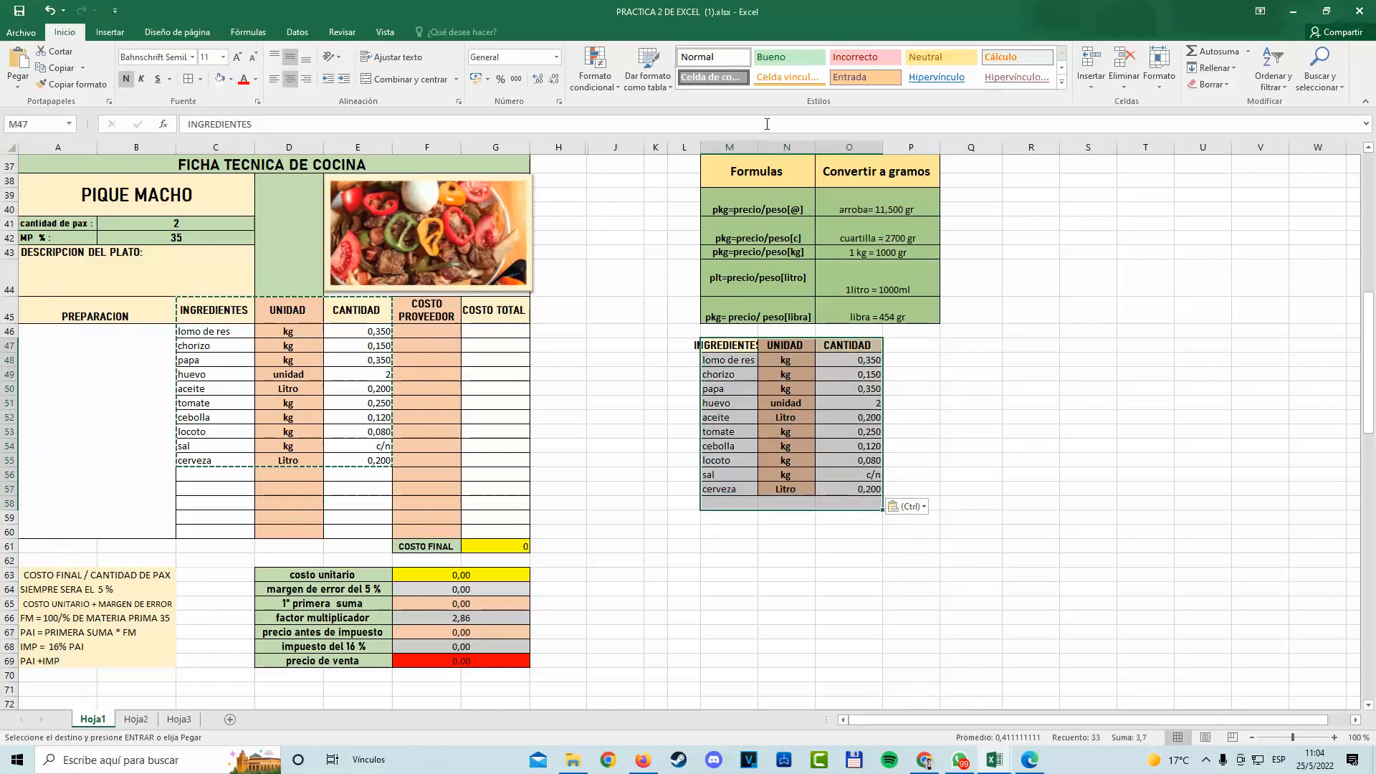
drag(762, 145, 782, 144)
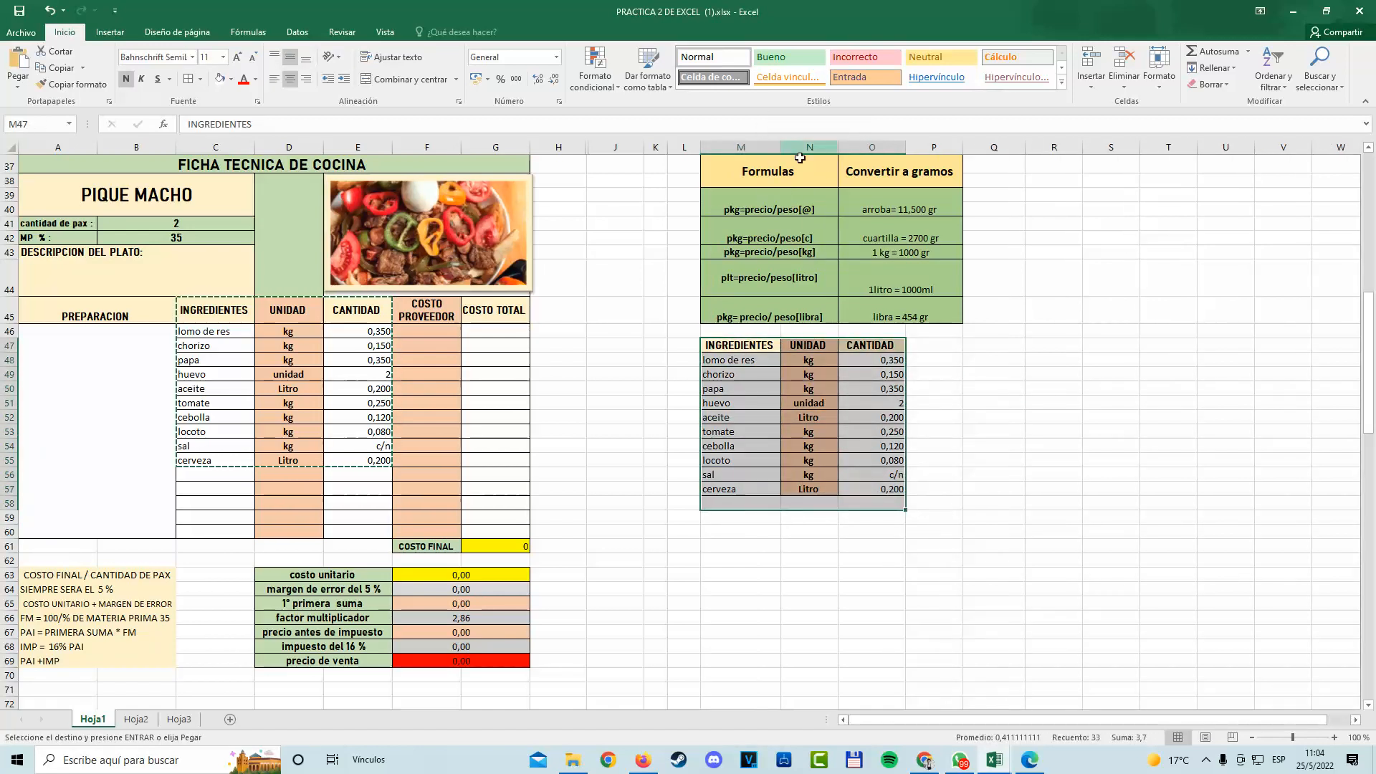
Add cell borders to the blank column P47:P57 beside CANTIDAD in the copied ingredients table.
drag(934, 345, 932, 489)
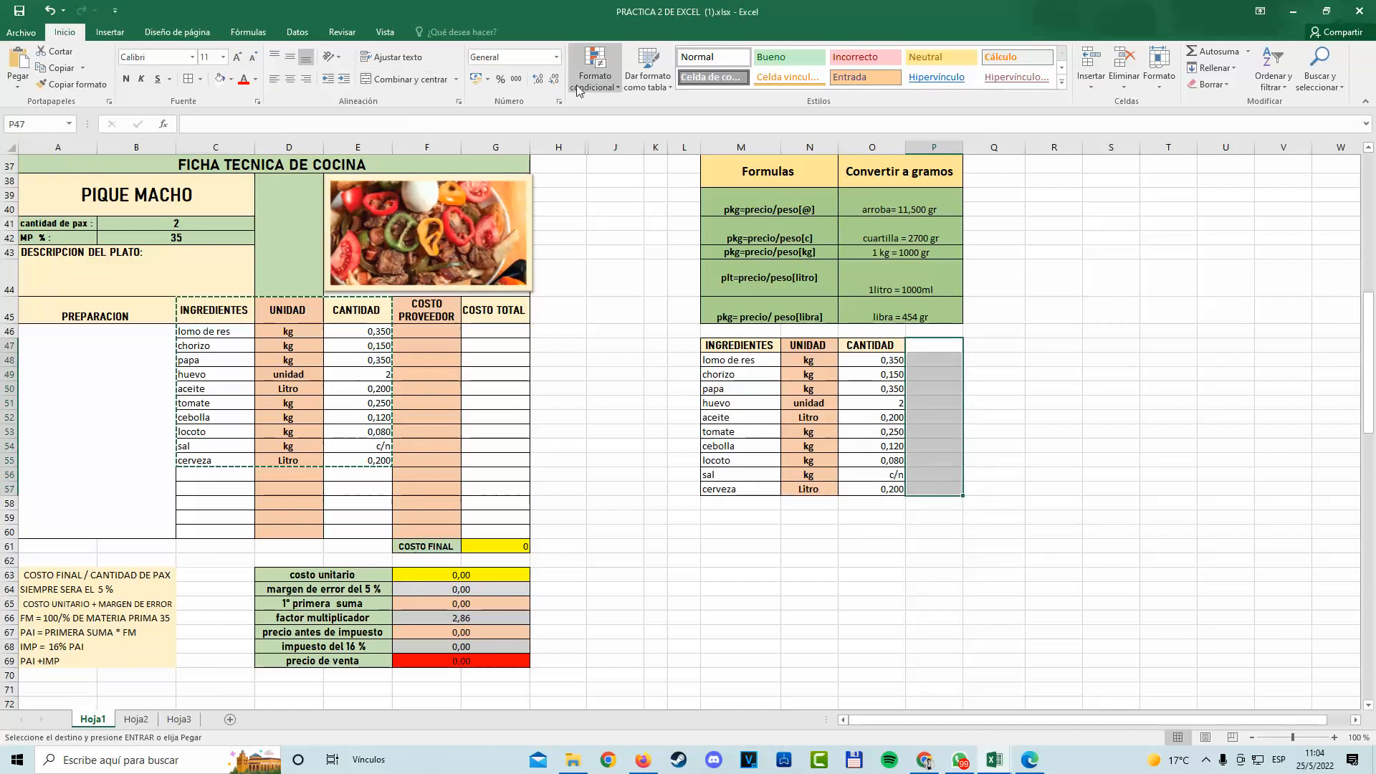
key(Escape)
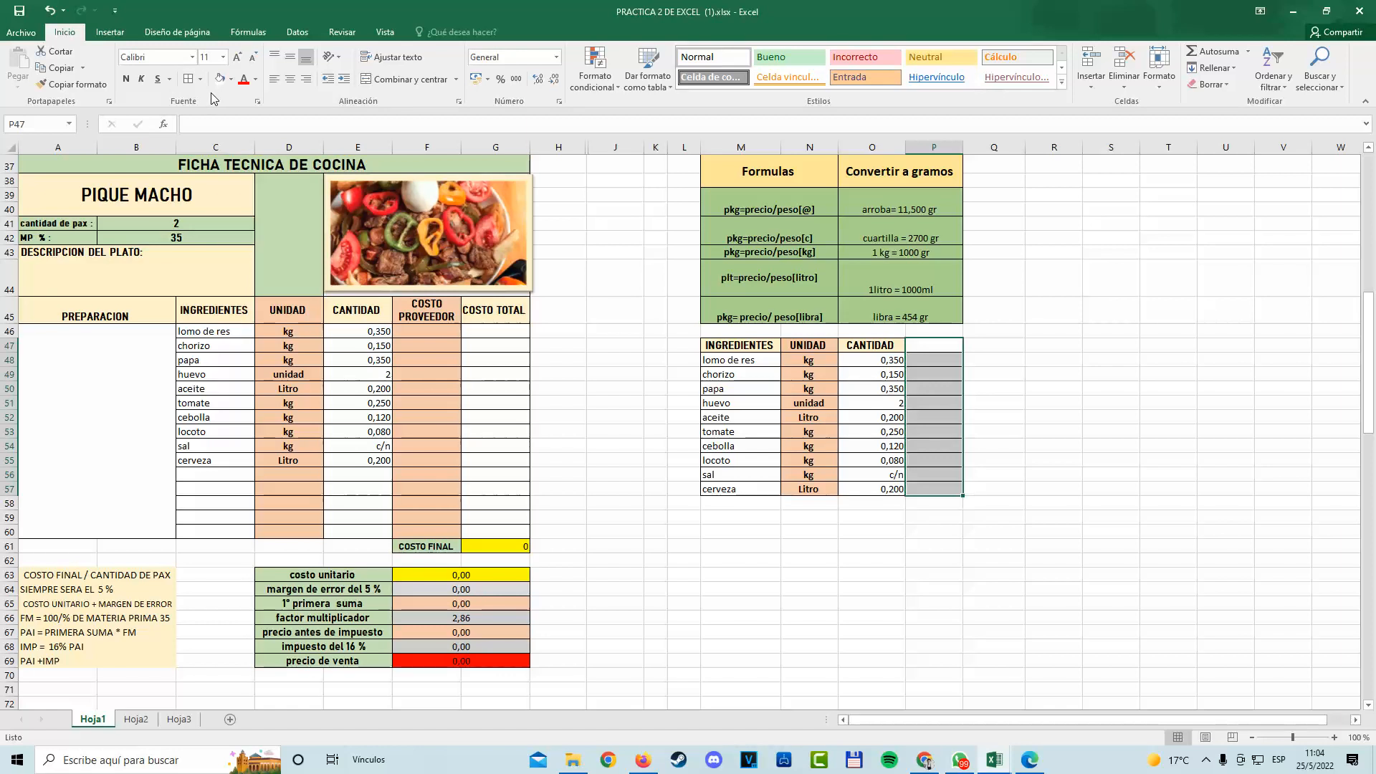
click(934, 345)
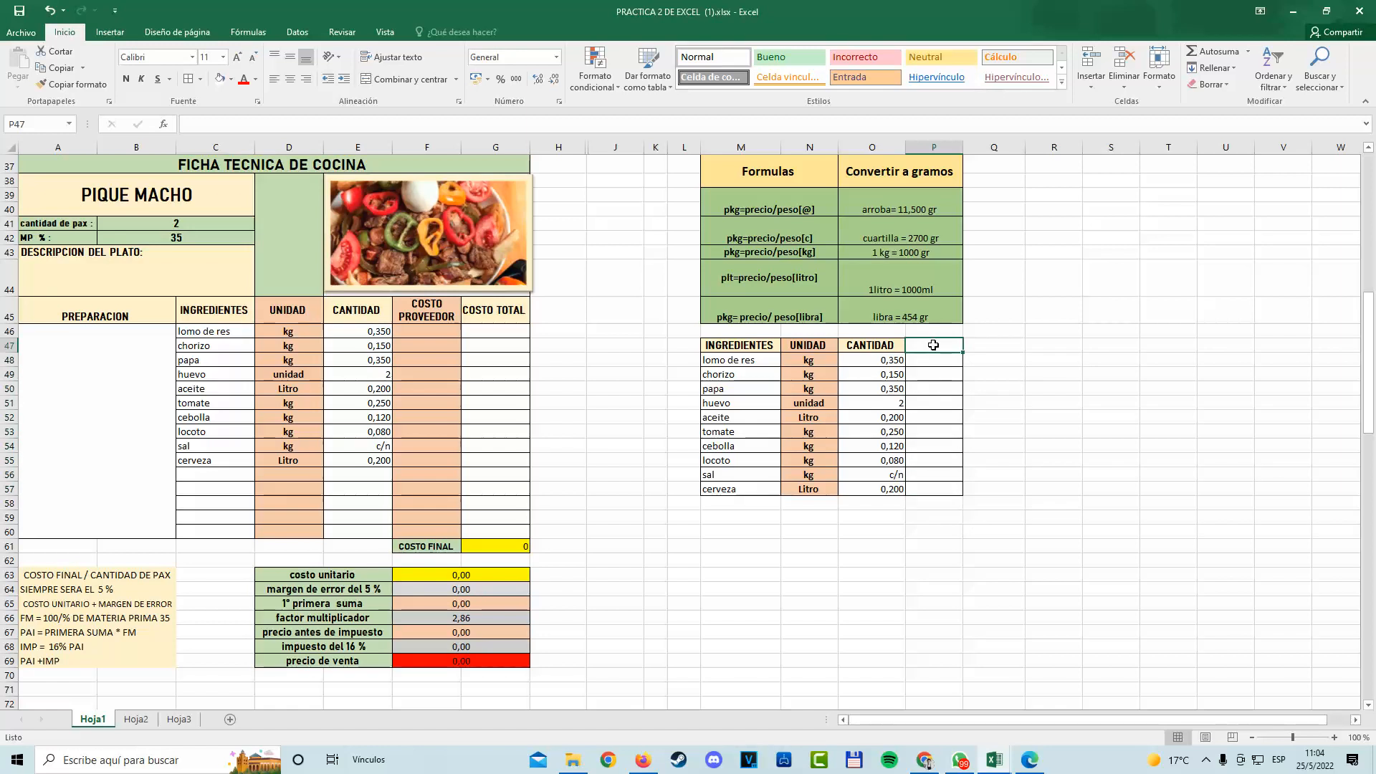
Examine the price-per-weight formulas and gram conversions against the blank COSTO PROVEEDOR cells.
scroll(788, 377, up, 1)
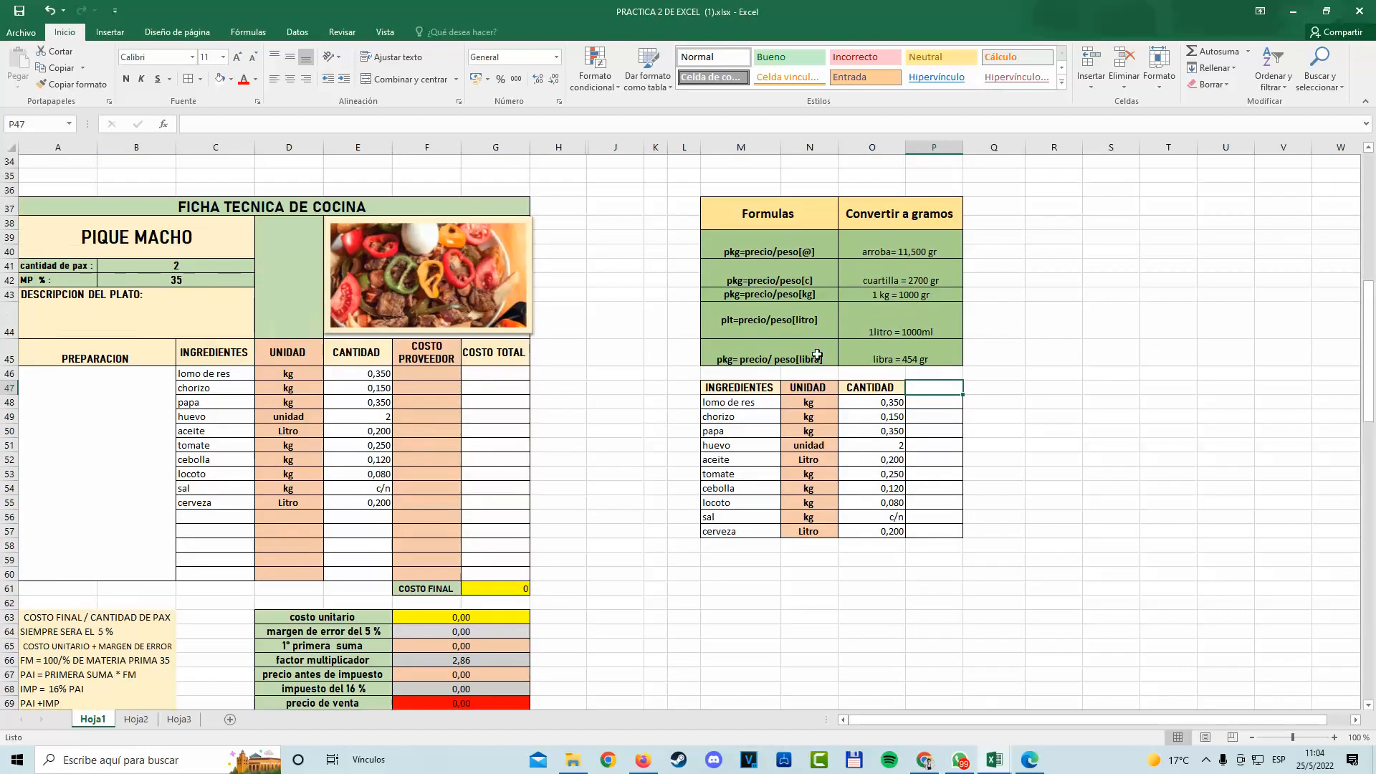
scroll(777, 336, down, 1)
click(824, 204)
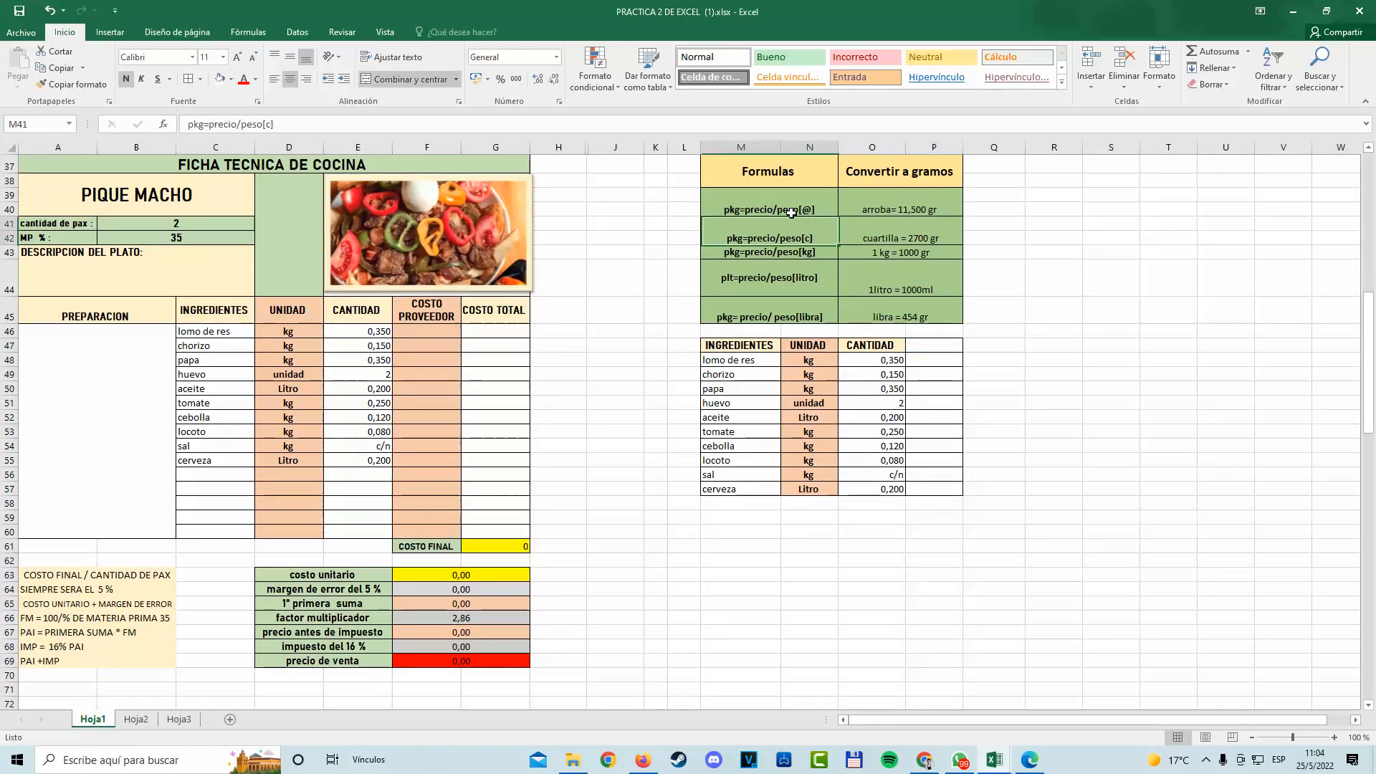
click(917, 208)
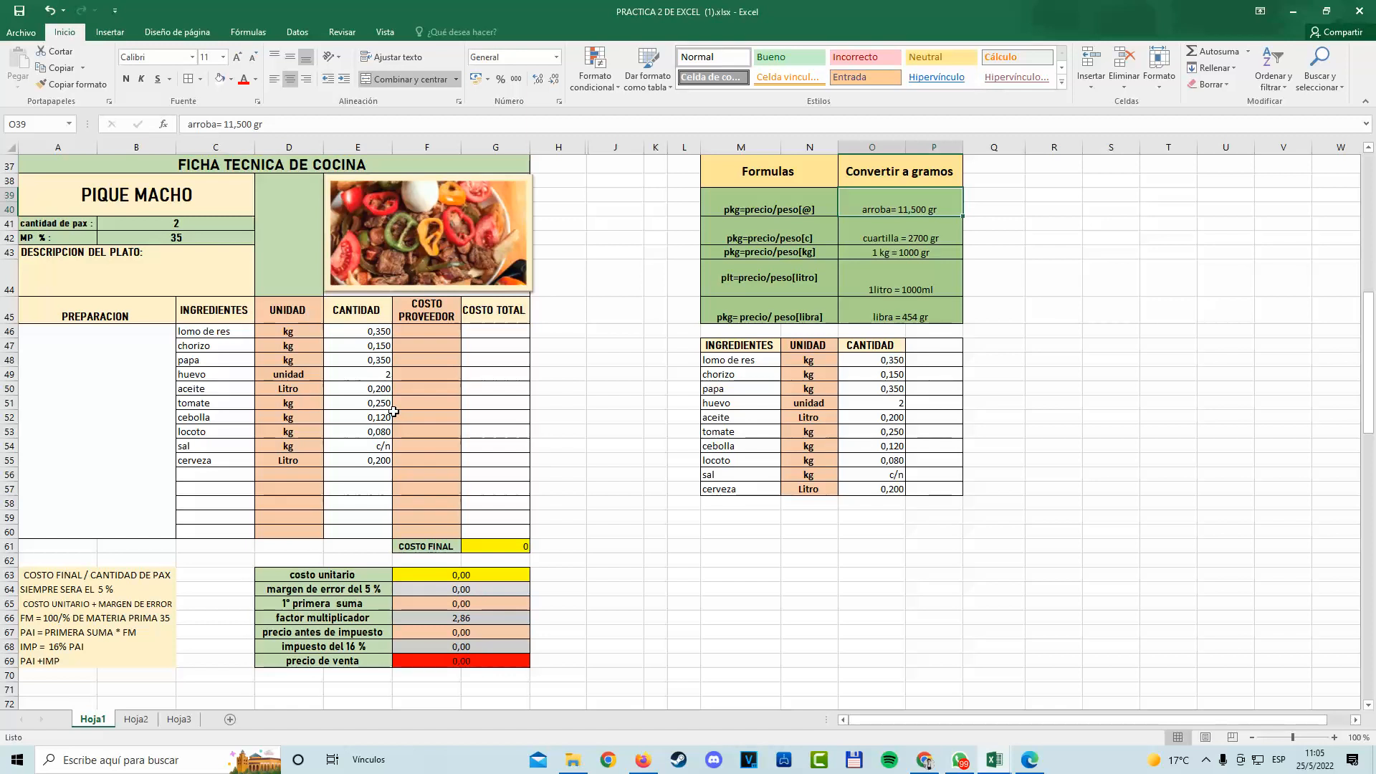
drag(928, 216, 922, 320)
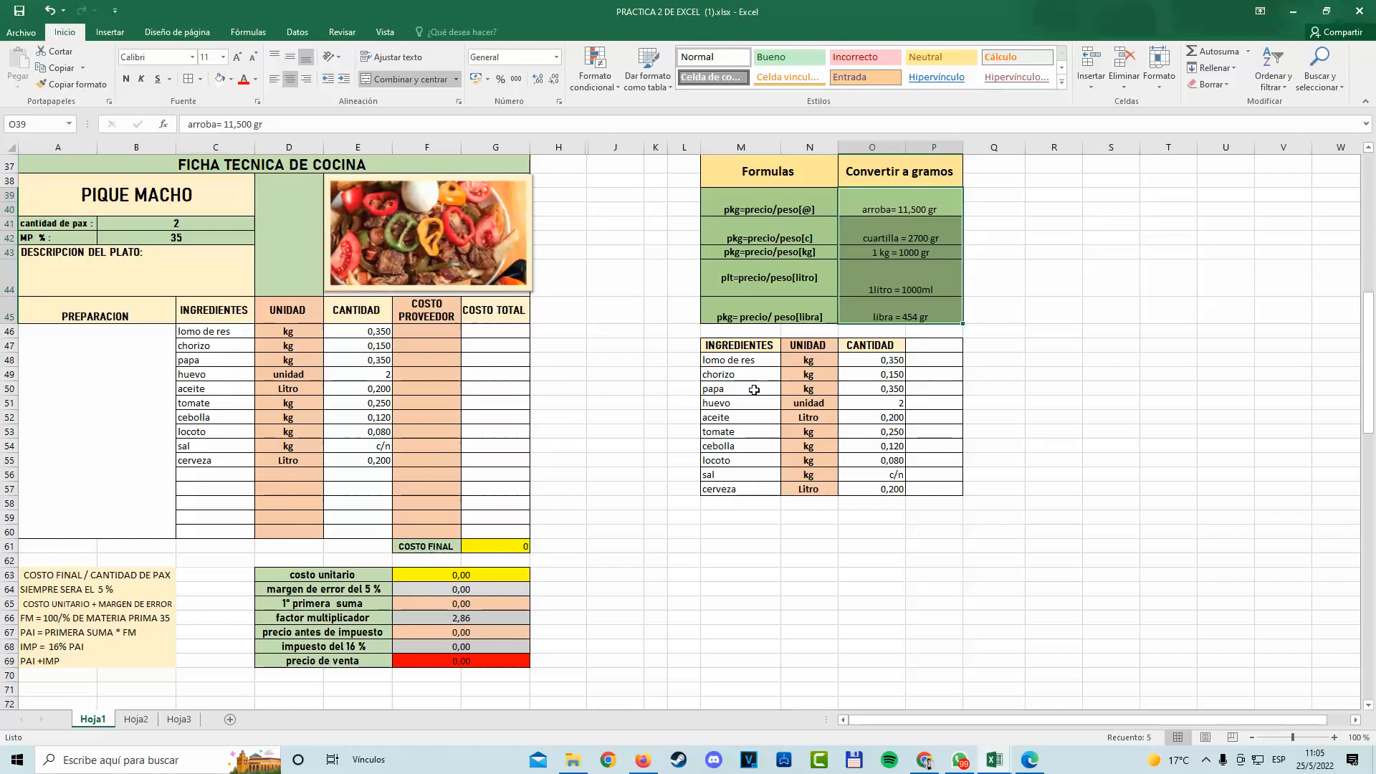
click(399, 360)
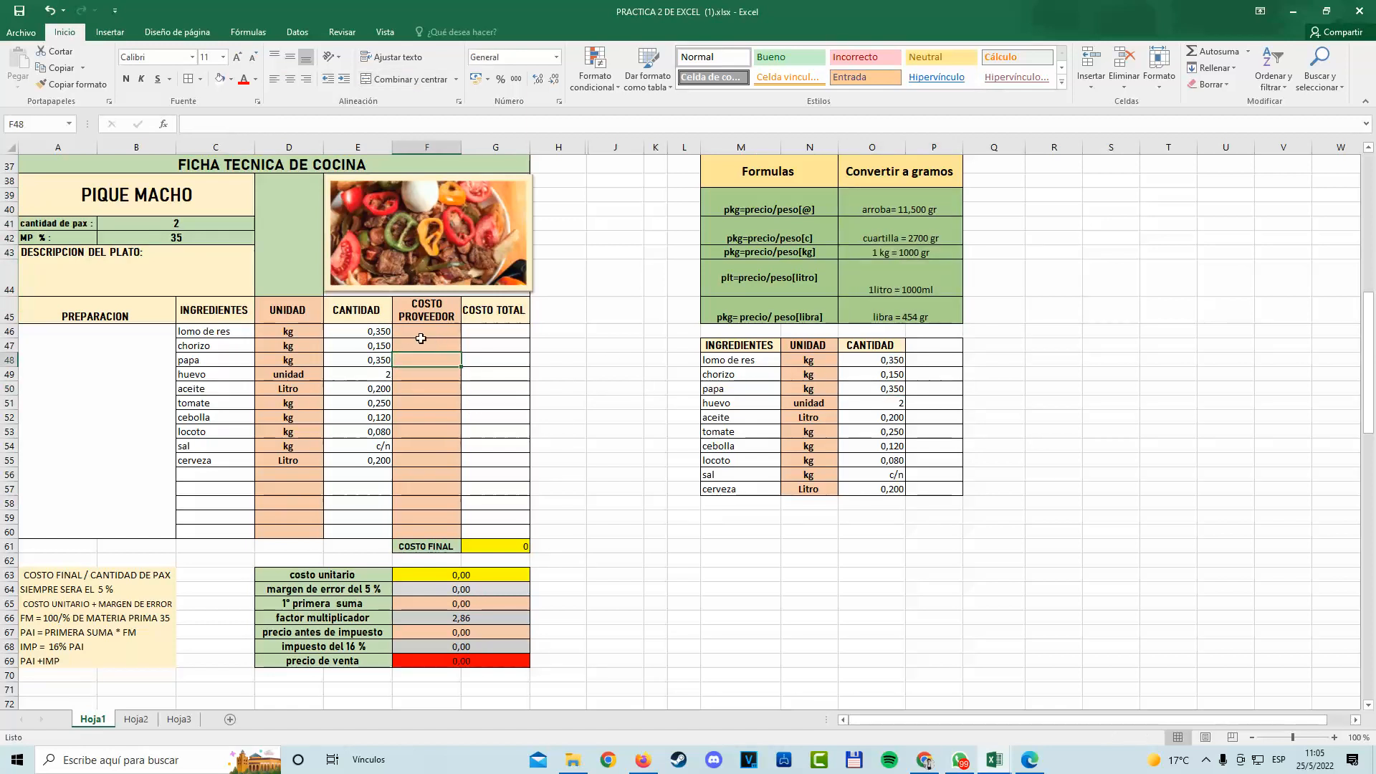
click(416, 332)
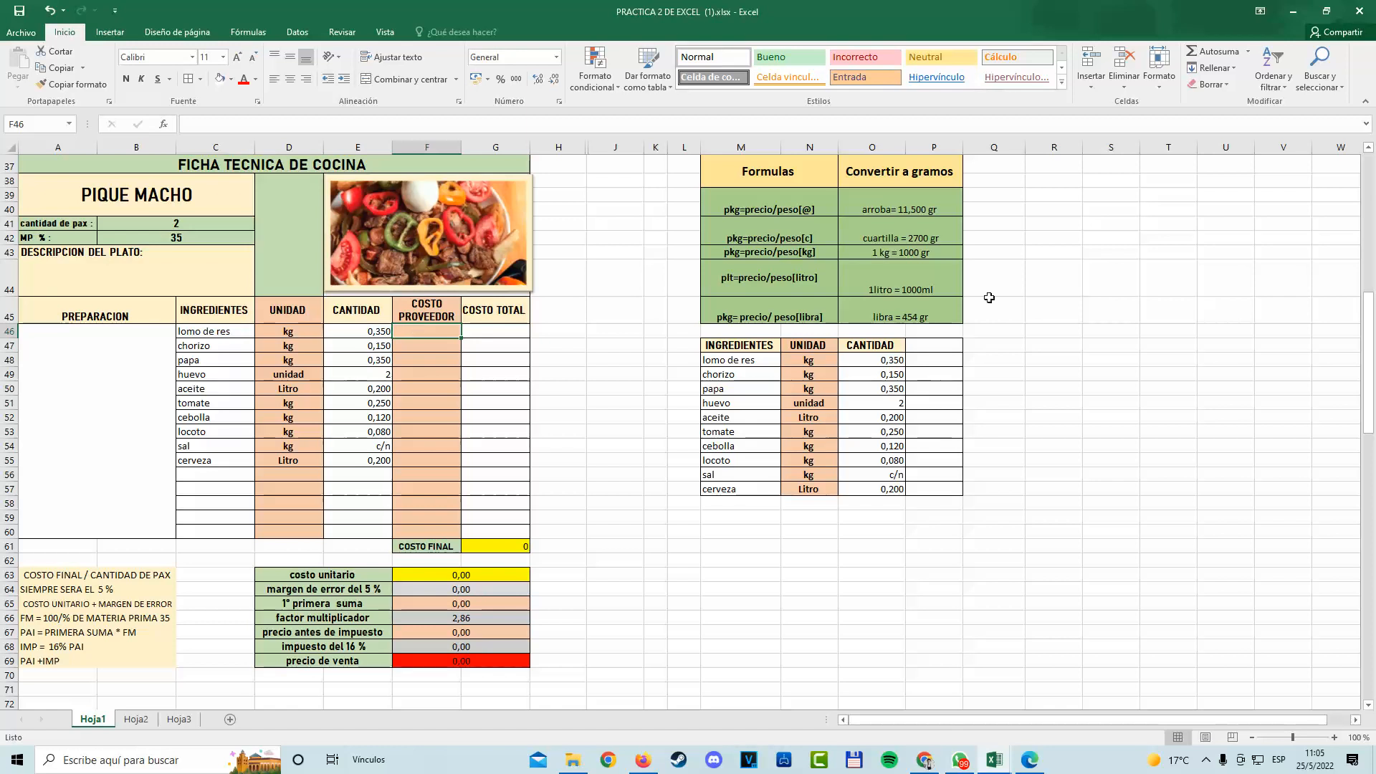
click(948, 362)
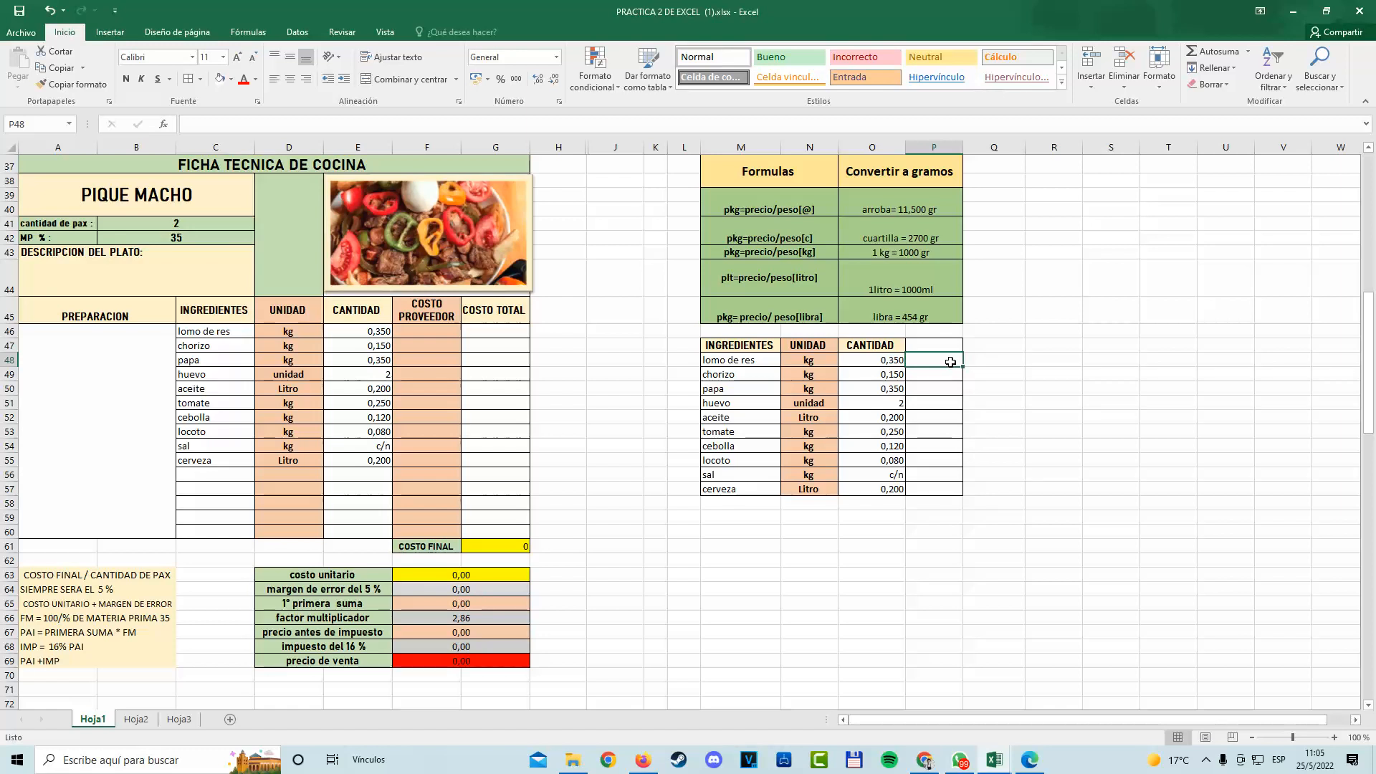
Enter a COSTO PROVEEDOR of 42 for lomo de res in F46.
click(414, 330)
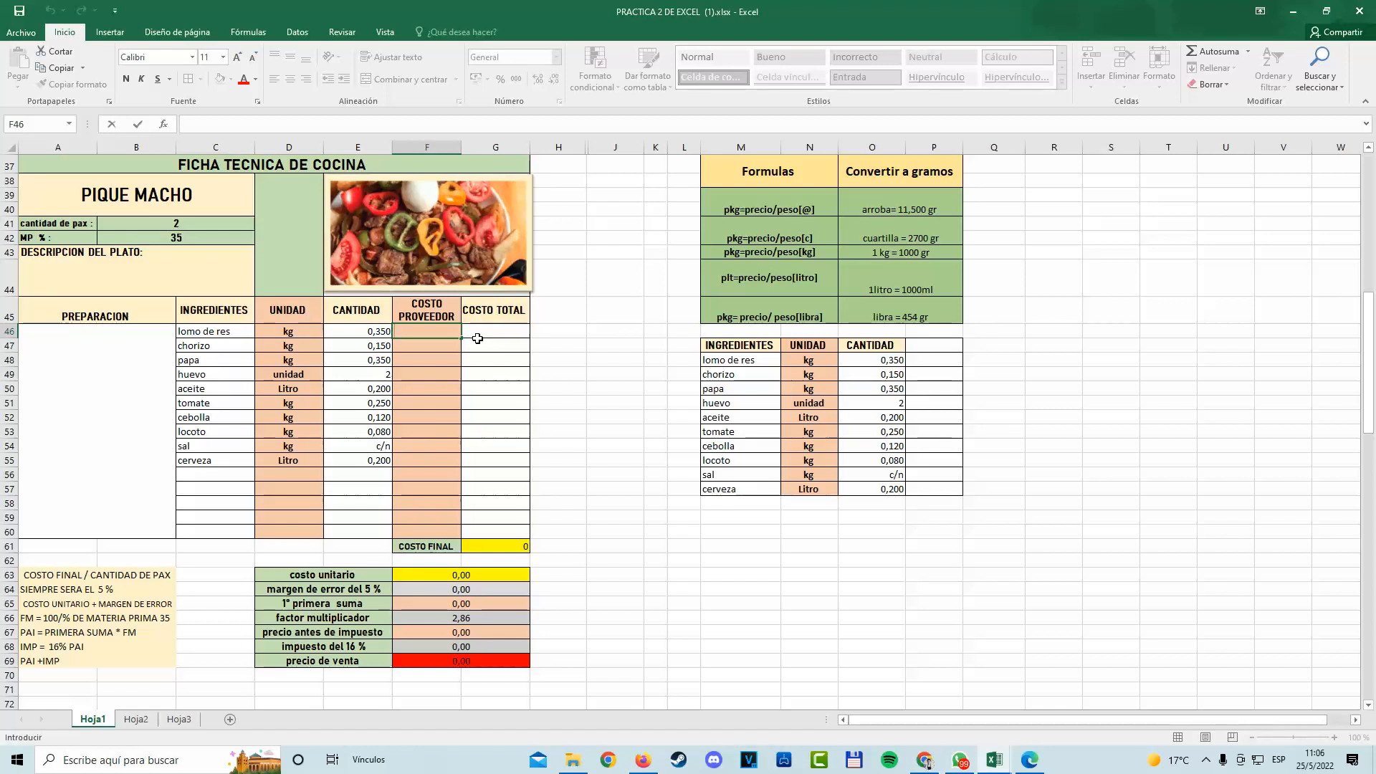
text(42)
click(537, 376)
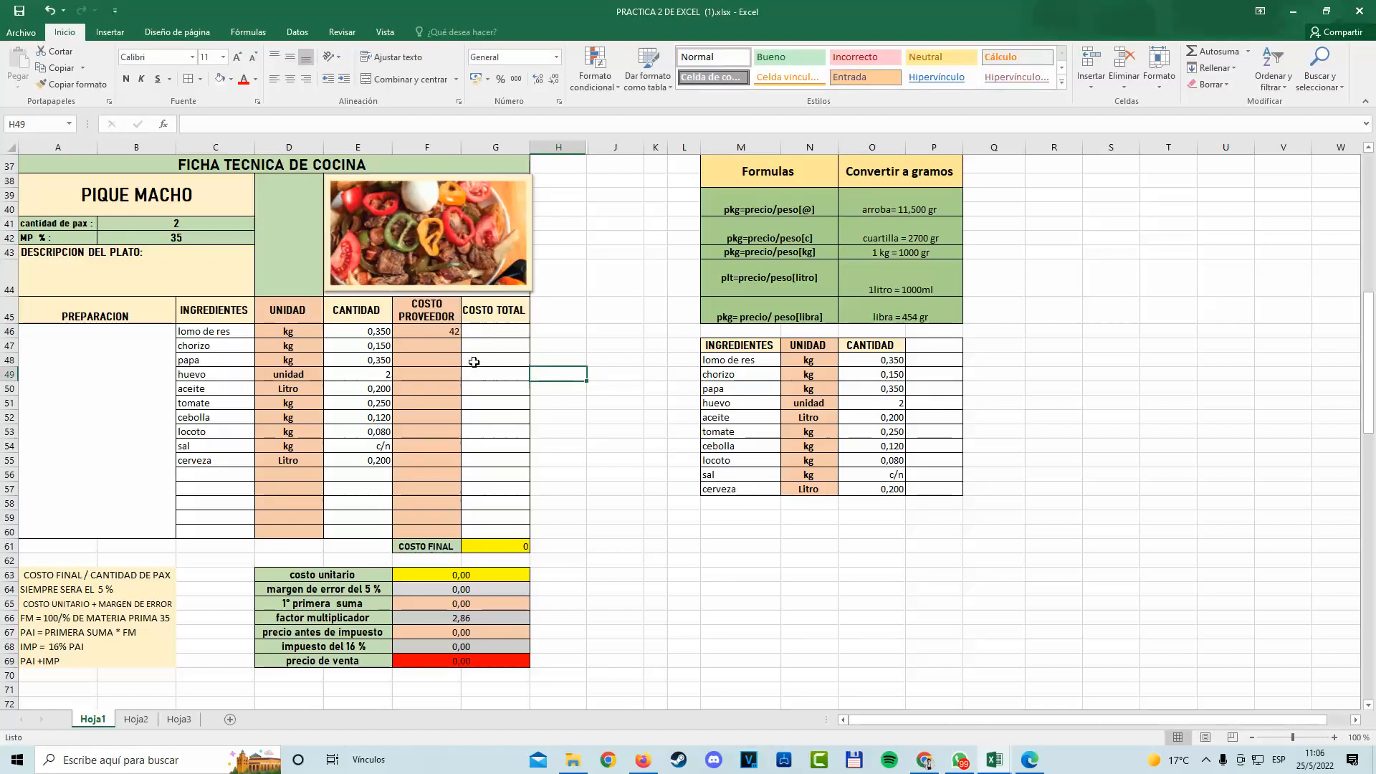
Calculate the COSTO TOTAL of lomo de res in G46 with the formula =E46*F46.
click(362, 331)
double_click(496, 331)
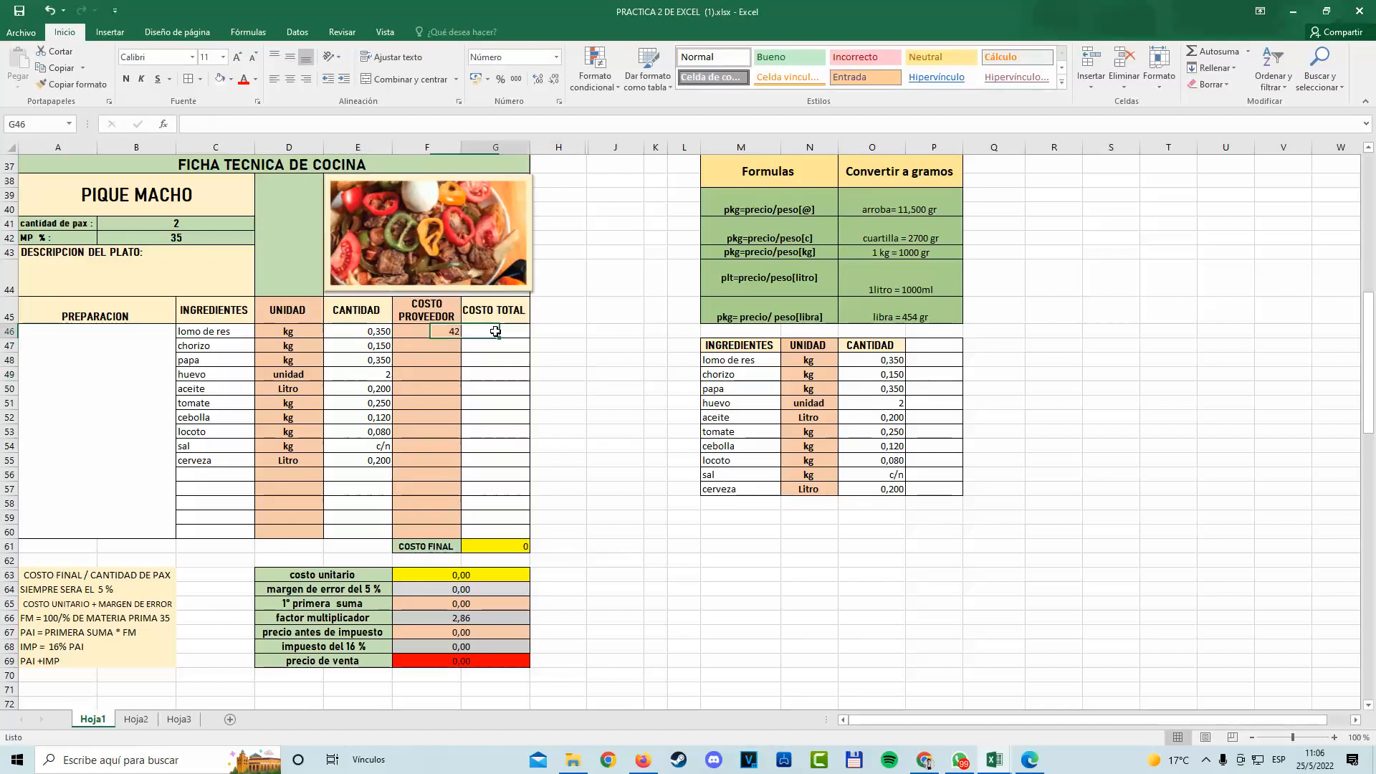
text(=)
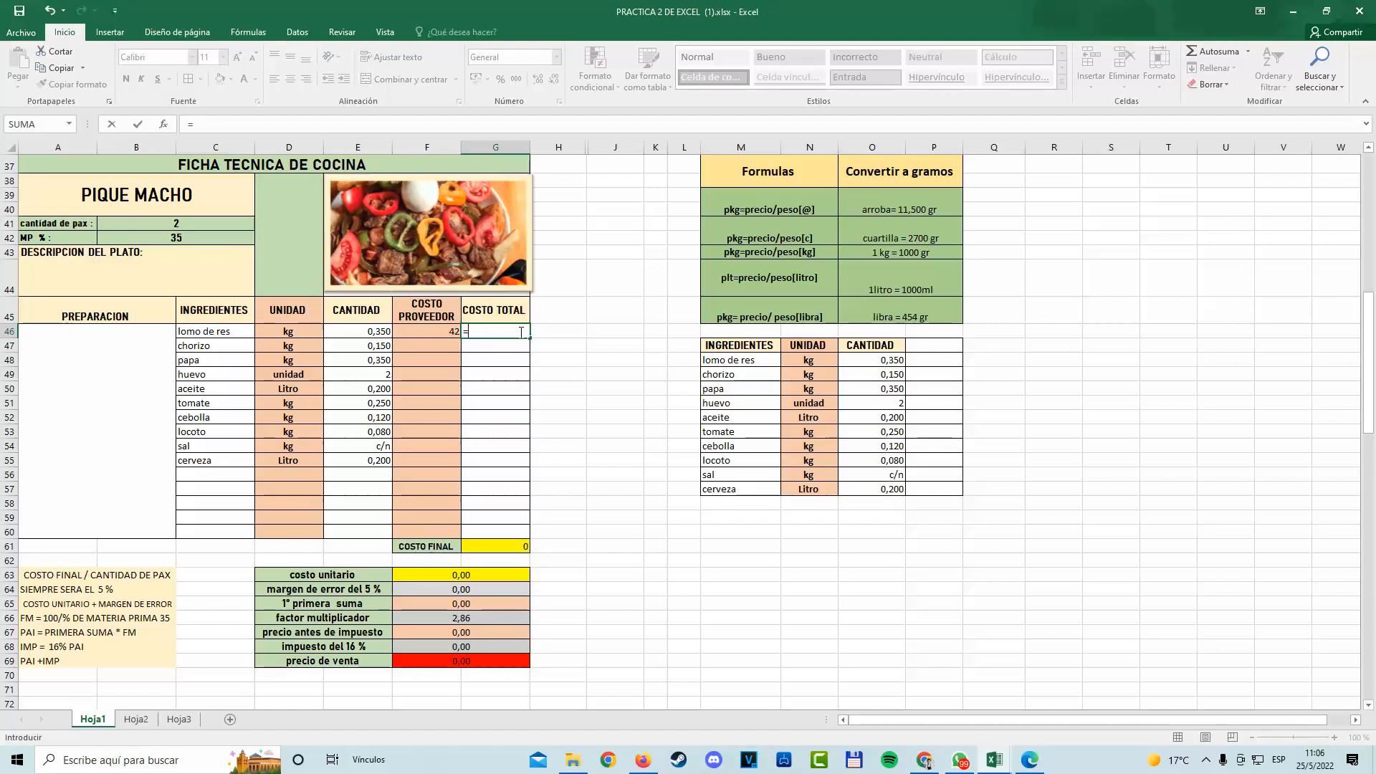
click(377, 331)
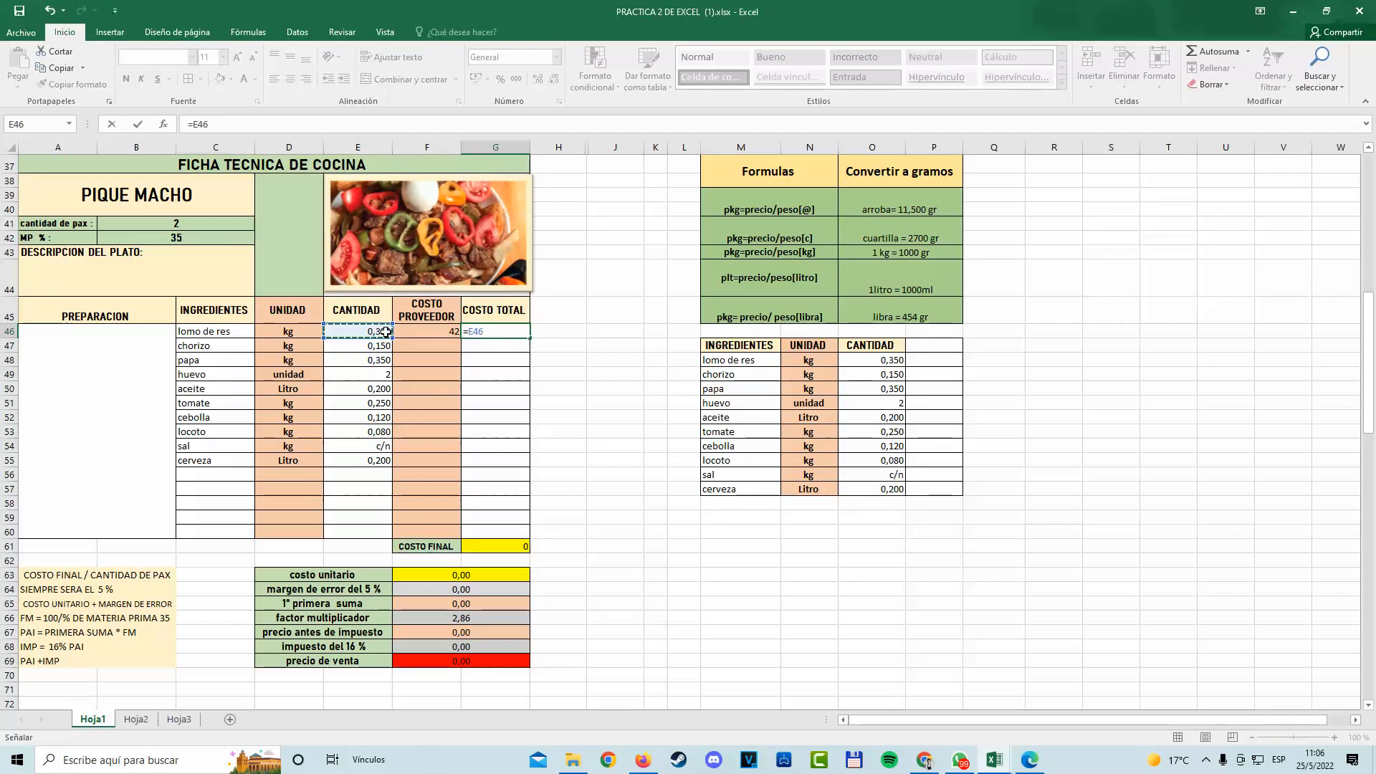
text(*)
click(426, 335)
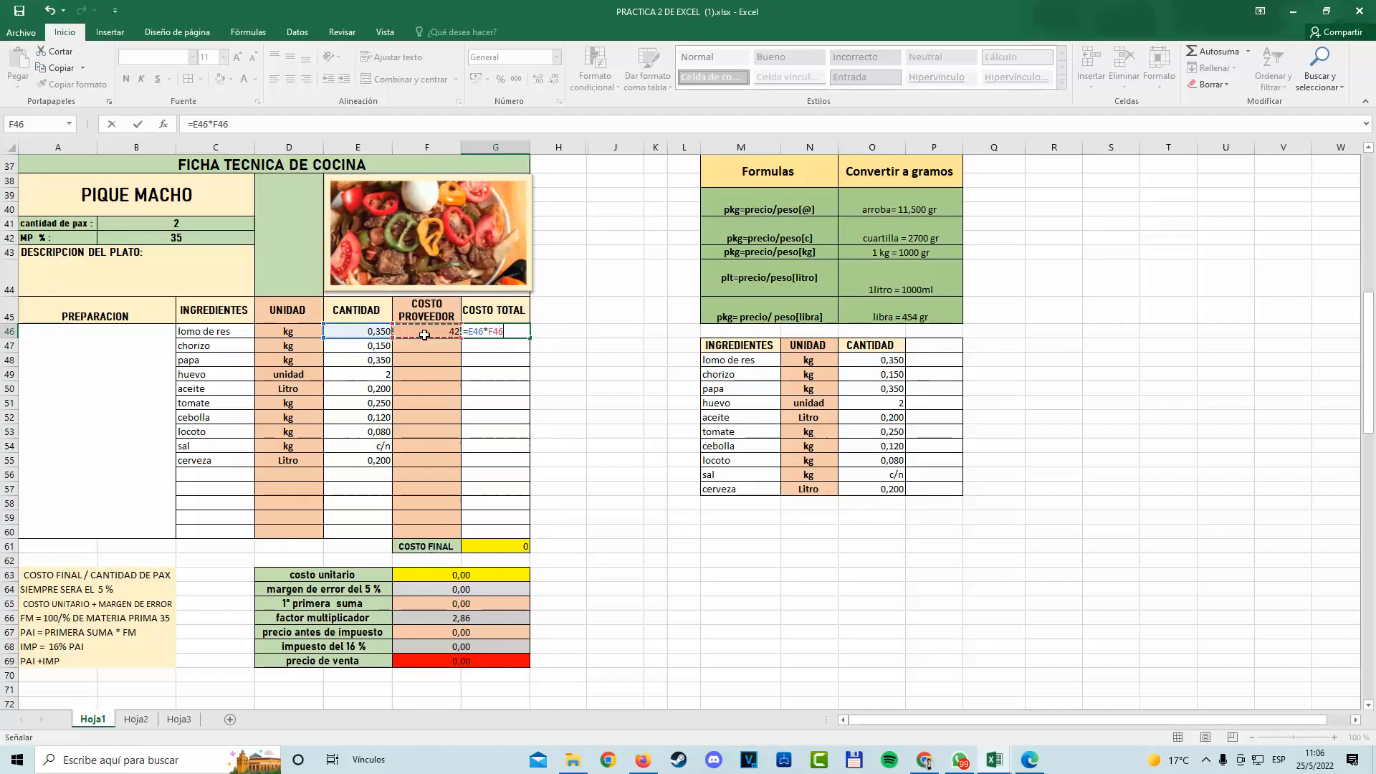
key(Return)
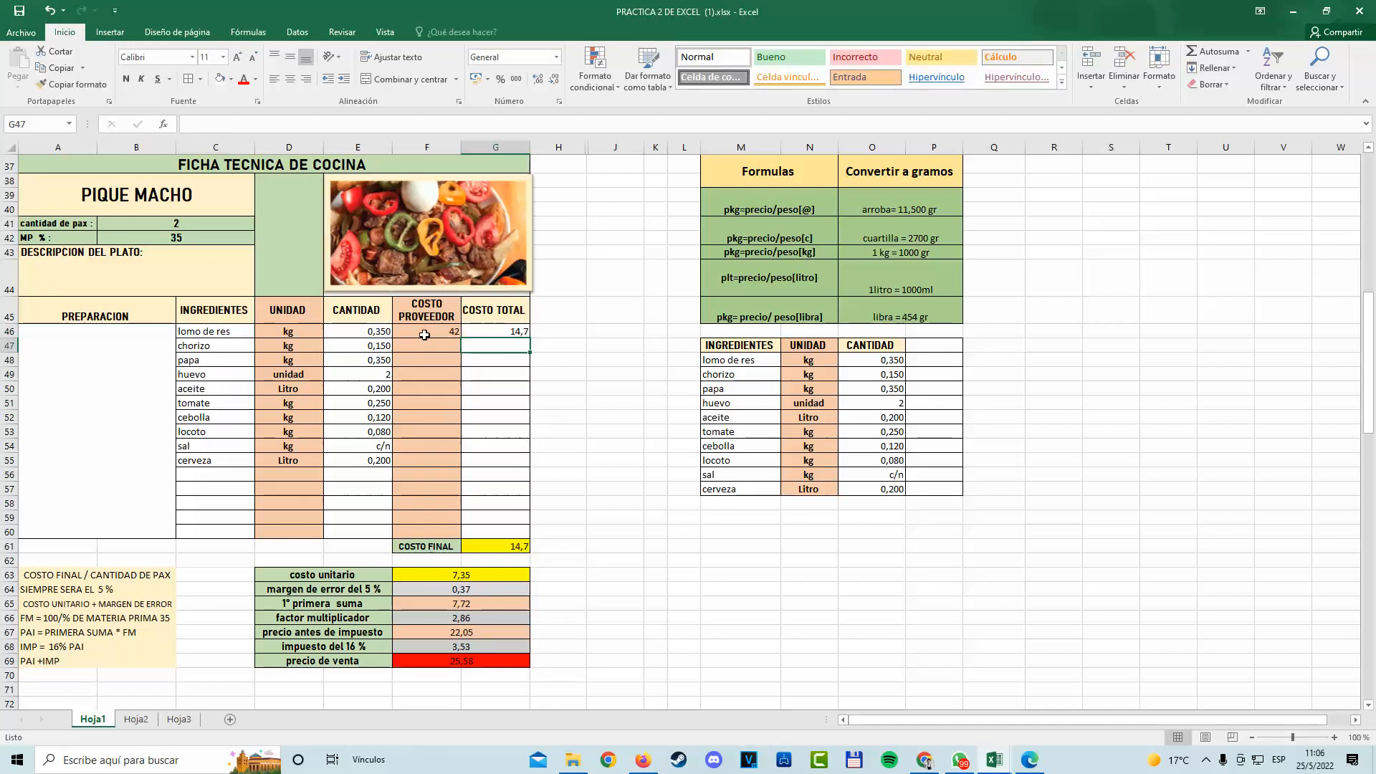
Highlight the CANTIDAD and COSTO TOTAL cells of lomo de res, E46 and G46, with yellow fill.
click(354, 330)
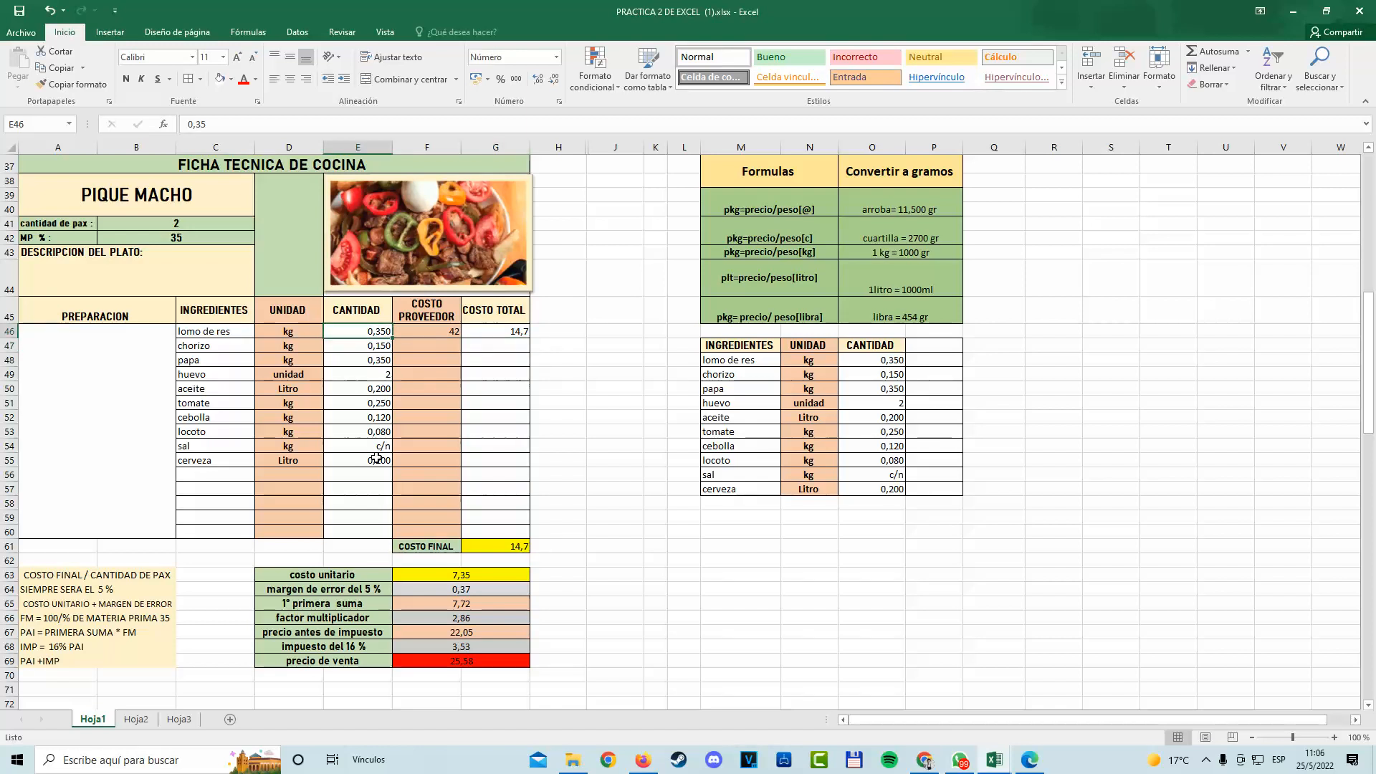
click(231, 80)
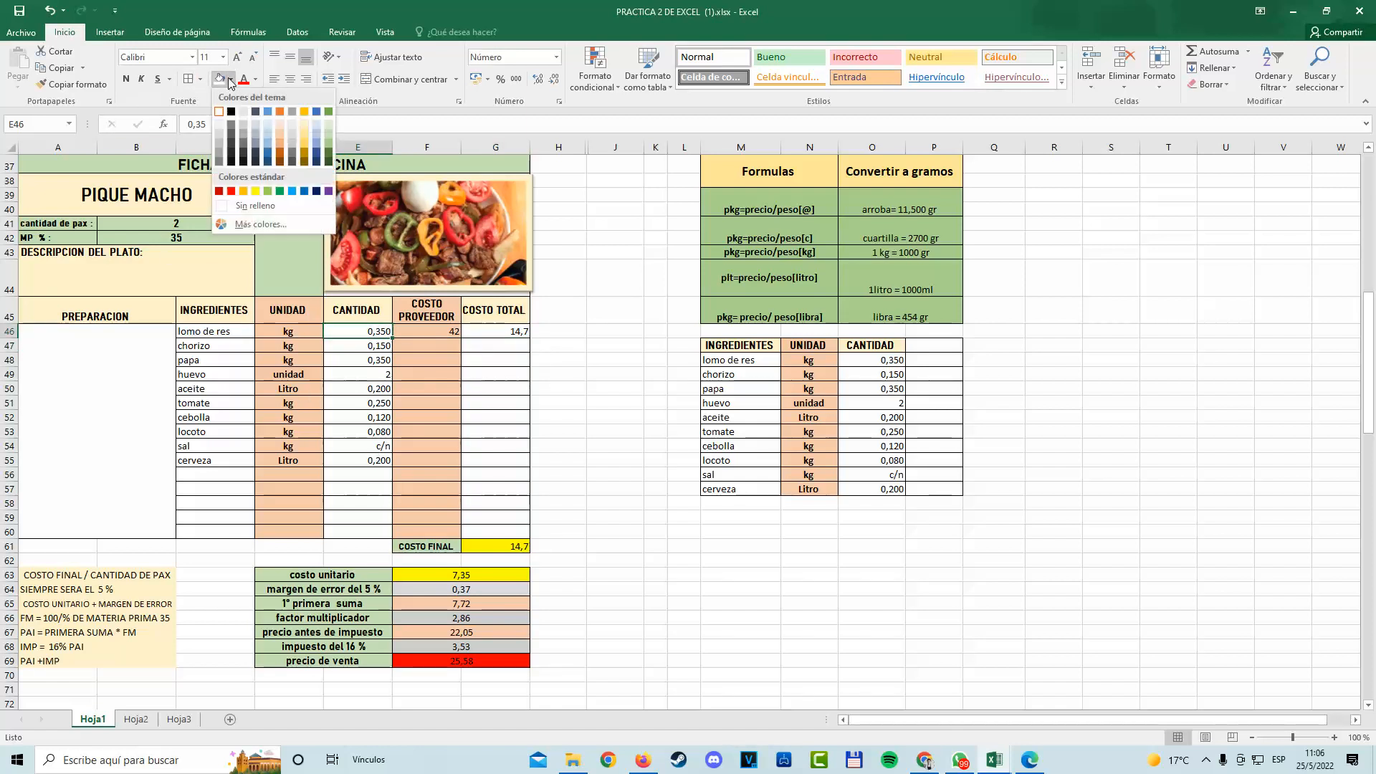
click(255, 191)
click(484, 332)
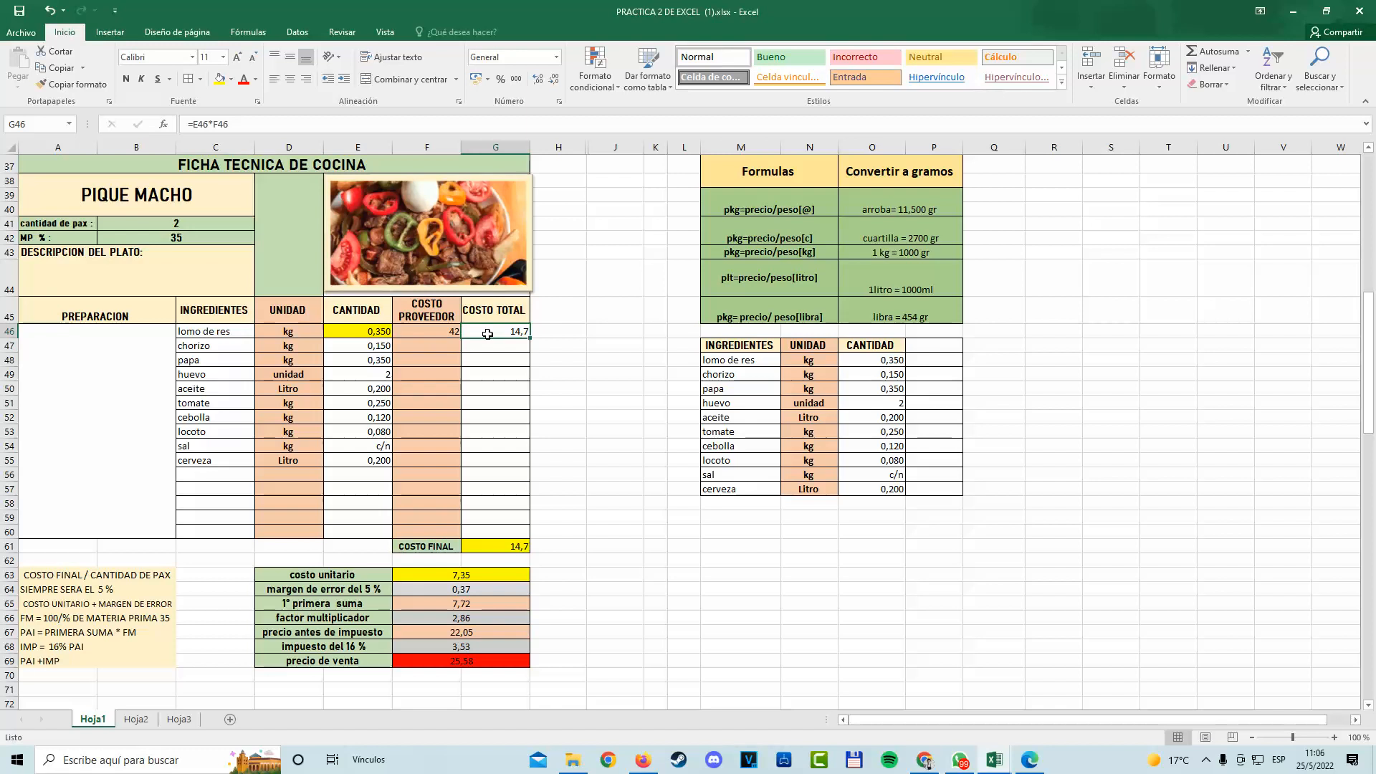
click(231, 80)
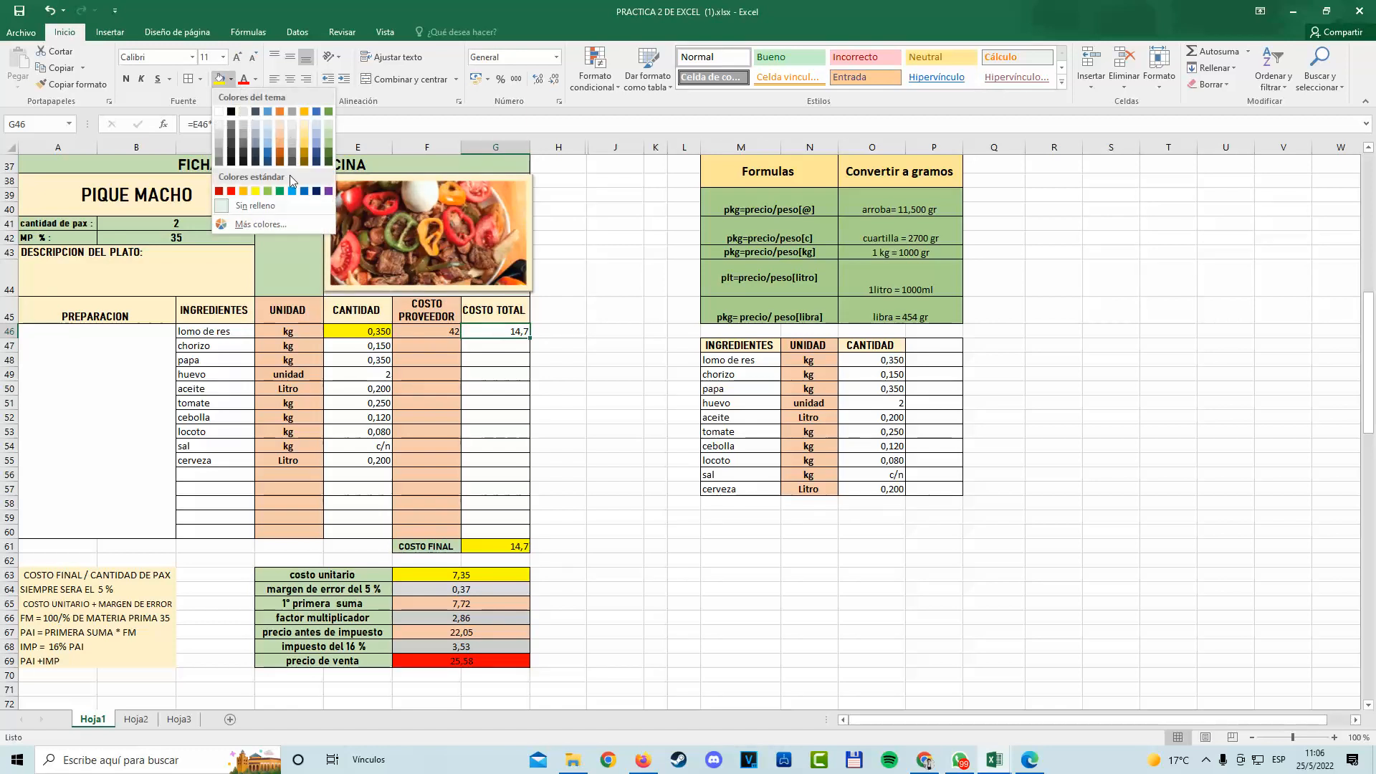
click(262, 194)
click(510, 369)
Display the COSTO TOTAL of lomo de res in G46 with two decimal places.
click(503, 332)
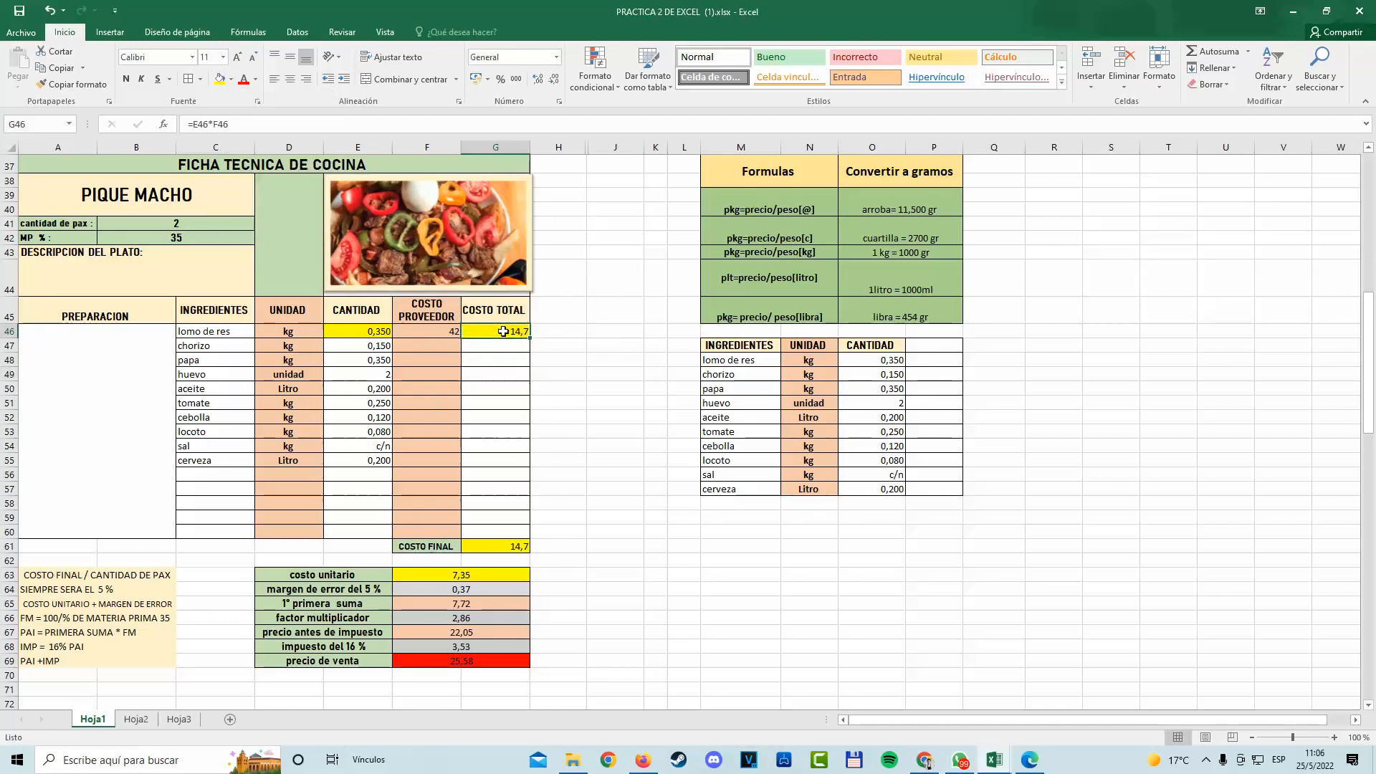
click(536, 80)
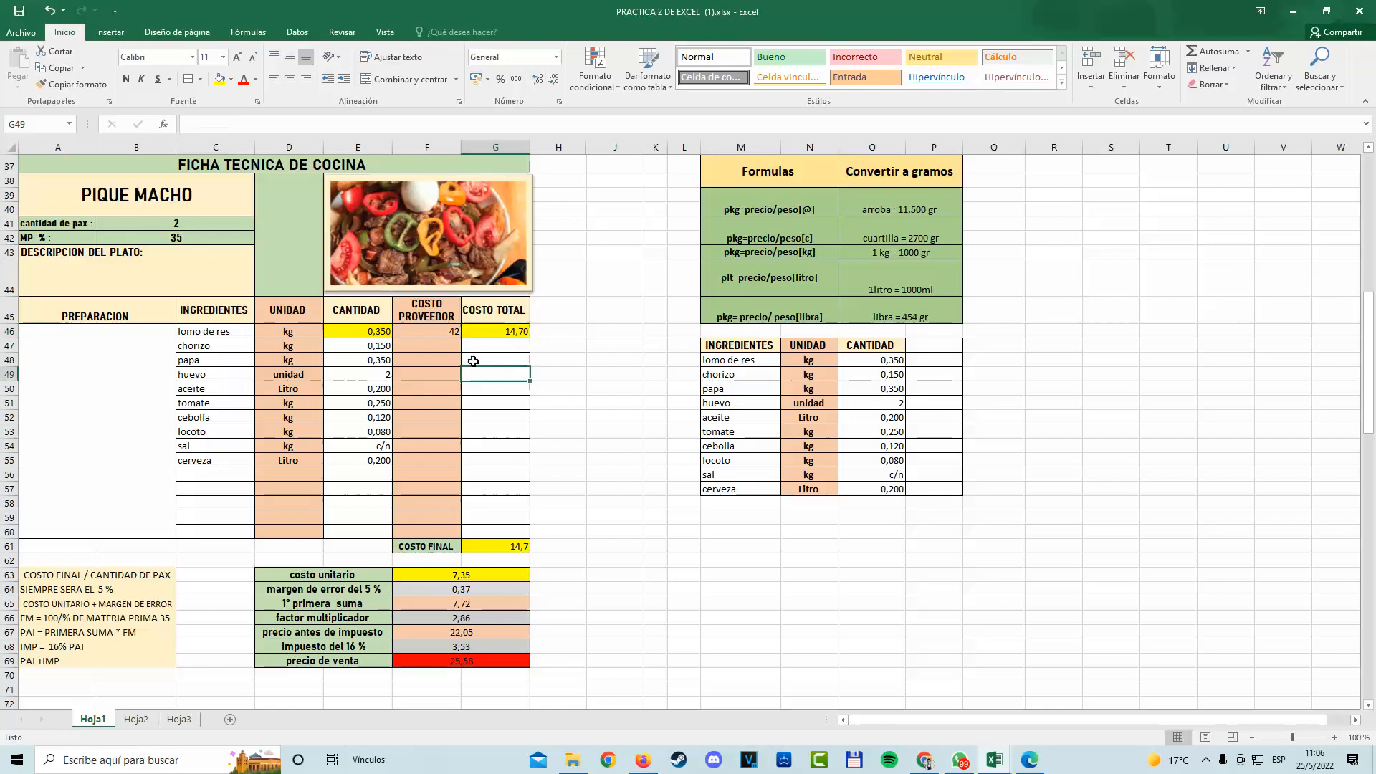
click(364, 329)
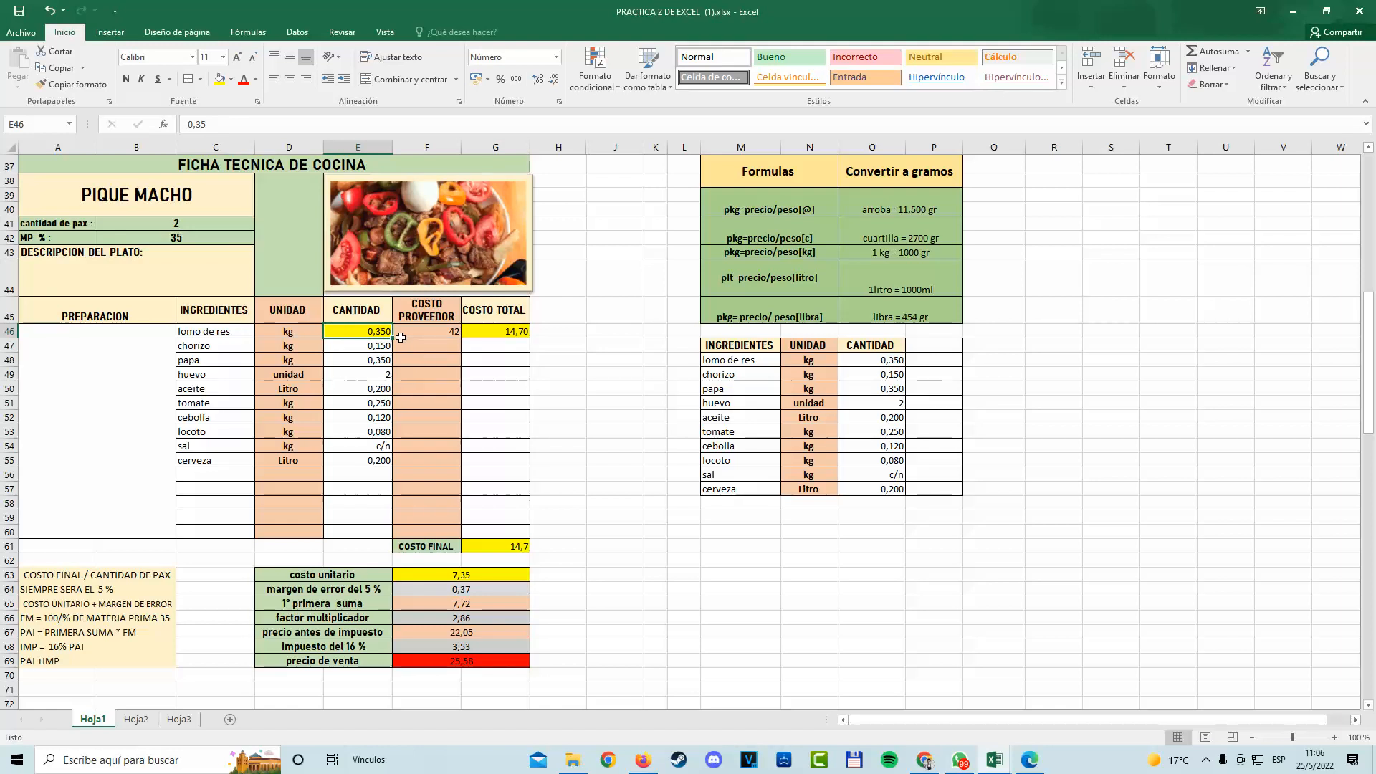
click(493, 329)
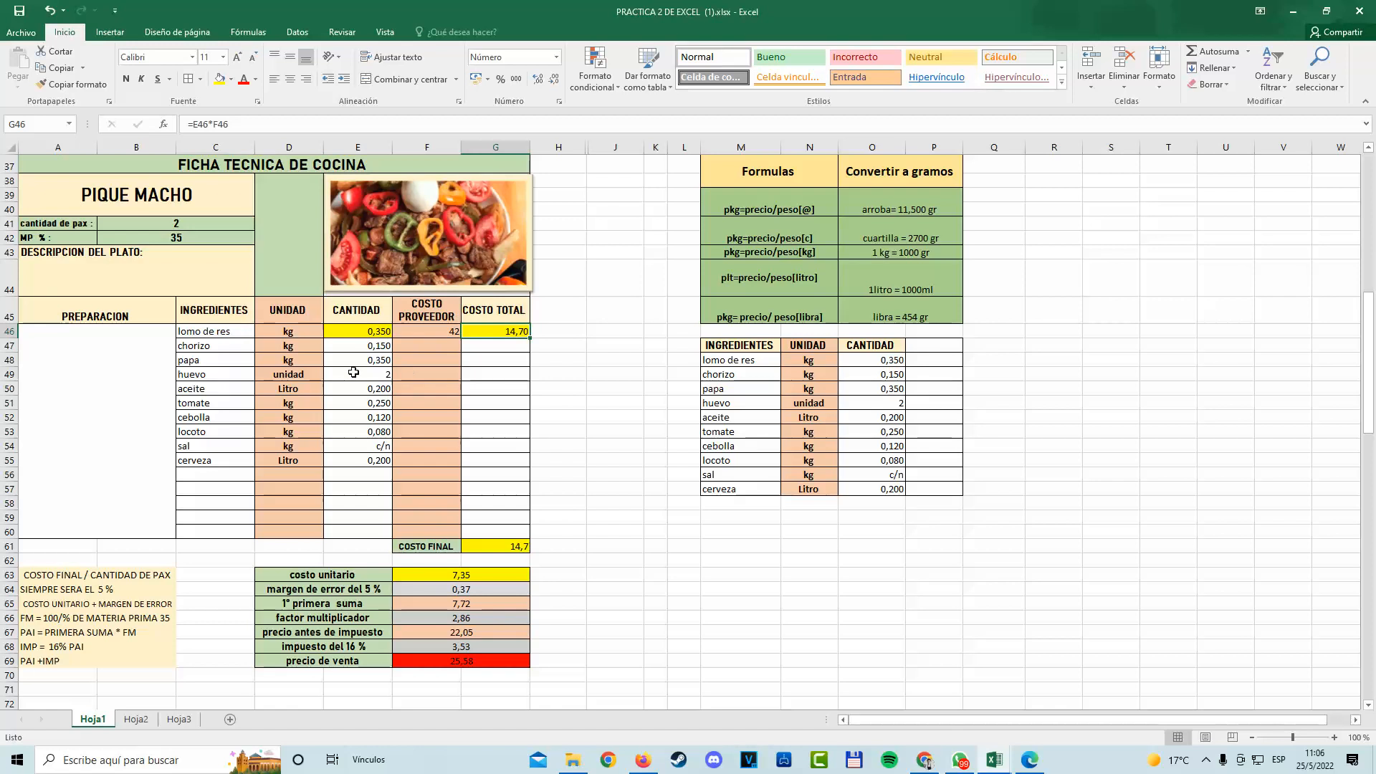
Enter a COSTO PROVEEDOR of 30 for chorizo in F47.
click(438, 352)
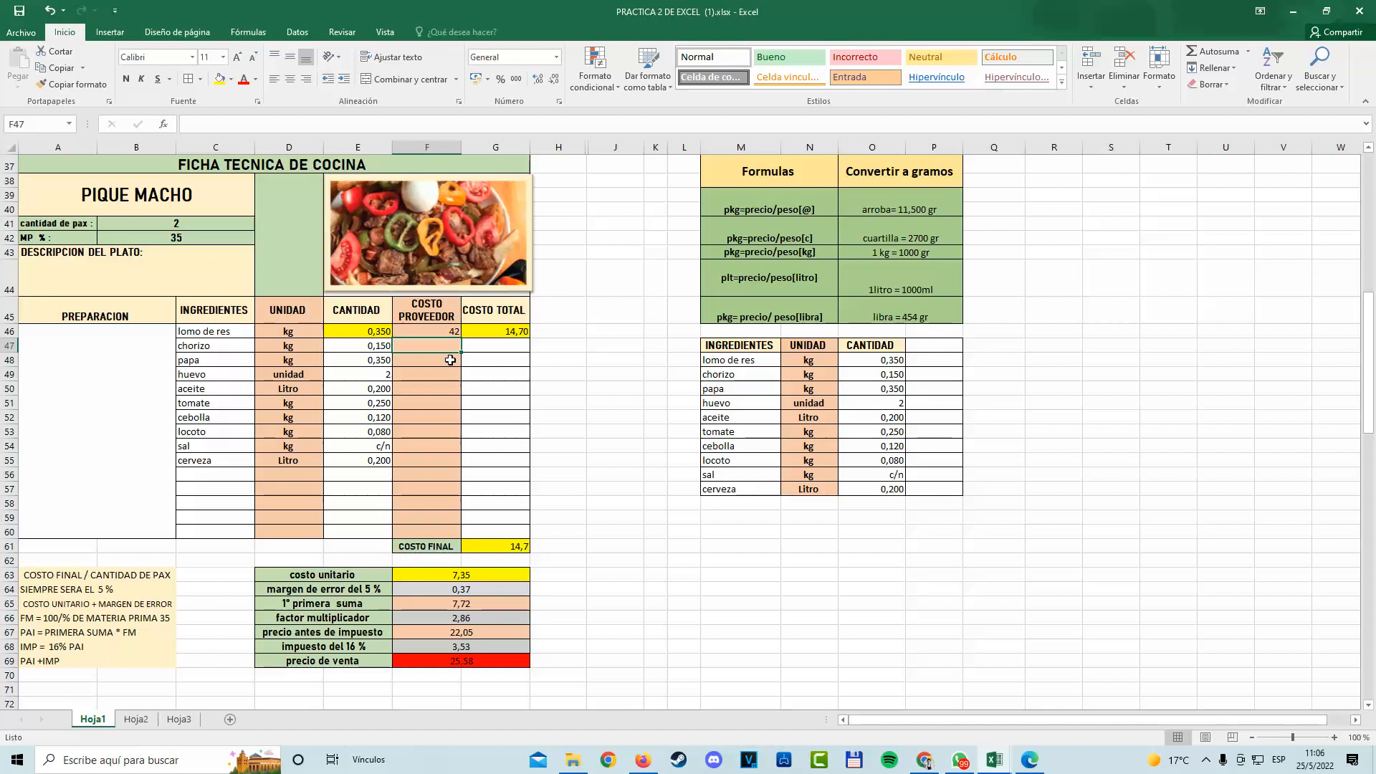
text(30)
click(534, 399)
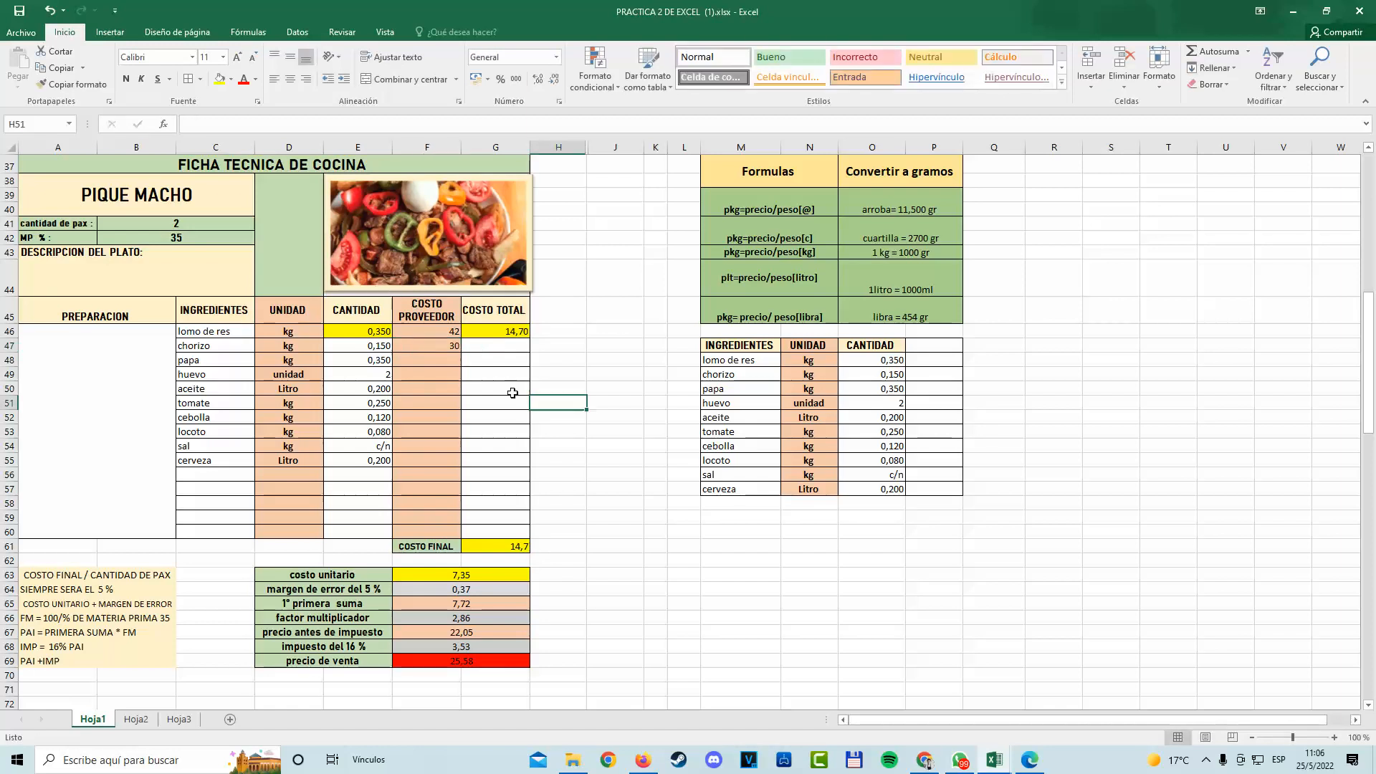
Compare the UNIDAD and COSTO PROVEEDOR cells of lomo de res and chorizo.
click(386, 345)
click(319, 345)
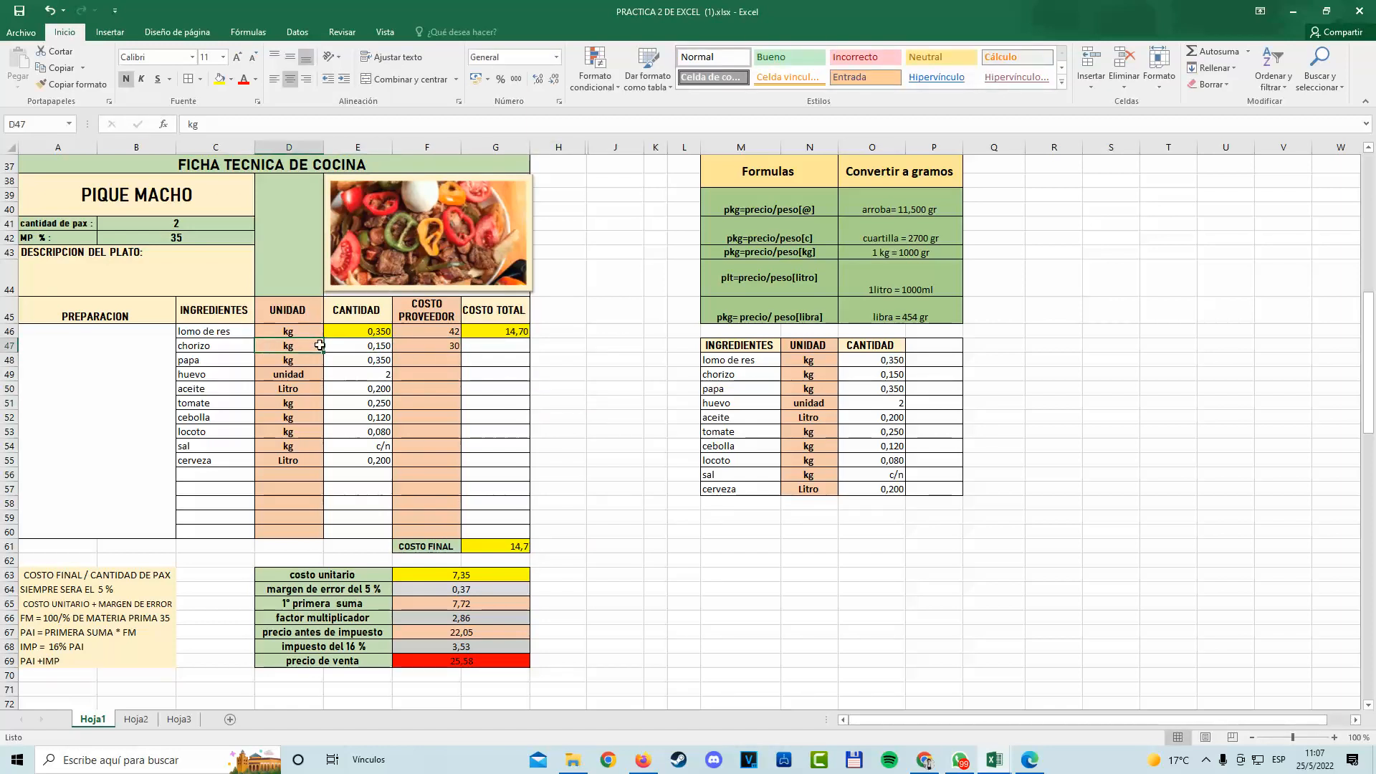
click(427, 345)
click(290, 346)
click(273, 333)
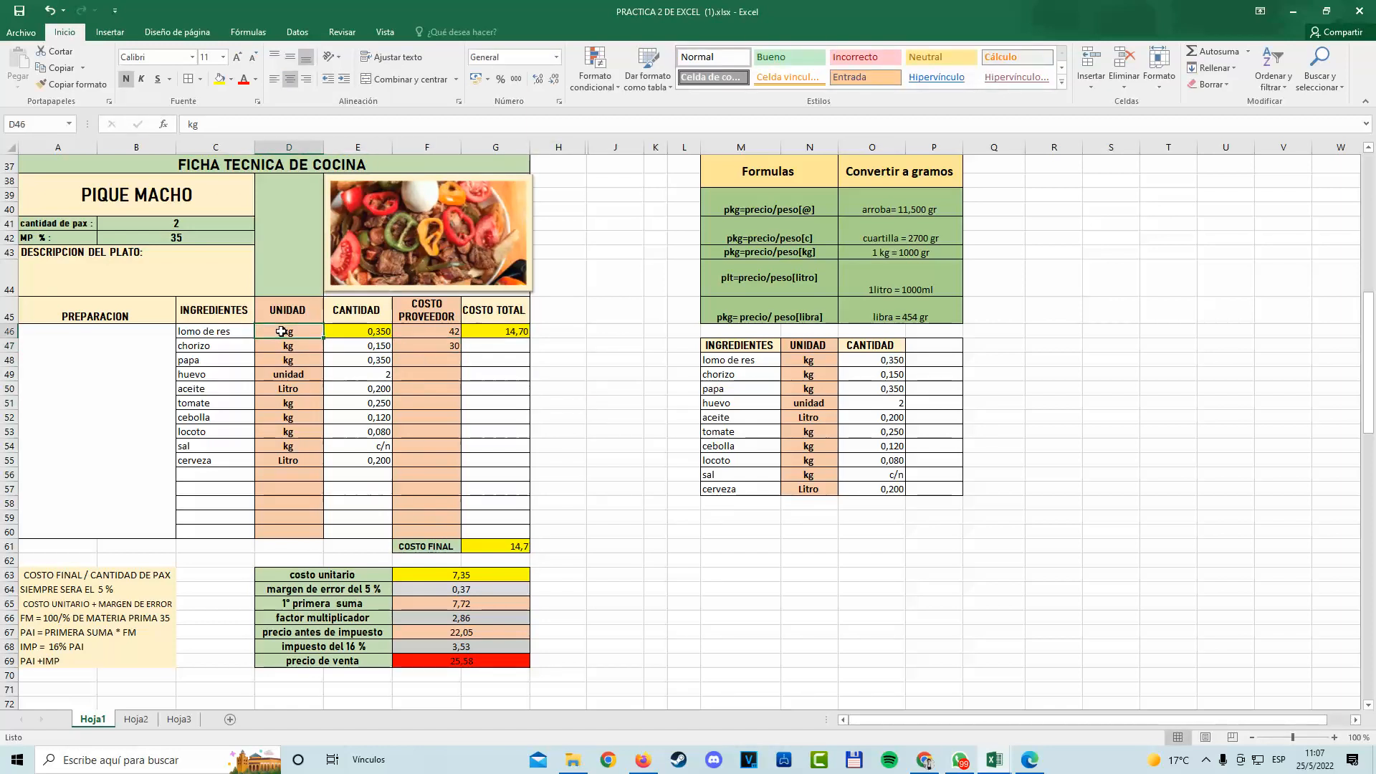
click(446, 332)
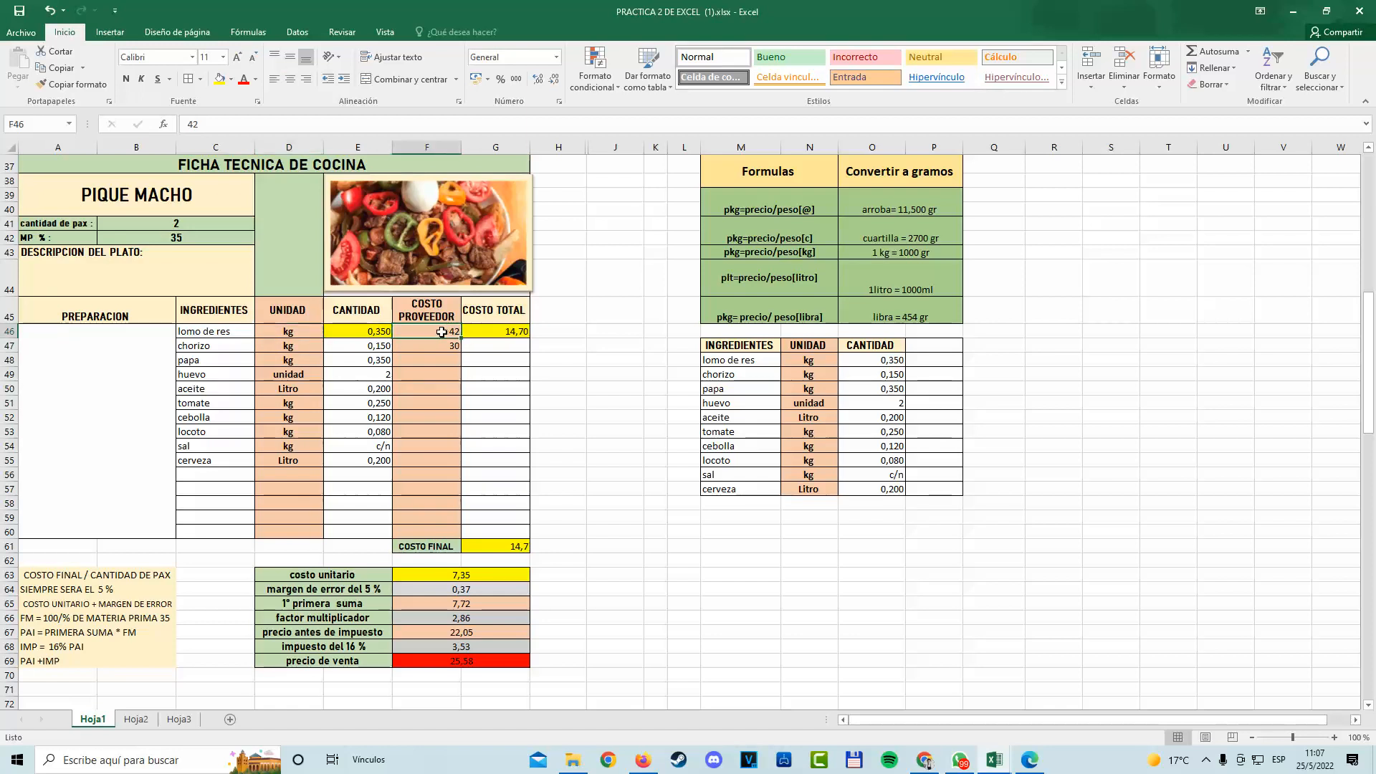
click(302, 345)
click(425, 346)
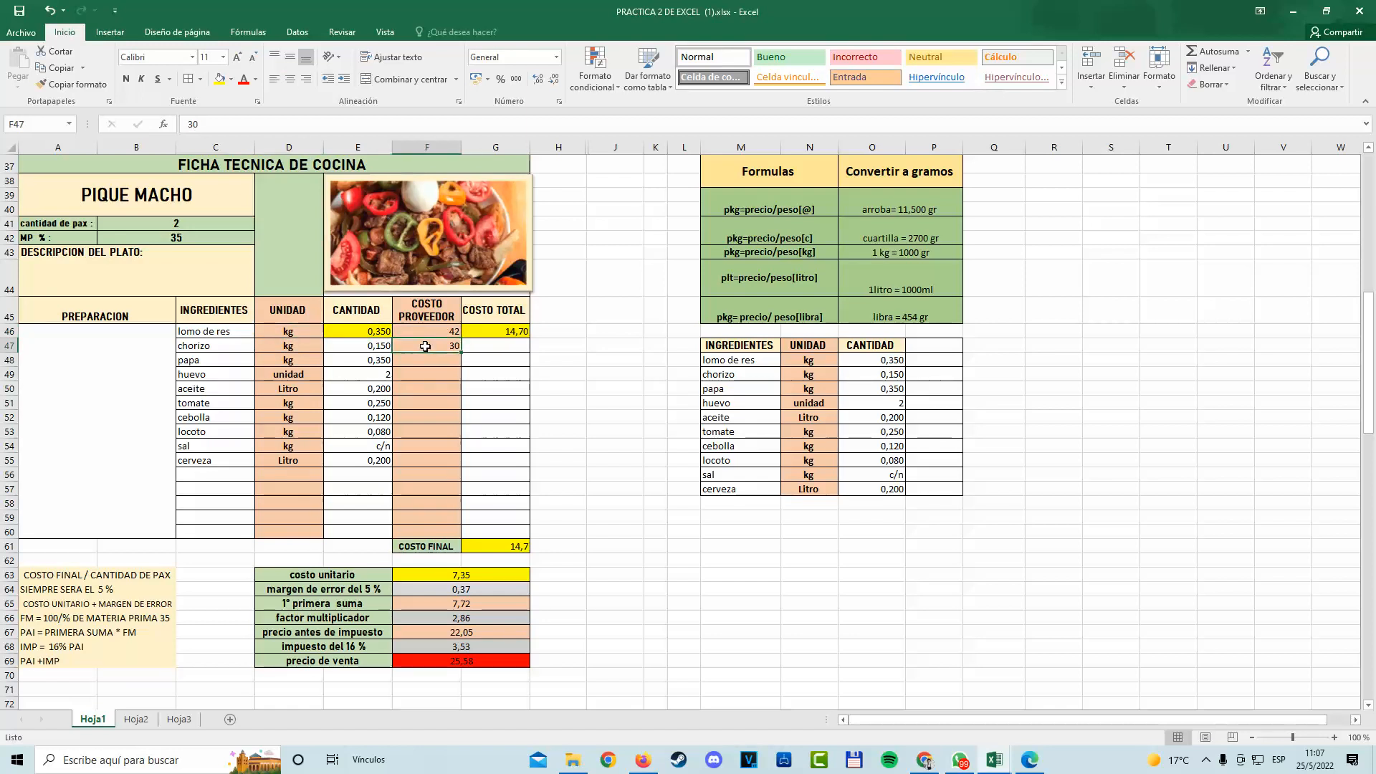
Calculate the COSTO TOTAL of chorizo in G47 with the formula =E47*F47.
double_click(478, 350)
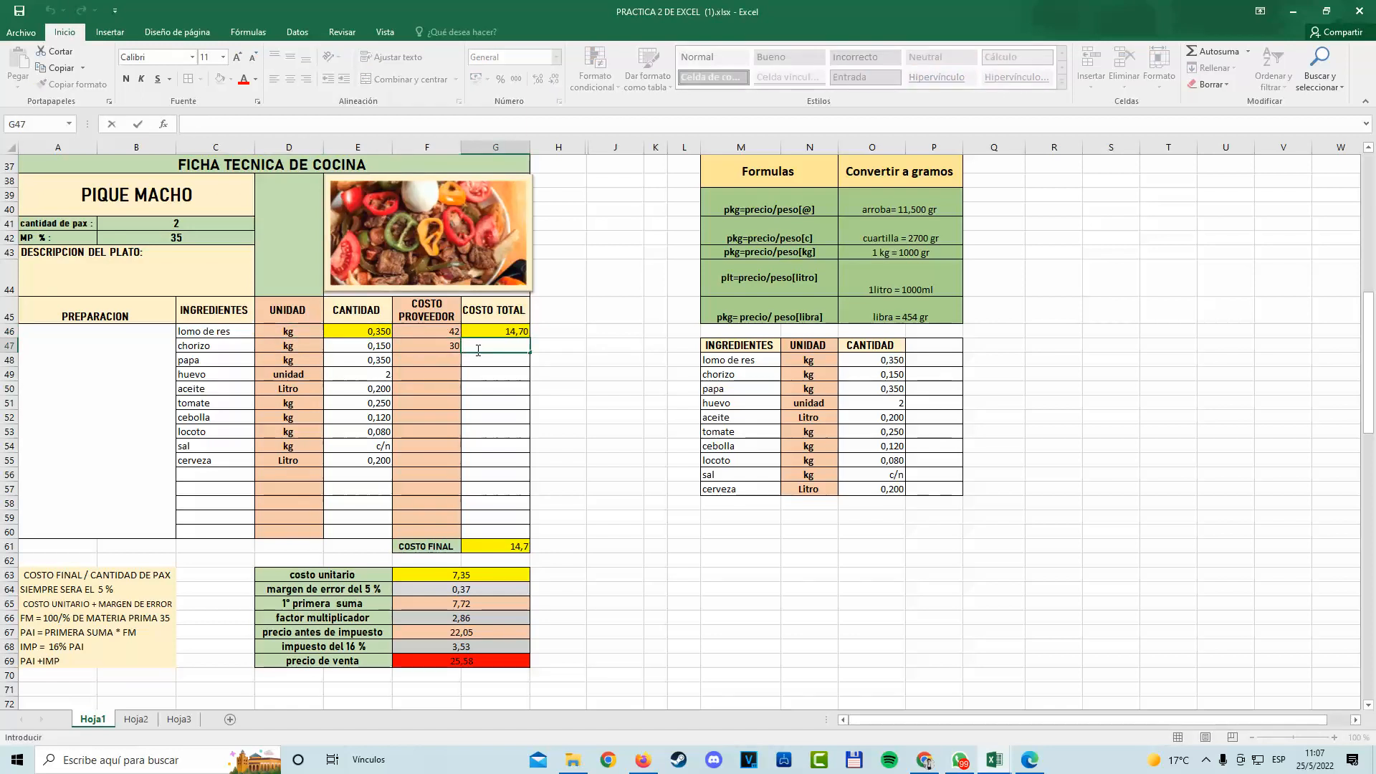
text(=)
click(379, 344)
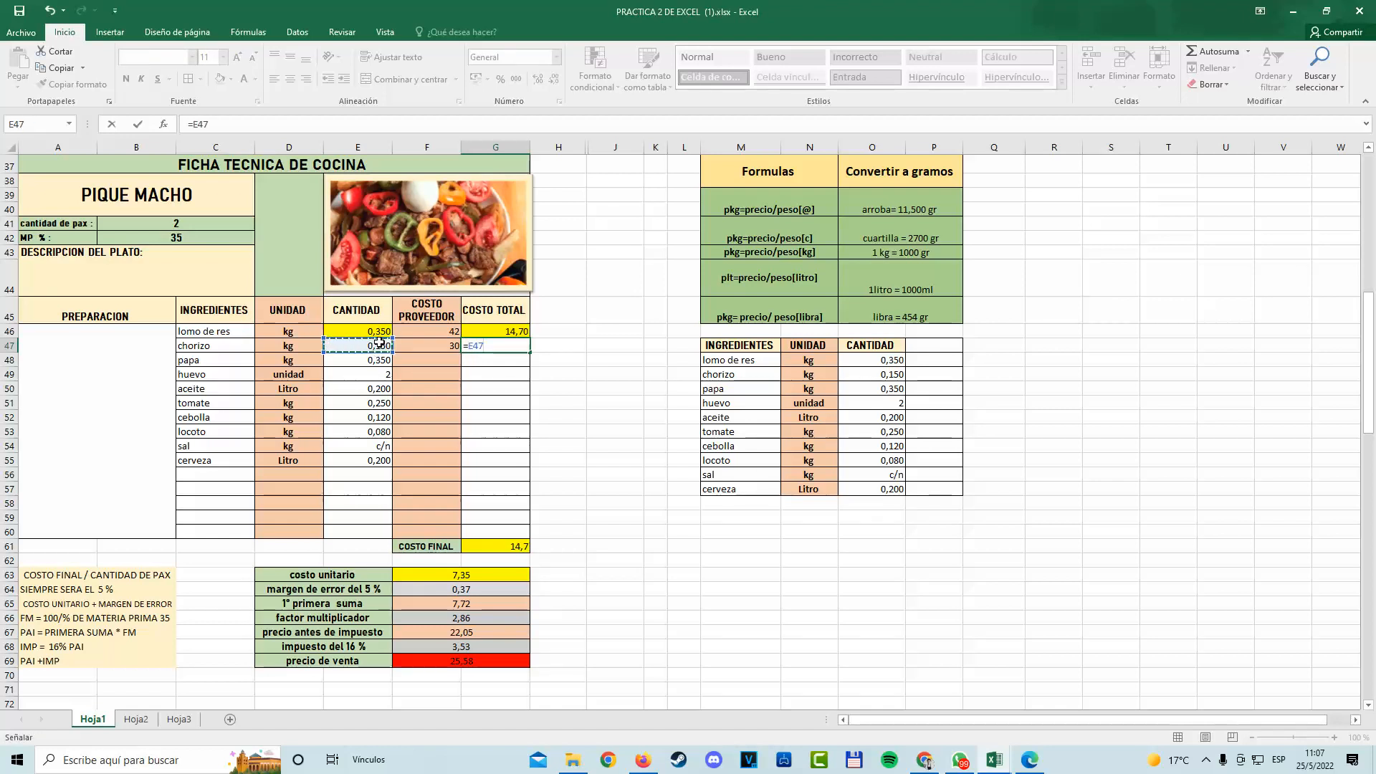
text(*)
click(448, 346)
key(Return)
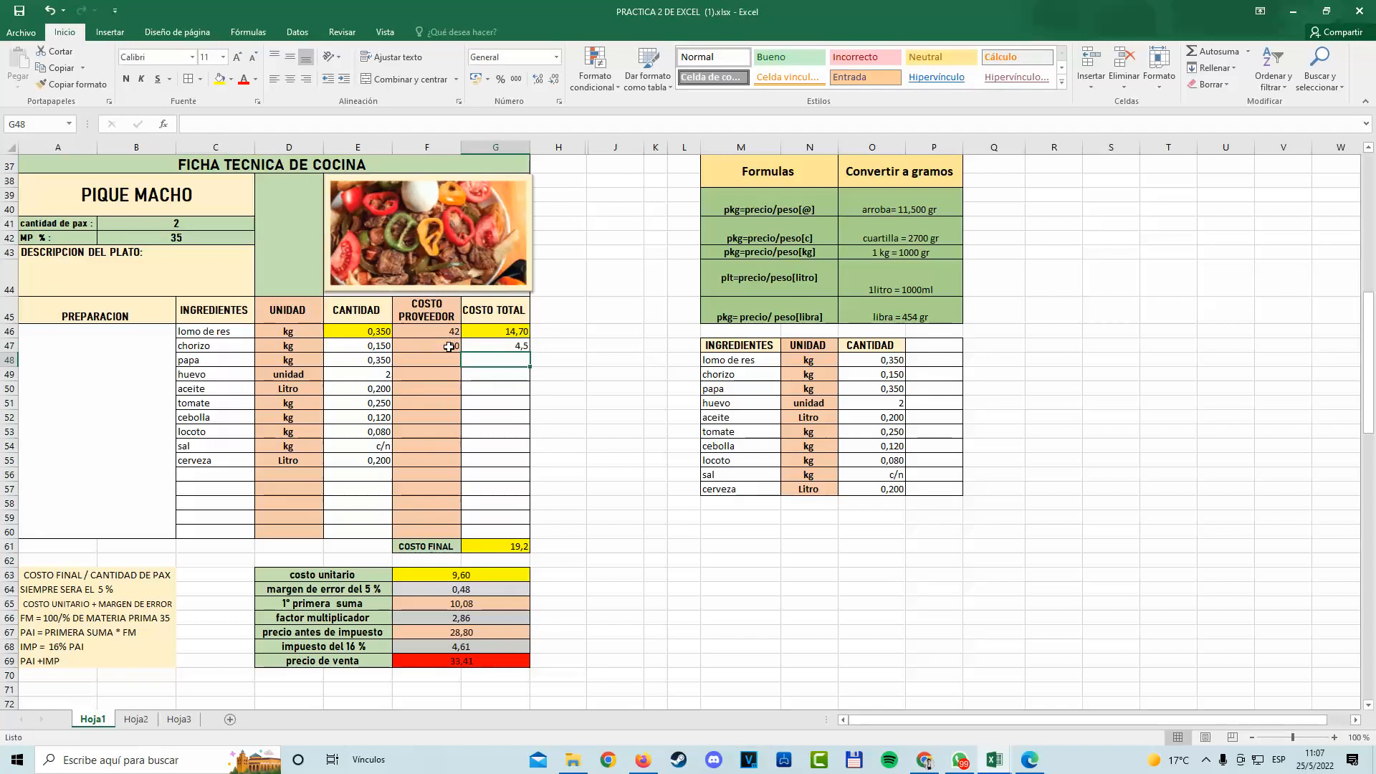
click(497, 346)
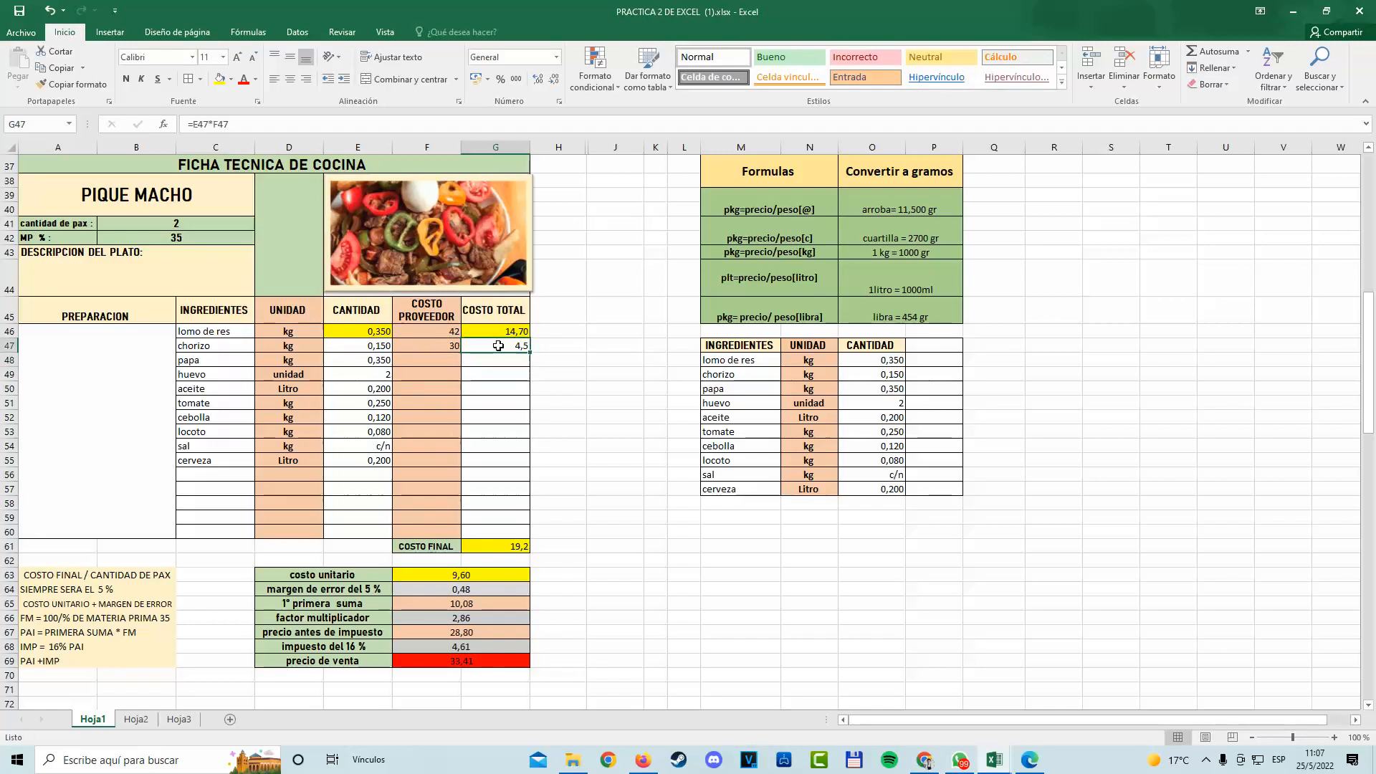
Display the COSTO TOTAL of chorizo in G47 with two decimal places.
click(538, 77)
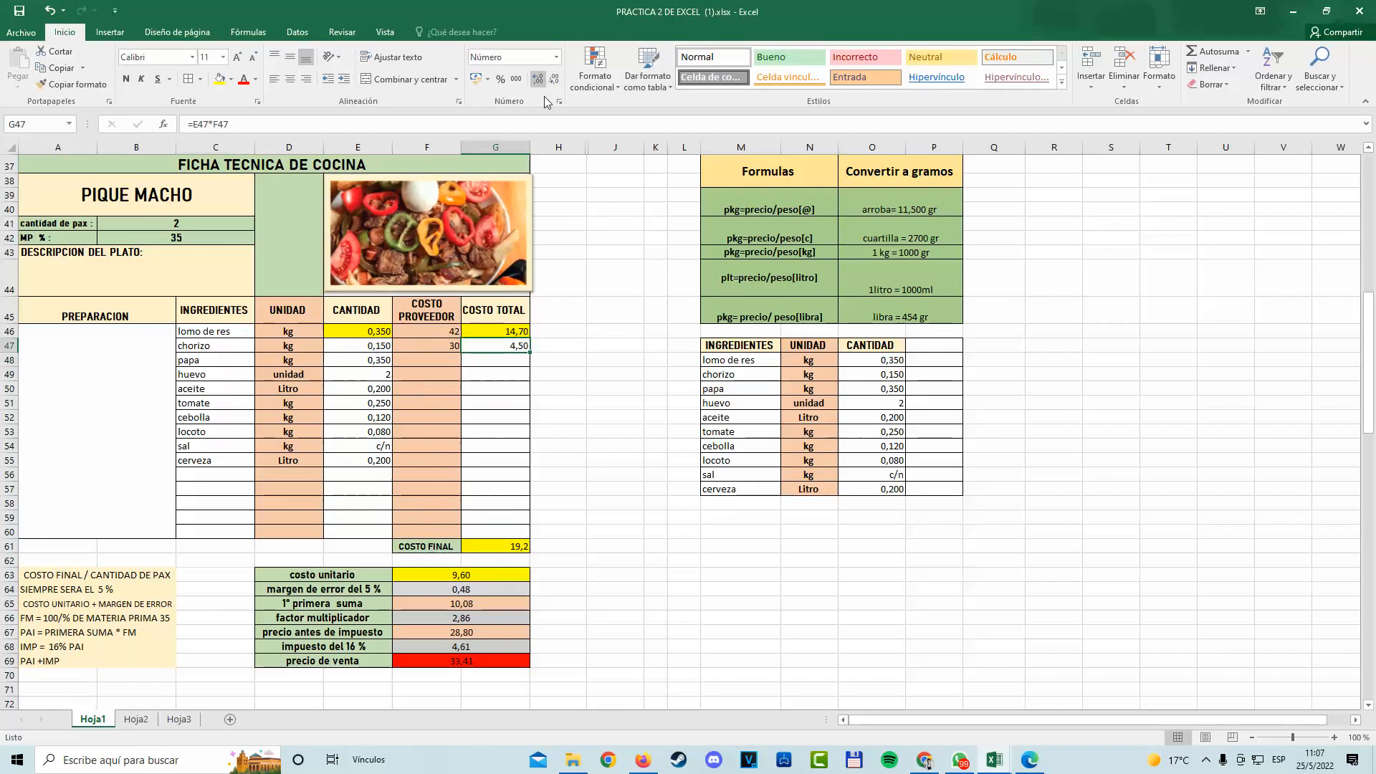
click(373, 346)
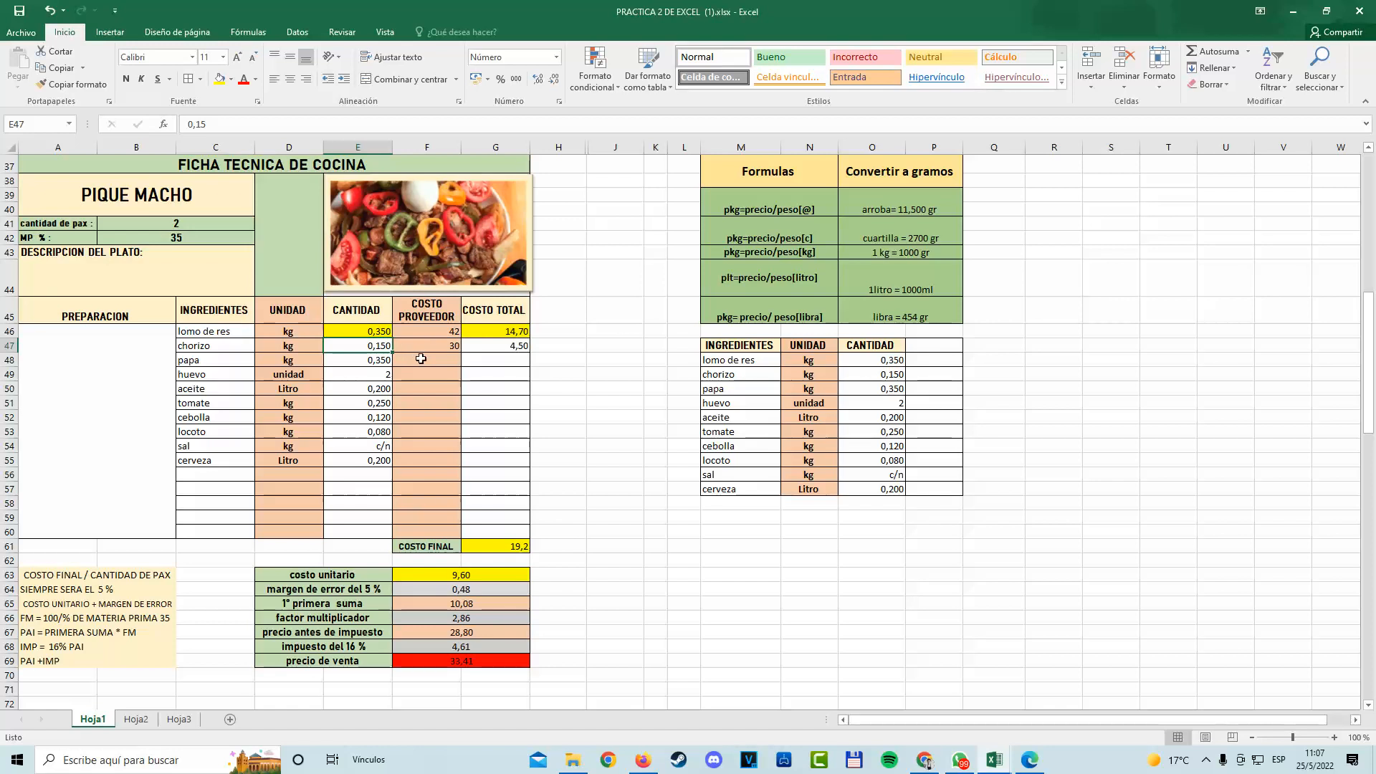
click(502, 349)
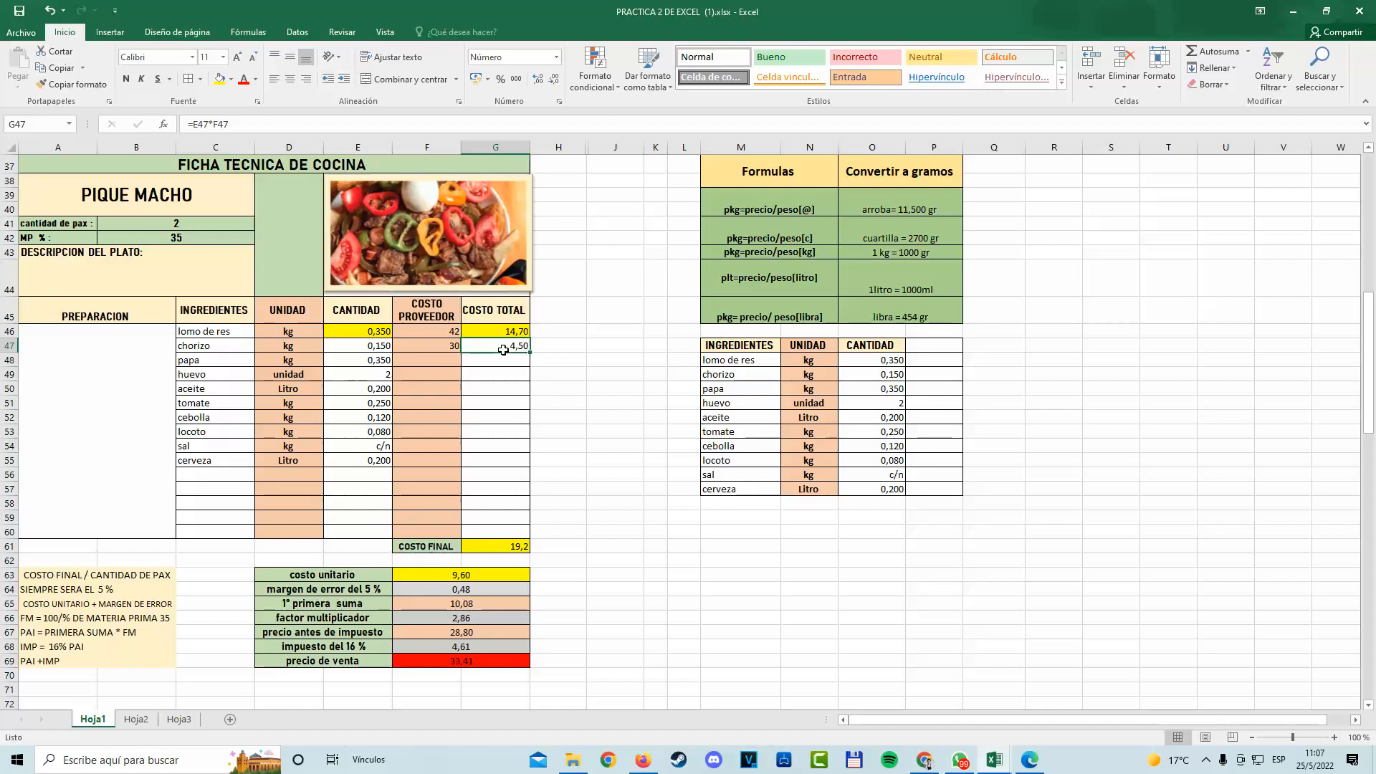
click(243, 360)
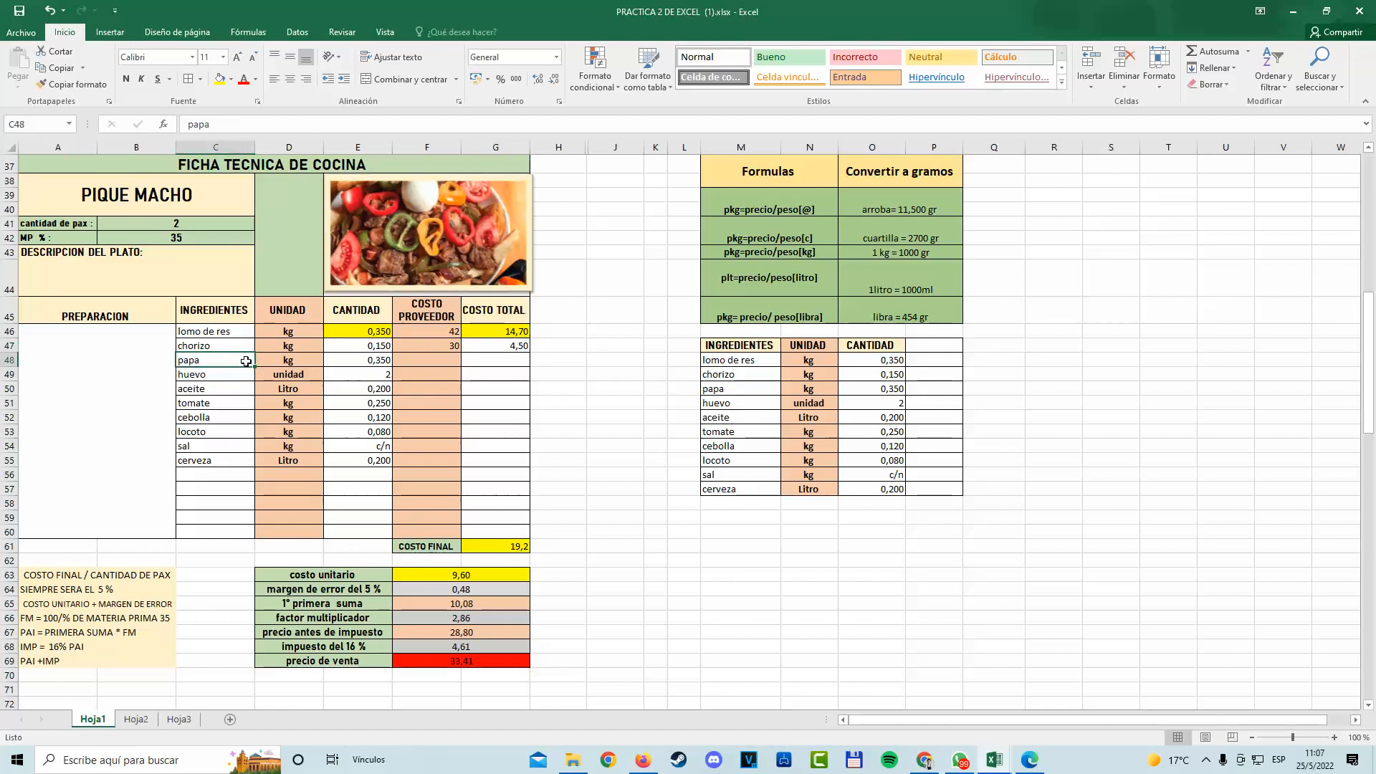
Fill the CANTIDAD and COSTO TOTAL cells of chorizo, E47 and G47, with yellow.
click(374, 348)
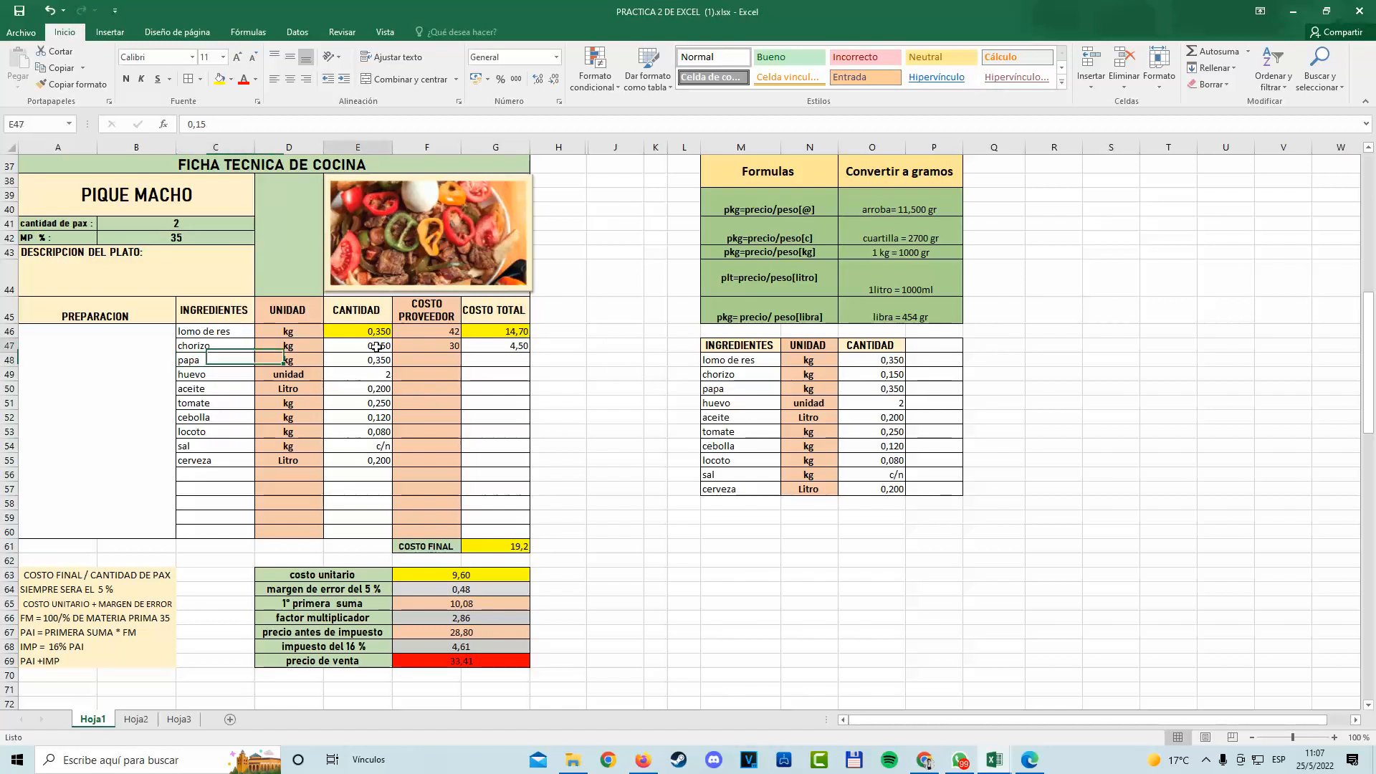
click(219, 79)
click(497, 349)
click(220, 82)
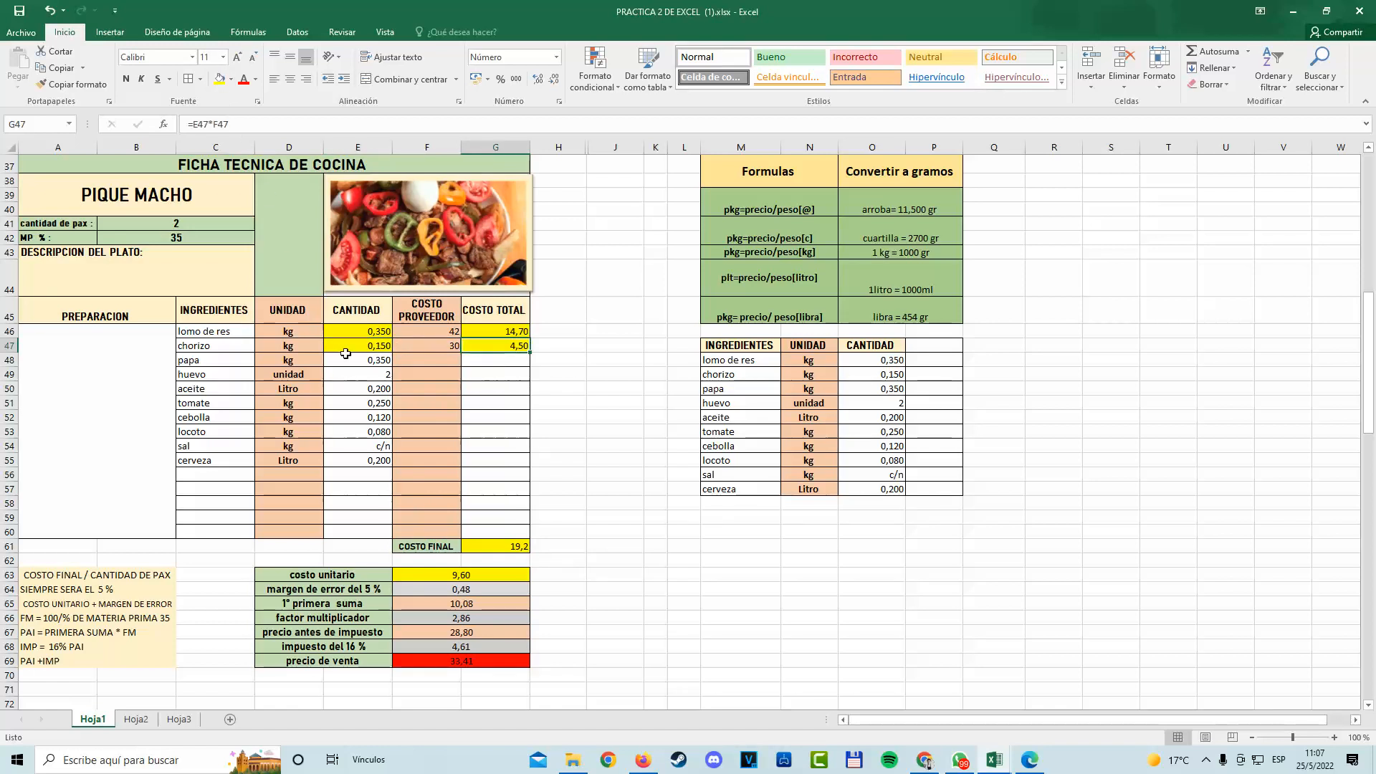
Enter the supplier cost 42 BS - KG for lomo de res in P48 of the helper table.
click(209, 362)
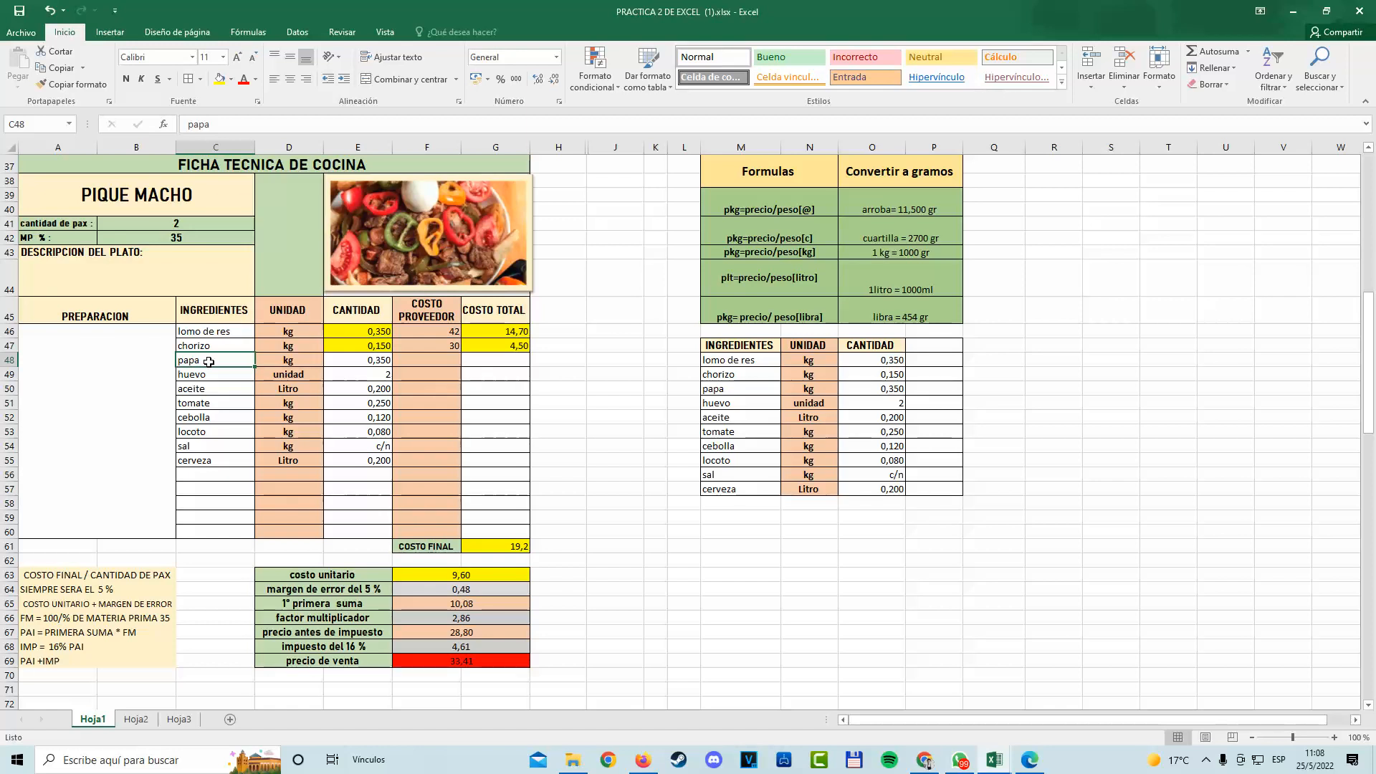
click(918, 366)
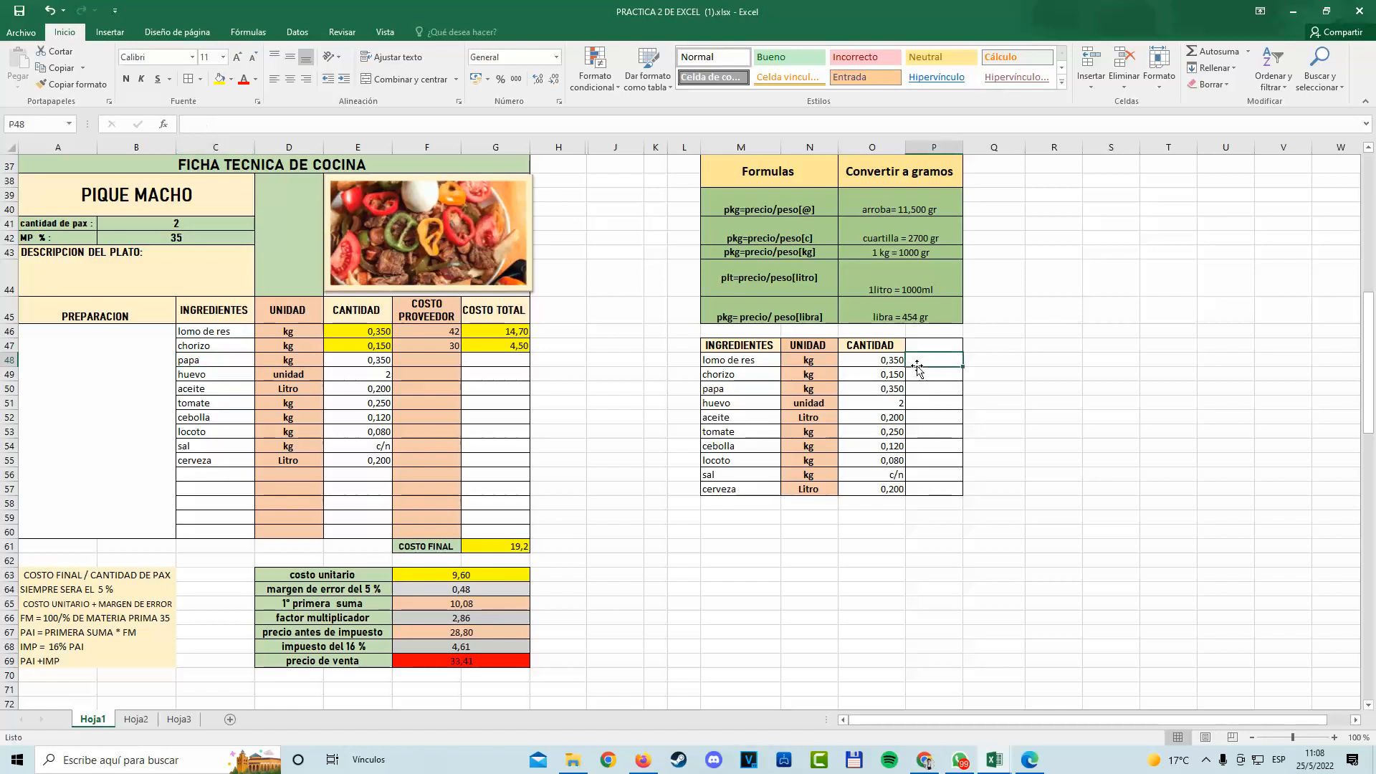
double_click(921, 363)
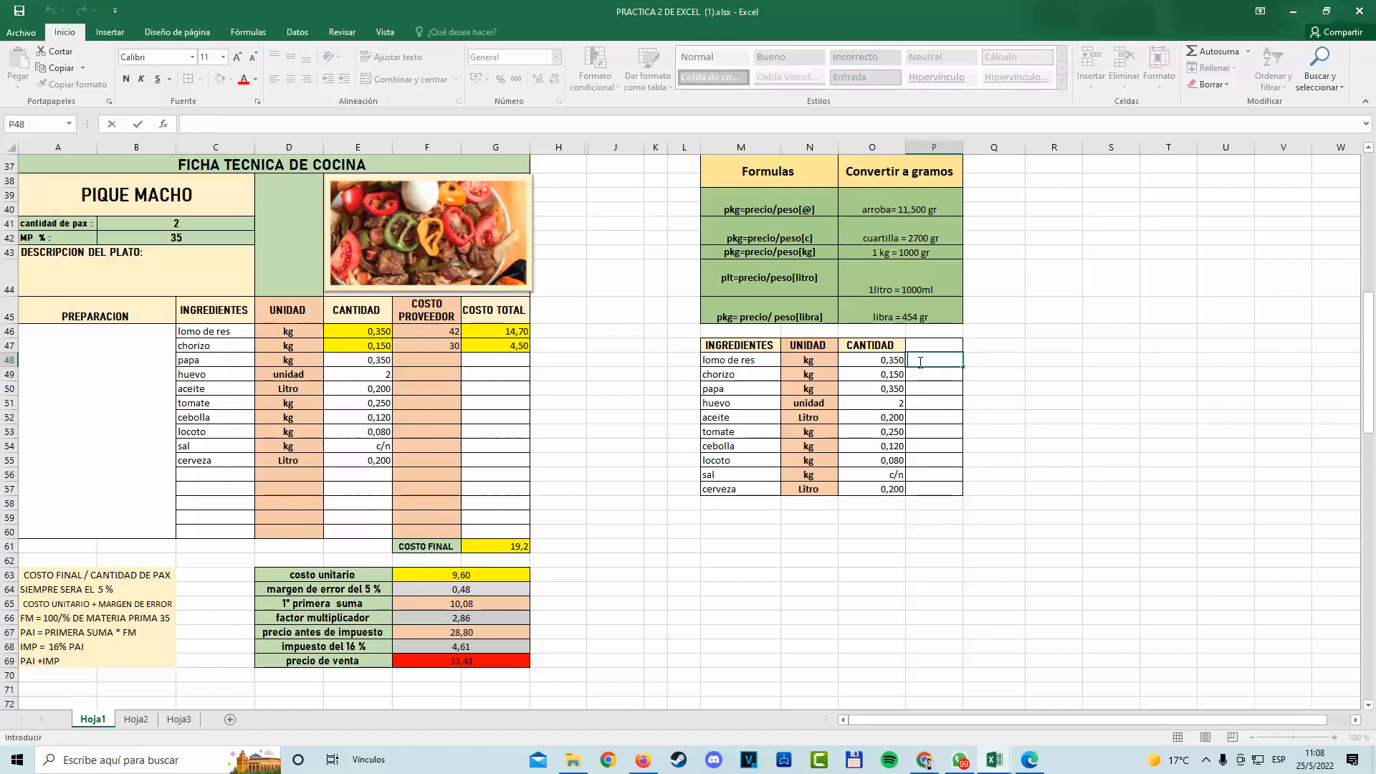
text(42 BS)
text(- KG)
click(996, 433)
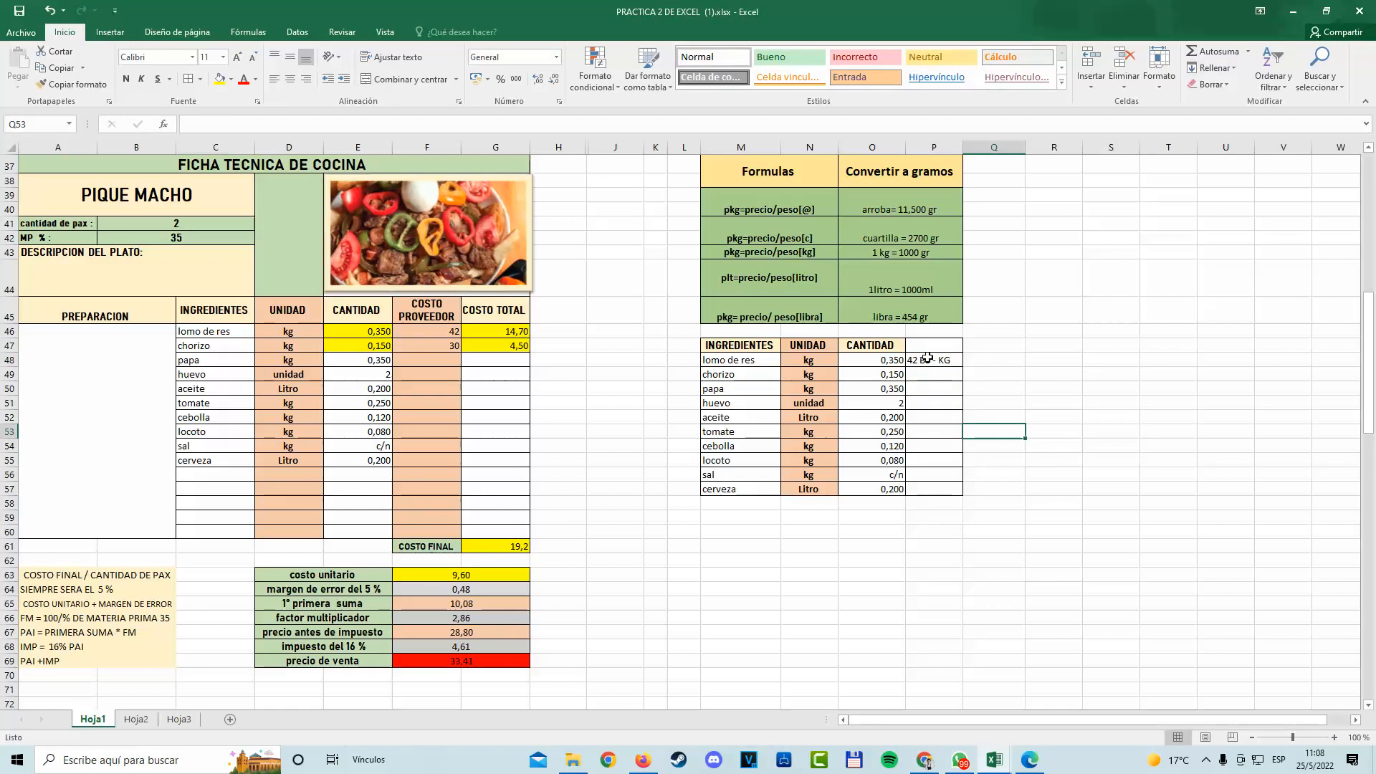
Fill P48:P57 with light orange and enter the column header COSTO PRO in P47.
drag(927, 358, 931, 495)
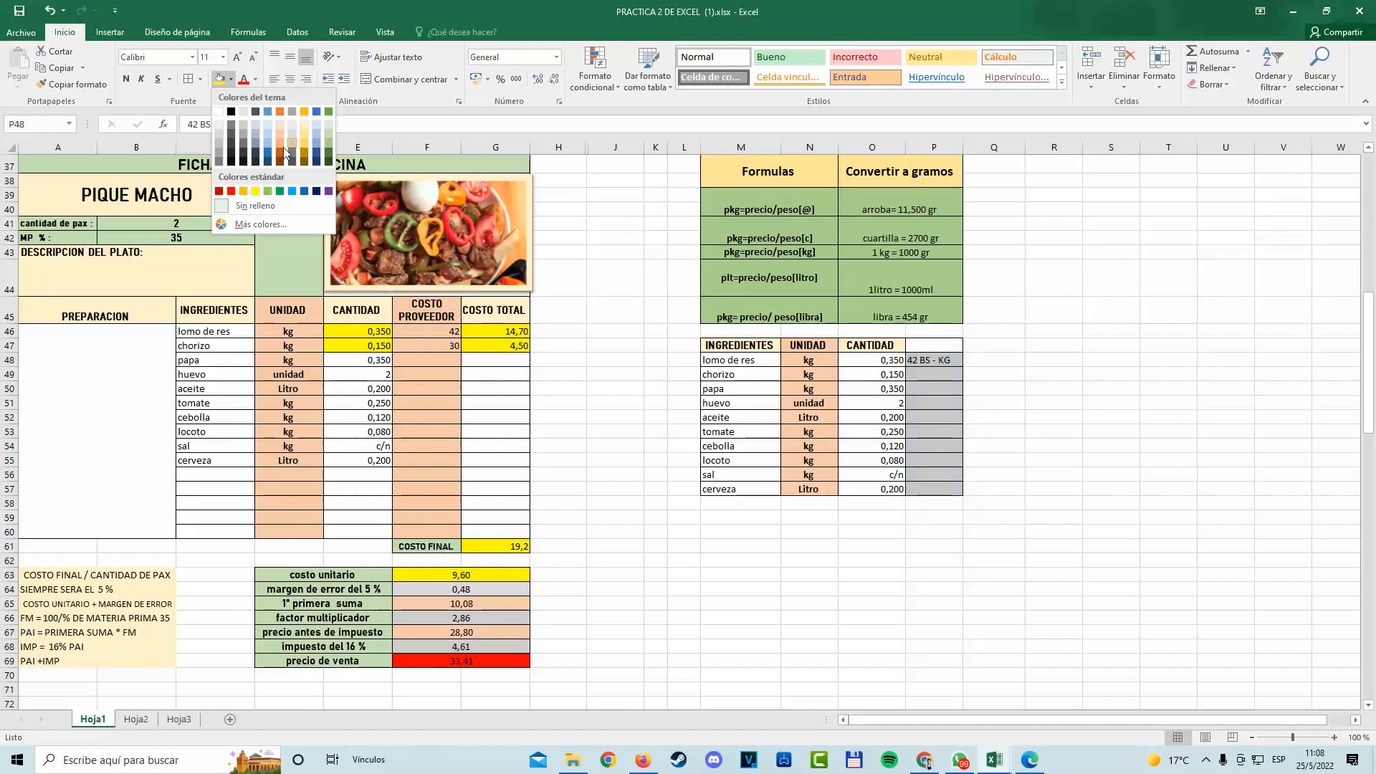
click(278, 135)
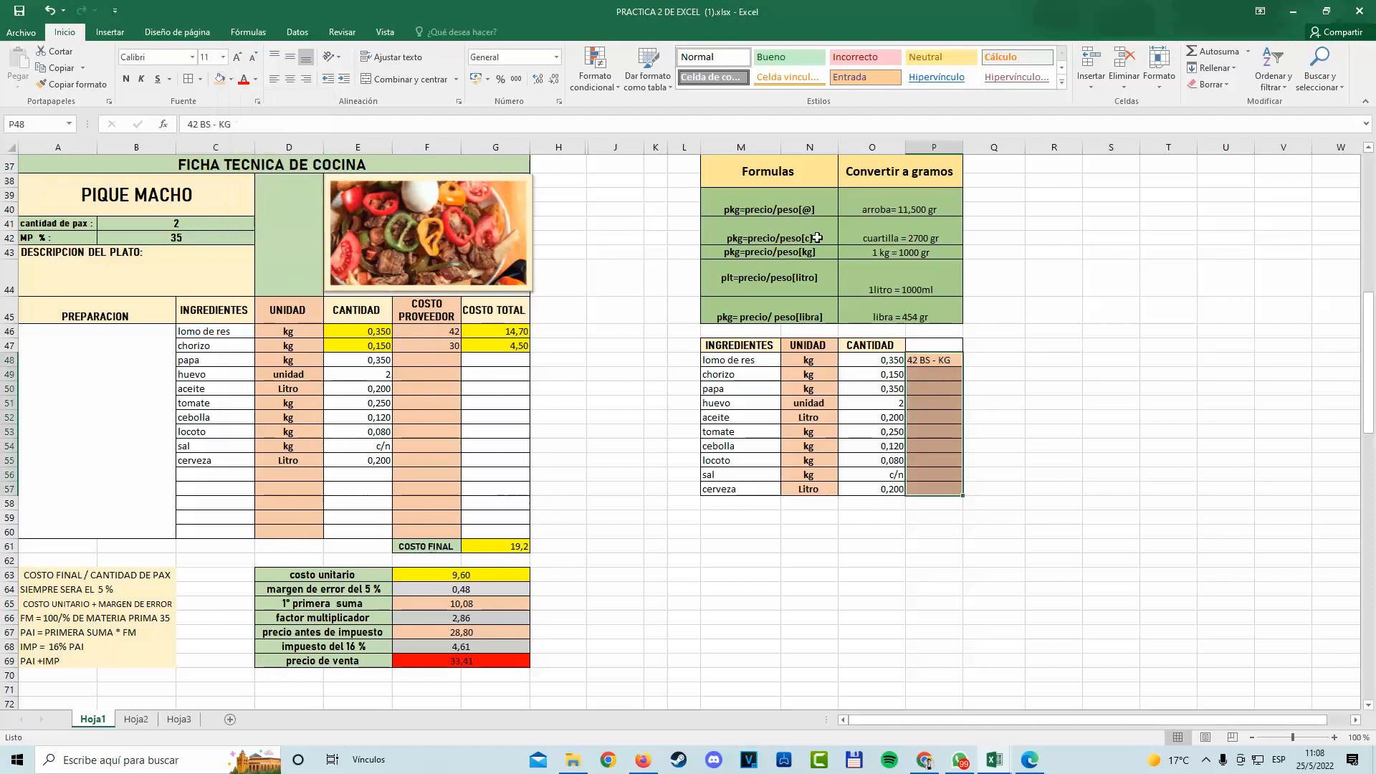
click(921, 348)
text(COS)
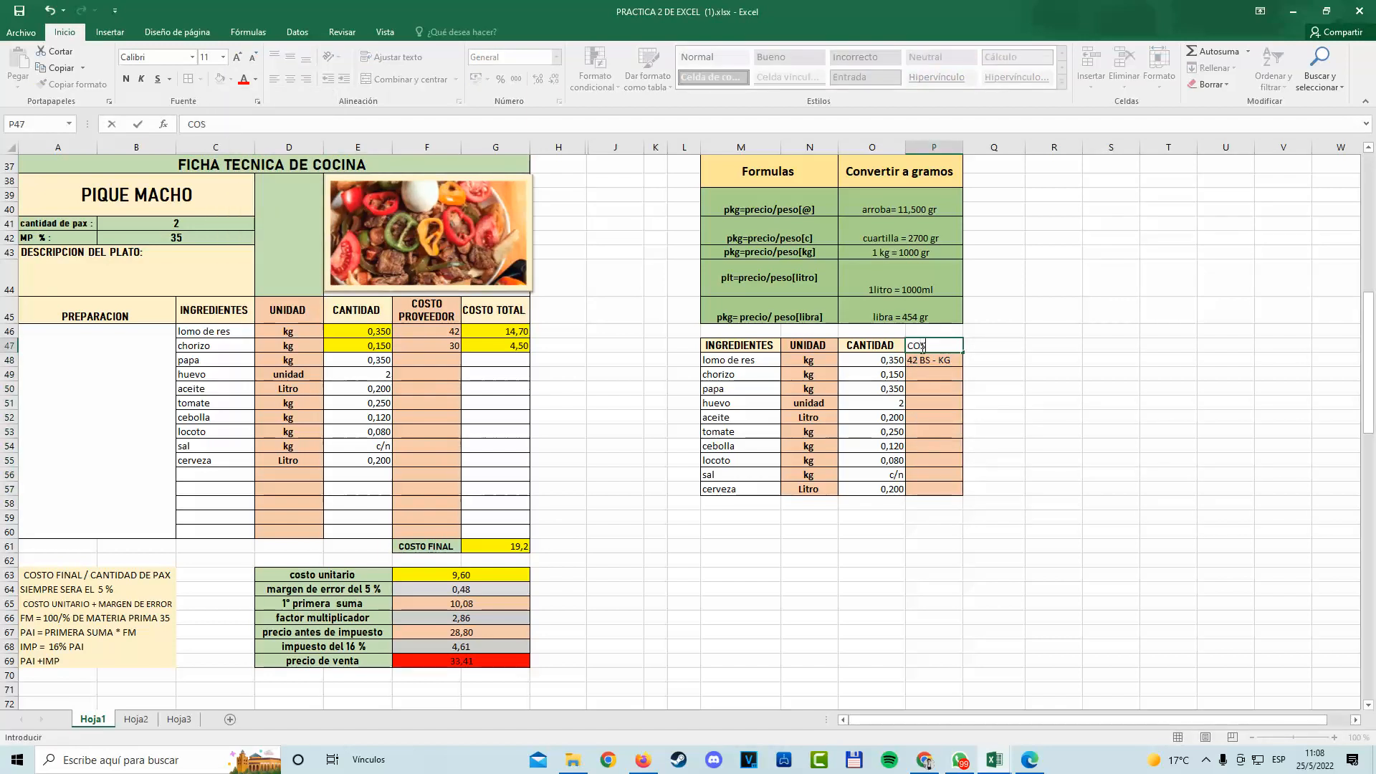
text(TO PRO)
click(1130, 344)
click(940, 344)
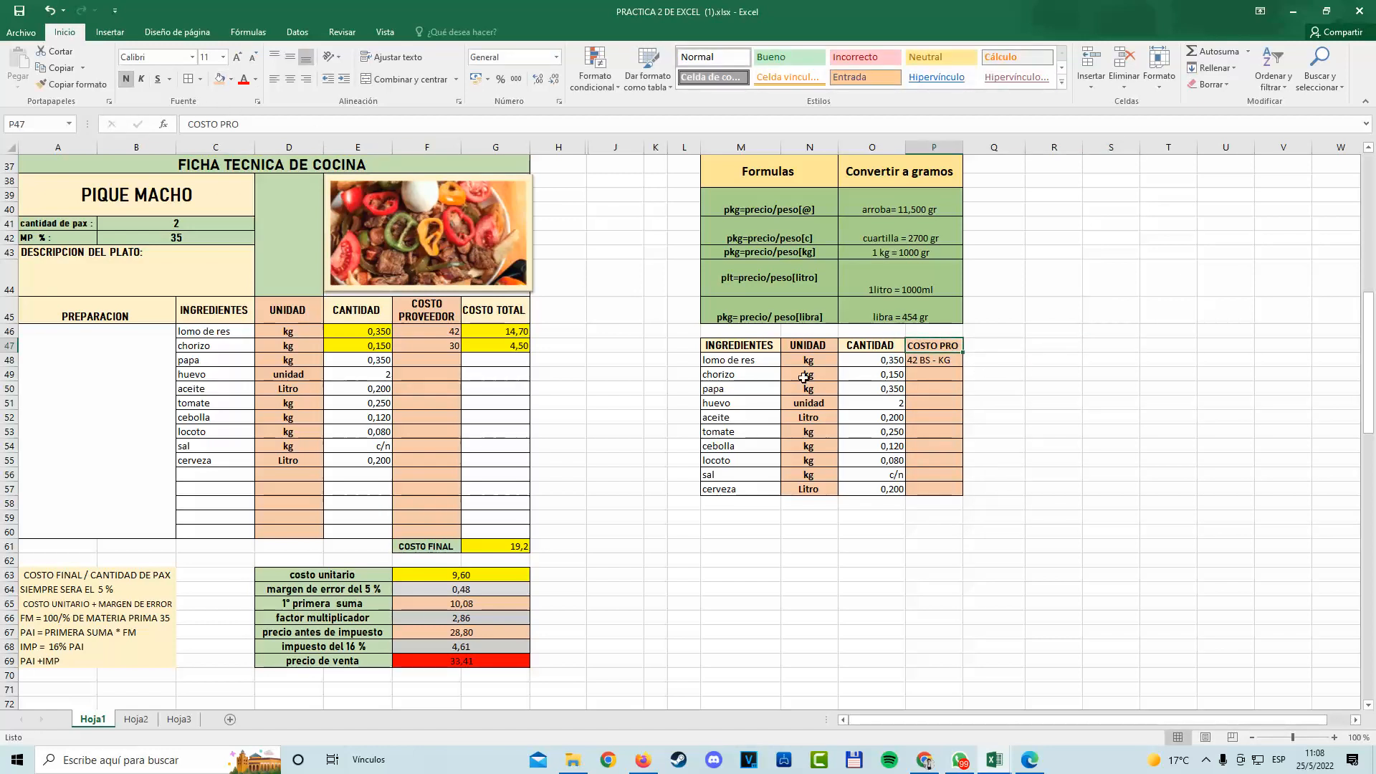
click(945, 370)
drag(927, 368, 926, 363)
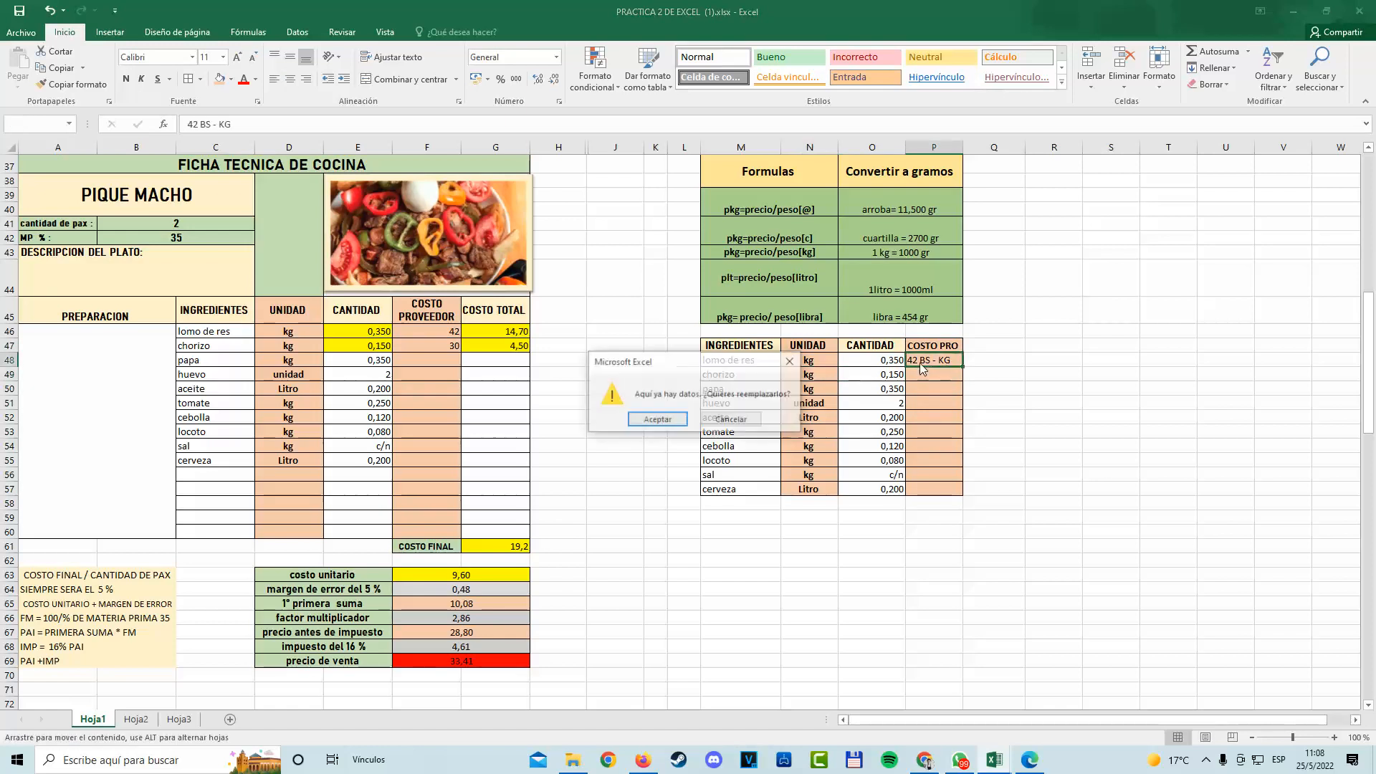
click(793, 361)
click(940, 400)
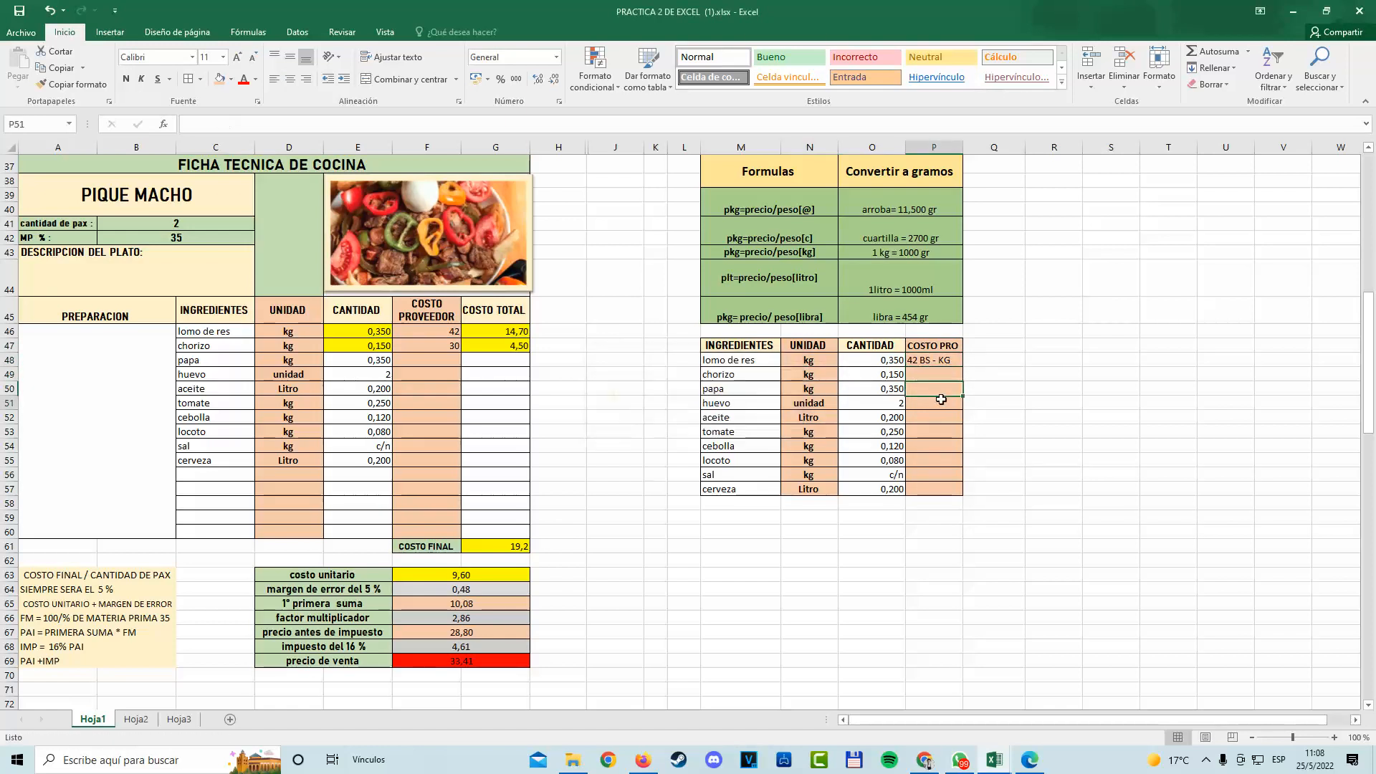
Enter the supplier cost 30 BS - KG for chorizo in P49 of the helper table.
click(456, 334)
click(921, 363)
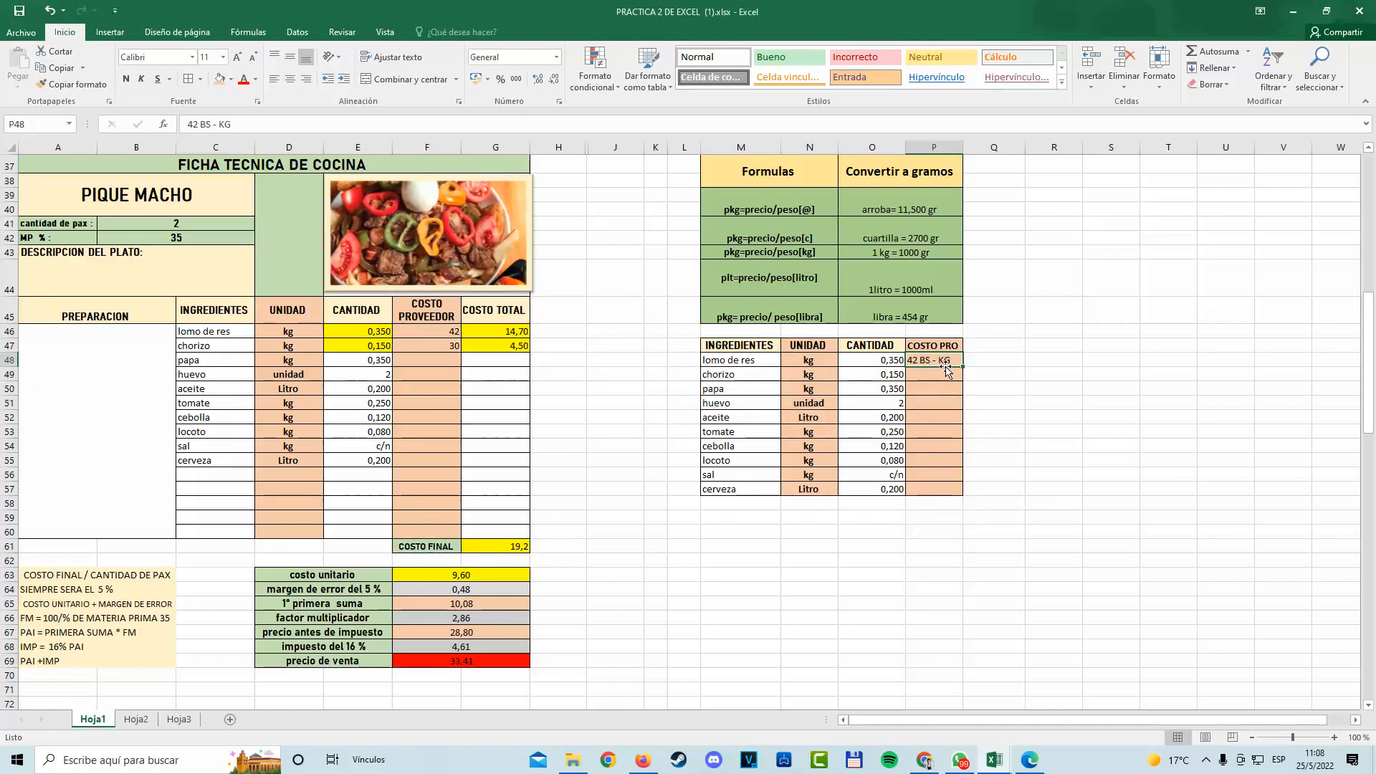
click(810, 358)
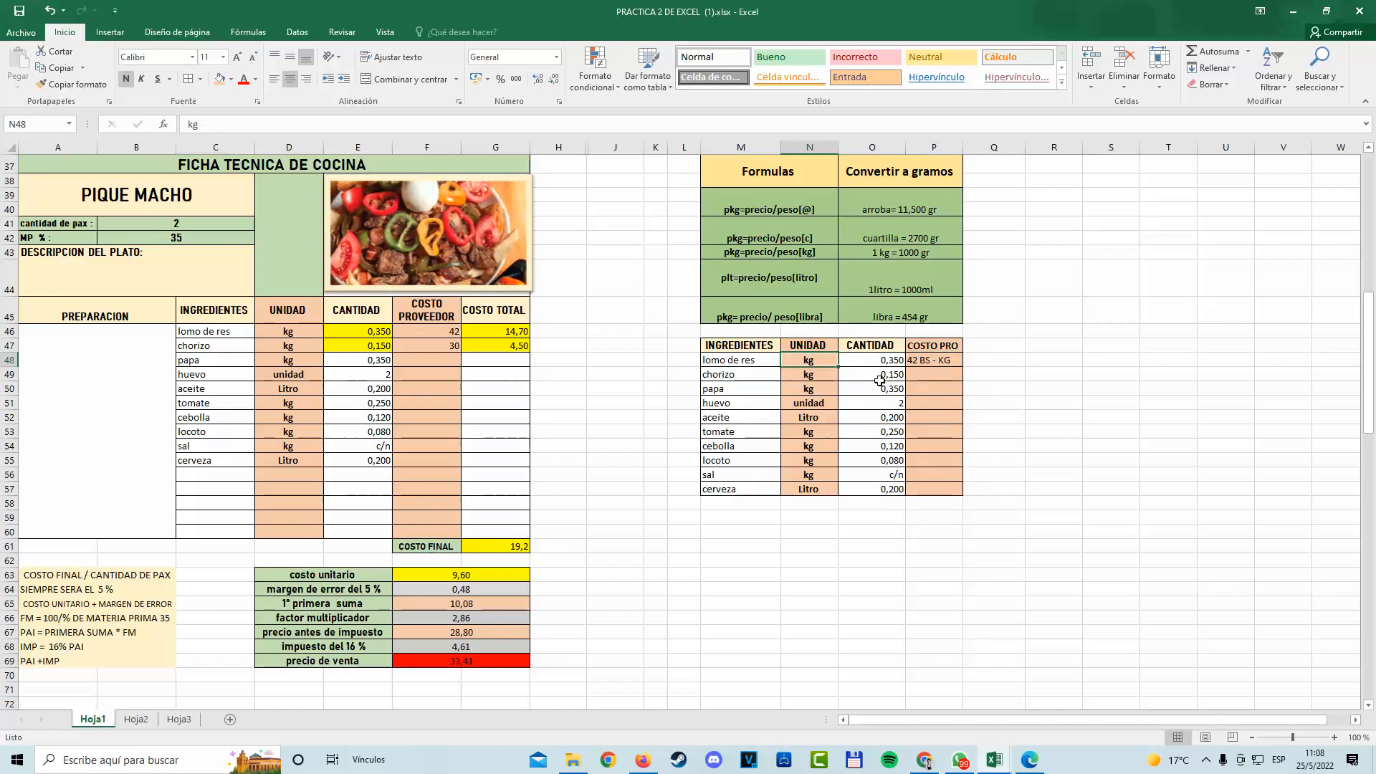
click(920, 379)
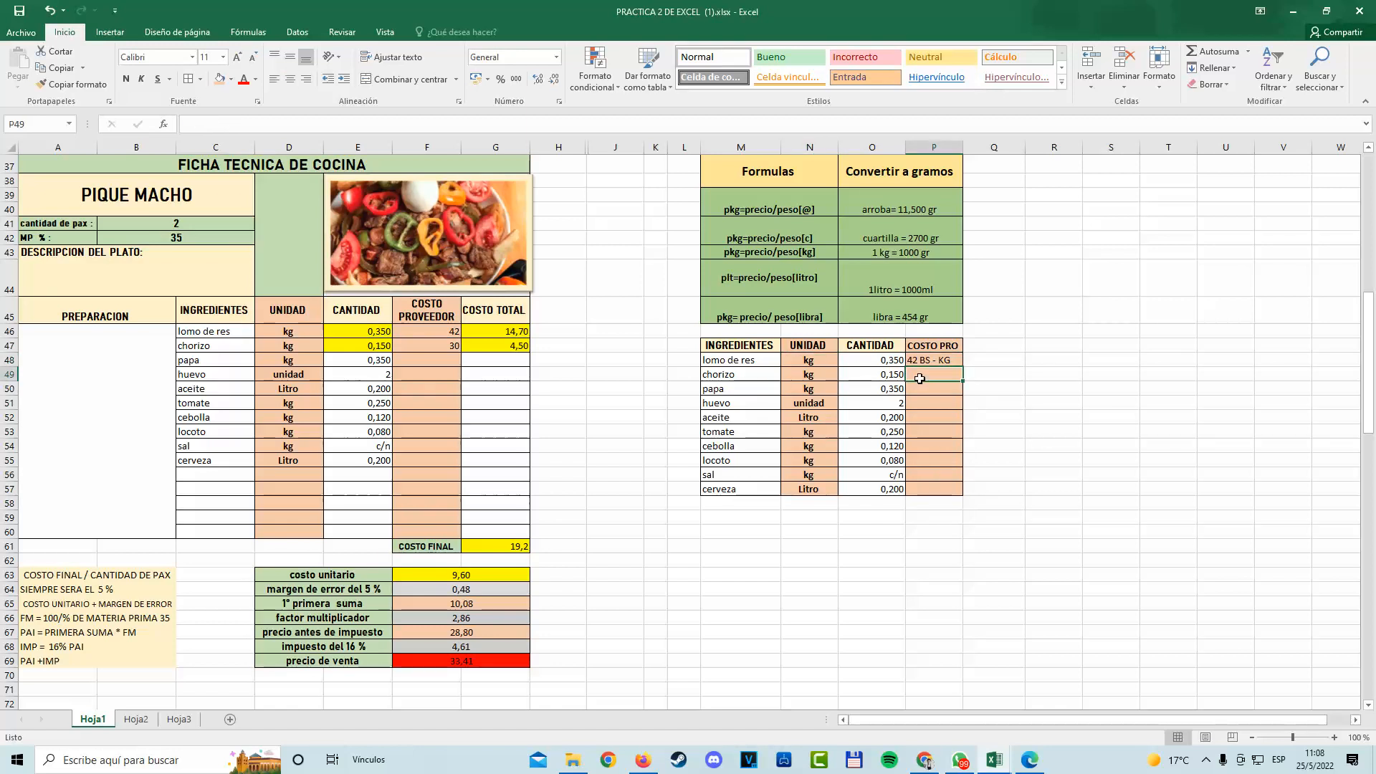
text(309)
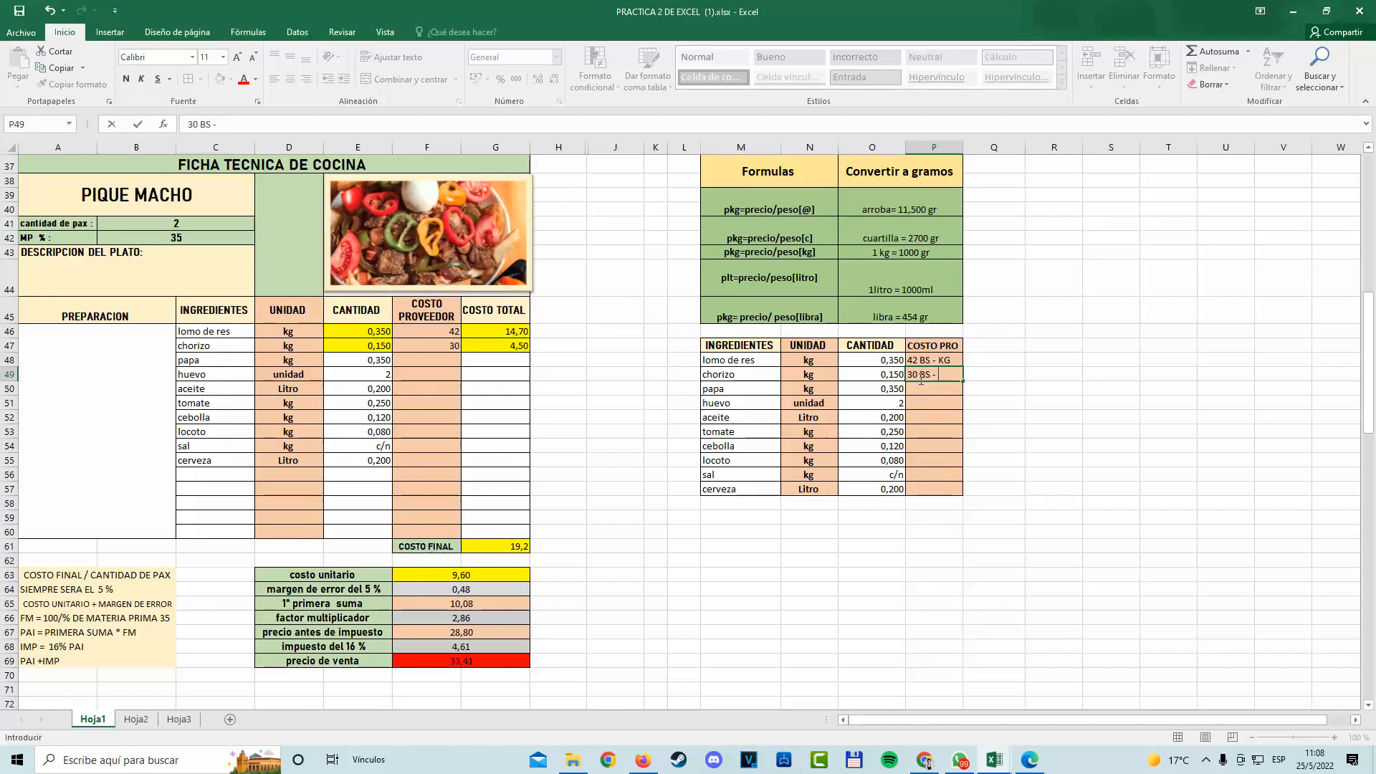
text(S - KG)
click(1038, 360)
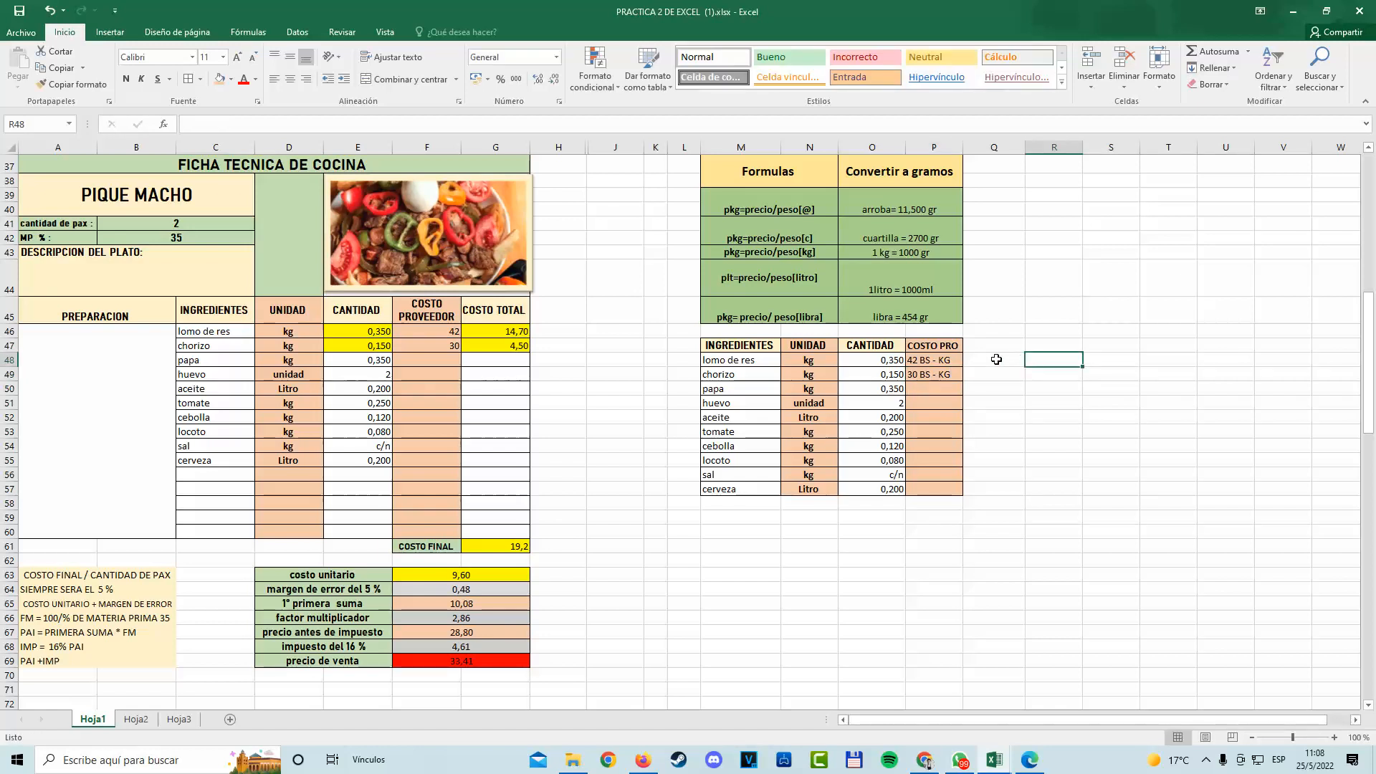
Review the helper table's papa row and check papa's purchase unit in the upper sheet's reference table.
click(954, 377)
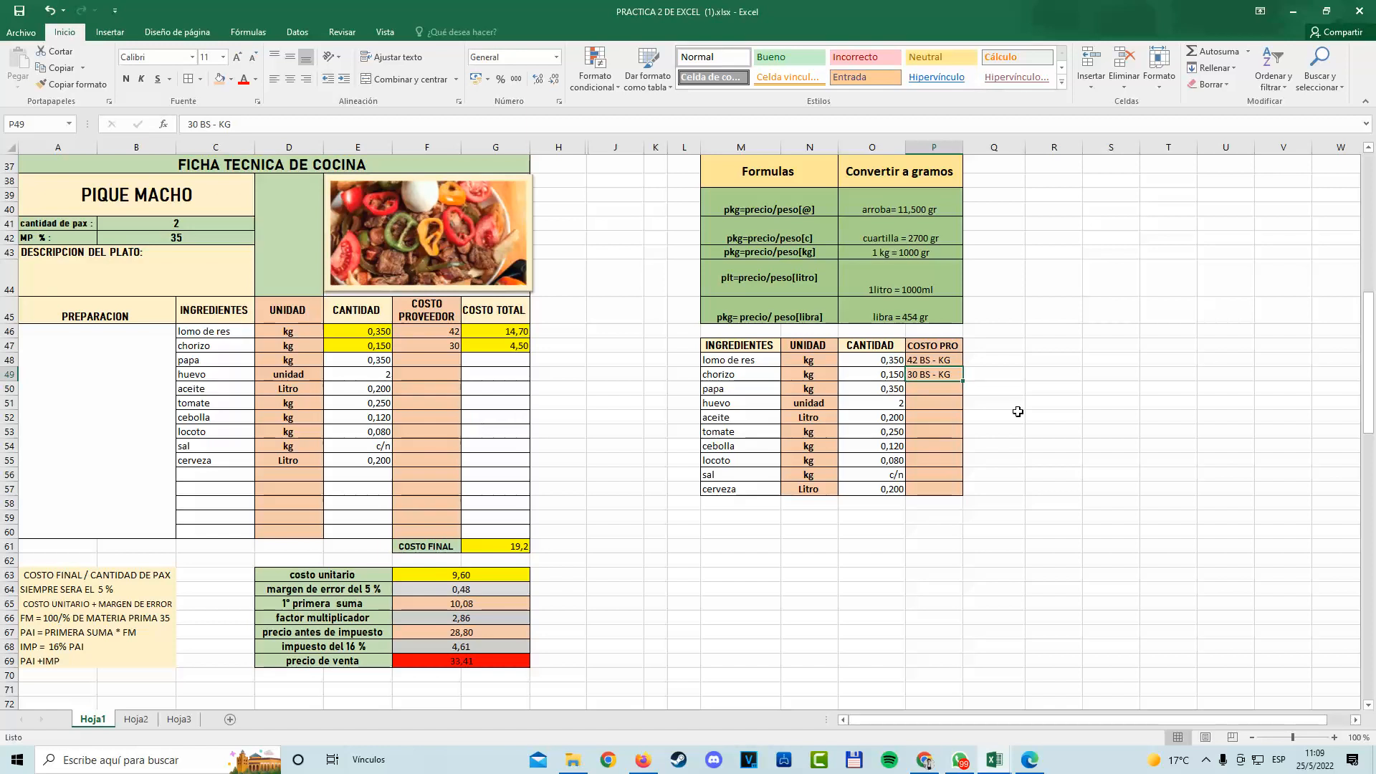
drag(742, 346, 922, 502)
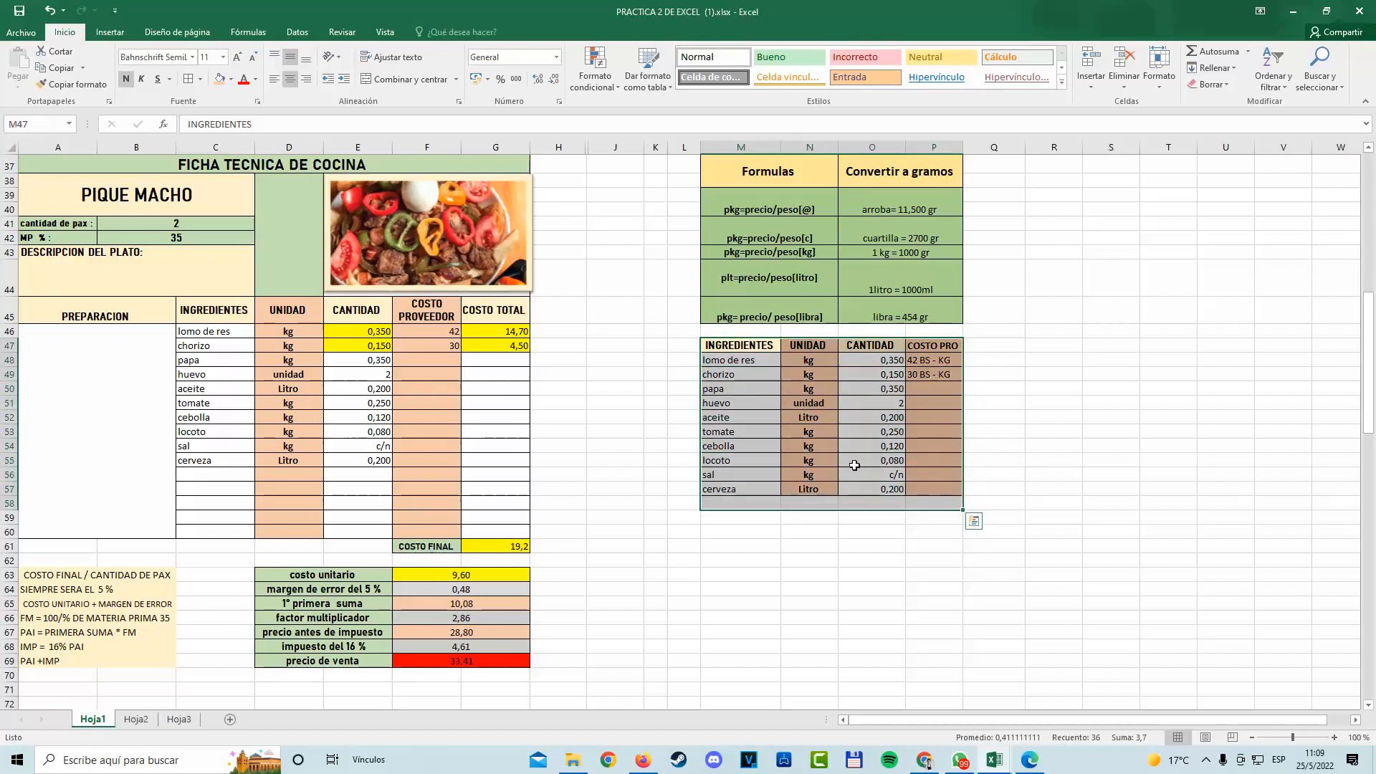
click(833, 462)
click(755, 390)
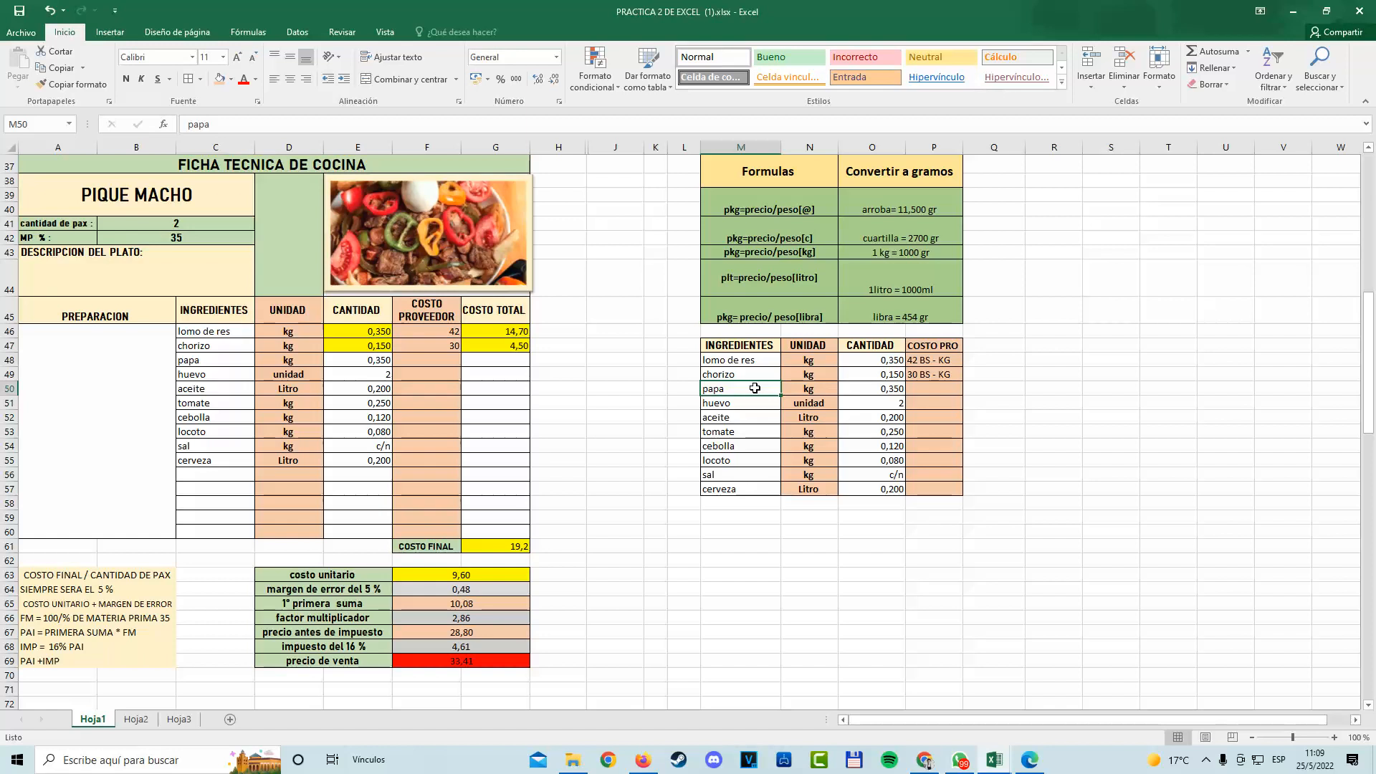
click(925, 392)
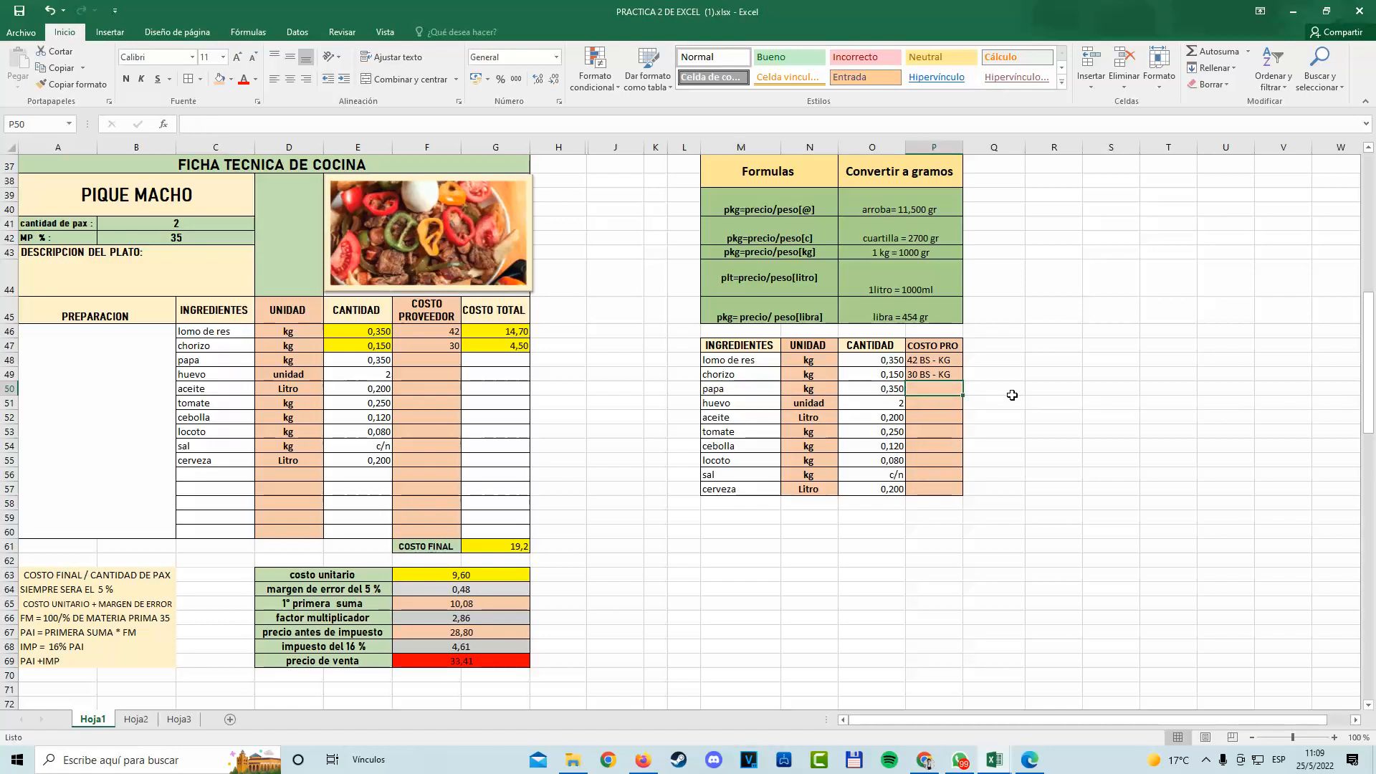
double_click(930, 388)
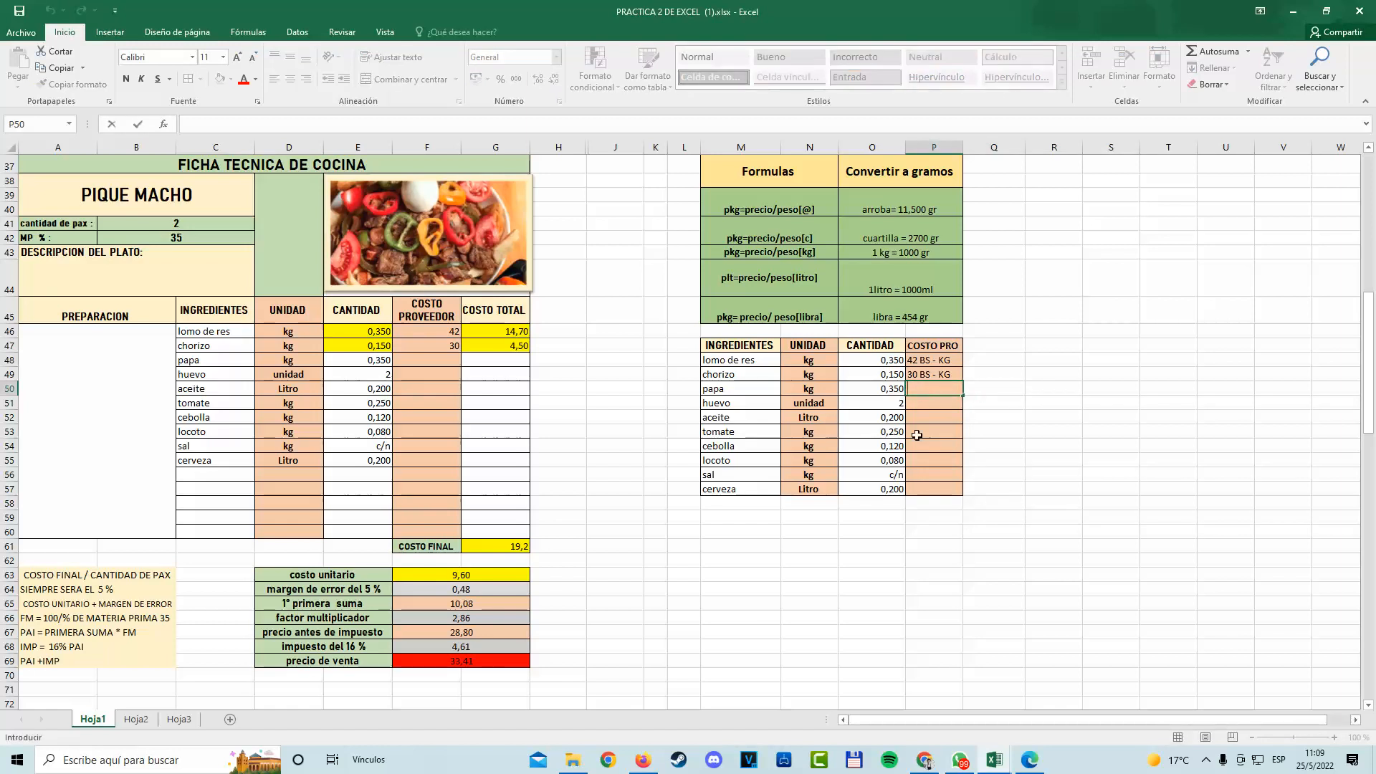
scroll(917, 435, up, 11)
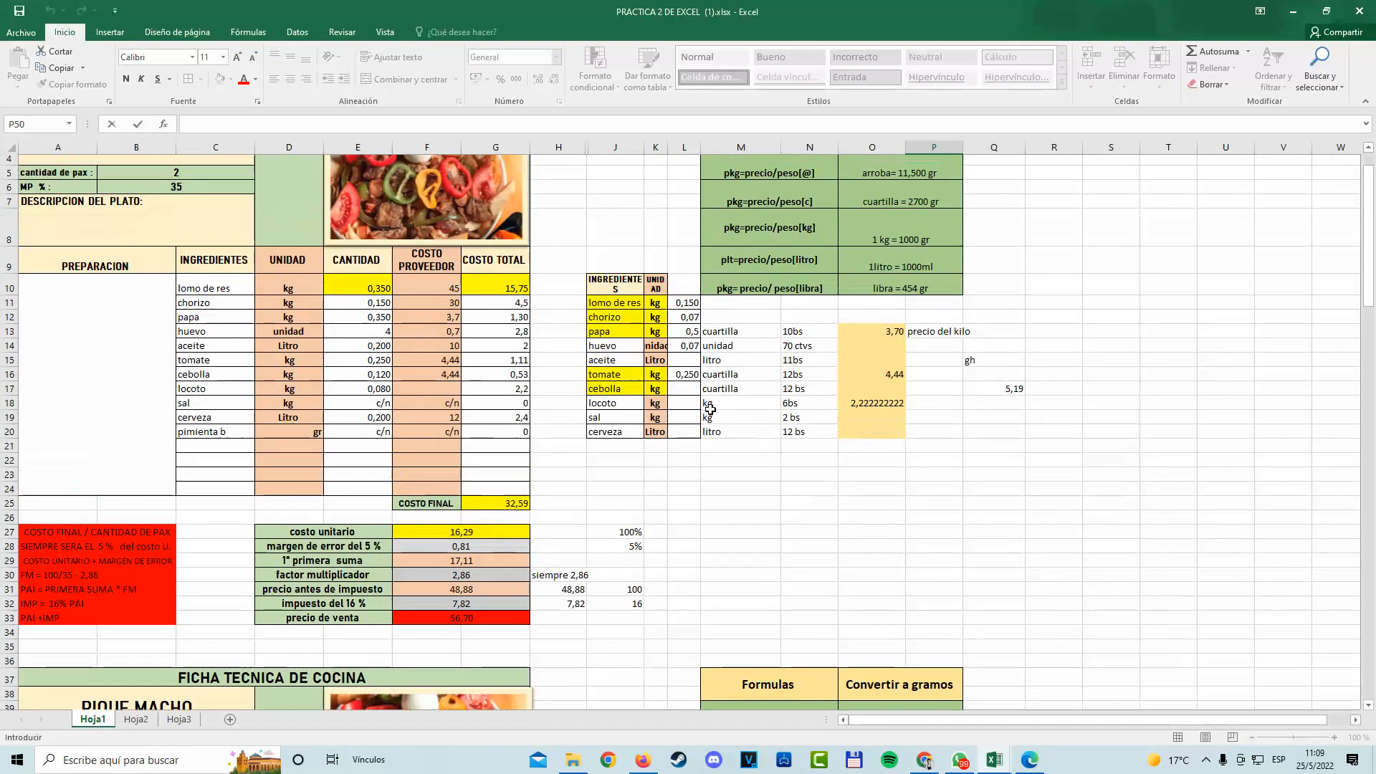
click(618, 334)
click(714, 331)
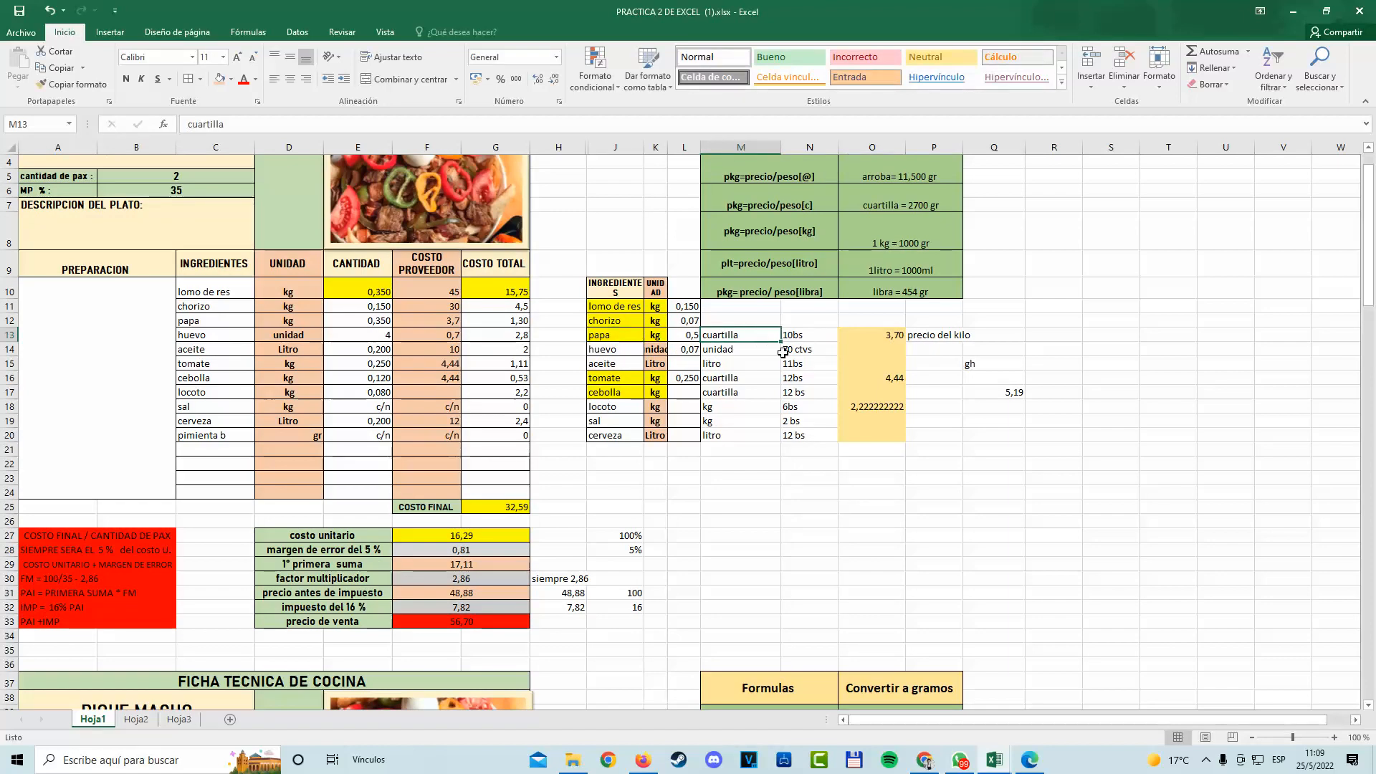
scroll(783, 351, down, 11)
click(751, 394)
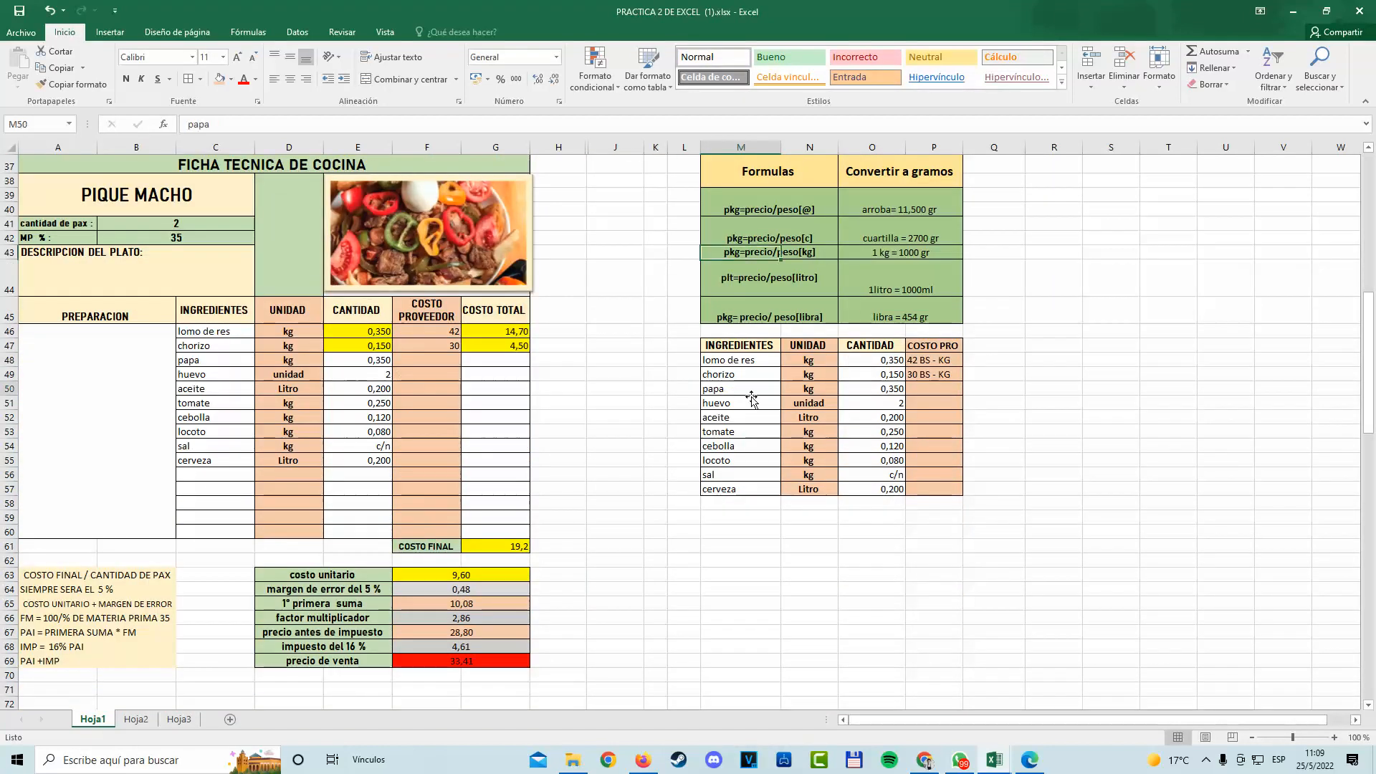
Note papa's purchase price beside its helper row, entering CUARTILLA DE PAPA in Q50 and 12BS in S50.
click(815, 393)
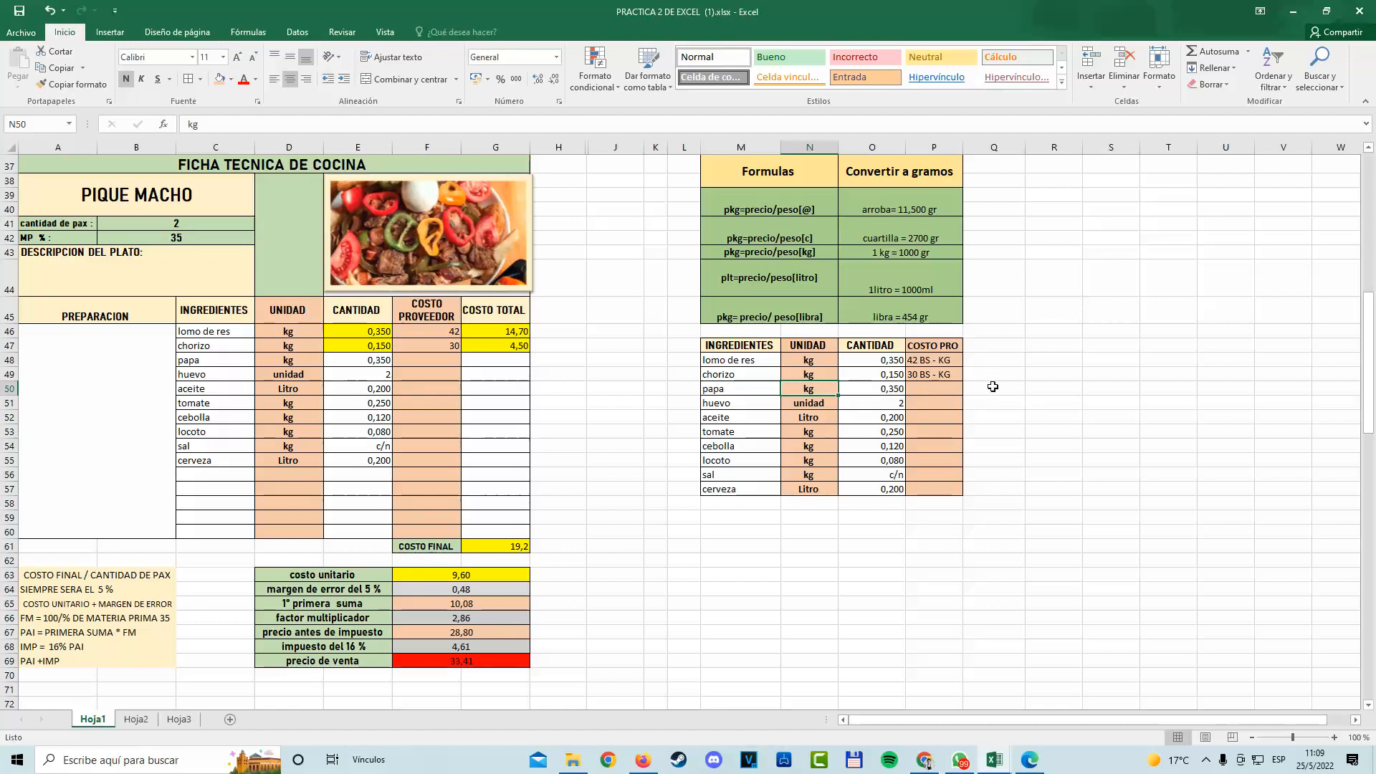
click(995, 387)
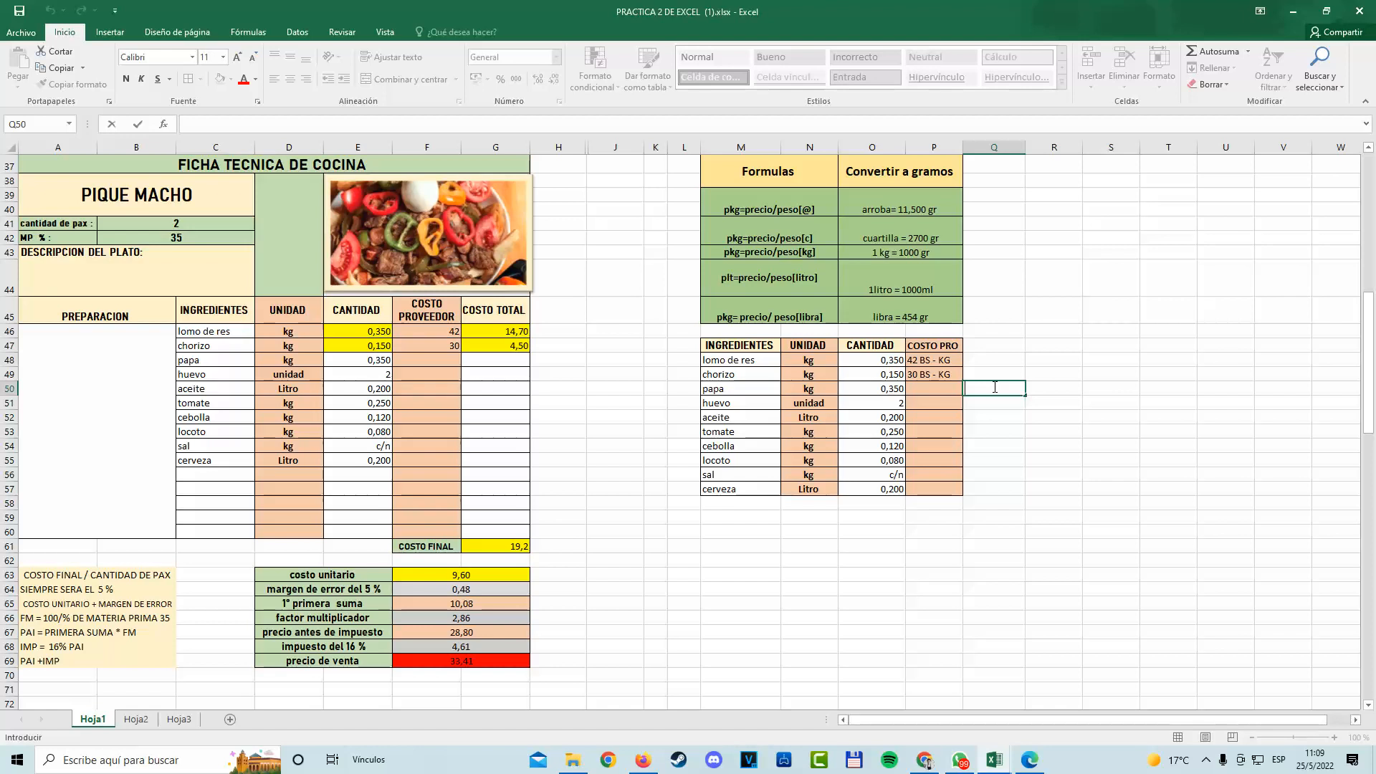
text(CUARTILLA DE PAPA)
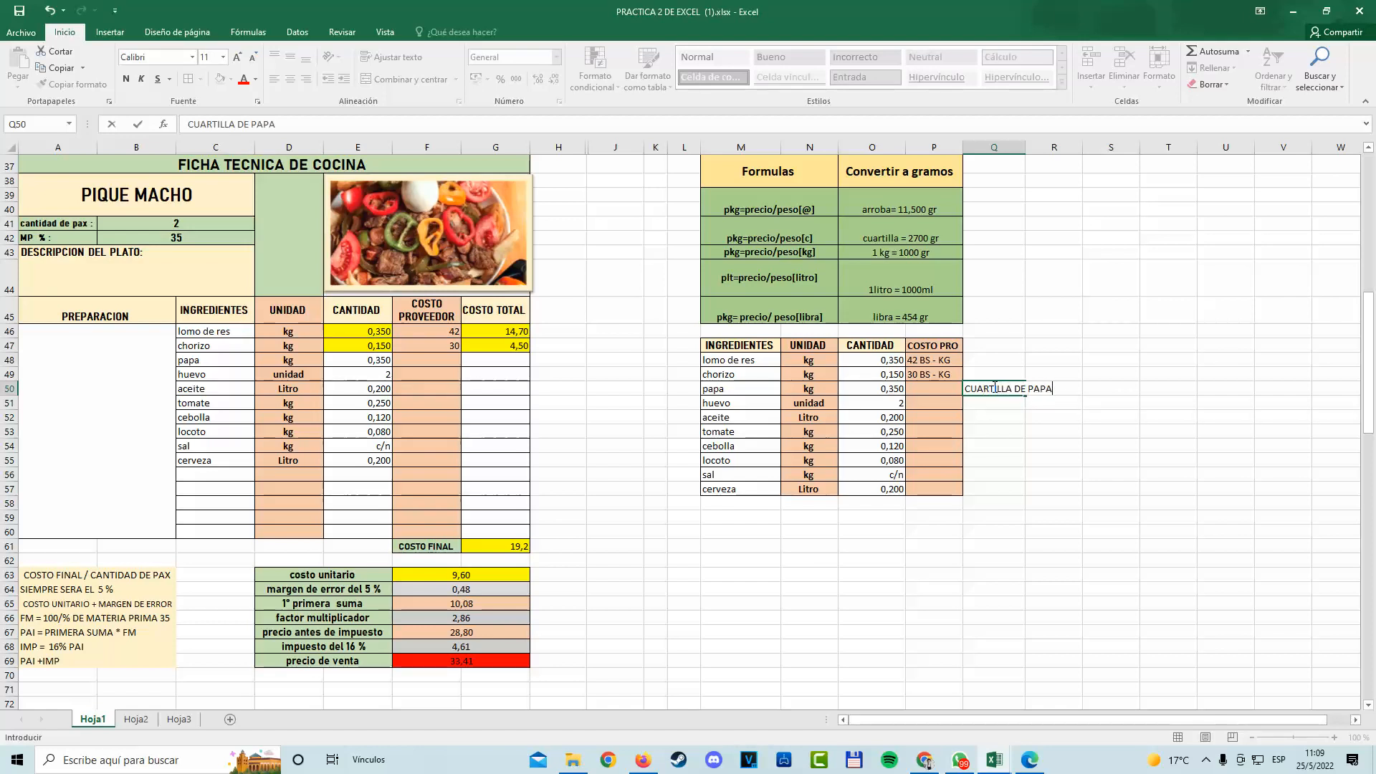
click(1192, 547)
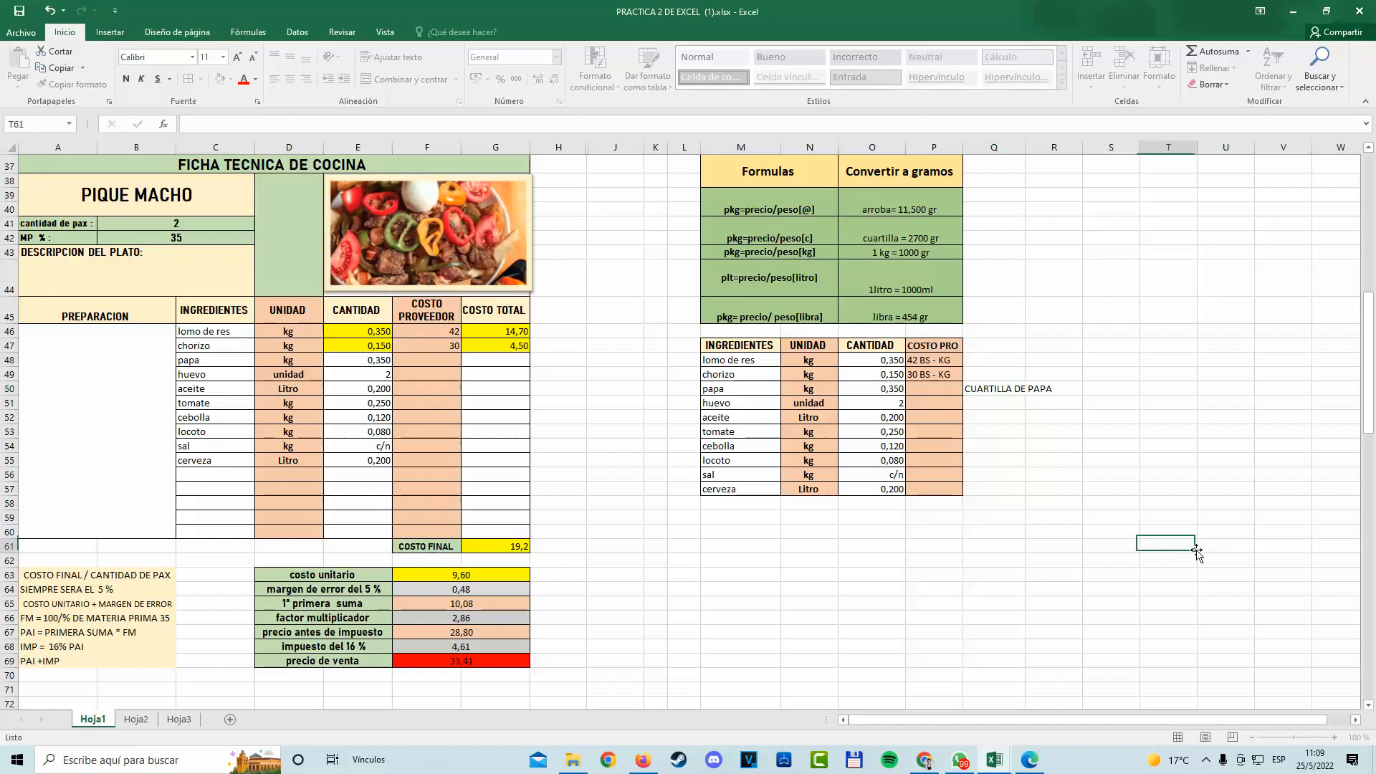
click(1101, 391)
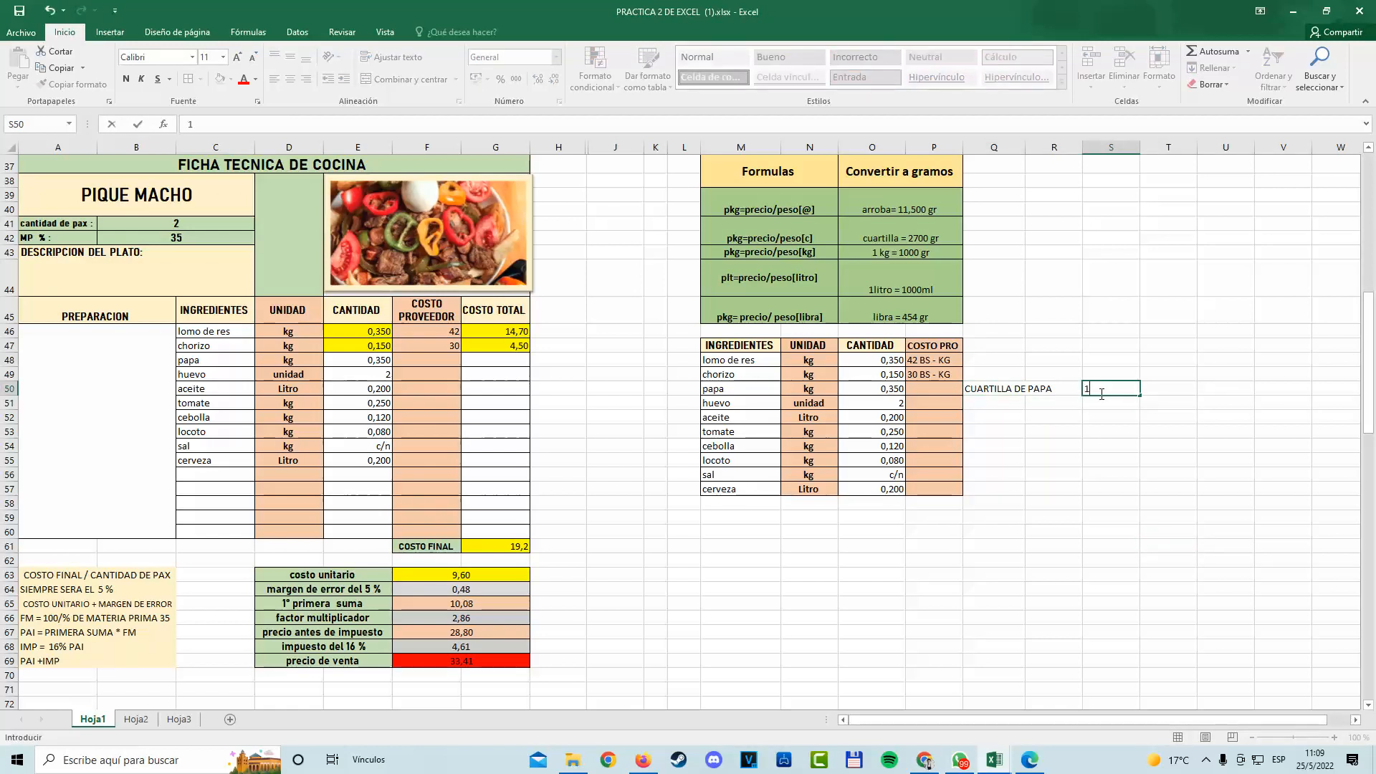
text(12BS)
click(1340, 473)
drag(744, 390, 1129, 390)
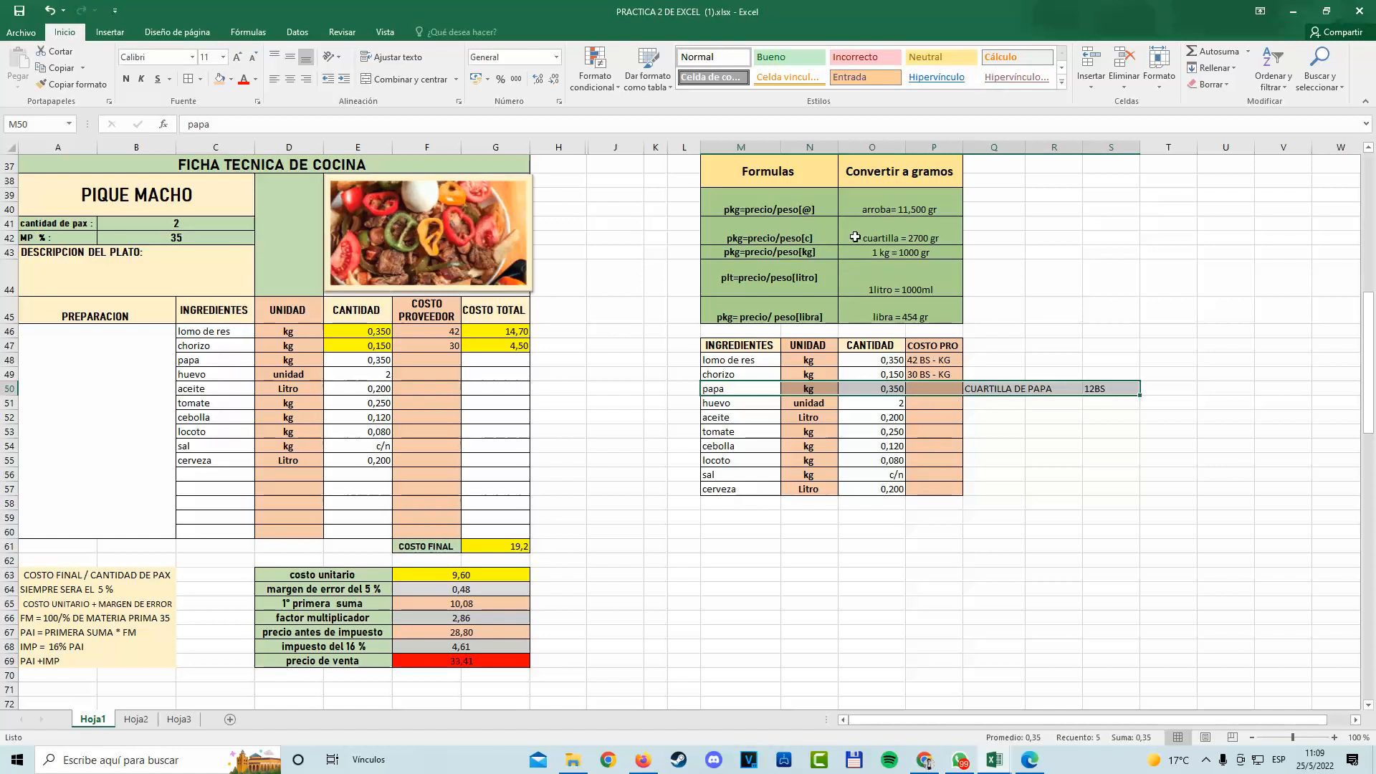
Append the weight 2700G R to the CUARTILLA DE PAPA note in Q50 and widen column R to fit it.
click(879, 240)
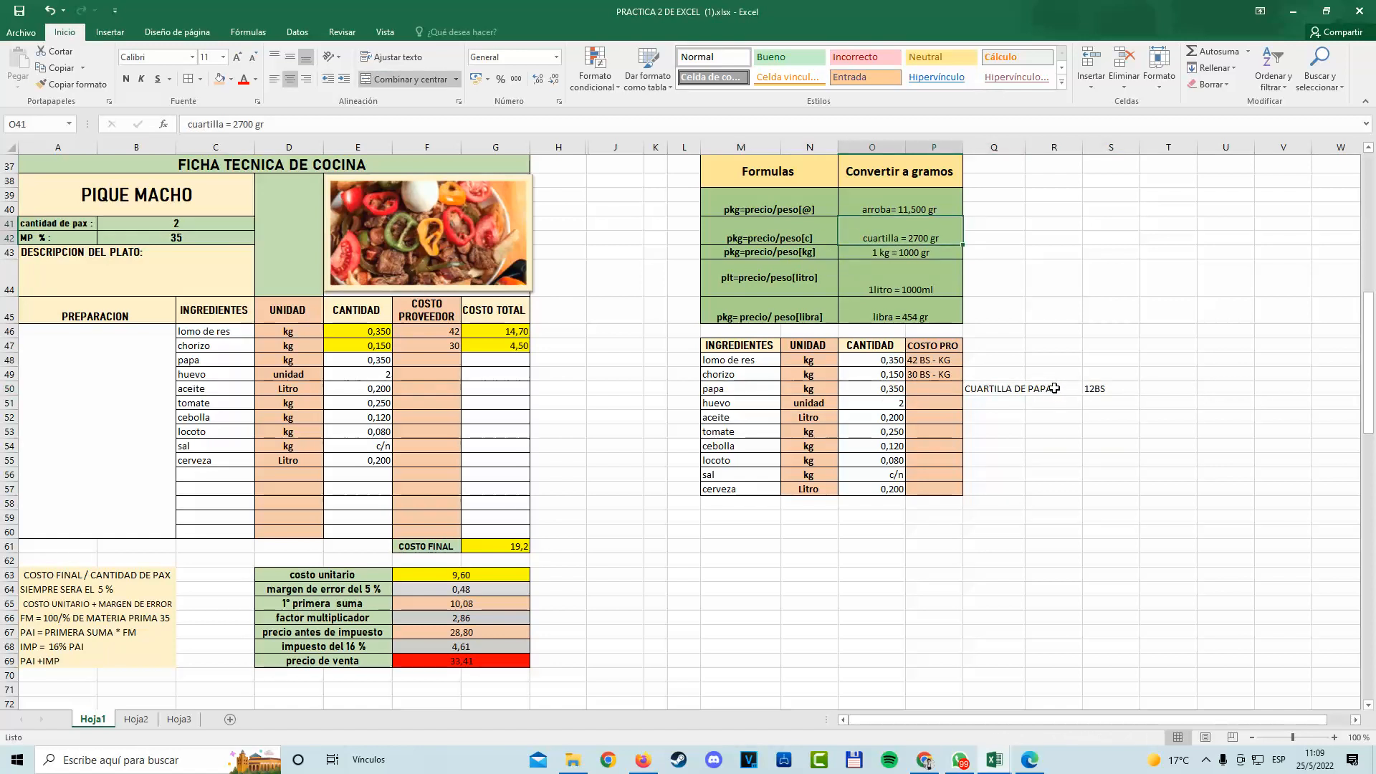
click(1007, 389)
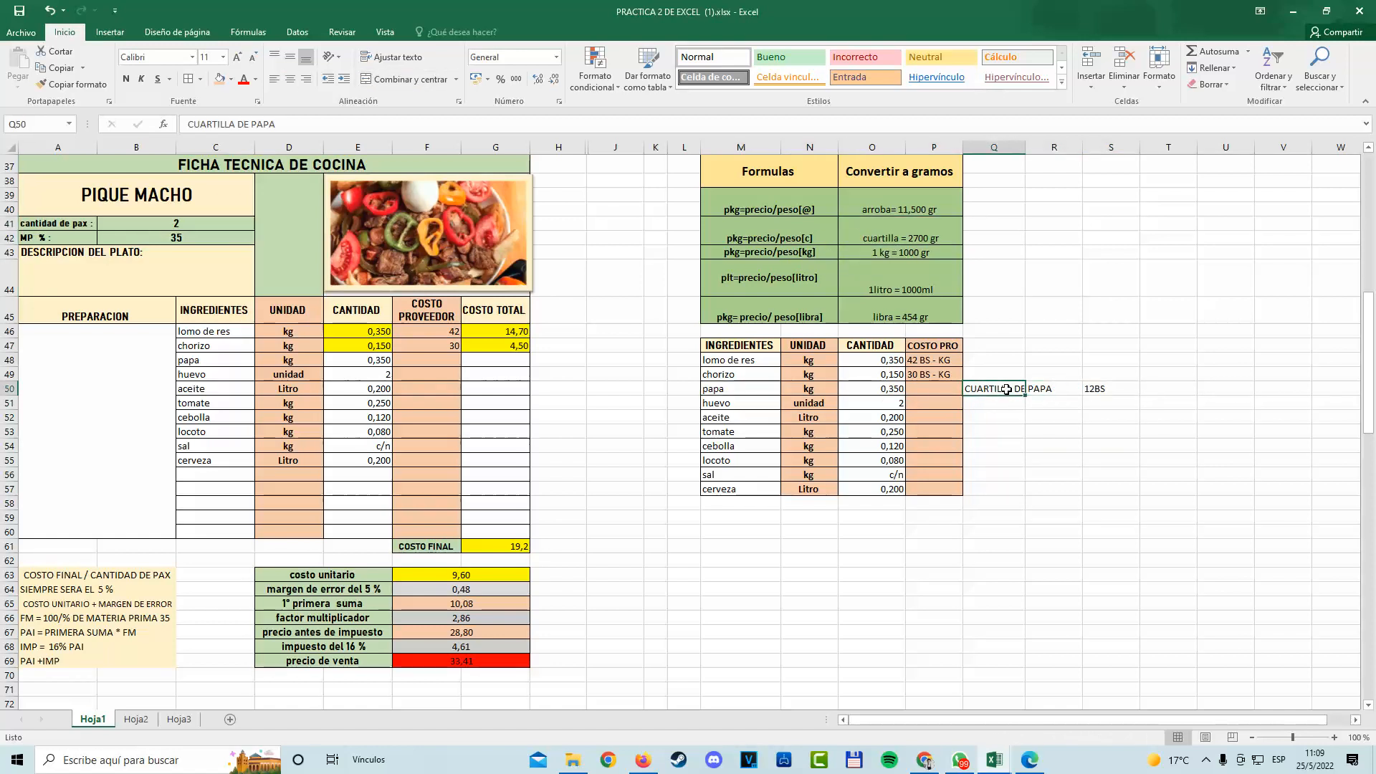
double_click(1052, 390)
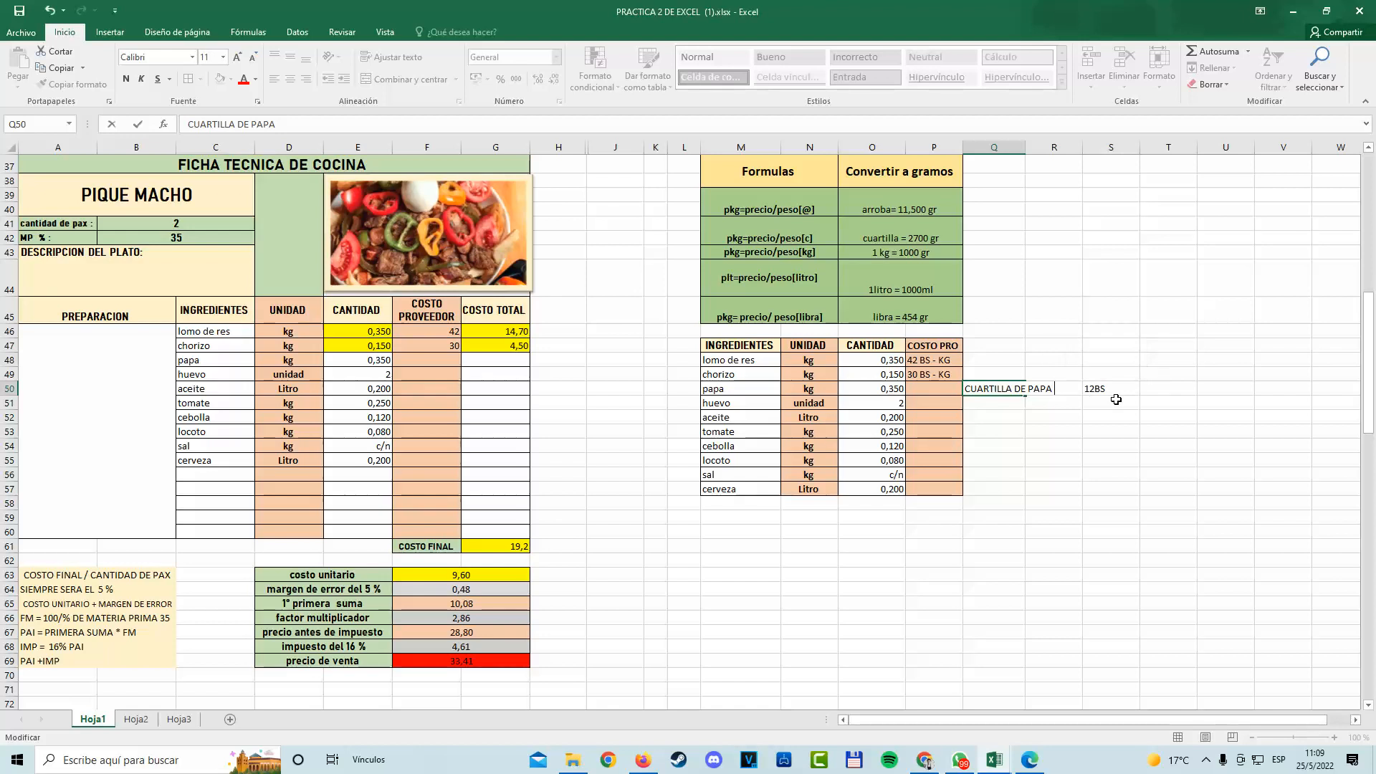
text(2700G R)
click(1181, 432)
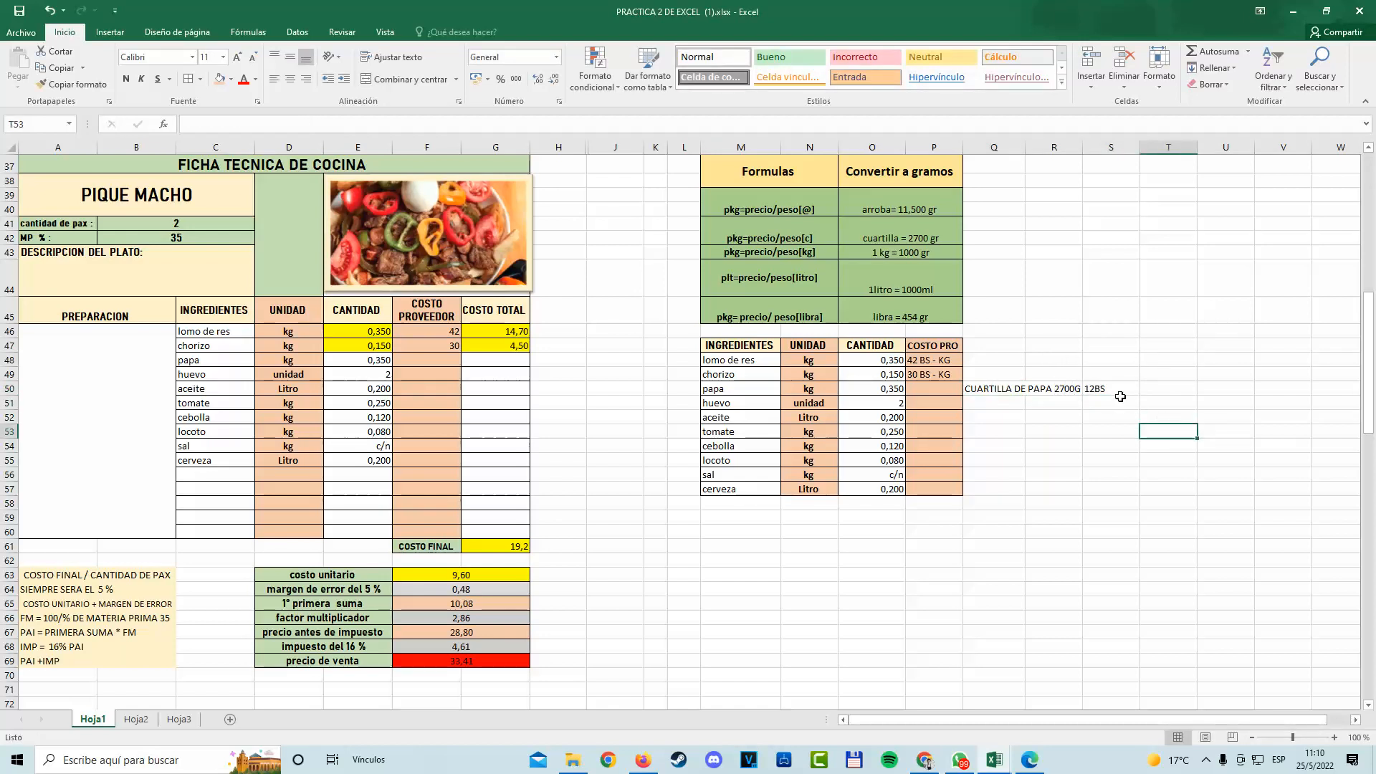
drag(1081, 148, 1108, 147)
Fill papa's purchase note in Q50:R50 with green and its price cell S50 with gold.
click(1014, 388)
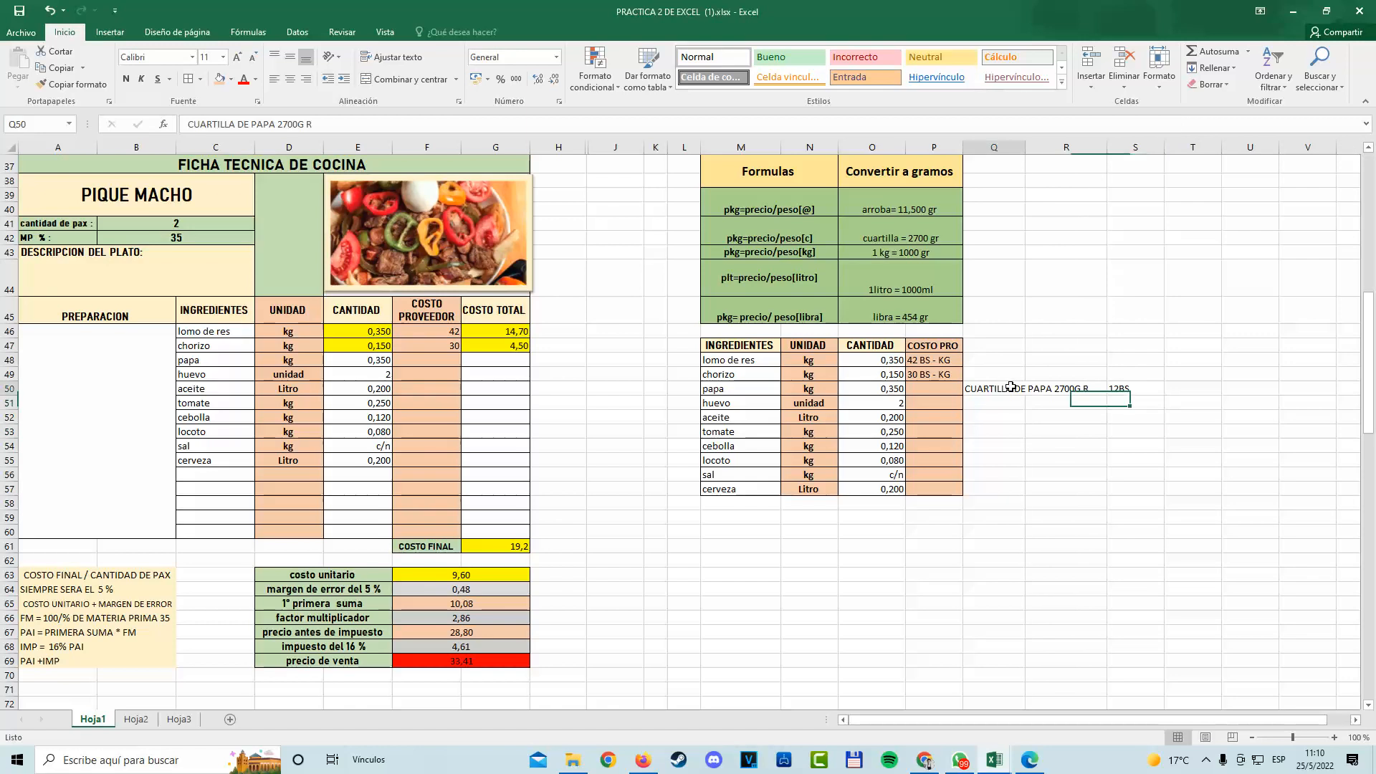
click(1089, 388)
drag(998, 387, 1075, 388)
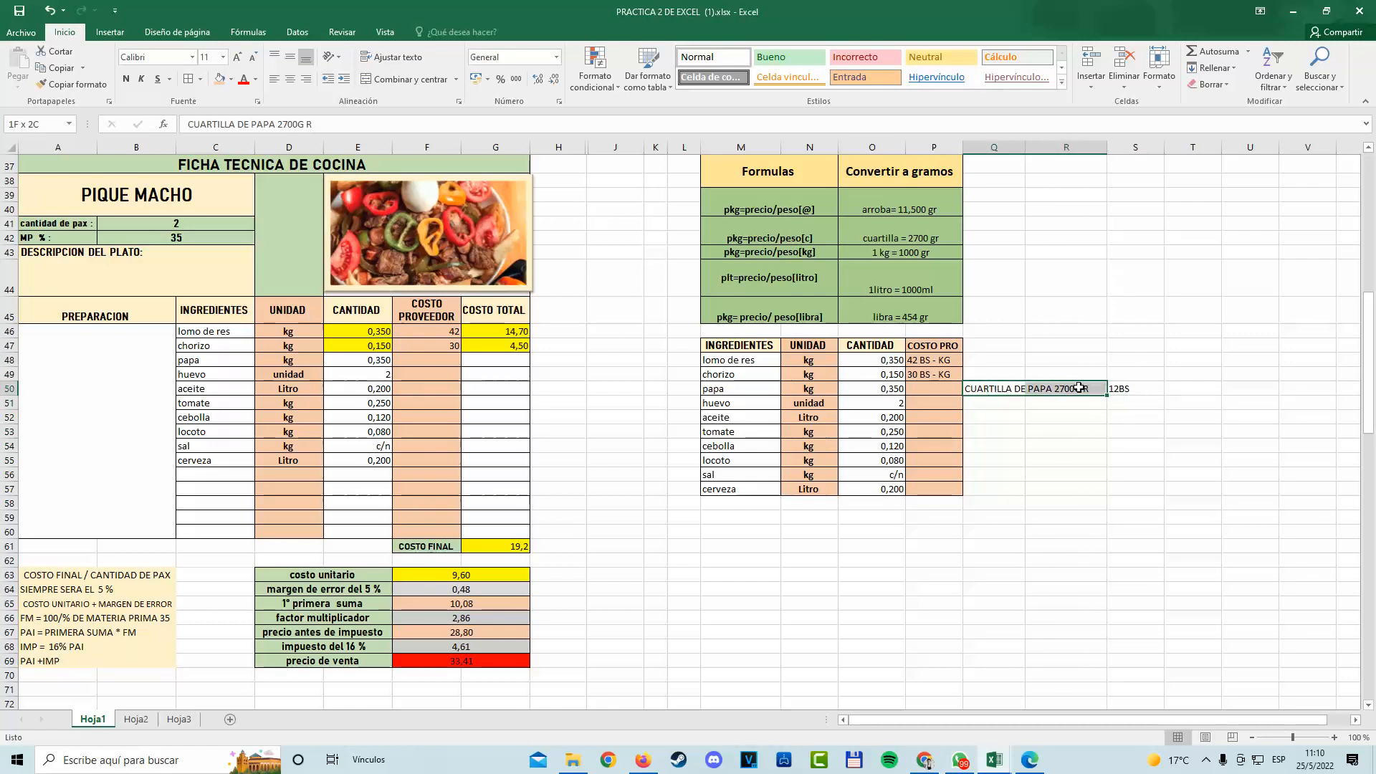
click(231, 79)
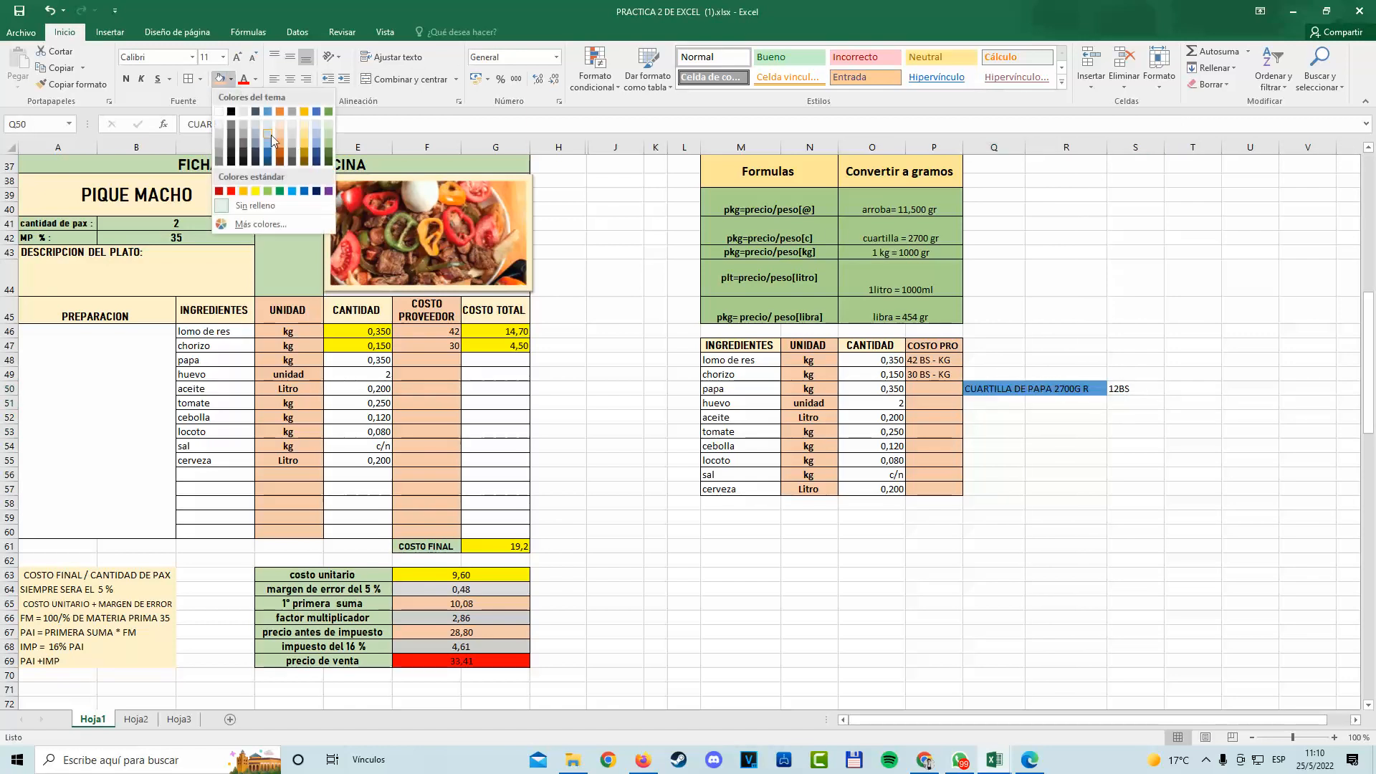
click(330, 146)
click(1124, 388)
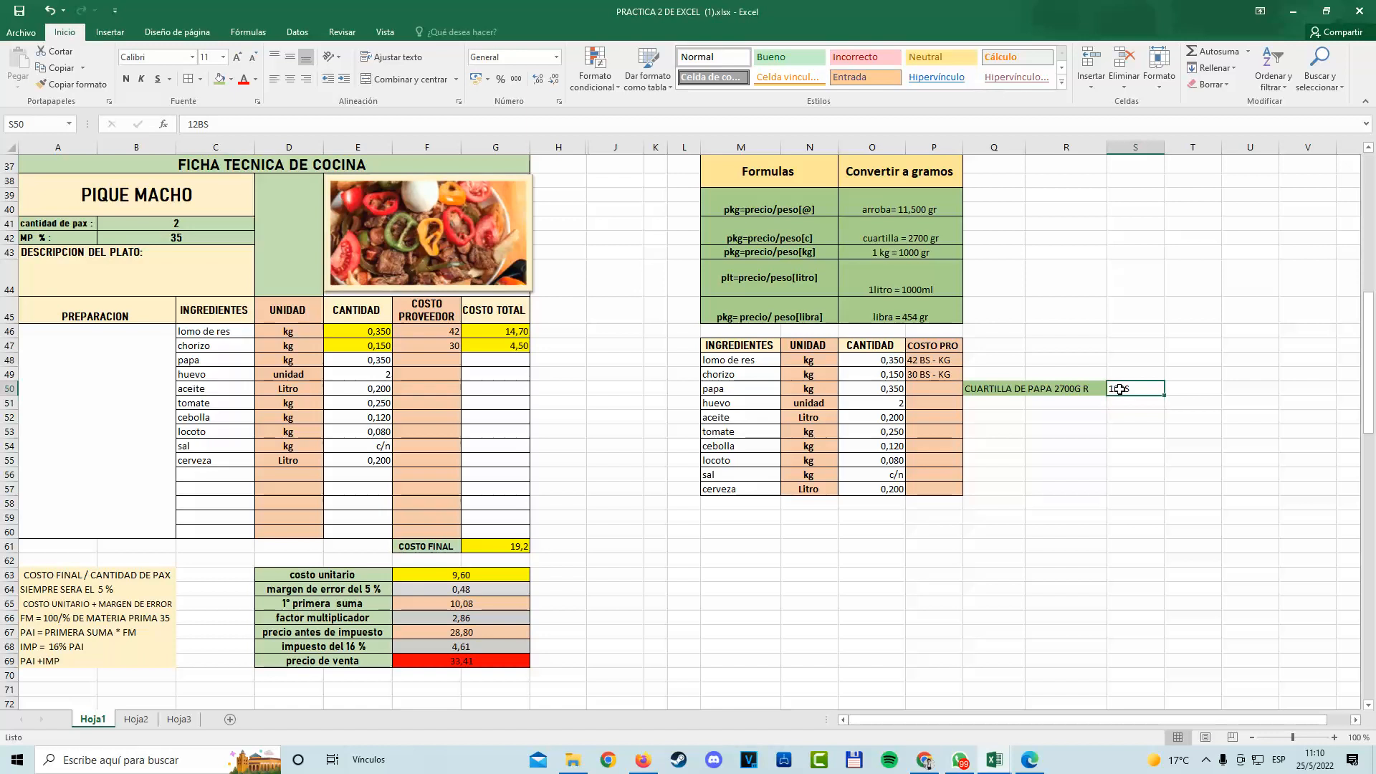
click(231, 79)
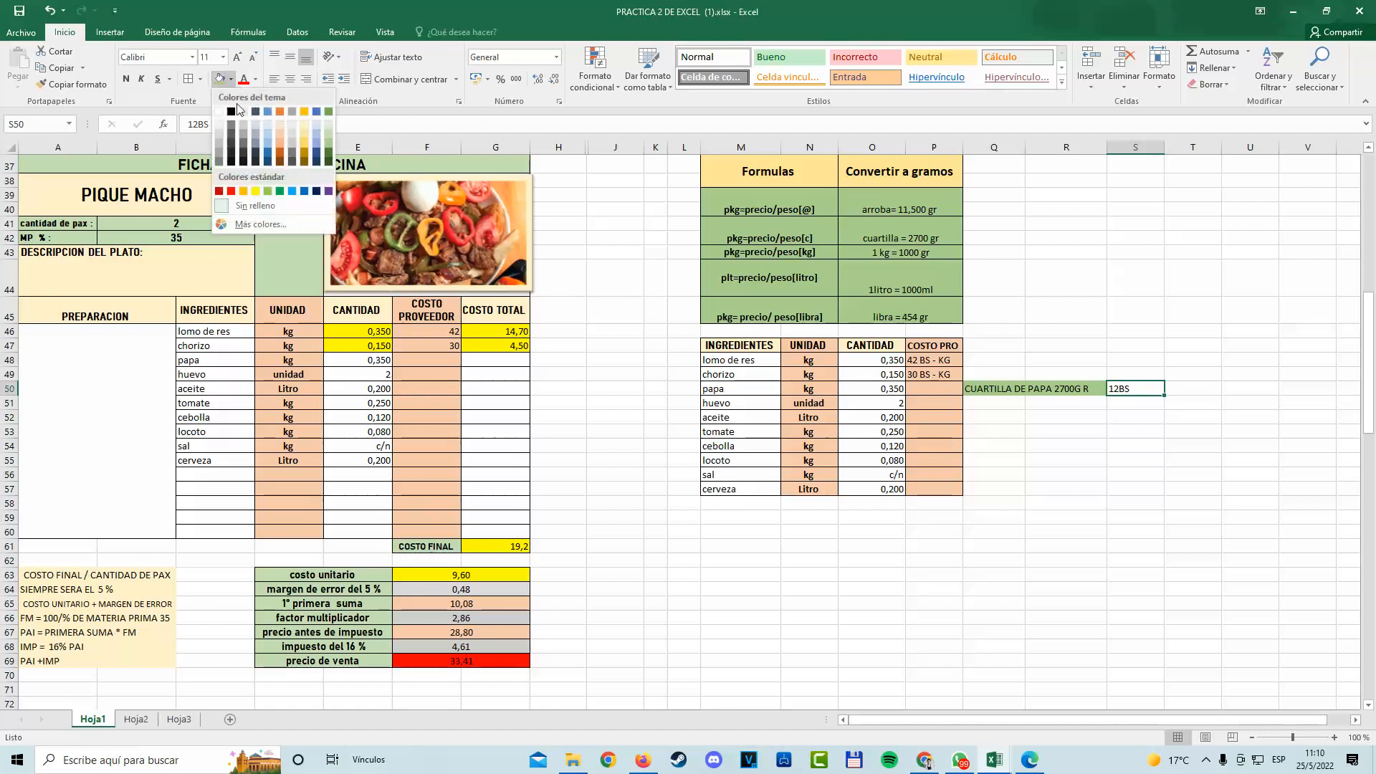
click(307, 154)
click(1042, 442)
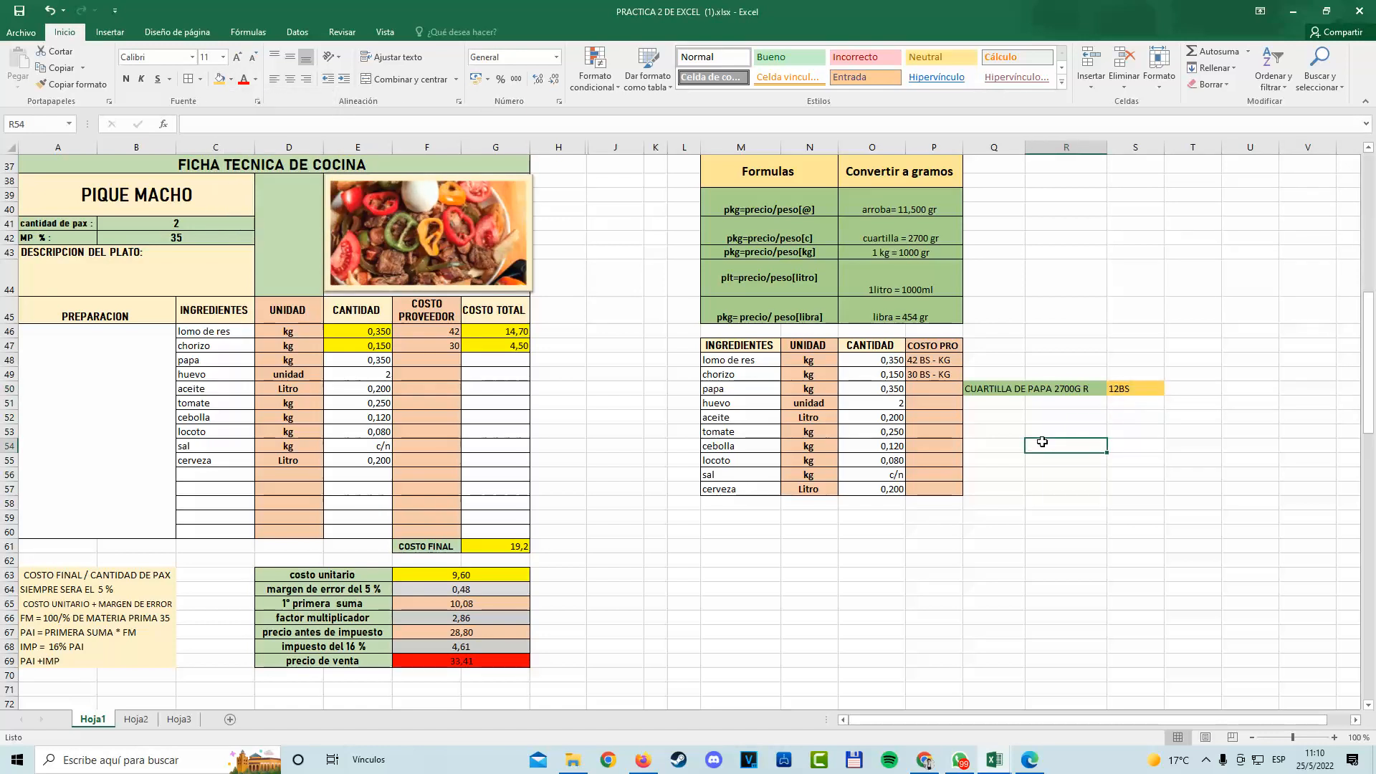
Calculate papa's price per kilogram in T50 with =12/2,7, following the pkg=precio/peso[c] formula and the cuartilla conversion.
click(846, 293)
click(888, 241)
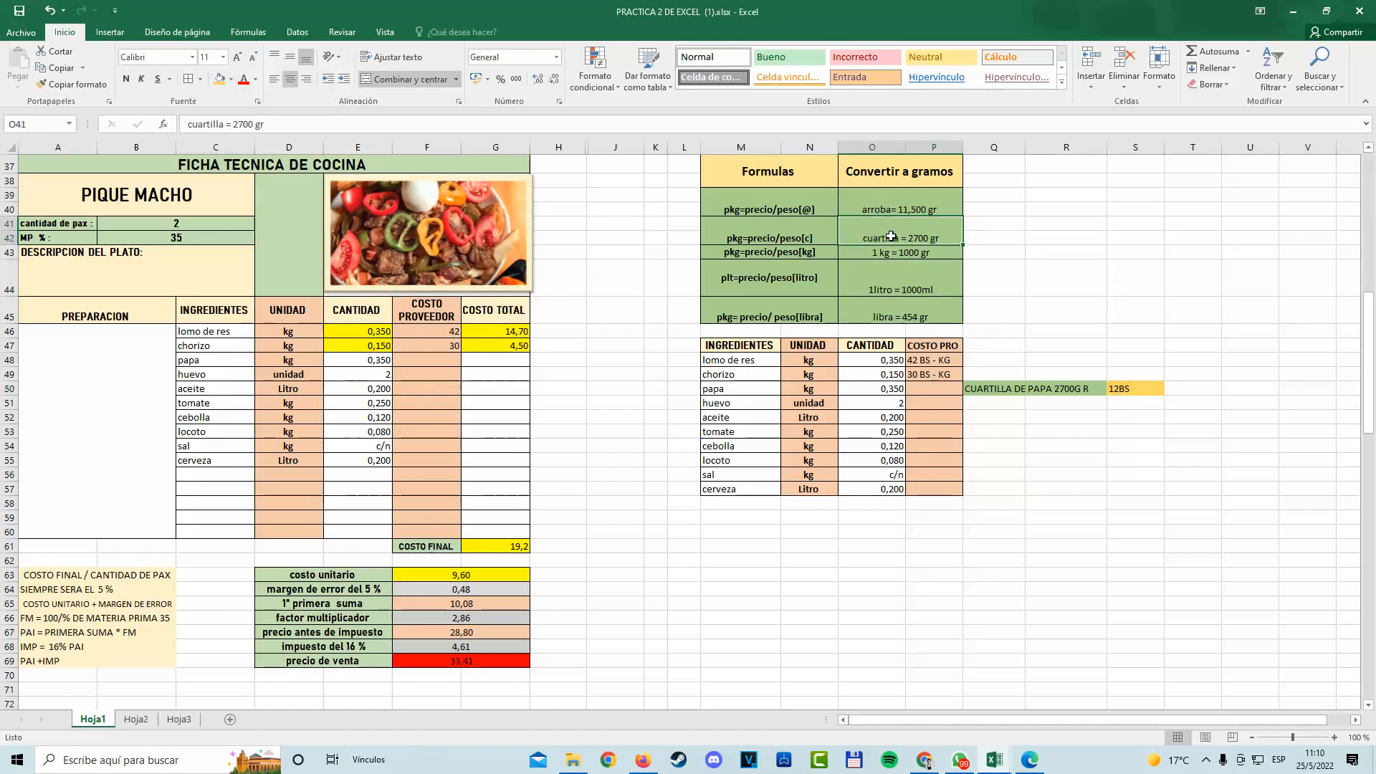
click(776, 236)
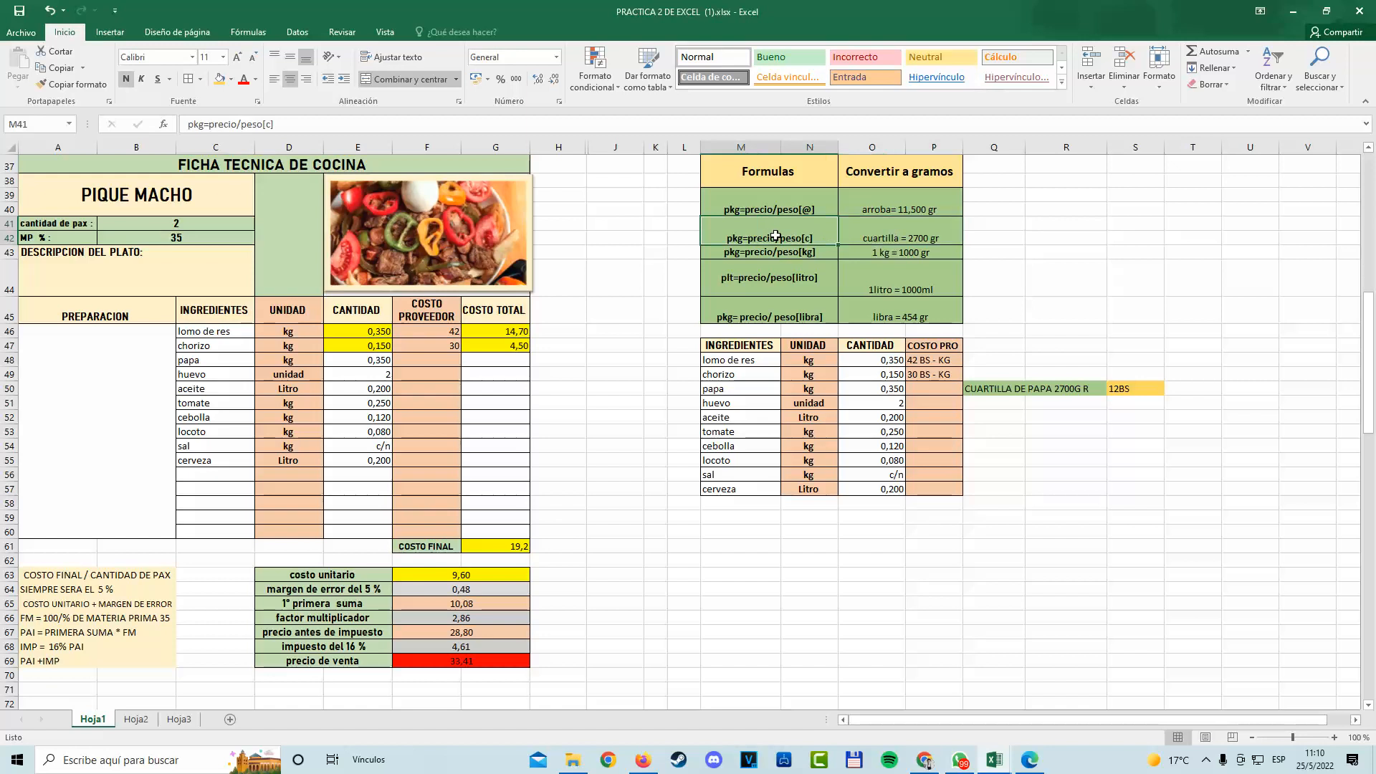
double_click(1182, 390)
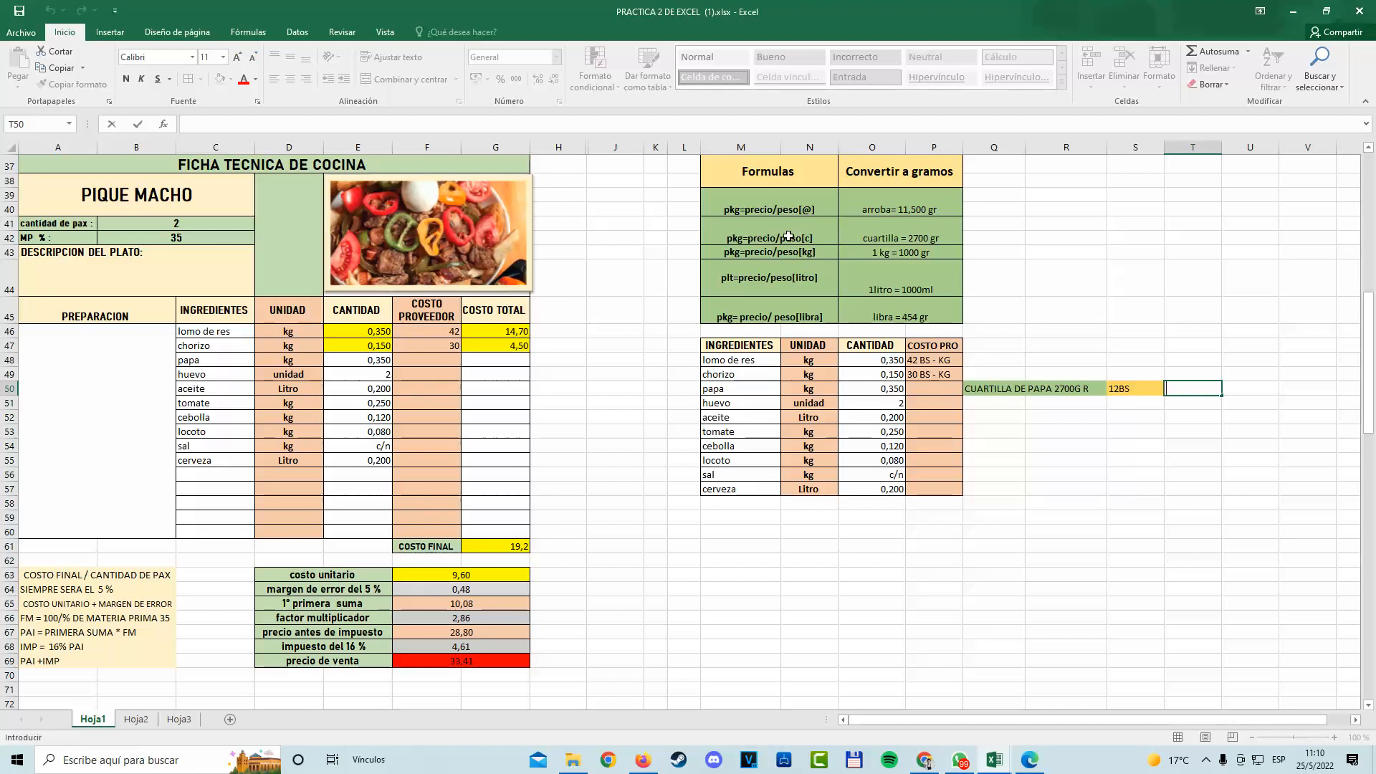
click(284, 364)
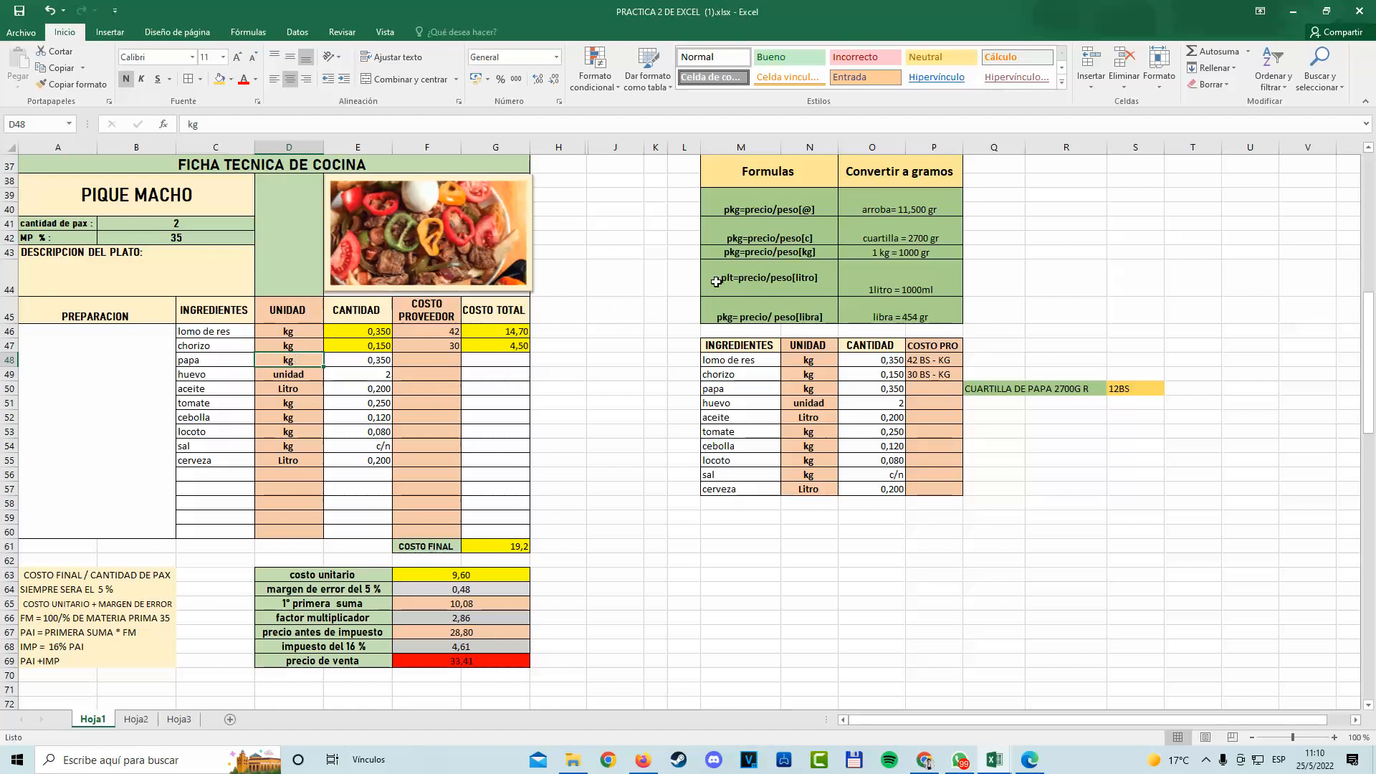
click(910, 240)
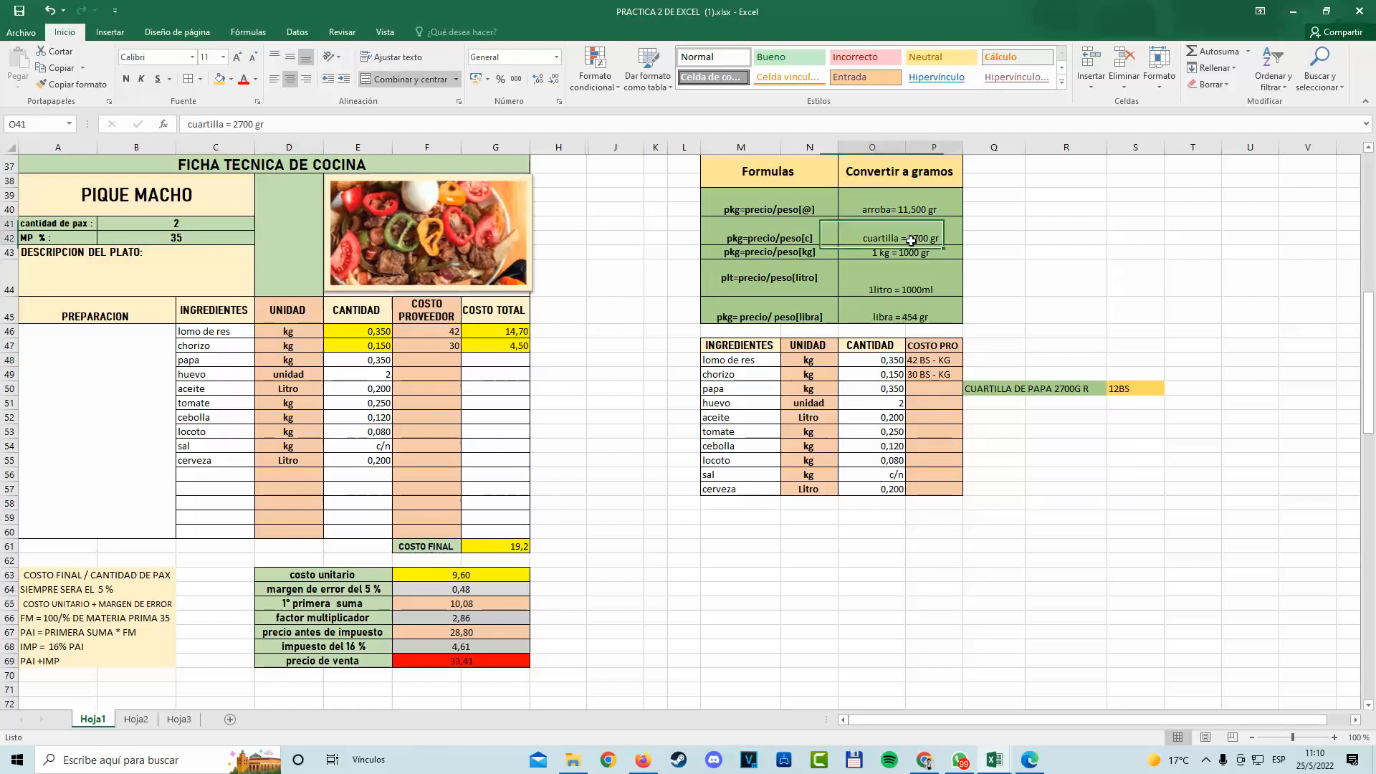
double_click(1199, 389)
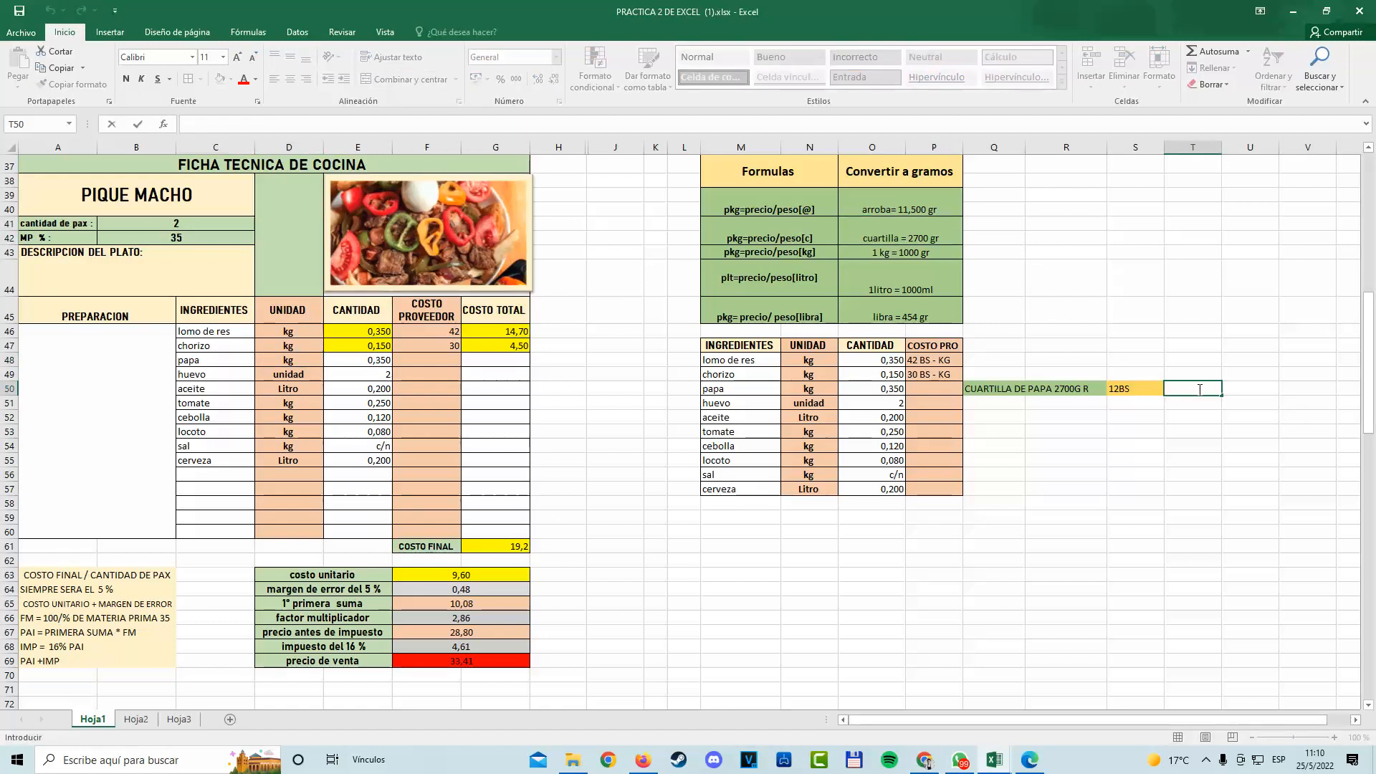
text(=)
text(12/2,7)
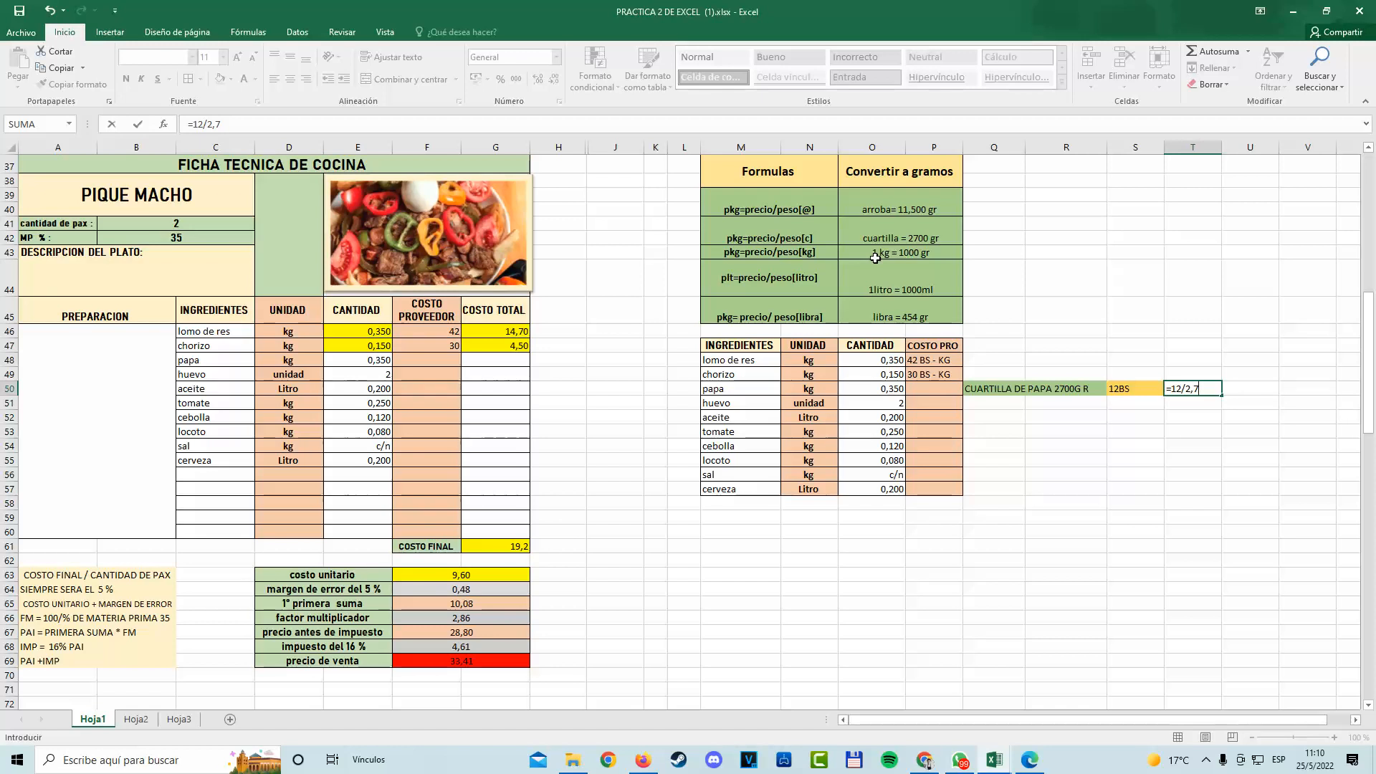
key(Return)
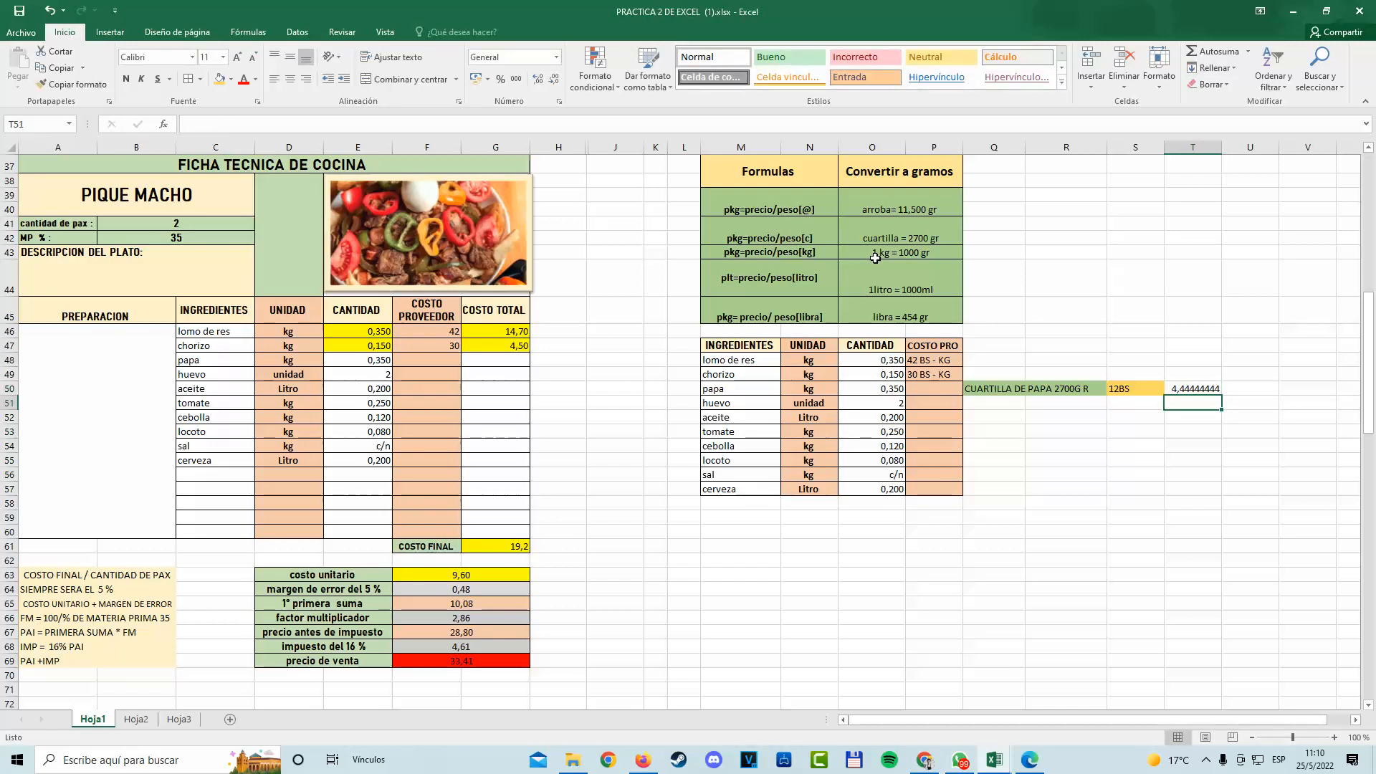
Format papa's price per kilogram in T50 to two decimals and fill the cell yellow.
click(1172, 390)
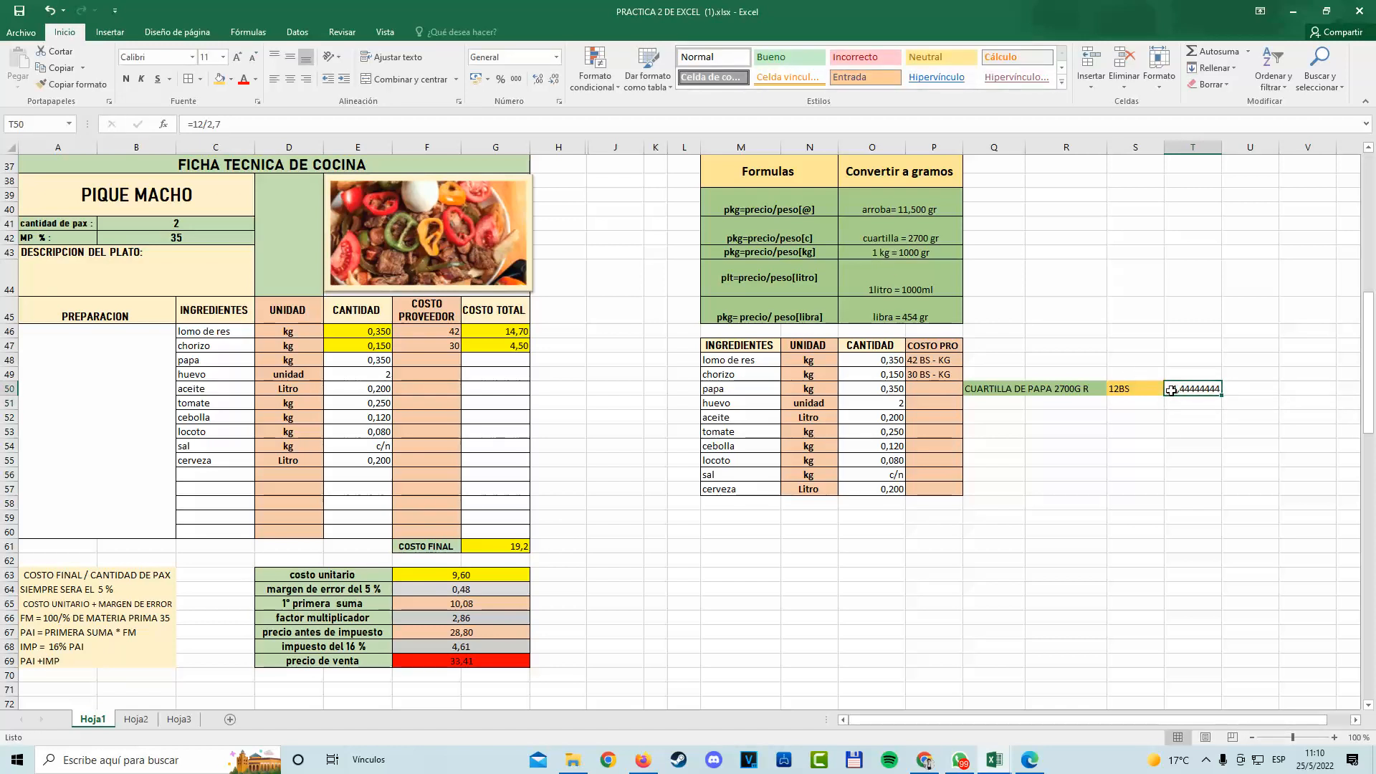
click(556, 83)
click(231, 79)
click(258, 176)
Review papa's conversion row, comparing the division formula in T50 with the purchase unit and price in Q50:S50.
double_click(1220, 390)
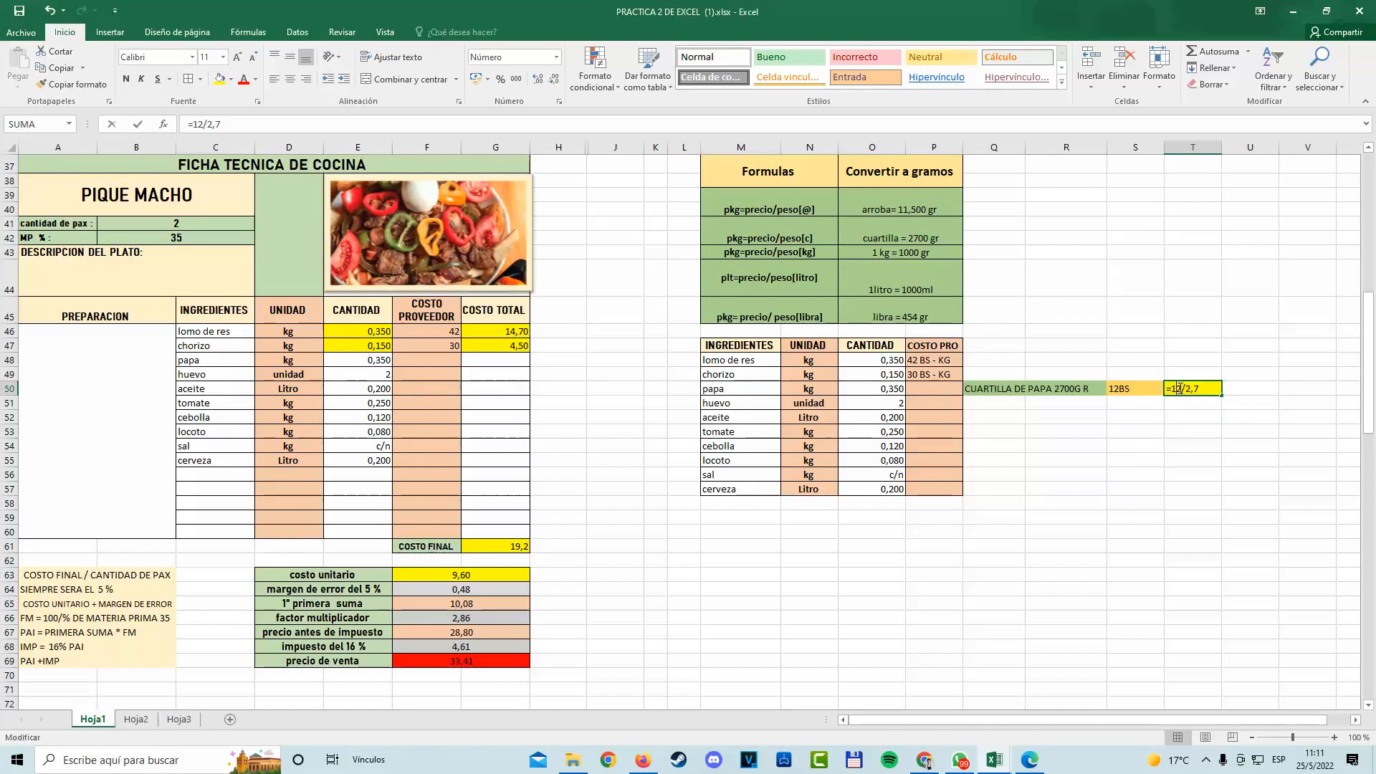
text(00)
click(1237, 474)
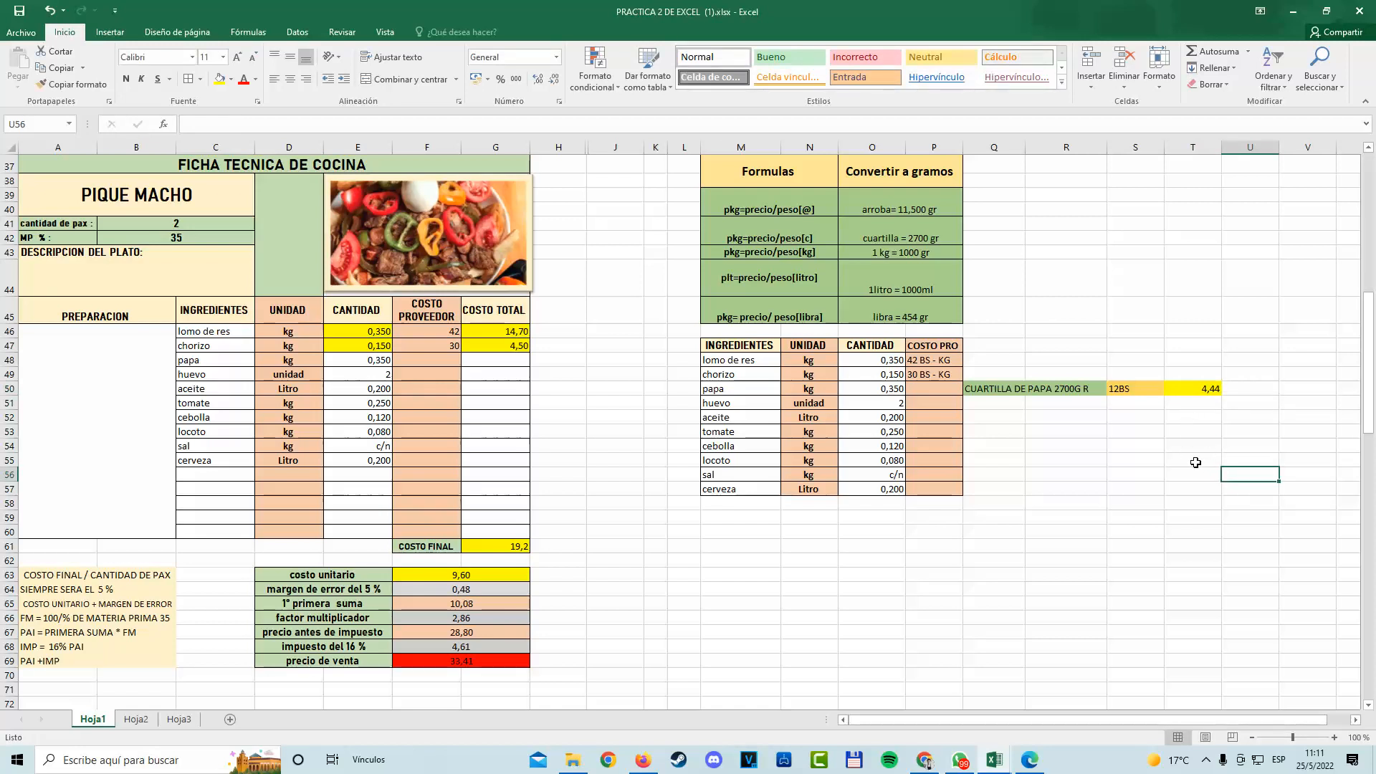
click(1196, 389)
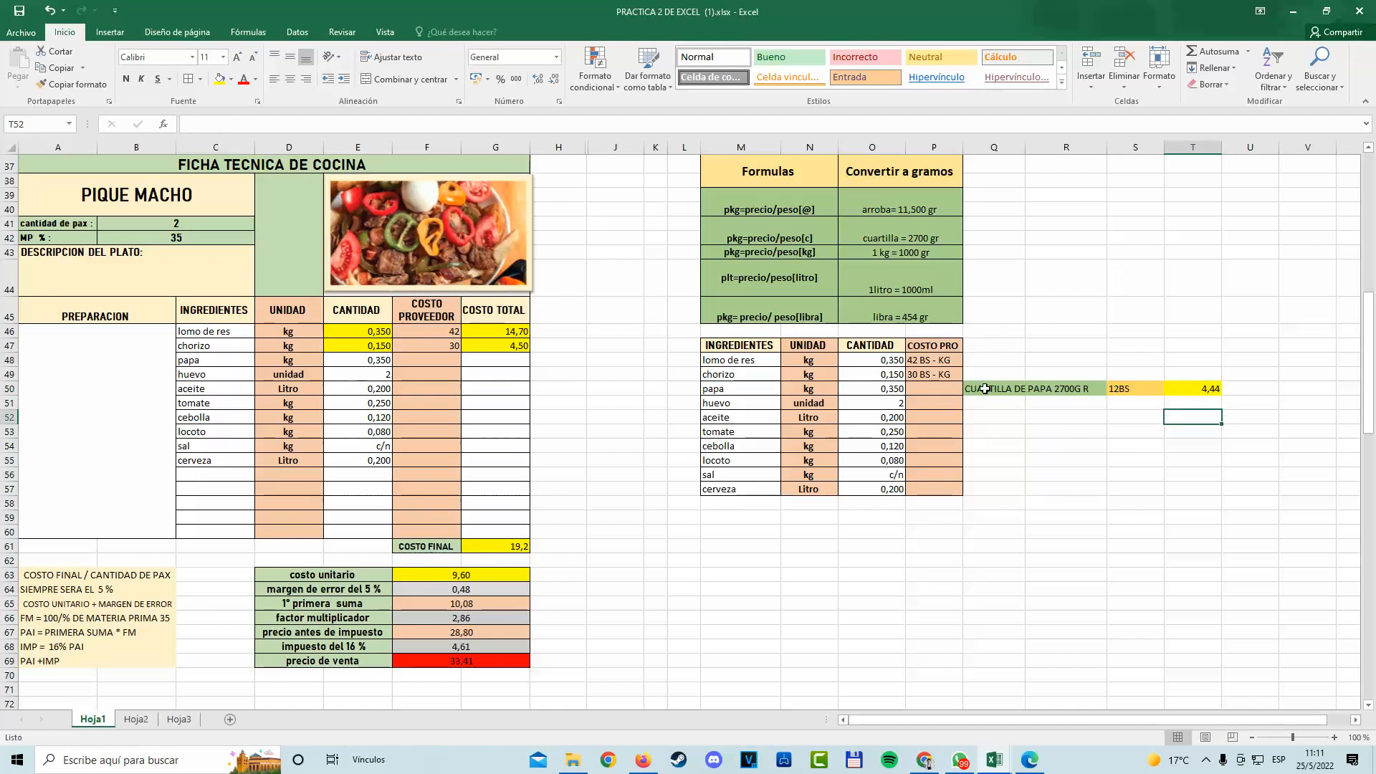
drag(982, 390, 1187, 389)
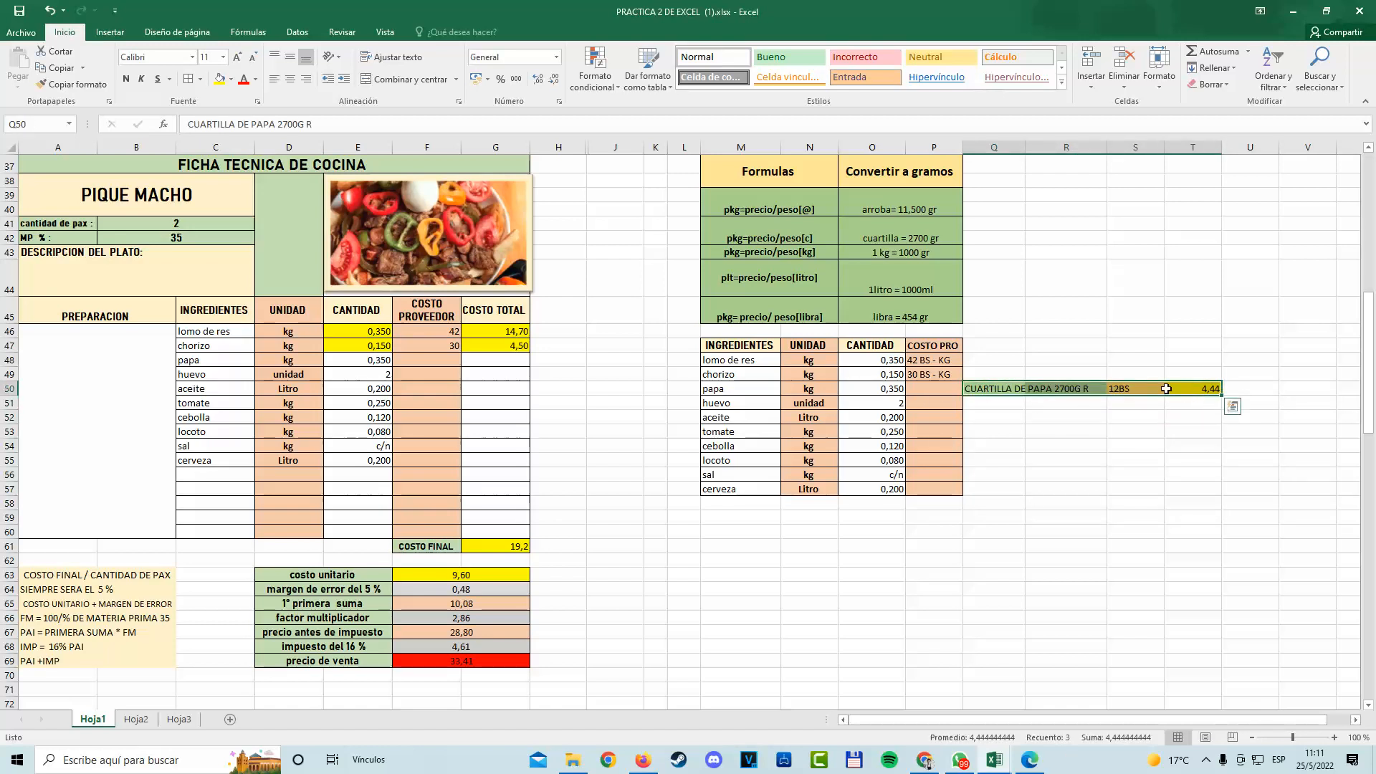
click(1195, 388)
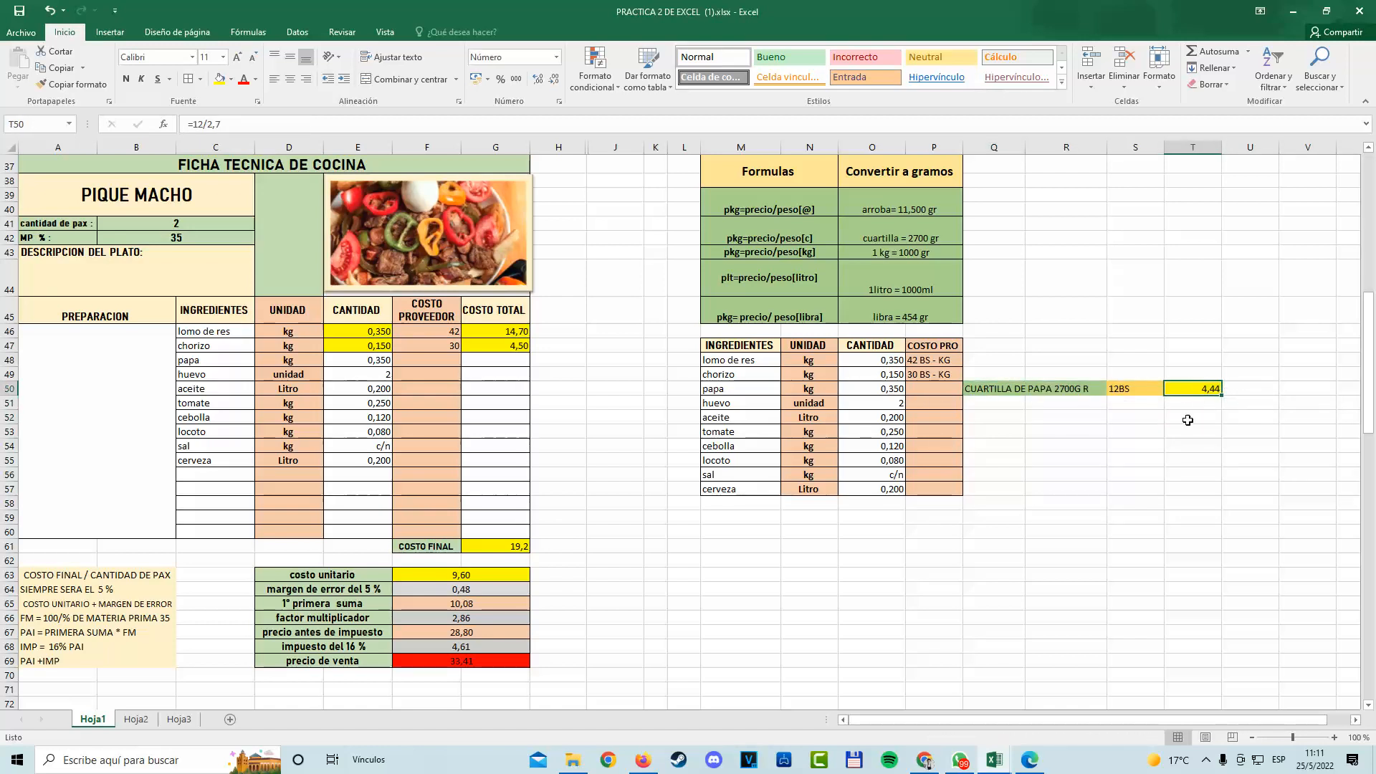
click(1019, 388)
click(1055, 388)
click(1136, 390)
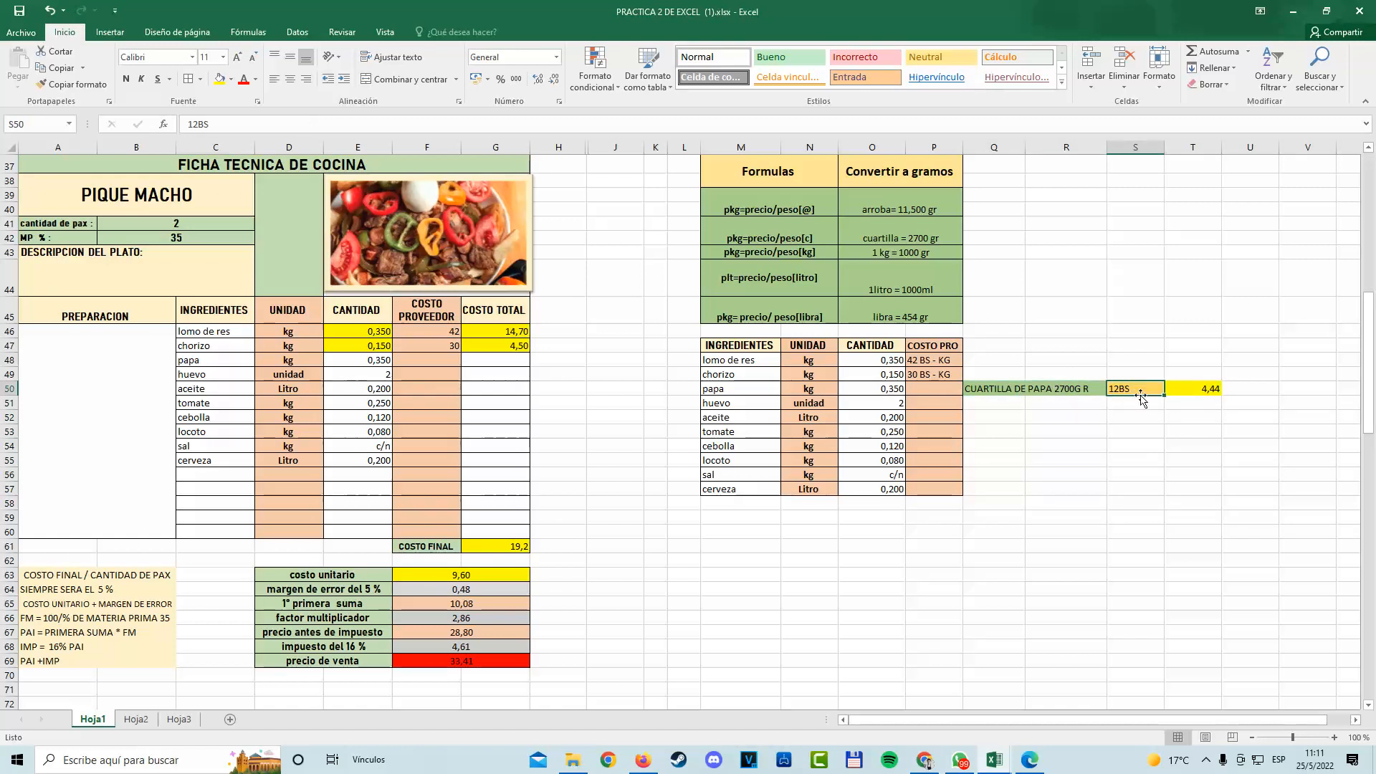
click(1201, 392)
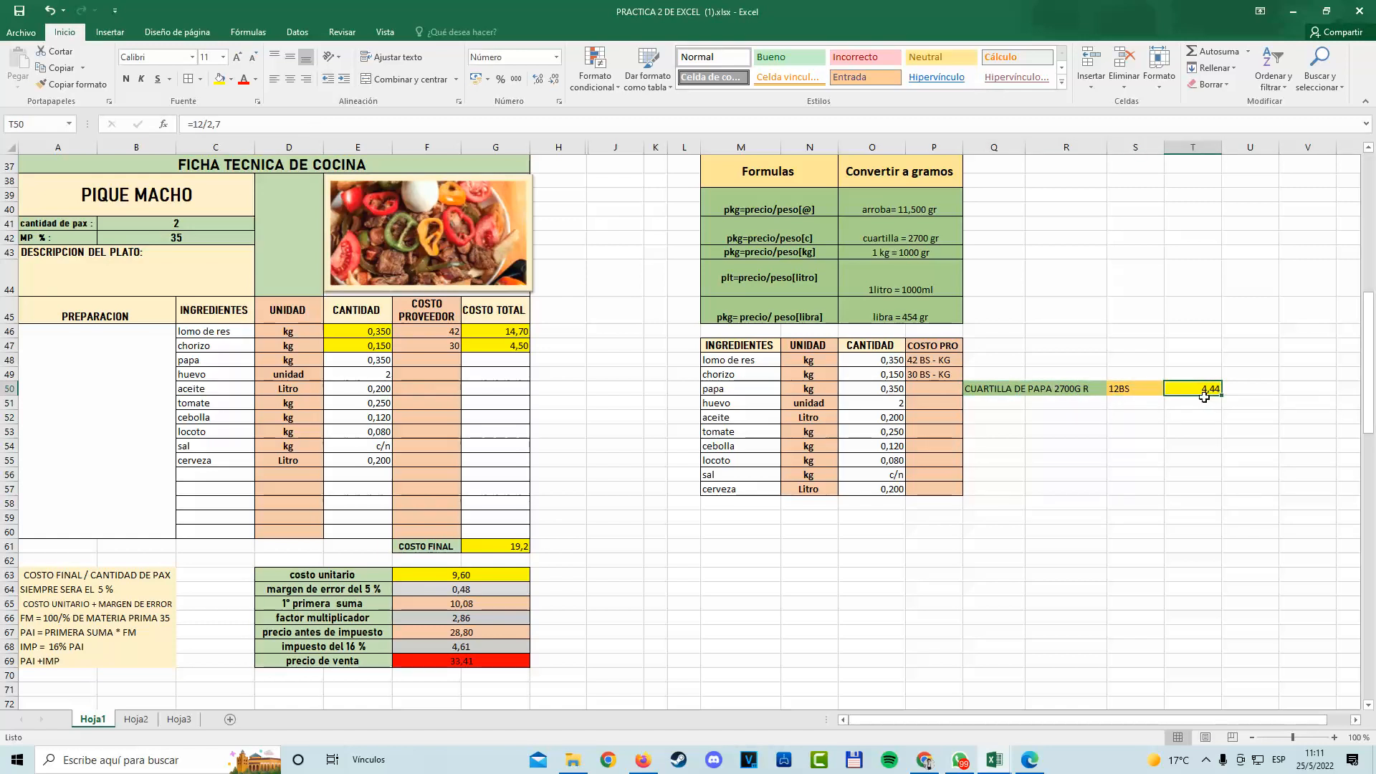
Enter the supplier cost 4,44 BS - KG for papa in P50 of the helper table.
click(829, 393)
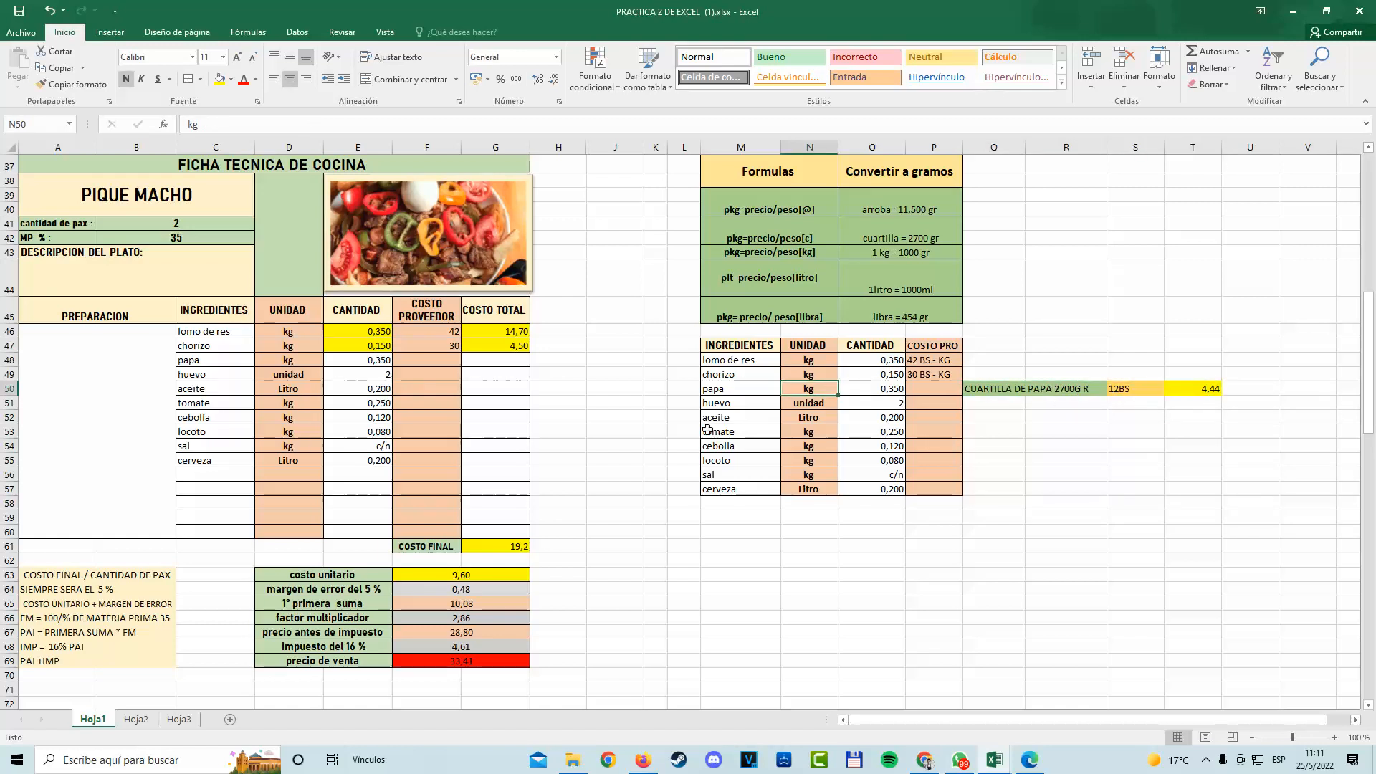
click(932, 390)
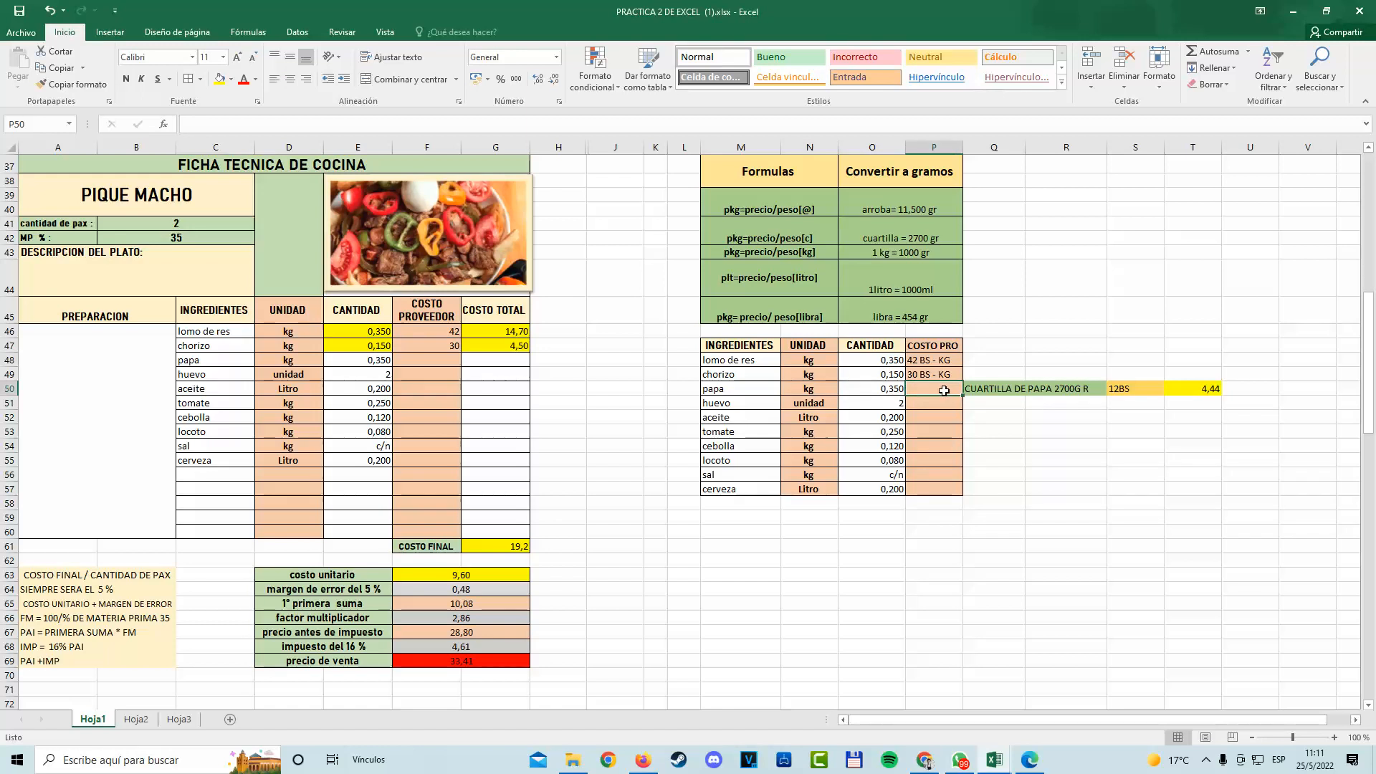
text(4,44 B)
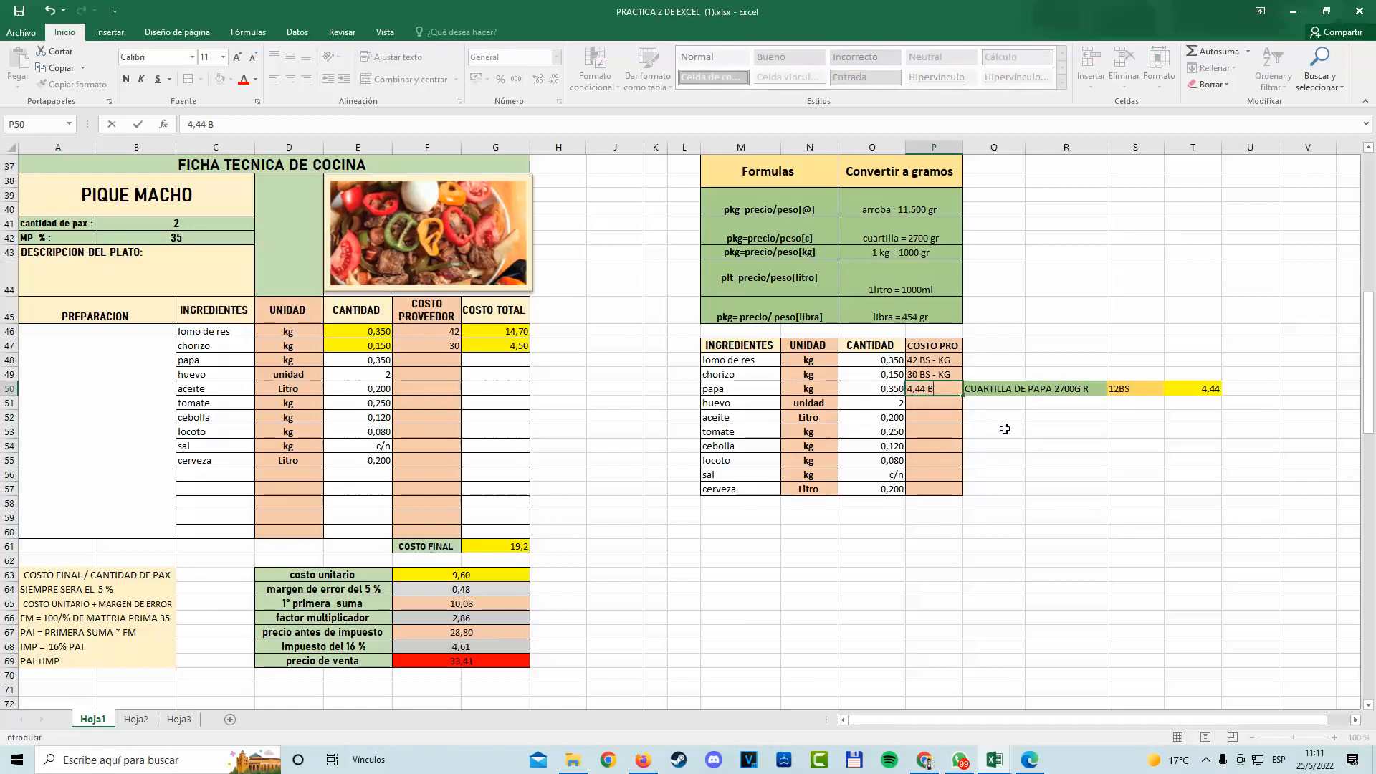
text(S - KG)
click(1005, 429)
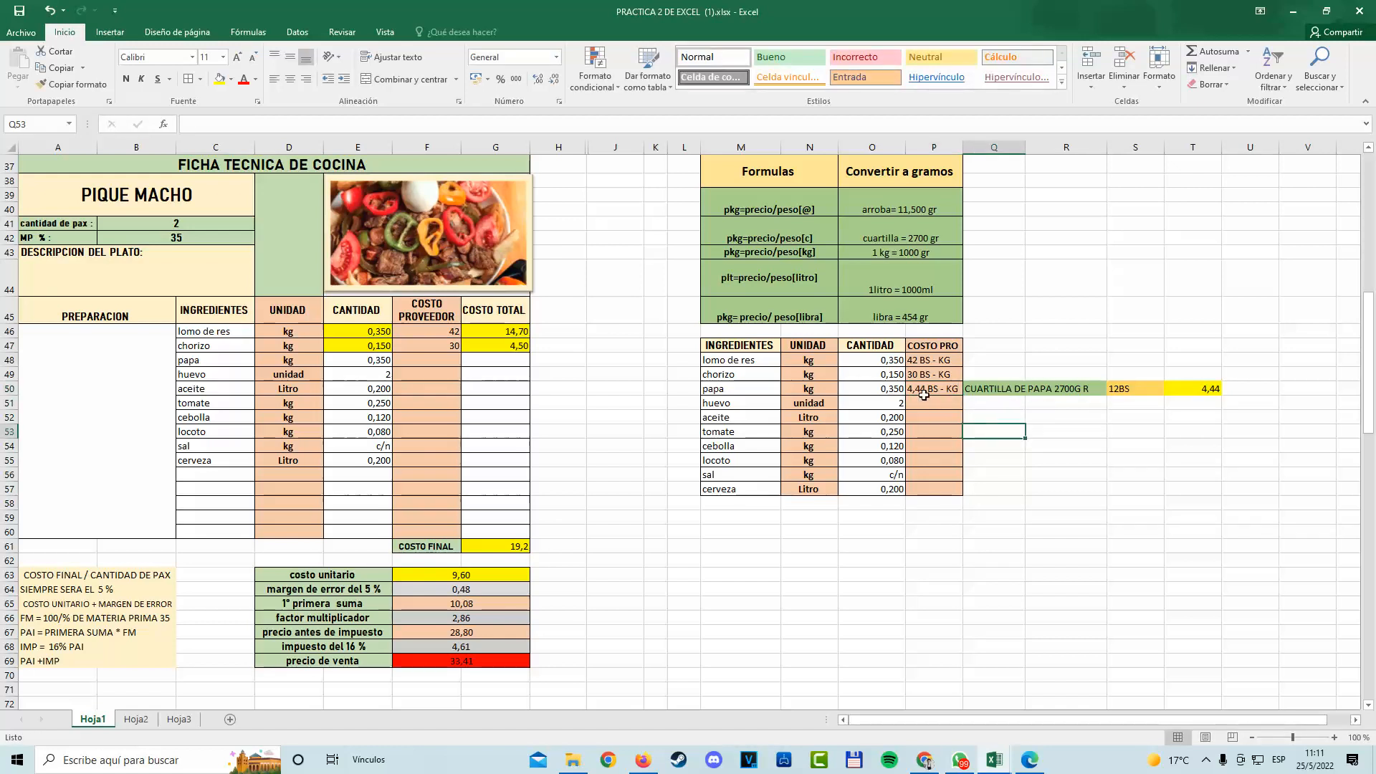
click(926, 394)
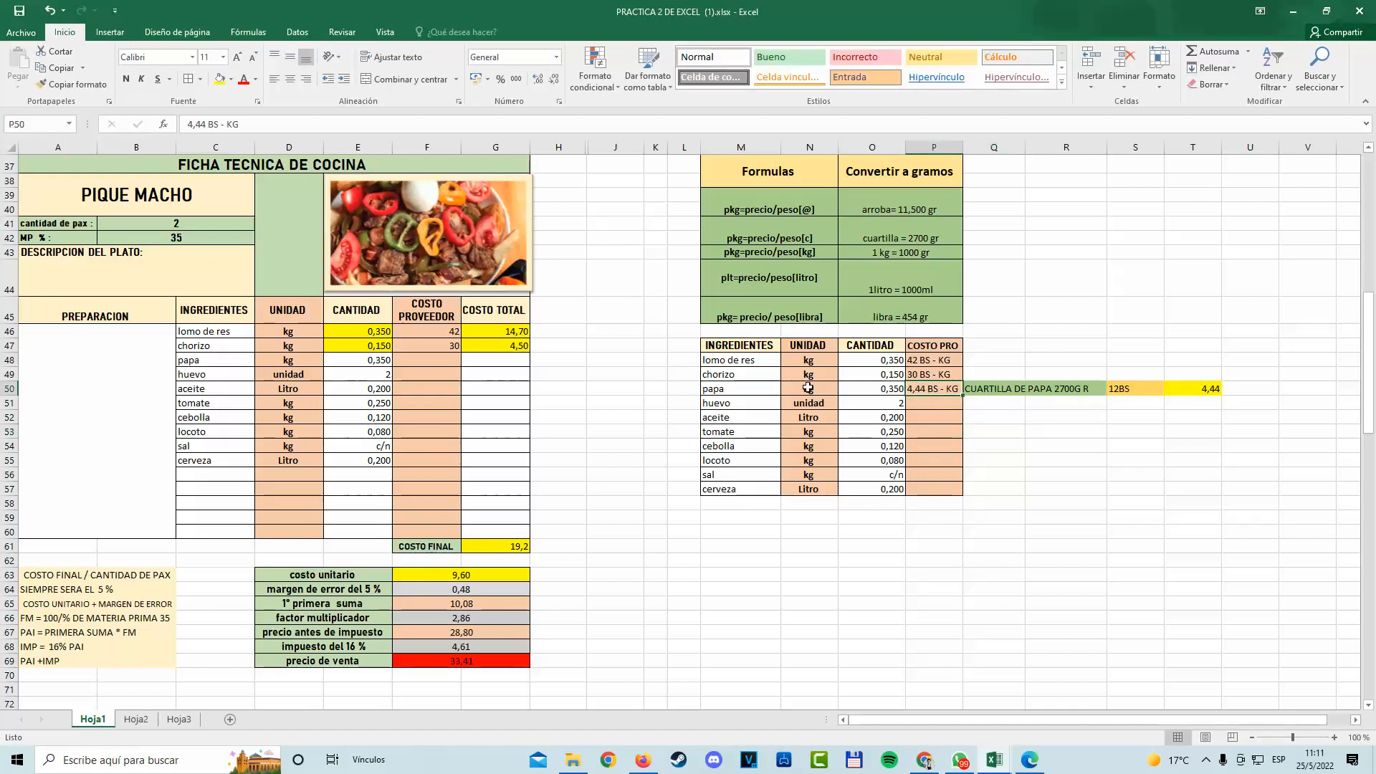
Enter 4,44 as papa's COSTO PROVEEDOR in F48 of the costing sheet.
click(425, 366)
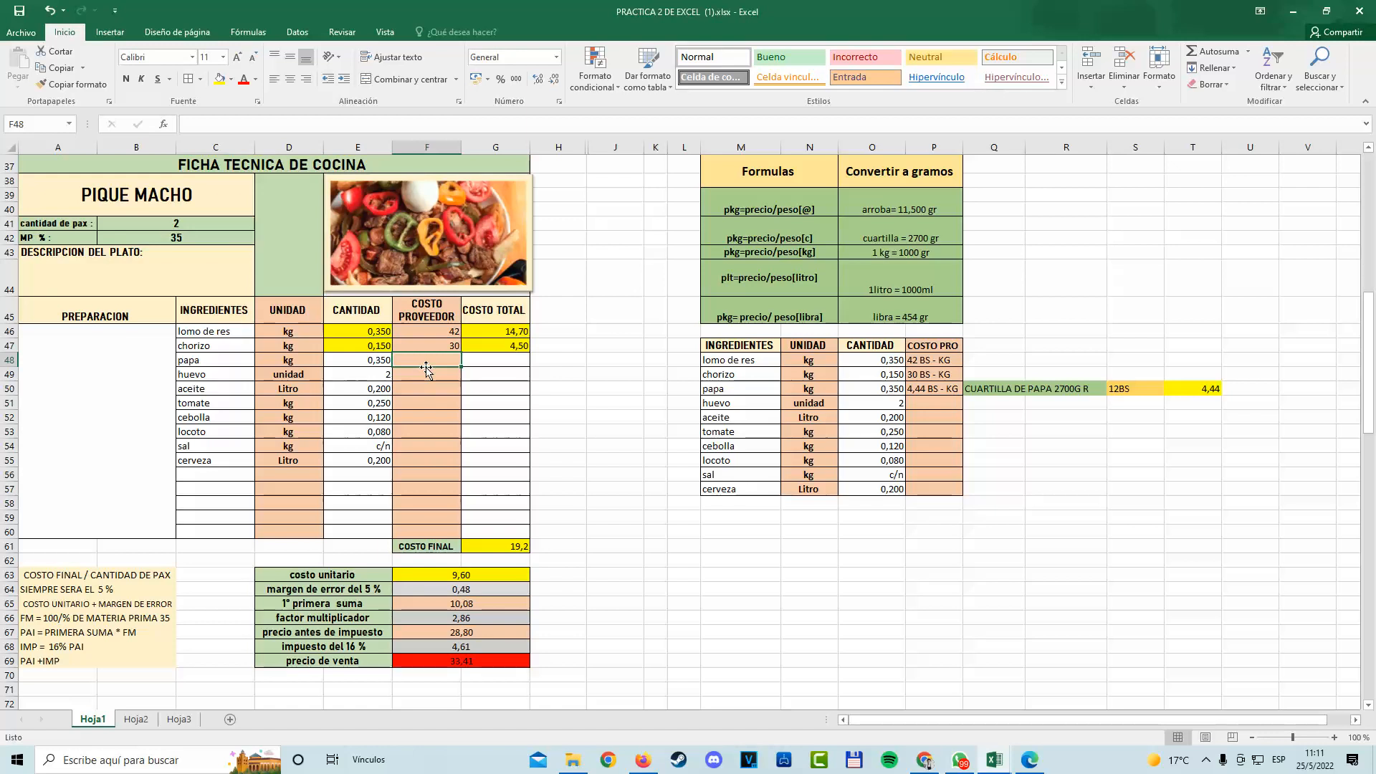
text(4,4)
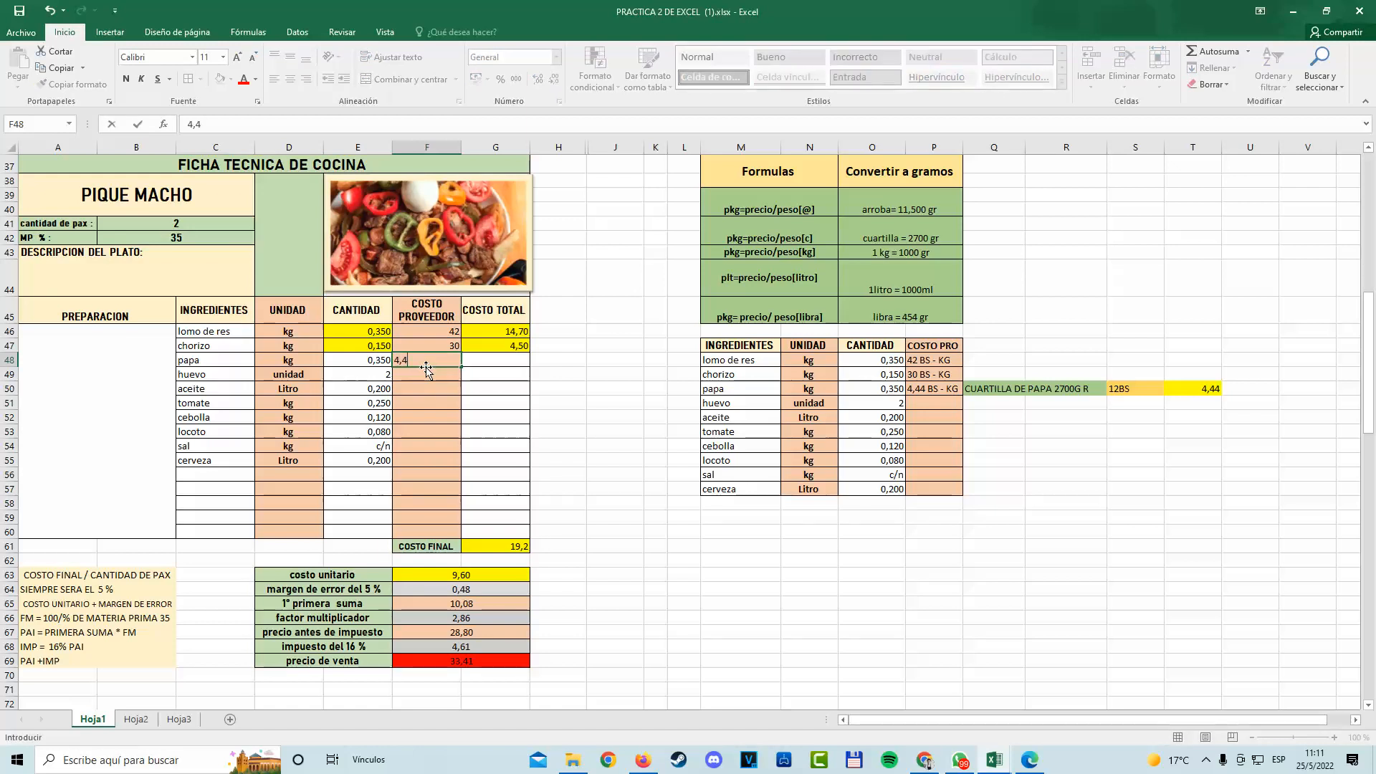
text(4)
click(512, 393)
Copy the COSTO TOTAL formula from G46 down through G55 to cover papa and the remaining ingredients.
drag(488, 334, 535, 466)
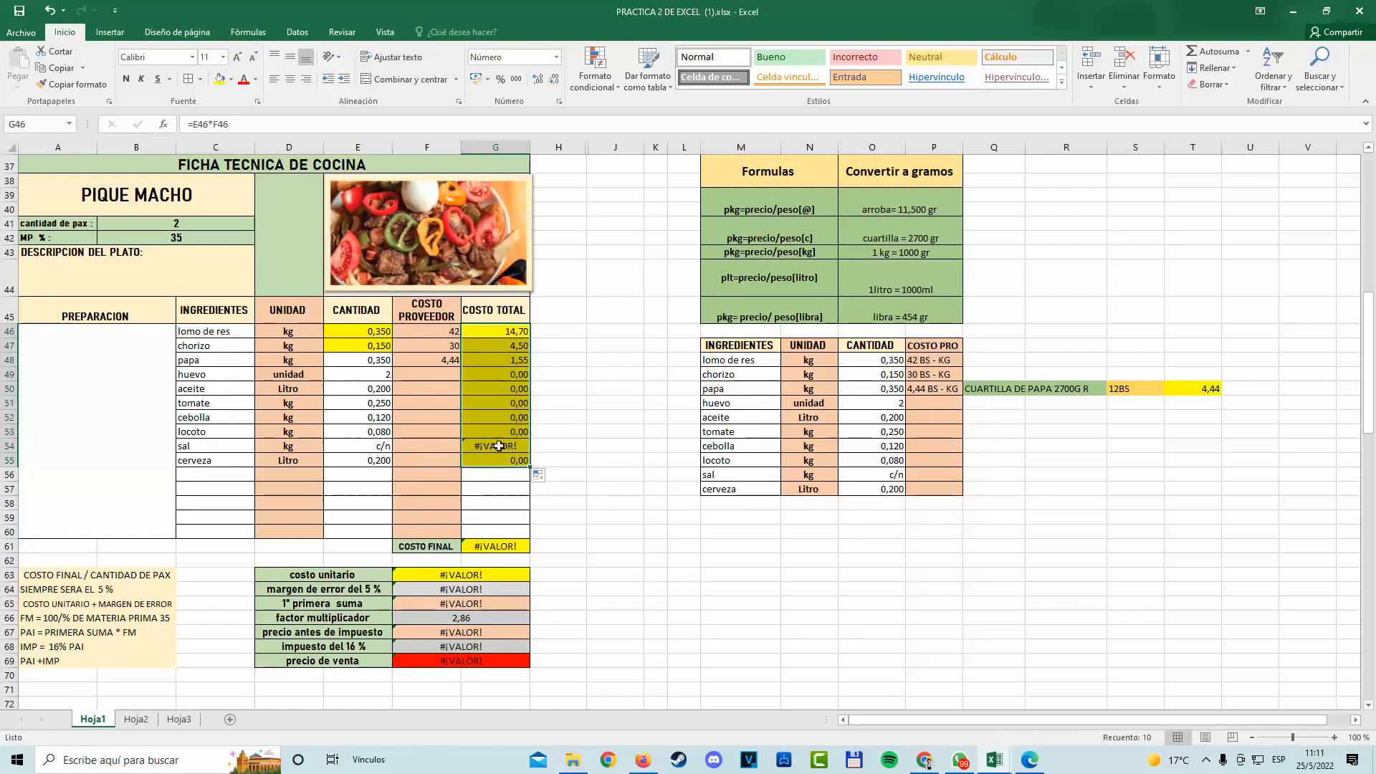
click(499, 446)
click(566, 391)
click(395, 361)
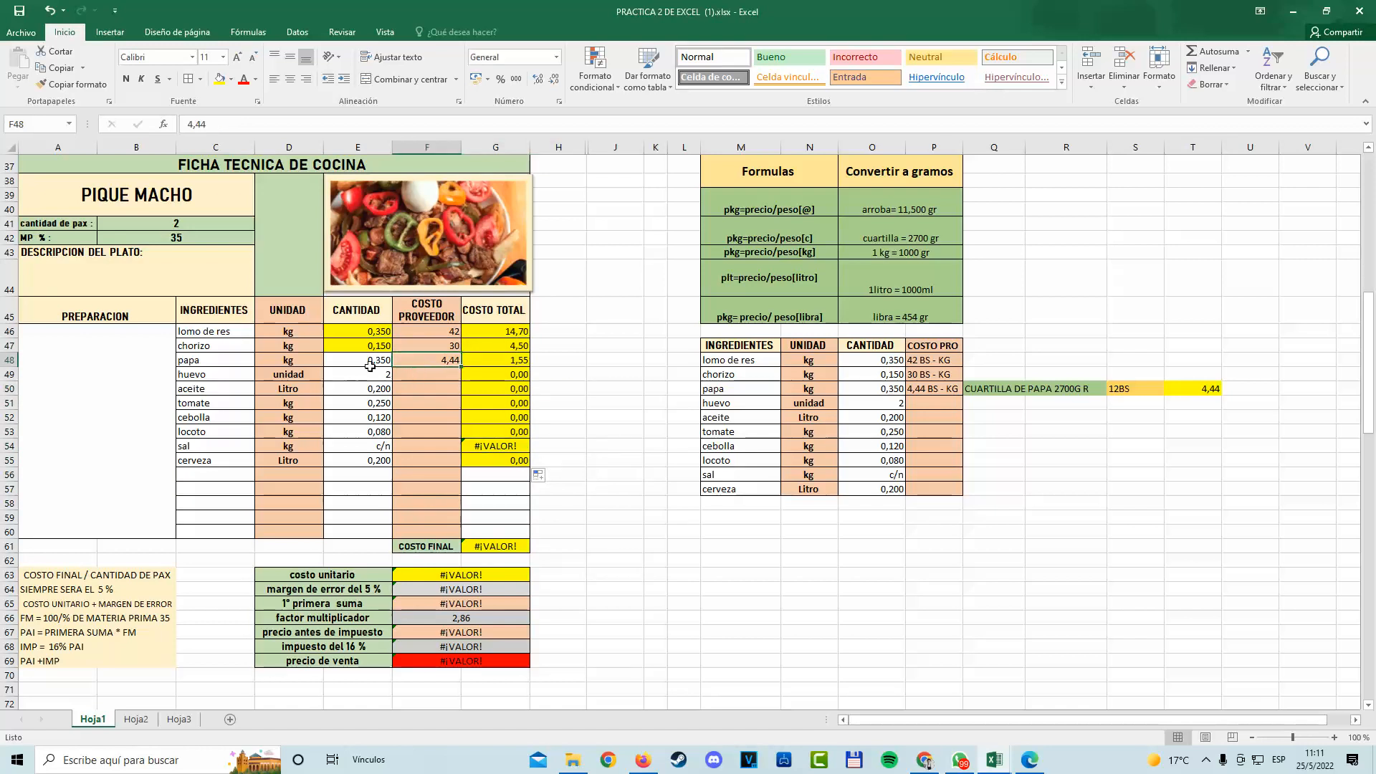
Review papa's unit, quantity, supplier cost and total in row 48, and compare them with the gram conversion table.
click(287, 360)
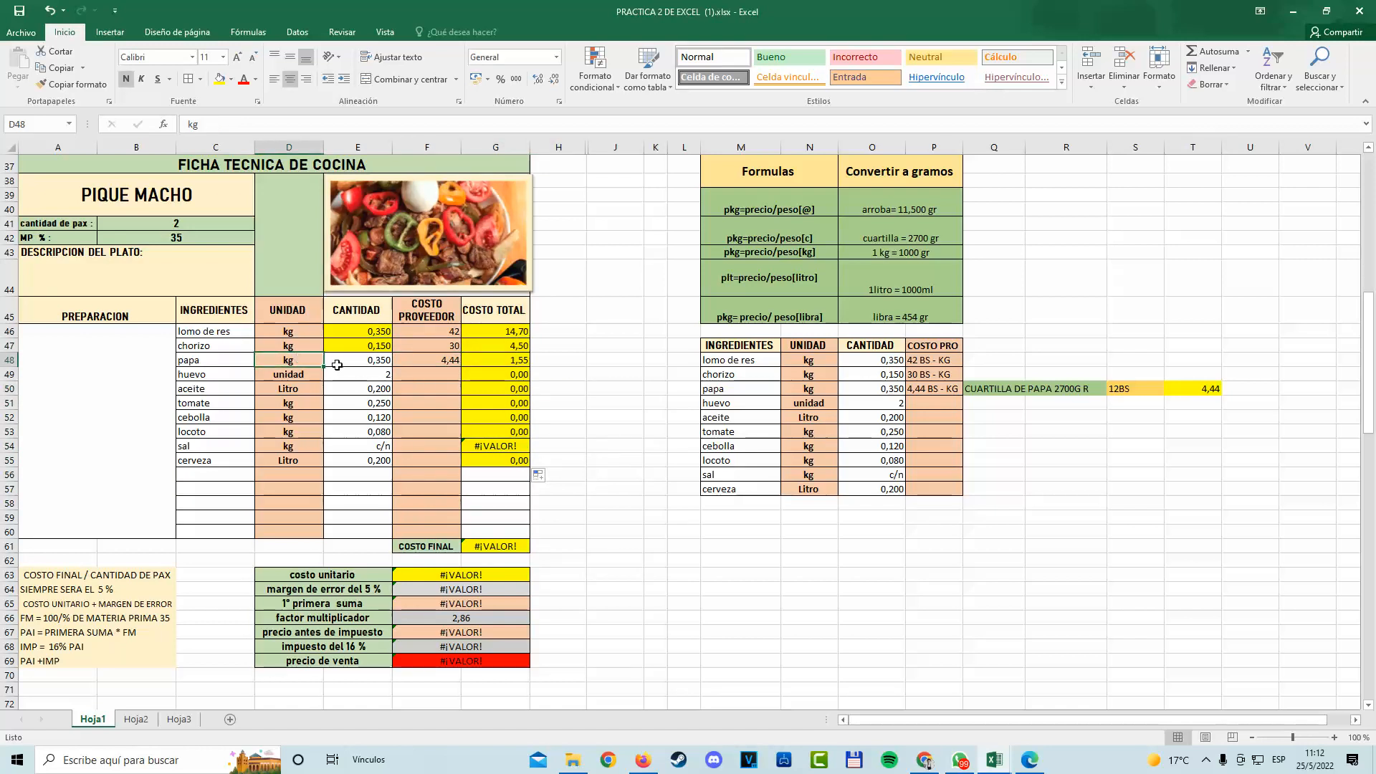
click(445, 362)
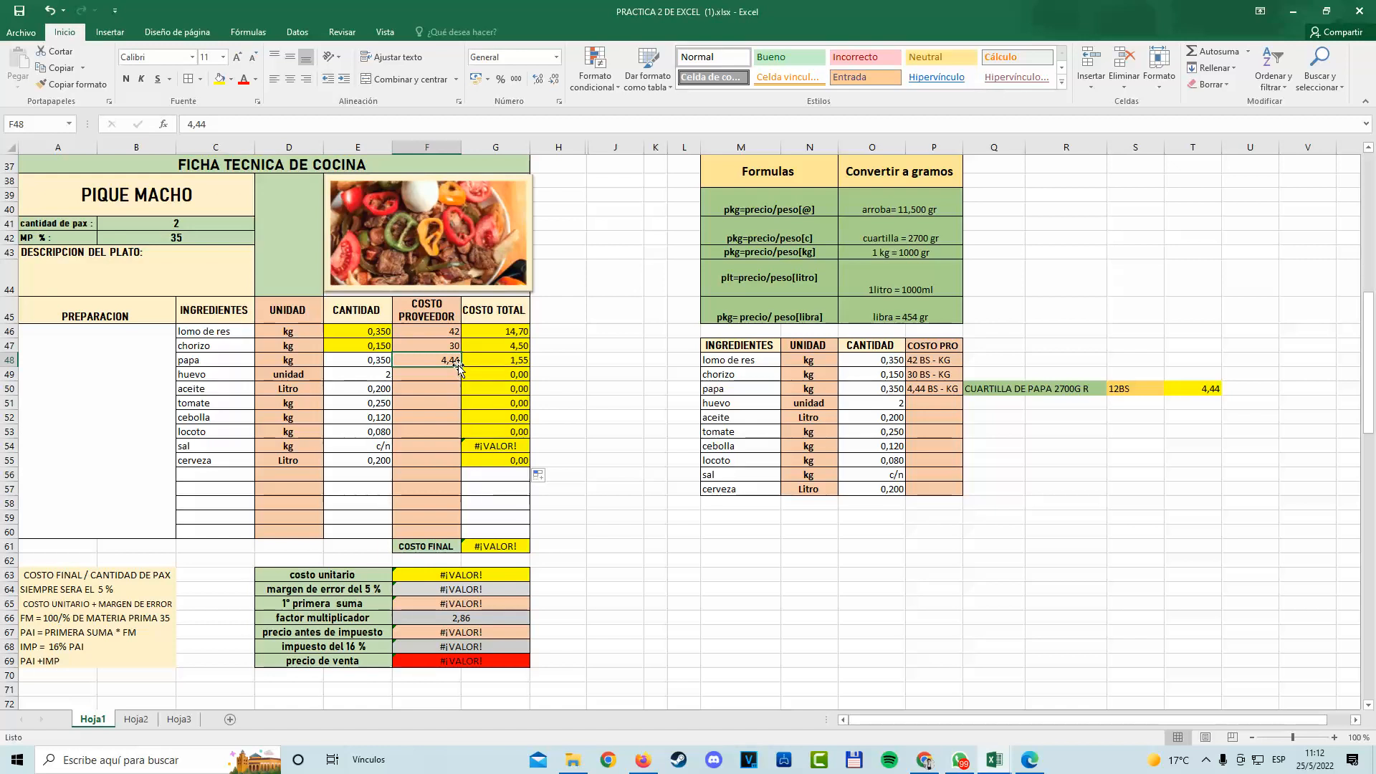
click(360, 360)
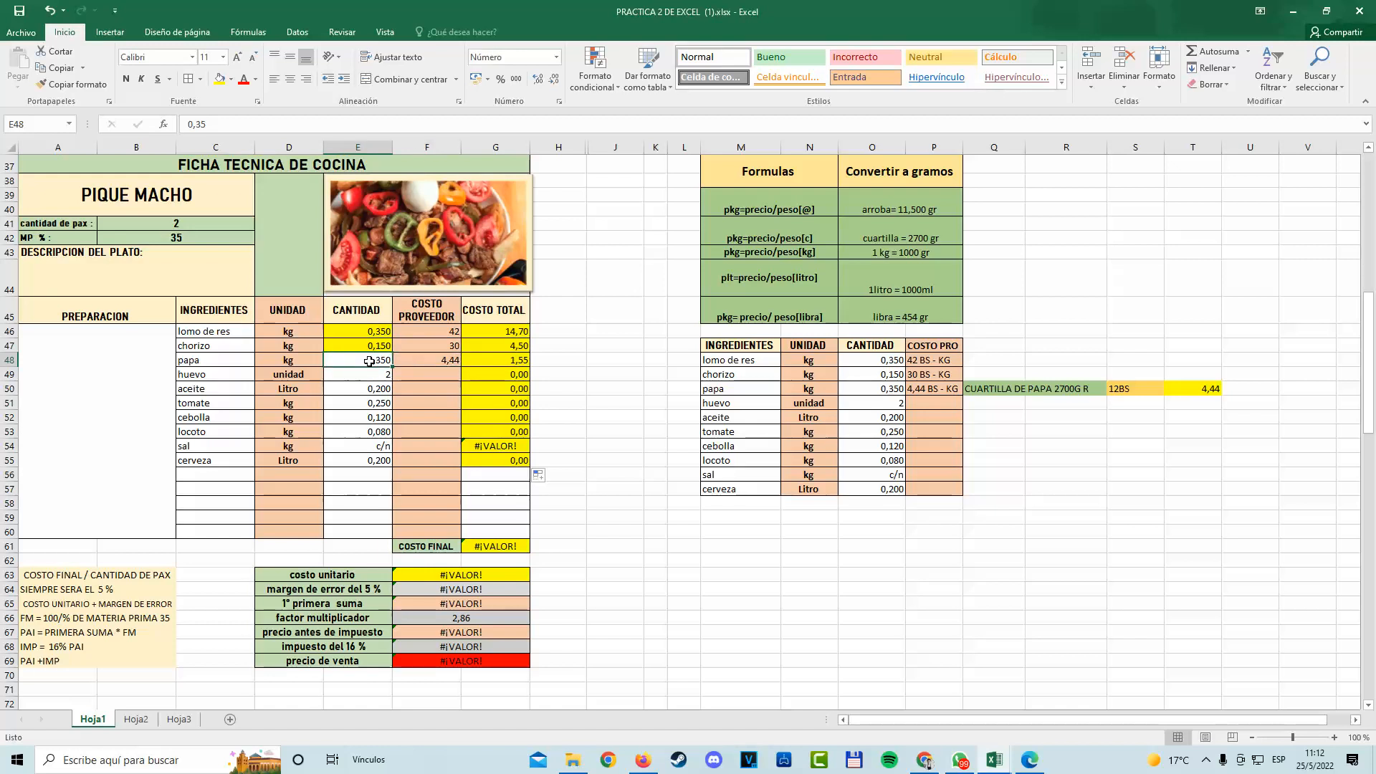
click(503, 363)
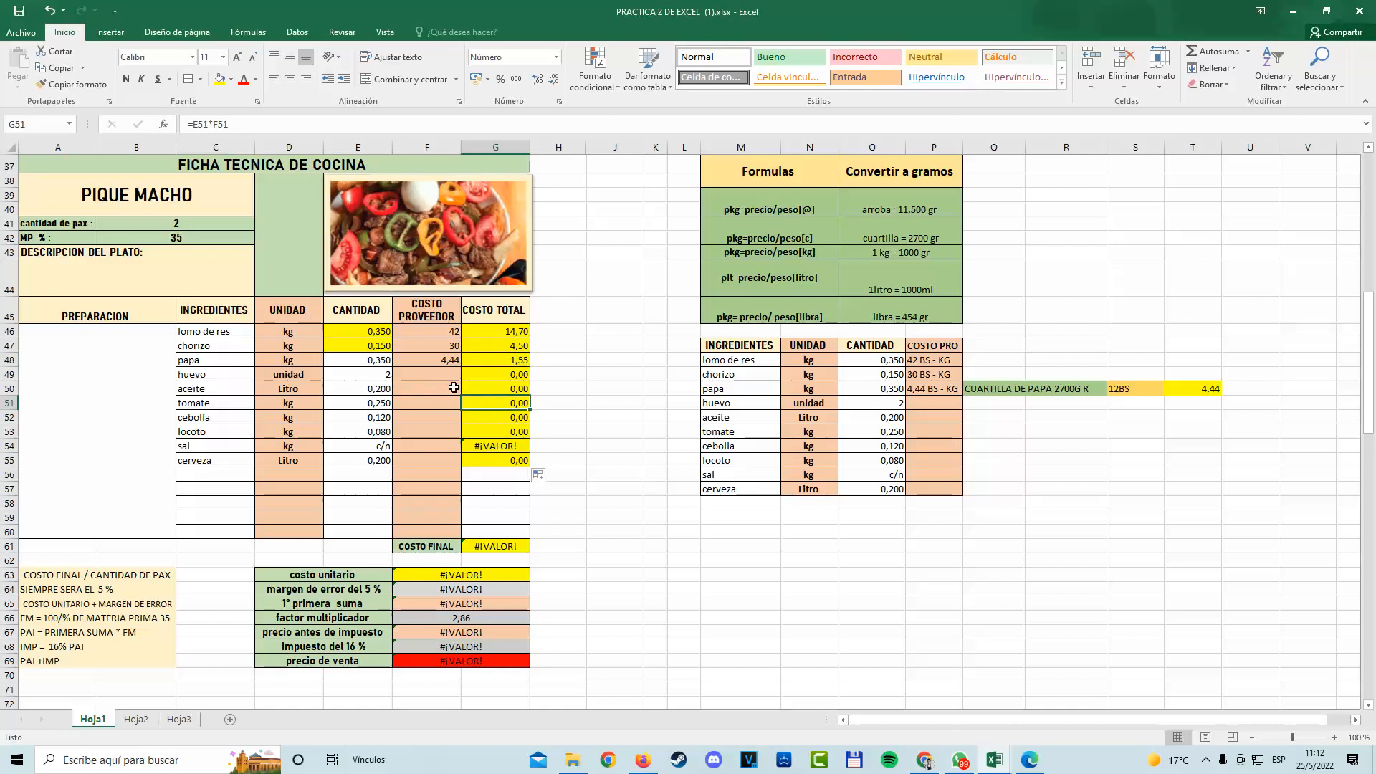
drag(219, 360, 505, 363)
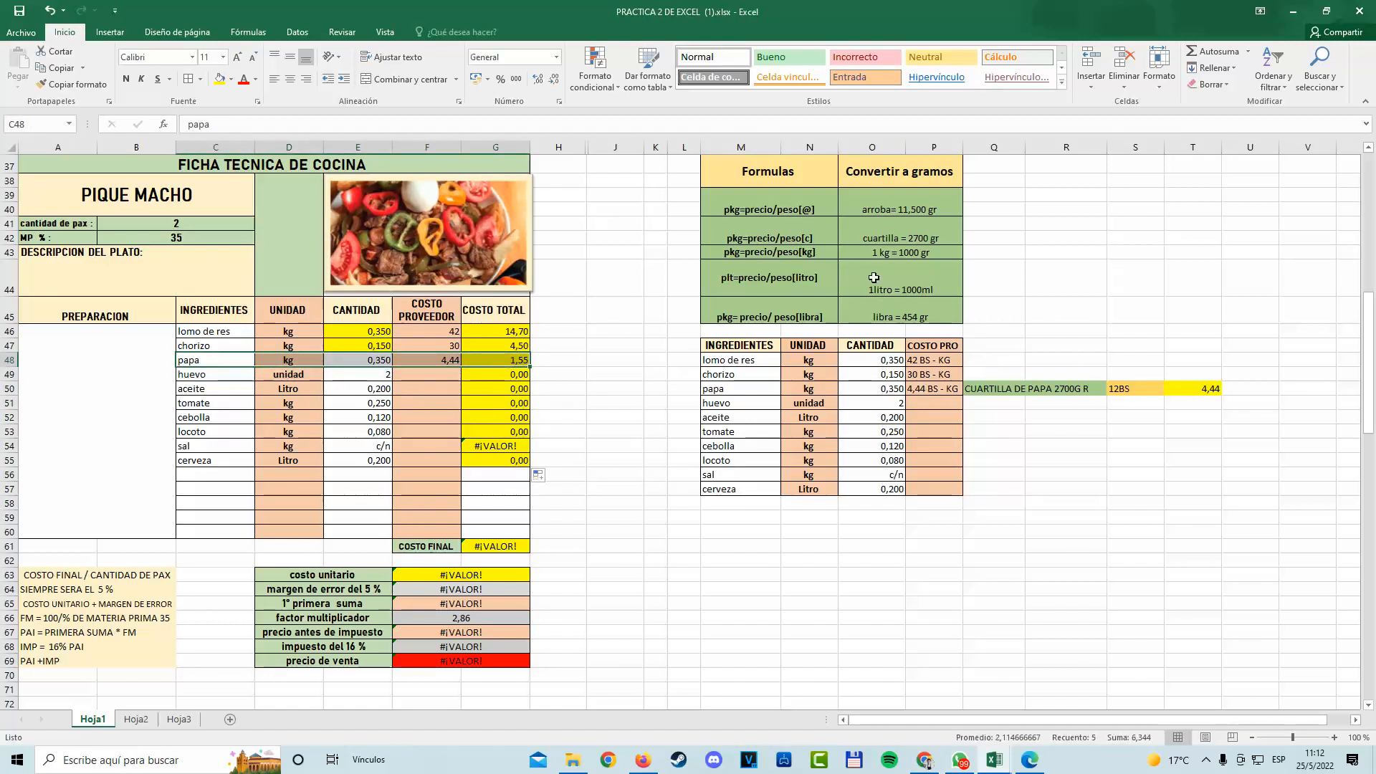
click(896, 213)
click(880, 276)
click(1132, 460)
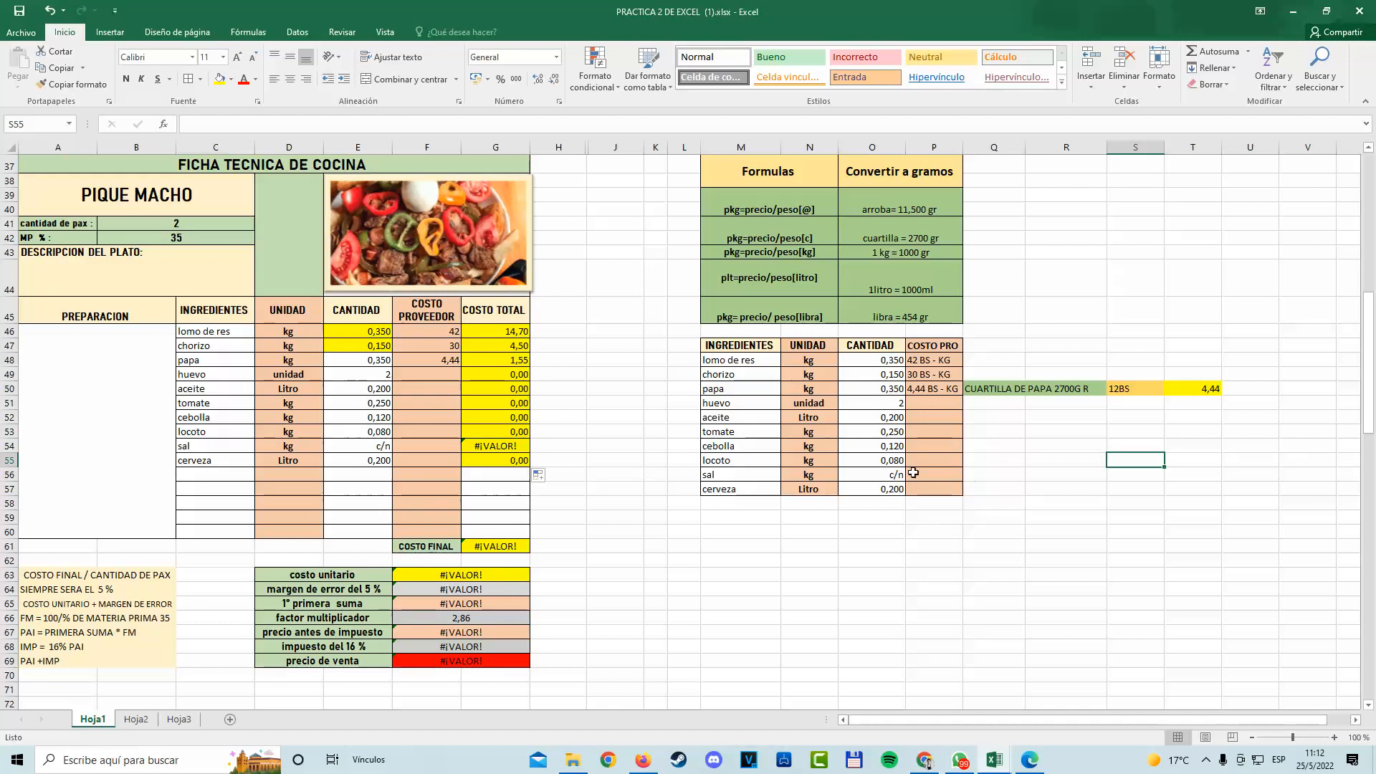
Change huevo's UNIDAD to kg in D49 and its CANTIDAD to 0,06 in E49 of the costing sheet.
click(945, 402)
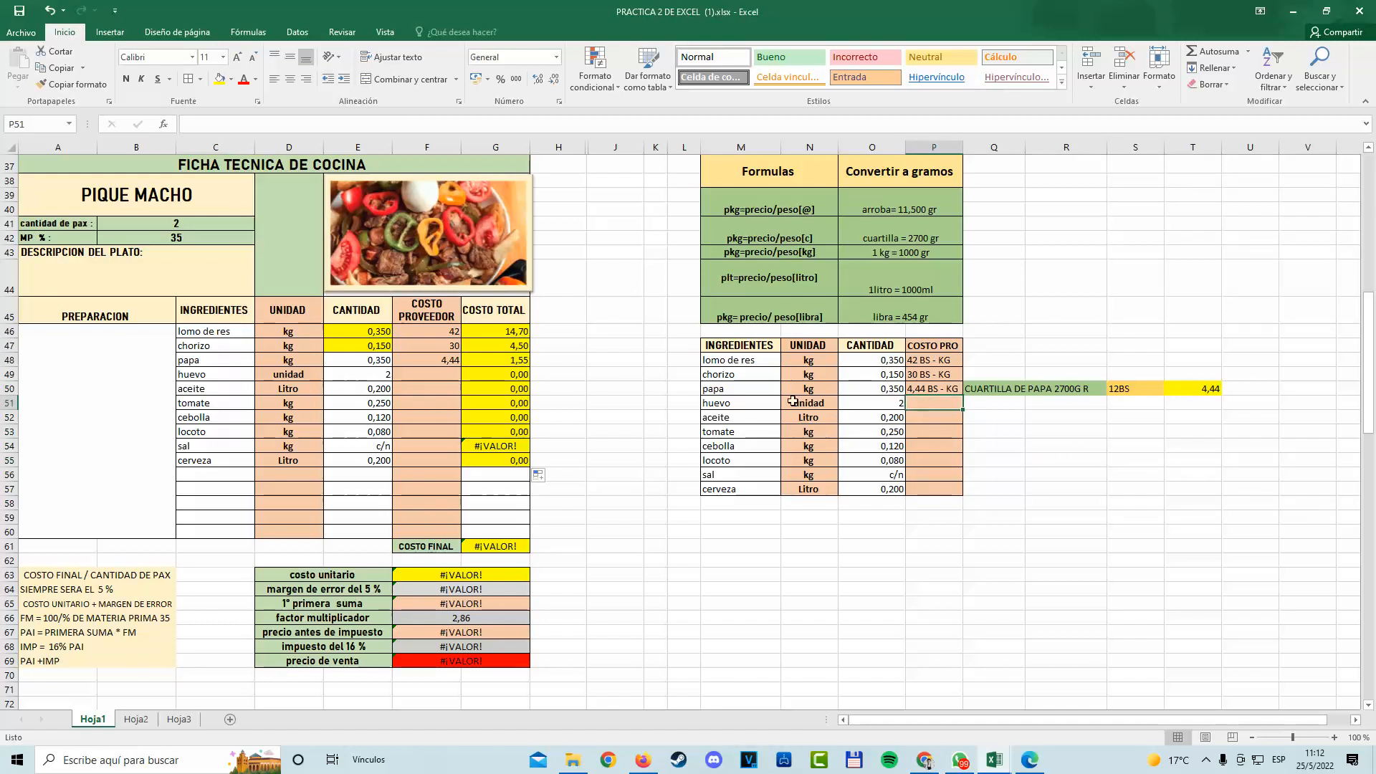
click(766, 403)
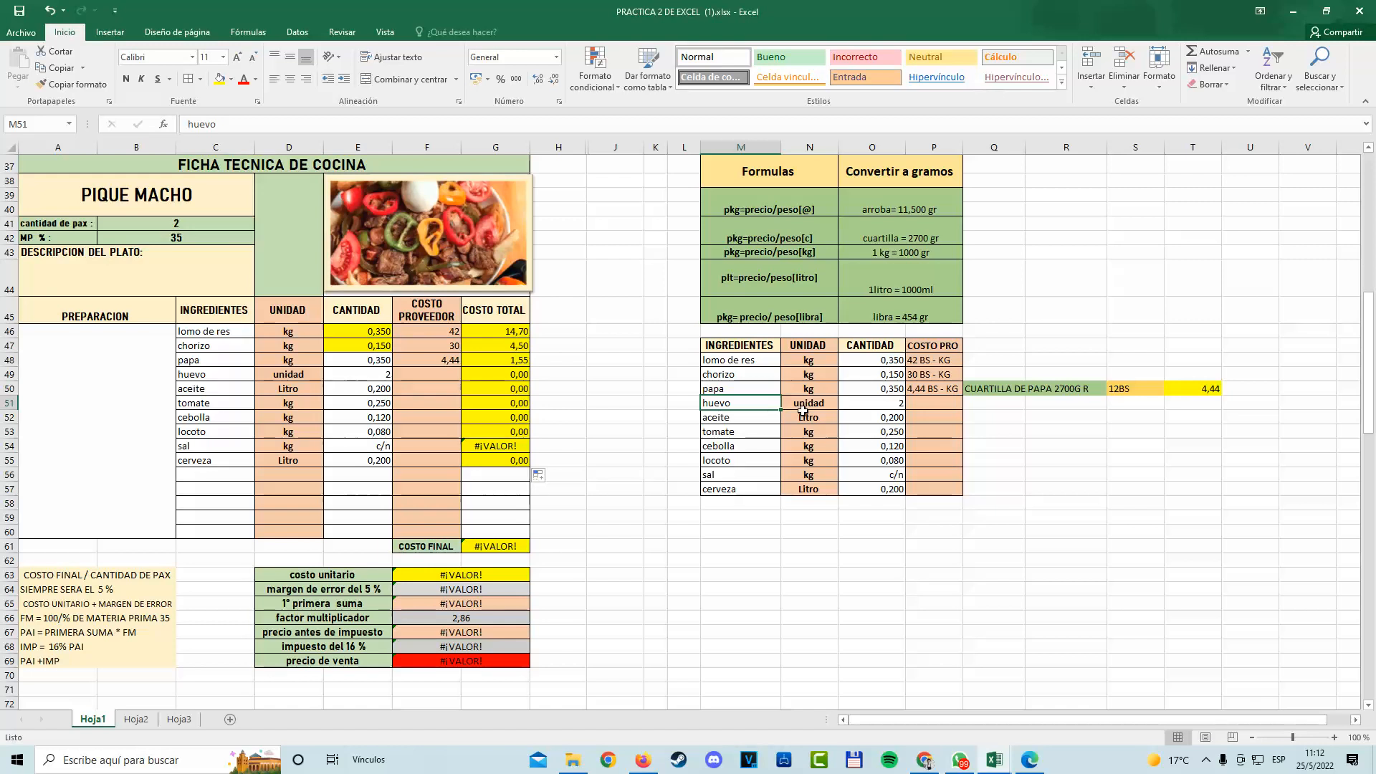
click(292, 378)
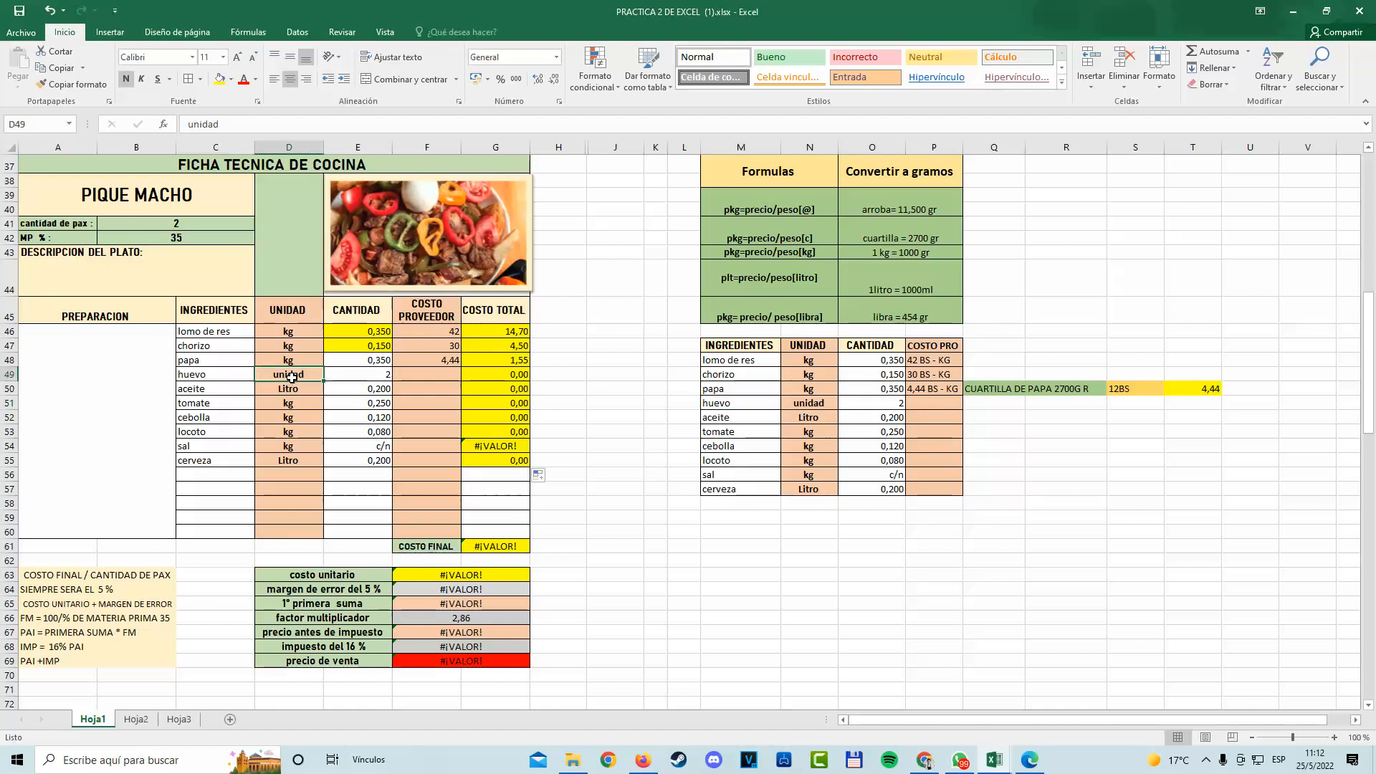
text(KG)
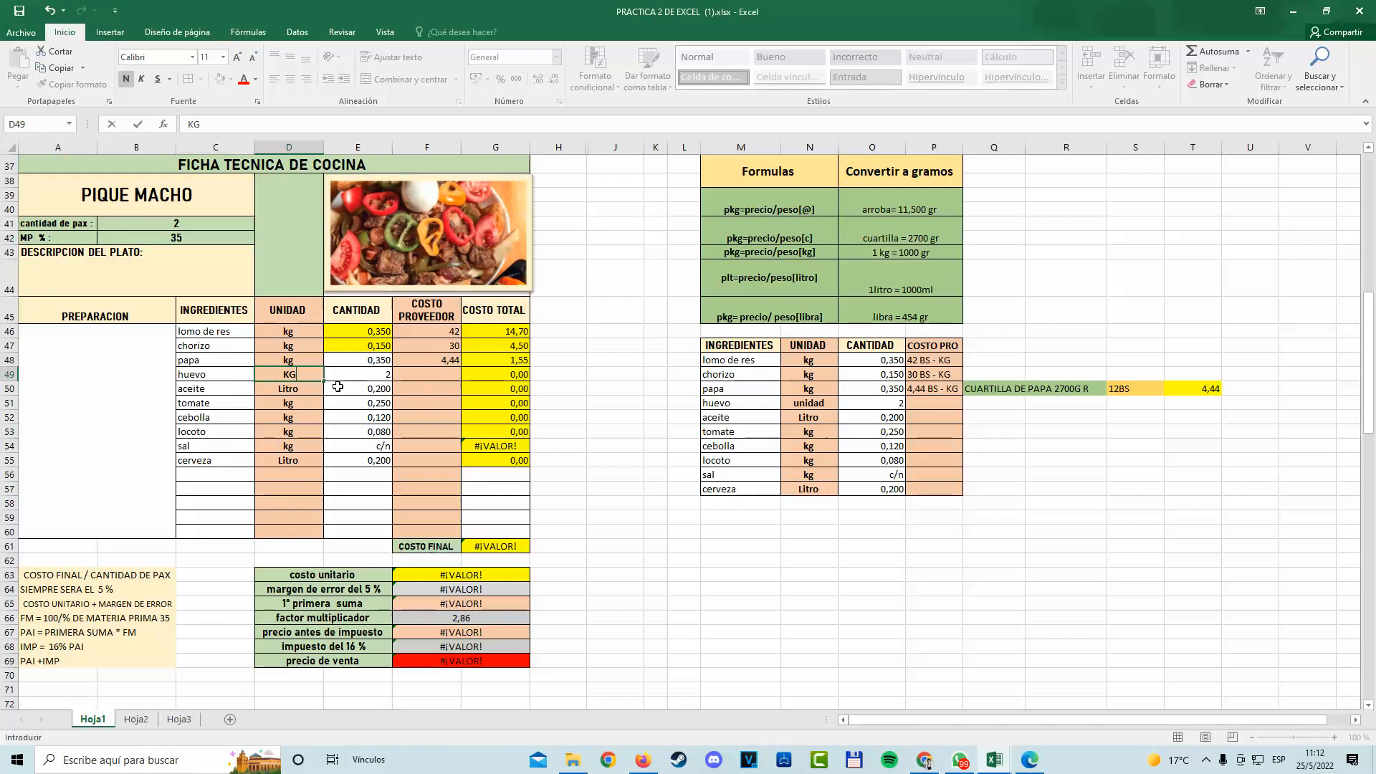
key(BackSpace)
text(kg)
key(Tab)
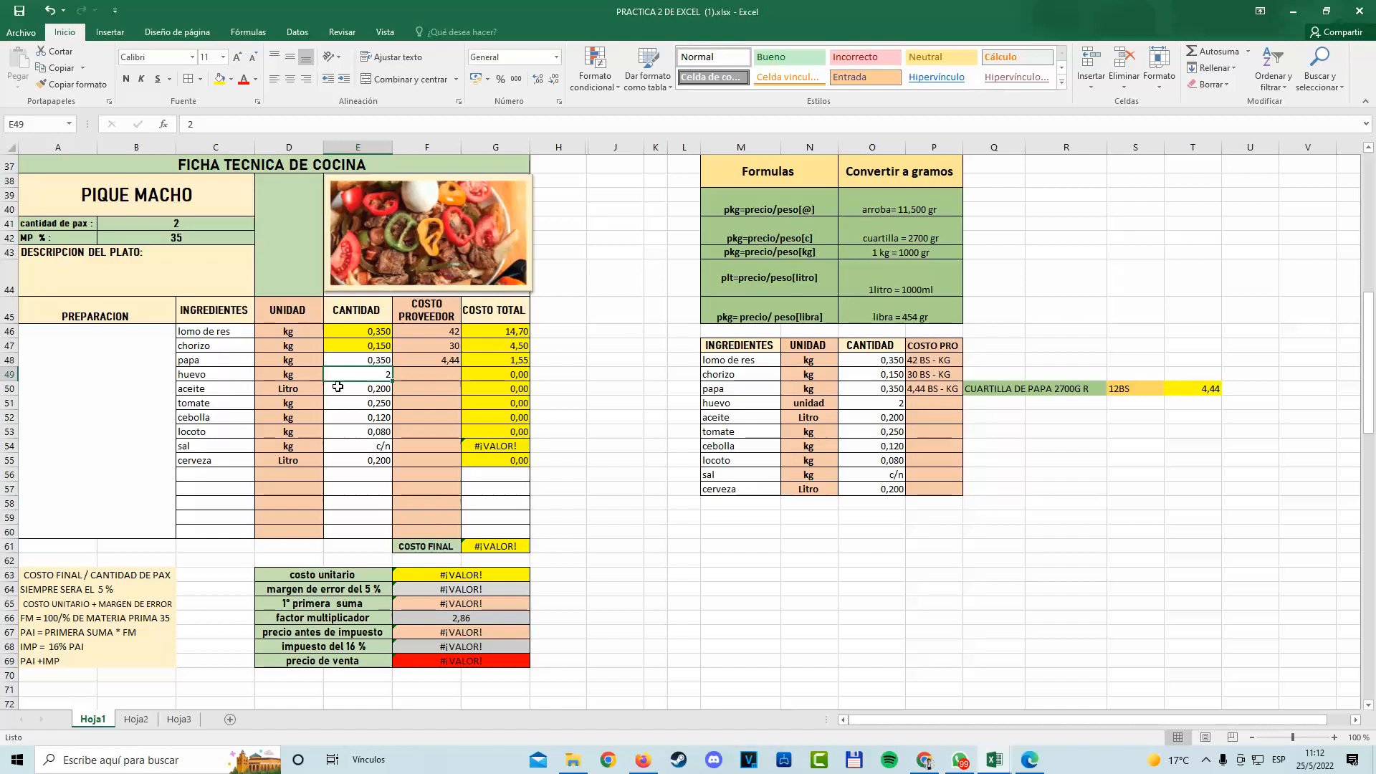
text(0)
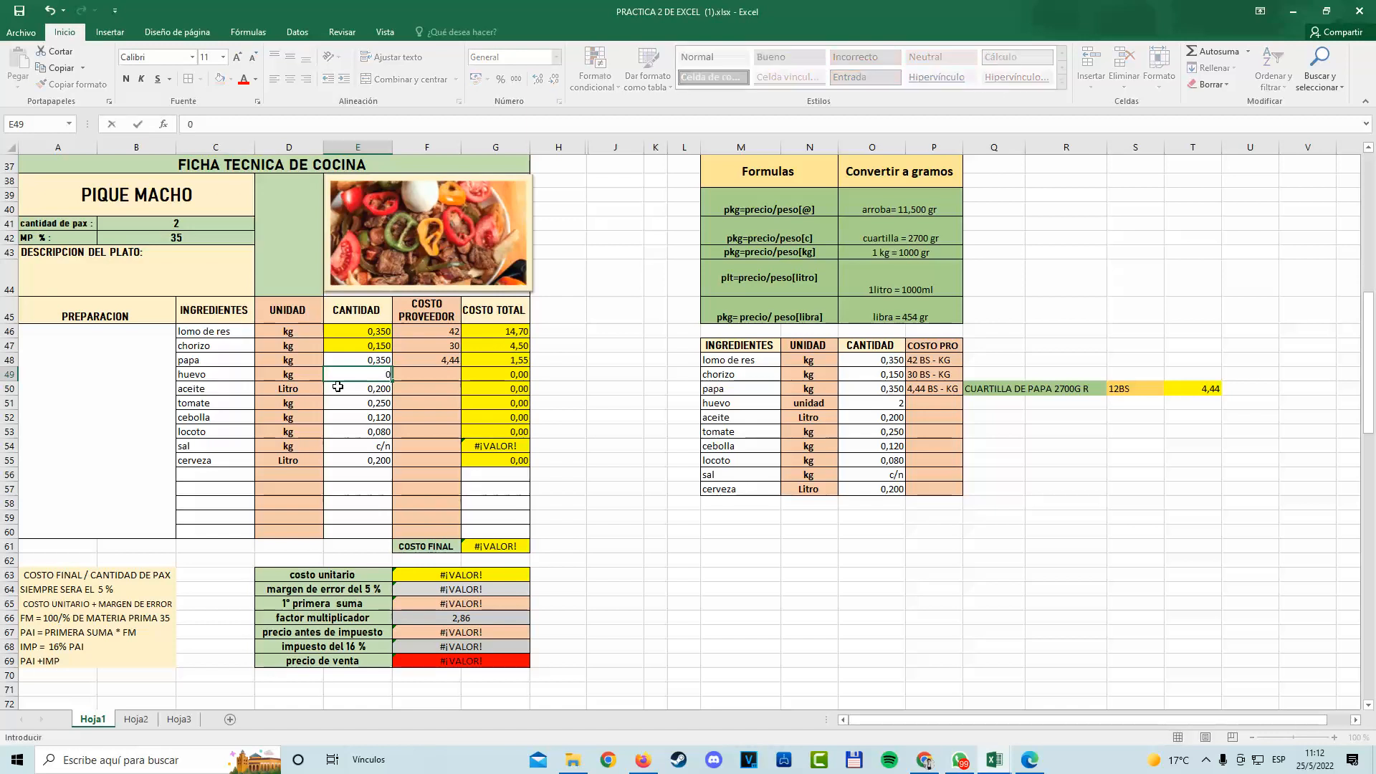
text(,06)
click(433, 403)
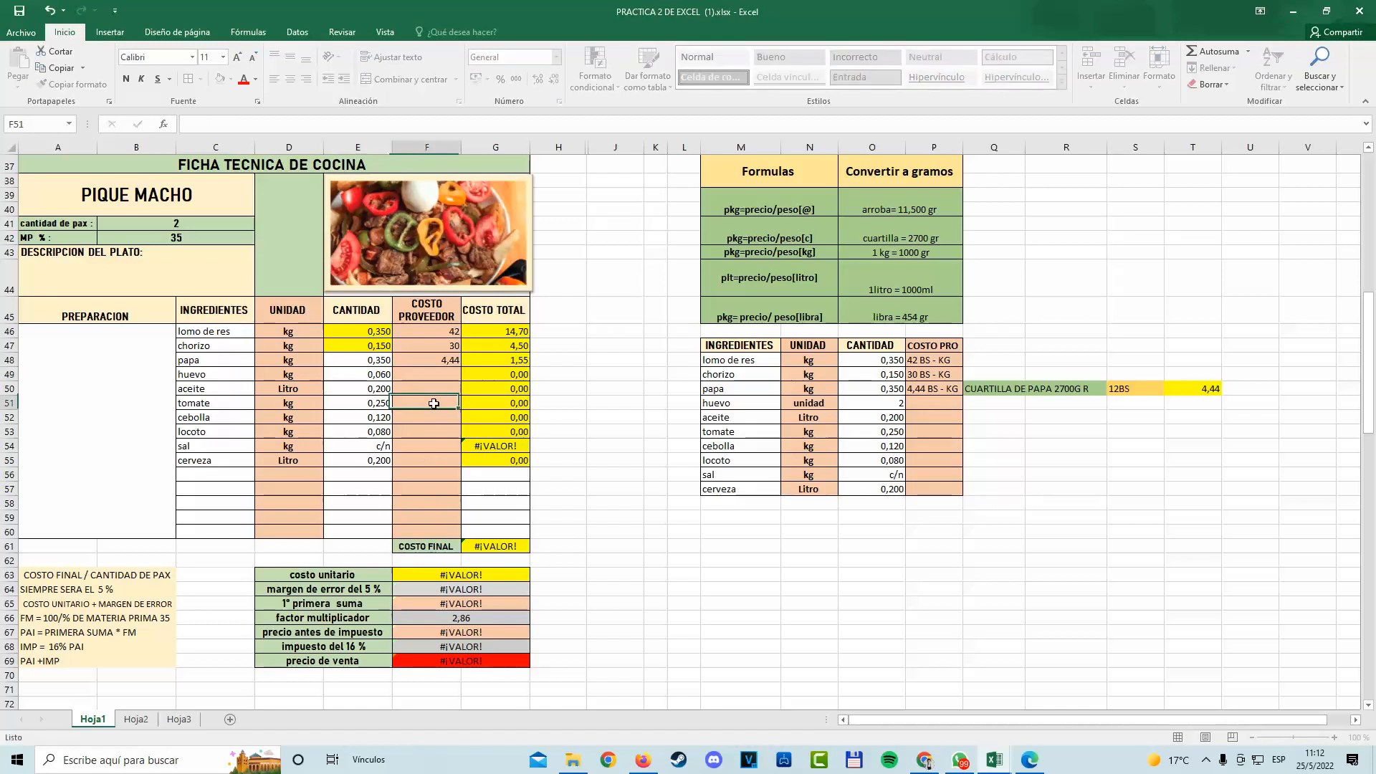
Format huevo's CANTIDAD in E49 to show three decimal places.
click(358, 374)
click(553, 85)
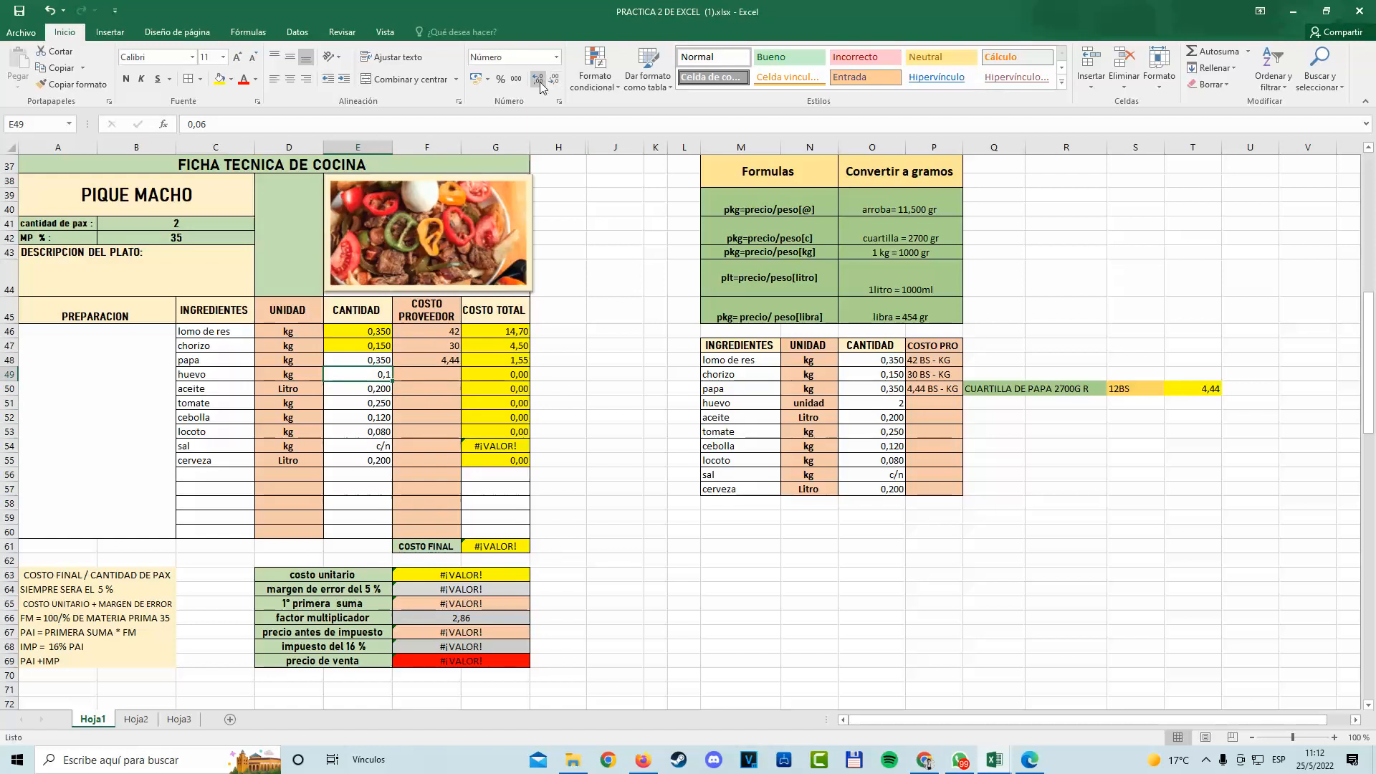
click(540, 82)
click(540, 82)
click(204, 374)
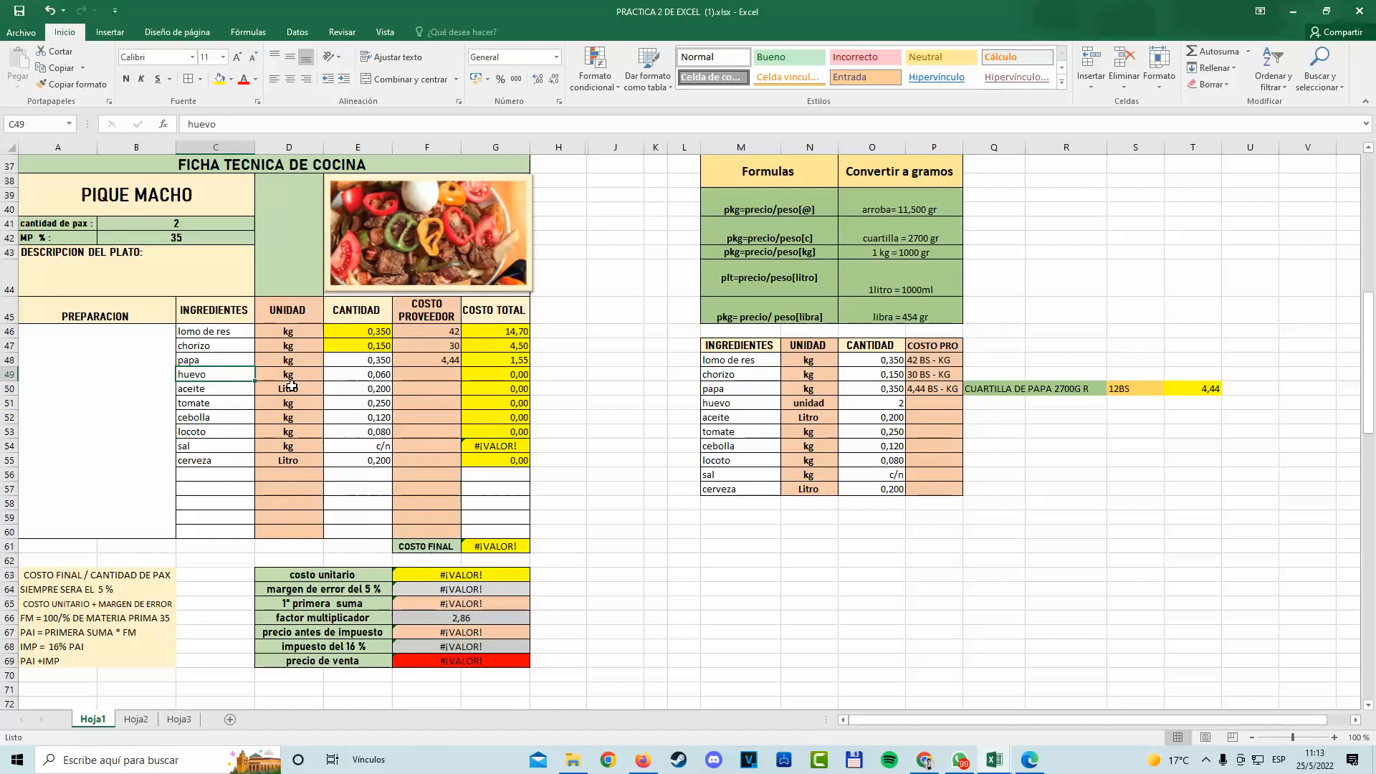
click(367, 378)
click(445, 372)
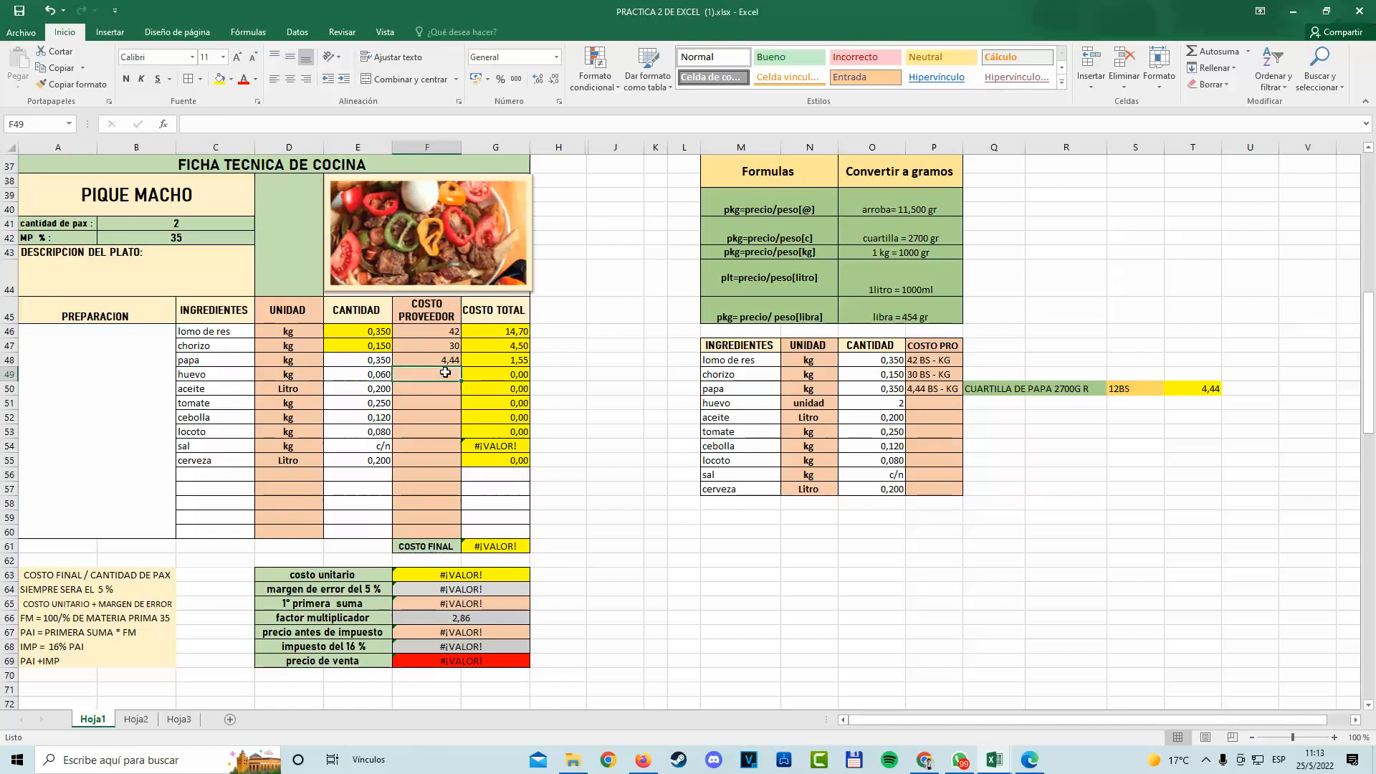
Change huevo to kg and 0,06 in N51:O51 of the helper table, showing the quantity with three decimals.
click(810, 400)
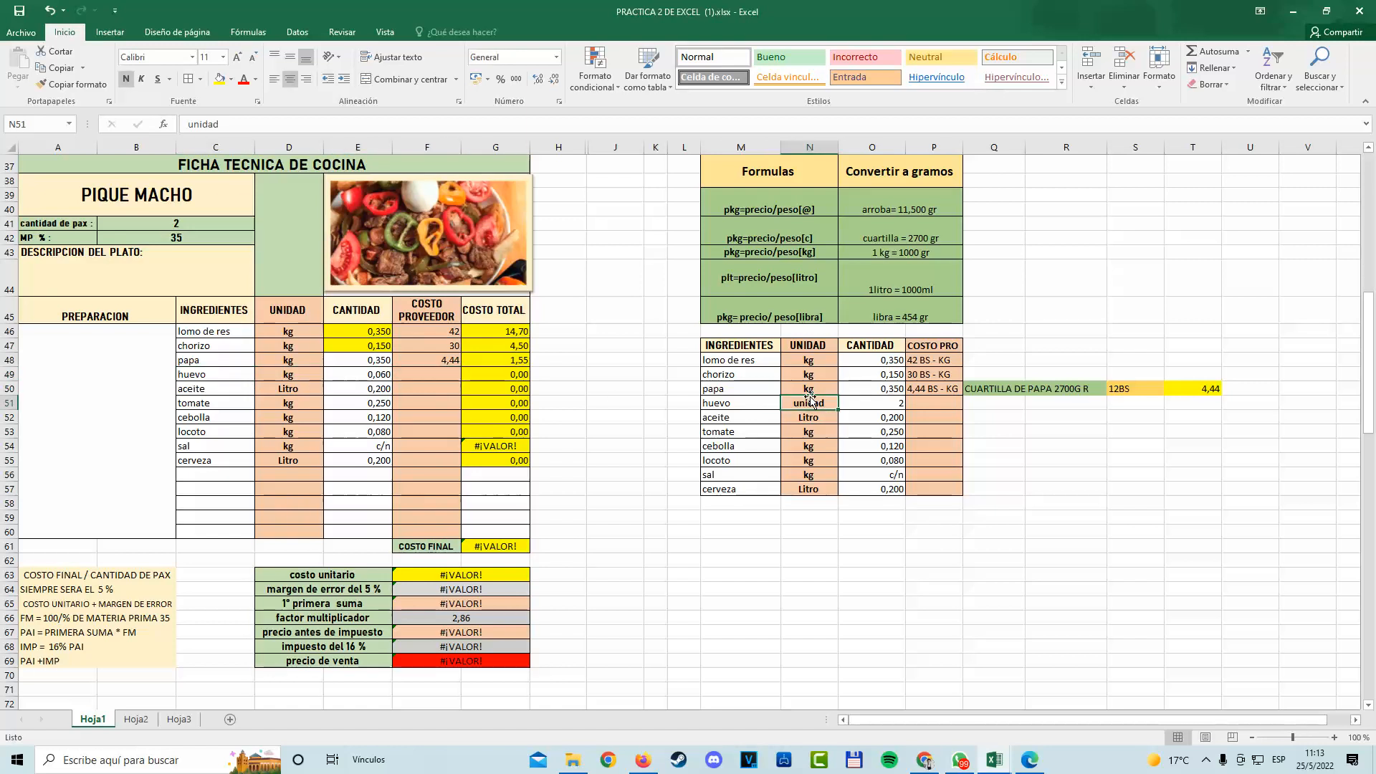
text(kg)
key(Tab)
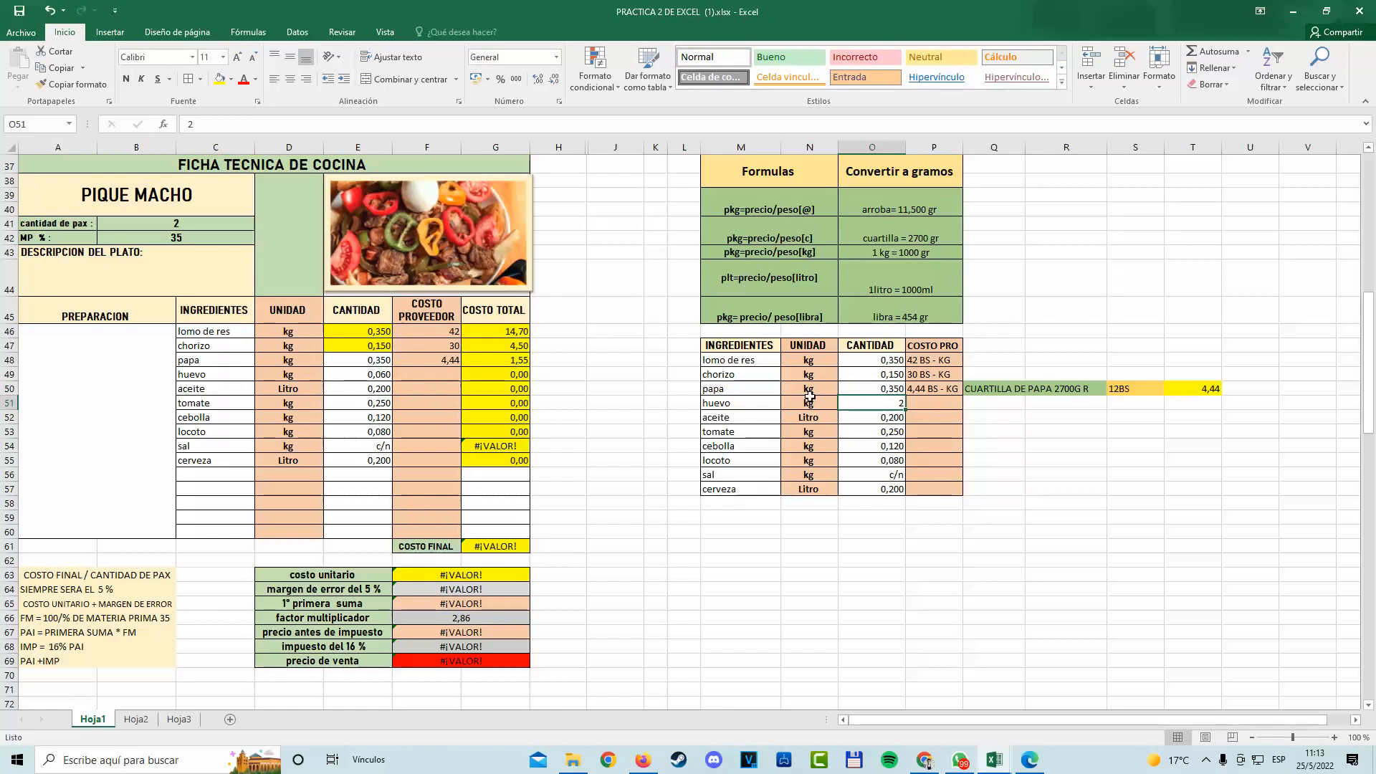
text(0)
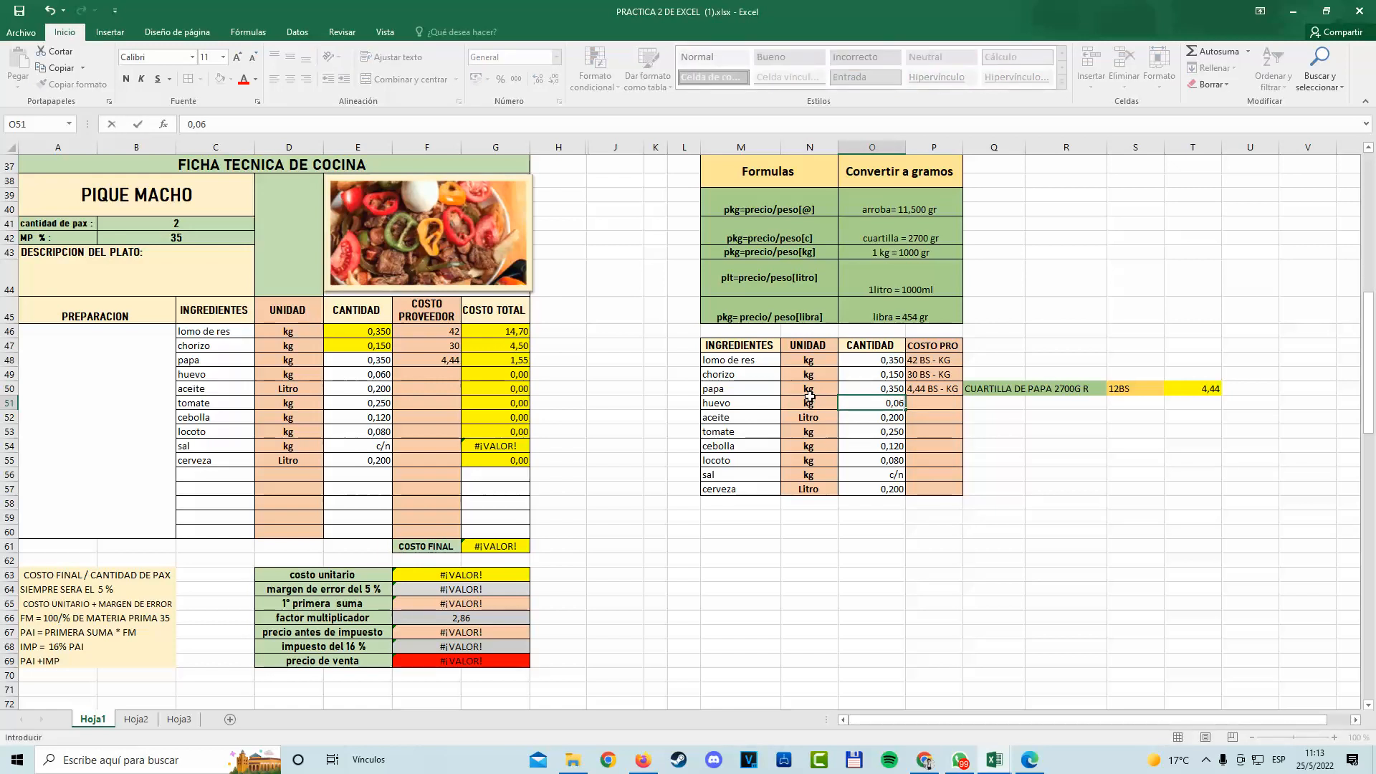
text(,06)
key(Tab)
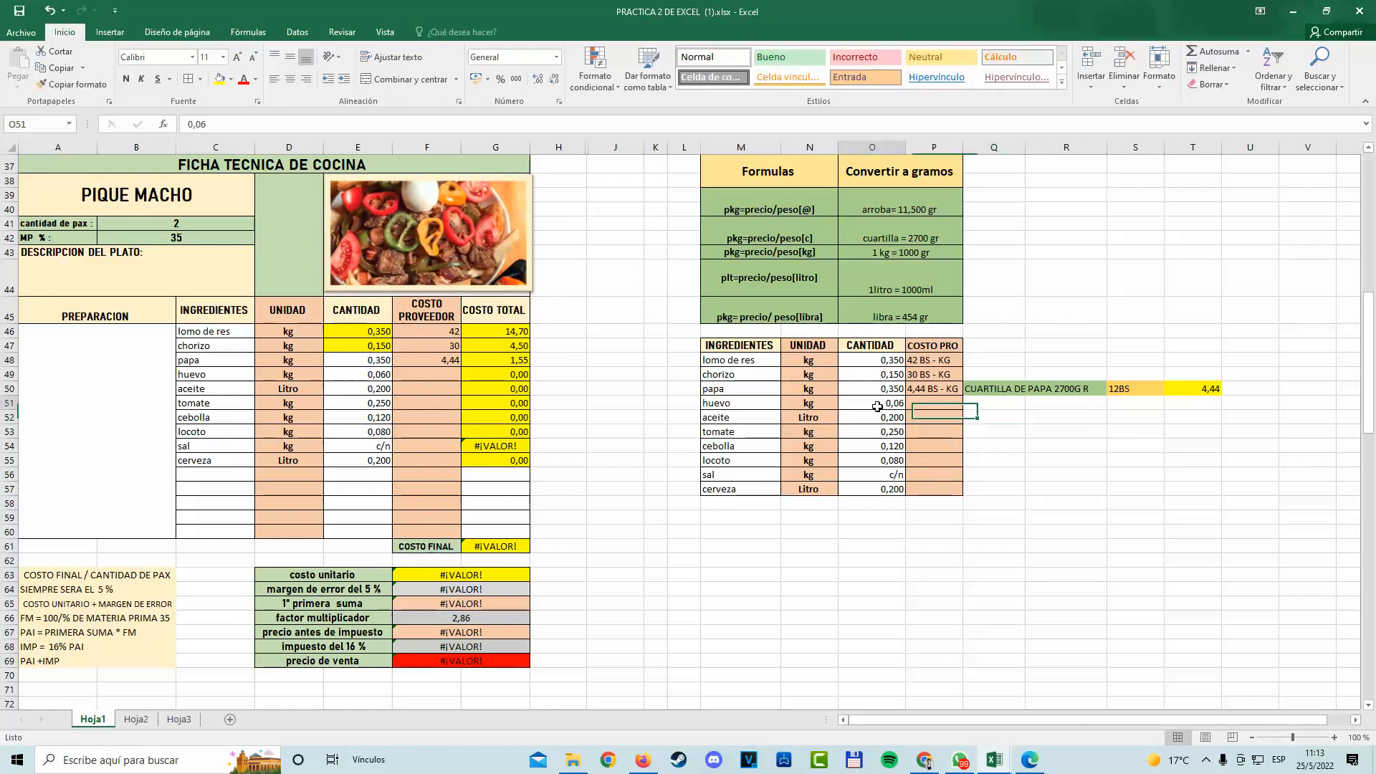
click(877, 407)
click(538, 81)
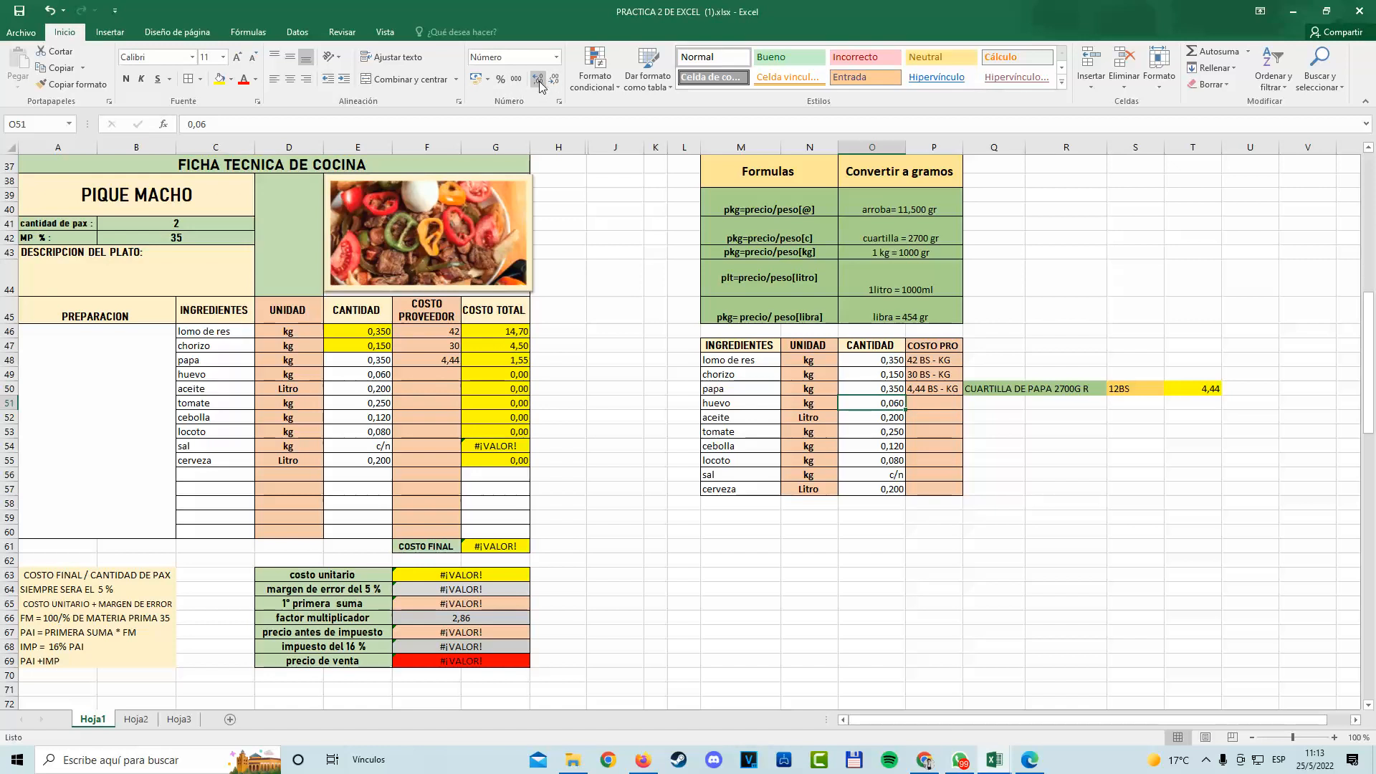
click(976, 452)
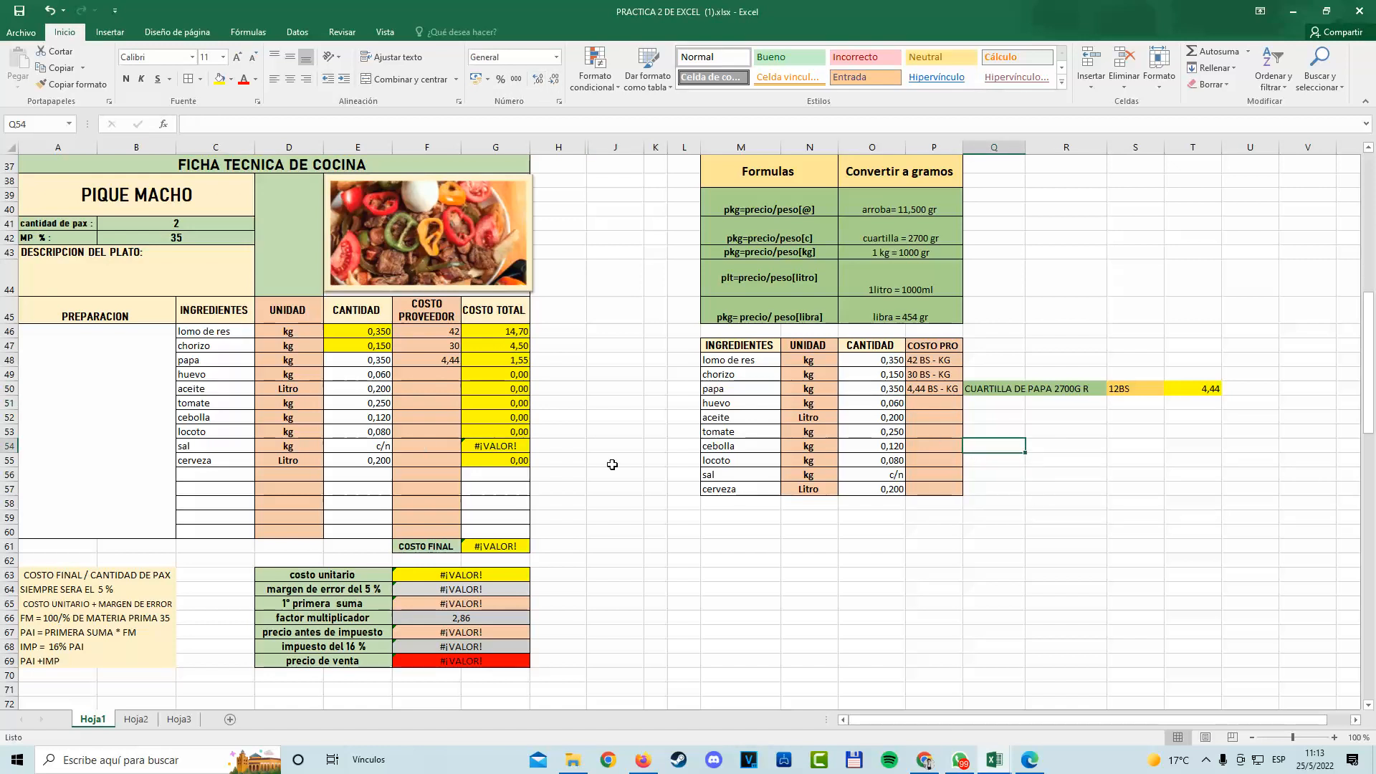
click(936, 407)
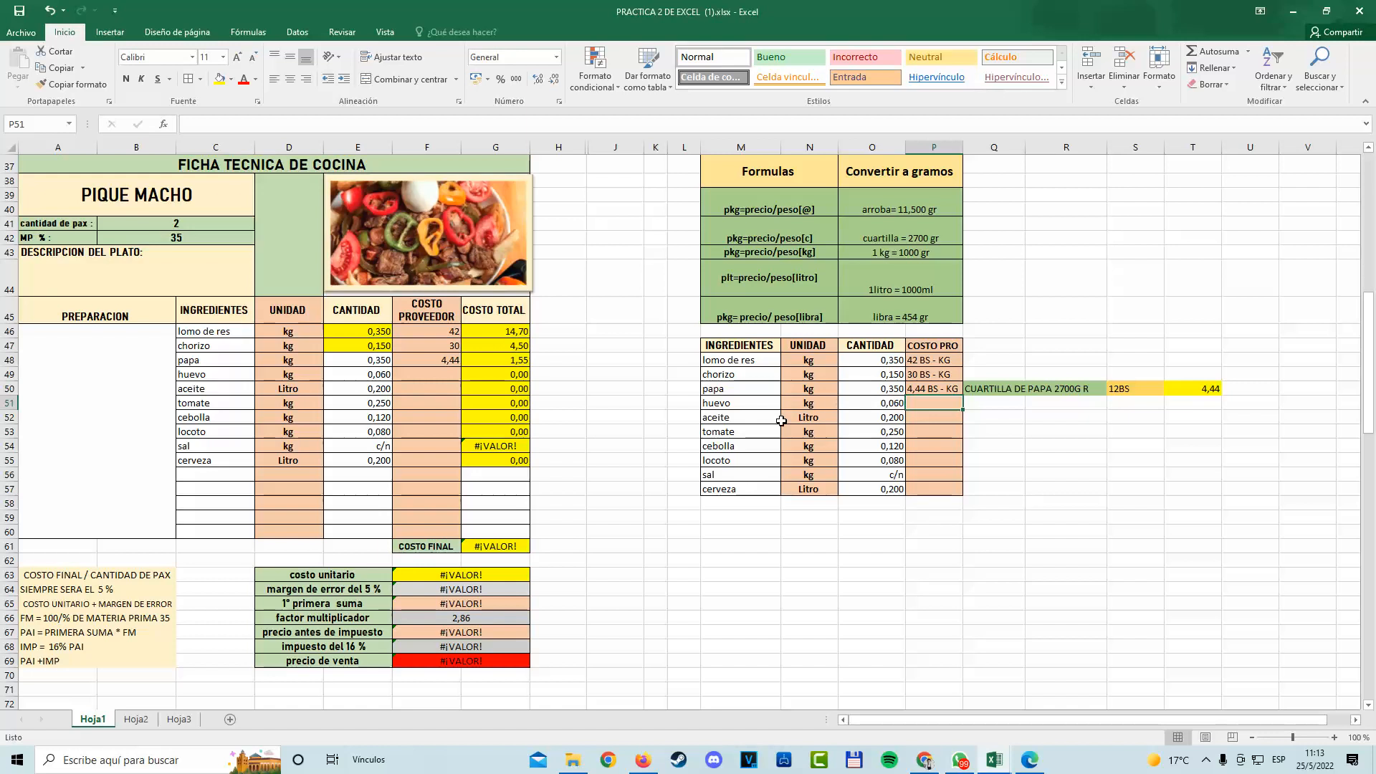
drag(745, 406, 871, 407)
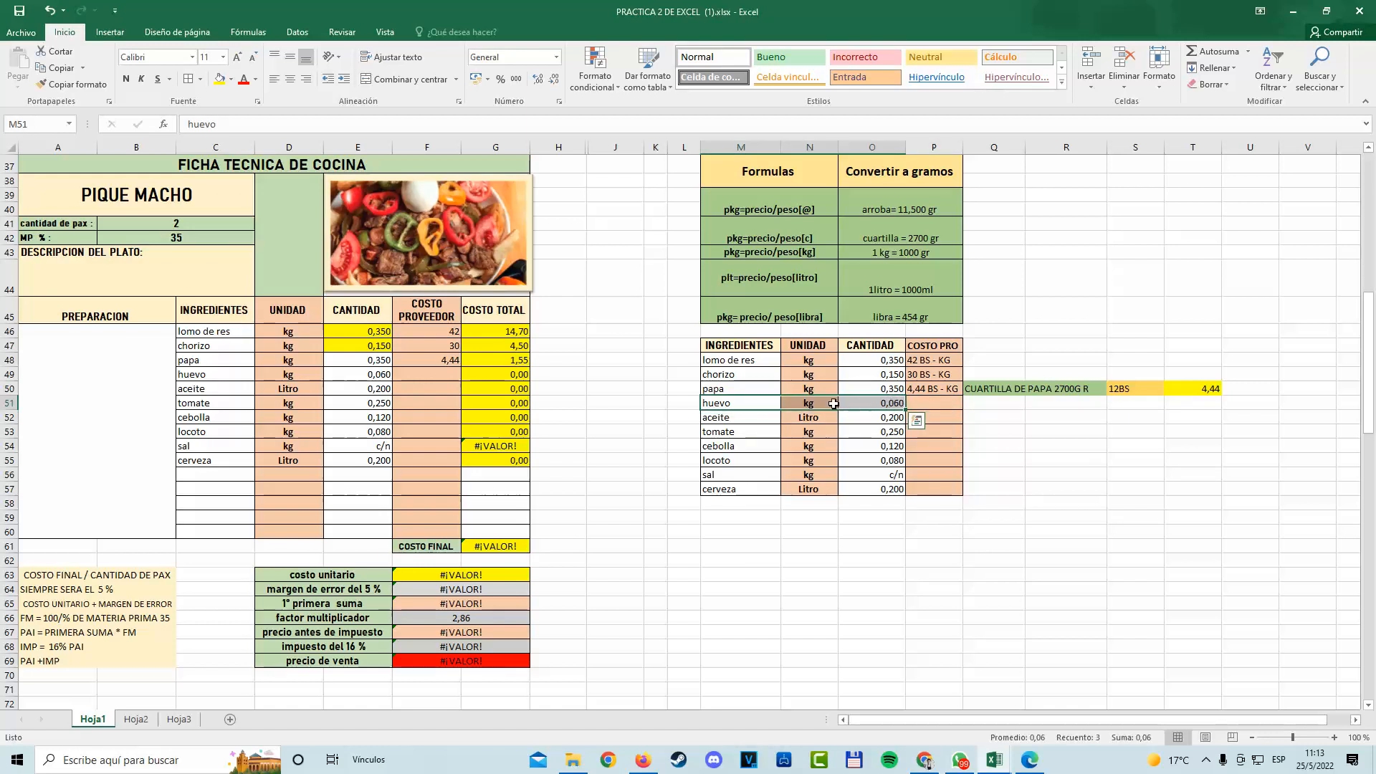
double_click(935, 403)
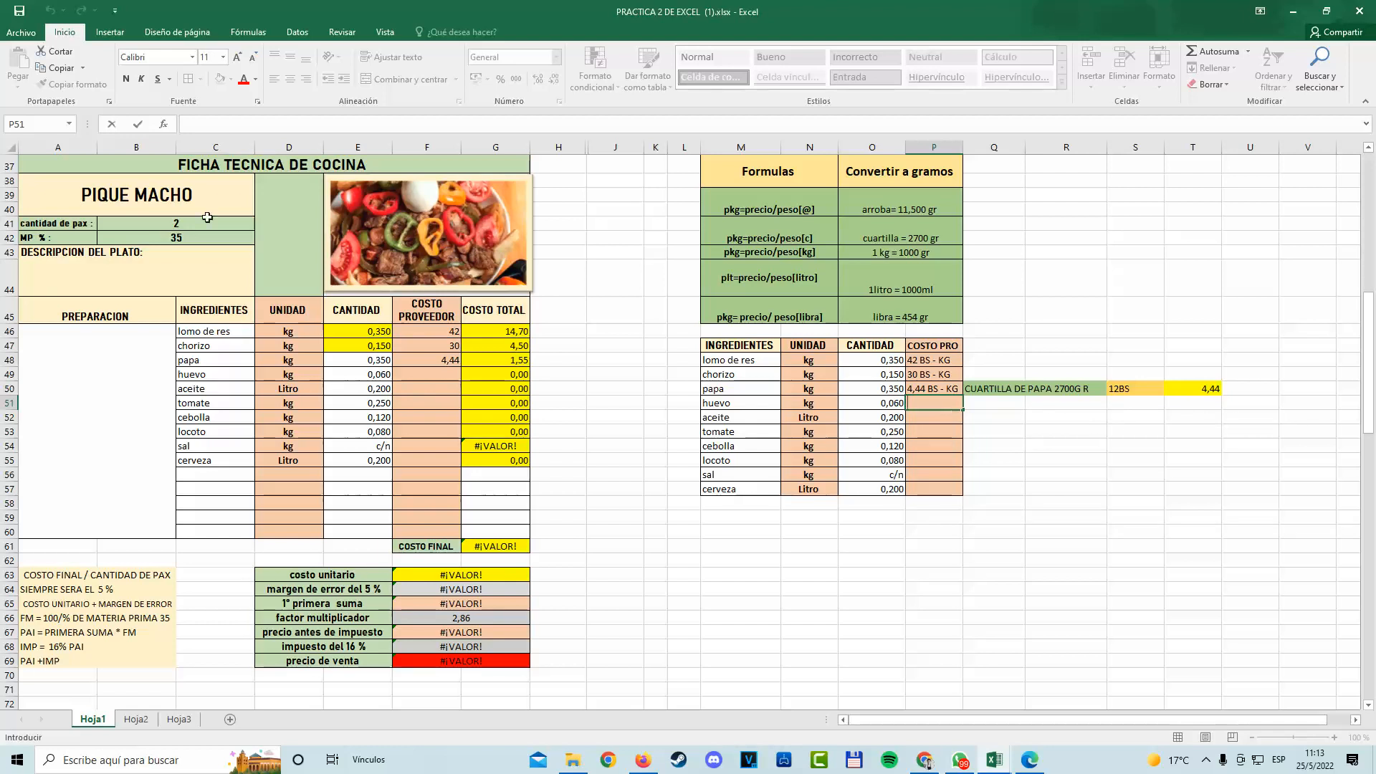
key(Escape)
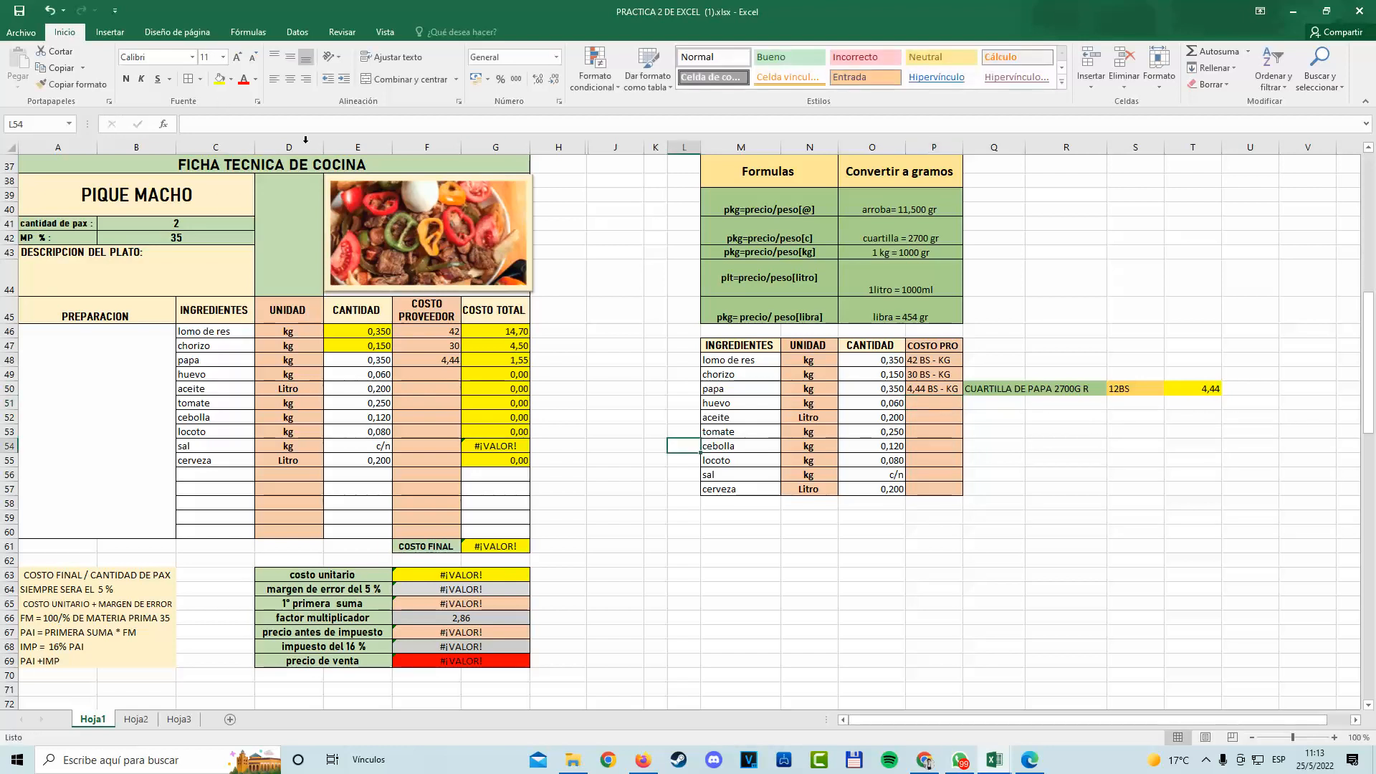
Undo the unit, quantity and decimal-format changes made to huevo in both the helper table and the costing sheet.
click(50, 11)
click(50, 11)
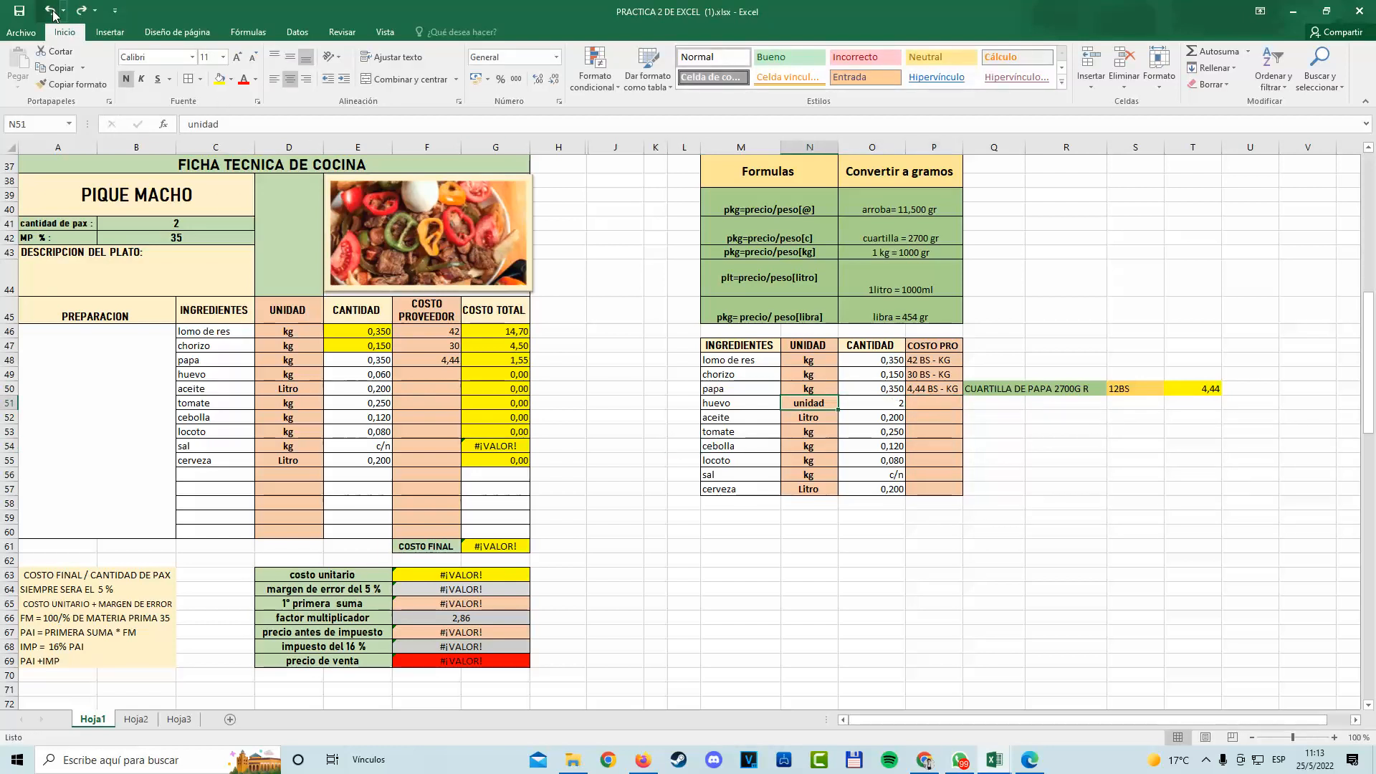
click(50, 10)
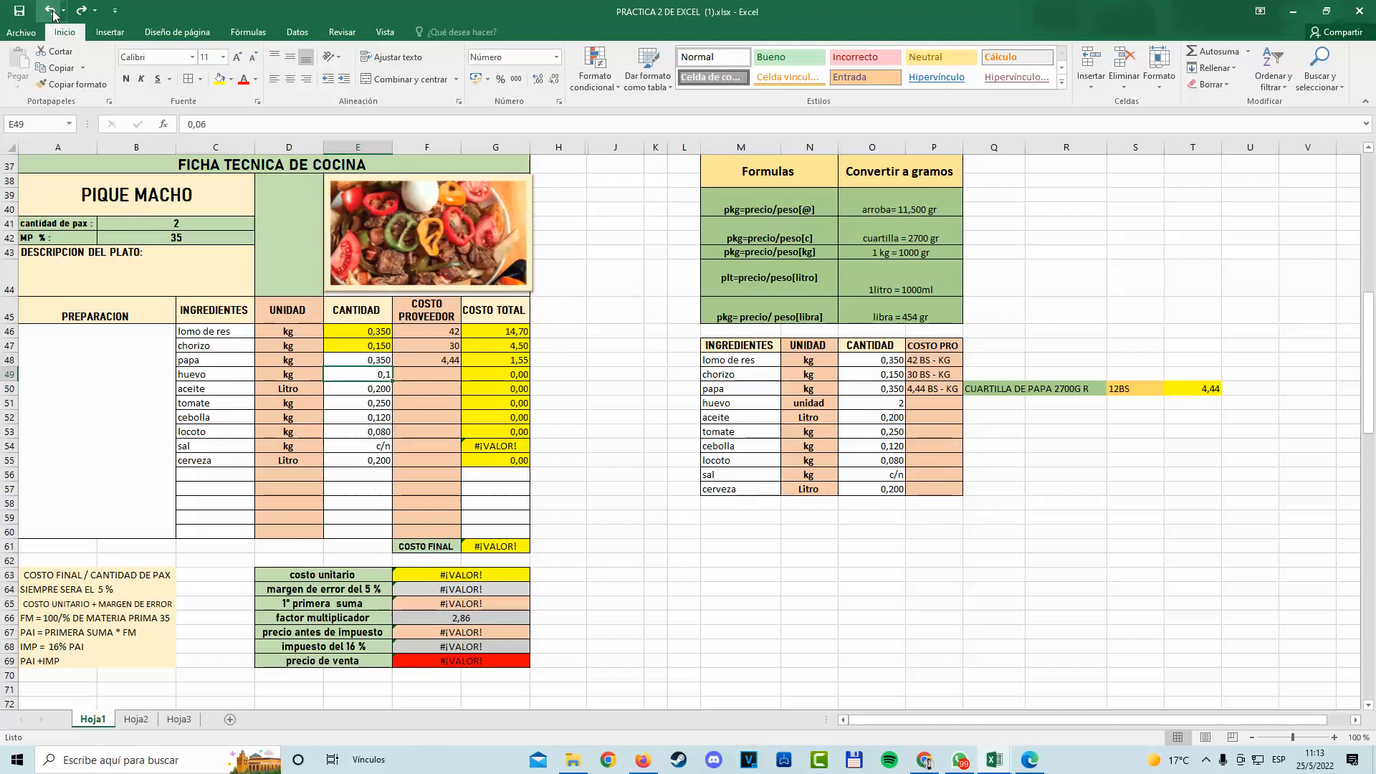
click(51, 11)
click(52, 11)
click(52, 11)
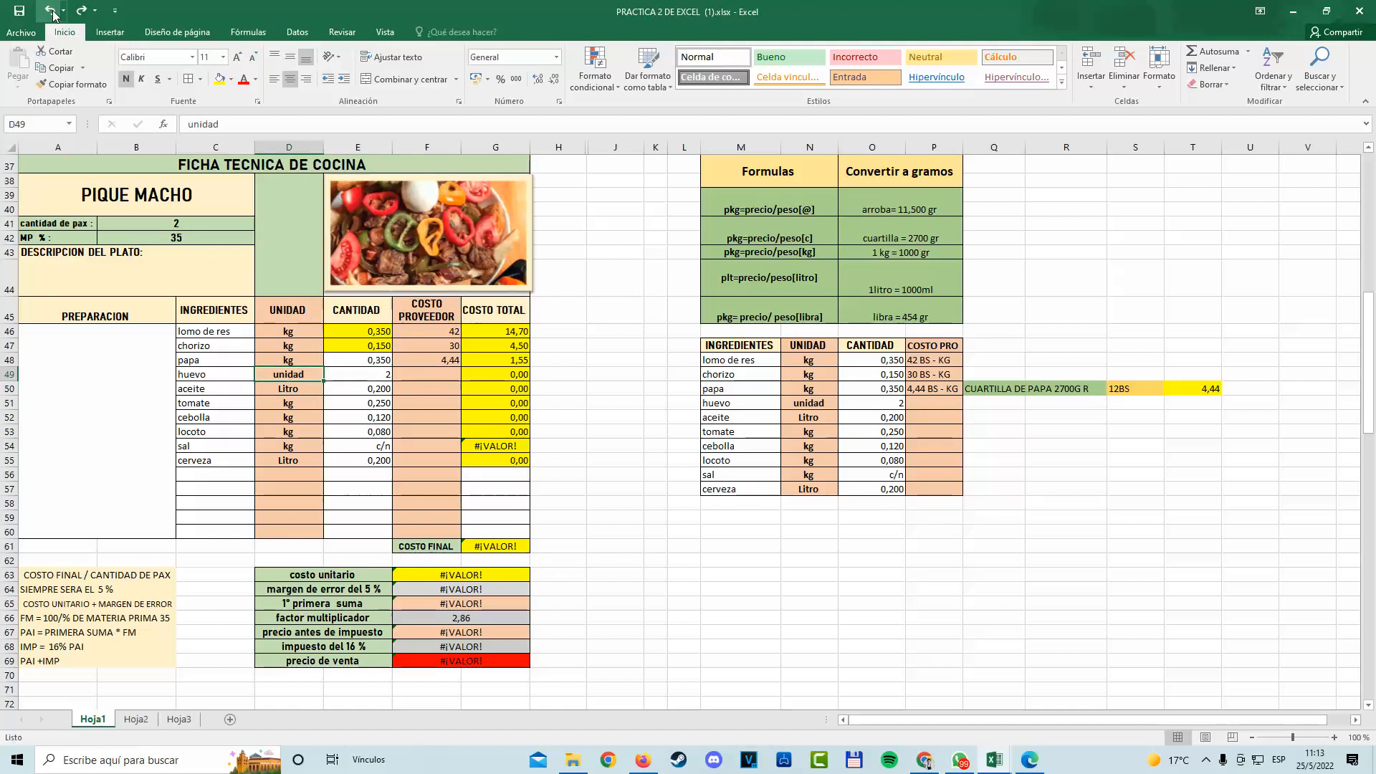
Review huevo's unit, quantity and supplier cost cells in row 49 of the costing sheet.
click(359, 372)
click(428, 373)
click(286, 381)
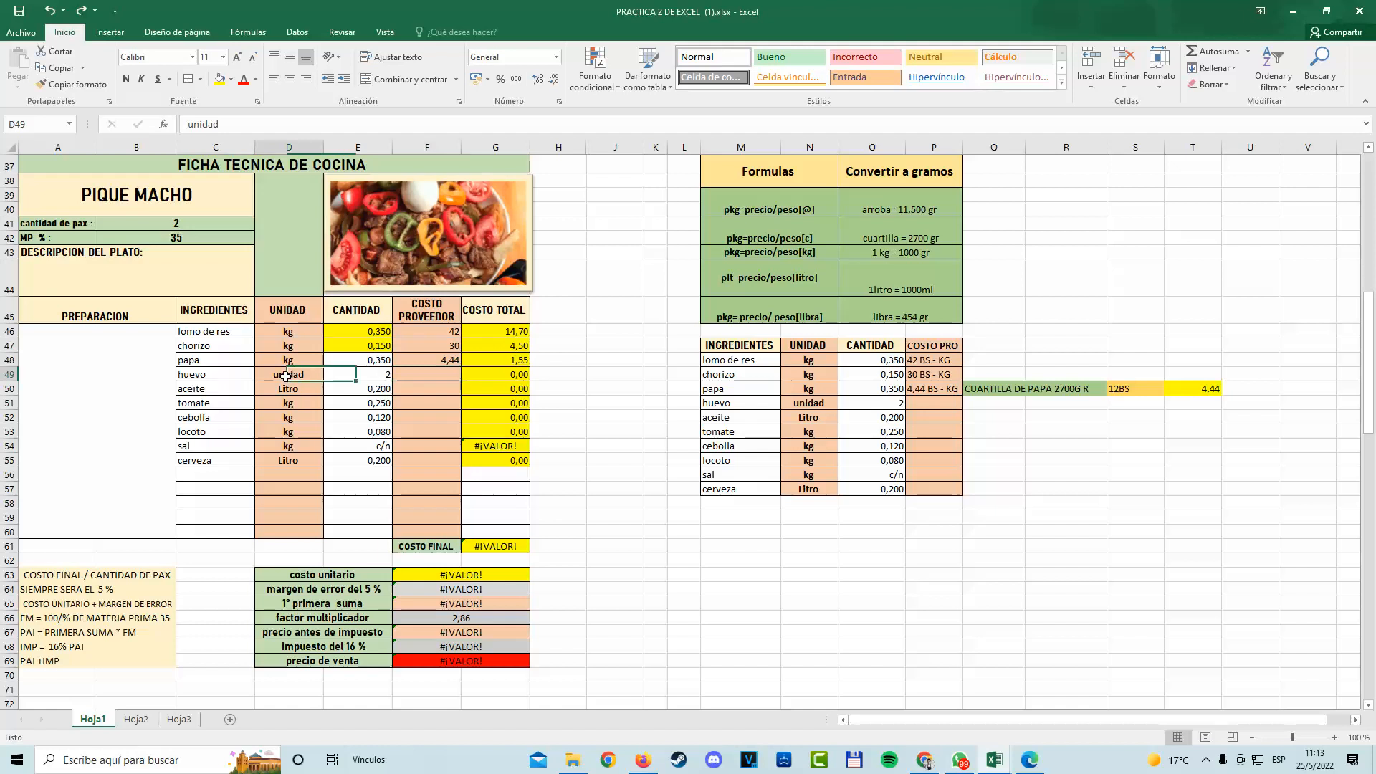
double_click(224, 375)
key(Tab)
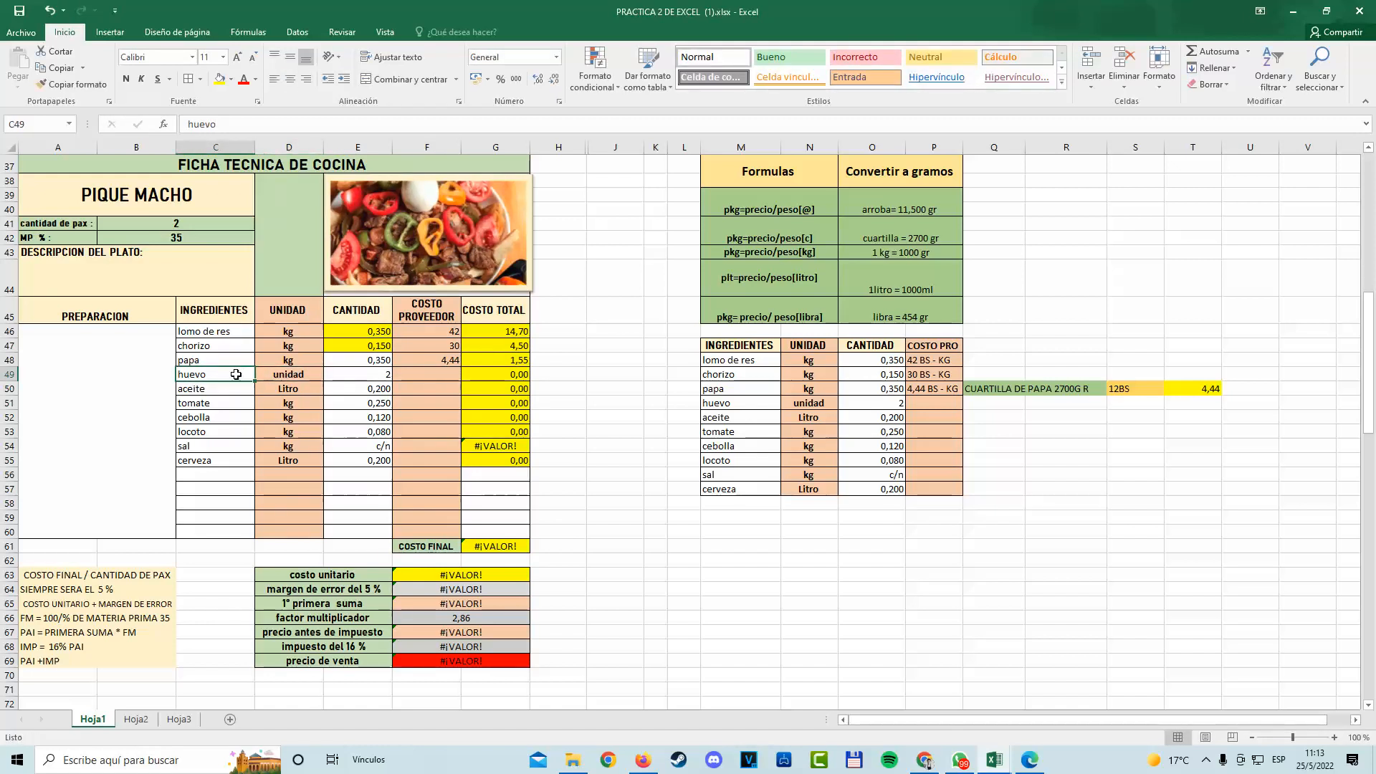
click(360, 377)
click(436, 374)
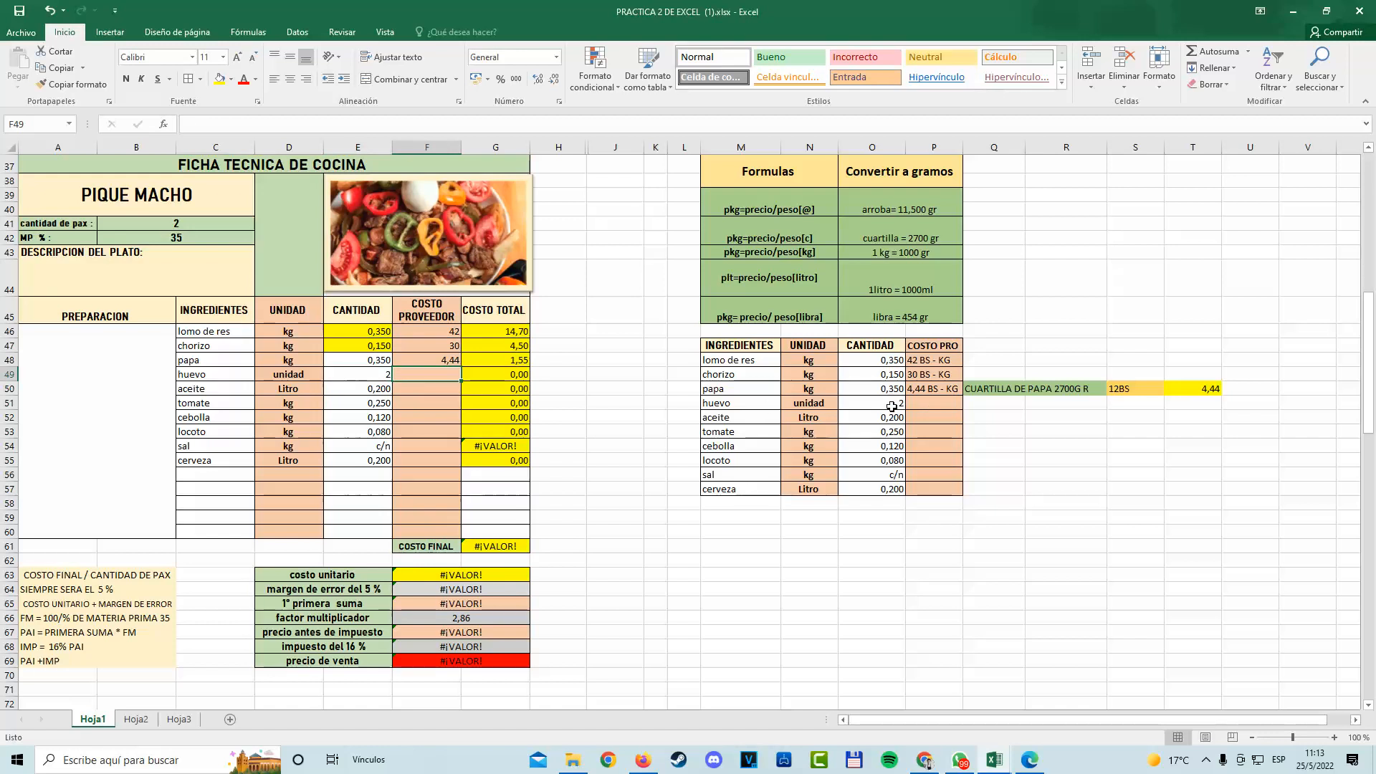
Enter 0,70 as huevo's COSTO PROVEEDOR in F49 and format it with two decimals.
double_click(426, 377)
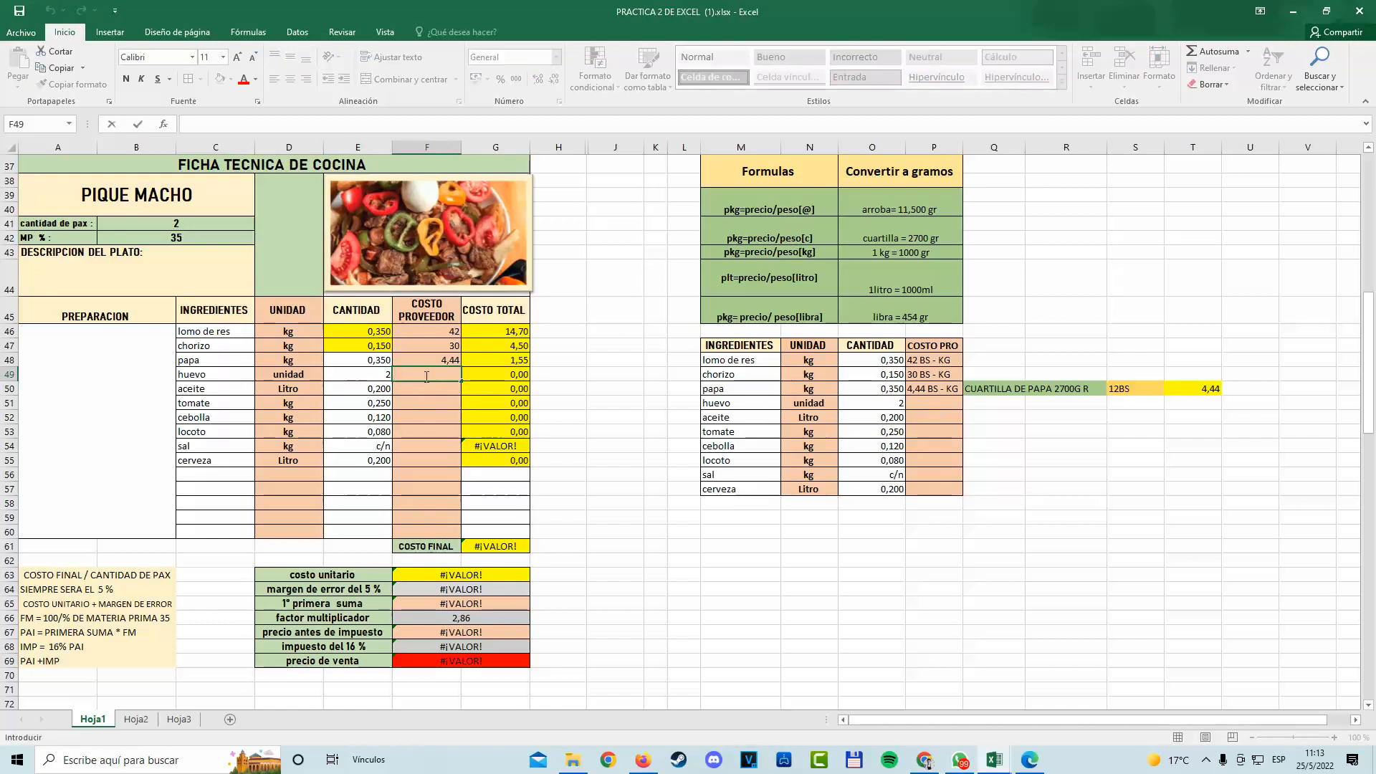
click(426, 376)
text(0,70)
key(BackSpace)
key(BackSpace)
text(7)
key(ctrl+Return)
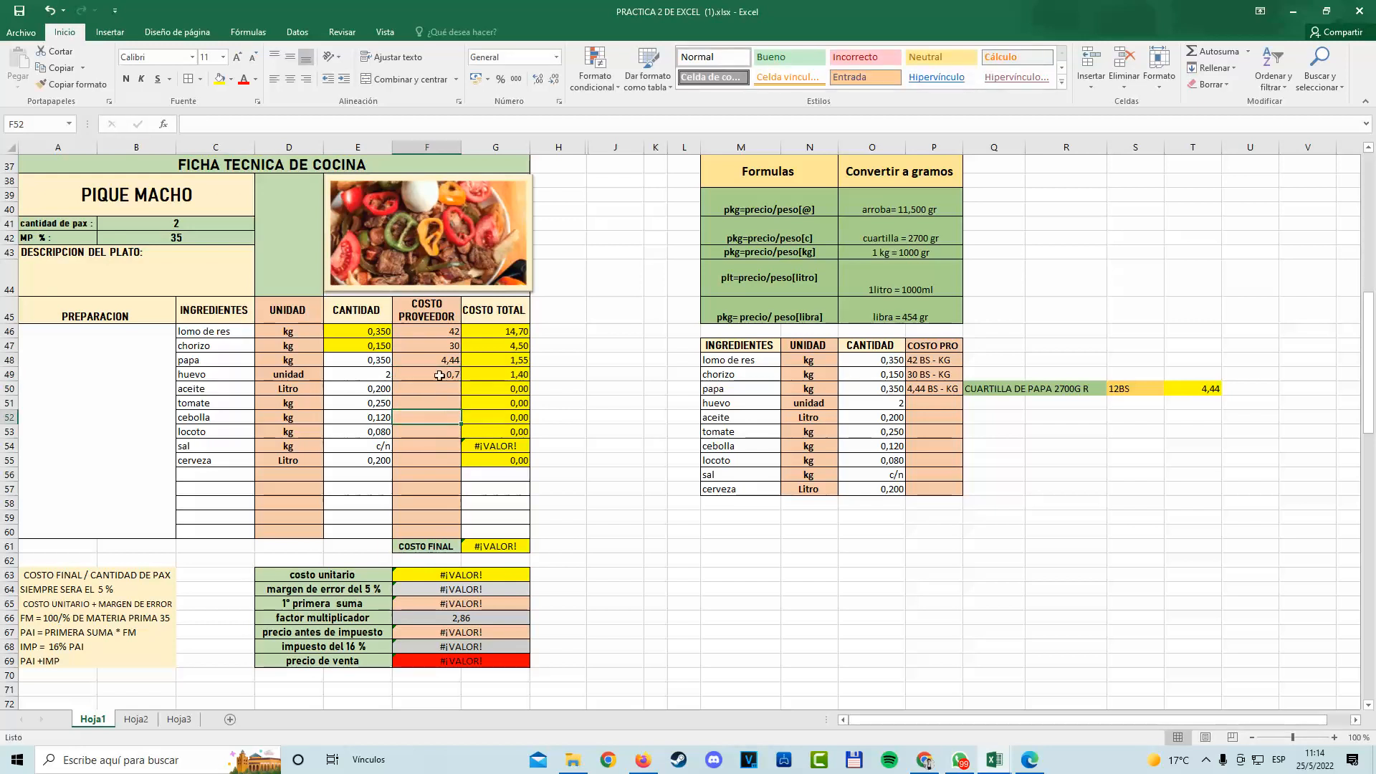
click(536, 81)
click(426, 388)
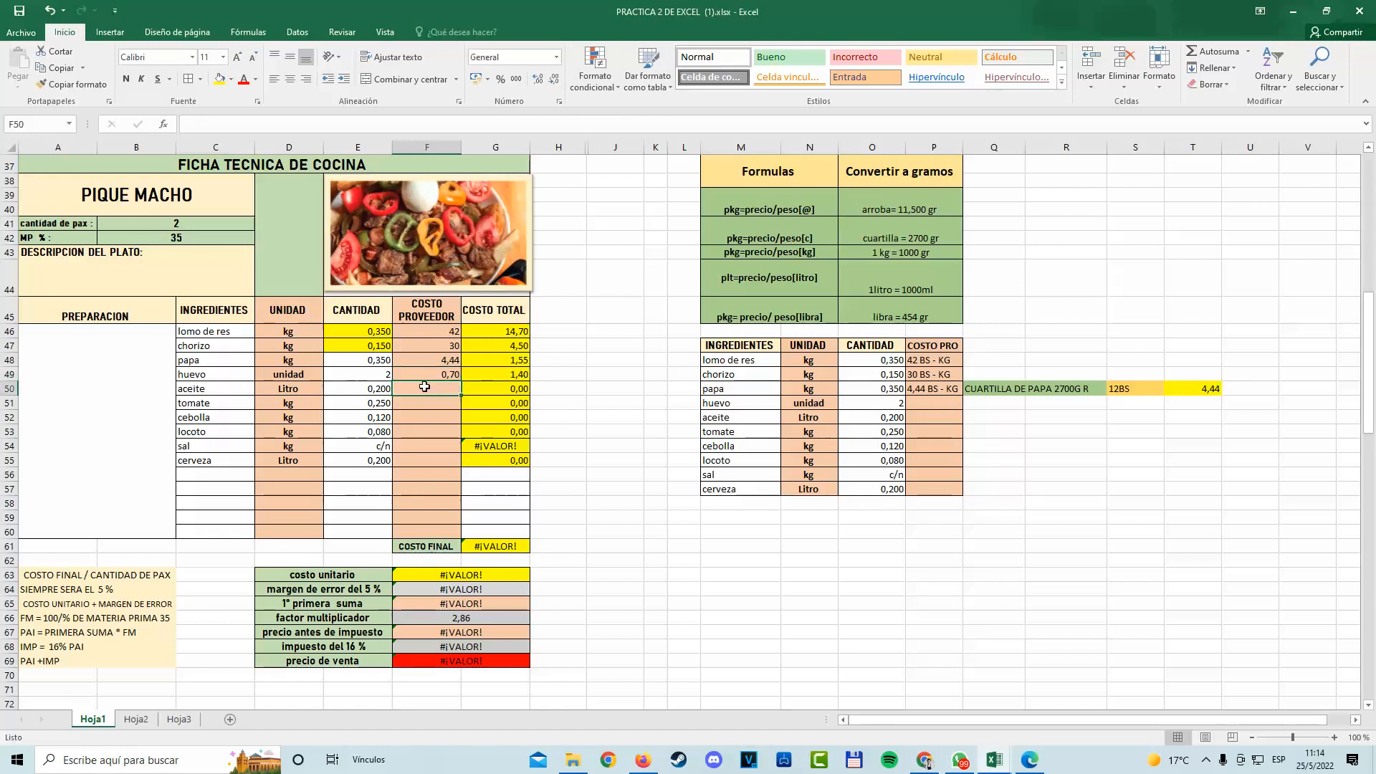
Check huevo's row and COSTO TOTAL formula, and try 4 as its CANTIDAD in E49.
click(356, 372)
click(490, 372)
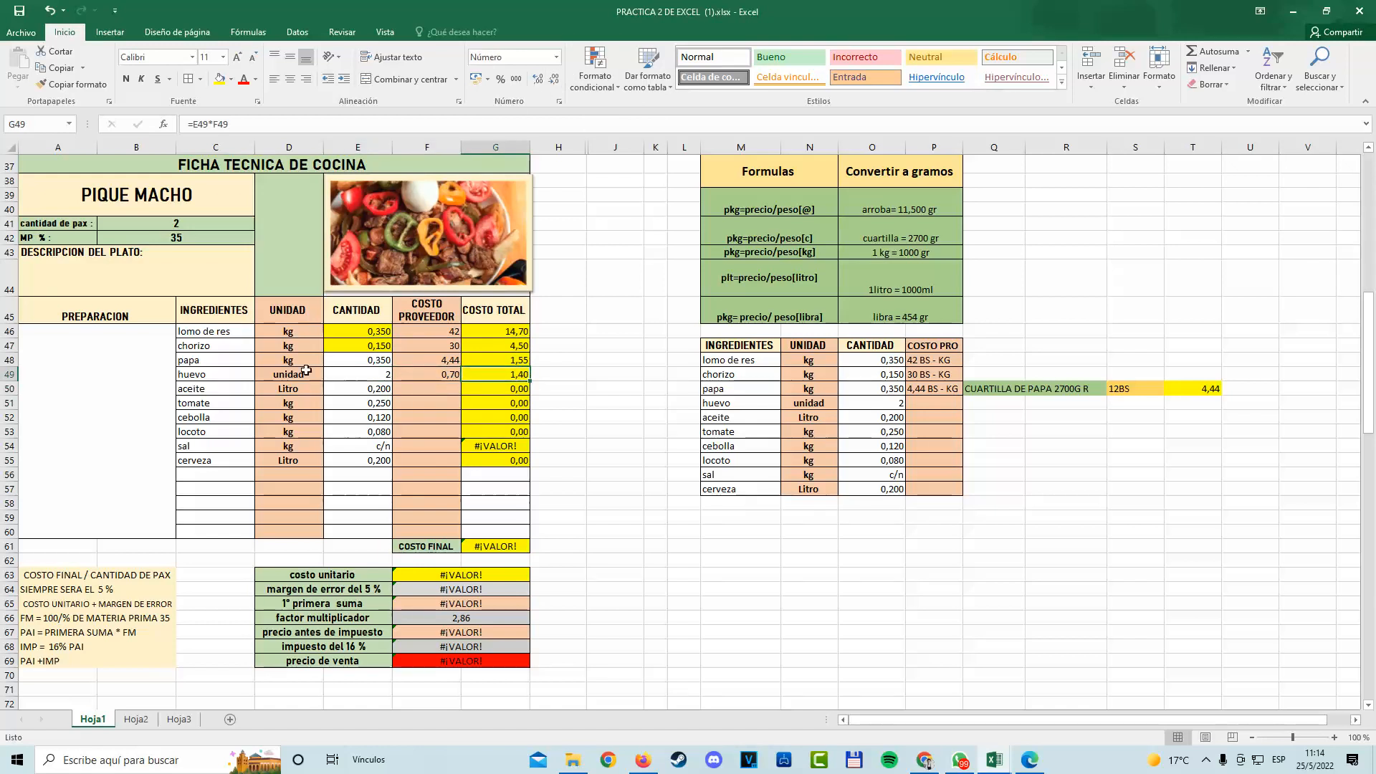
drag(208, 371, 495, 373)
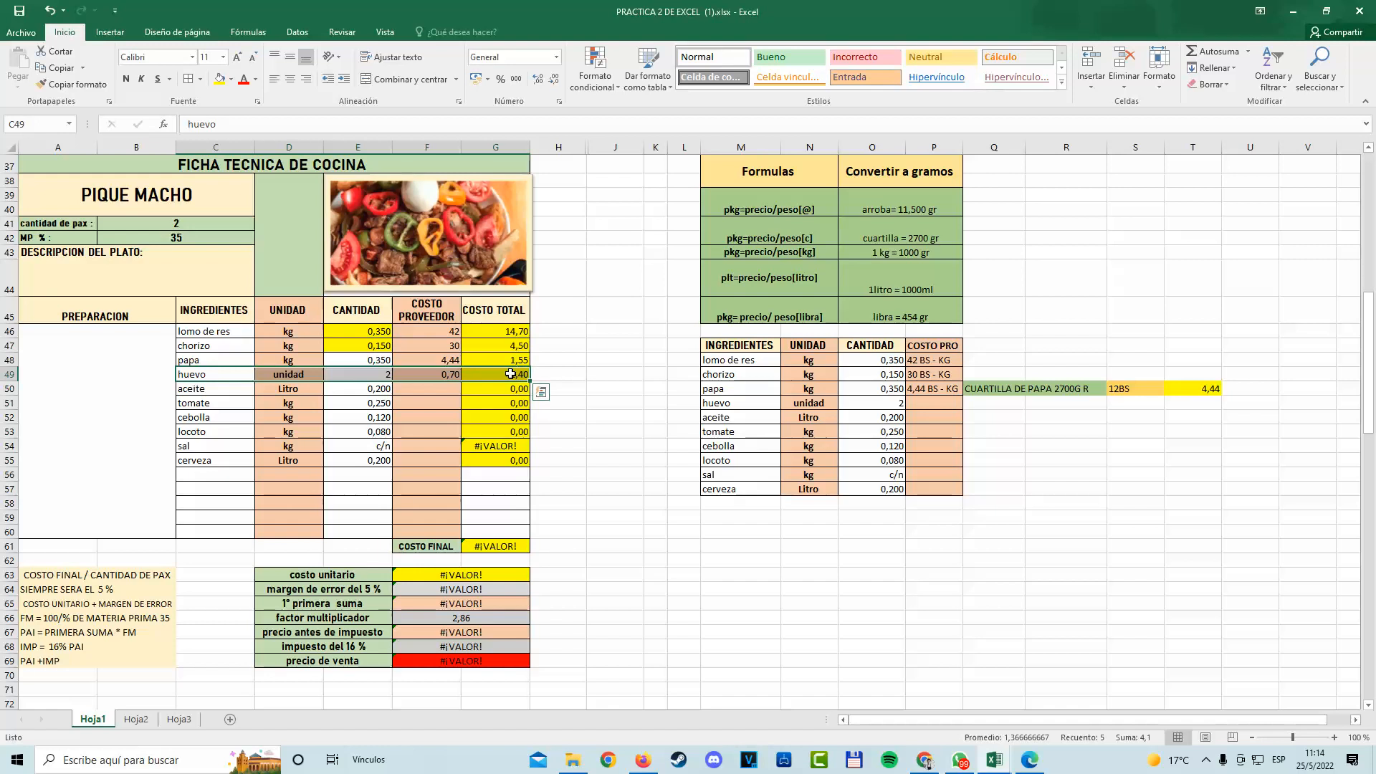
click(510, 374)
click(385, 372)
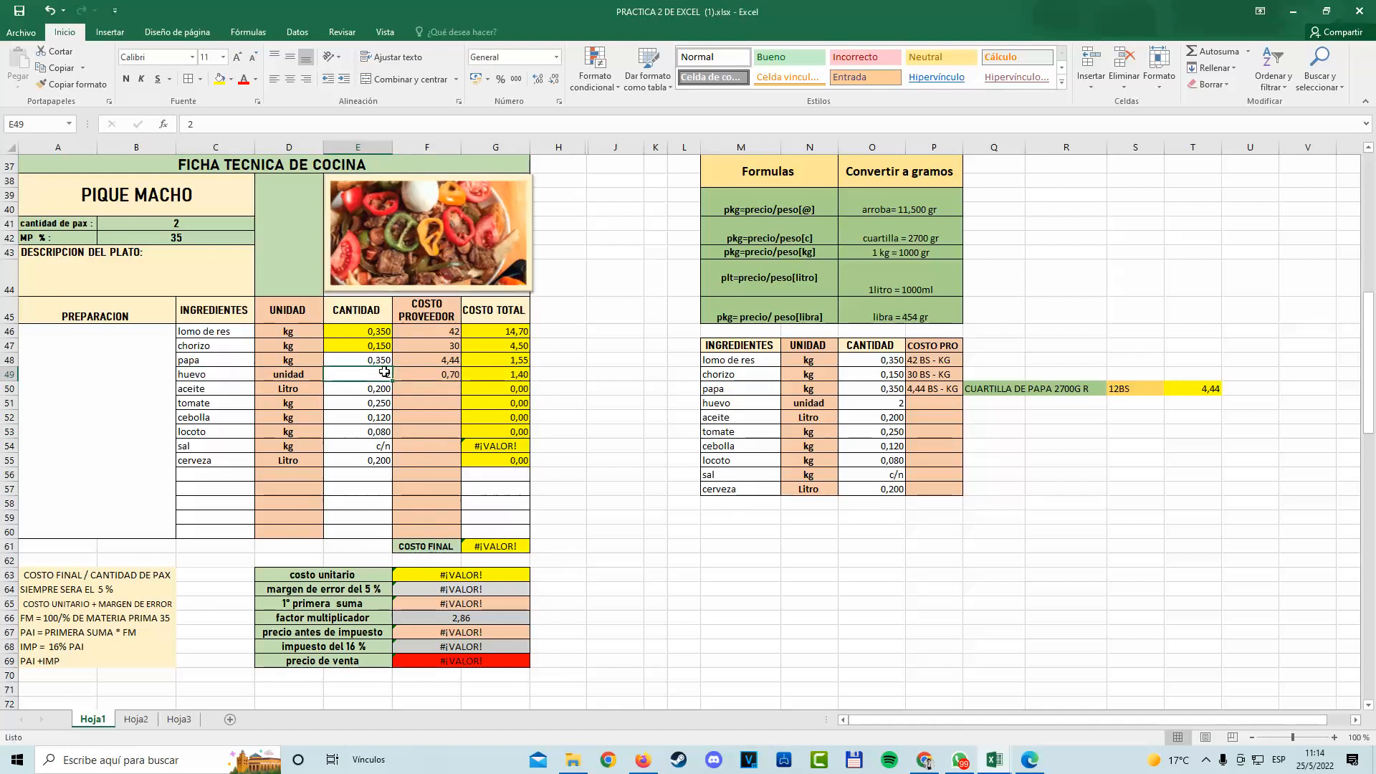
text(4)
click(557, 387)
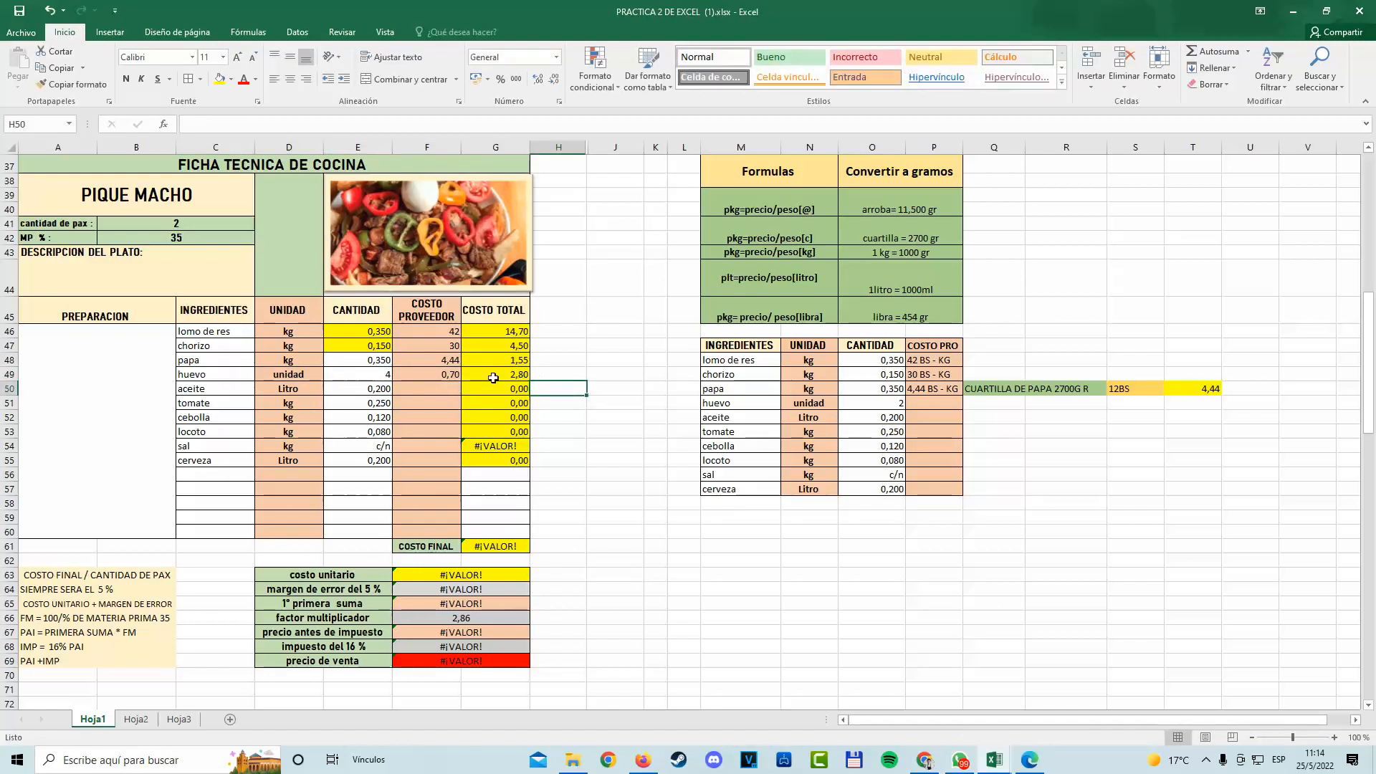
Set huevo's CANTIDAD in E49 of the costing sheet to 3.
click(375, 377)
text(3)
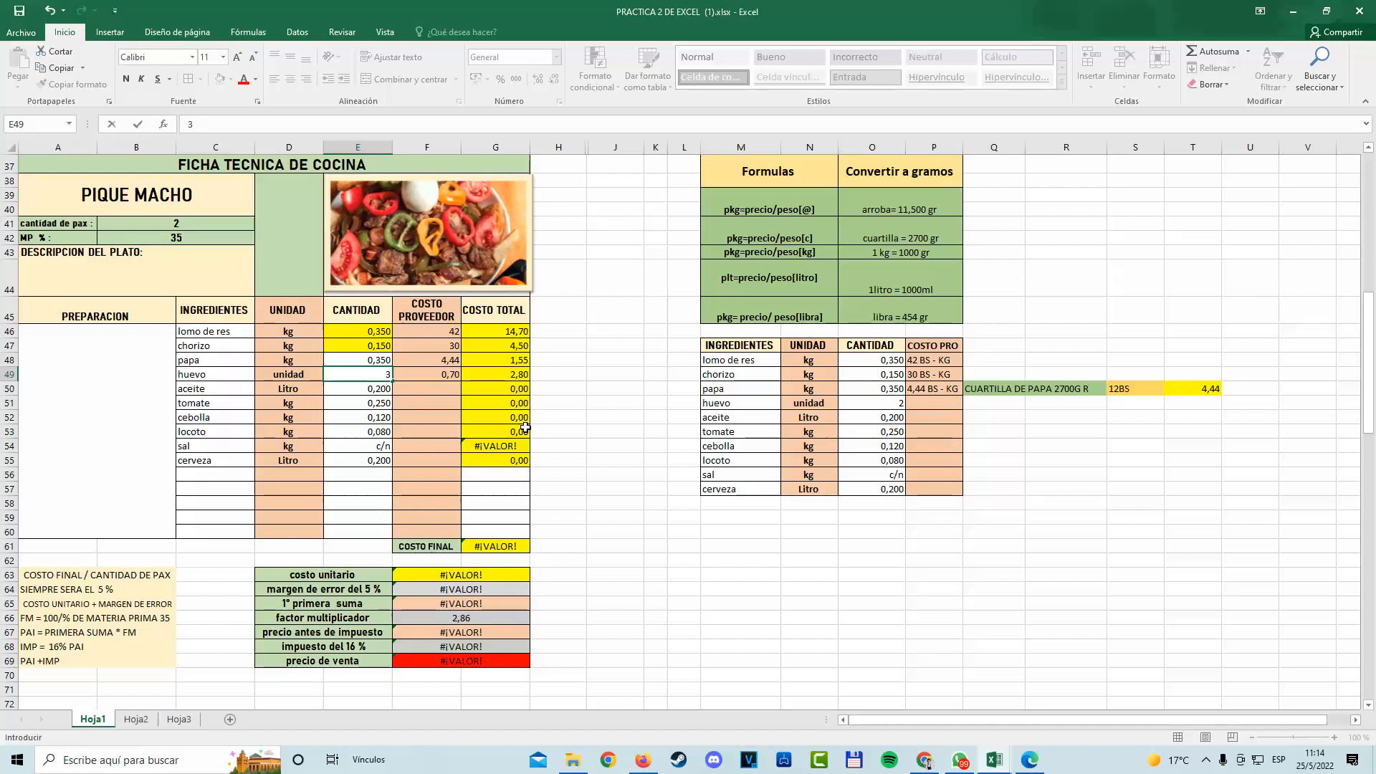
click(520, 428)
Review huevo's row 49 in the costing sheet, comparing its unit with its quantity and supplier cost.
drag(211, 374, 498, 378)
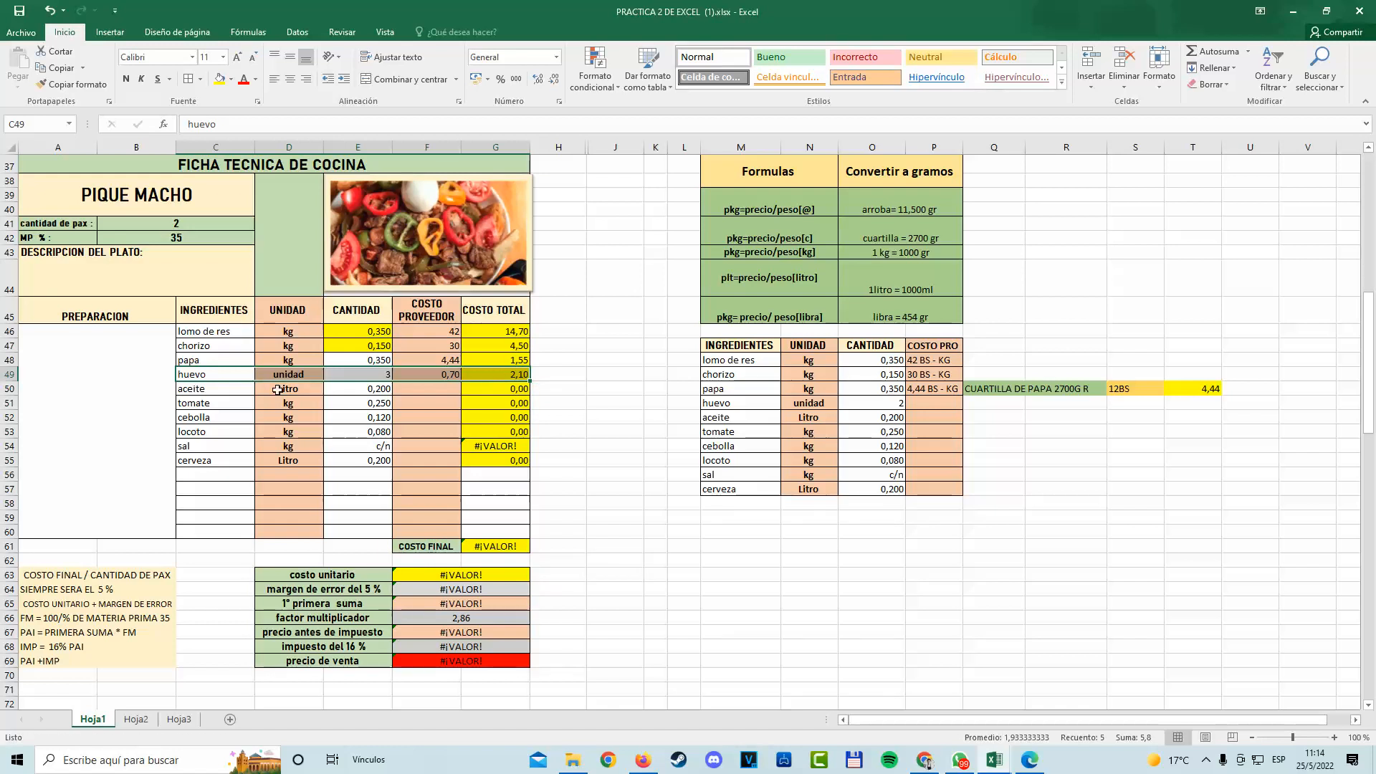
drag(207, 375, 496, 378)
click(344, 375)
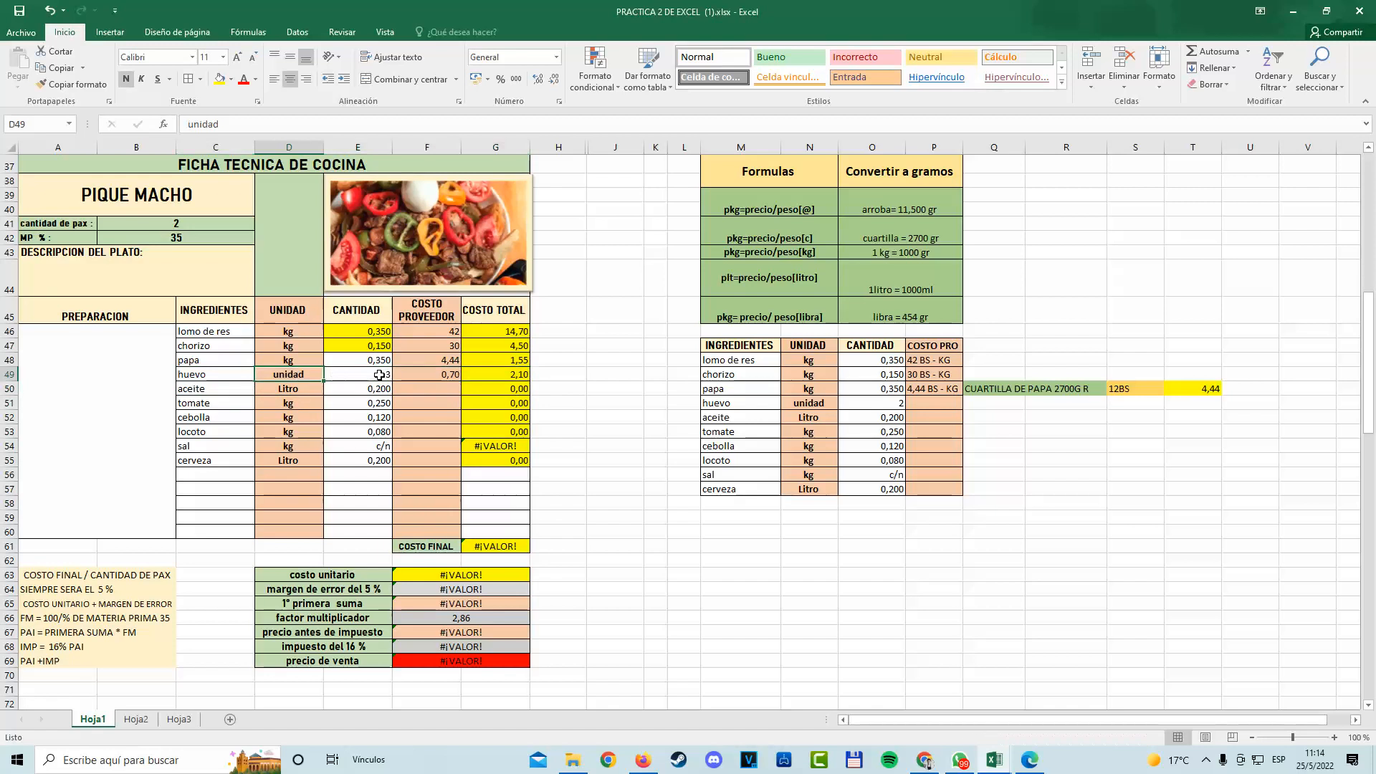
click(435, 379)
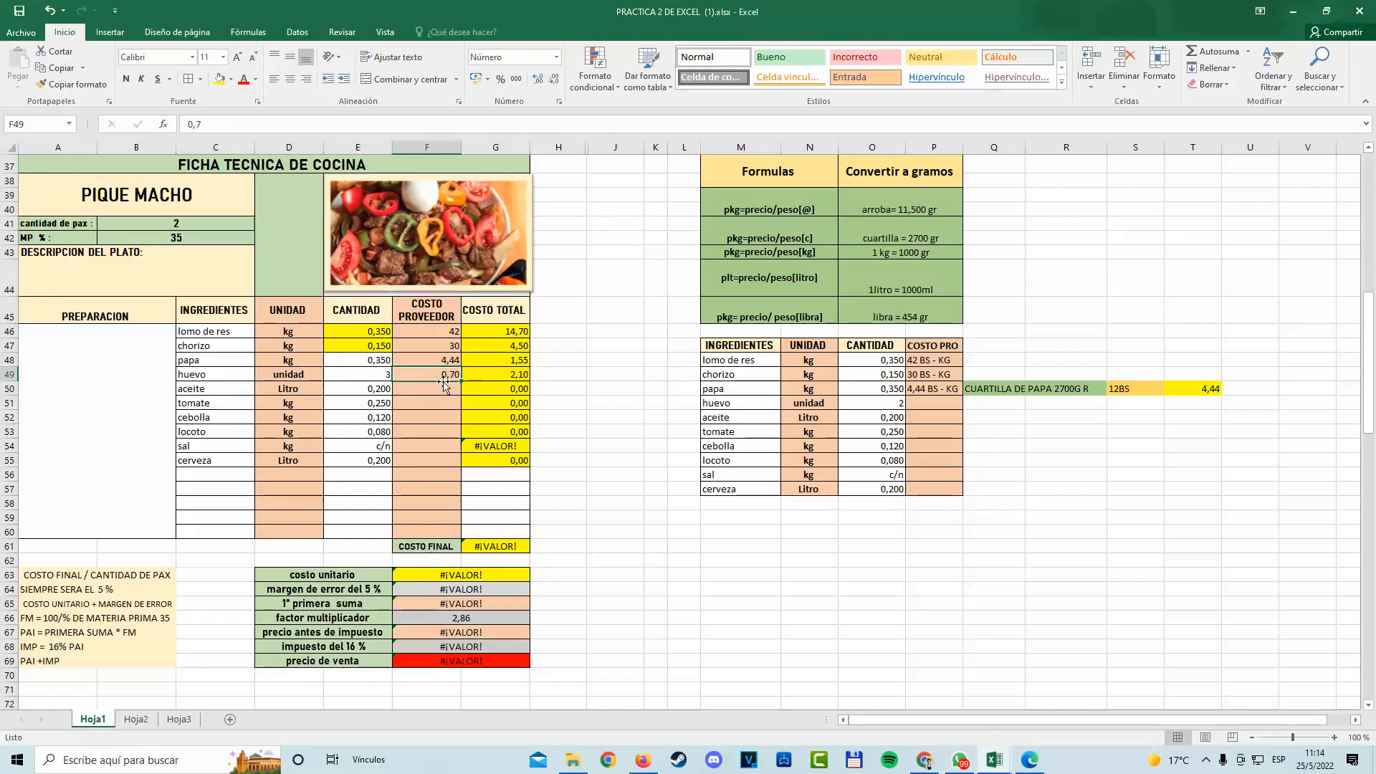
click(290, 375)
click(429, 378)
click(301, 374)
click(430, 375)
click(317, 373)
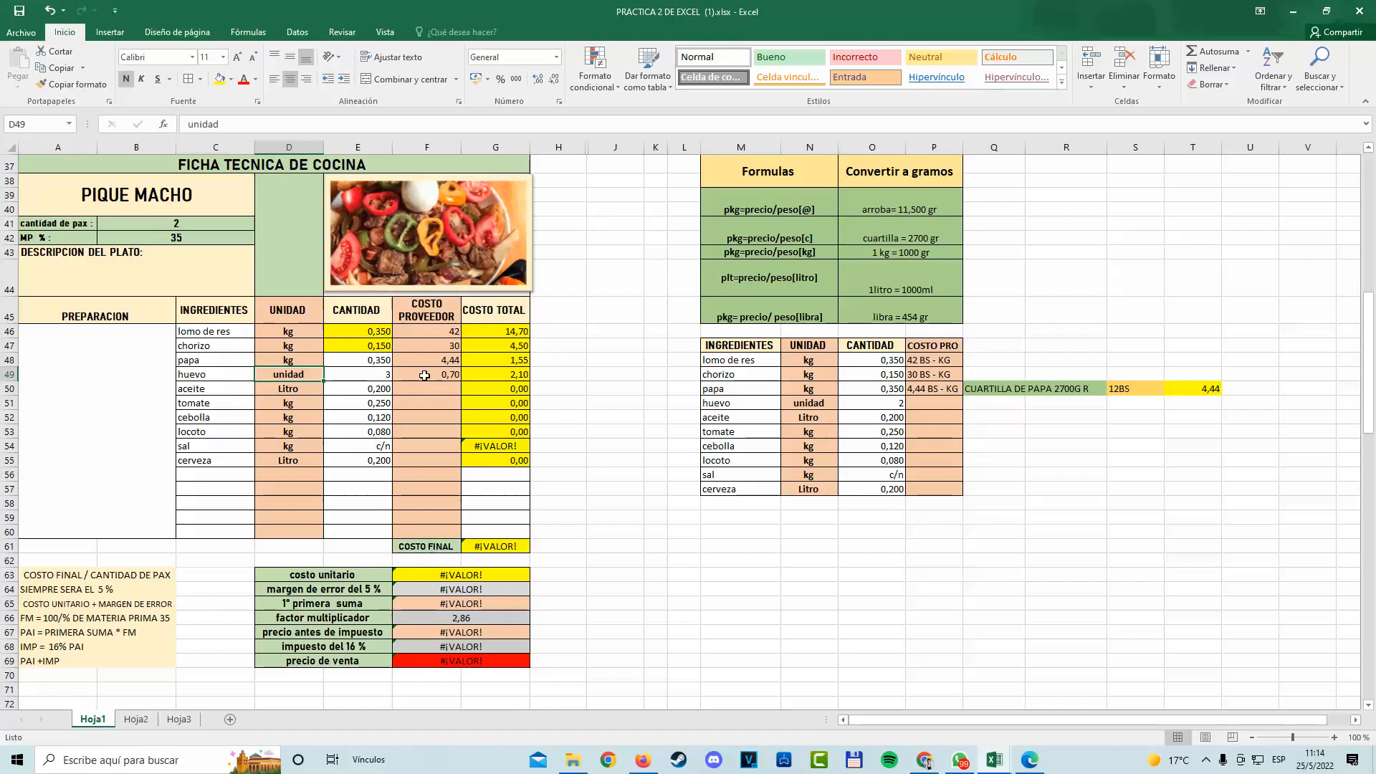
click(426, 376)
click(426, 416)
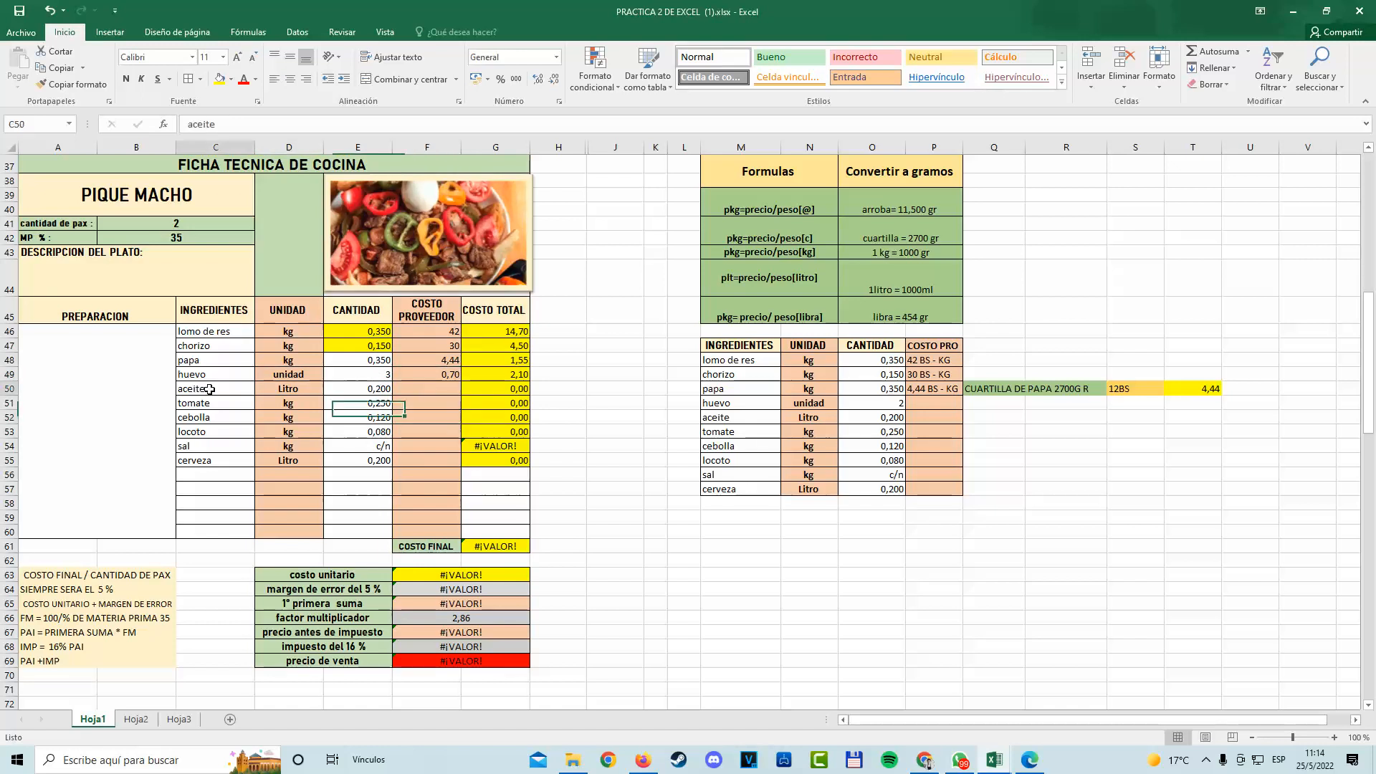
Examine aceite's row in the costing sheet and helper table, and look up its price in the upper reference table.
drag(197, 389, 506, 391)
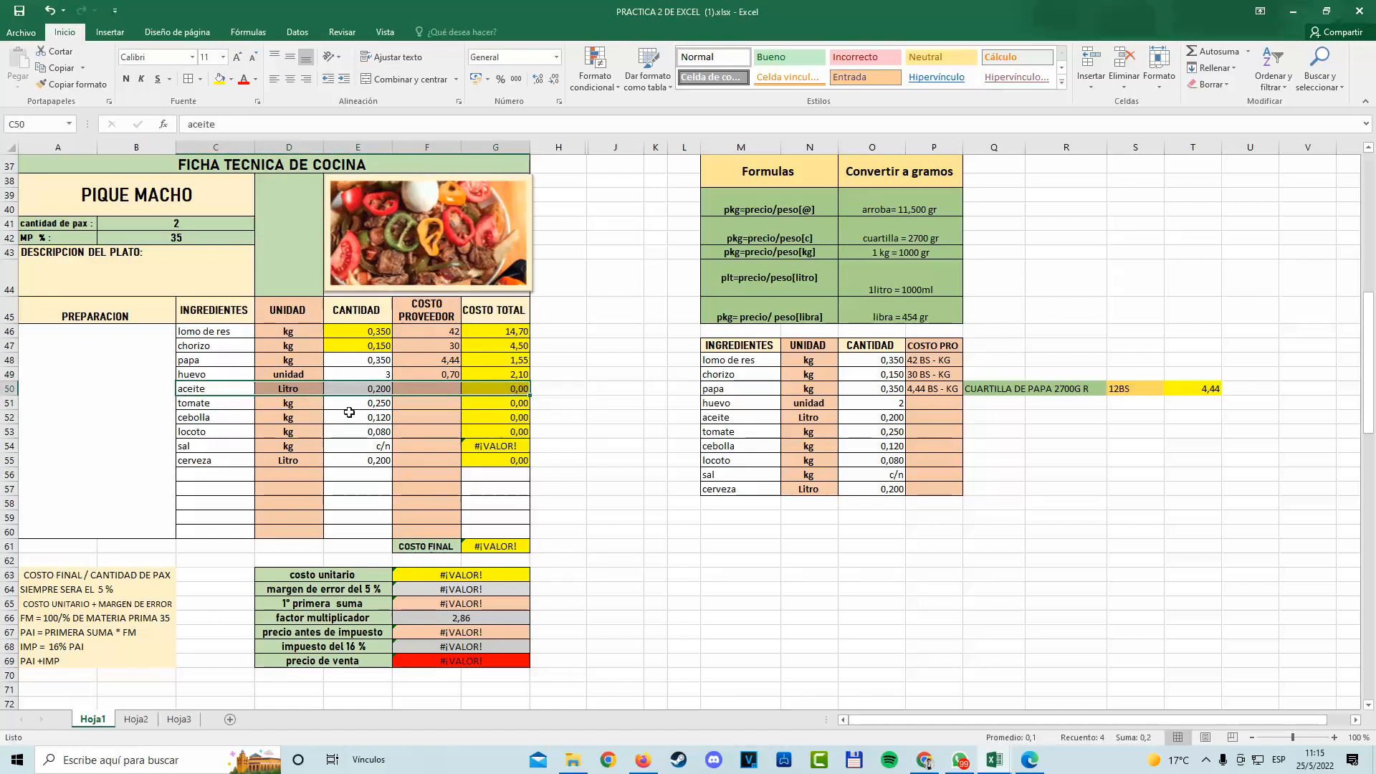
click(412, 389)
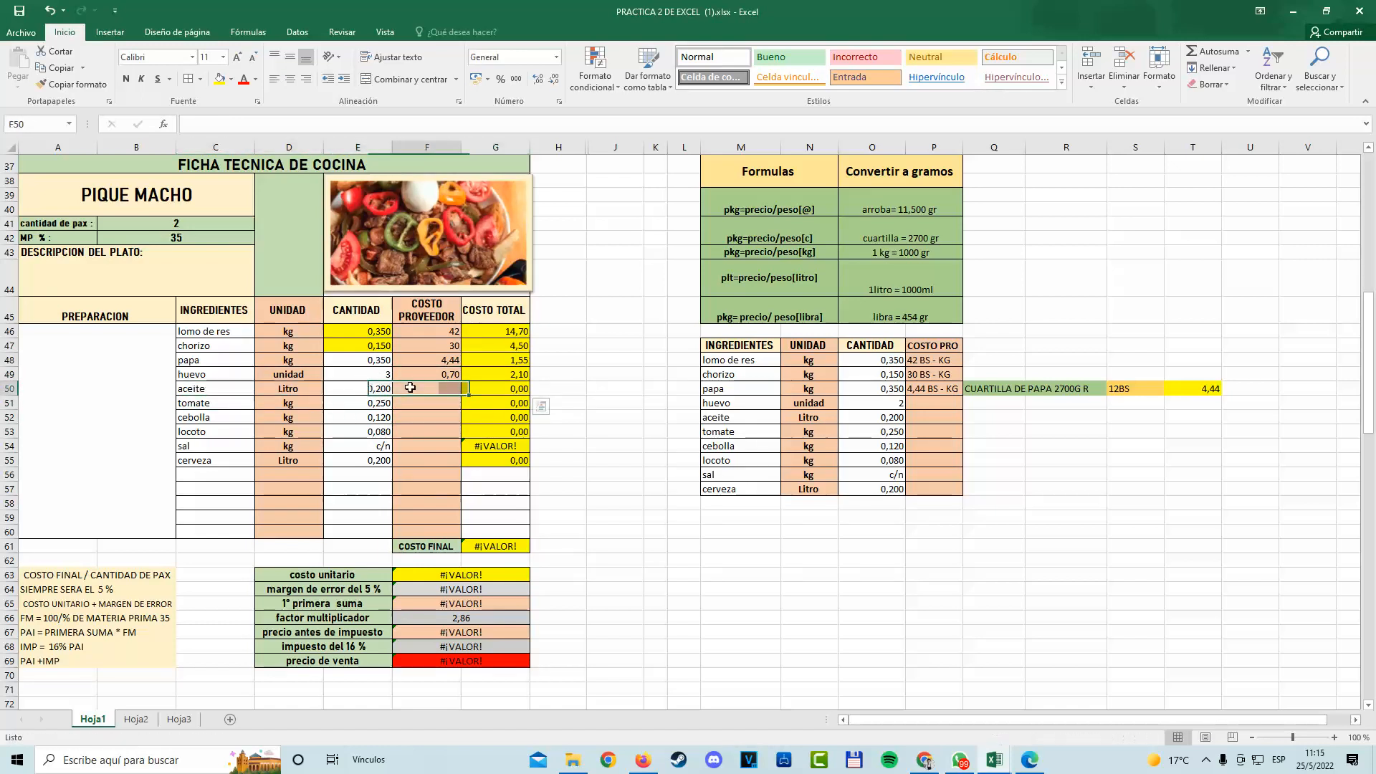
drag(208, 390, 377, 392)
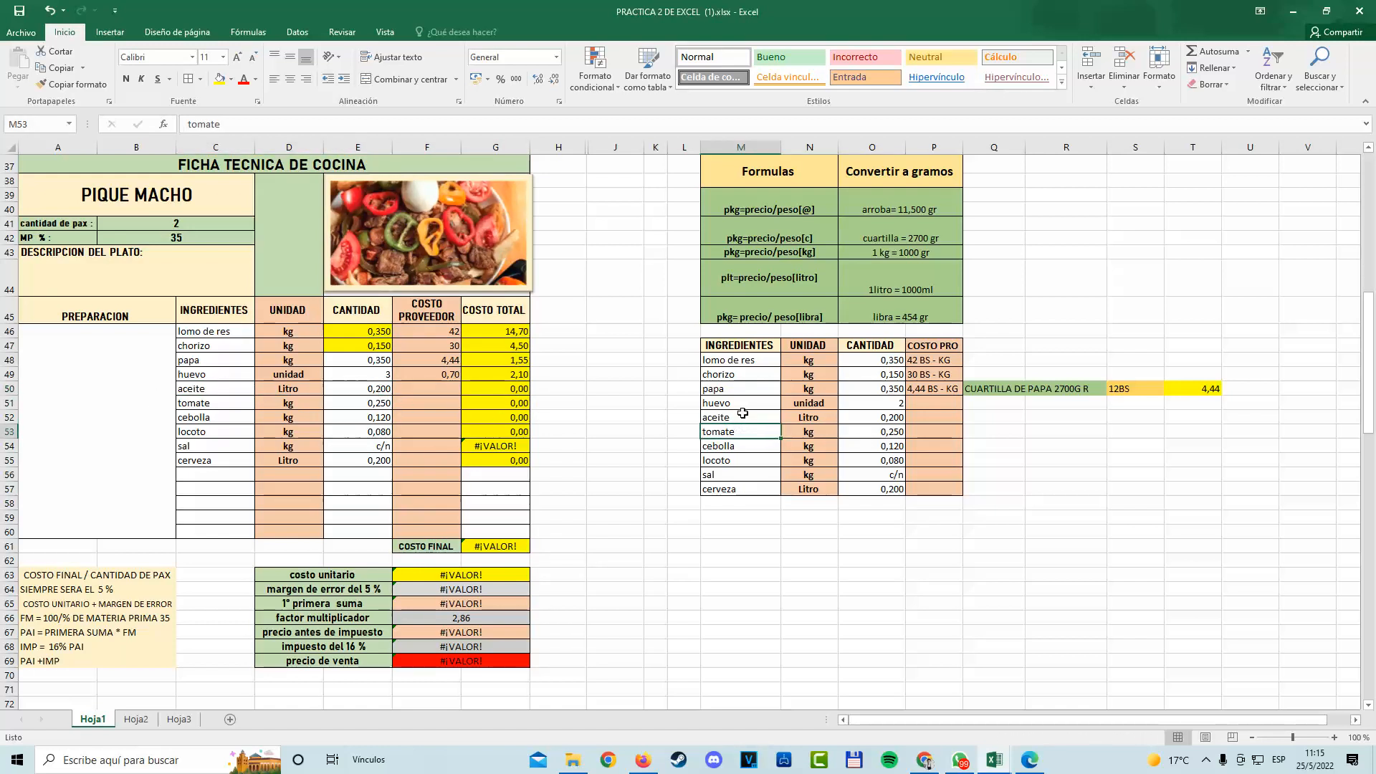
click(748, 462)
click(743, 384)
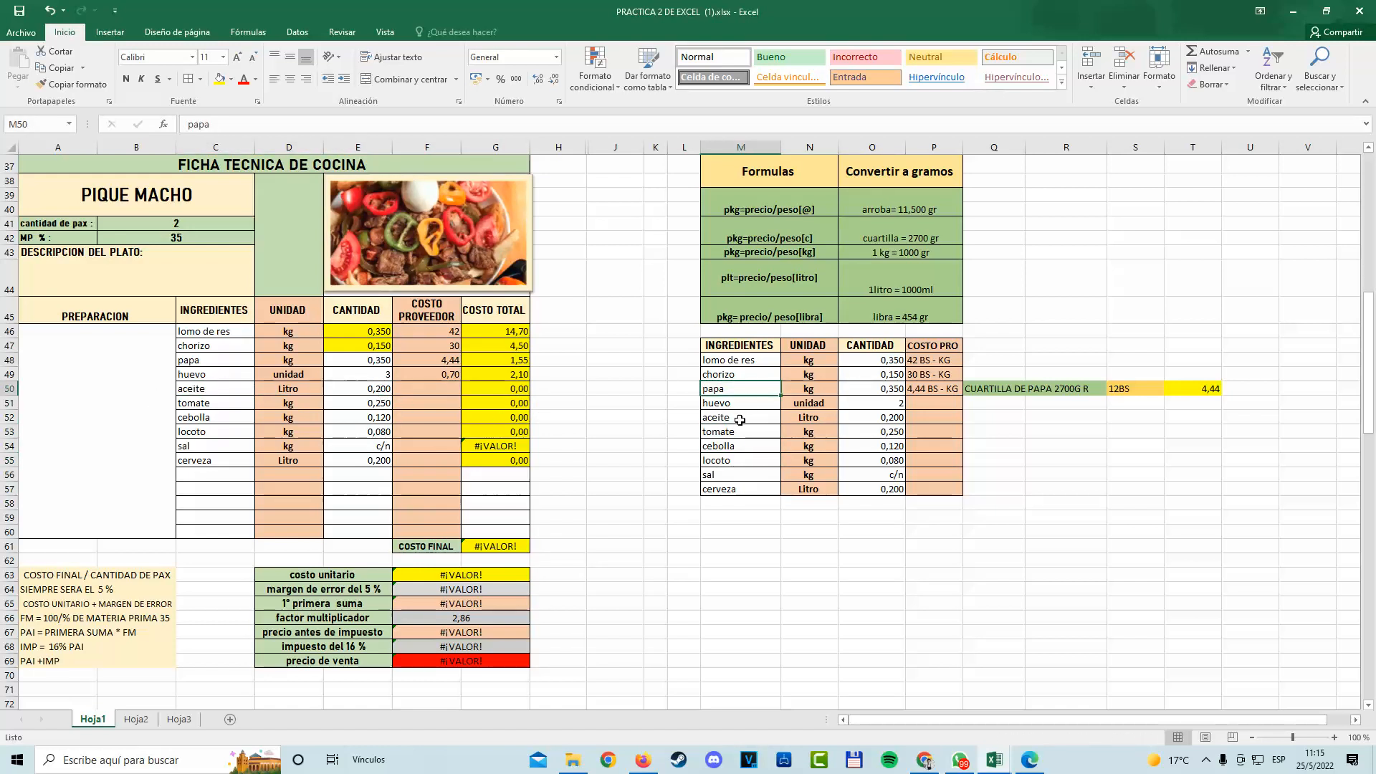
drag(742, 417, 925, 419)
scroll(926, 418, up, 1)
scroll(926, 429, up, 9)
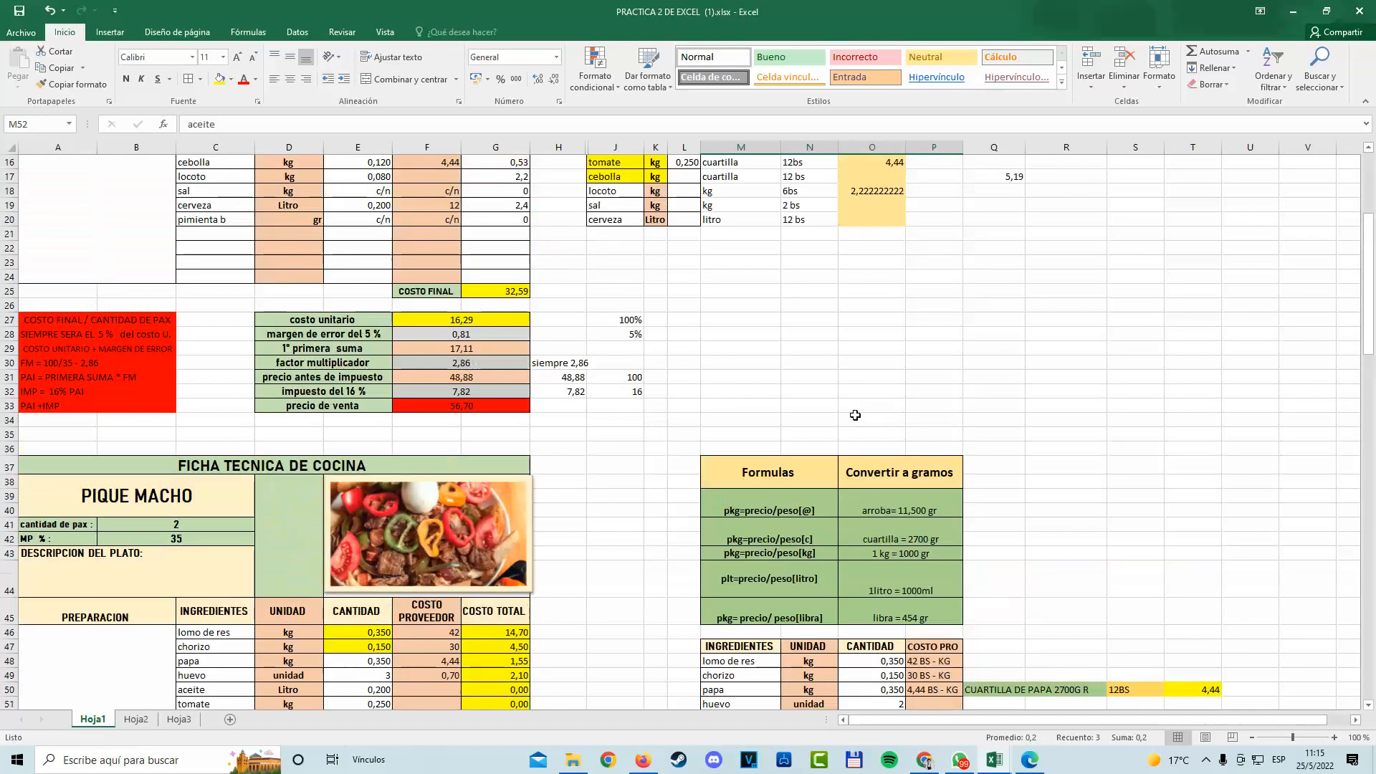
click(679, 240)
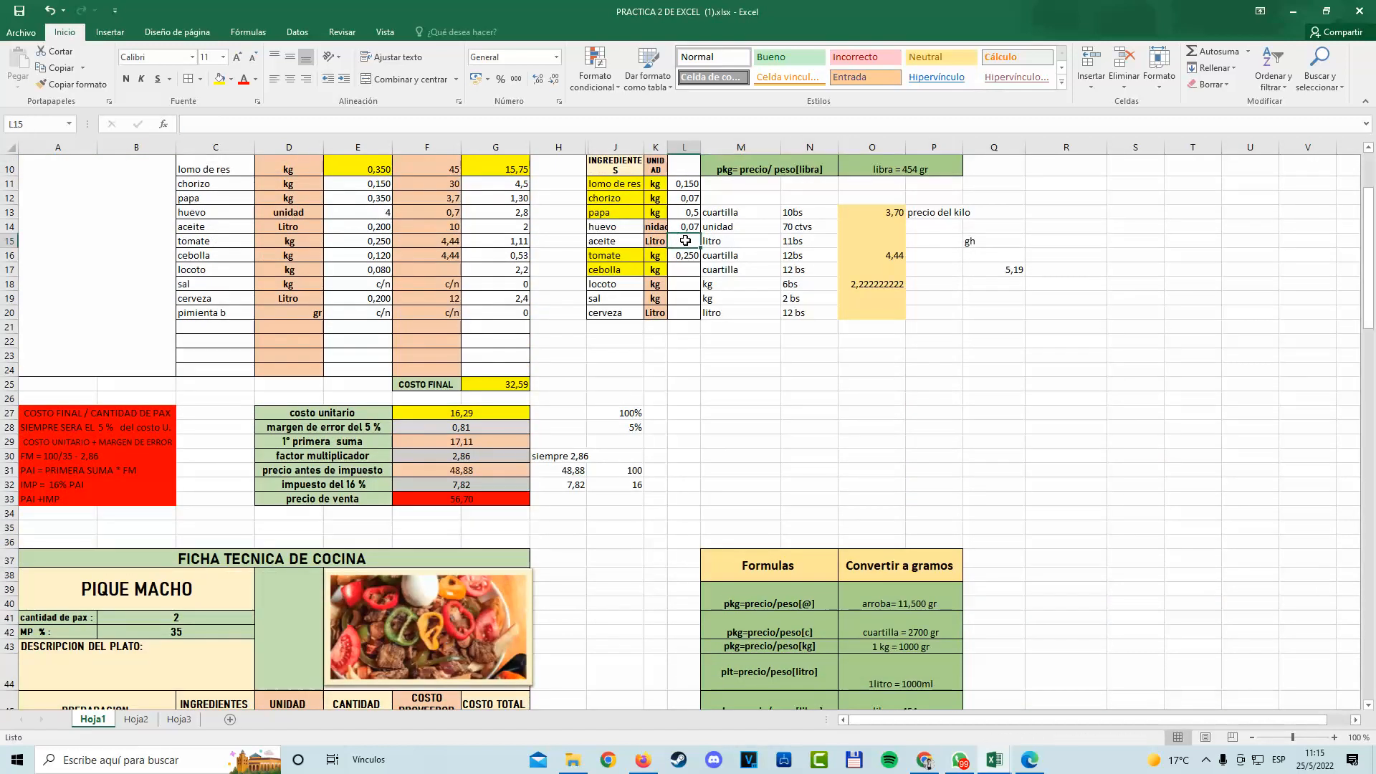
Enter "0,70 ctvs - und" as huevo's COSTO PRO in P51 of the helper table.
scroll(744, 387, down, 6)
click(851, 558)
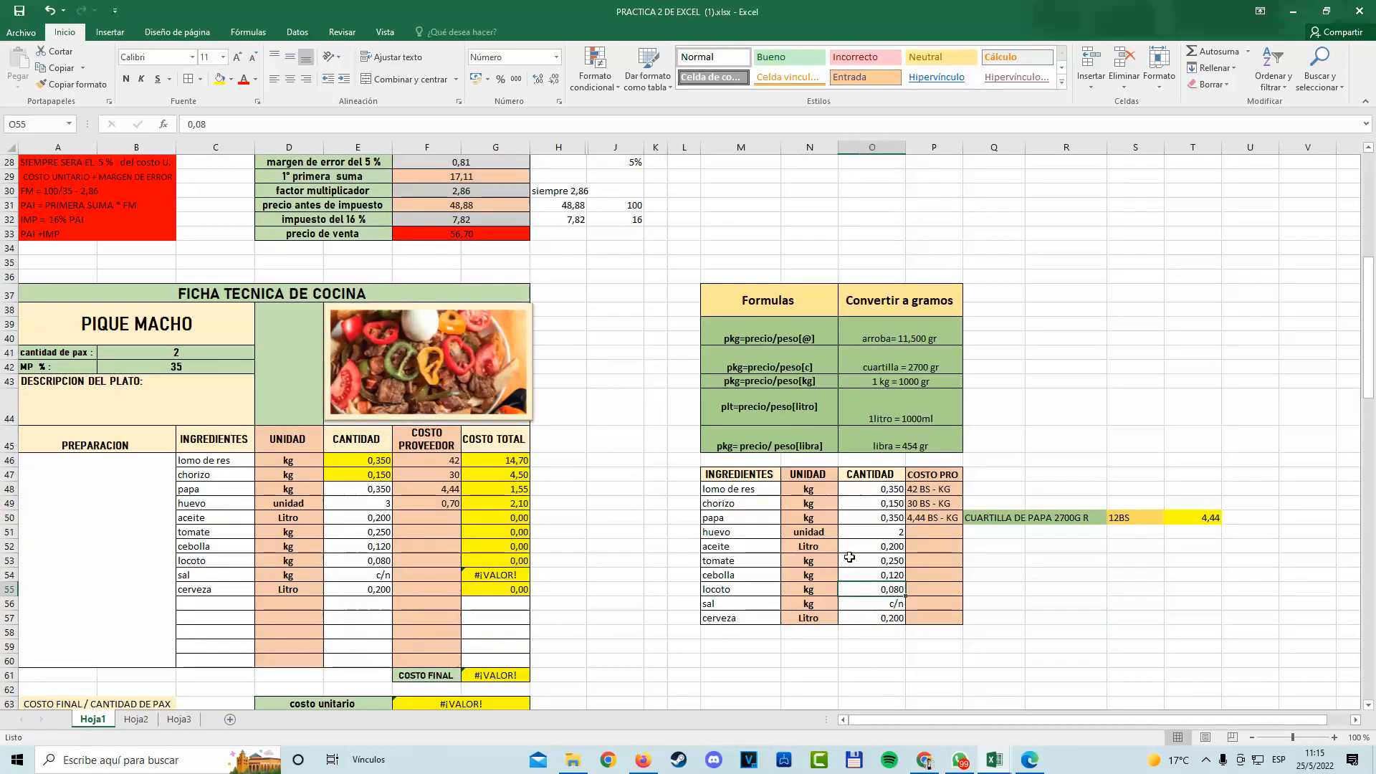
click(741, 534)
scroll(980, 550, down, 1)
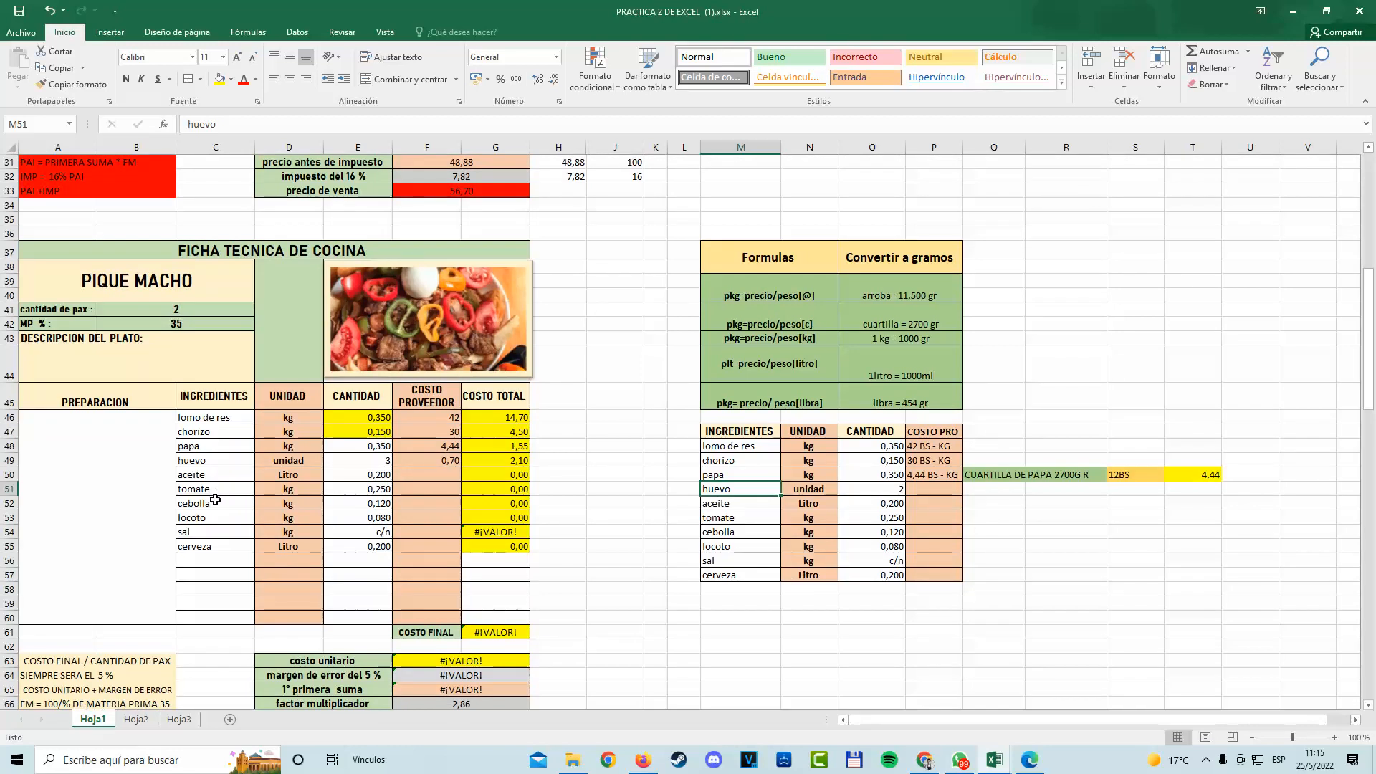
click(869, 503)
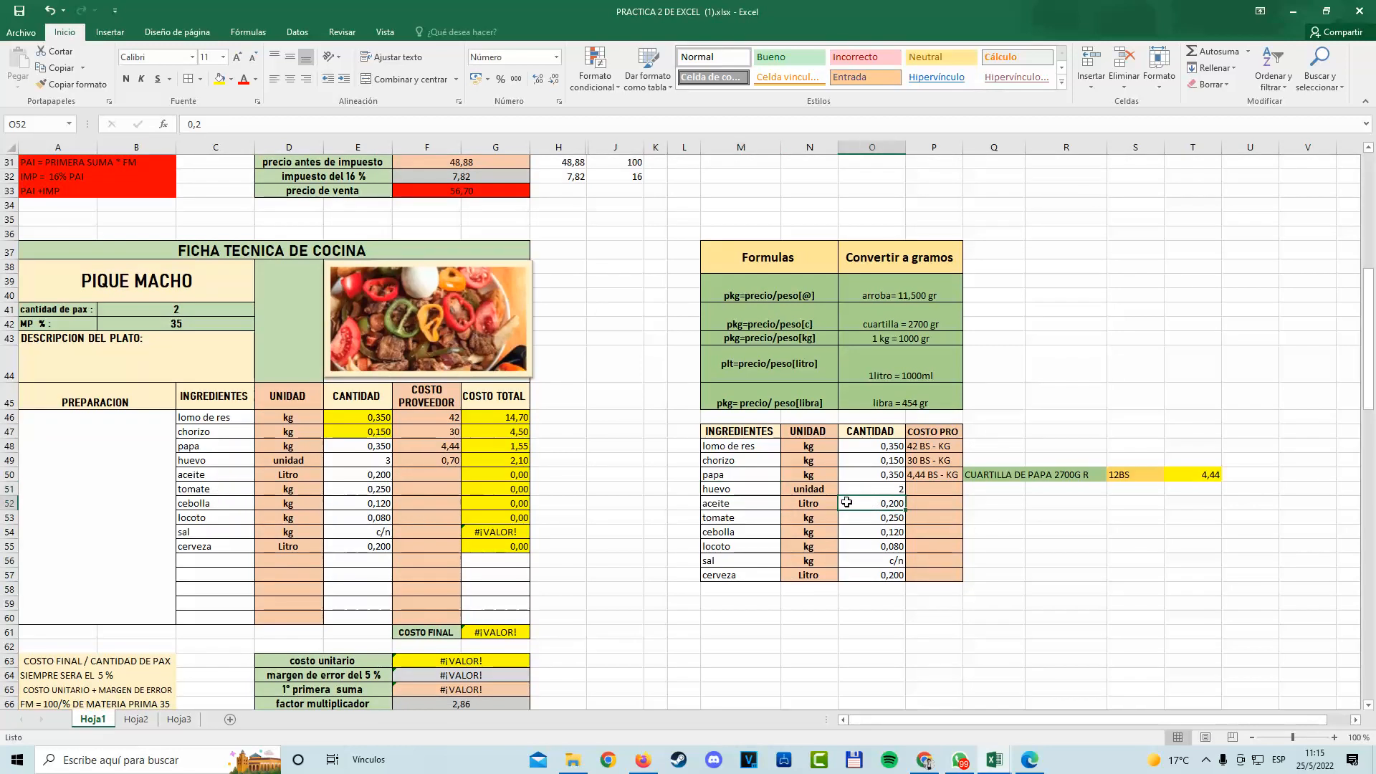
click(945, 491)
text(0,70 cyv)
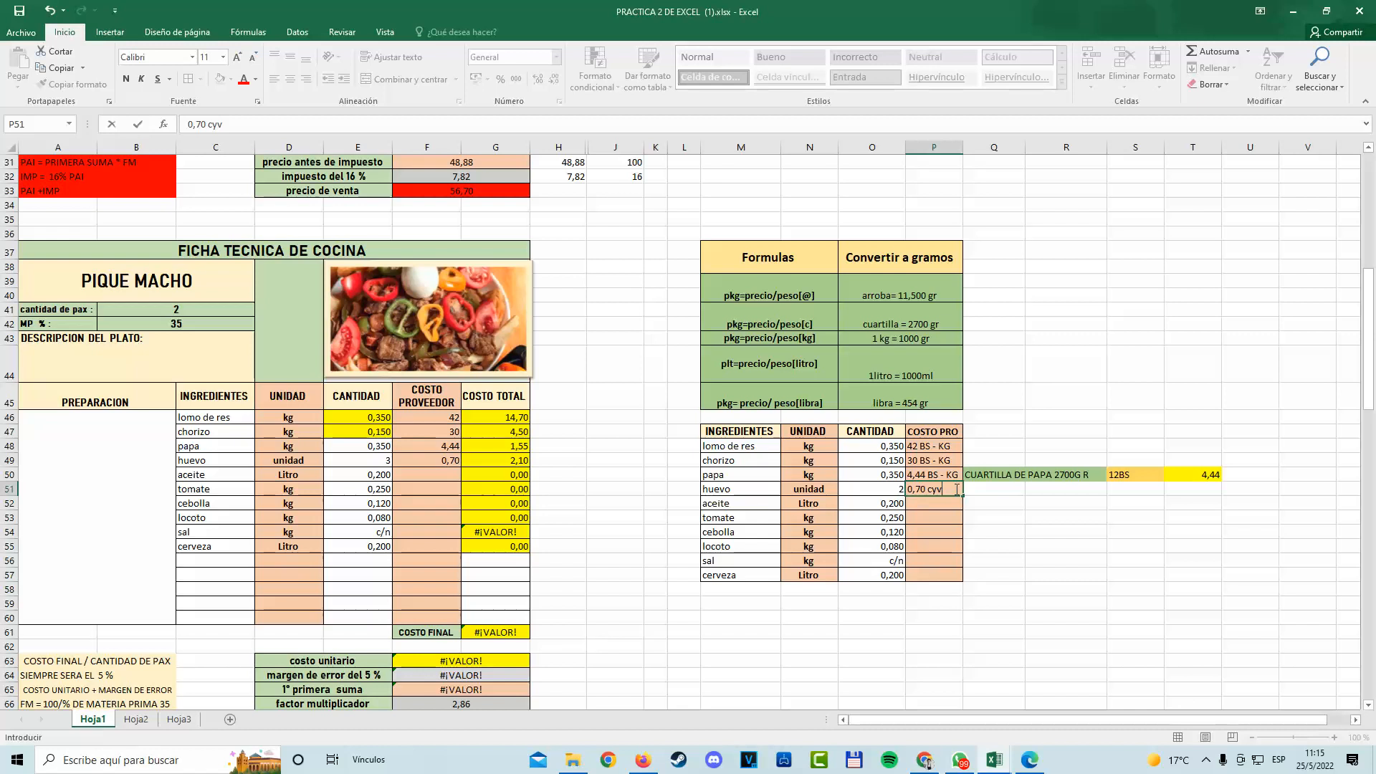
text(d)
text(un)
click(1017, 594)
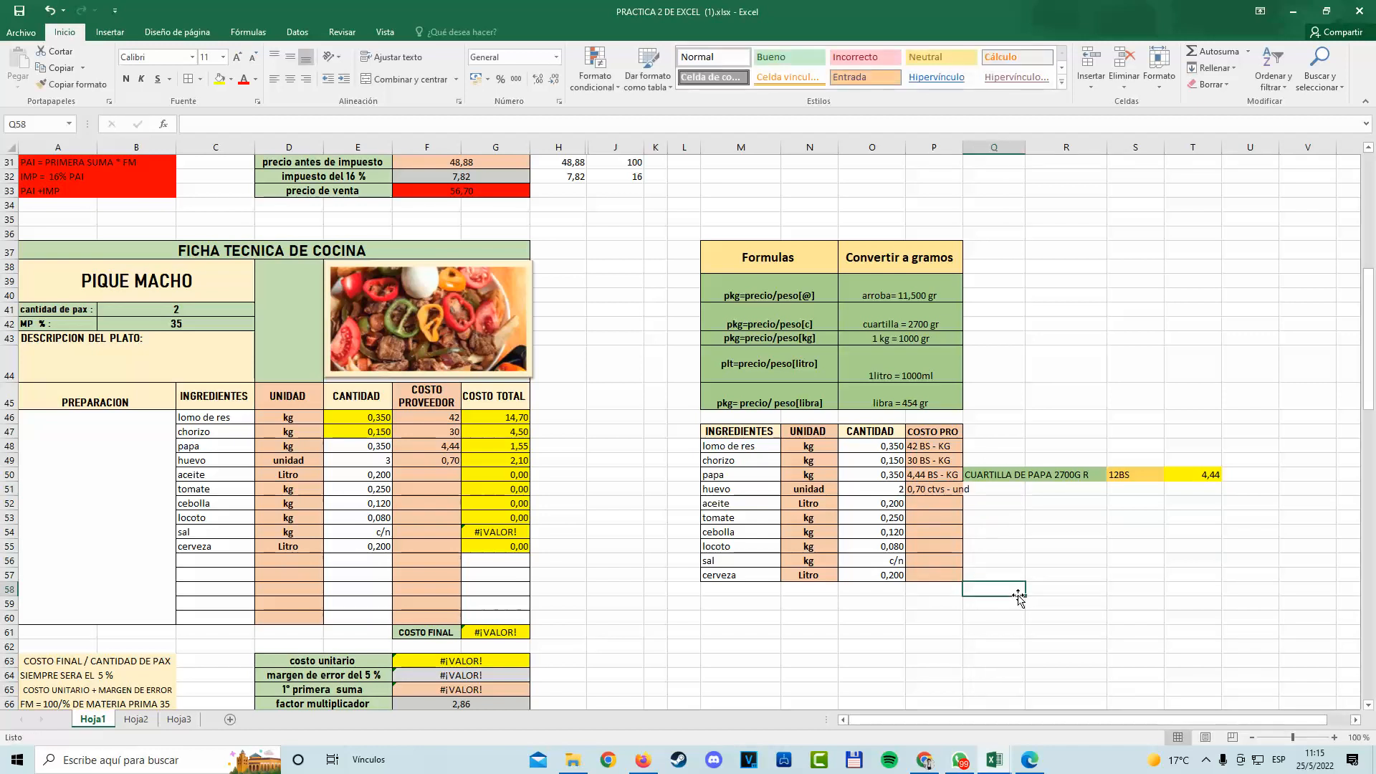
click(942, 479)
click(940, 488)
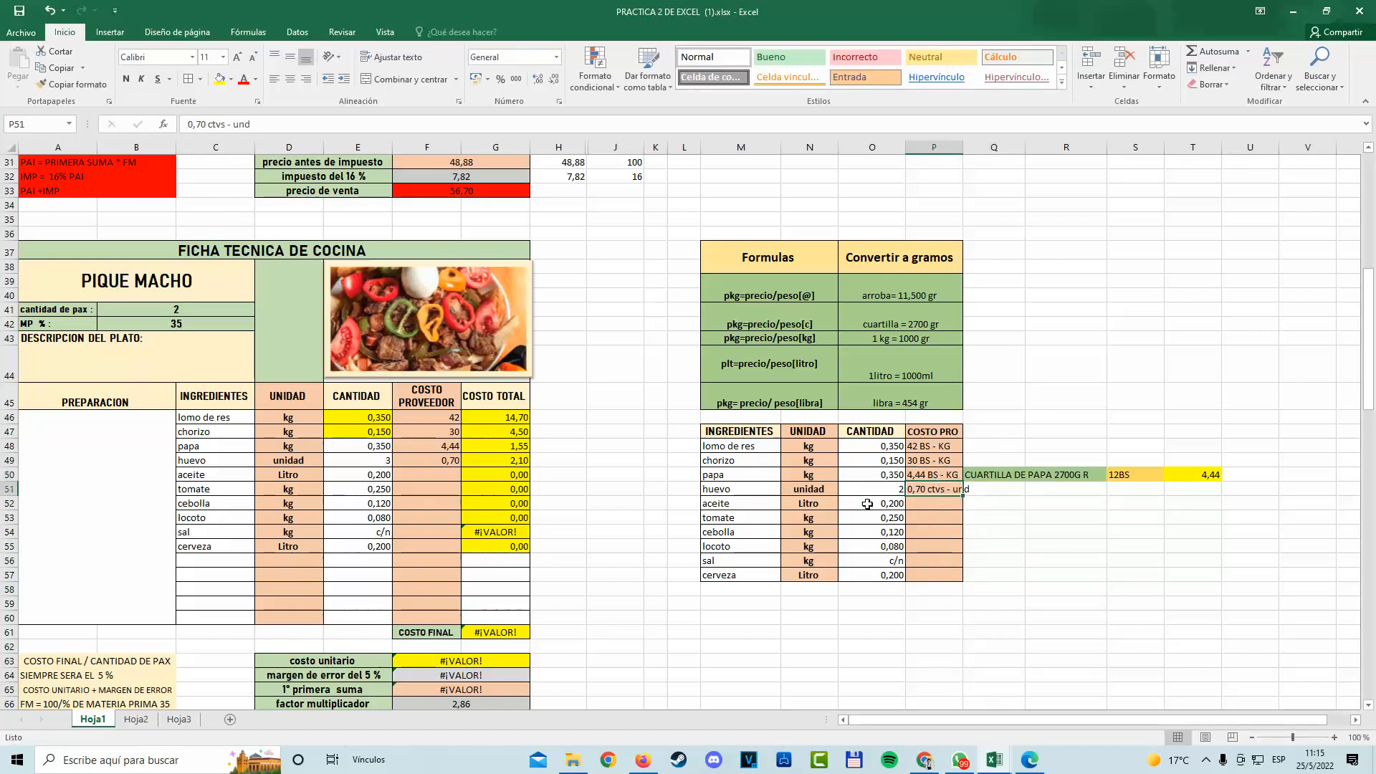
Enter "11bs - litro" as aceite's COSTO PRO in P52 of the helper table.
drag(745, 504, 946, 507)
click(762, 537)
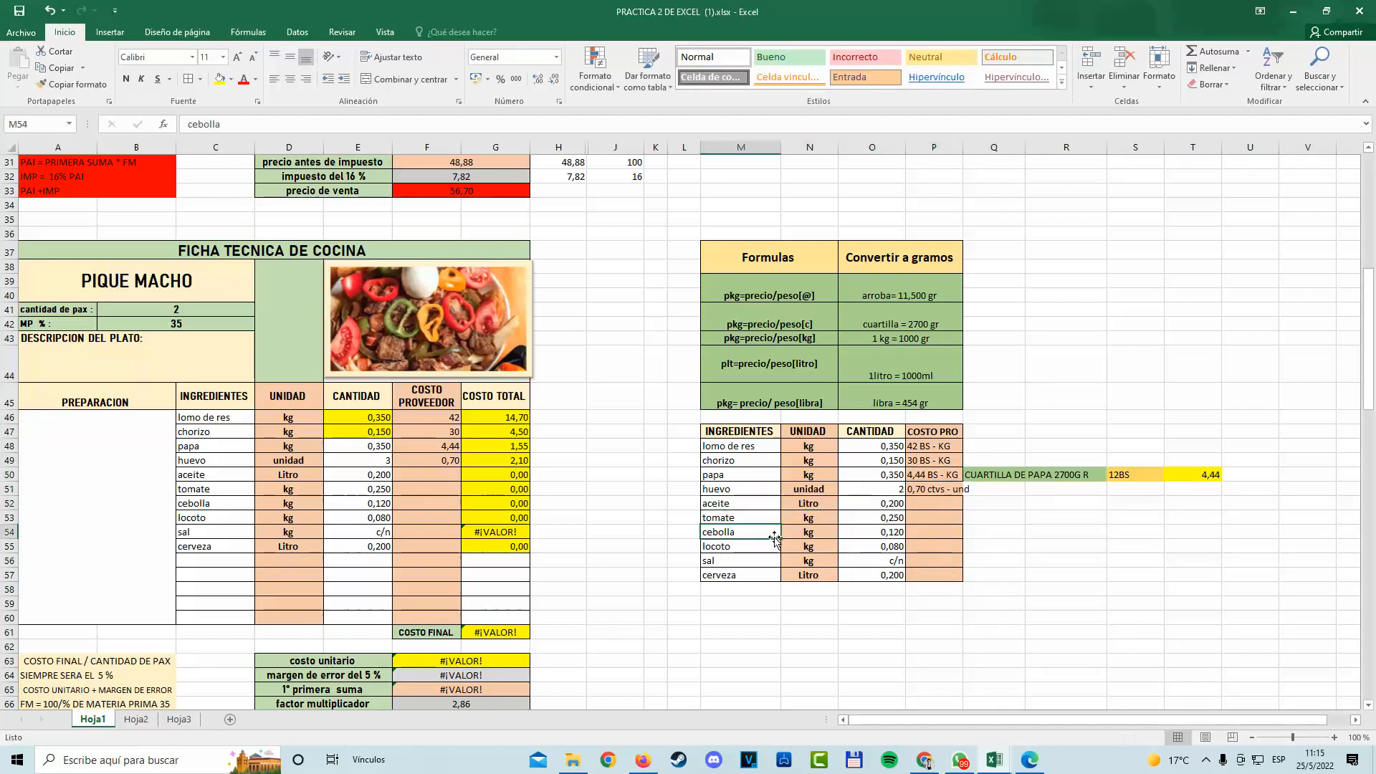
click(762, 508)
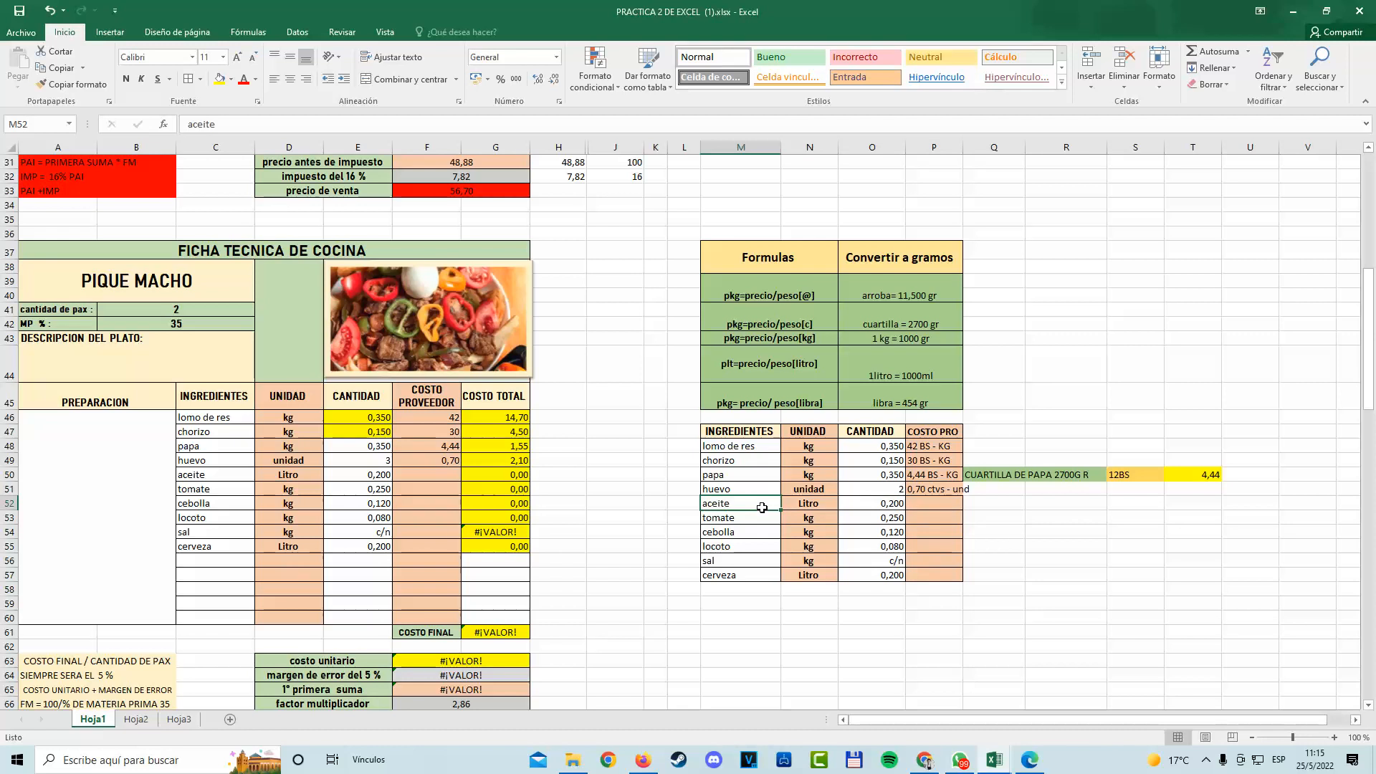
click(932, 503)
click(988, 511)
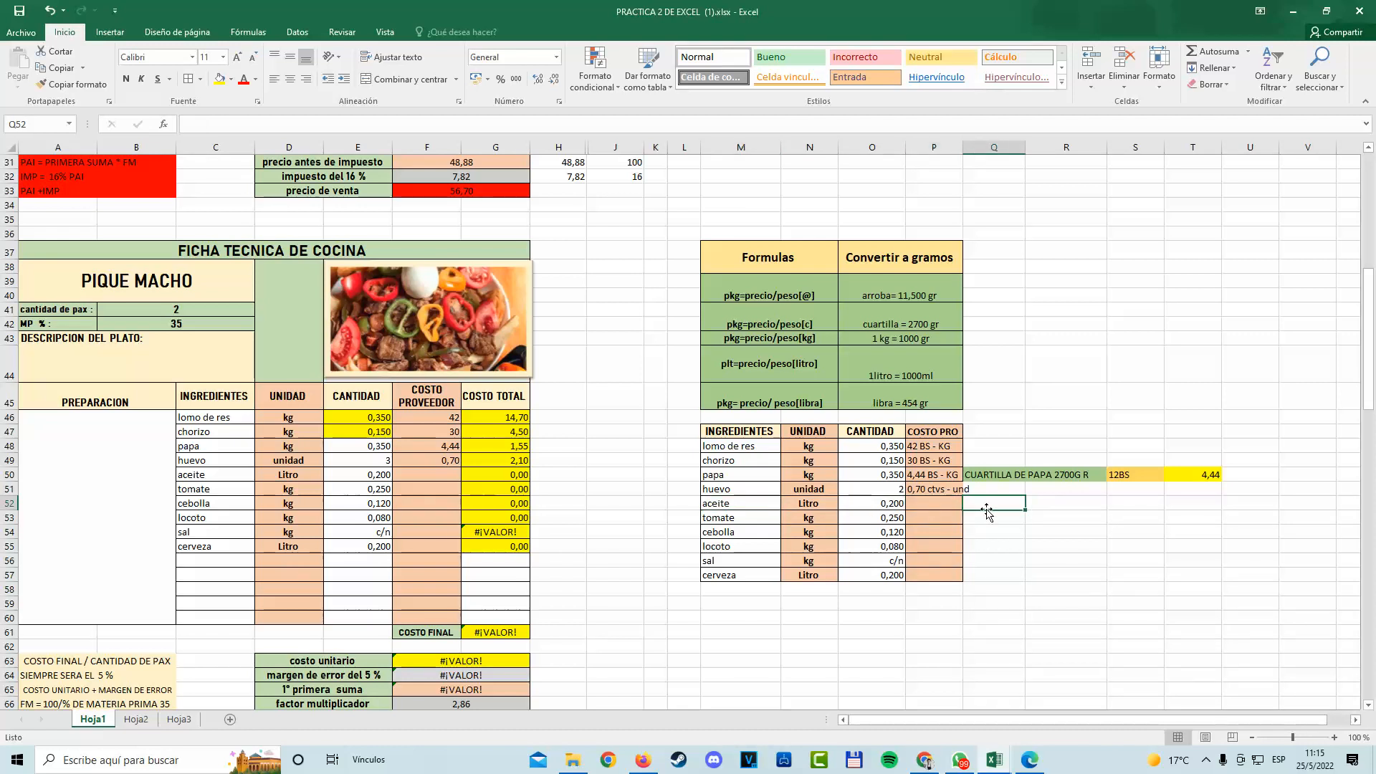
click(928, 504)
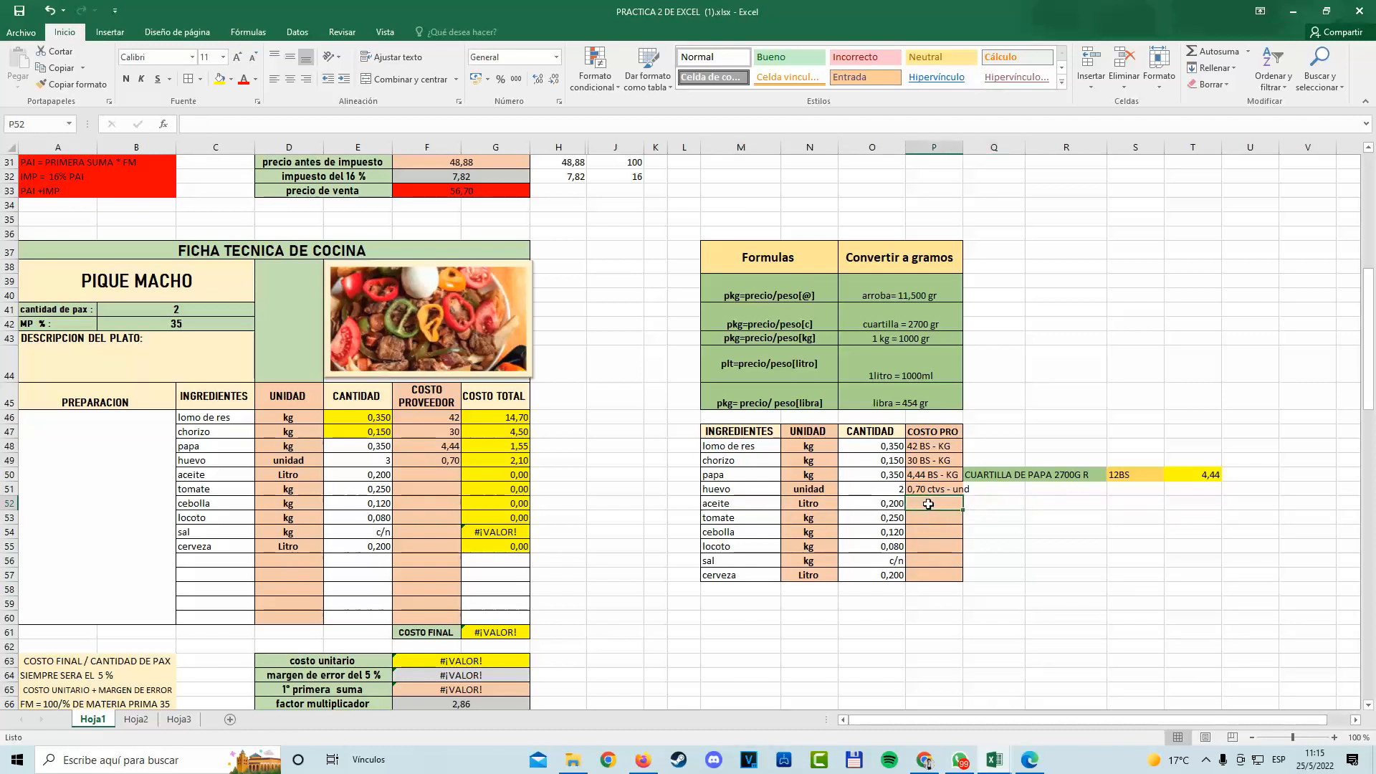
double_click(930, 505)
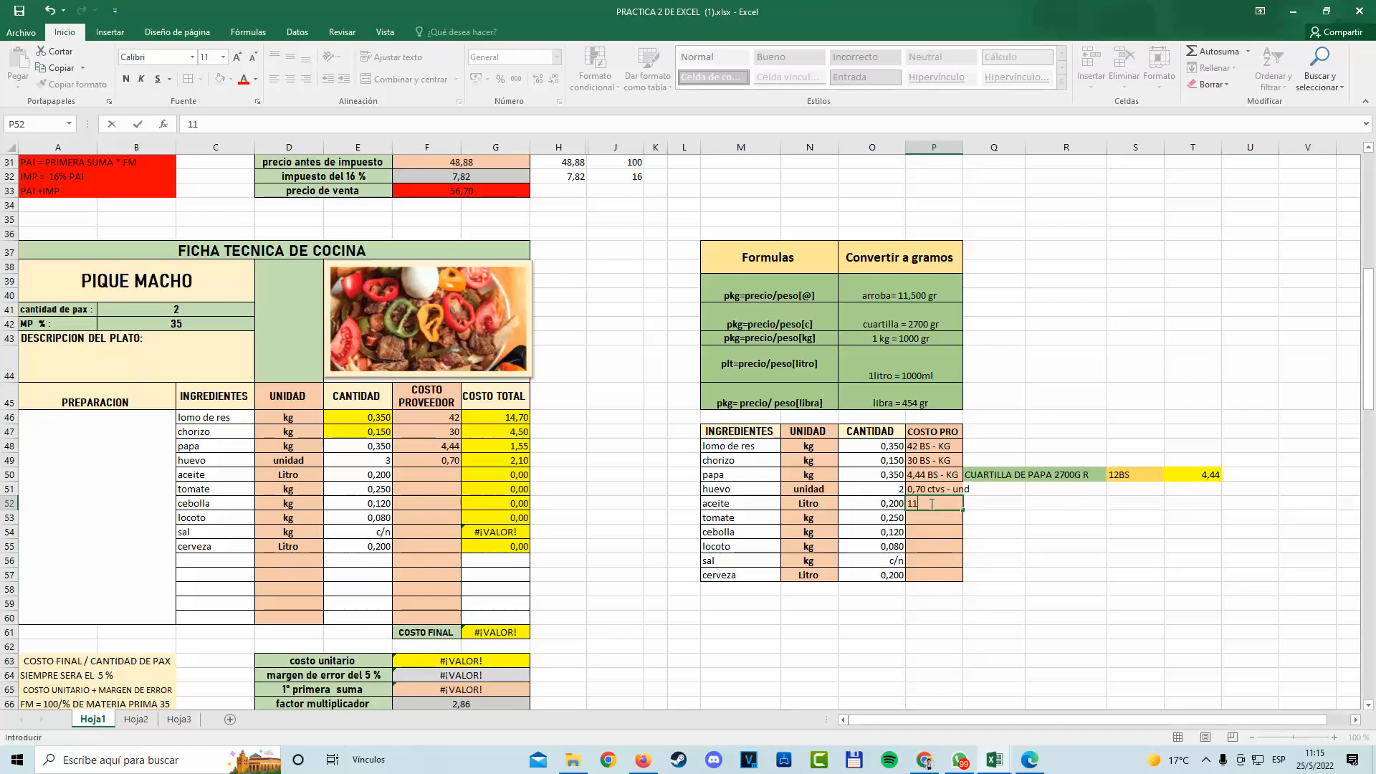
text(lñ)
click(1053, 545)
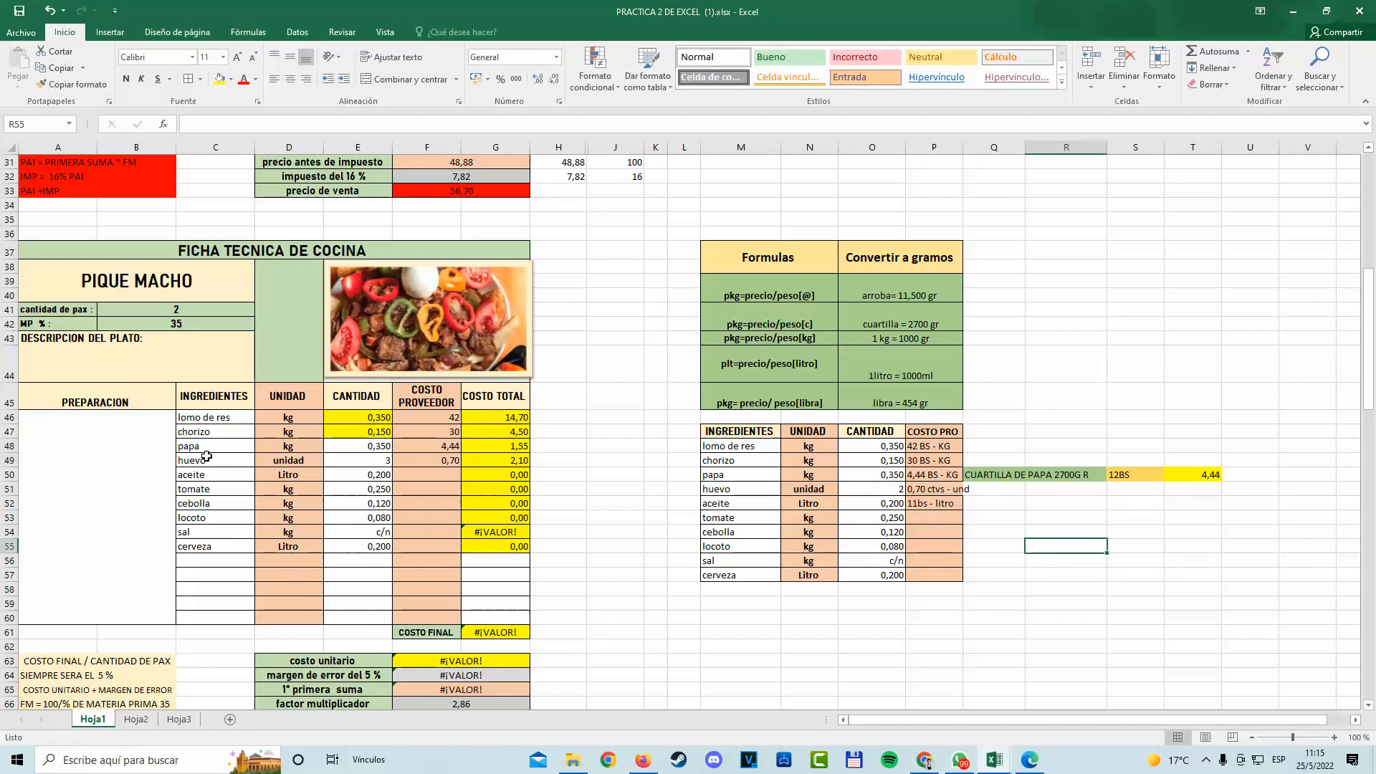
Enter 11 as aceite's COSTO PROVEEDOR in F50 and check its COSTO TOTAL formula.
drag(207, 473, 431, 476)
click(431, 476)
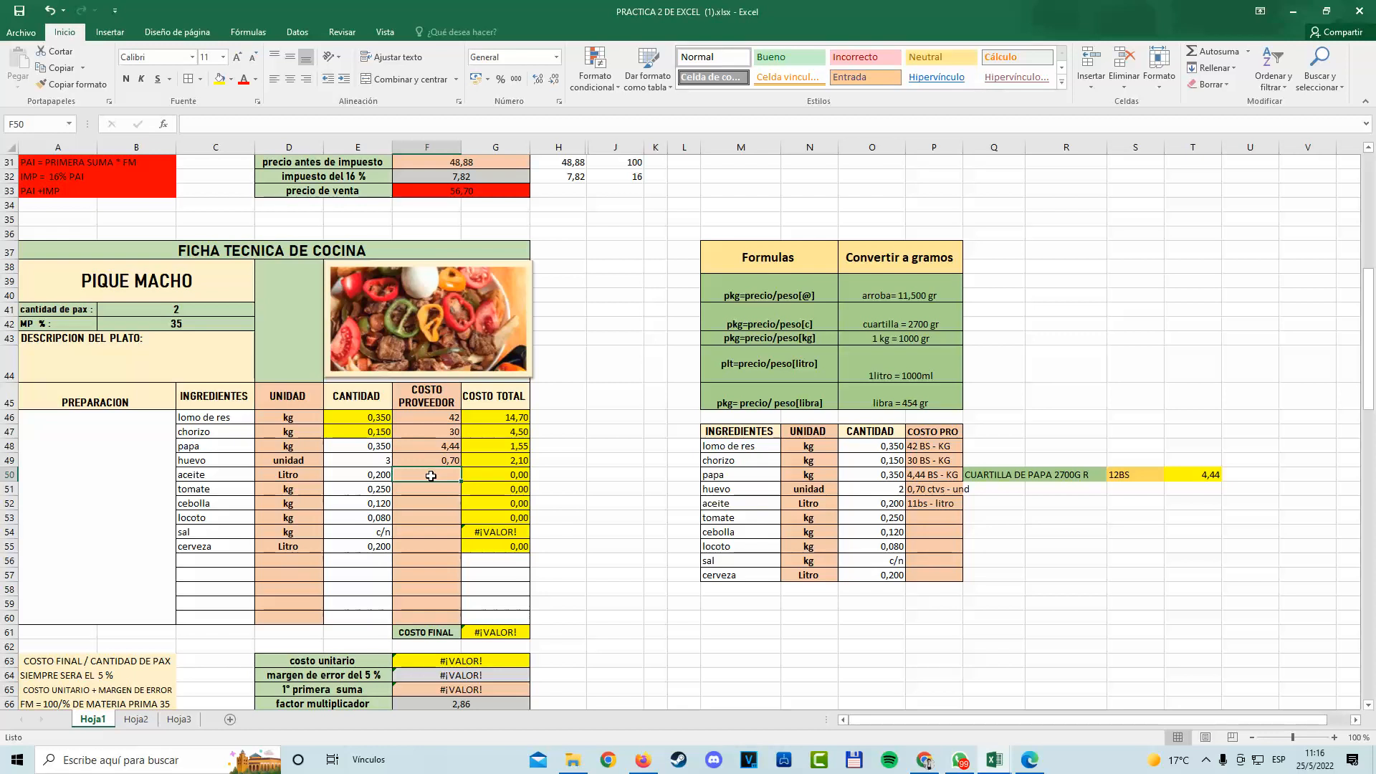
text(1)
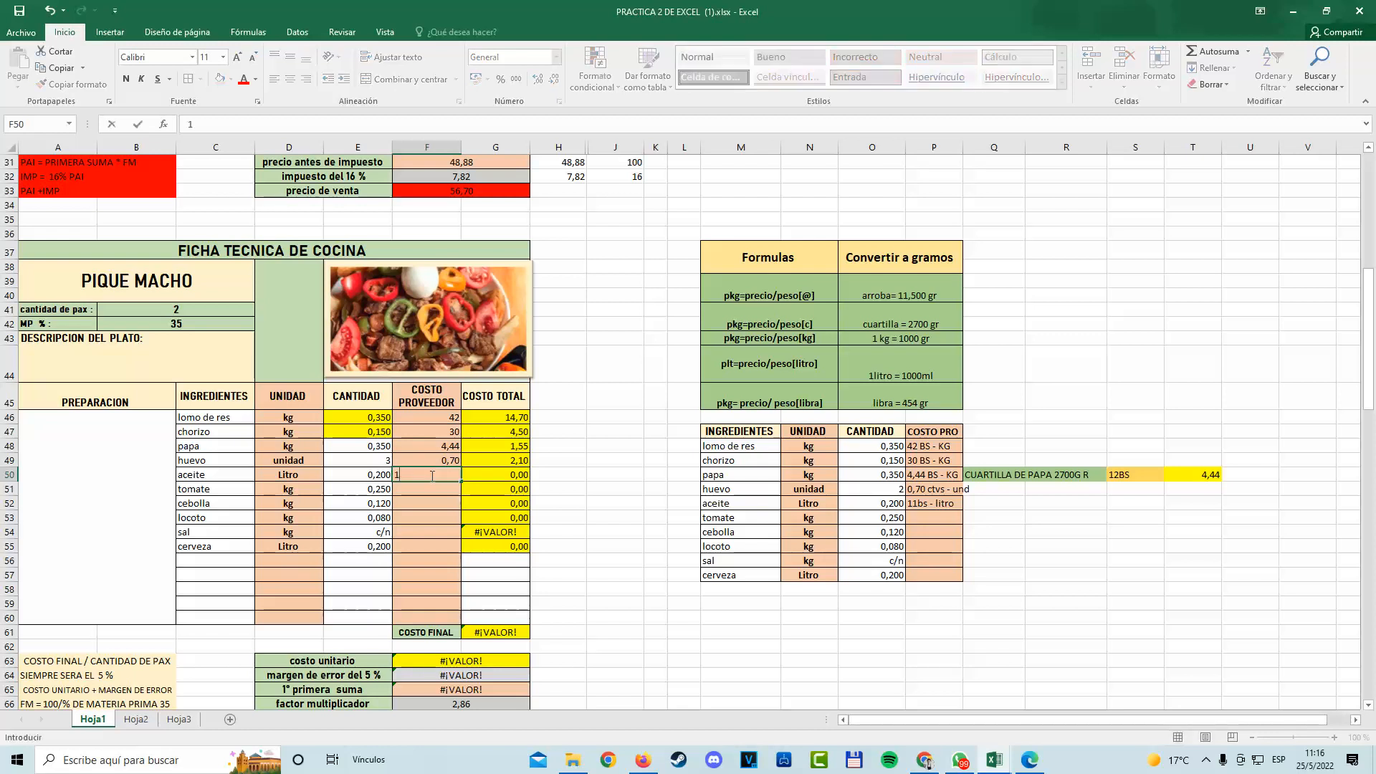
text(1)
key(Return)
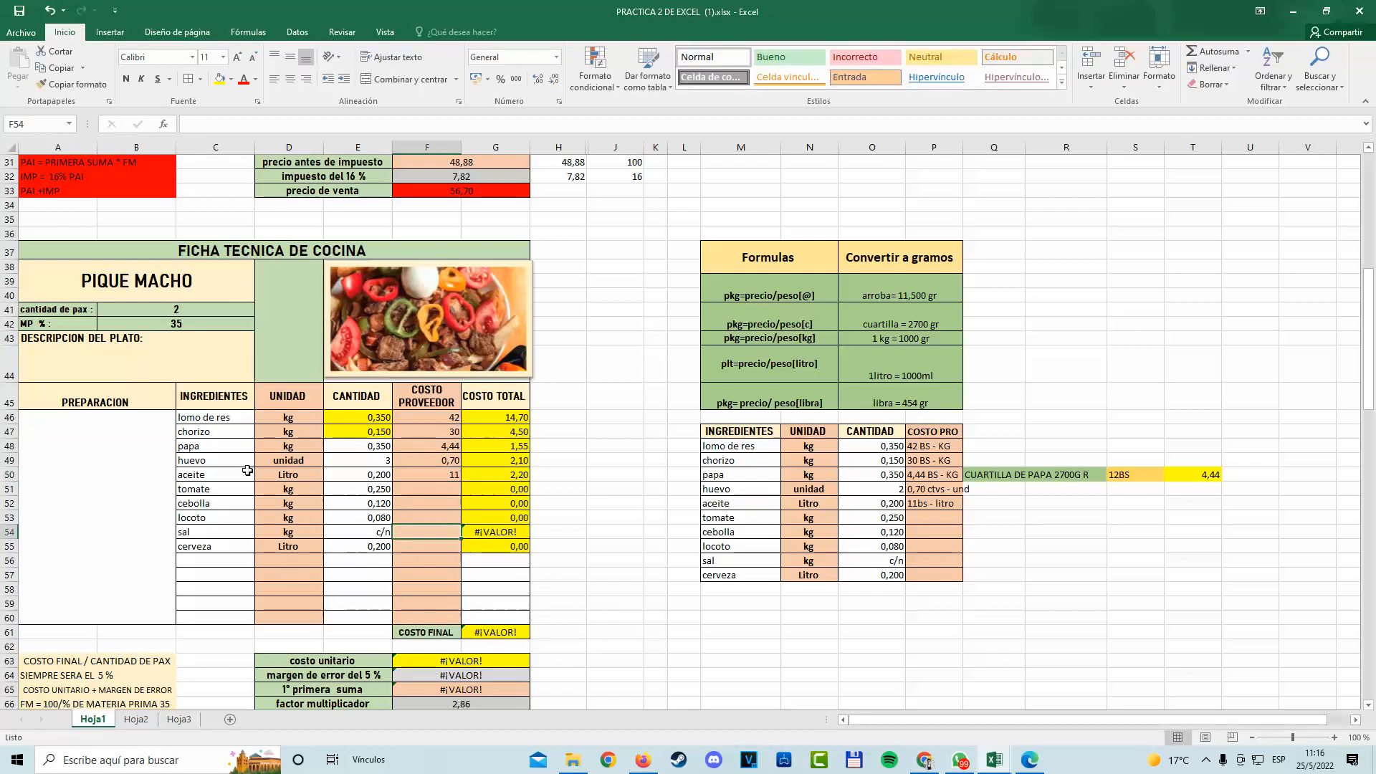
drag(229, 476, 359, 479)
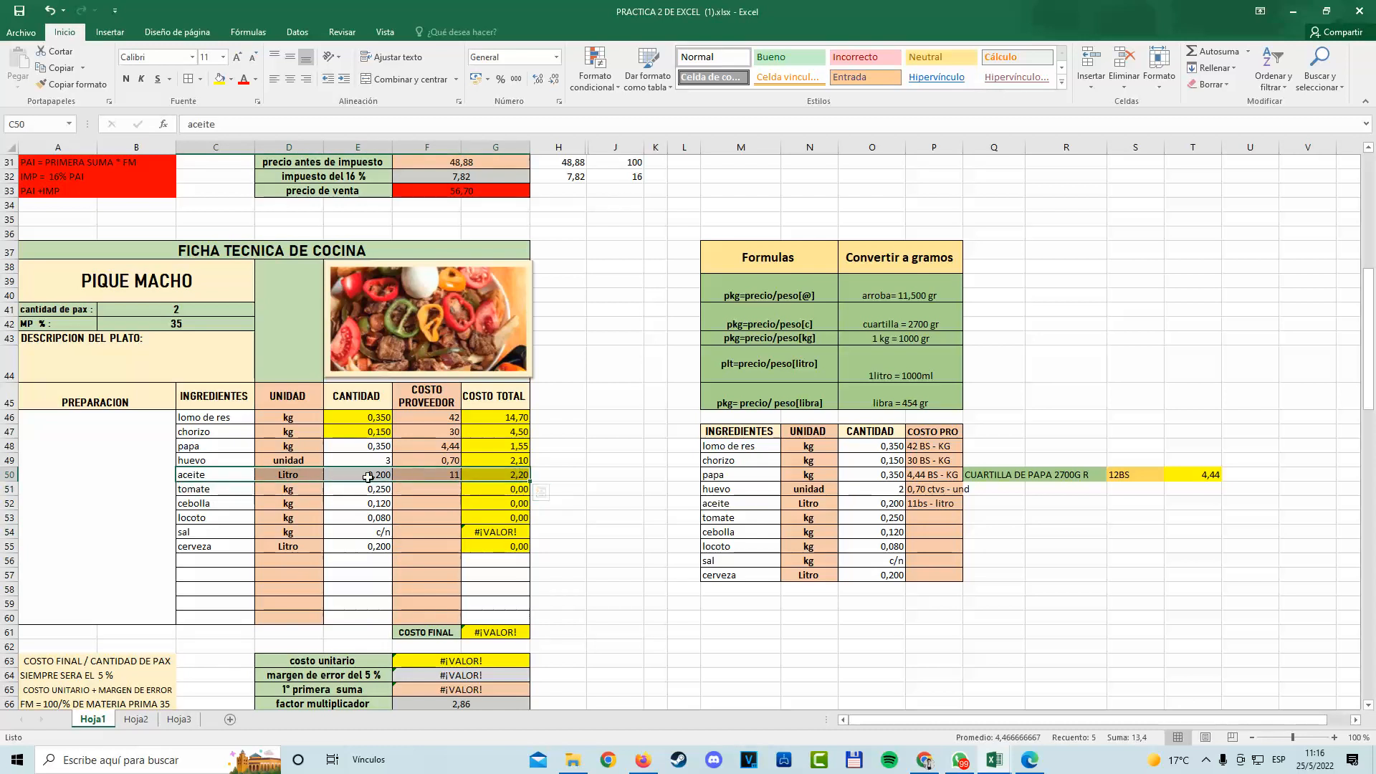
click(379, 477)
click(512, 476)
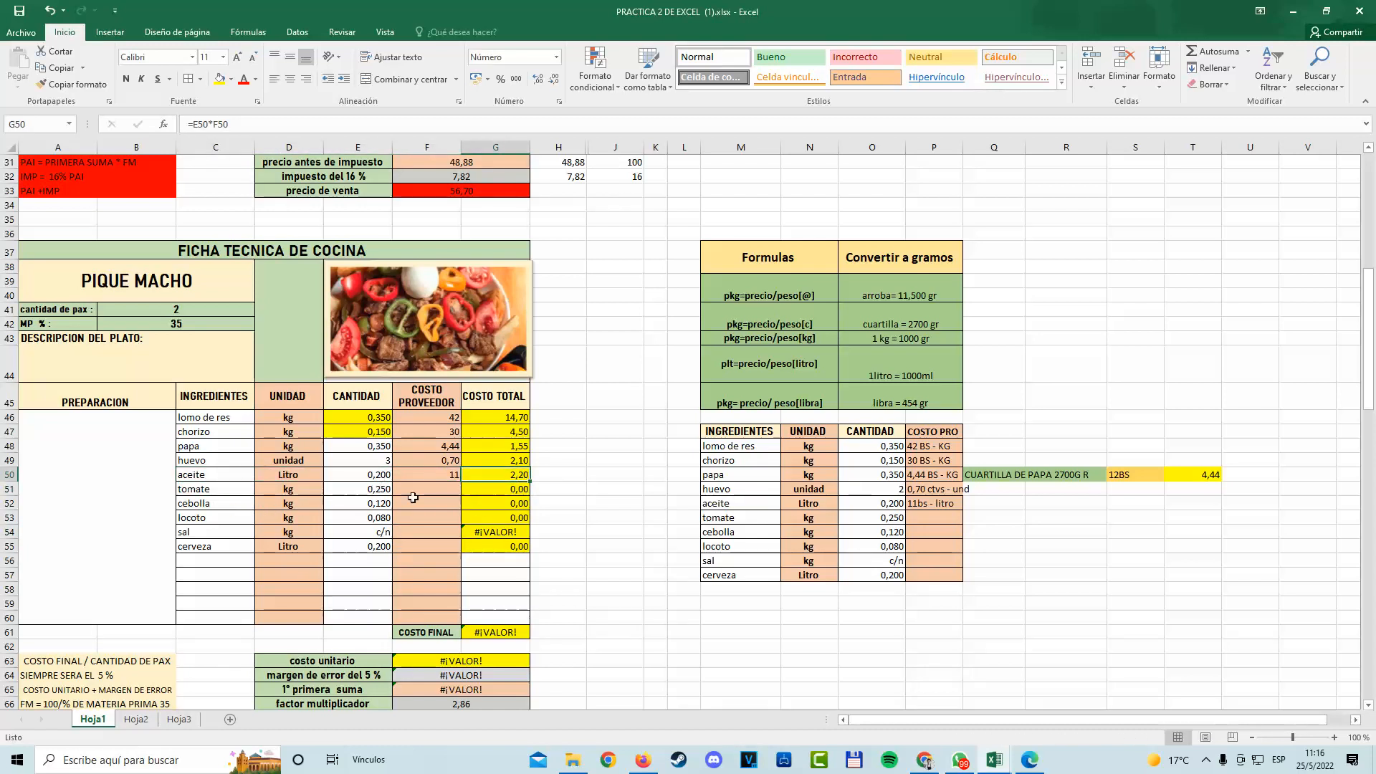
Examine tomate's row in the costing sheet and helper table, and look up its price in the upper reference table.
drag(219, 493, 502, 490)
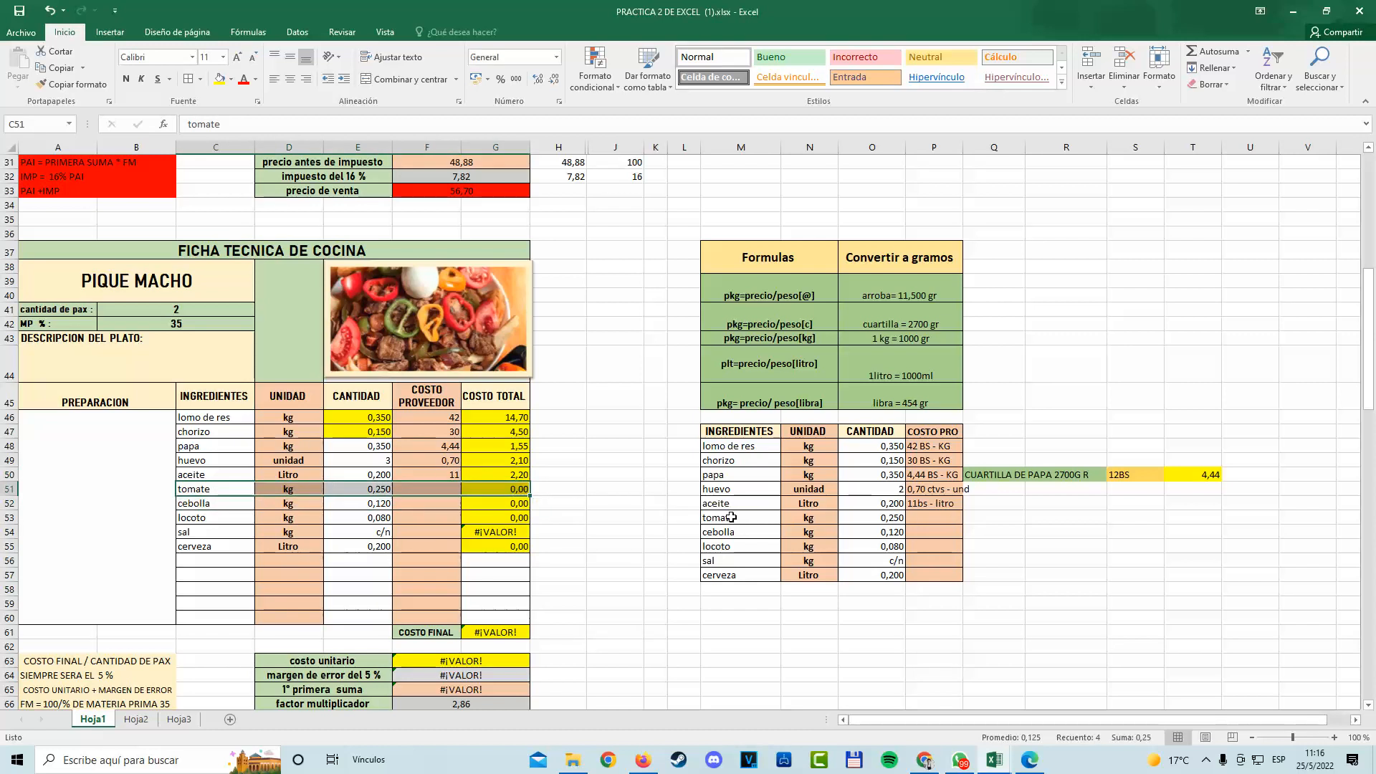
drag(728, 518, 933, 521)
scroll(624, 359, up, 8)
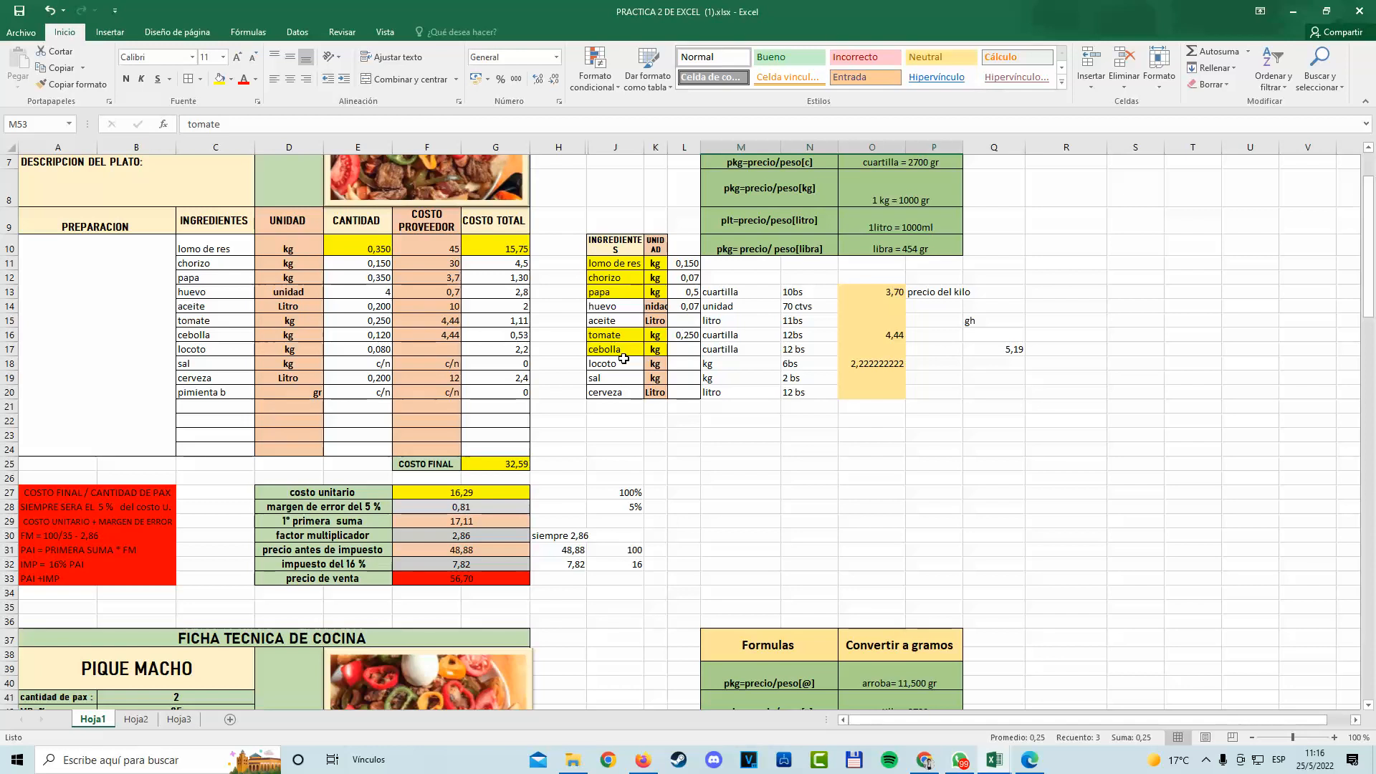
scroll(824, 380, down, 8)
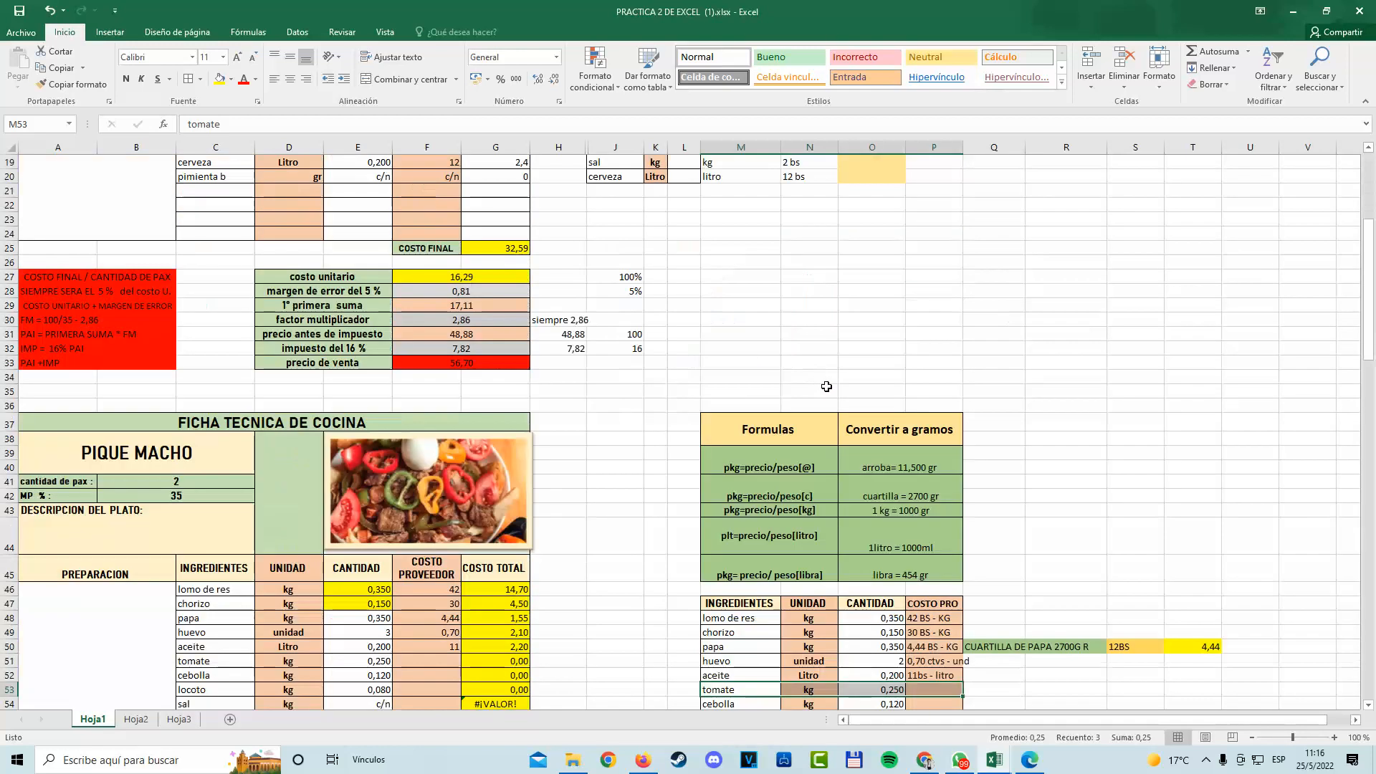
scroll(828, 389, down, 3)
click(852, 423)
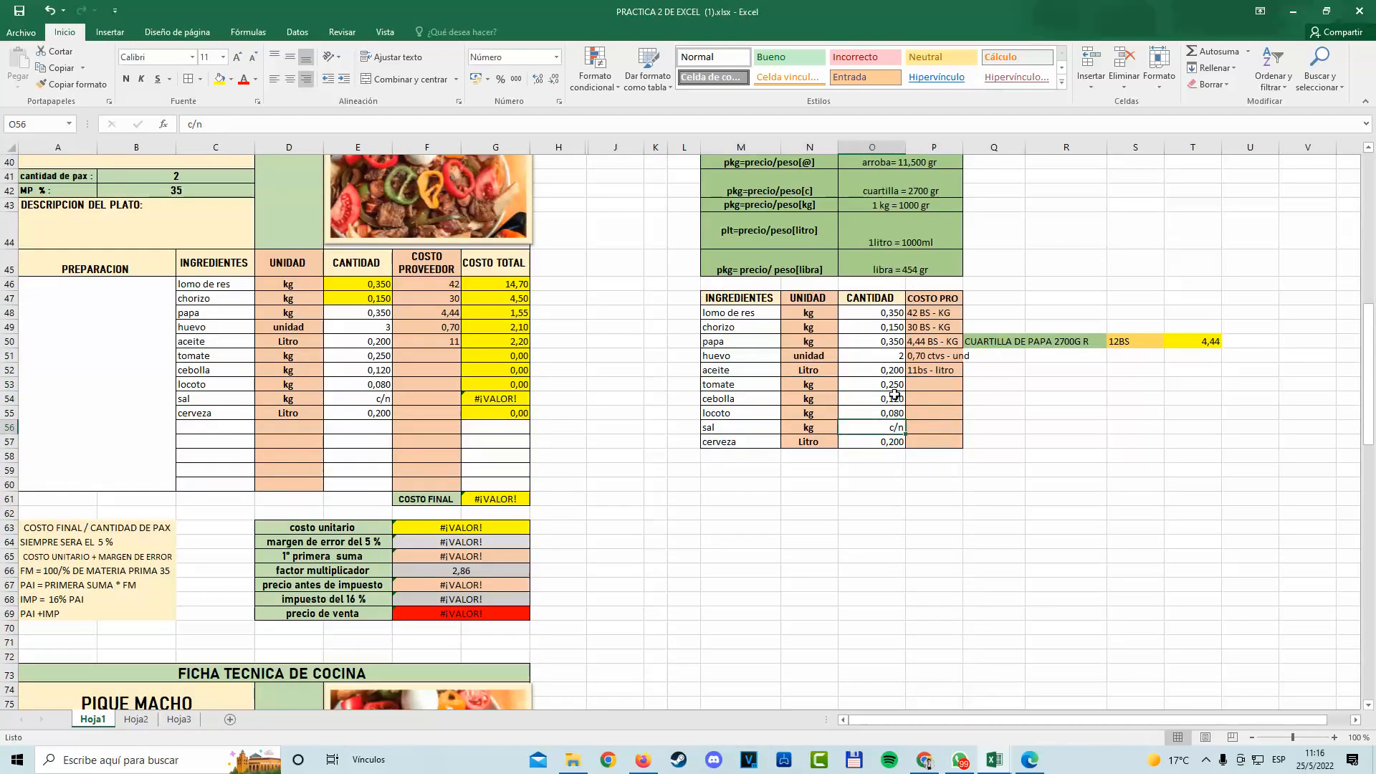
Copy papa's "CUARTILLA DE PAPA 2700G R" label from Q50 into the tomate and cebolla rows, Q53 and Q54.
drag(749, 398, 1066, 342)
click(985, 382)
key(ctrl+c)
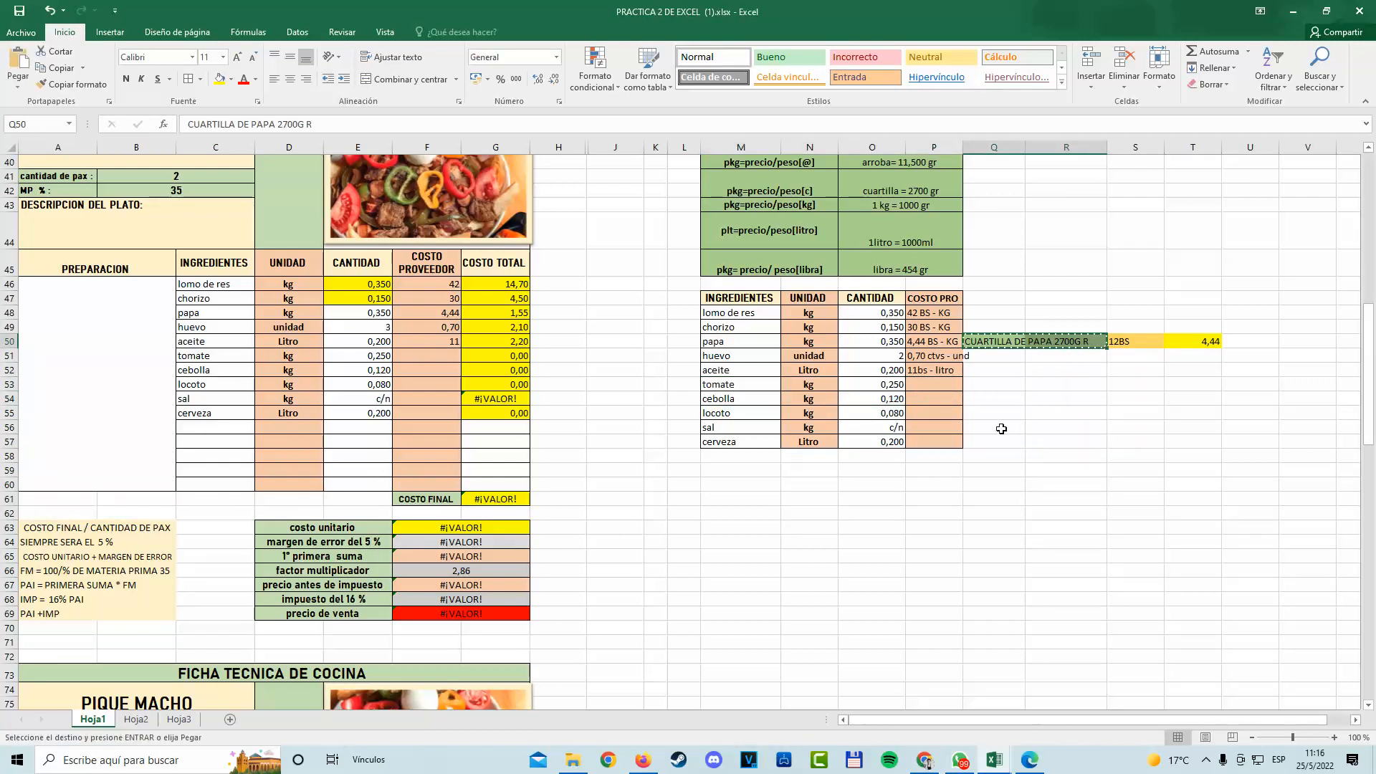
drag(985, 402, 1043, 405)
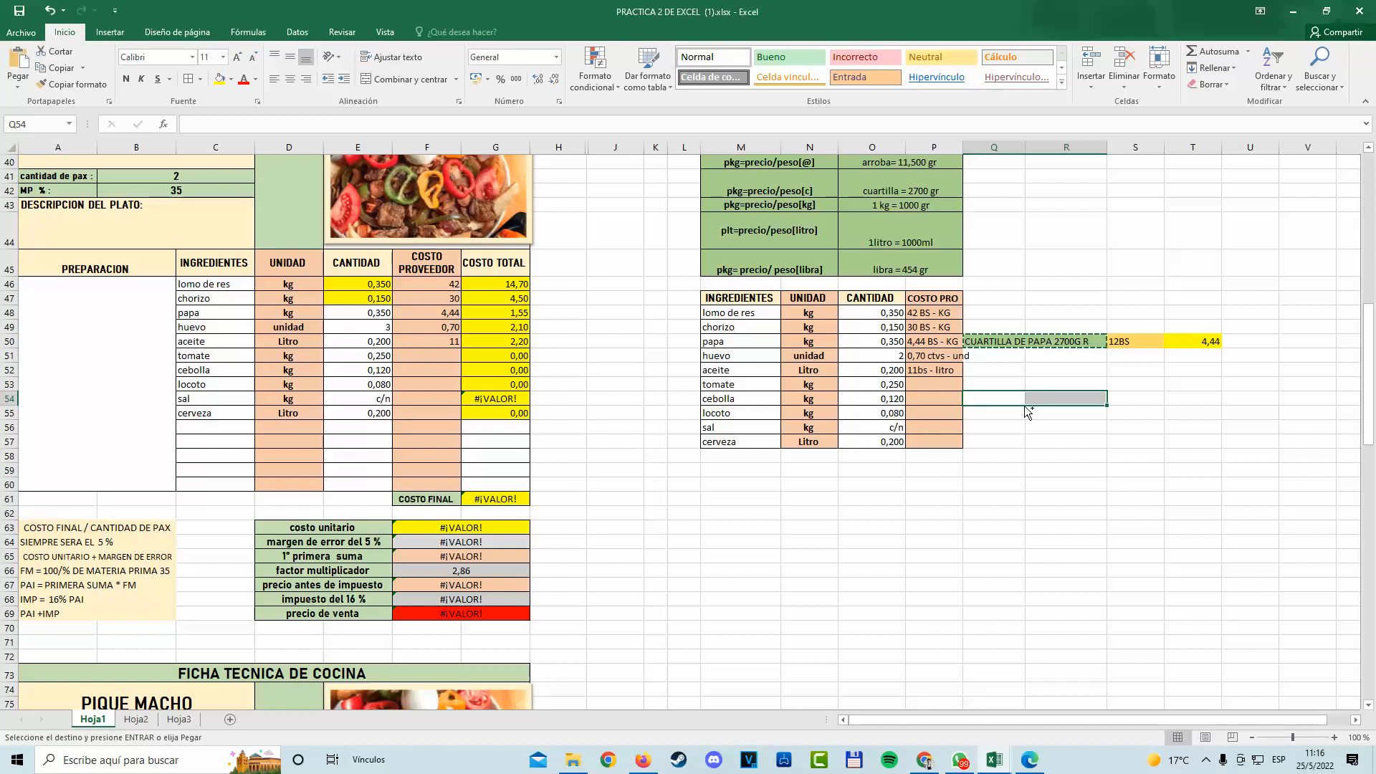
key(ctrl+v)
drag(1016, 386, 1056, 387)
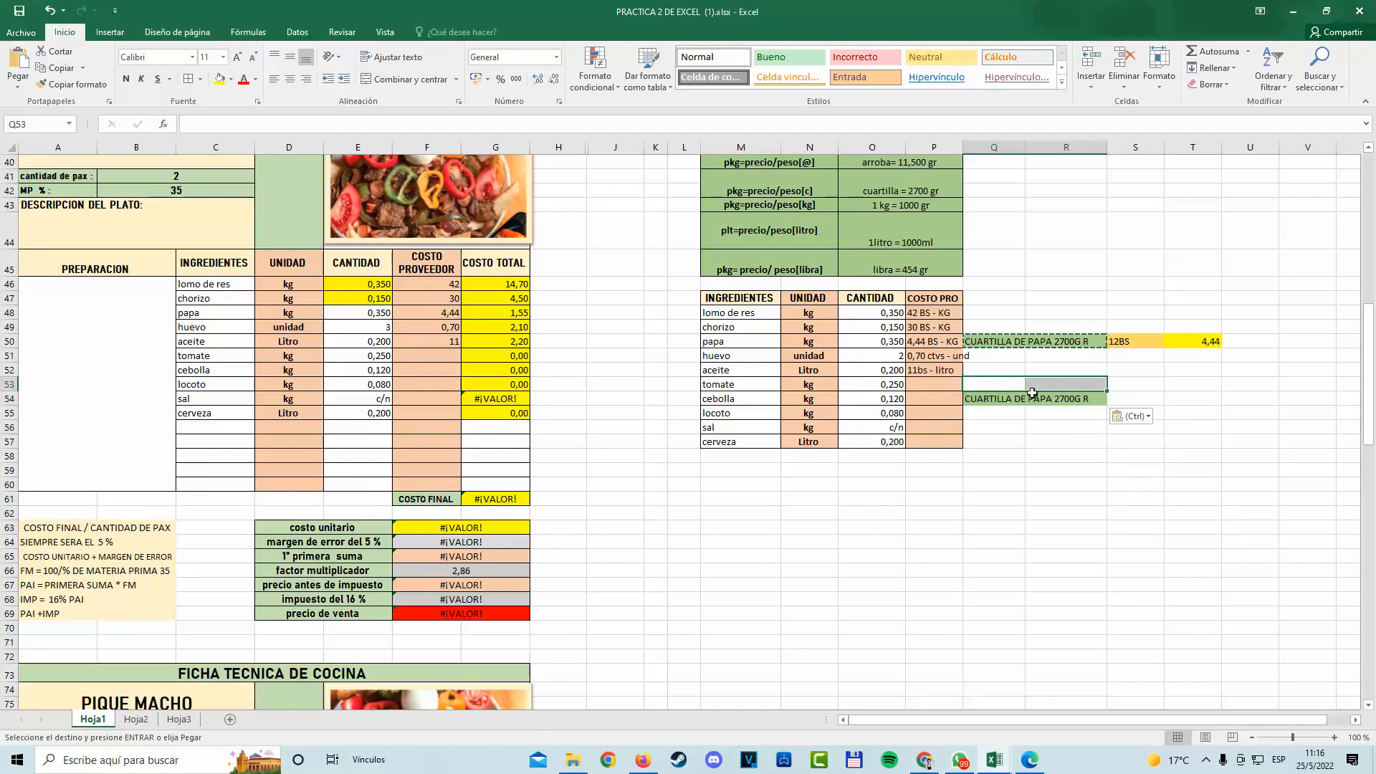
key(ctrl+v)
drag(747, 381, 1066, 394)
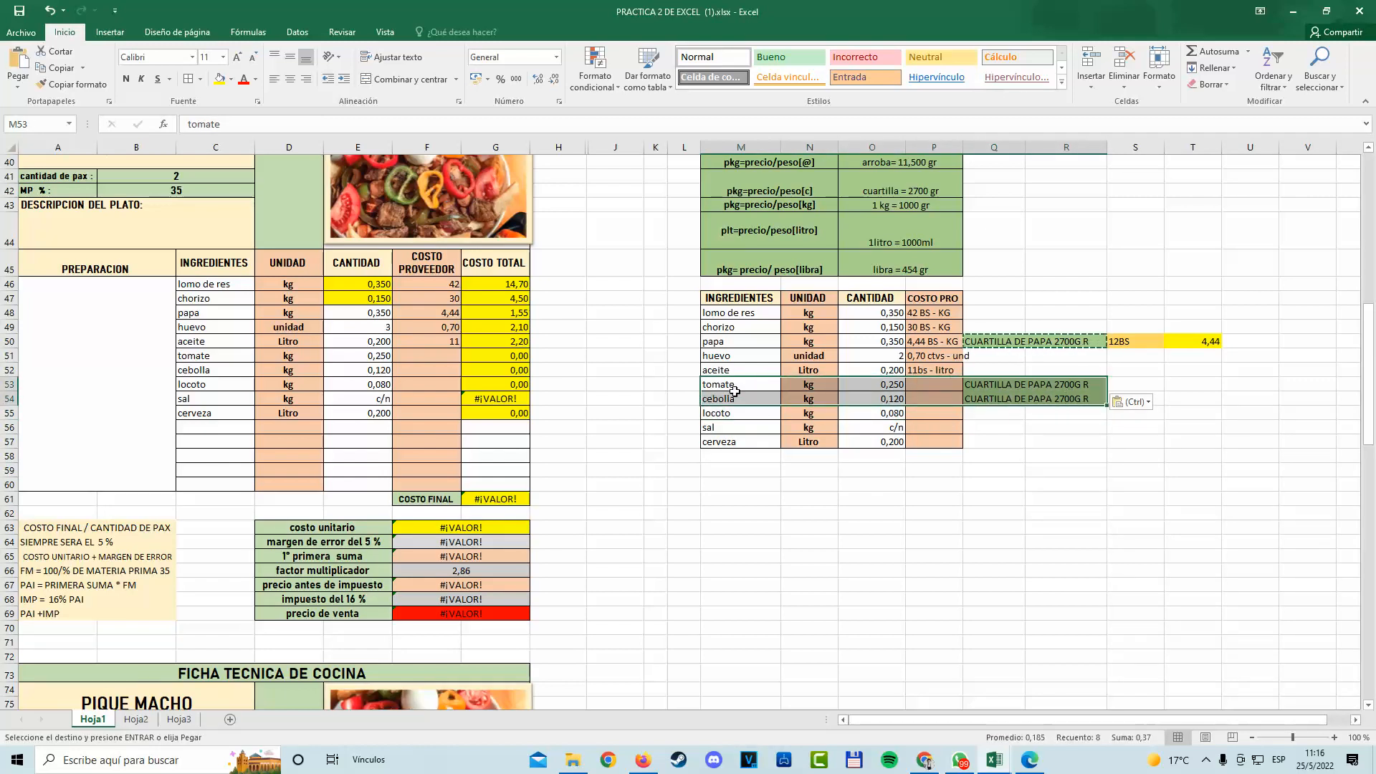
click(1030, 466)
click(1047, 395)
click(1031, 388)
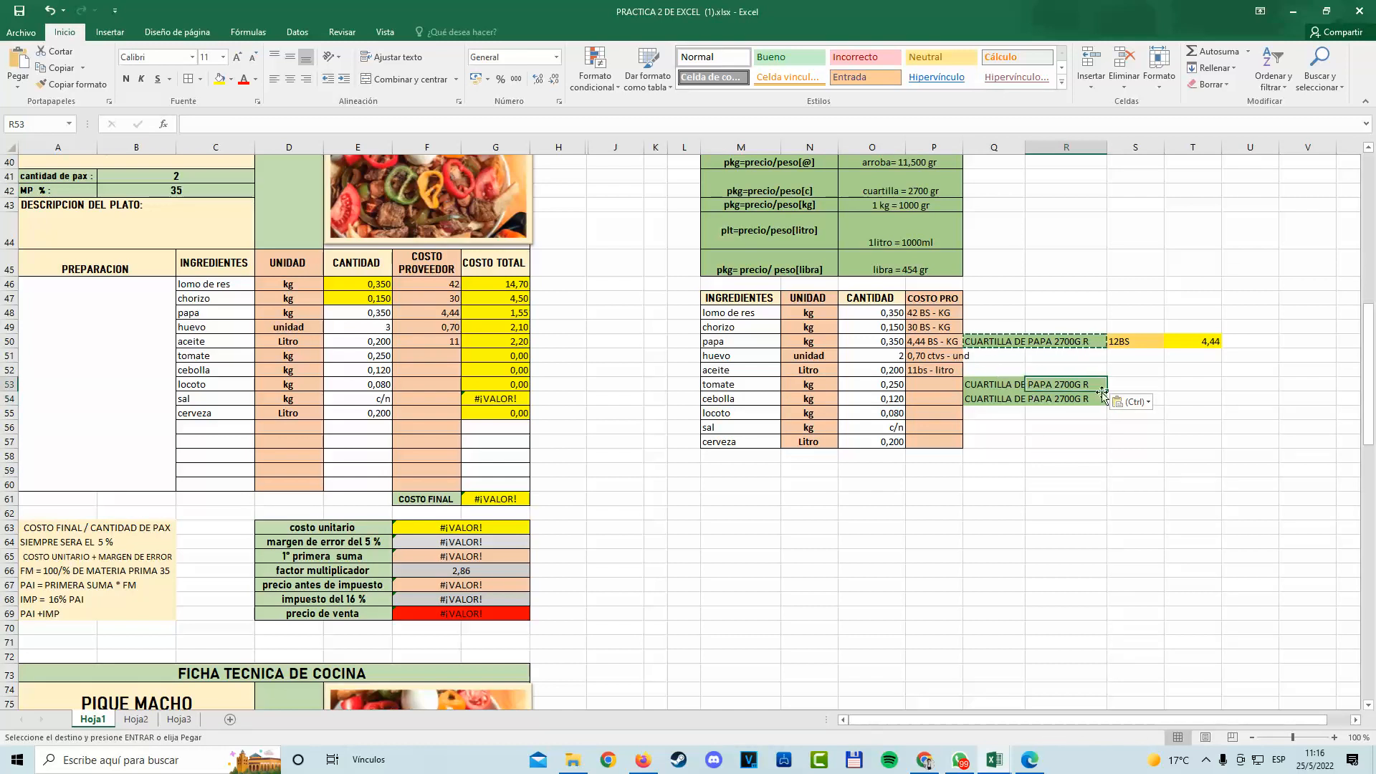
Enter the cuartilla prices beside the copied labels: 12 for tomate in S53 and 10 for cebolla in S54.
click(1130, 389)
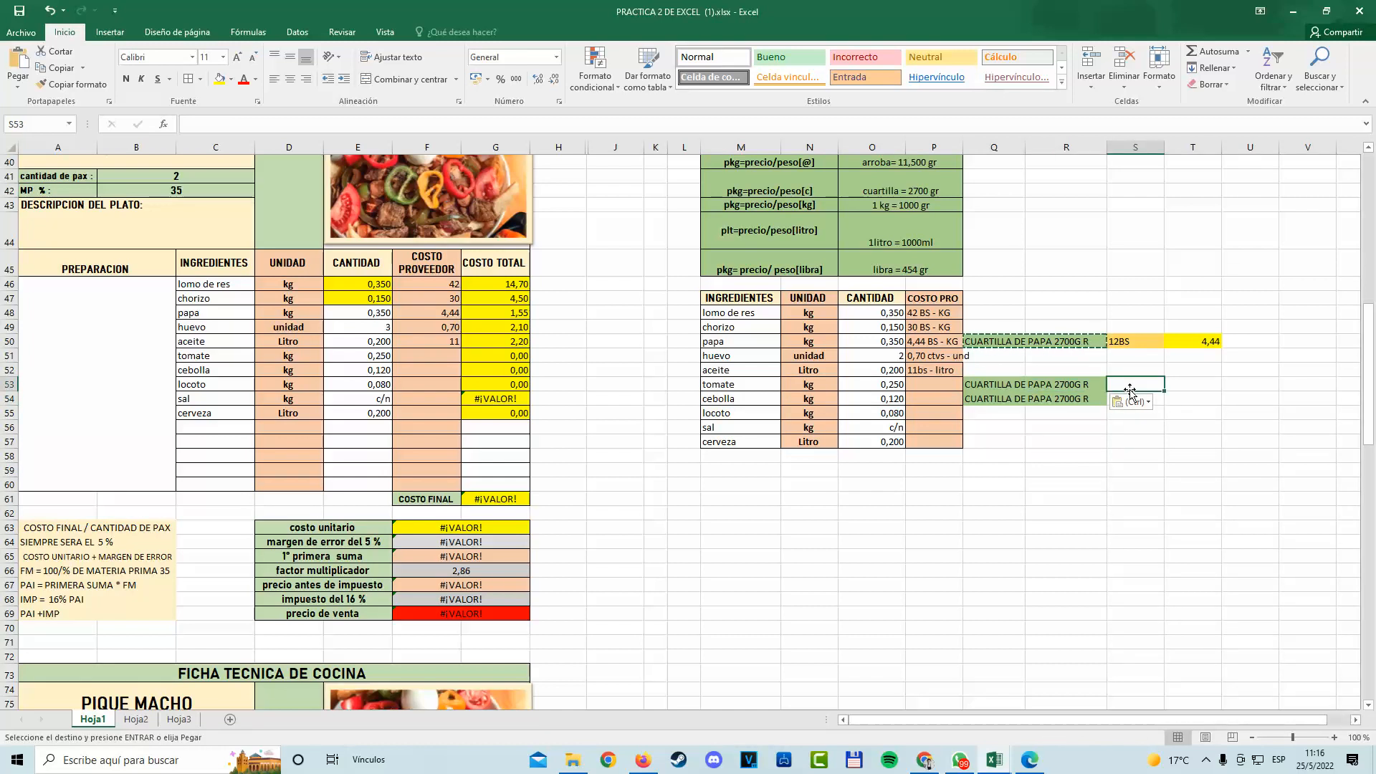
double_click(1130, 388)
scroll(1142, 400, up, 9)
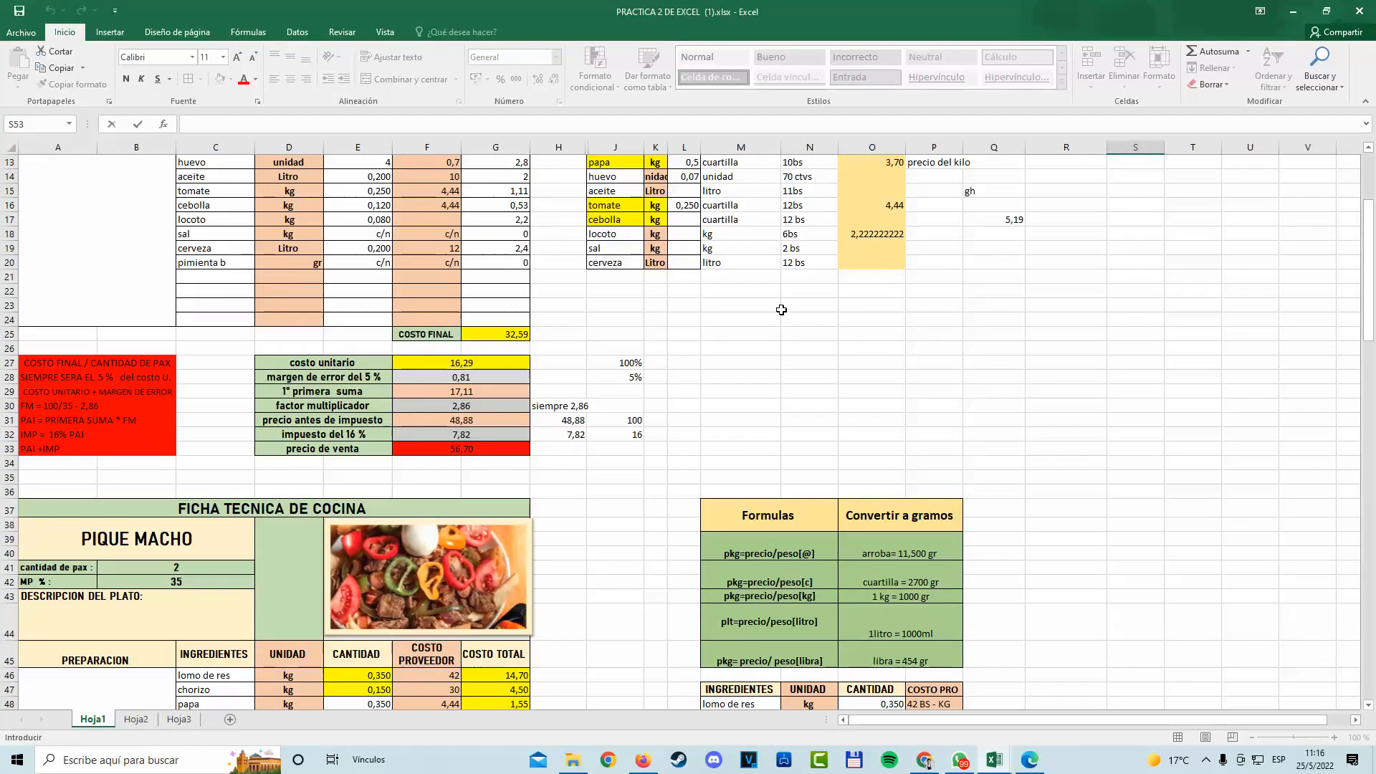
scroll(845, 259, down, 6)
text(12)
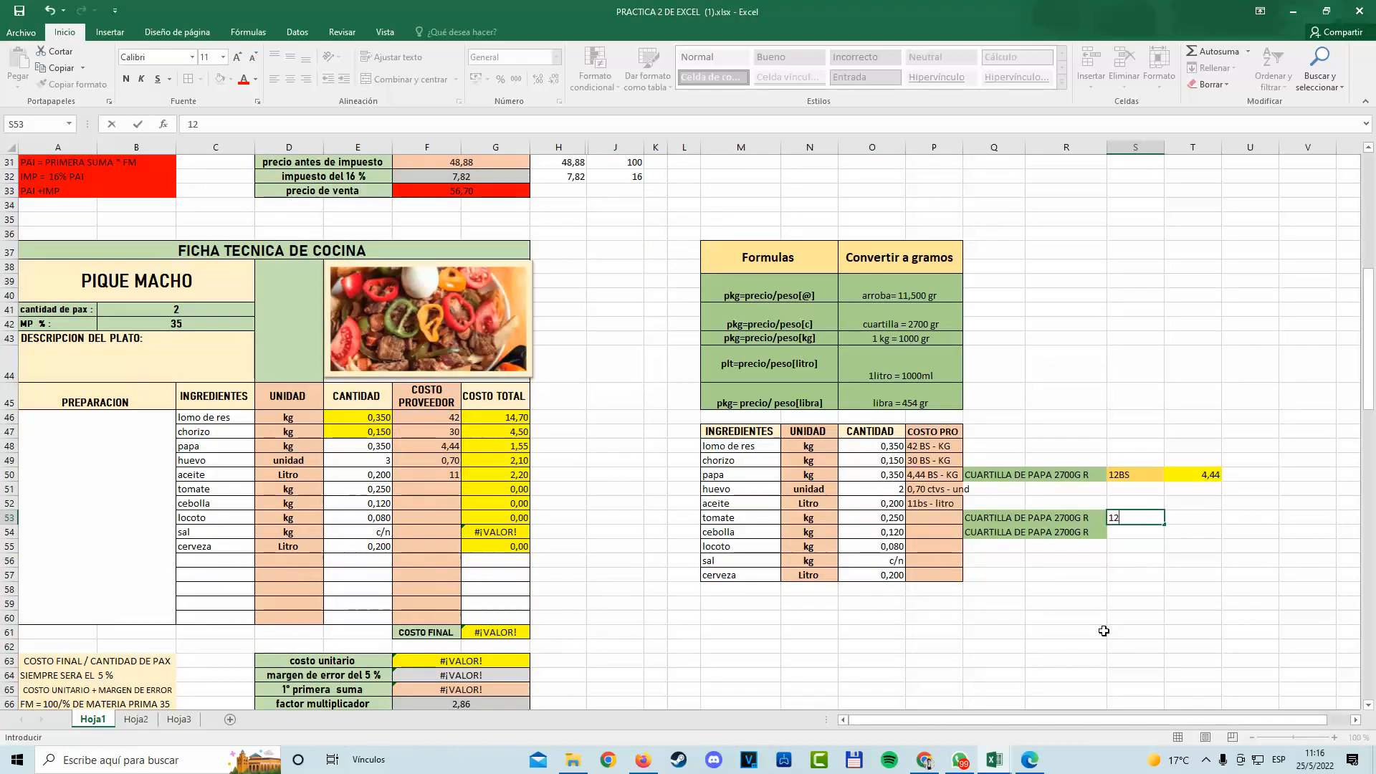
click(1117, 532)
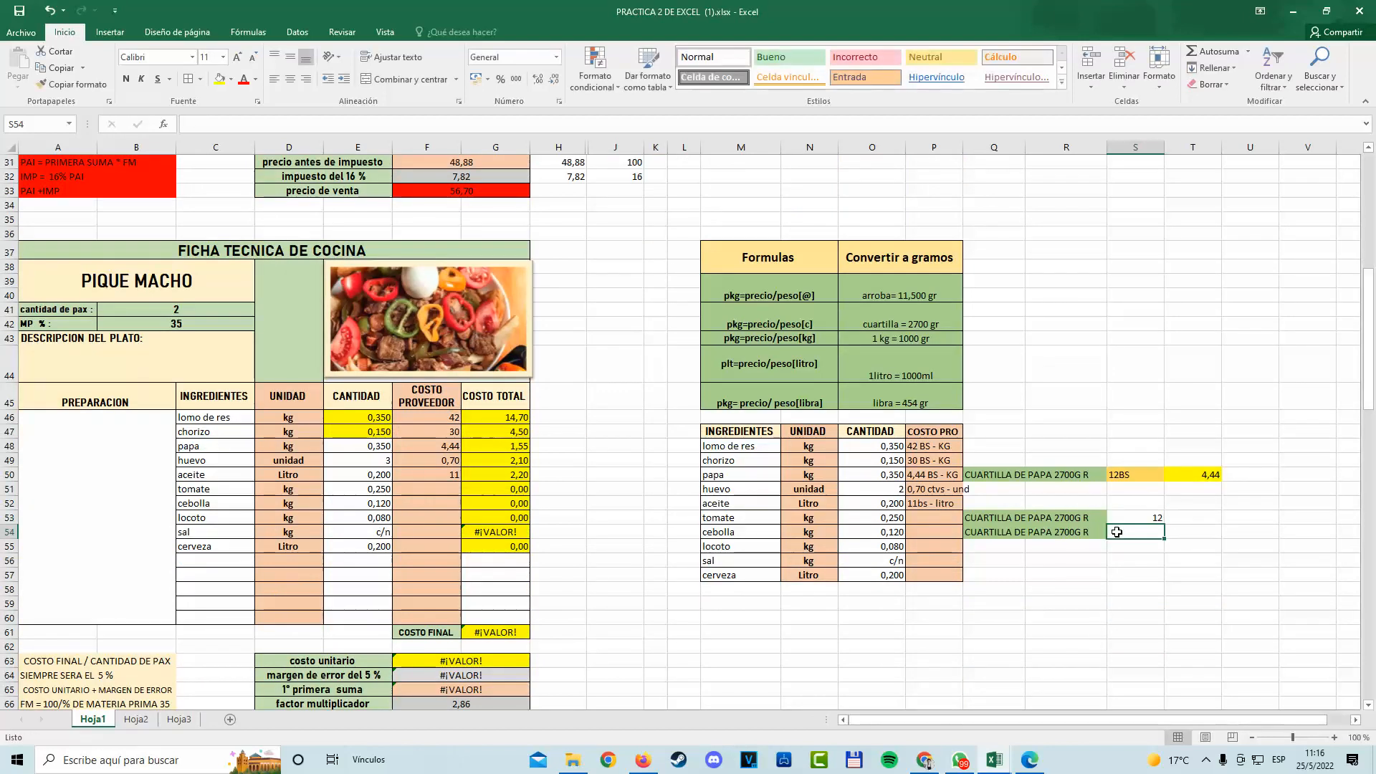
text(10)
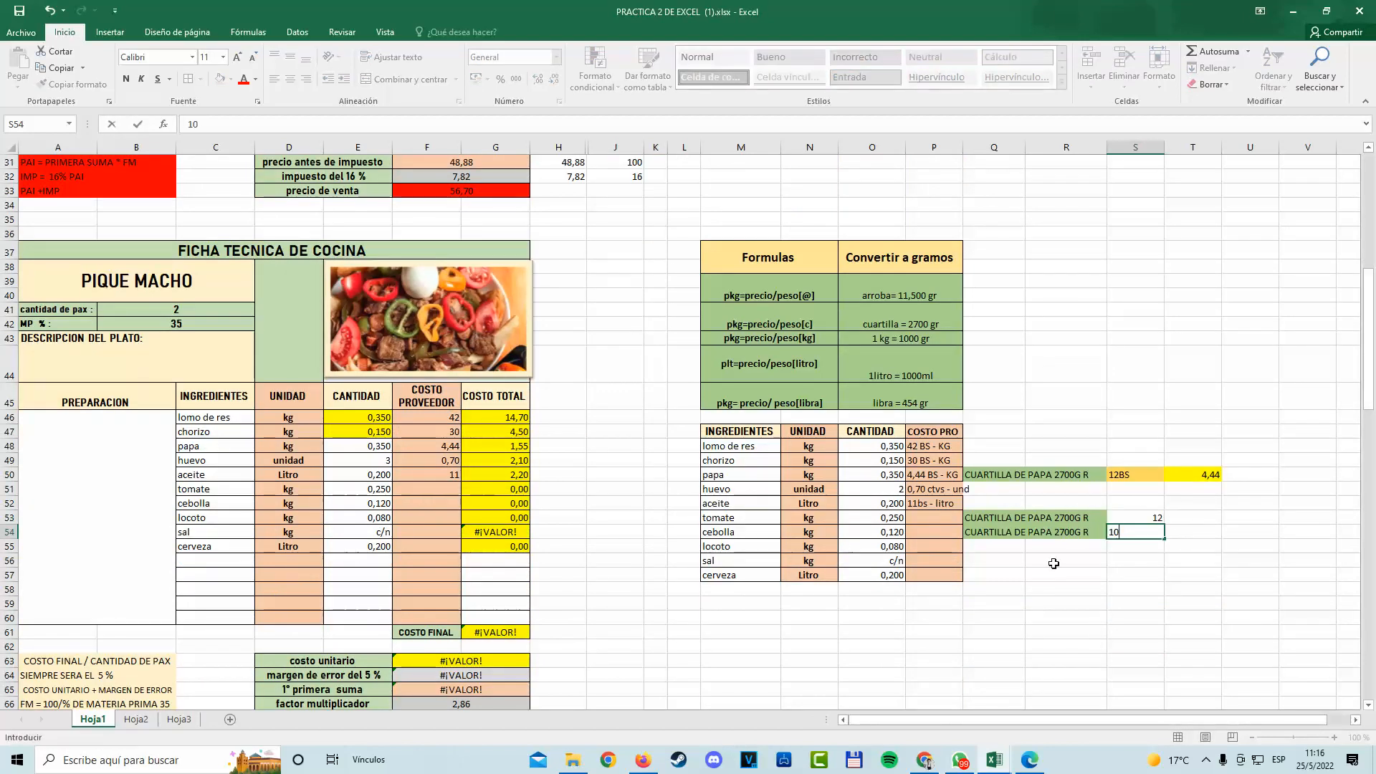
click(1142, 560)
Fill the tomate and cebolla cuartilla price cells S53:S54 with light gold.
drag(769, 529, 1144, 534)
click(1144, 515)
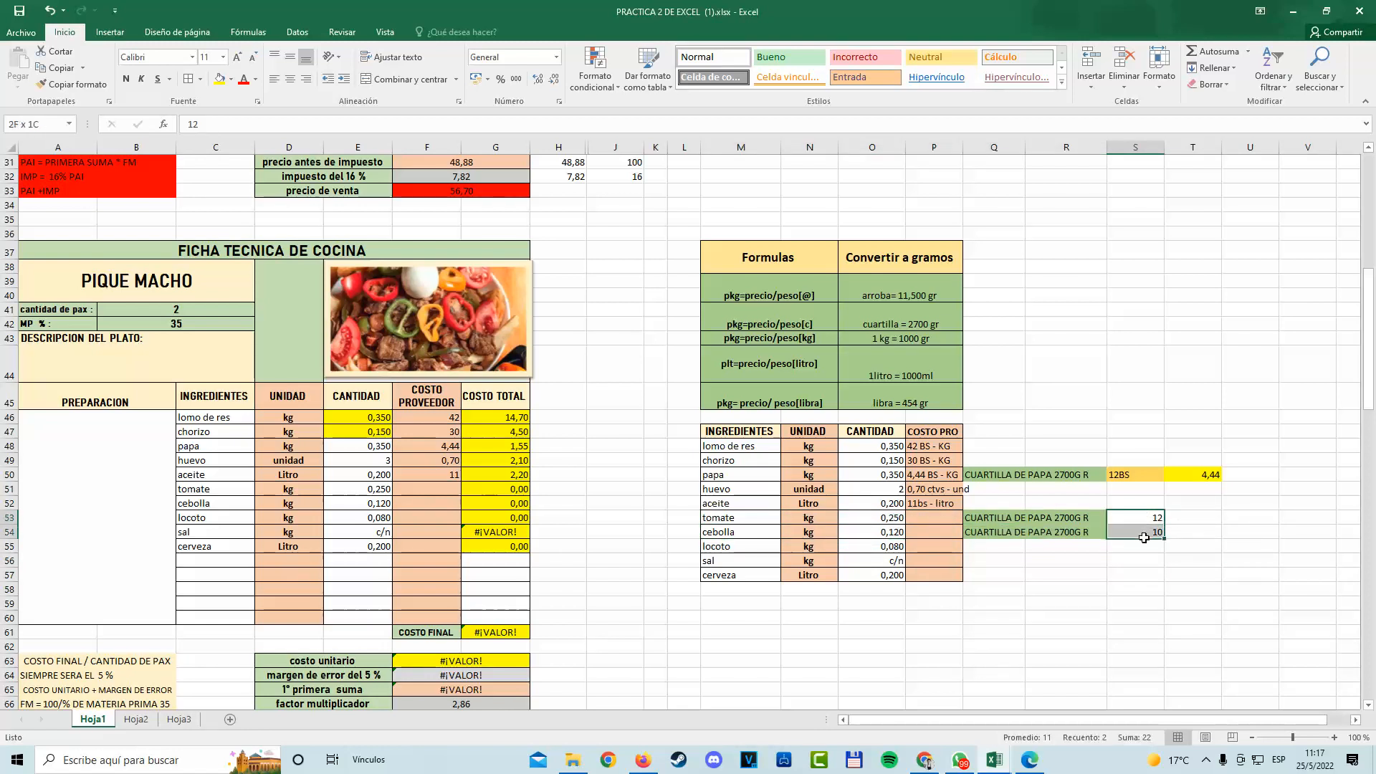
click(231, 80)
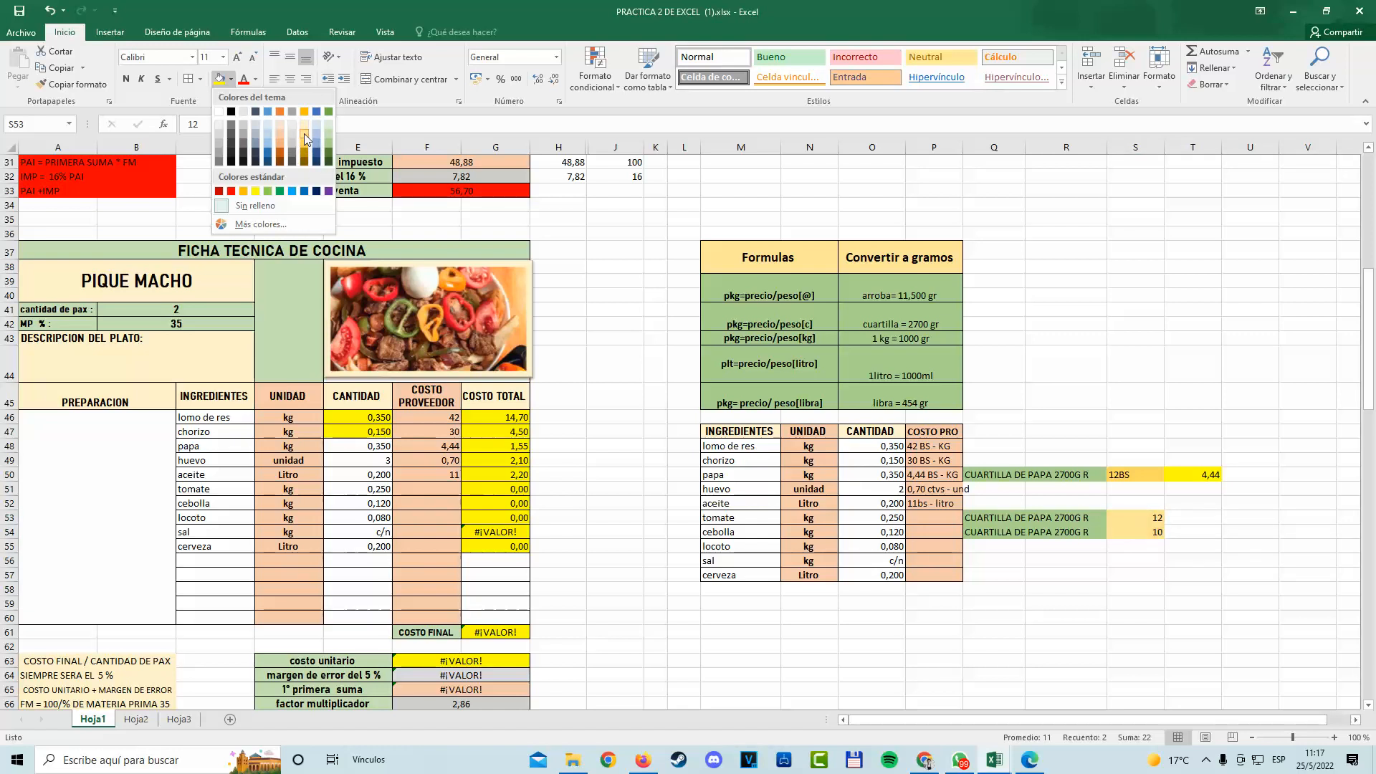
click(304, 134)
click(1190, 532)
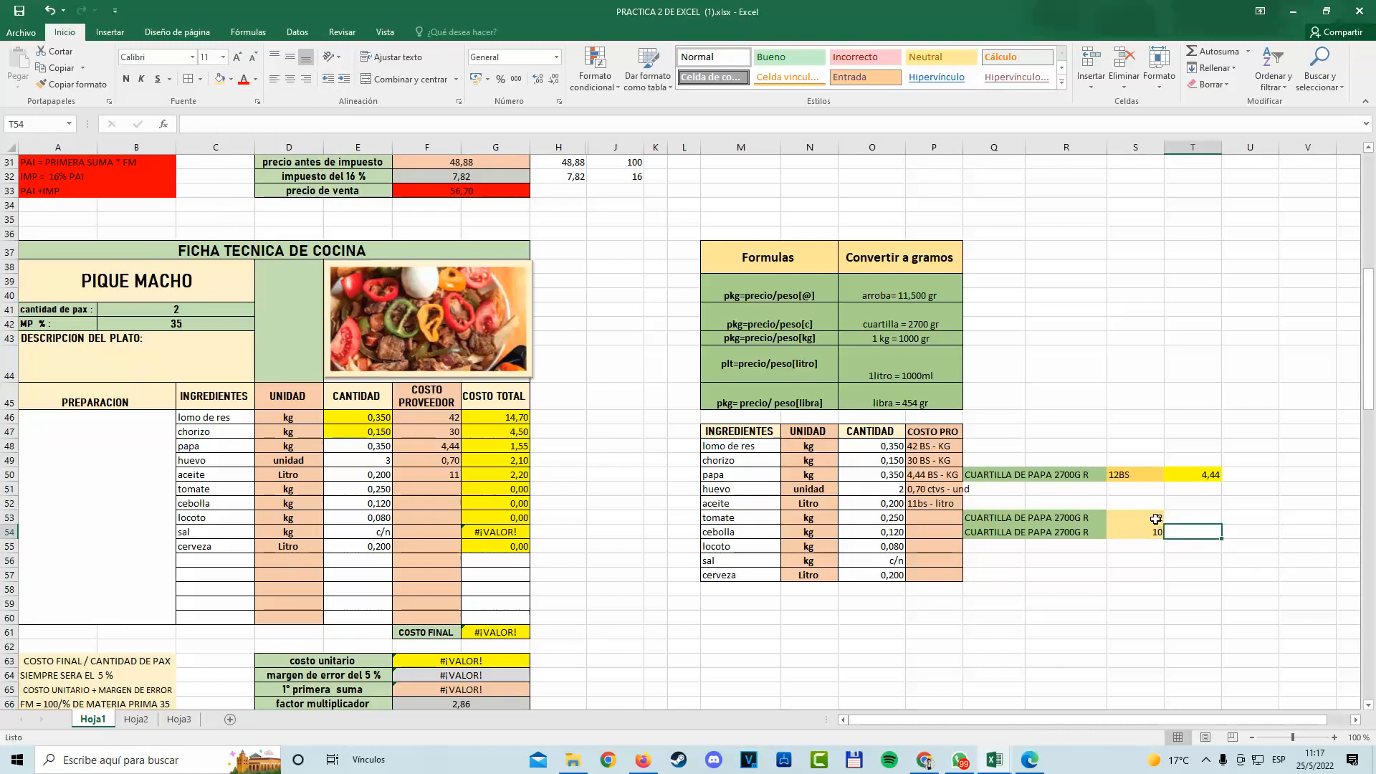
Add the bs unit to both cuartilla prices, making S53 "12bs" and S54 "10 bs".
double_click(1161, 519)
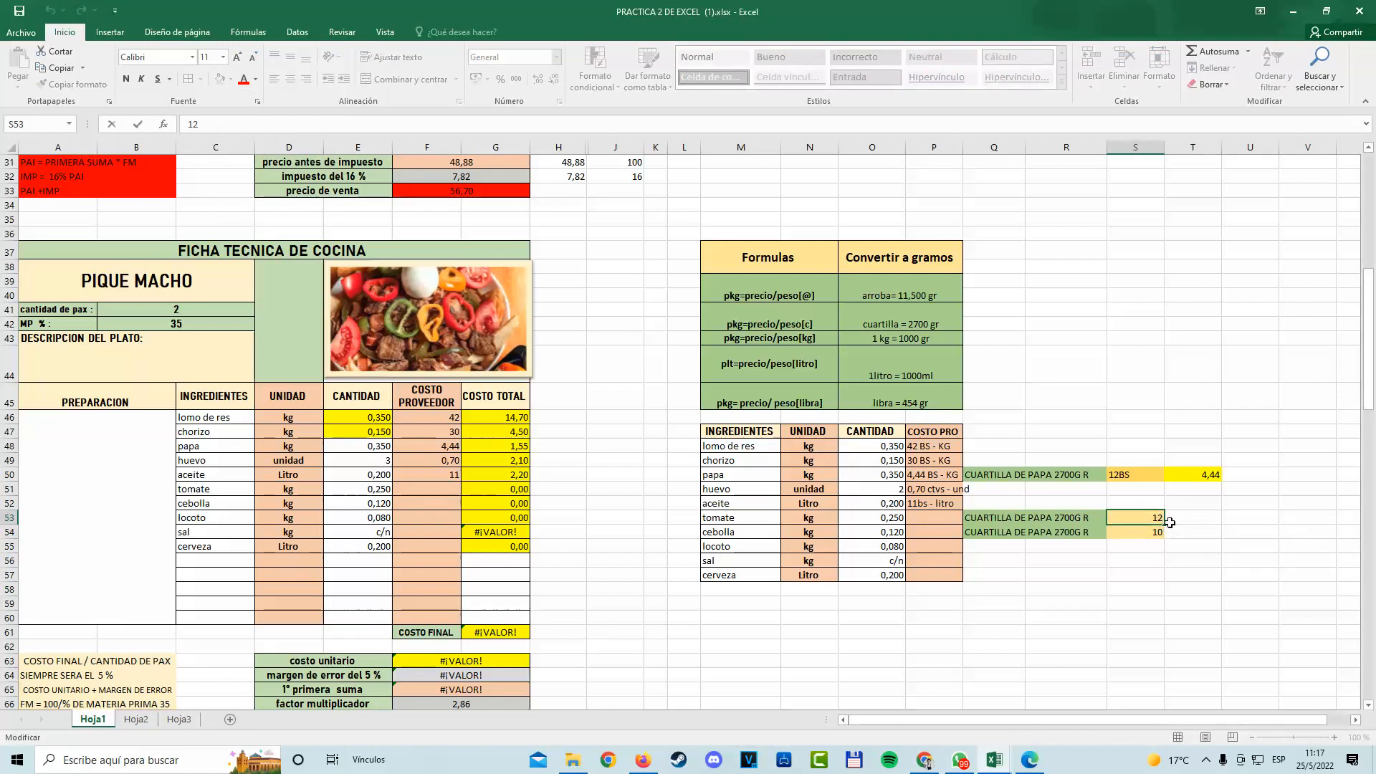
text(bs)
double_click(1144, 538)
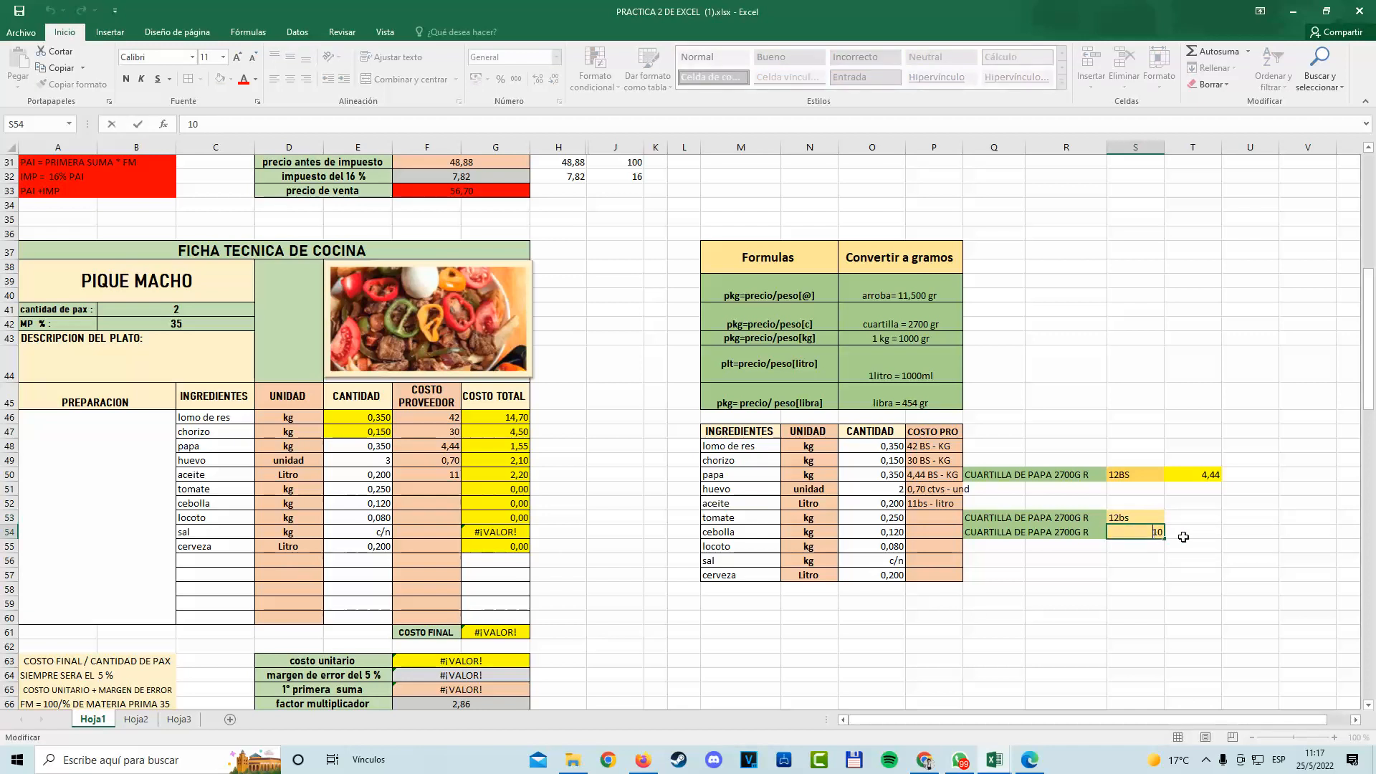
text(bs)
click(1251, 575)
Calculate tomate's price per kilo in T53 with the formula =12/2,7.
click(1193, 516)
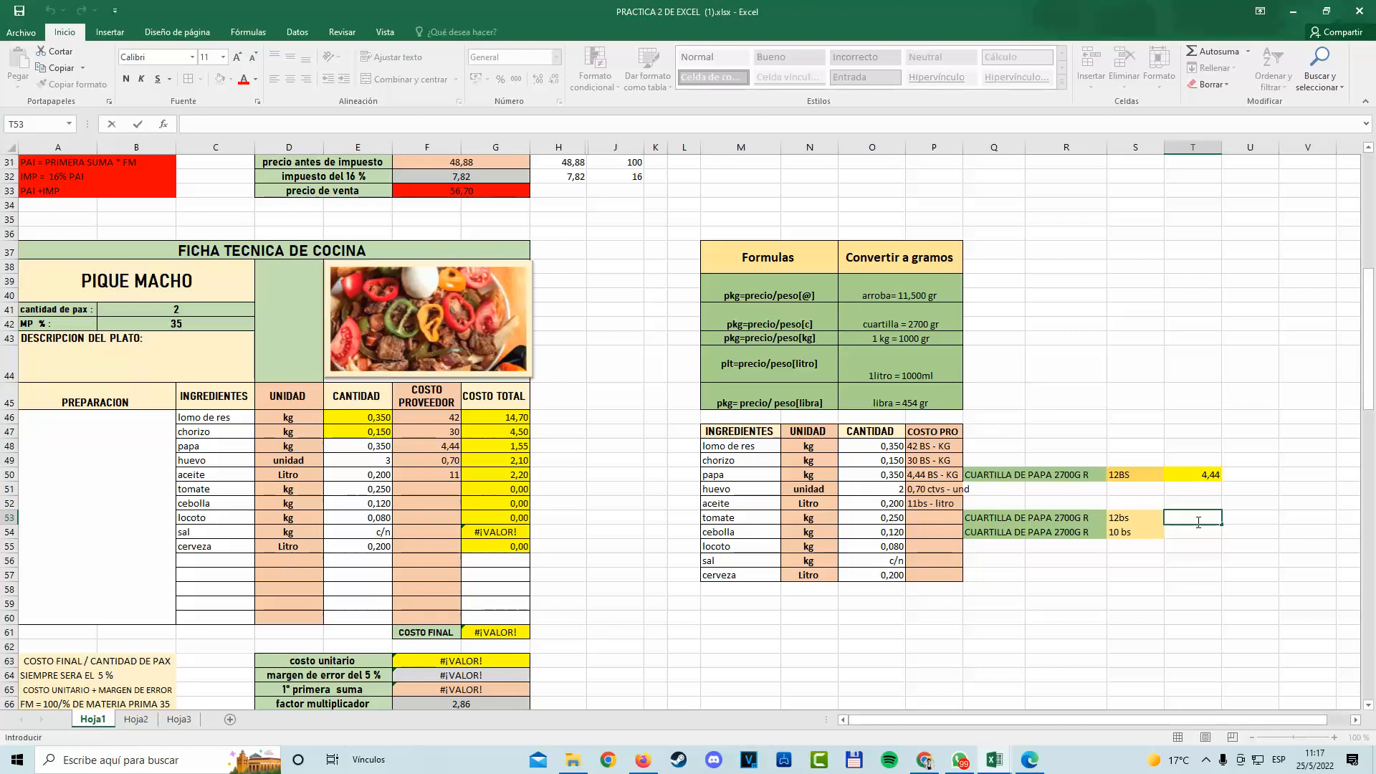
text(=12)
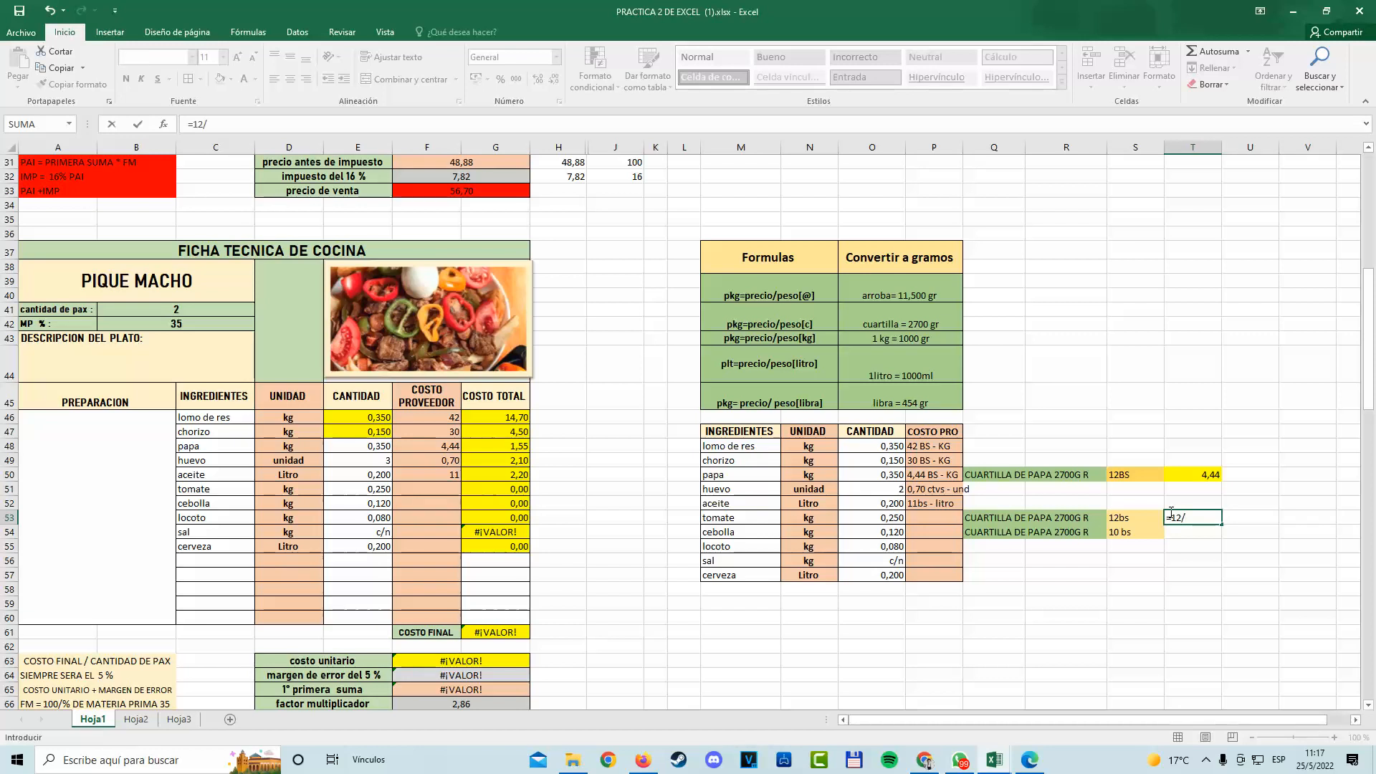
text(/27)
key(Left)
key(Left)
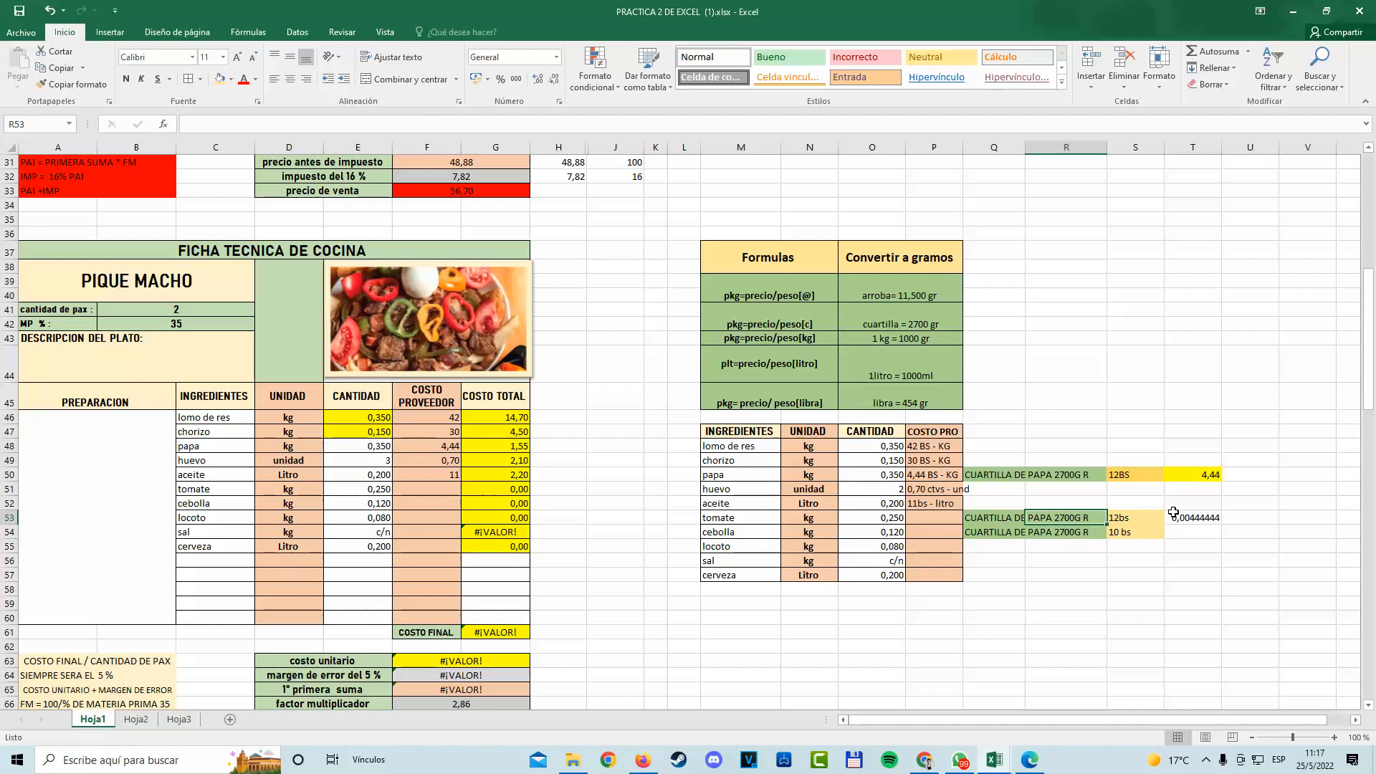
double_click(1205, 523)
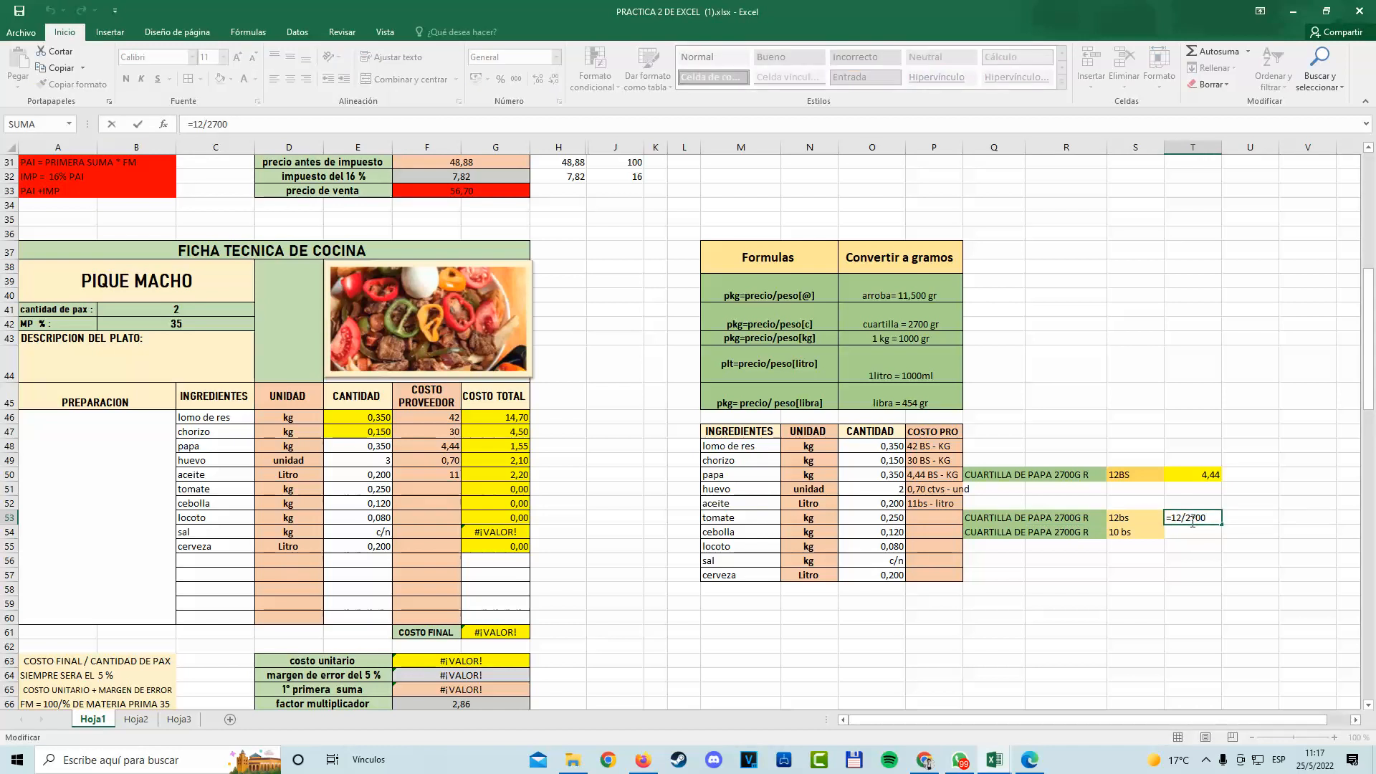
click(1192, 523)
text(,)
key(Return)
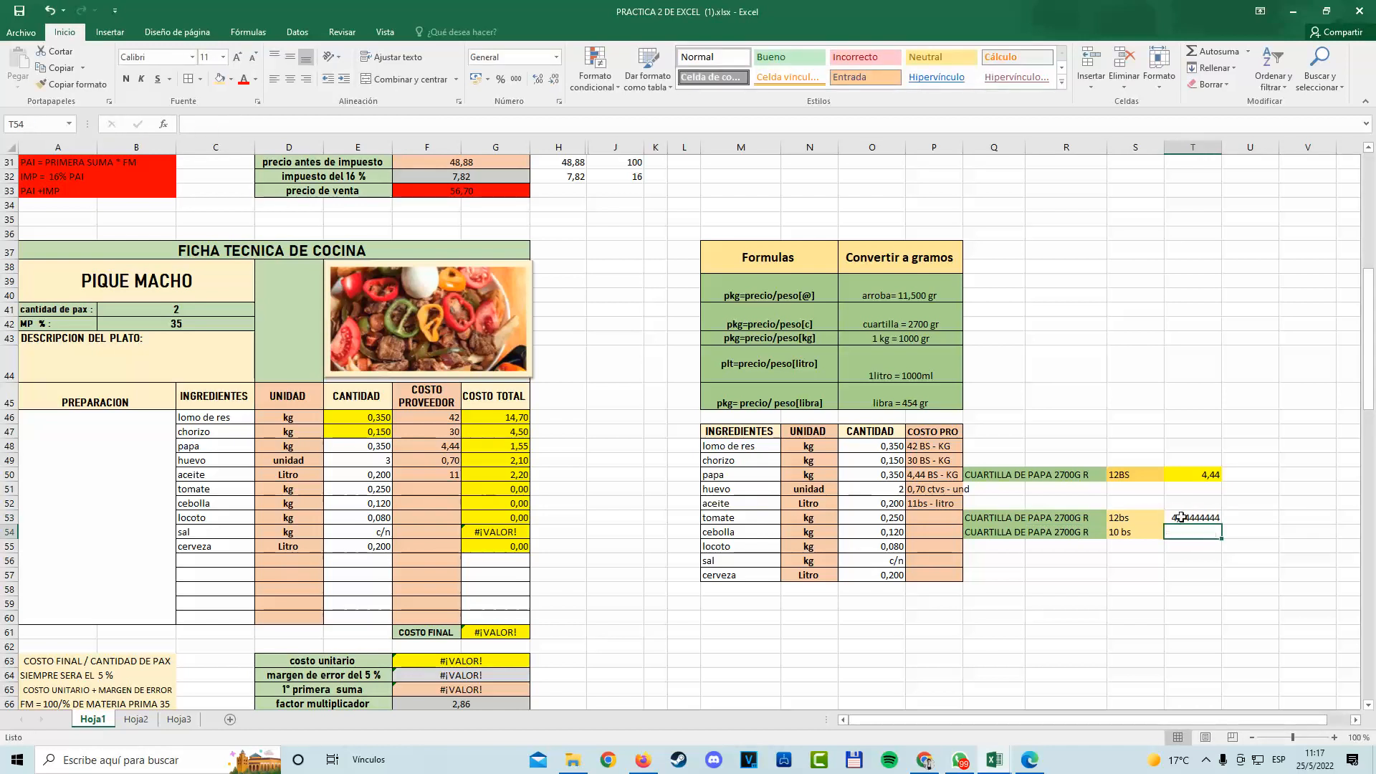
Reduce tomate's price per kilo in T53 to two decimal places.
click(1193, 524)
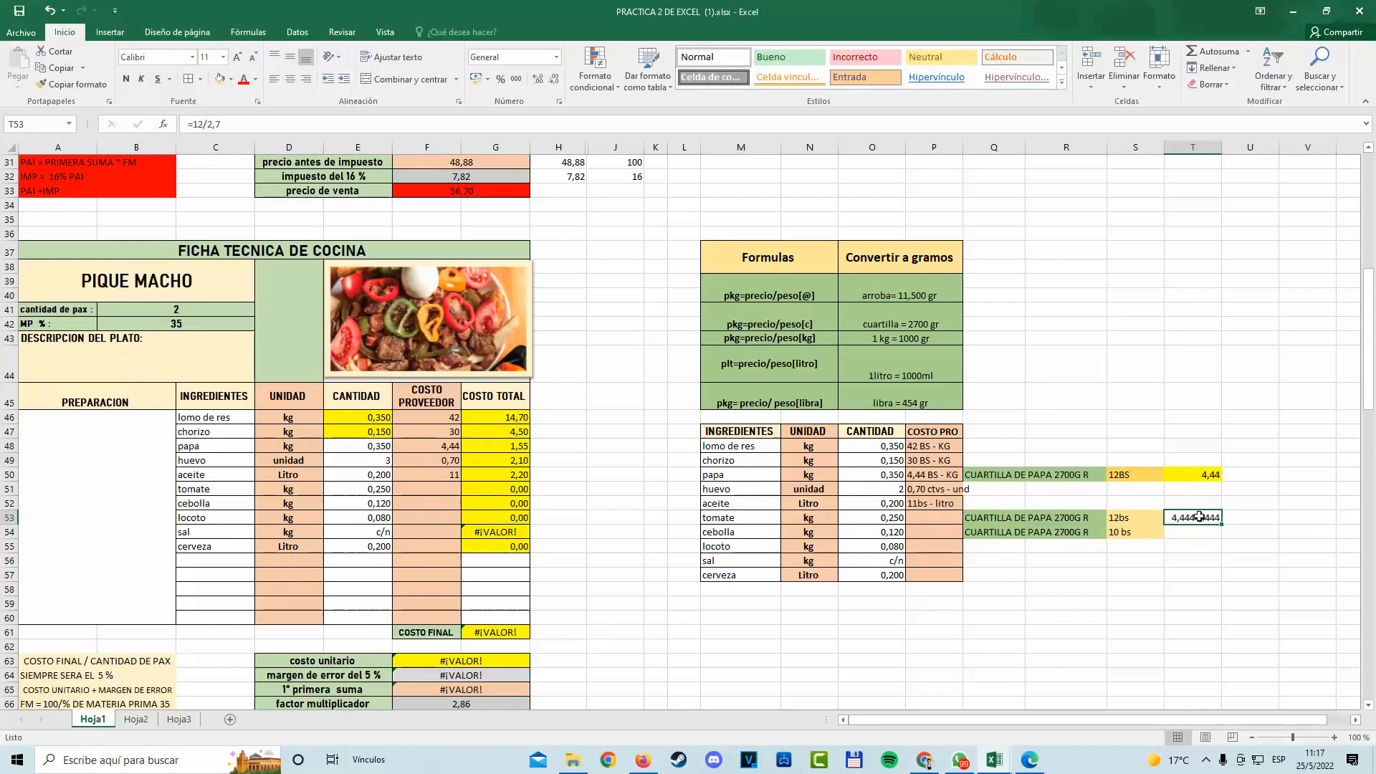
click(554, 79)
click(553, 79)
click(553, 79)
click(554, 79)
click(554, 79)
click(554, 79)
Calculate cebolla's price per kilo in T54 with the formula =10/2,7.
click(1172, 542)
double_click(1180, 532)
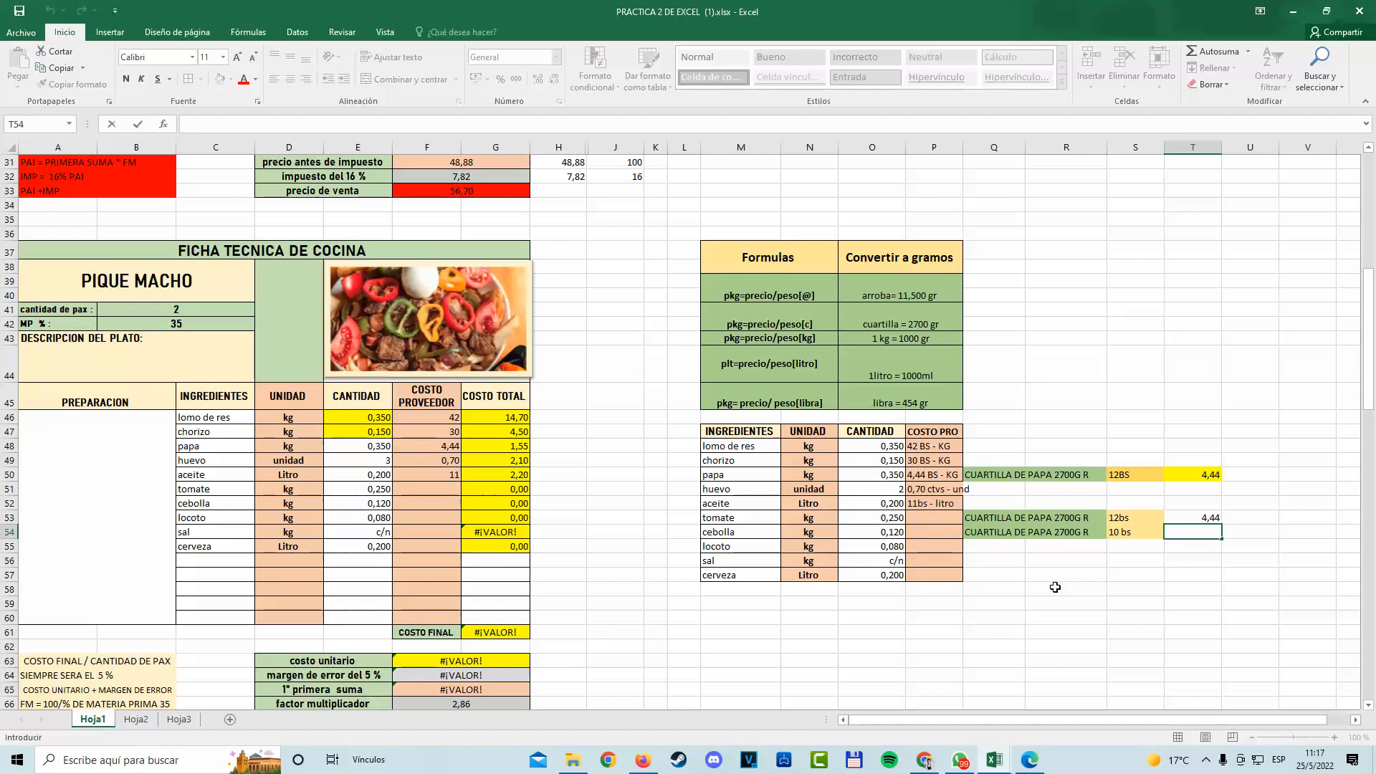
text(=10/2,7)
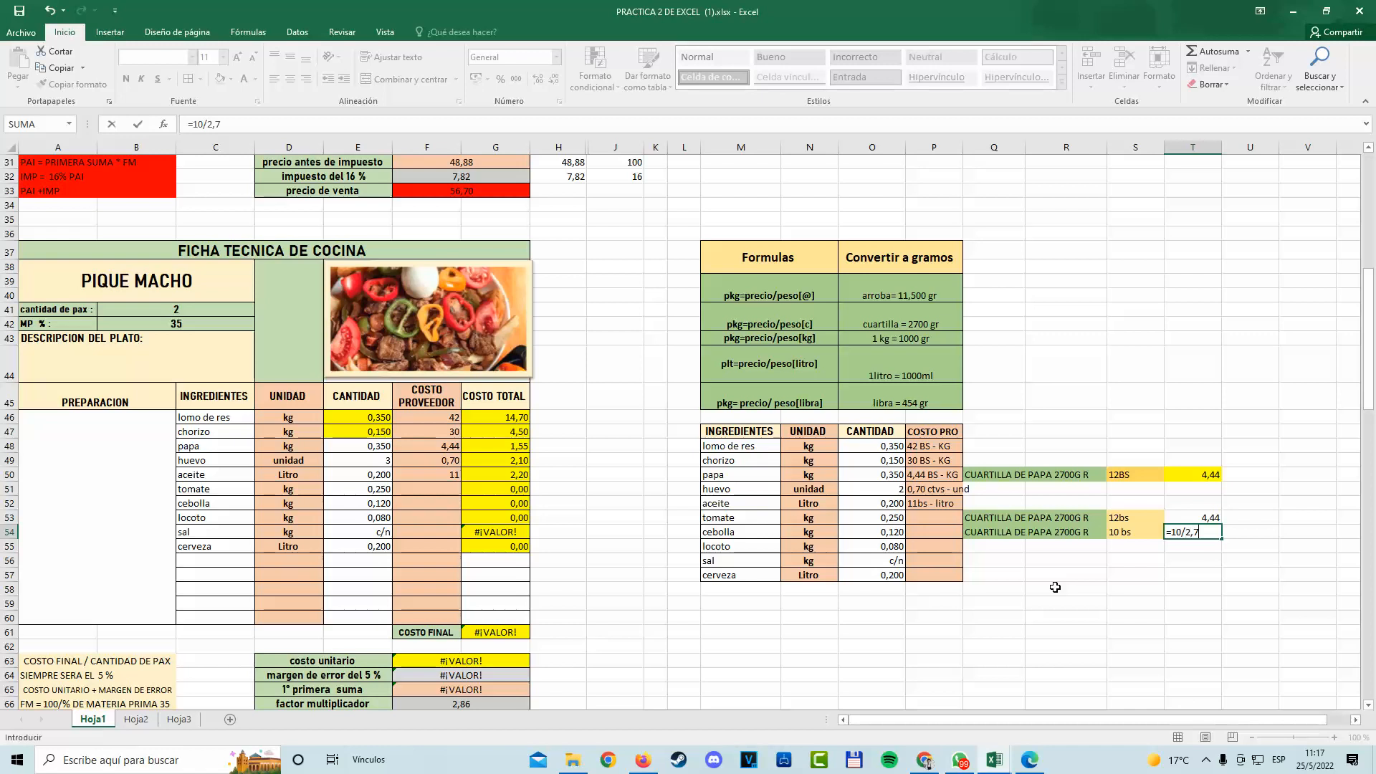
key(Return)
Reduce cebolla's price per kilo in T54 to two decimal places.
click(1183, 531)
click(553, 81)
click(553, 81)
click(553, 80)
click(553, 81)
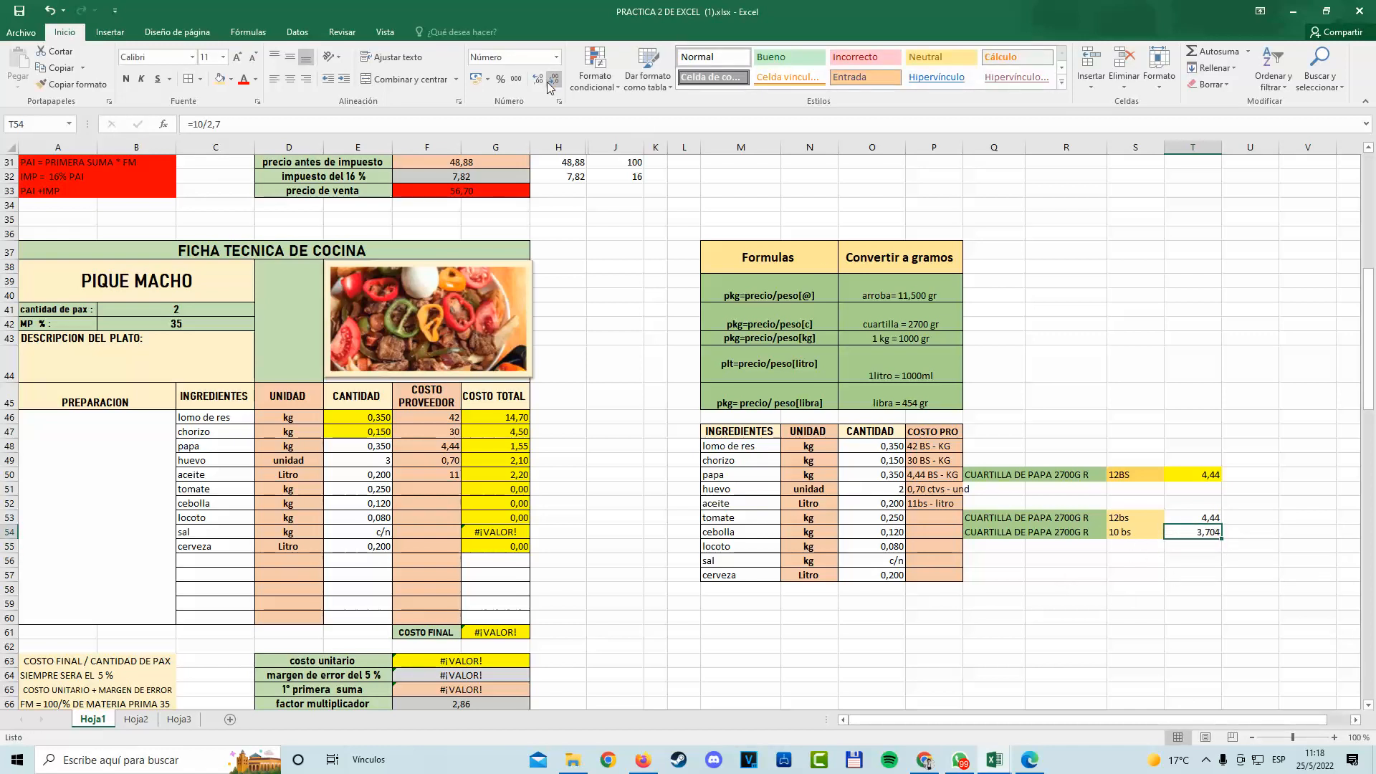
click(552, 80)
click(1090, 657)
Fill the tomate and cebolla price-per-kilo cells T53:T54 with yellow.
drag(1182, 518, 1182, 532)
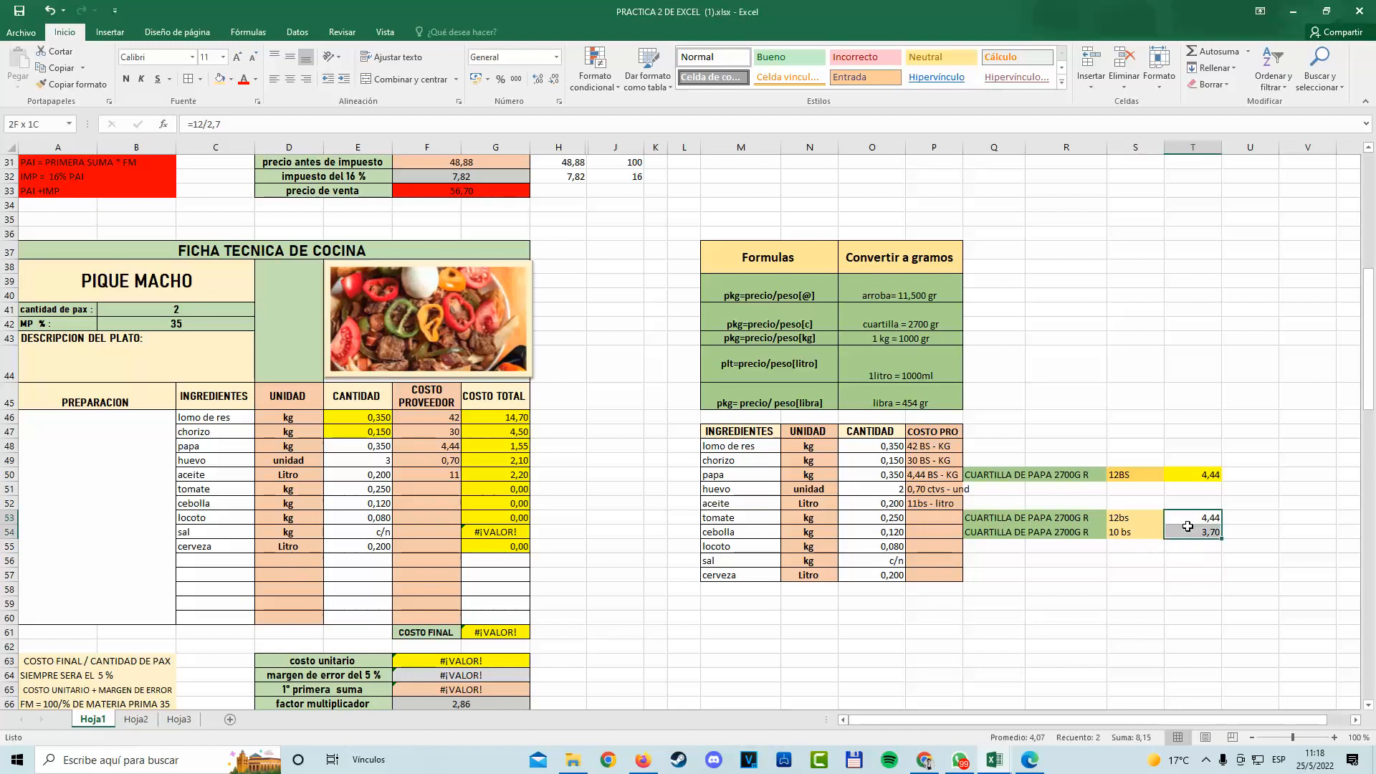
click(219, 78)
click(231, 79)
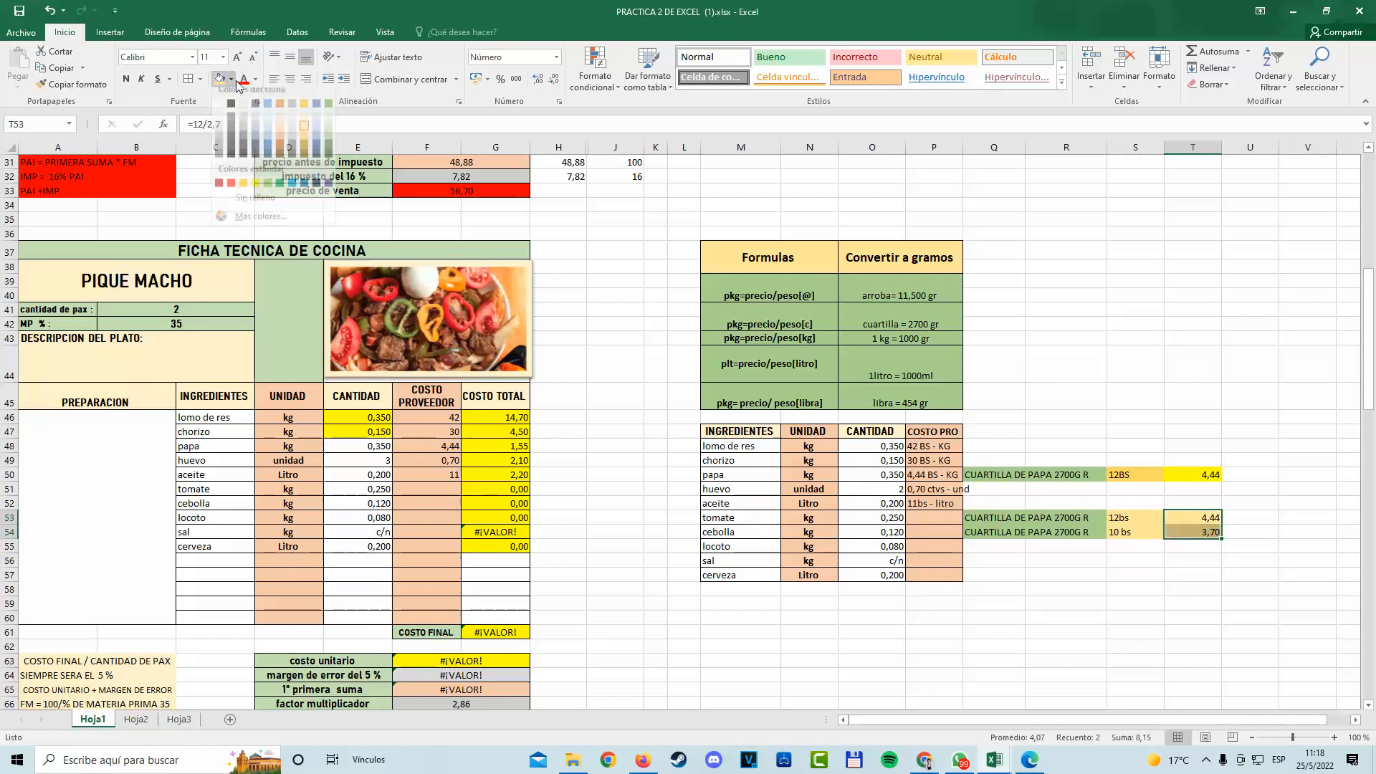
click(256, 204)
click(1053, 572)
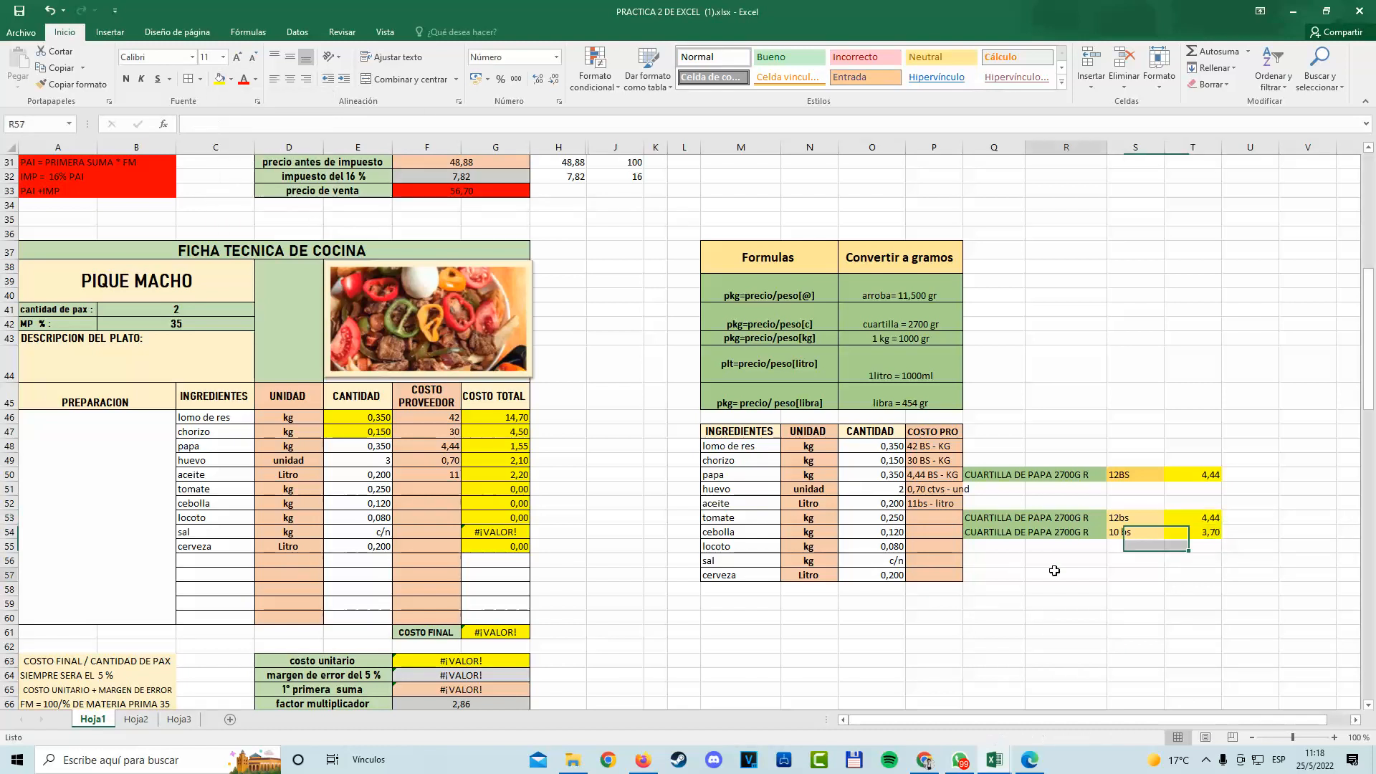
Enter the helper table's COSTO PRO values: "4,44 BS - KG" for tomate in P53 and "3,70 bs - kg" for cebolla in P54.
double_click(933, 516)
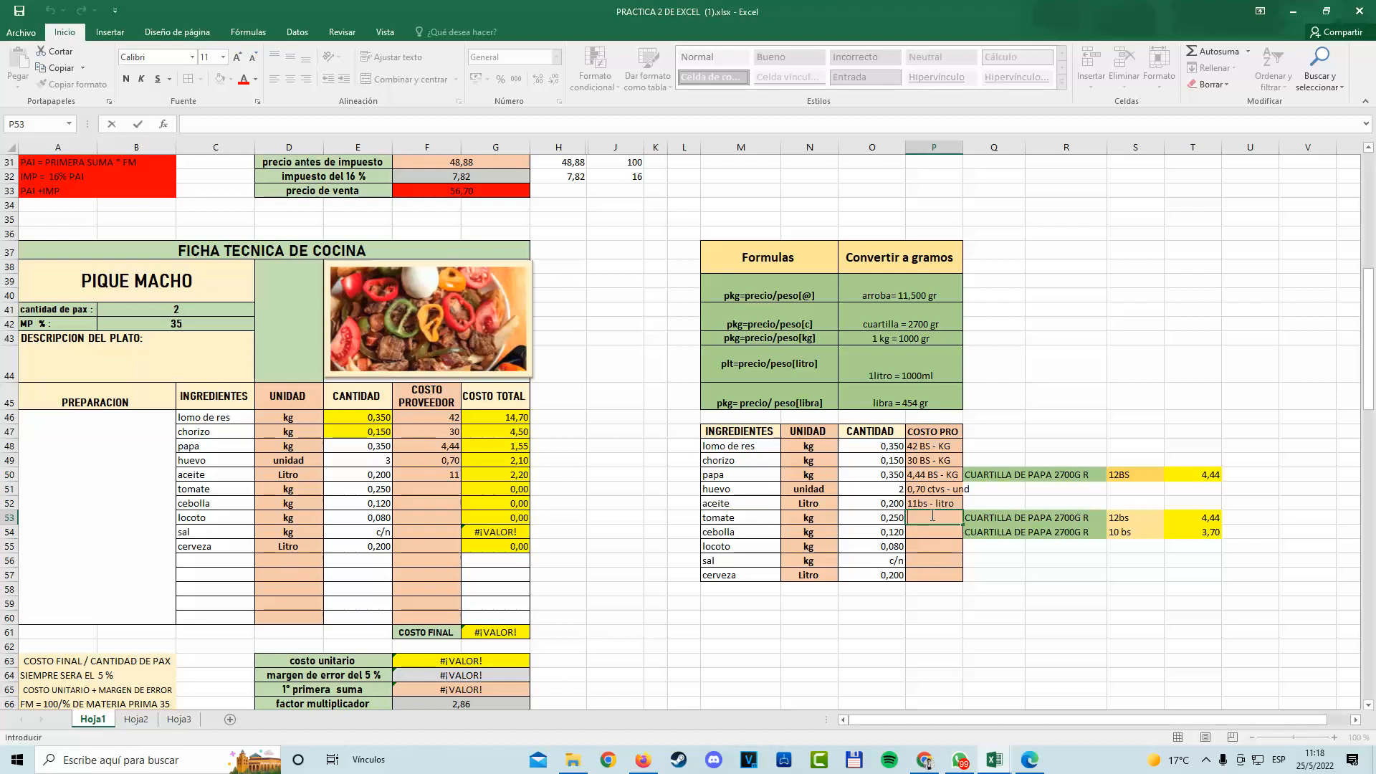
text(4,44 bs - KG)
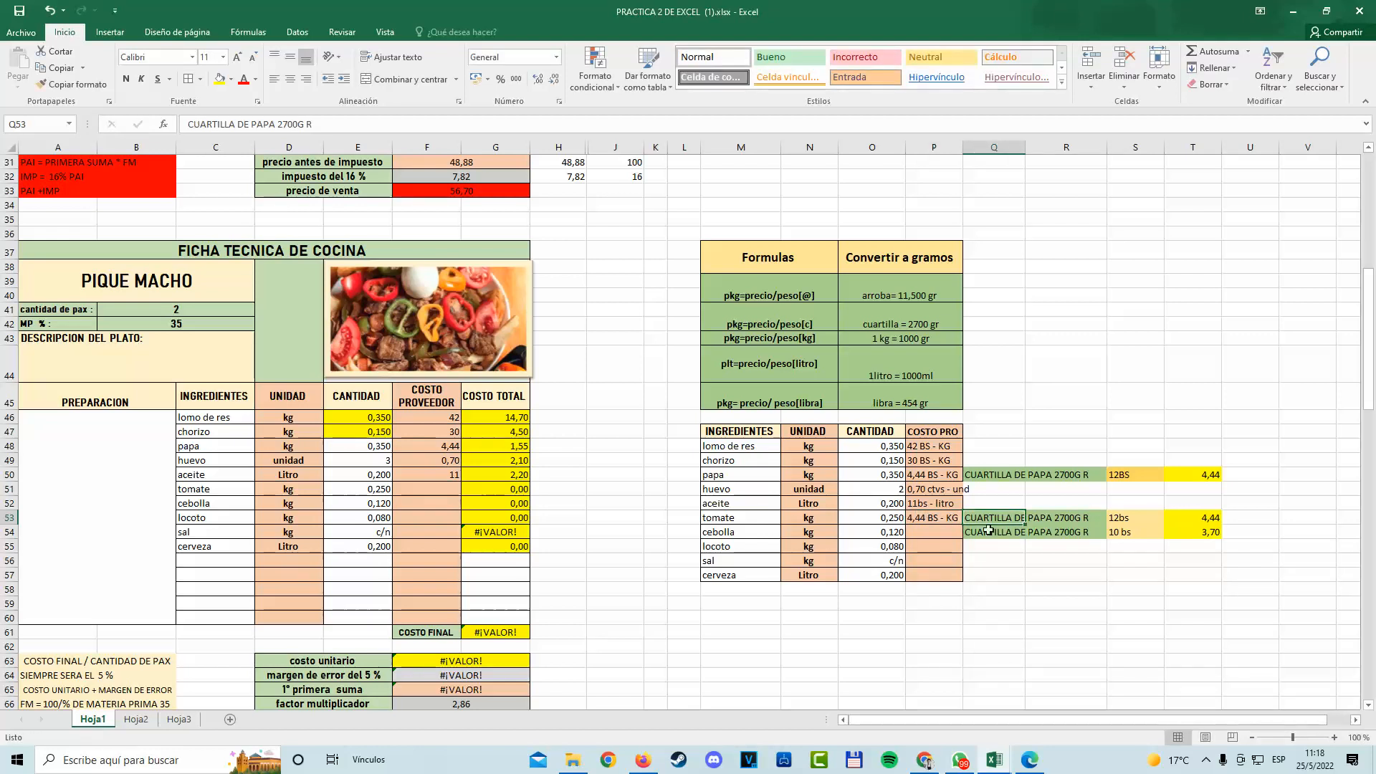
double_click(916, 533)
text(3,70 bs - kg)
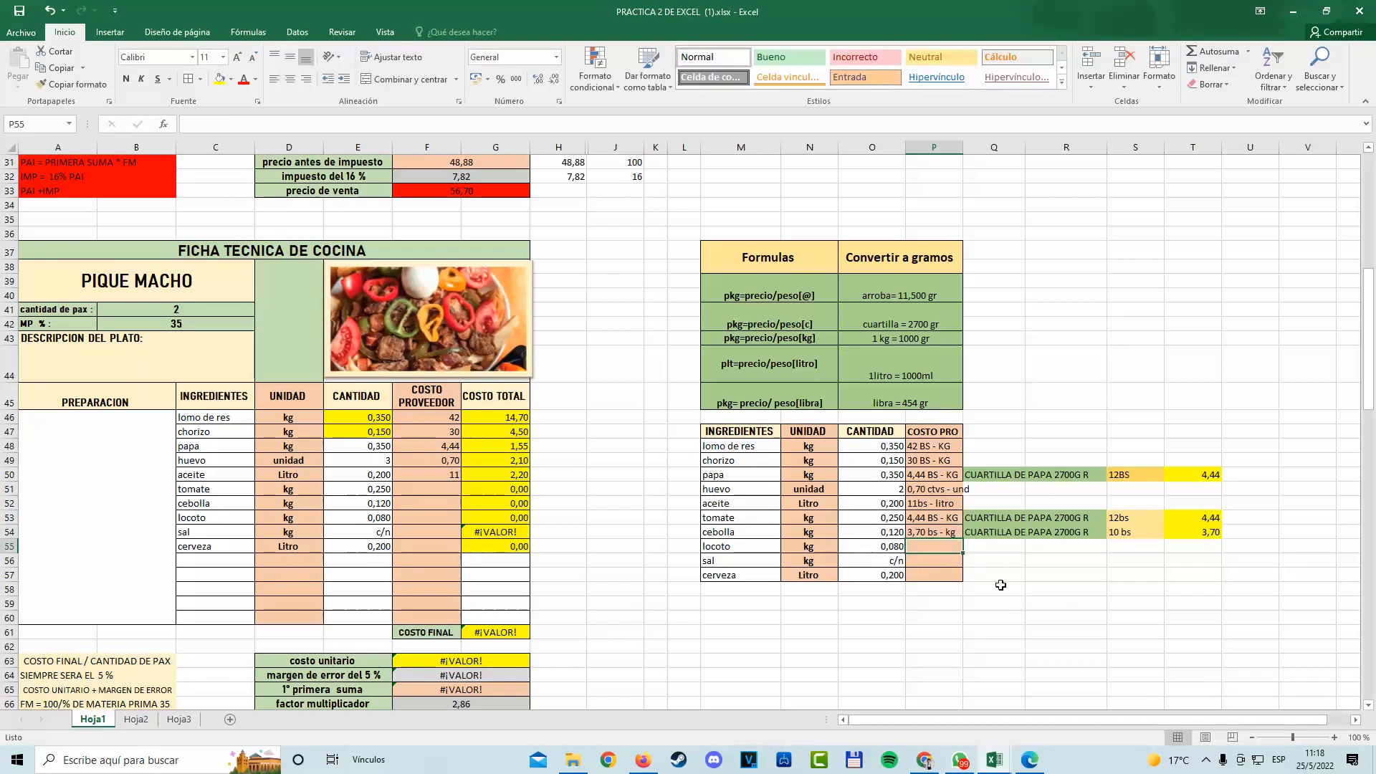
click(756, 309)
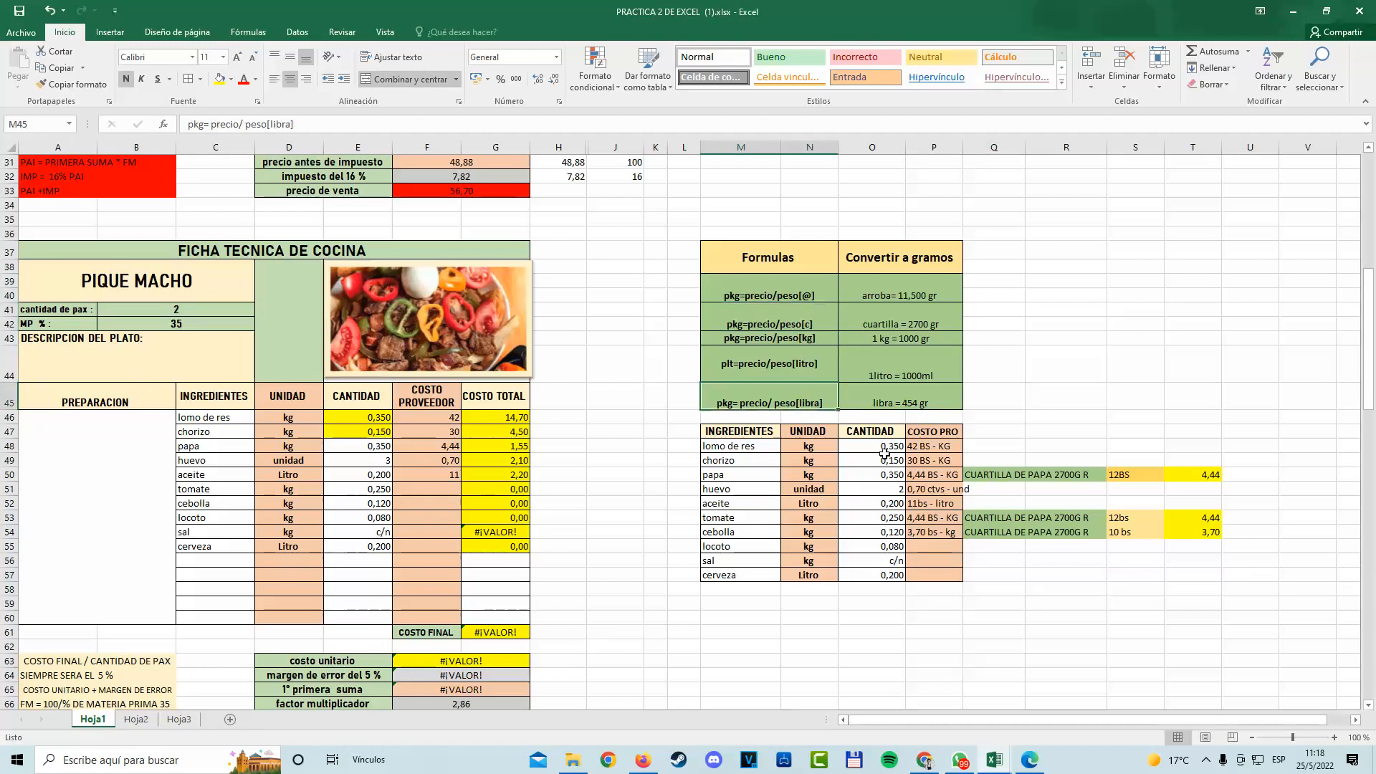
Enter the supplier costs 4,44 for tomate in F51 and 3,70 for cebolla in F52.
click(922, 519)
double_click(436, 487)
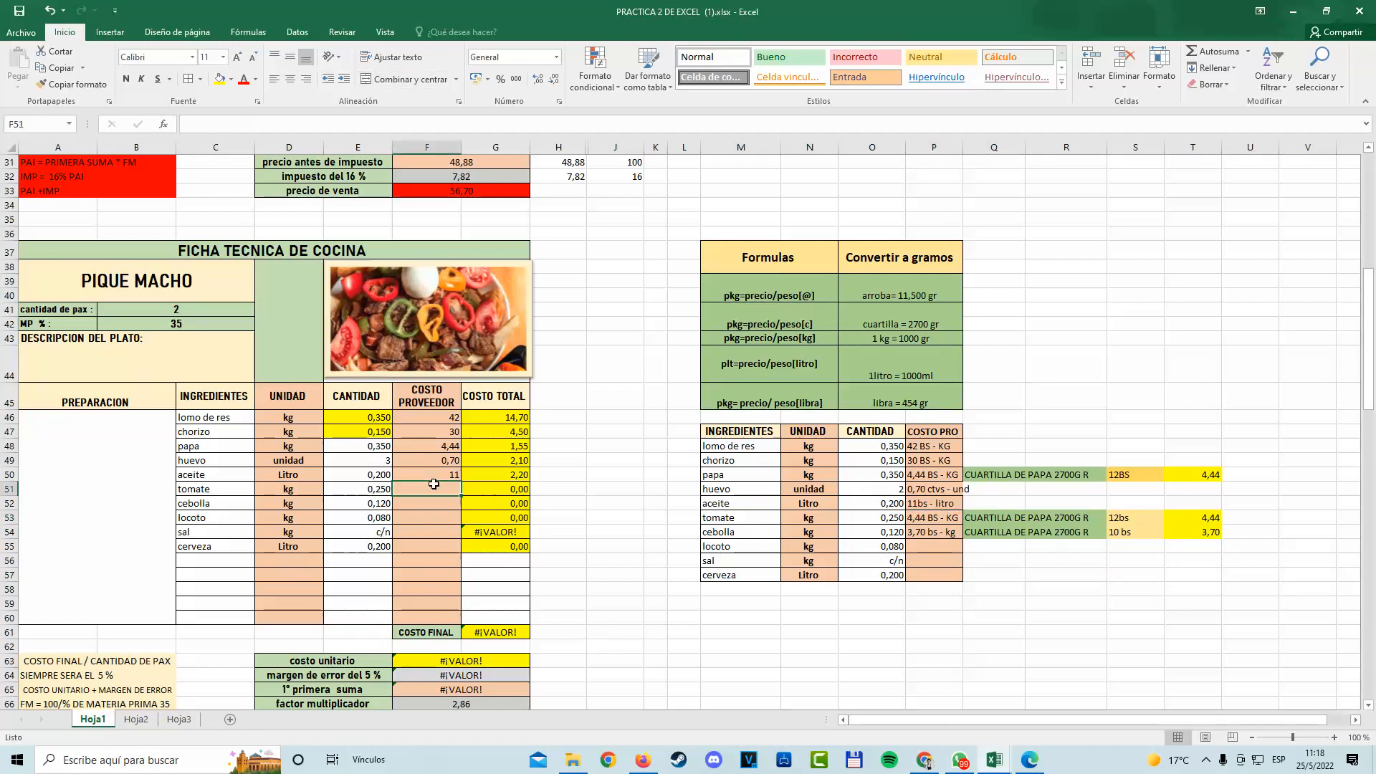
text(4,44)
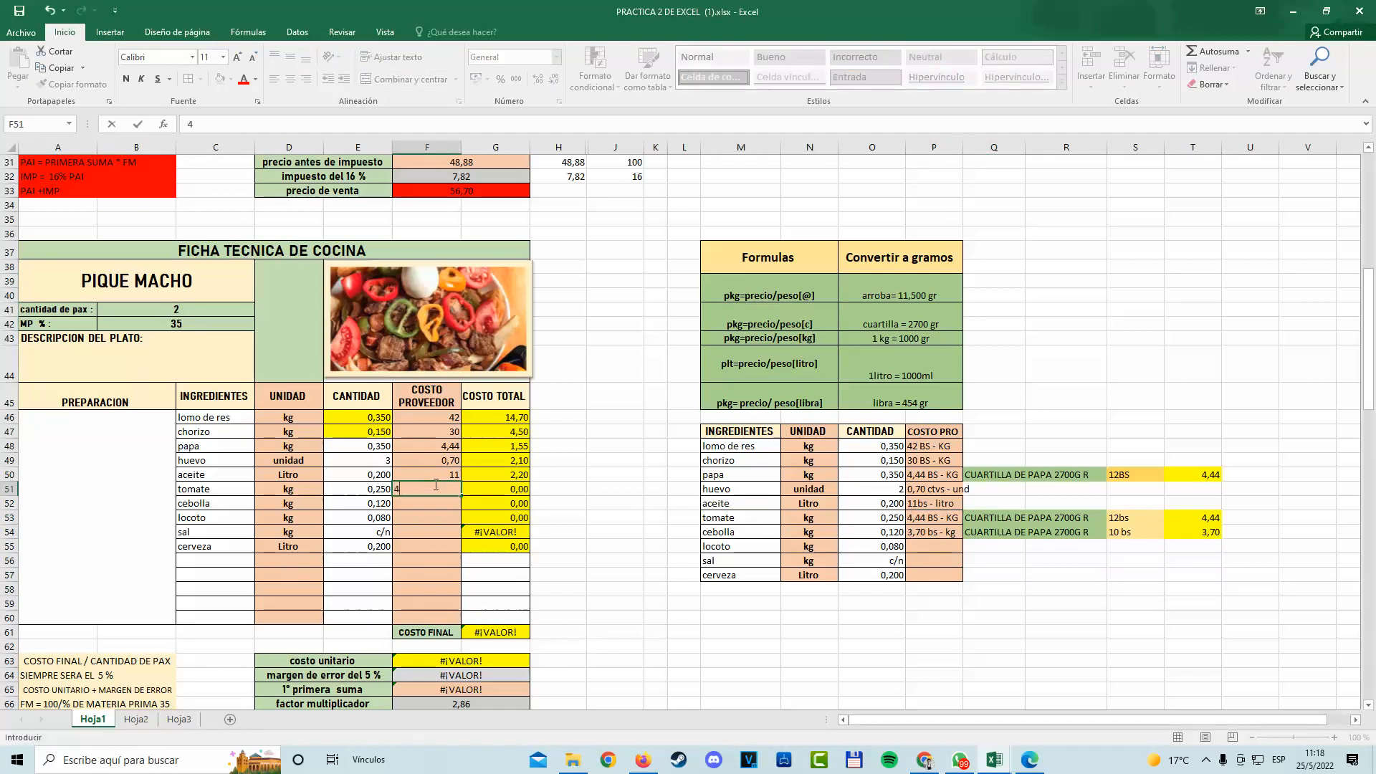
click(417, 507)
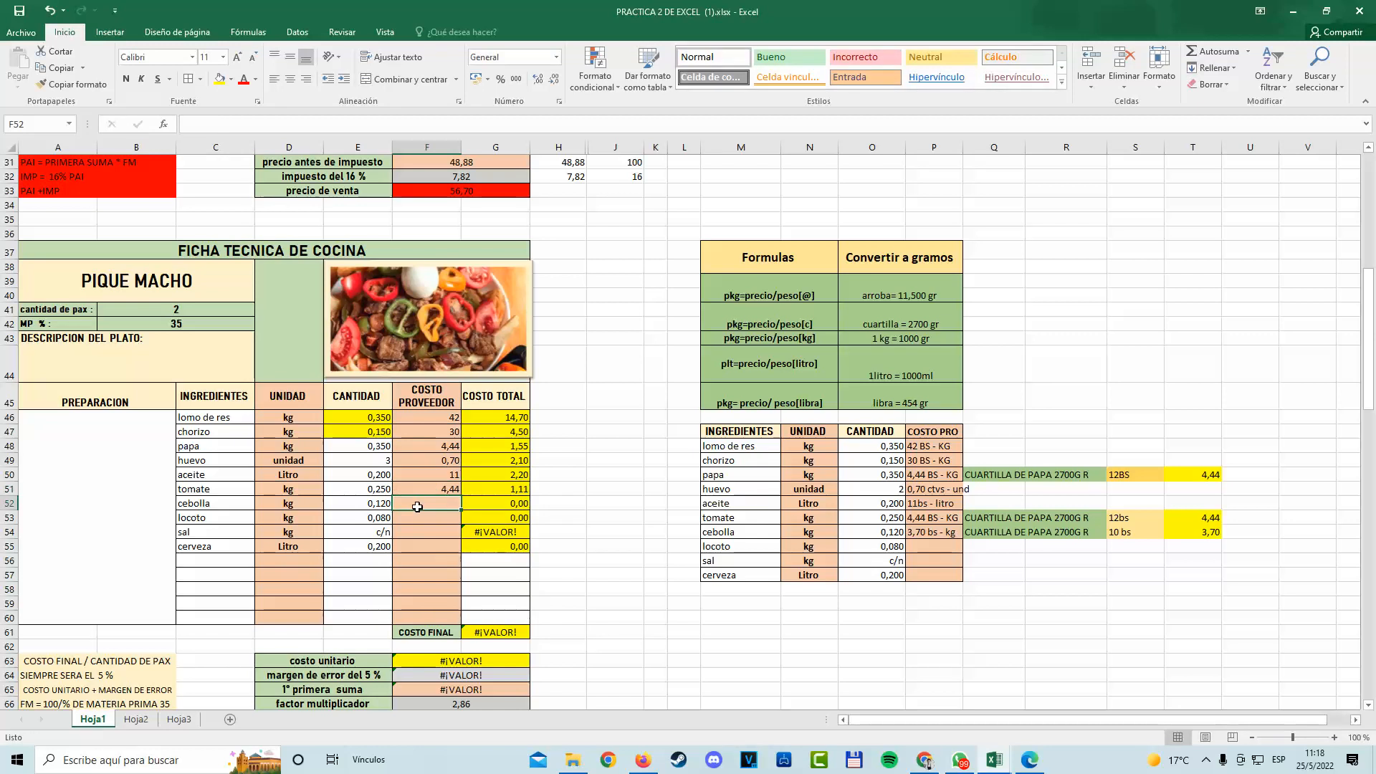
text(3,)
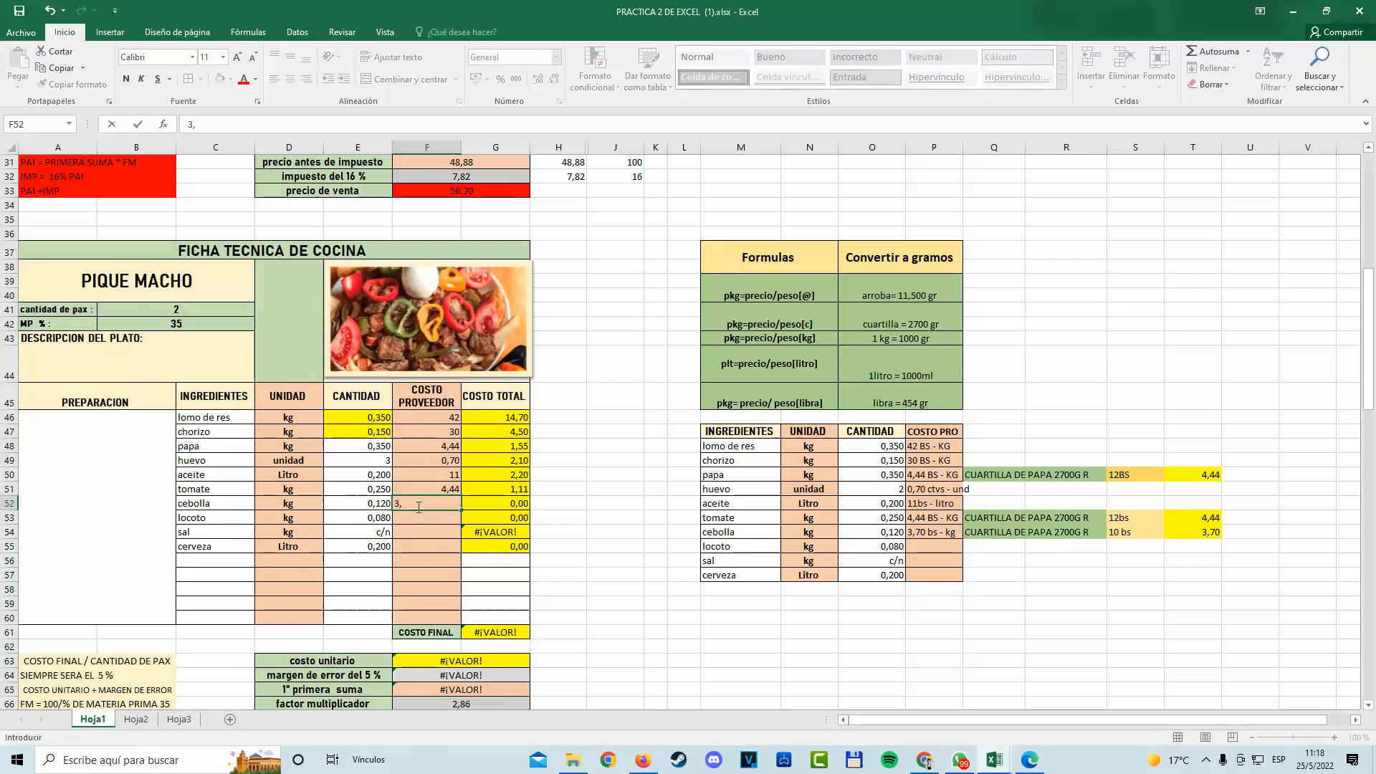
text(70)
click(405, 547)
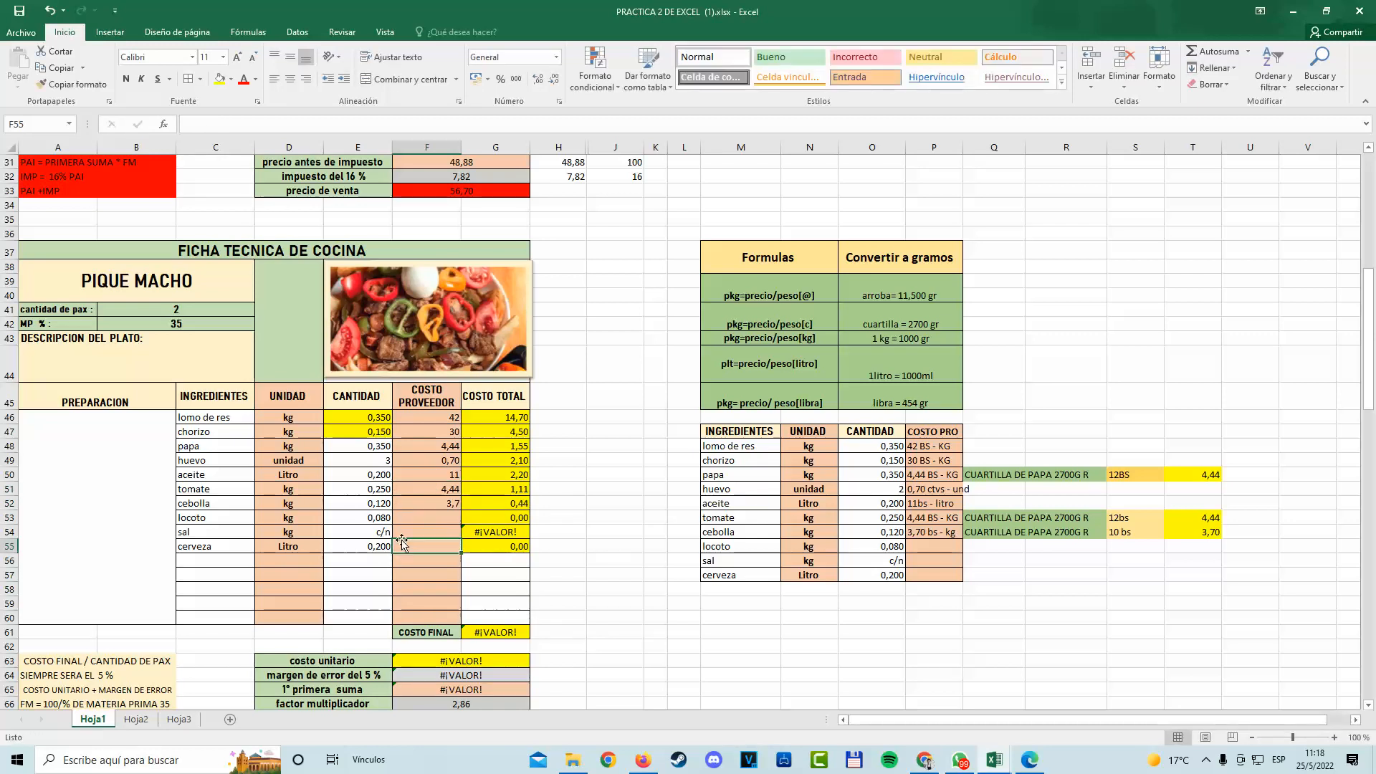
Compare the locoto row of the Pique Macho sheet with the locoto row in the completed costing sheet above.
drag(224, 516, 475, 521)
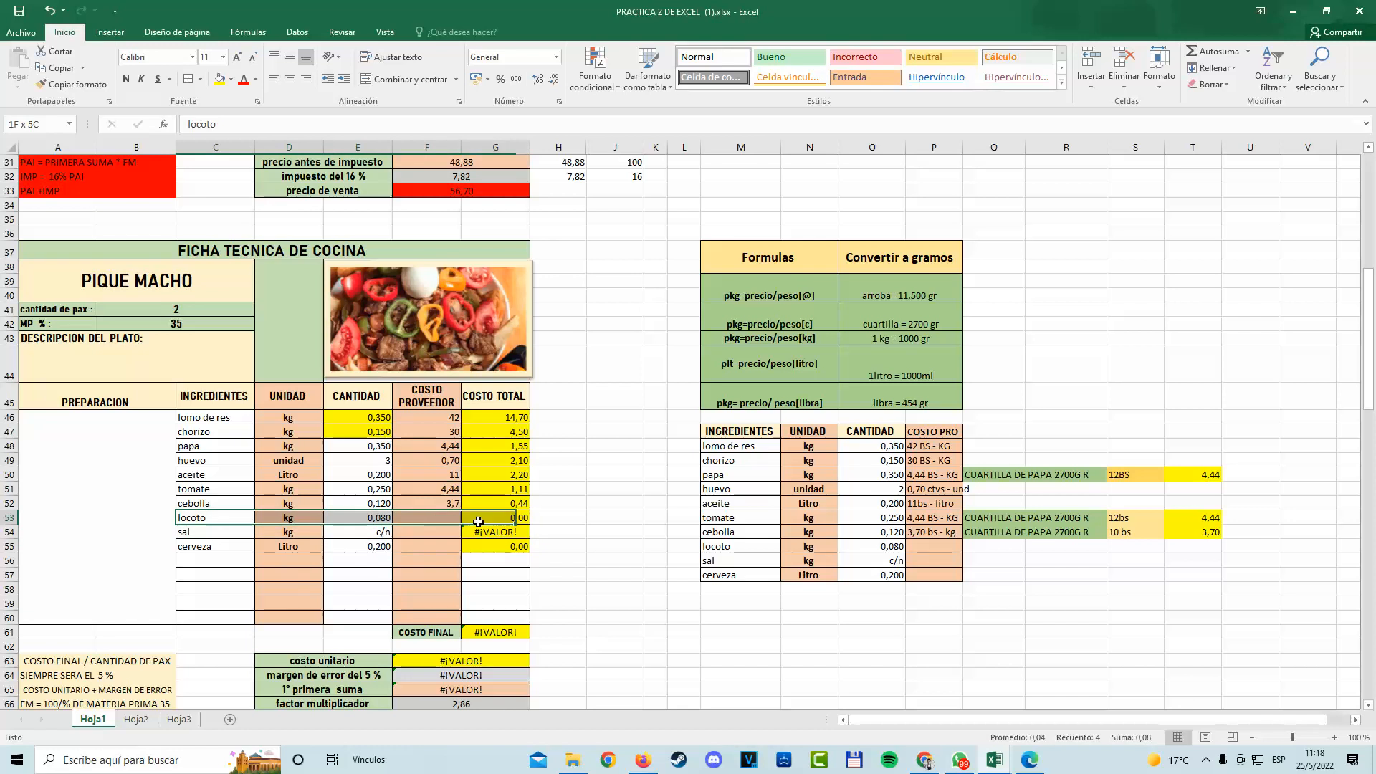
click(1081, 642)
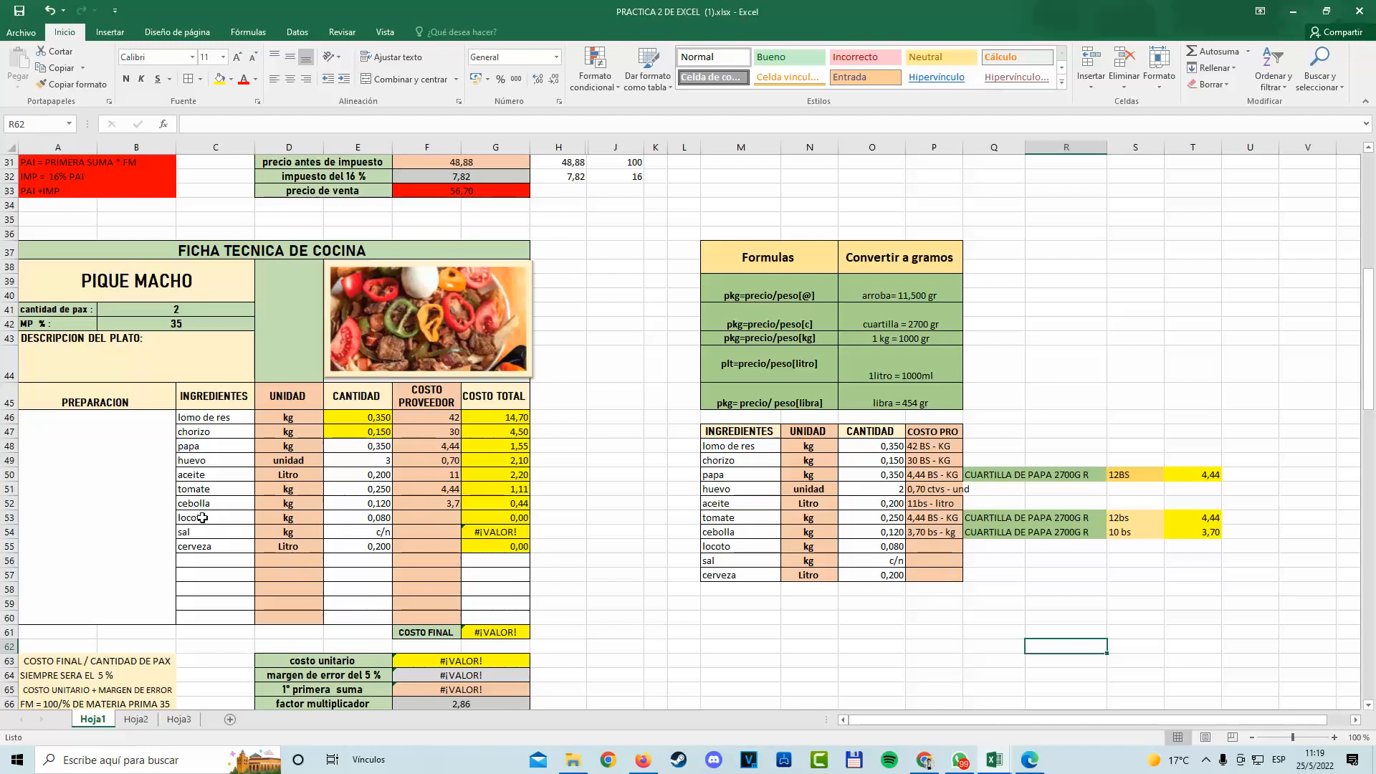
drag(203, 518, 424, 517)
click(425, 518)
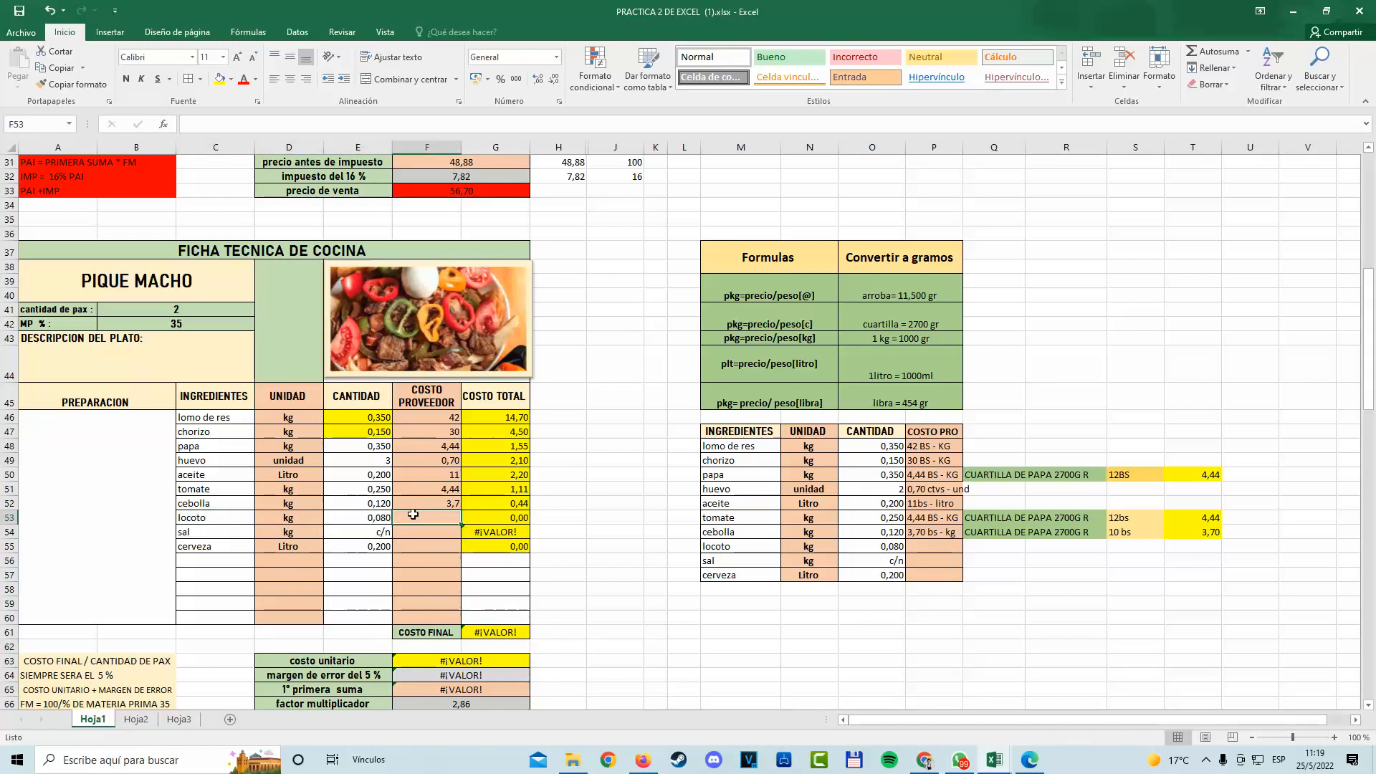
click(298, 519)
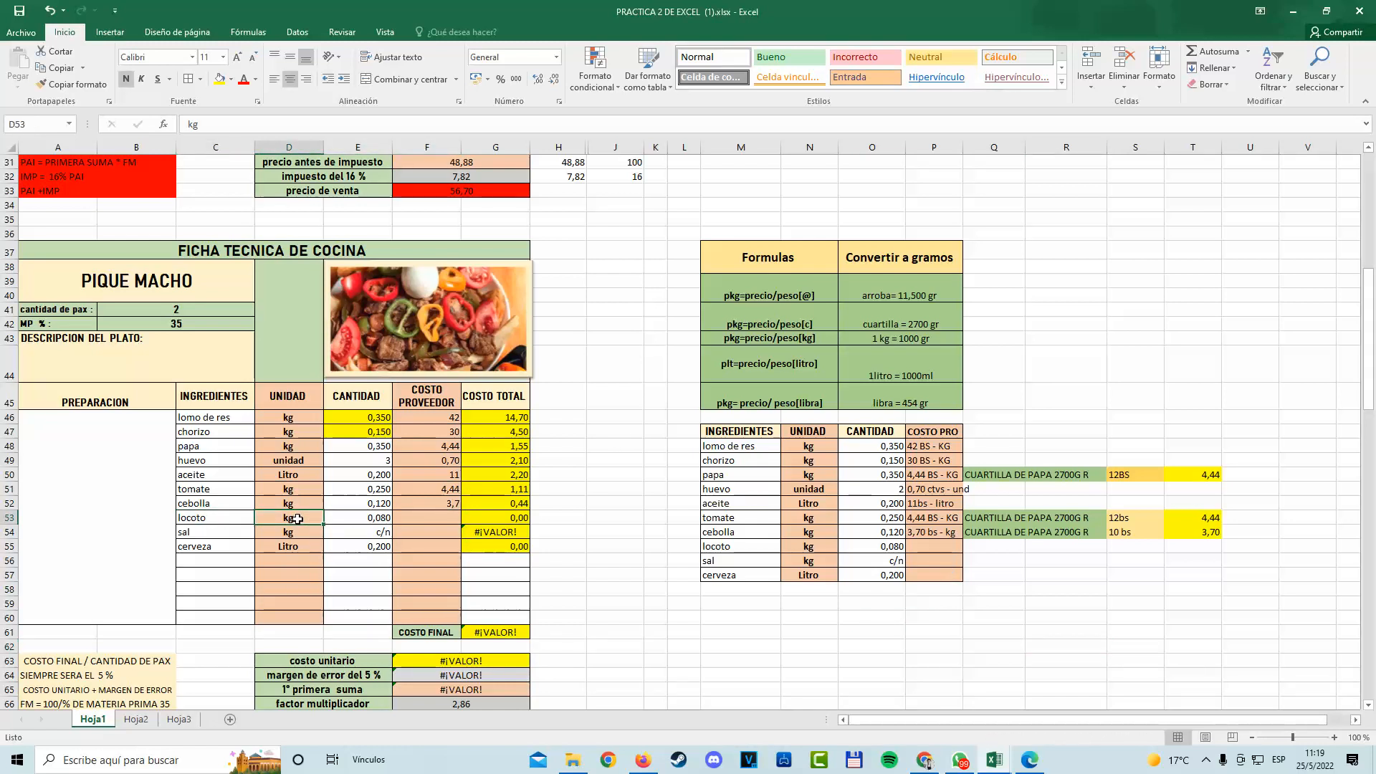
scroll(355, 517, up, 7)
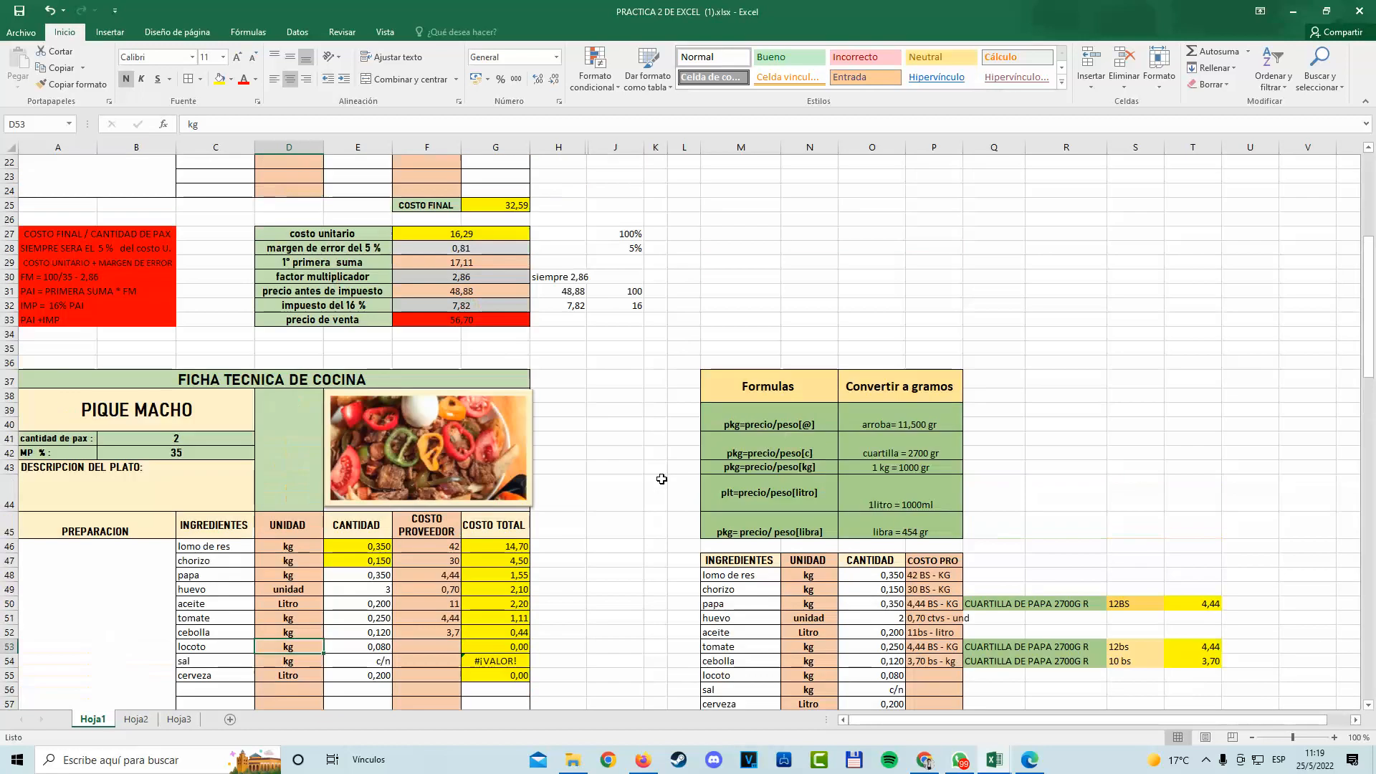
drag(220, 270, 495, 270)
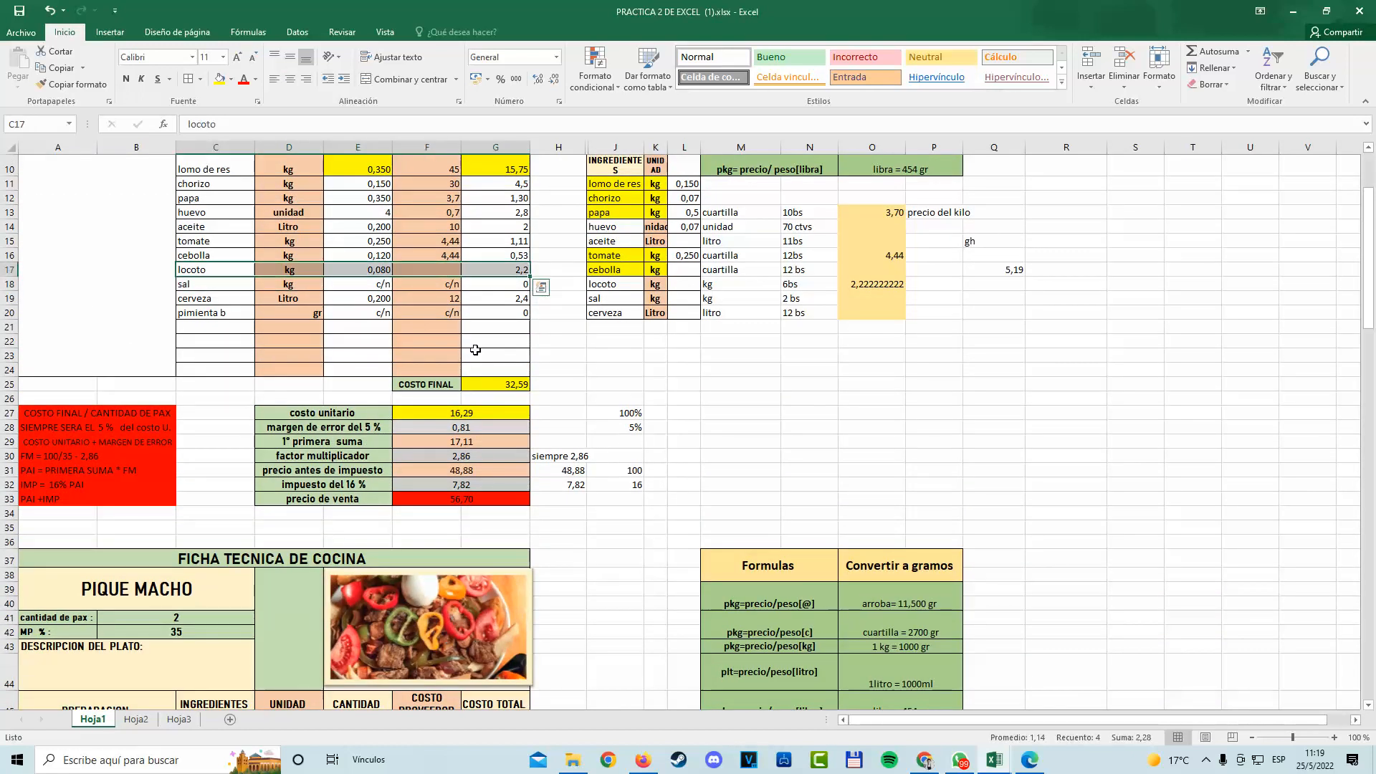
scroll(475, 358, down, 8)
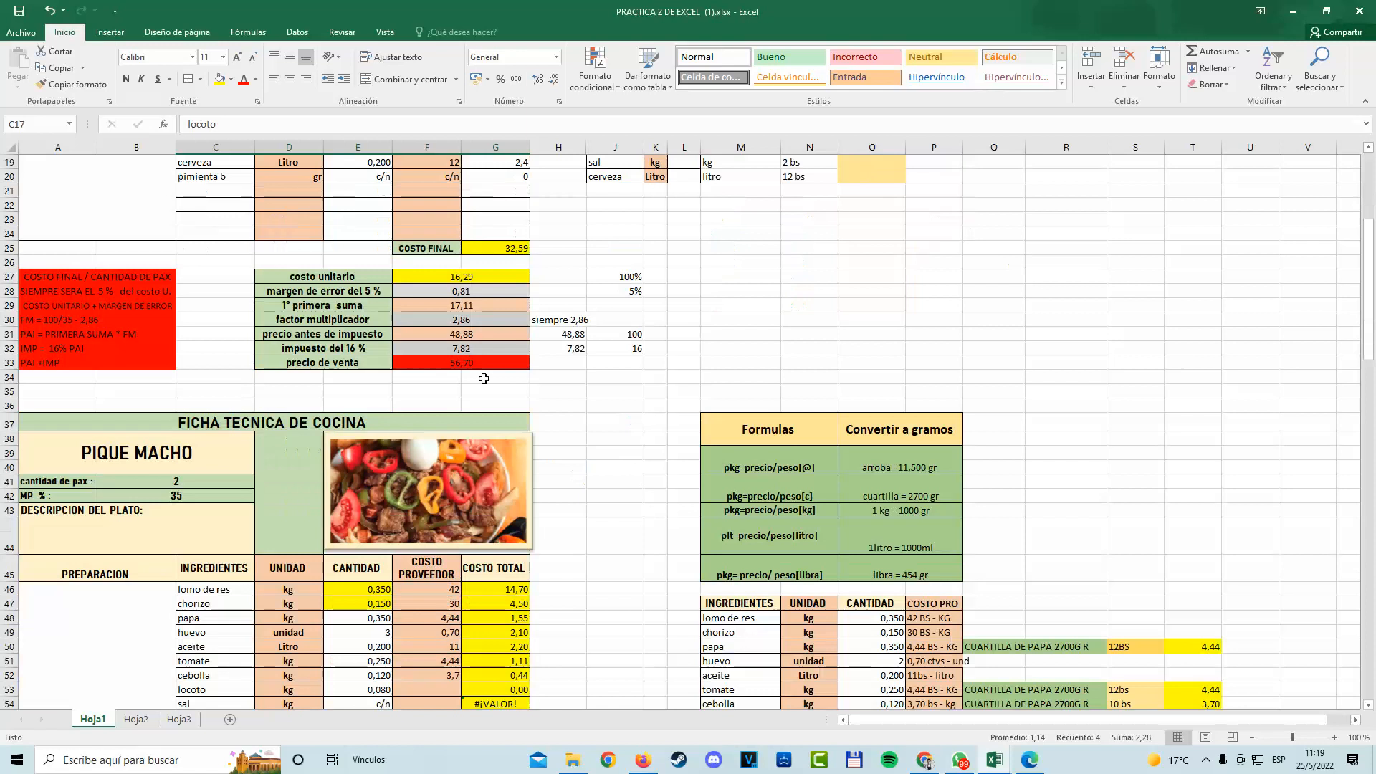
drag(222, 475, 511, 482)
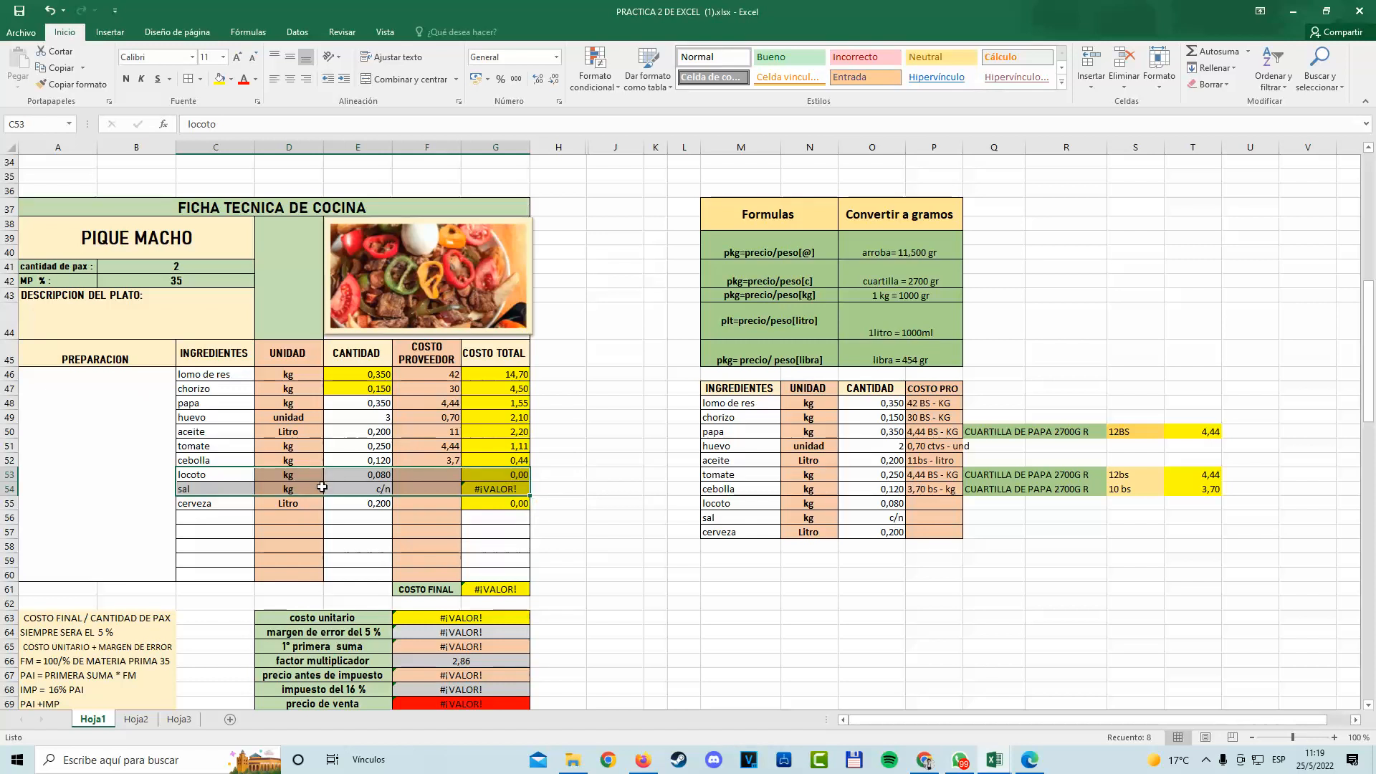
Change locoto's unit in D53 to "unidad" and its quantity in E53 to 0,5.
click(367, 472)
click(292, 474)
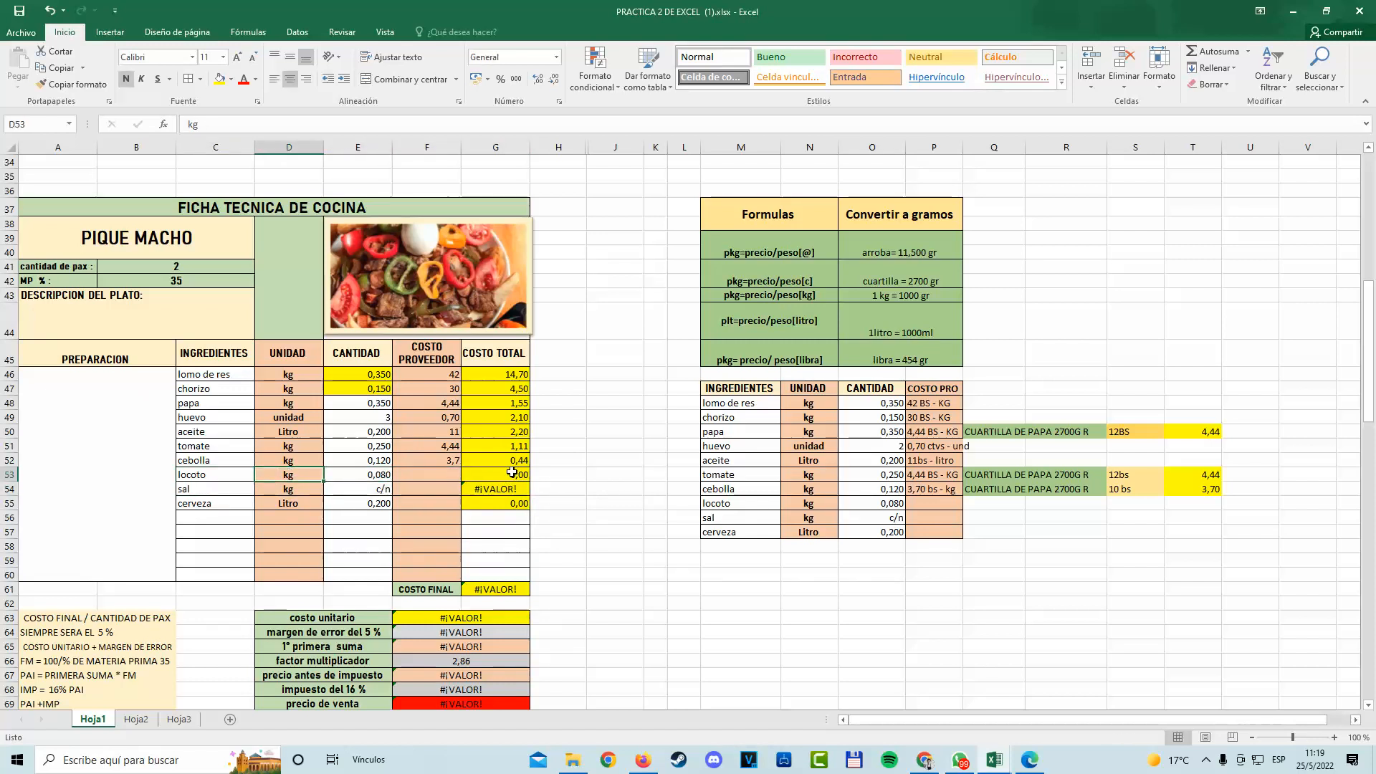
text(unidad)
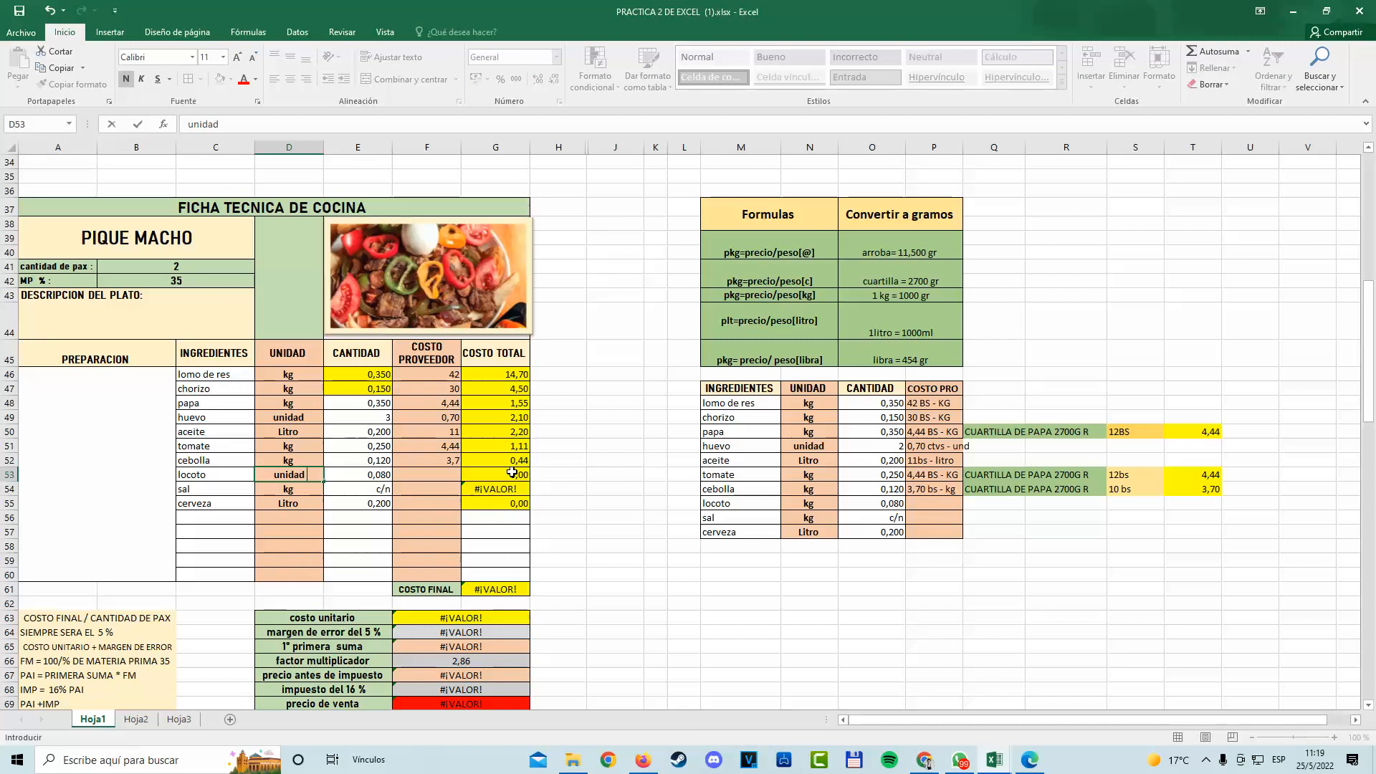
click(369, 478)
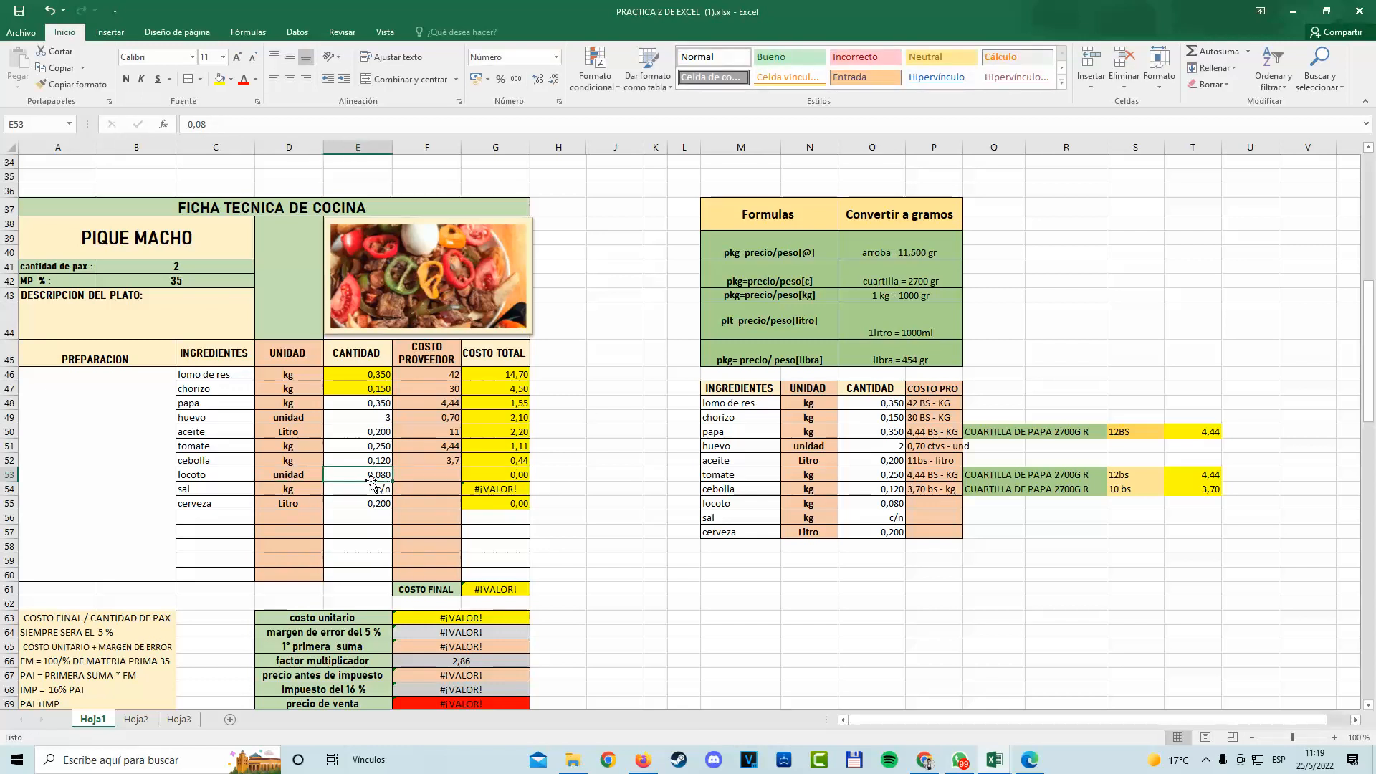
text(0)
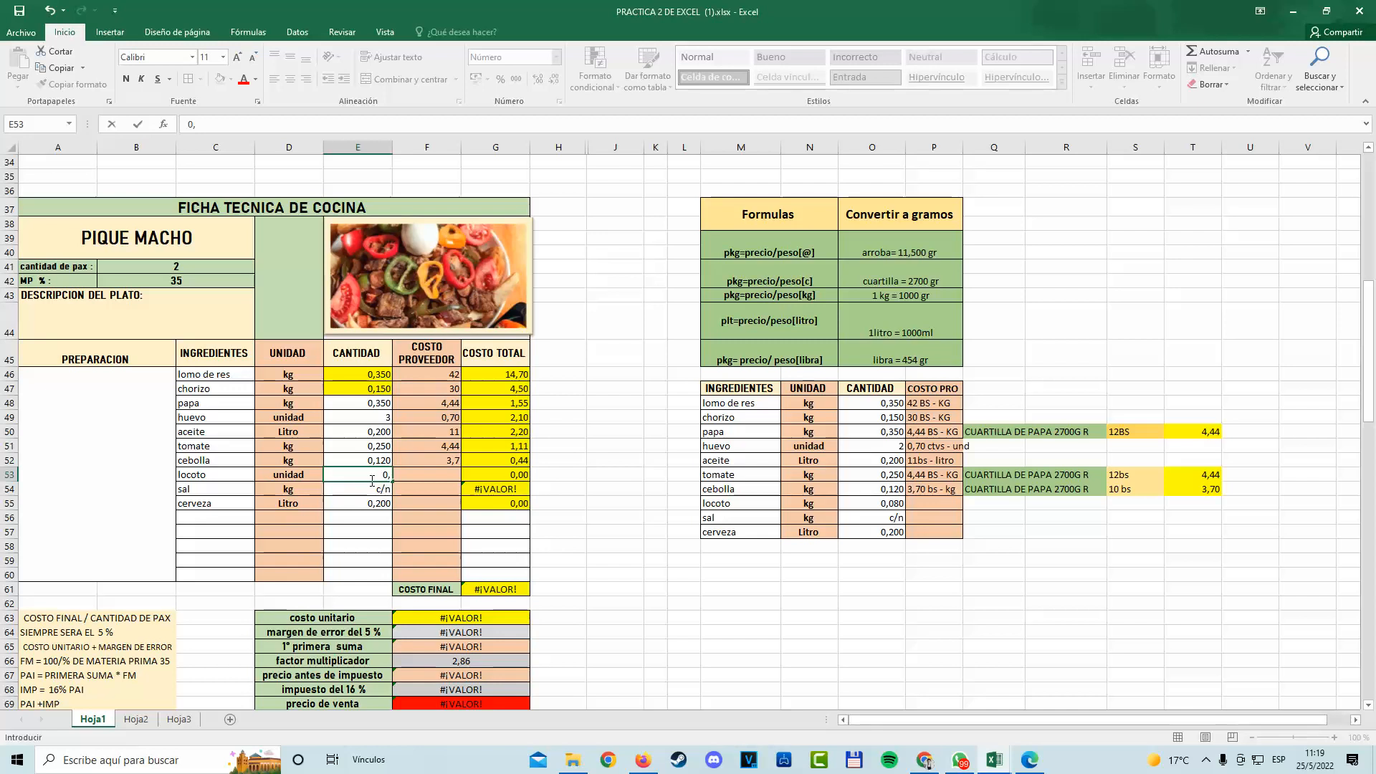
text(,5)
click(421, 501)
Set locoto's quantity in E53 to 1 and show the cell without decimals.
click(387, 477)
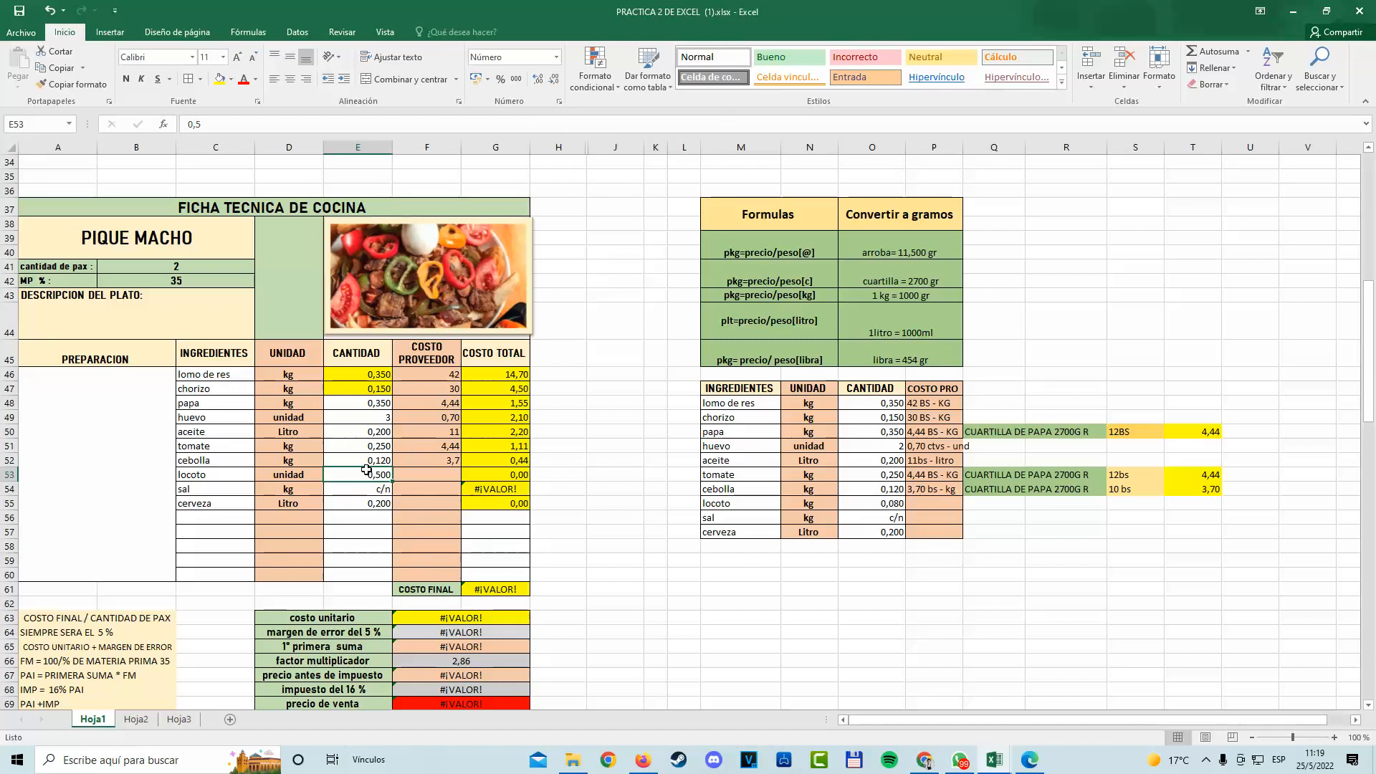
text(1)
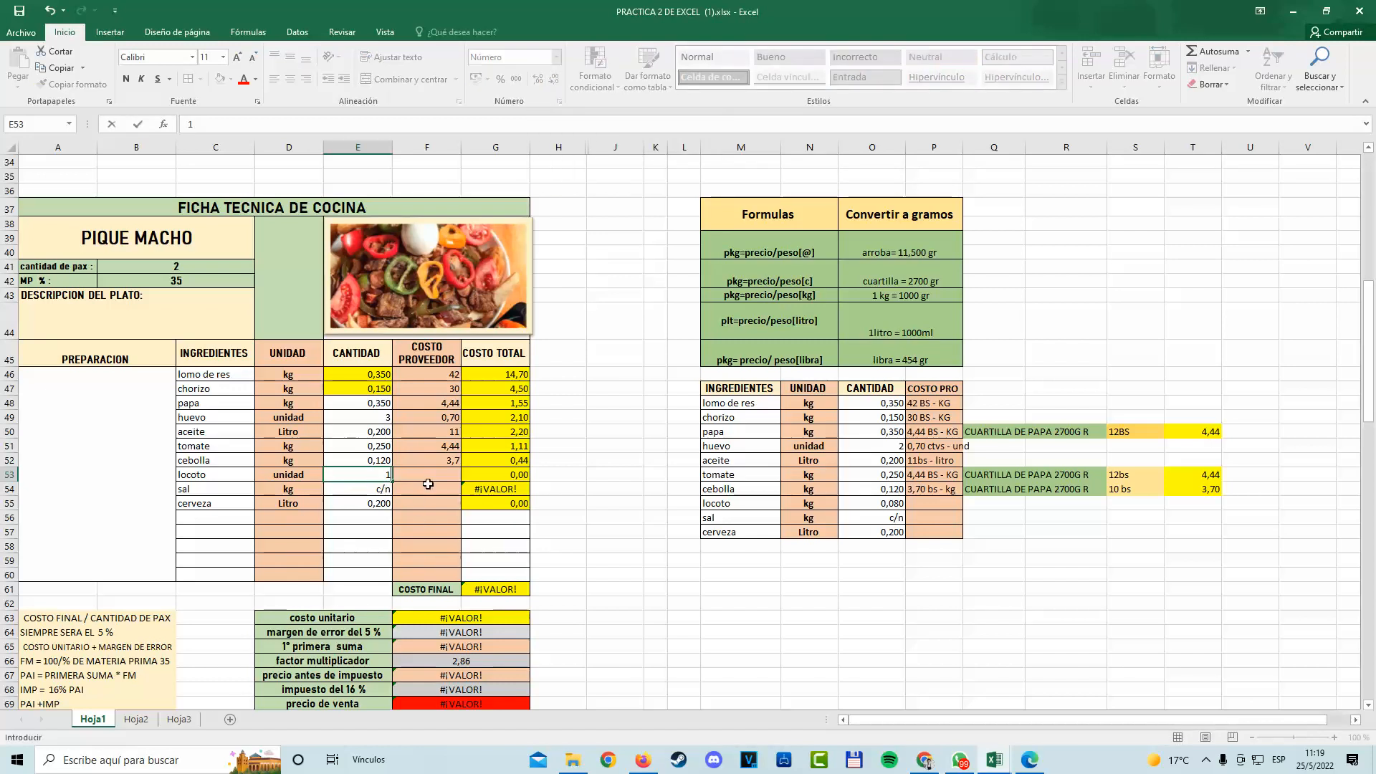
click(434, 476)
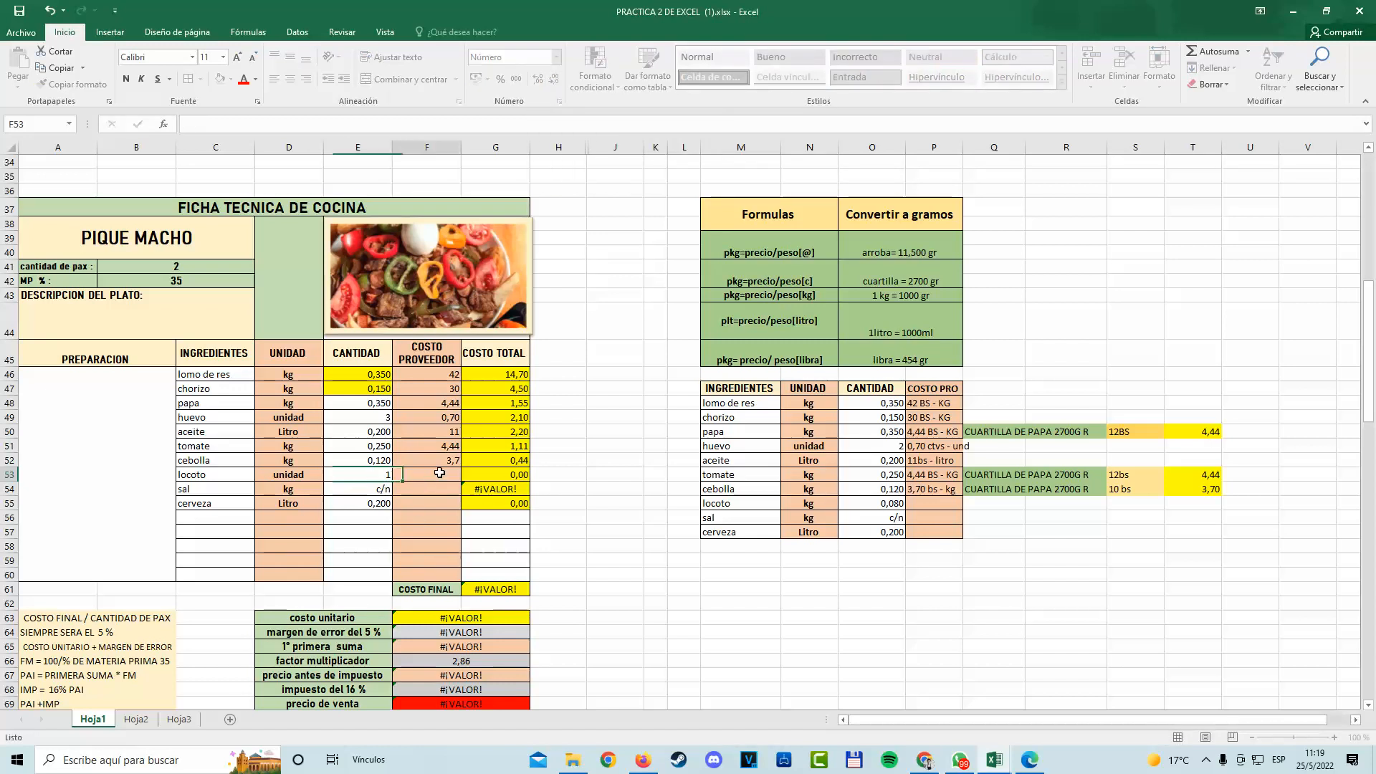
click(352, 479)
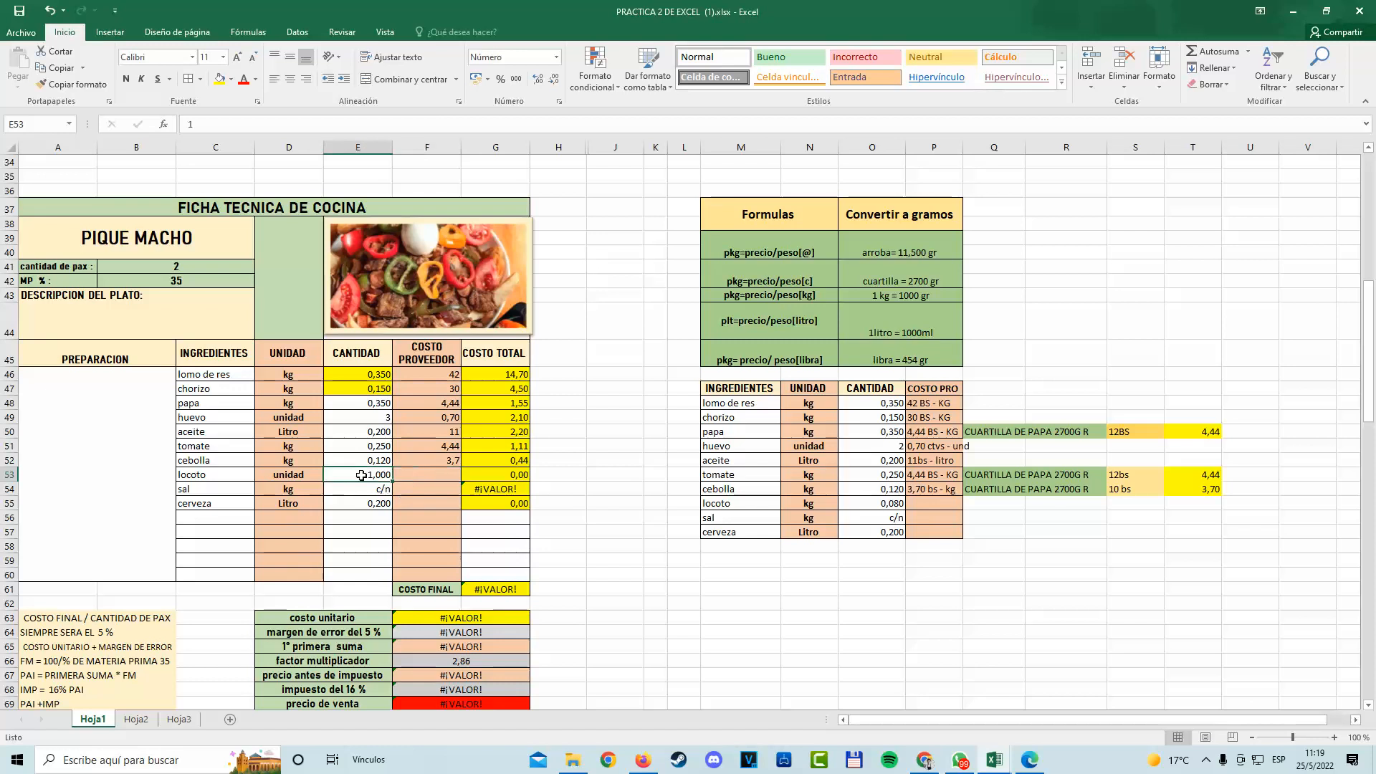
click(554, 84)
Enter 0,50 as locoto's supplier cost in F53.
click(422, 469)
key(ctrl+Up)
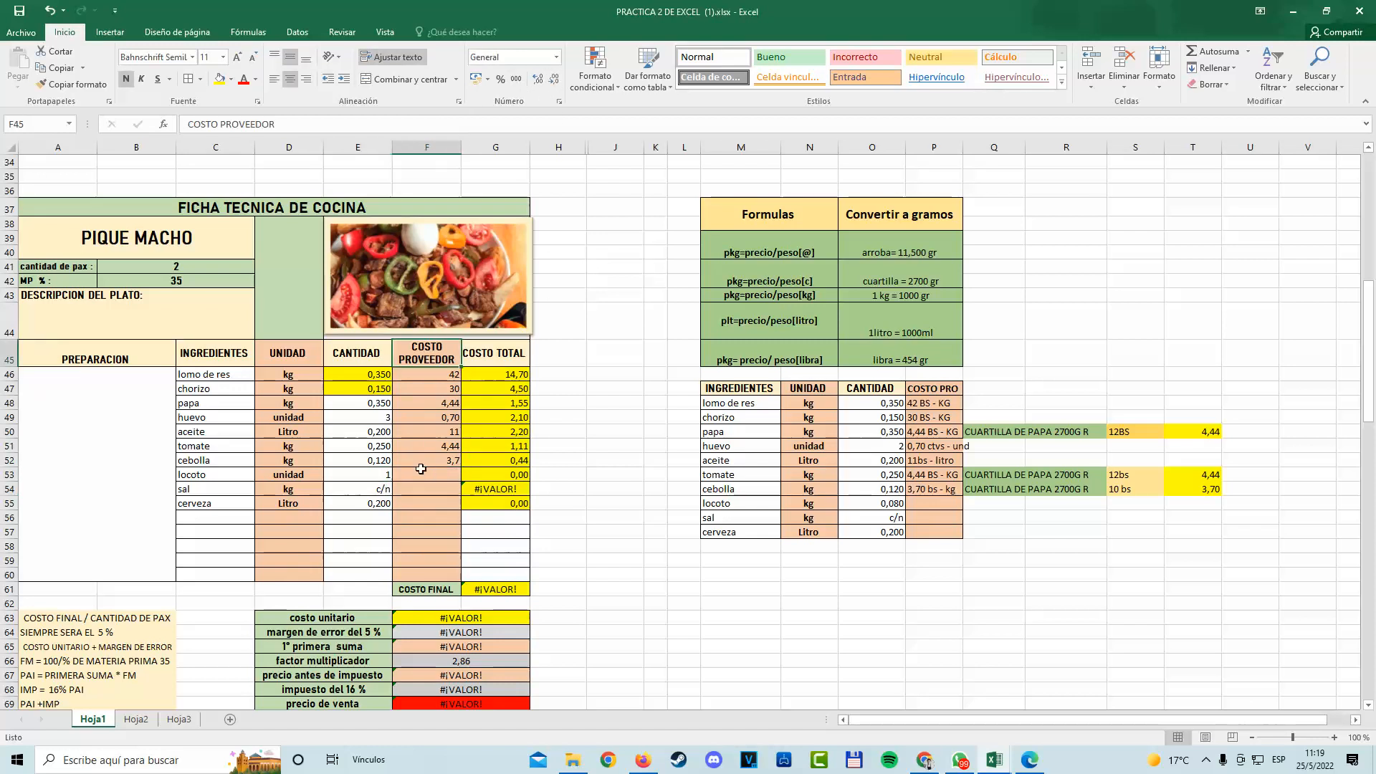
click(421, 470)
text(0,)
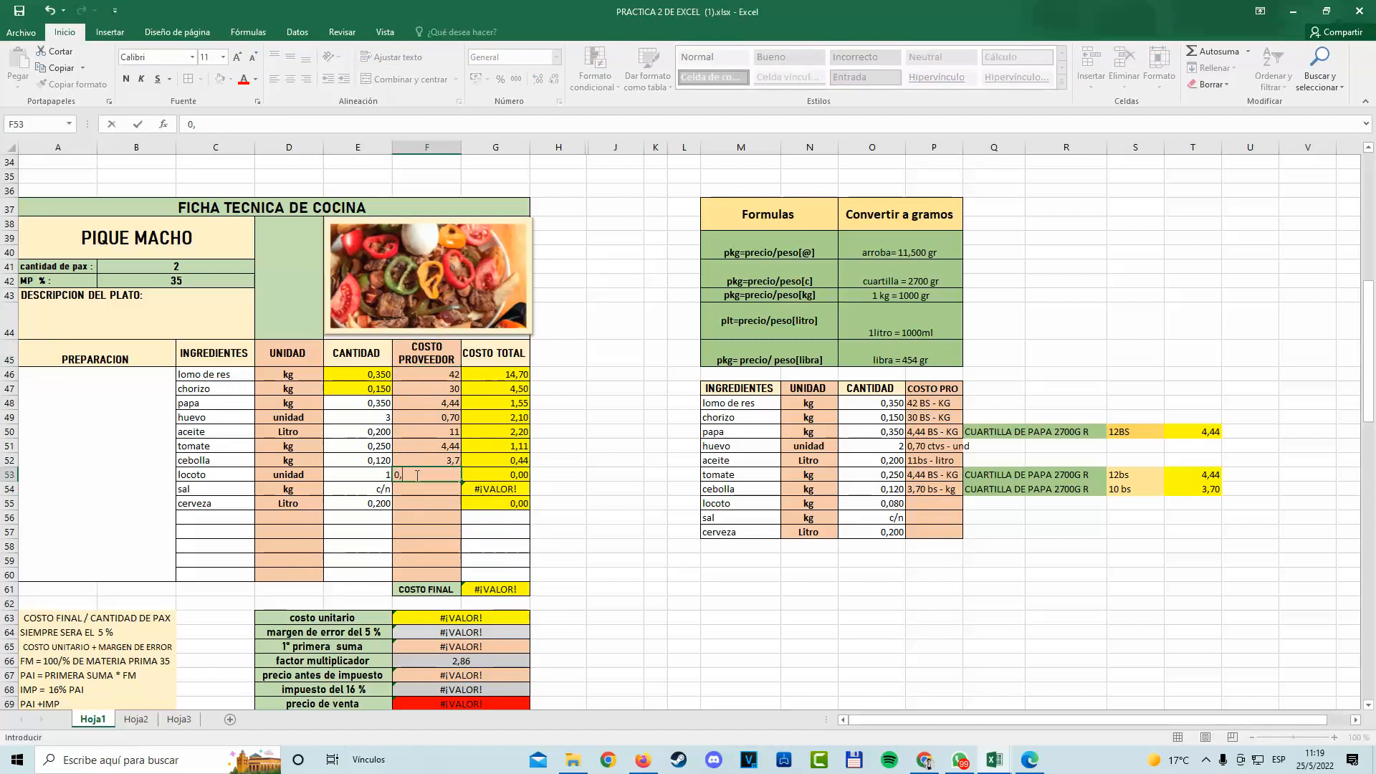
text(50)
key(Return)
click(438, 477)
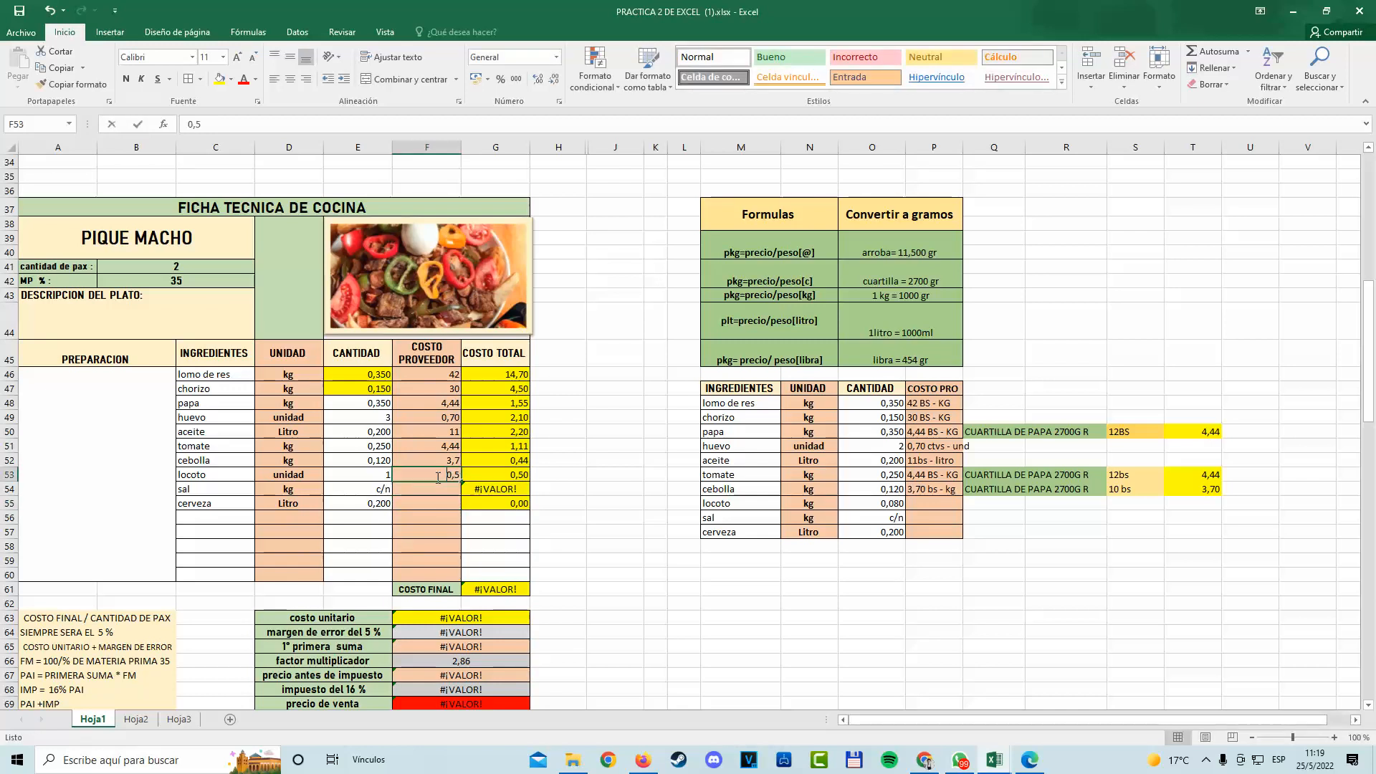
Review locoto's row across its unit, quantity, supplier cost and the total cost formula in G53.
click(291, 479)
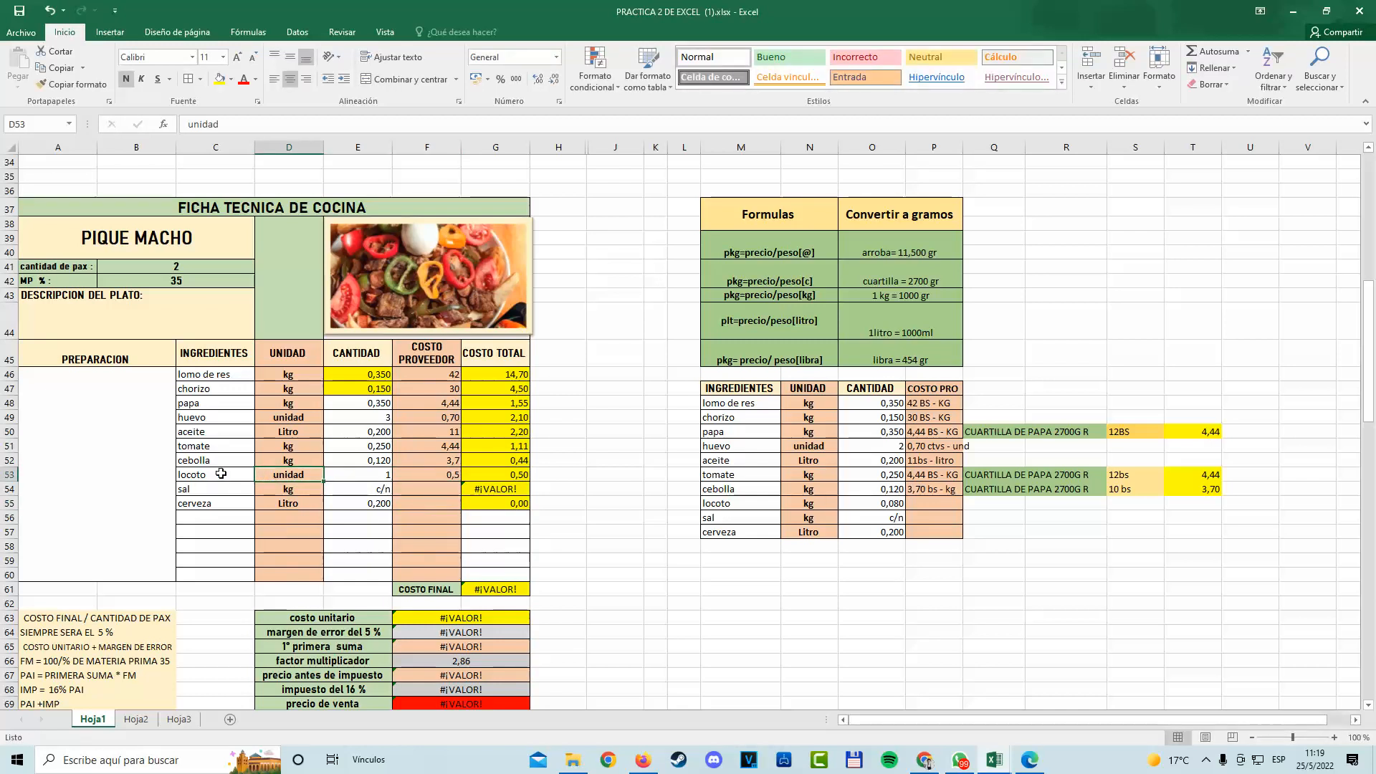
click(493, 475)
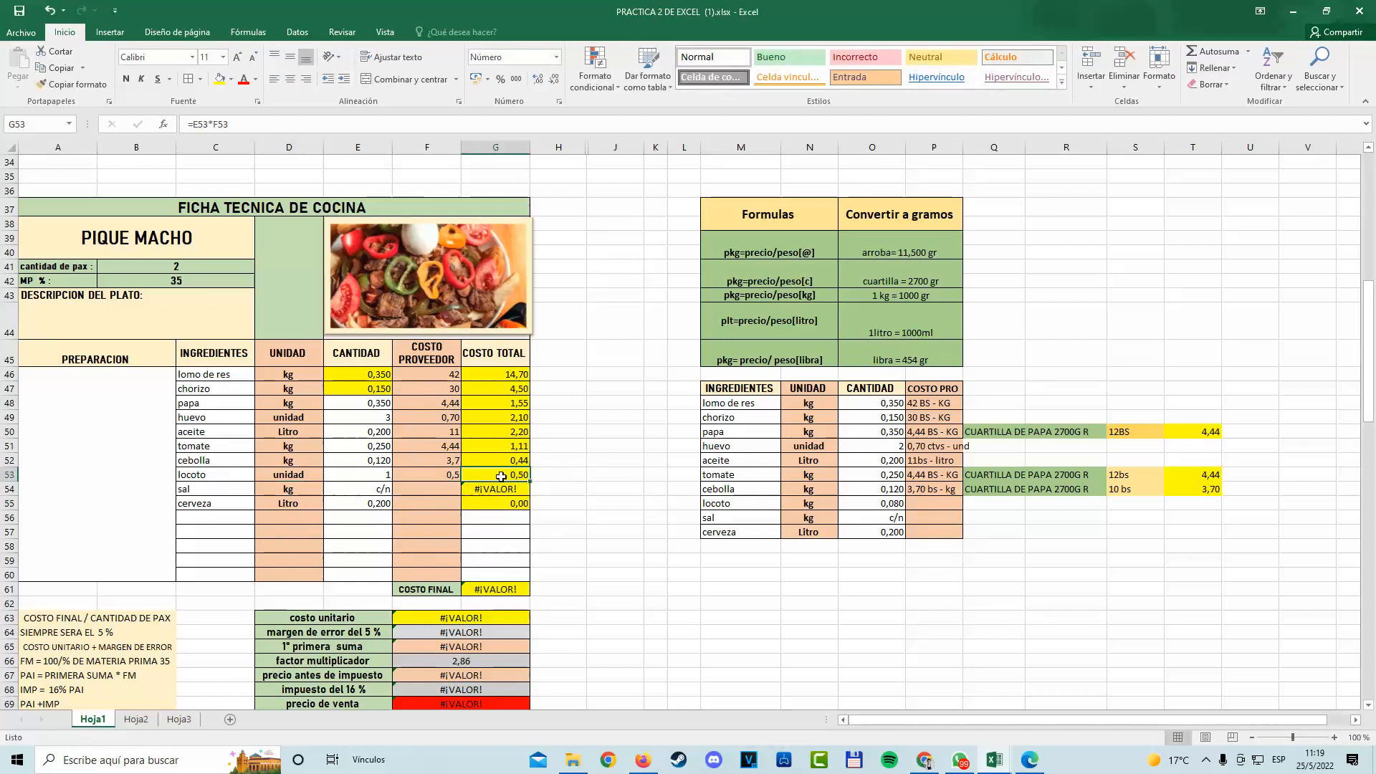
click(358, 485)
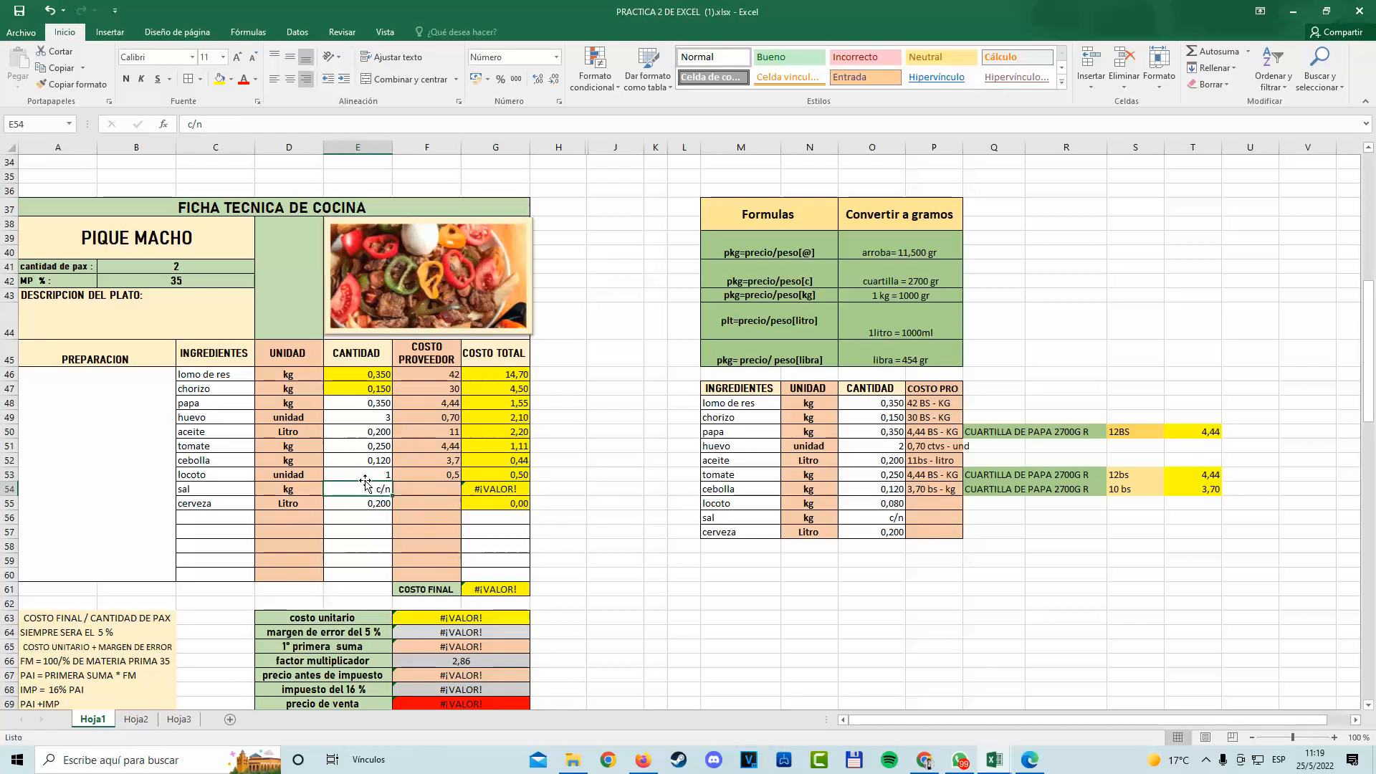
drag(208, 476, 520, 476)
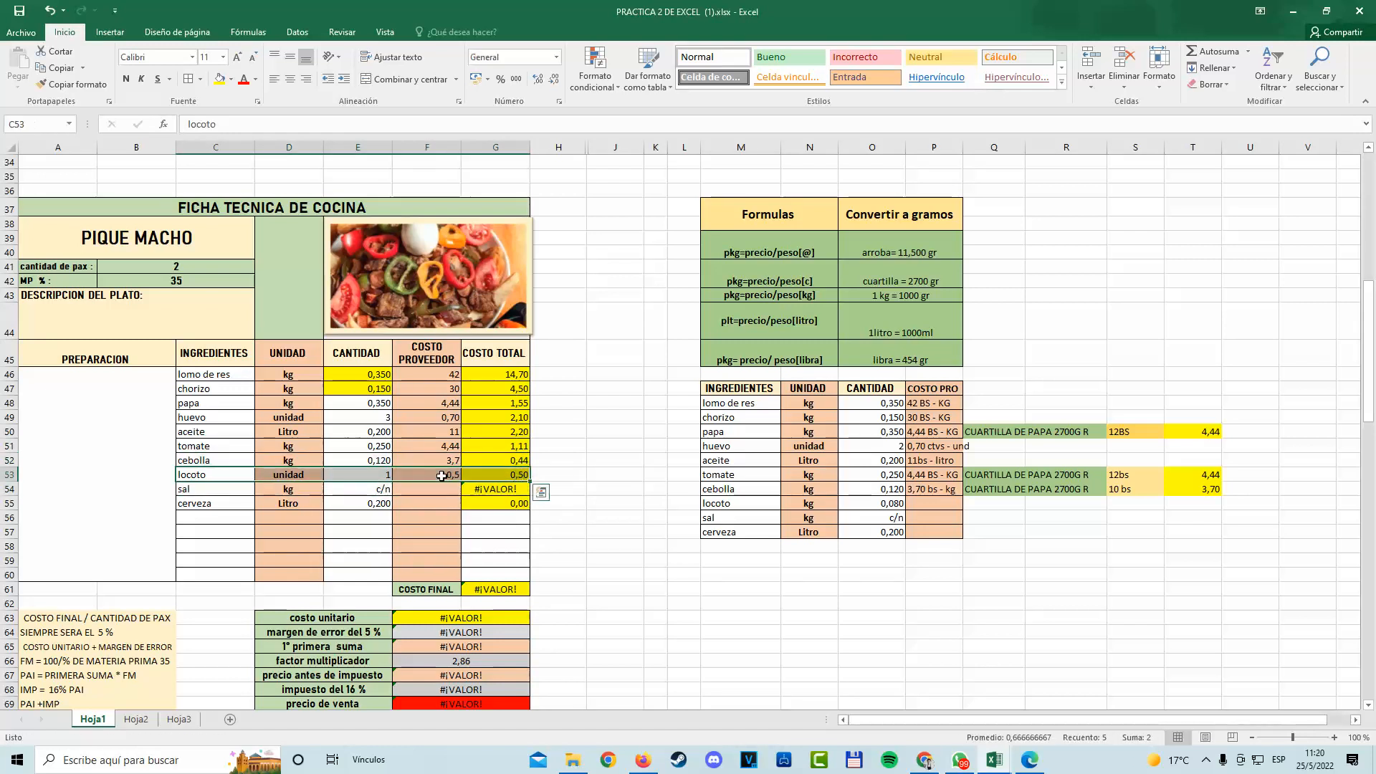
click(279, 491)
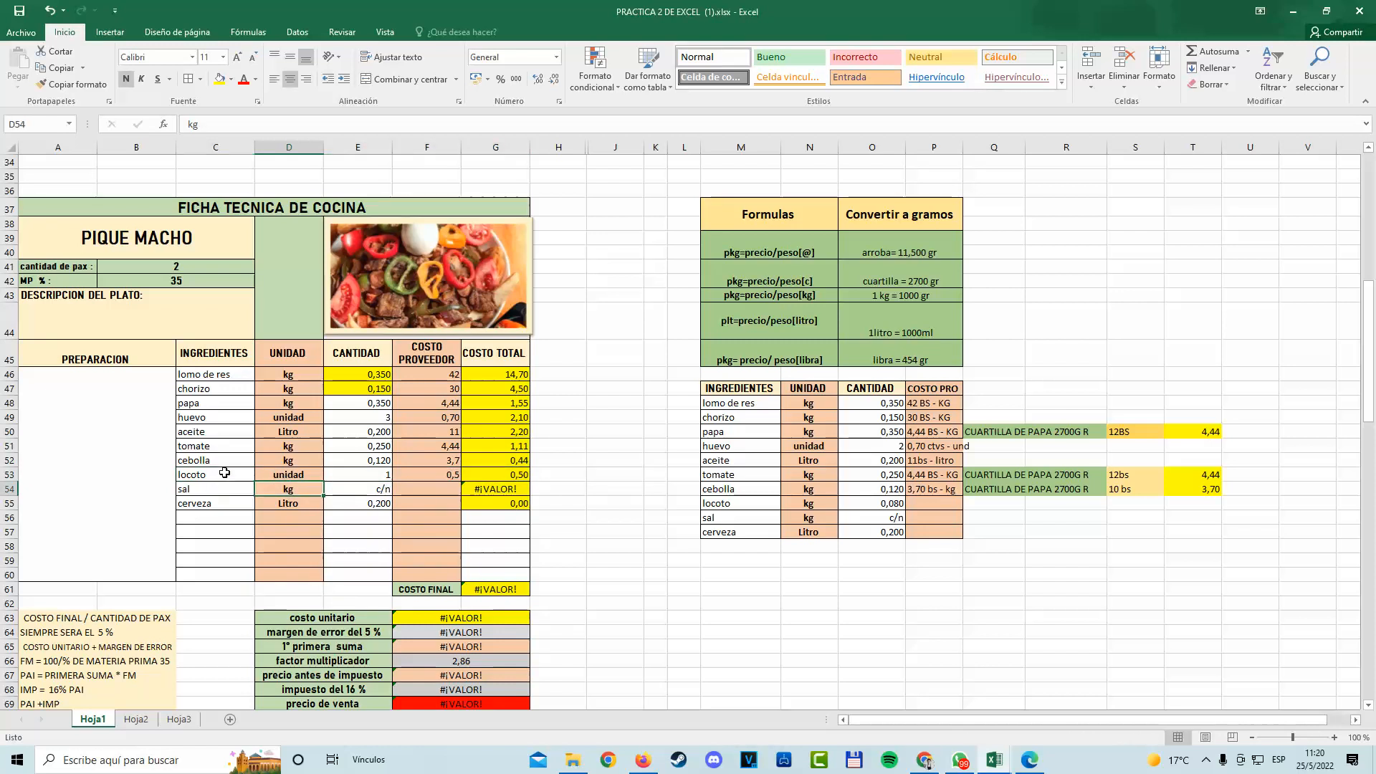
drag(224, 474, 526, 476)
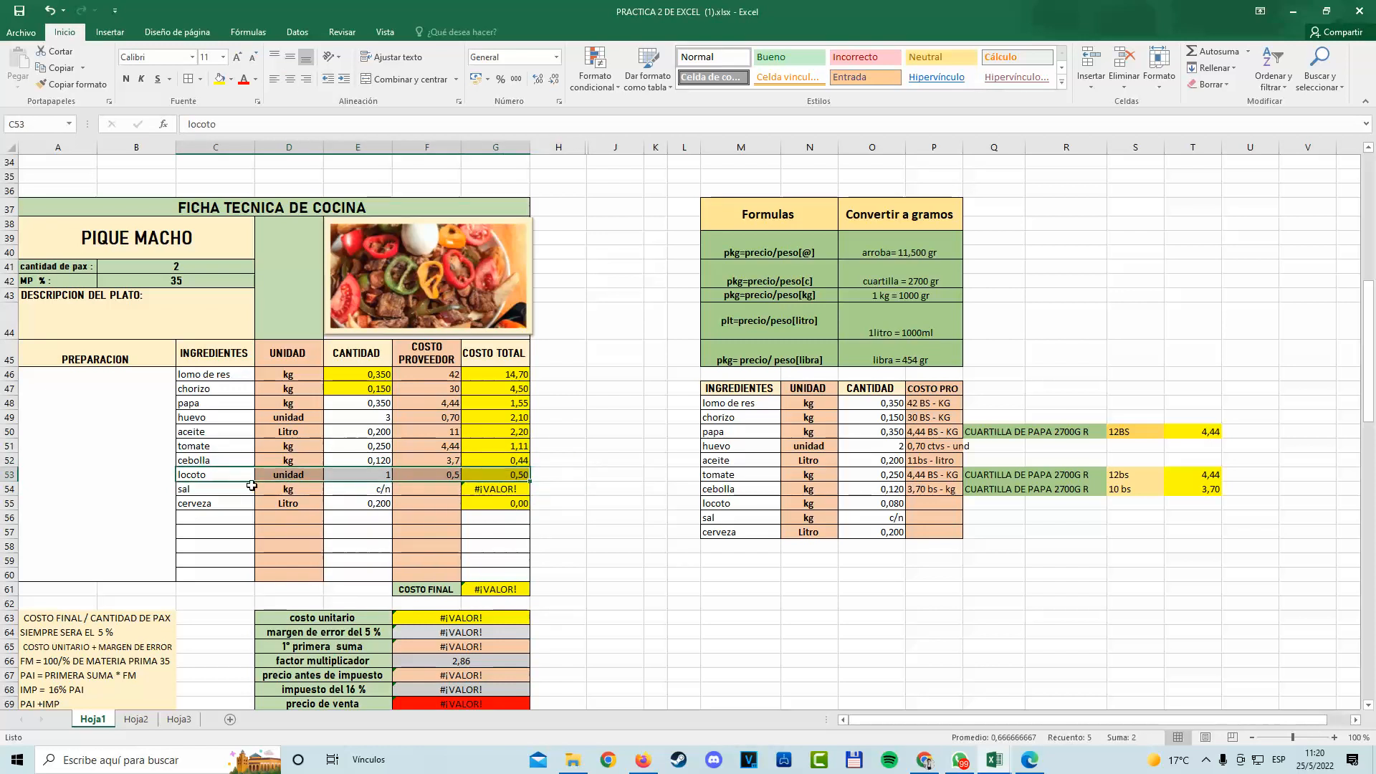
click(228, 478)
drag(228, 477, 520, 475)
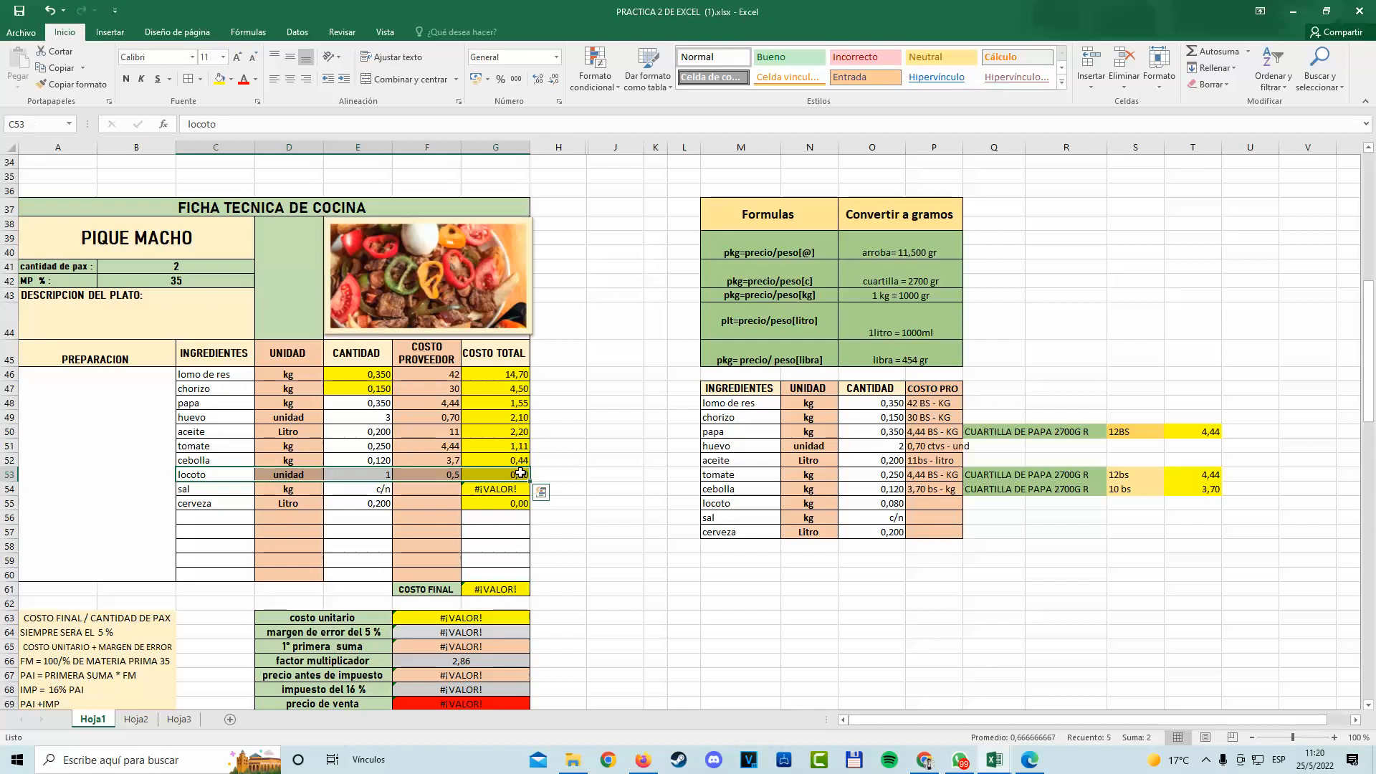
drag(197, 477, 488, 476)
Set locoto's quantity in E53 to 2.
click(354, 476)
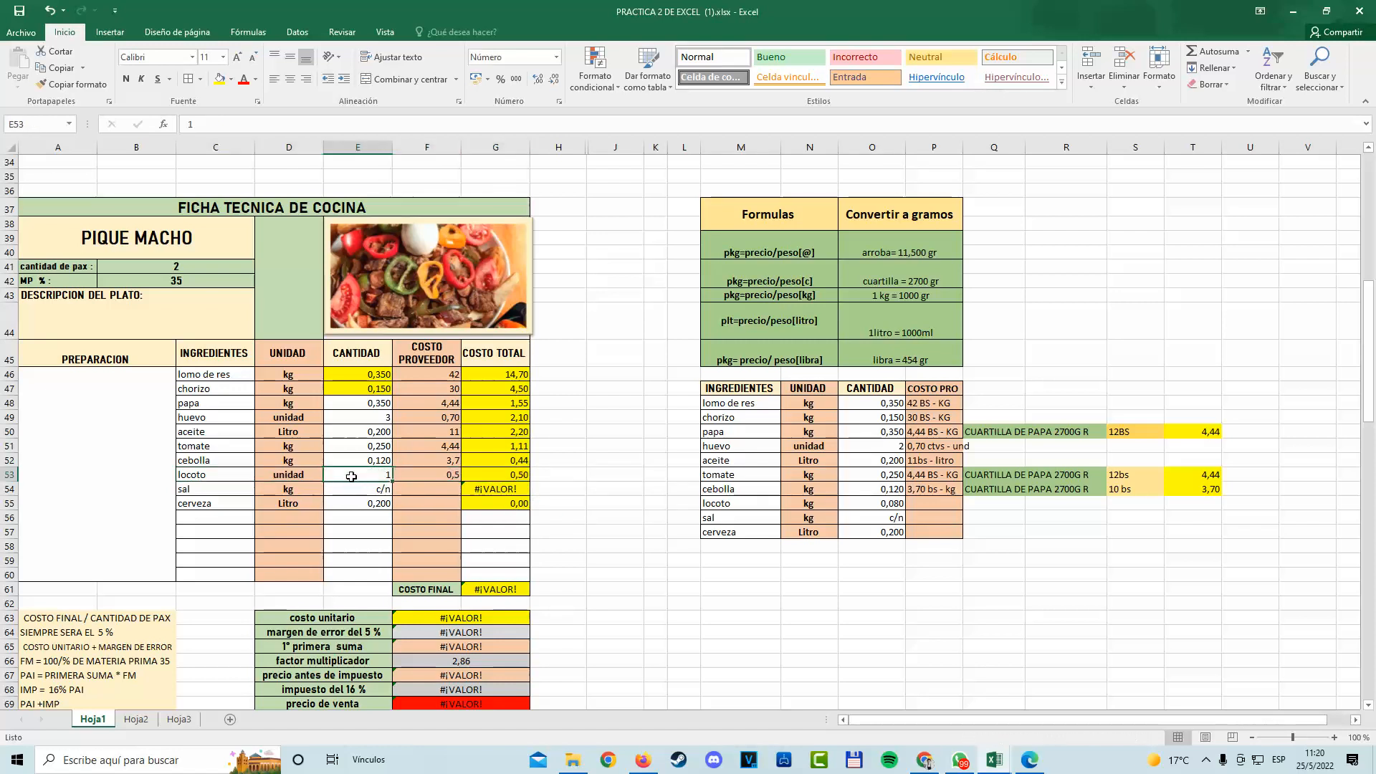
text(2)
click(456, 485)
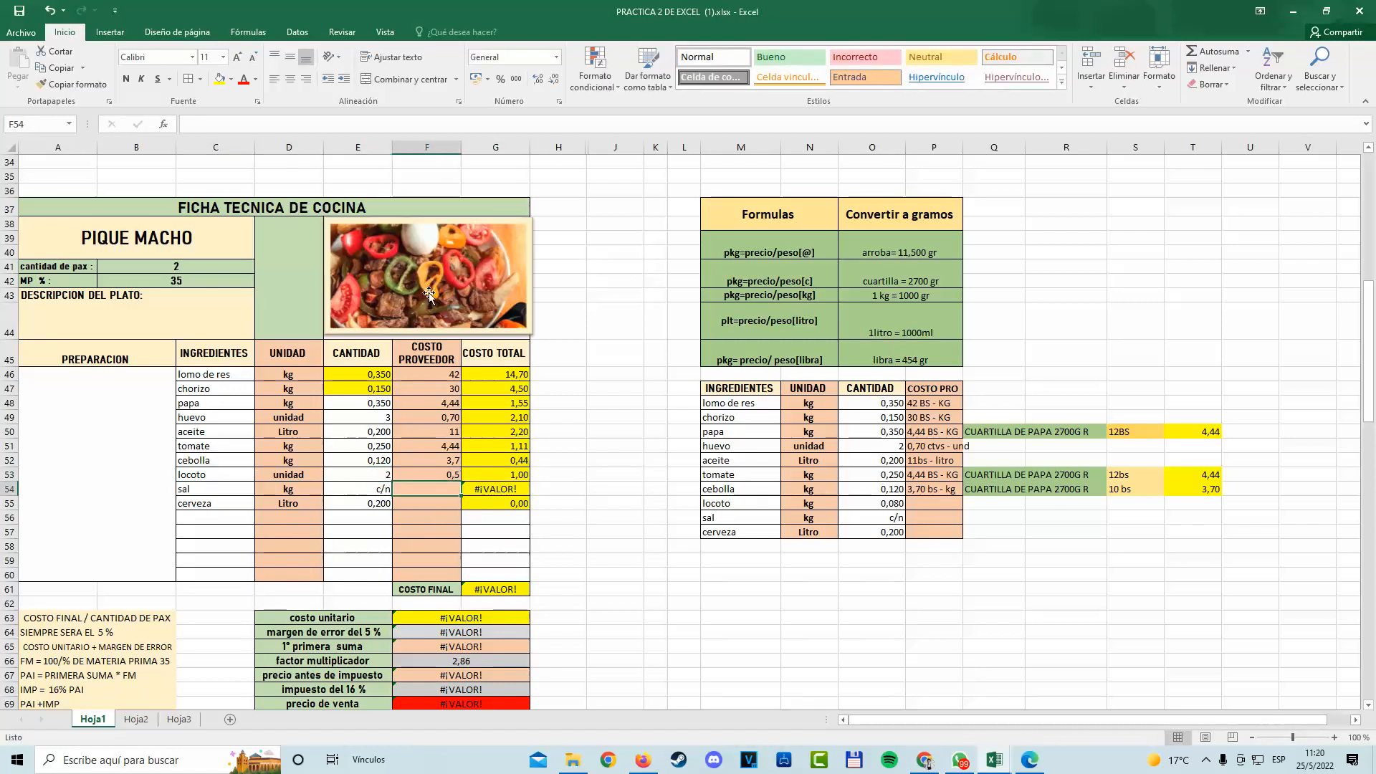
click(511, 474)
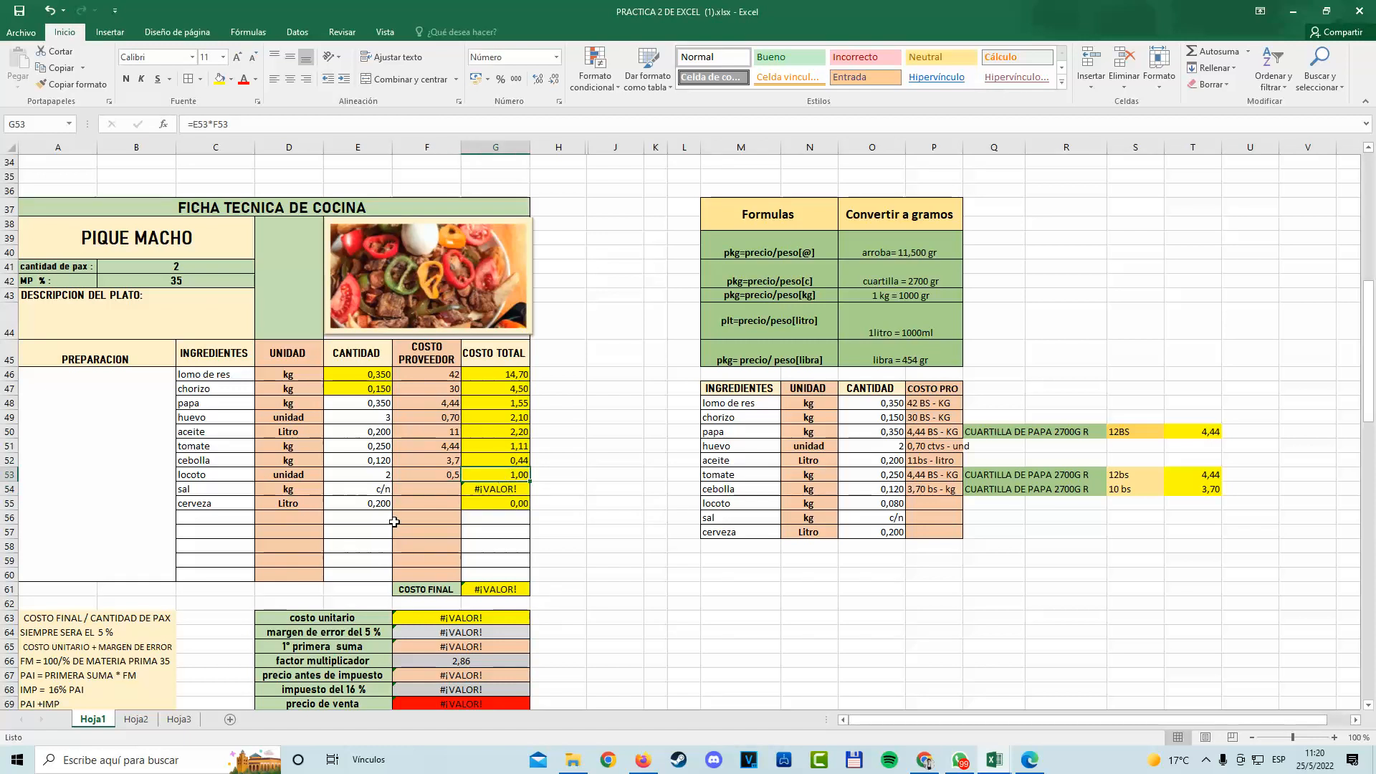
drag(206, 489, 540, 505)
click(302, 492)
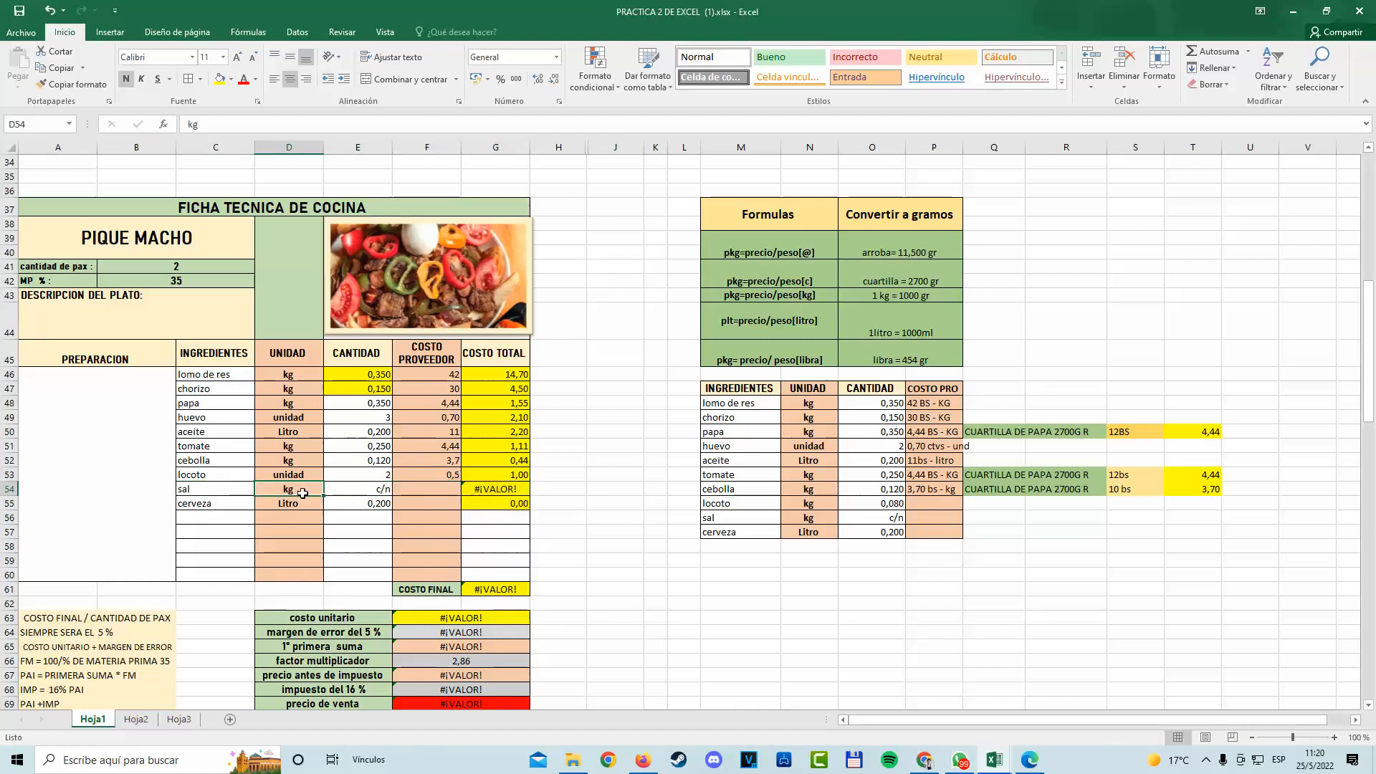
click(337, 515)
click(292, 493)
Set the supplier cost of sal to 0 and replace its total cost formula with 0.
click(428, 488)
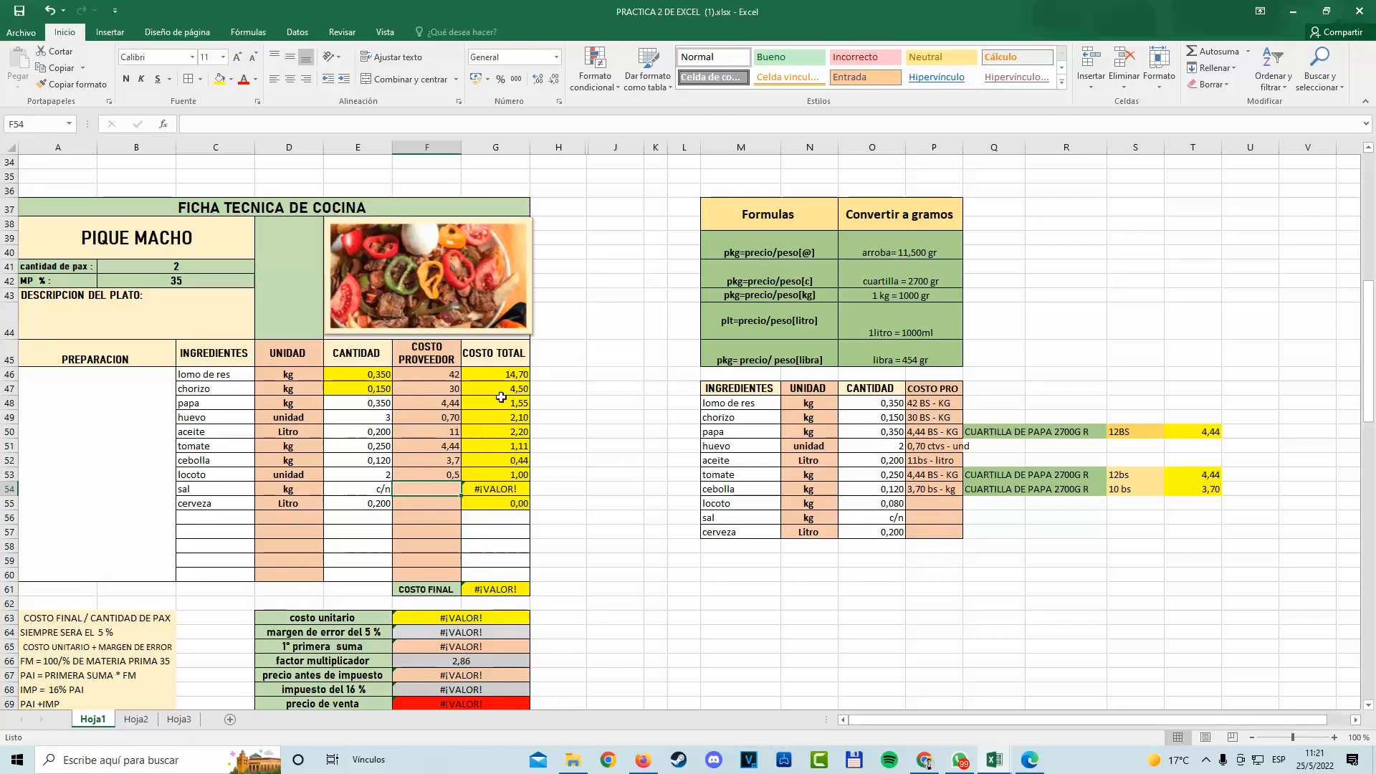
text(0)
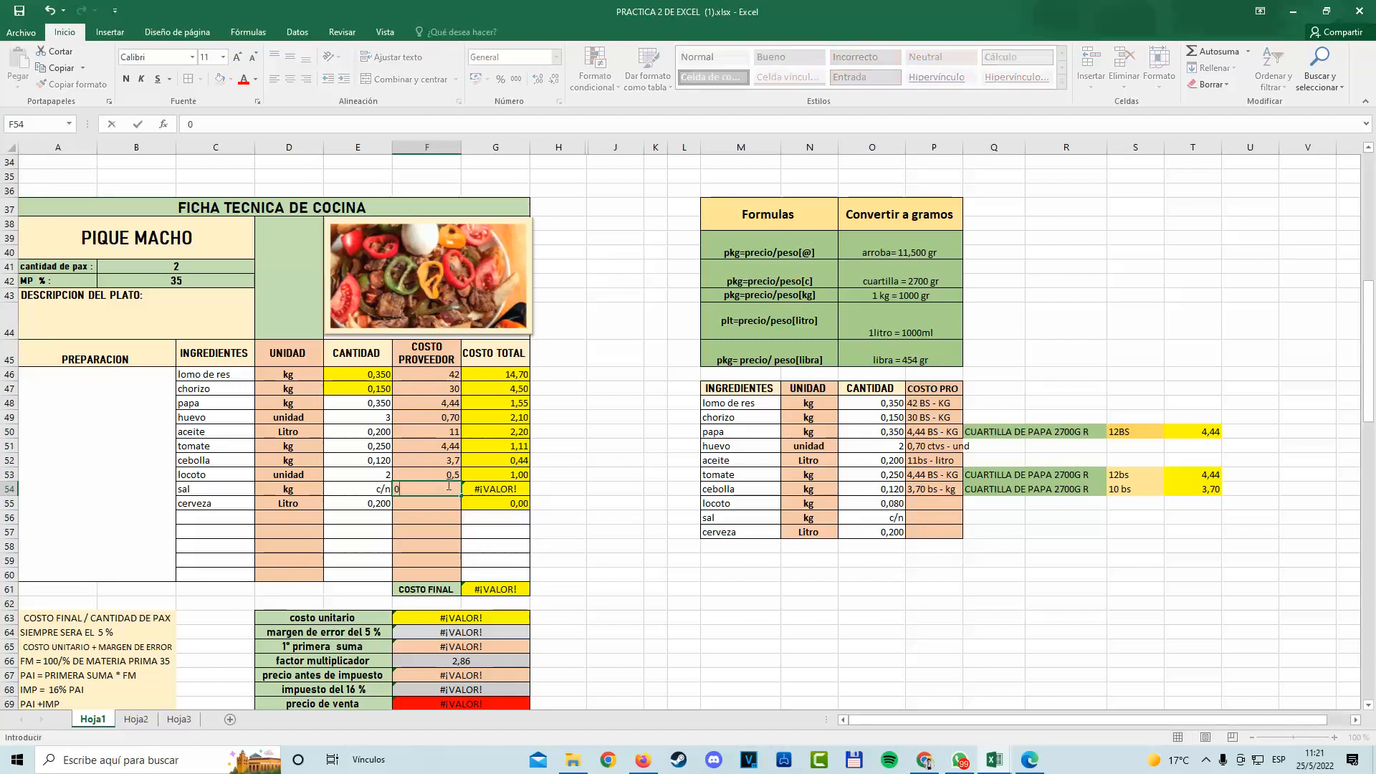
key(Return)
click(504, 488)
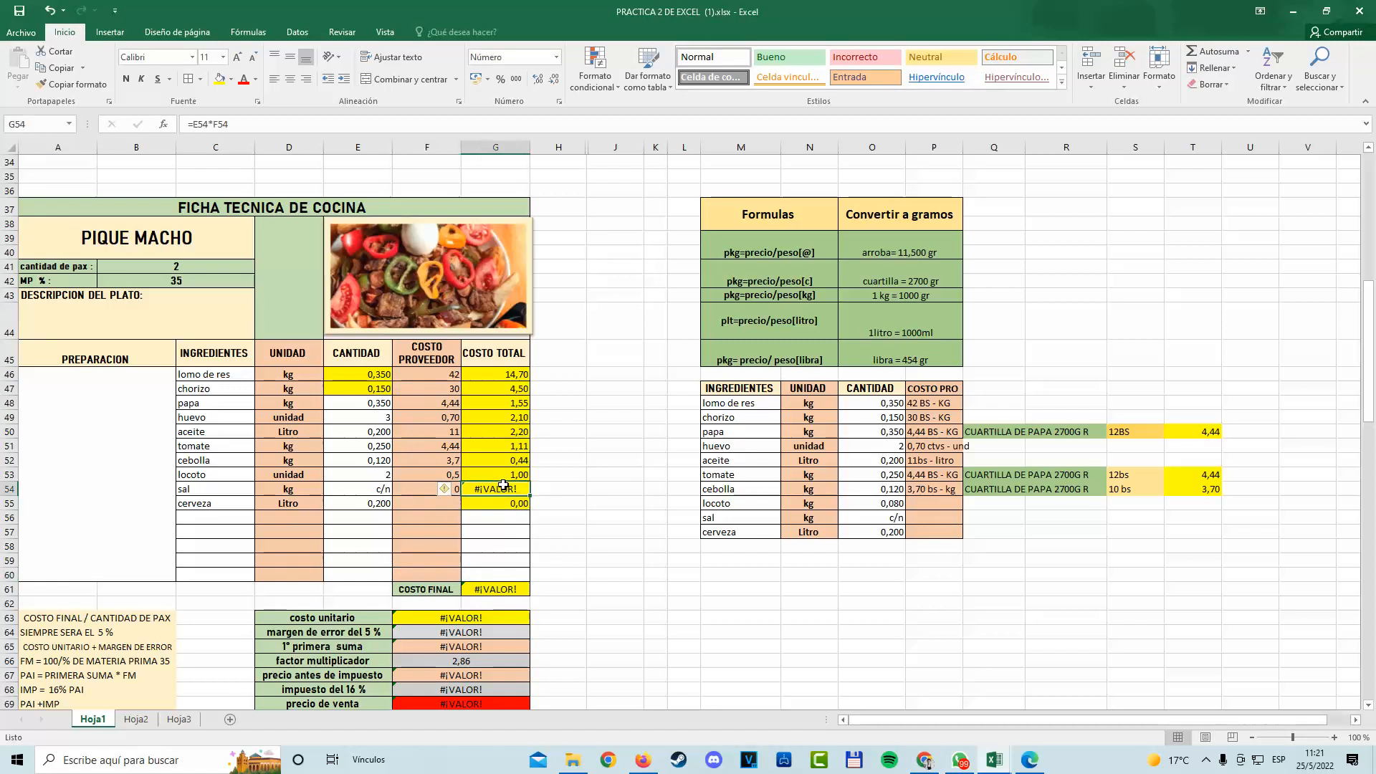
text(0)
click(493, 533)
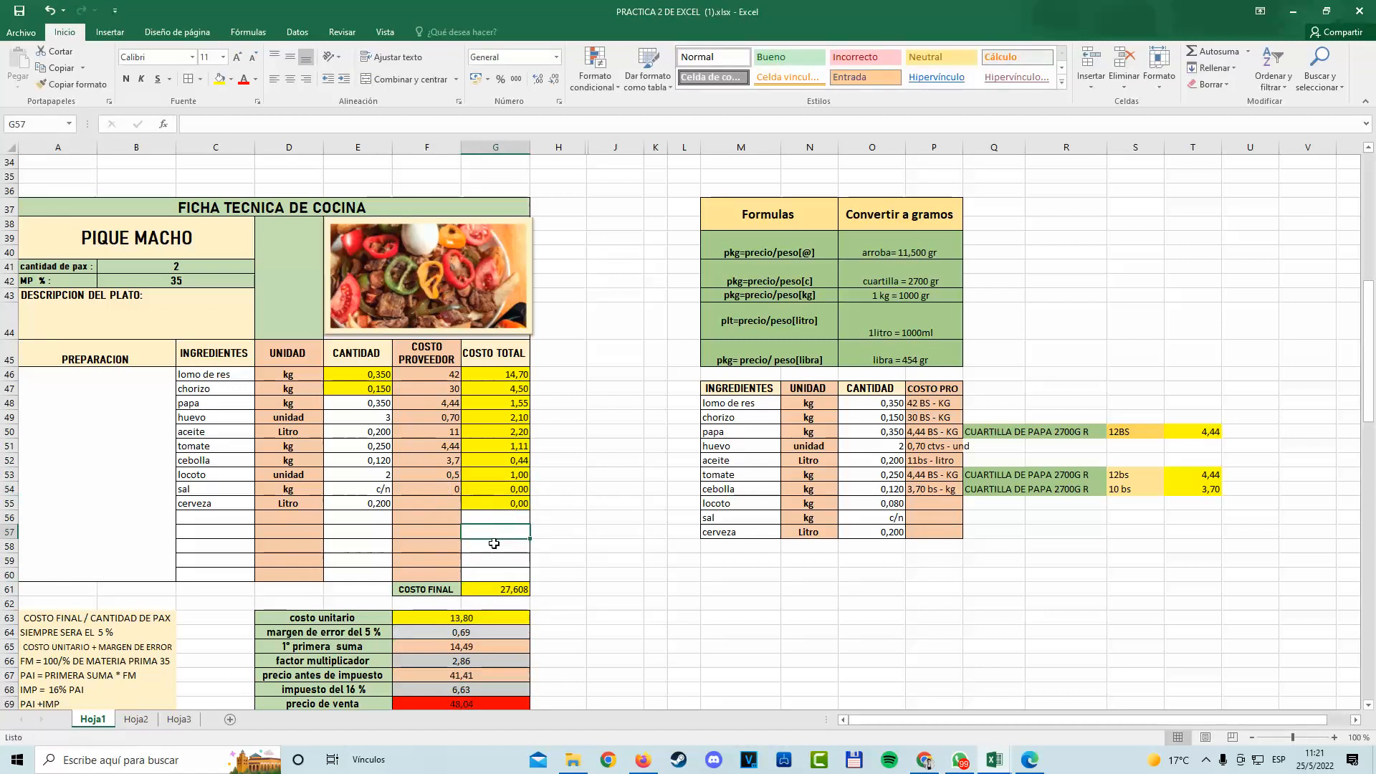
Try c/n as the supplier cost of sal, and undo that entry.
click(244, 503)
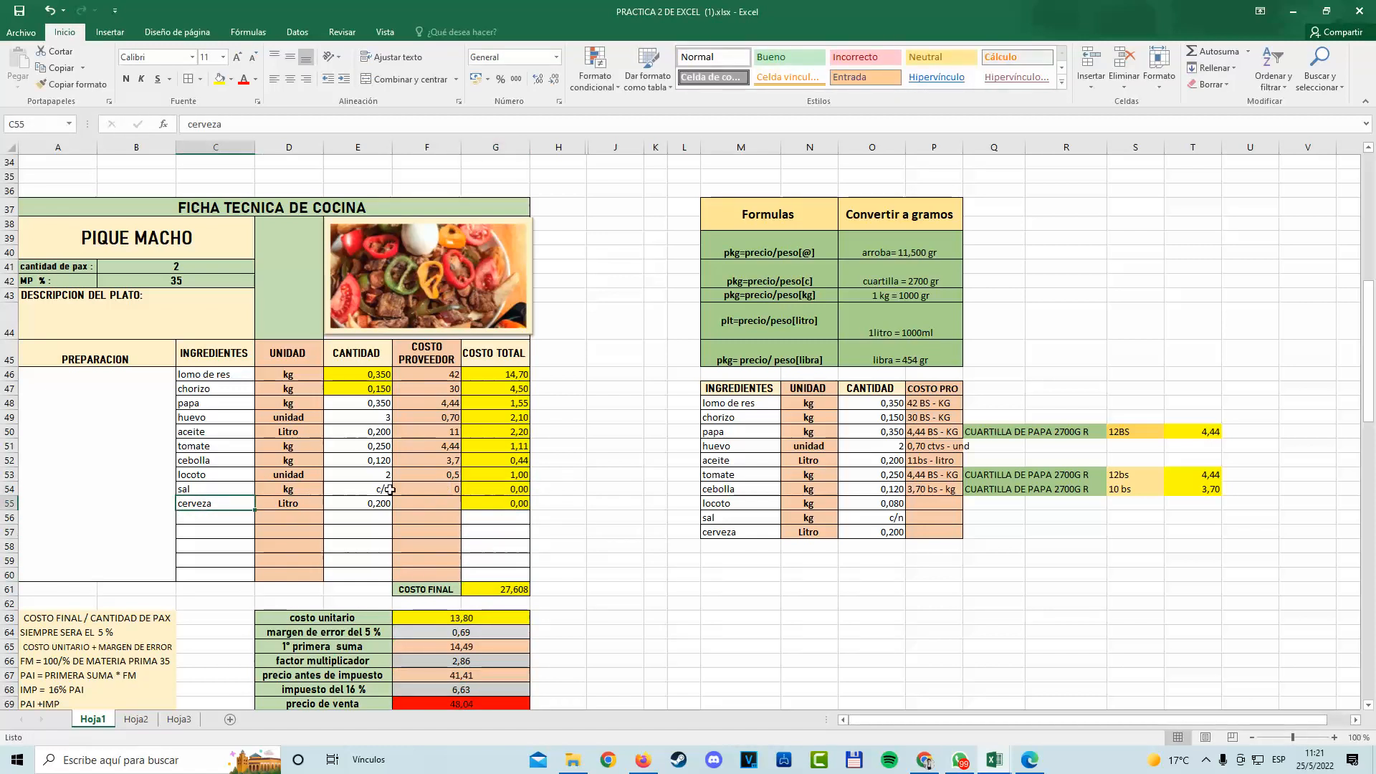
click(439, 488)
text(c)
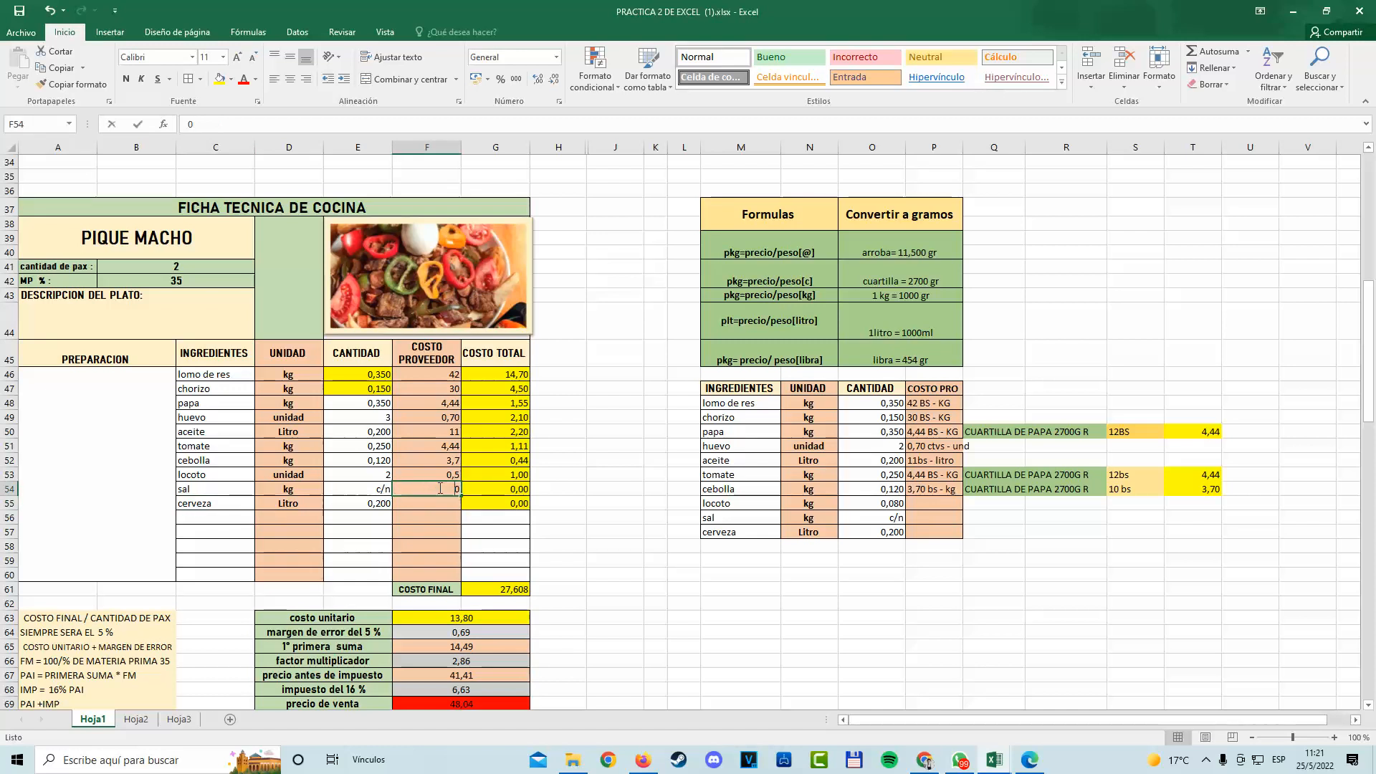
text(/n)
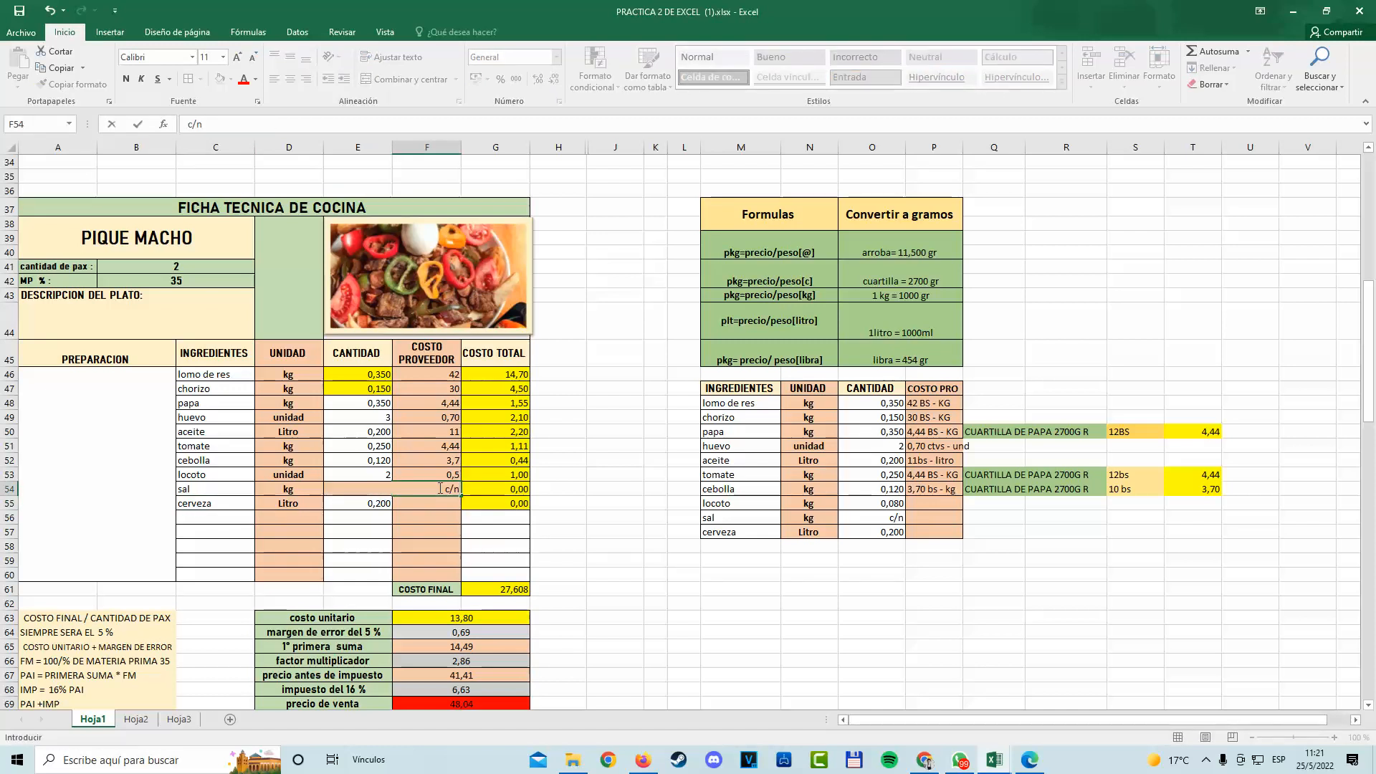
key(Return)
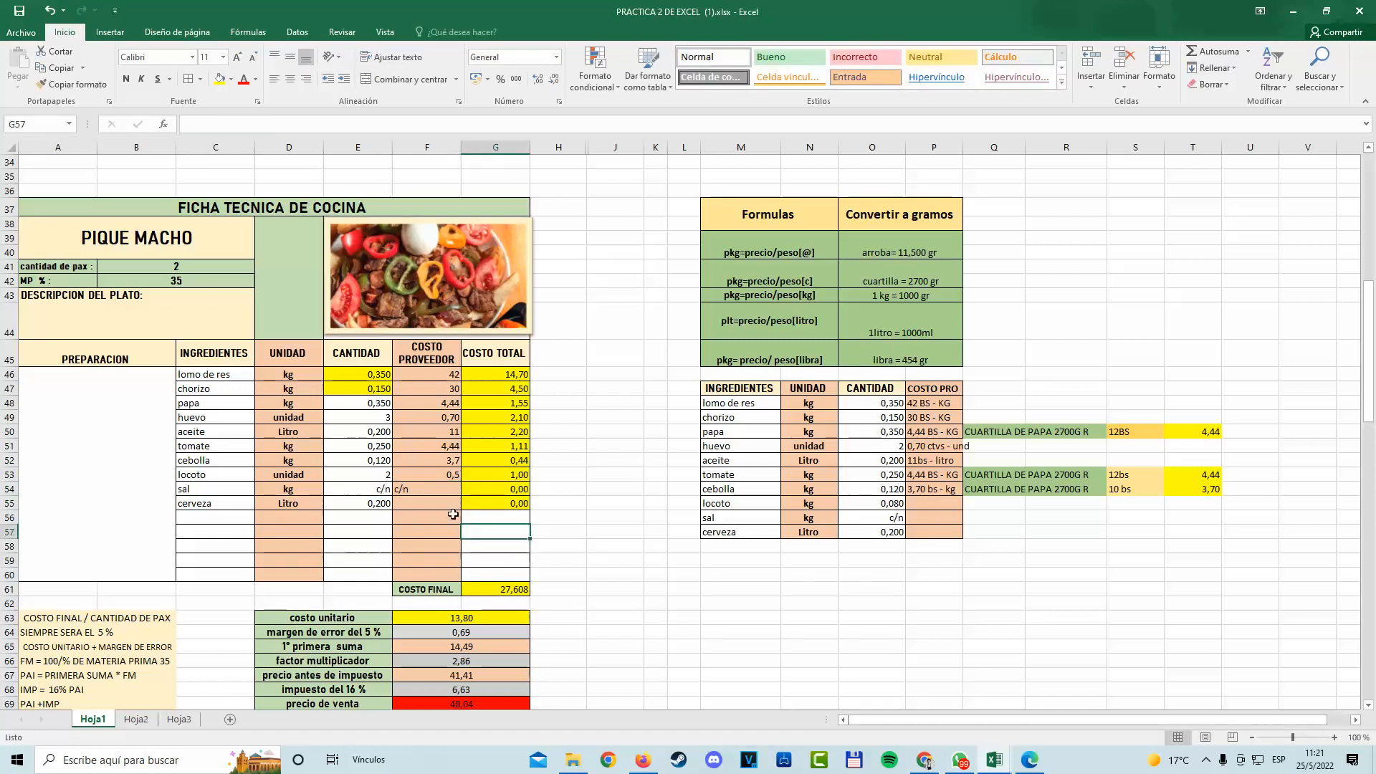
click(430, 492)
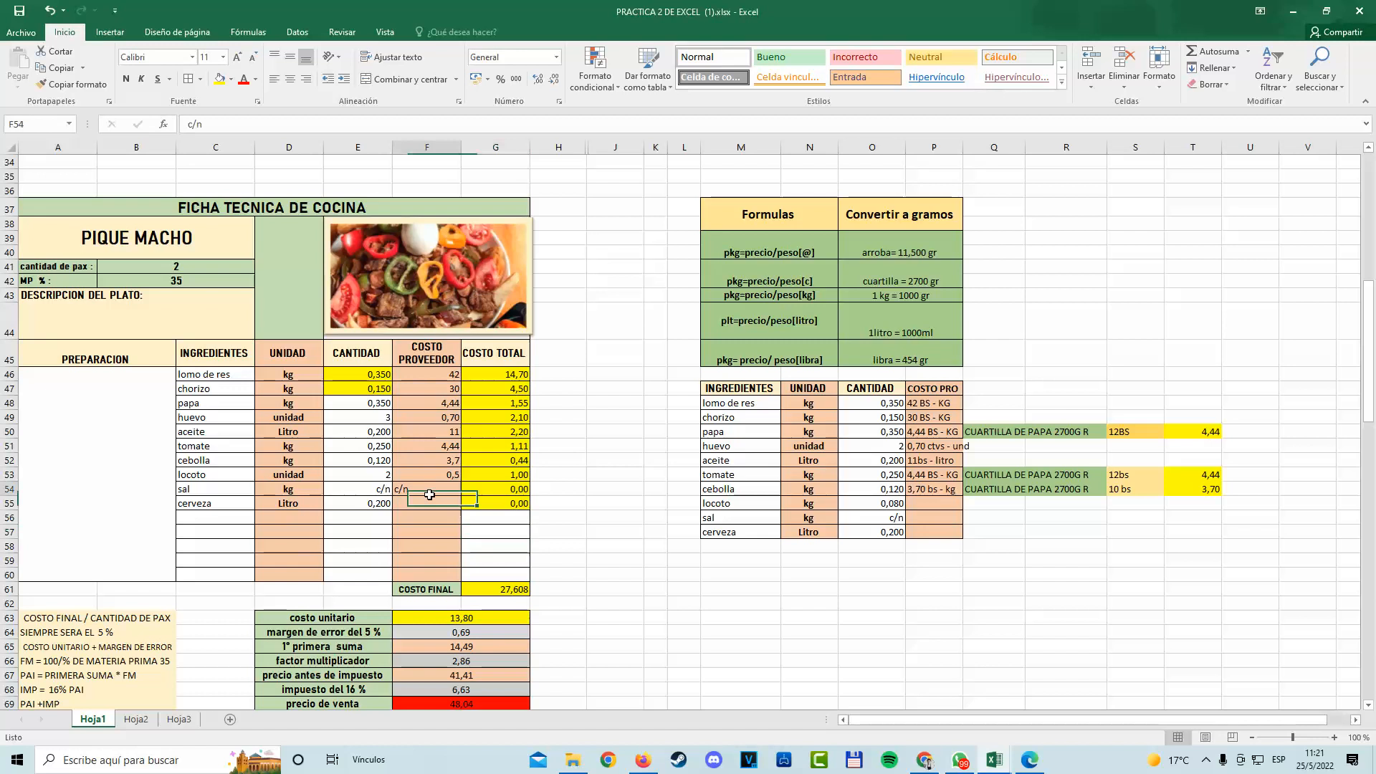
click(50, 10)
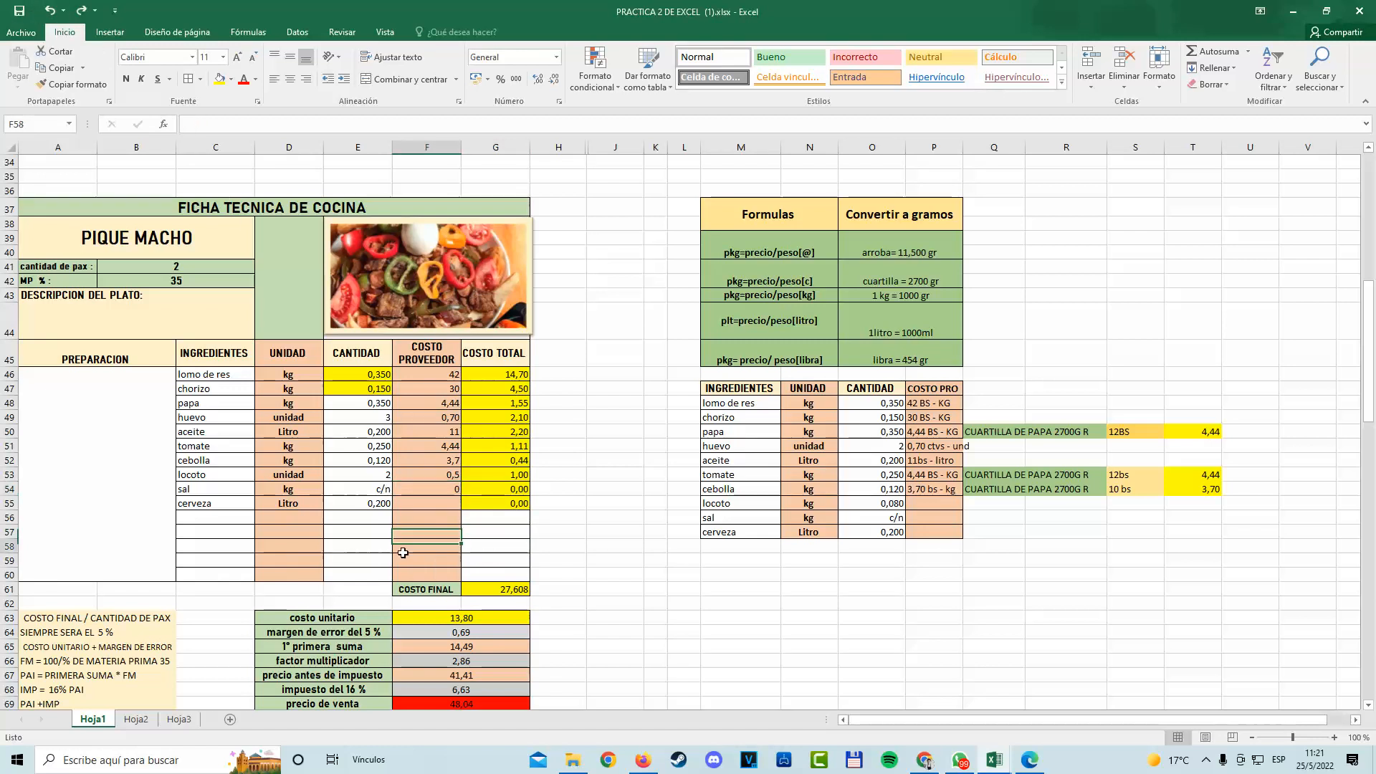
Change the unit of sal to c/n in the Pique Macho ingredient table.
click(344, 491)
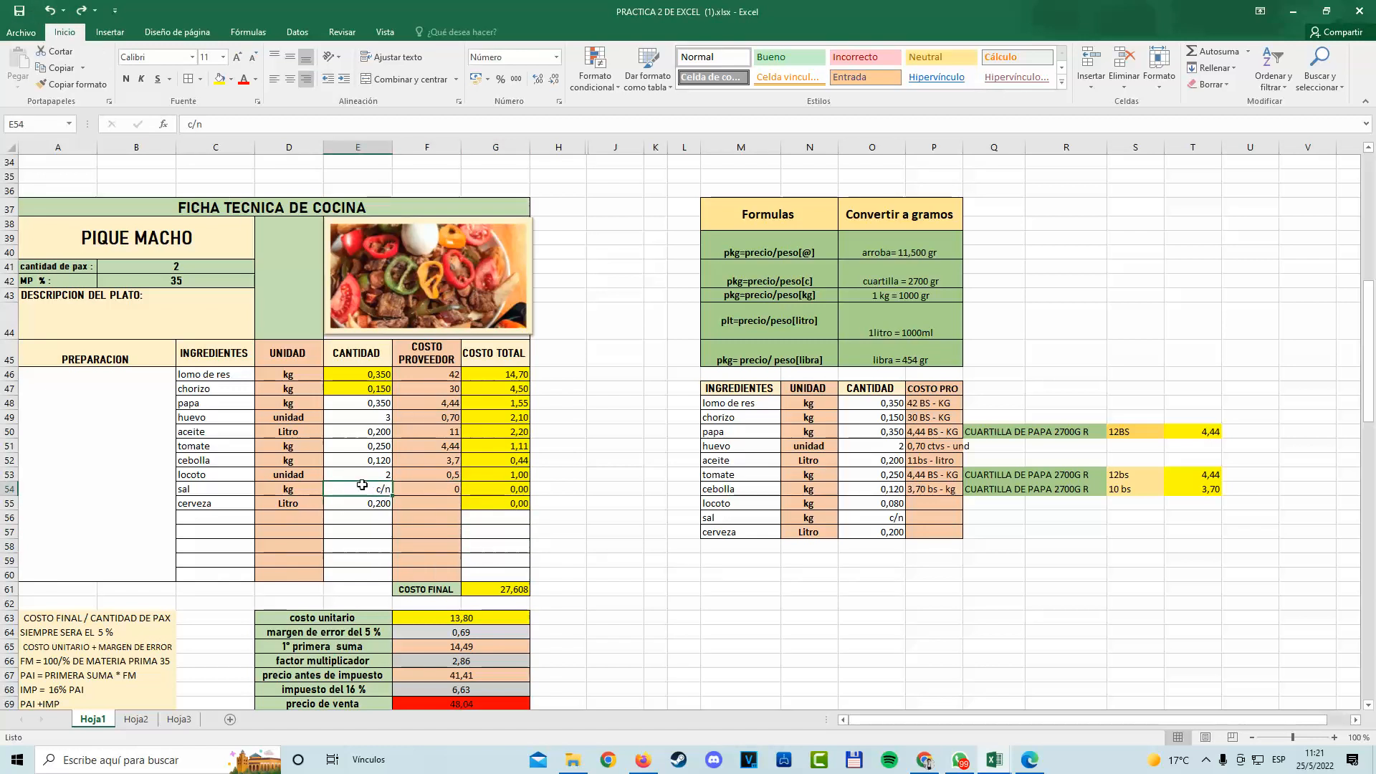
click(311, 491)
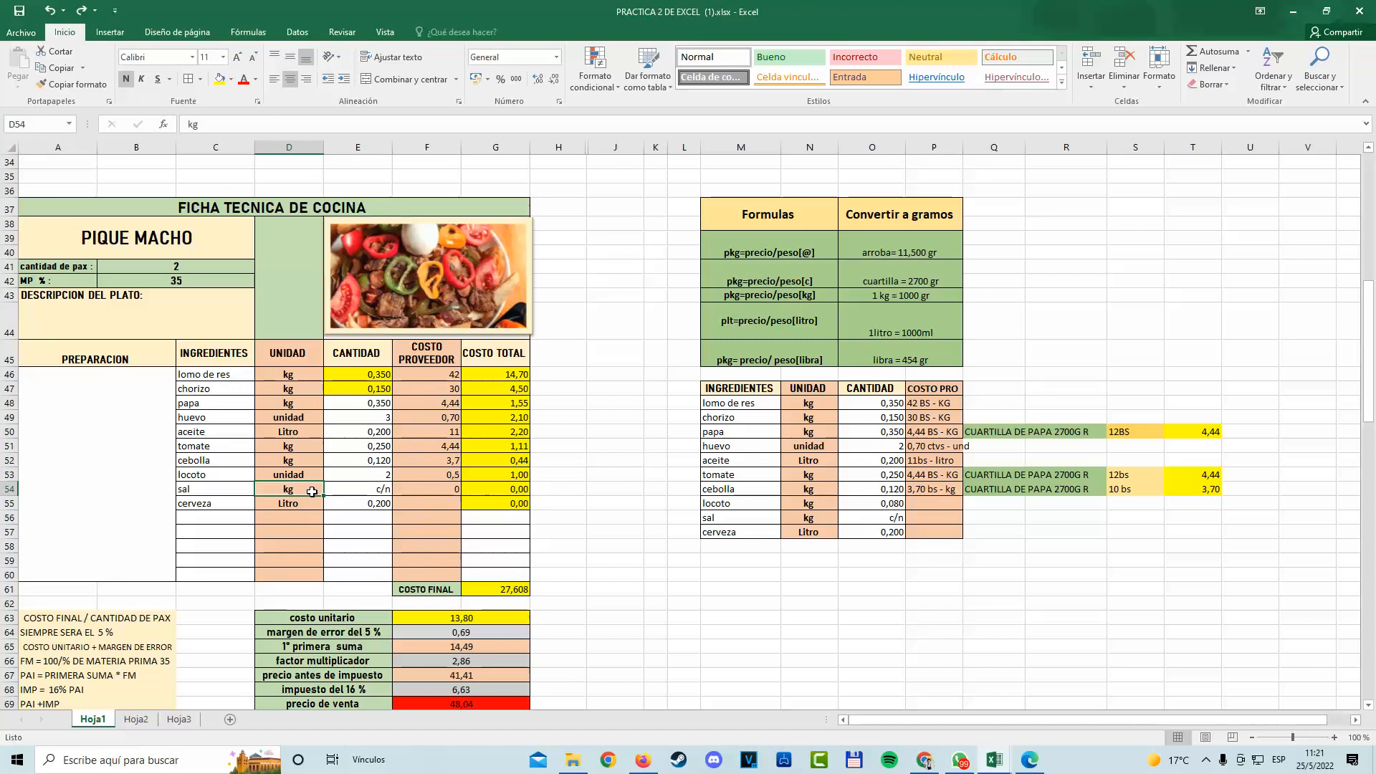
text(c/n)
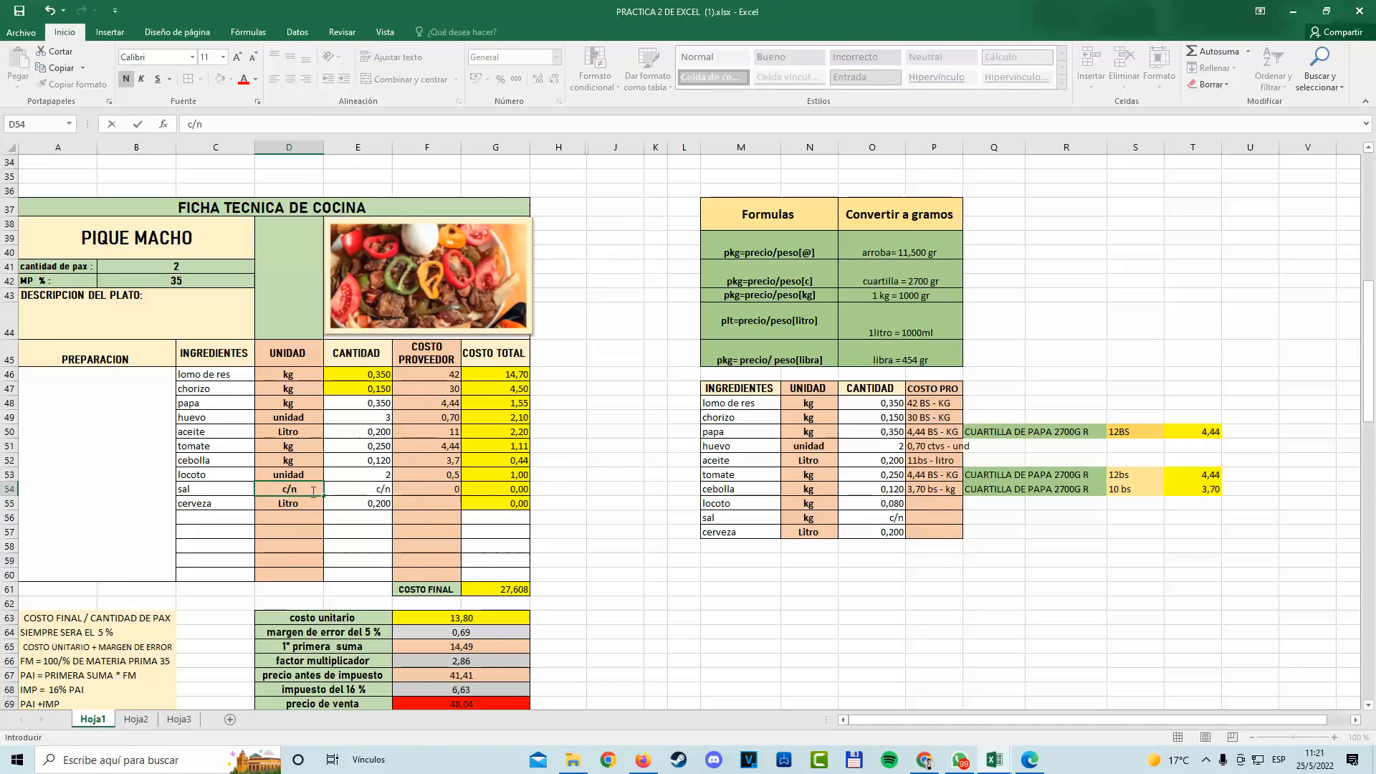
click(387, 532)
click(498, 562)
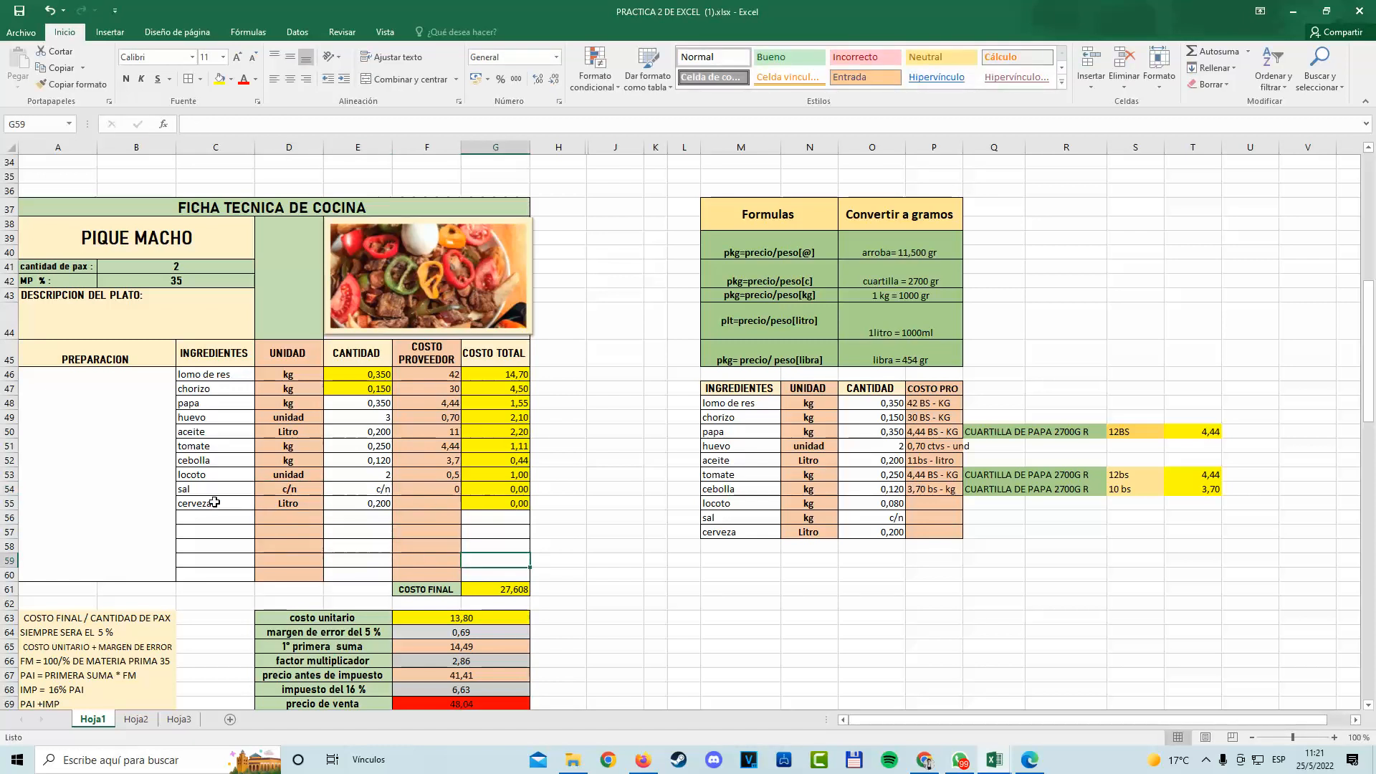
Look up the purchase unit and price of cerveza in the upper price list and compare with its Pique Macho row.
drag(215, 503, 495, 504)
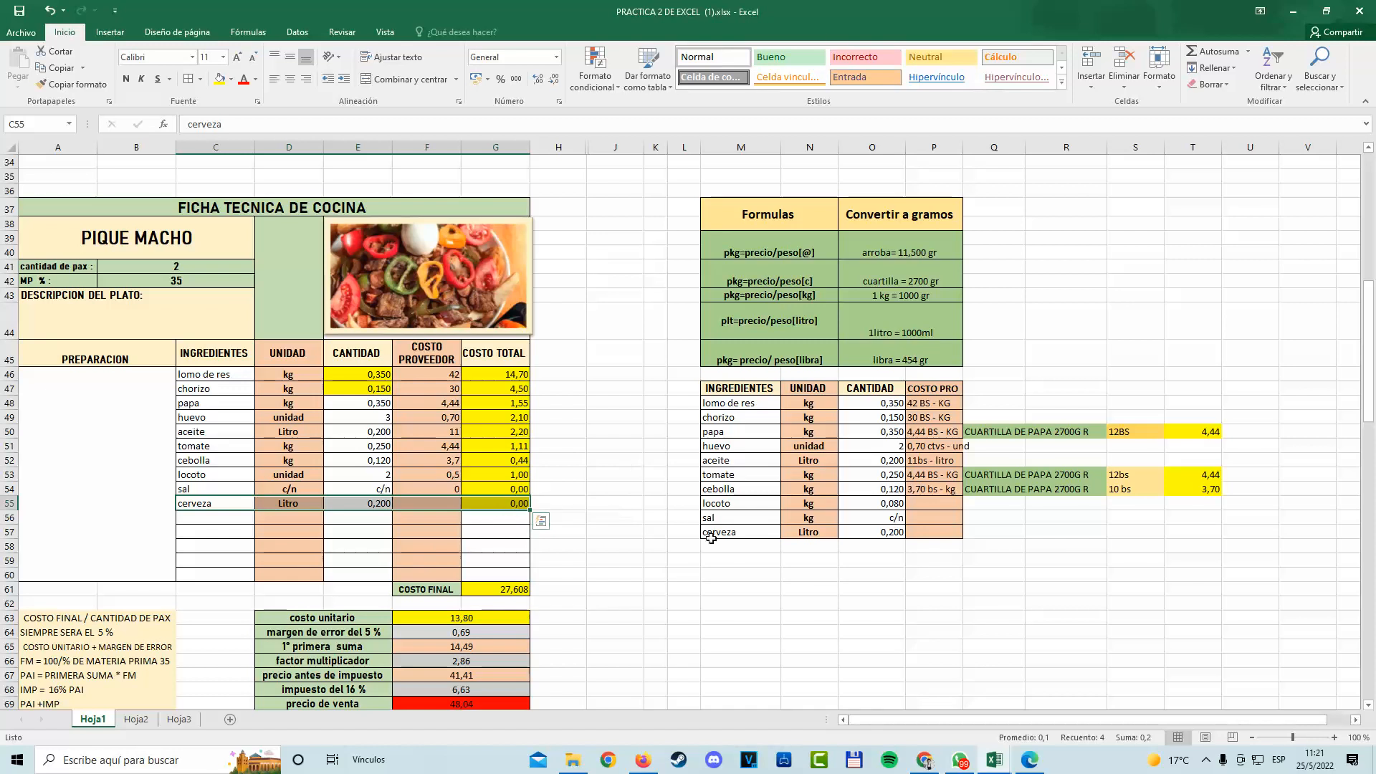
click(807, 589)
scroll(645, 587, up, 6)
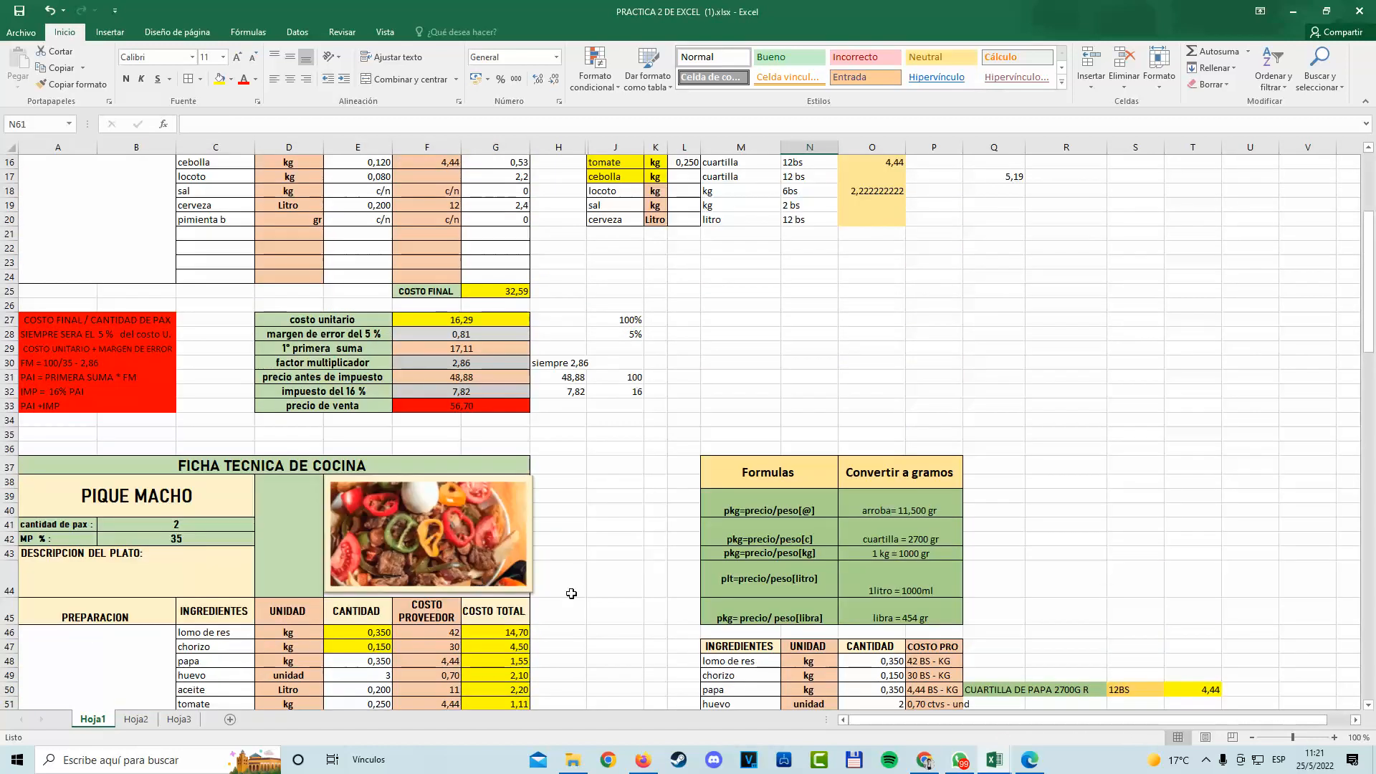
scroll(572, 593, up, 2)
drag(610, 304, 817, 307)
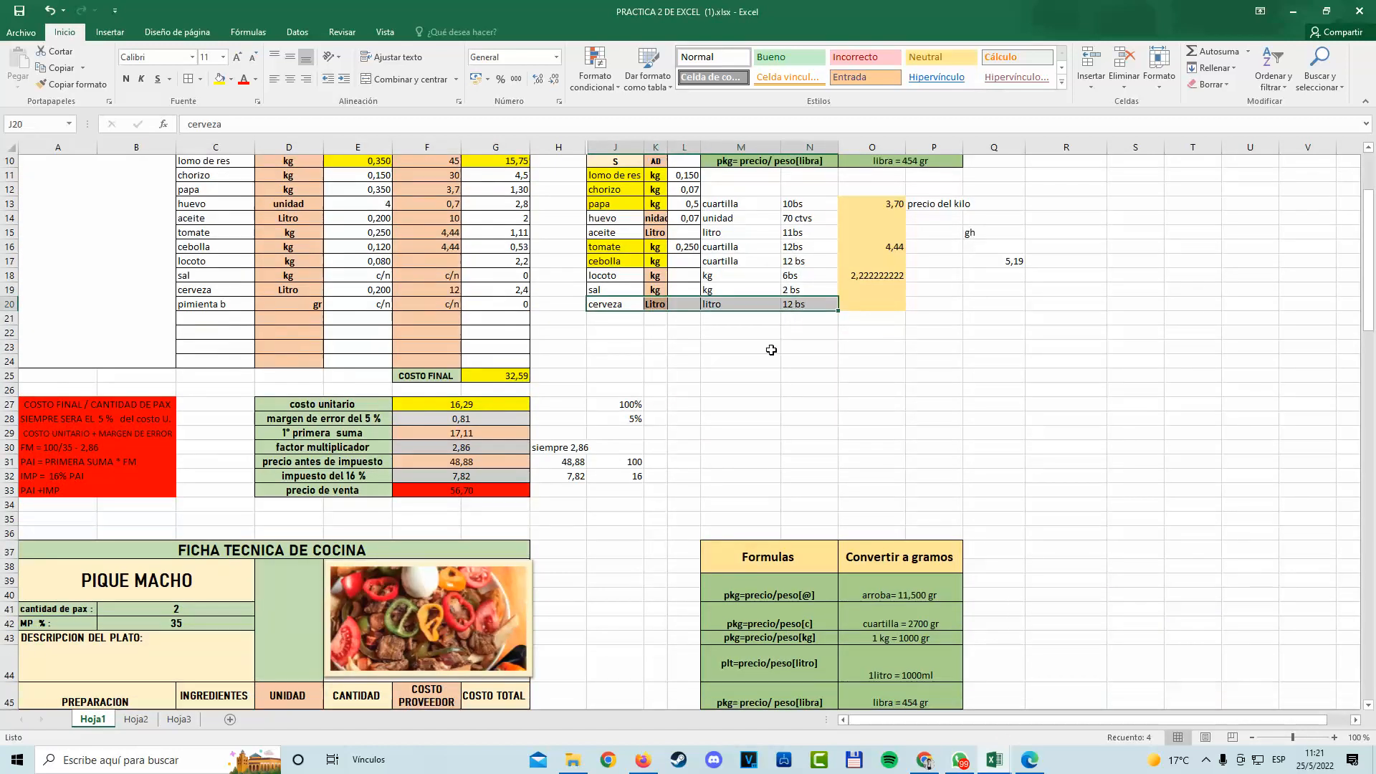
scroll(772, 350, down, 5)
scroll(755, 476, up, 2)
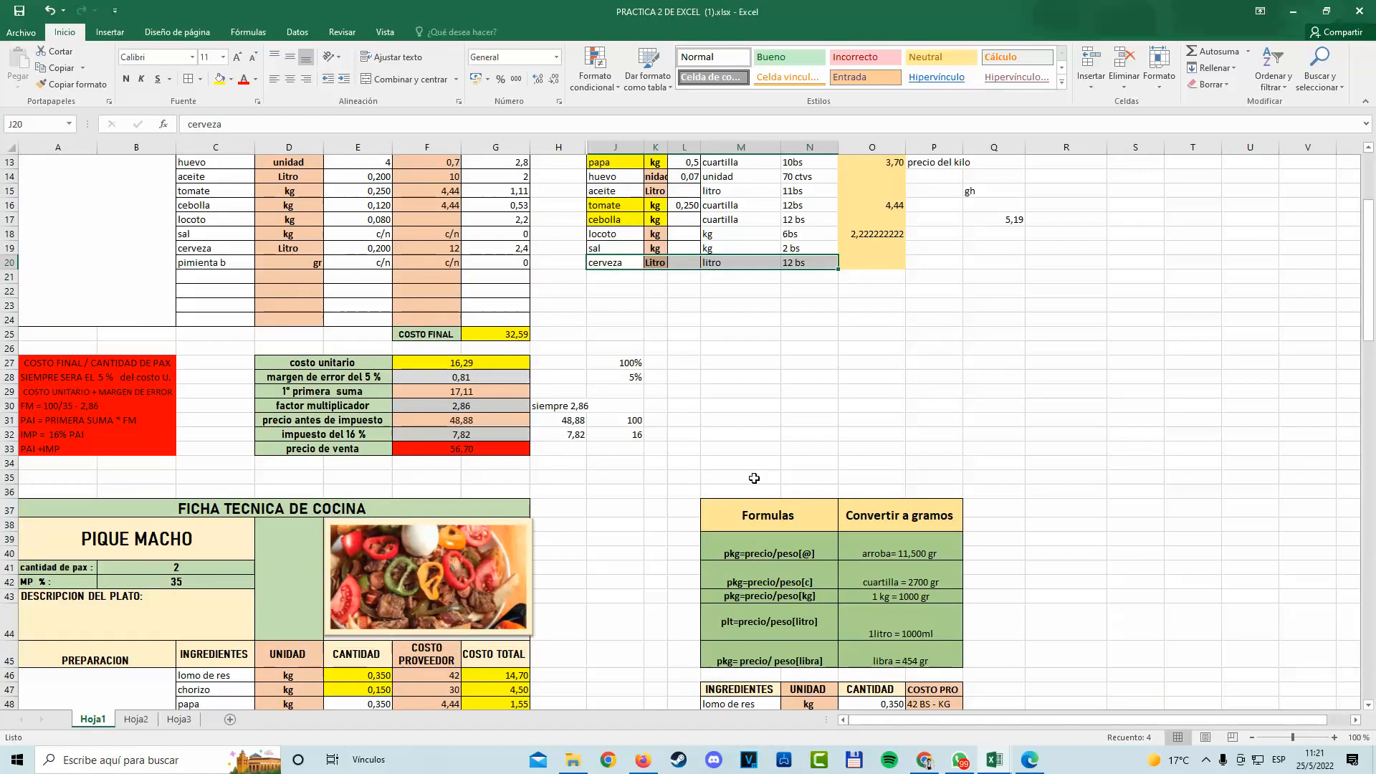
scroll(753, 480, down, 8)
click(616, 546)
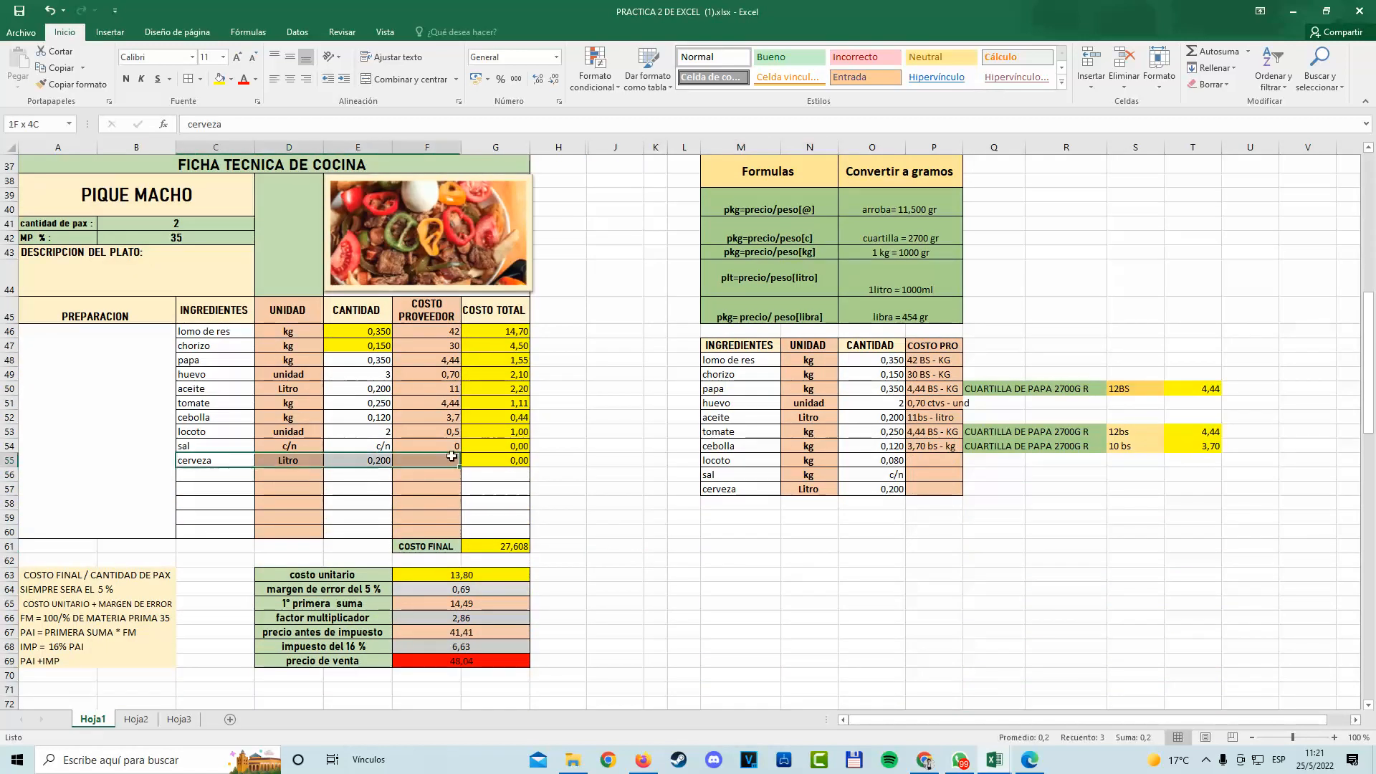
drag(235, 464, 505, 461)
click(911, 485)
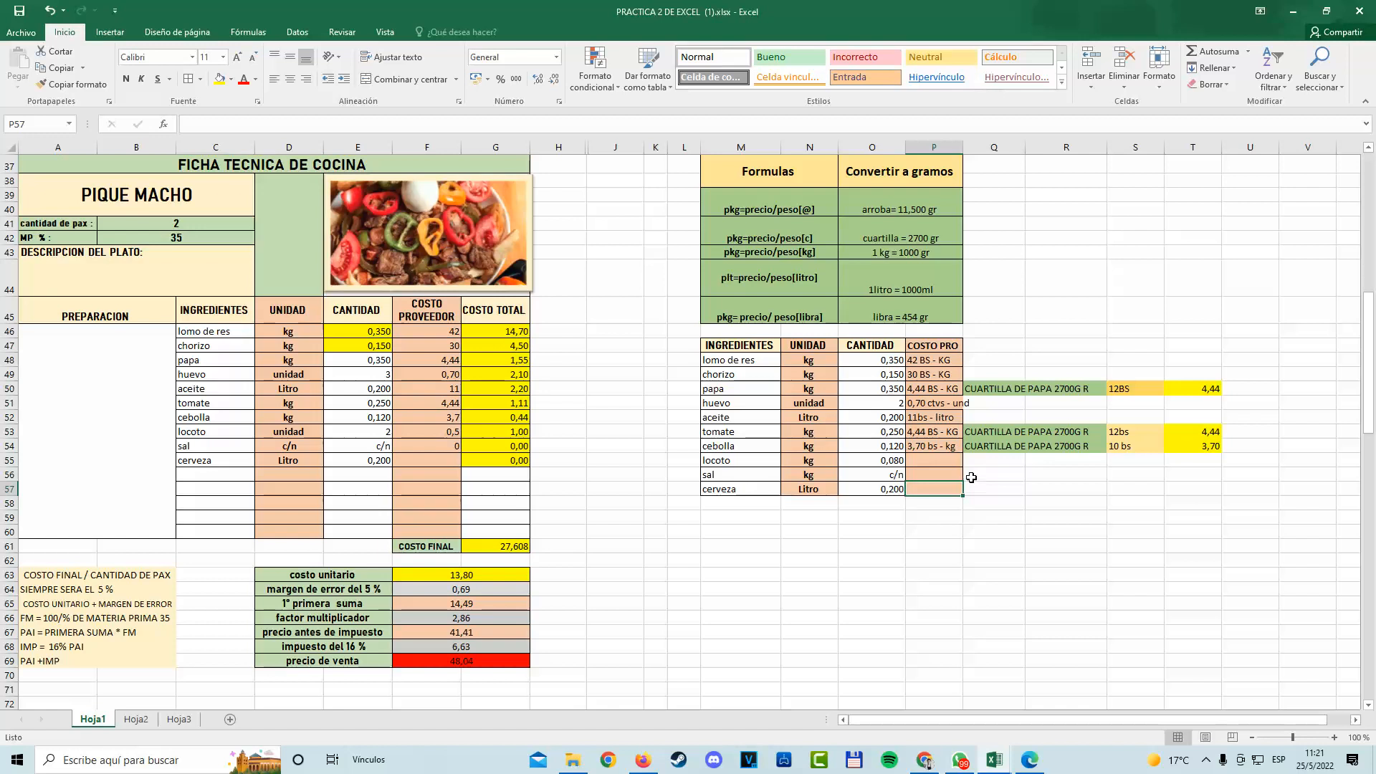
Enter litro and 12bs in Q57 and R57, beside cerveza in the supplier cost table.
drag(983, 490, 1187, 489)
double_click(998, 489)
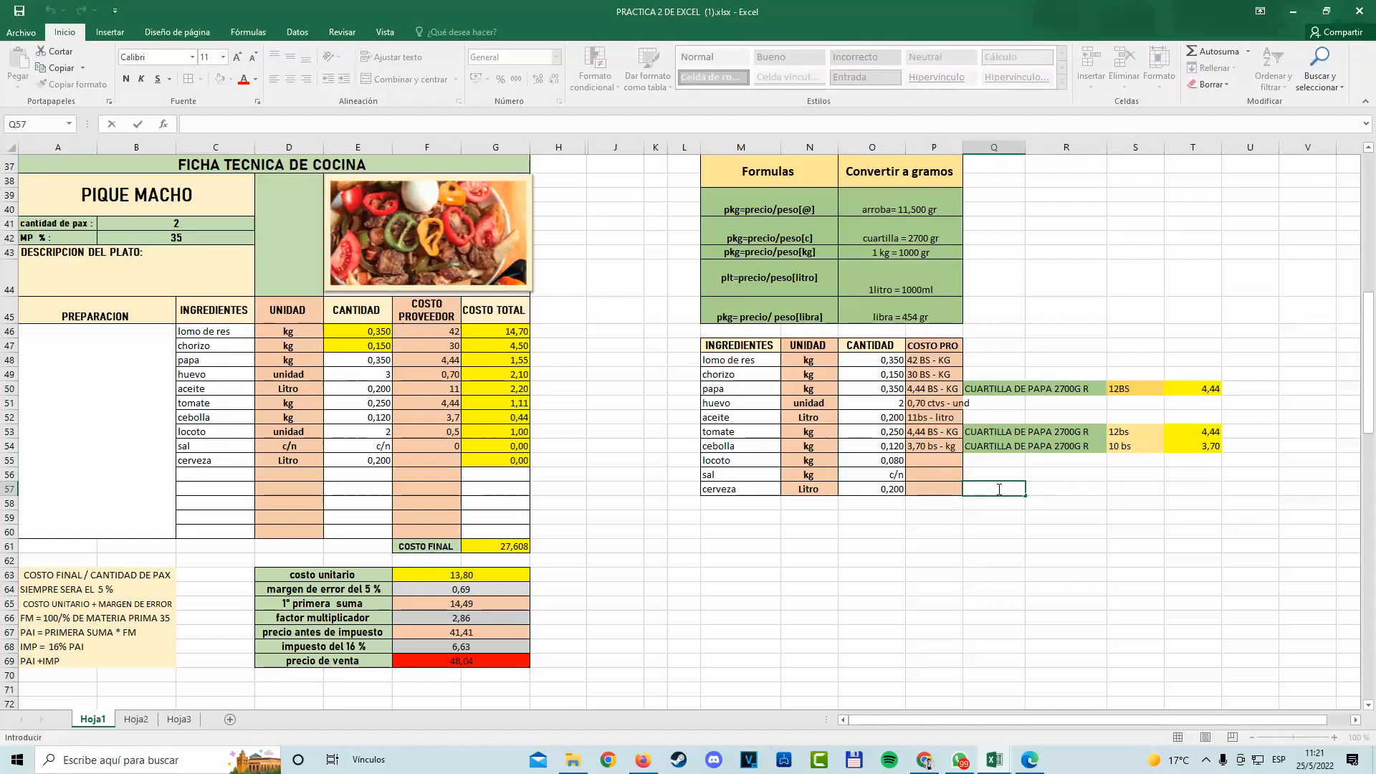
scroll(999, 489, up, 8)
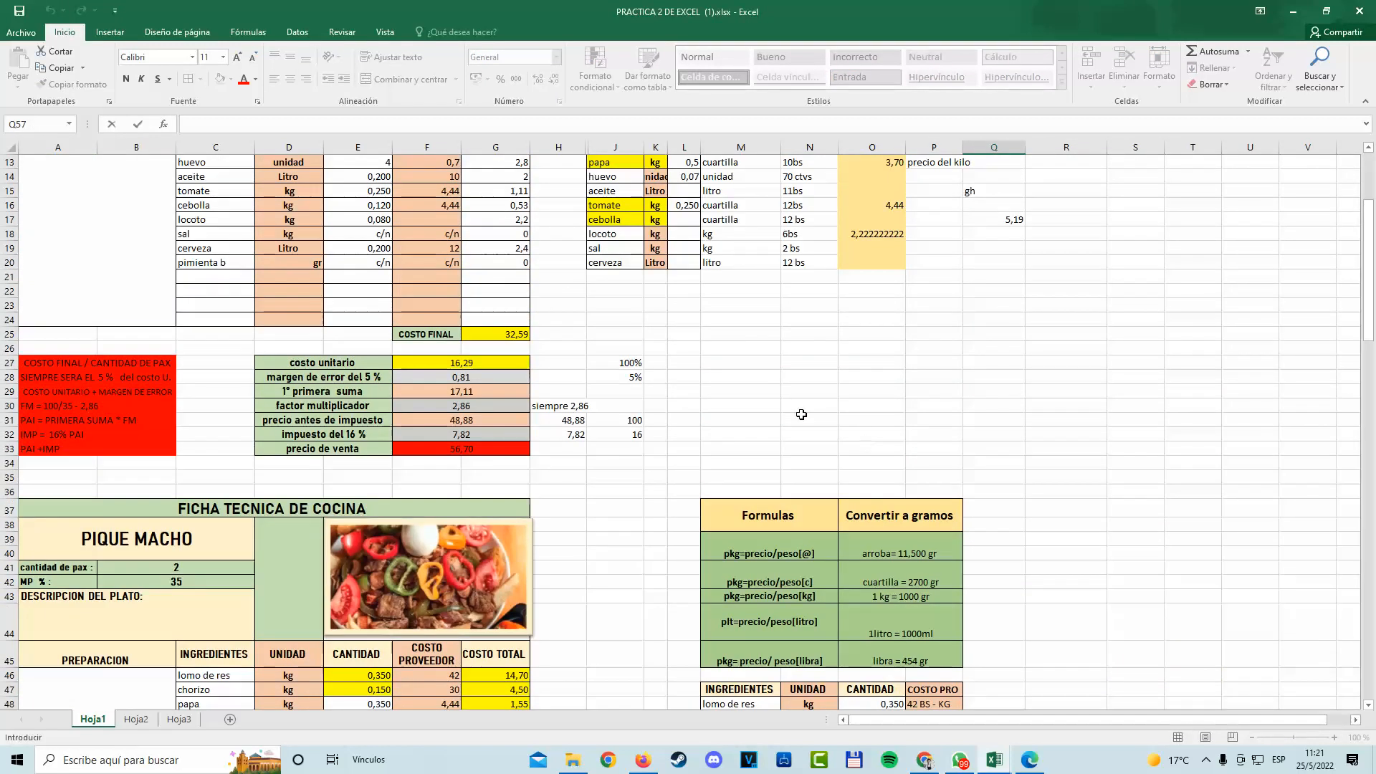
scroll(783, 398, down, 4)
scroll(783, 398, down, 4)
text(li)
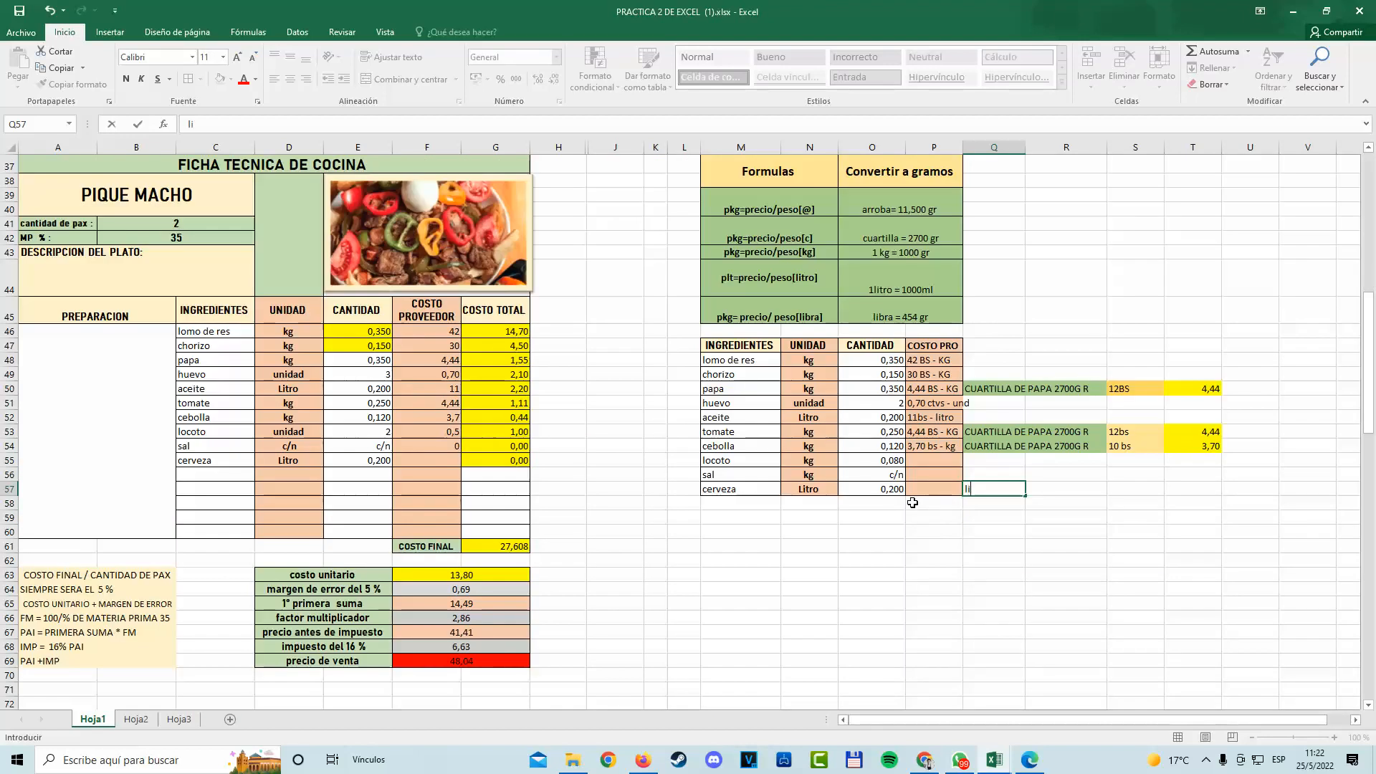
text(tro)
key(Tab)
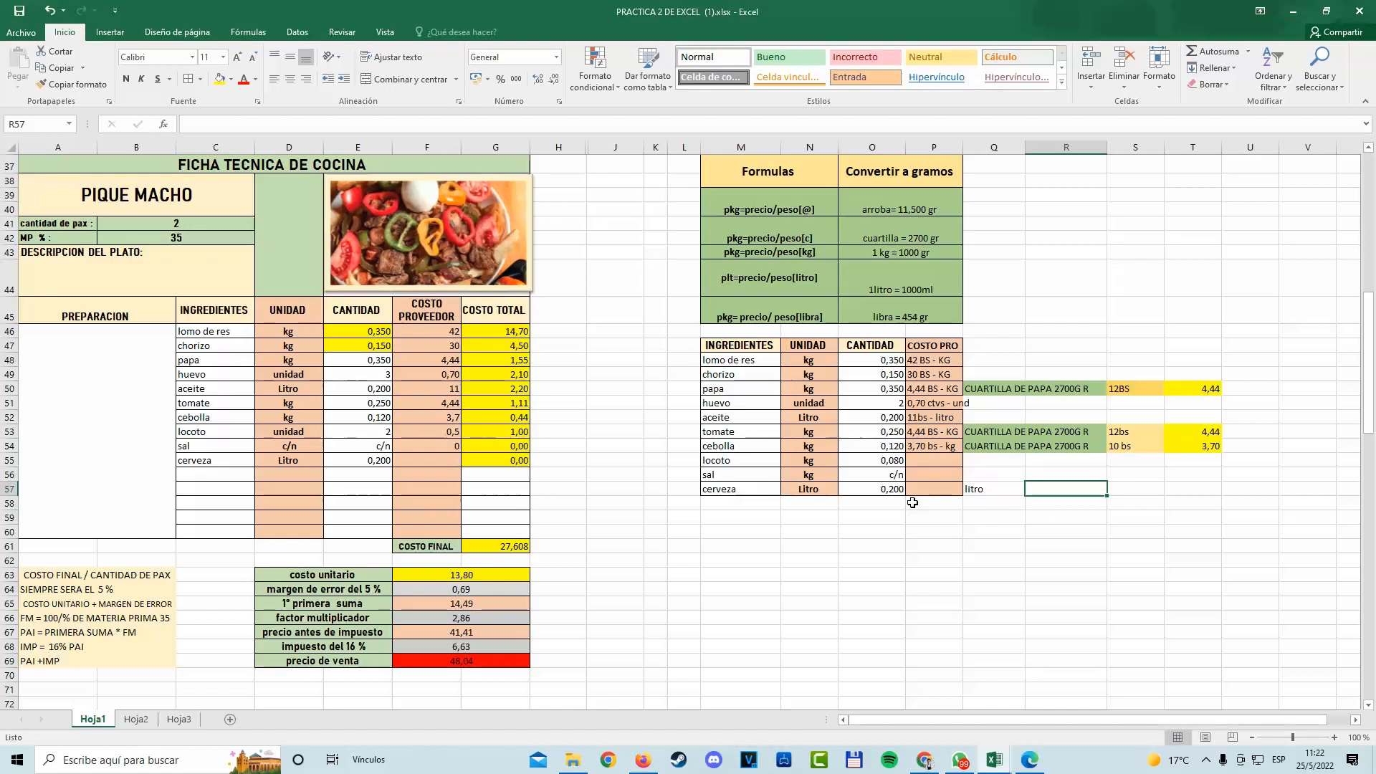
text(12)
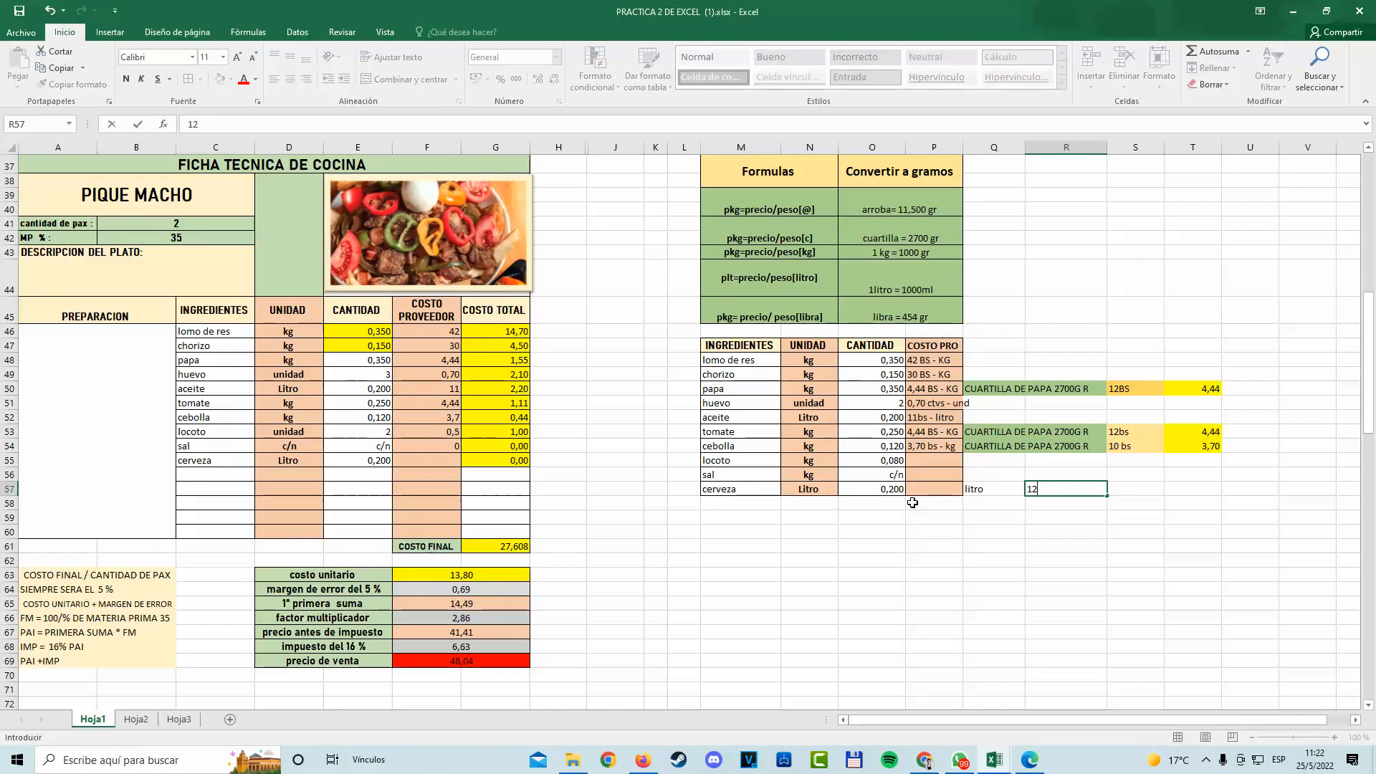
text(bs)
key(Tab)
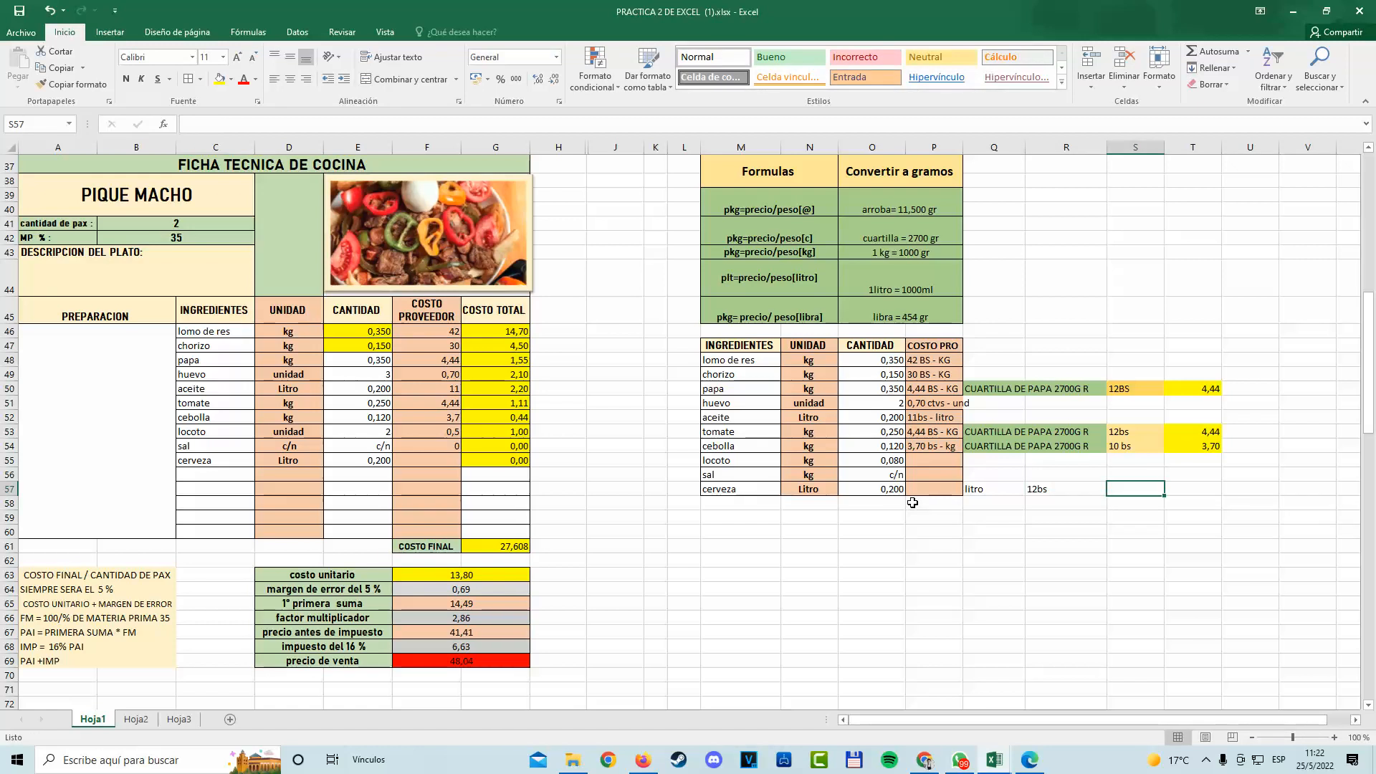
Calculate the cerveza cost in S57 with the formula =12/1000.
text(=)
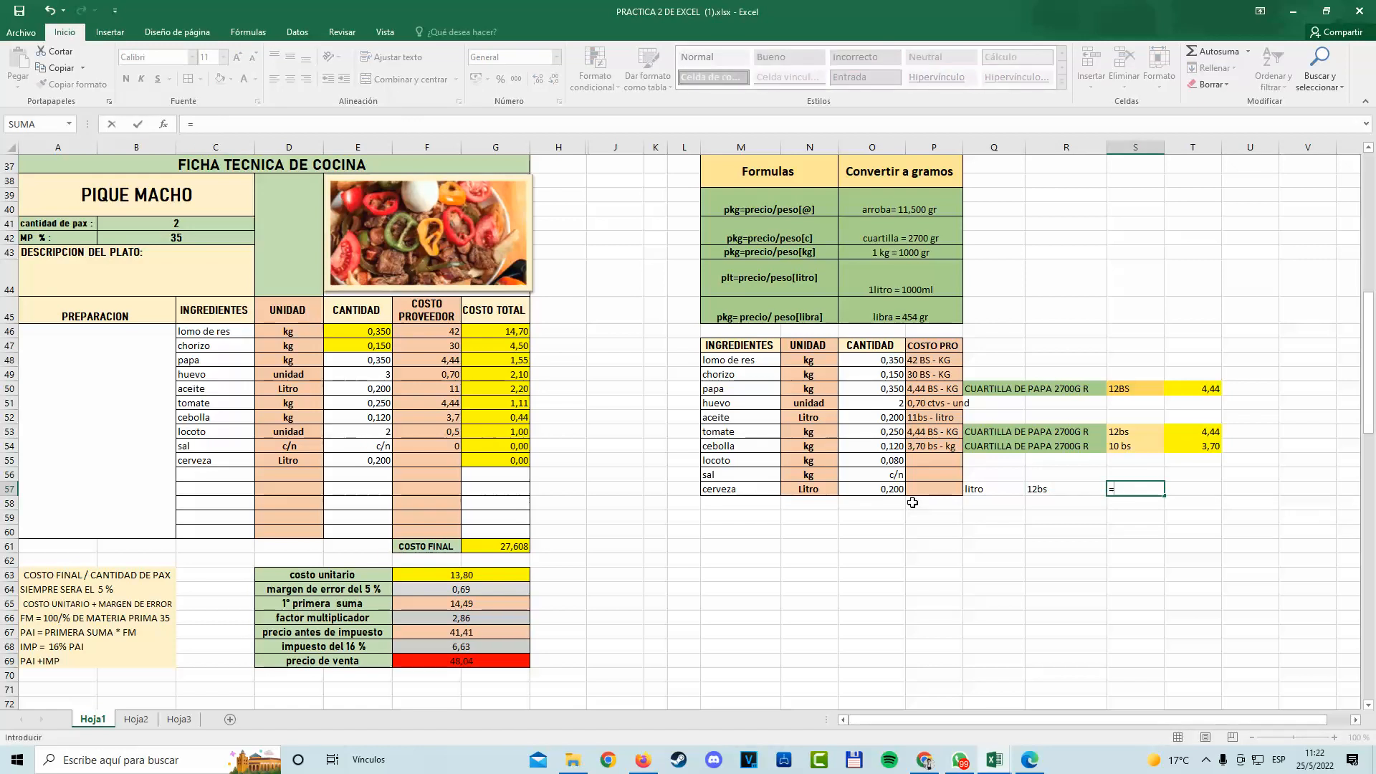
text(12/1000)
key(Return)
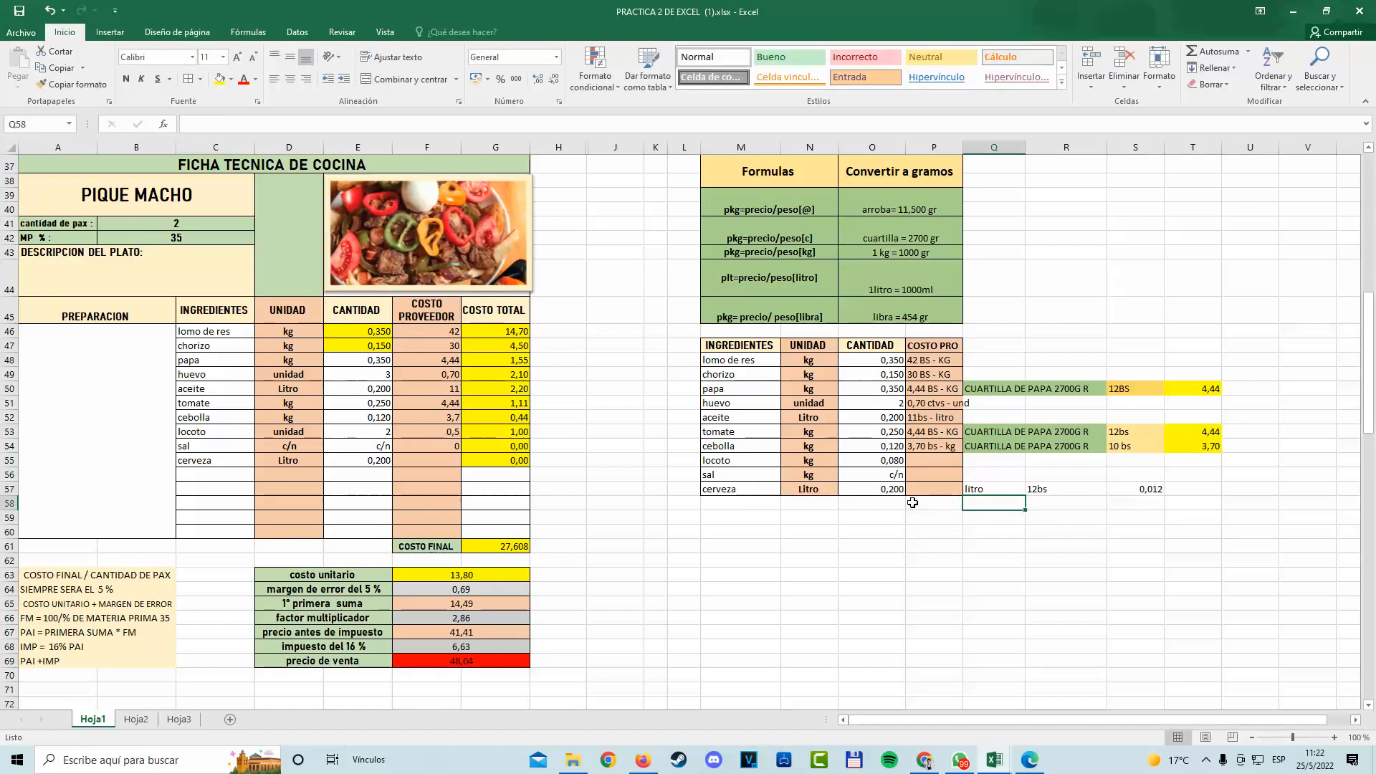
Correct the cerveza cost formula in S57 to =12/1 and check it against the upper price list.
click(1136, 494)
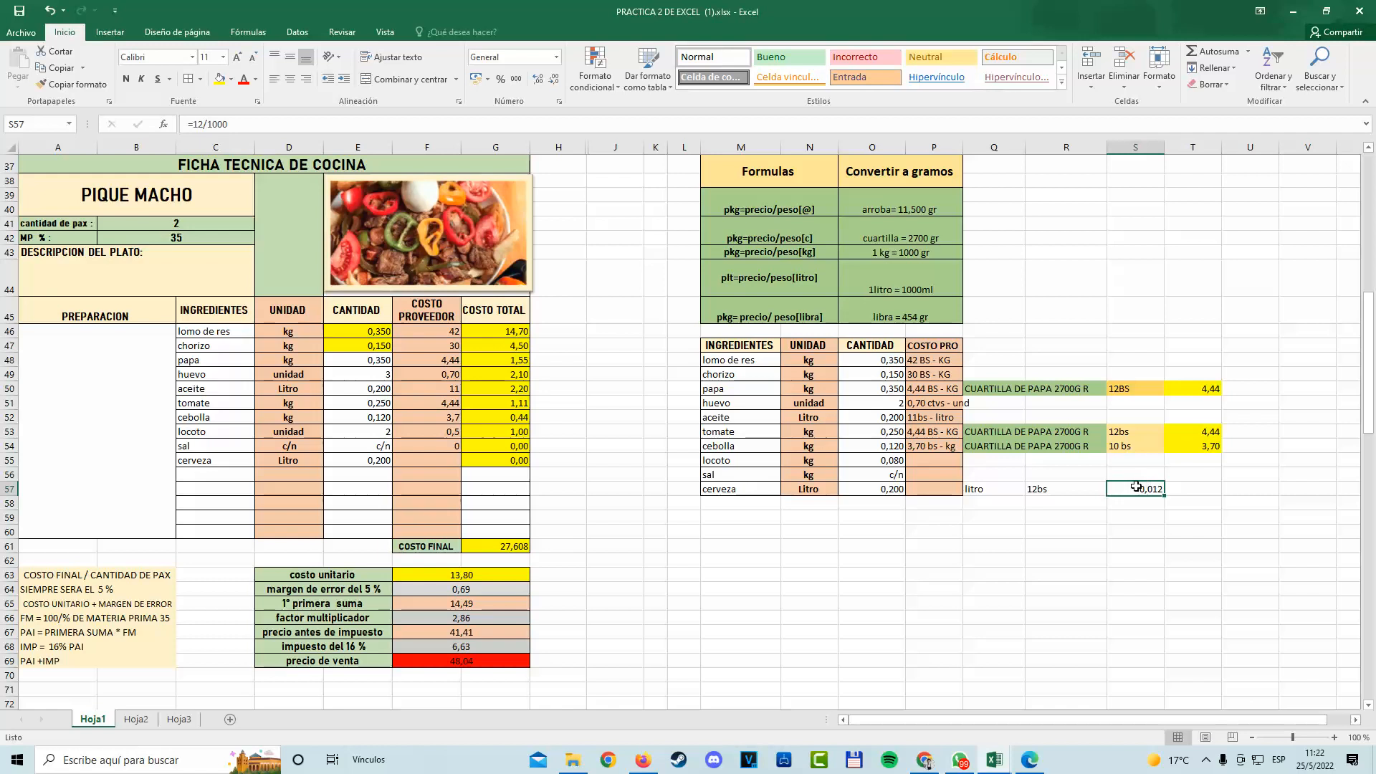
double_click(1135, 494)
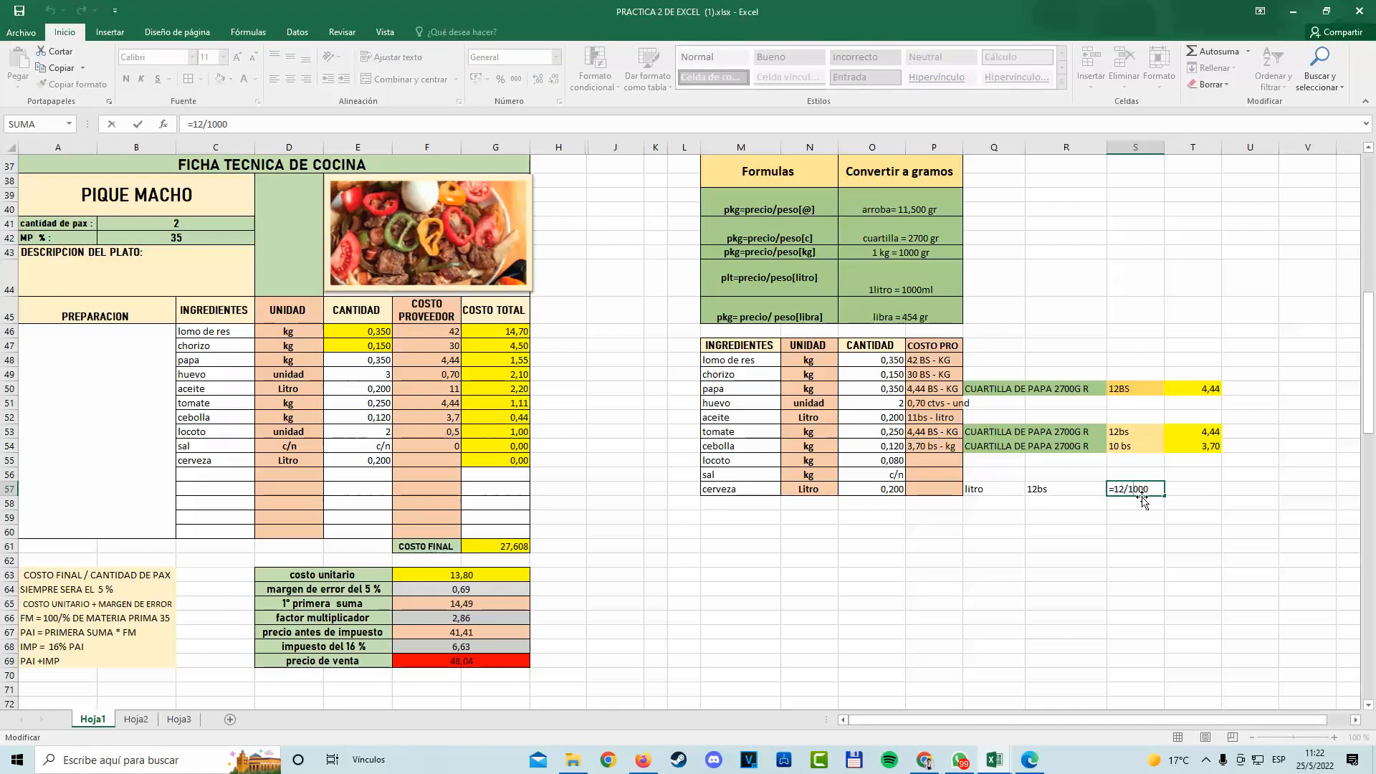
key(BackSpace)
key(BackSpace)
key(BackSpace)
key(Return)
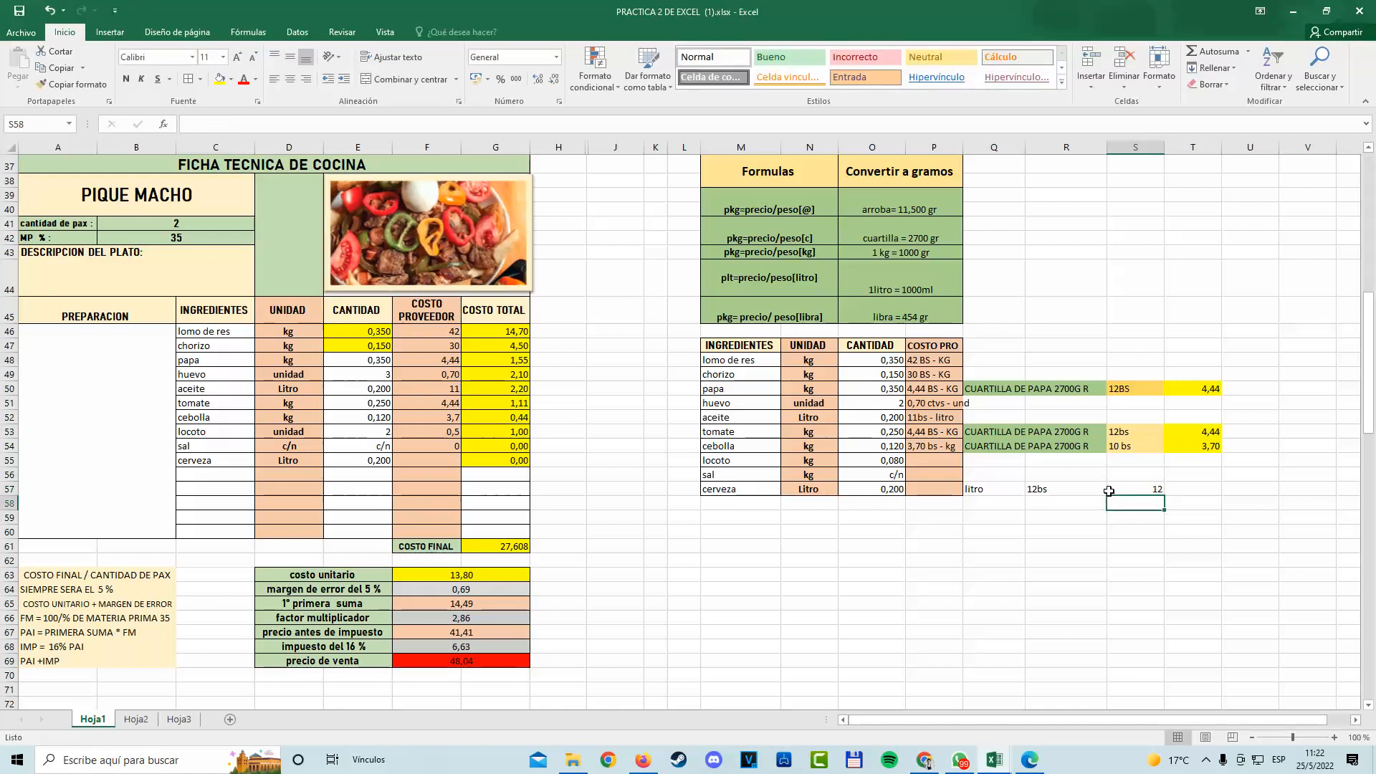
scroll(1086, 486, up, 8)
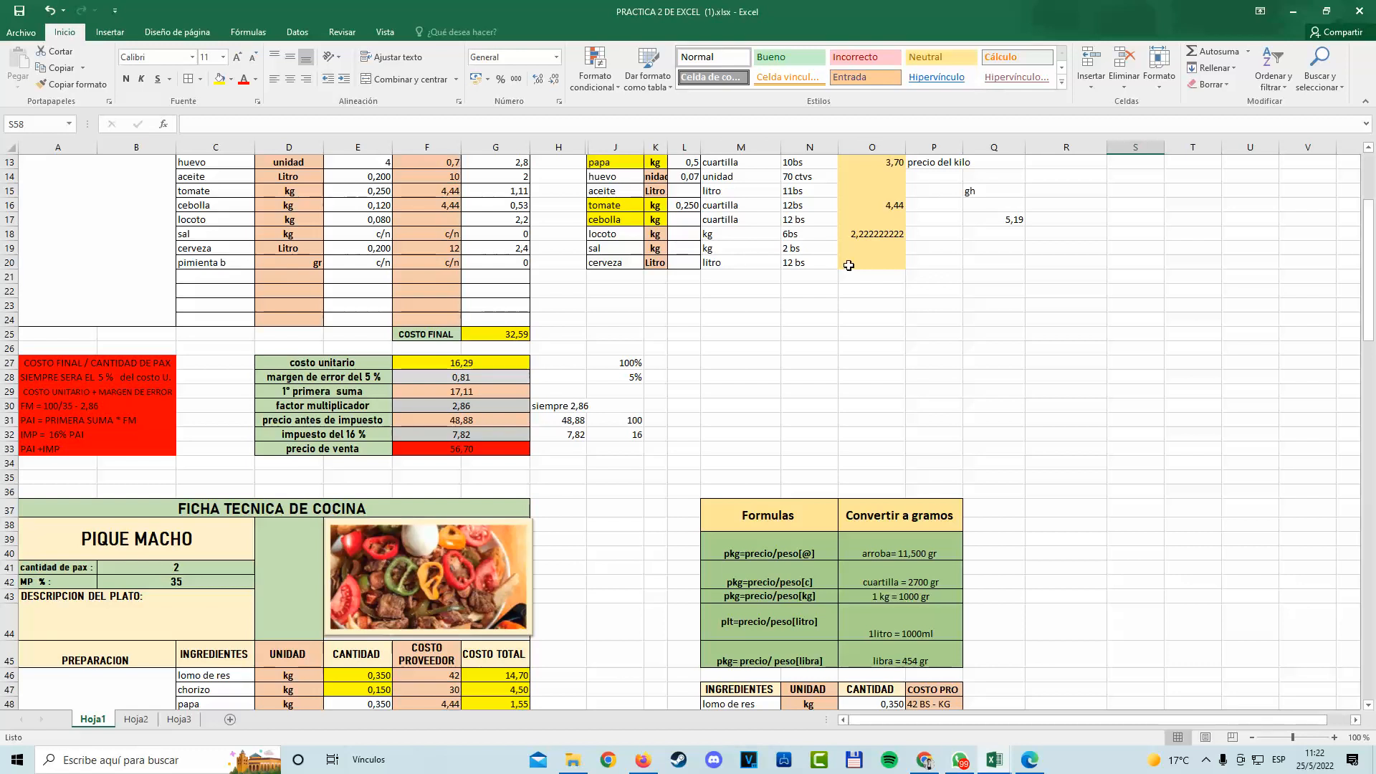
scroll(788, 262, down, 8)
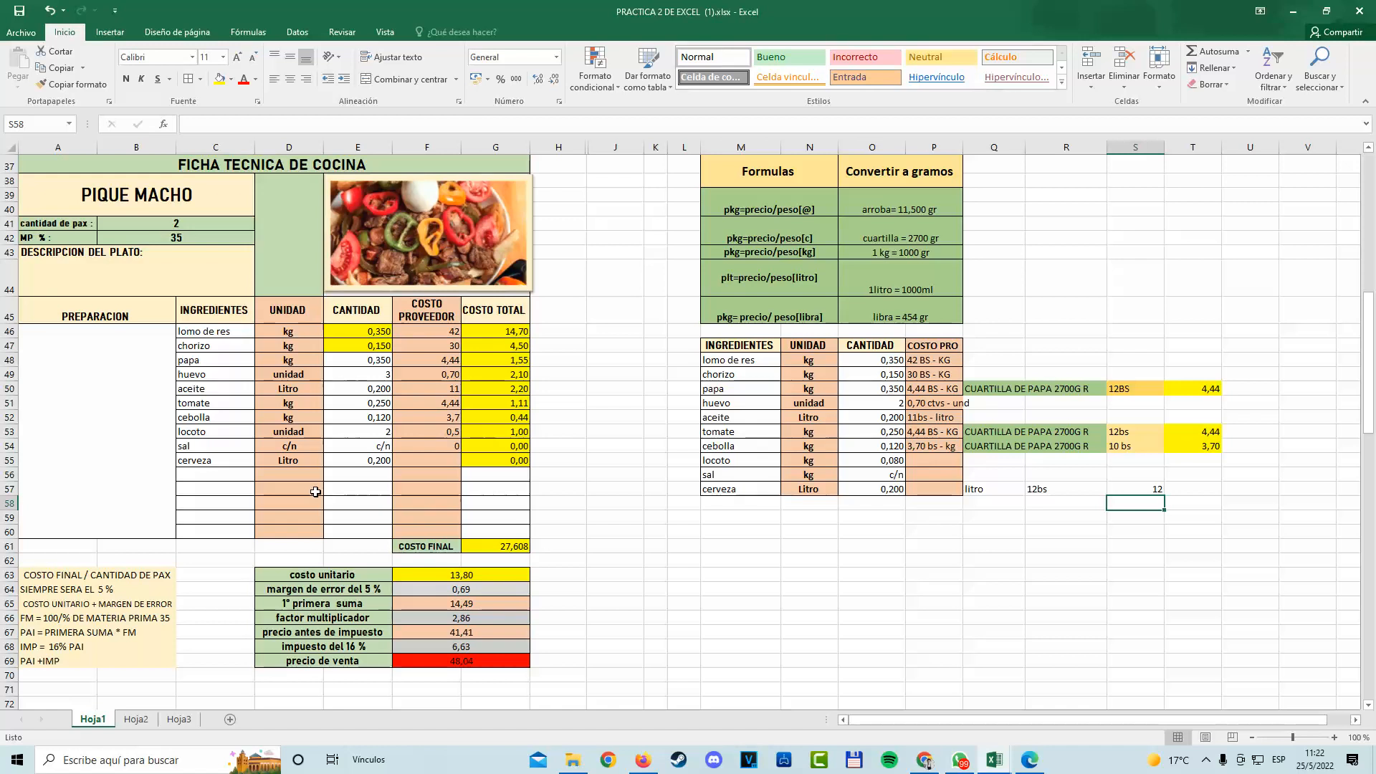
Re-enter the cerveza cost formula =12/1 in S57.
click(879, 492)
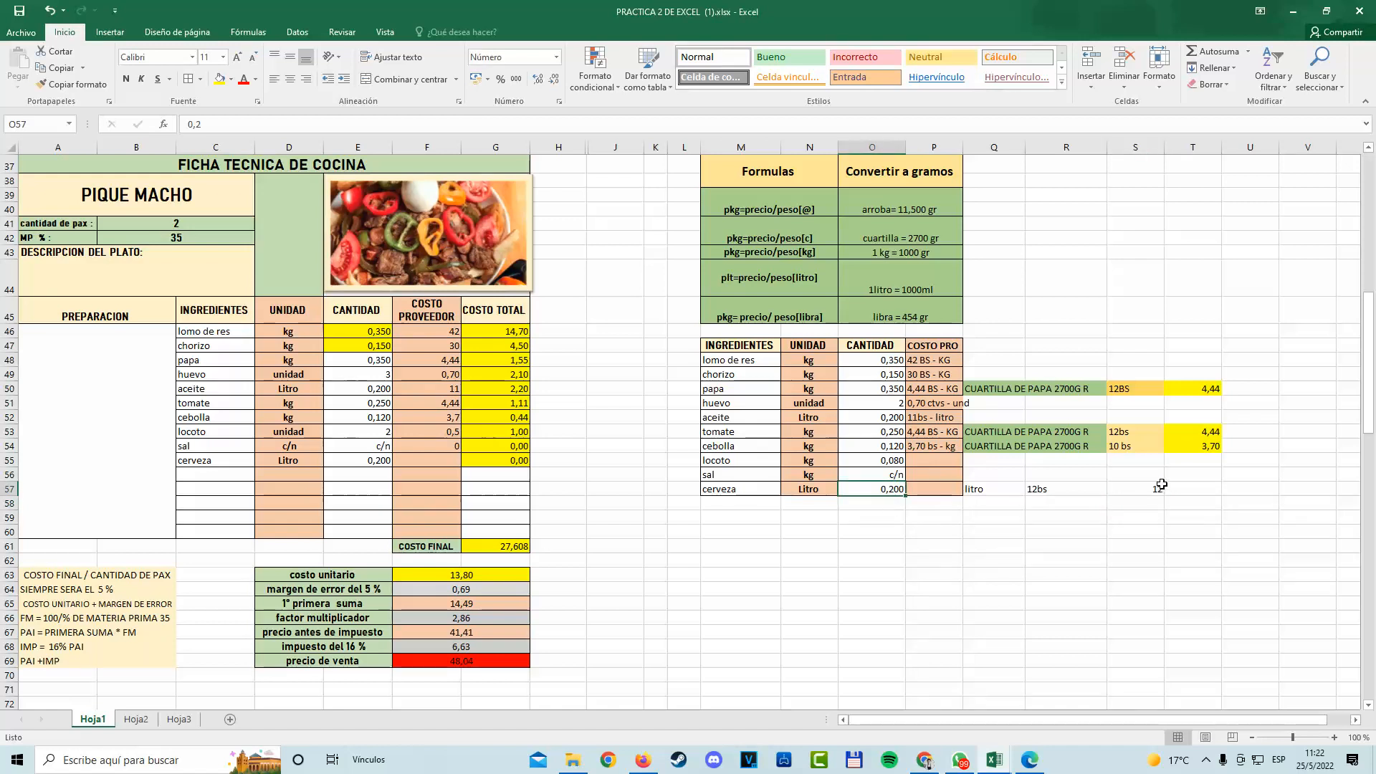
click(1131, 487)
text(=12/1)
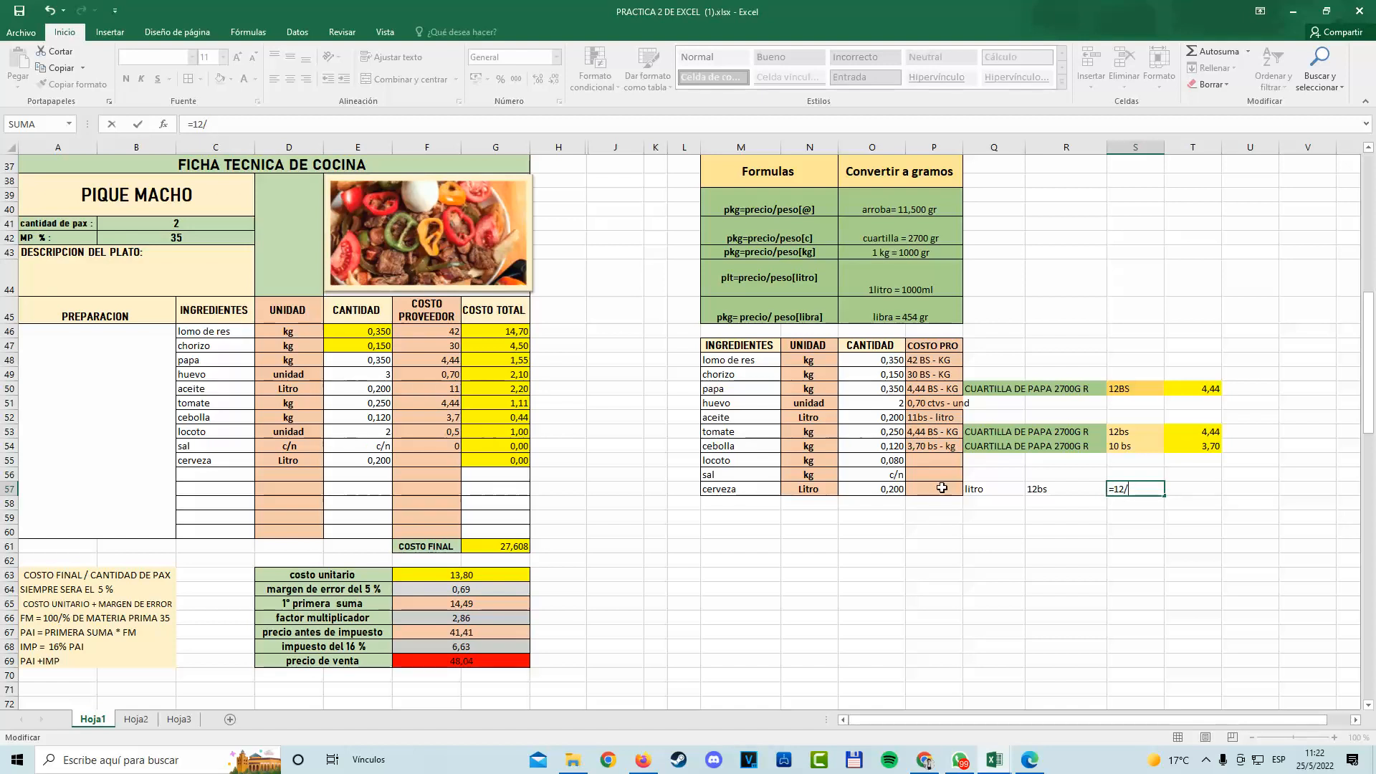
text(1)
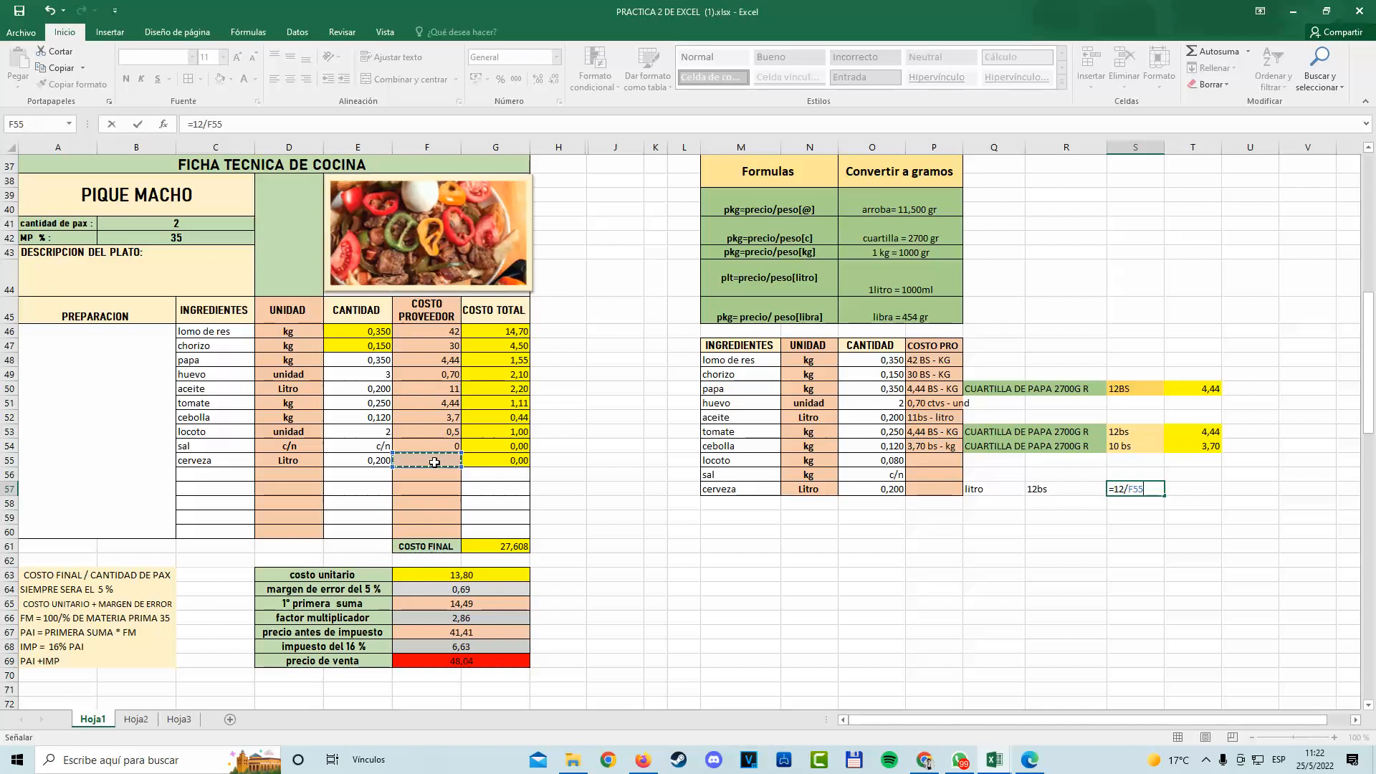
key(ctrl+Return)
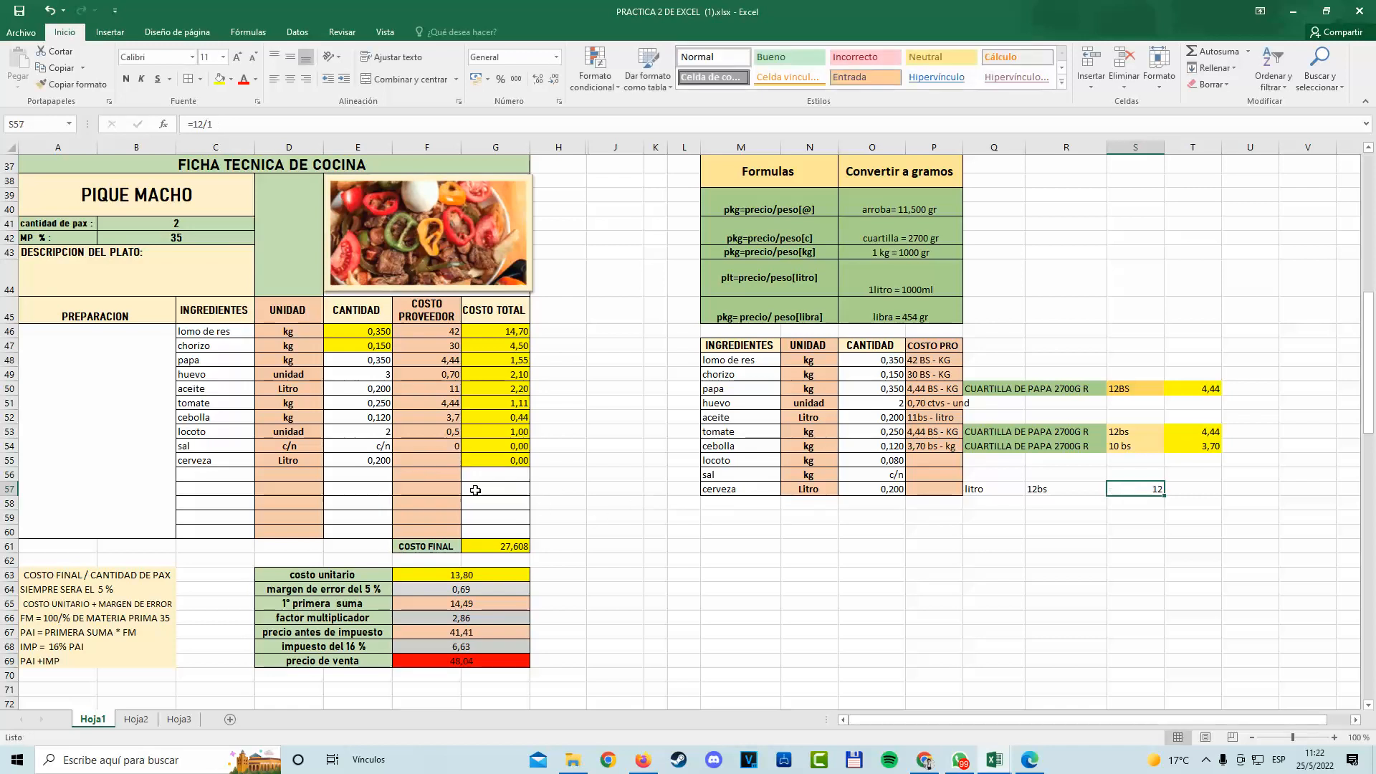
Set the supplier cost of cerveza in F55 of the Pique Macho sheet to 12.
click(439, 459)
text(1)
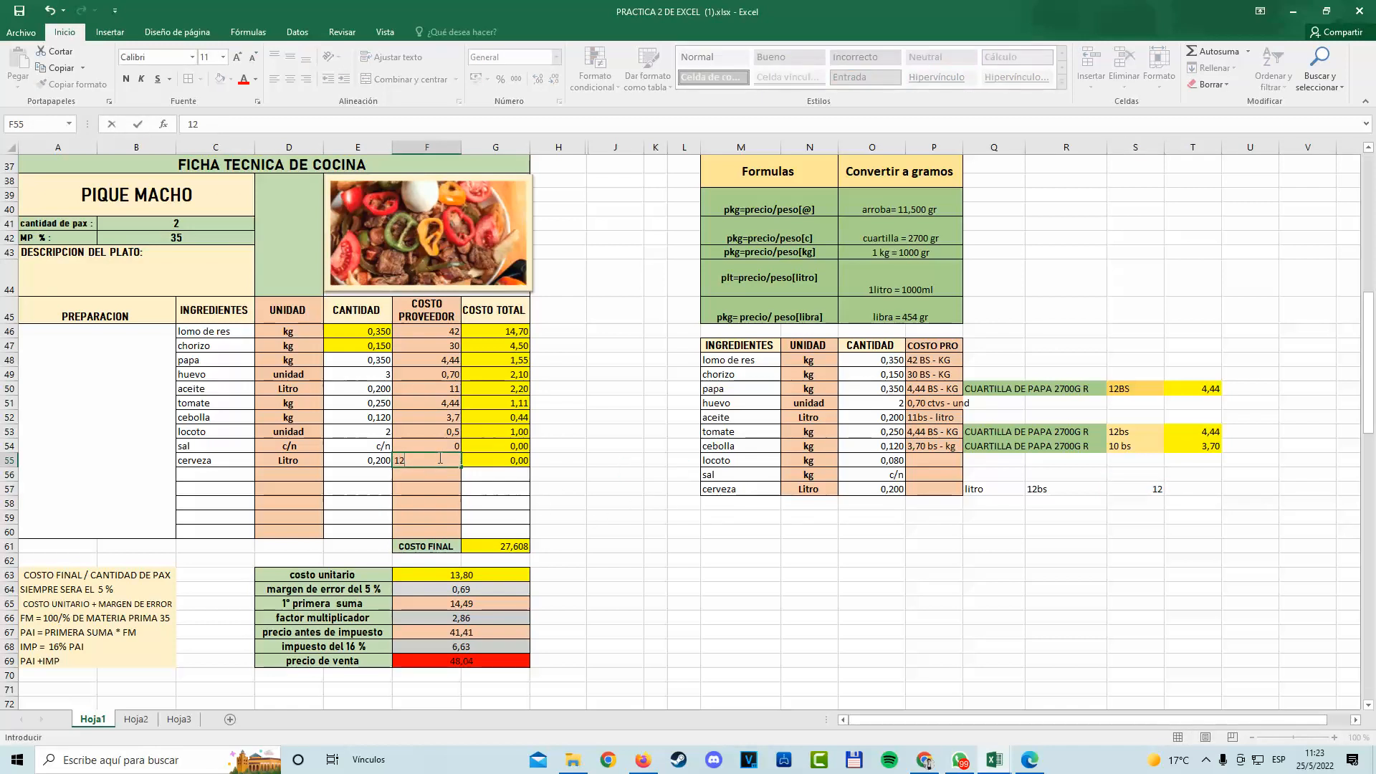
text(2)
key(Return)
key(Return)
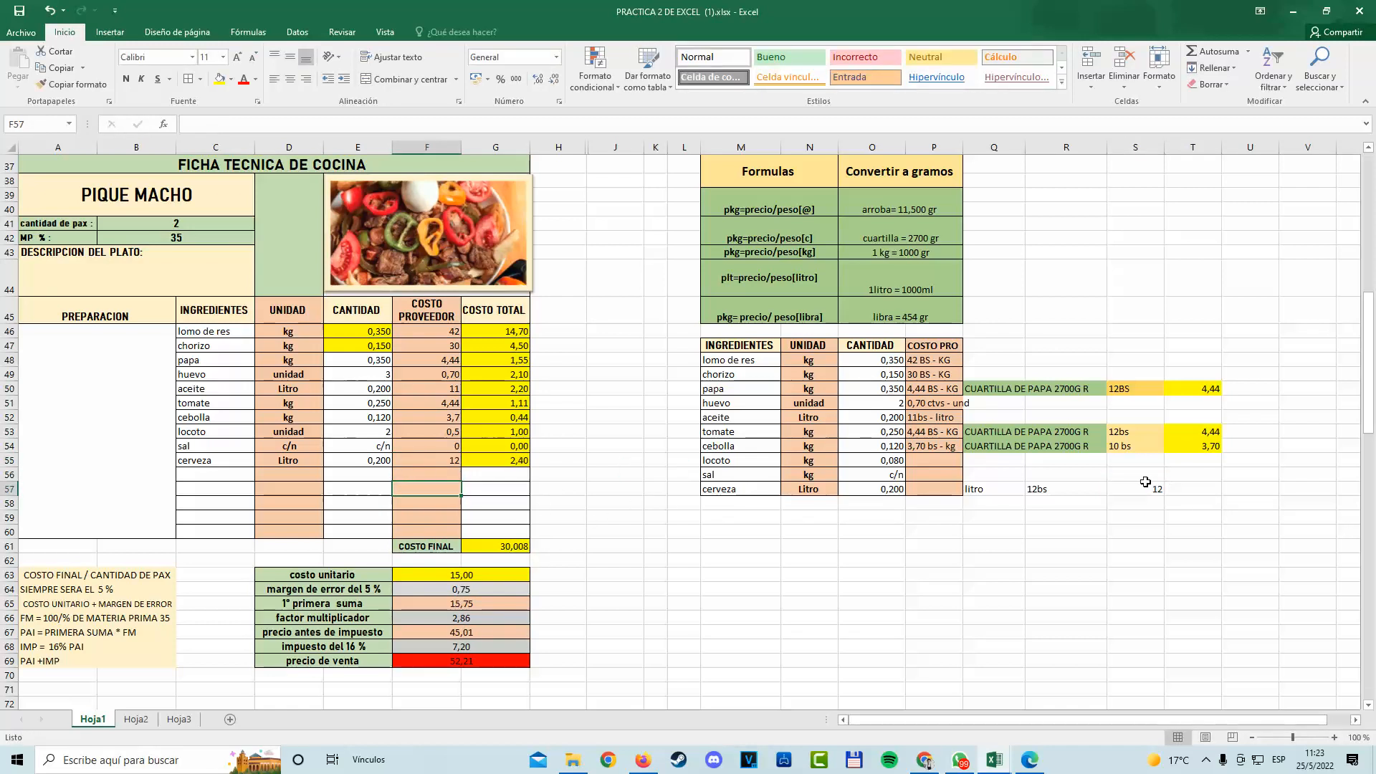
Clear the helper entries in S57, R57 and Q57 beside cerveza in the supplier cost table.
click(1143, 486)
key(BackSpace)
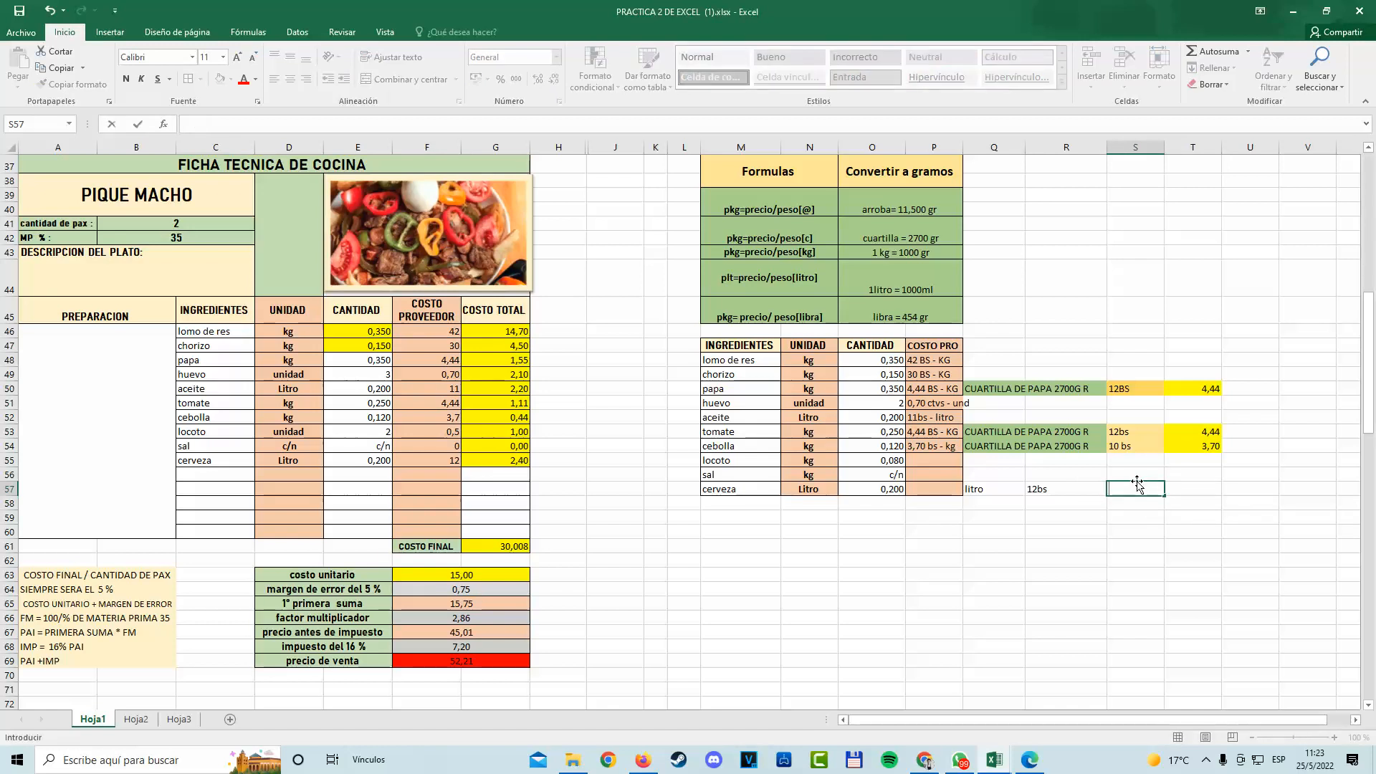
click(1065, 486)
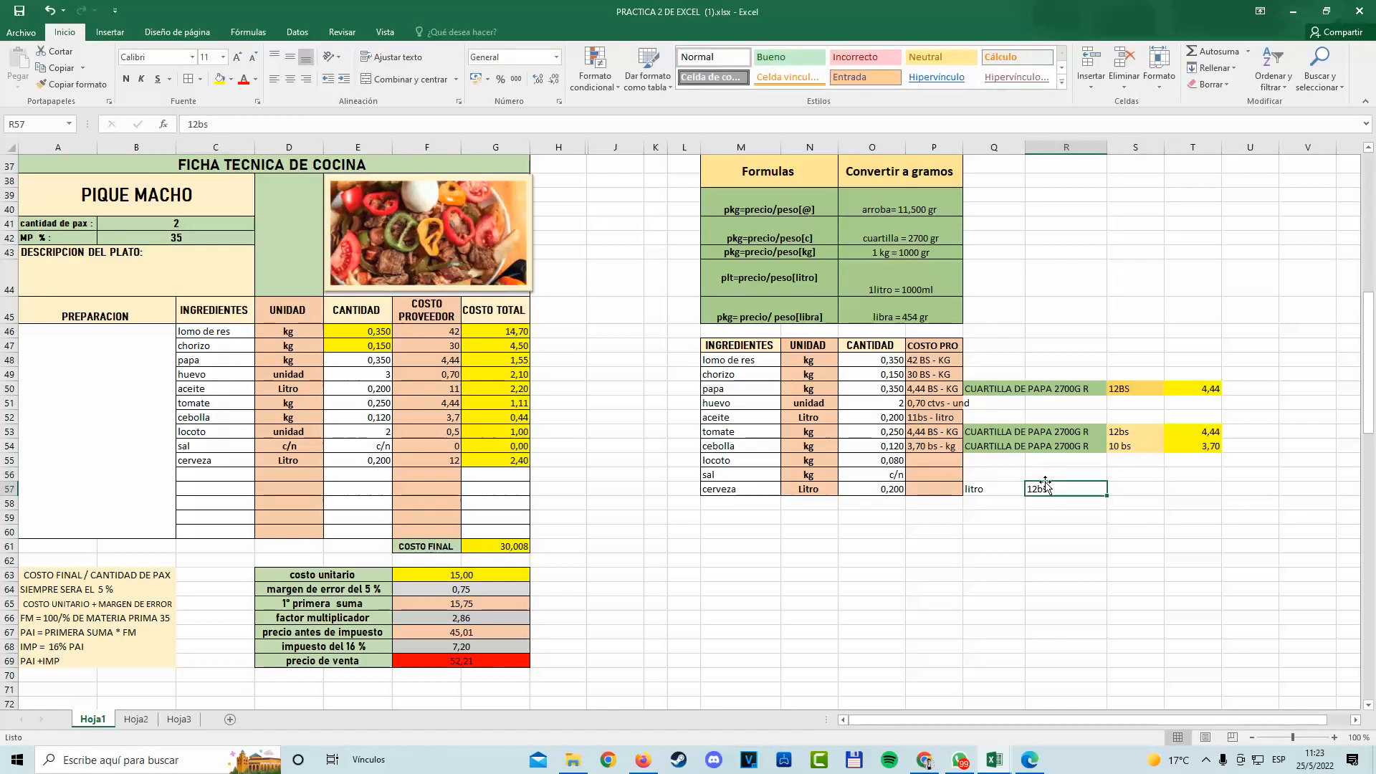
key(BackSpace)
click(1004, 490)
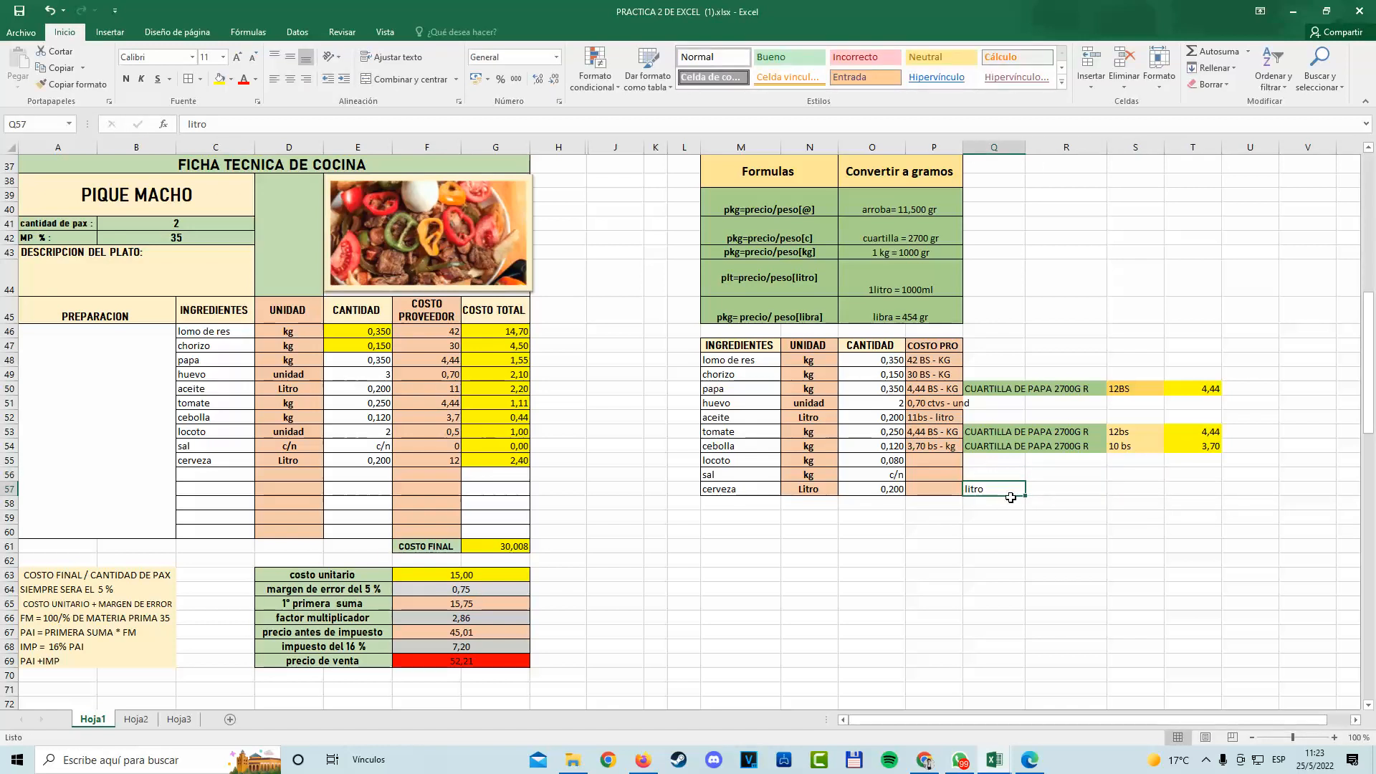
key(BackSpace)
drag(1031, 604, 1012, 604)
Review the cerveza row and the ingredient total costs in G46:G55.
click(244, 462)
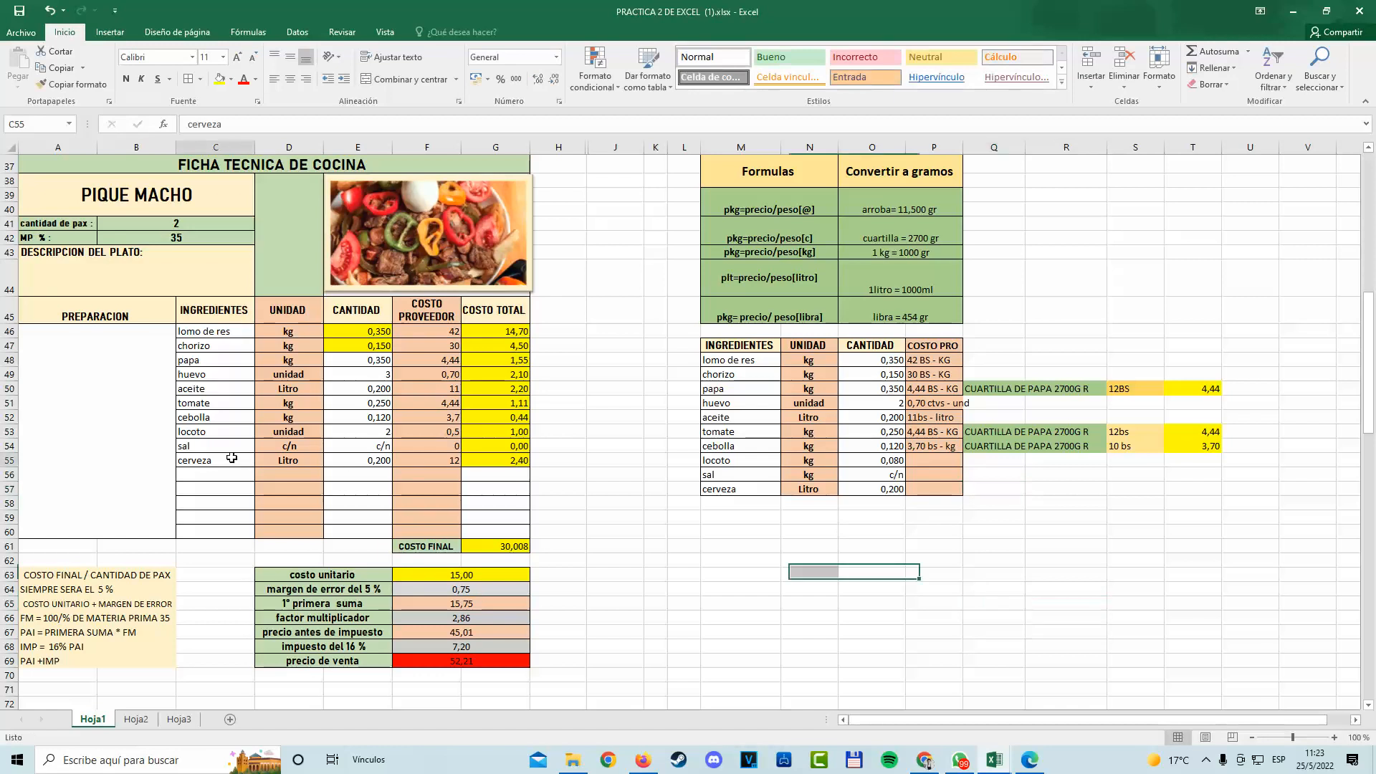
click(387, 460)
click(510, 463)
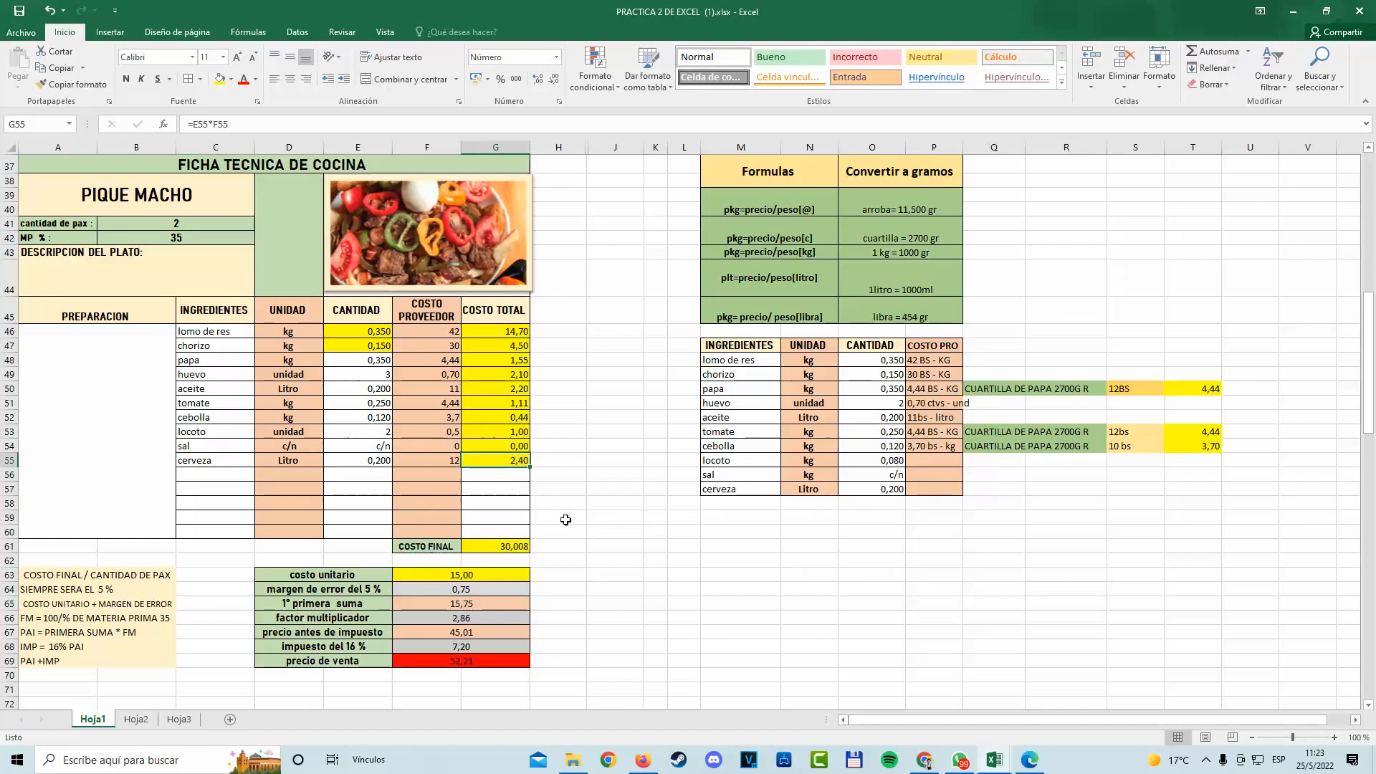
click(495, 333)
click(495, 359)
drag(496, 359, 495, 461)
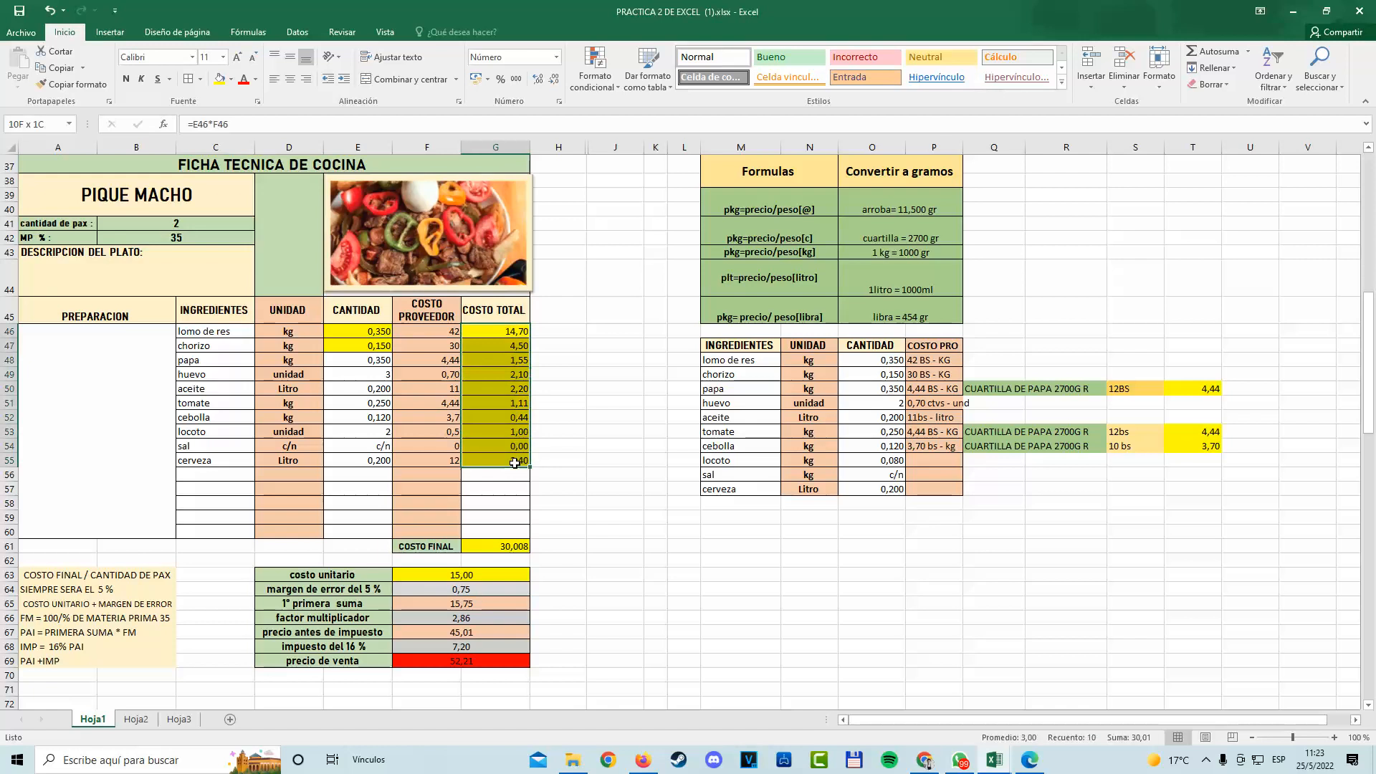
Format the final cost in G61 to show two decimals.
click(510, 547)
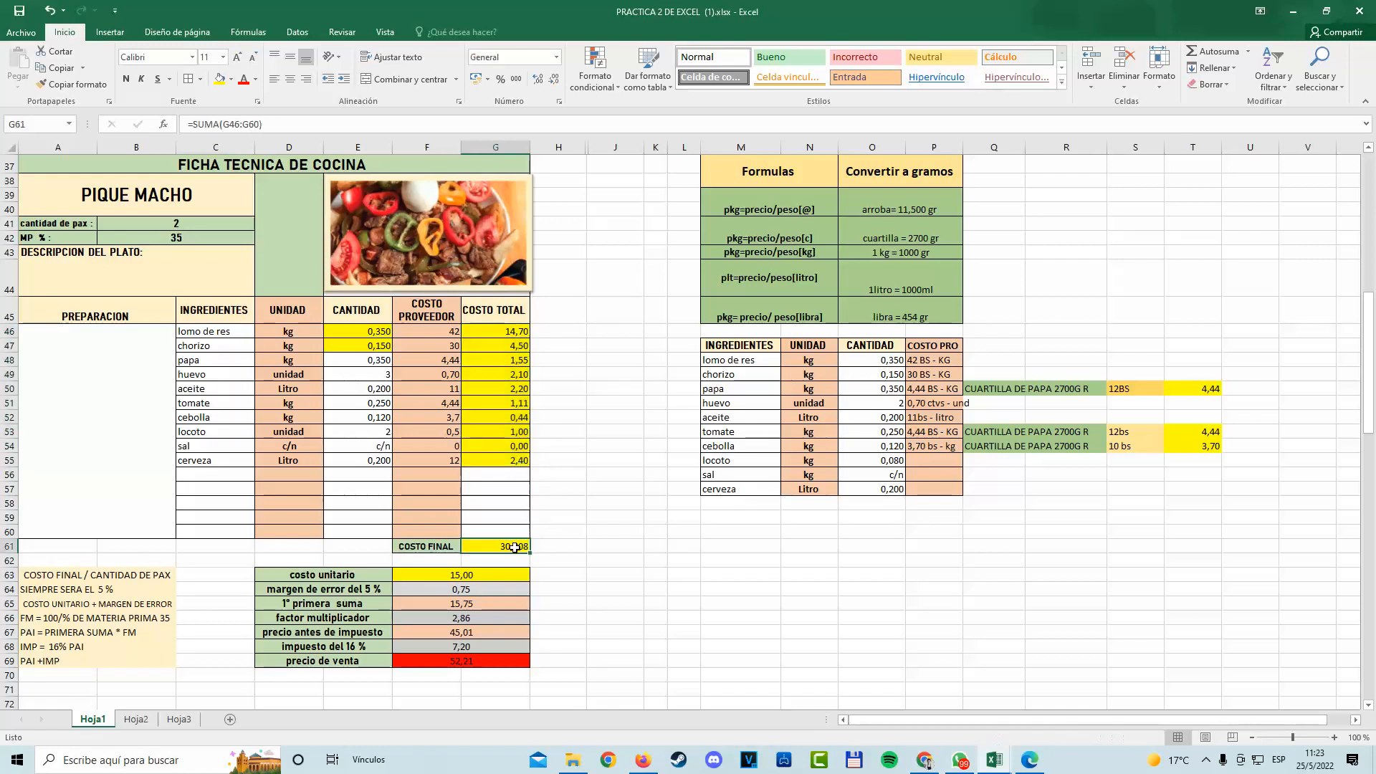
click(553, 83)
click(552, 83)
click(537, 79)
click(612, 486)
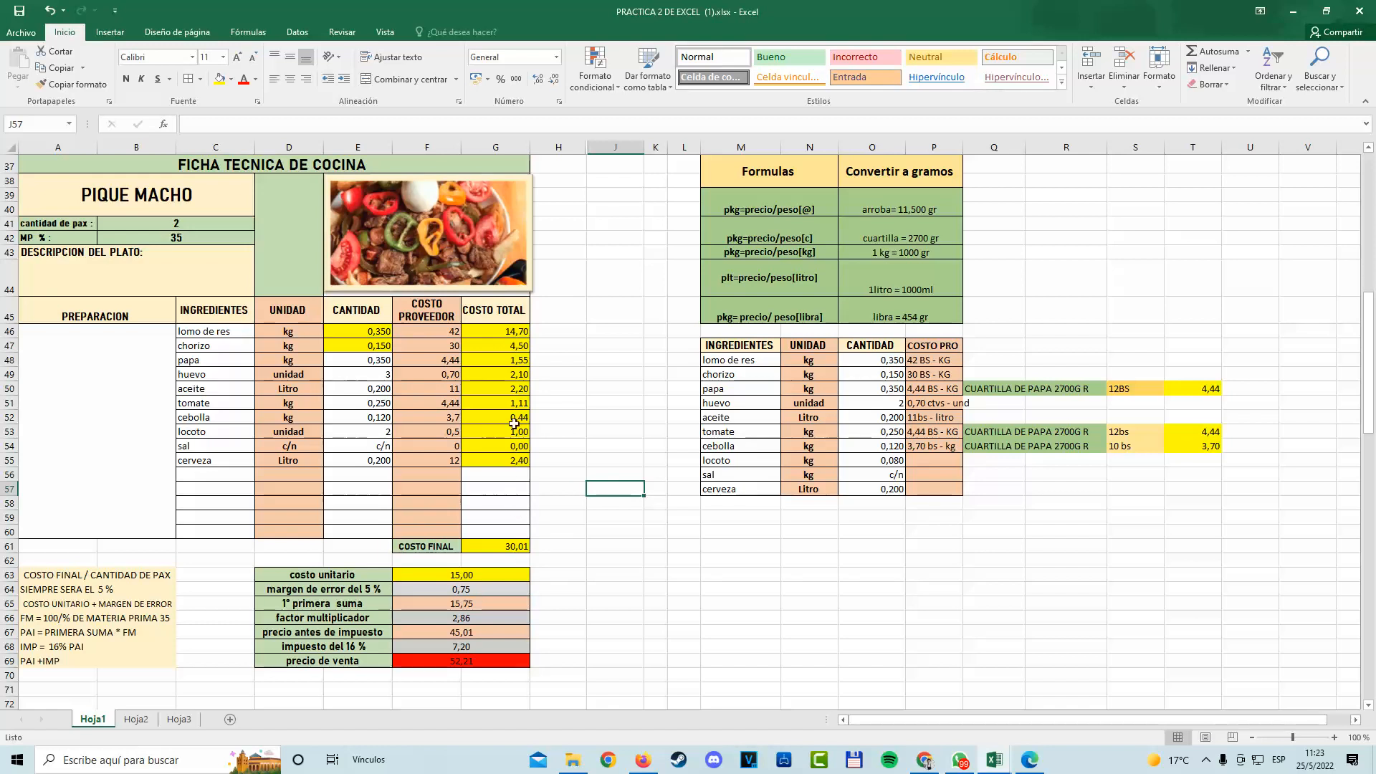
Check the total cost column down to the final cost and enter bs in H61 beside it.
drag(508, 337, 495, 547)
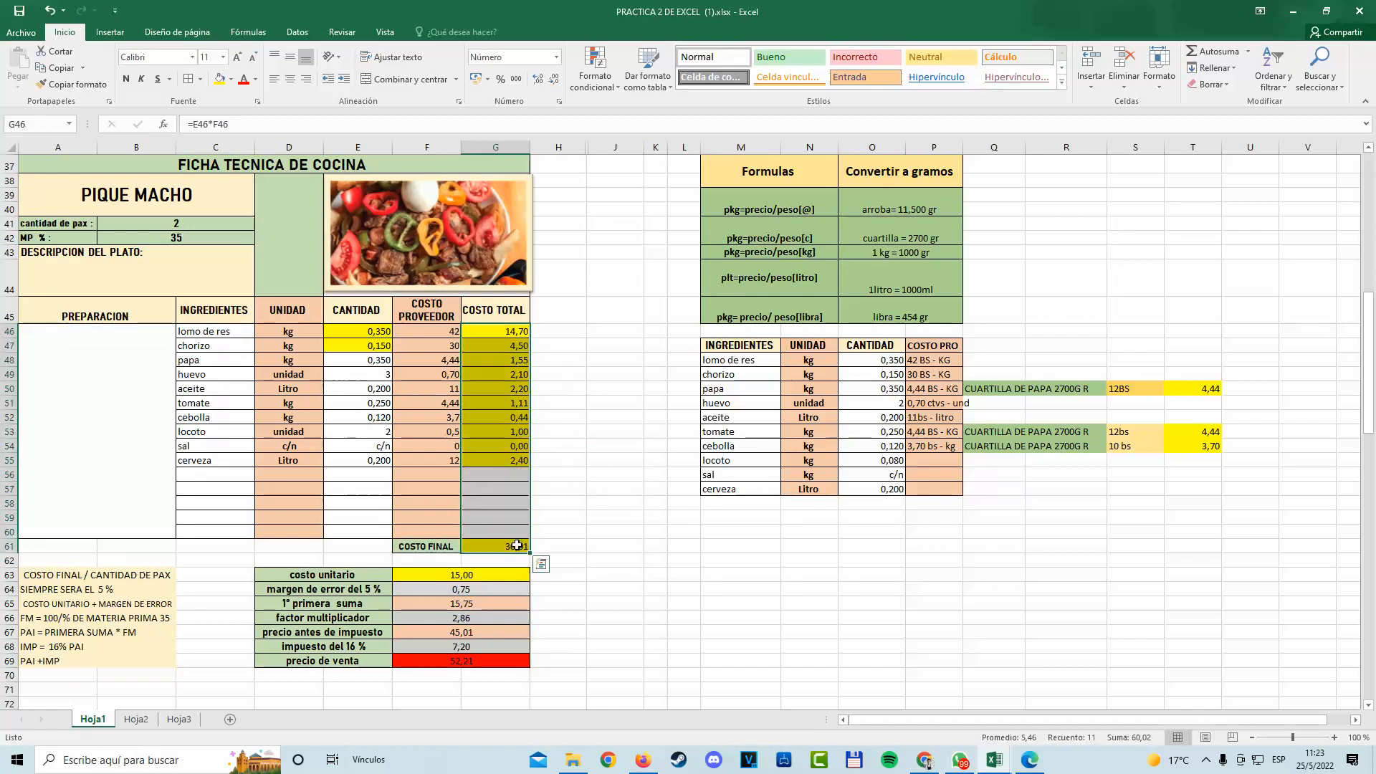
click(516, 534)
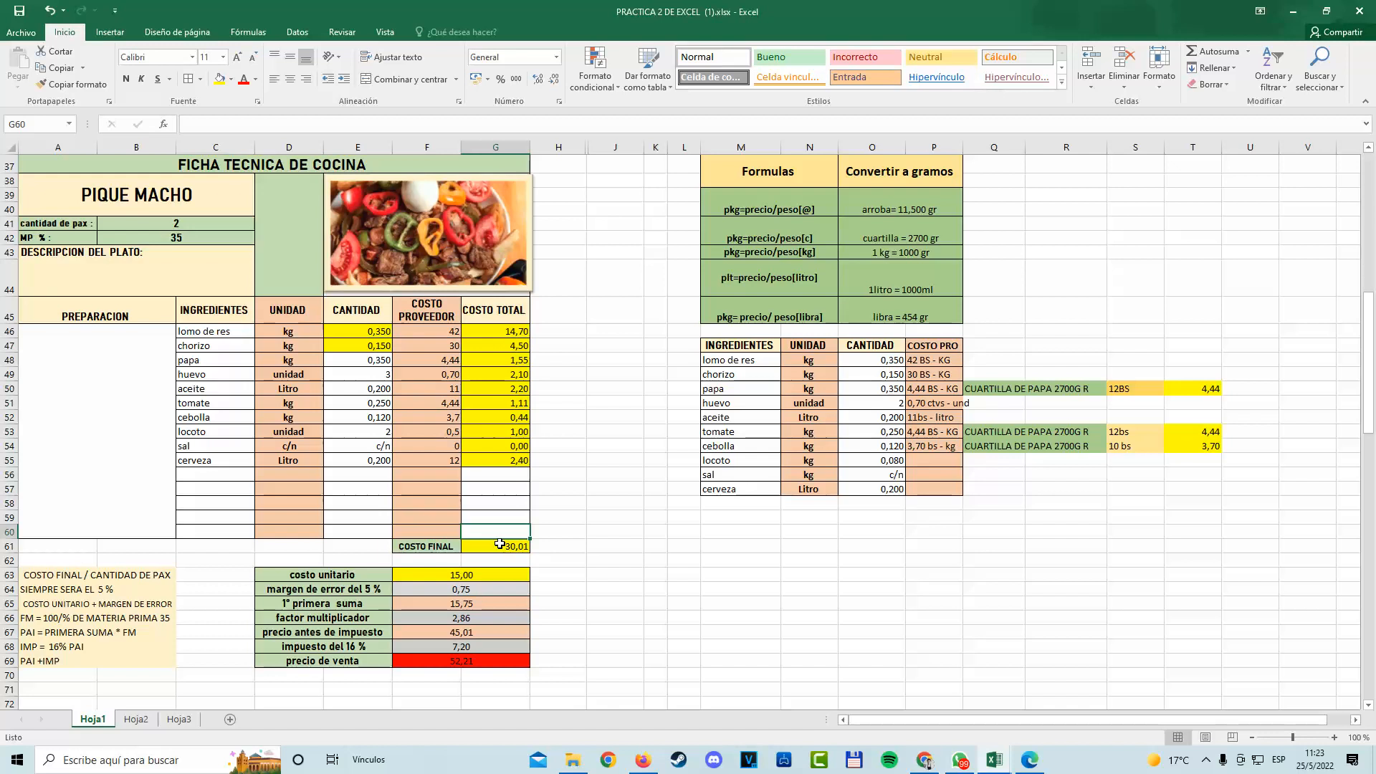
click(500, 543)
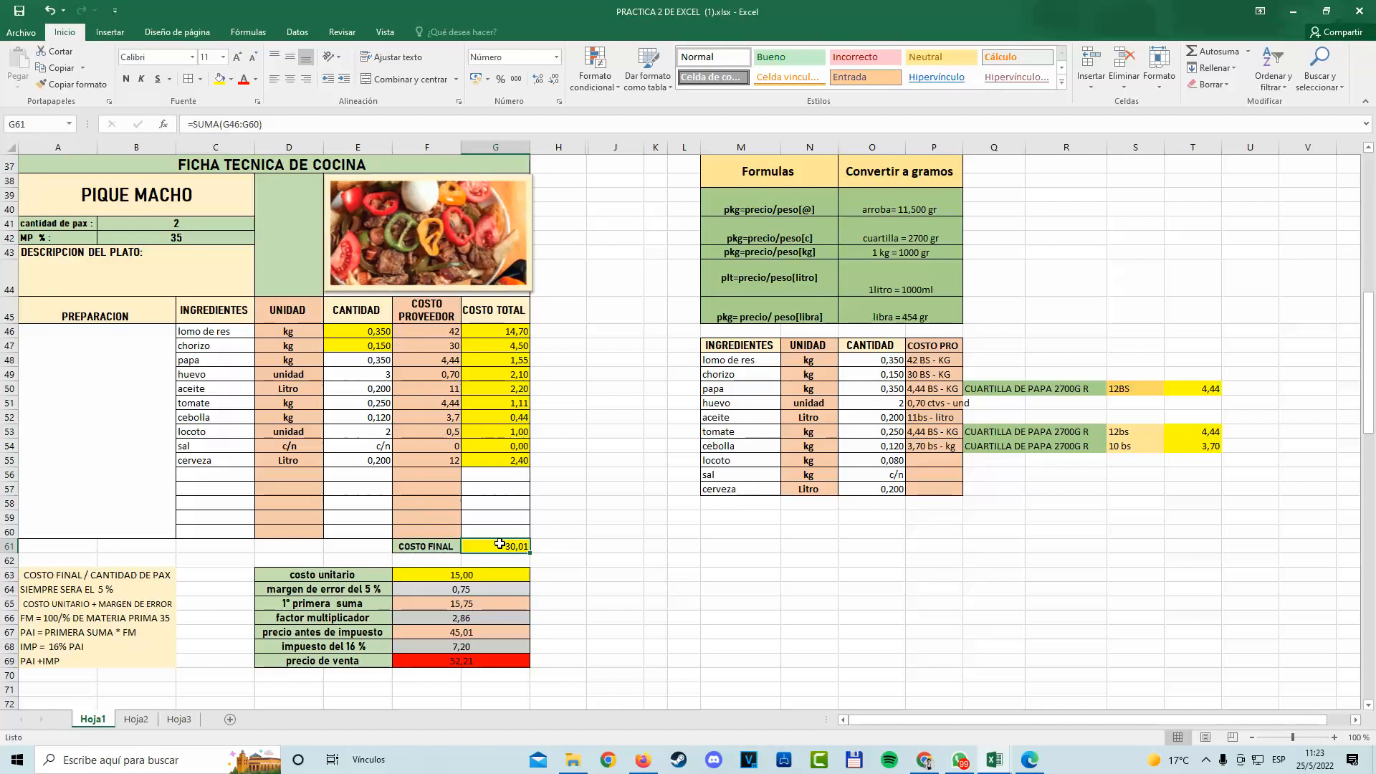
double_click(549, 551)
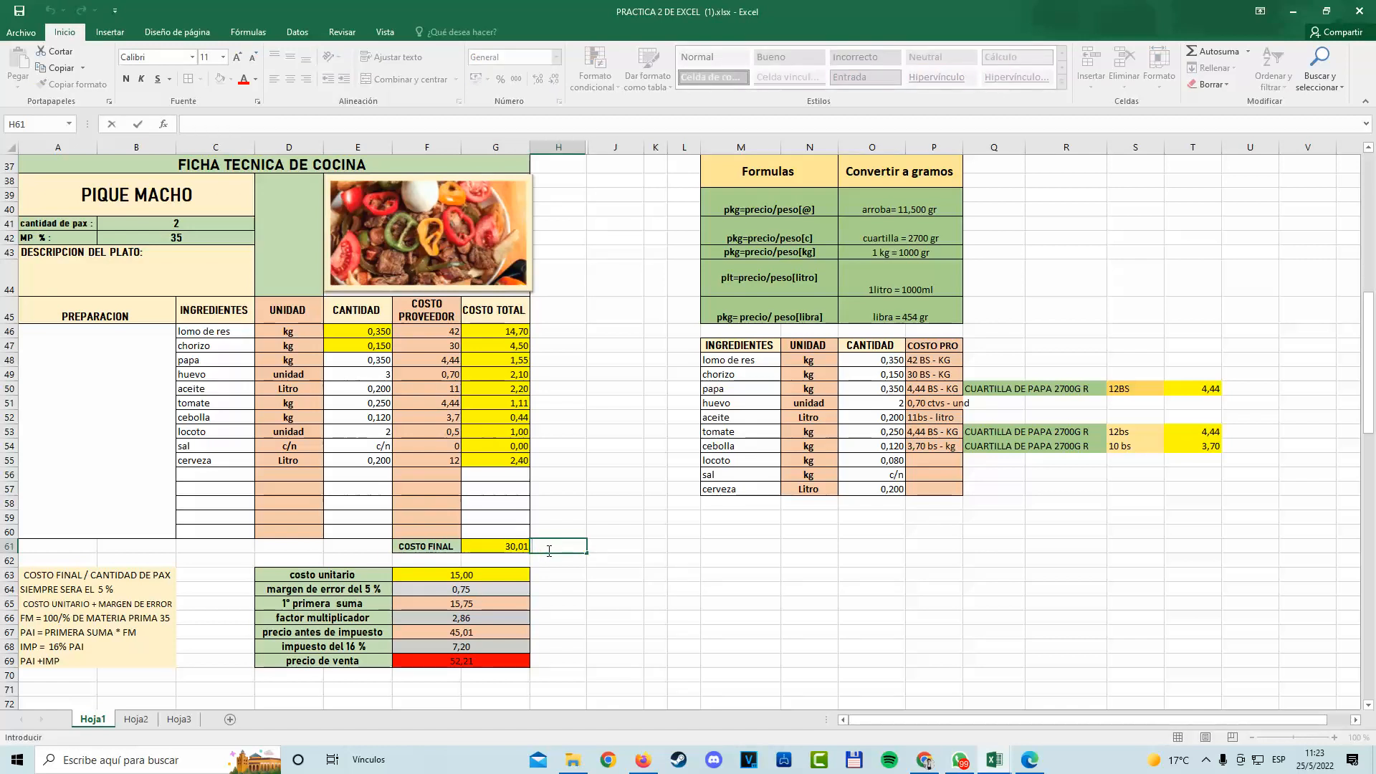
text(bs)
key(Return)
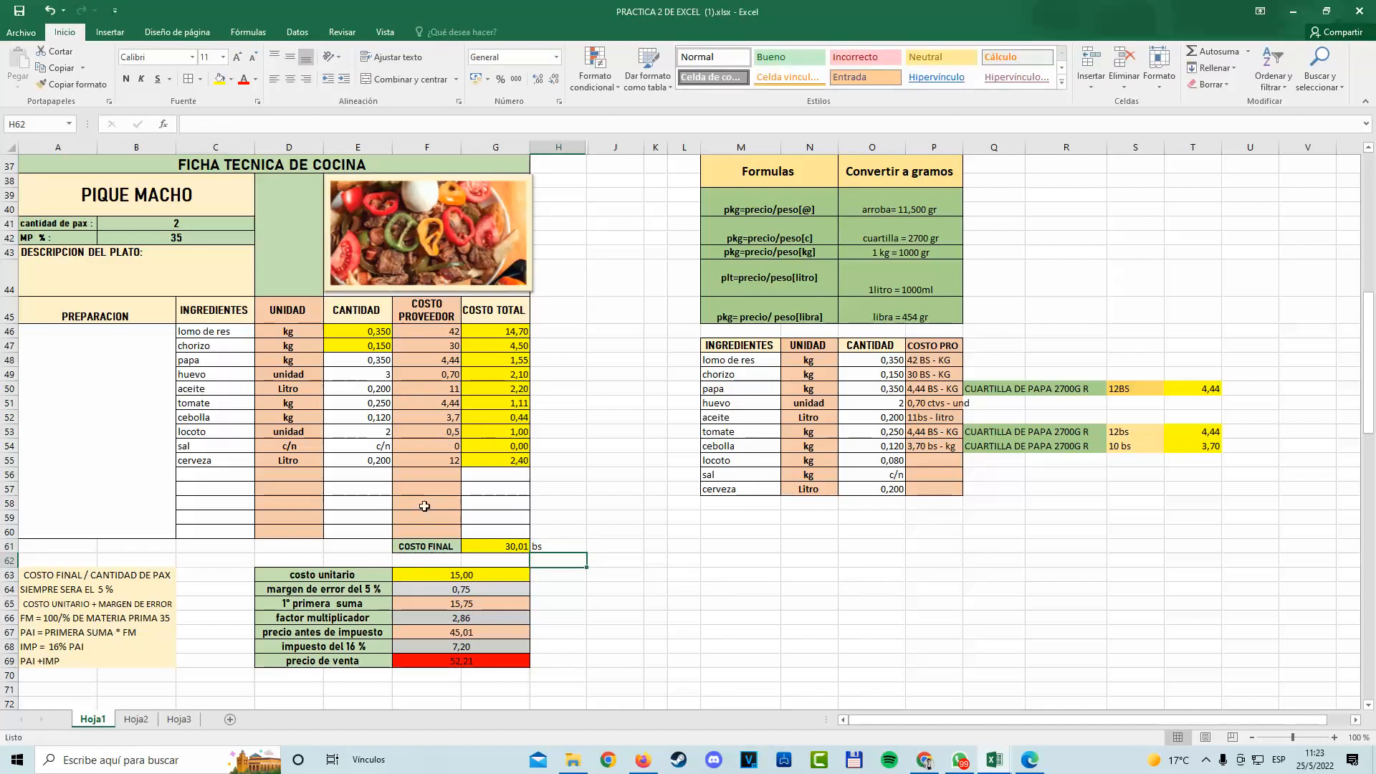
Fill the bs cell H61 beside the final cost with yellow.
click(423, 559)
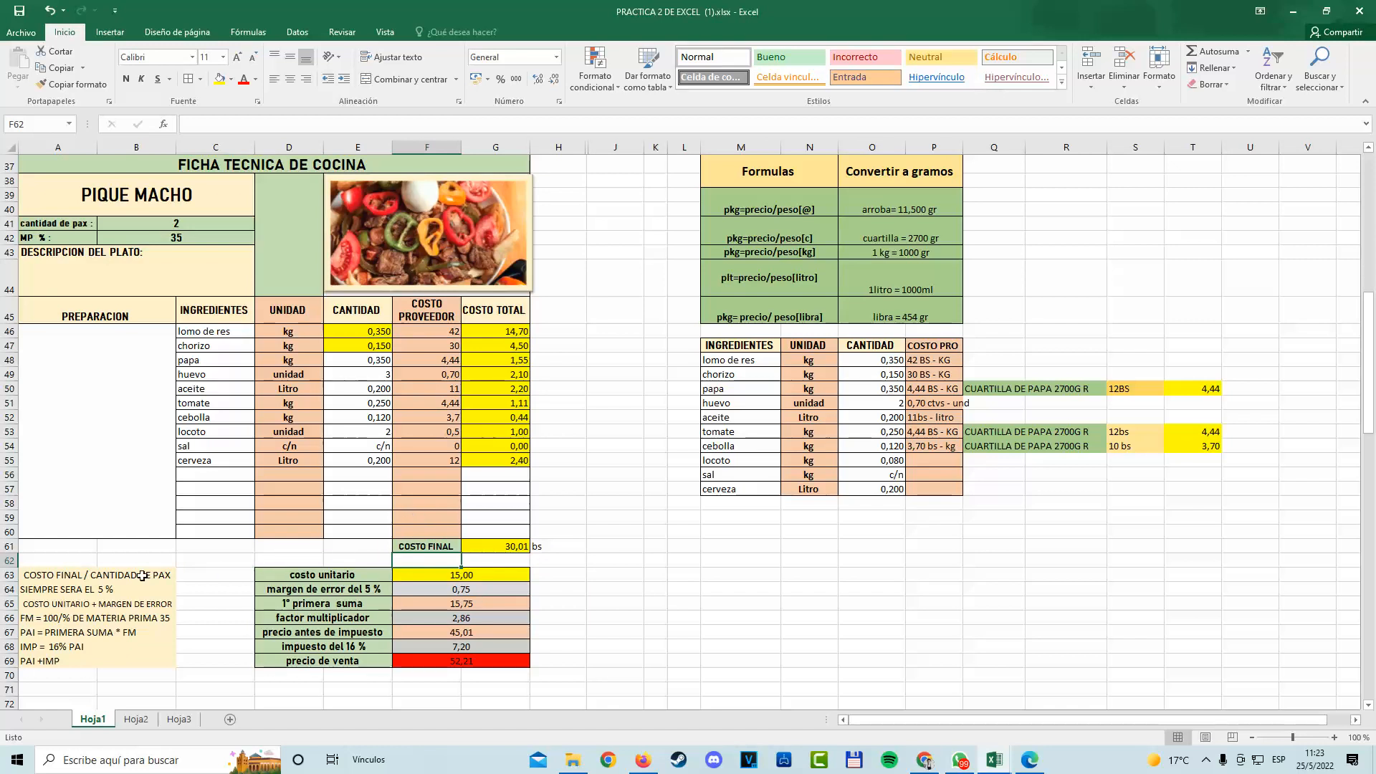
drag(142, 577, 509, 656)
click(623, 548)
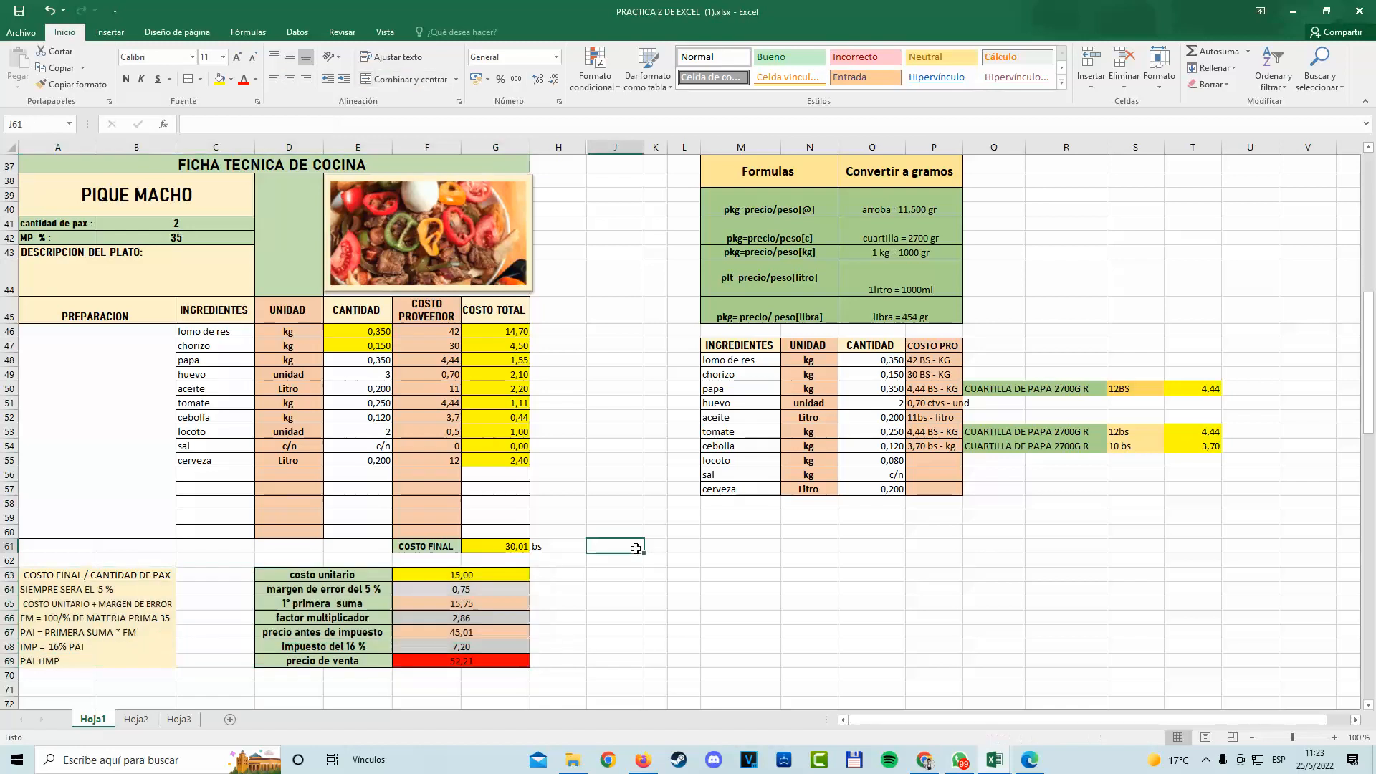
click(557, 546)
click(219, 79)
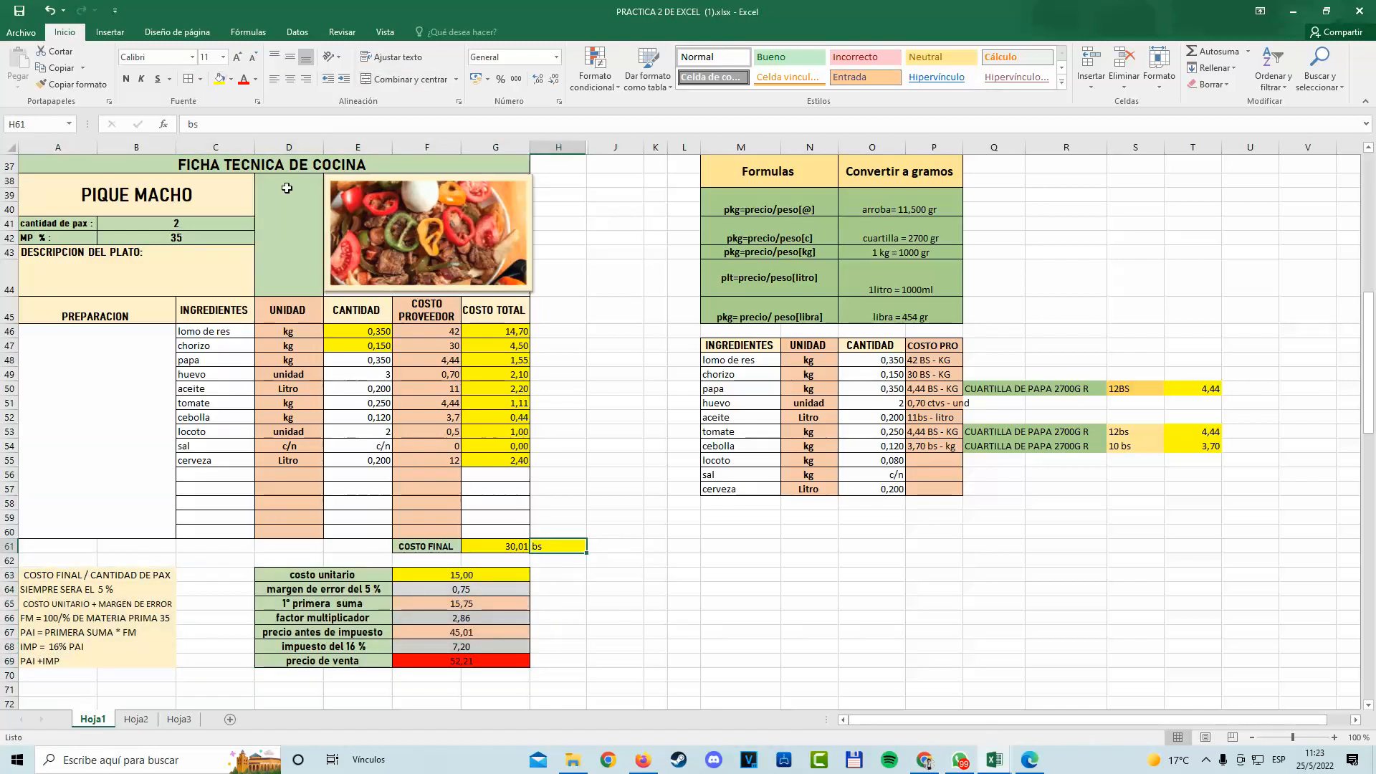
click(741, 531)
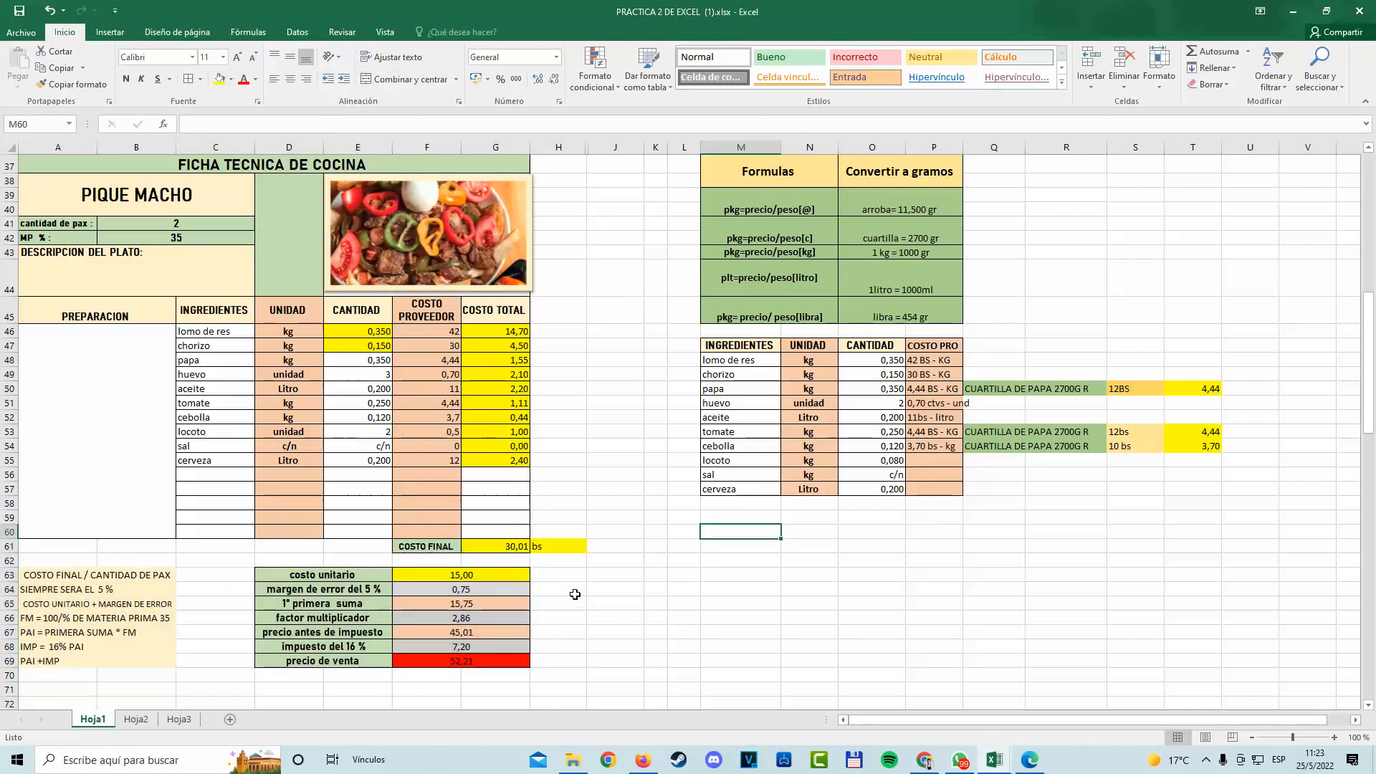
Try a cantidad de pax of 8 in B41 of the Pique Macho sheet and set it back to 2.
click(491, 546)
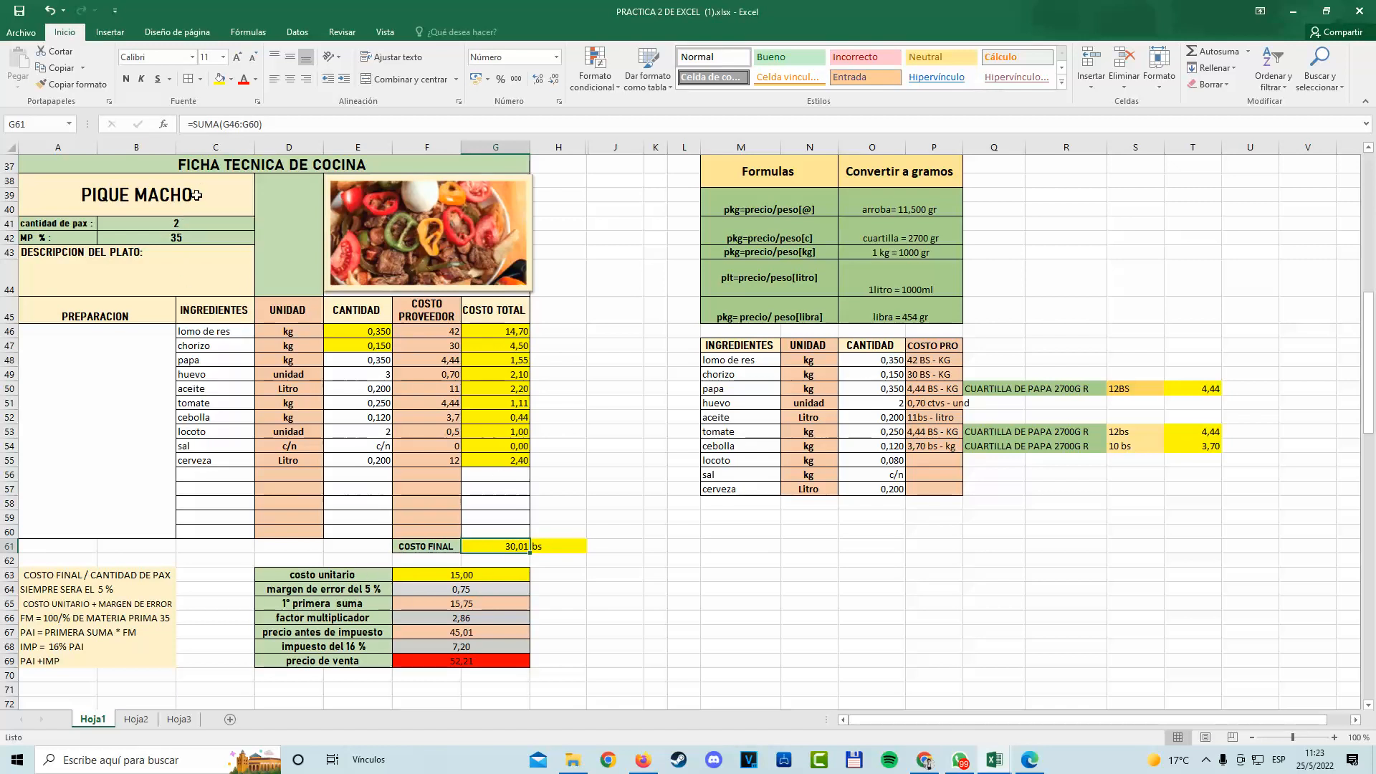
drag(166, 165, 516, 554)
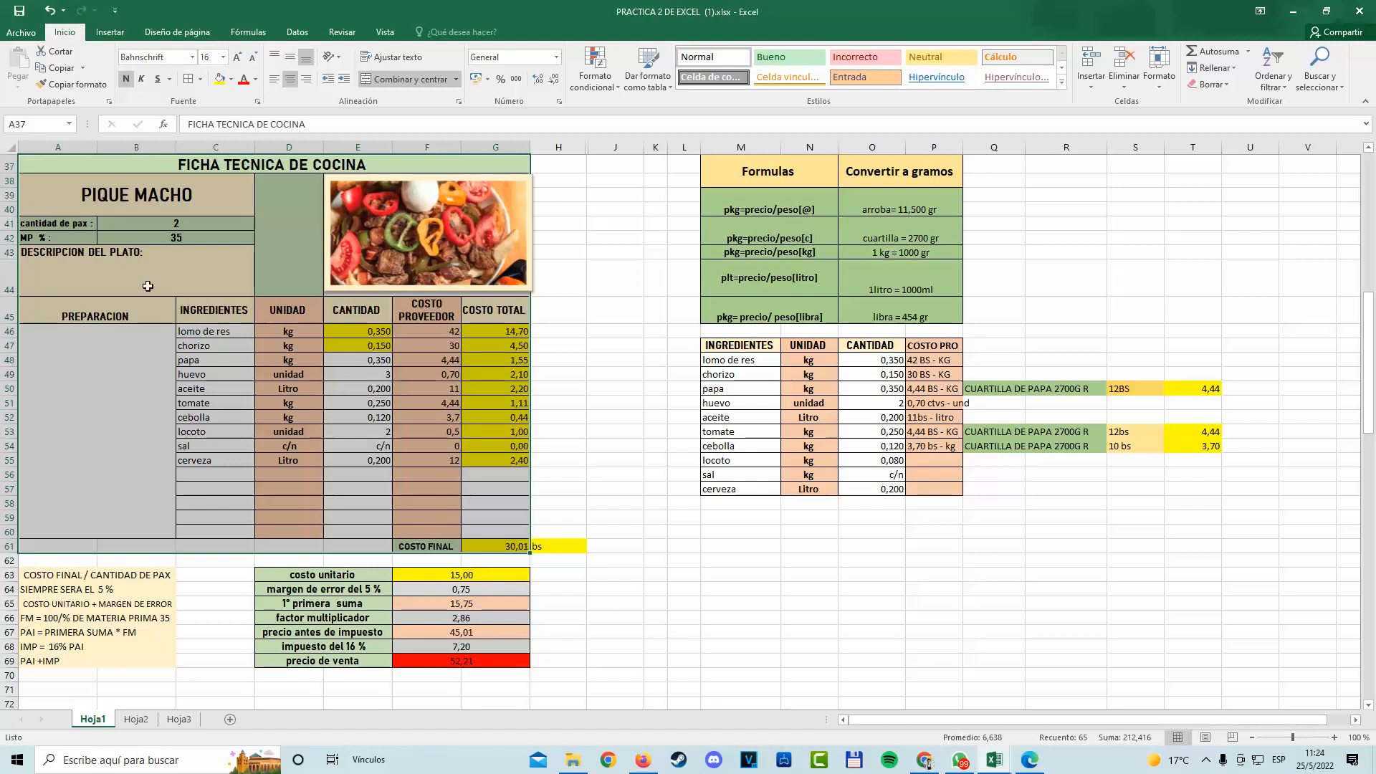
click(185, 224)
double_click(185, 223)
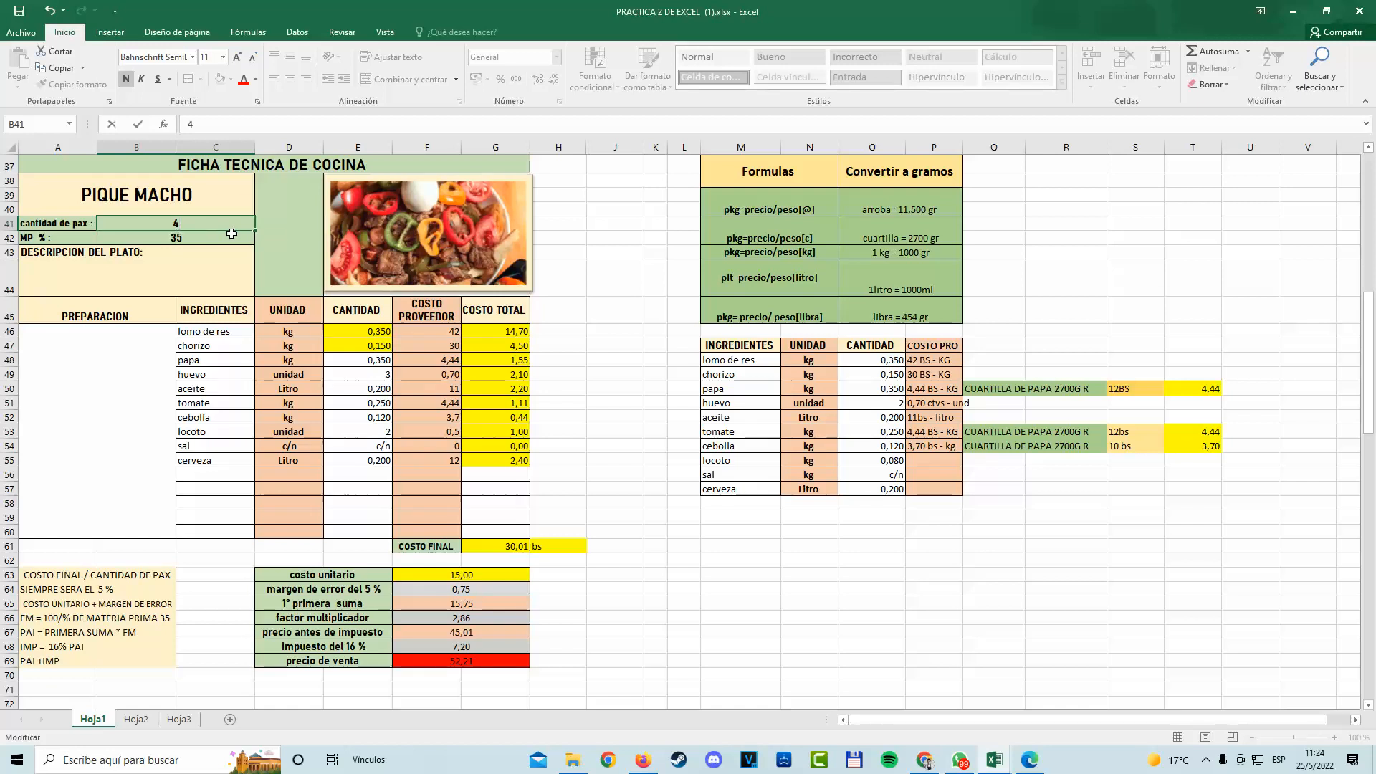
text(8)
key(Tab)
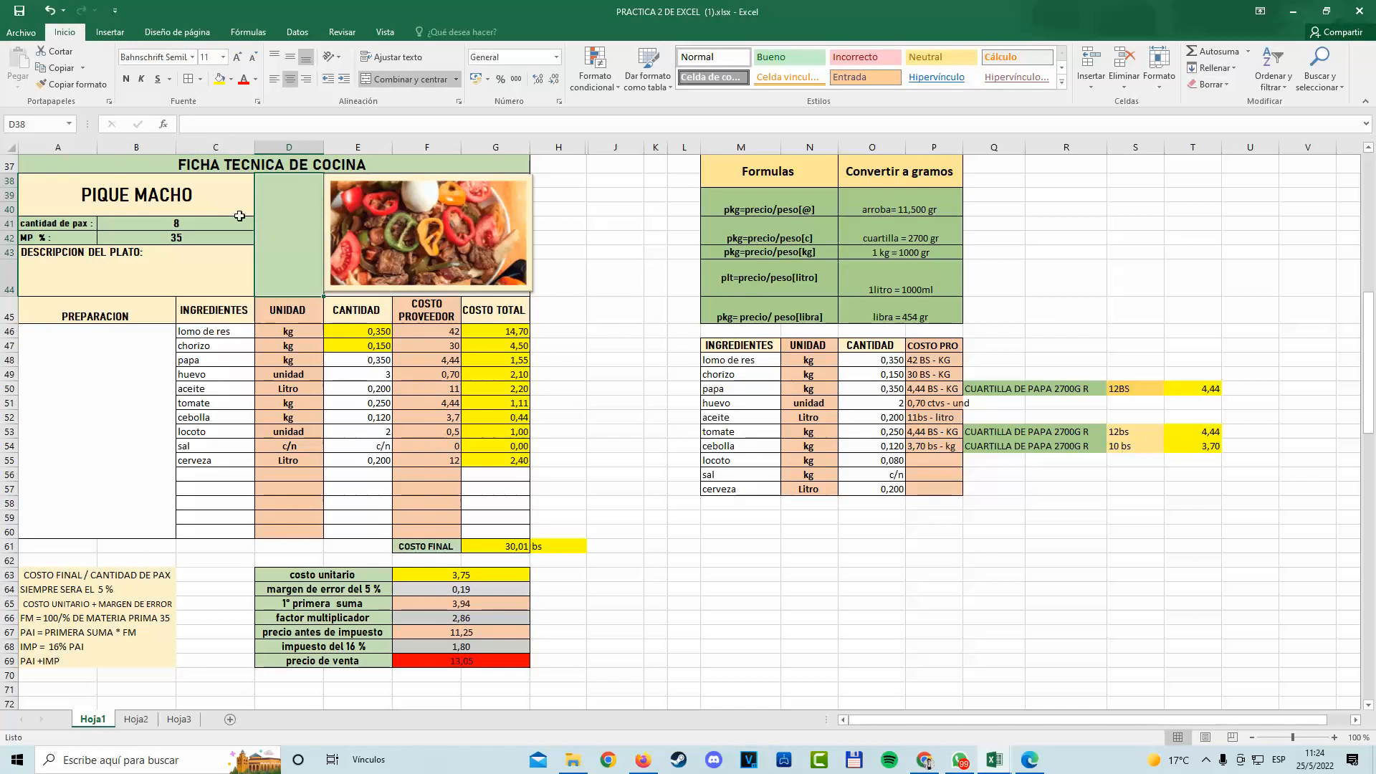
click(190, 222)
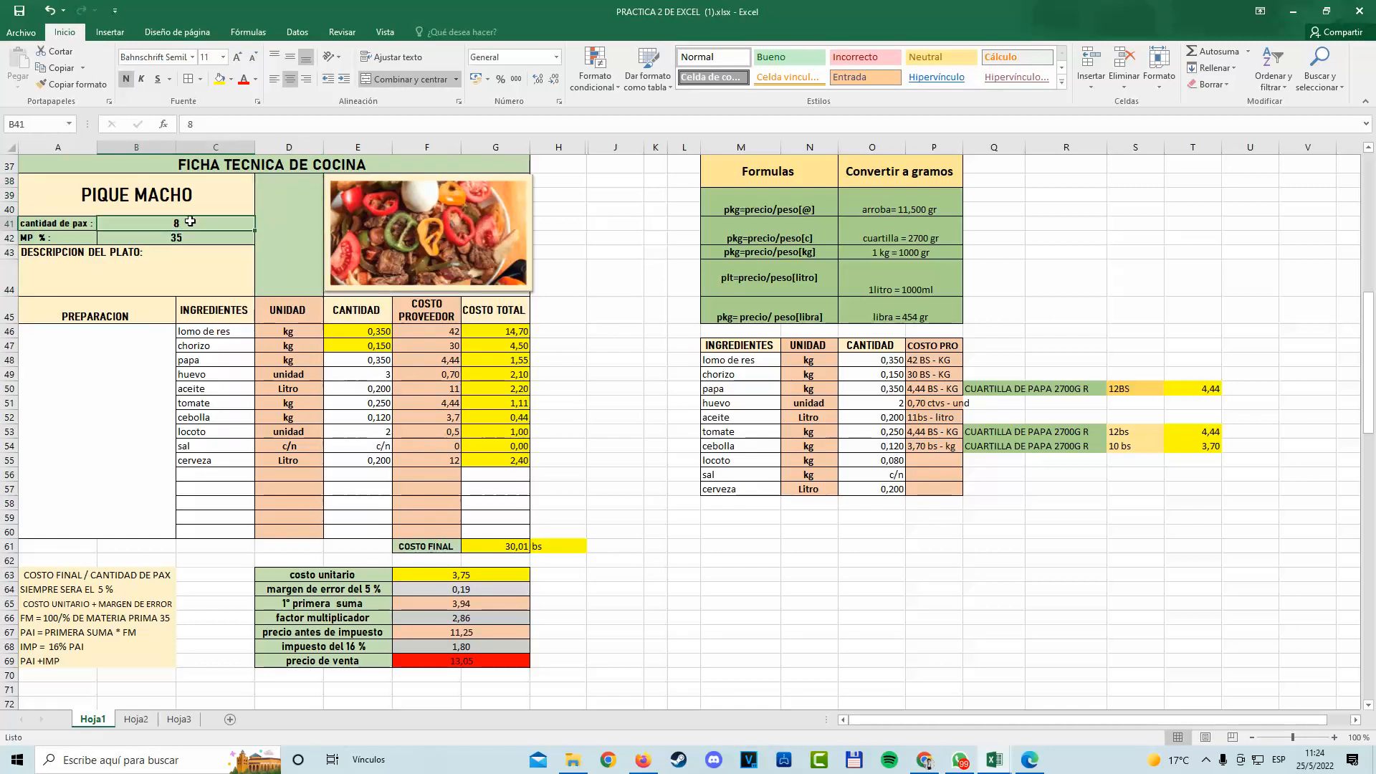
text(2)
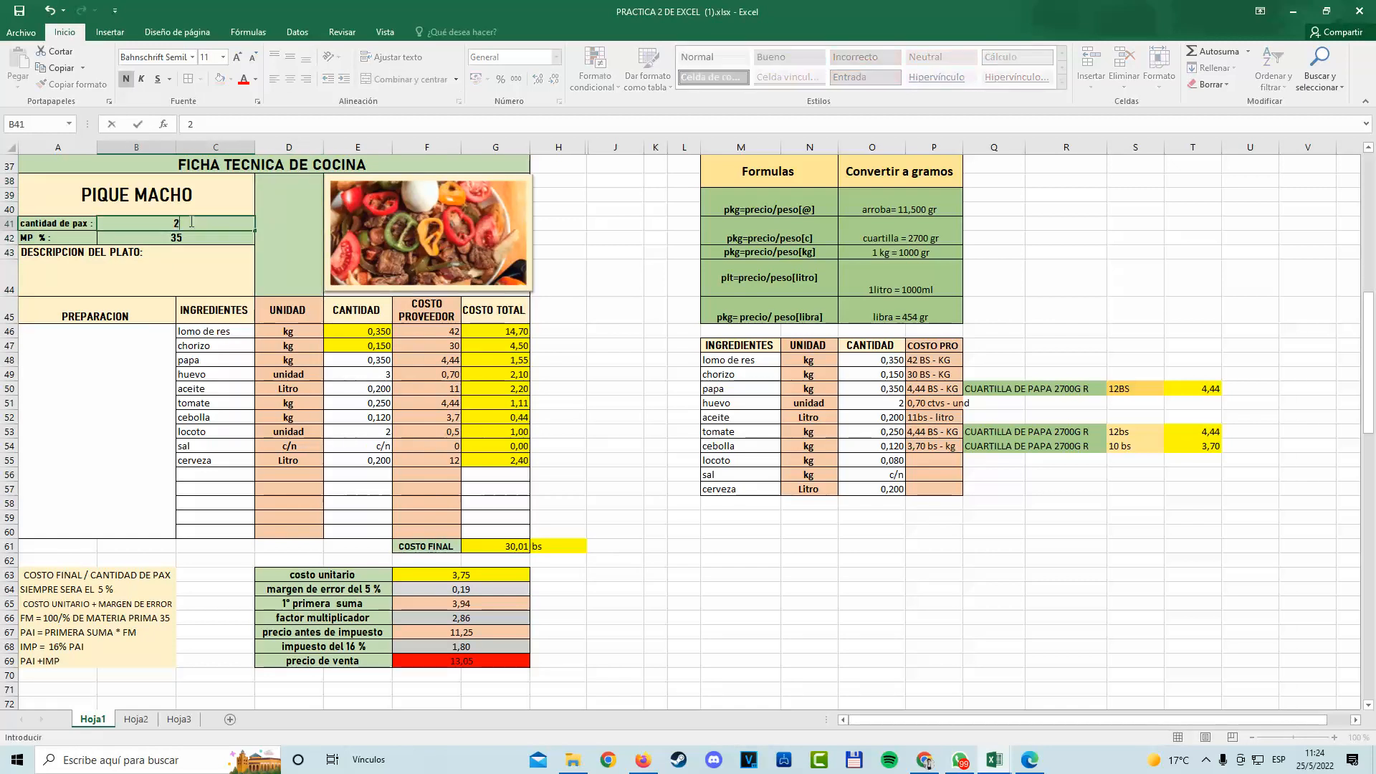
click(263, 216)
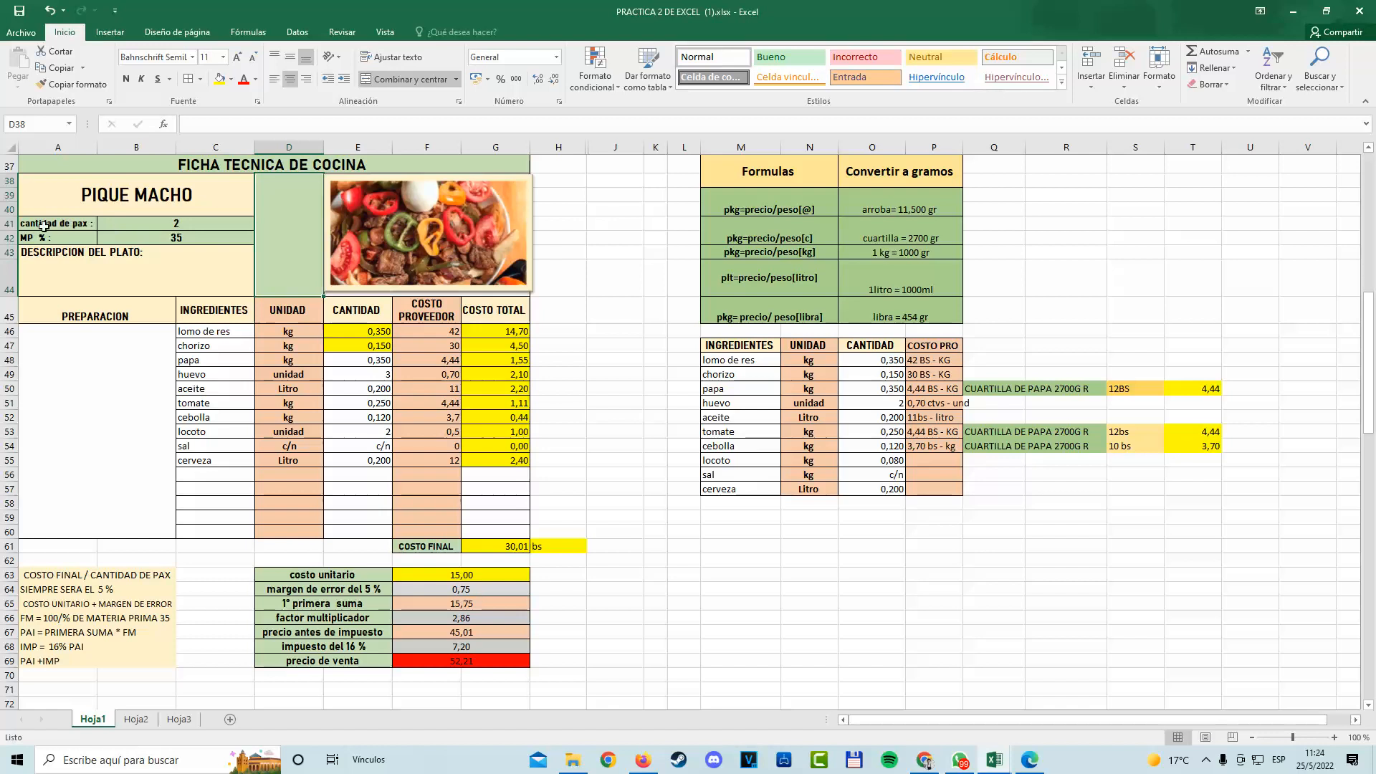
Examine how costo unitario in F63 is calculated from the final cost and the cantidad de pax.
drag(43, 226, 165, 224)
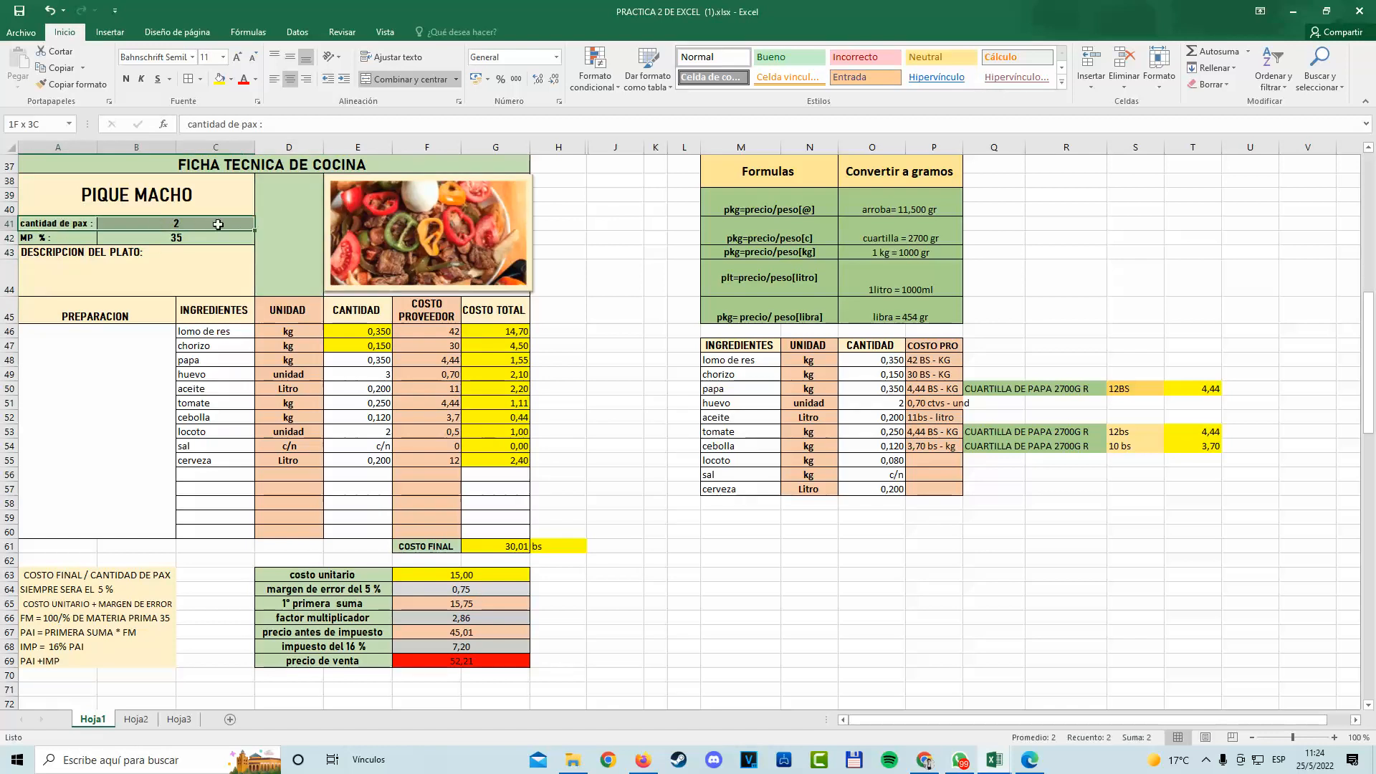
click(414, 588)
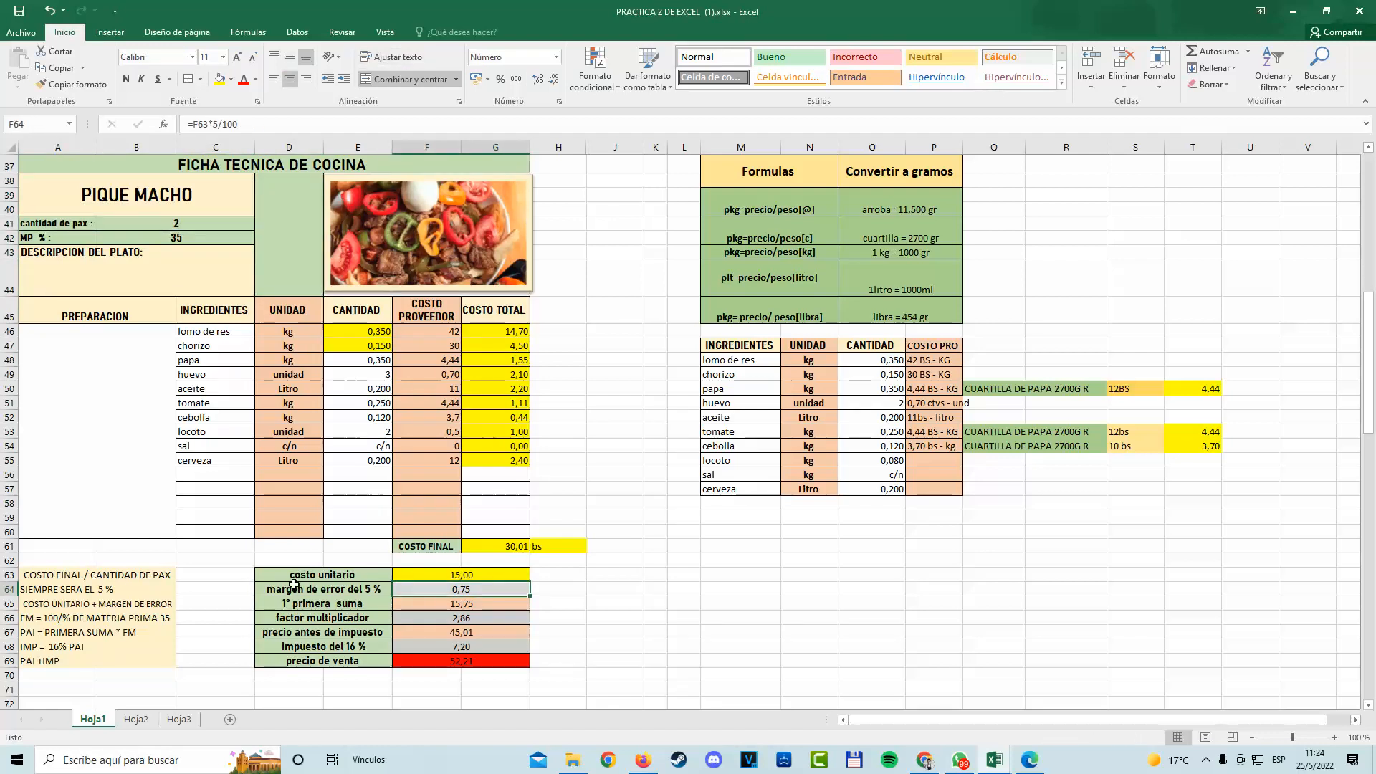
scroll(294, 585, down, 1)
scroll(287, 580, up, 1)
drag(115, 576, 475, 574)
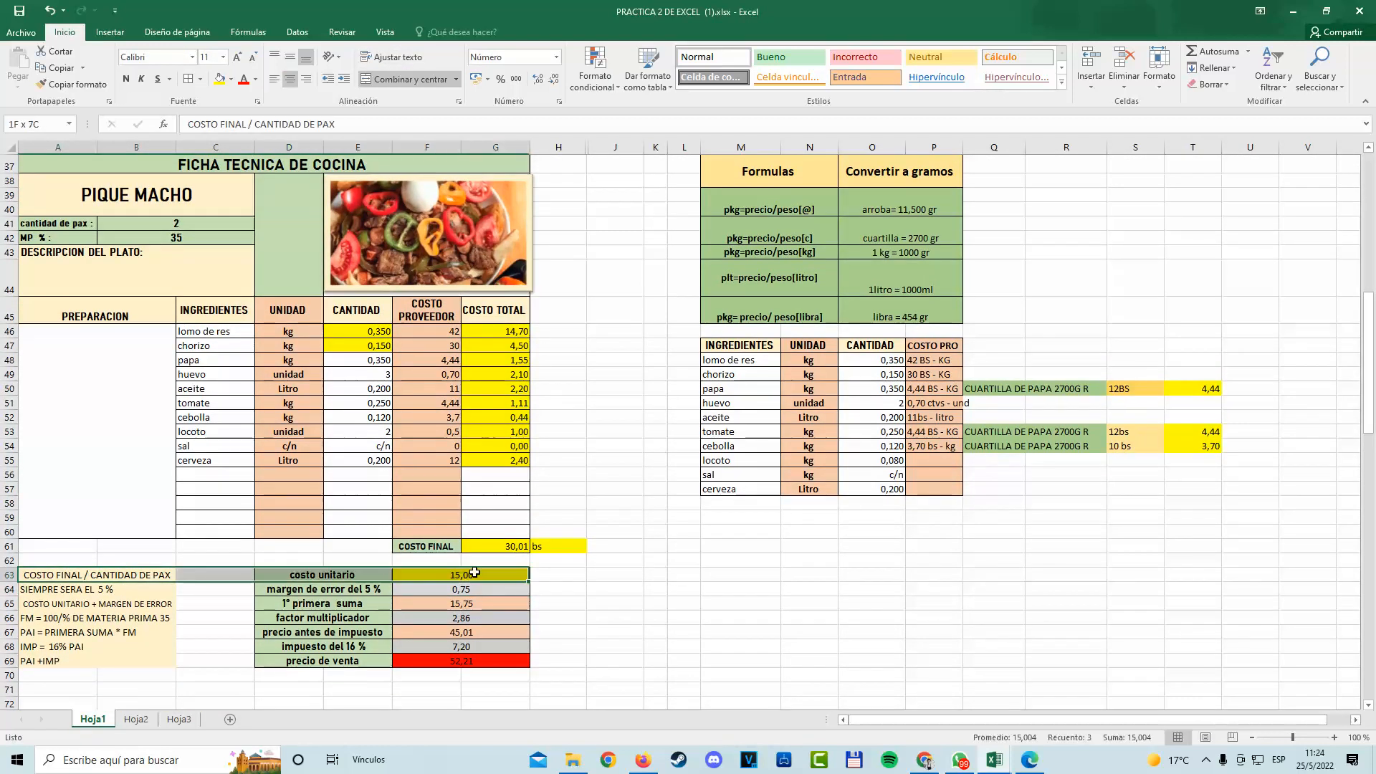
click(345, 575)
click(448, 571)
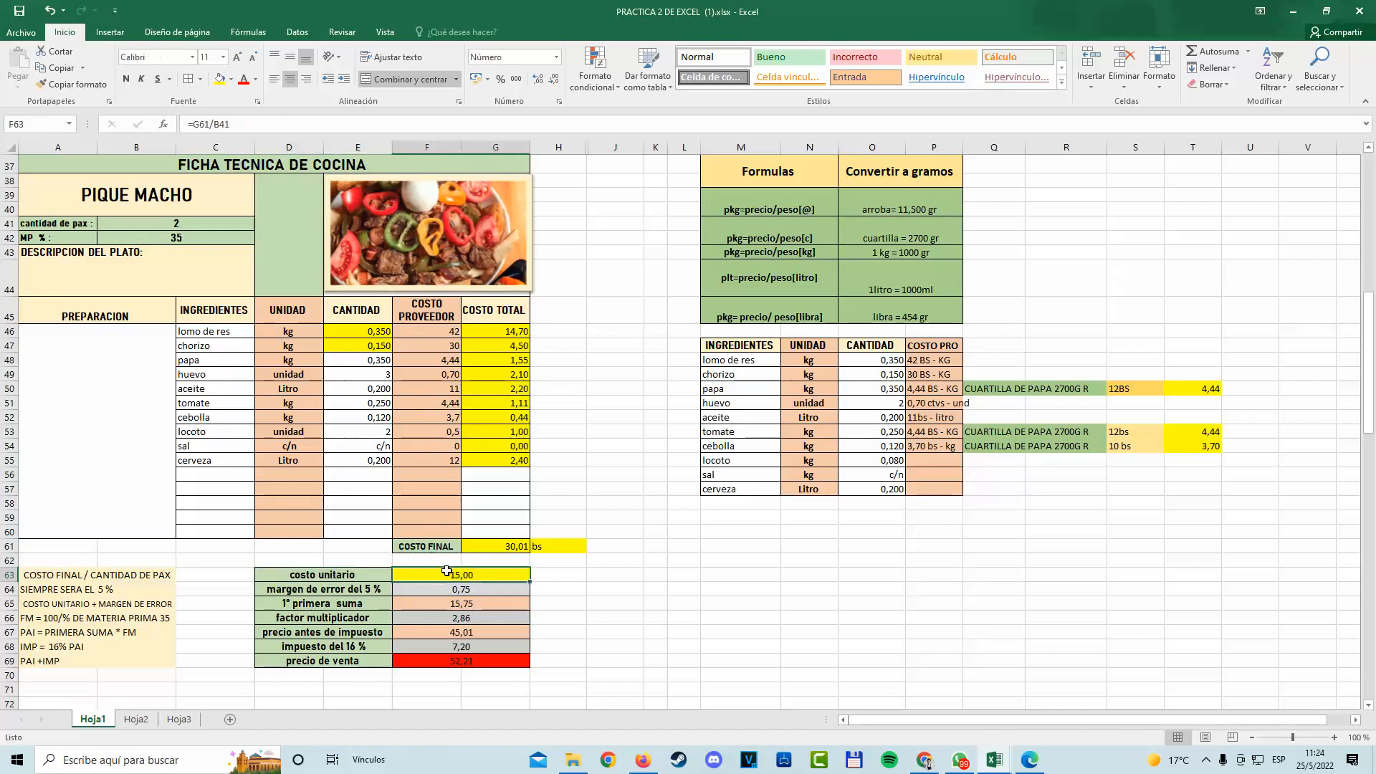
click(334, 572)
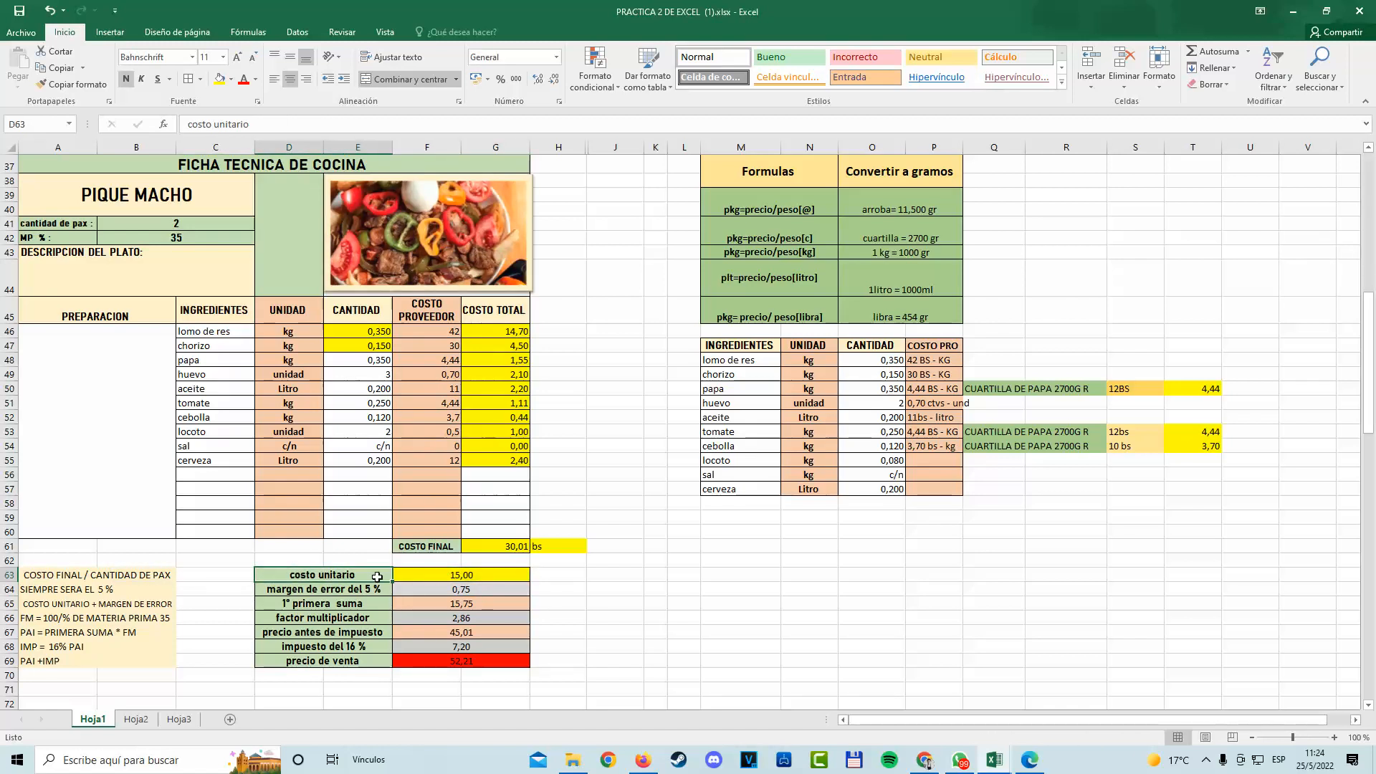
Fill the pricing notes in A63 to A69, from COSTO FINAL / CANTIDAD DE PAX to PAI + IMP, with red and make their text bold.
double_click(412, 574)
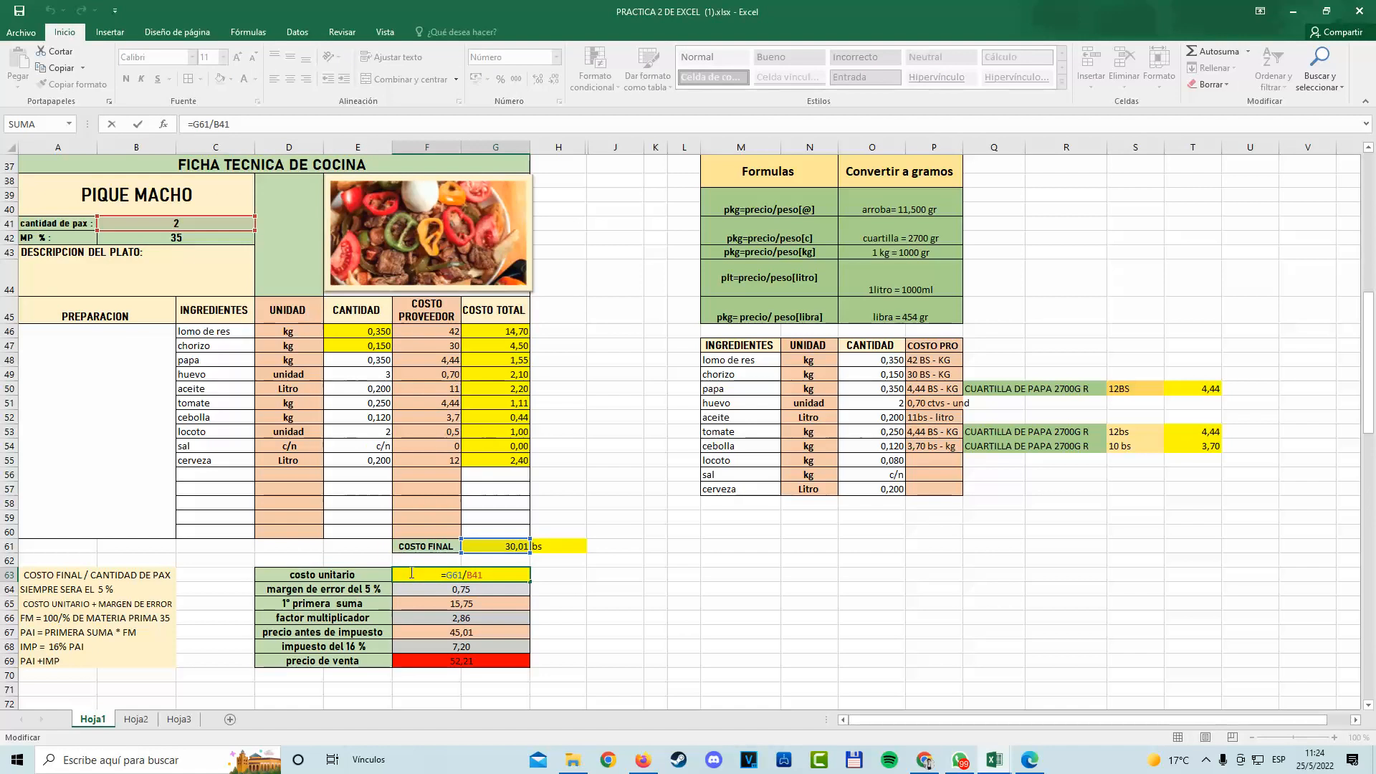
key(Return)
click(151, 571)
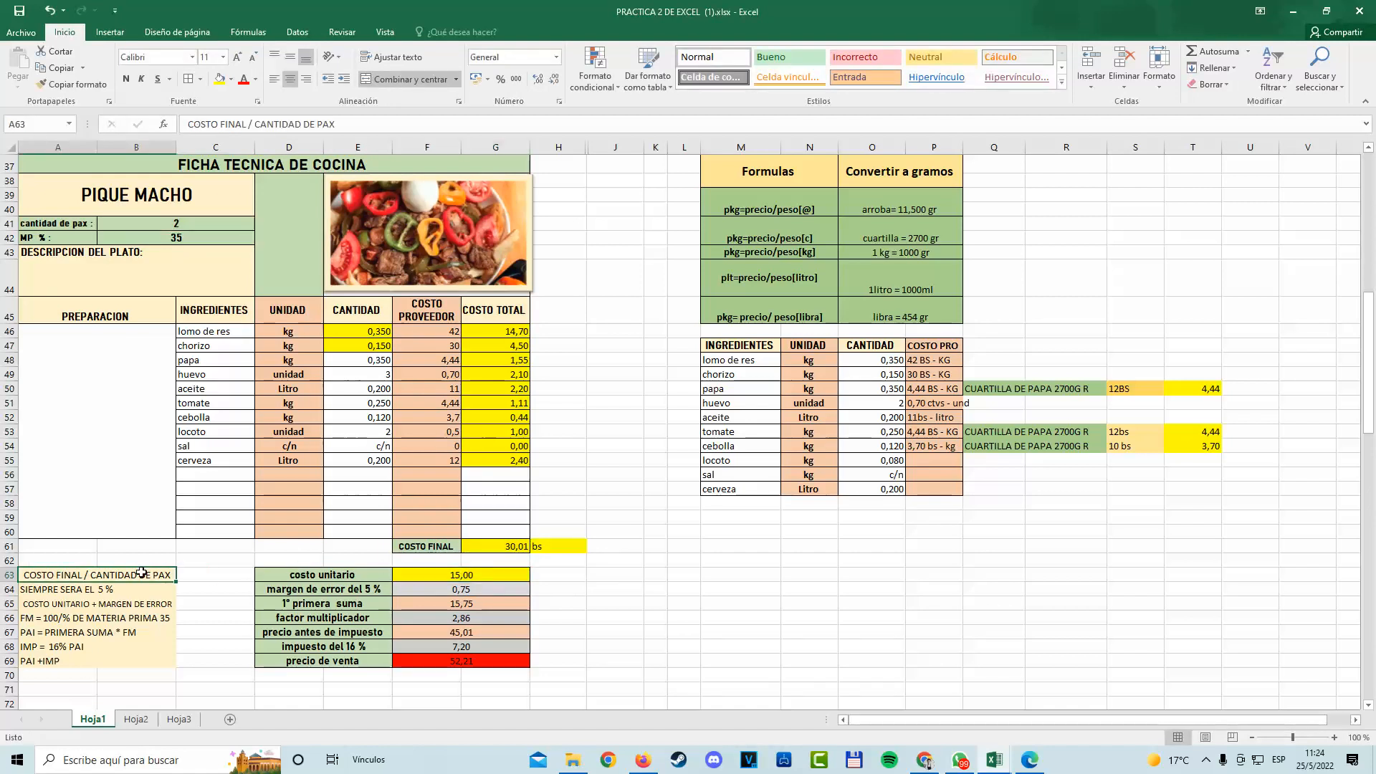
drag(123, 587, 122, 663)
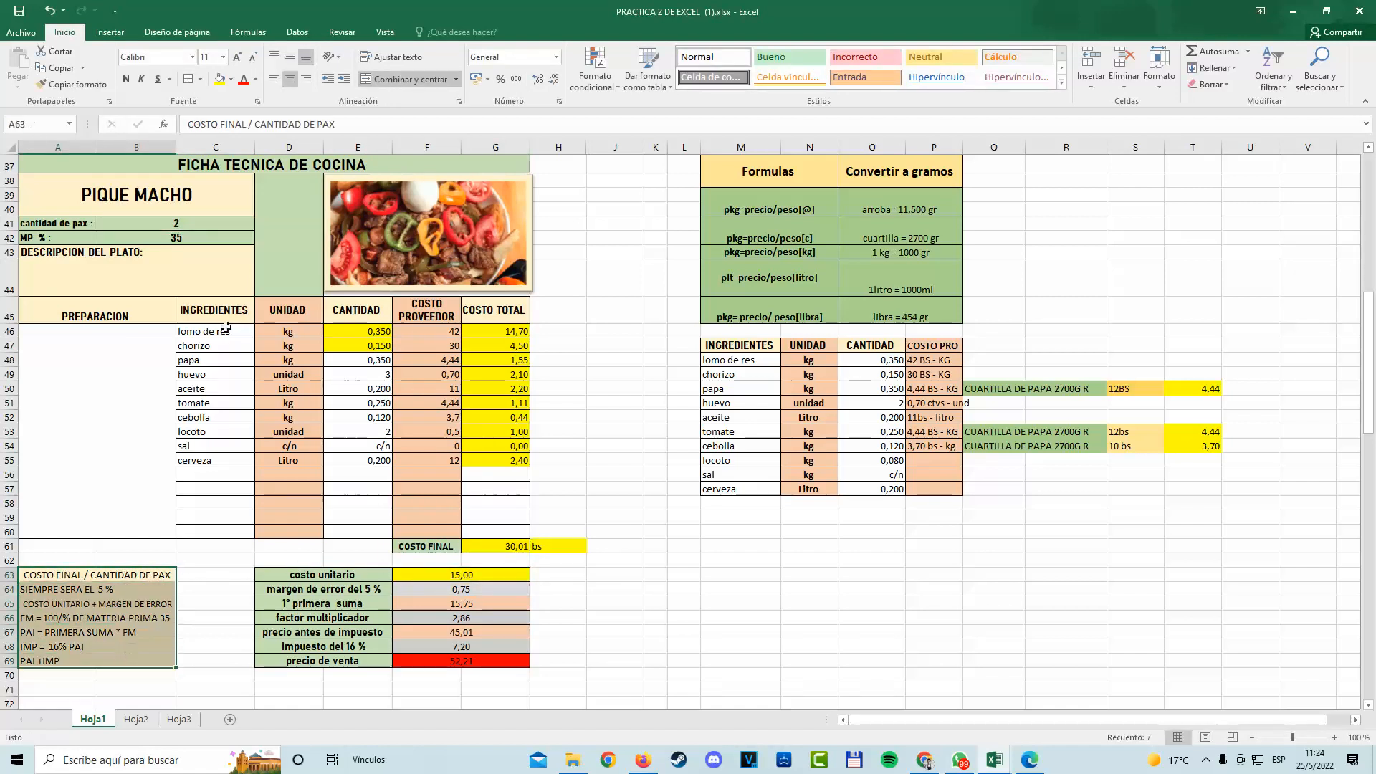
click(231, 79)
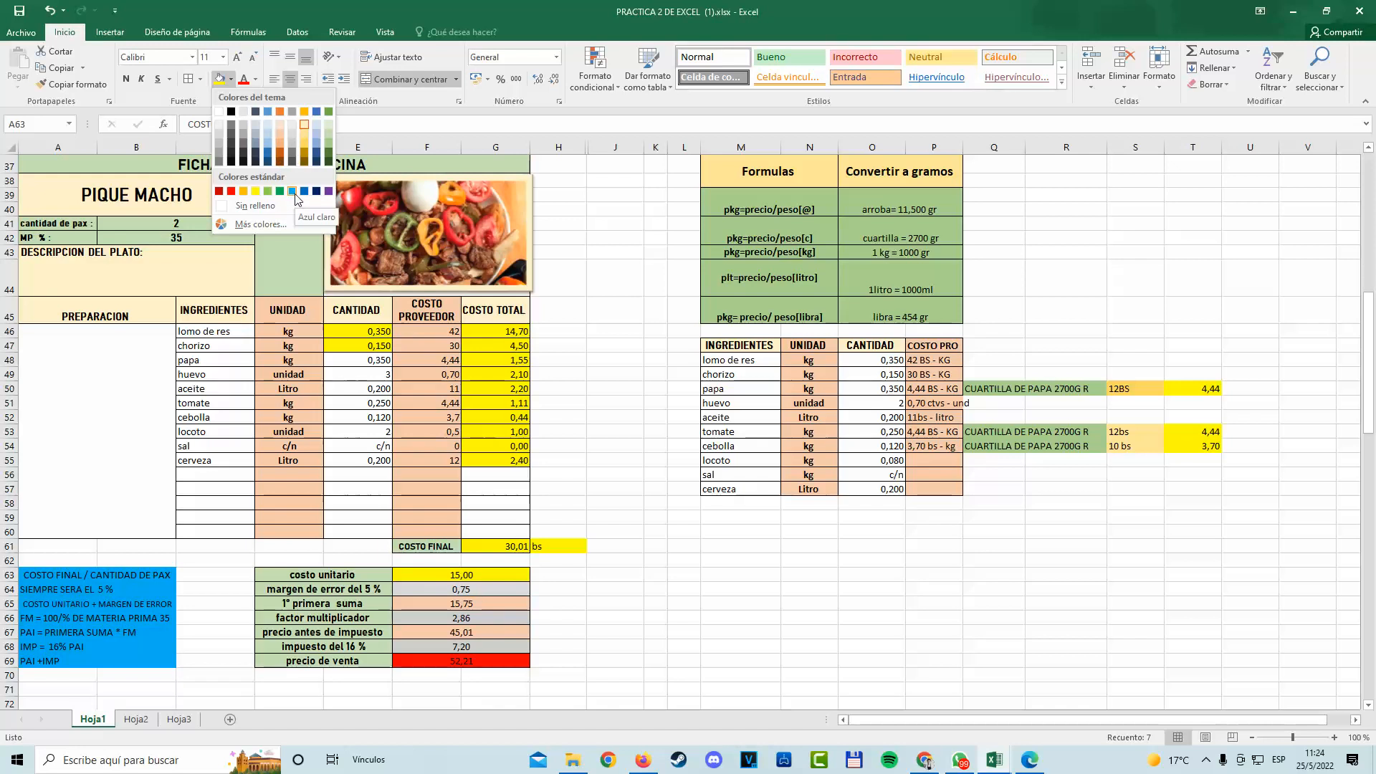
click(231, 192)
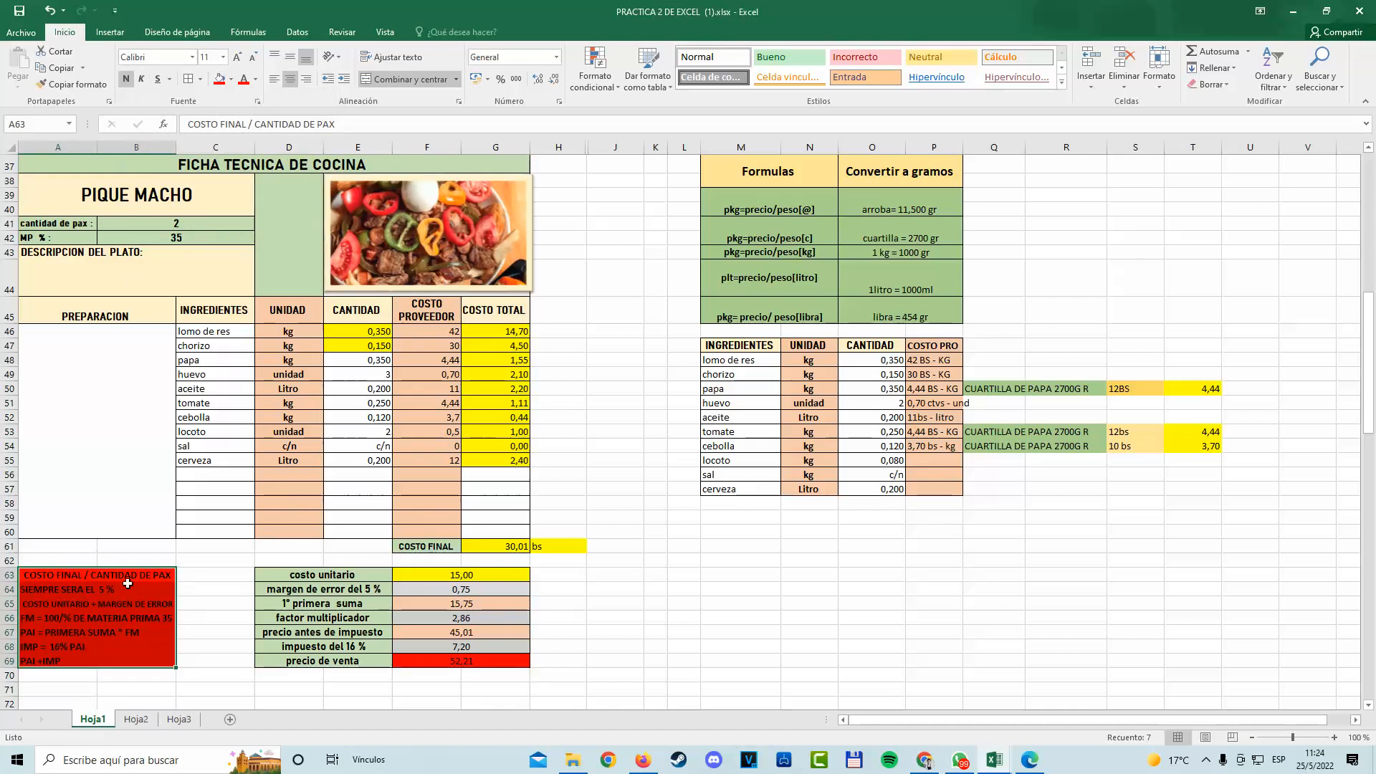
click(79, 618)
Examine the costo unitario row with its note, the final cost and the cantidad de pax used to calculate it.
drag(351, 575, 143, 572)
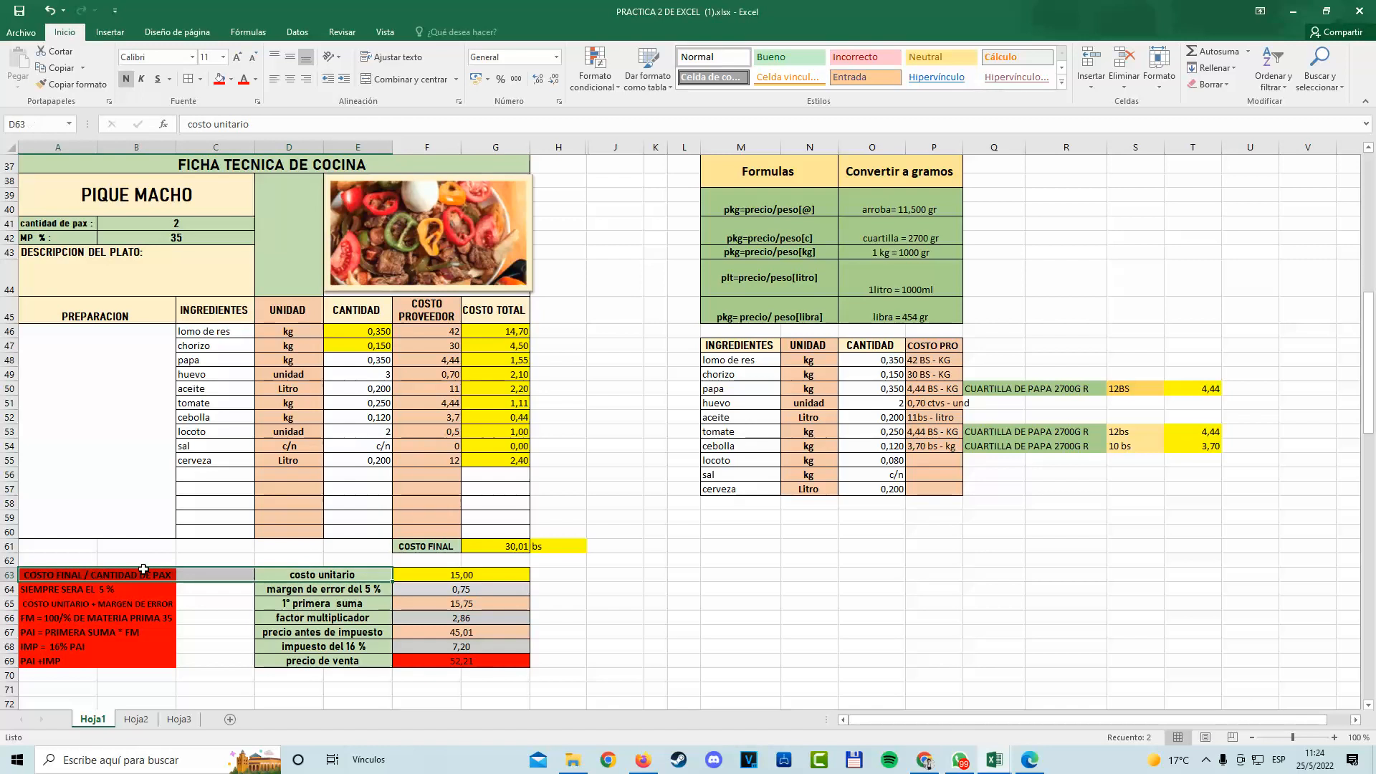
click(123, 574)
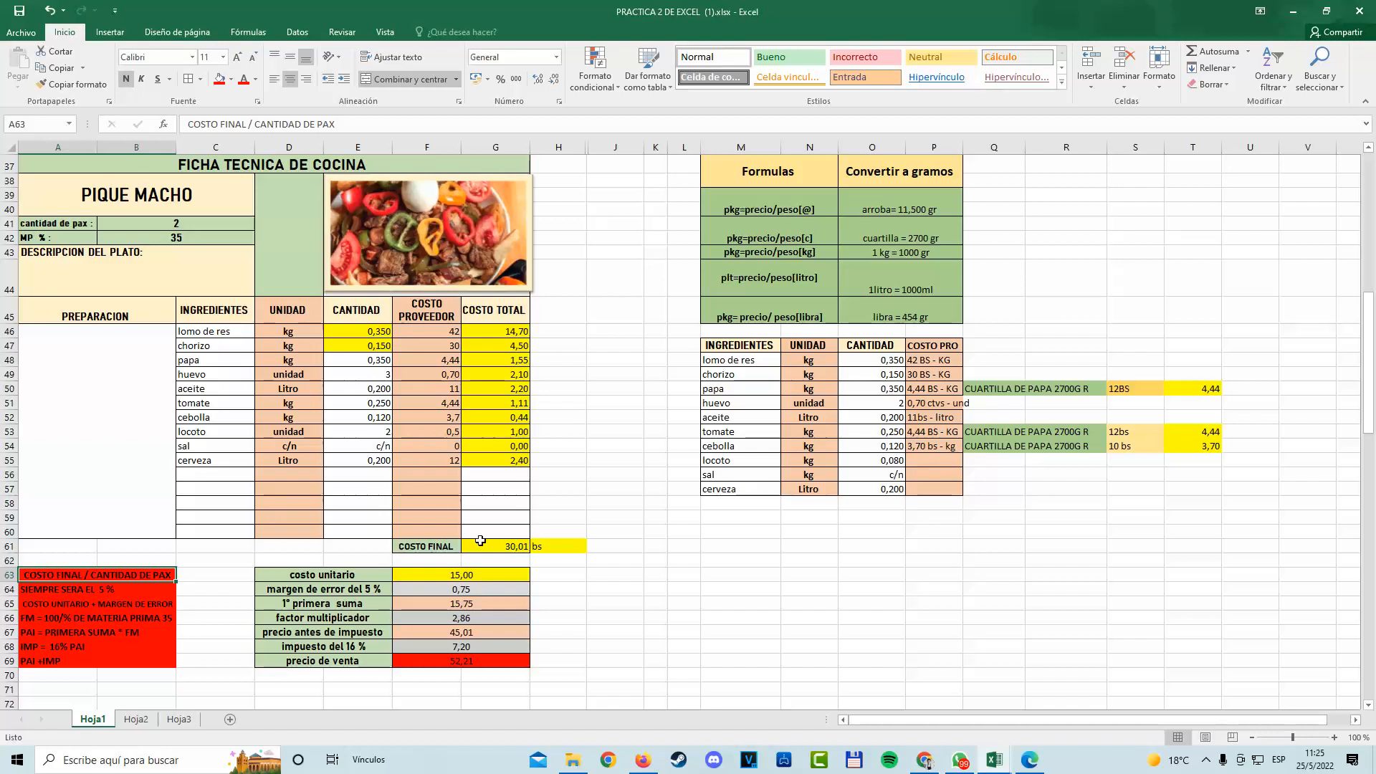
drag(441, 547, 498, 549)
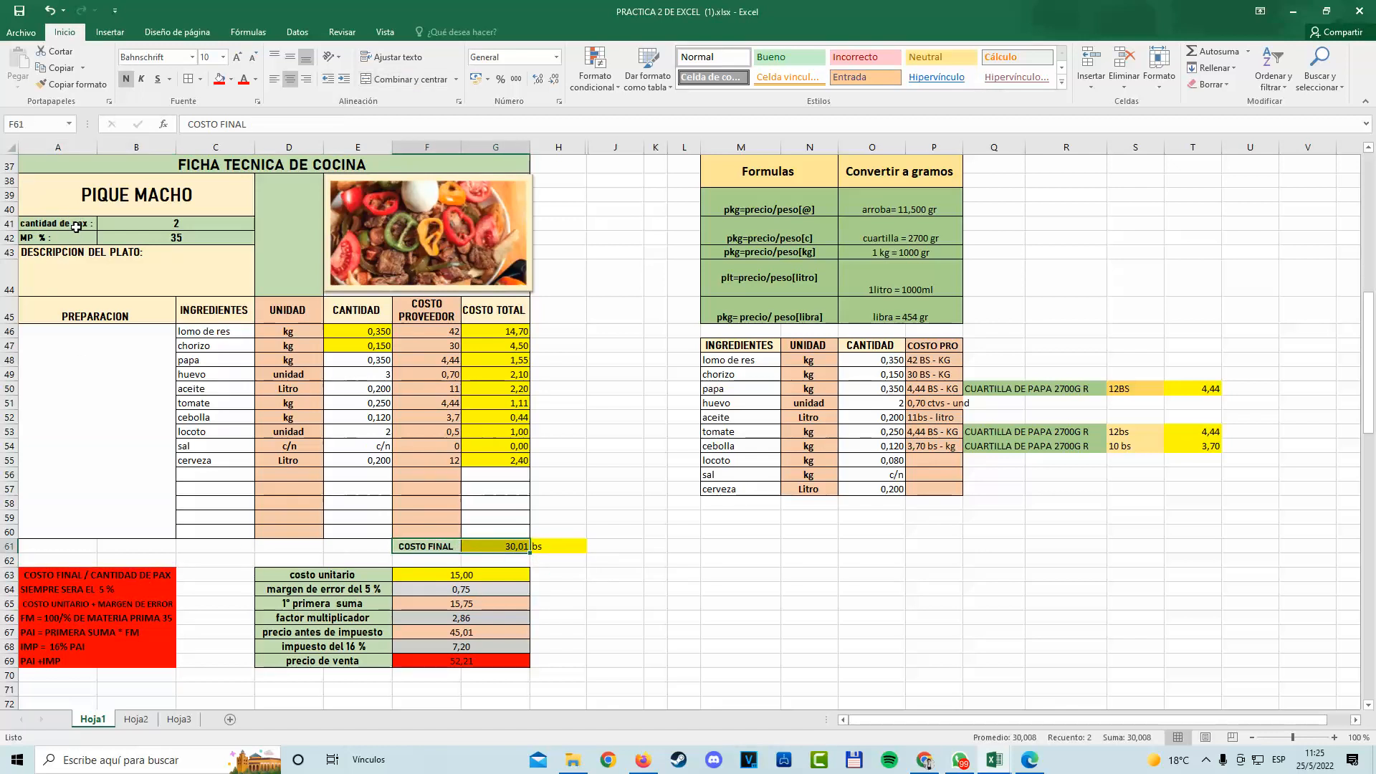
drag(75, 223, 187, 224)
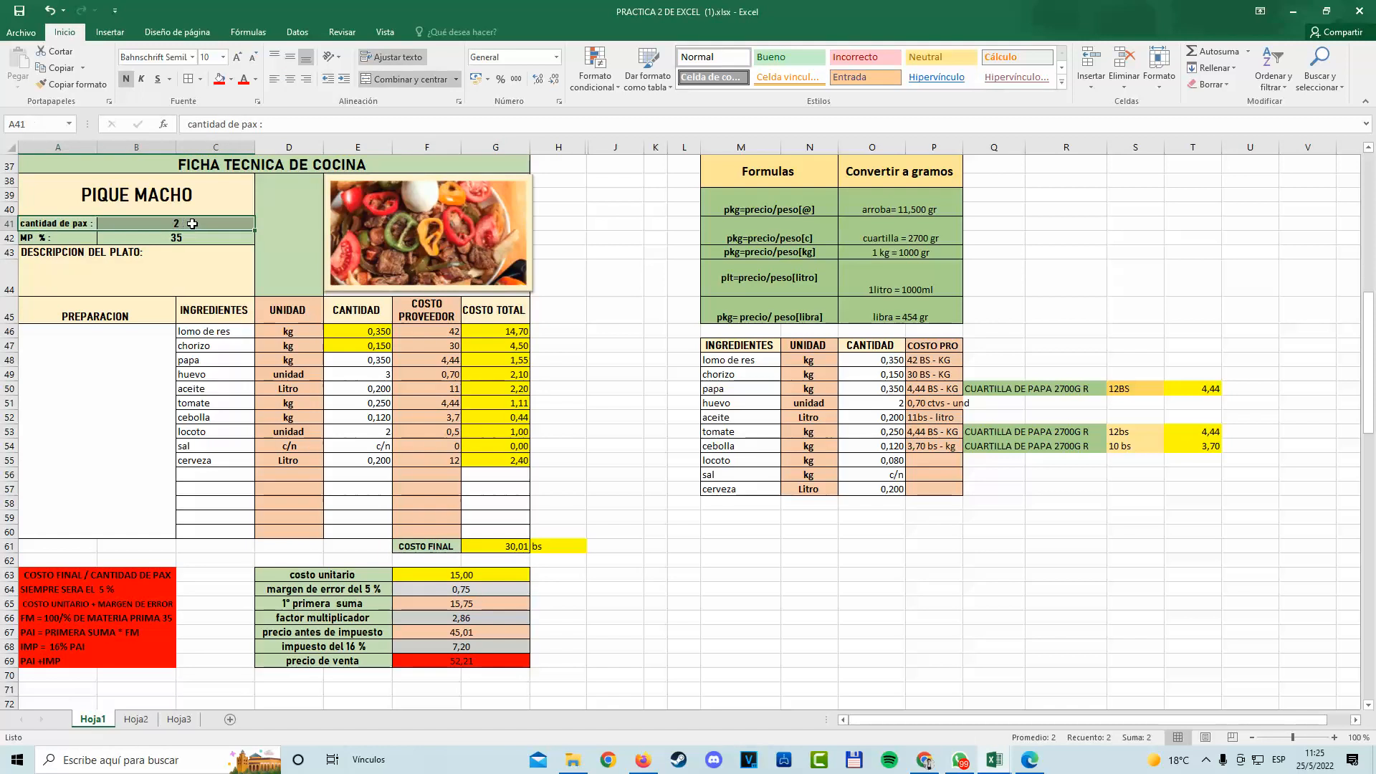
Clear the costo unitario formula from F63.
double_click(443, 577)
key(BackSpace)
key(BackSpace)
key(BackSpace)
key(BackSpace)
key(BackSpace)
key(BackSpace)
key(BackSpace)
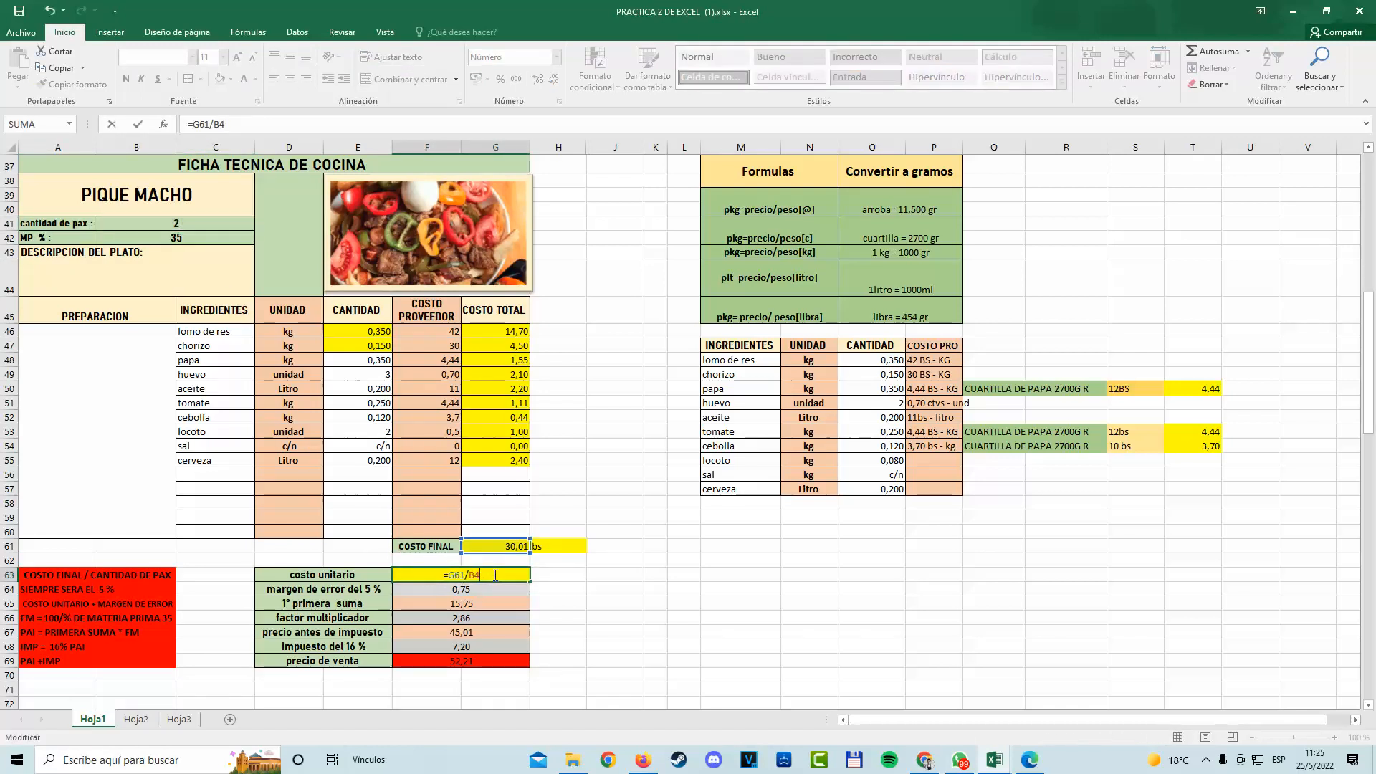
key(Escape)
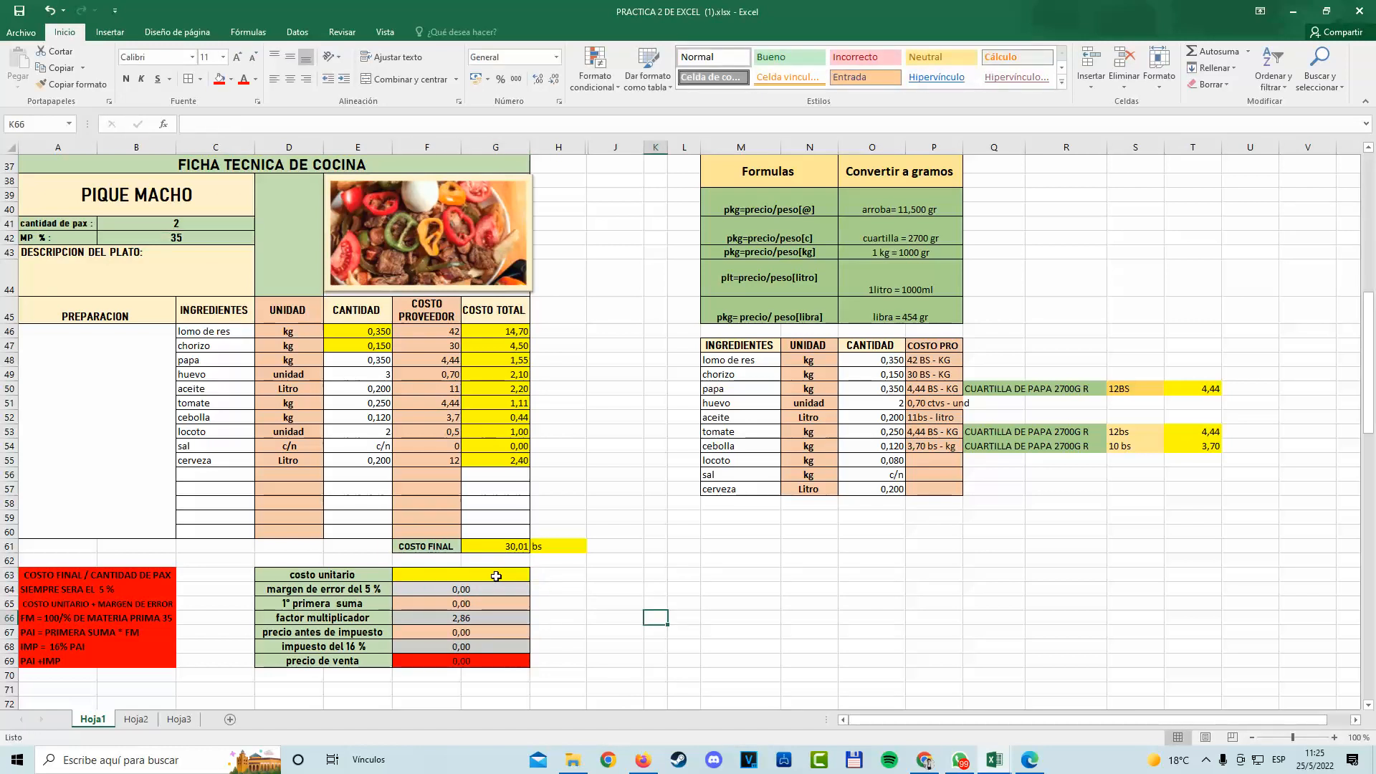
key(Delete)
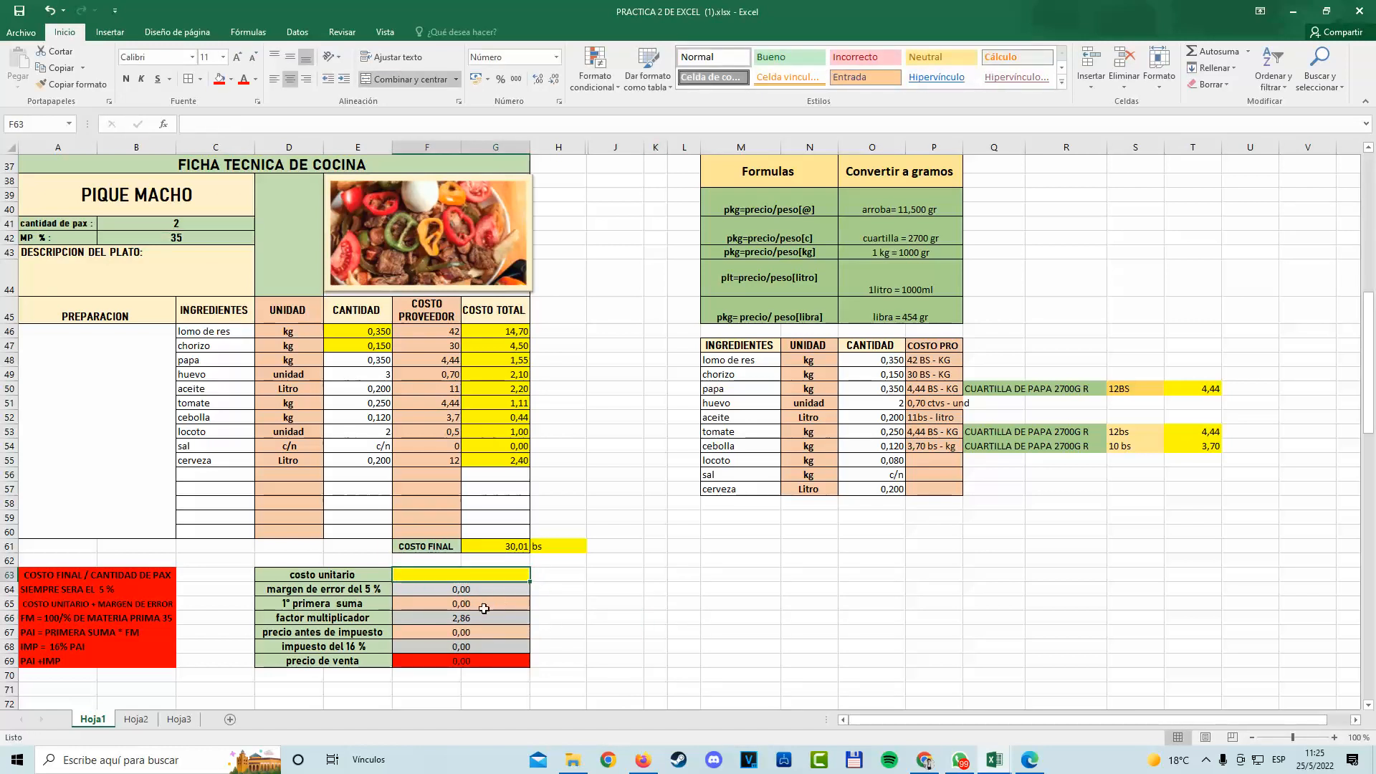
click(674, 617)
Enter =G61/B41 in F63 to divide the final cost by the cantidad de pax.
double_click(480, 572)
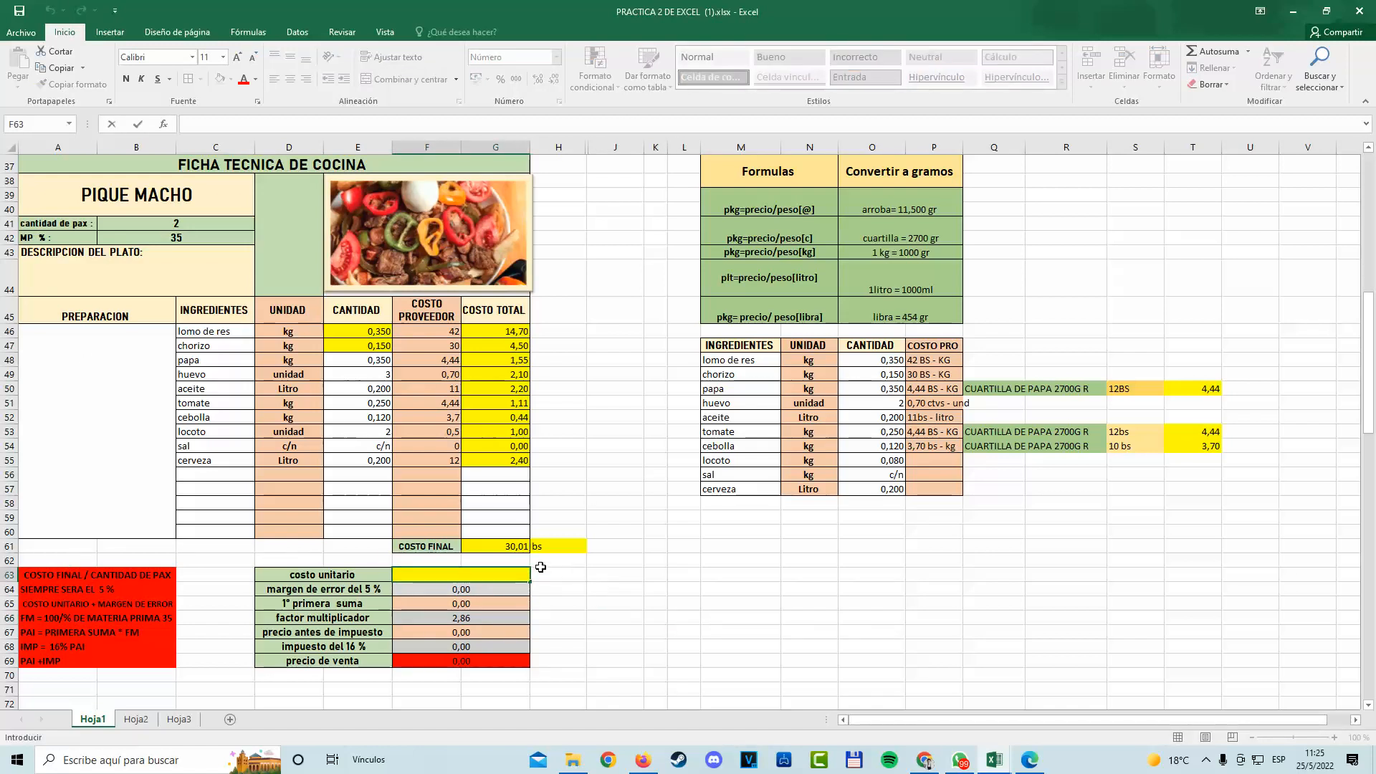
text(=)
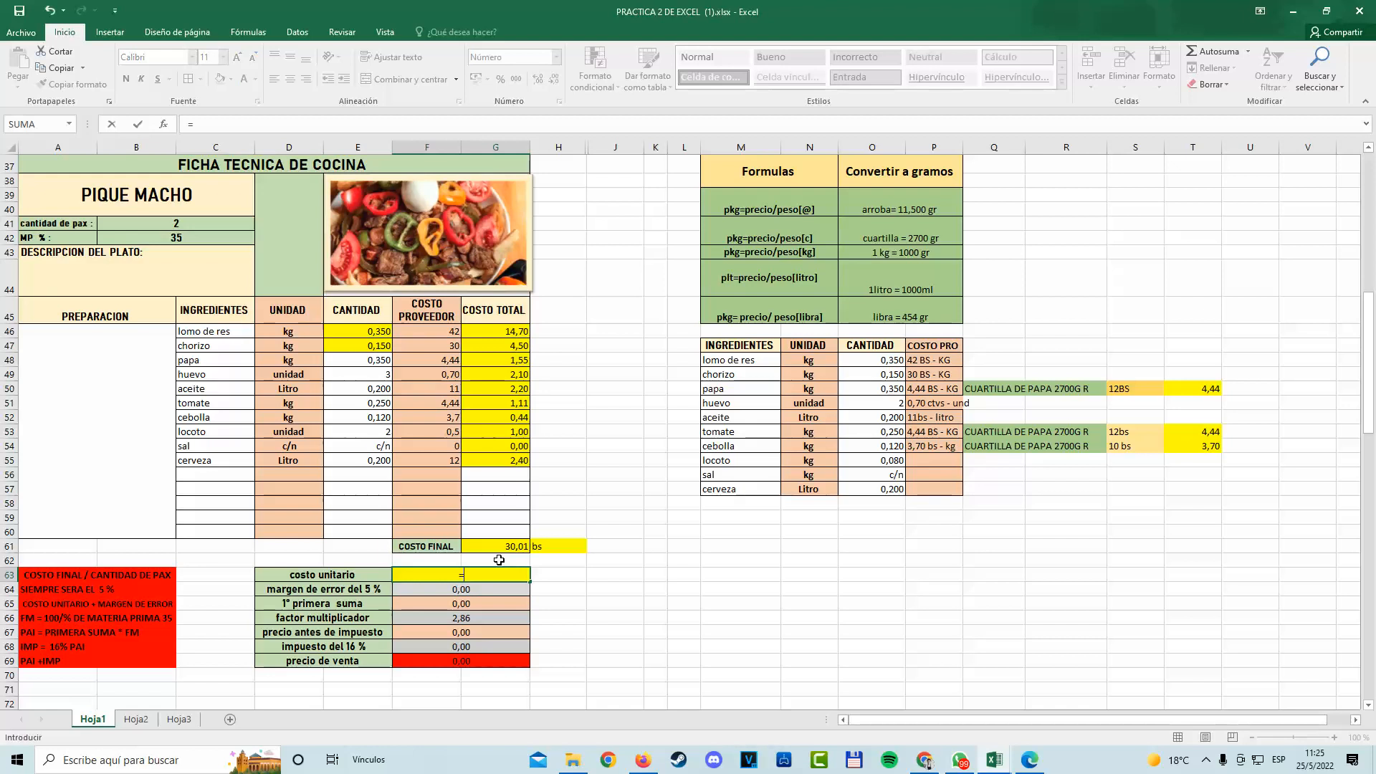
click(486, 547)
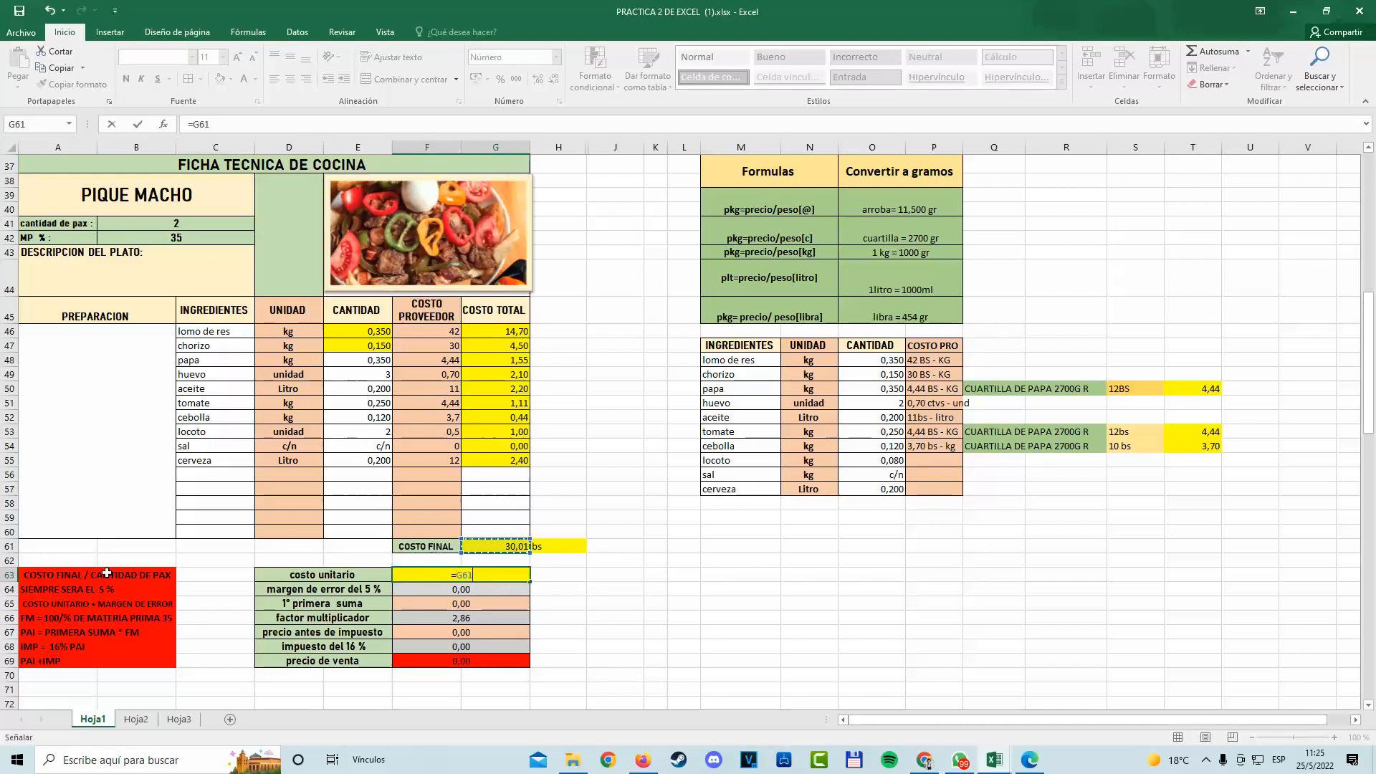
text(/)
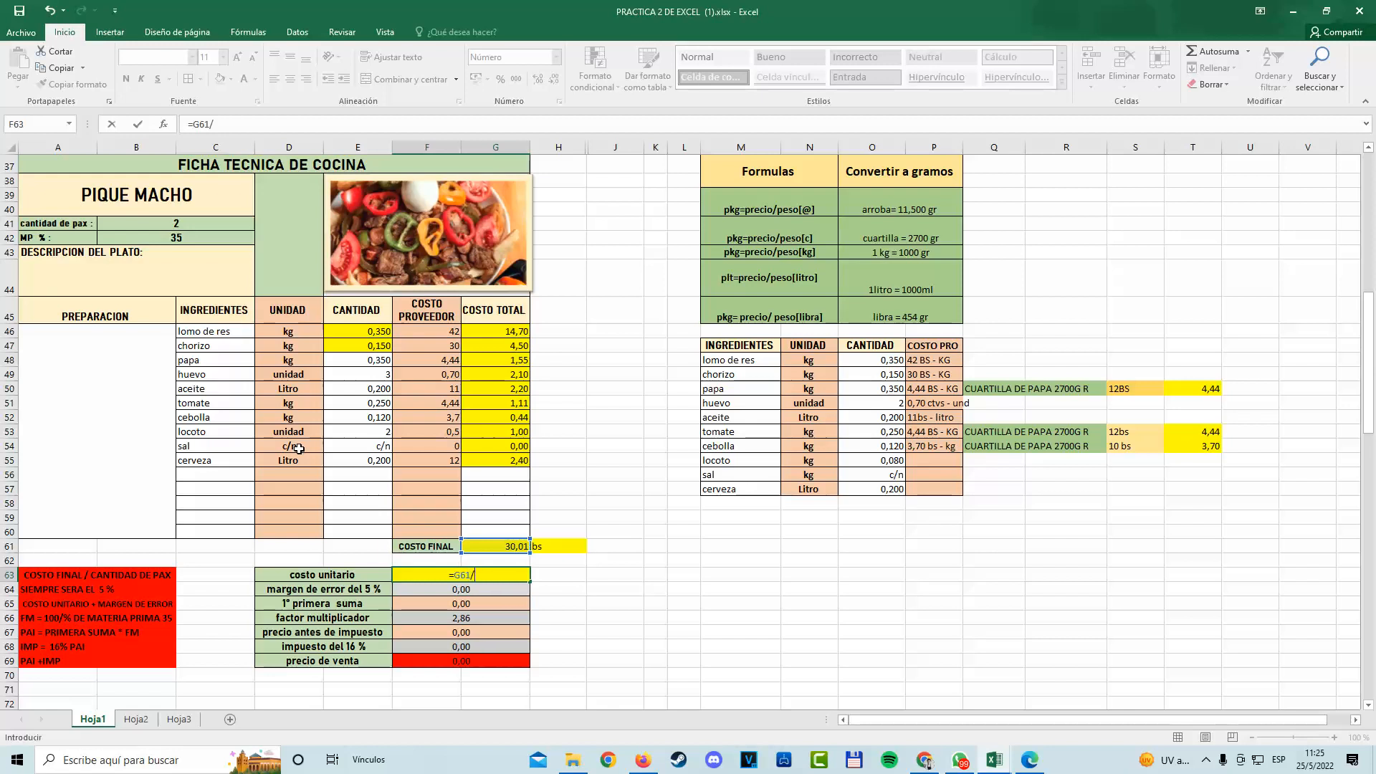
click(141, 227)
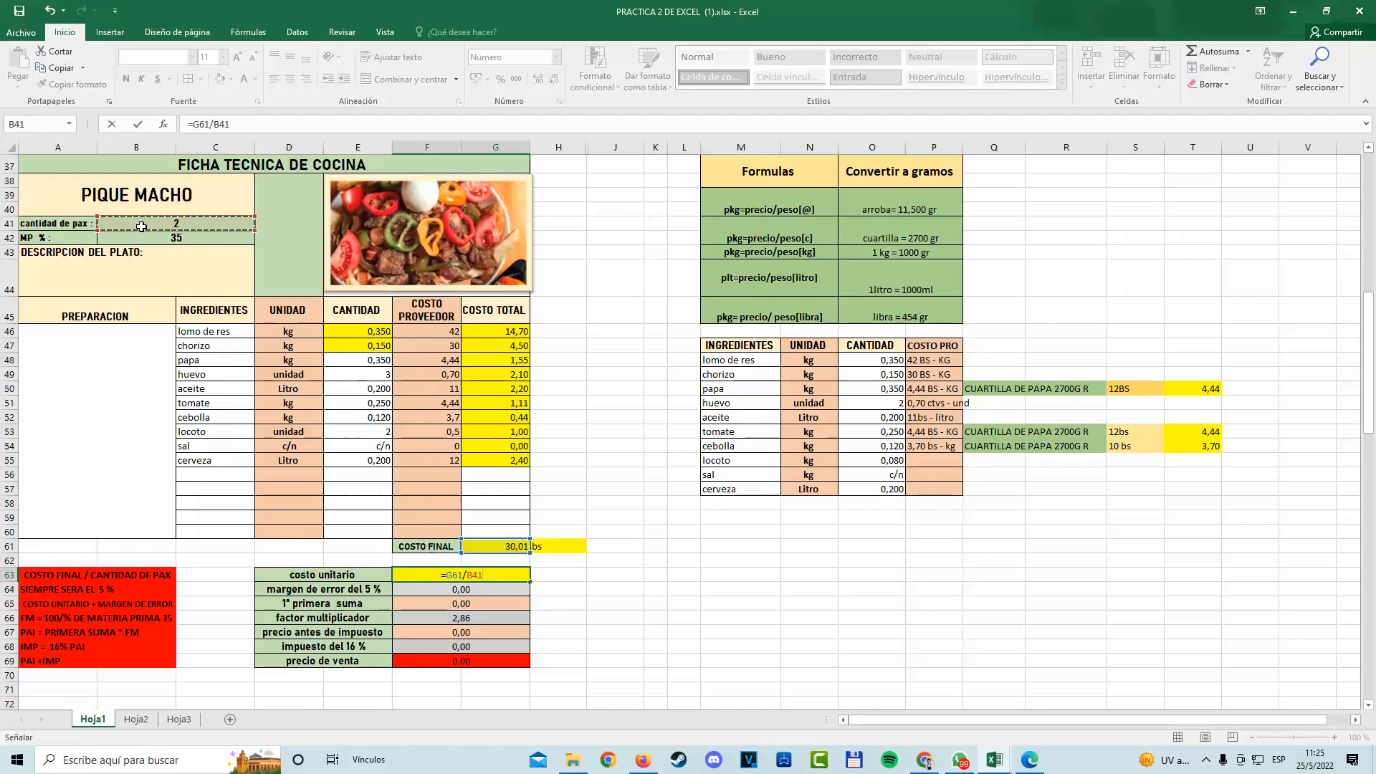
key(Return)
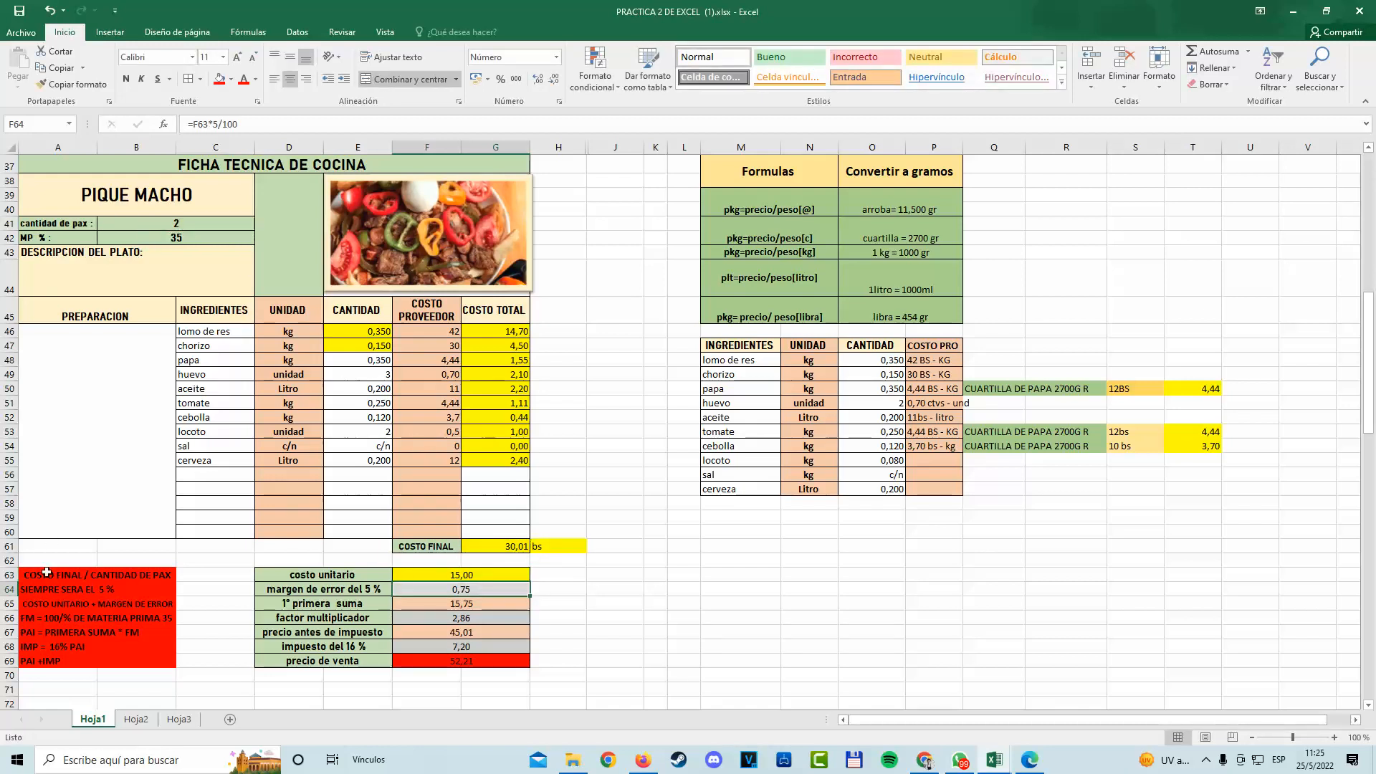
Try a cantidad de pax of 3 in B41 and check its effect on the costo unitario in F63.
drag(330, 573, 466, 576)
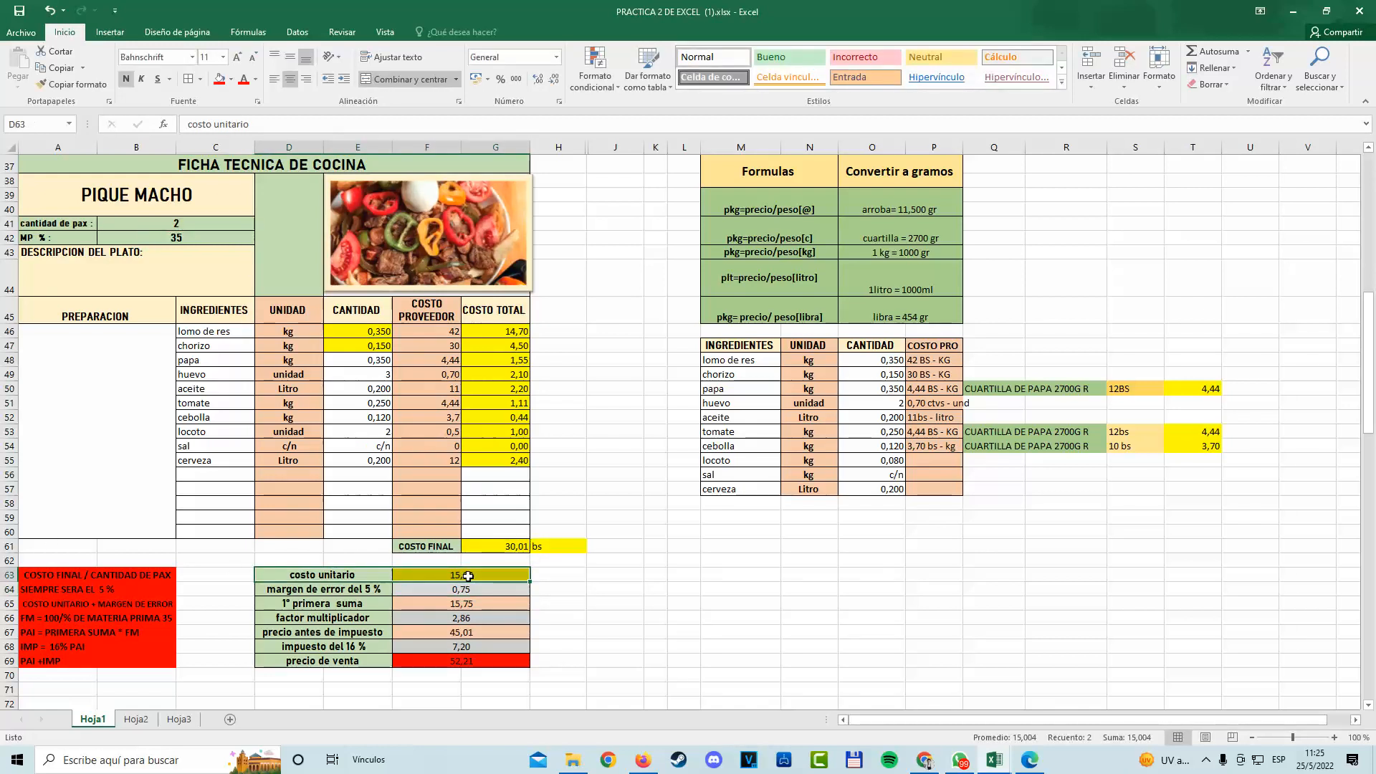
click(469, 575)
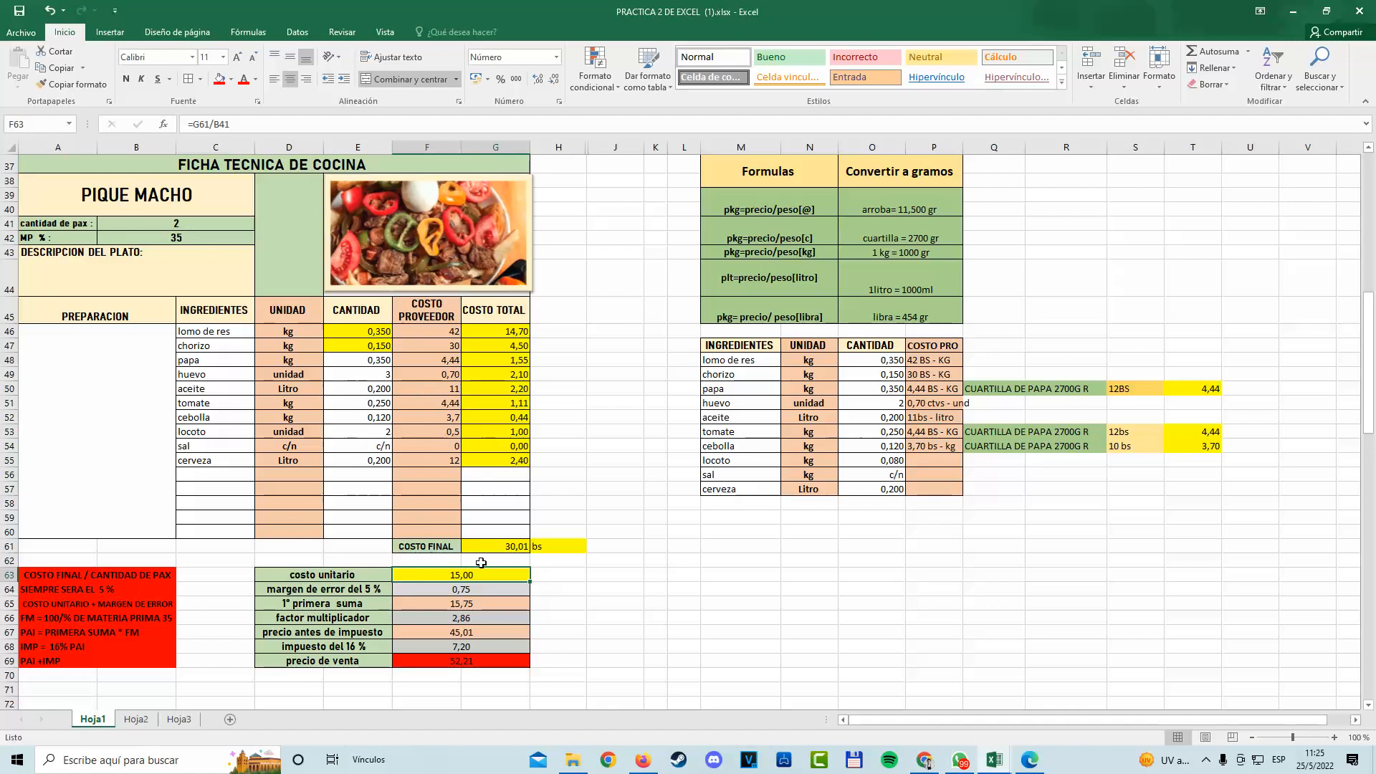
click(159, 224)
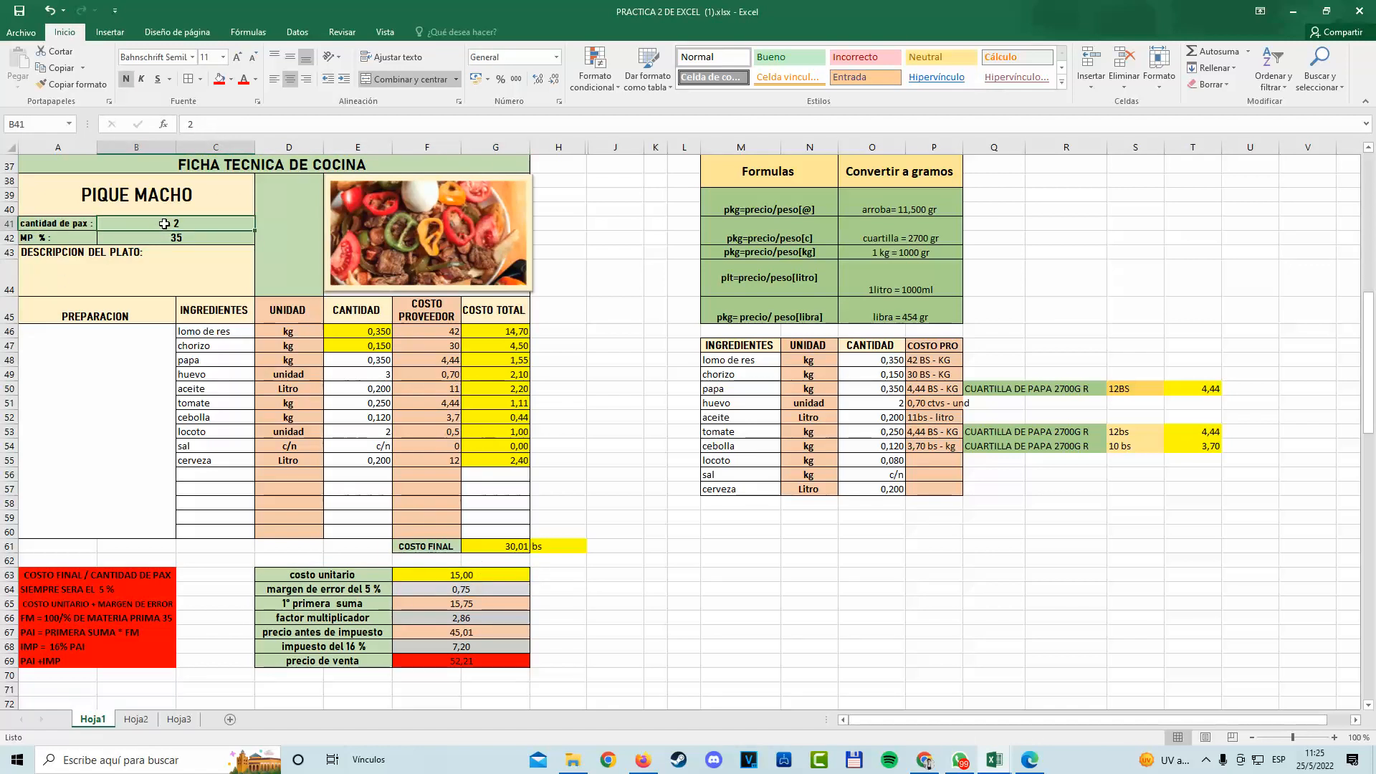
text(3)
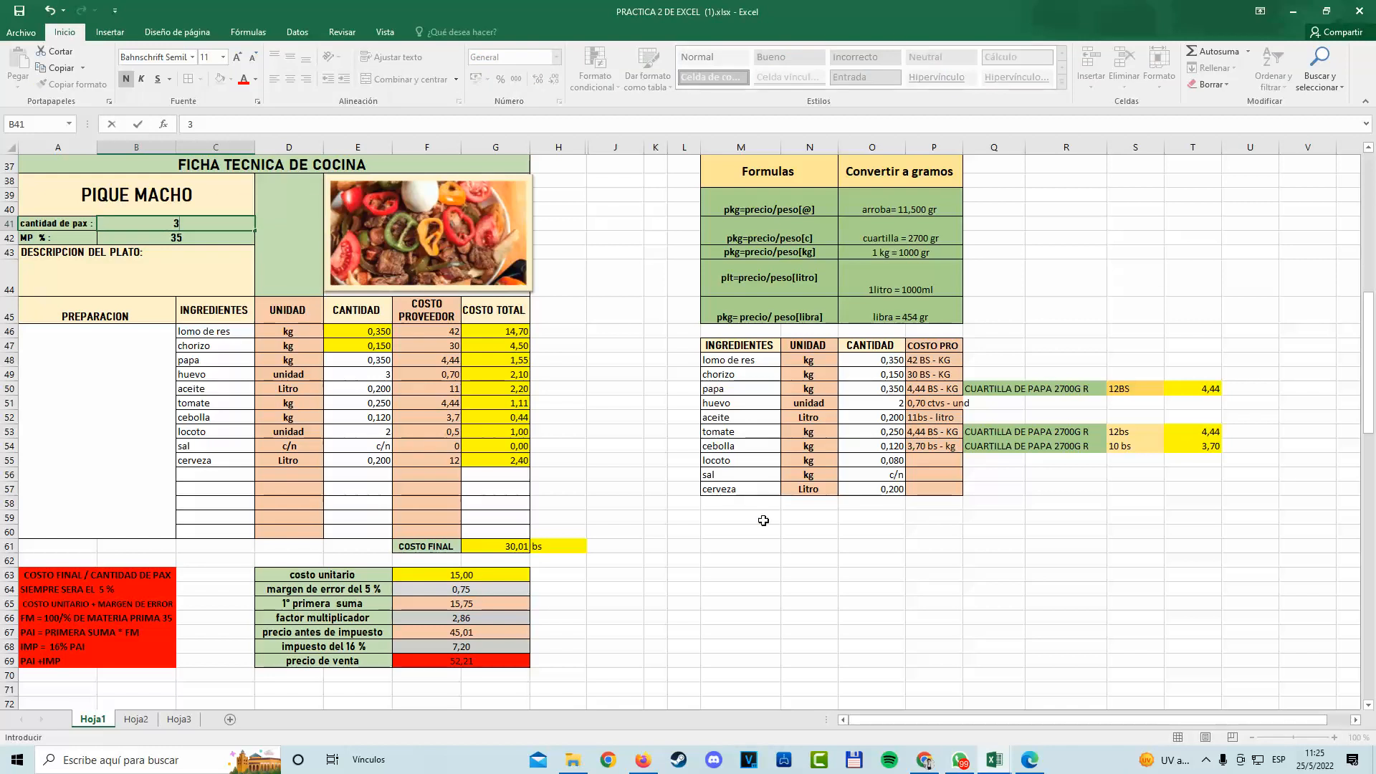
key(Return)
click(486, 574)
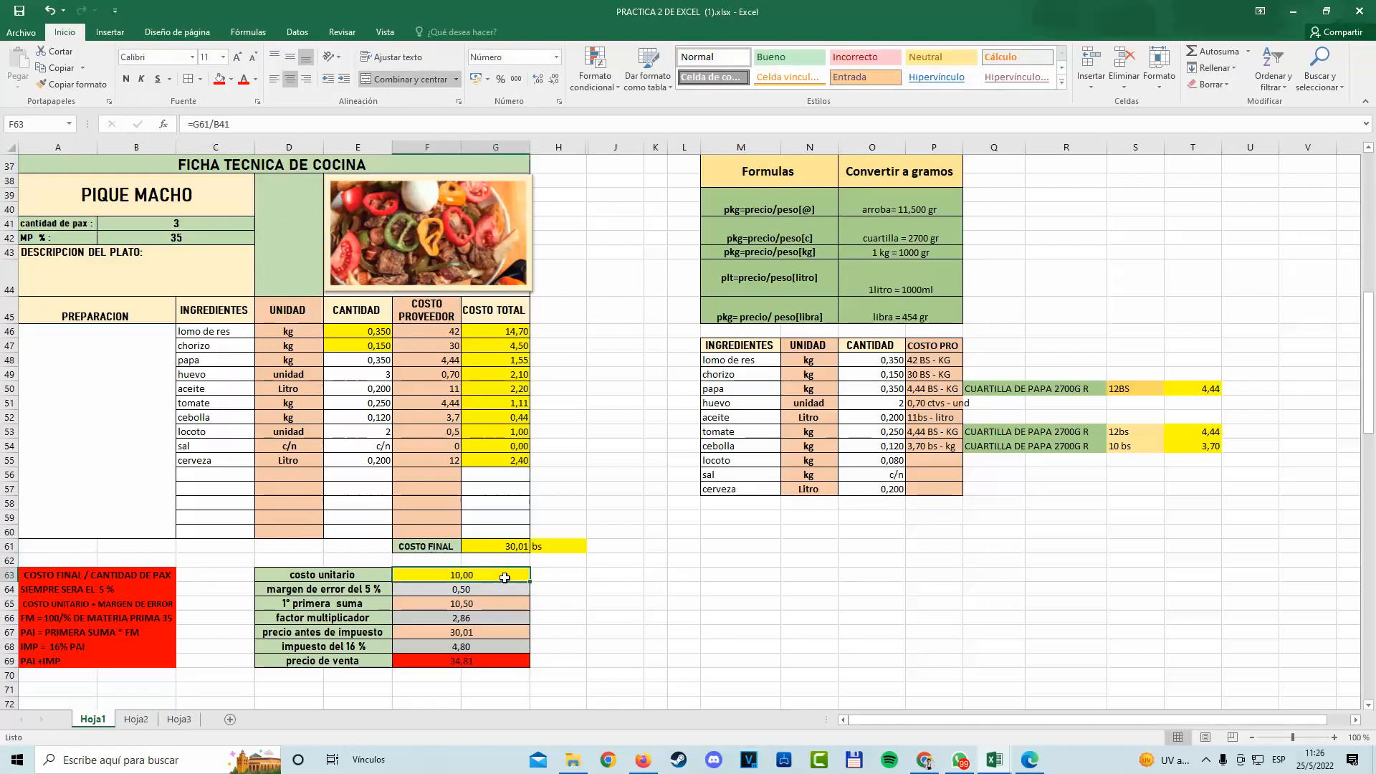
Try a cantidad de pax of 8 in B41, check the costo unitario, and set the cantidad de pax back to 2.
click(199, 226)
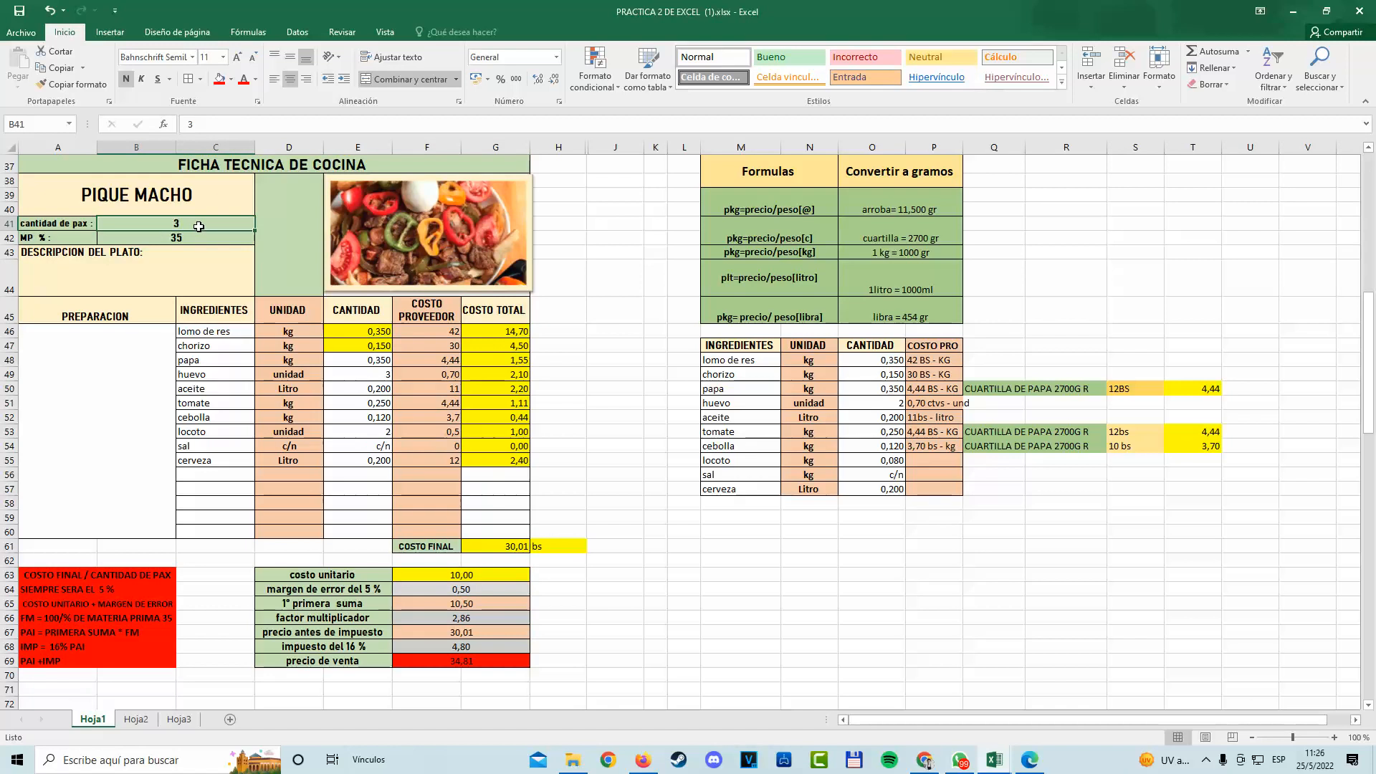
text(8)
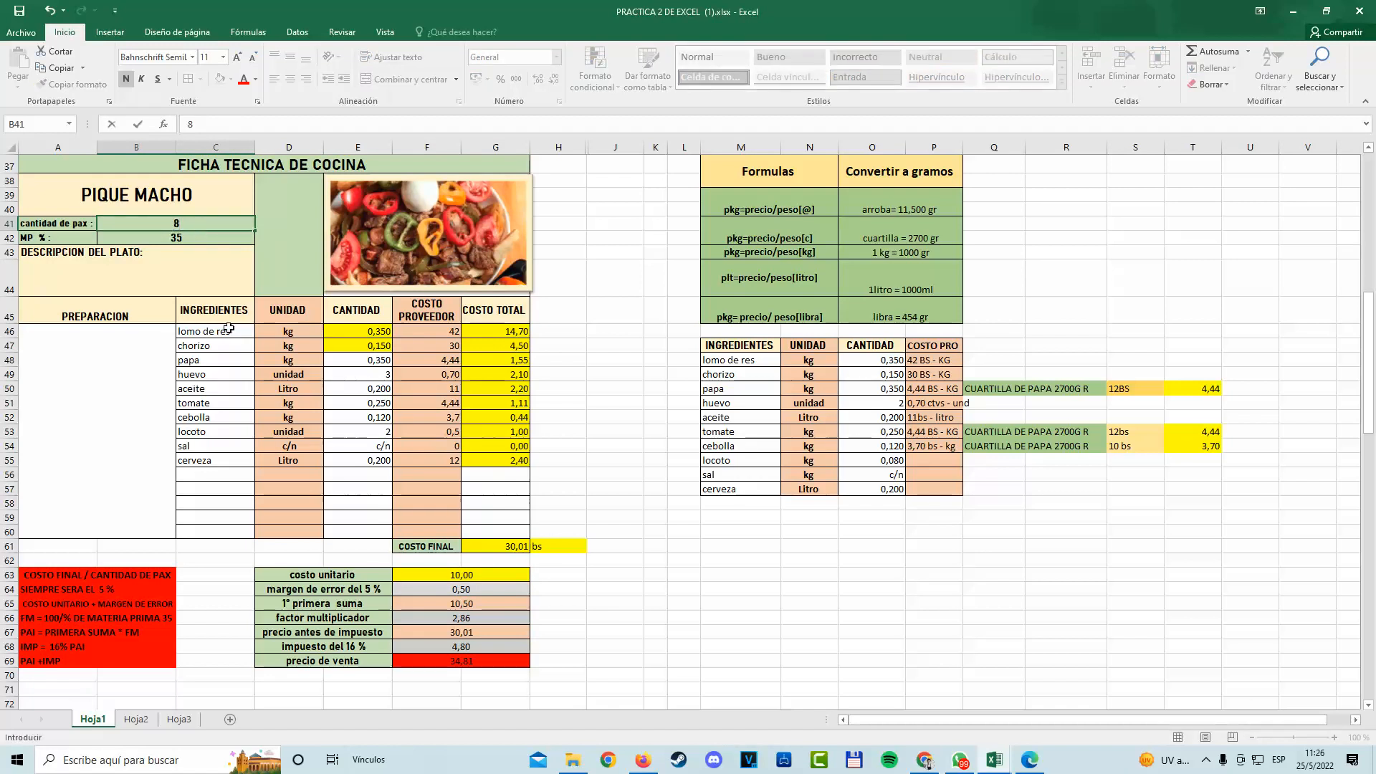
click(710, 602)
click(182, 227)
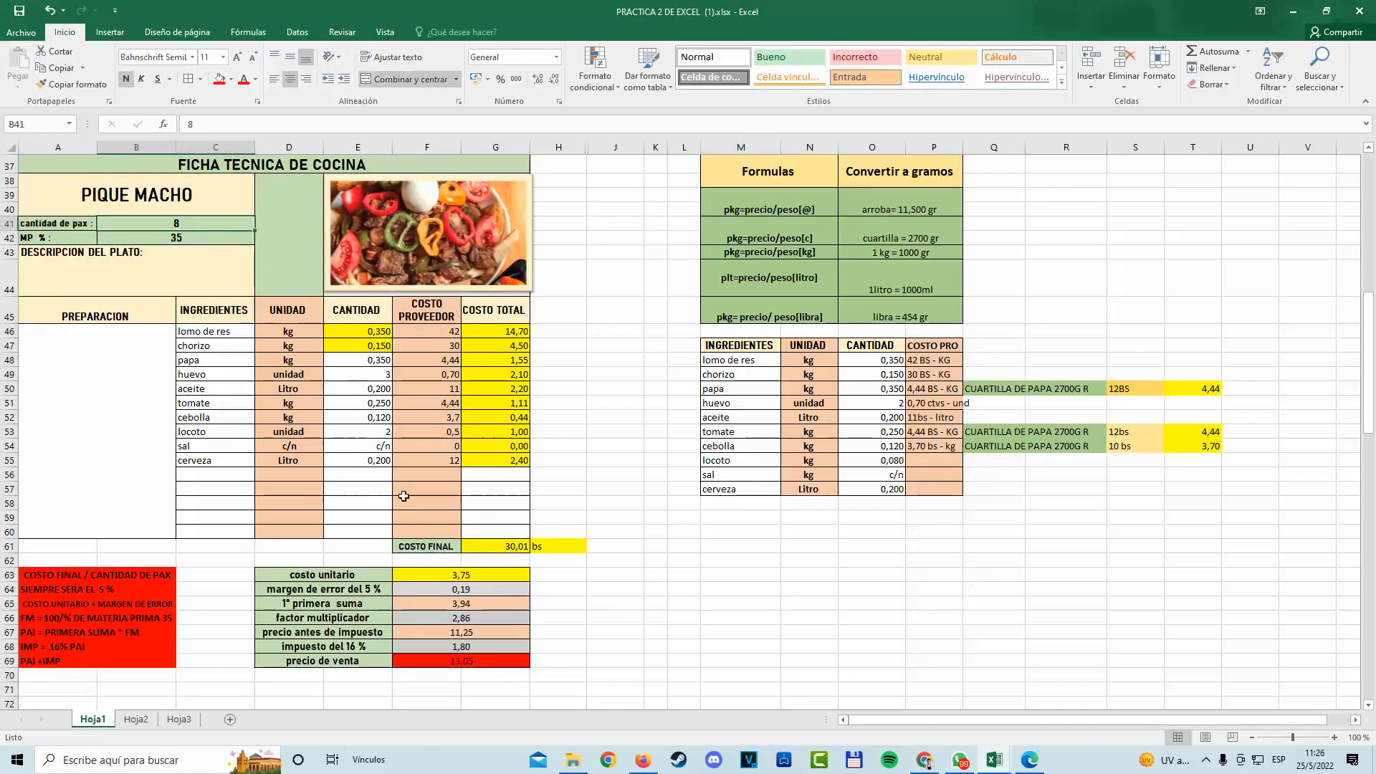
click(416, 576)
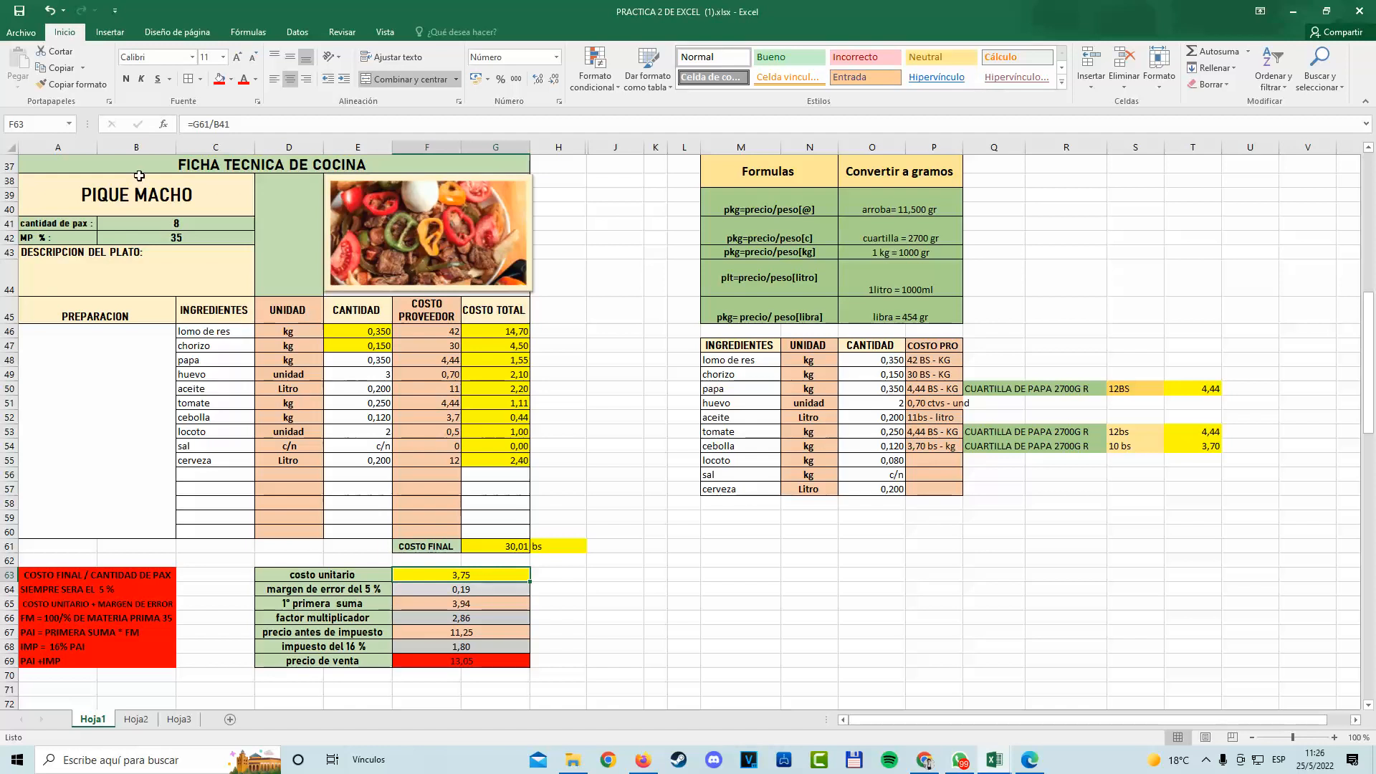
click(170, 219)
text(2)
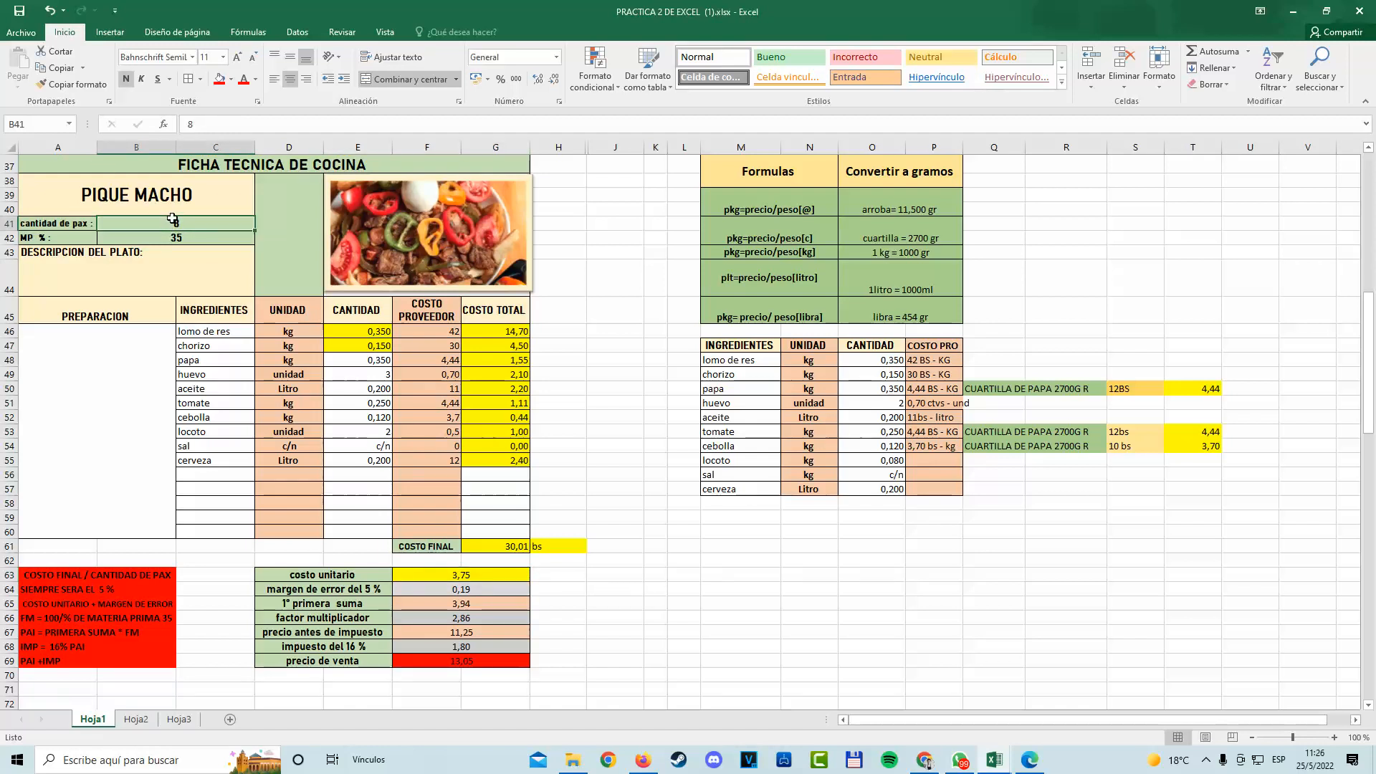
click(500, 574)
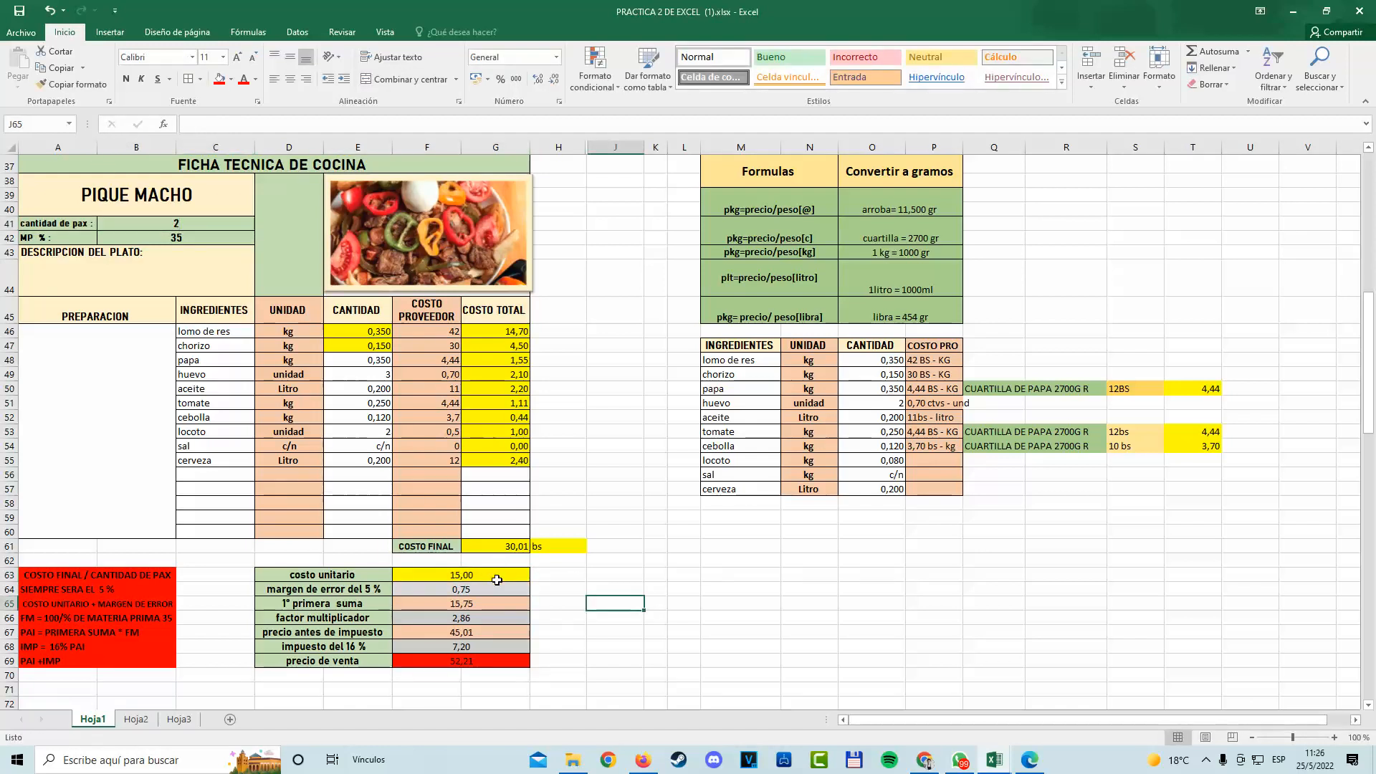
Review the costo unitario formula in F63 and the margen de error row with its note.
double_click(500, 575)
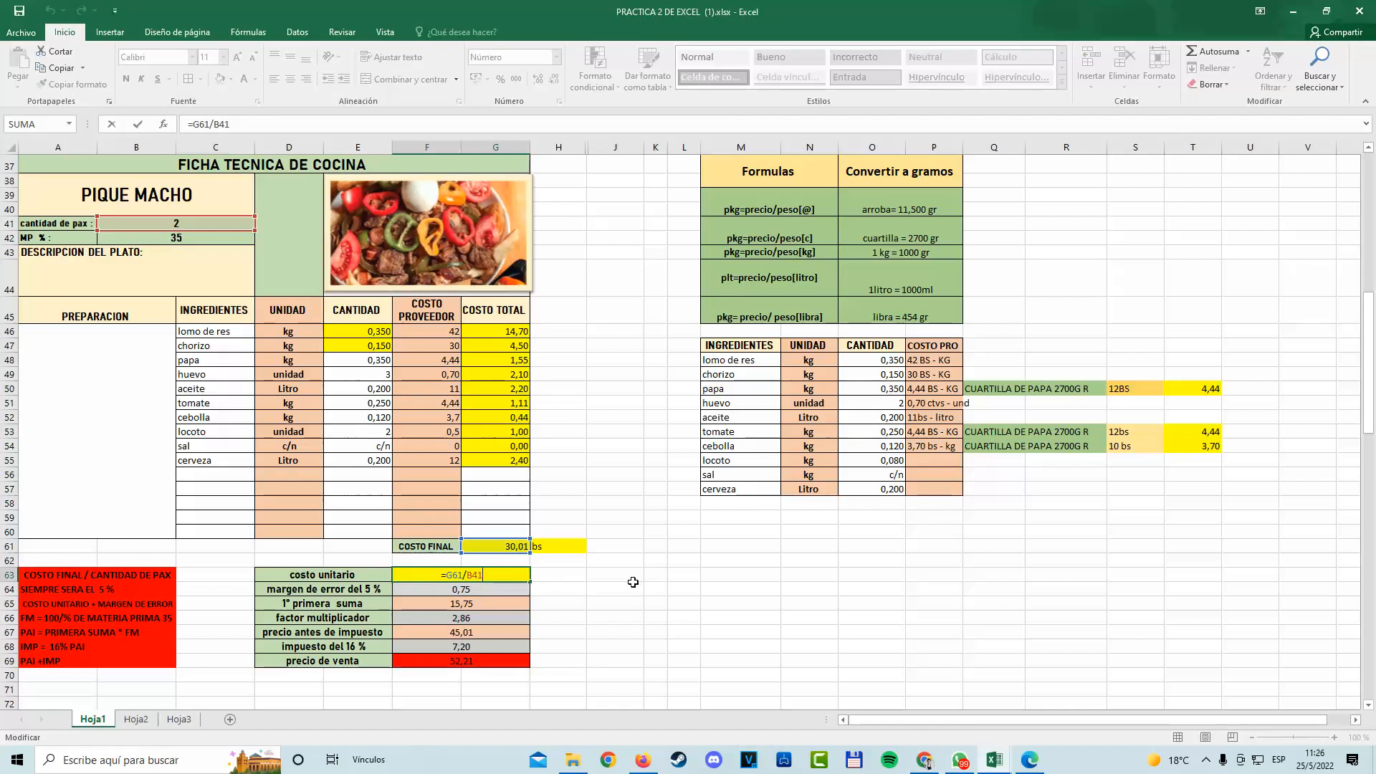
key(Return)
drag(101, 592, 471, 597)
click(726, 604)
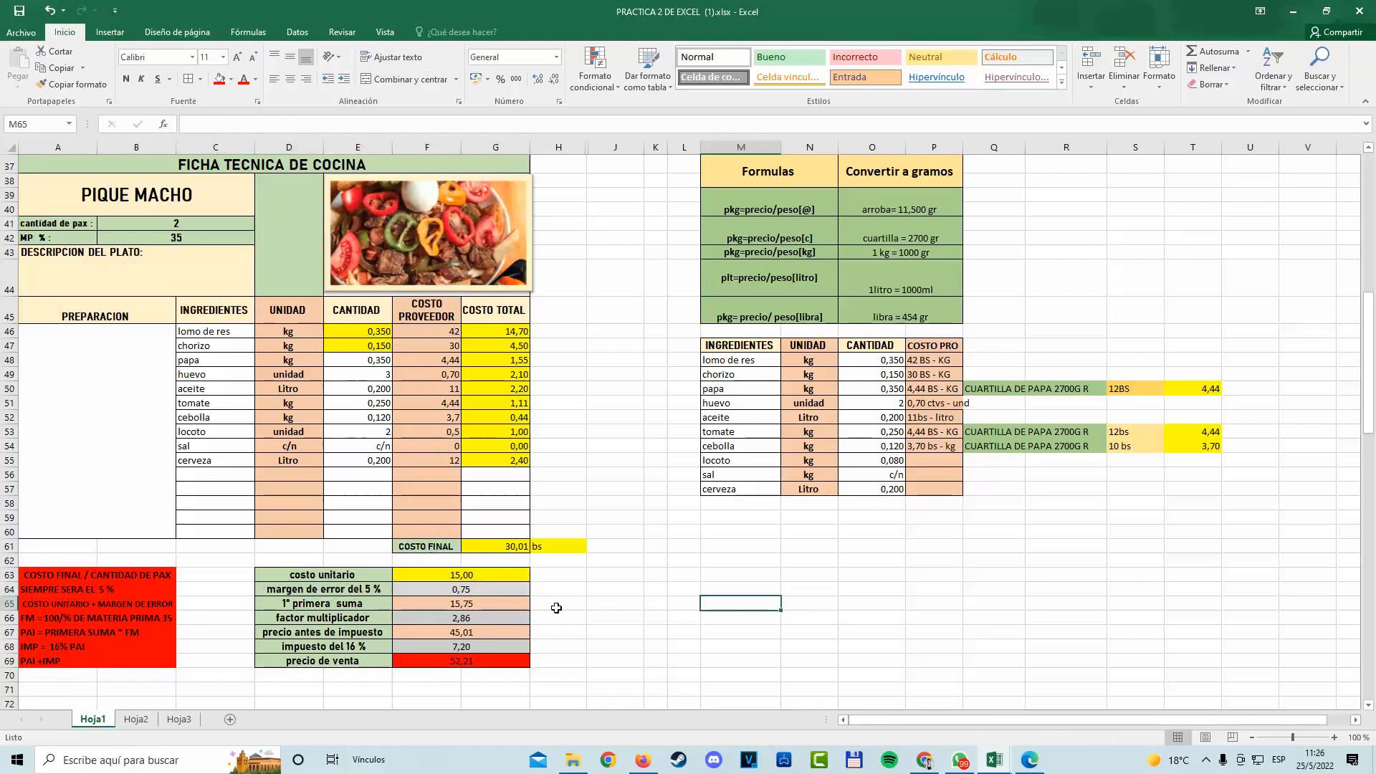
Clear the margen de error del 5 % formula from F64 and compare the row with its note in A64.
double_click(482, 589)
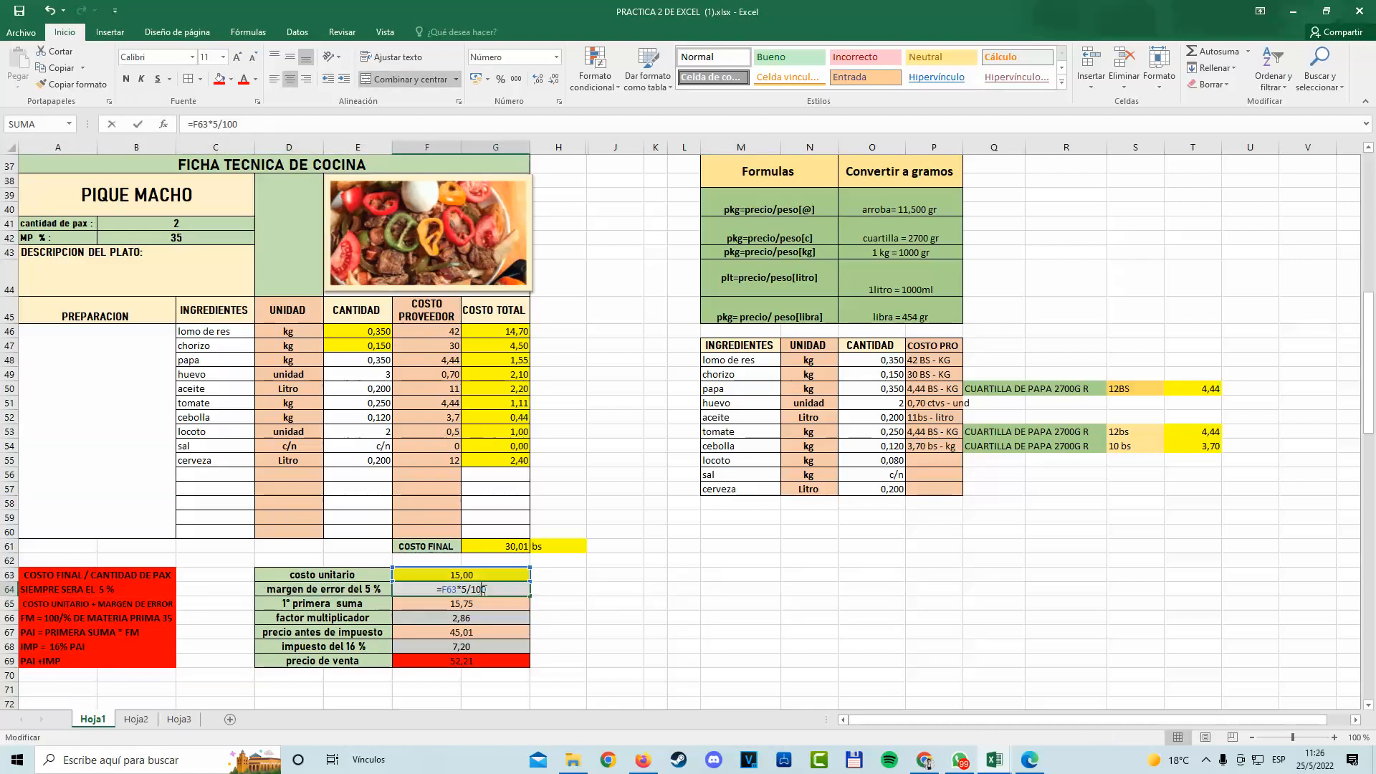
key(BackSpace)
key(BackSpace)
key(BackSpace)
key(BackSpace)
key(BackSpace)
key(BackSpace)
key(BackSpace)
key(BackSpace)
key(BackSpace)
key(BackSpace)
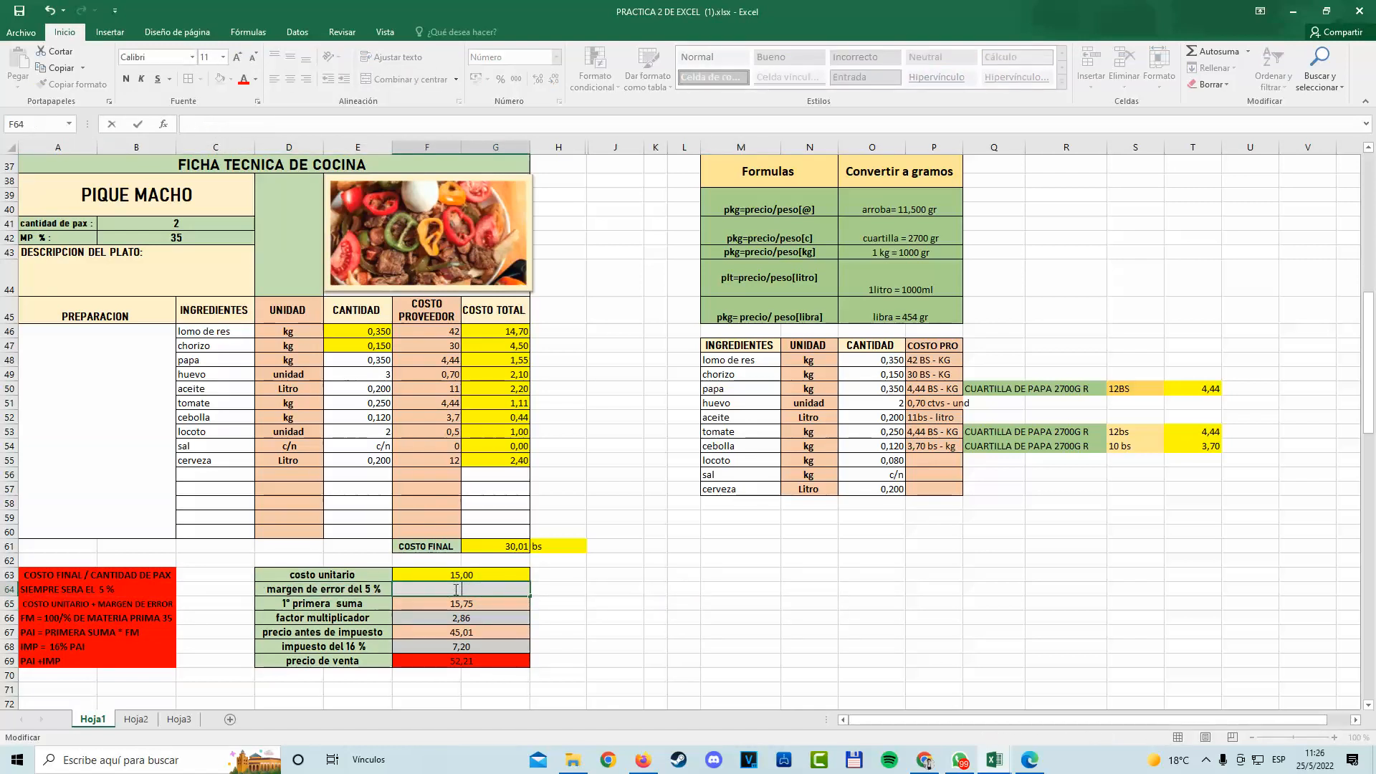
click(818, 605)
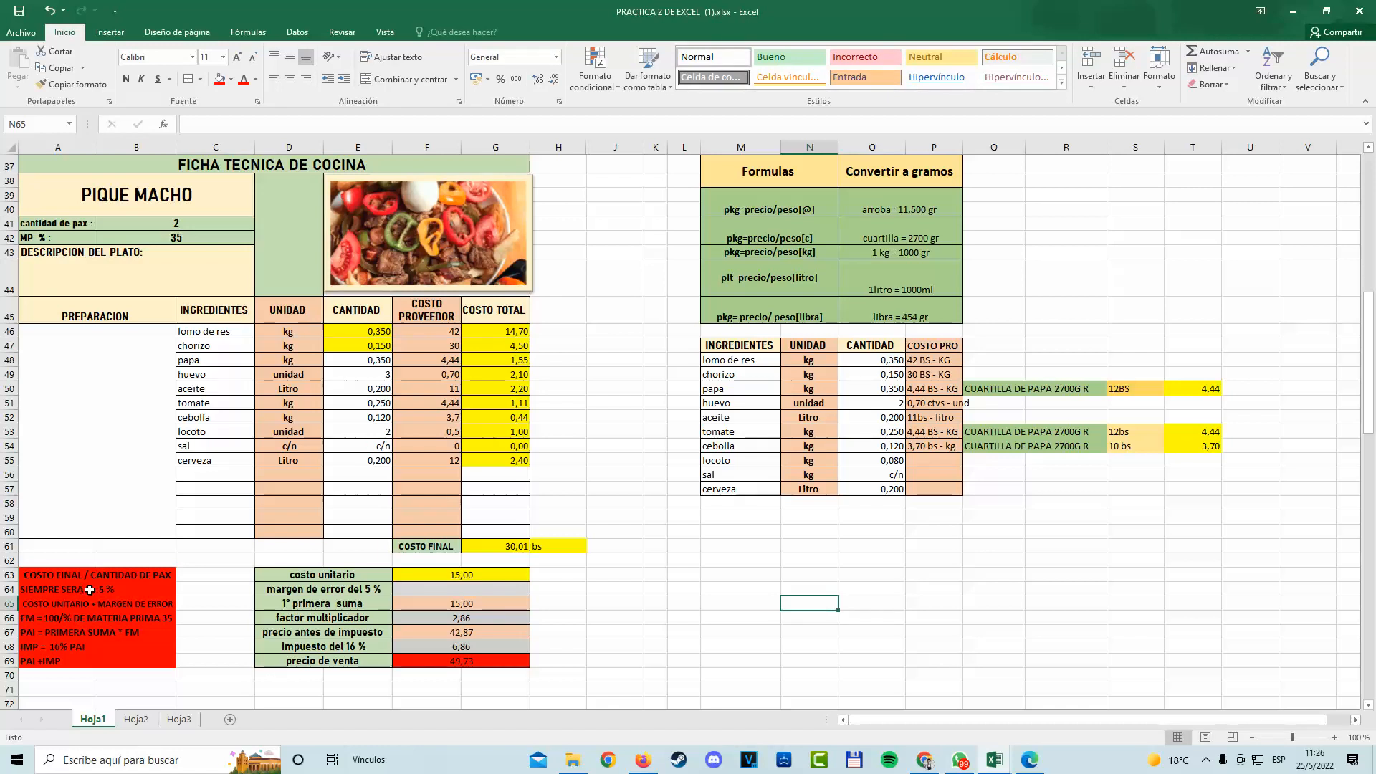
drag(48, 595, 477, 593)
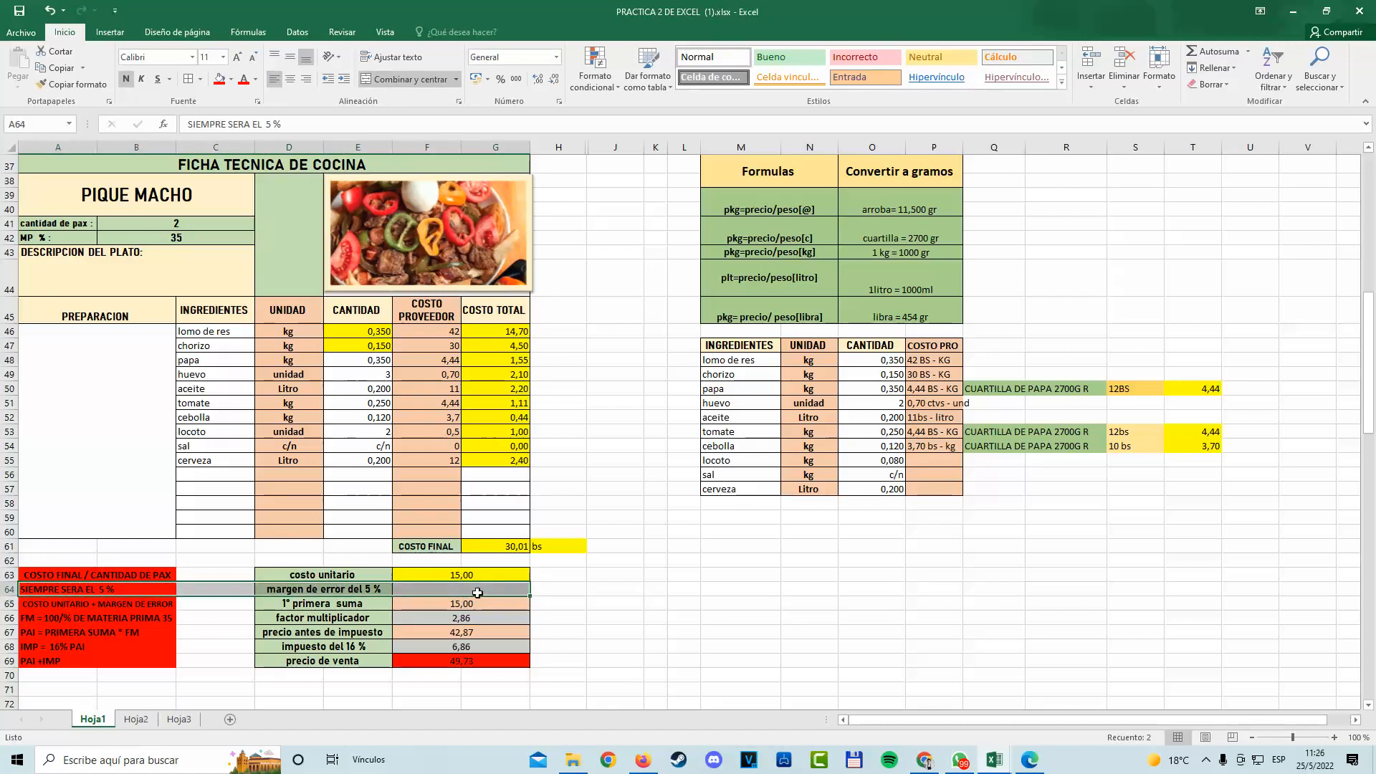
Check the sal row and extend the note in A64 to read "SIEMPRE SERA EL 5 % del costo unitario".
click(477, 593)
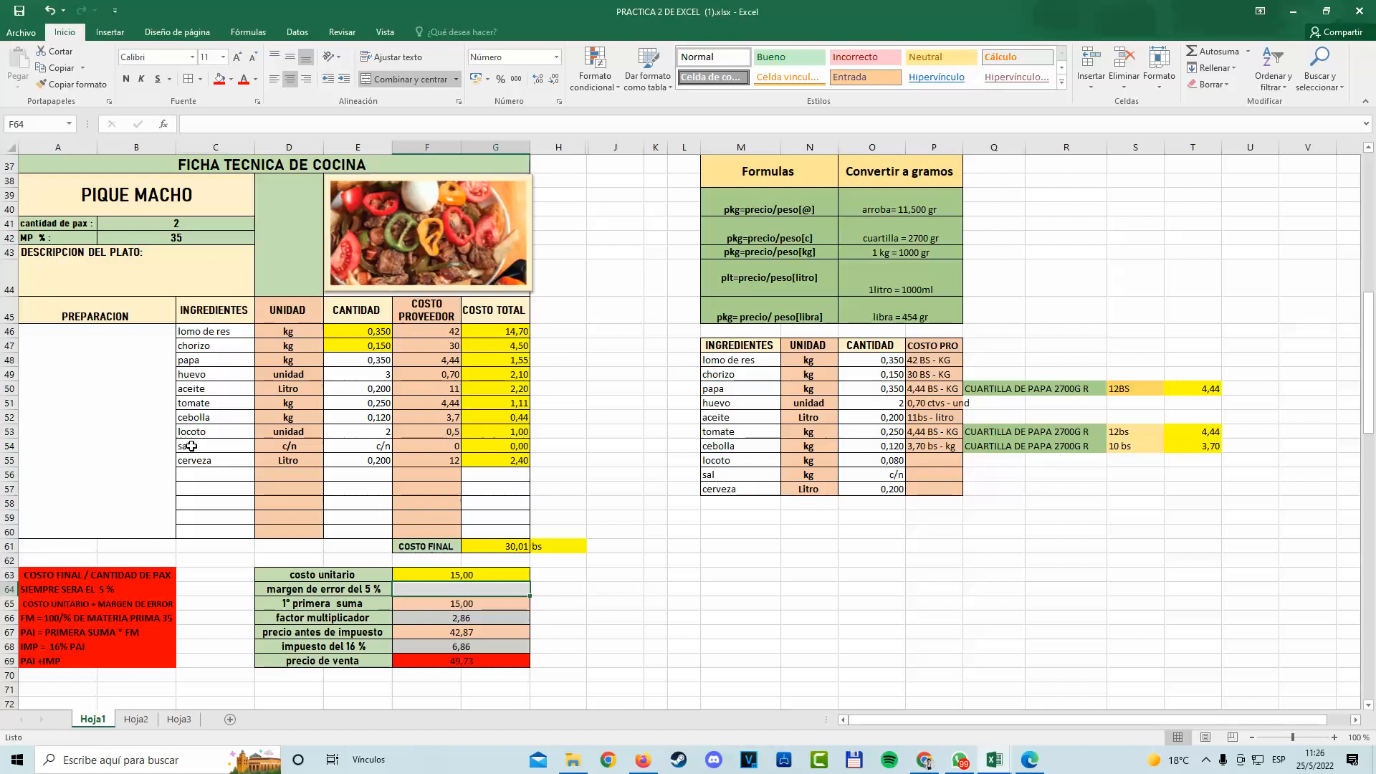
drag(188, 445, 506, 443)
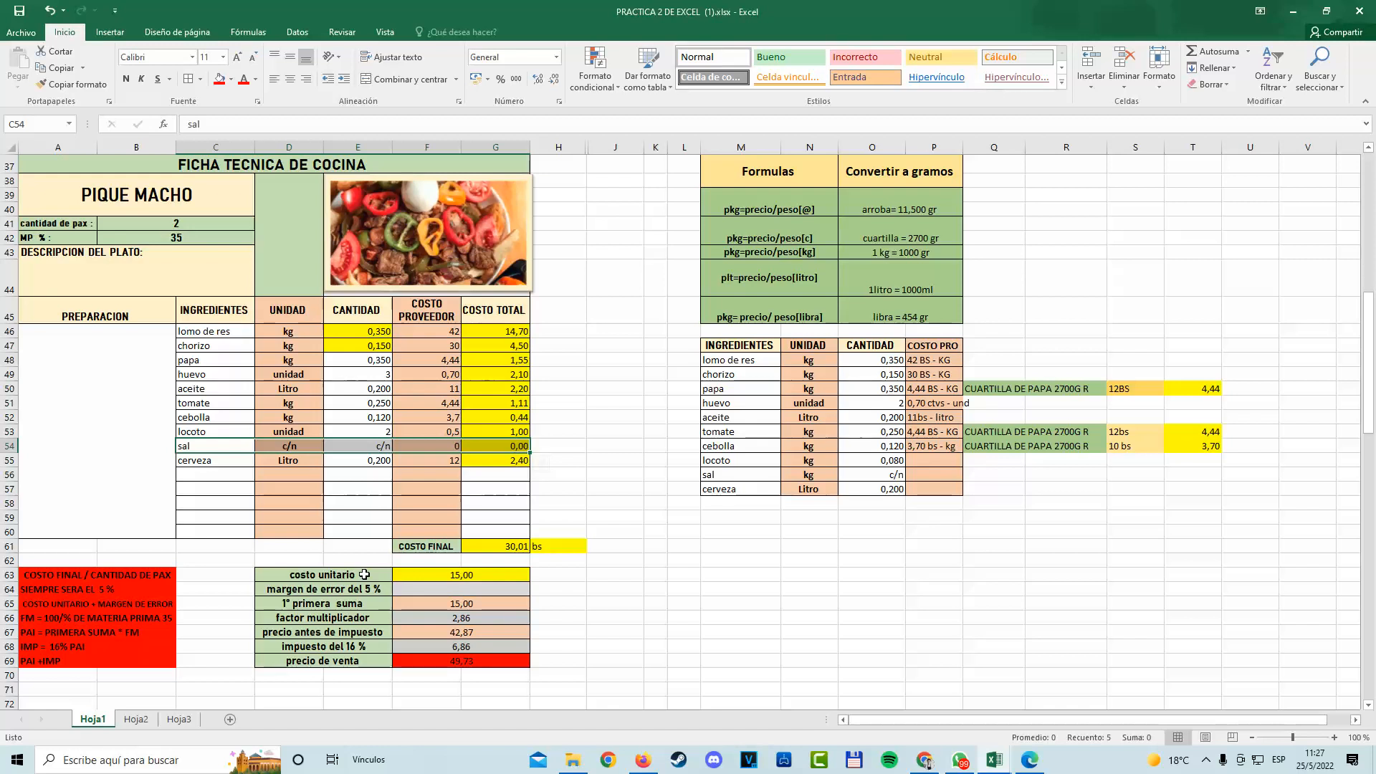
double_click(148, 593)
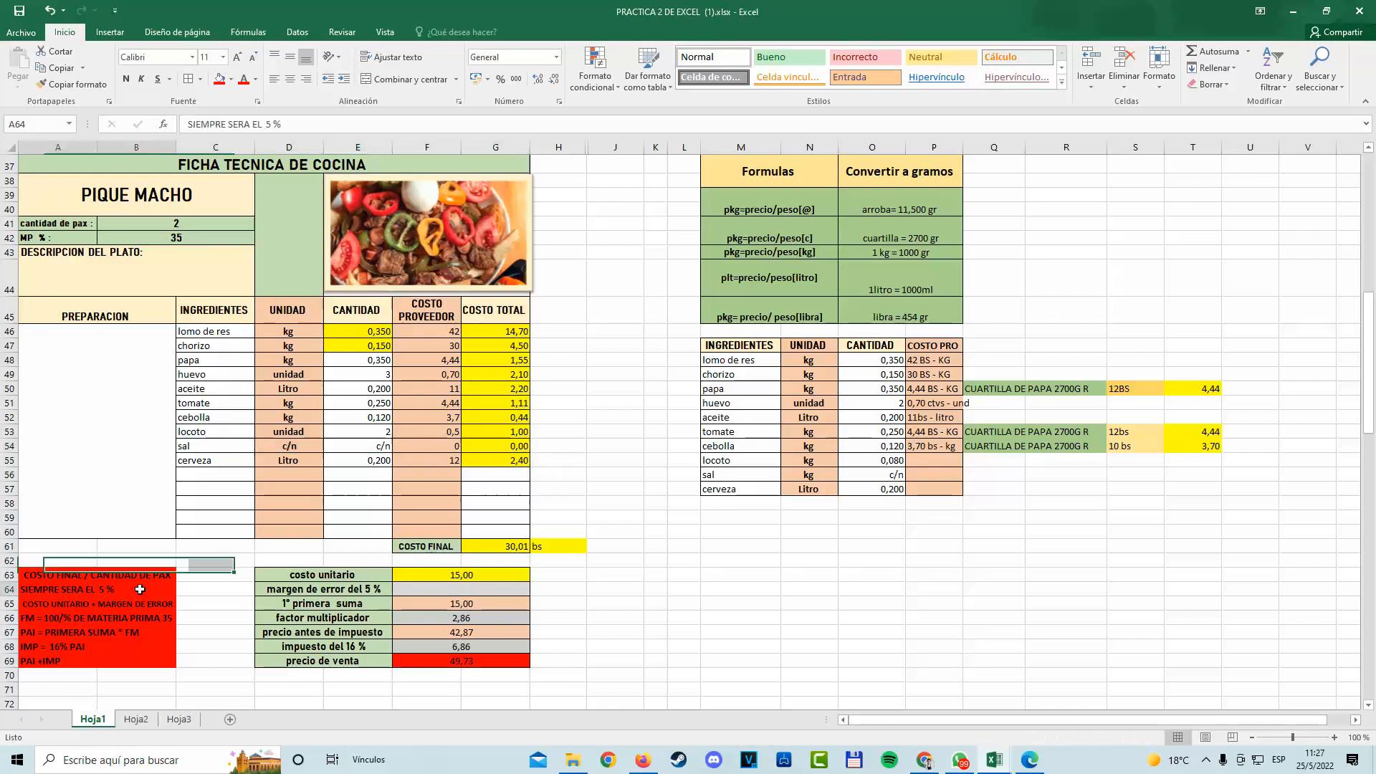
text(costo)
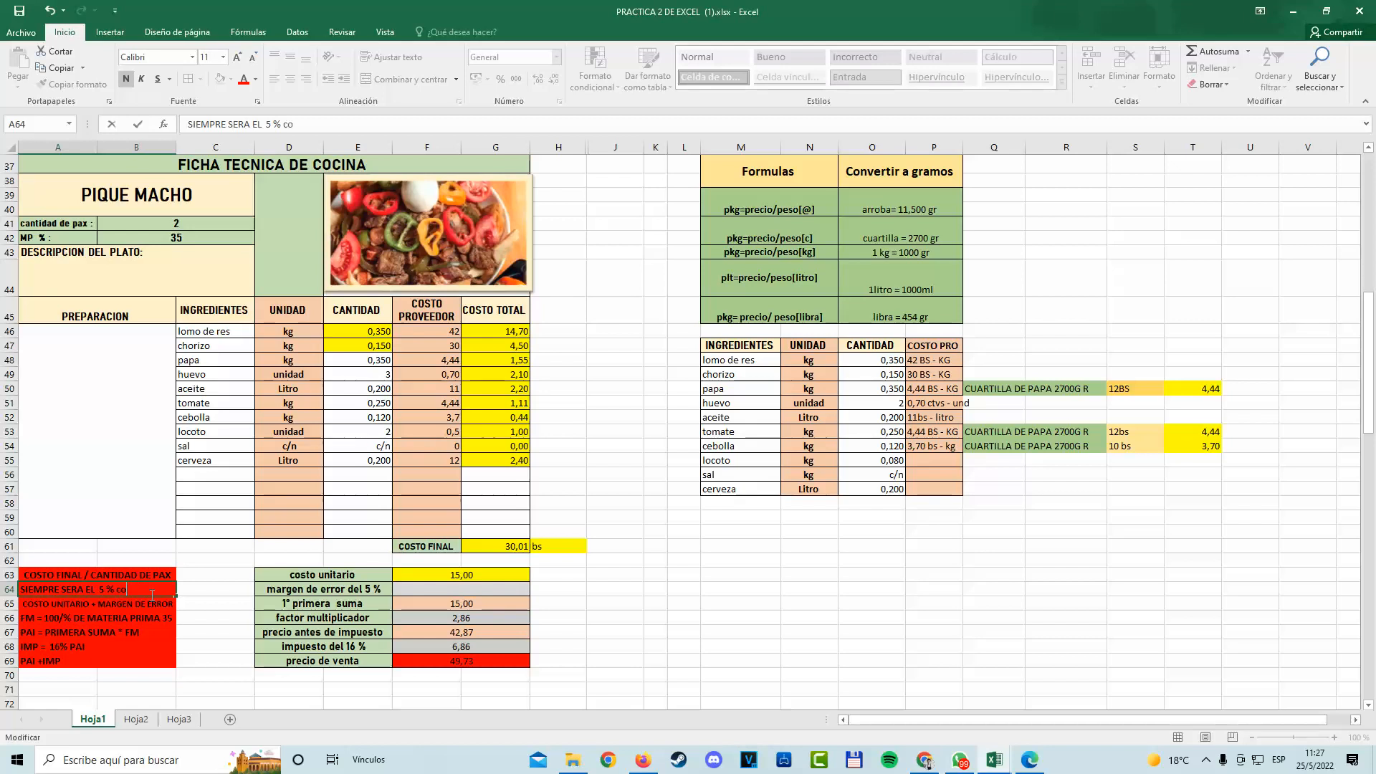
key(BackSpace)
key(BackSpace)
key(BackSpace)
text(del costo unita)
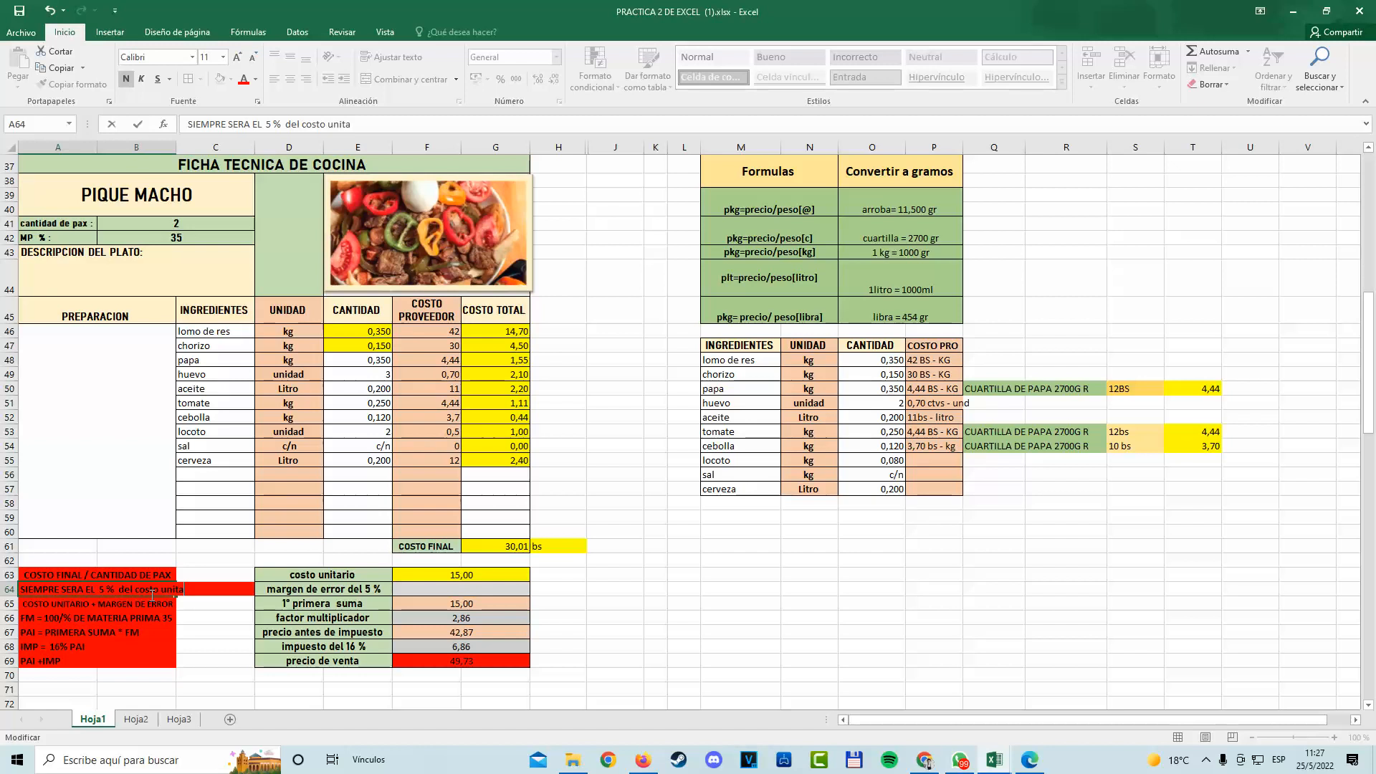
text(rio)
click(682, 575)
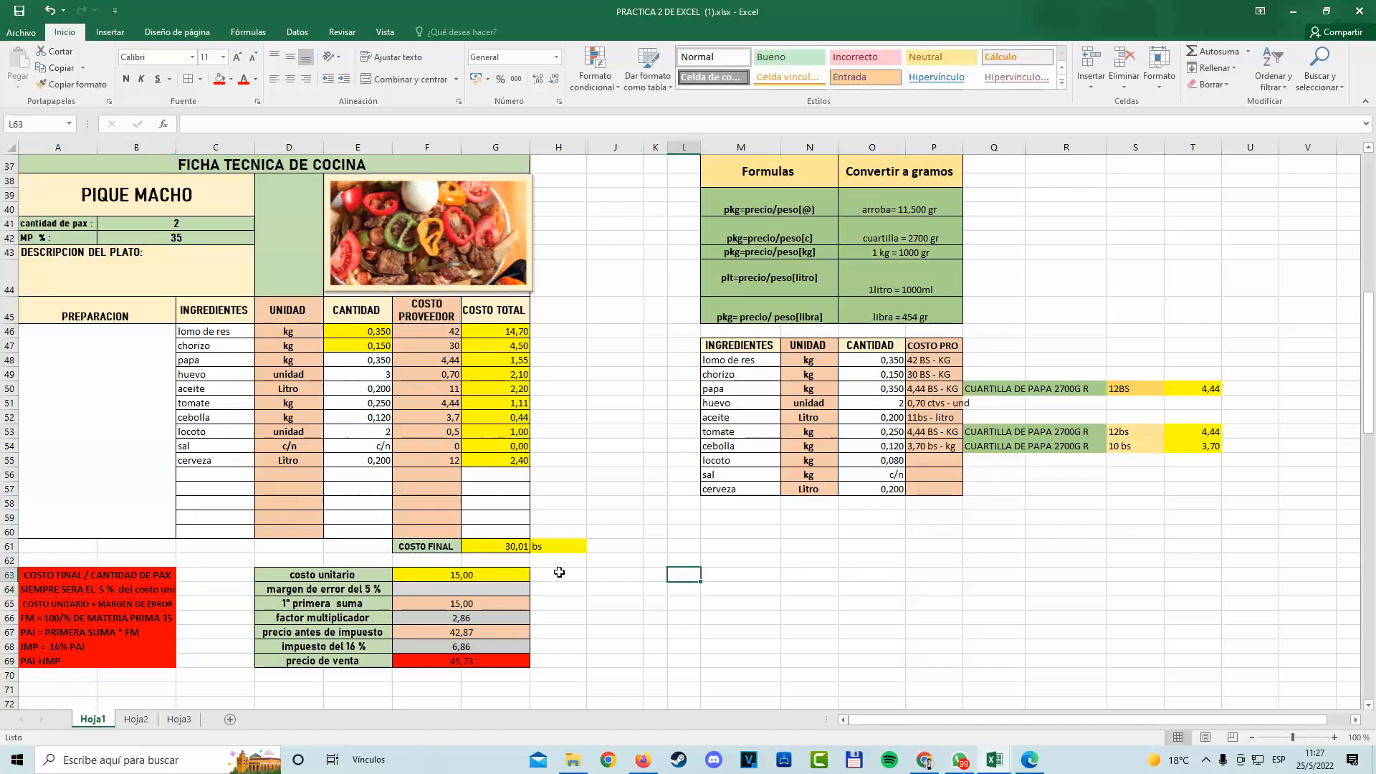
Enter the margen de error del 5 % formula =F63*5/100 in F64 and compare it with the costo unitario cell.
double_click(491, 589)
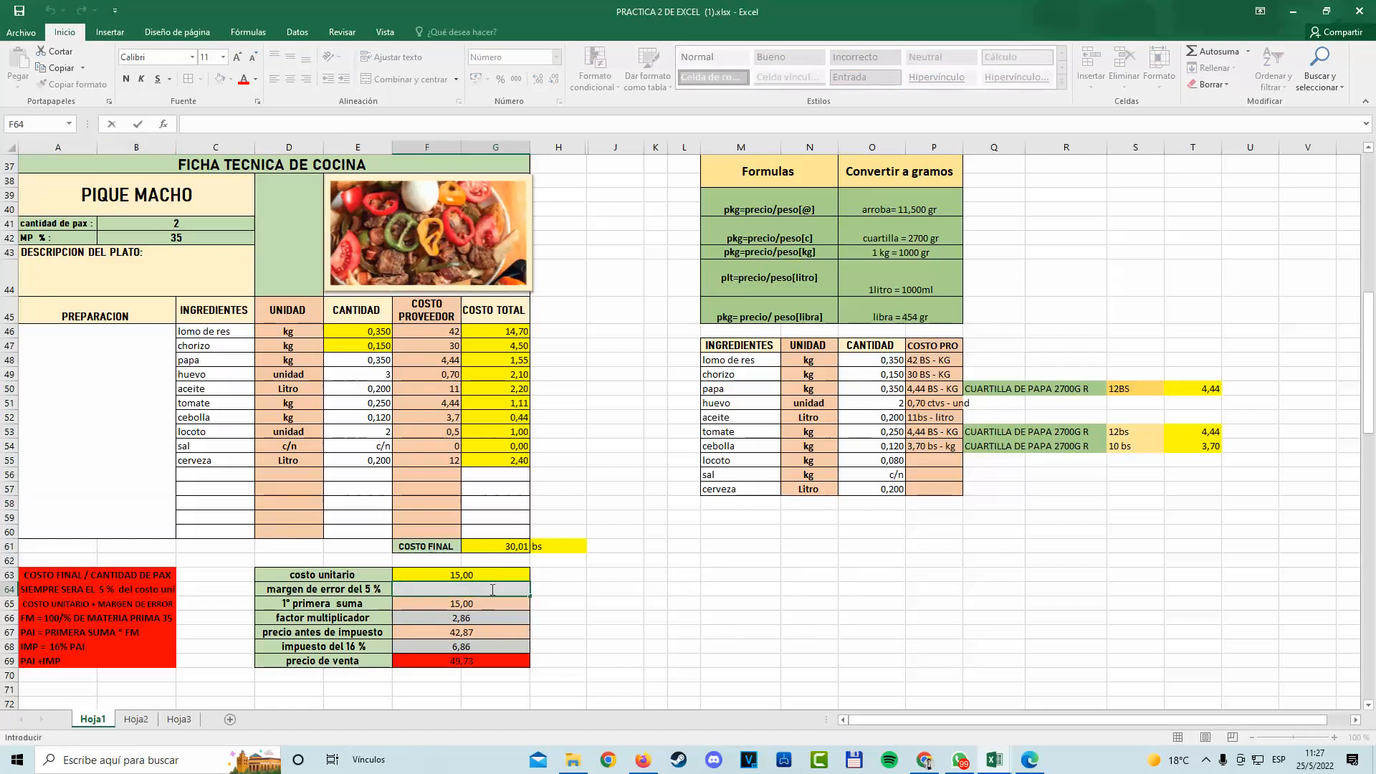
text(=)
click(476, 574)
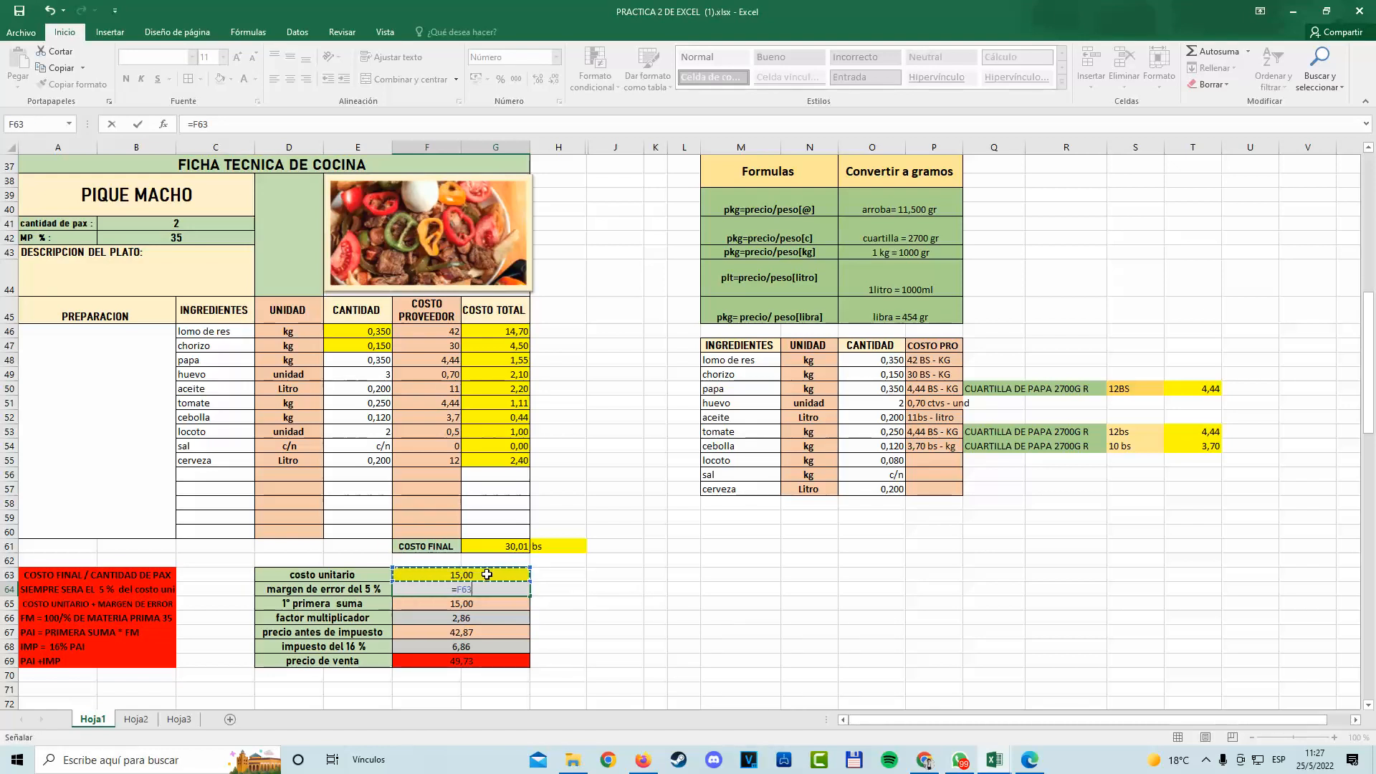
text(*5/100)
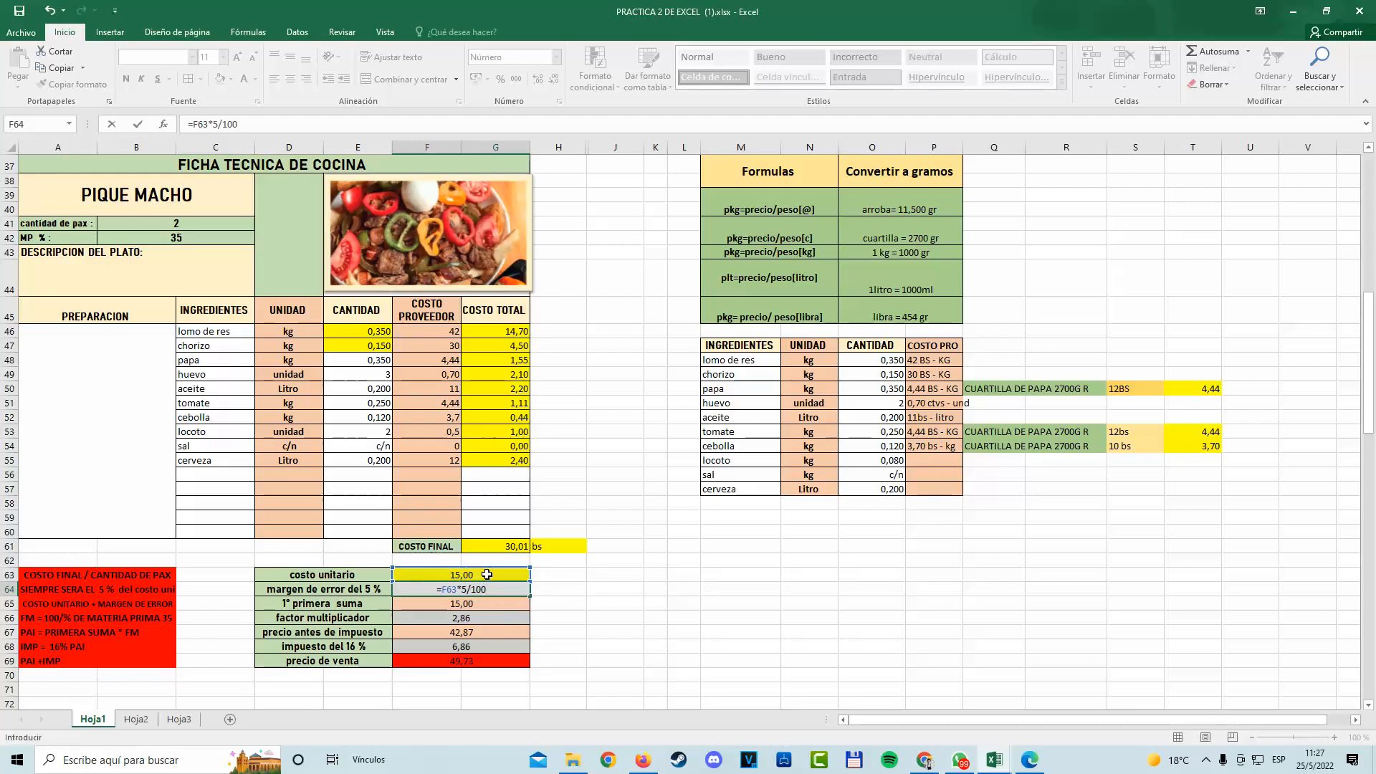
key(Return)
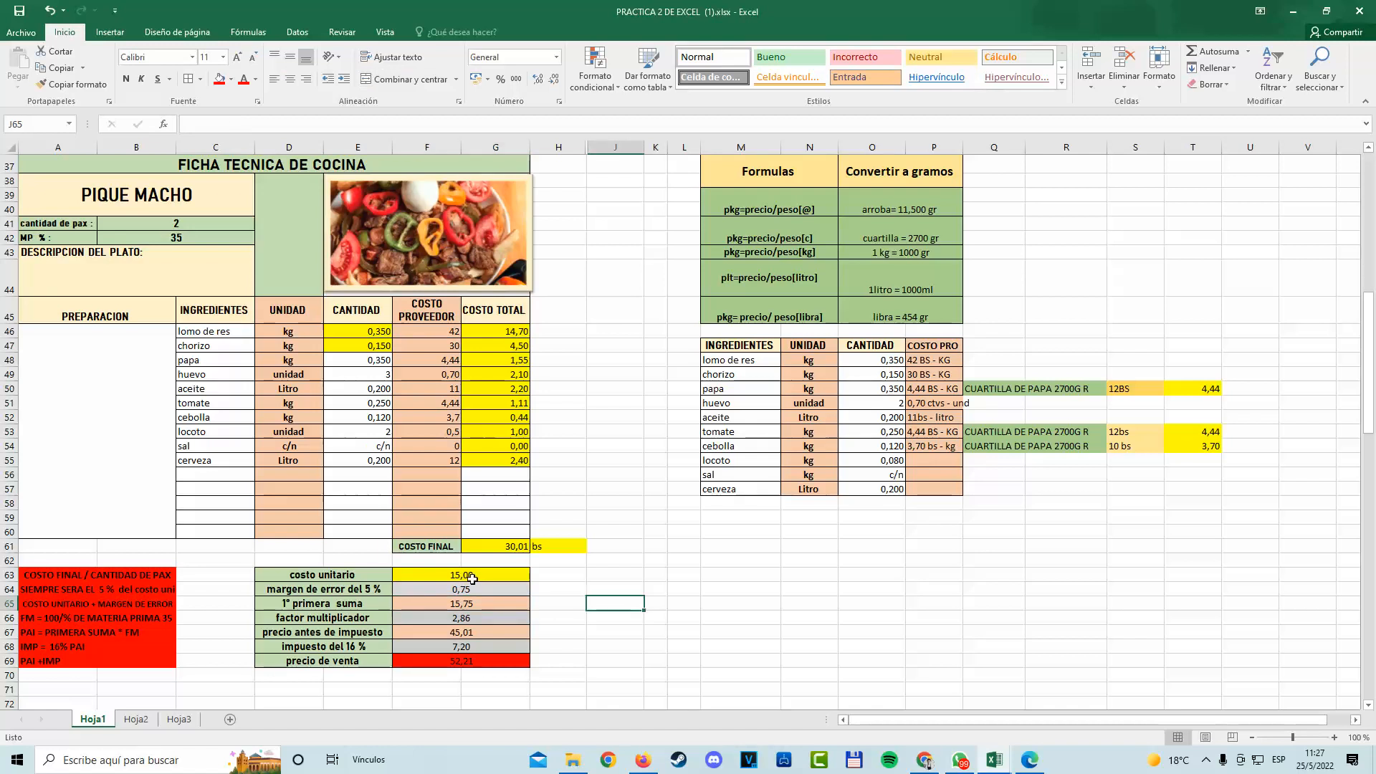
click(468, 588)
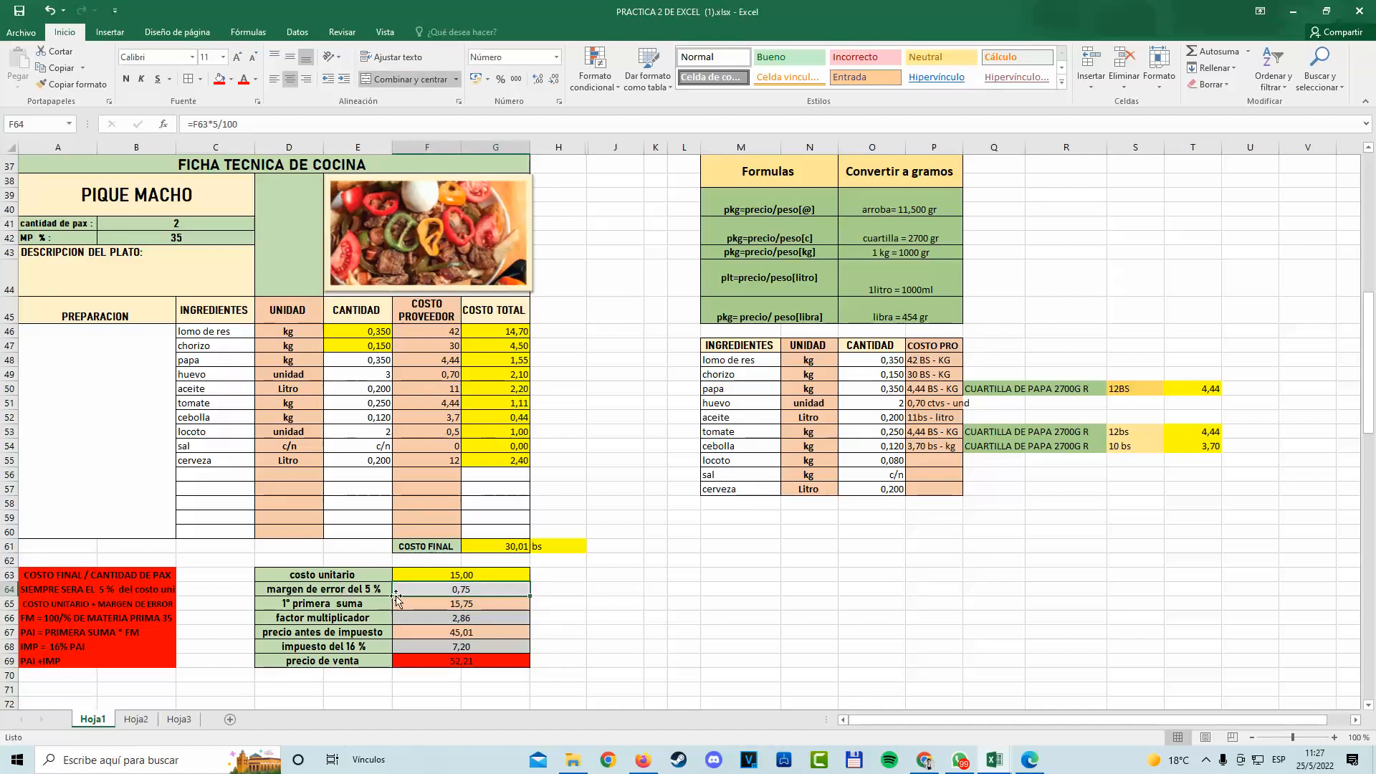
click(446, 576)
click(454, 589)
Try a lomo de res cantidad of 0,5 in E46 to check its effect on the pricing rows, and undo it.
click(499, 336)
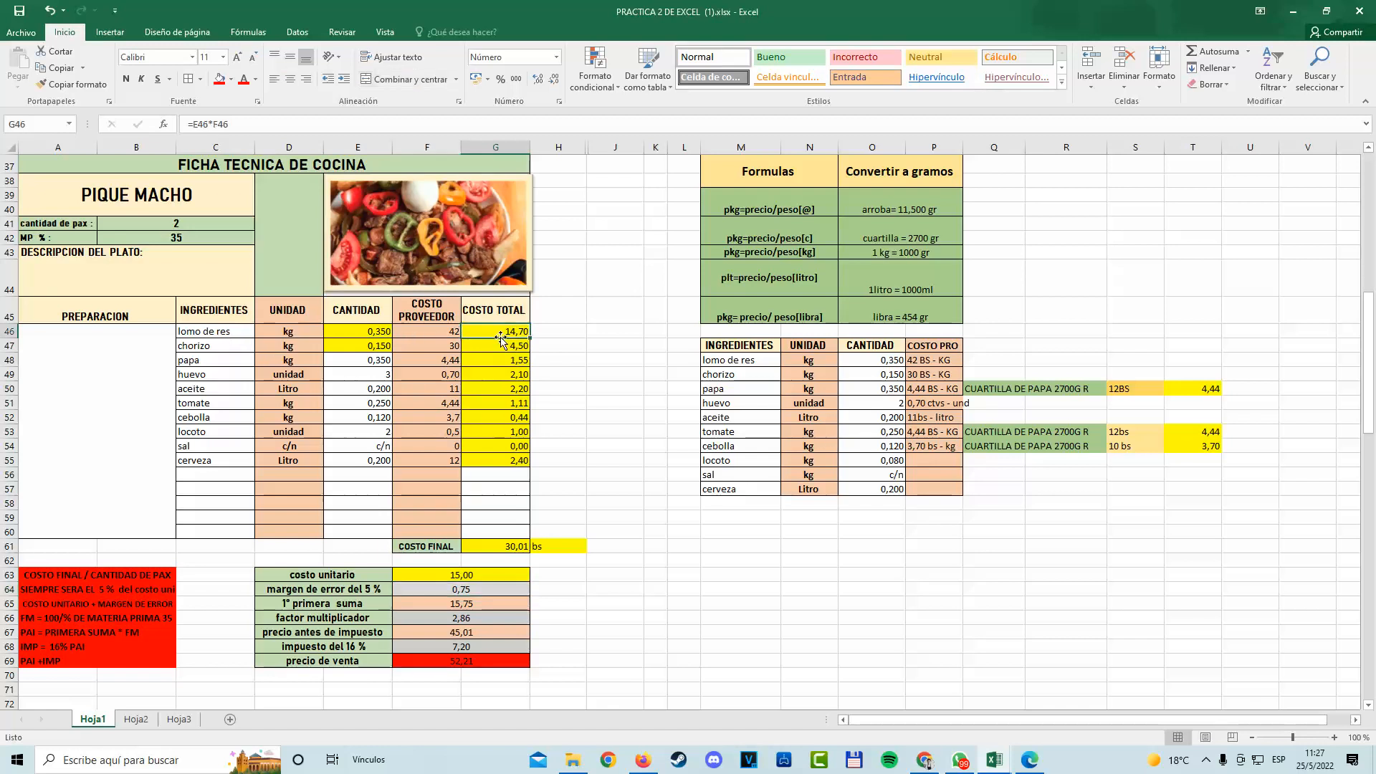
click(380, 330)
double_click(383, 330)
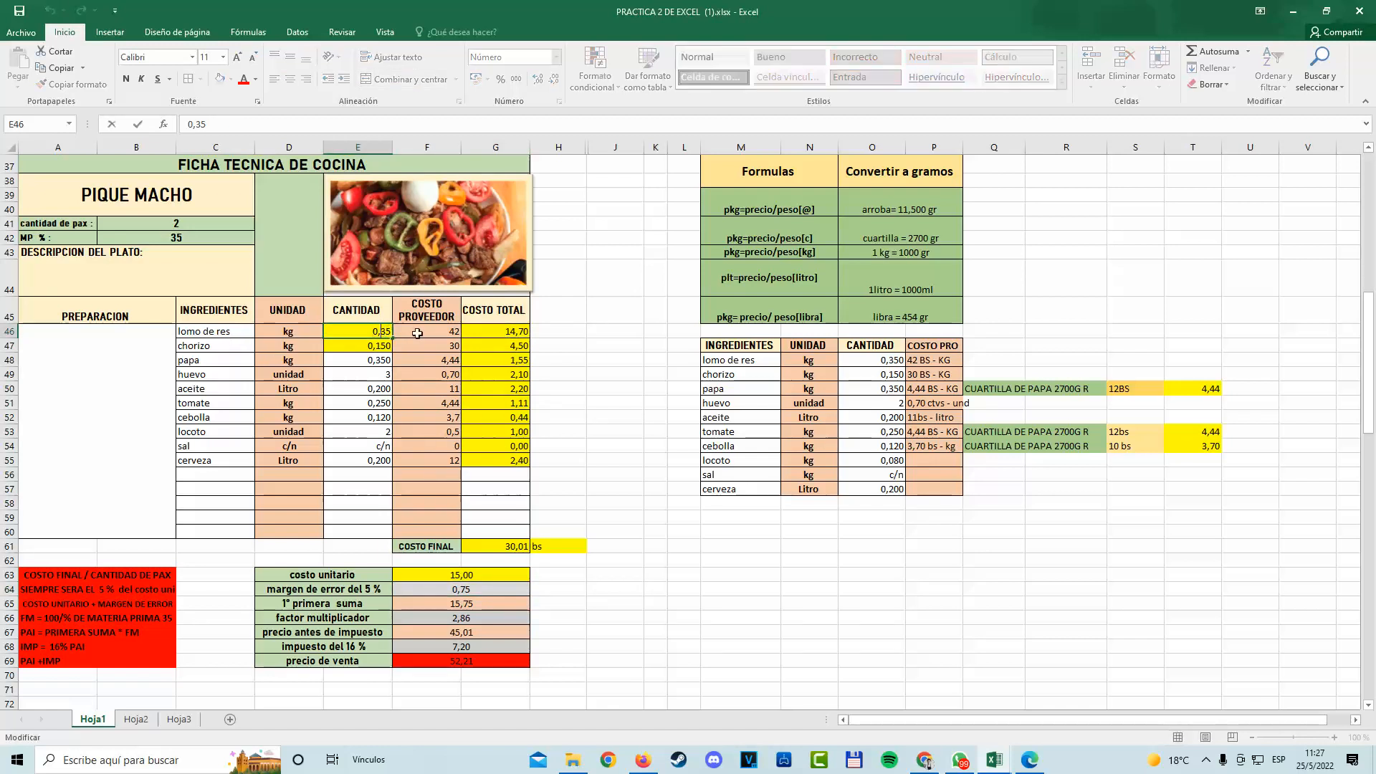
key(BackSpace)
key(BackSpace)
text(5)
click(654, 330)
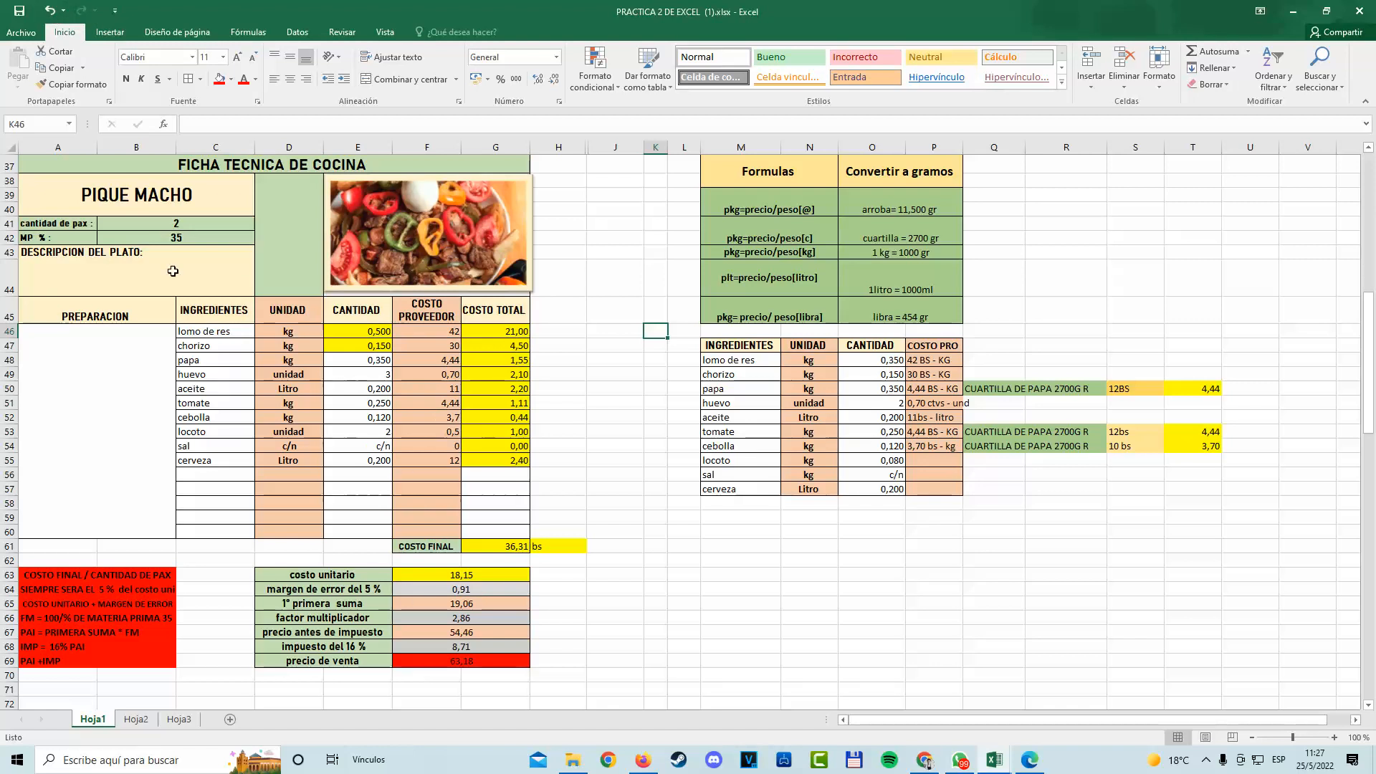
click(51, 11)
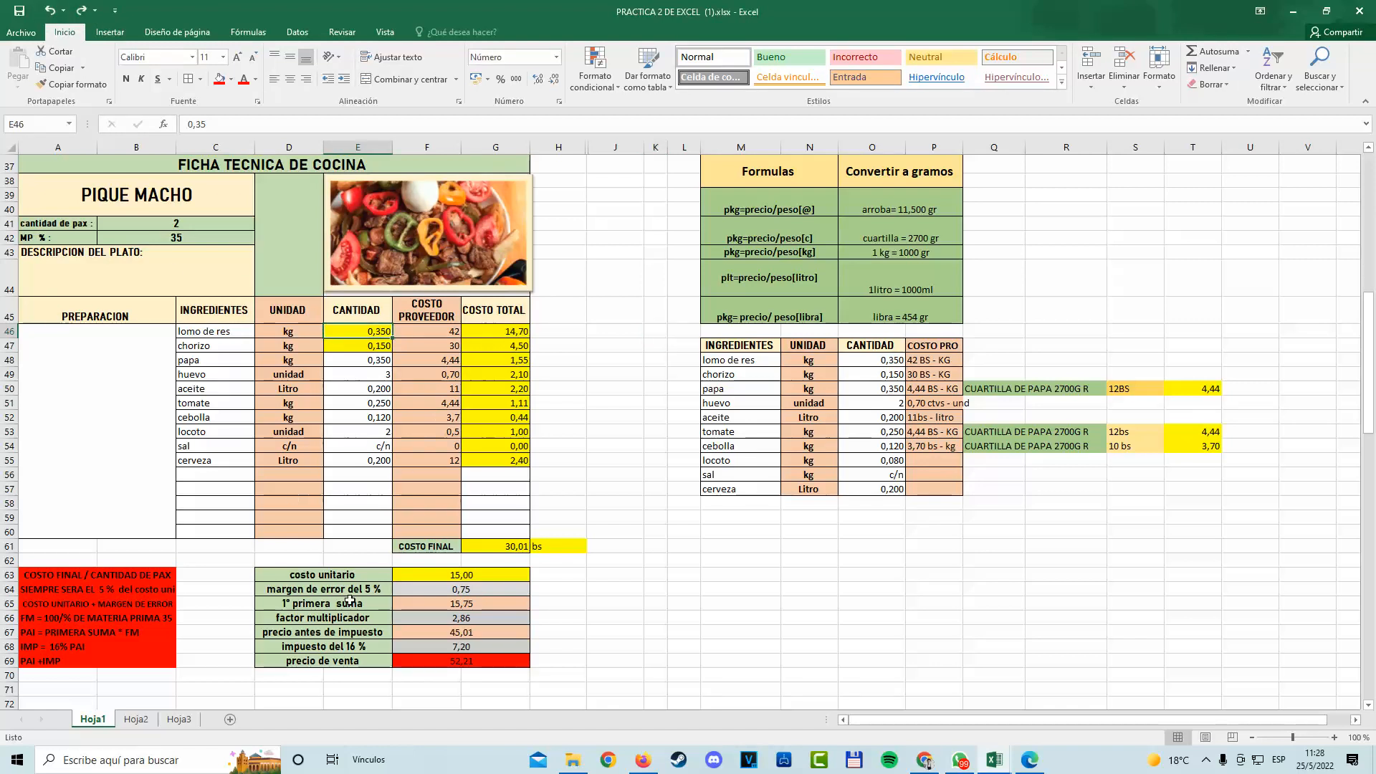
Review the margen de error formula in F64 and the costo unitario cell it refers to, leaving it unedited.
double_click(433, 589)
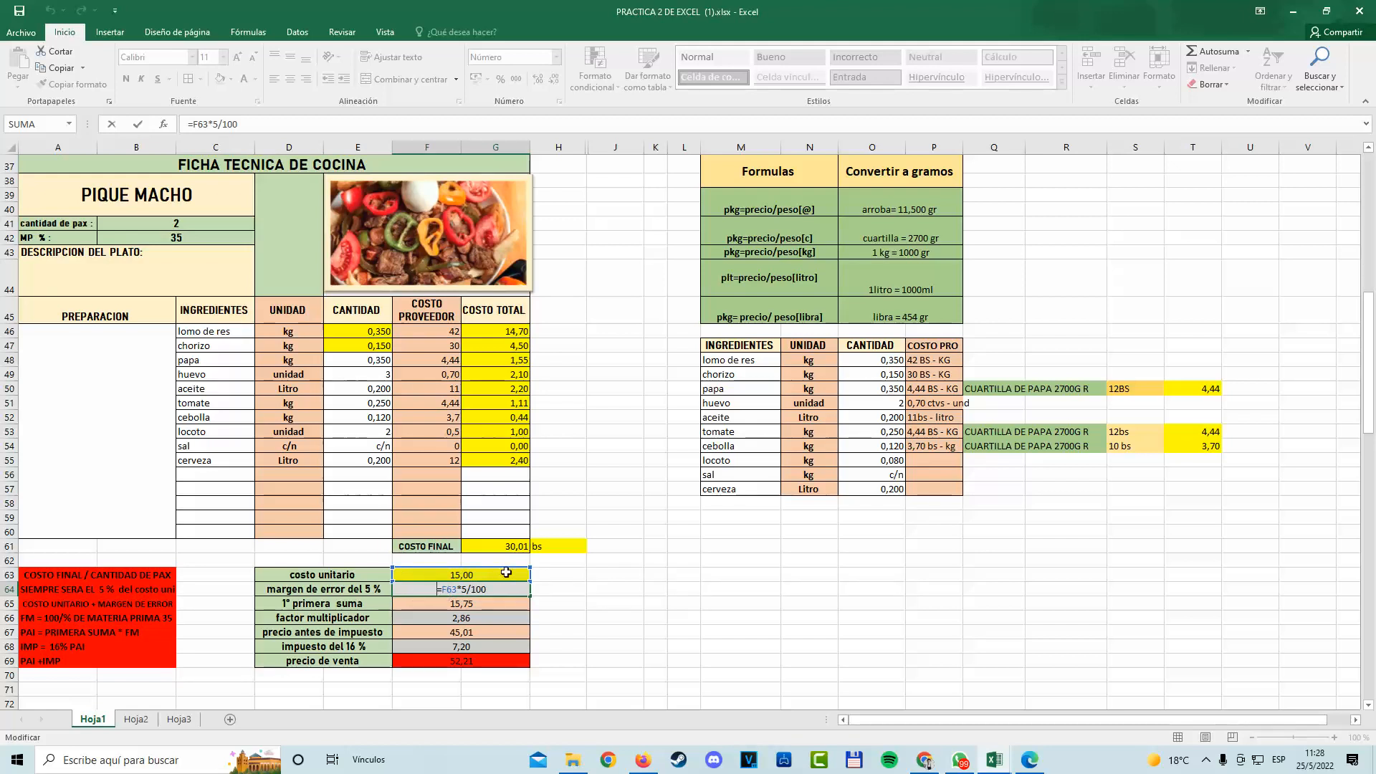
key(Return)
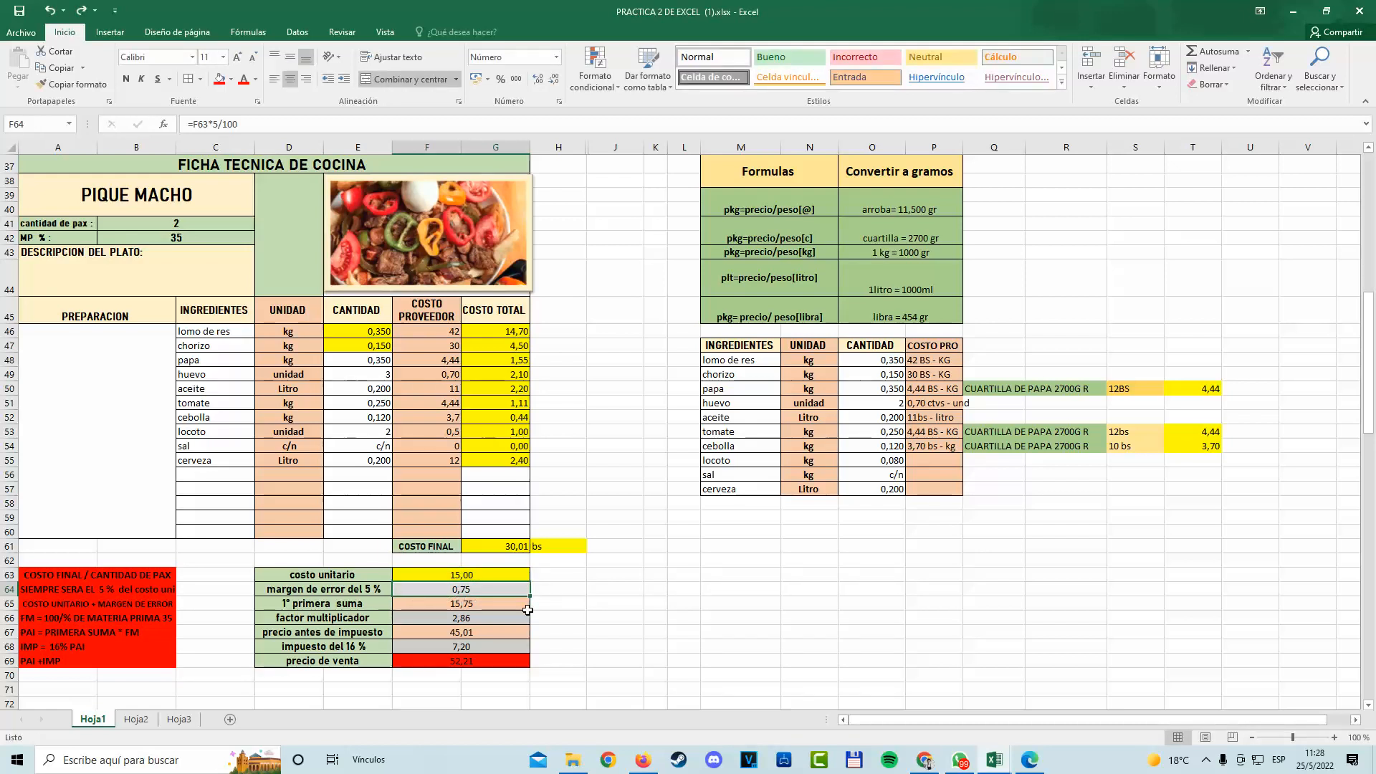
click(553, 592)
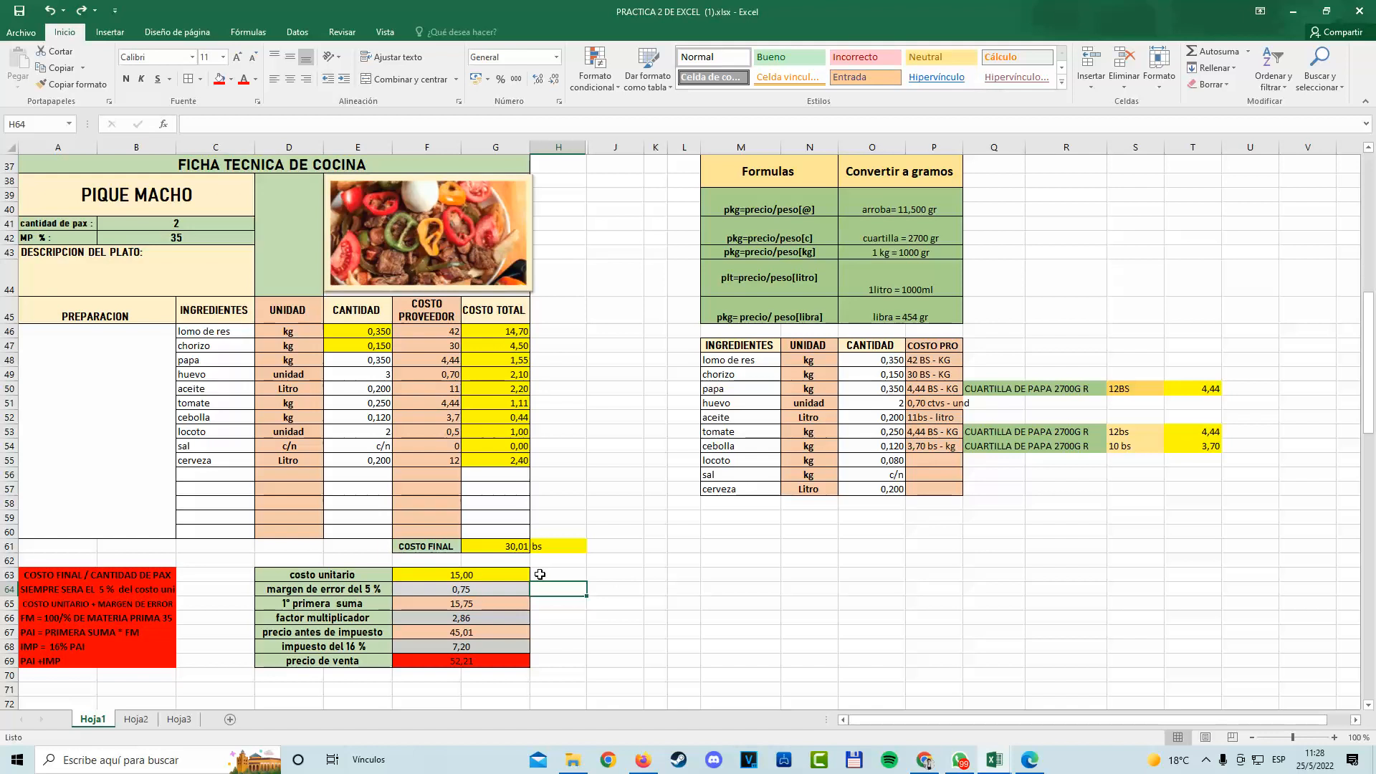
double_click(464, 589)
key(Escape)
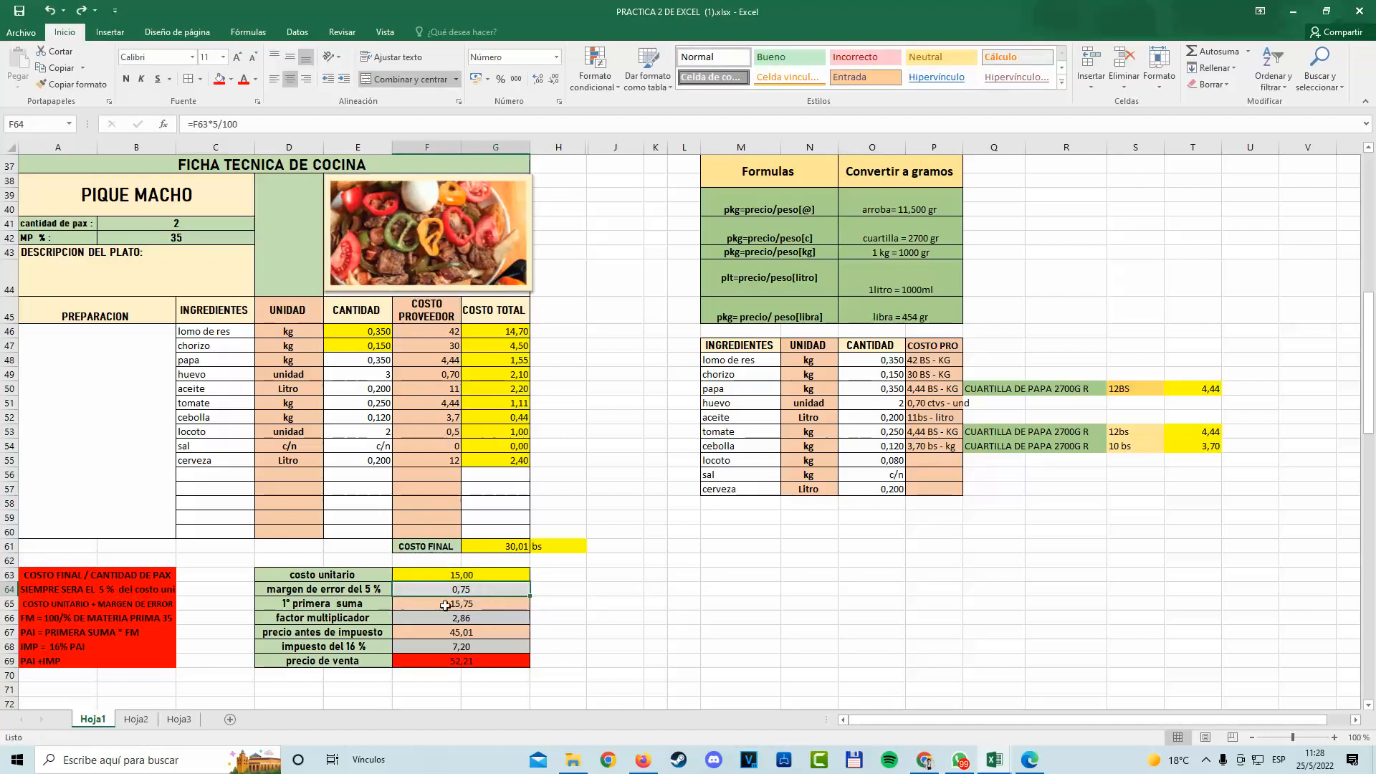
Compare the 1ª primera suma row with its note in A65 and clear the formula from F65.
drag(91, 608, 507, 607)
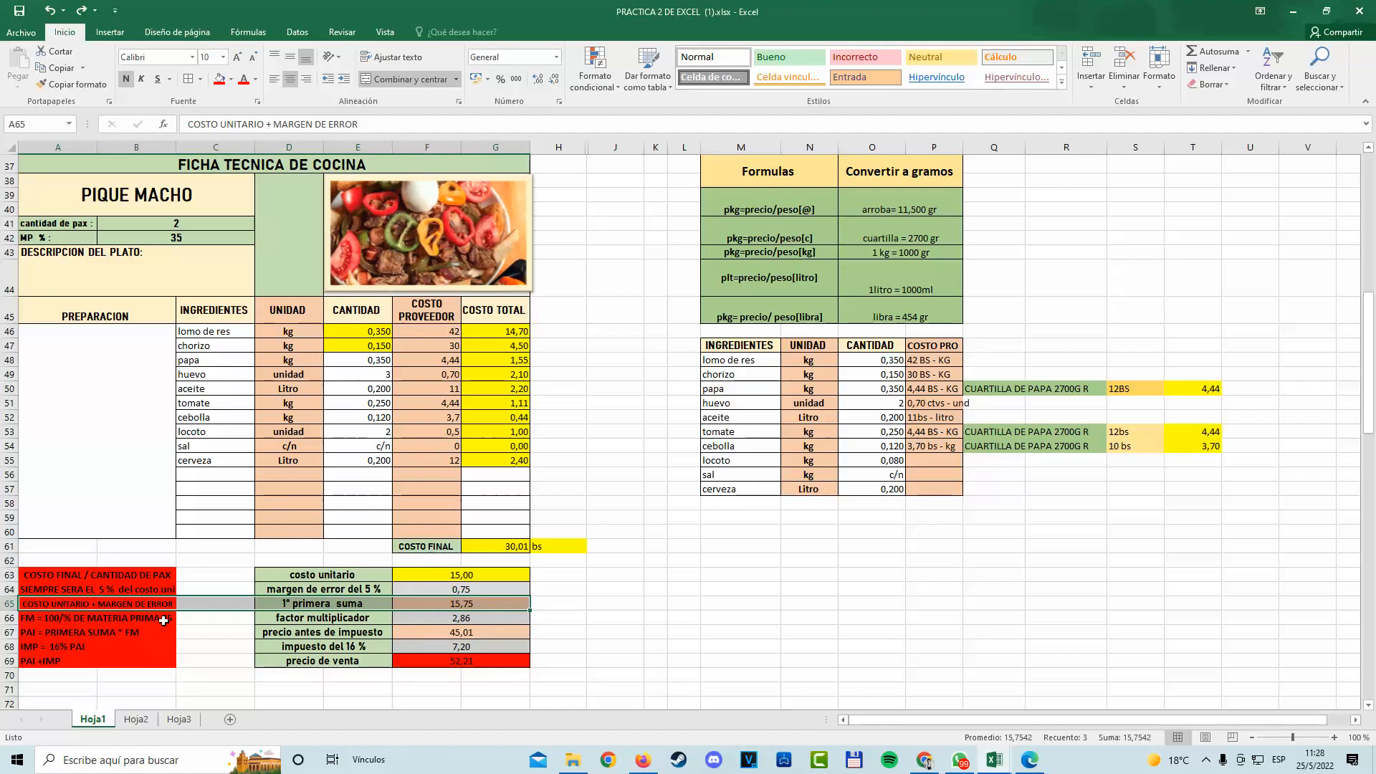
drag(485, 577, 488, 589)
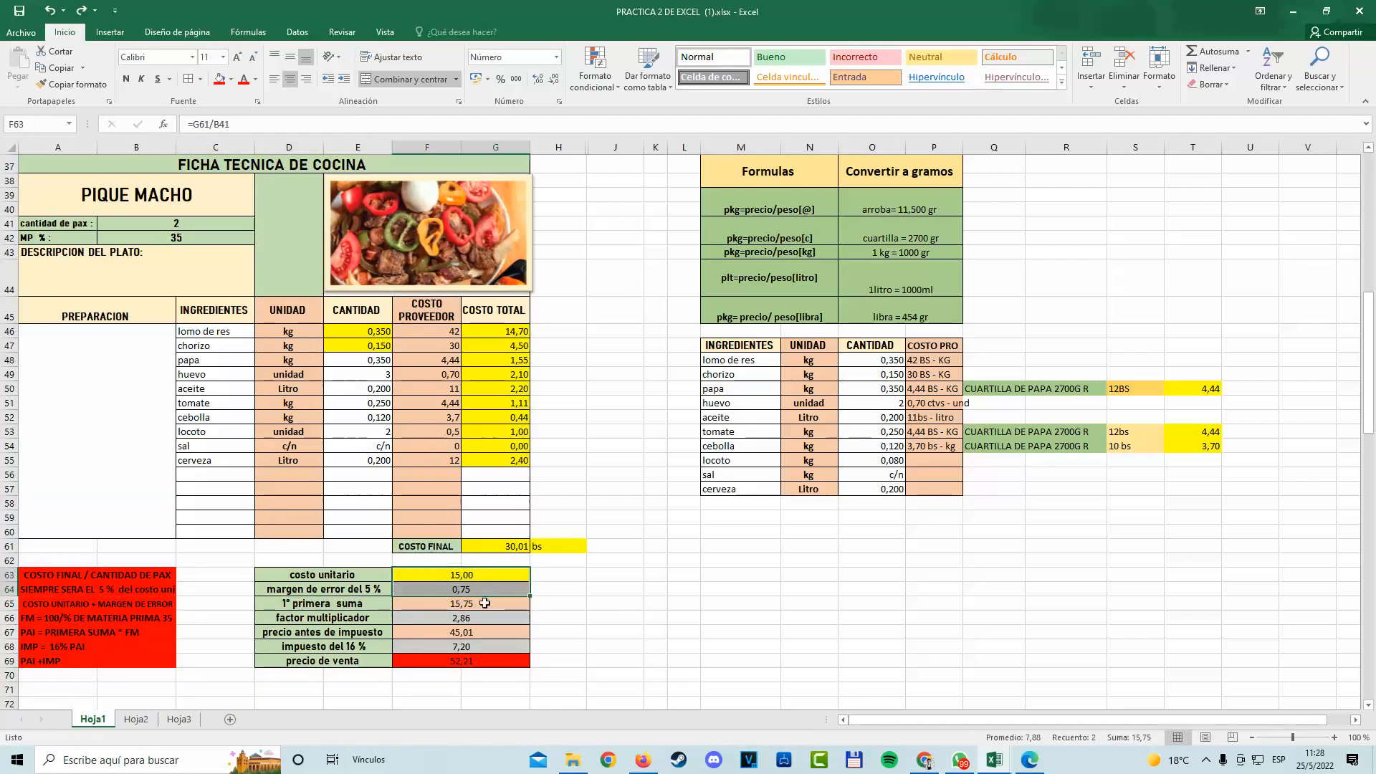
click(485, 603)
text(=F63+F64)
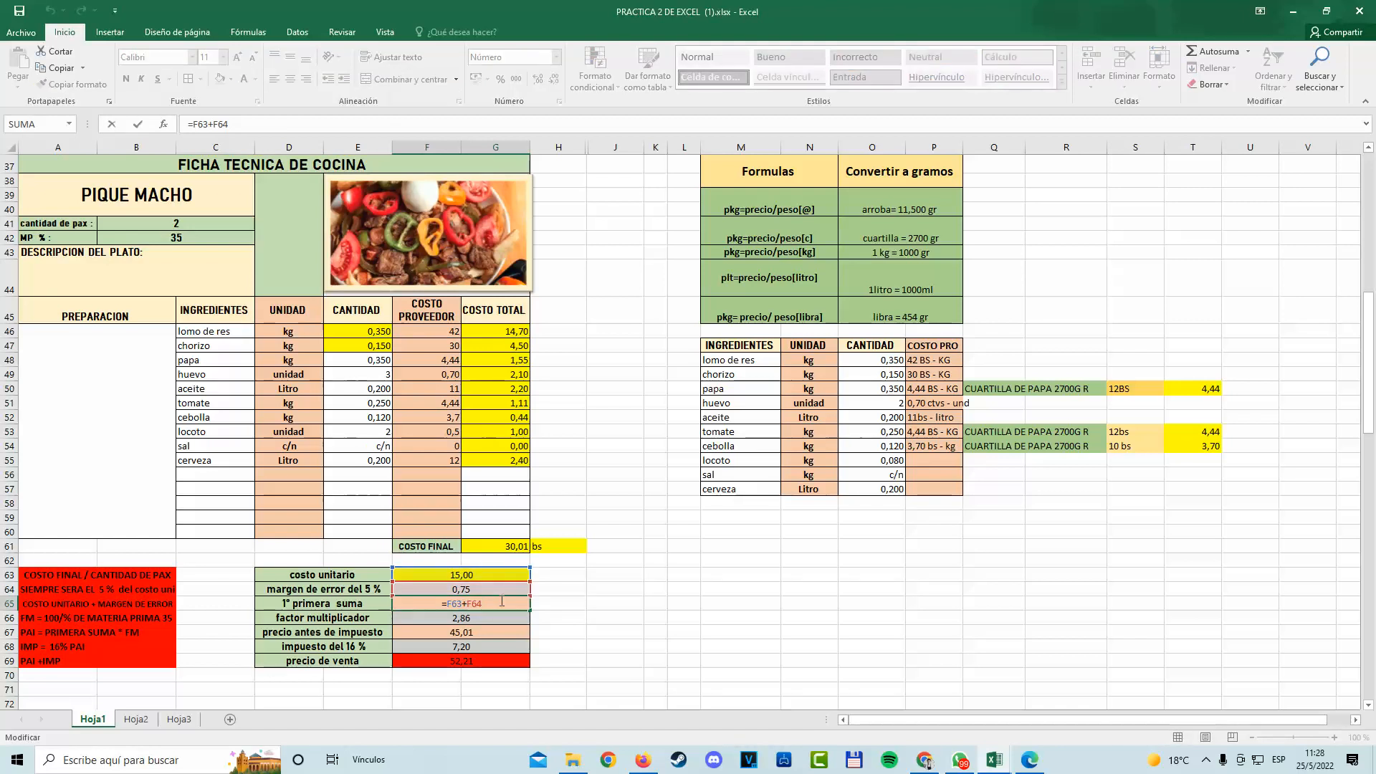
key(BackSpace)
key(BackSpace)
key(BackSpace)
key(BackSpace)
key(BackSpace)
key(BackSpace)
key(BackSpace)
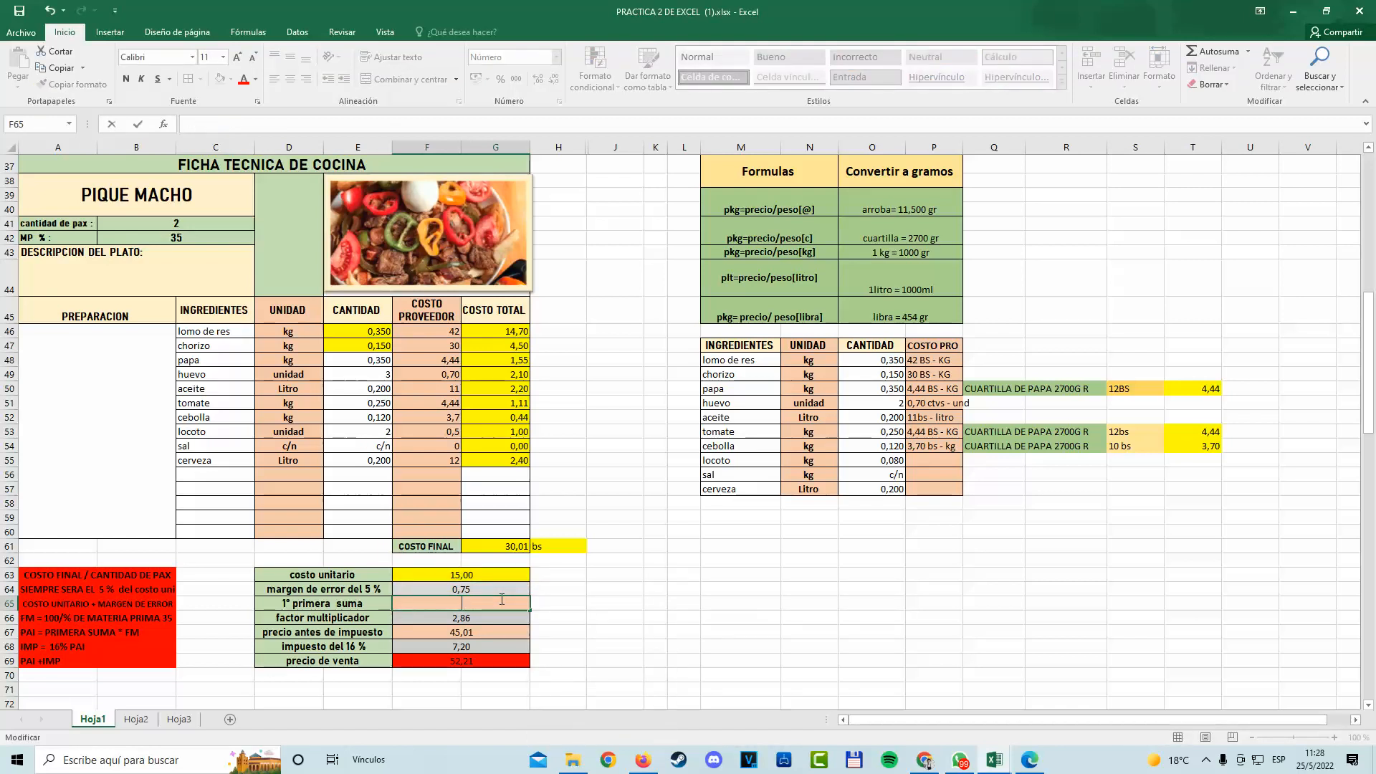
click(685, 574)
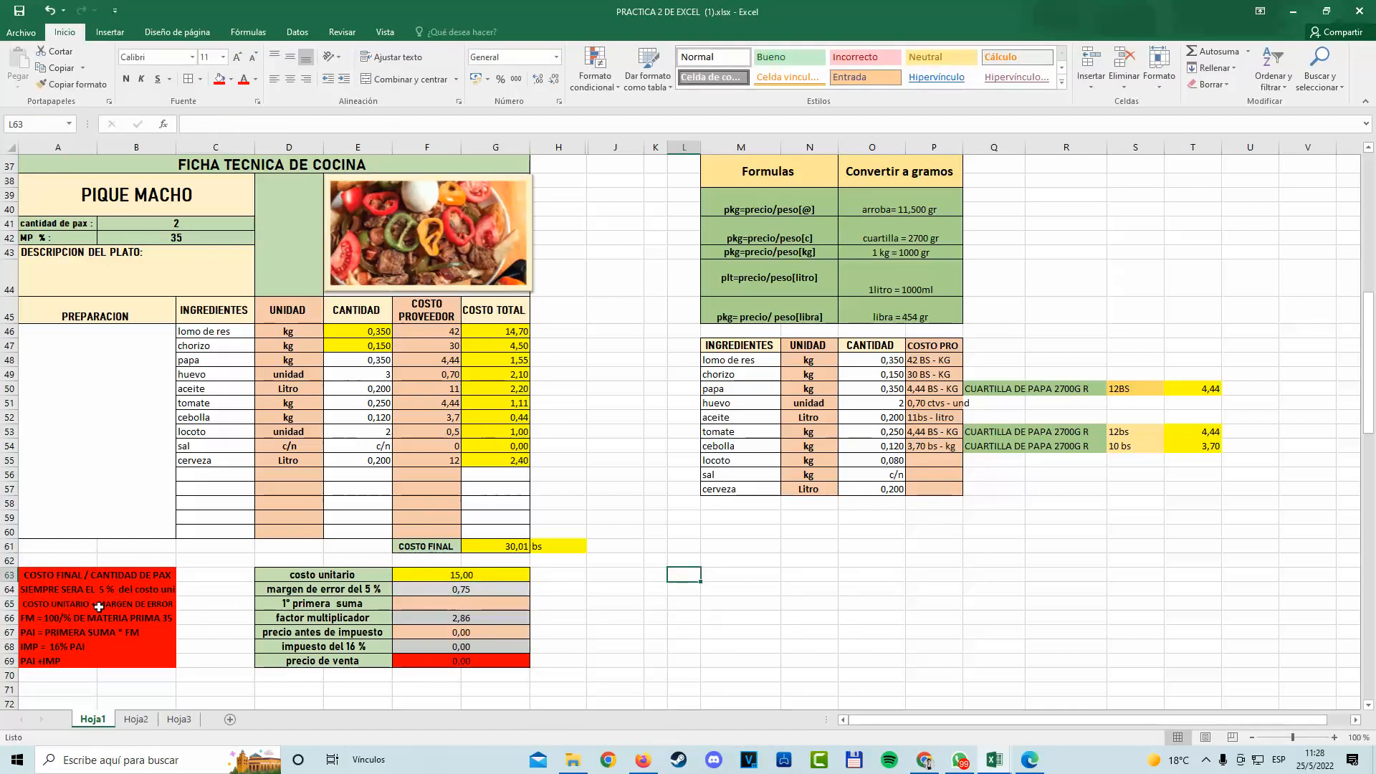
Enter the 1ª primera suma formula =F63+F64 in F65, adding the costo unitario and the margen de error.
click(446, 604)
double_click(446, 606)
text(=)
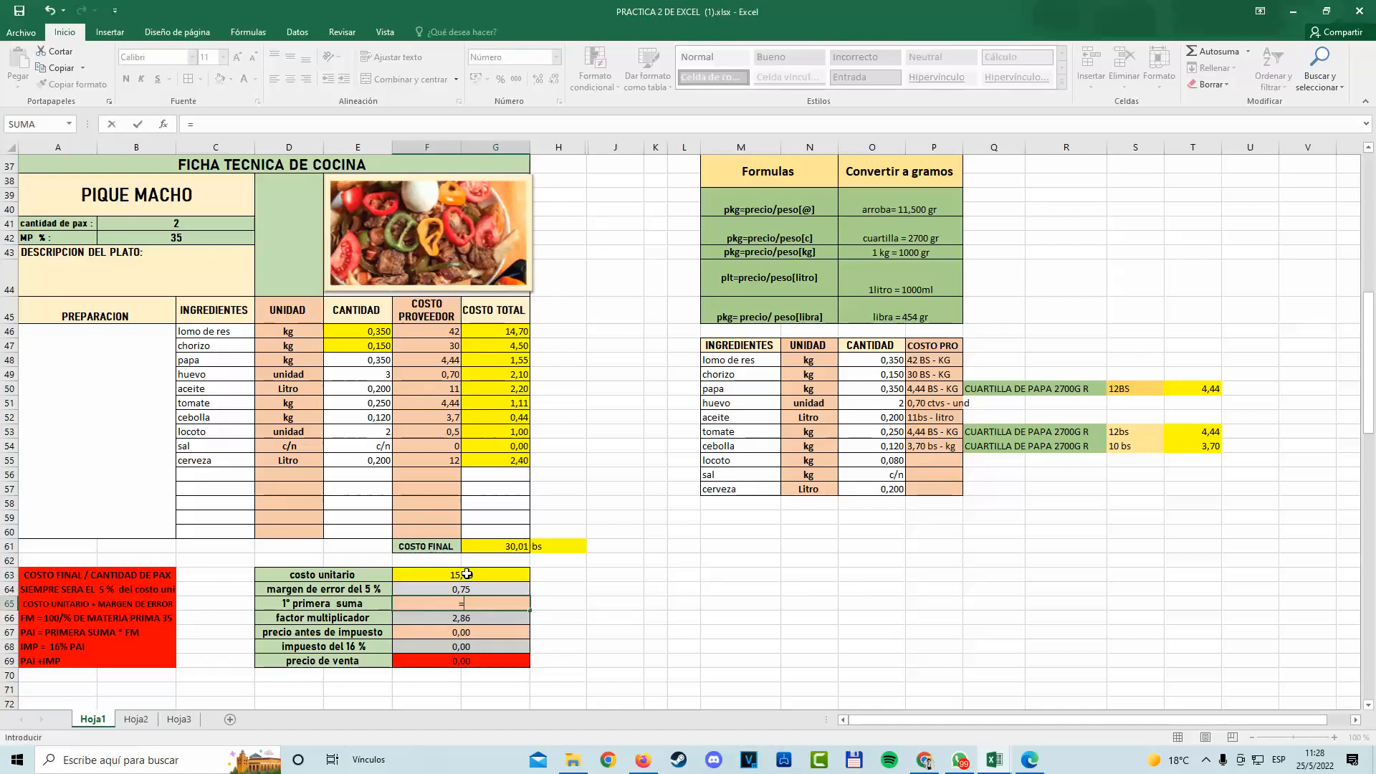
click(467, 574)
text(+)
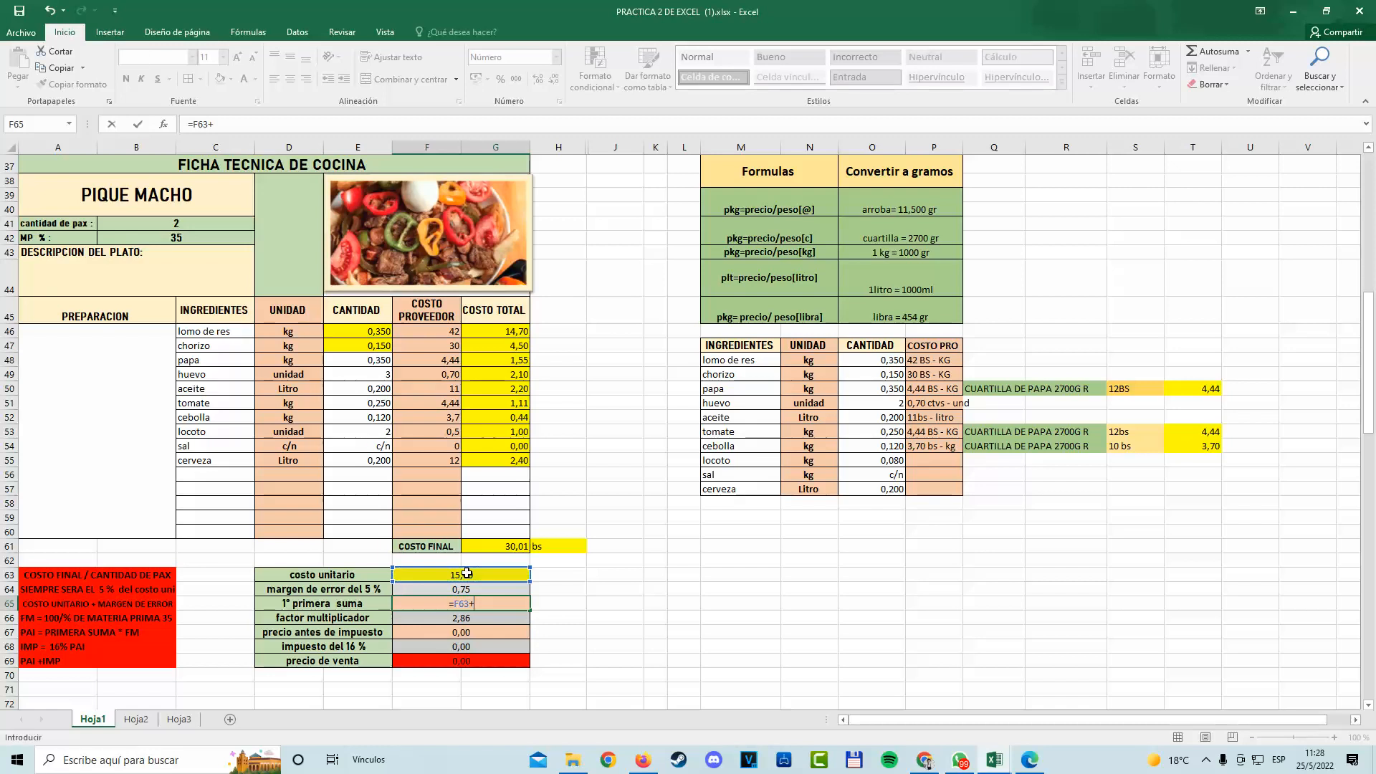
click(461, 589)
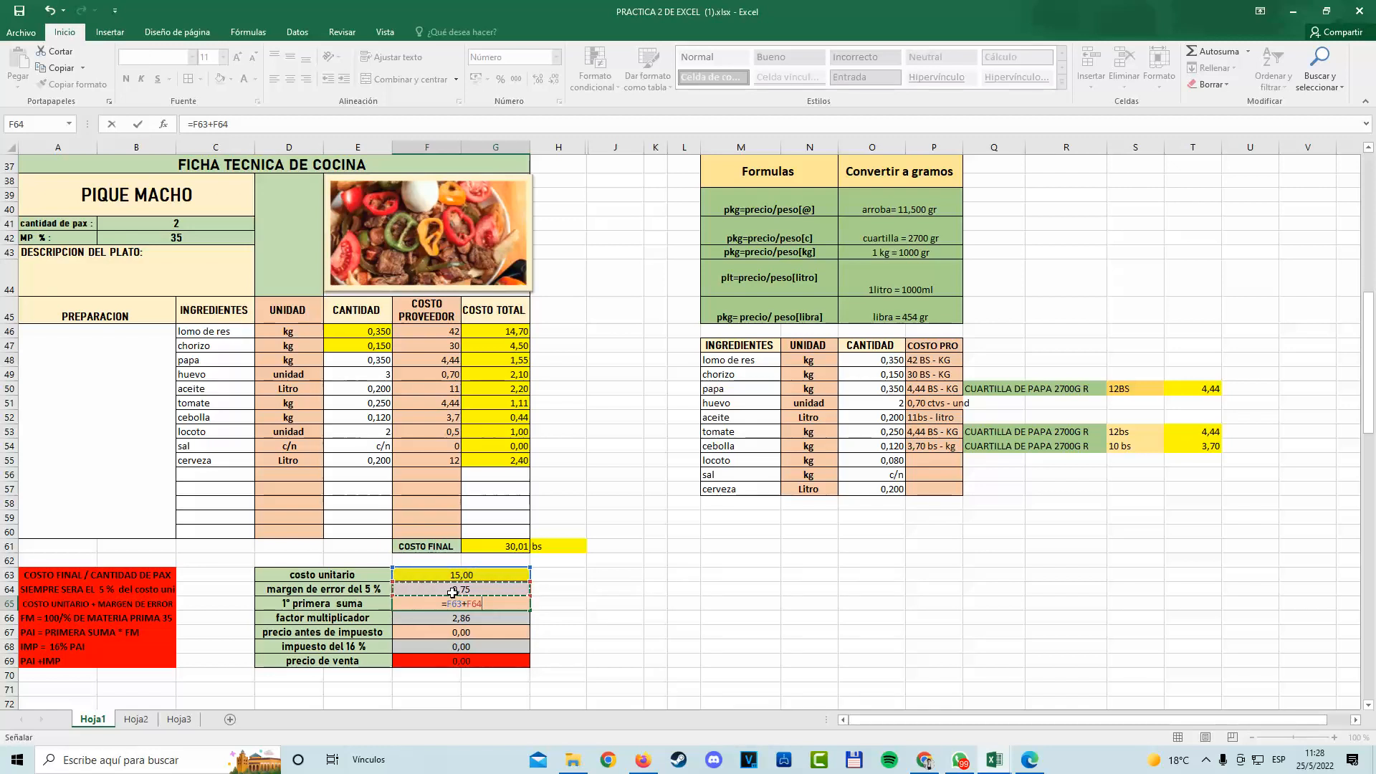
key(Return)
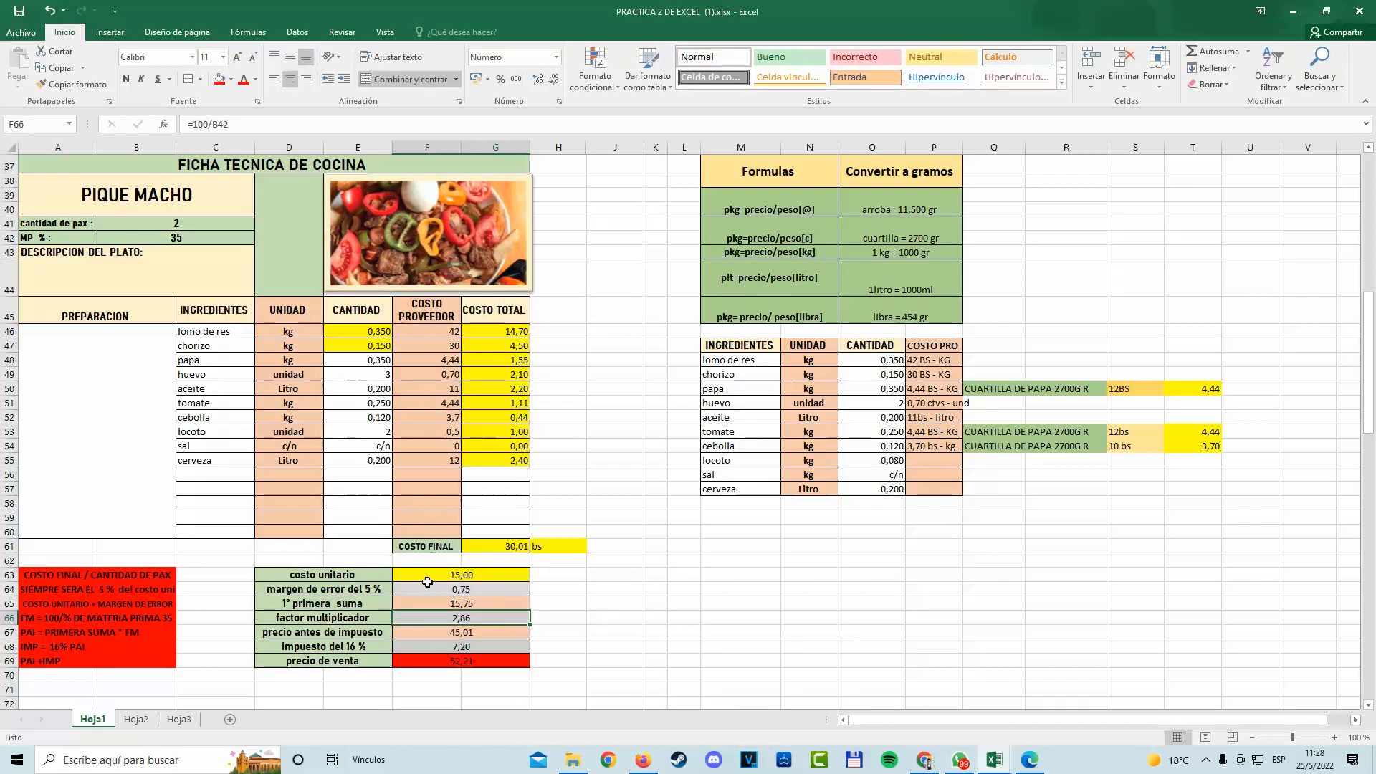
Review the 1ª primera suma formula in F65 and the factor multiplicador row with its note in A66.
click(477, 605)
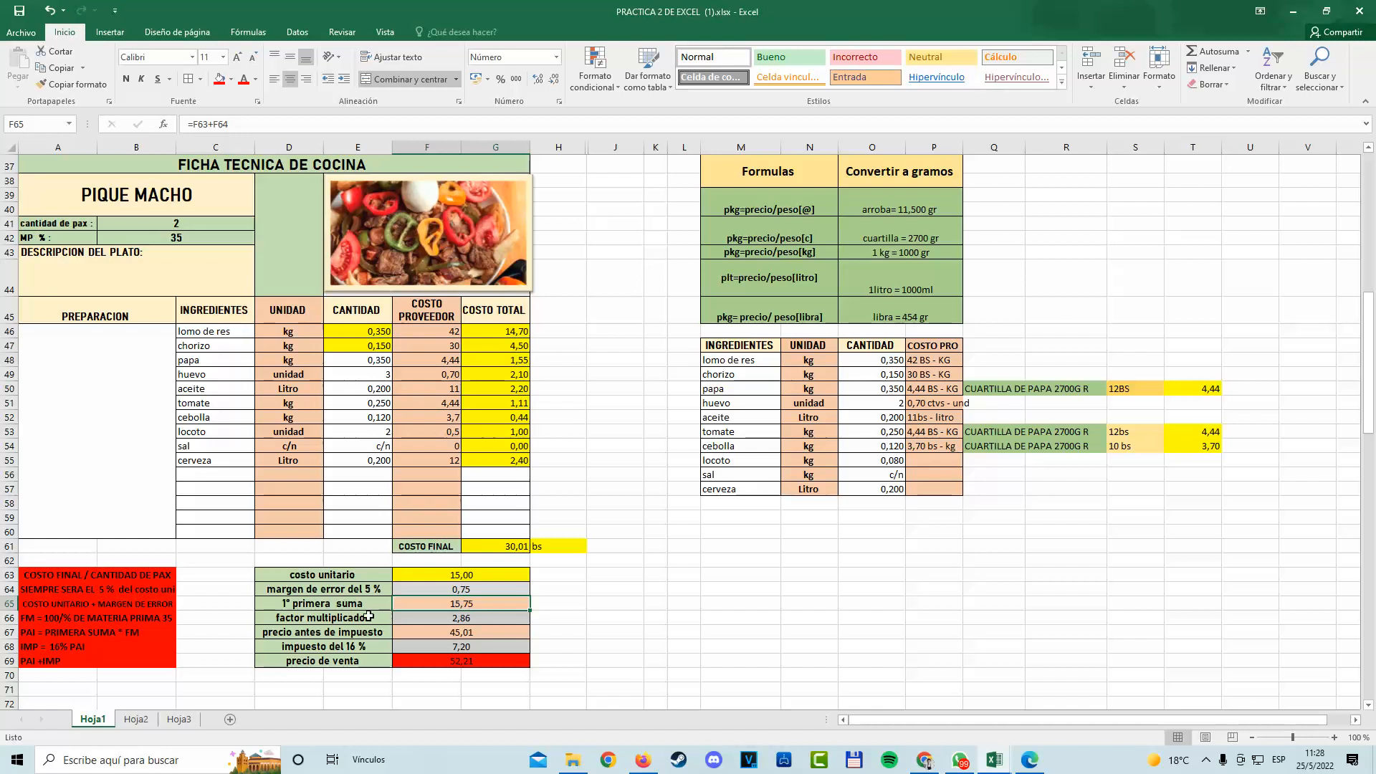
drag(130, 608, 477, 607)
click(477, 605)
click(372, 618)
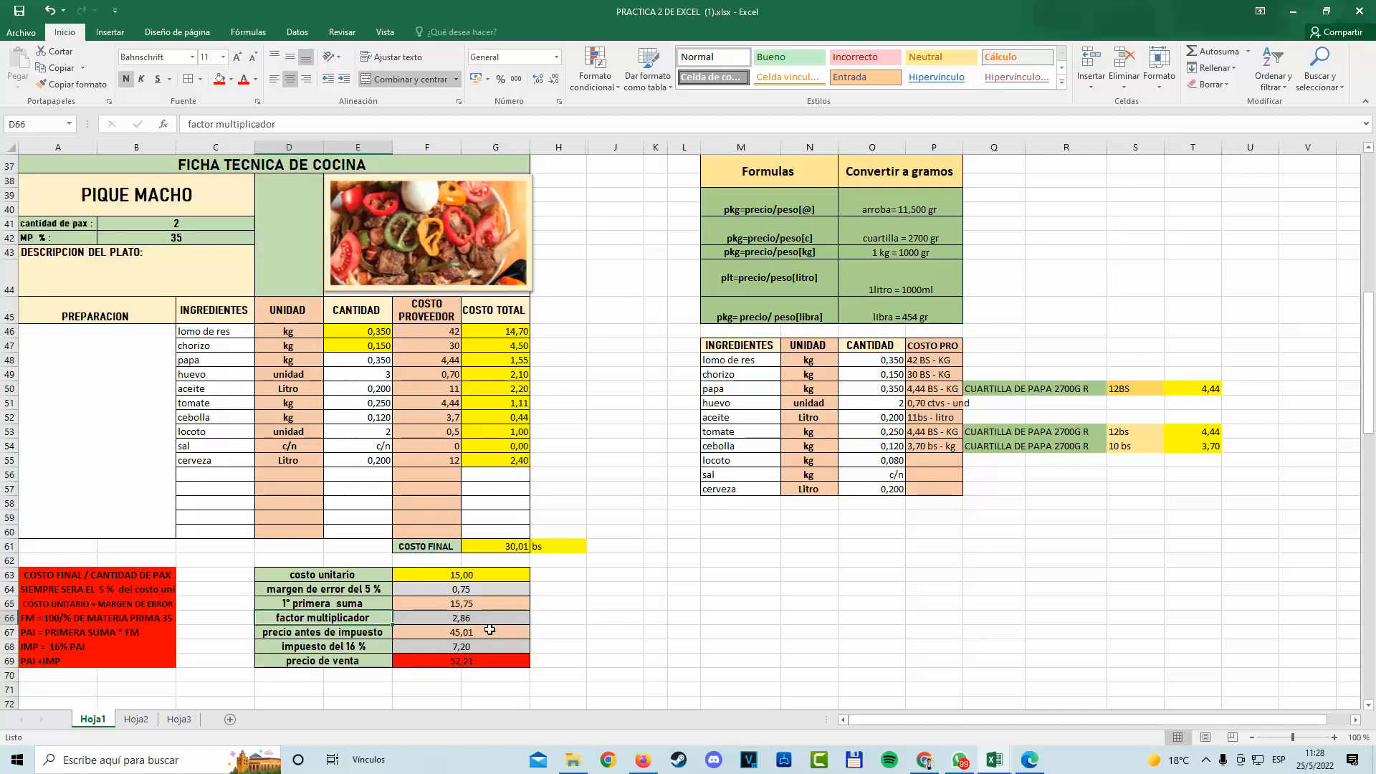
drag(454, 605, 495, 618)
click(415, 614)
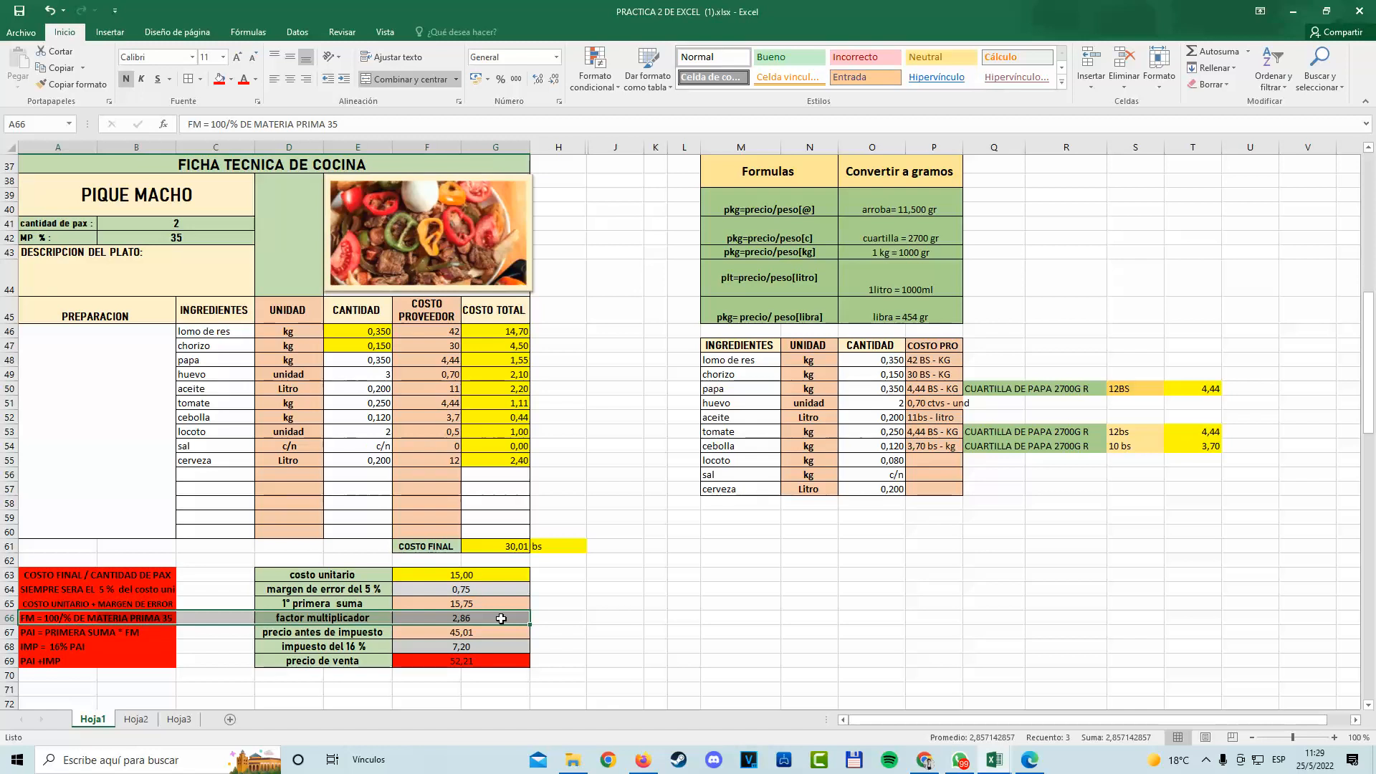
click(501, 618)
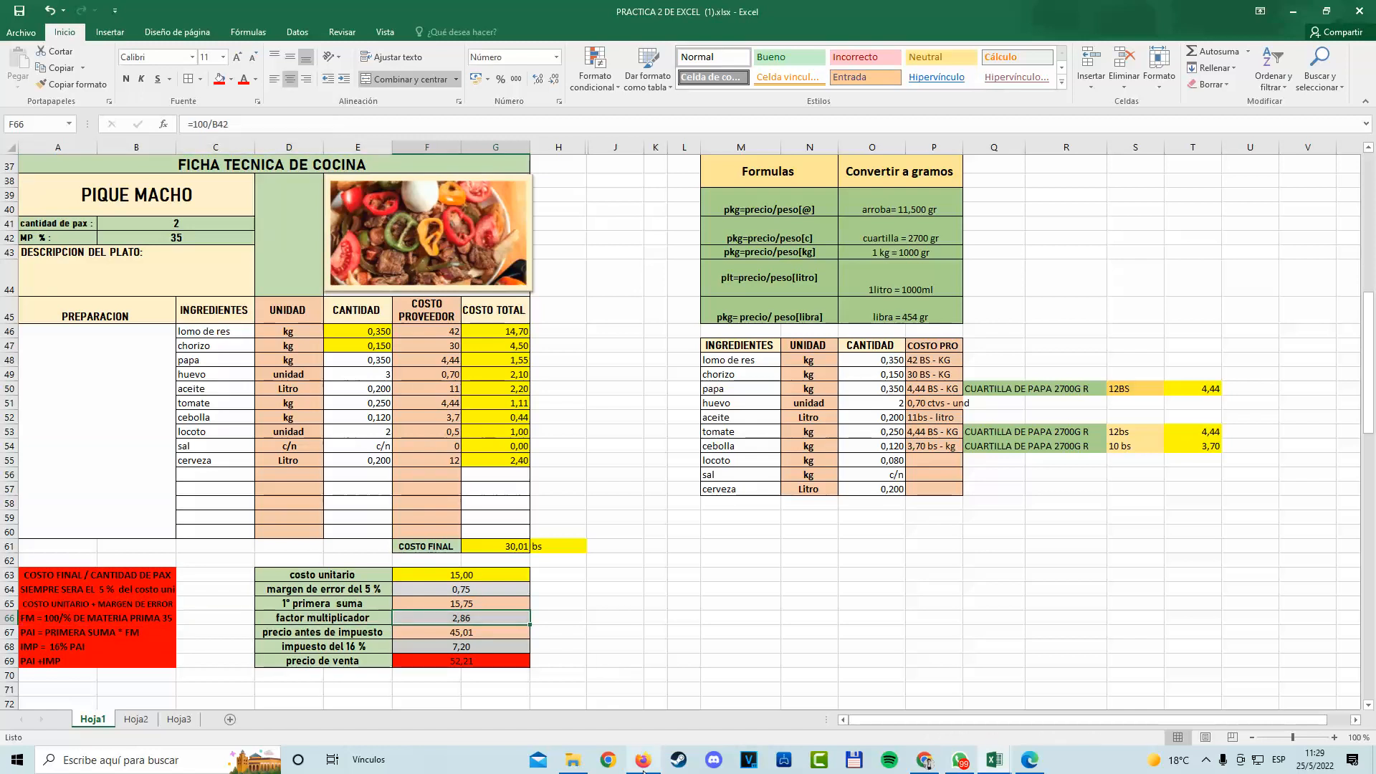
click(47, 617)
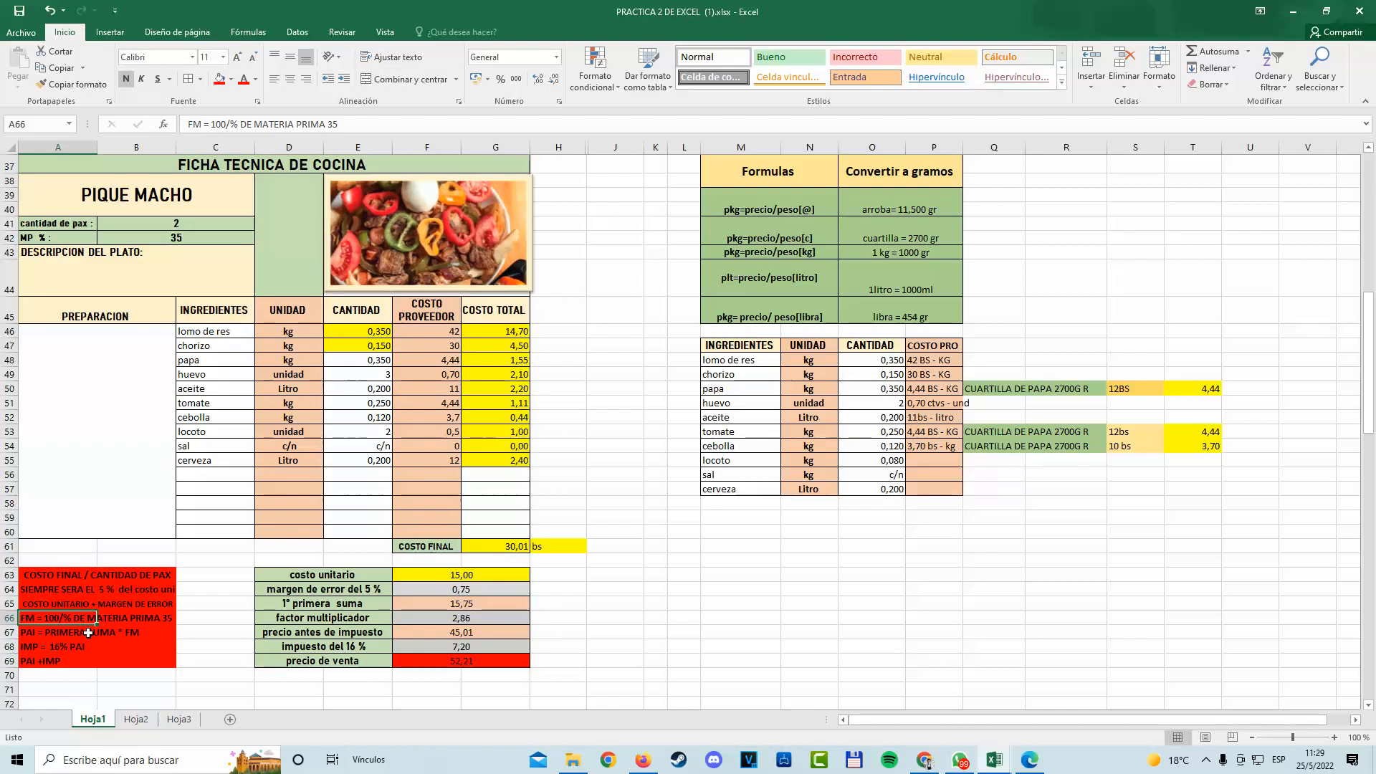
click(144, 621)
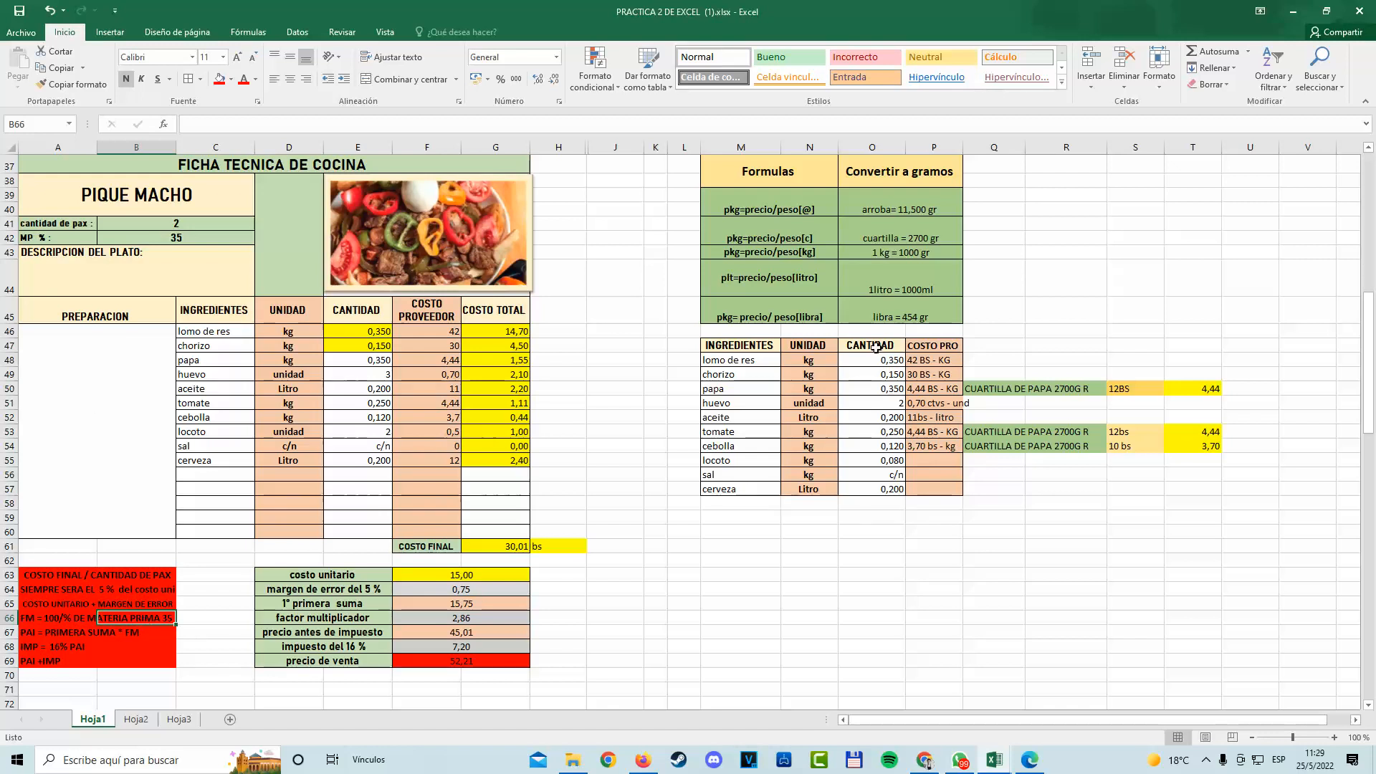
Open the desktop image PORCENTAJE DE MATERIA PRIMA, examine the cost percentages by restaurant type, and return to the PRACTICA 2 DE EXCEL (1) workbook.
click(1288, 14)
click(1289, 14)
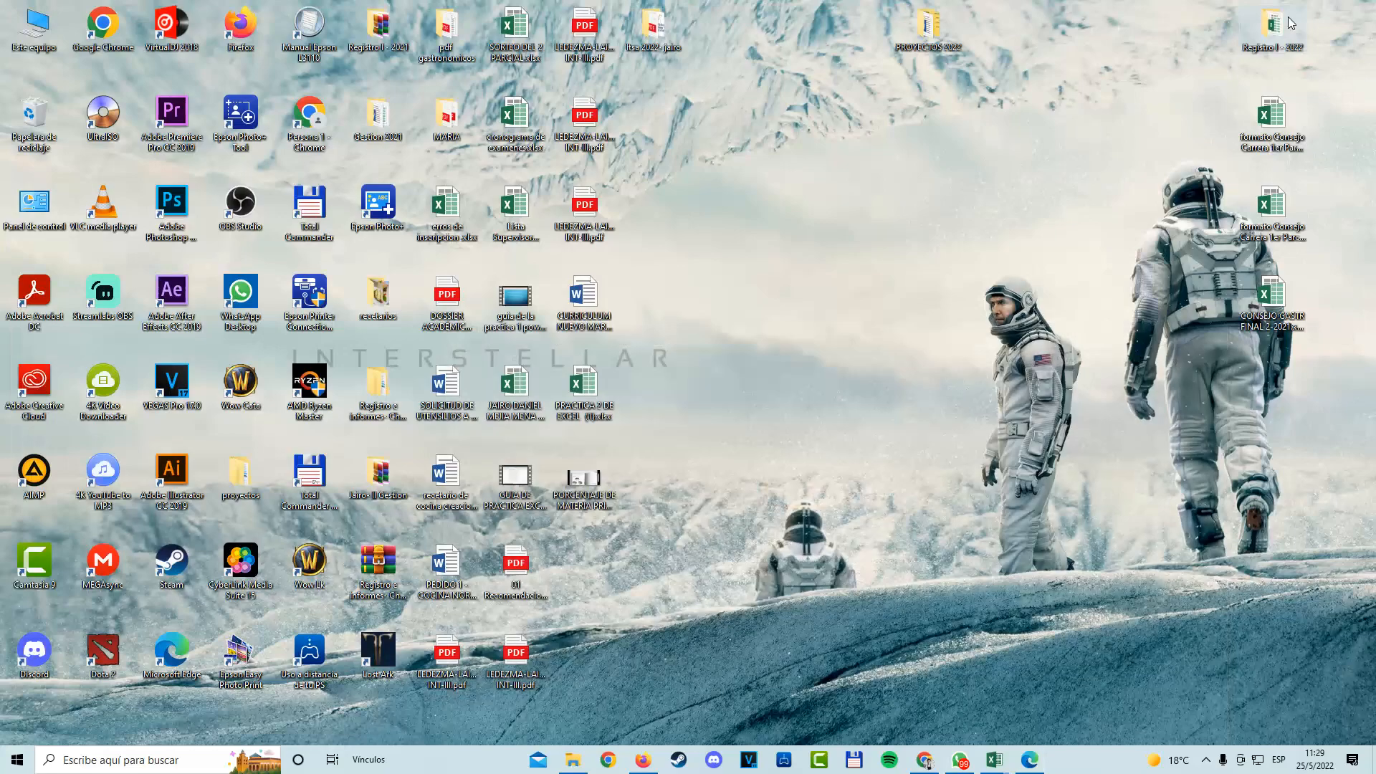
double_click(589, 488)
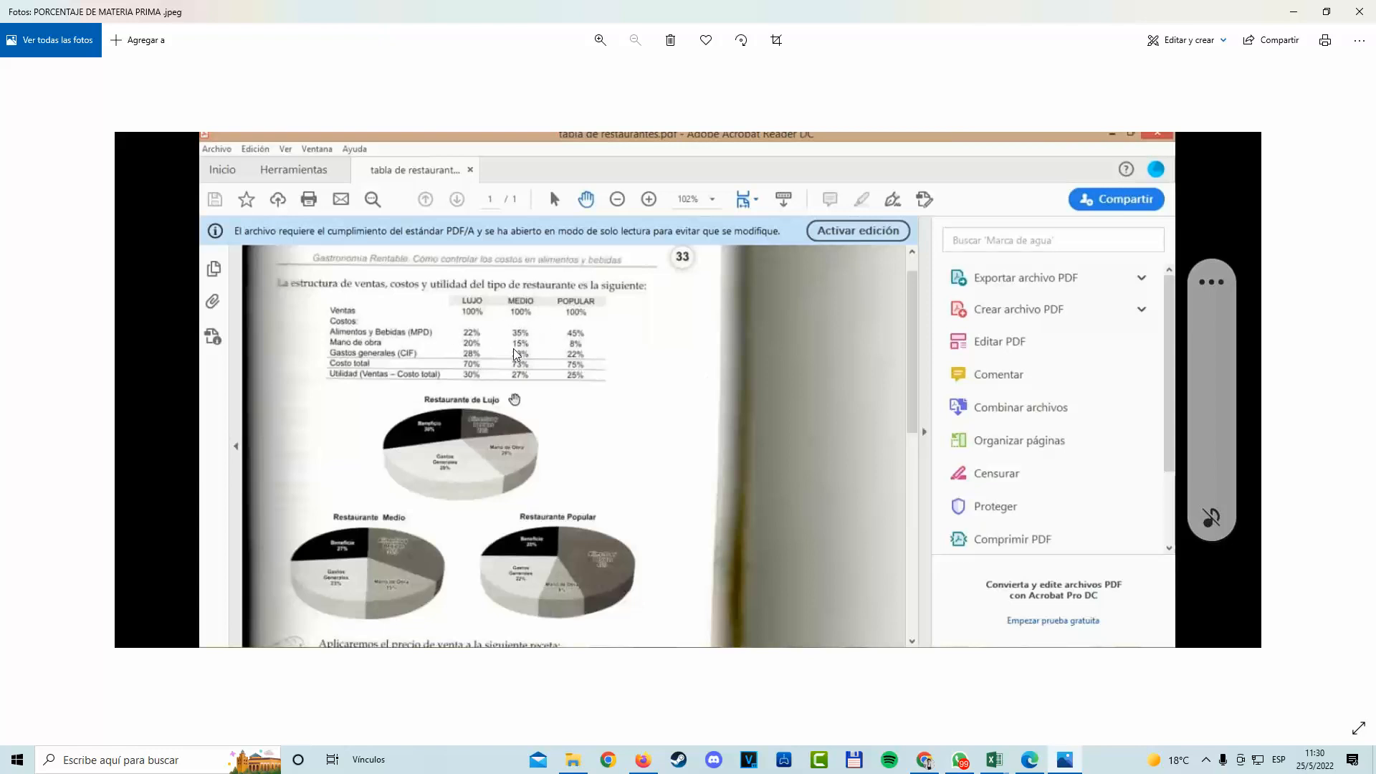
click(1294, 12)
mouse_move(995, 759)
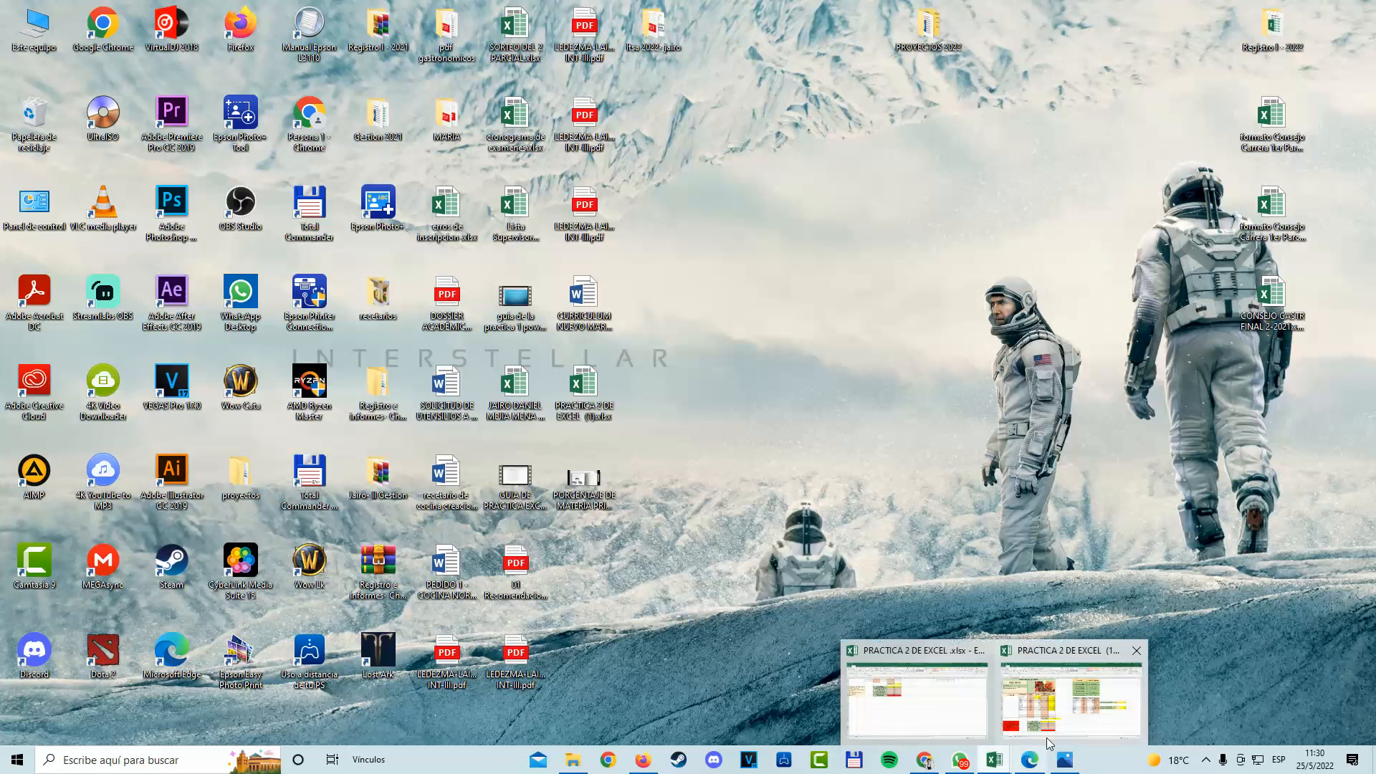
click(978, 681)
Enter the labels insumos, alquileres sueldos and ganancia in cells M63, M64 and M65.
click(717, 571)
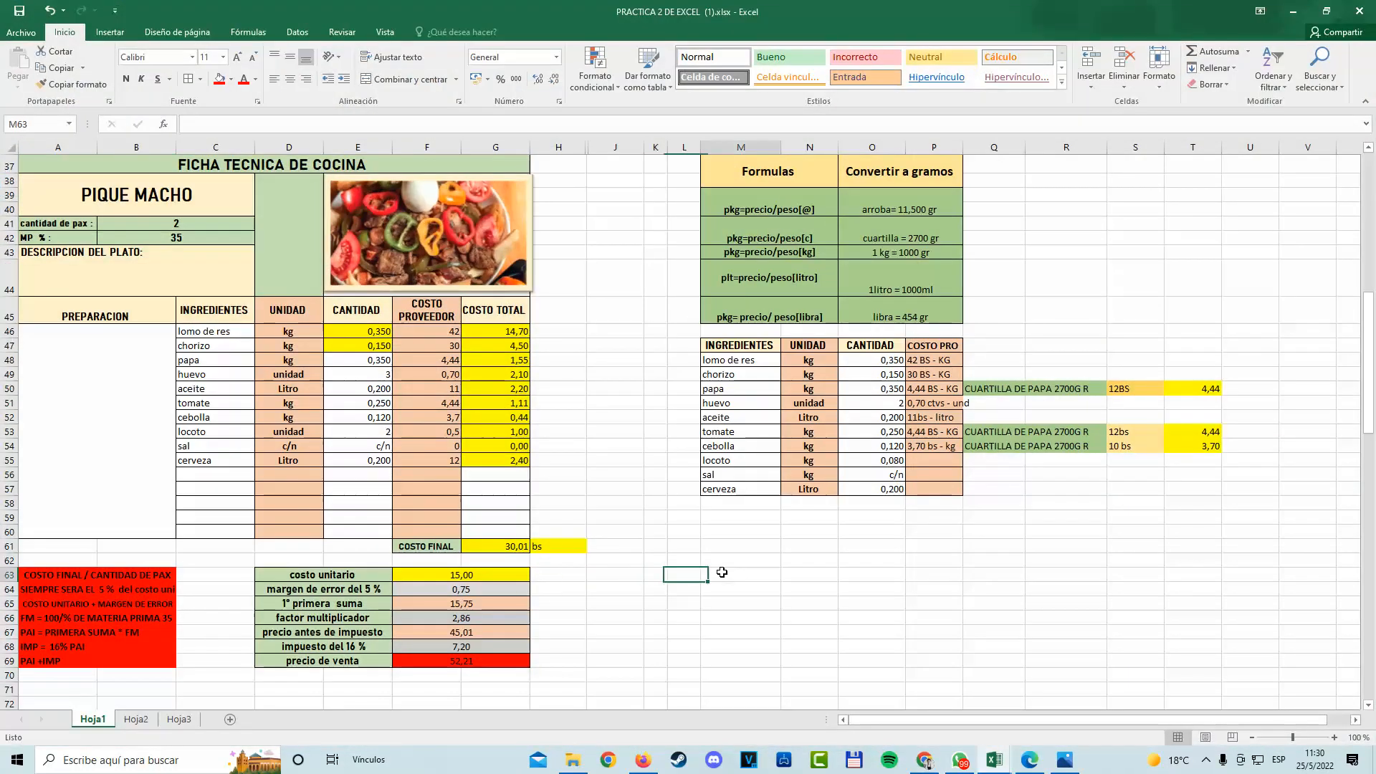
double_click(724, 572)
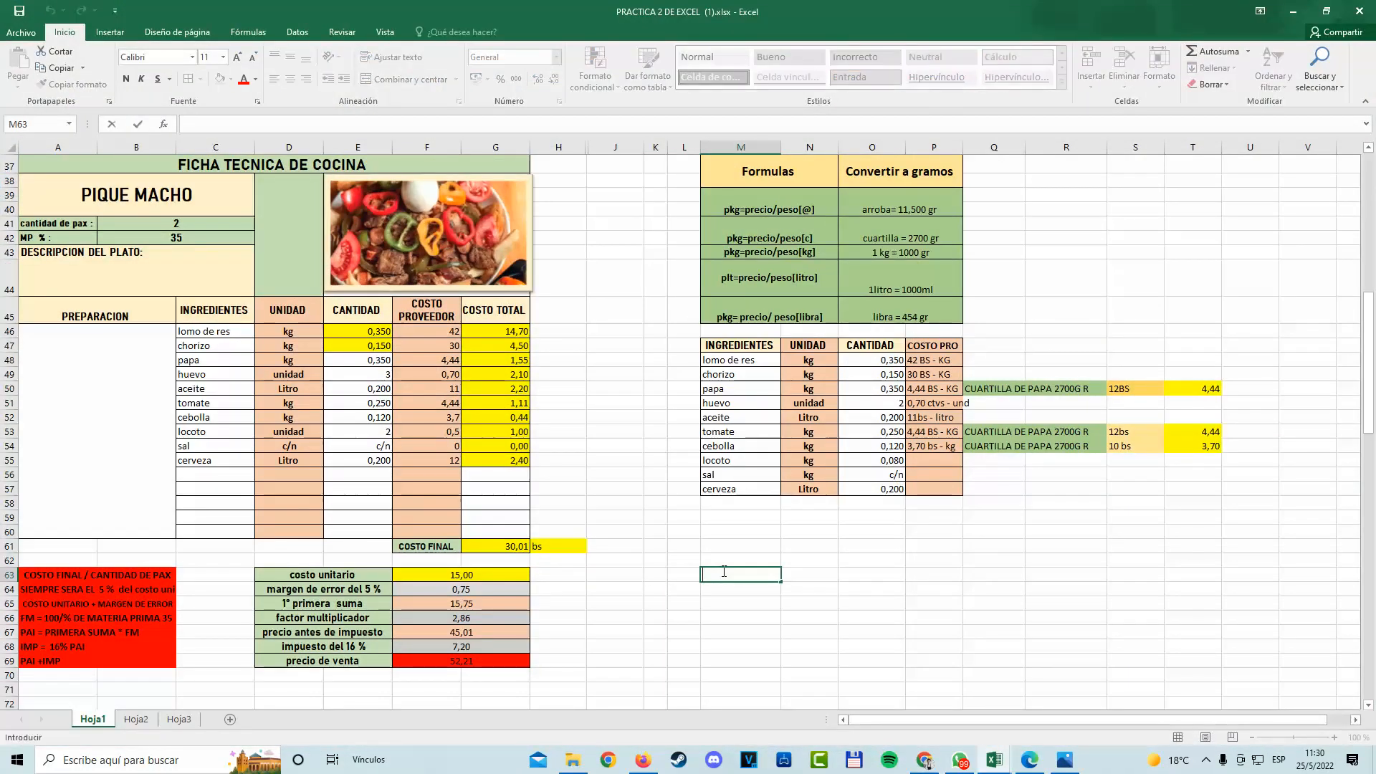
text(insumos)
click(723, 592)
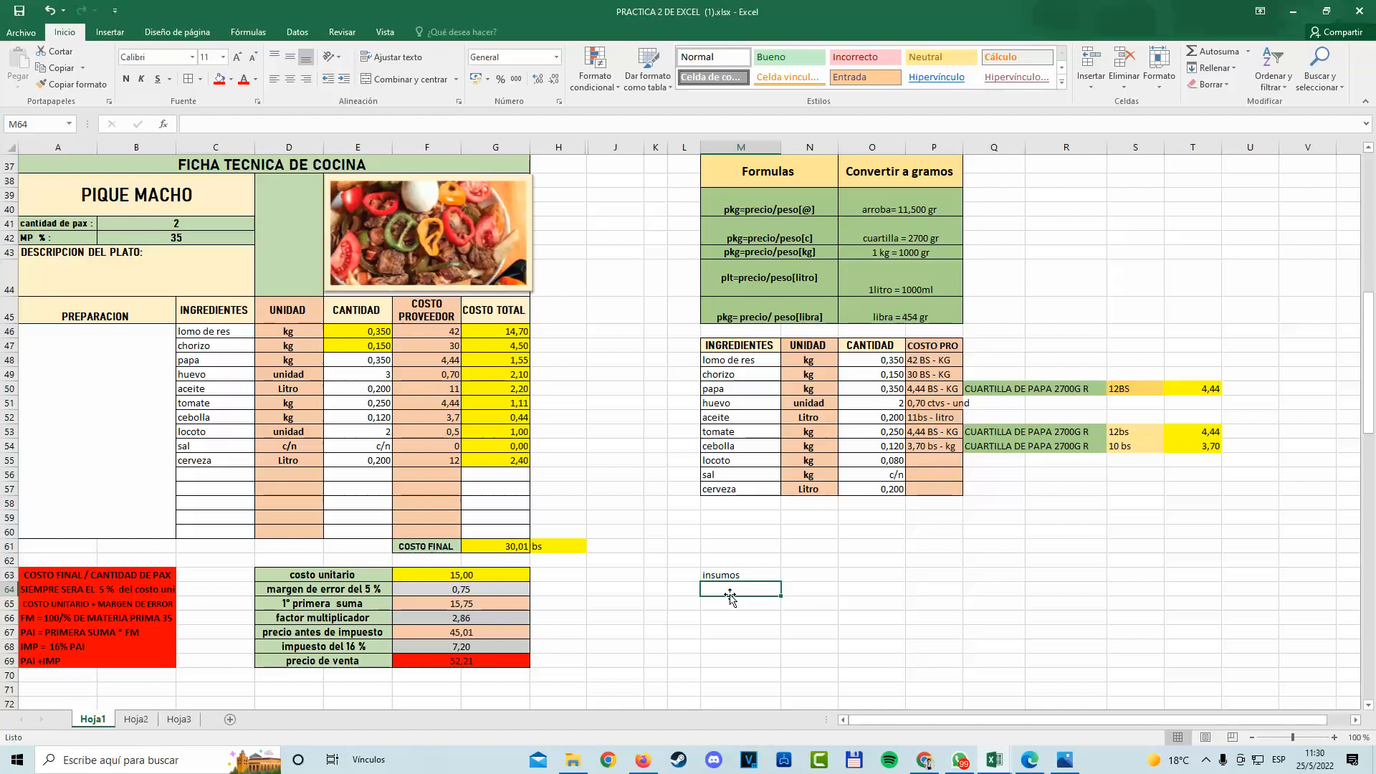
text(gas)
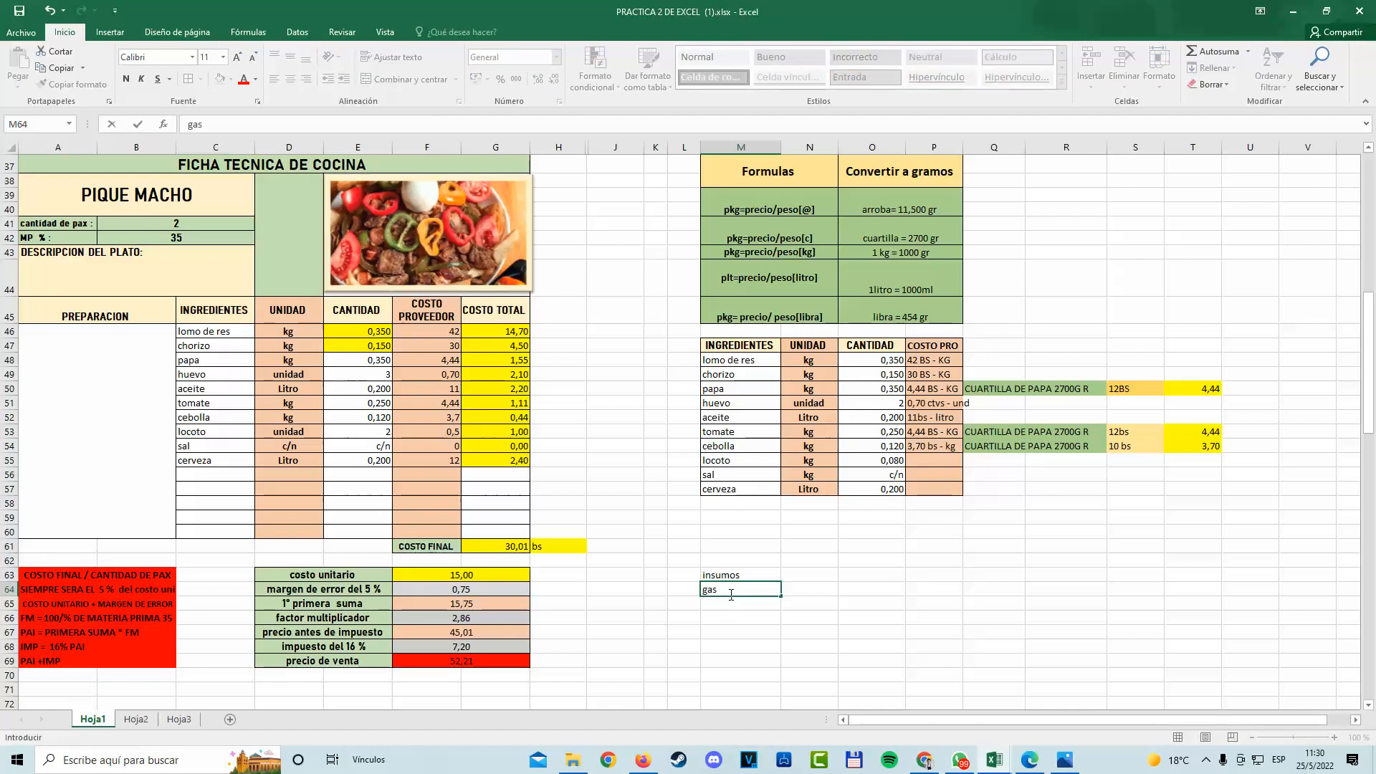
text(t)
key(BackSpace)
key(BackSpace)
key(BackSpace)
key(BackSpace)
text(alquileres sueldos)
key(Return)
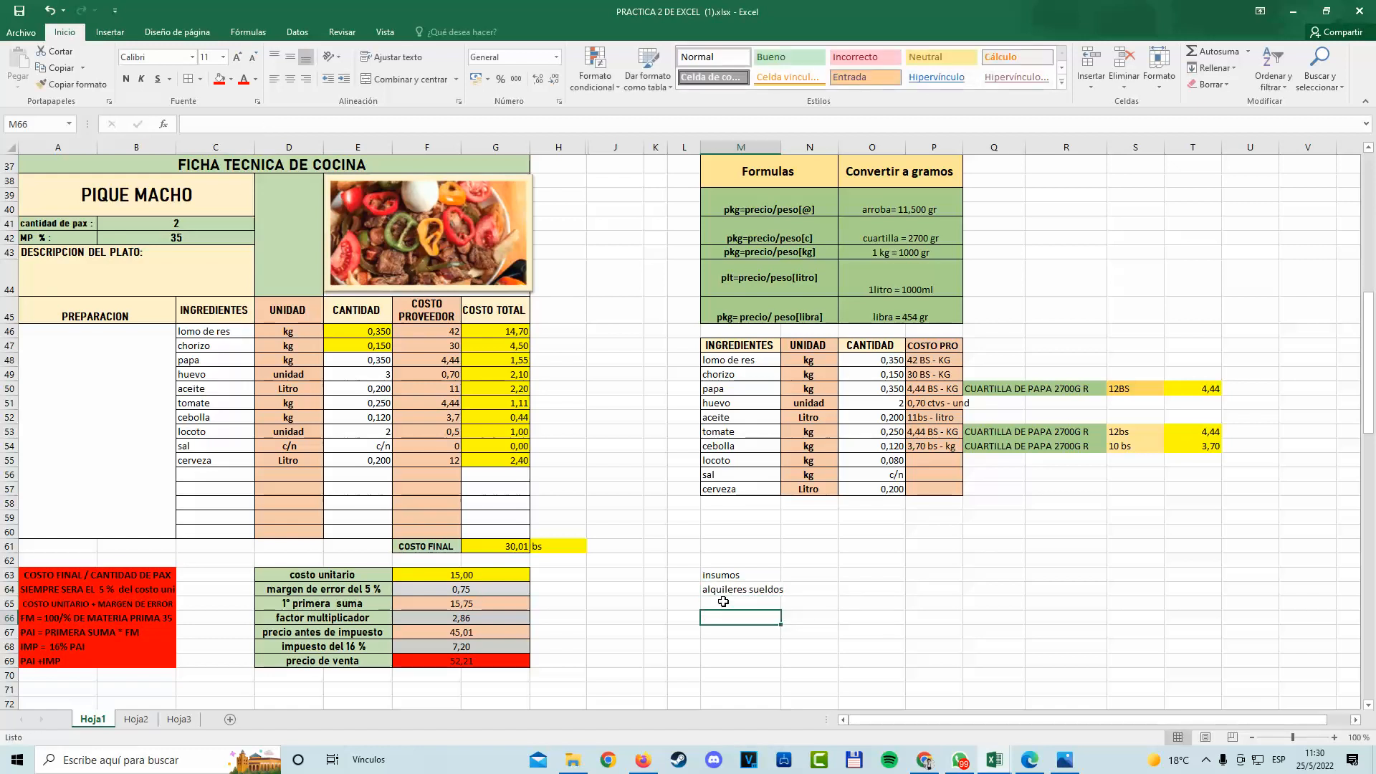
text(gananc)
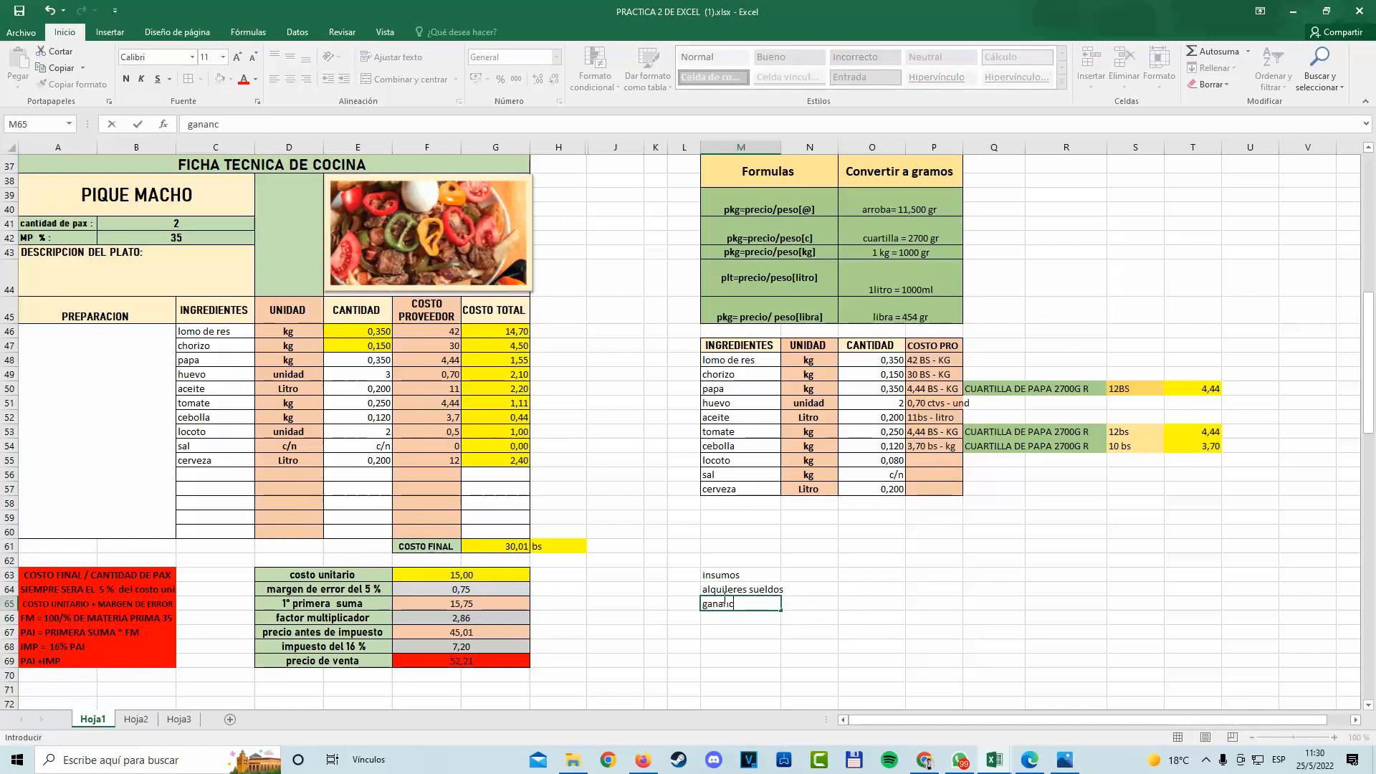
text(ia)
Fill the insumos, alquileres sueldos and ganancia labels in M63:M65 with yellow.
drag(721, 575, 744, 606)
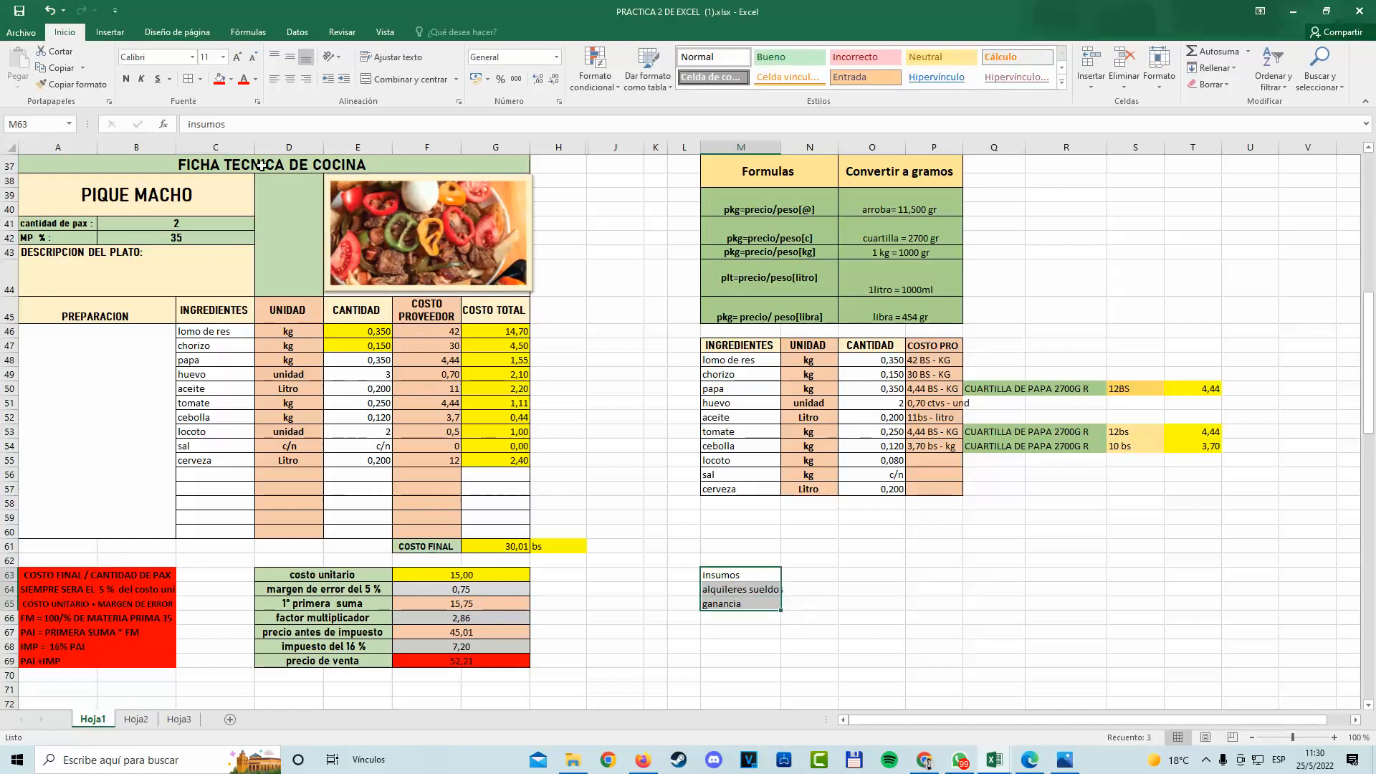
click(231, 79)
click(255, 191)
click(934, 588)
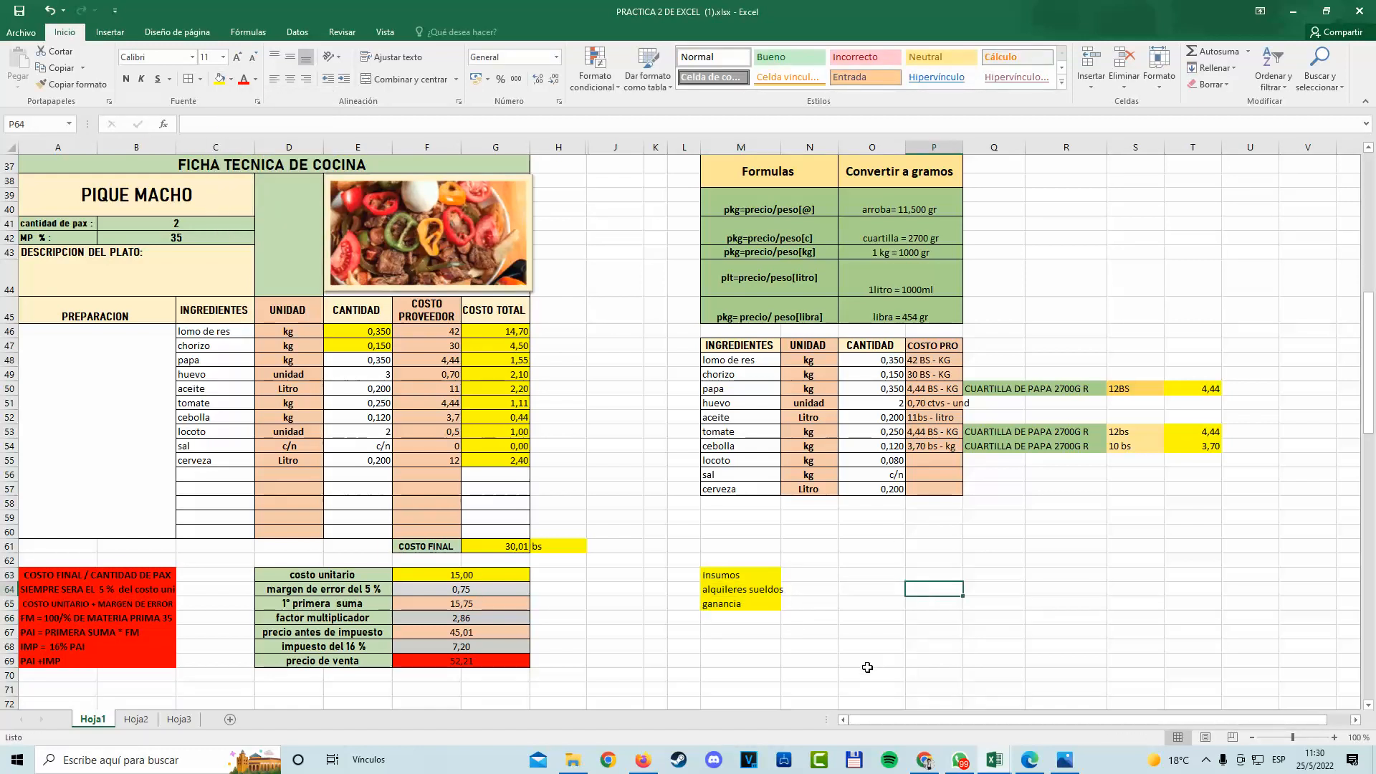
Enter 10 for each of insumos, alquileres sueldos and ganancia in N63:N65.
drag(797, 577, 820, 603)
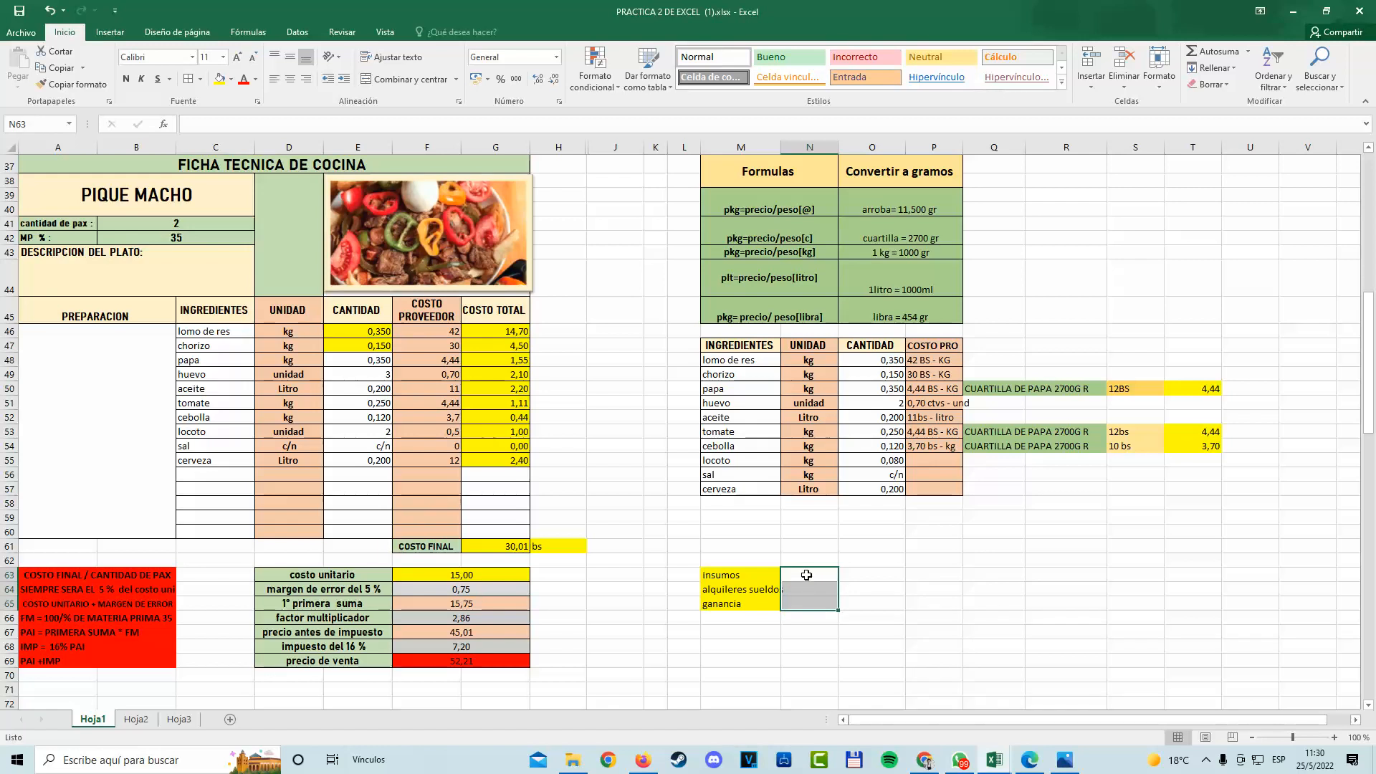
double_click(810, 576)
text(10)
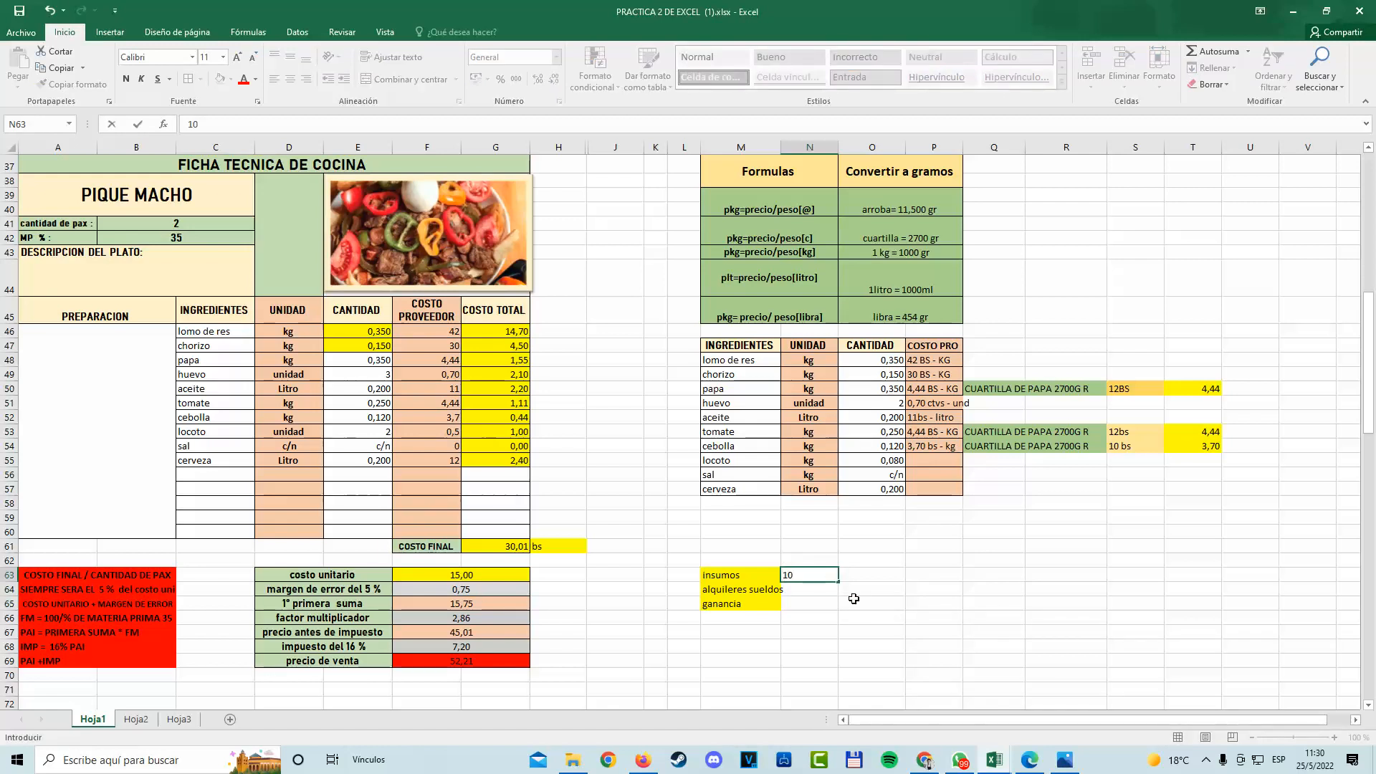
key(Return)
text(10)
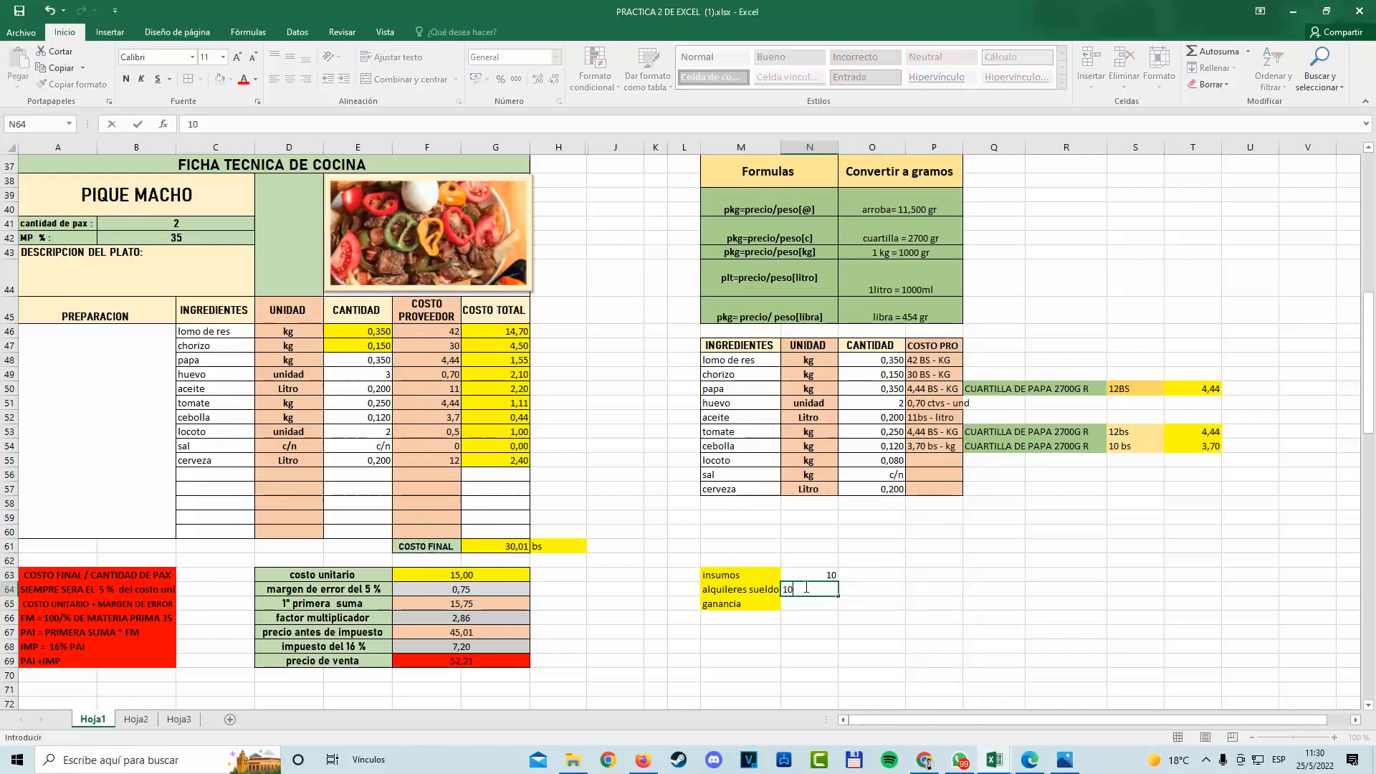
click(834, 604)
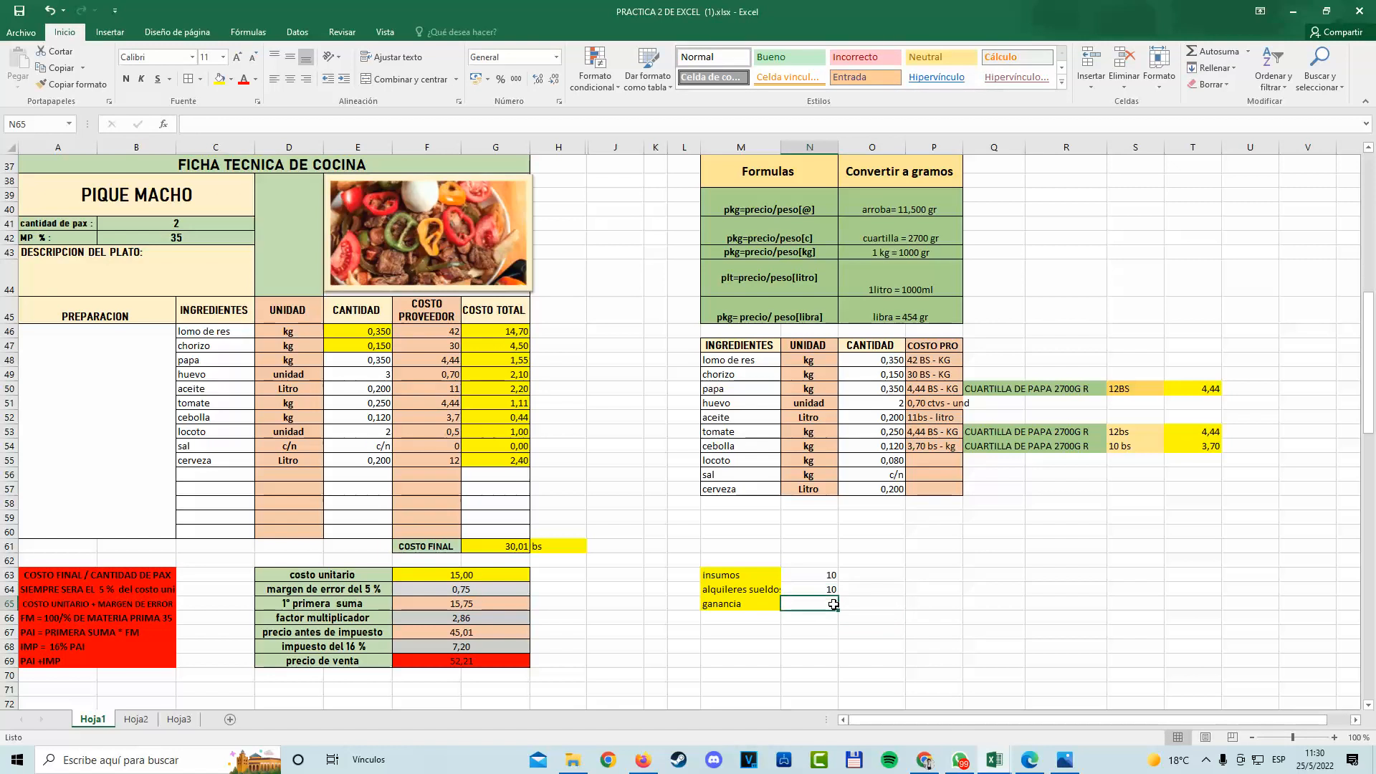
text(10)
key(Return)
Fill the amounts in N63:N65 with yellow and enter the total 30bs below them in N66.
drag(795, 576, 810, 605)
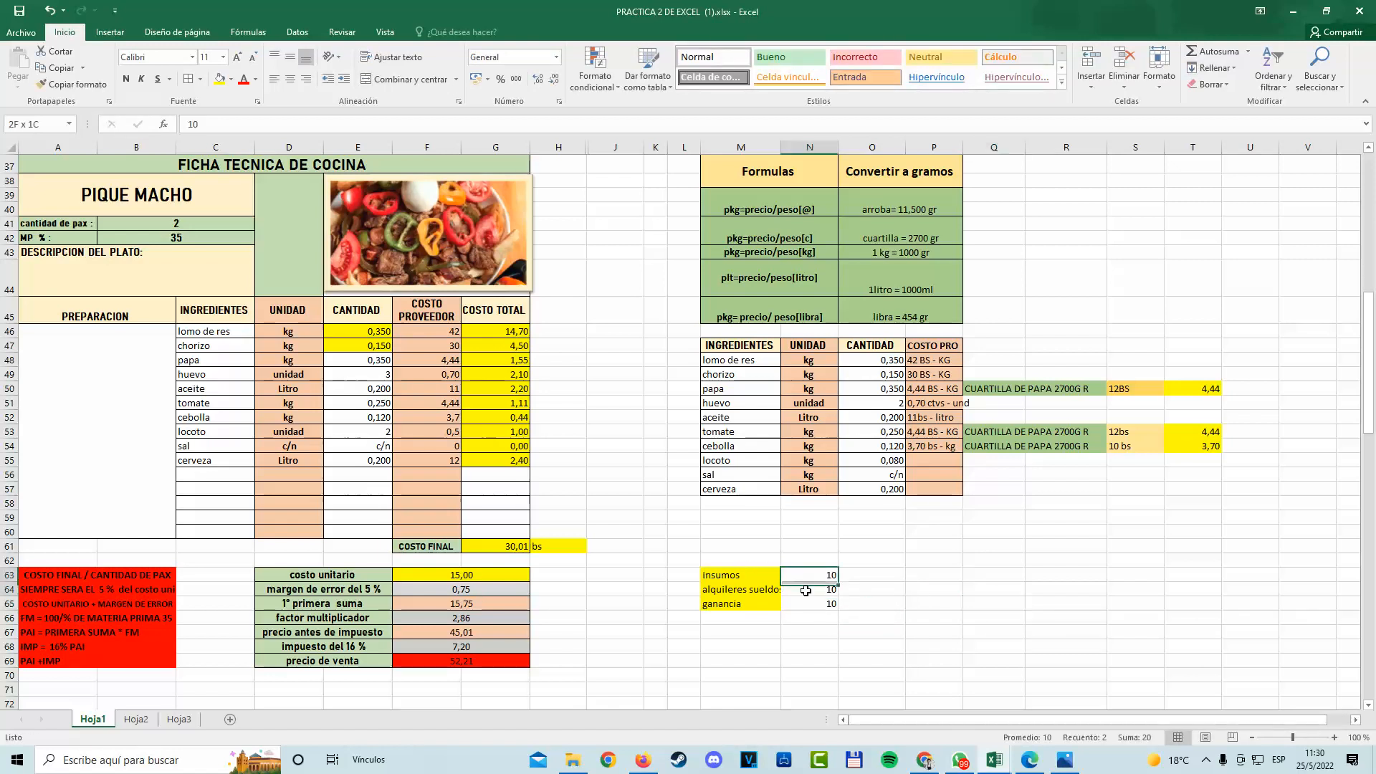
click(219, 78)
click(816, 618)
text(30)
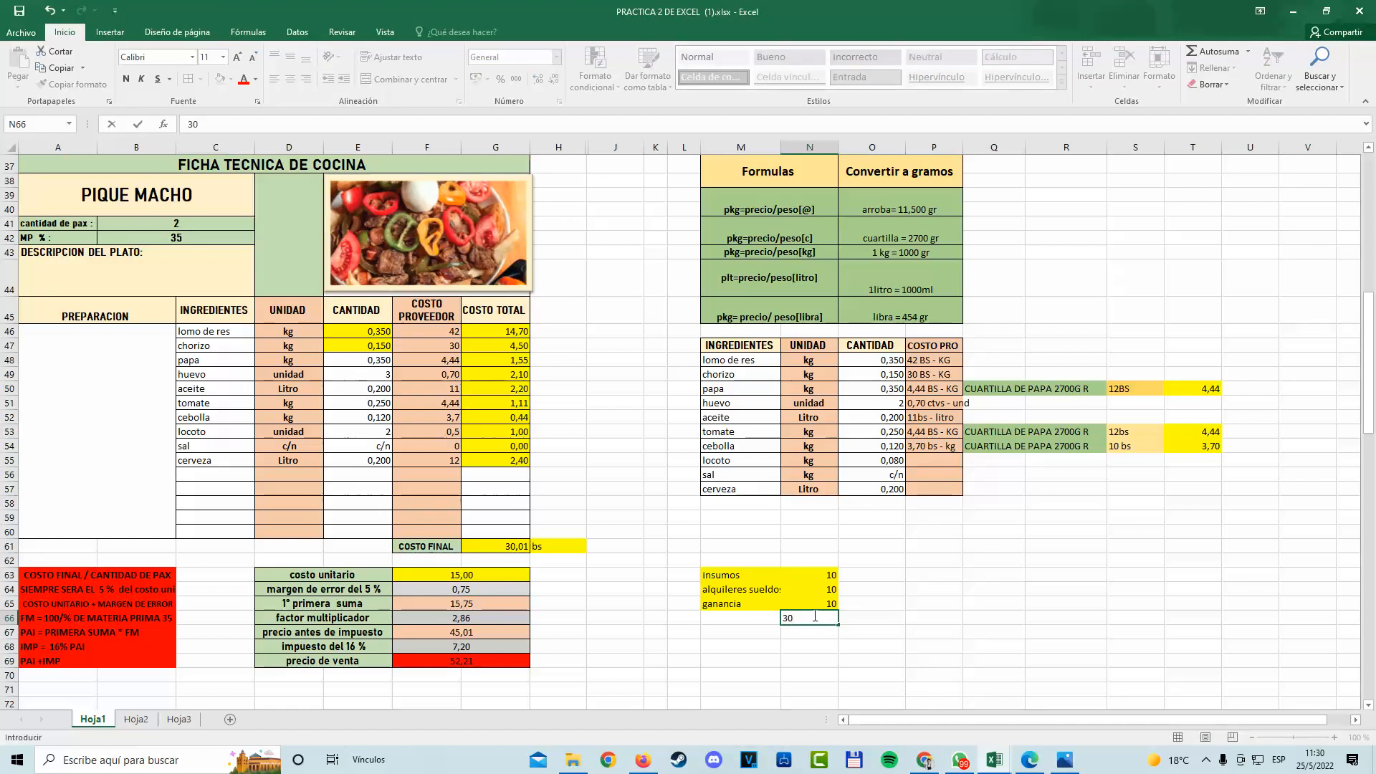
text(bs)
key(Tab)
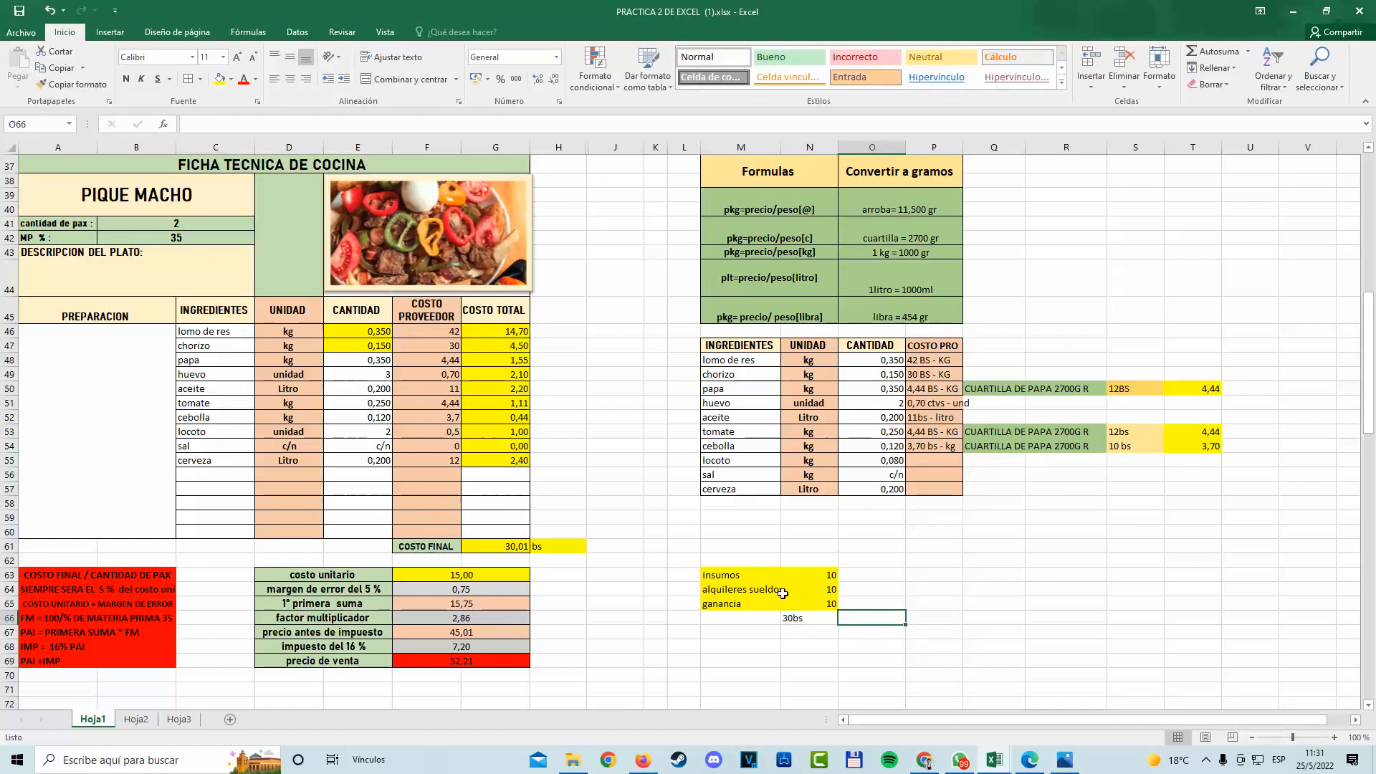
Review the insumos, alquileres sueldos and ganancia breakdown in M63:N65 against the total in N66.
drag(731, 575, 817, 606)
click(809, 632)
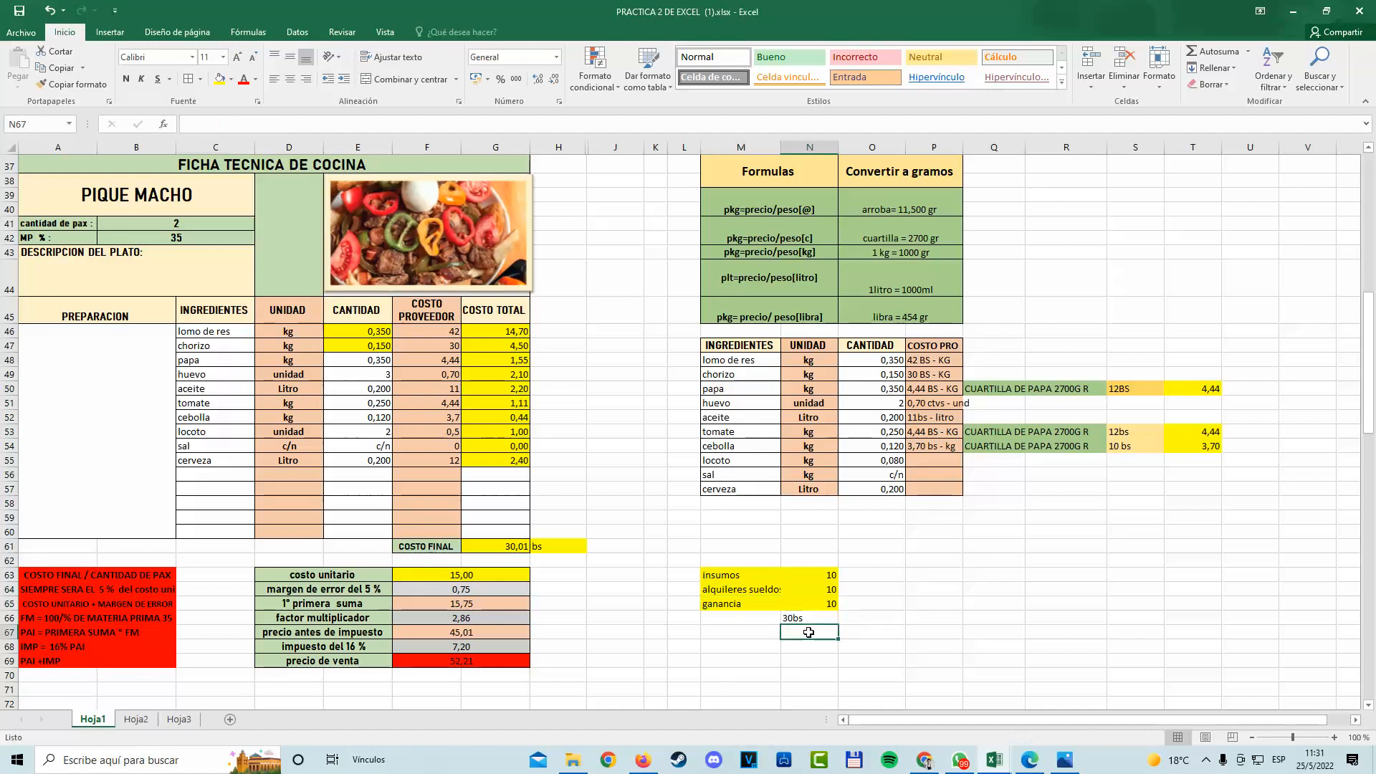
click(804, 618)
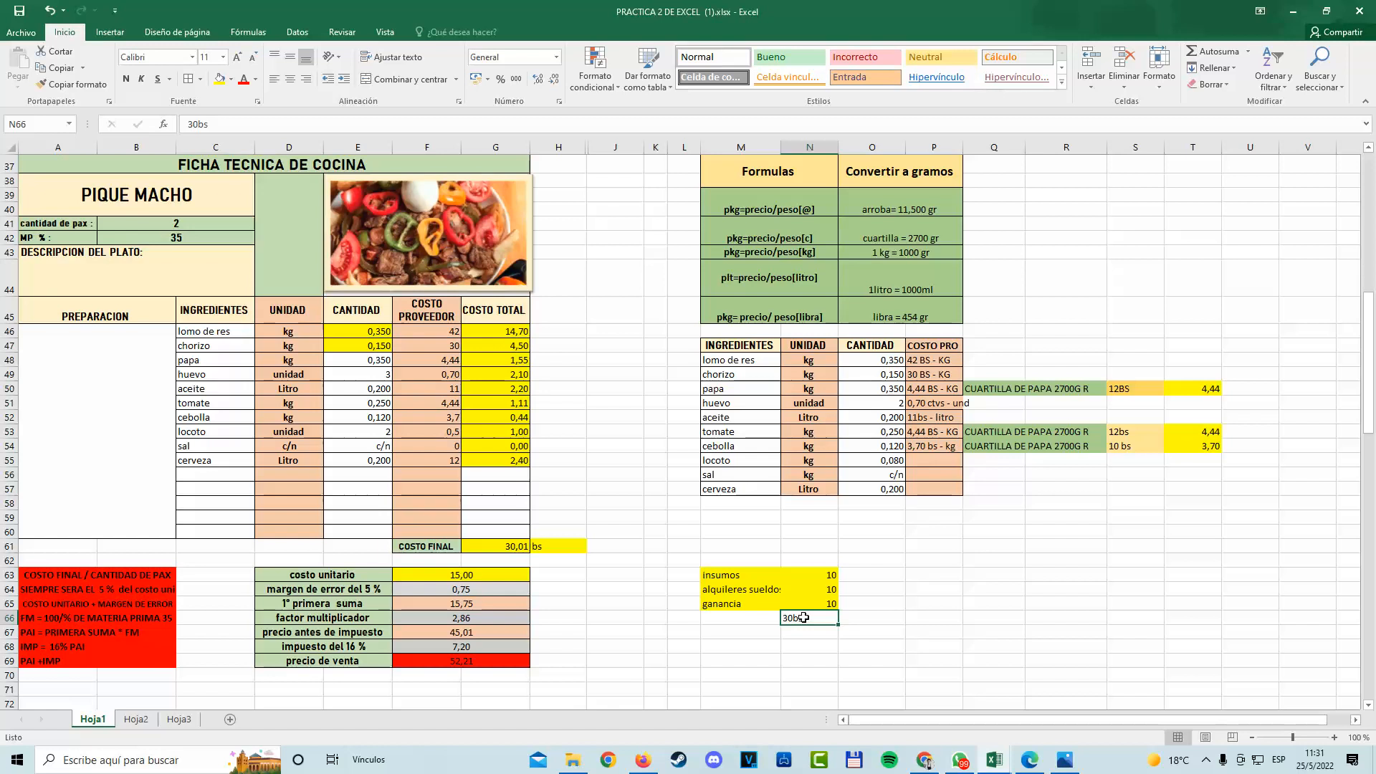
click(877, 629)
click(819, 618)
click(933, 617)
click(817, 618)
Review the factor multiplicador formula in F66 and the MP % row it refers to, leaving it unedited.
double_click(487, 618)
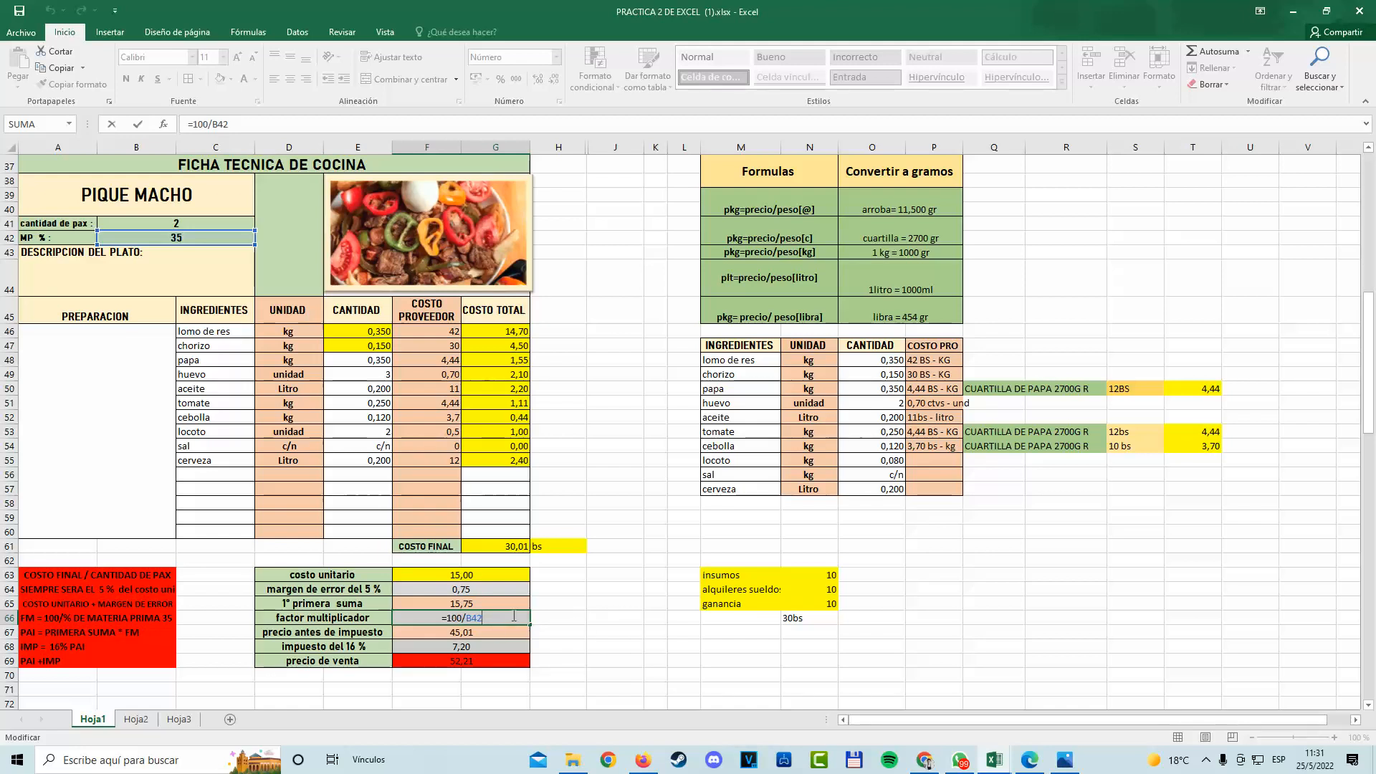
key(Return)
drag(75, 244, 184, 244)
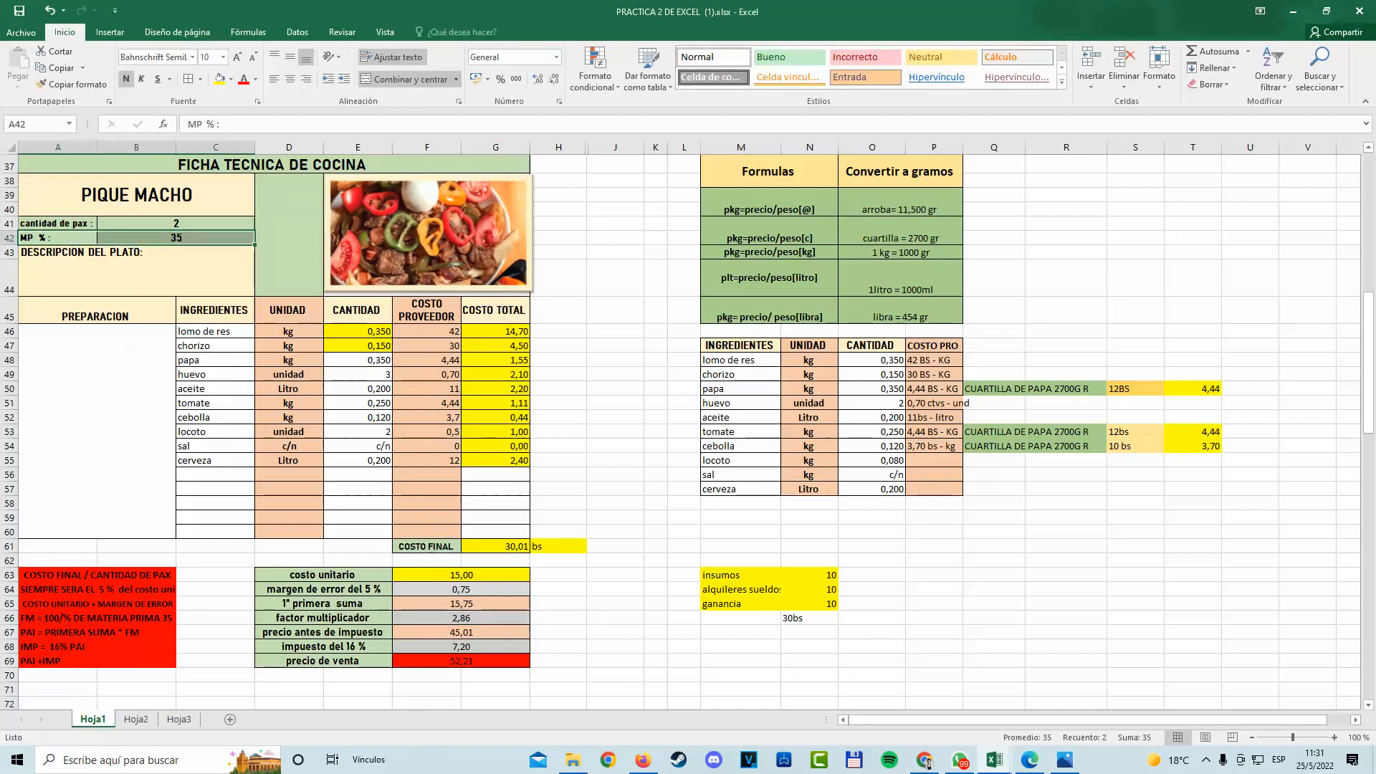
Compare the MP % value in B42 with the restaurant type percentages in the PORCENTAJE DE MATERIA PRIMA image, then return to the workbook.
click(1066, 760)
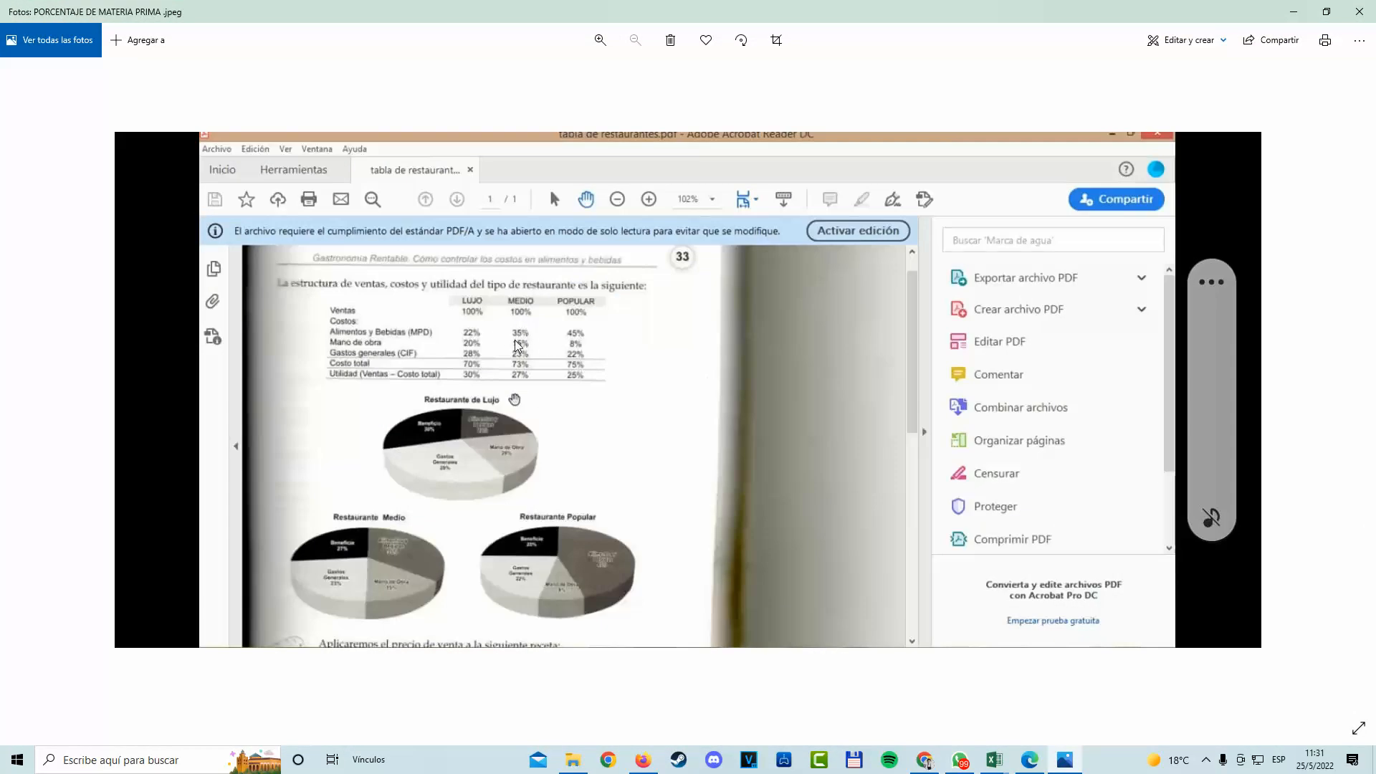
click(1294, 12)
click(163, 264)
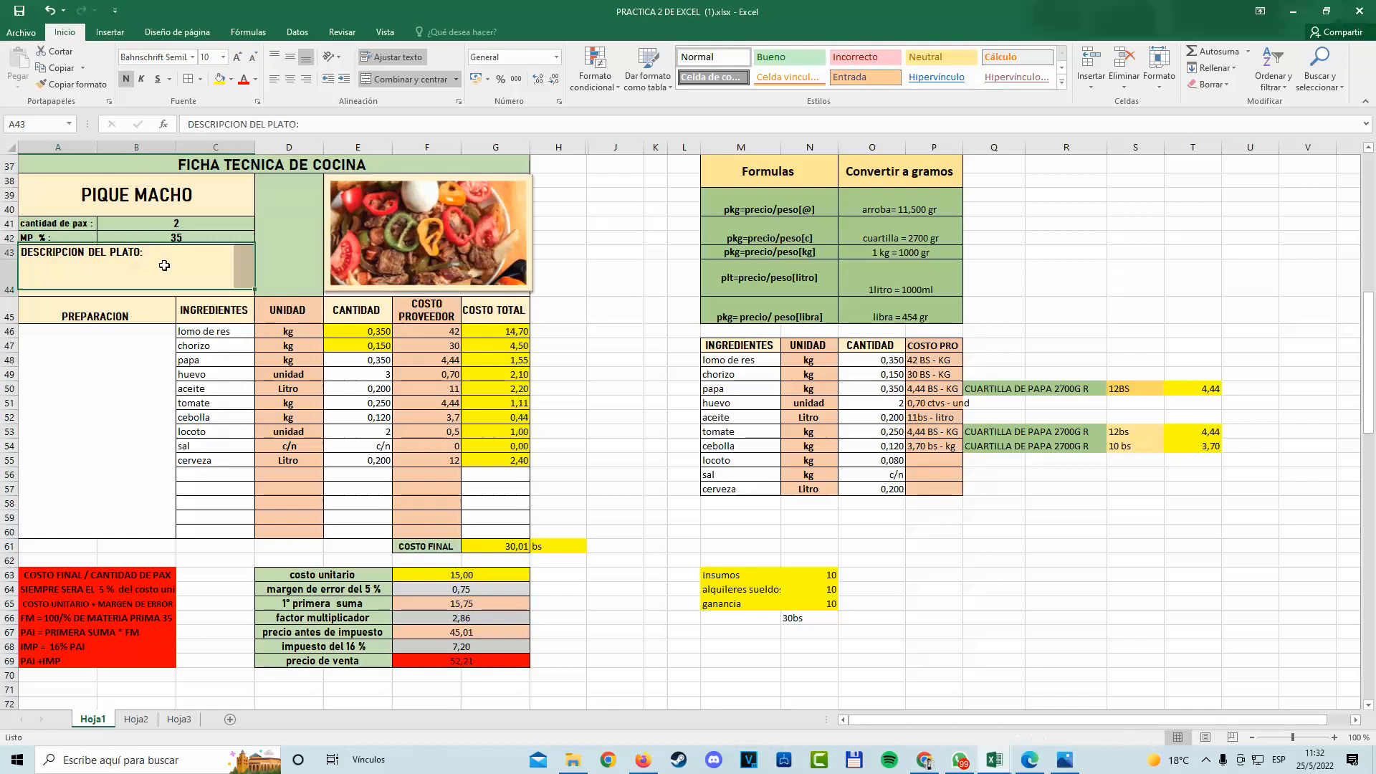
double_click(176, 237)
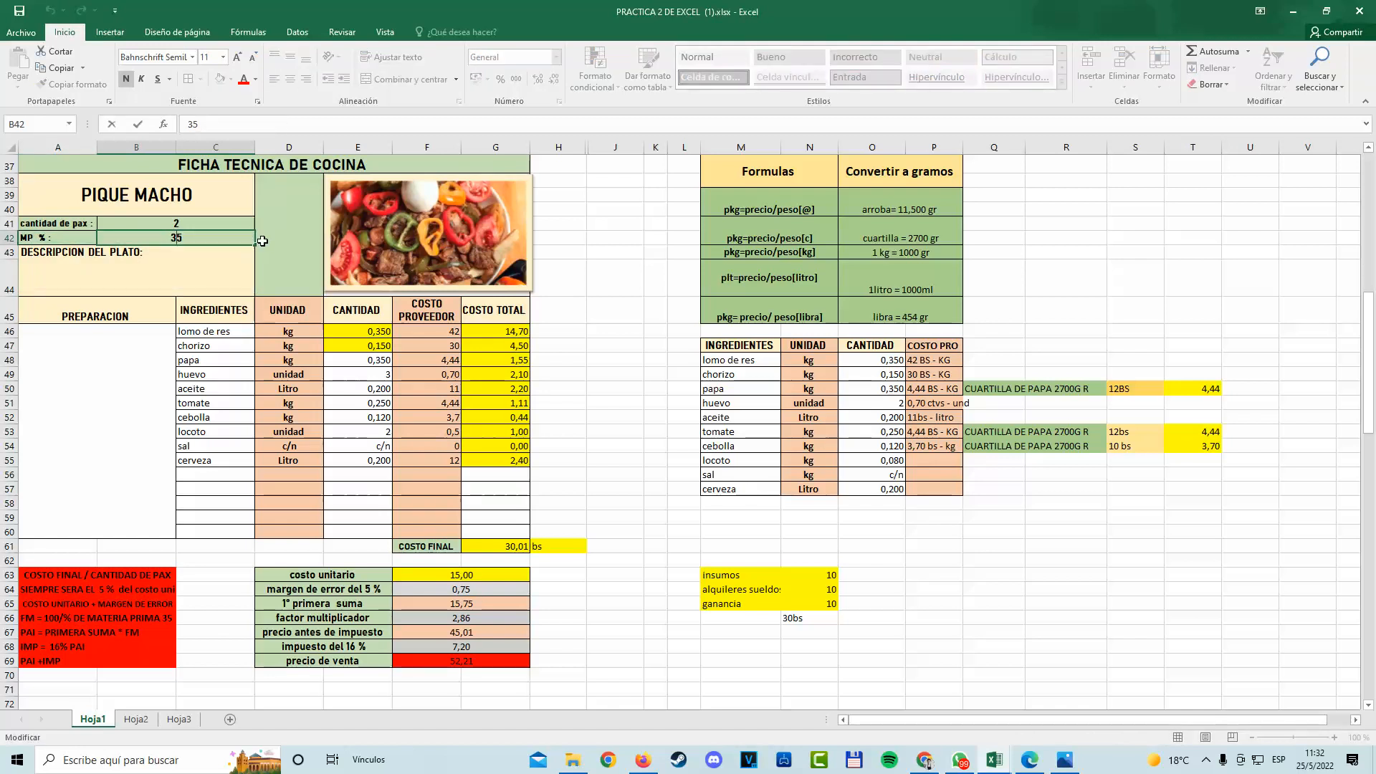
click(280, 230)
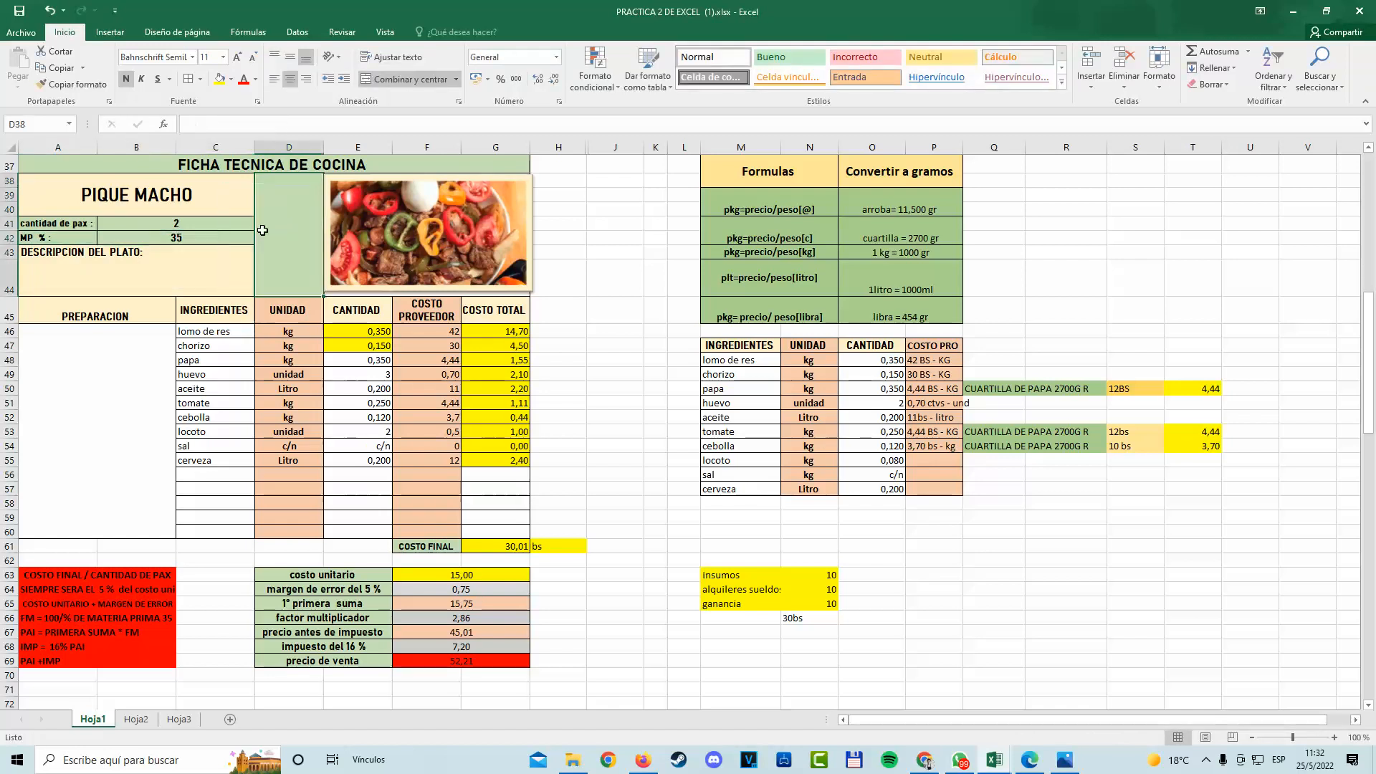
double_click(221, 240)
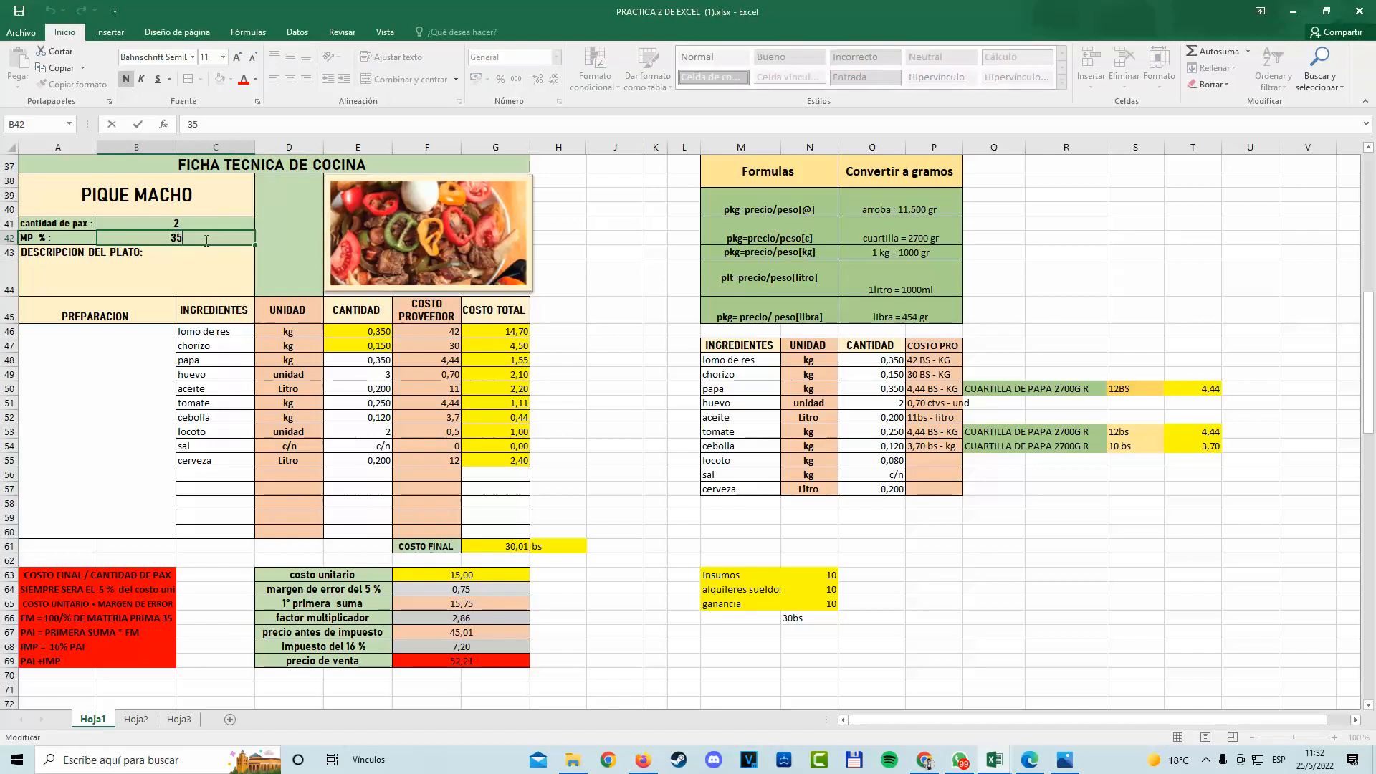
click(1064, 759)
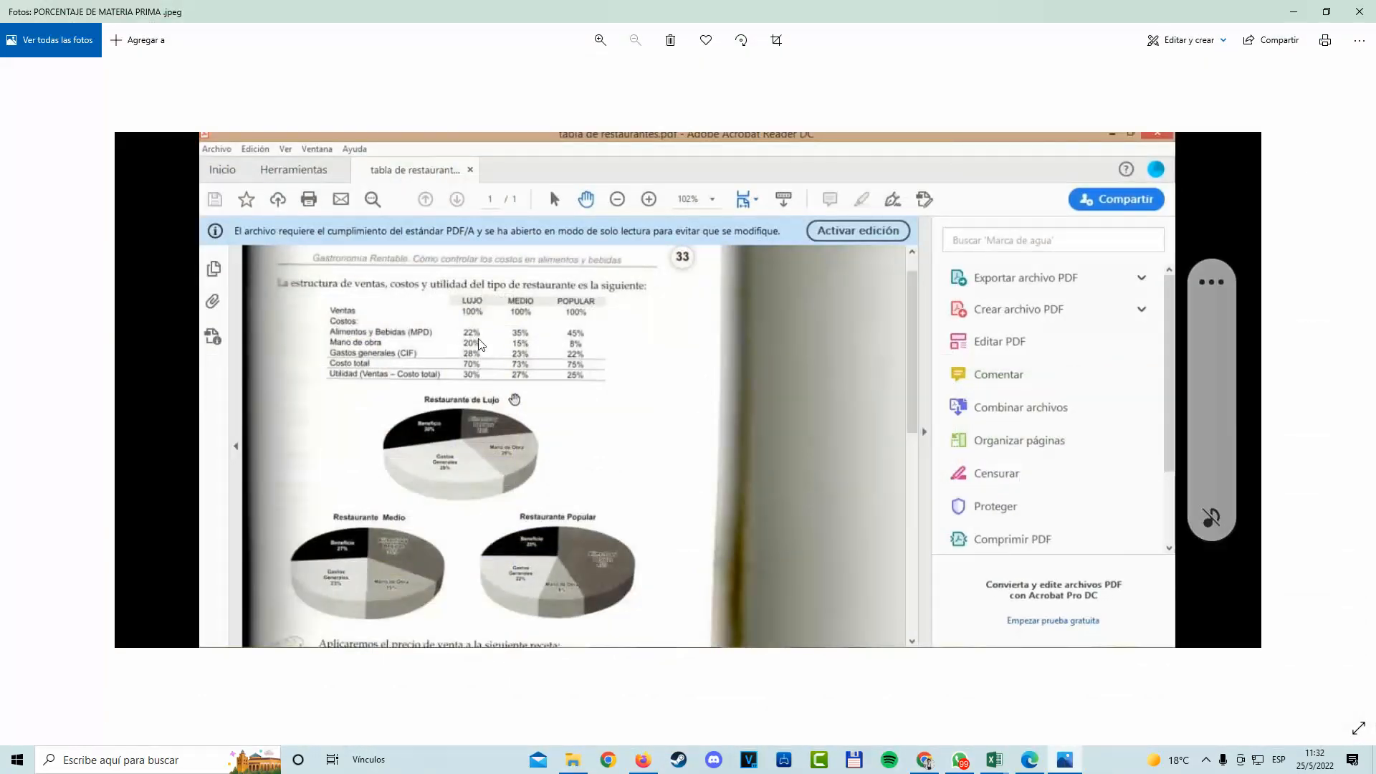
click(1293, 13)
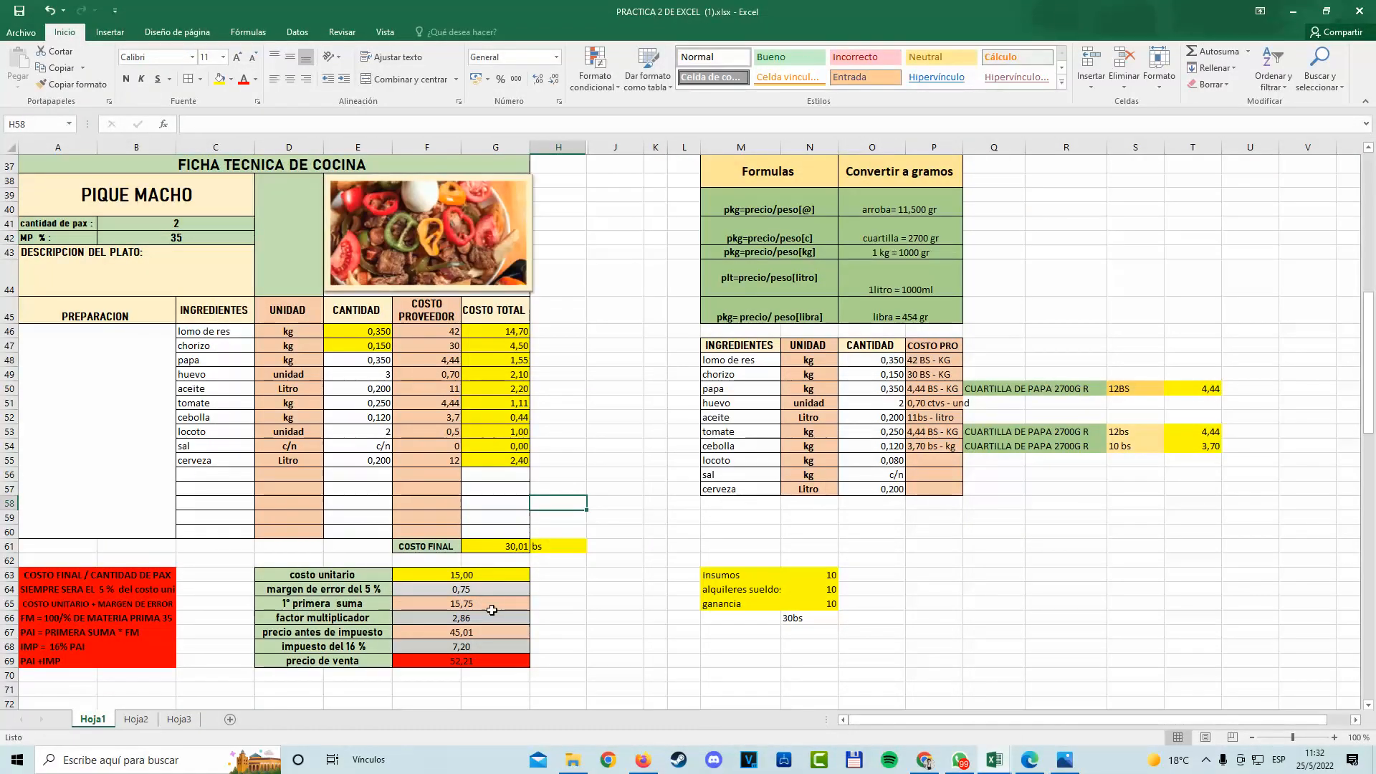
Set the MP % in B42 to 45 and check its effect on the precio de venta in F69.
click(492, 612)
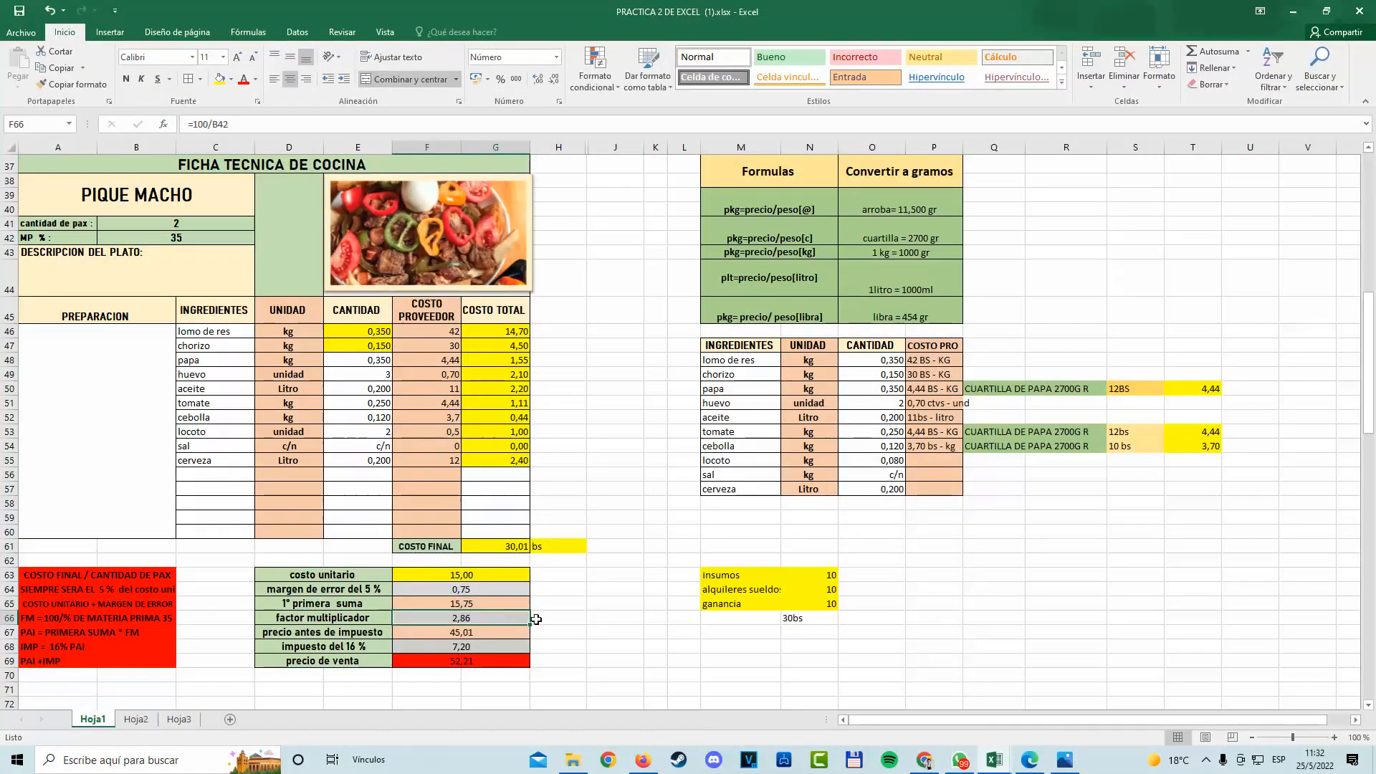
click(807, 619)
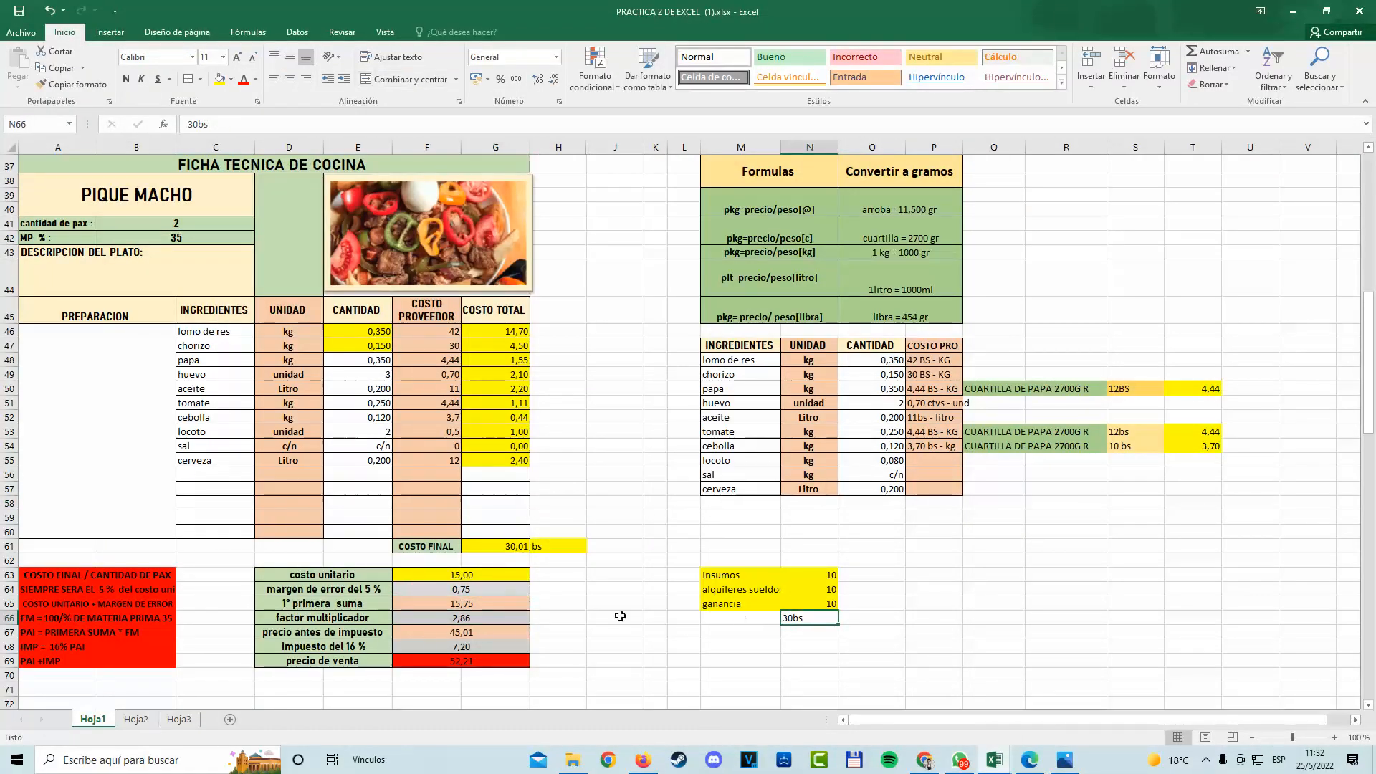
click(189, 243)
text(45)
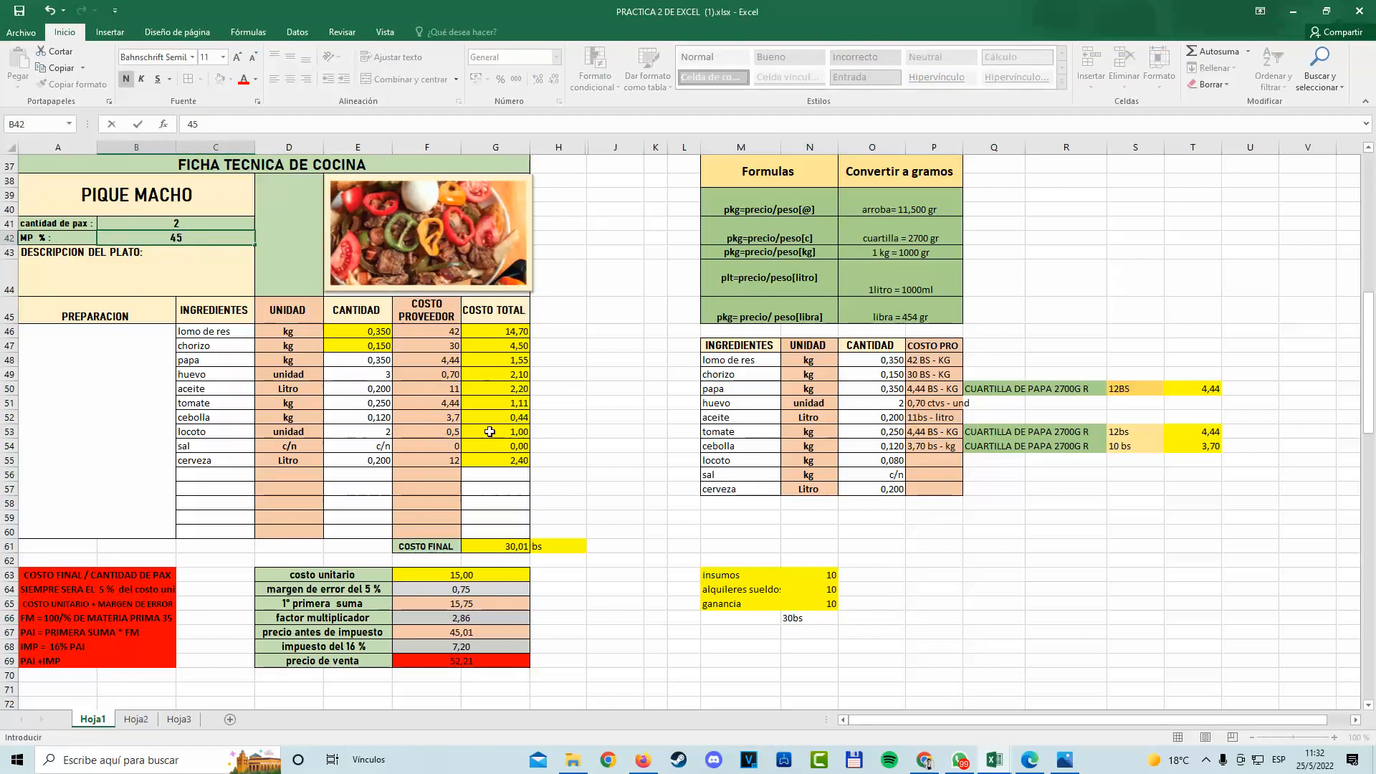
click(615, 447)
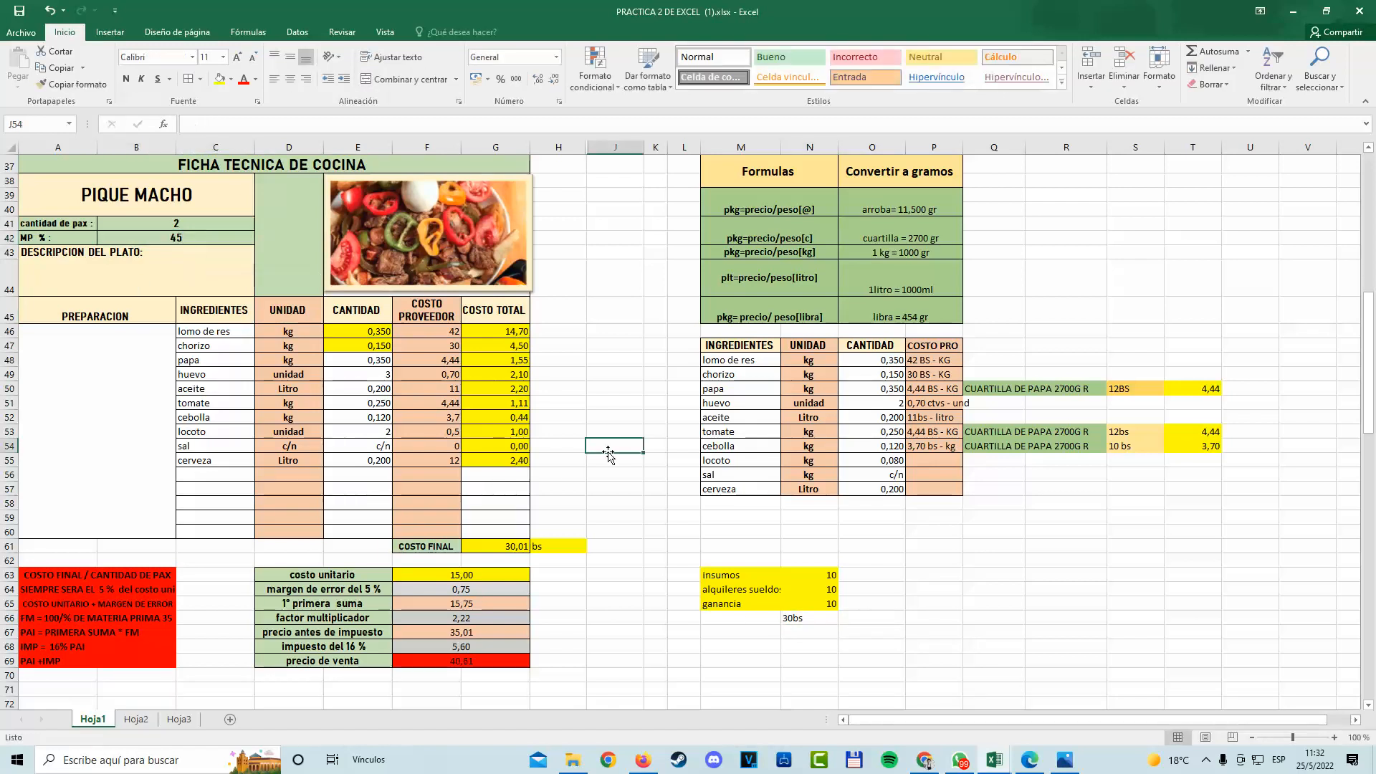
click(466, 663)
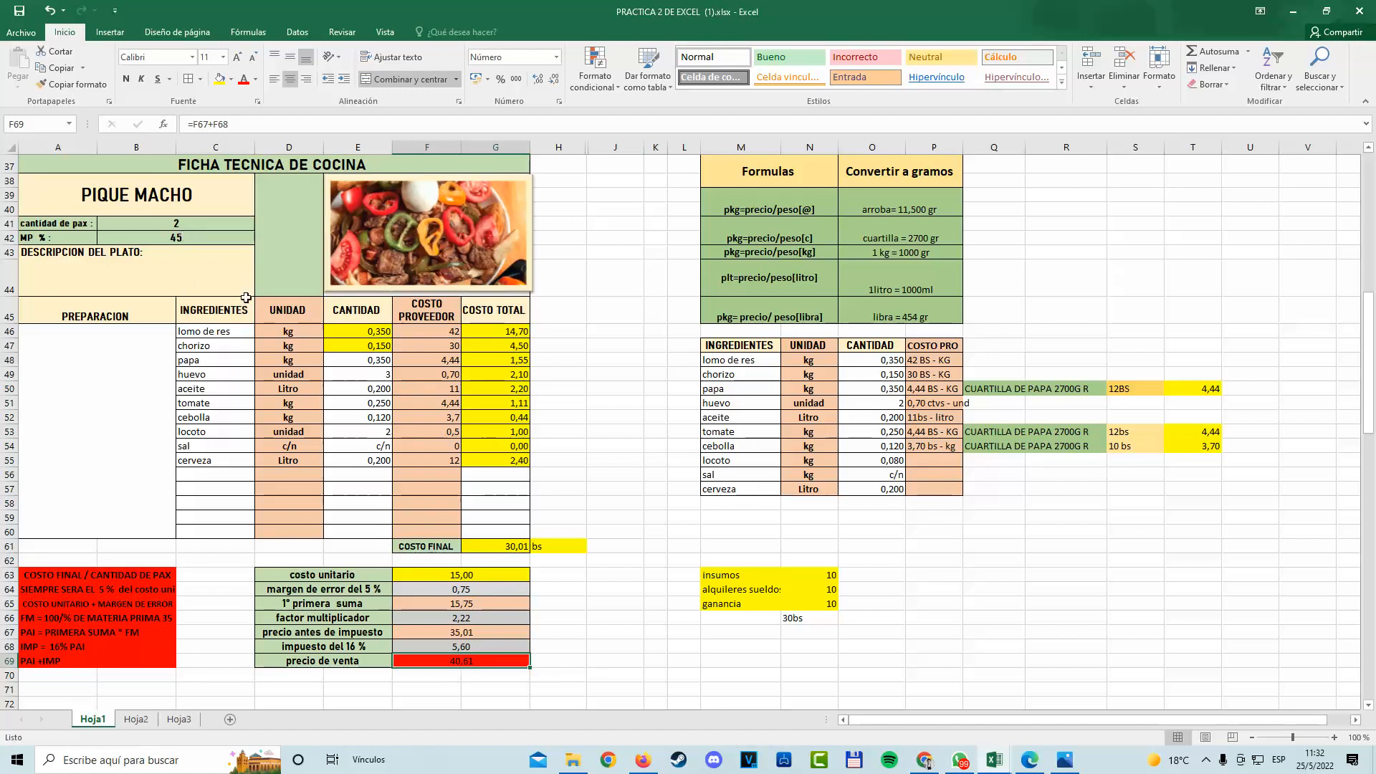
click(191, 241)
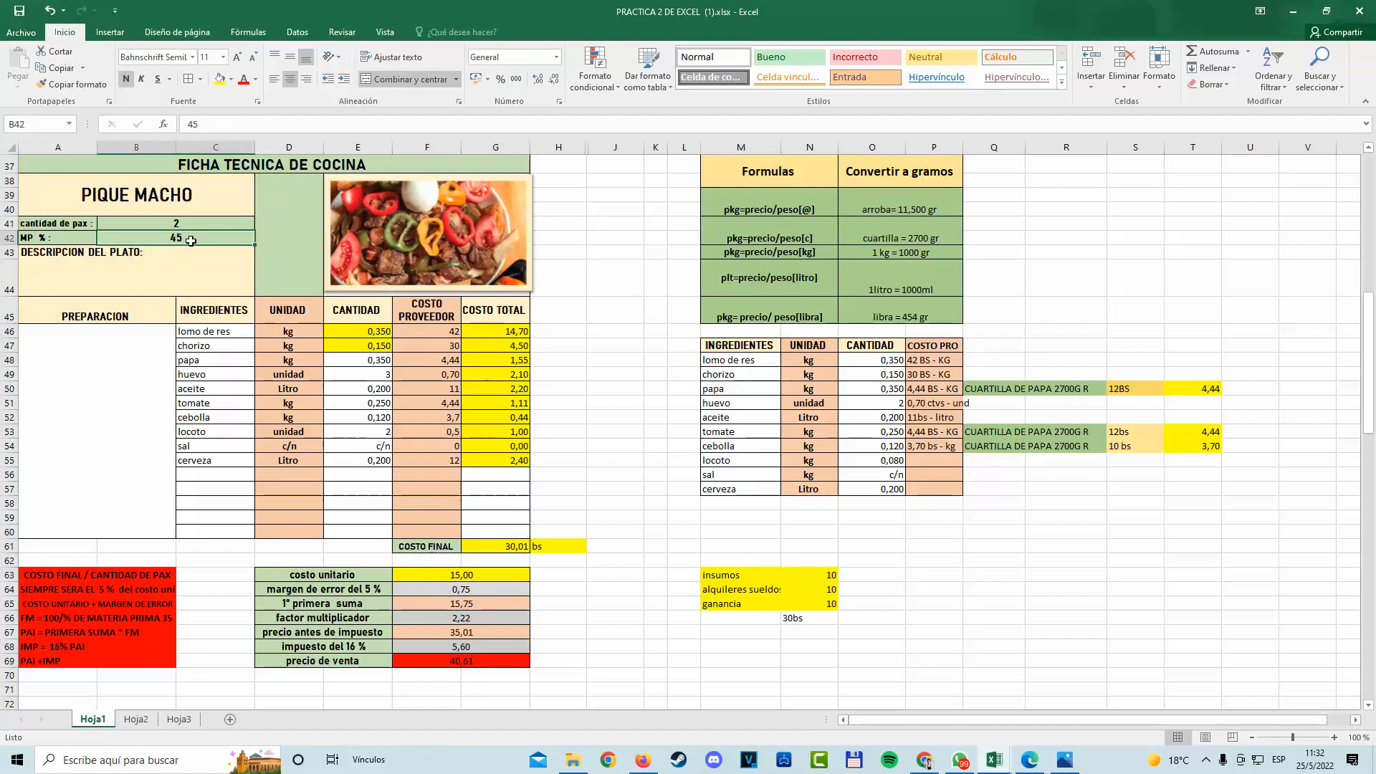
Set the MP % in B42 to 35 and check how the pricing rows respond.
text(35)
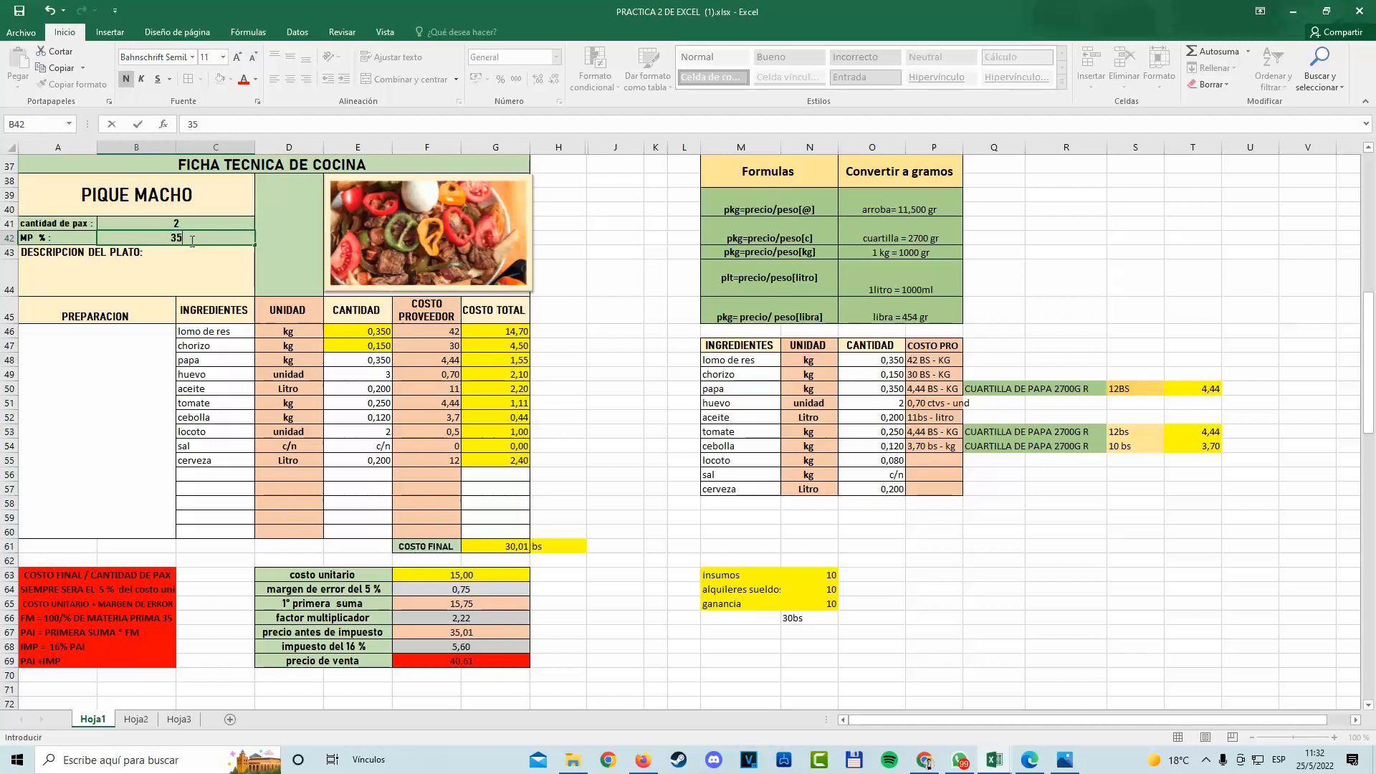
click(609, 307)
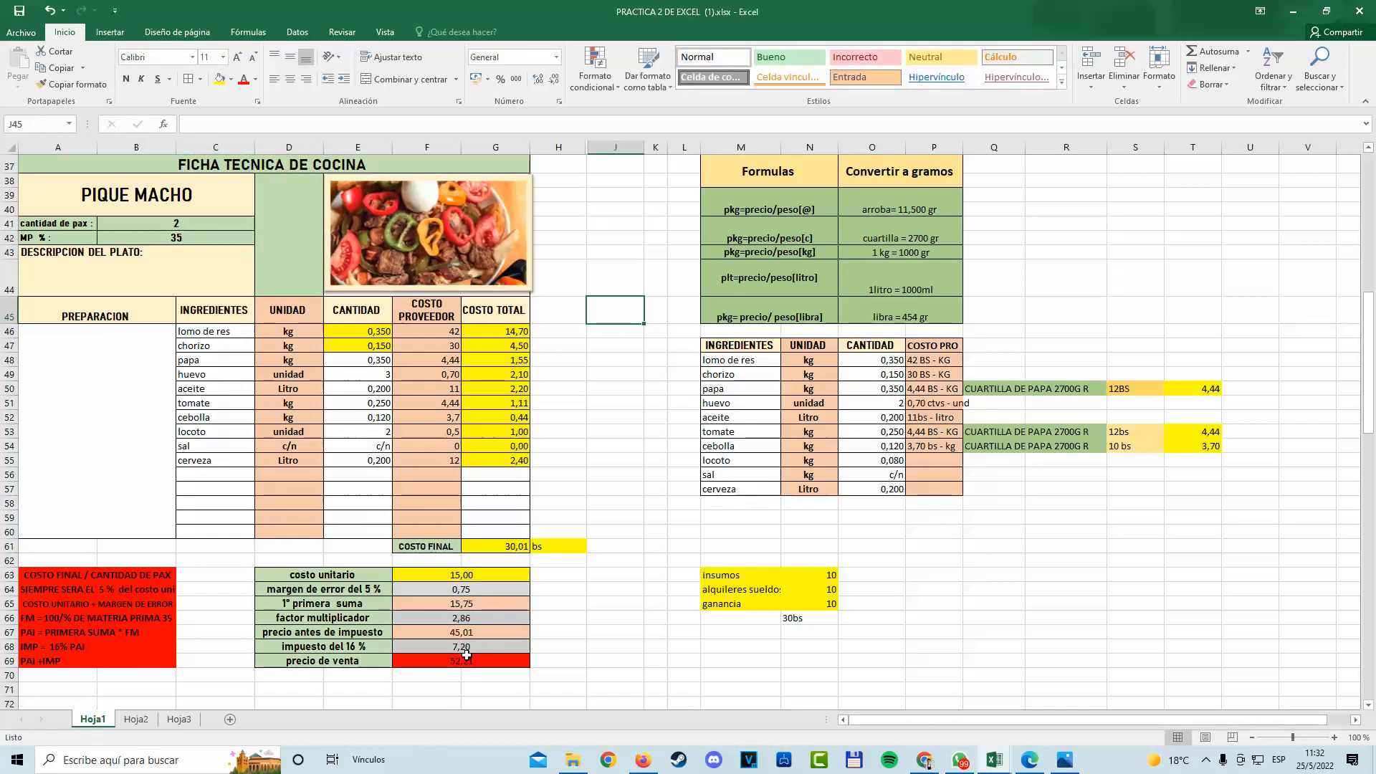
click(192, 237)
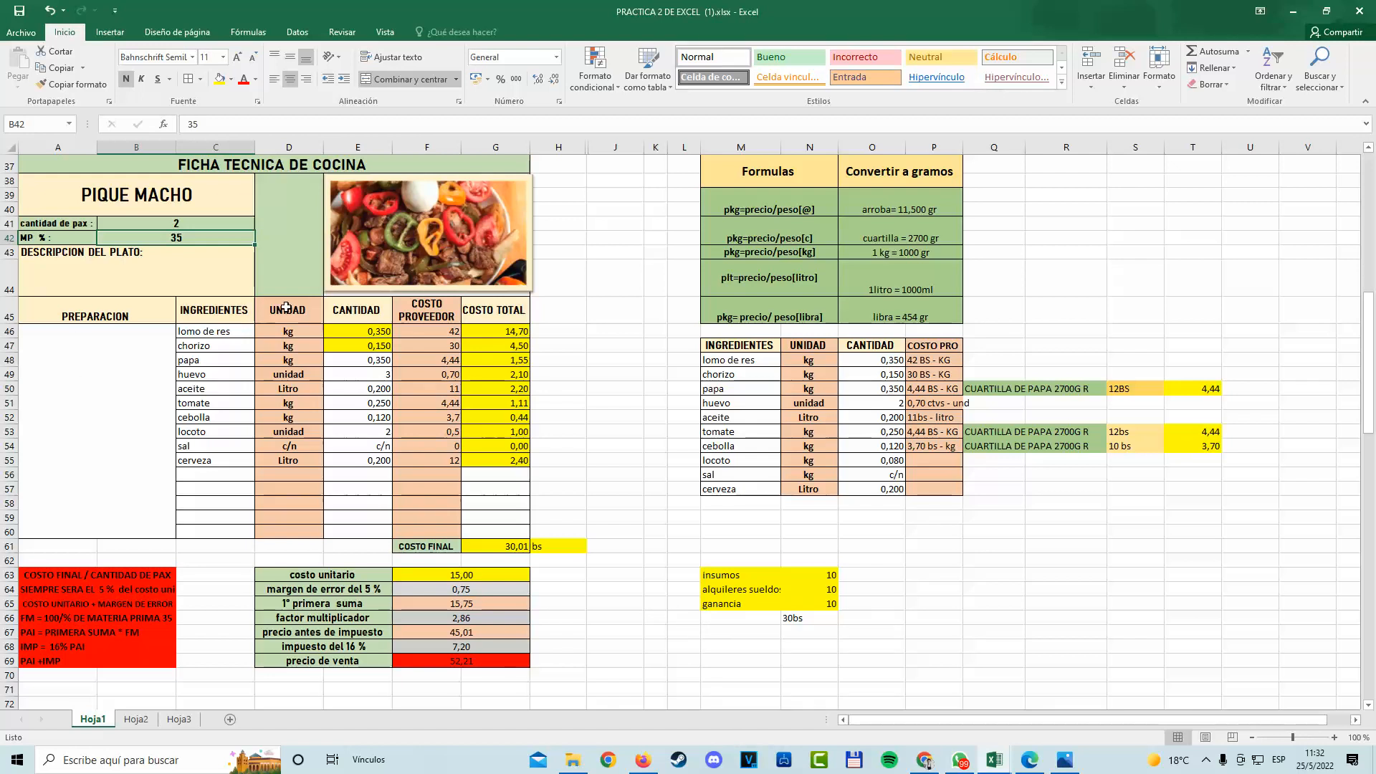
Compare the MP % row with the restaurant type percentages in the PORCENTAJE DE MATERIA PRIMA image, then return to the workbook.
drag(74, 236, 187, 238)
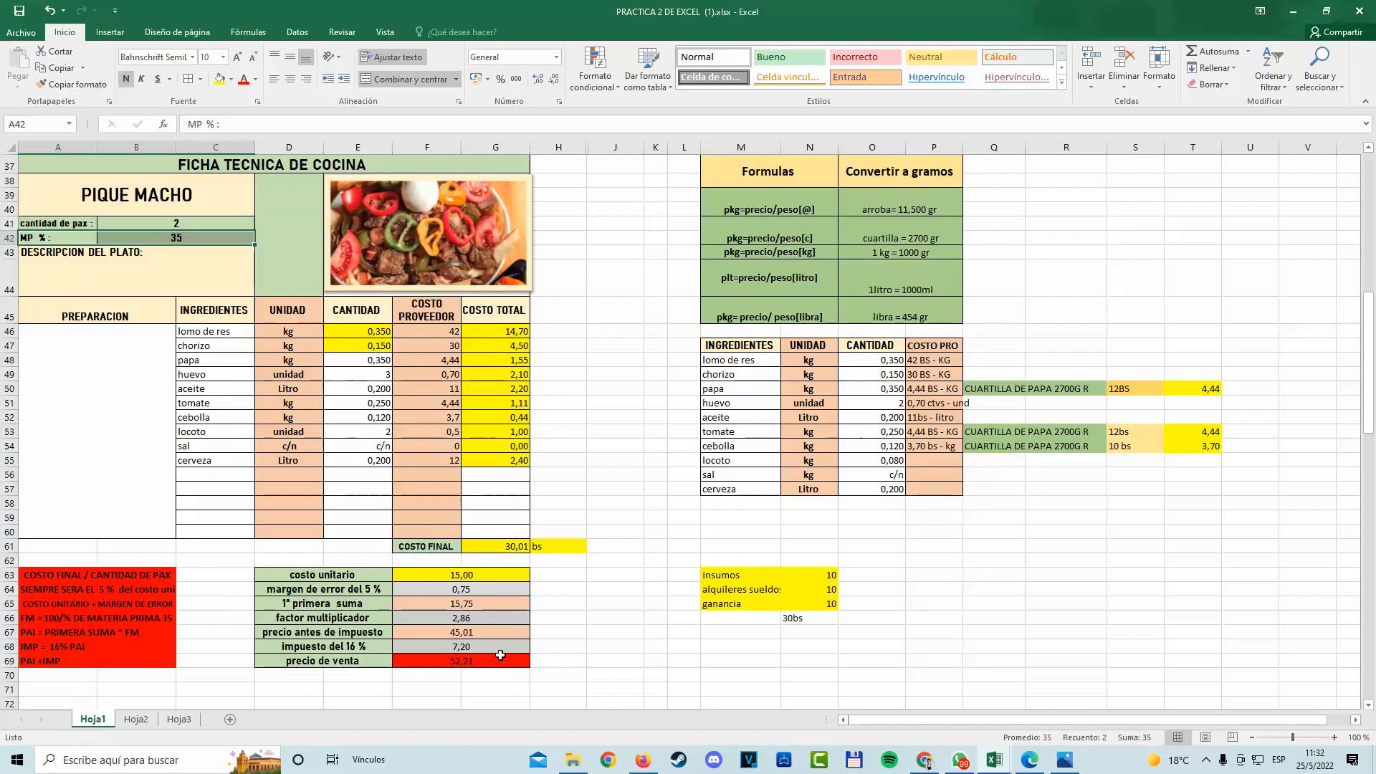
click(1065, 759)
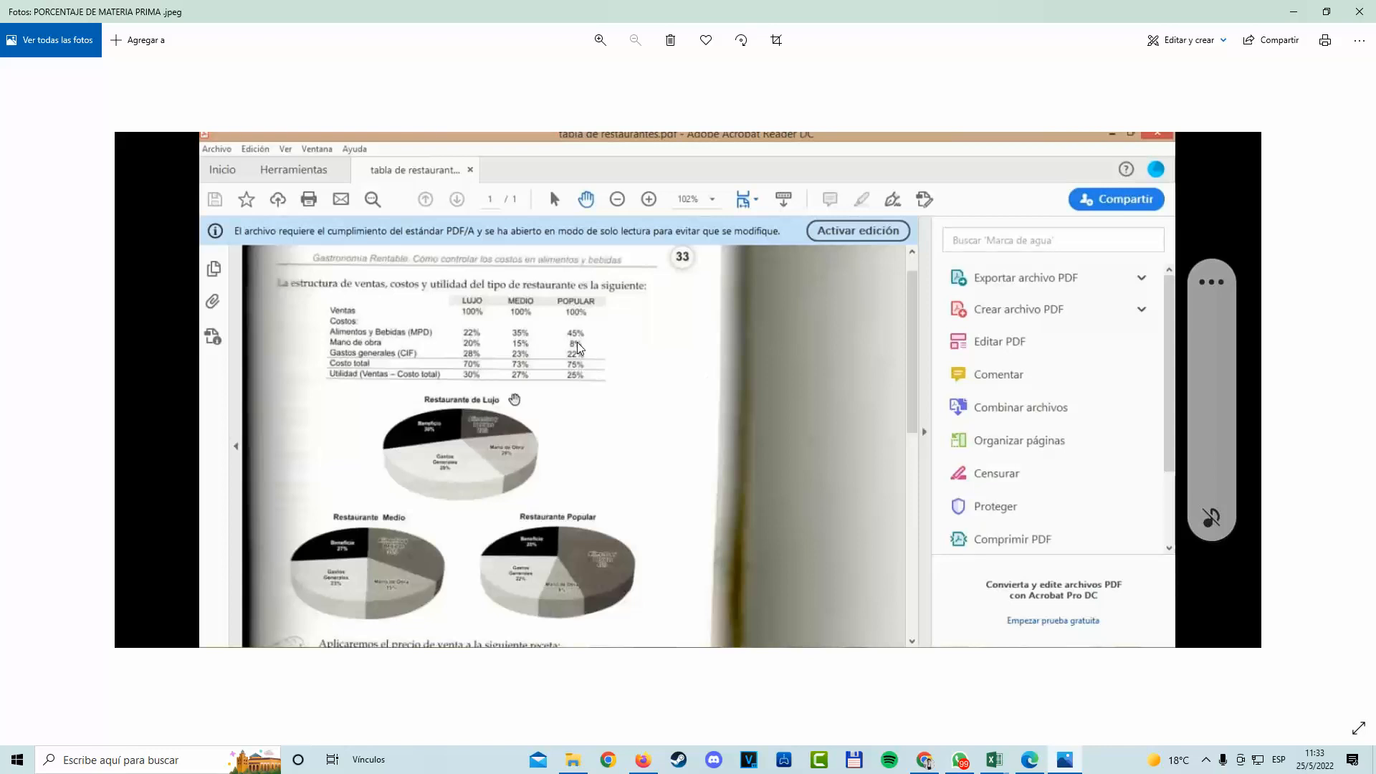
click(1294, 11)
Change the MP % in B42 to 45 for a popular restaurant and check the precio de venta in F69.
click(180, 237)
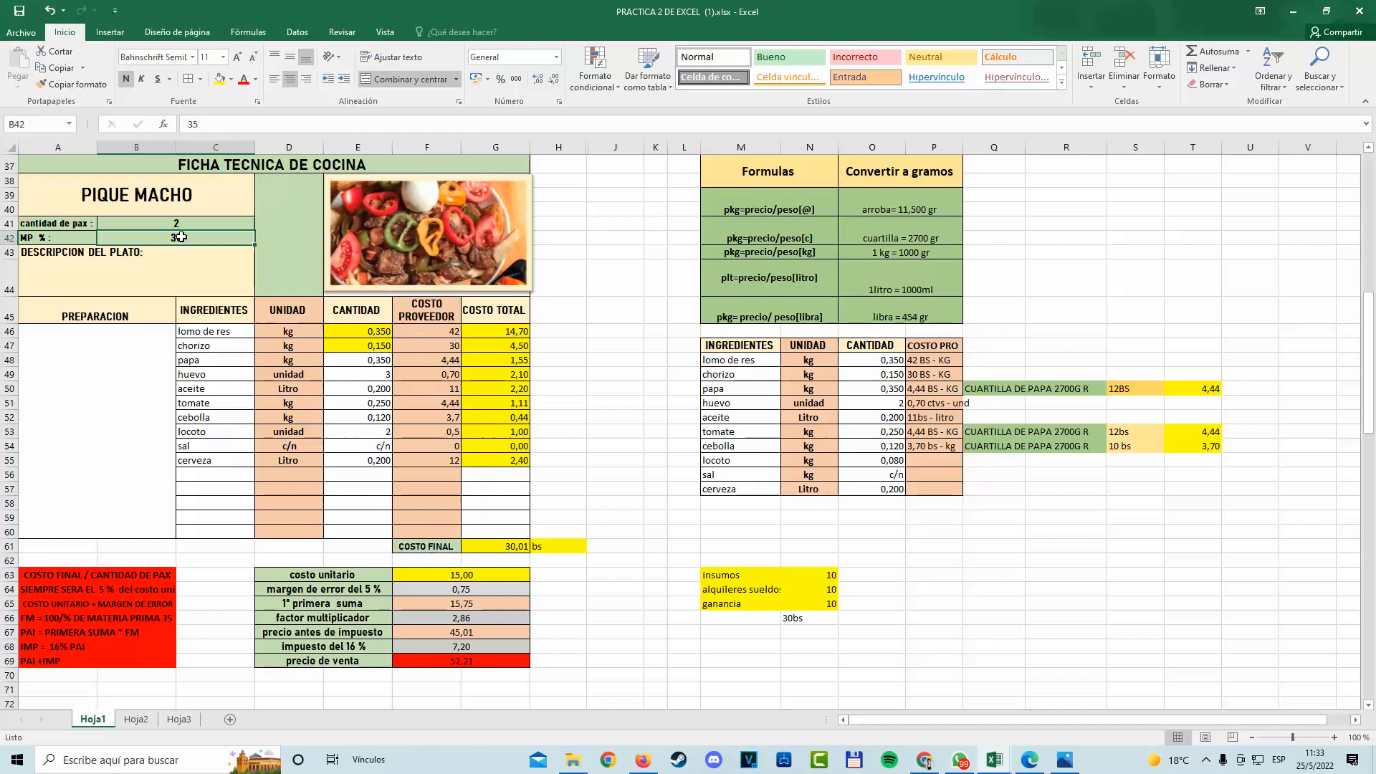
text(45)
click(234, 345)
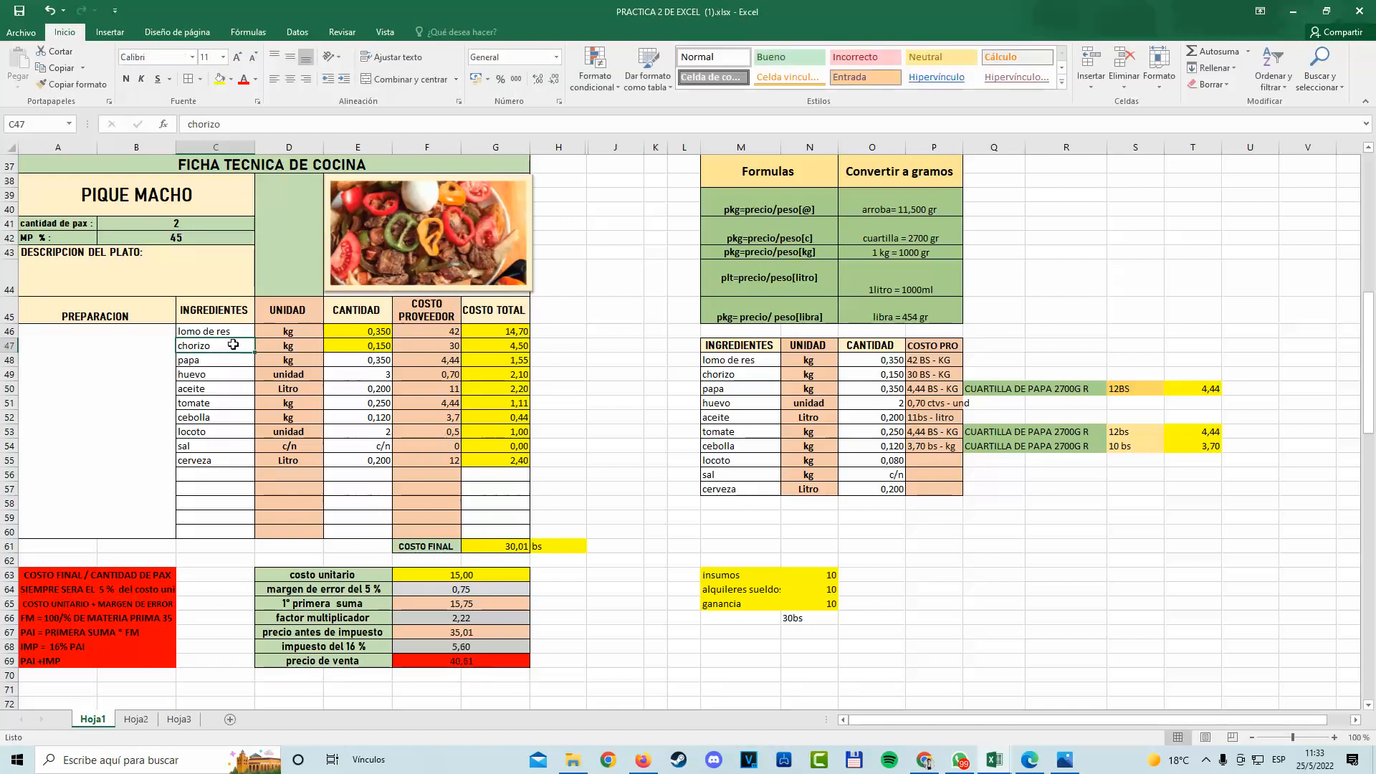
click(469, 660)
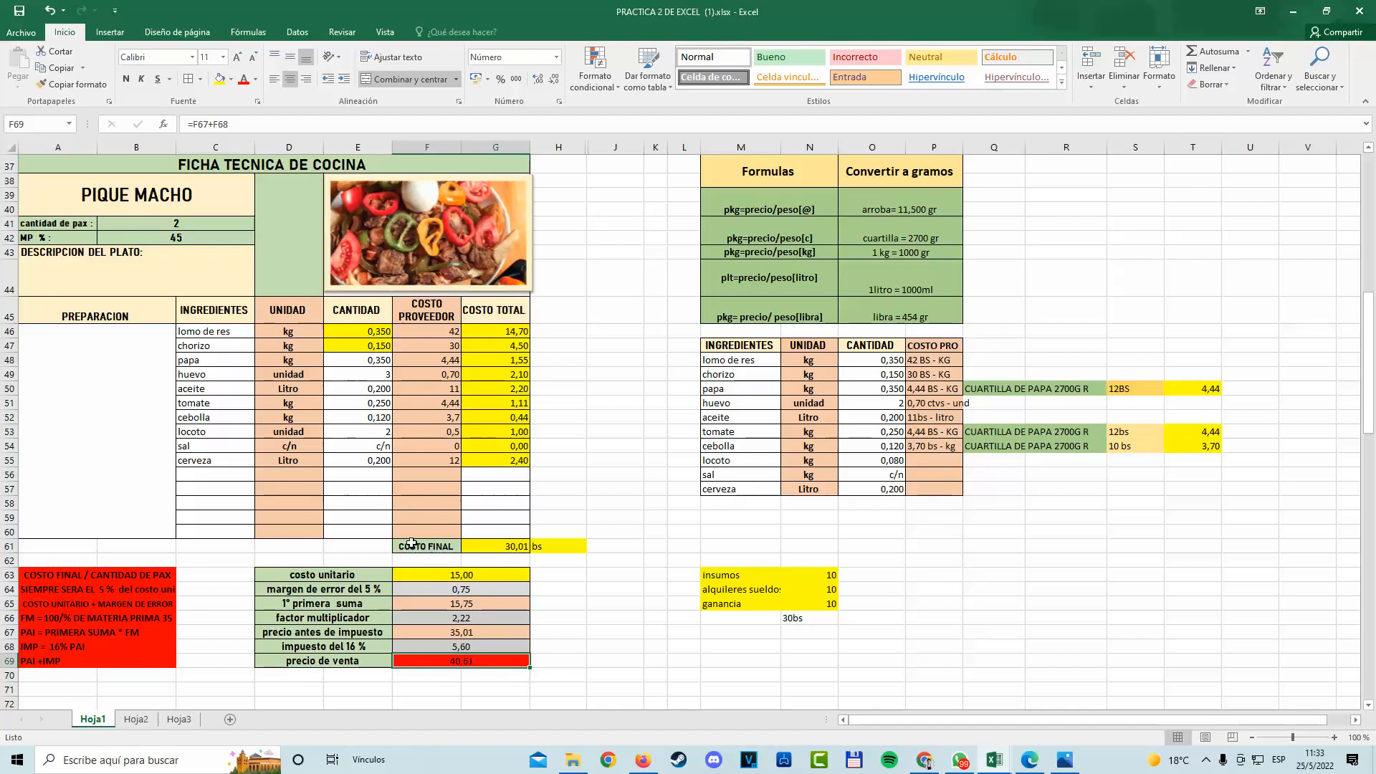
Change the MP % in B42 to 35 for a medium restaurant and check the precio de venta in F69.
click(178, 234)
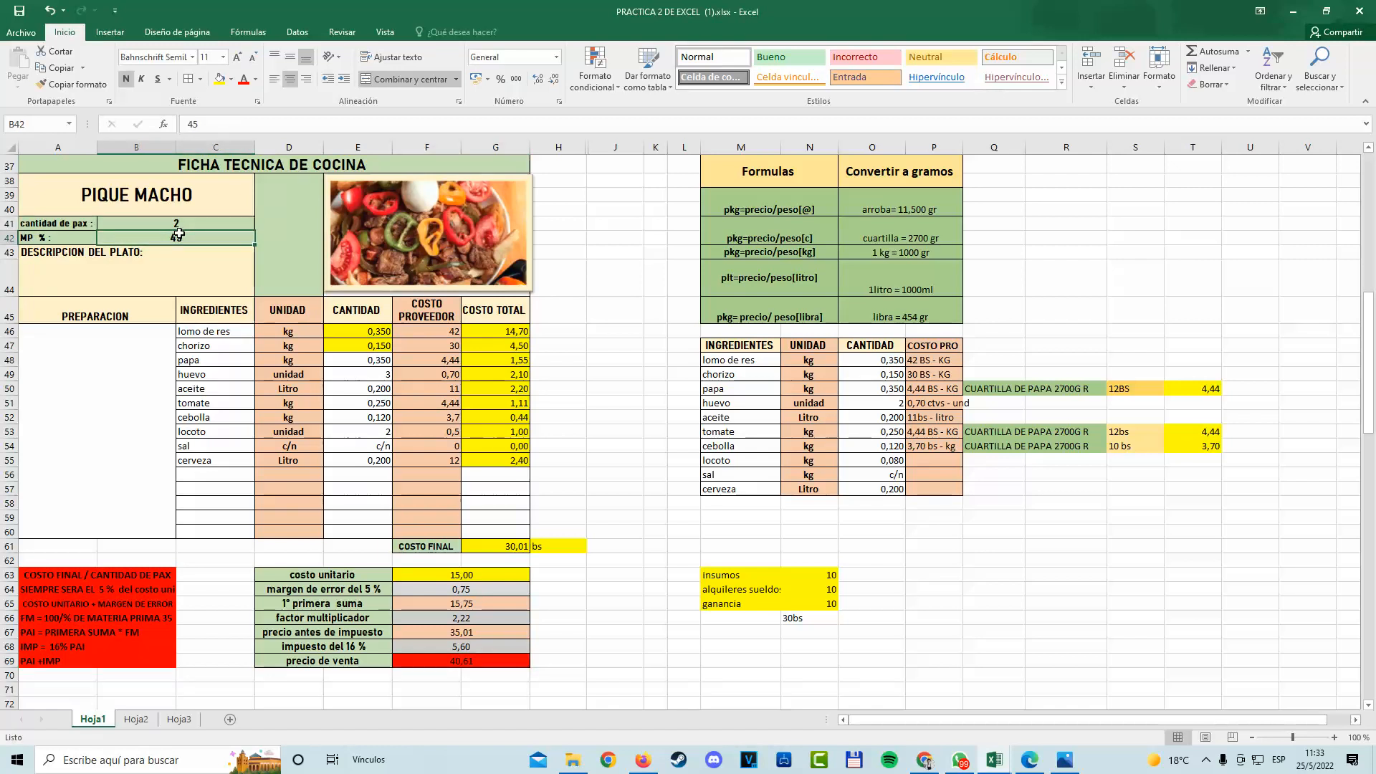
text(35)
click(549, 633)
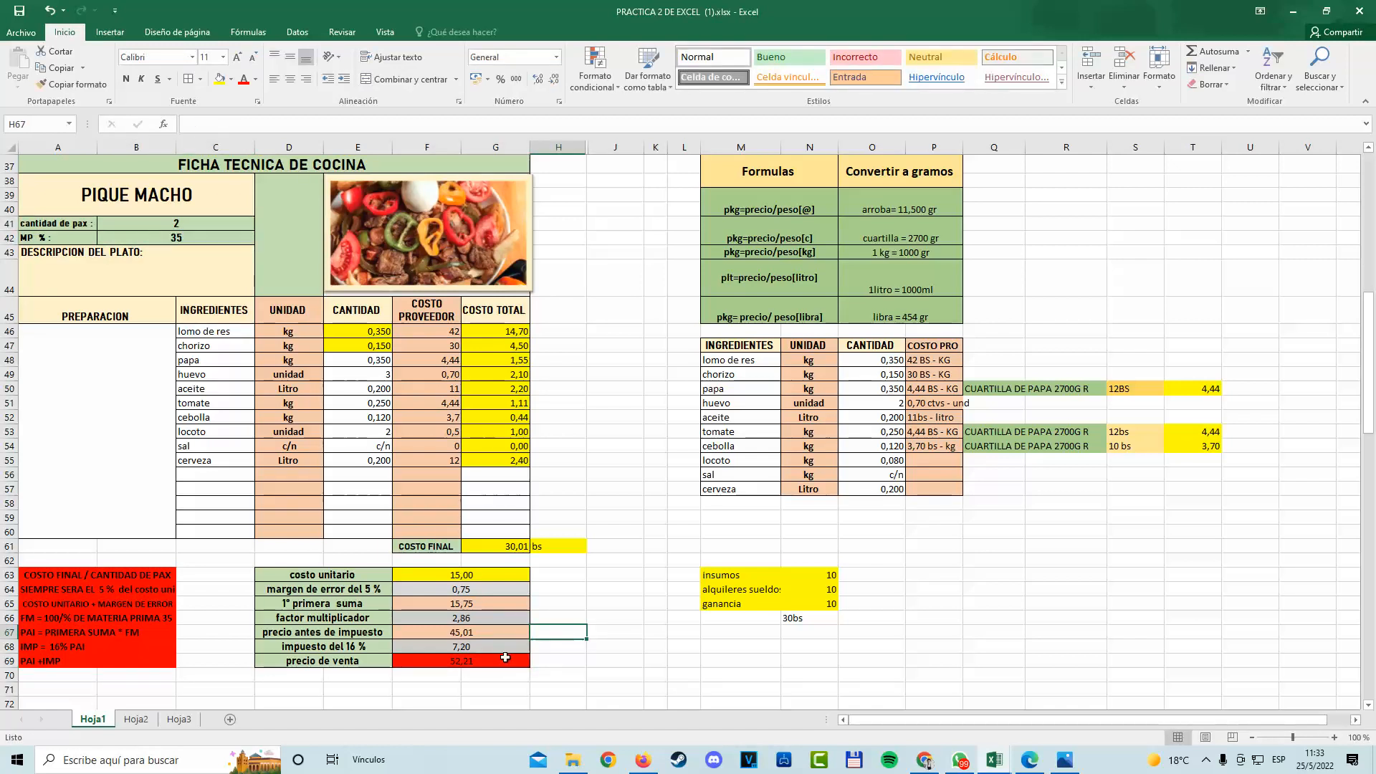
click(505, 658)
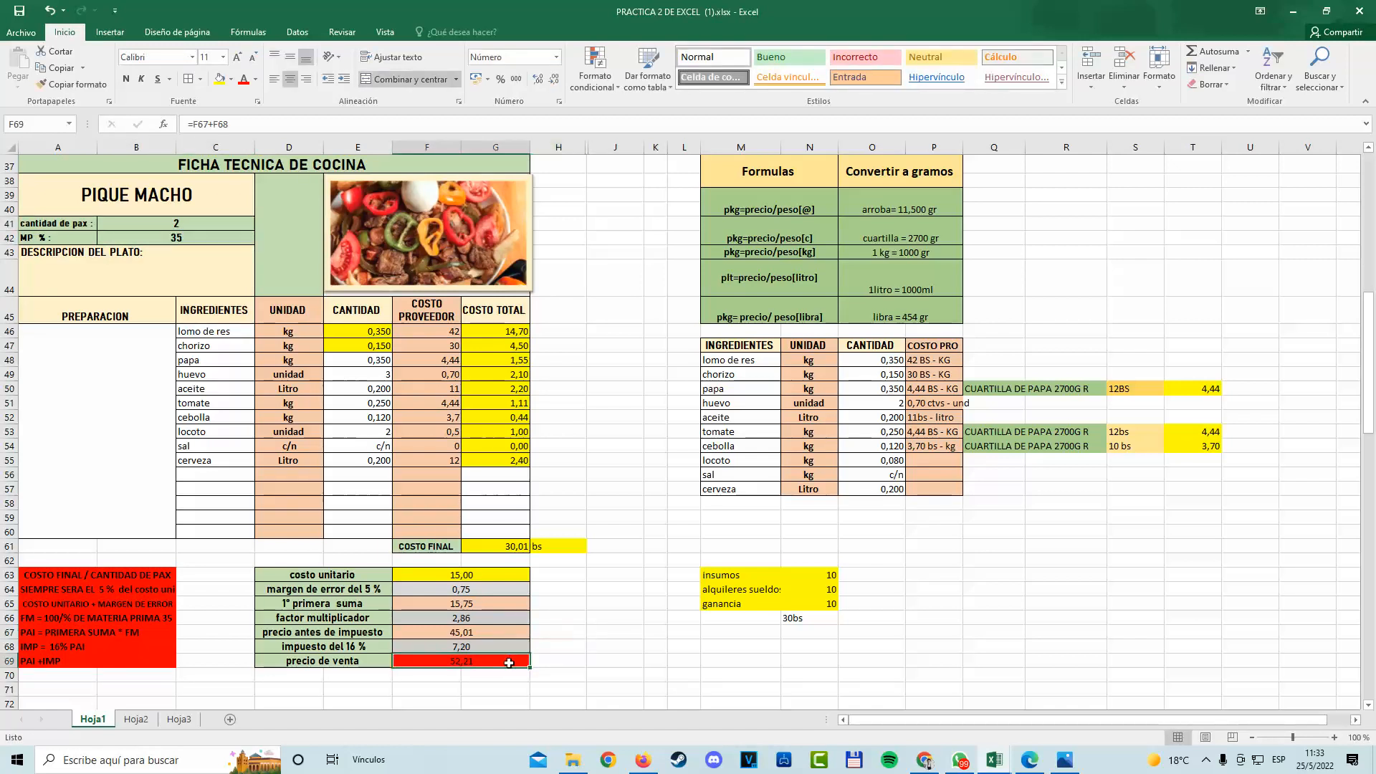
Change the MP % in B42 to 22 for a luxury restaurant and check the precio de venta in F69.
click(177, 237)
text(22)
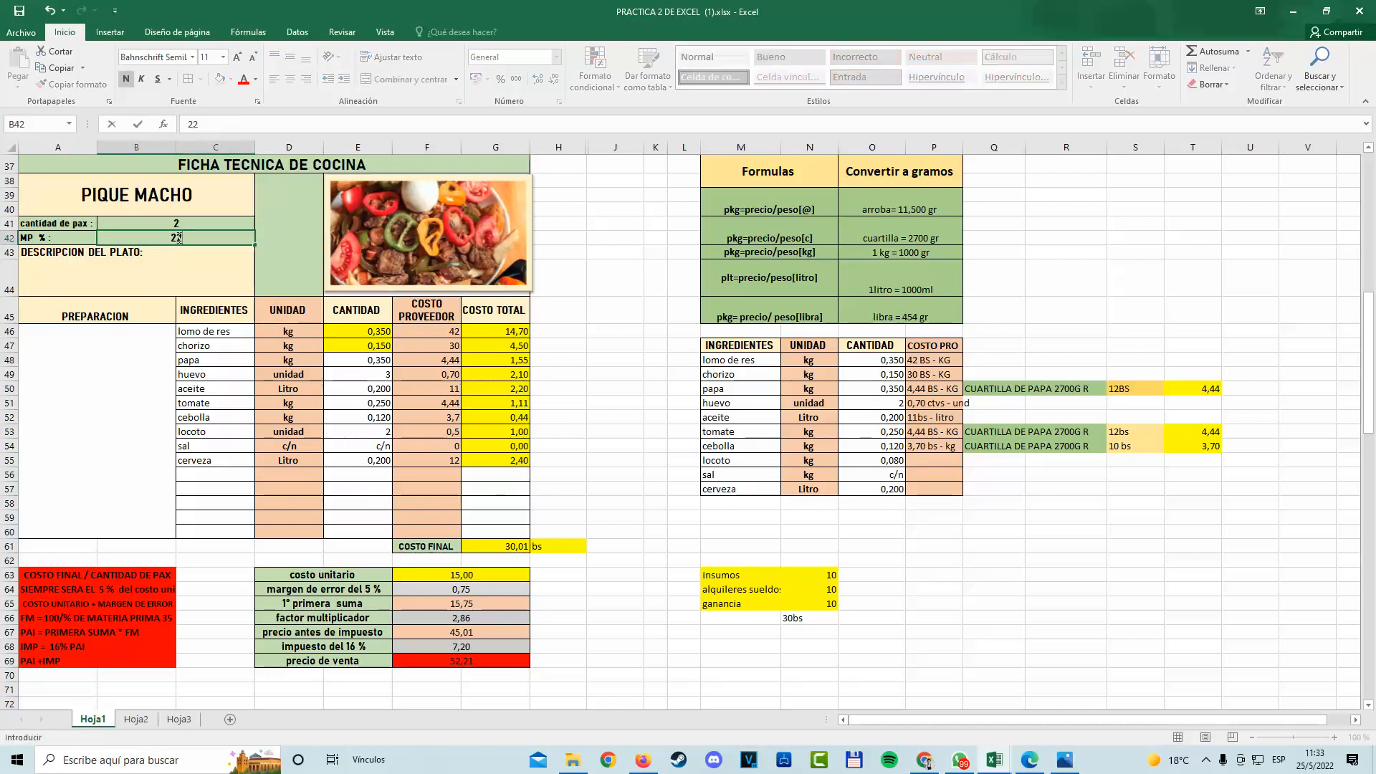
click(564, 363)
click(492, 656)
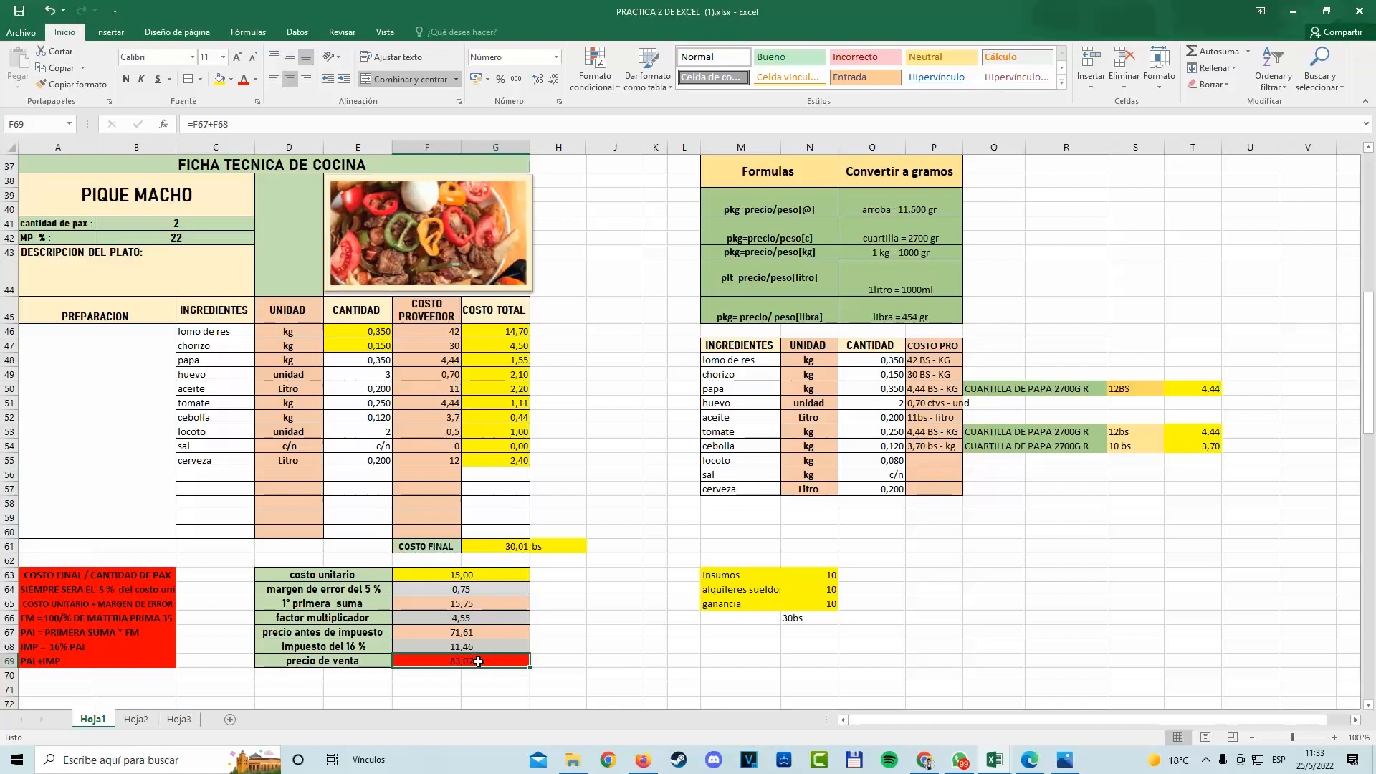
Return the MP % in B42 to 35.
click(185, 237)
text(35)
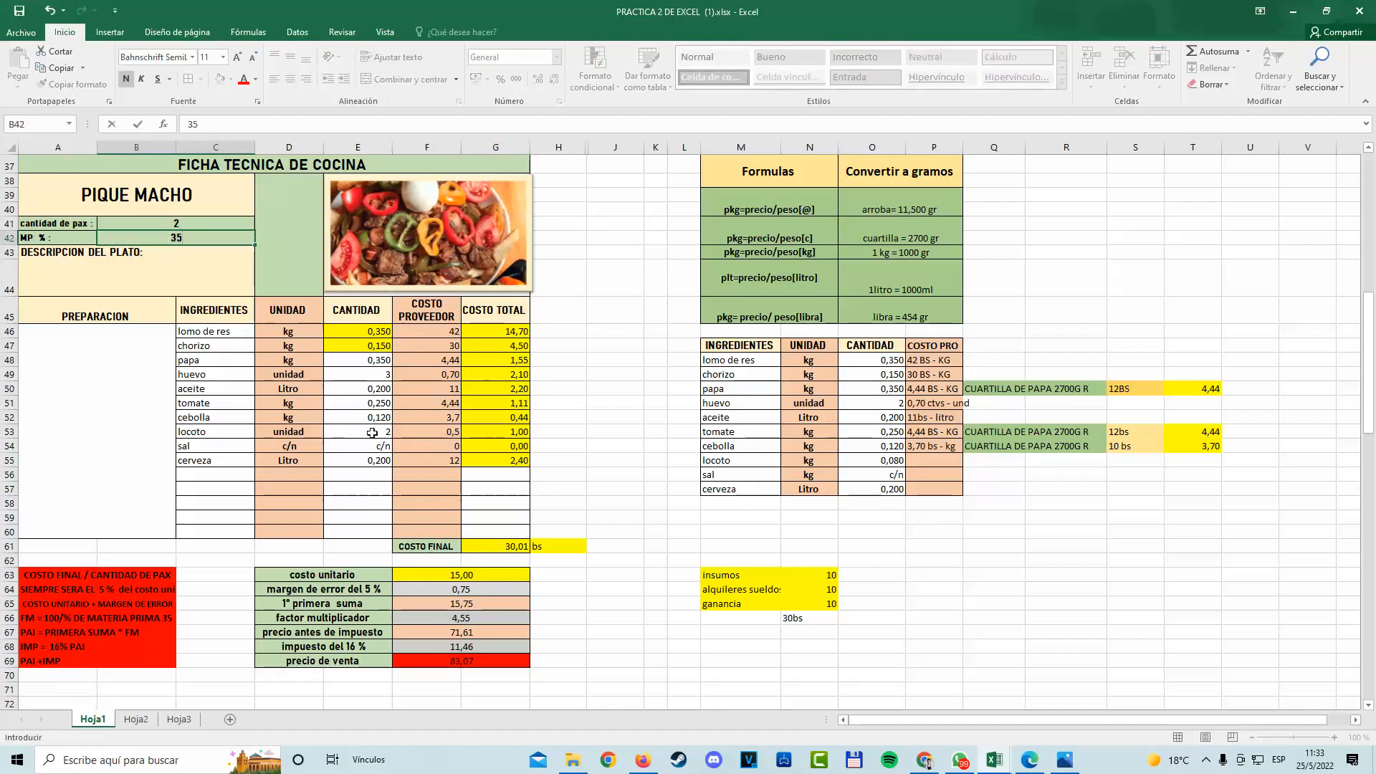
click(558, 590)
Review the factor multiplicador formula in F66 against the FM note in A66 and the MP % cell, leaving it unedited.
drag(339, 618, 487, 617)
click(496, 618)
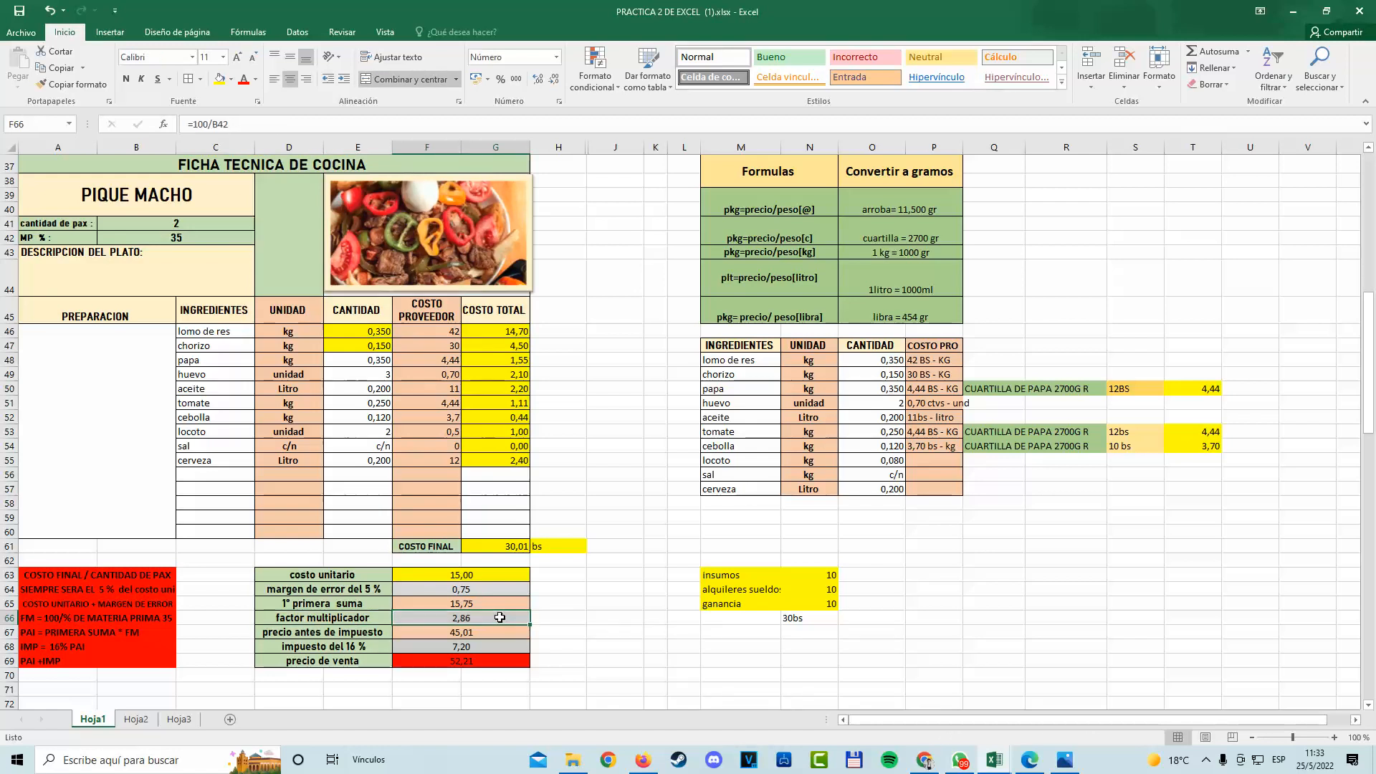
double_click(463, 618)
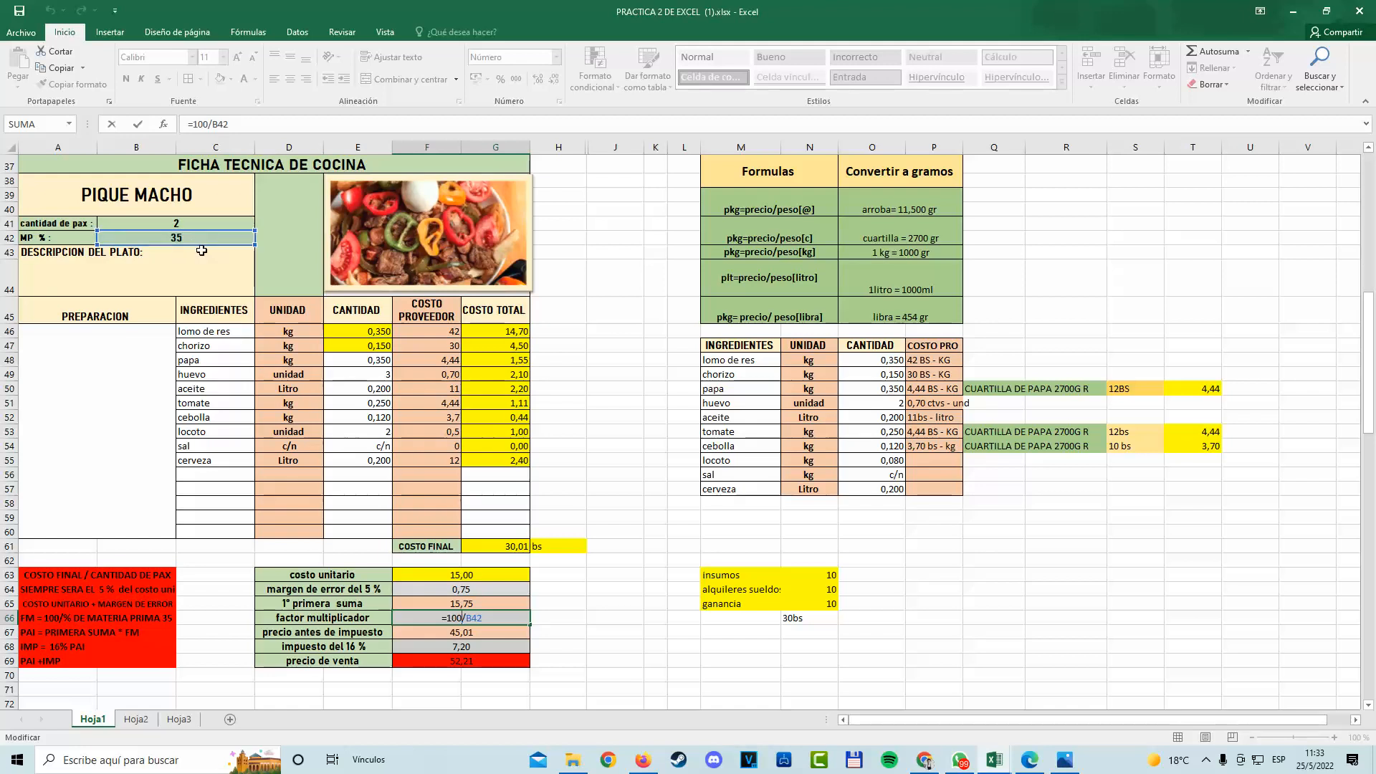
key(Return)
click(129, 618)
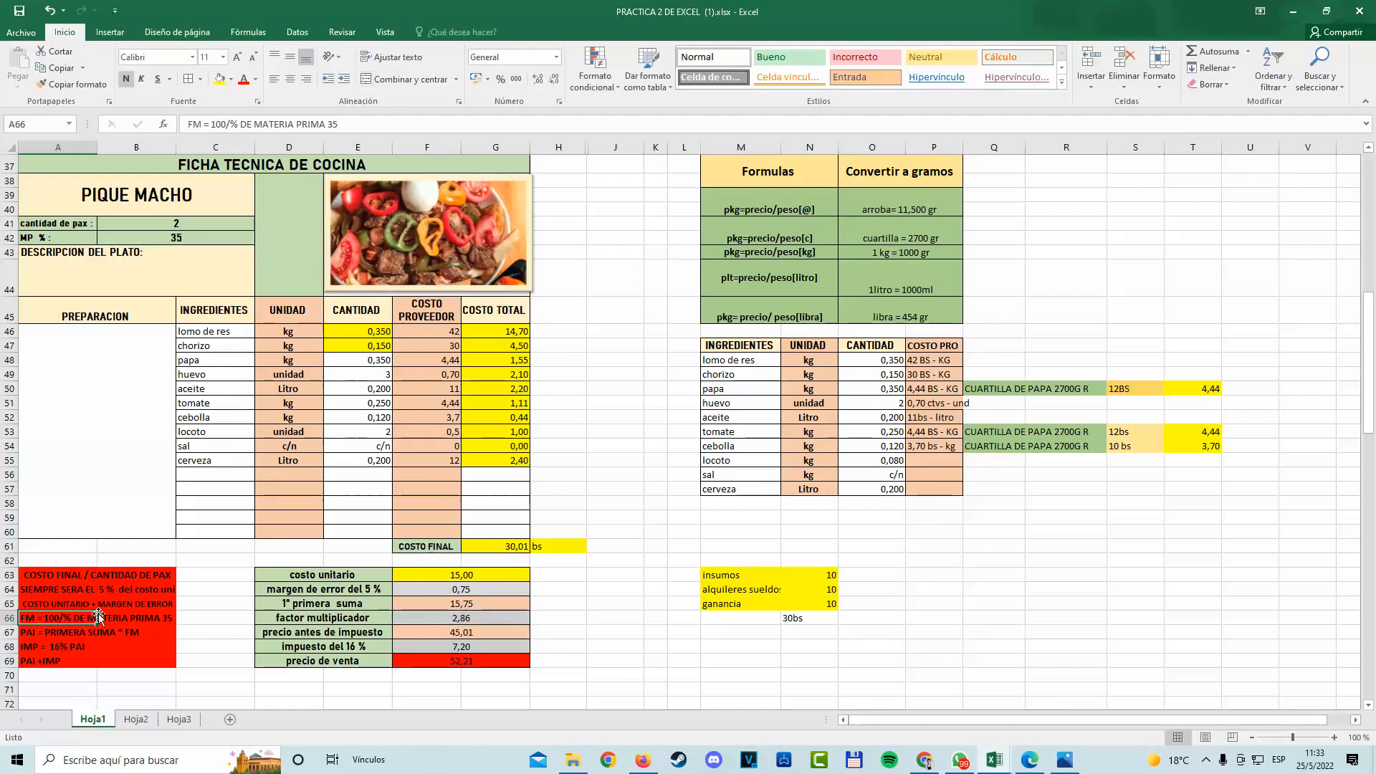
double_click(446, 623)
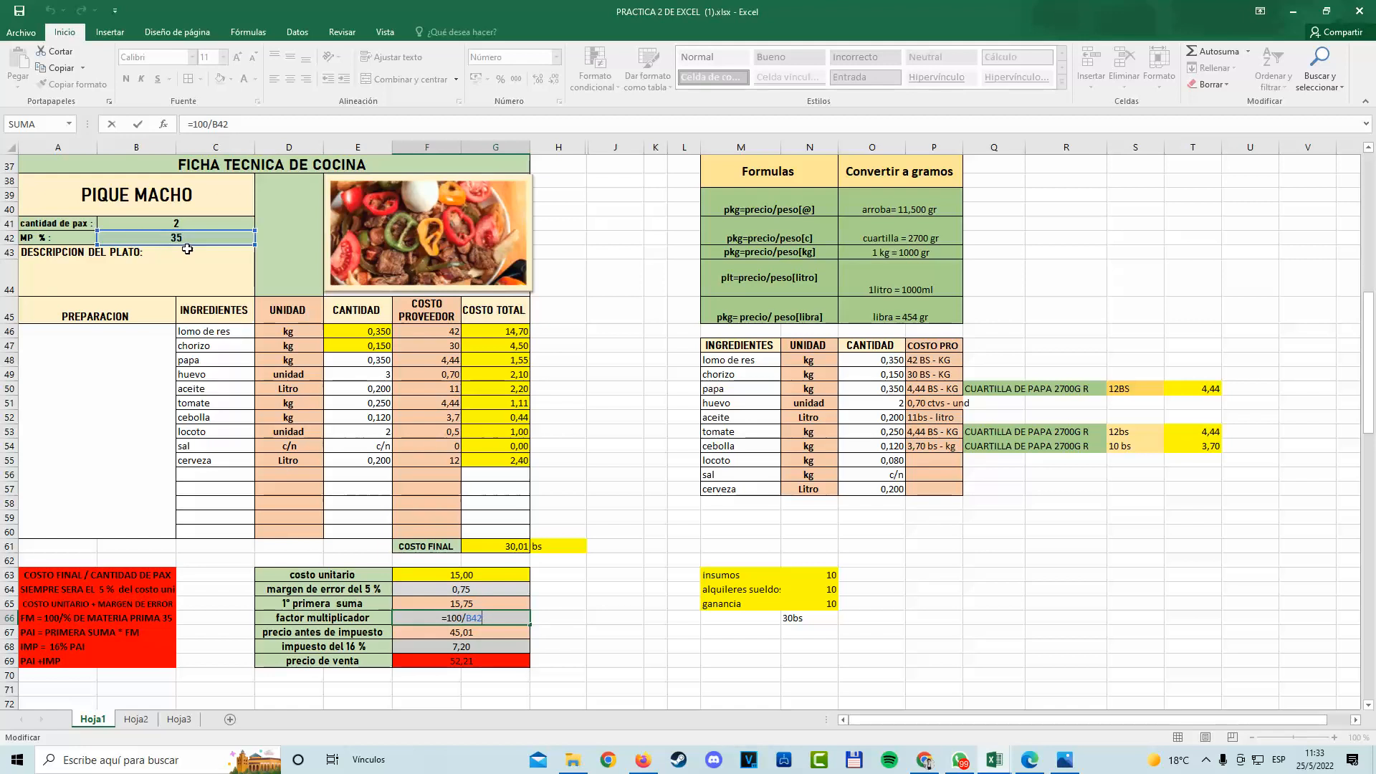
key(Return)
click(606, 607)
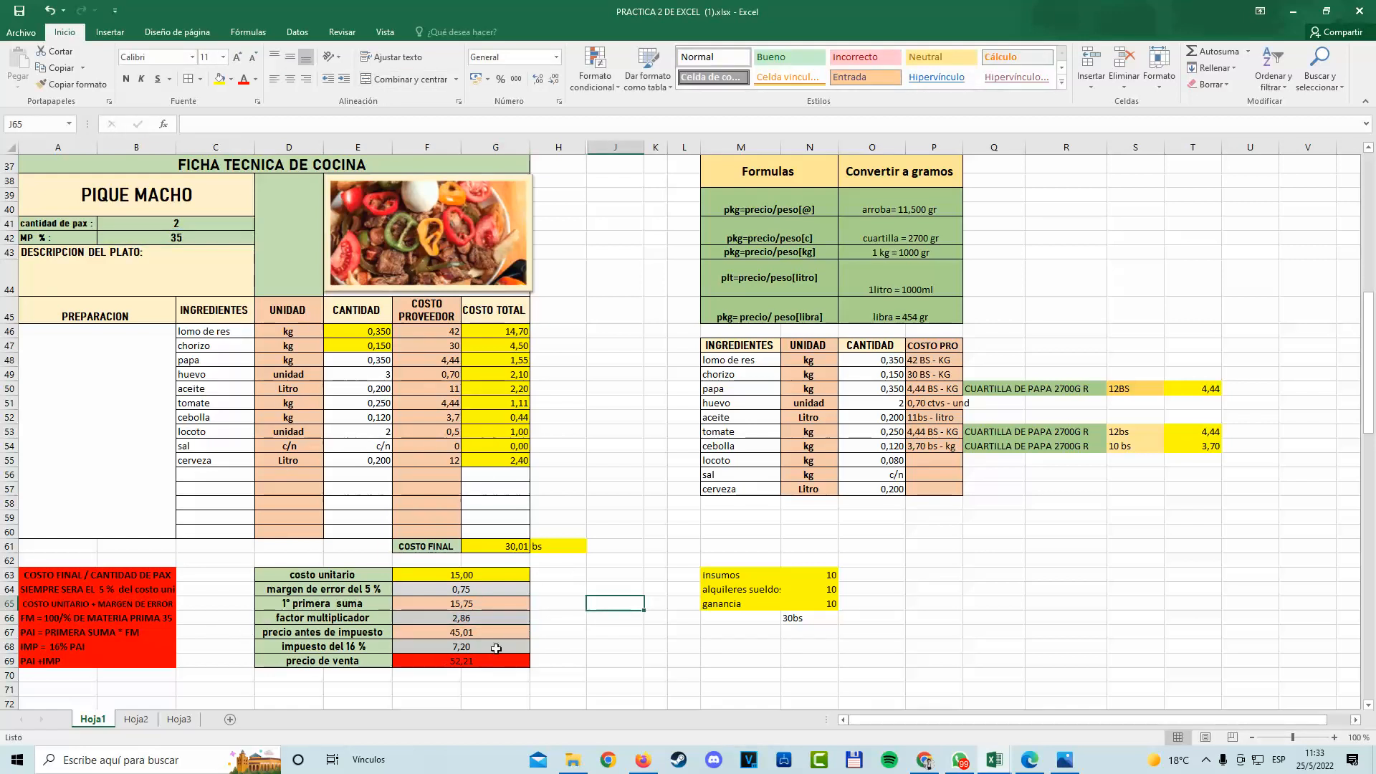
click(455, 628)
double_click(460, 619)
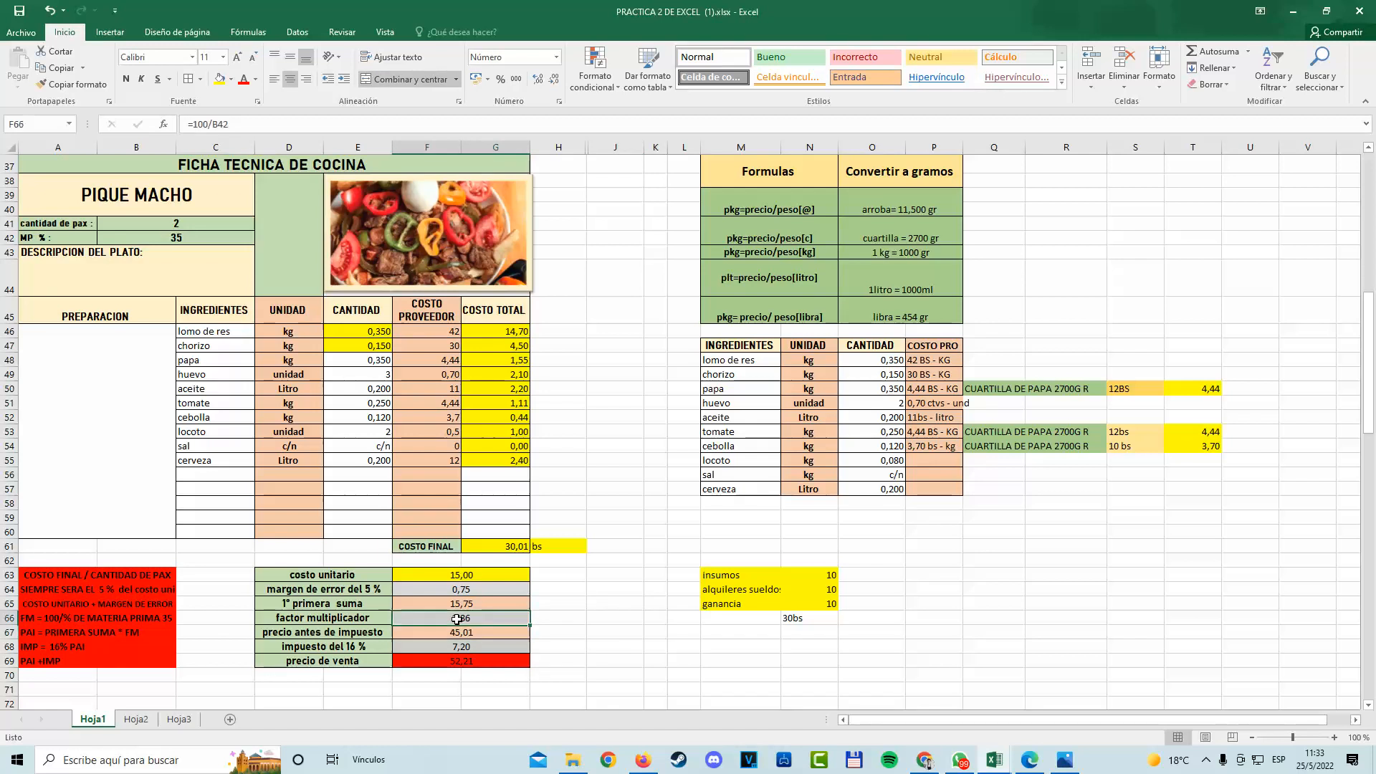
key(Escape)
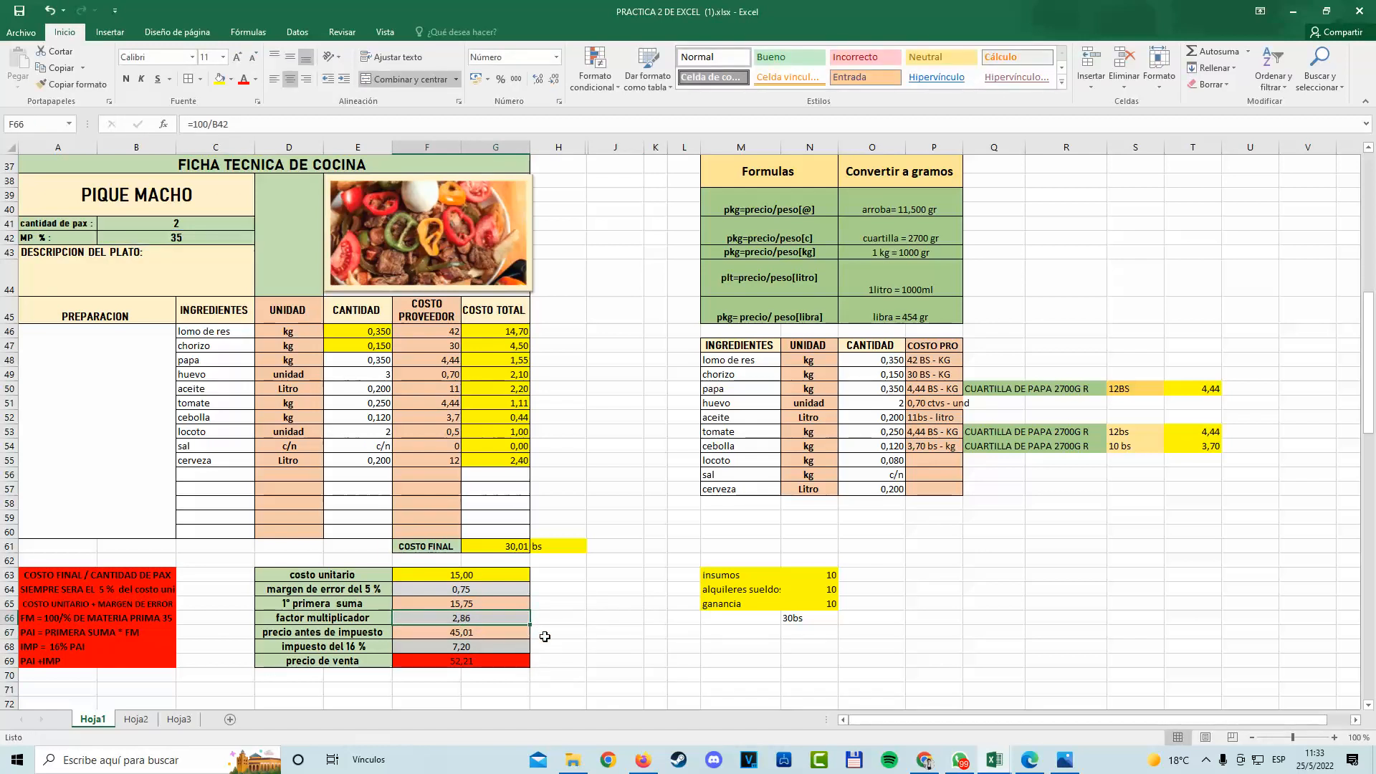
Enter 3 in O63 beside the insumos, alquileres sueldos and ganancia breakdown.
drag(735, 575, 850, 603)
click(872, 573)
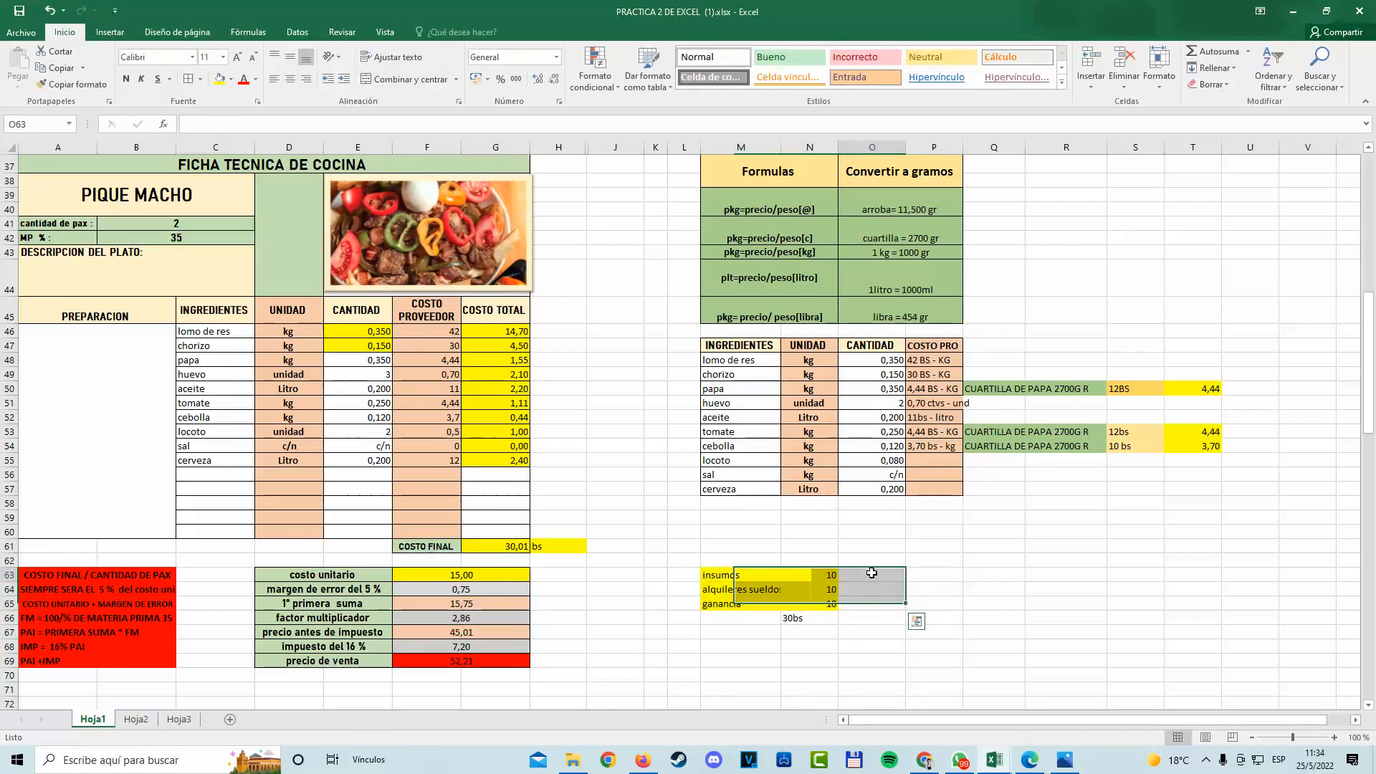
text(3)
key(Tab)
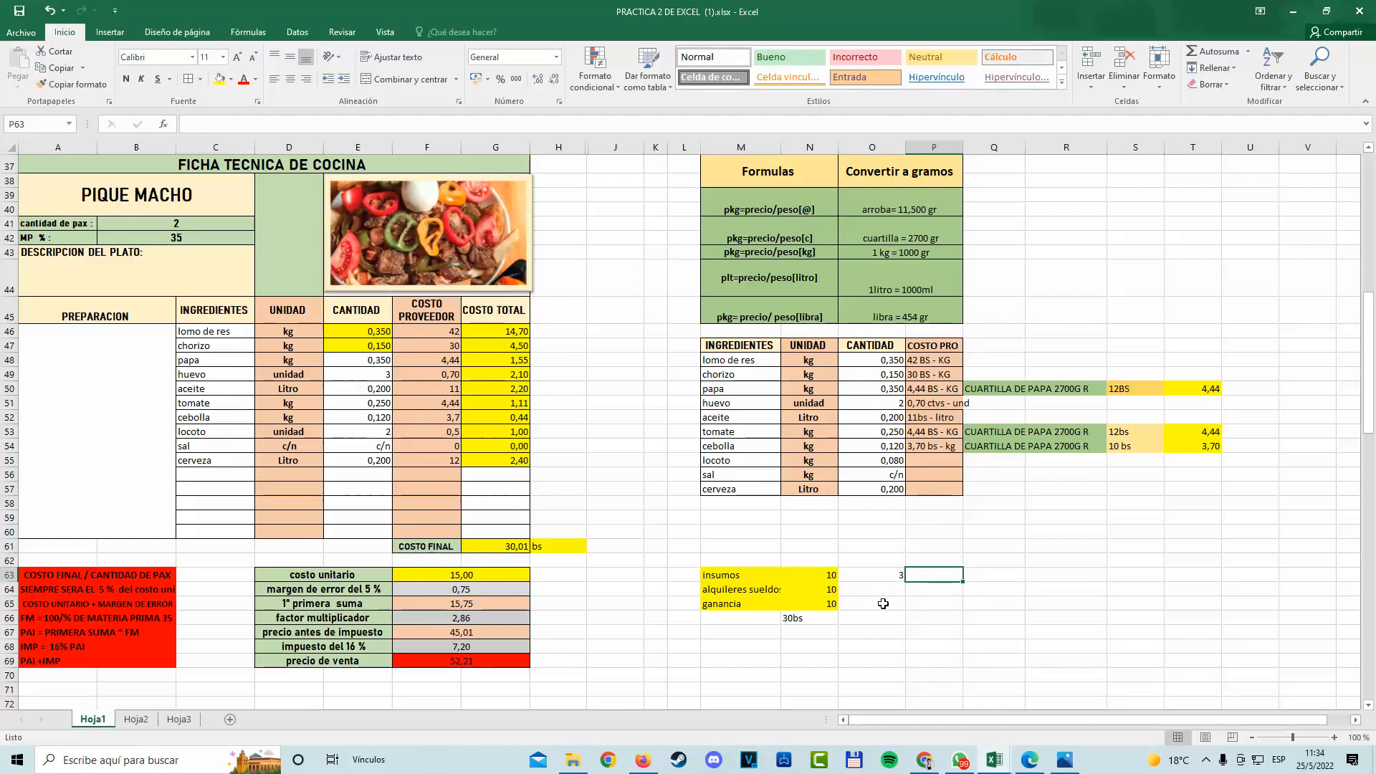
Review the breakdown amounts in N63:N65 and the total in N66 alongside the factor multiplicador row.
drag(929, 643, 926, 628)
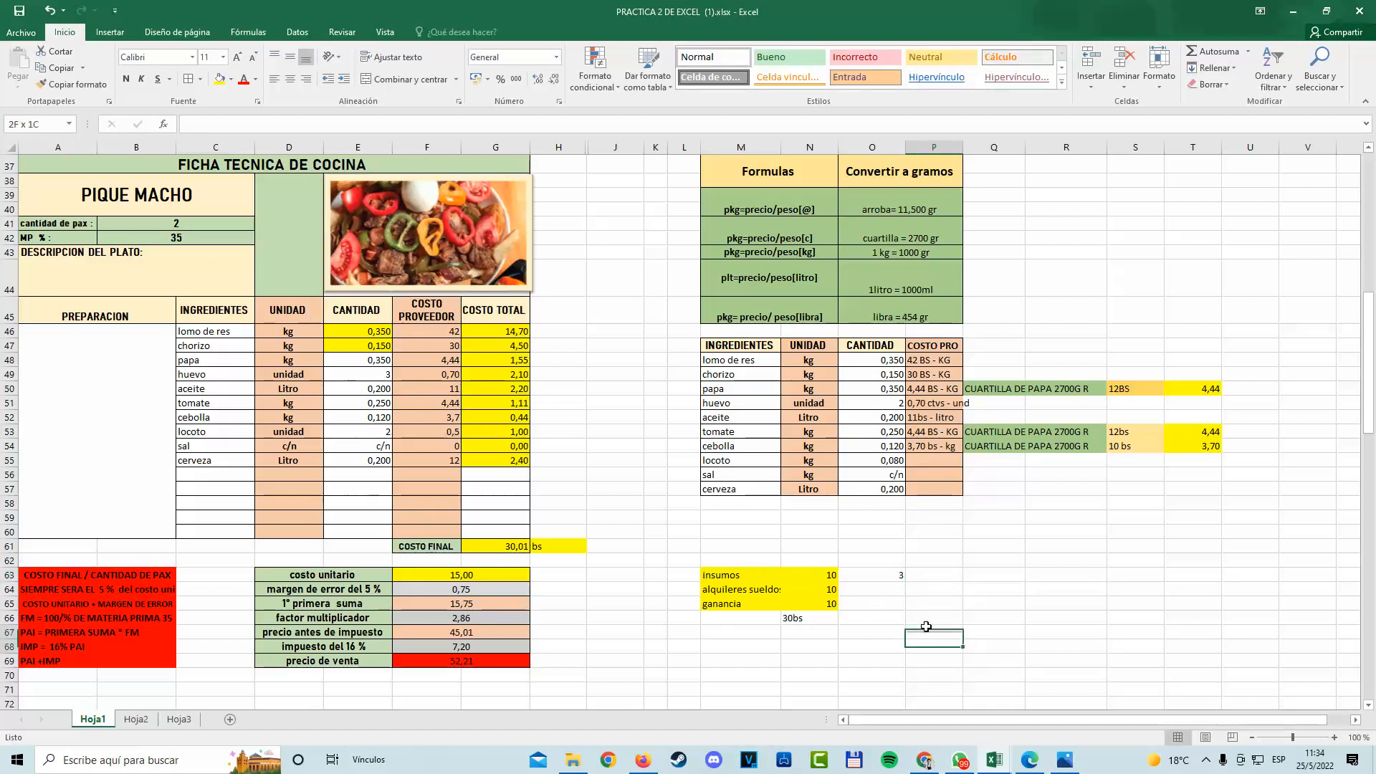
click(865, 579)
drag(799, 579, 803, 605)
click(802, 620)
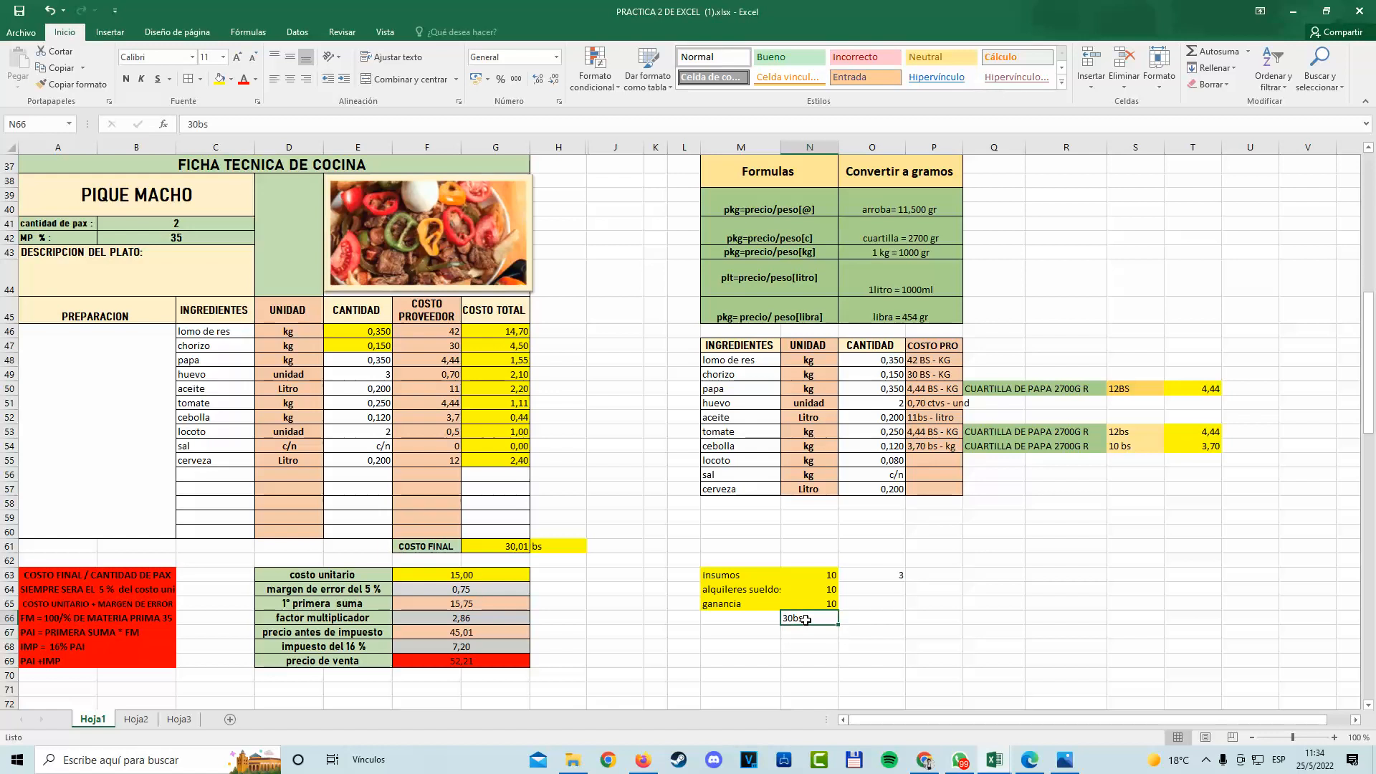
click(466, 620)
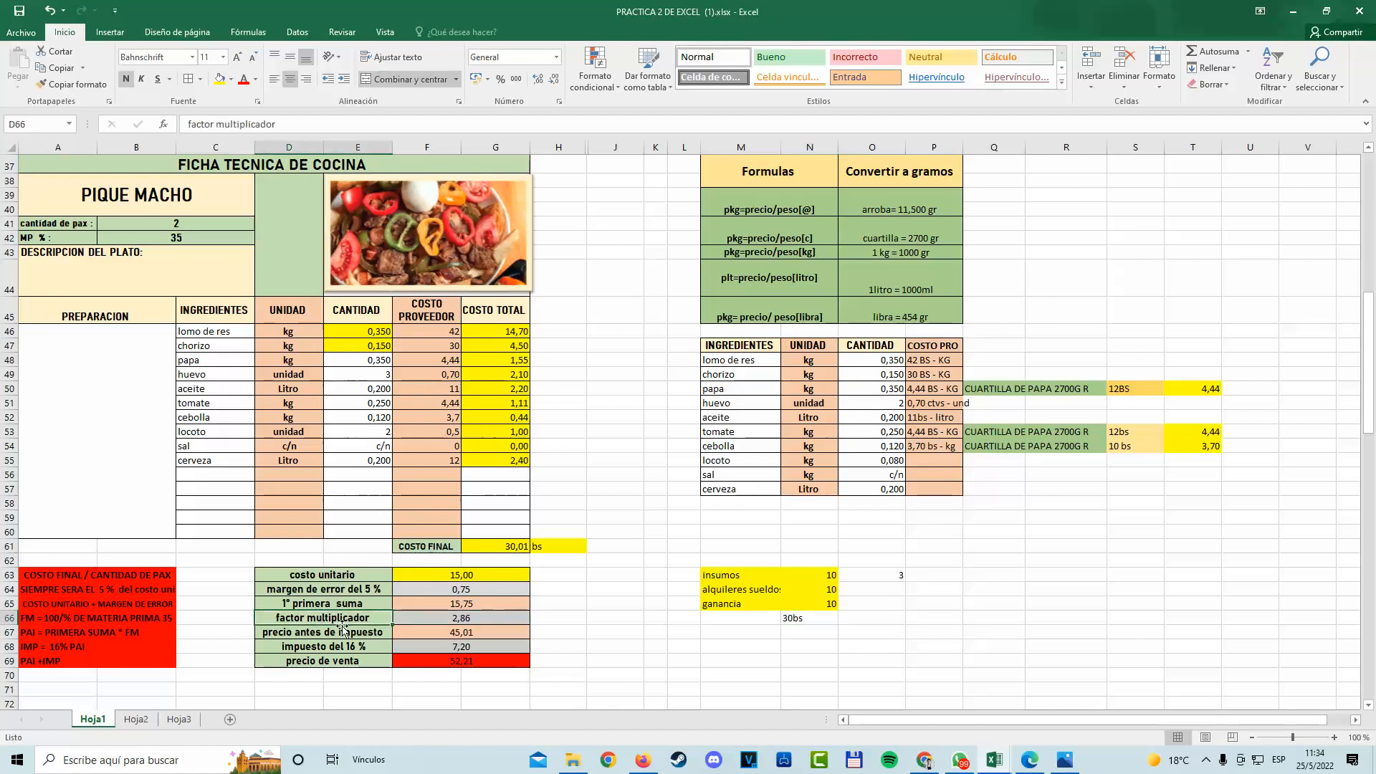
Review the precio antes de impuesto formula in F67 against the PAI note in A67, the primera suma and the factor multiplicador.
click(466, 643)
drag(102, 633, 430, 634)
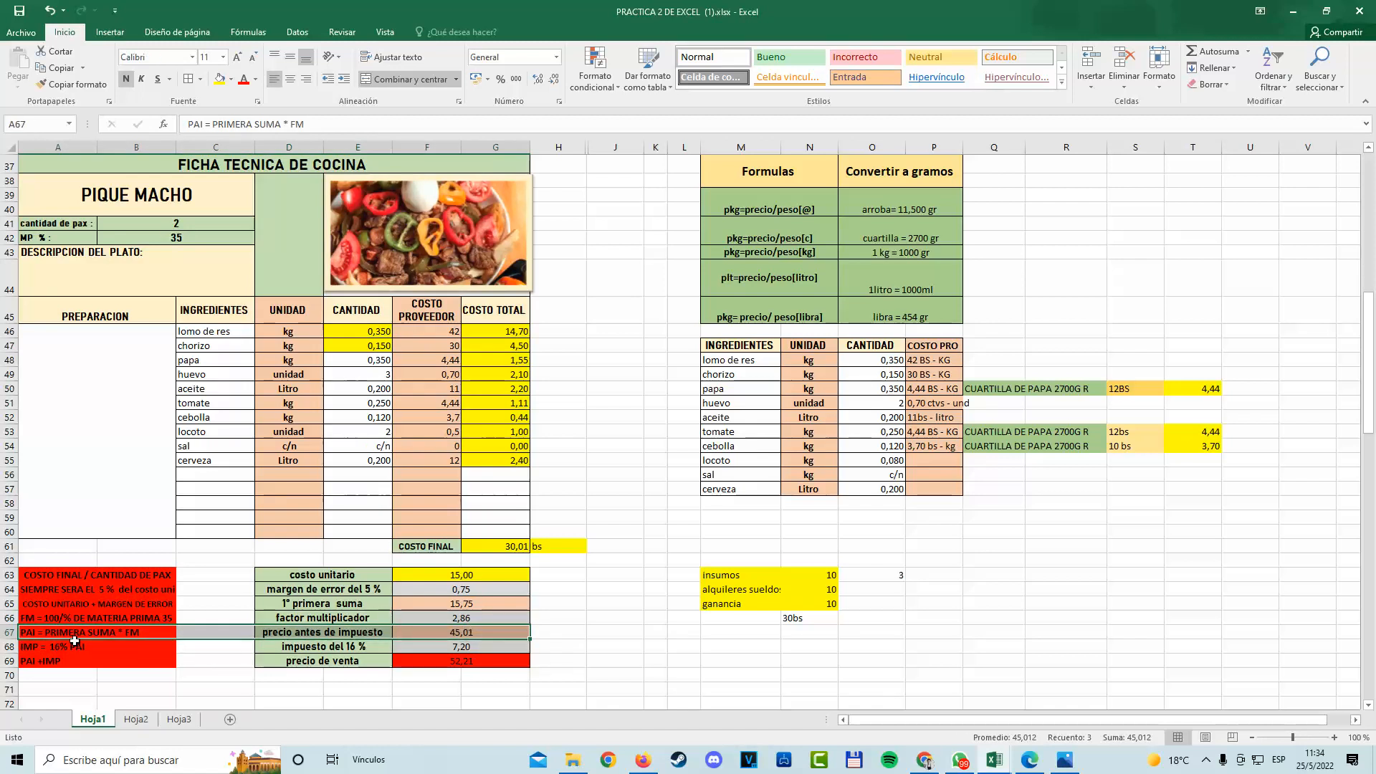
double_click(463, 632)
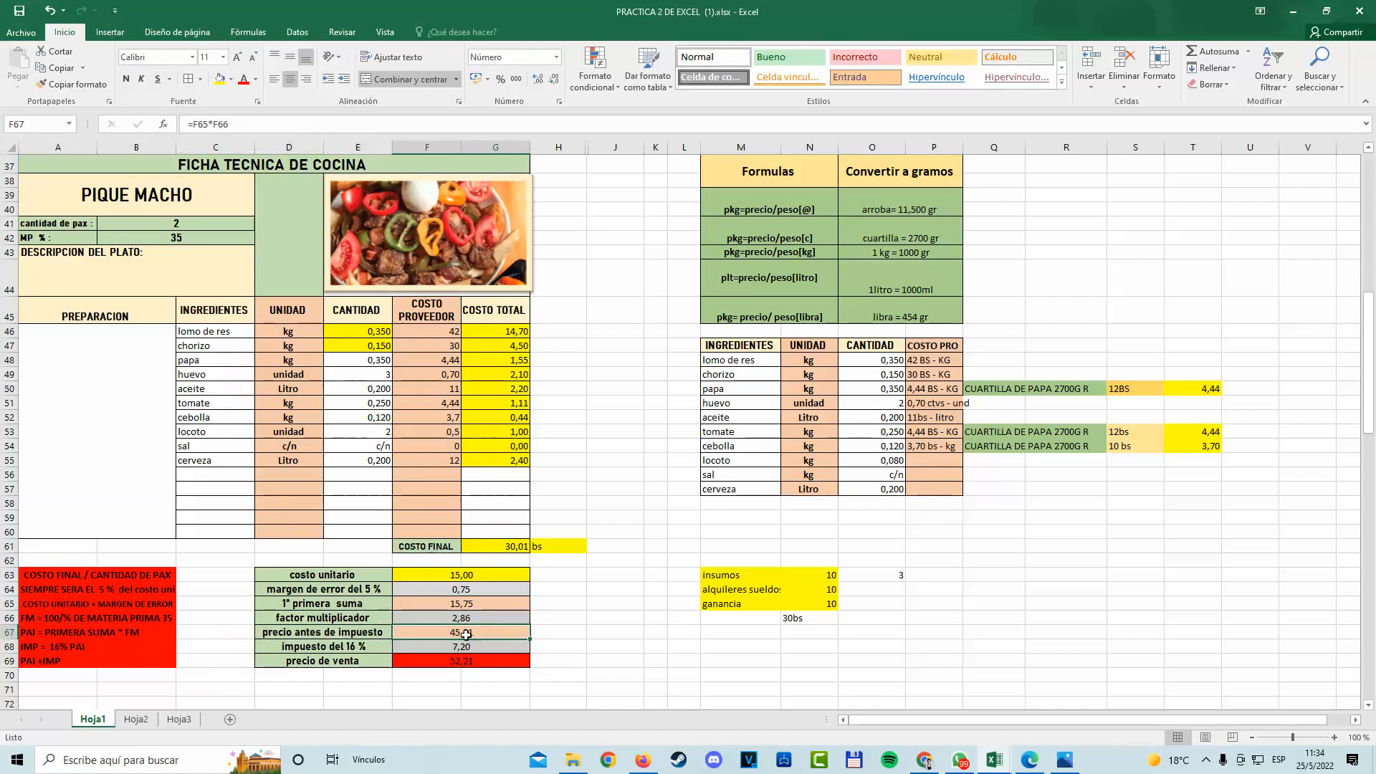
key(Escape)
drag(425, 606, 312, 606)
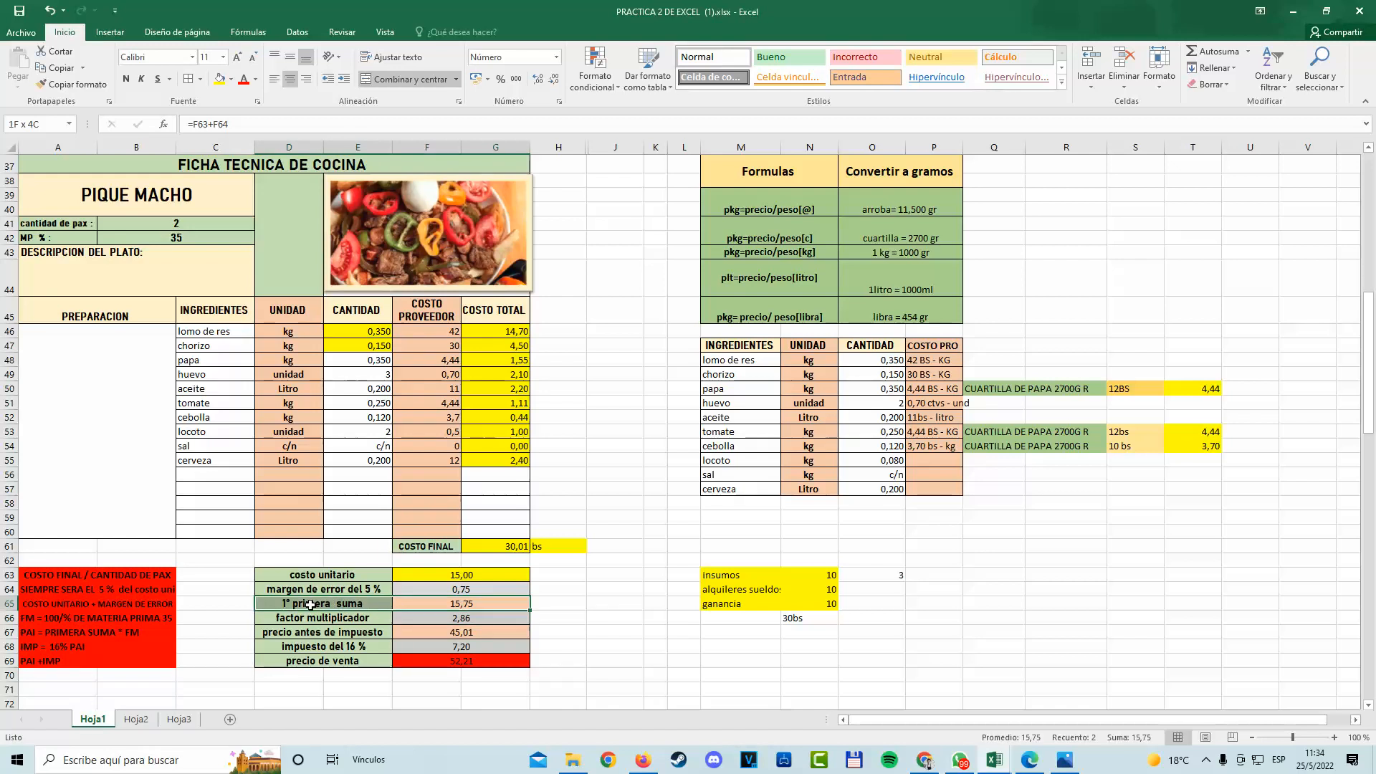
drag(501, 620, 327, 619)
Clear the precio antes de impuesto formula in F67, re-enter it as =F65*F66, and check it.
double_click(437, 631)
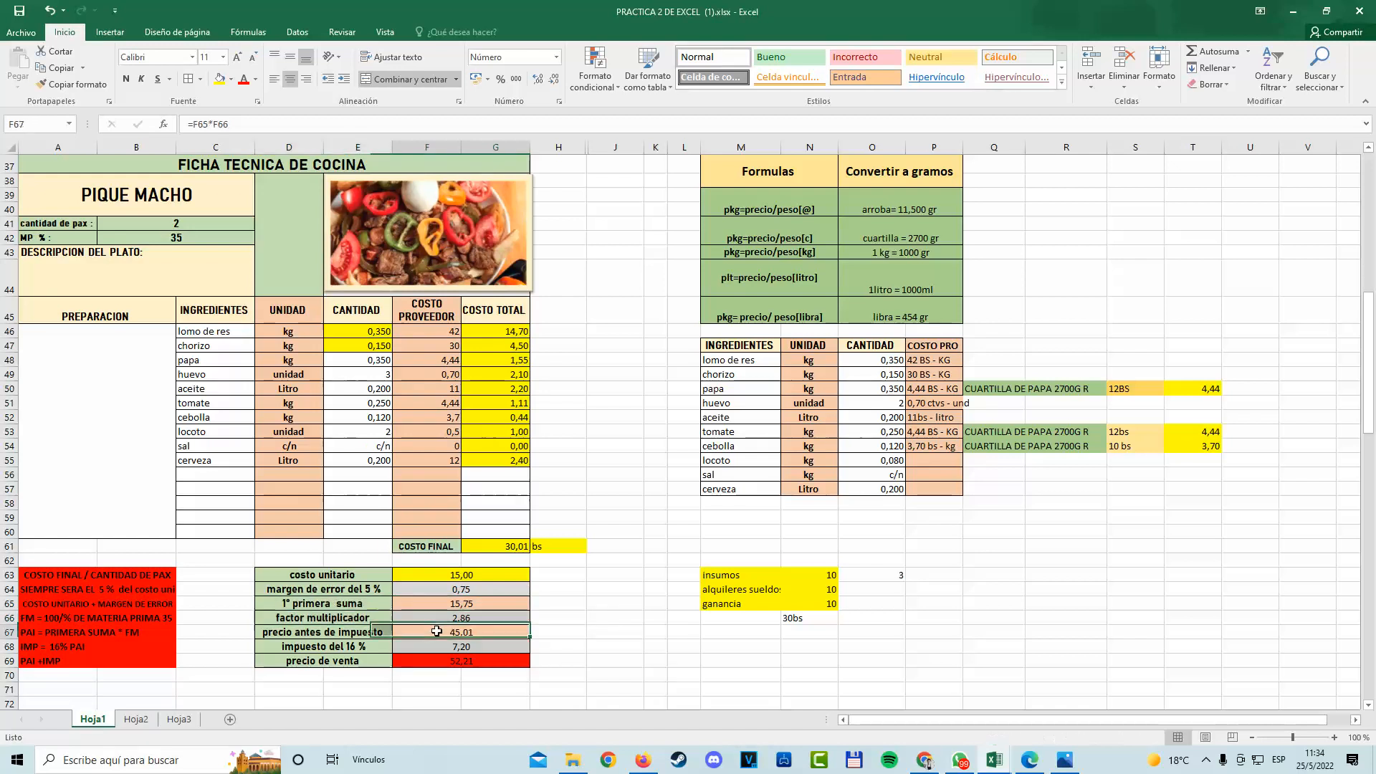
drag(499, 635, 407, 638)
key(BackSpace)
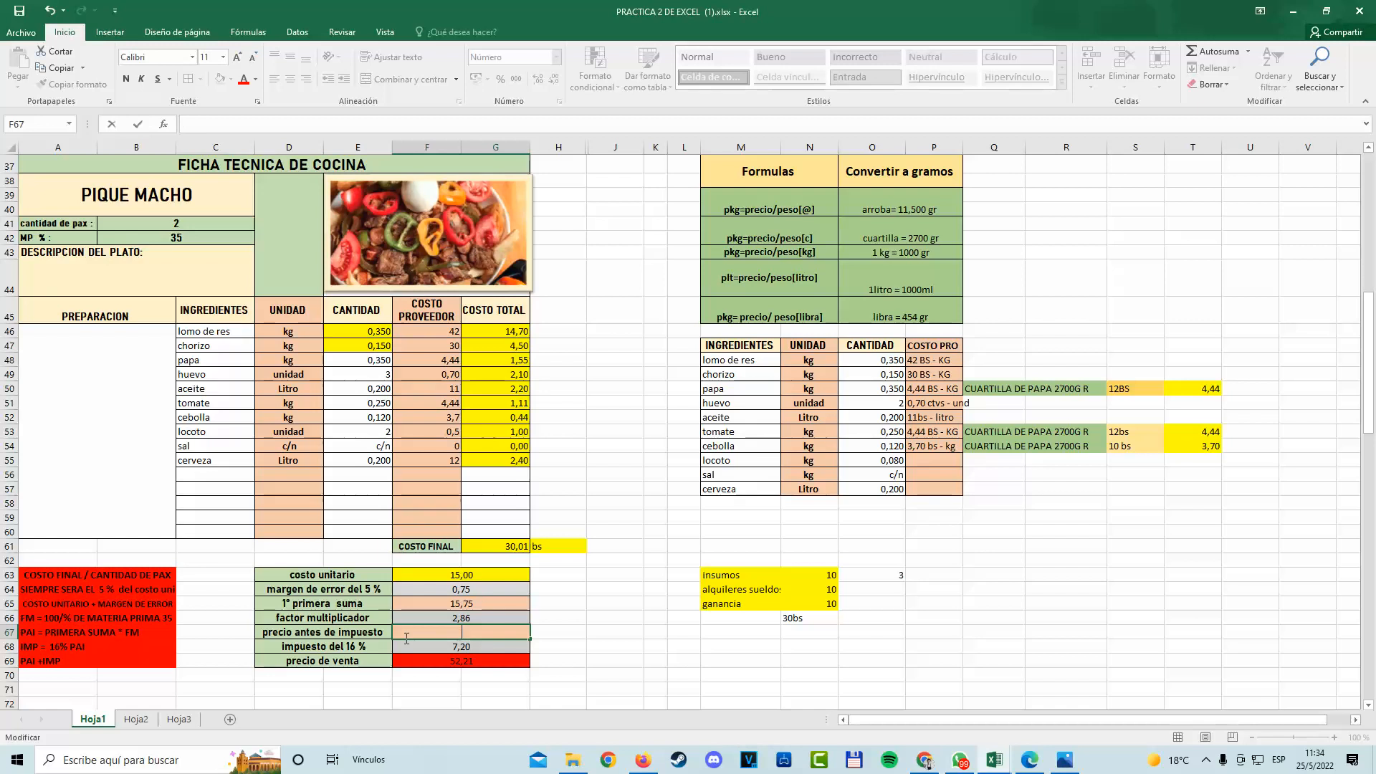
text(=)
click(431, 602)
text(*)
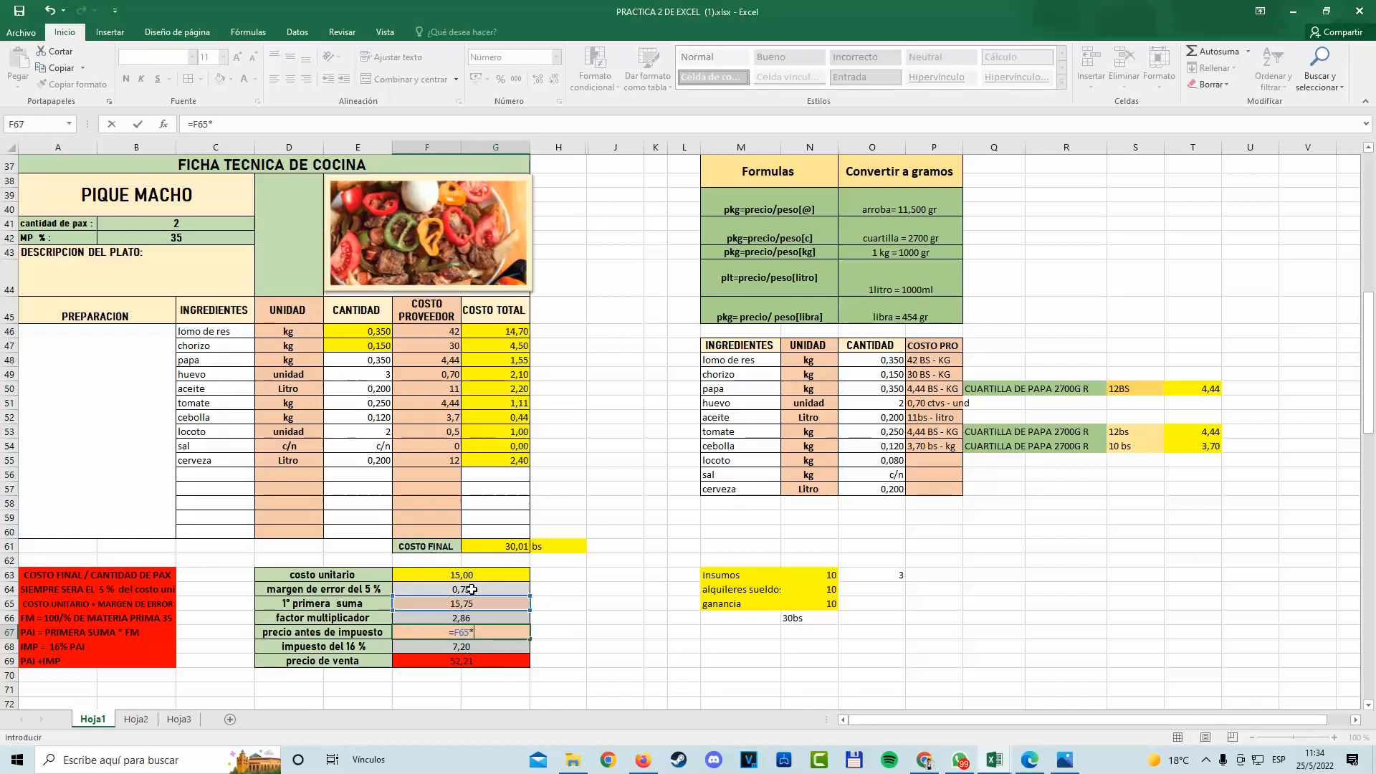
click(457, 618)
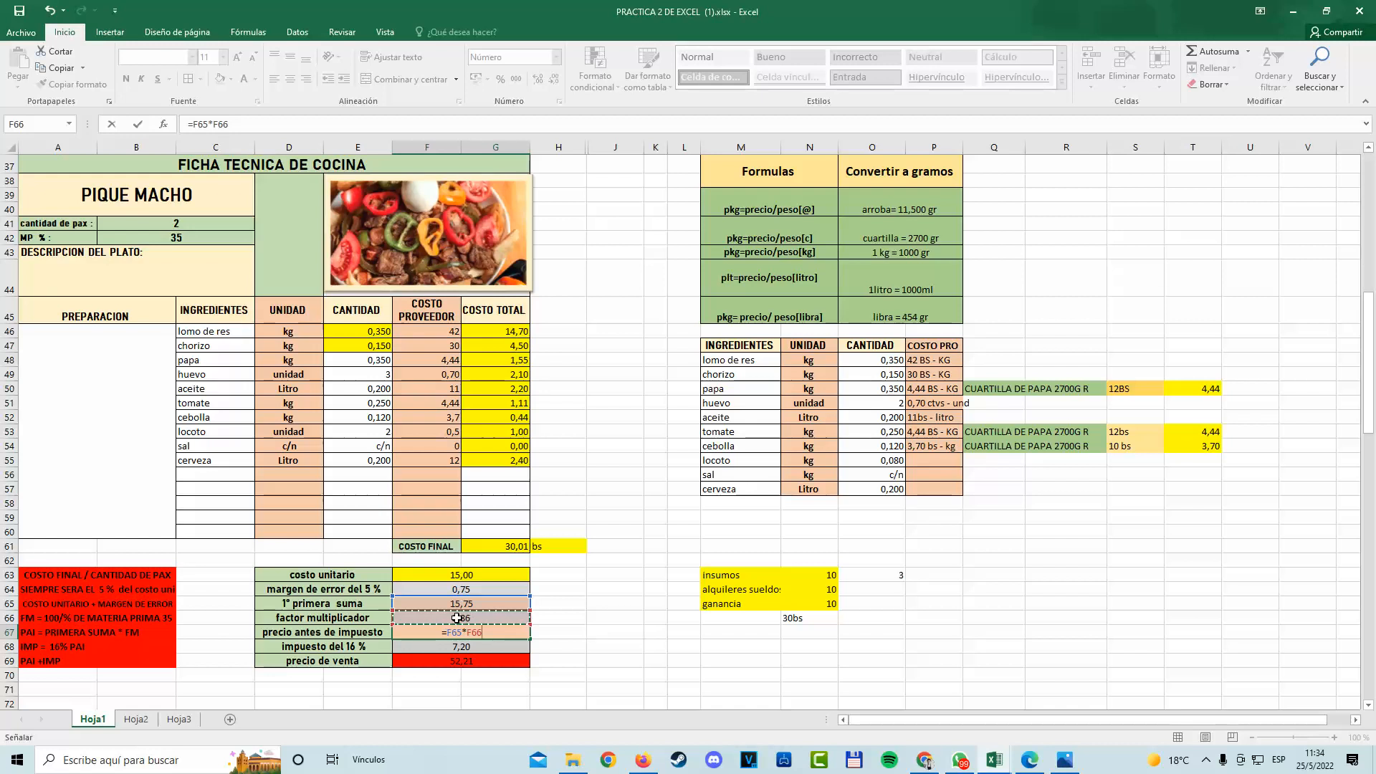
key(Return)
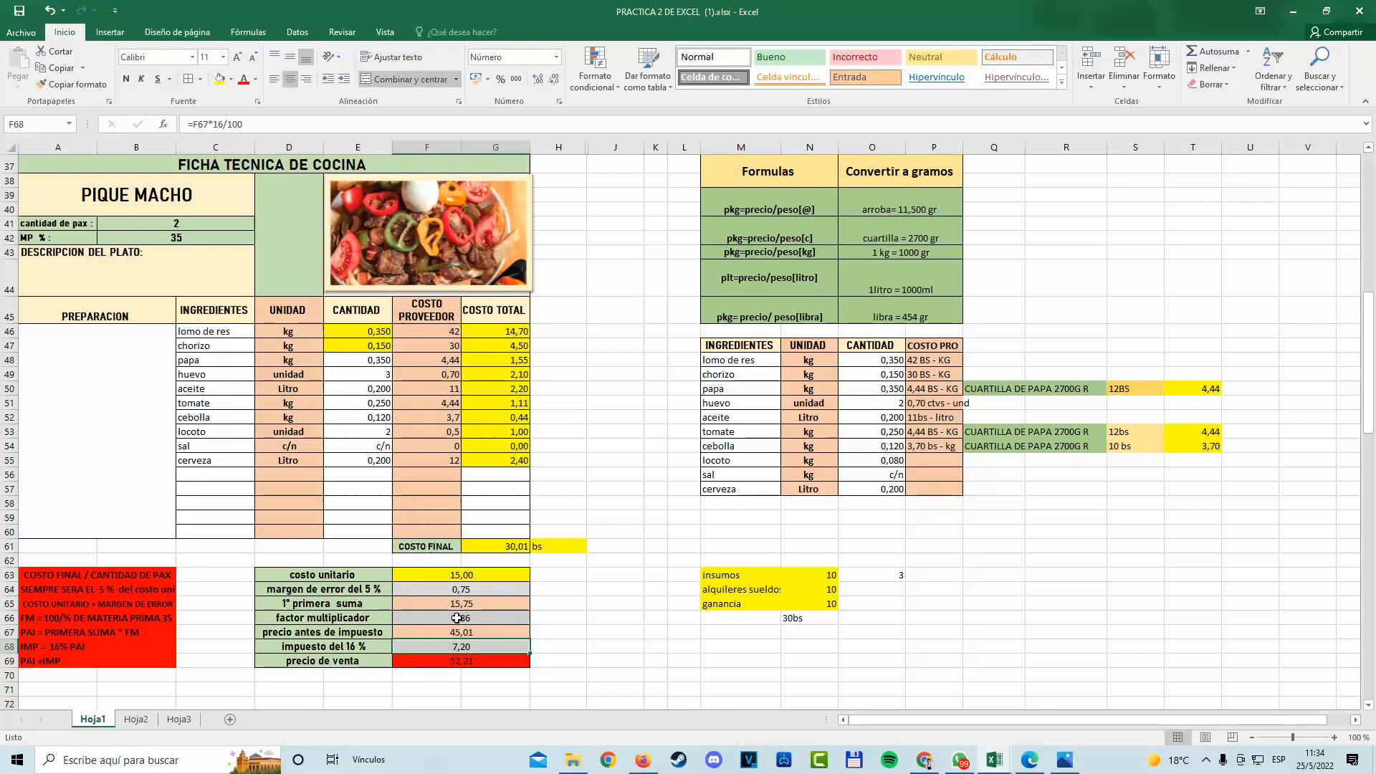
double_click(492, 631)
key(Escape)
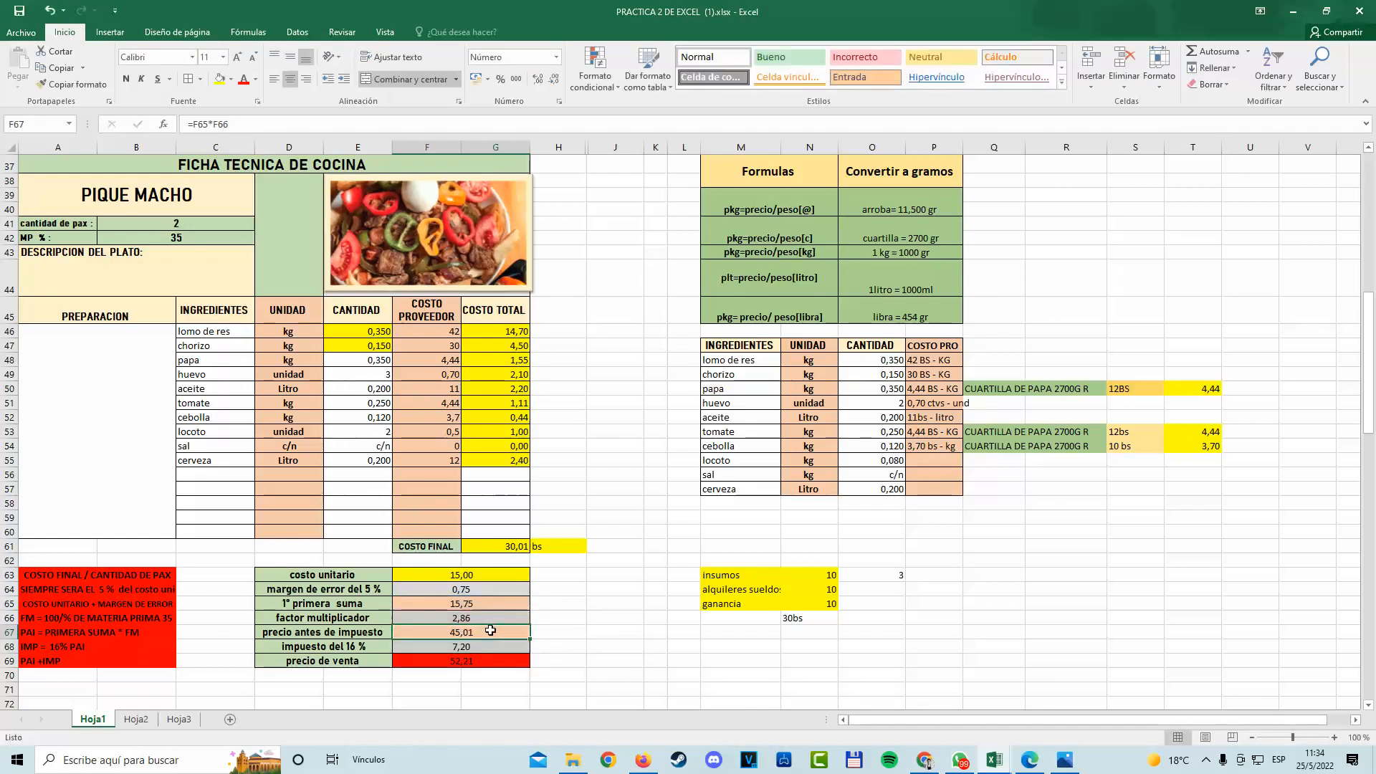
Review the costo unitario in F63, the precio antes de impuesto formula in F67 and the impuesto del 16 % row.
click(470, 572)
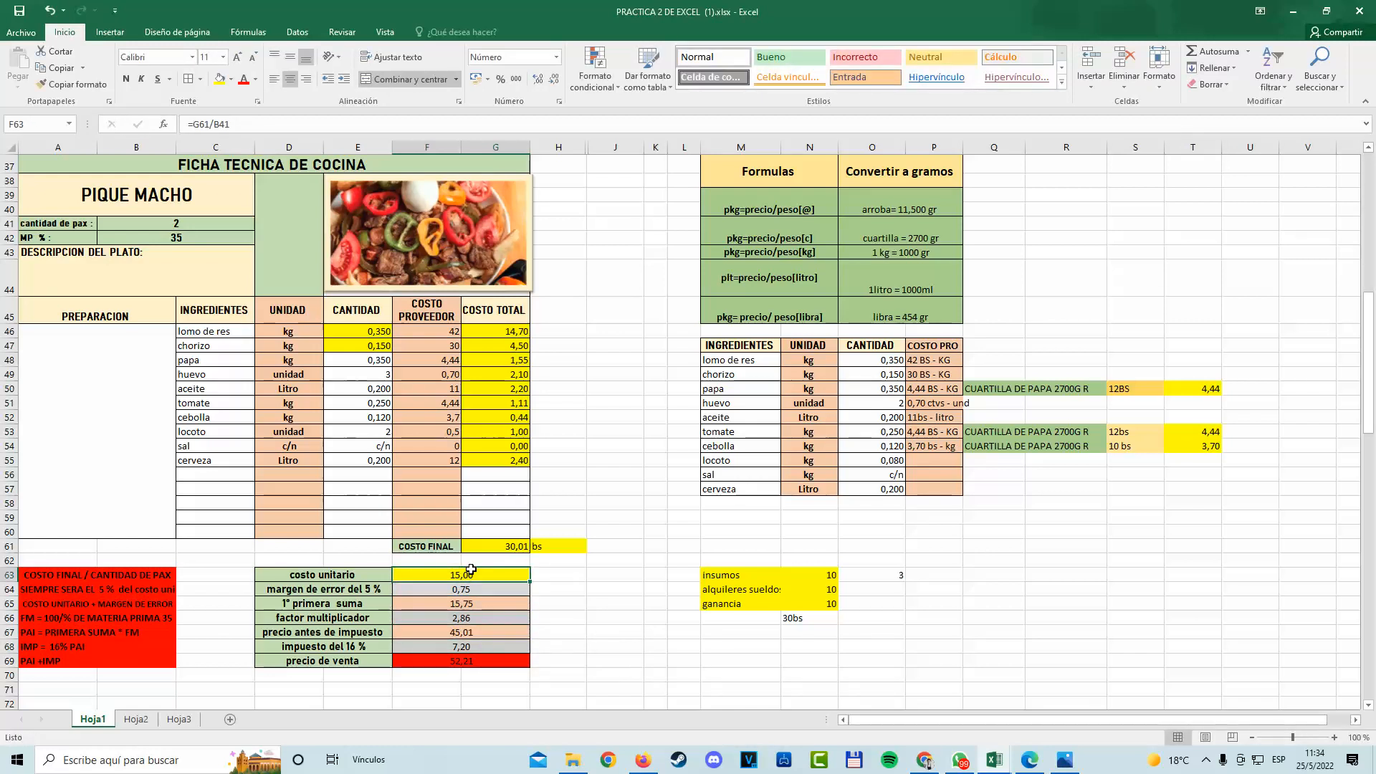
click(466, 631)
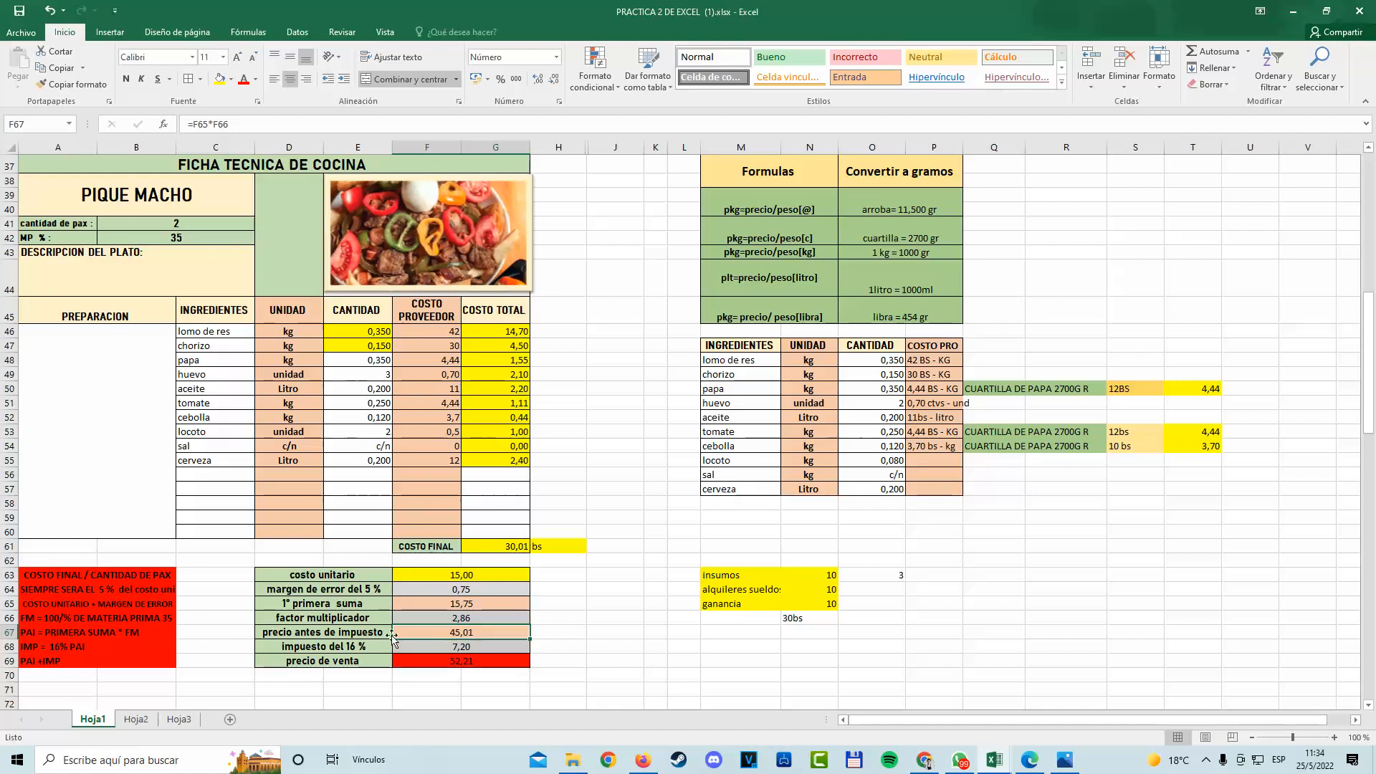
click(344, 630)
click(452, 635)
click(430, 647)
drag(334, 651, 492, 648)
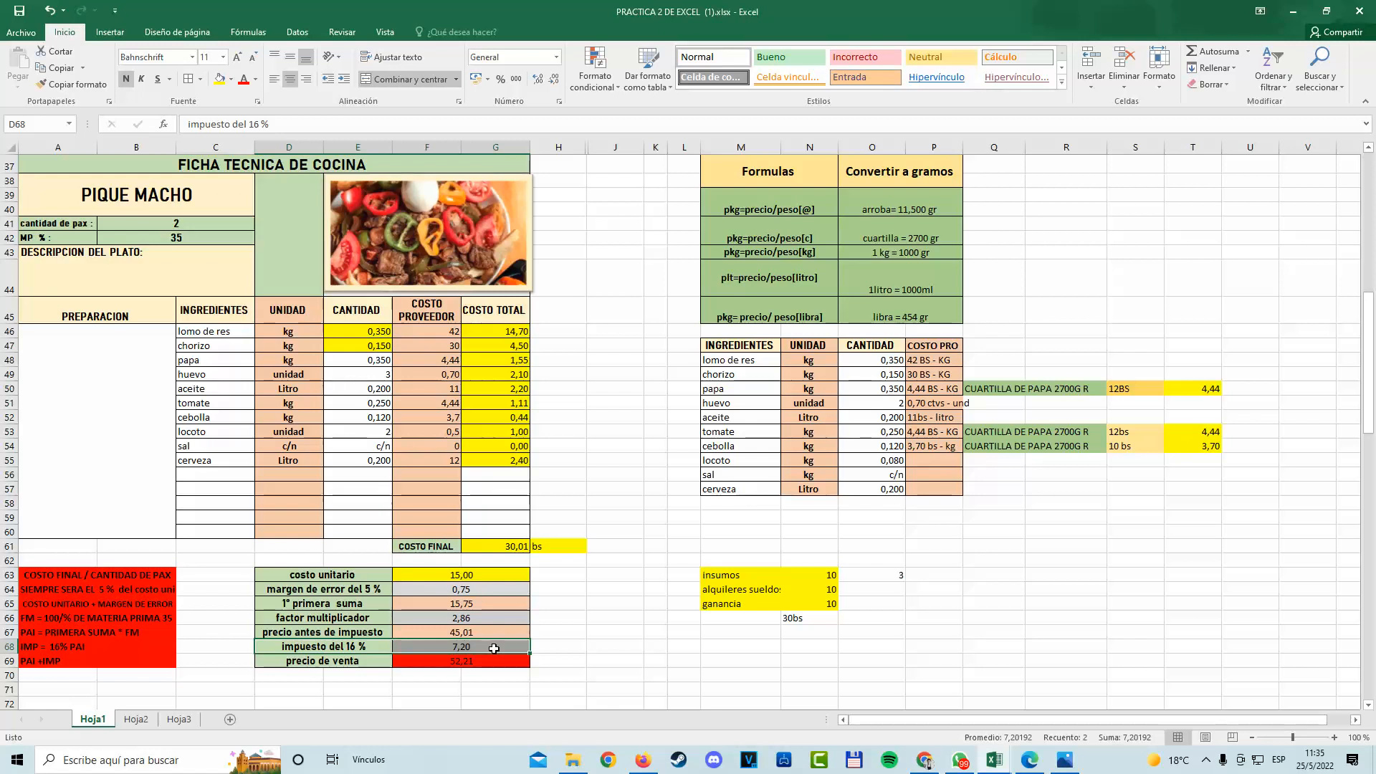
mouse_move(494, 649)
mouse_down()
mouse_move(112, 652)
mouse_move(477, 652)
mouse_up()
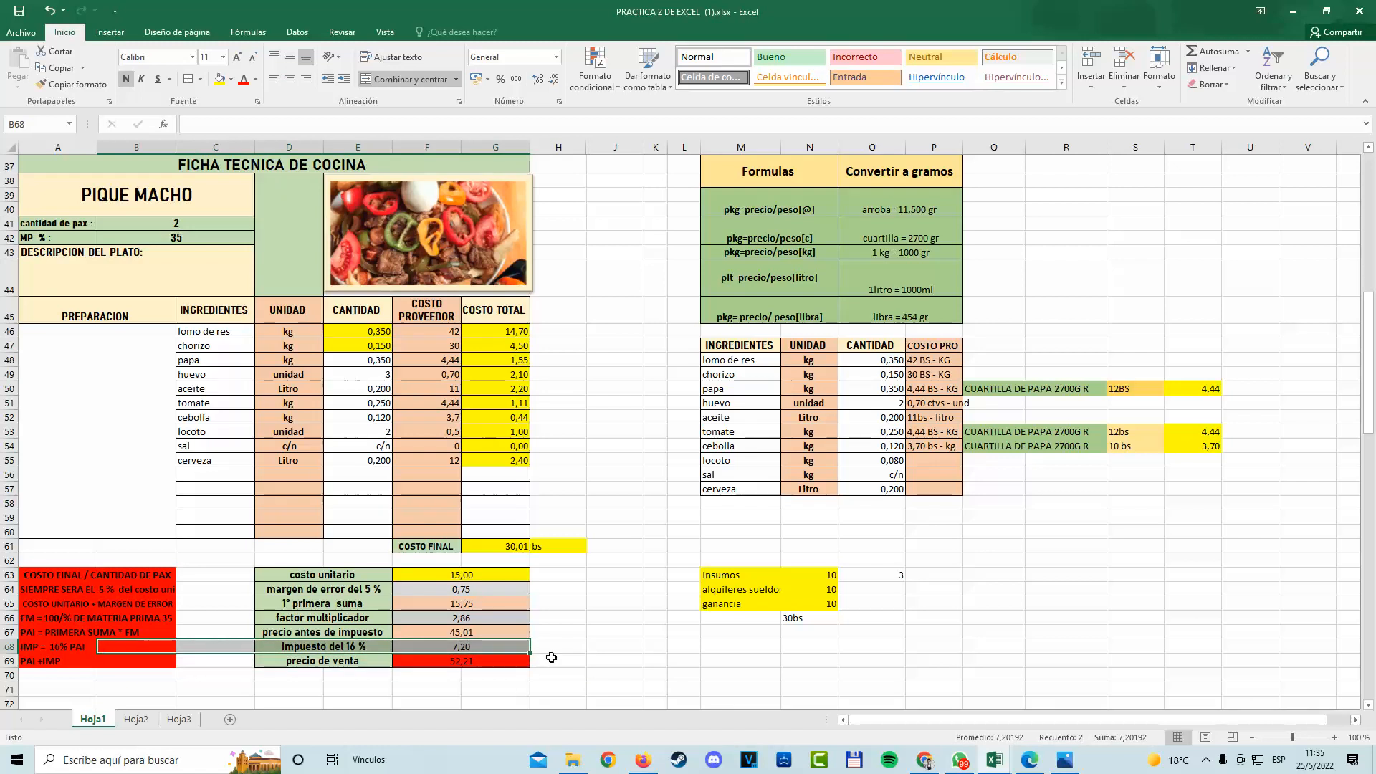
Enter the note factura in H68 beside the impuesto del 16 % amount.
click(553, 648)
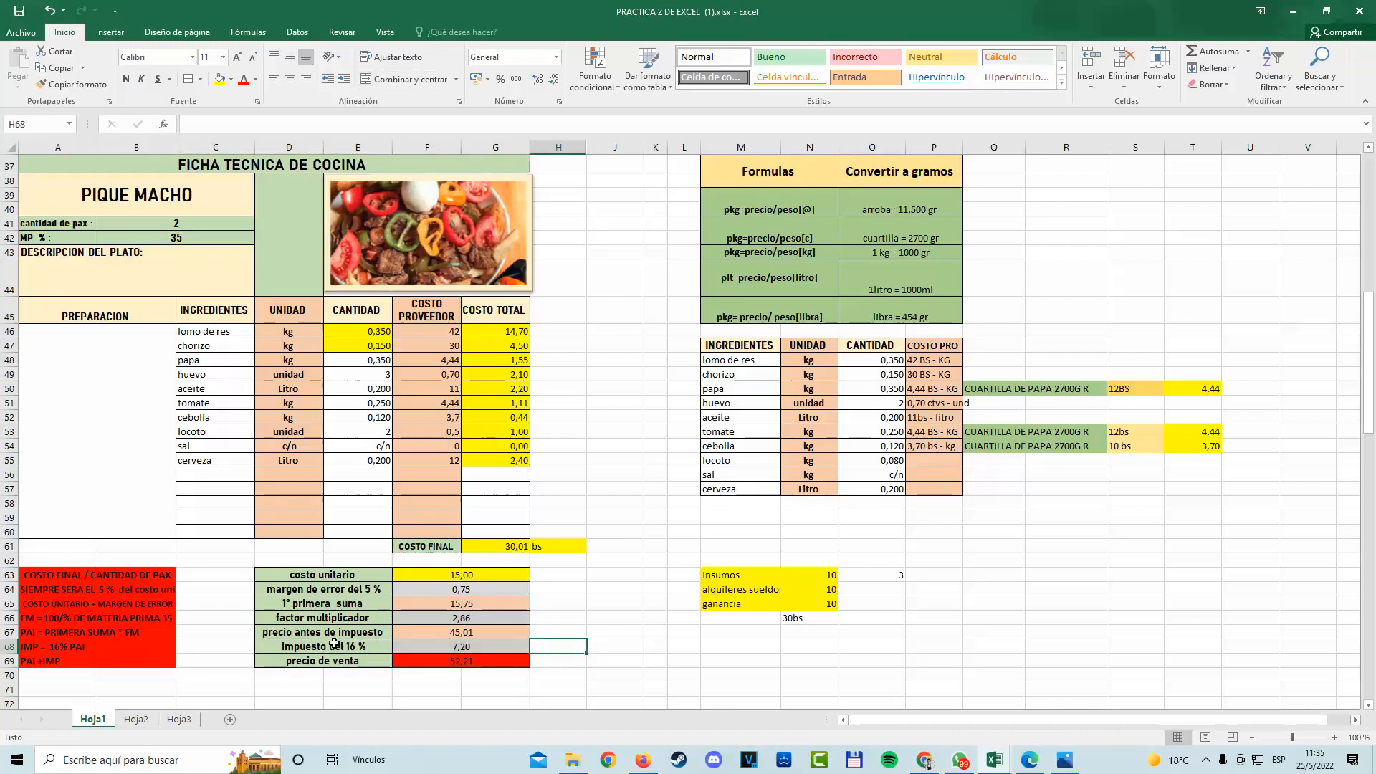
drag(334, 646, 502, 648)
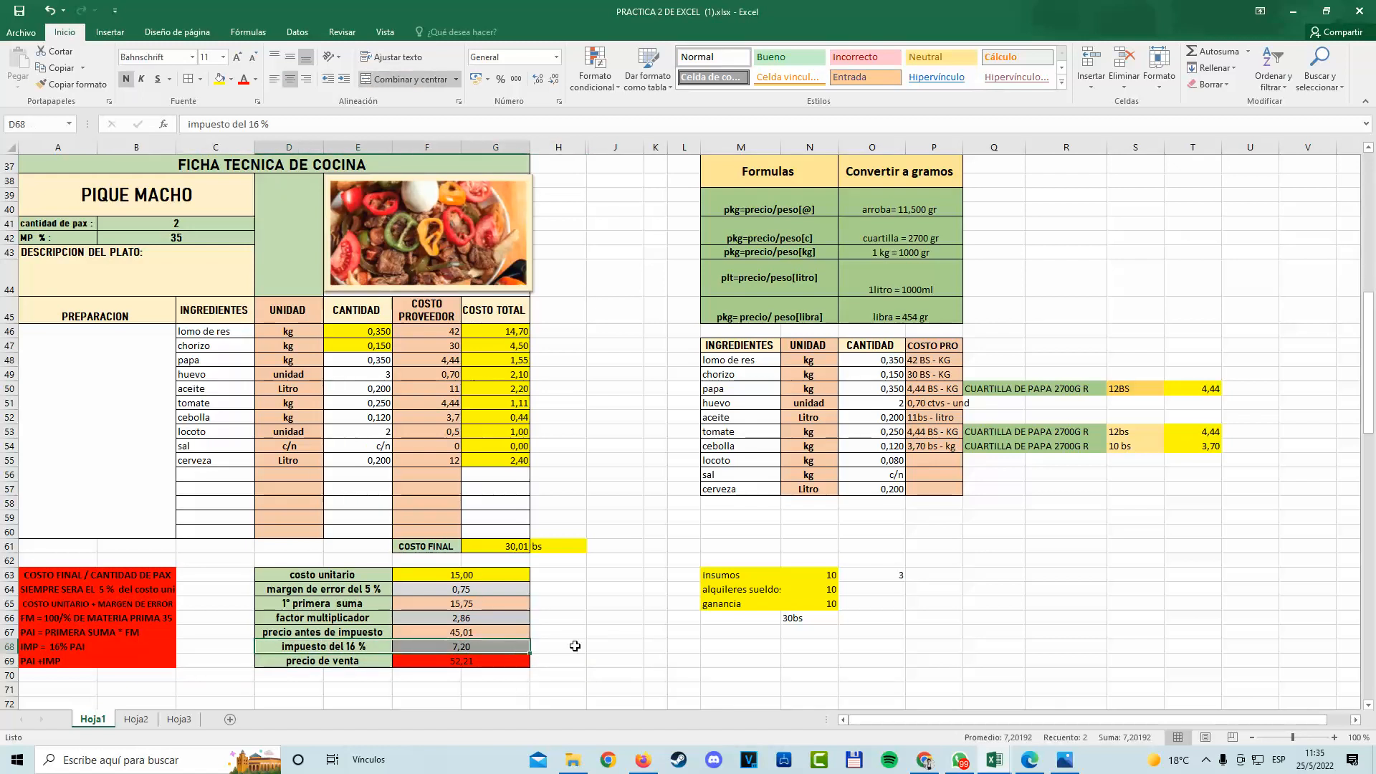
click(534, 650)
double_click(554, 644)
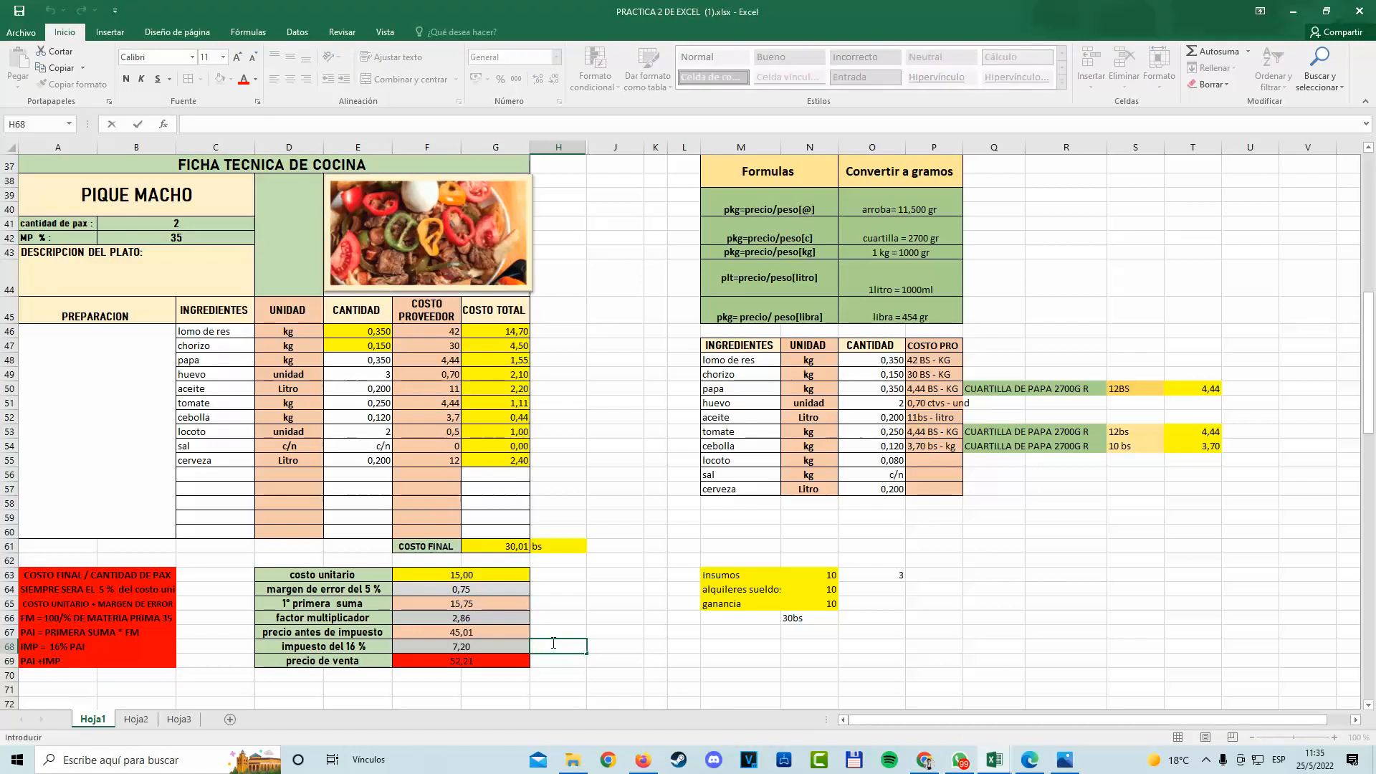
text(factuera)
key(Tab)
key(Tab)
Examine the precio antes de impuesto and impuesto del 16 % rows against the insumos, alquileres sueldos and ganancia breakdown and the factura note.
drag(332, 630, 487, 635)
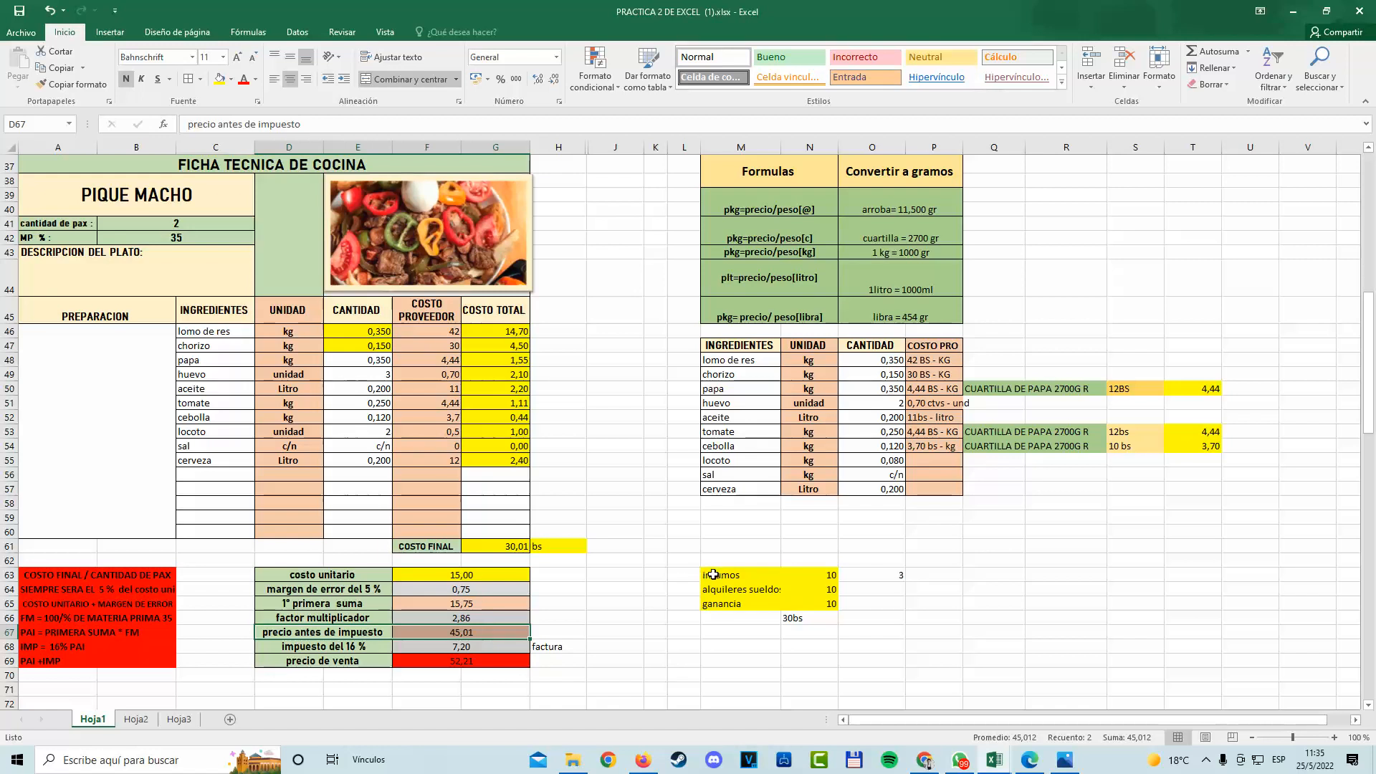
drag(711, 573, 741, 603)
click(616, 660)
drag(333, 651, 634, 649)
click(452, 634)
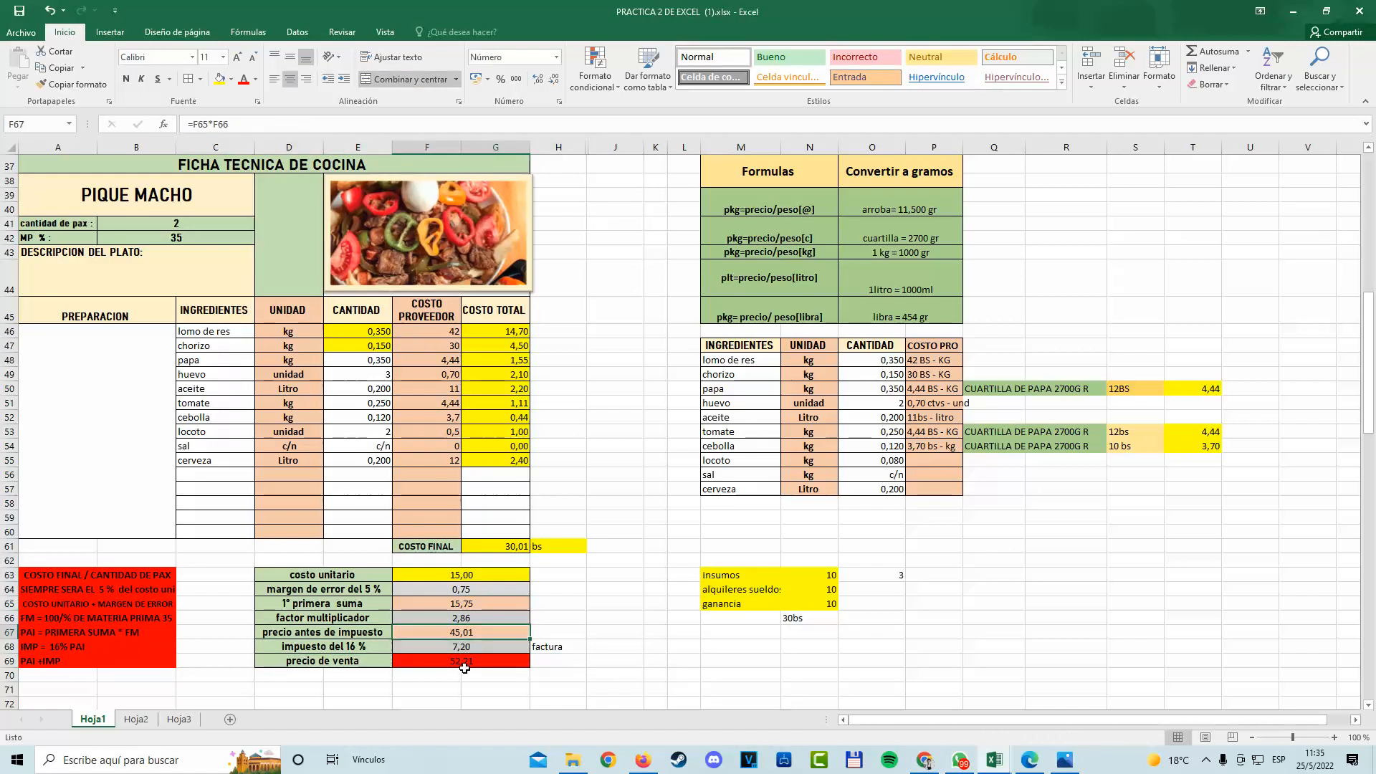
click(545, 692)
drag(364, 649, 486, 634)
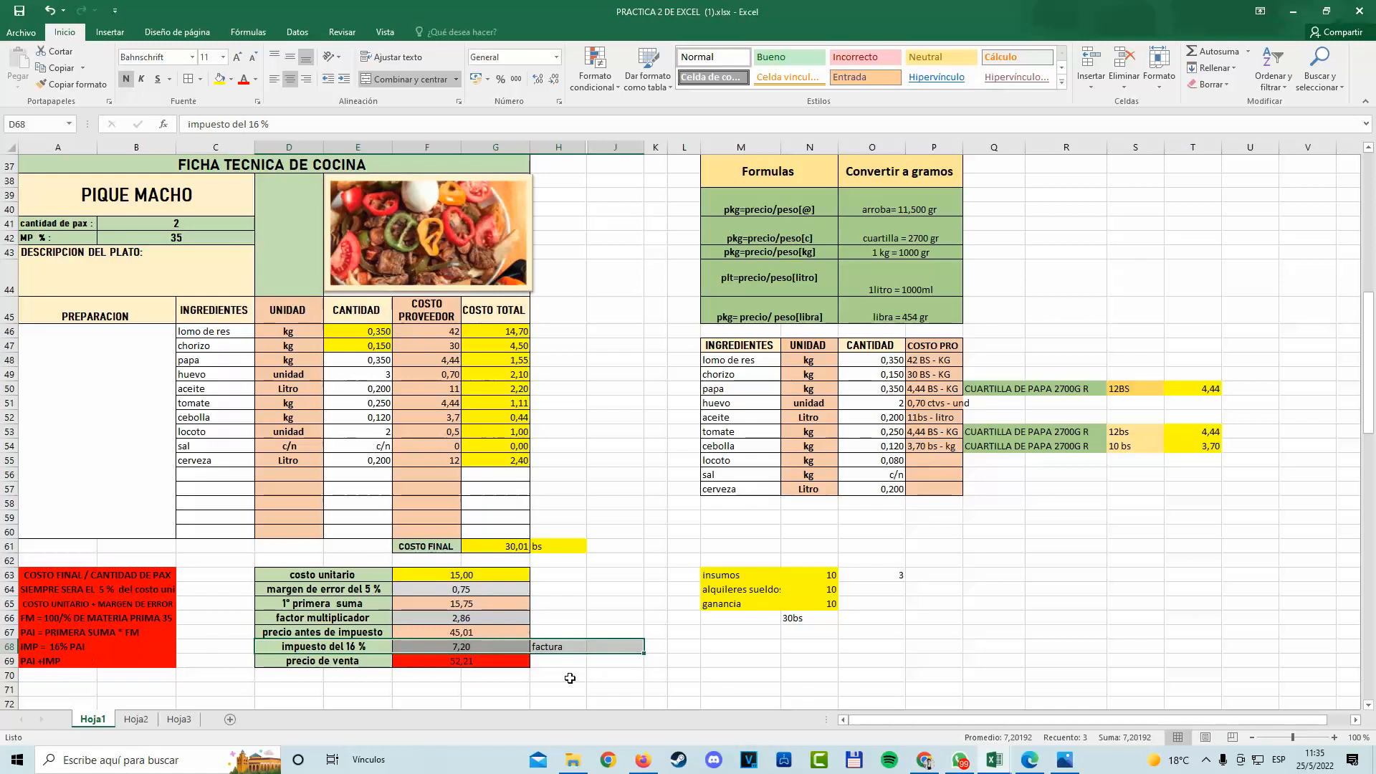
click(534, 679)
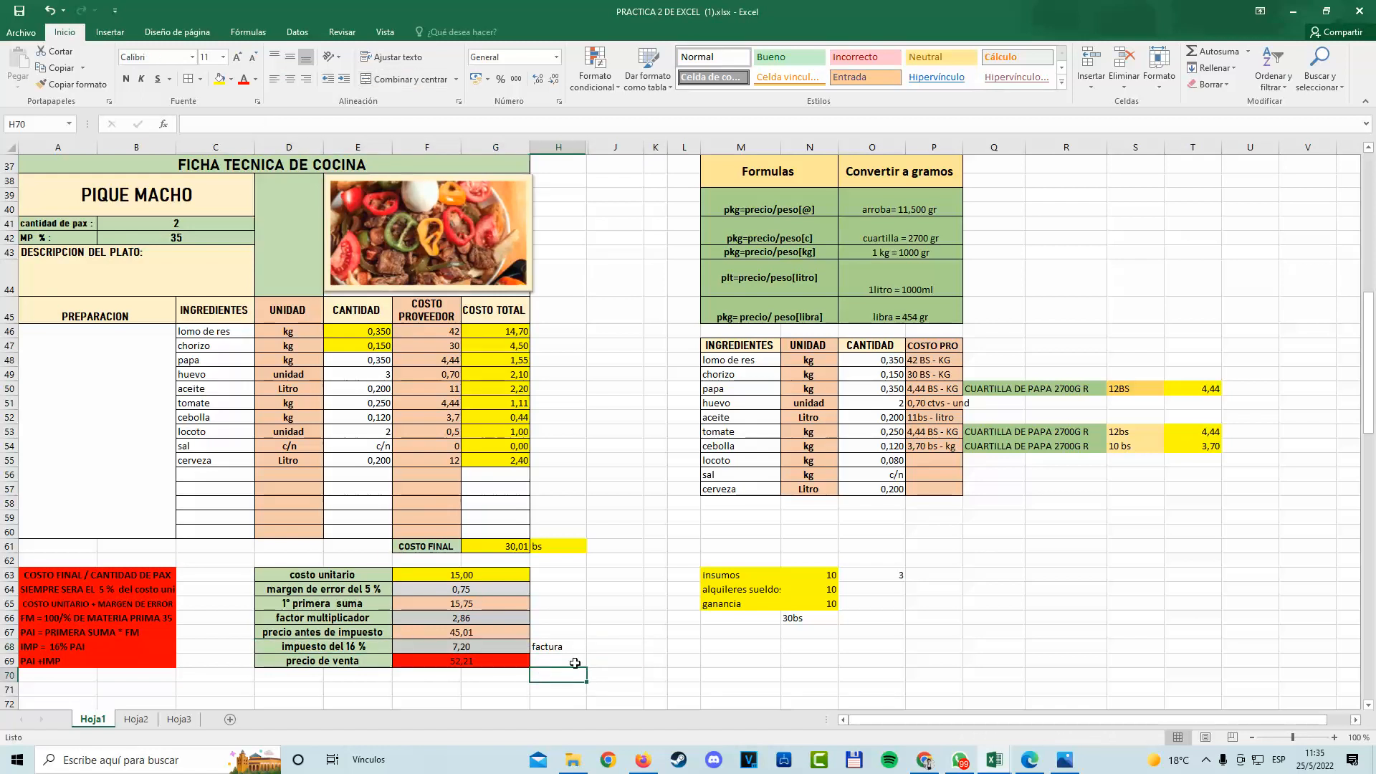
click(555, 646)
drag(320, 647, 469, 643)
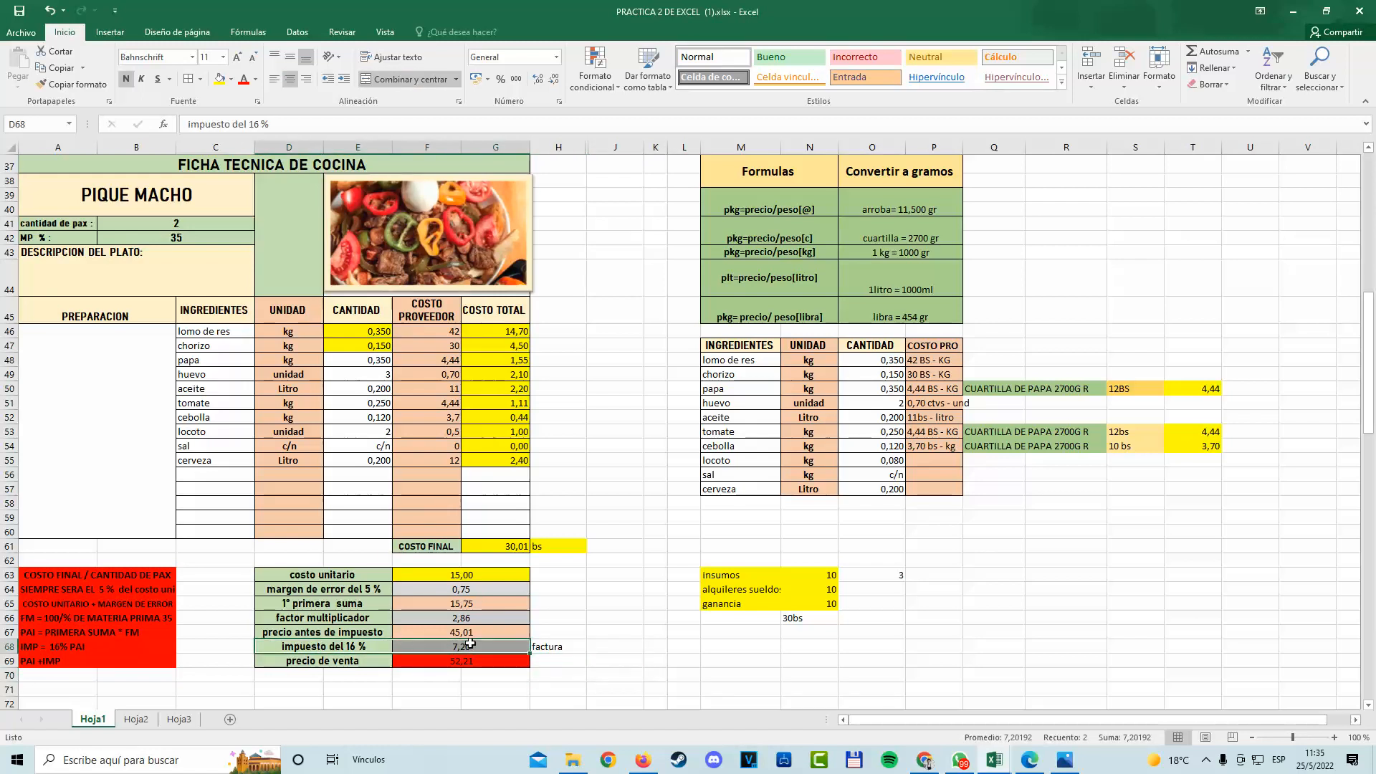
click(440, 631)
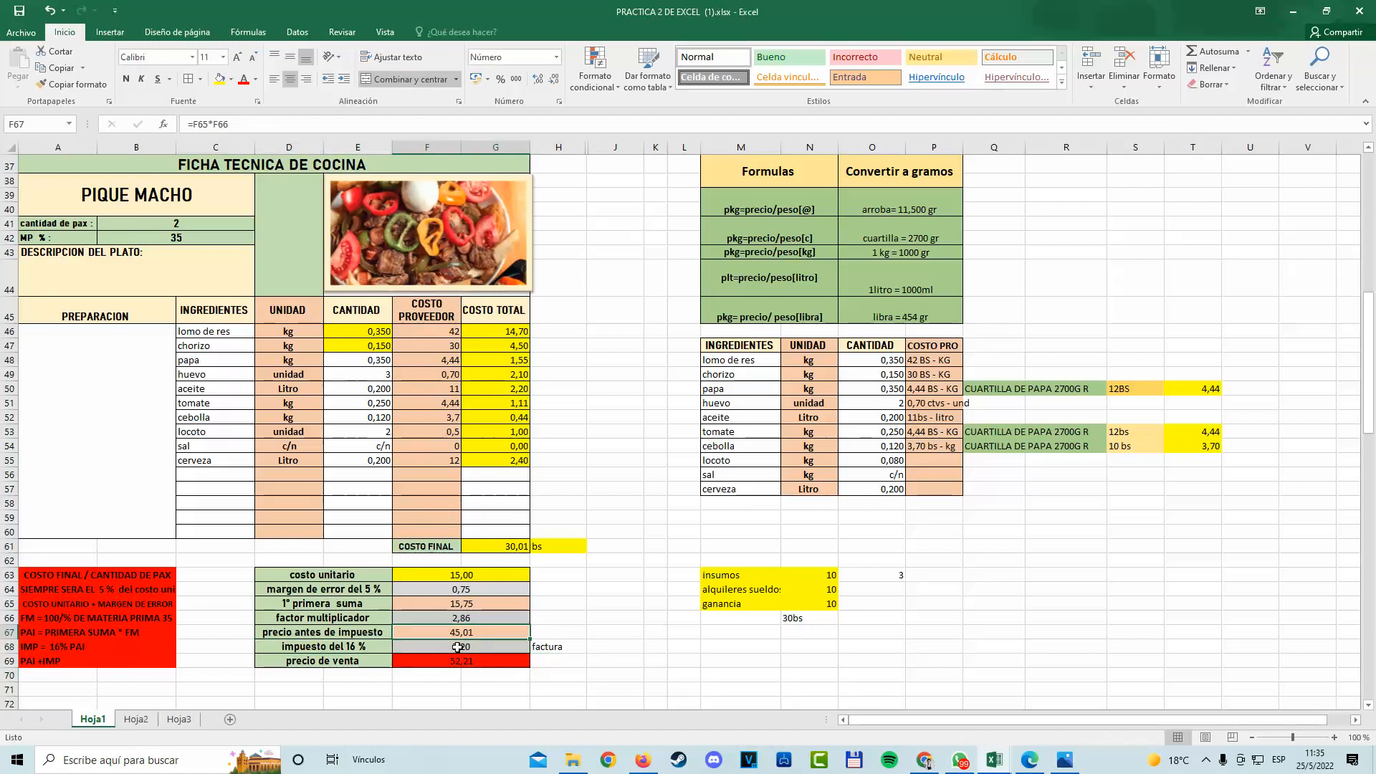
Clear the impuesto del 16 % formula in F68, re-enter it as =F67*16/100, and check it against F67.
click(461, 647)
double_click(459, 647)
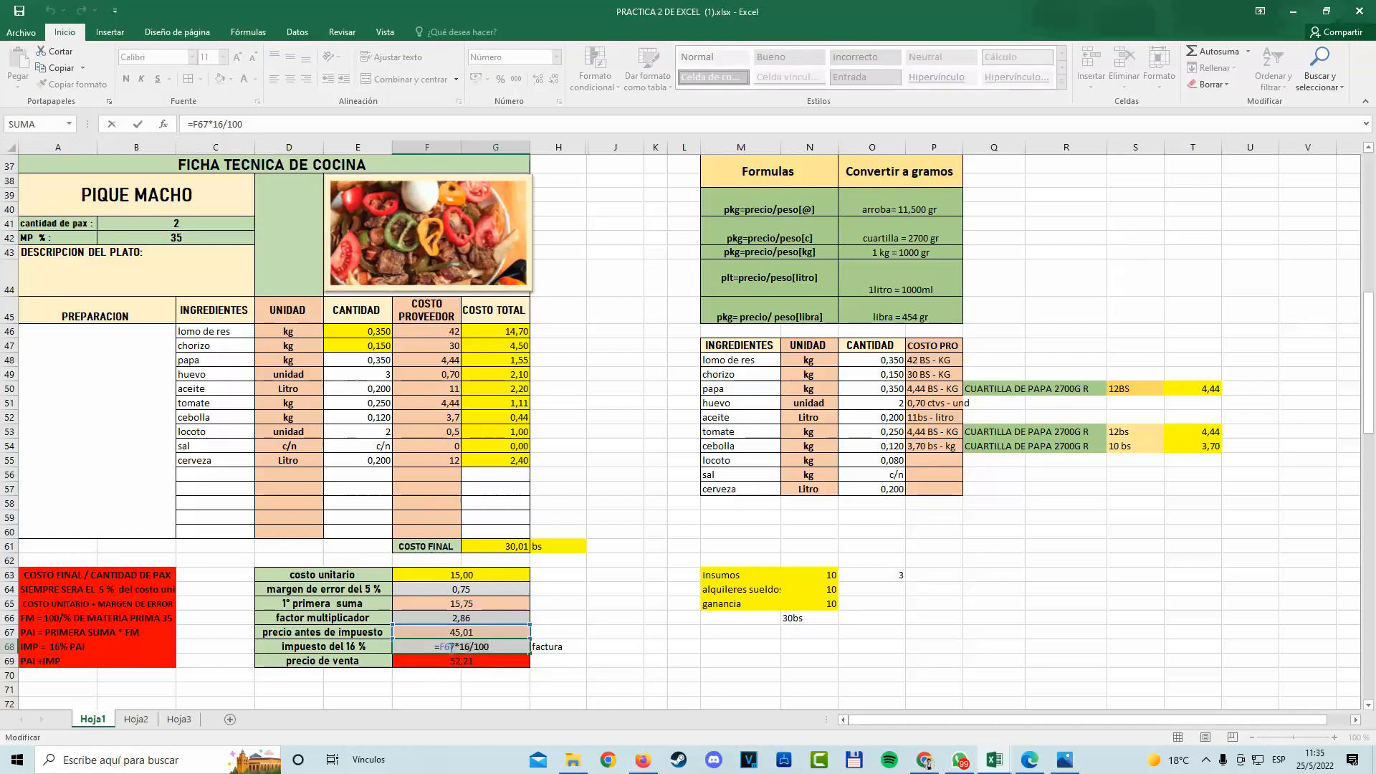
key(BackSpace)
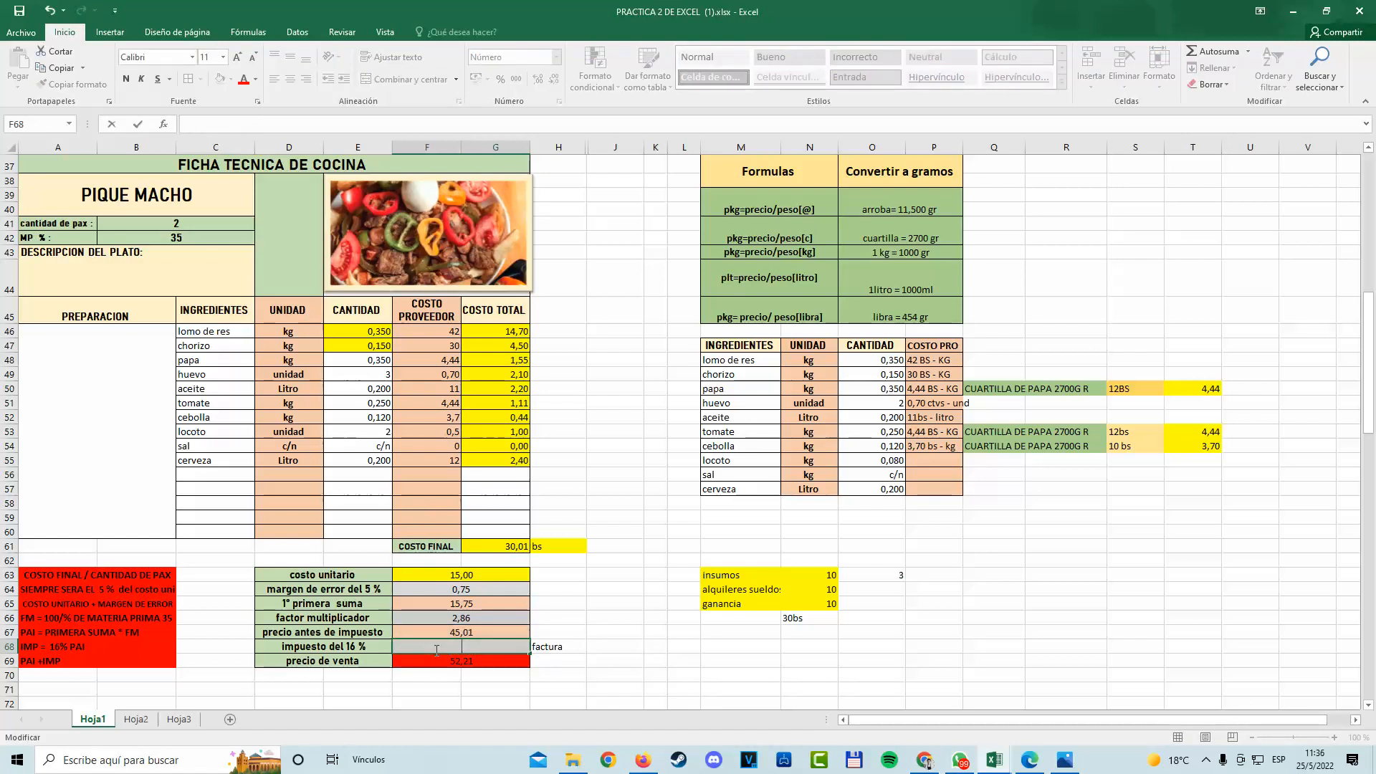
click(728, 697)
click(450, 649)
double_click(438, 649)
text(=)
click(428, 630)
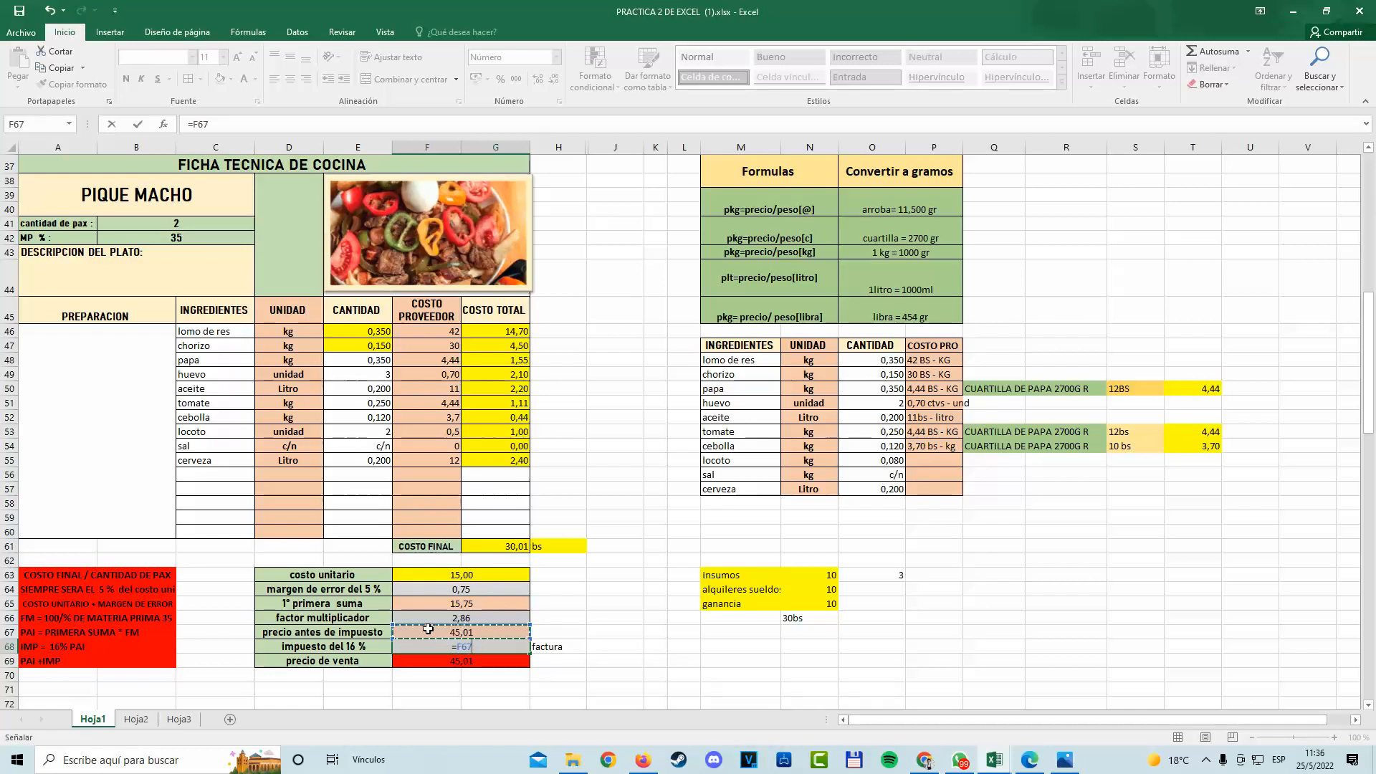
text(*16/100)
key(Return)
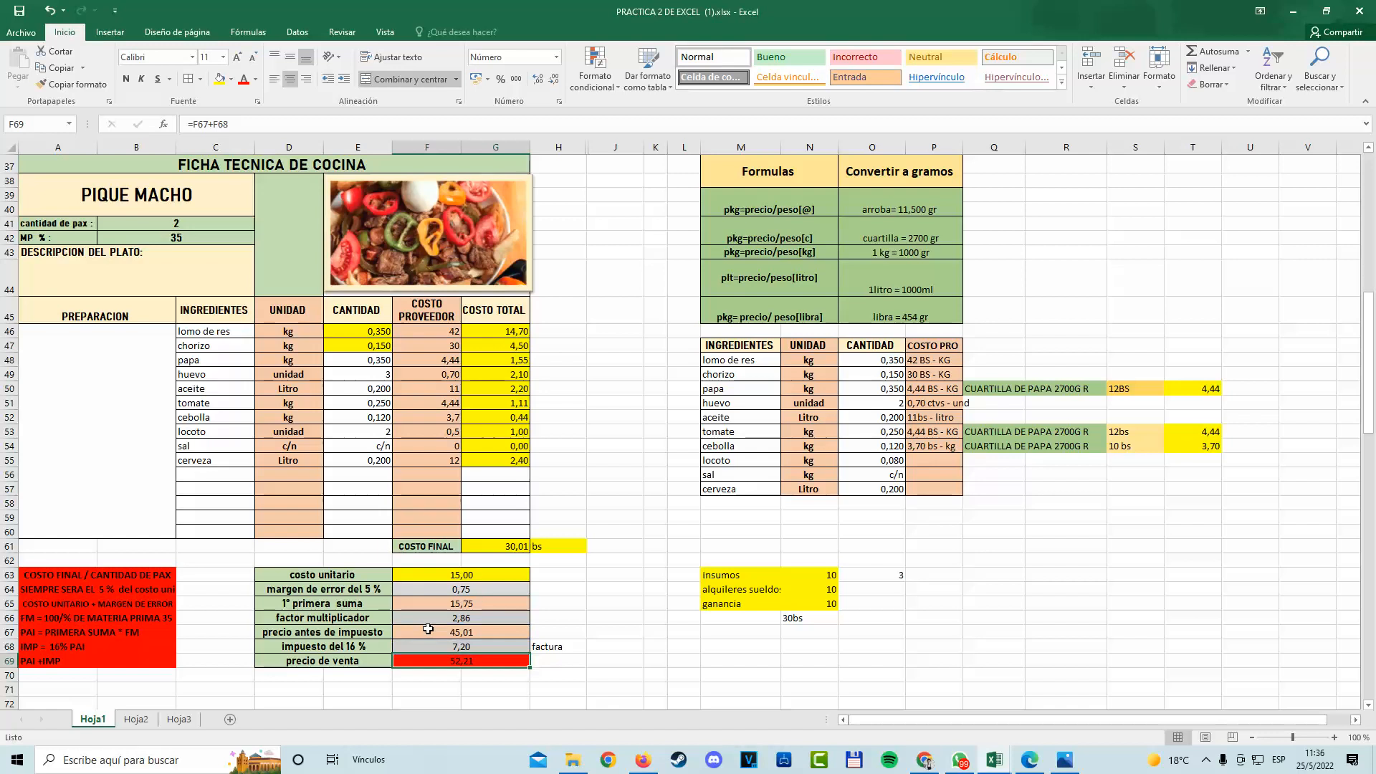
click(441, 651)
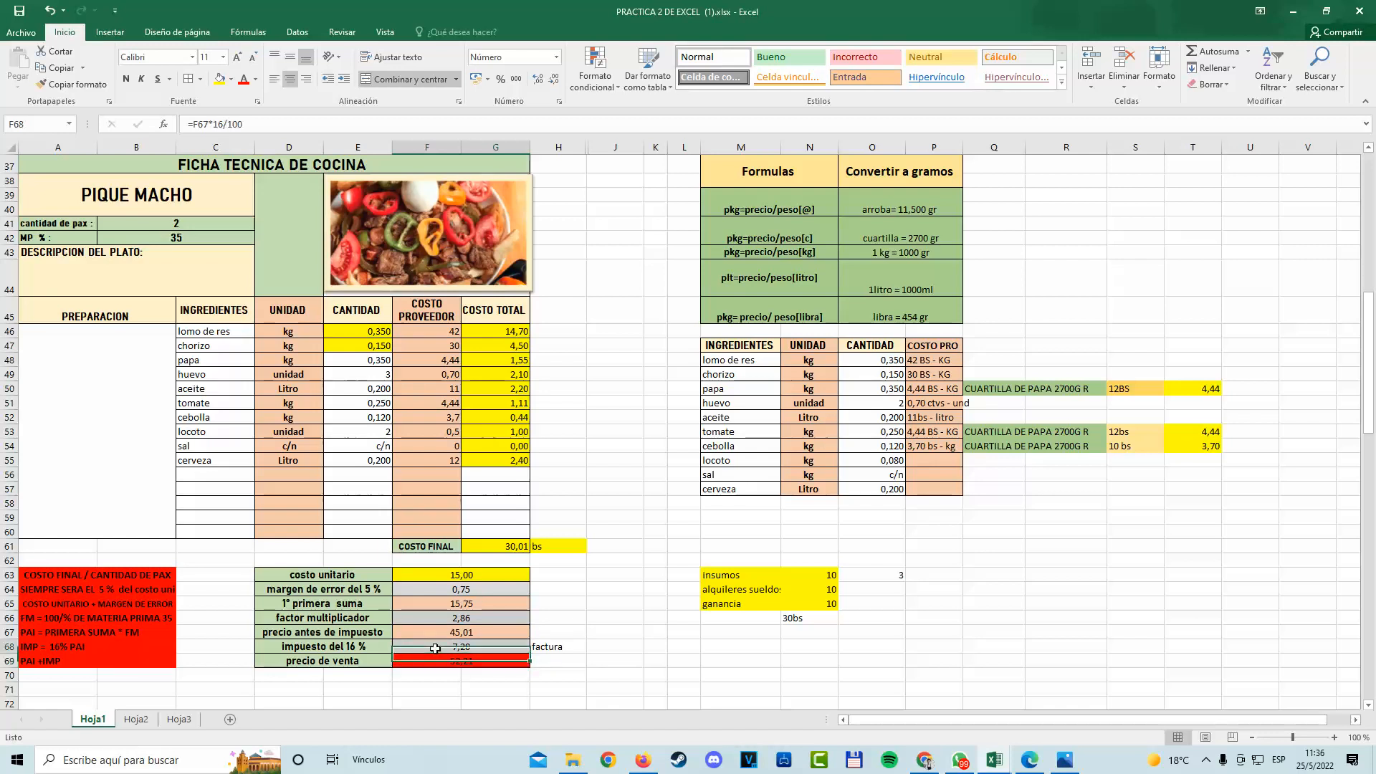
click(439, 633)
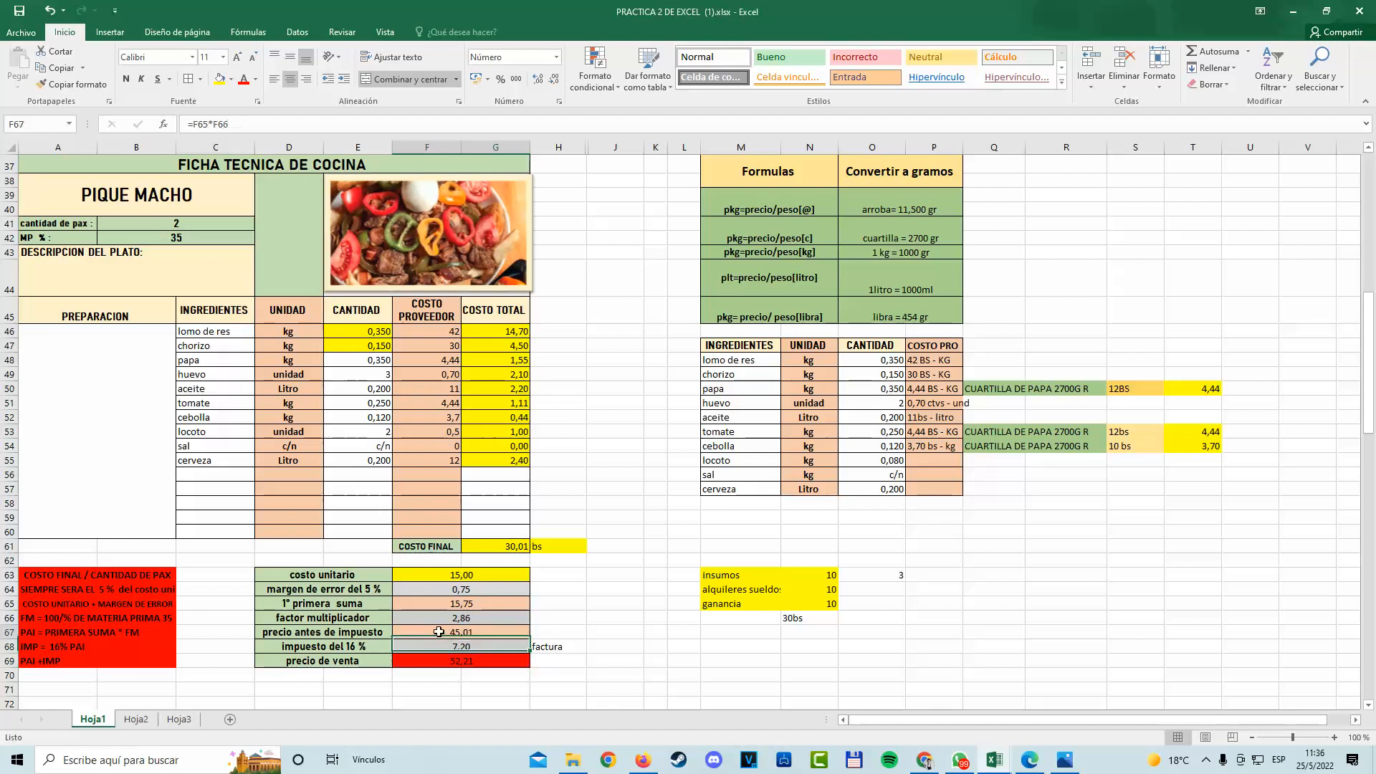
click(449, 649)
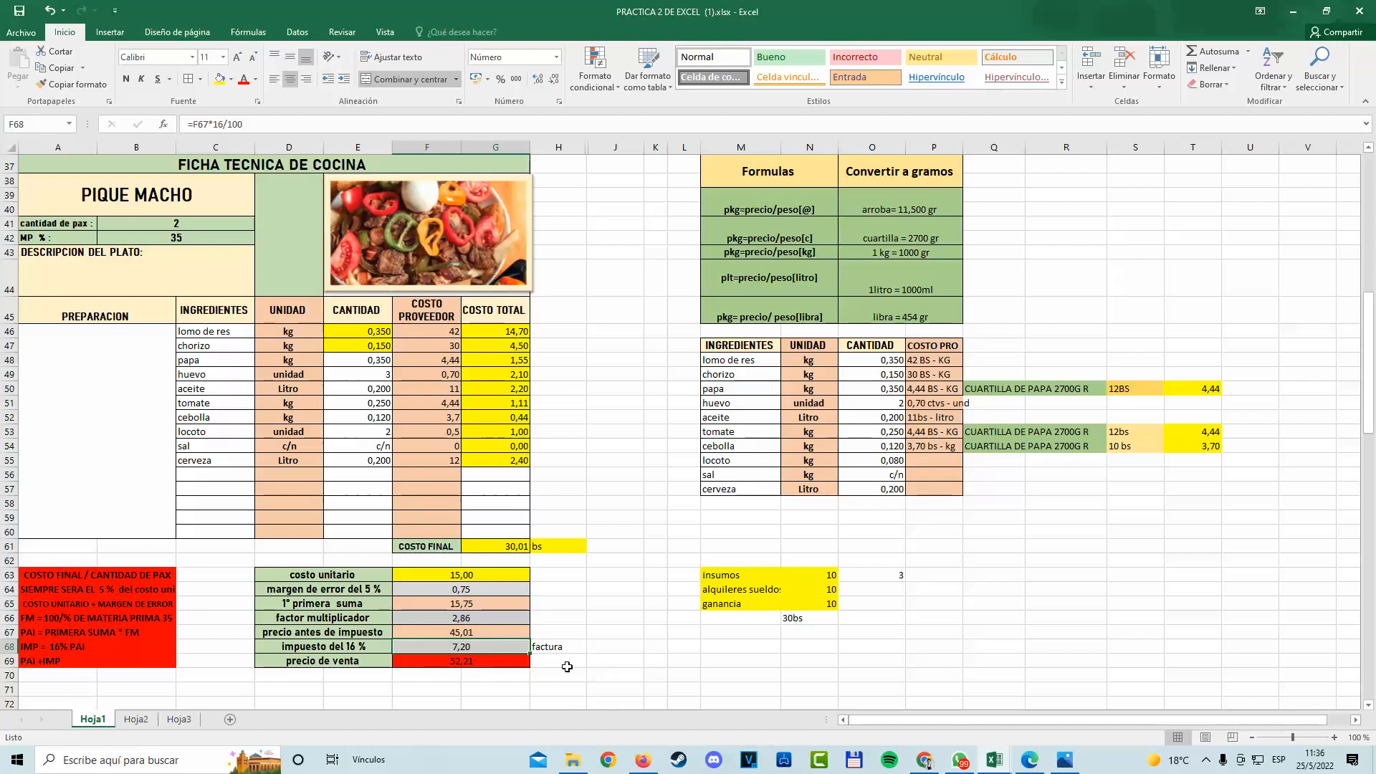
Compare the PAI + IMP note in A69 with the precio de venta row, then clear F69 and re-enter it as =F67+F68.
drag(54, 661, 477, 656)
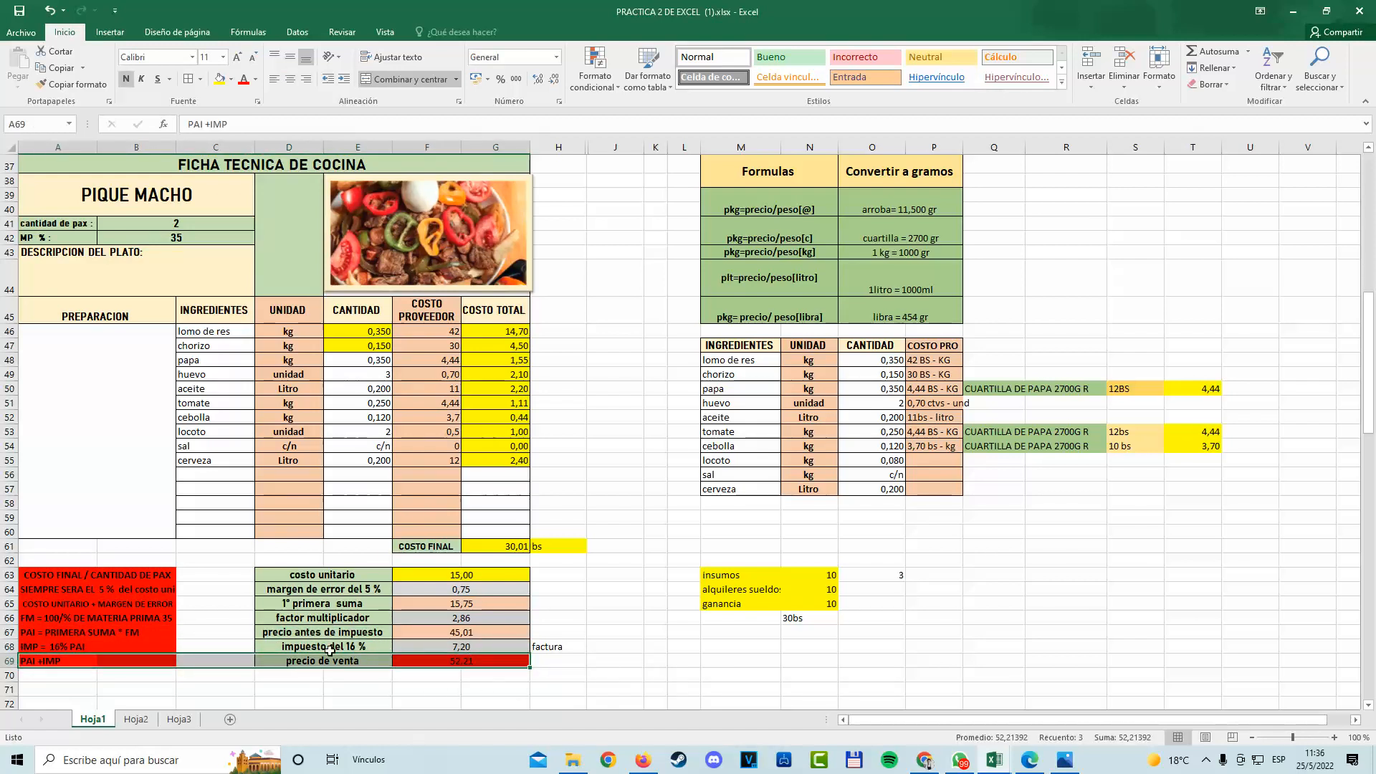
click(438, 632)
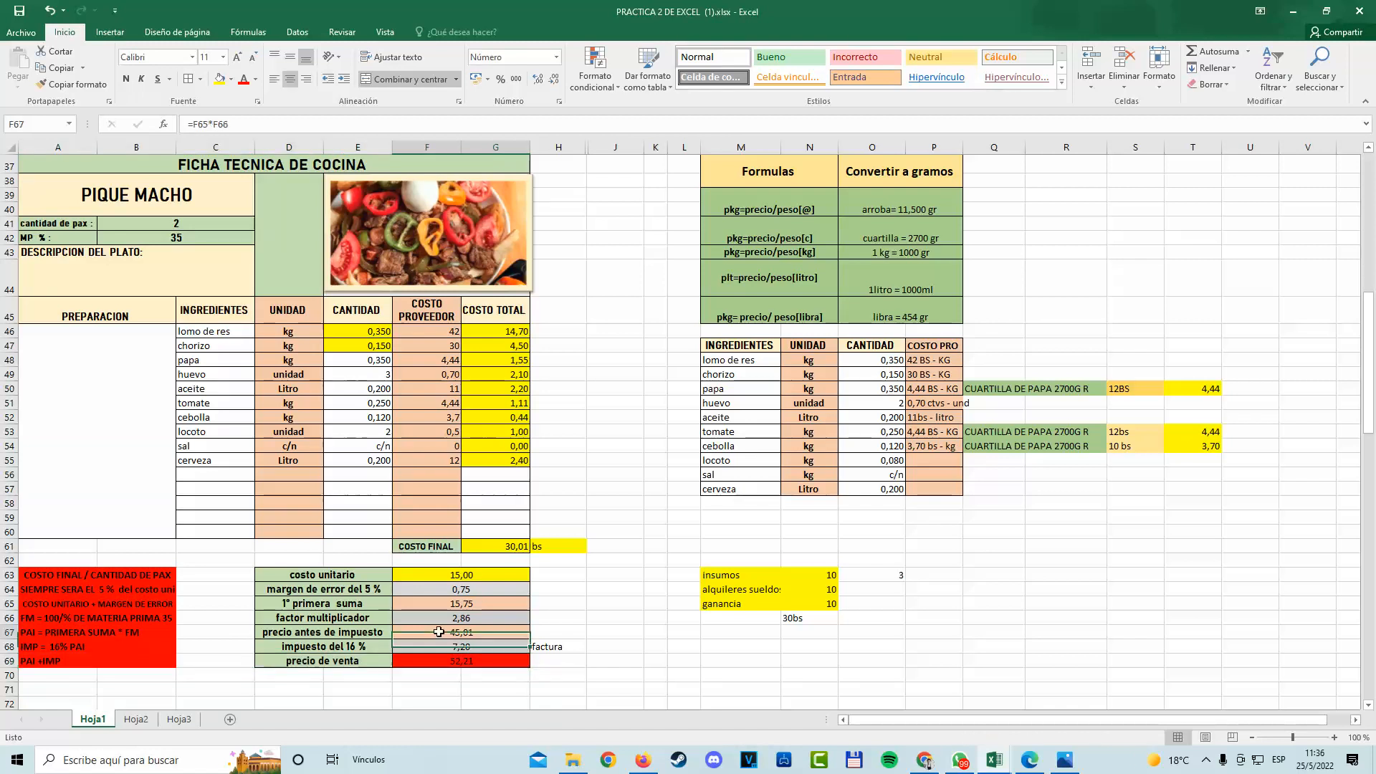
click(453, 659)
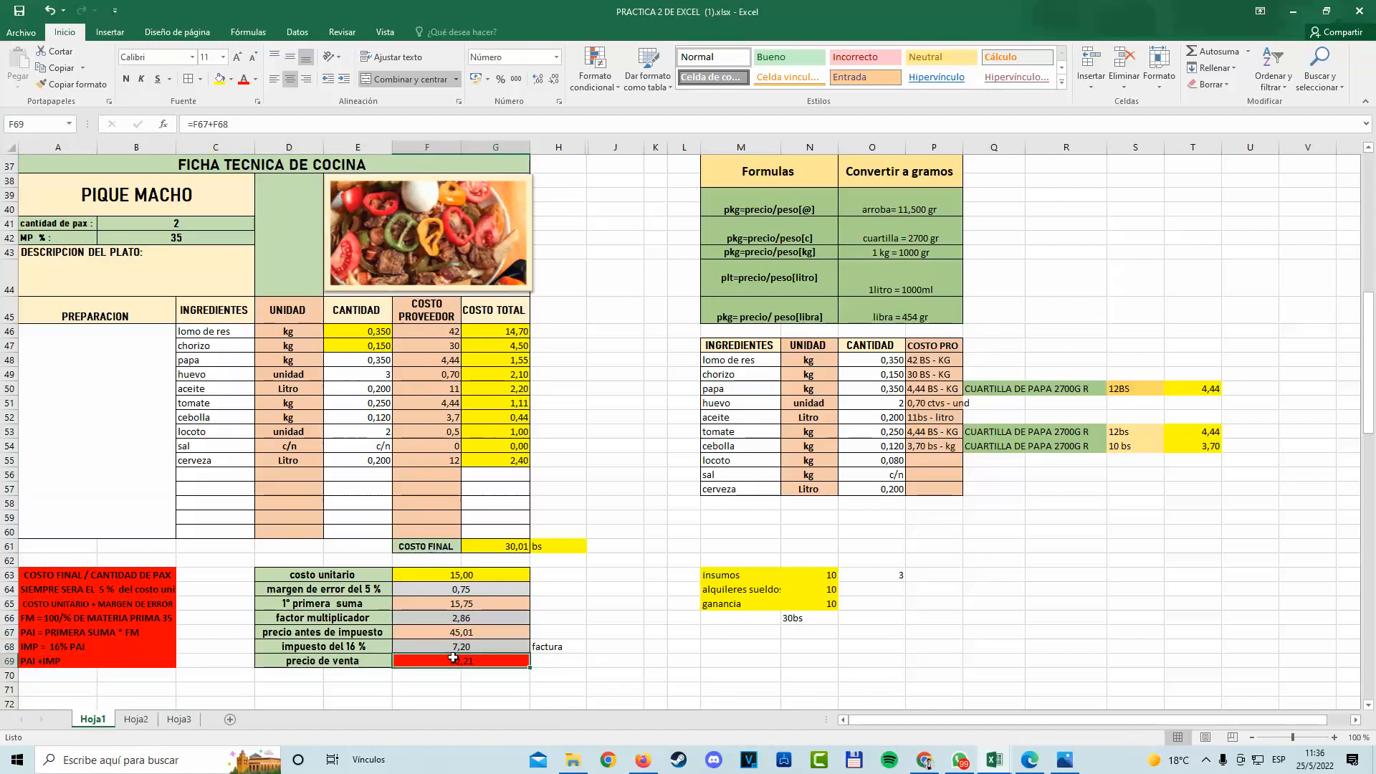
double_click(461, 657)
drag(482, 662, 425, 668)
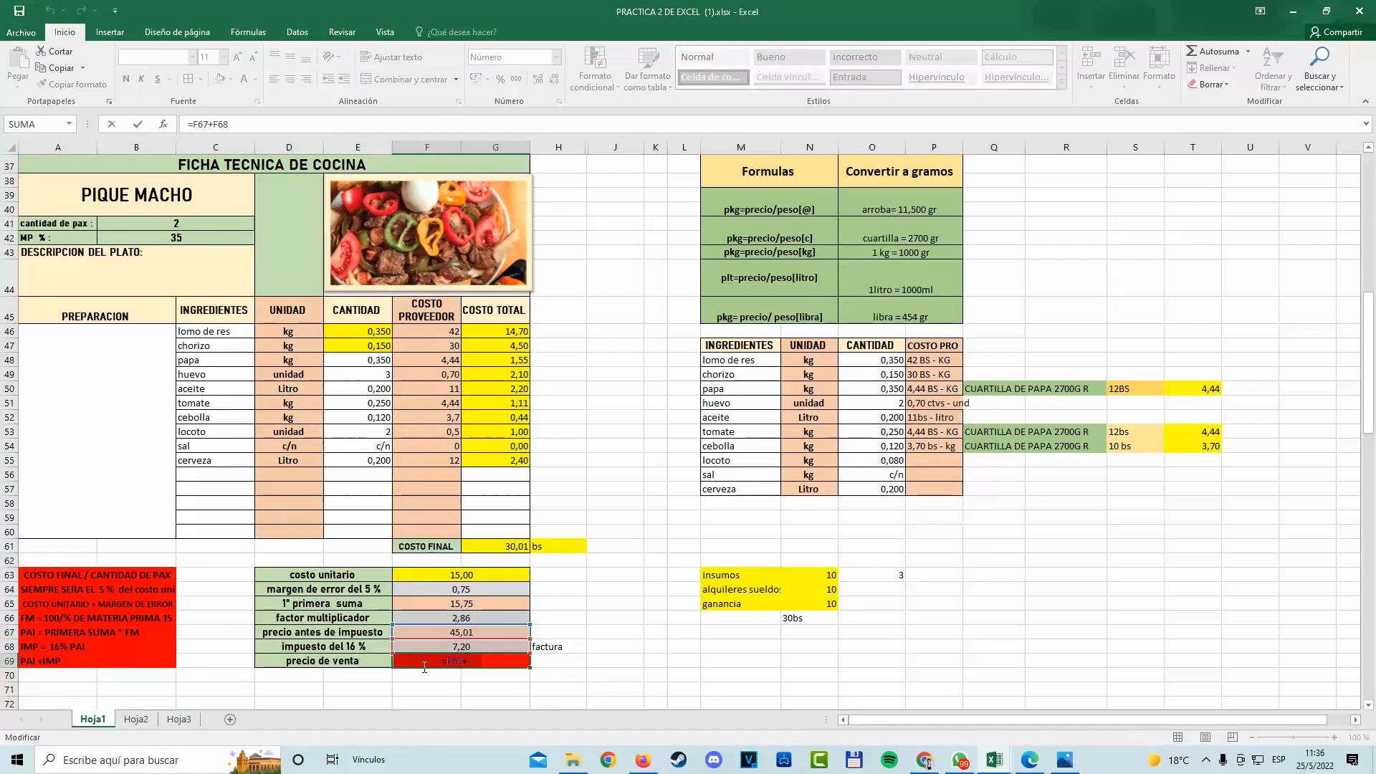
key(BackSpace)
text(=)
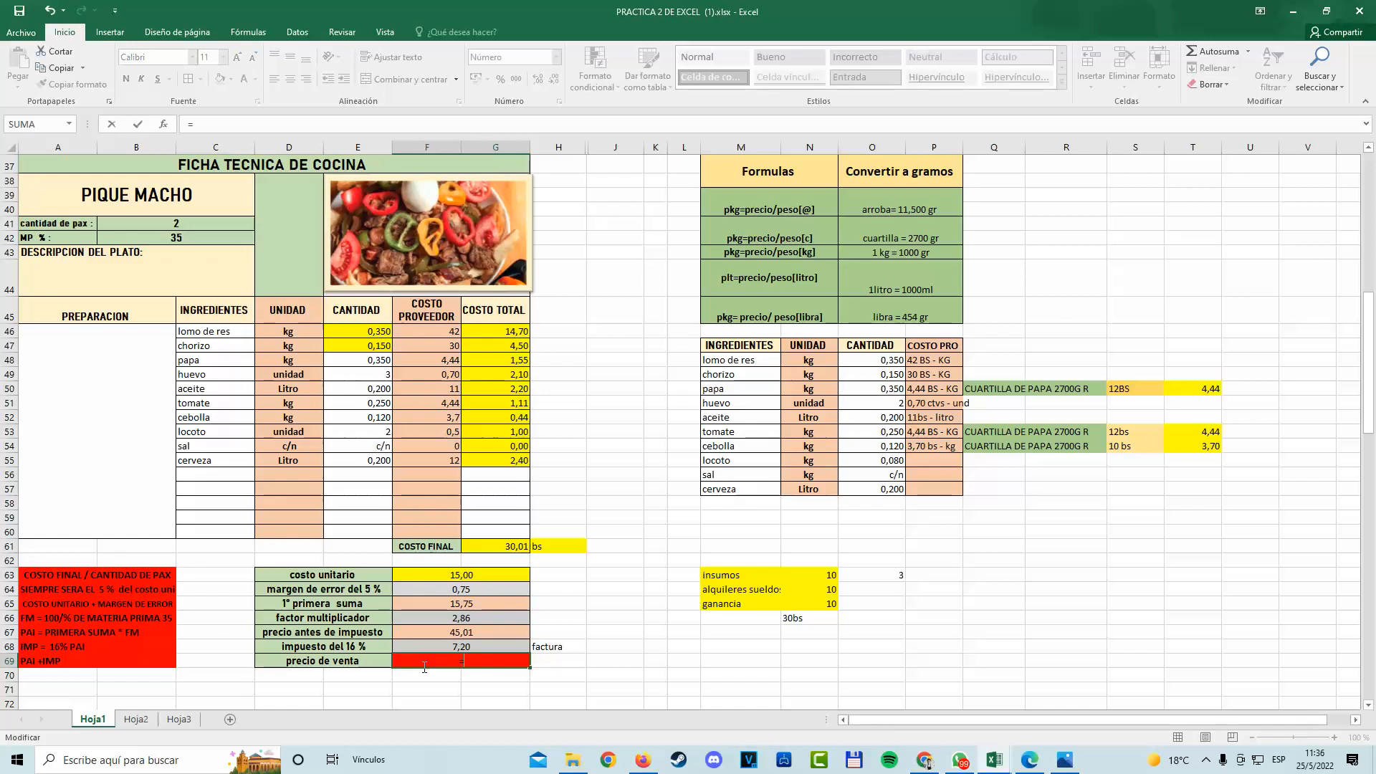
click(438, 634)
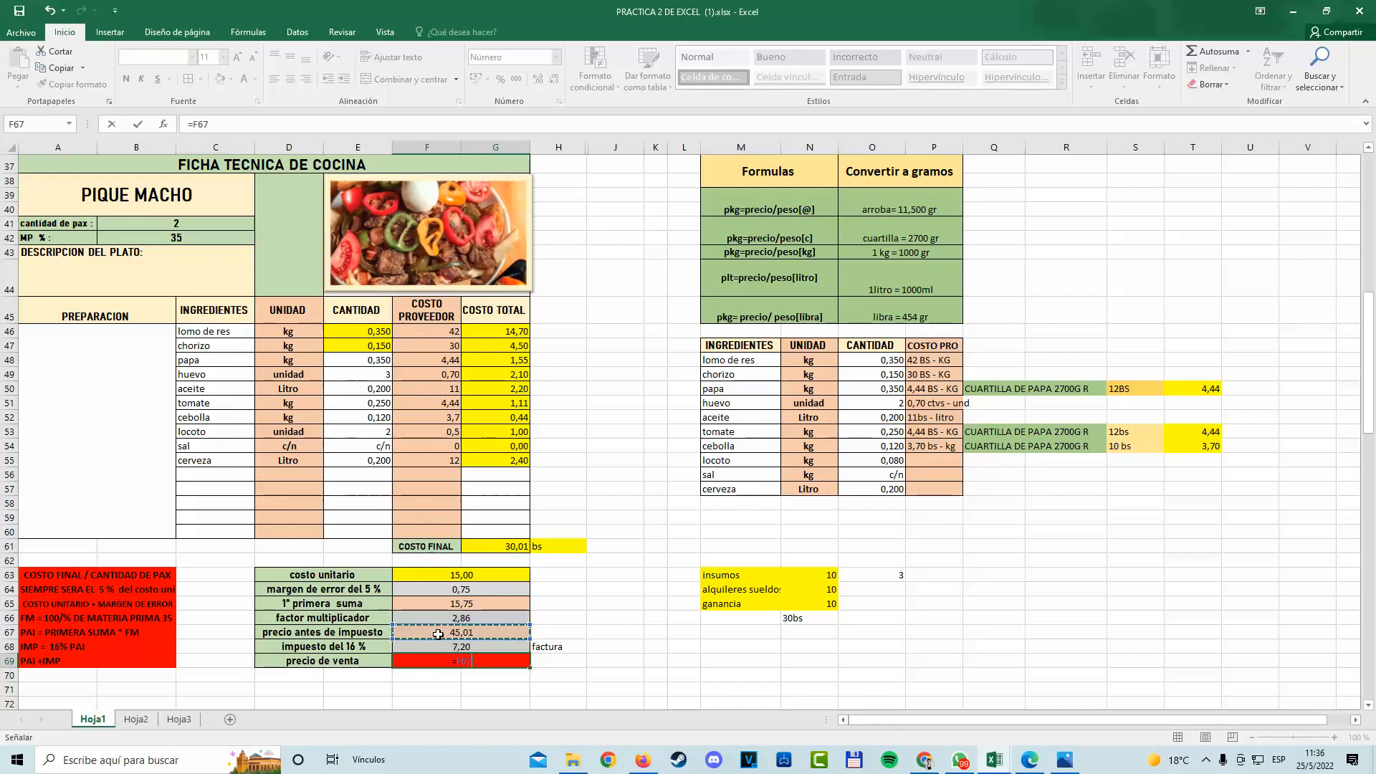
text(+)
click(477, 646)
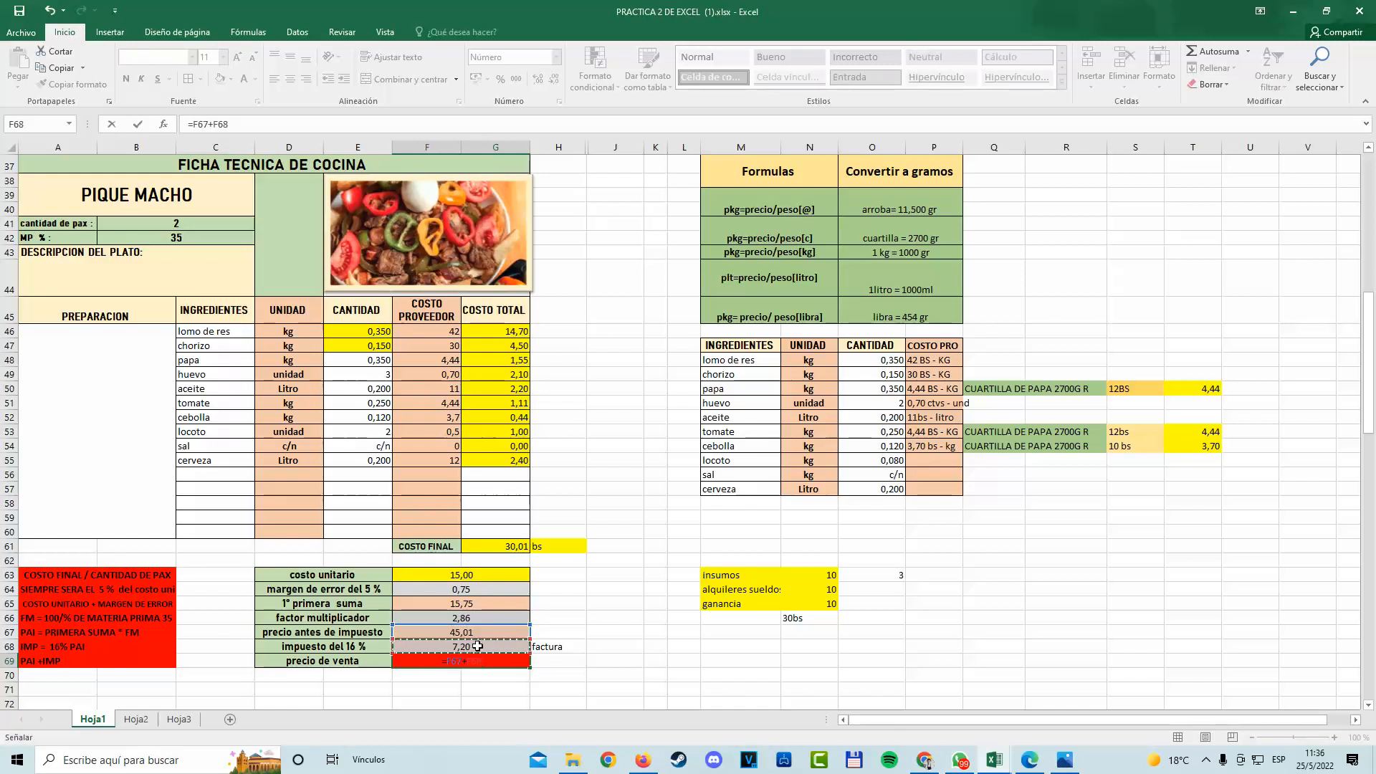
key(Return)
Enter the currency label bs in H69 beside the precio de venta.
click(618, 645)
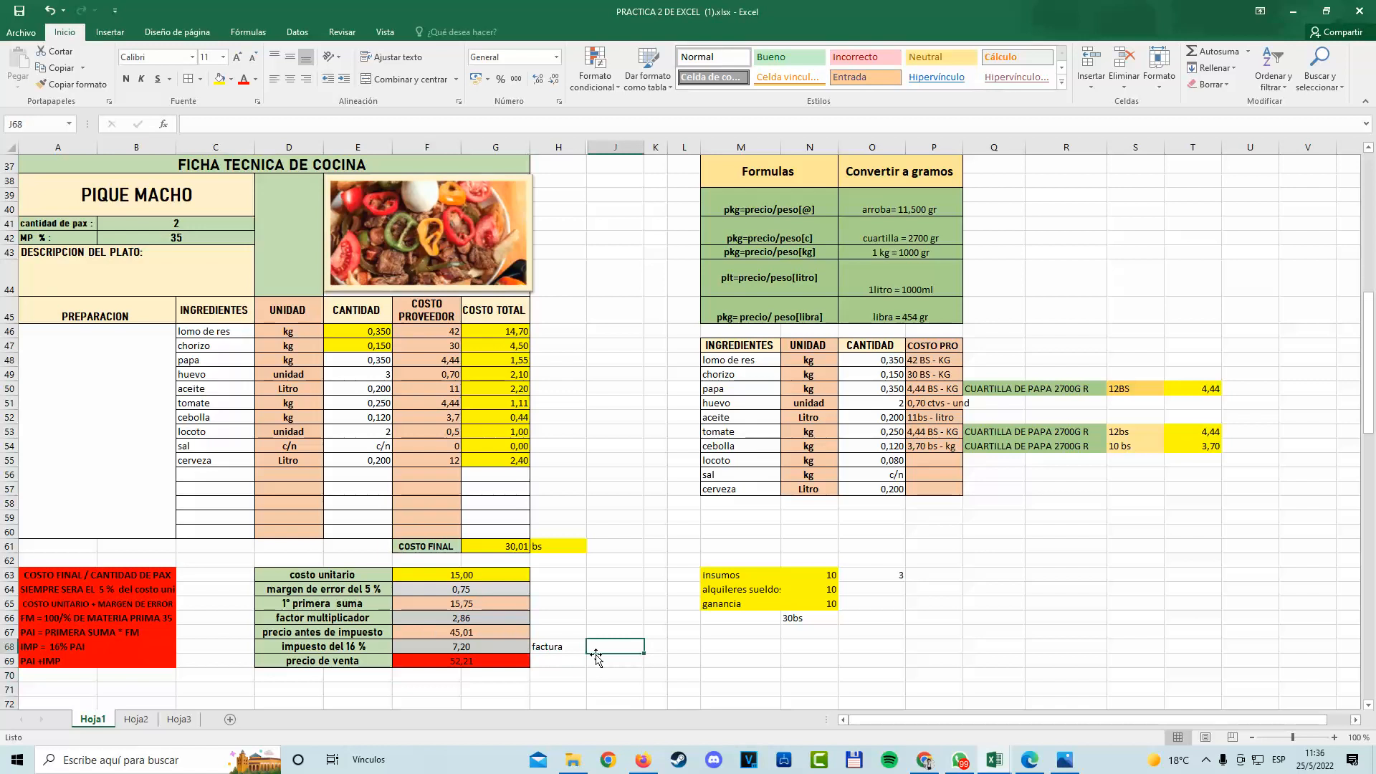
double_click(549, 661)
text(bs)
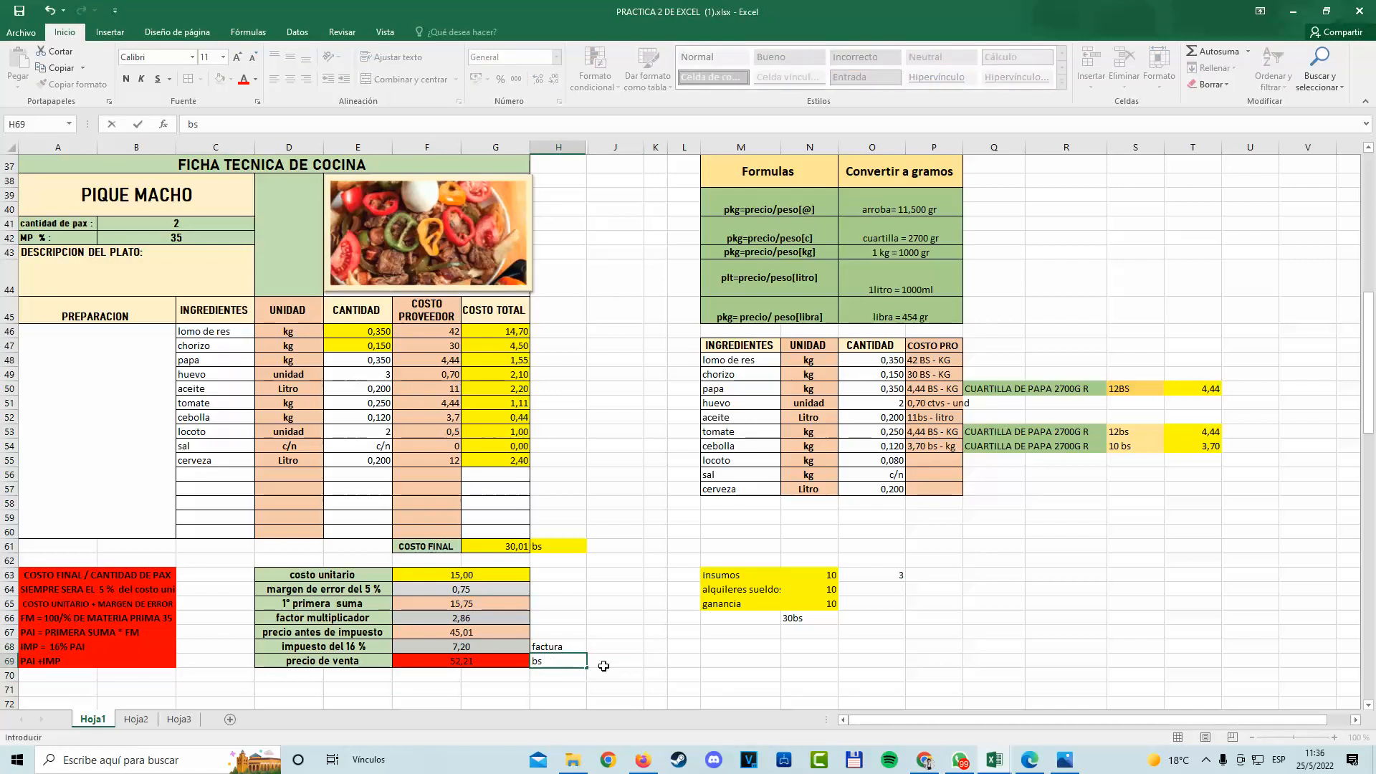
click(671, 659)
Review the calculation chain from the ingredient costs and costo final in G61 through costo unitario and margen de error to the primera suma in F65.
drag(431, 554, 477, 310)
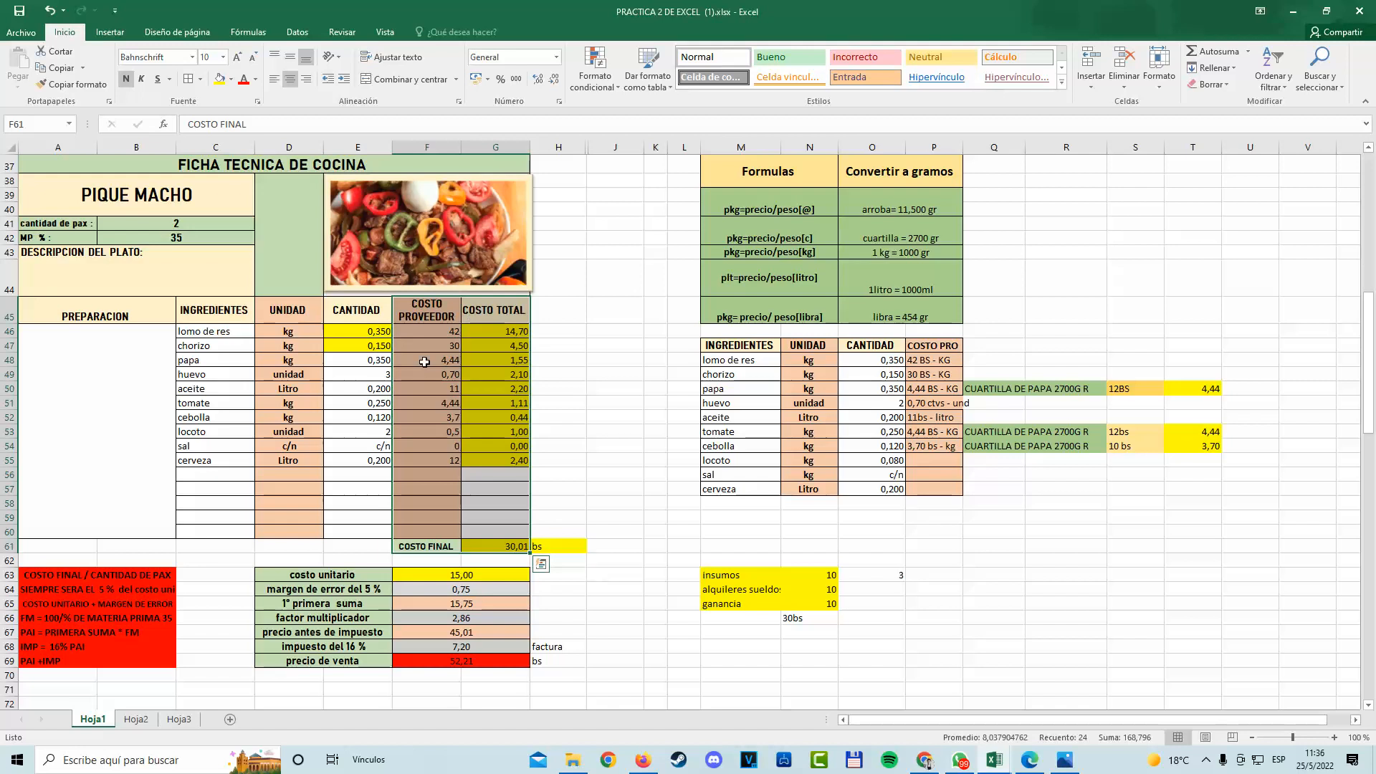
click(503, 549)
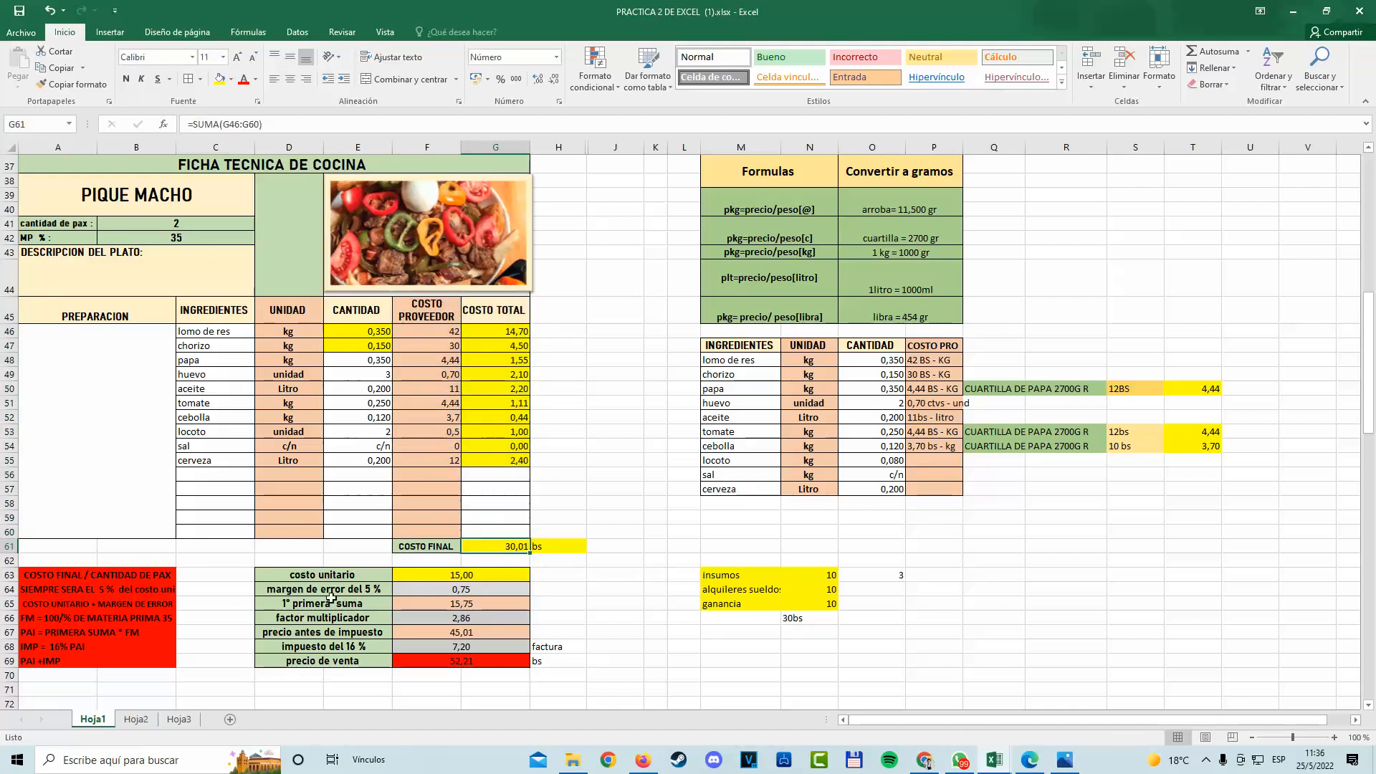
drag(350, 574, 463, 570)
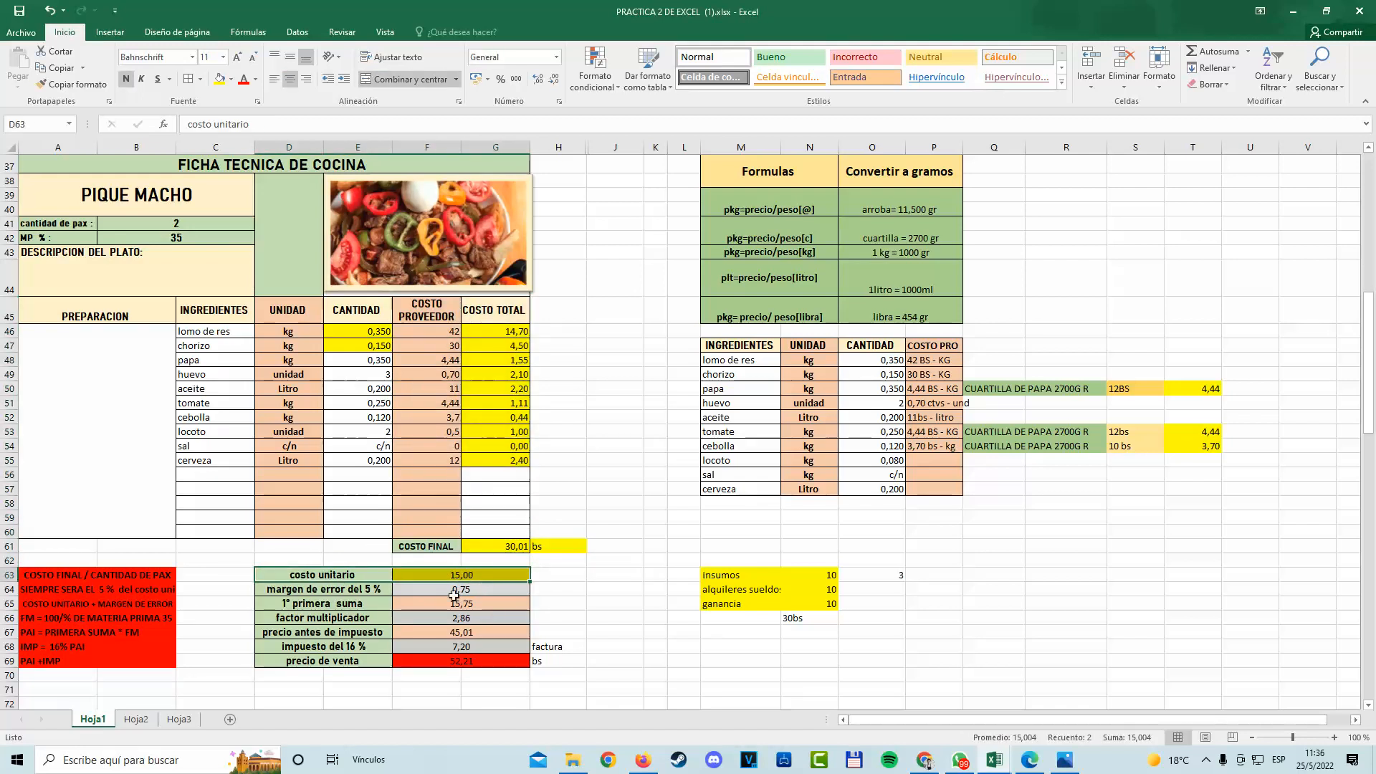
click(479, 575)
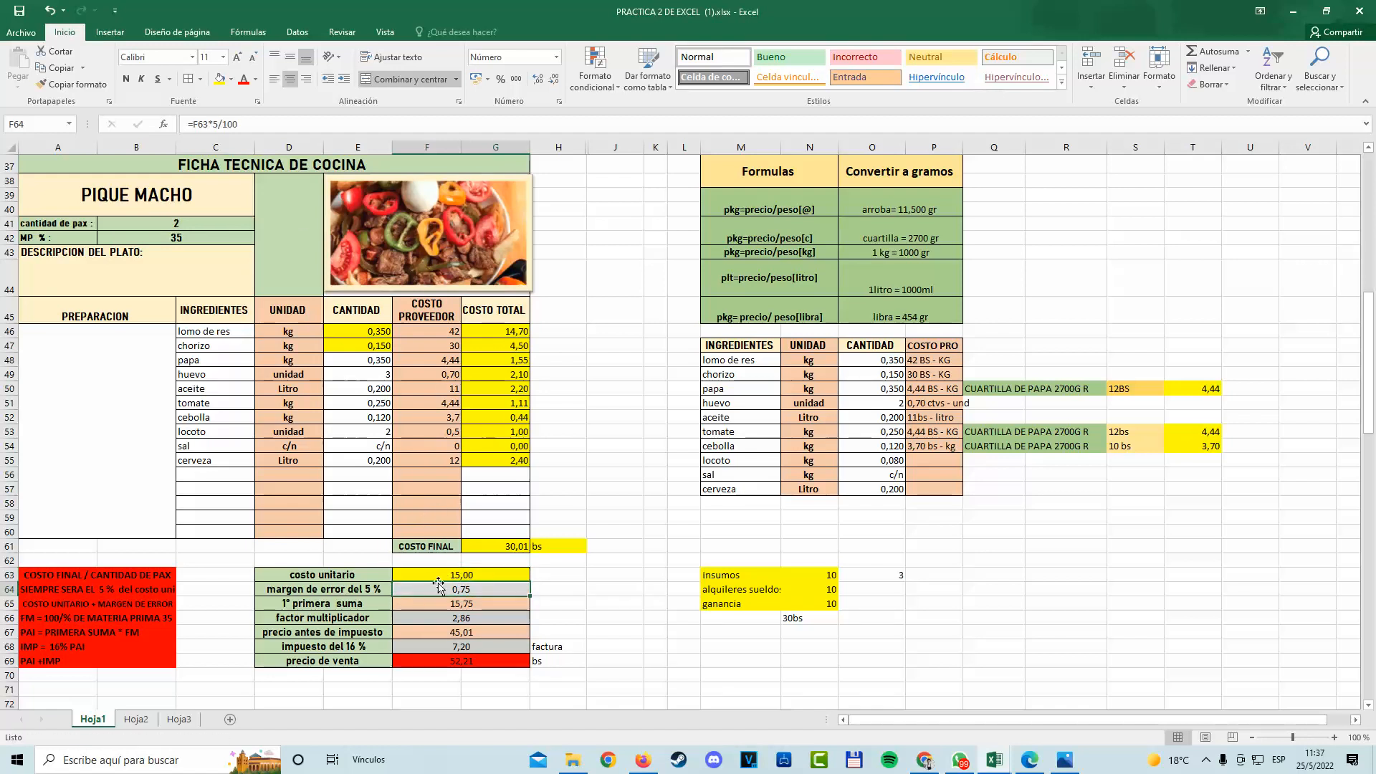
click(426, 594)
drag(337, 602, 454, 593)
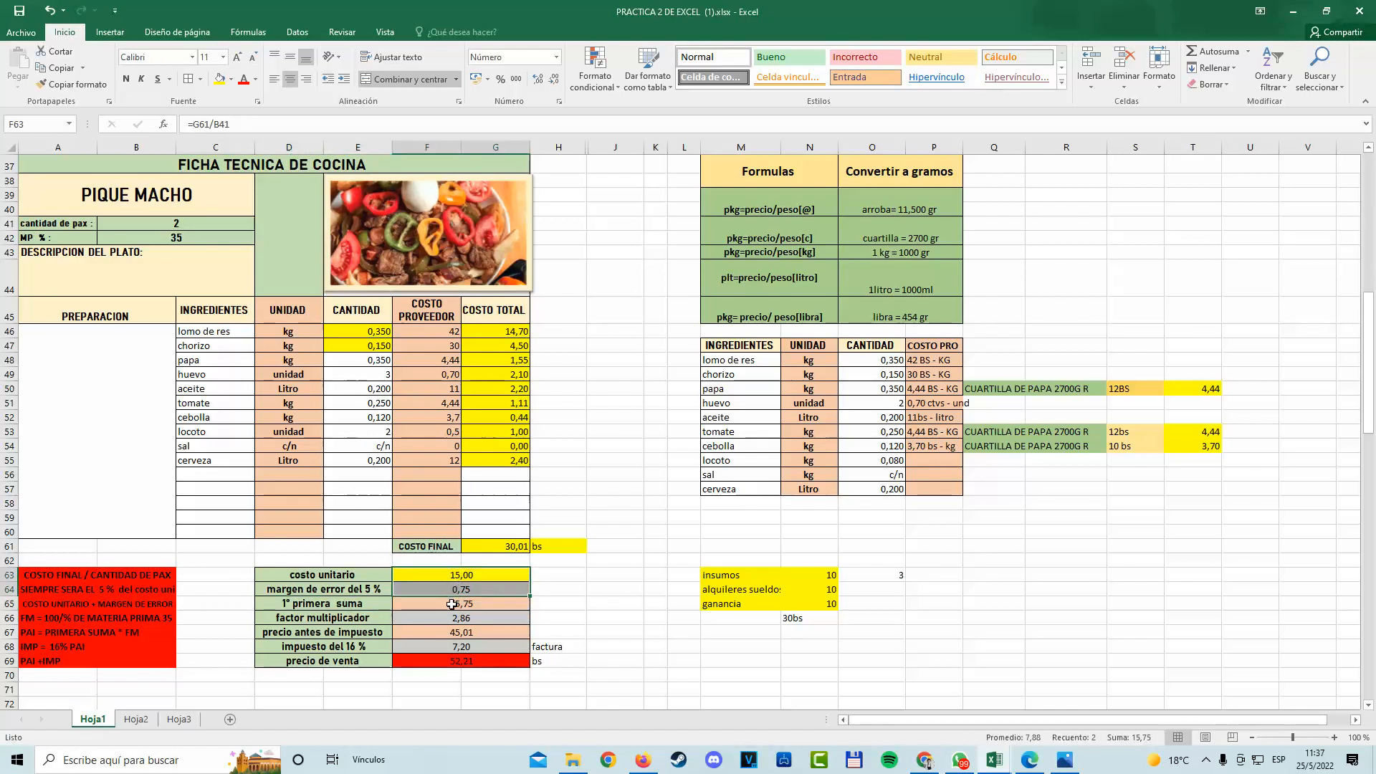
click(452, 604)
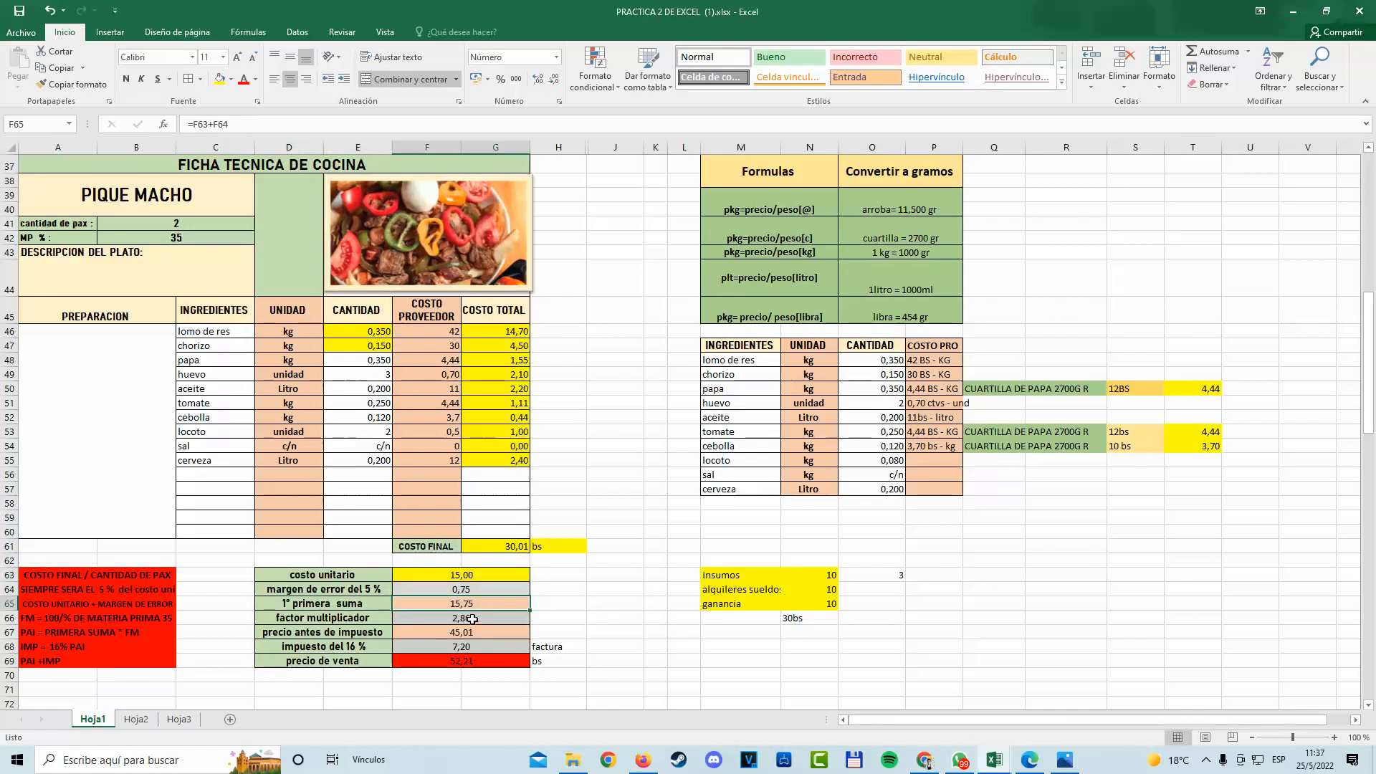
Review the pricing chain from the factor multiplicador in F66 through precio antes de impuesto and impuesto del 16 % to the precio de venta in F69.
drag(363, 623, 446, 627)
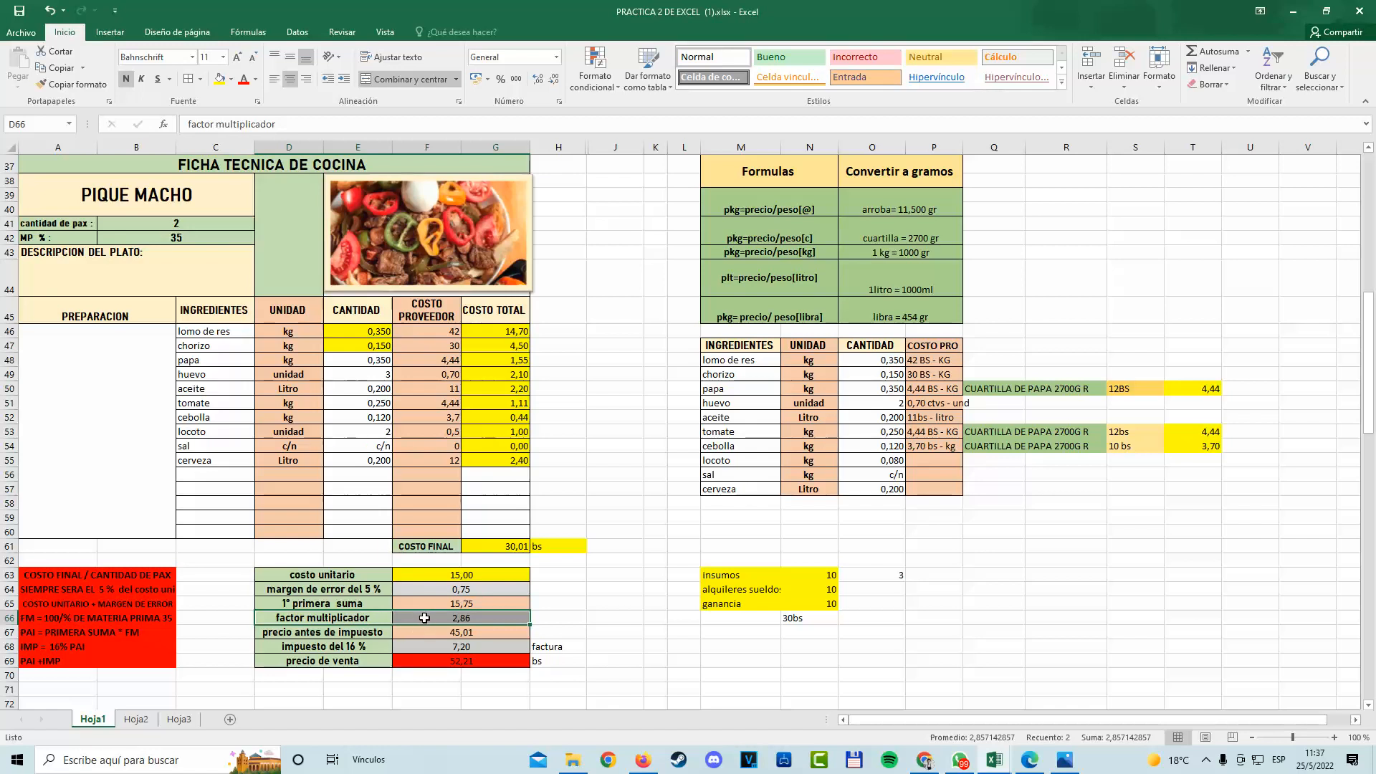
click(425, 618)
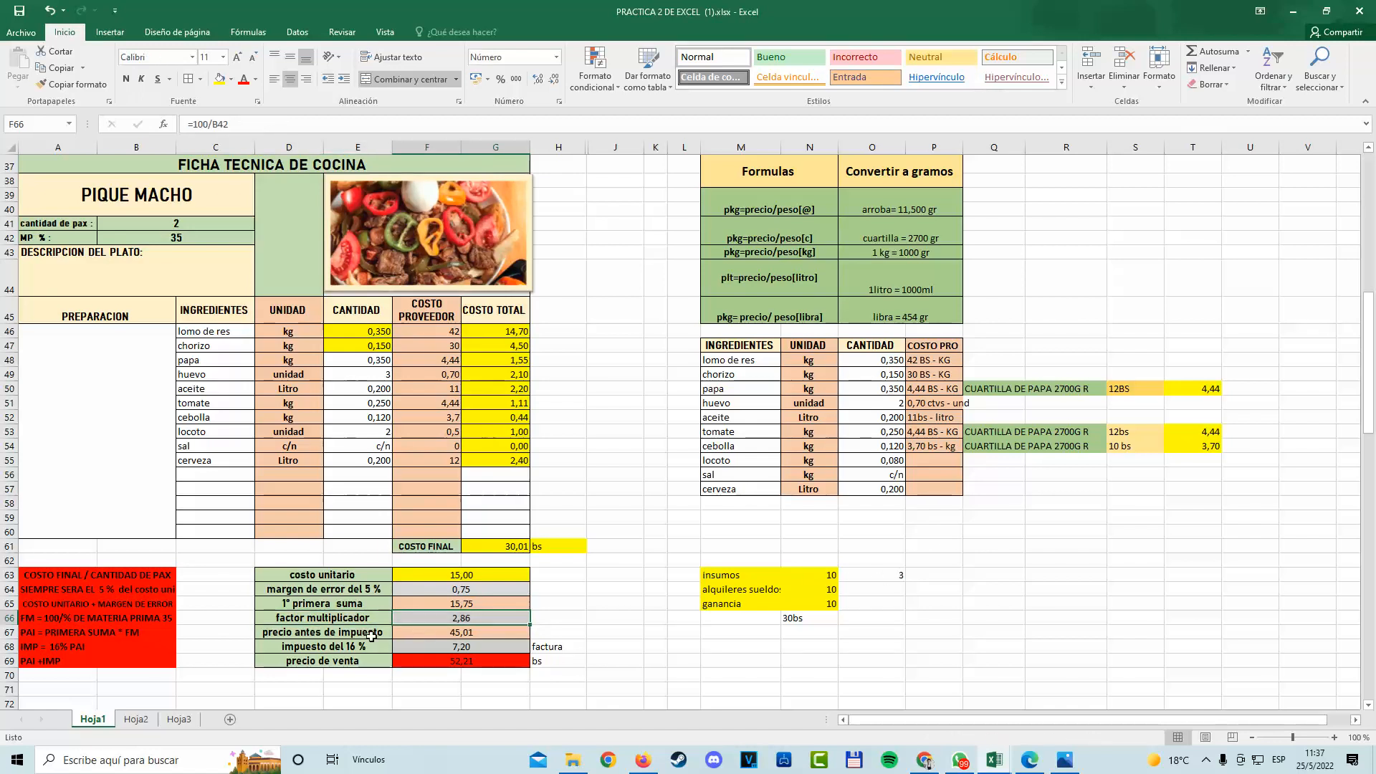
drag(341, 640, 432, 630)
click(430, 635)
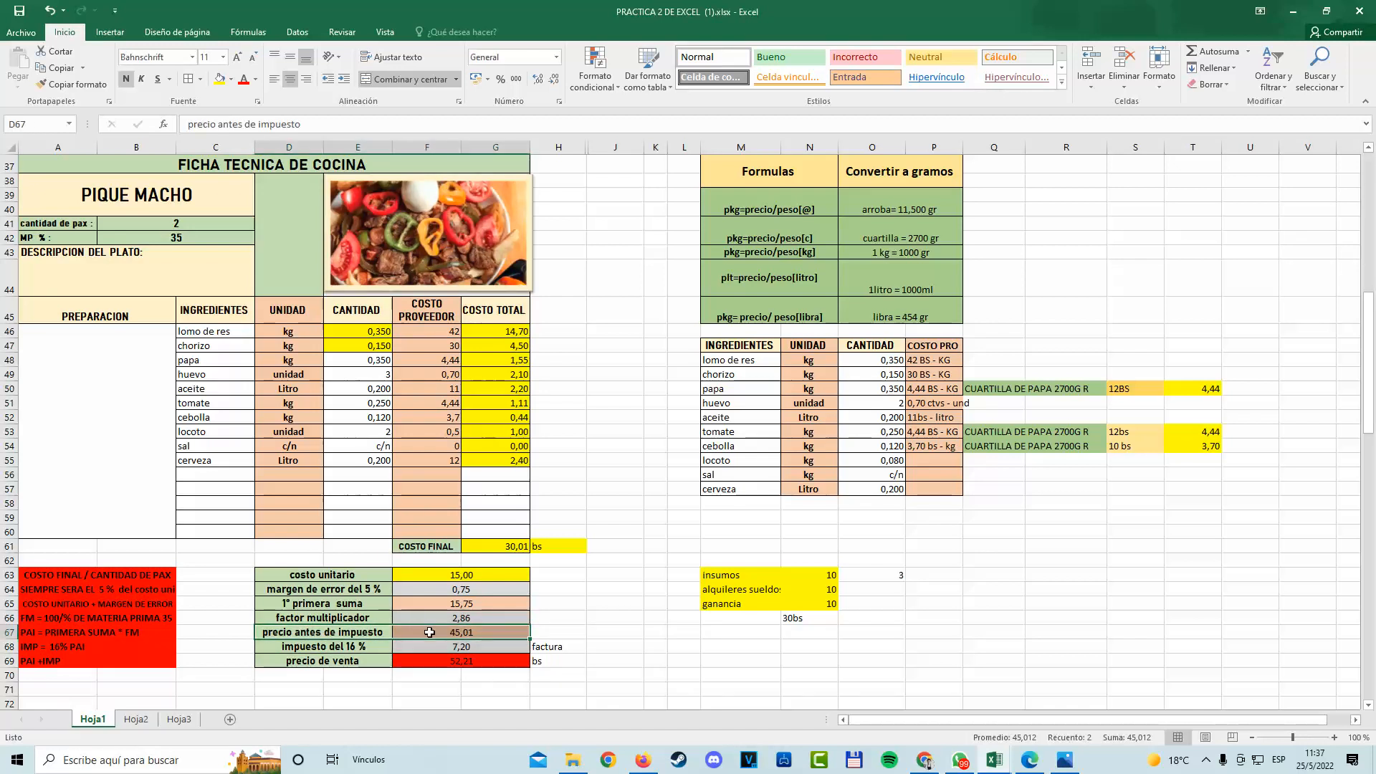
click(428, 634)
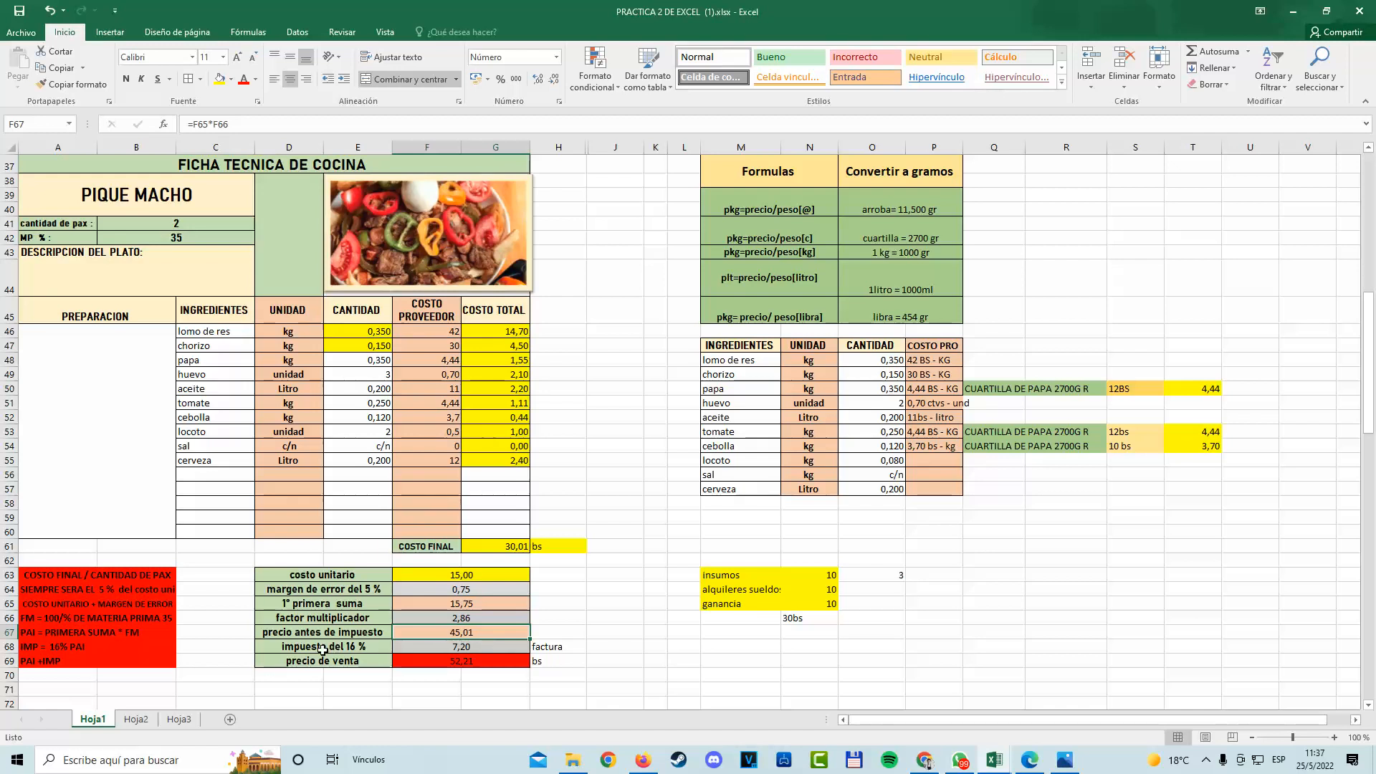
drag(323, 650, 480, 652)
click(482, 651)
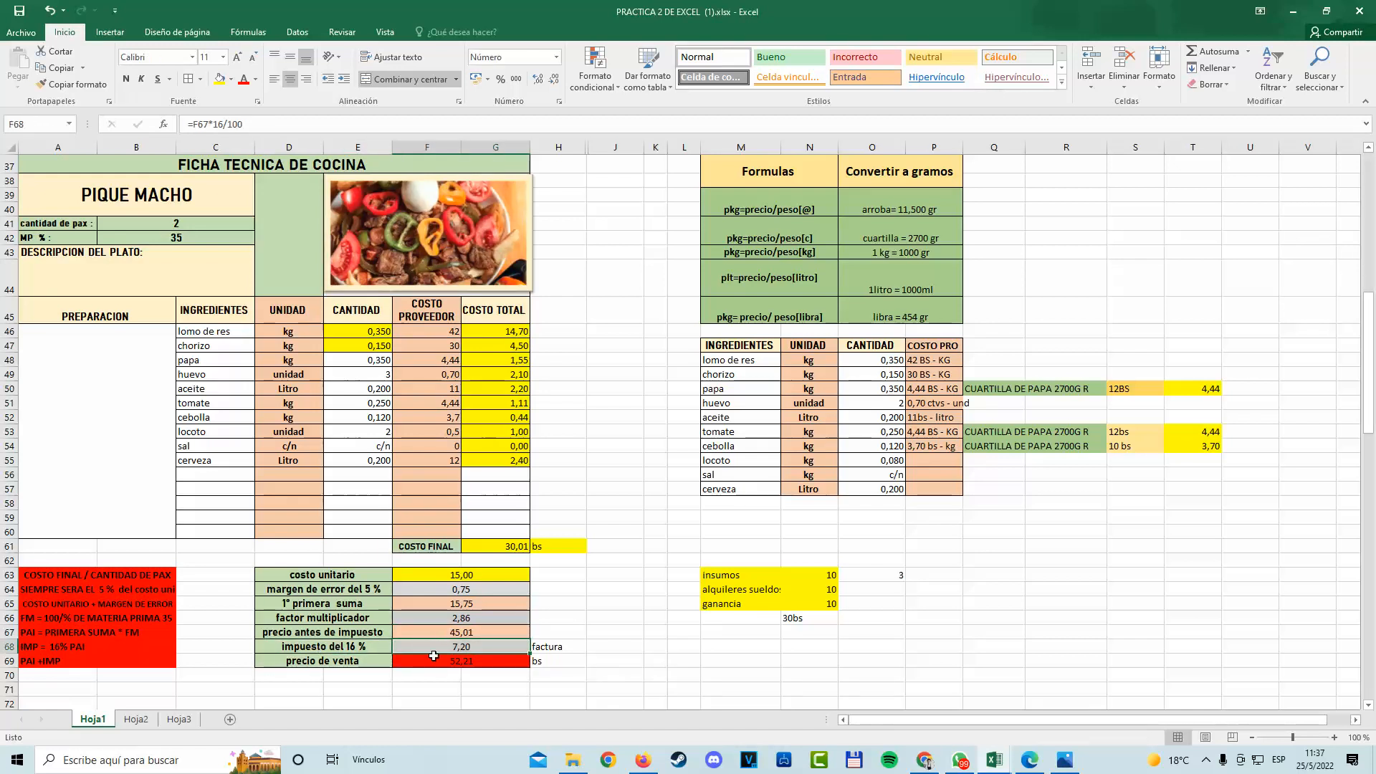
click(439, 633)
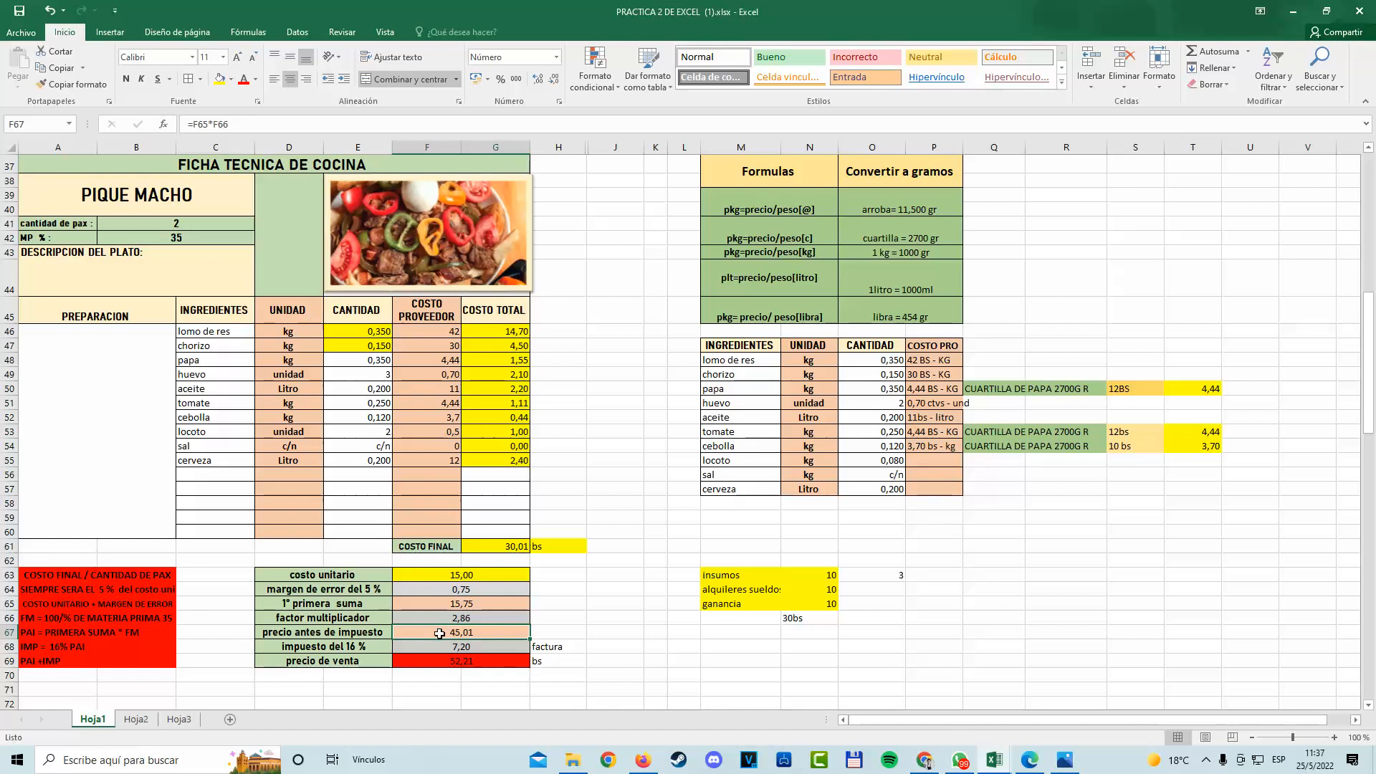
click(454, 648)
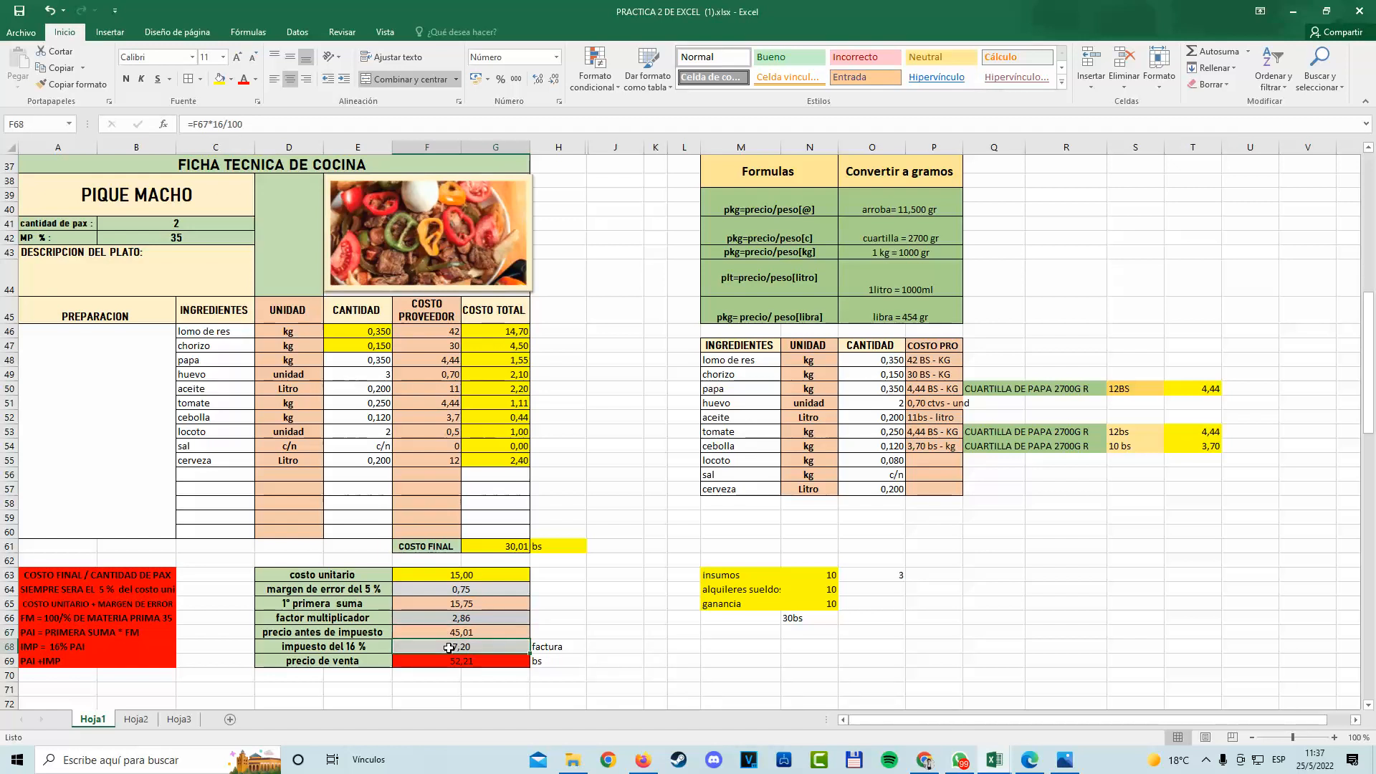
drag(345, 663, 481, 664)
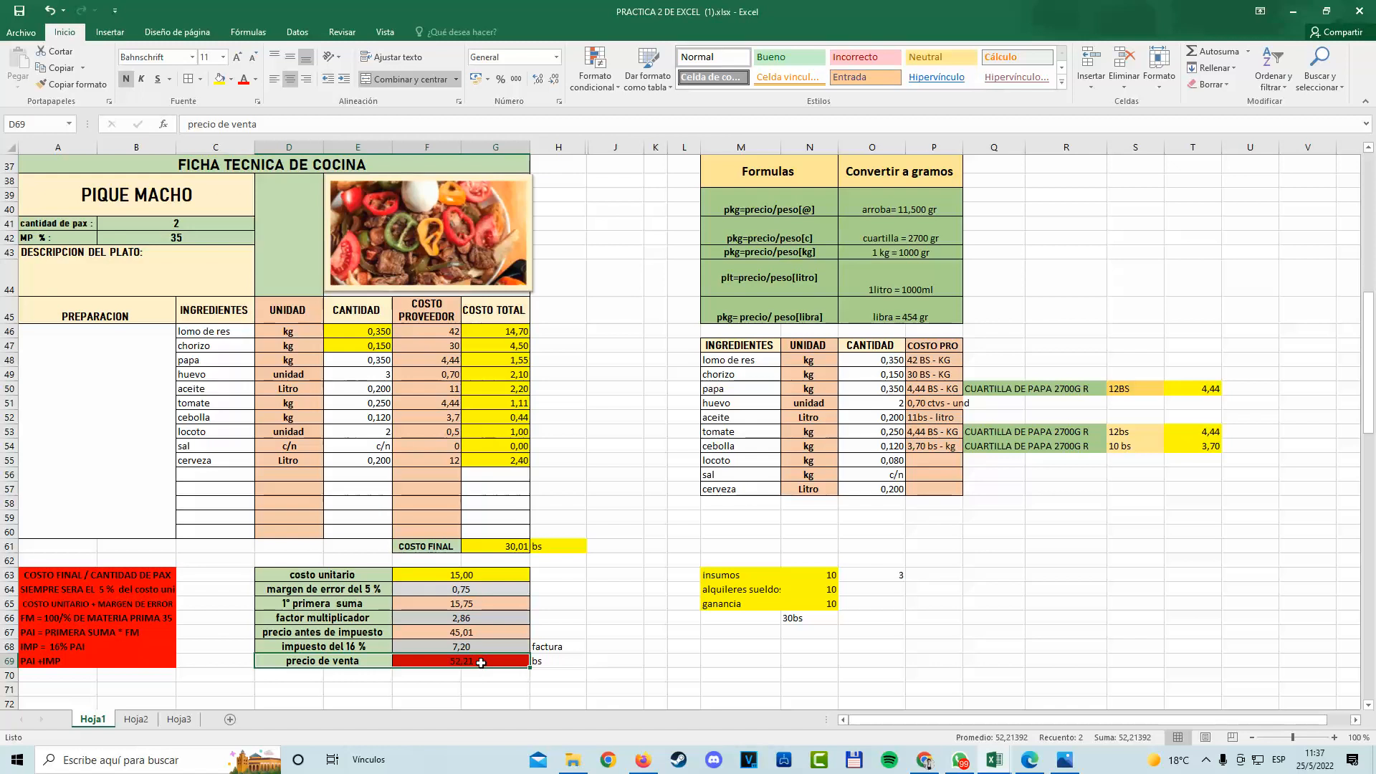
click(481, 663)
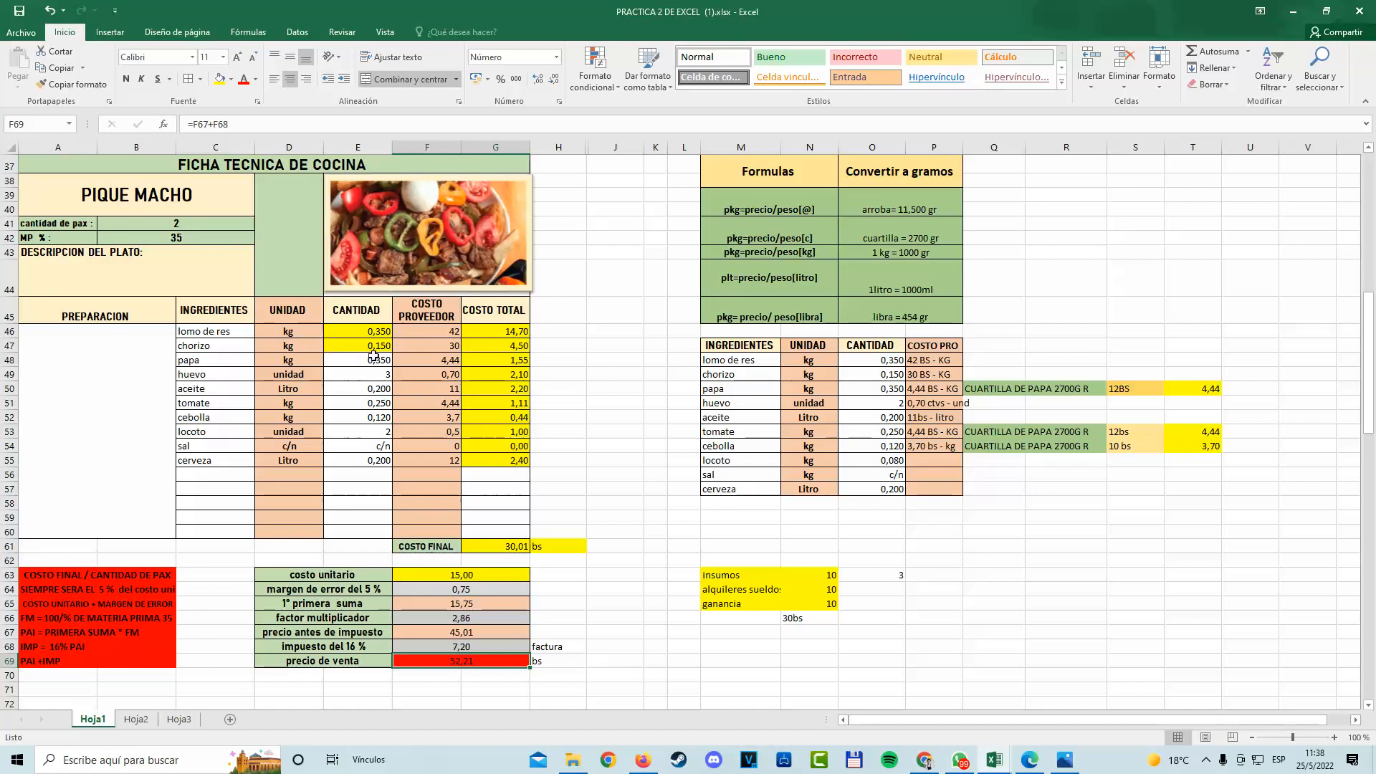
Change the lomo de res quantity in E46 to 0,500 kg.
double_click(386, 330)
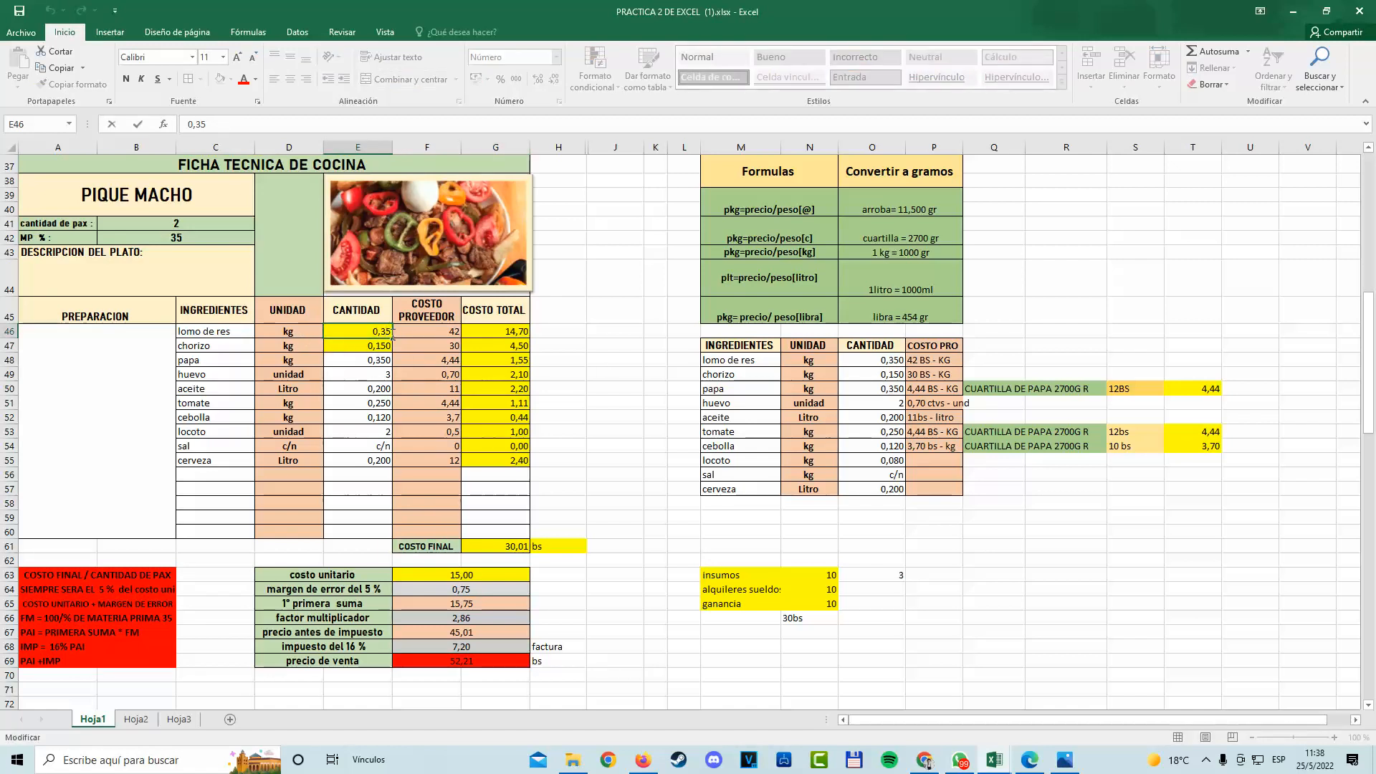
key(BackSpace)
key(BackSpace)
click(454, 388)
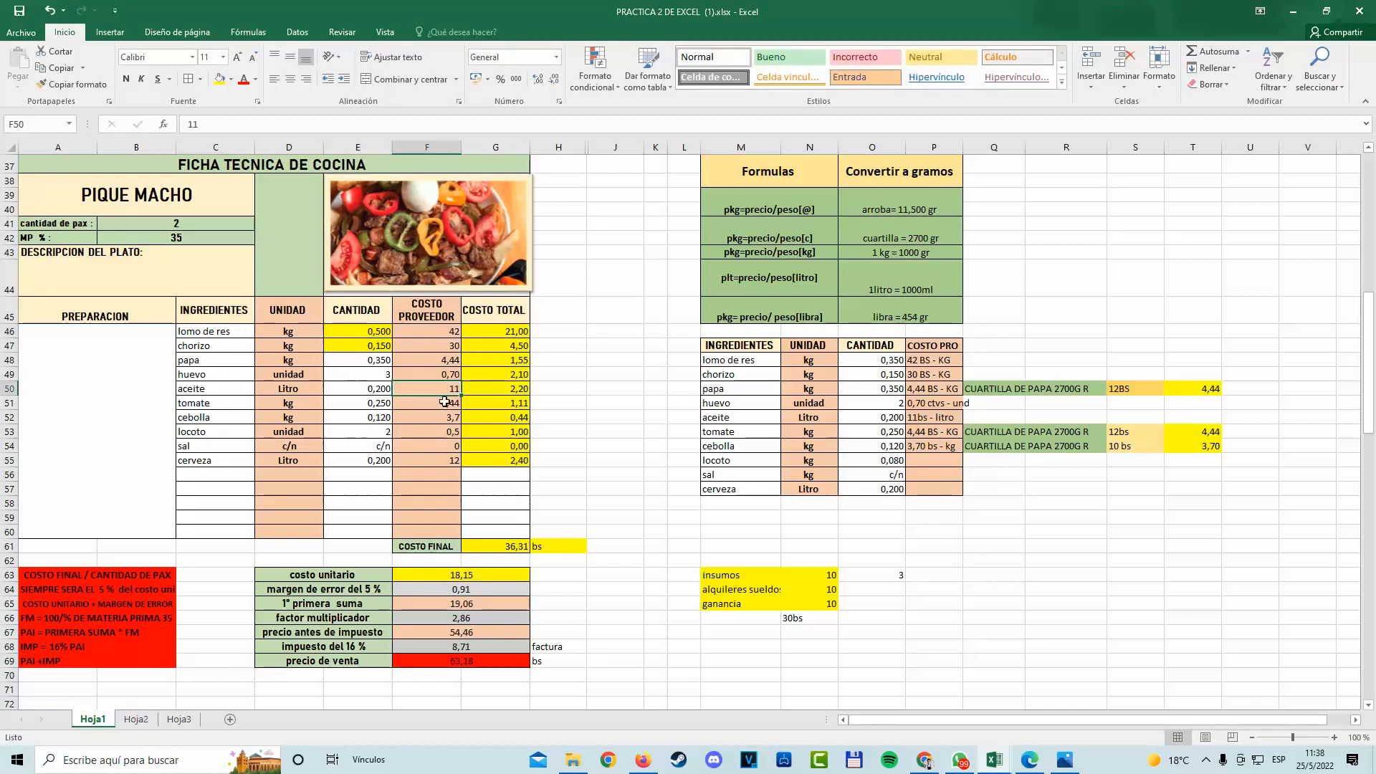
Check the recalculated costo final, costo unitario, margen de error, primera suma, precio antes de impuesto and precio de venta.
click(505, 547)
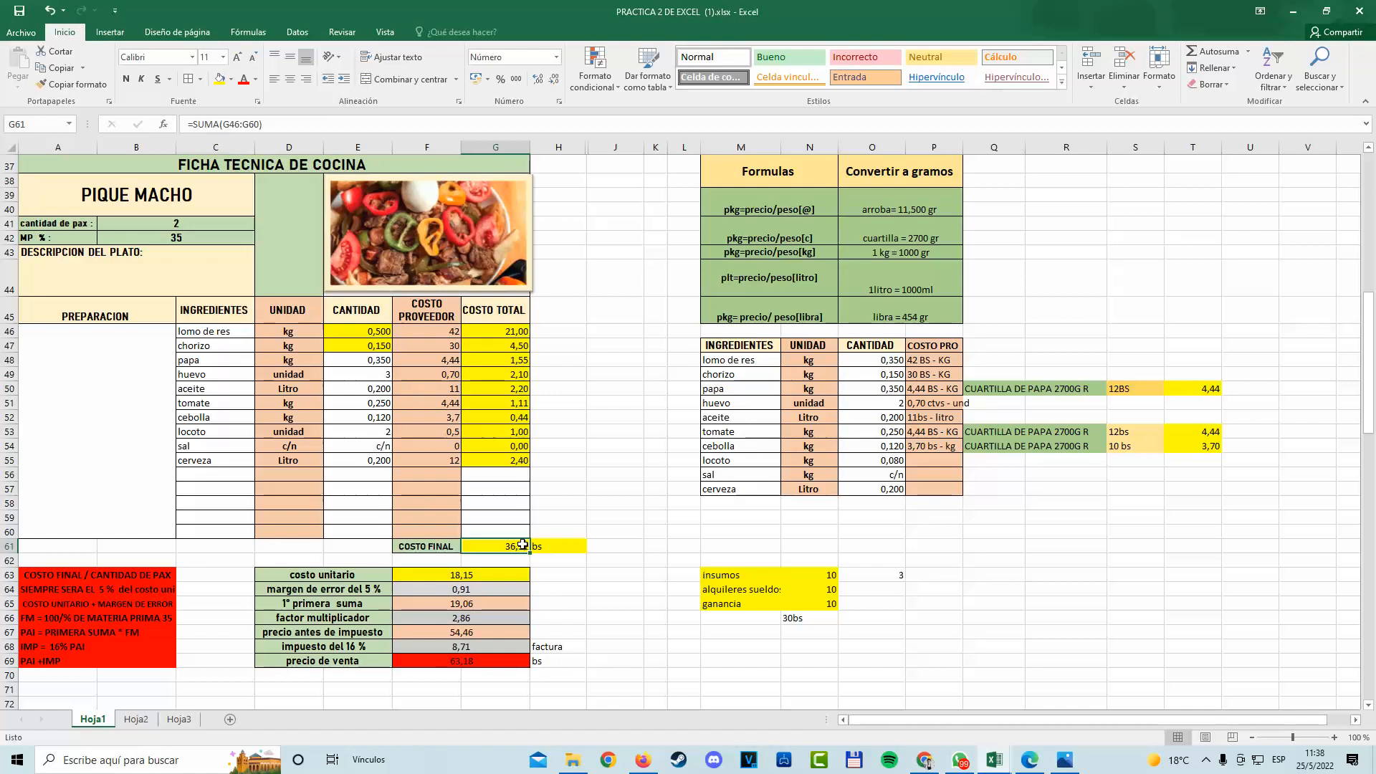
drag(371, 568, 495, 575)
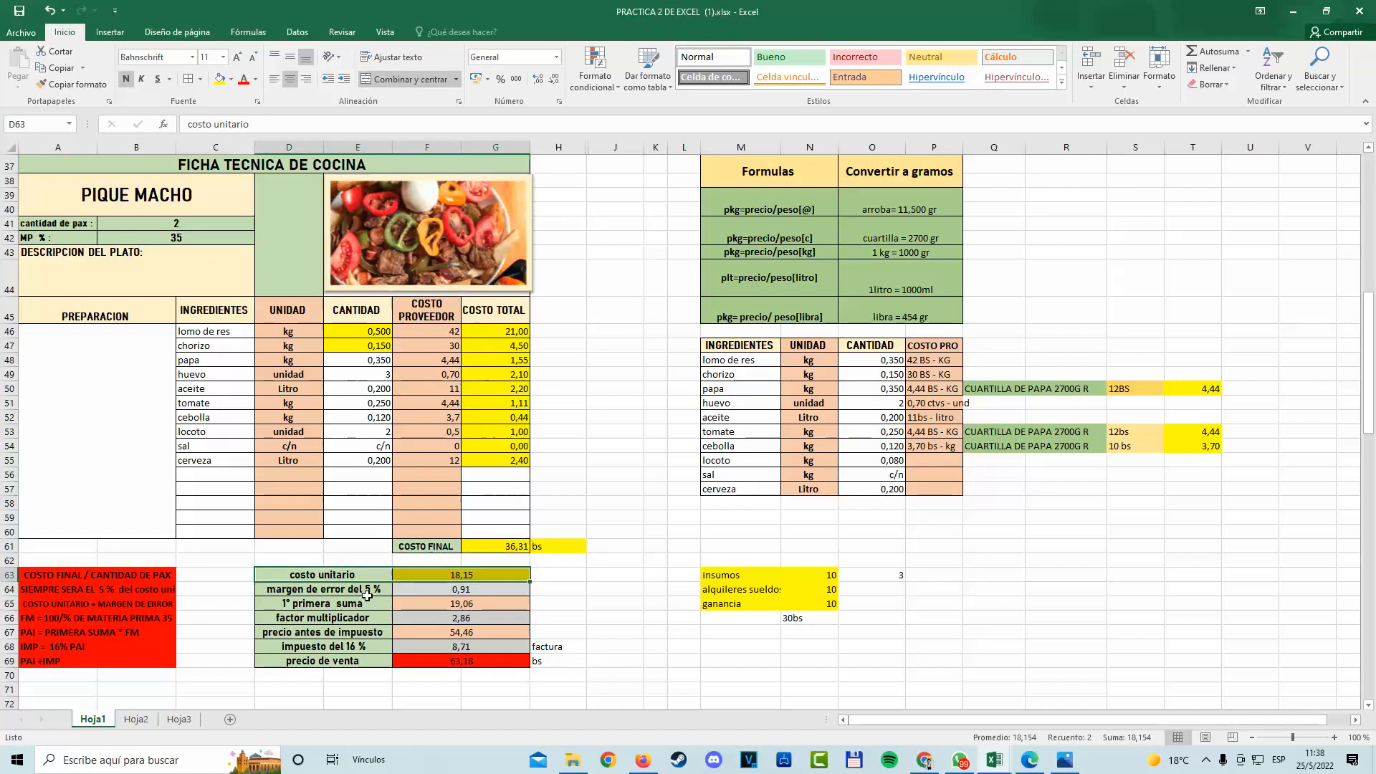
drag(355, 590, 448, 591)
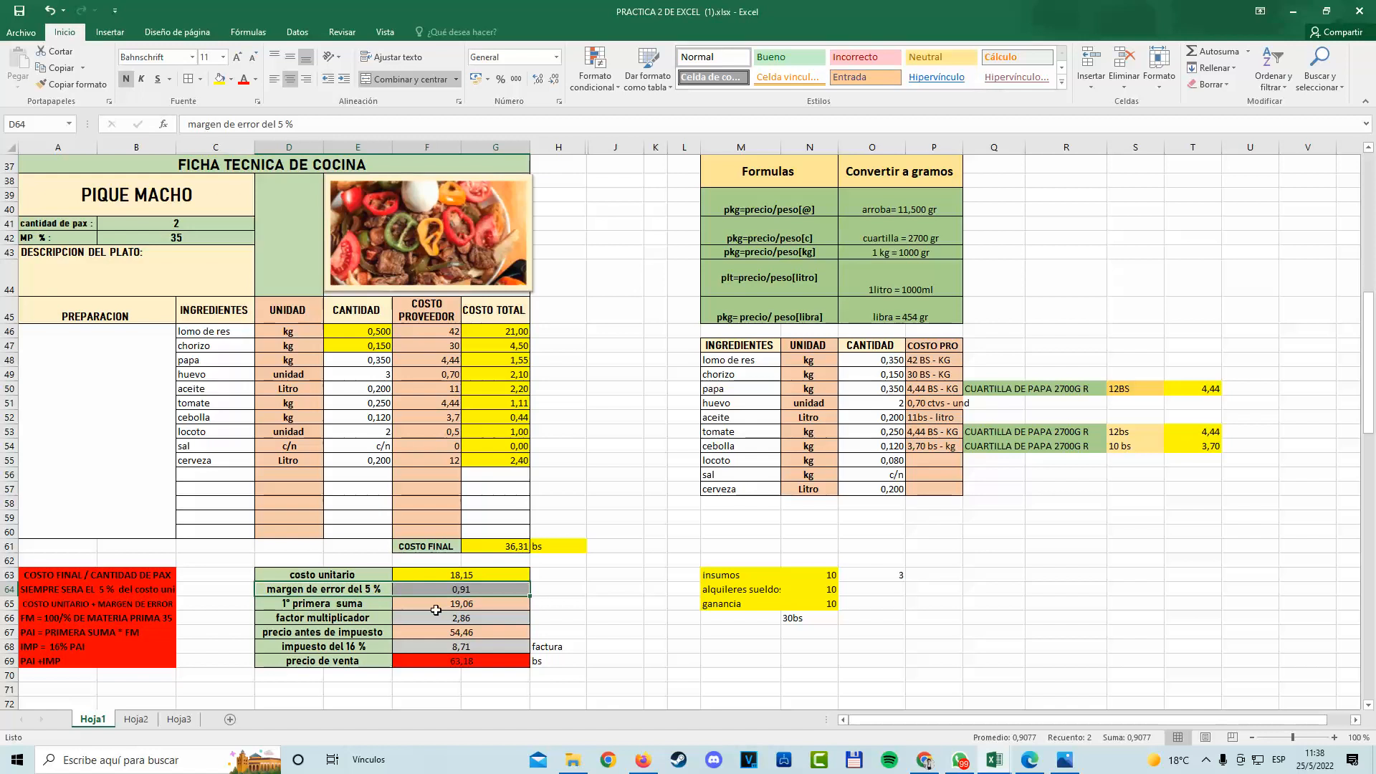
drag(353, 606, 435, 608)
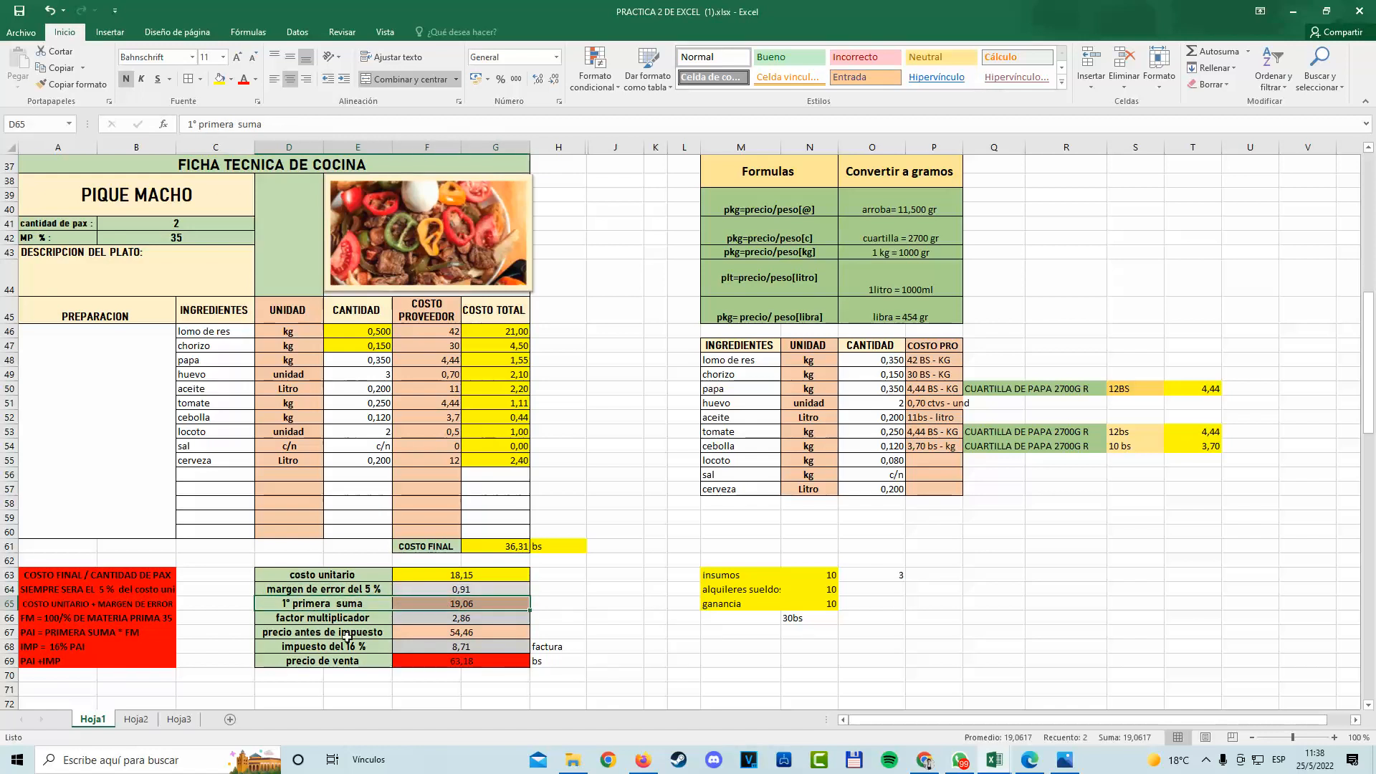
drag(347, 635, 514, 635)
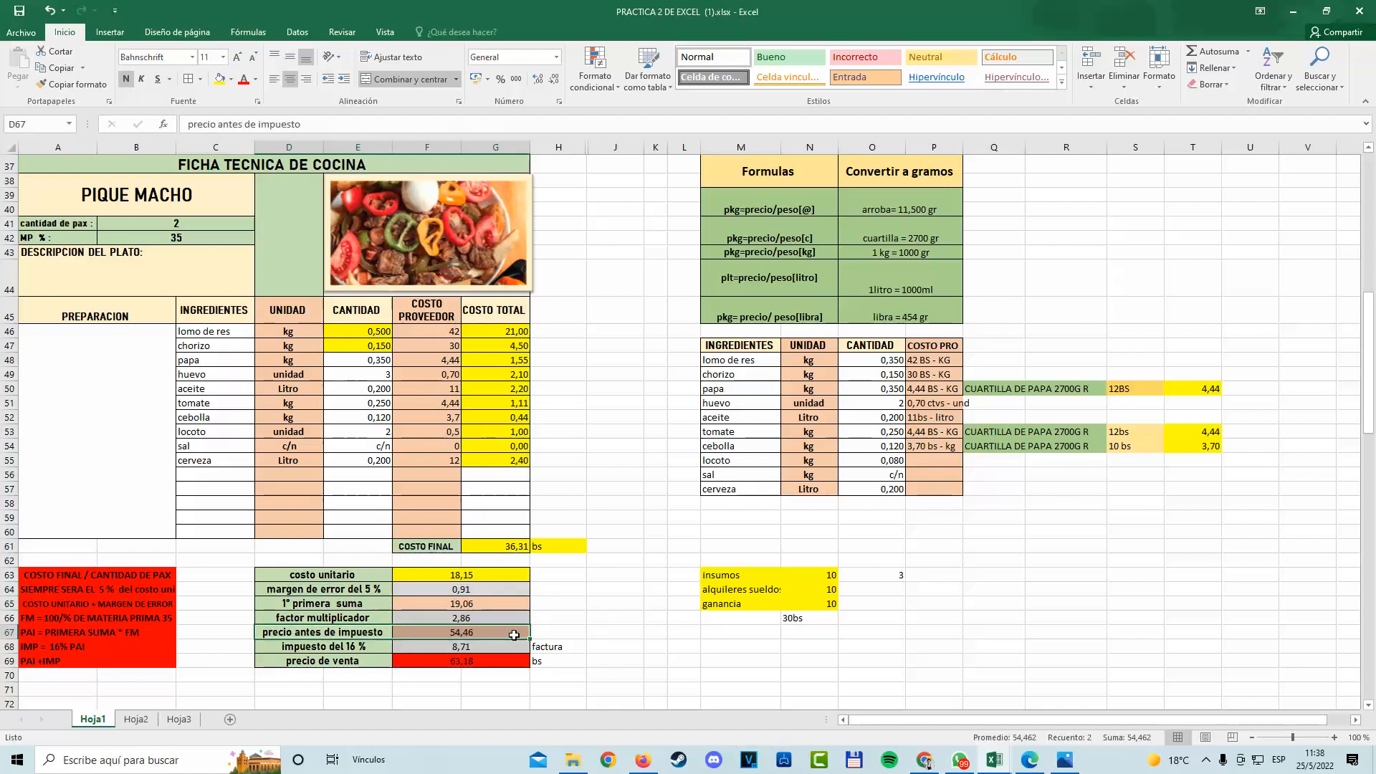
drag(347, 660, 456, 663)
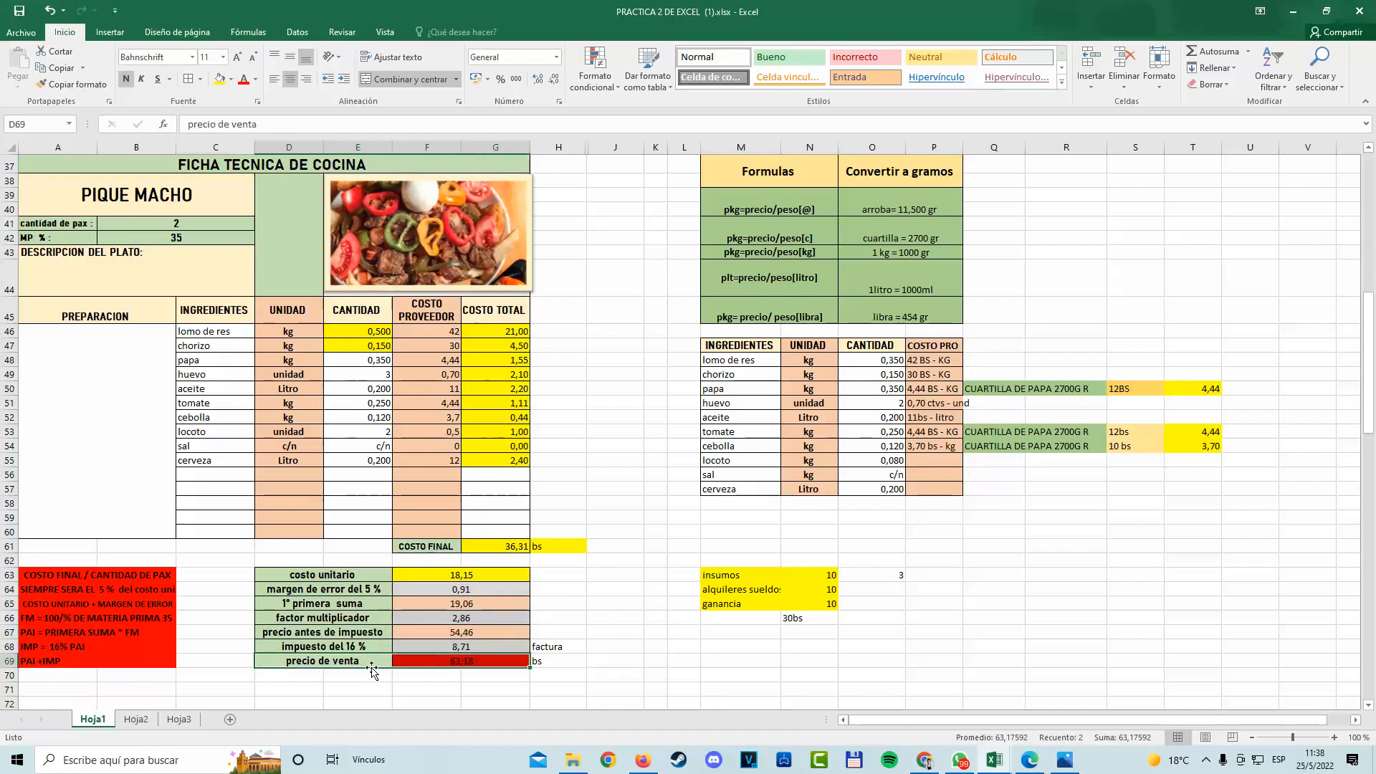
Change the chorizo quantity in E47 to 0,300 kg and the papa quantity in E48 to 0,800 kg.
double_click(359, 348)
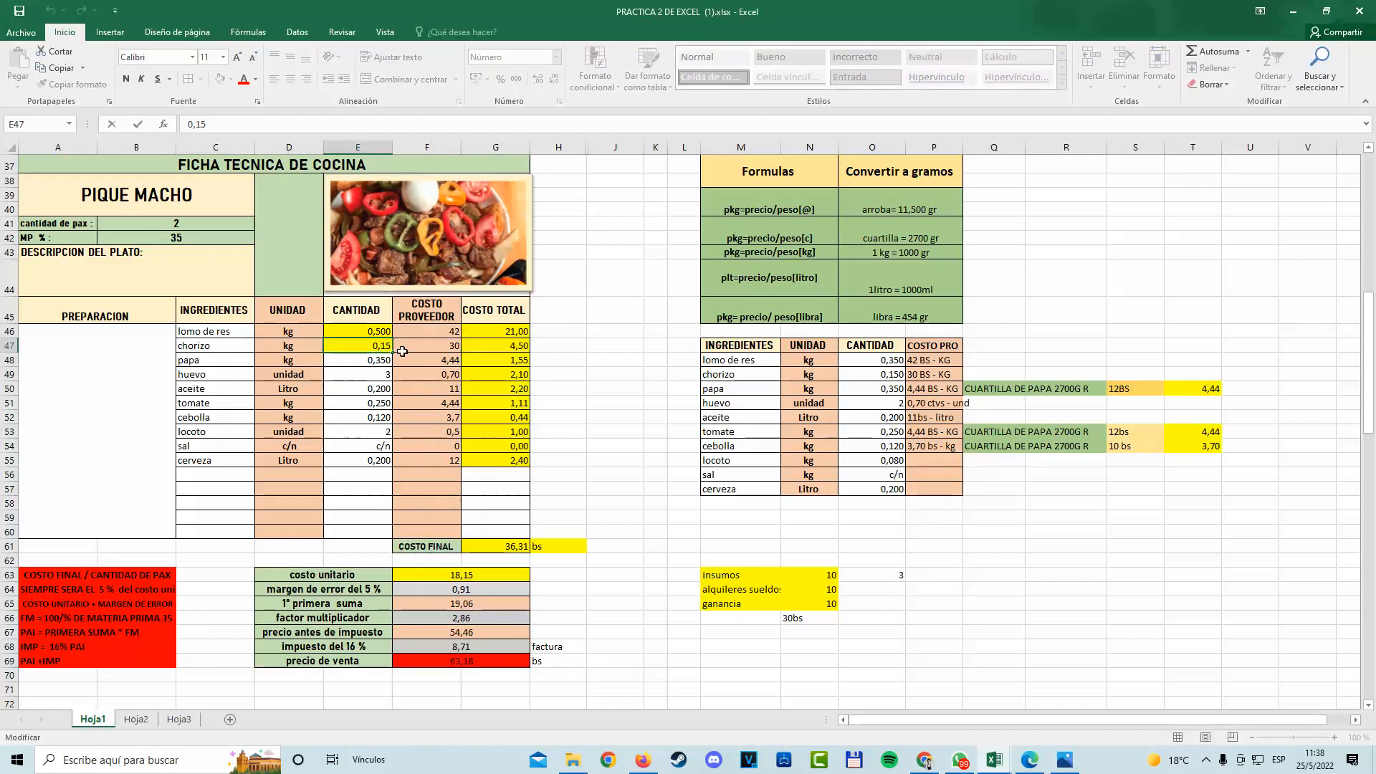
key(BackSpace)
key(BackSpace)
text(300)
click(409, 373)
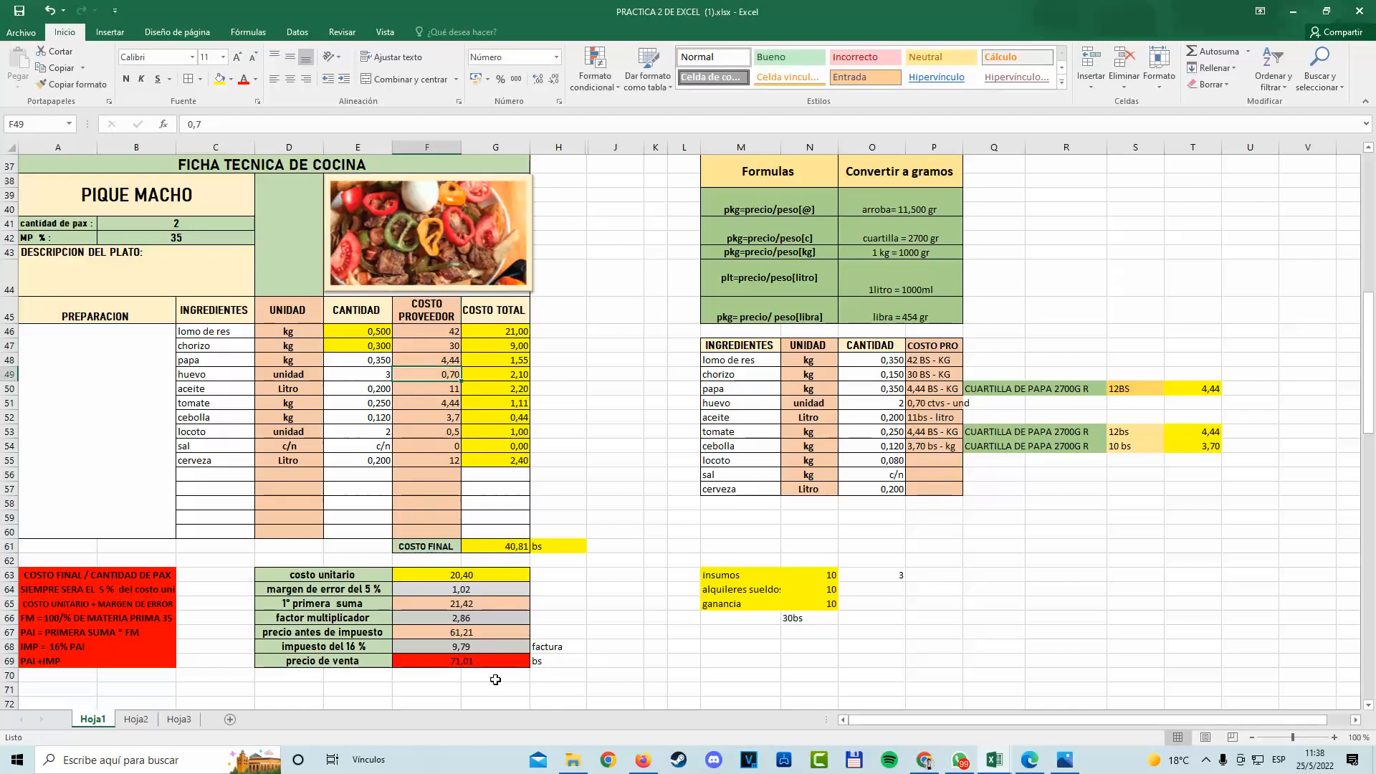
click(374, 360)
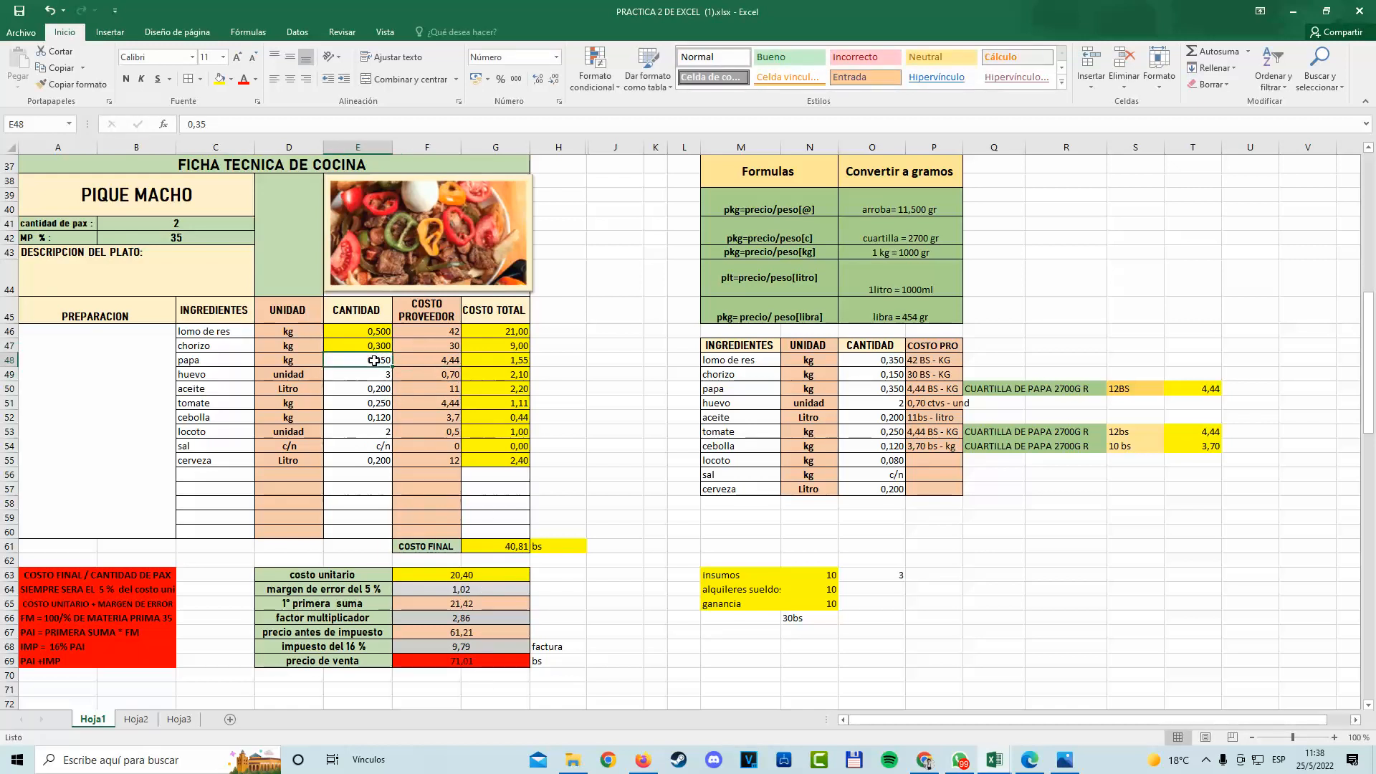
double_click(380, 361)
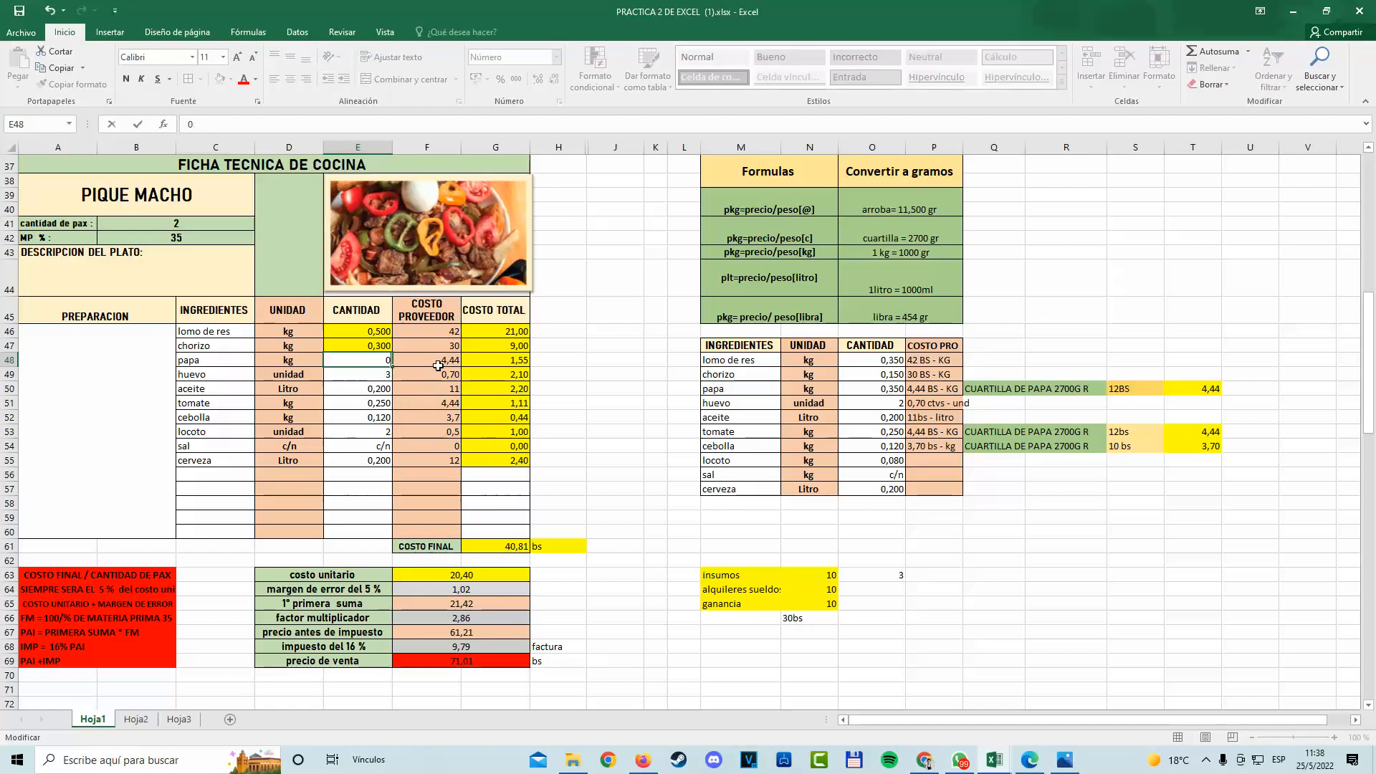
text(800)
click(406, 370)
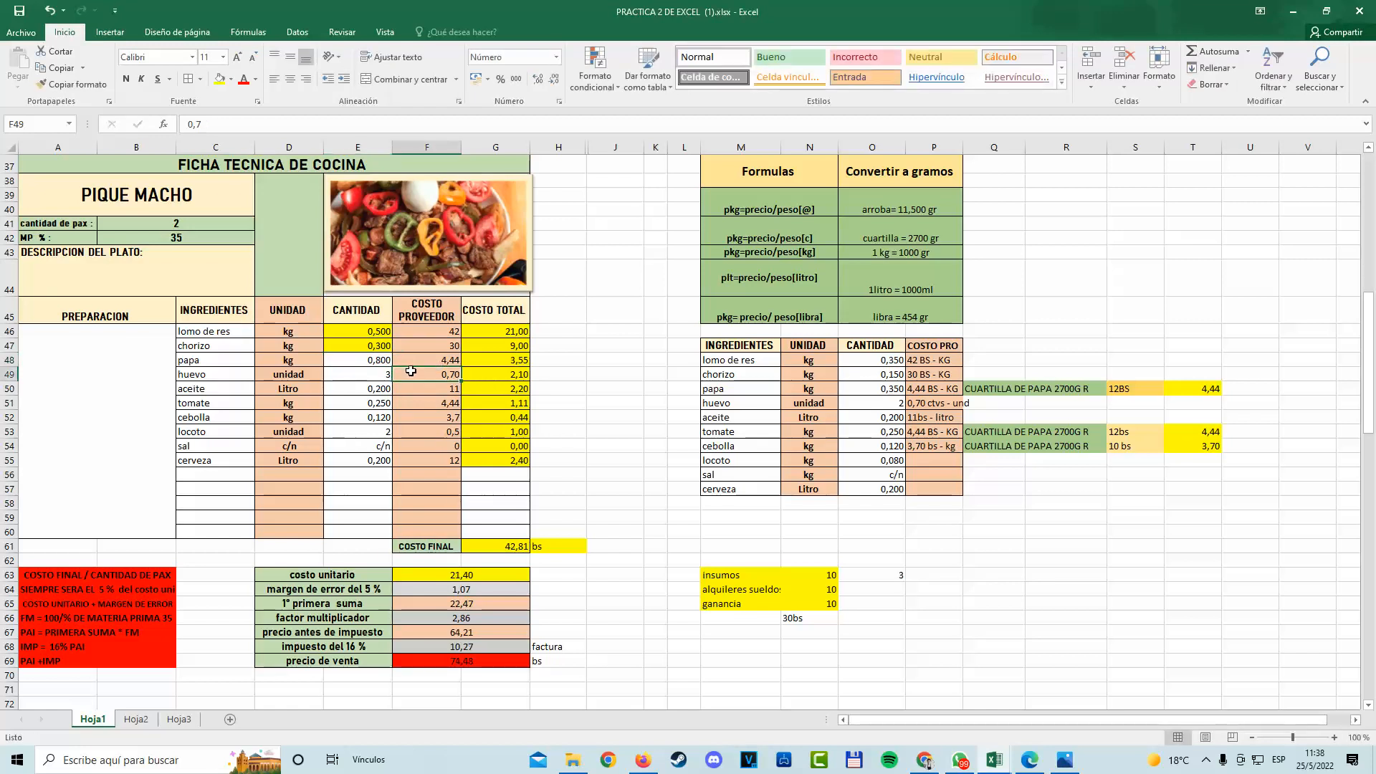
Change the huevo quantity in E49 to 5 units and the aceite quantity in E50 to 0,800 litro.
click(372, 371)
double_click(387, 373)
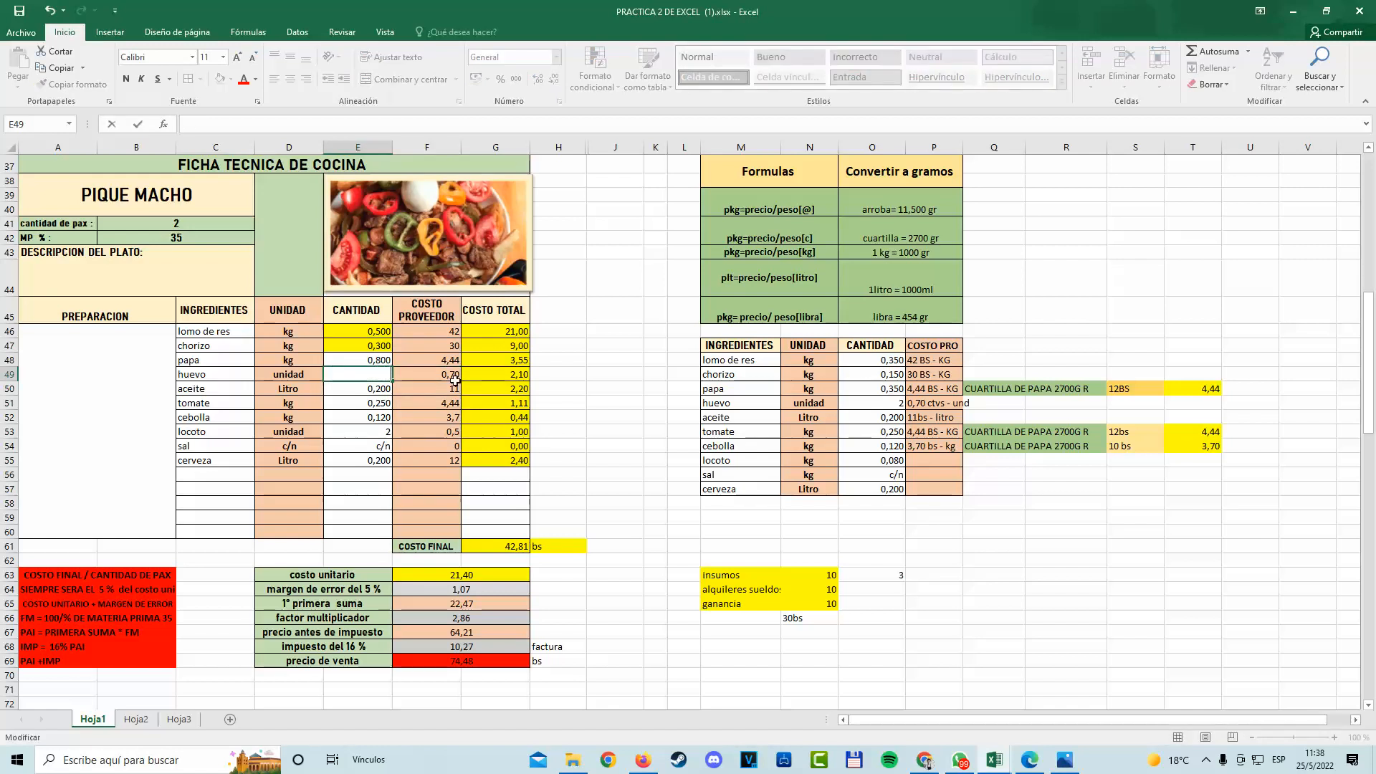
text(5)
click(388, 391)
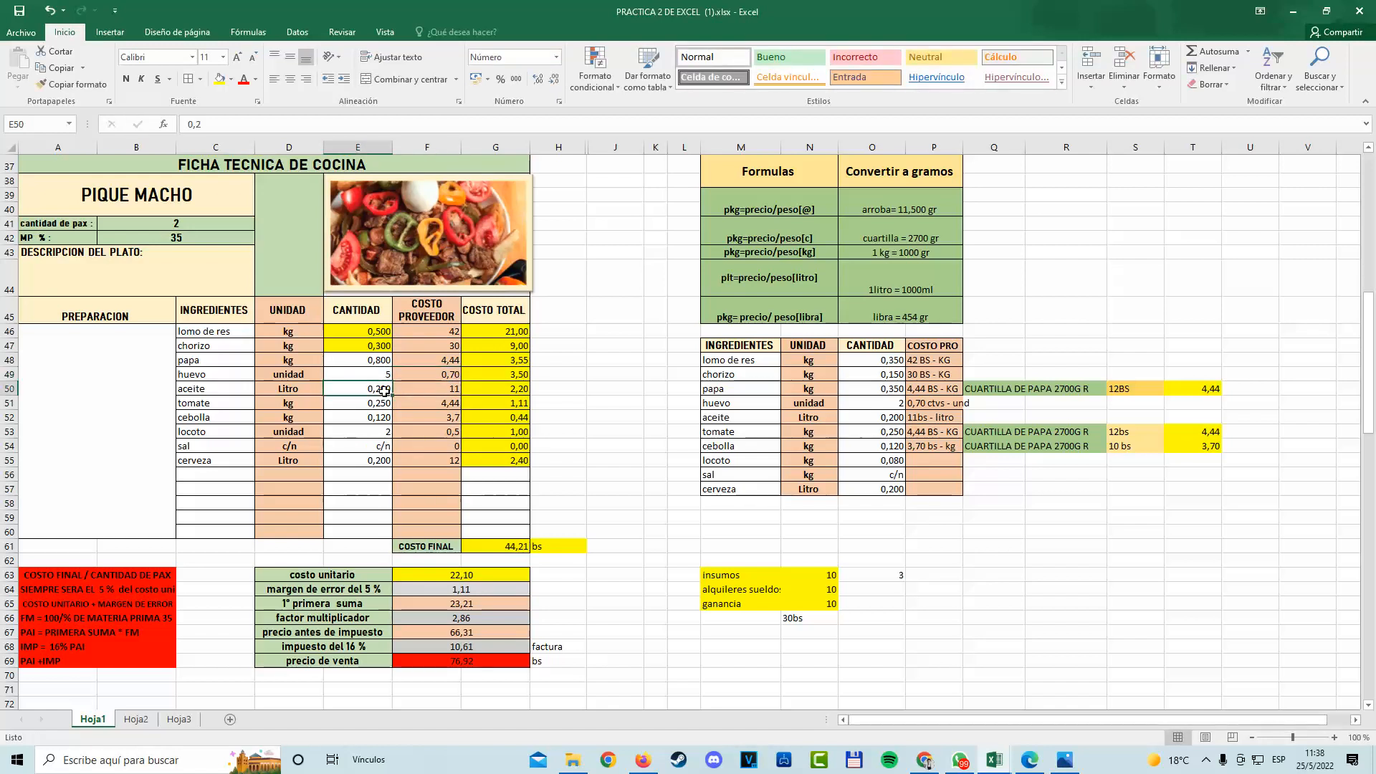
double_click(384, 390)
key(BackSpace)
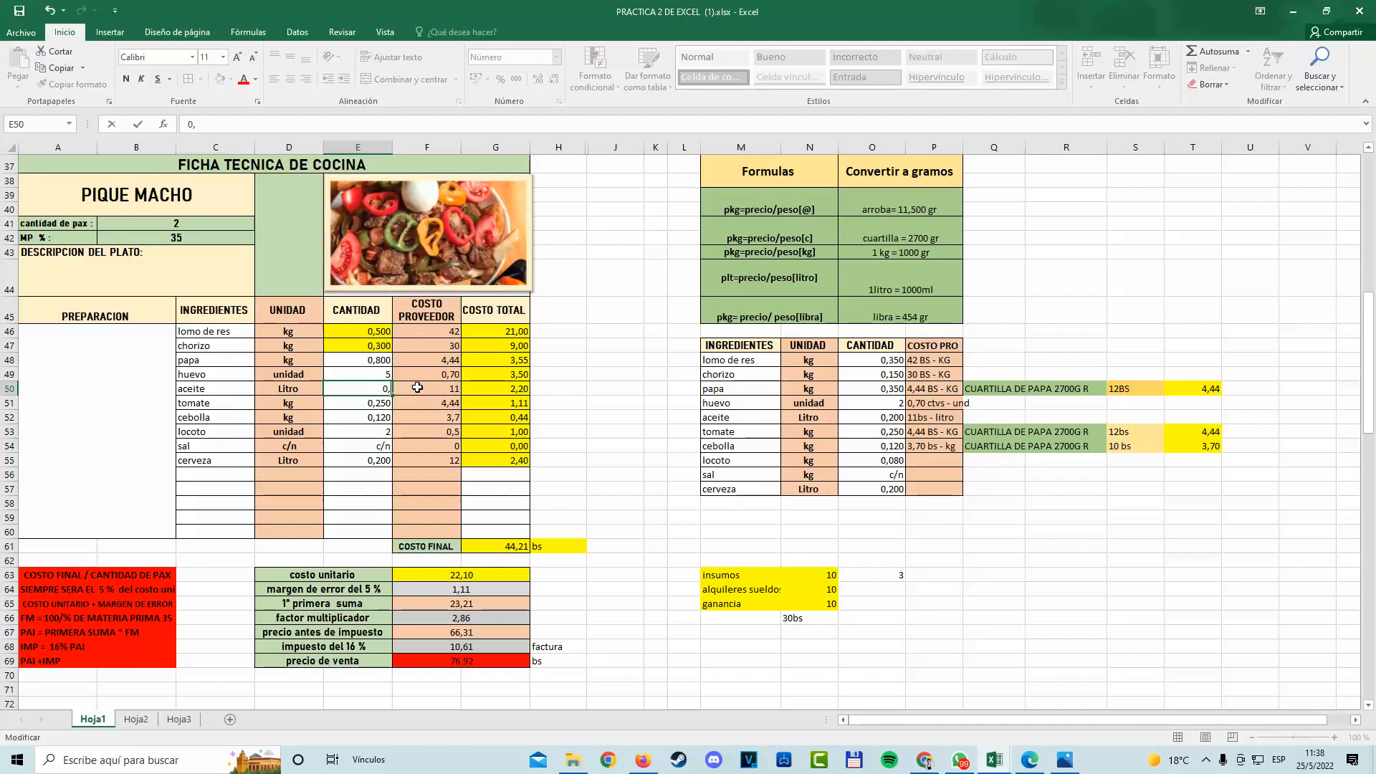
text(800)
click(406, 392)
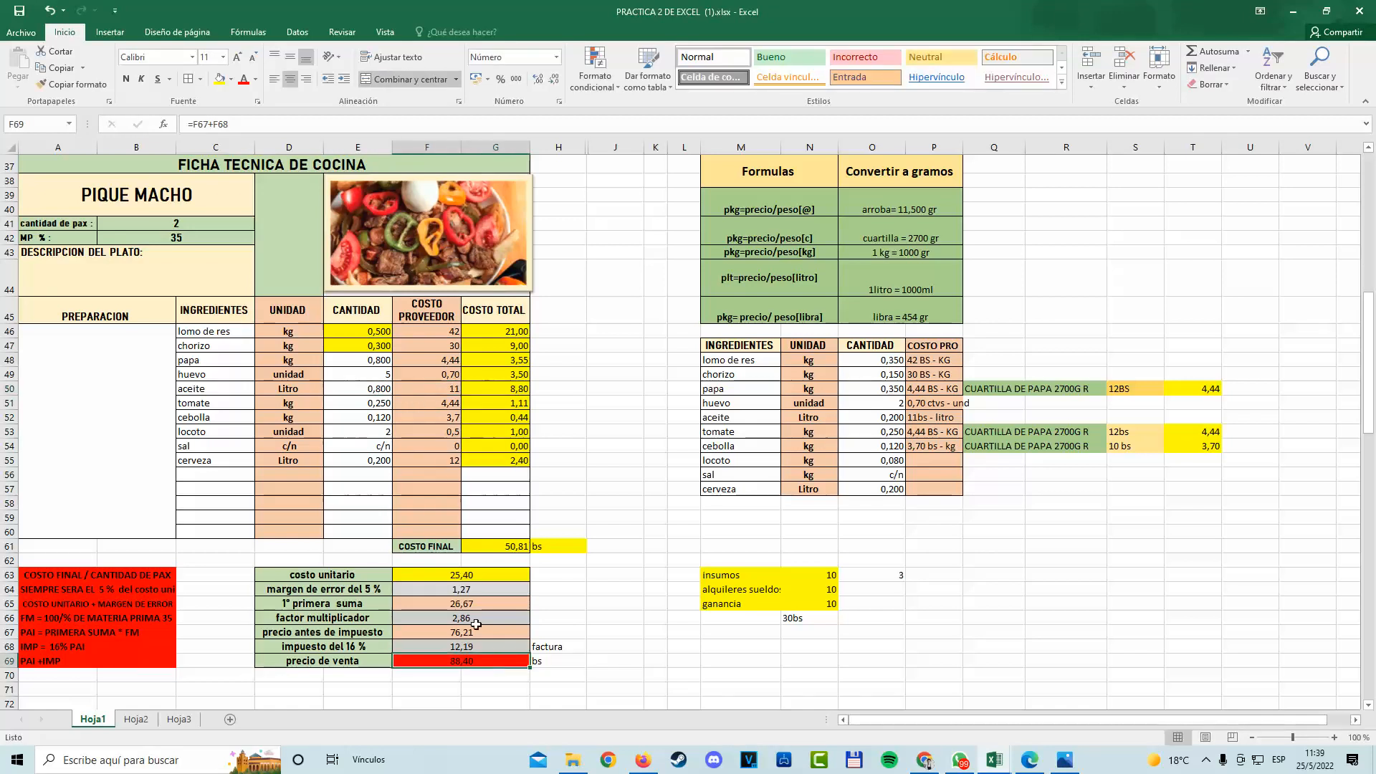
Check the updated costo final in G61 and the pricing values from costo unitario to precio de venta.
click(496, 545)
drag(467, 578, 465, 659)
click(574, 422)
Copy the complete Pique Macho ficha técnica in A37:G69 and paste it into the empty rows starting at A146.
scroll(524, 414, up, 1)
click(514, 319)
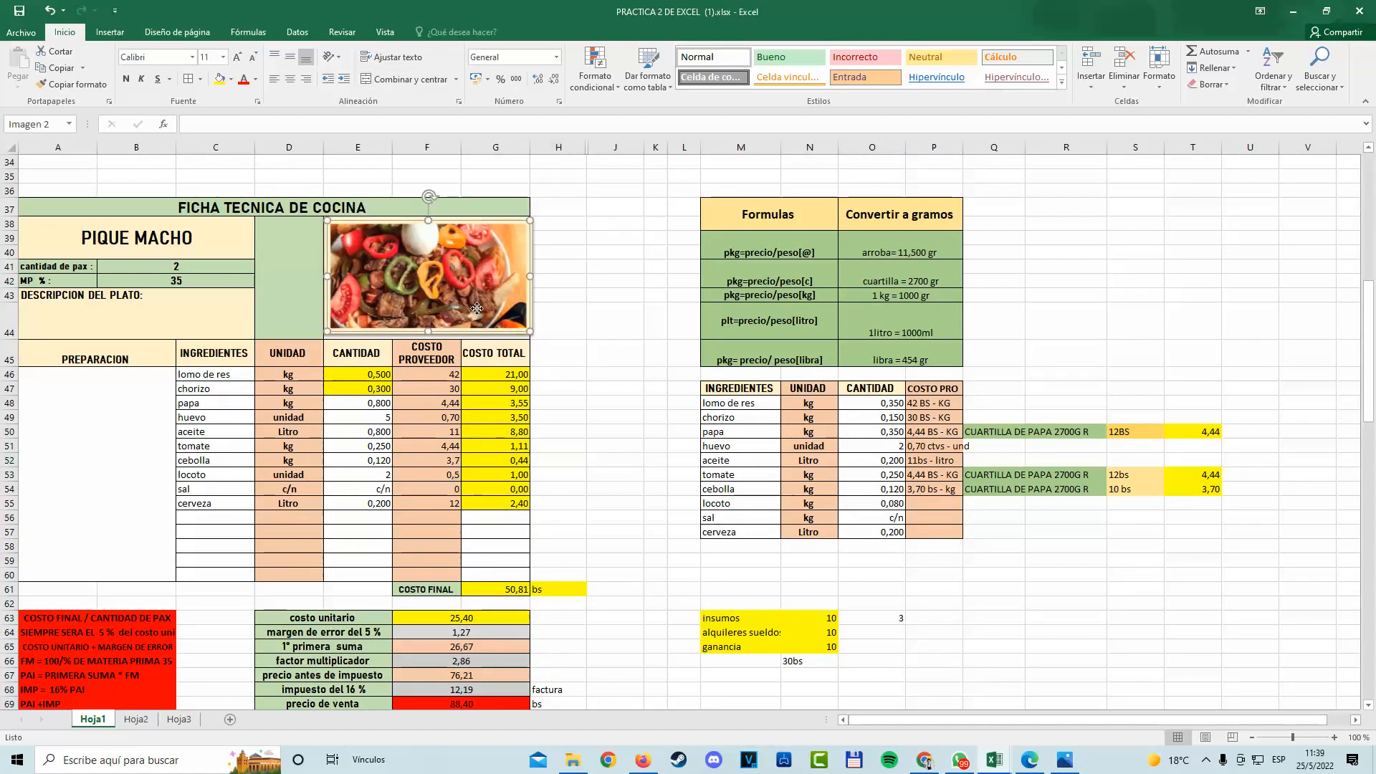
drag(44, 212, 408, 479)
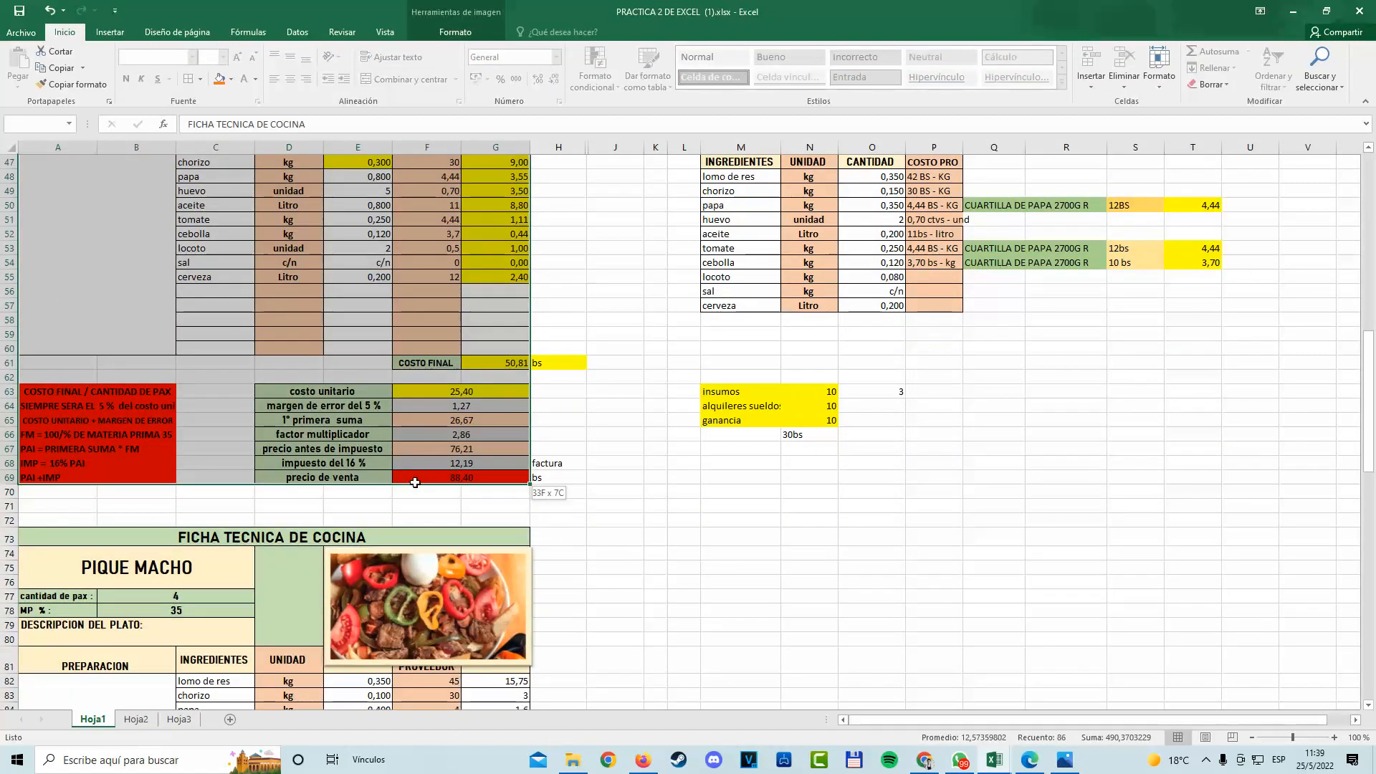
key(ctrl+c)
scroll(492, 552, down, 20)
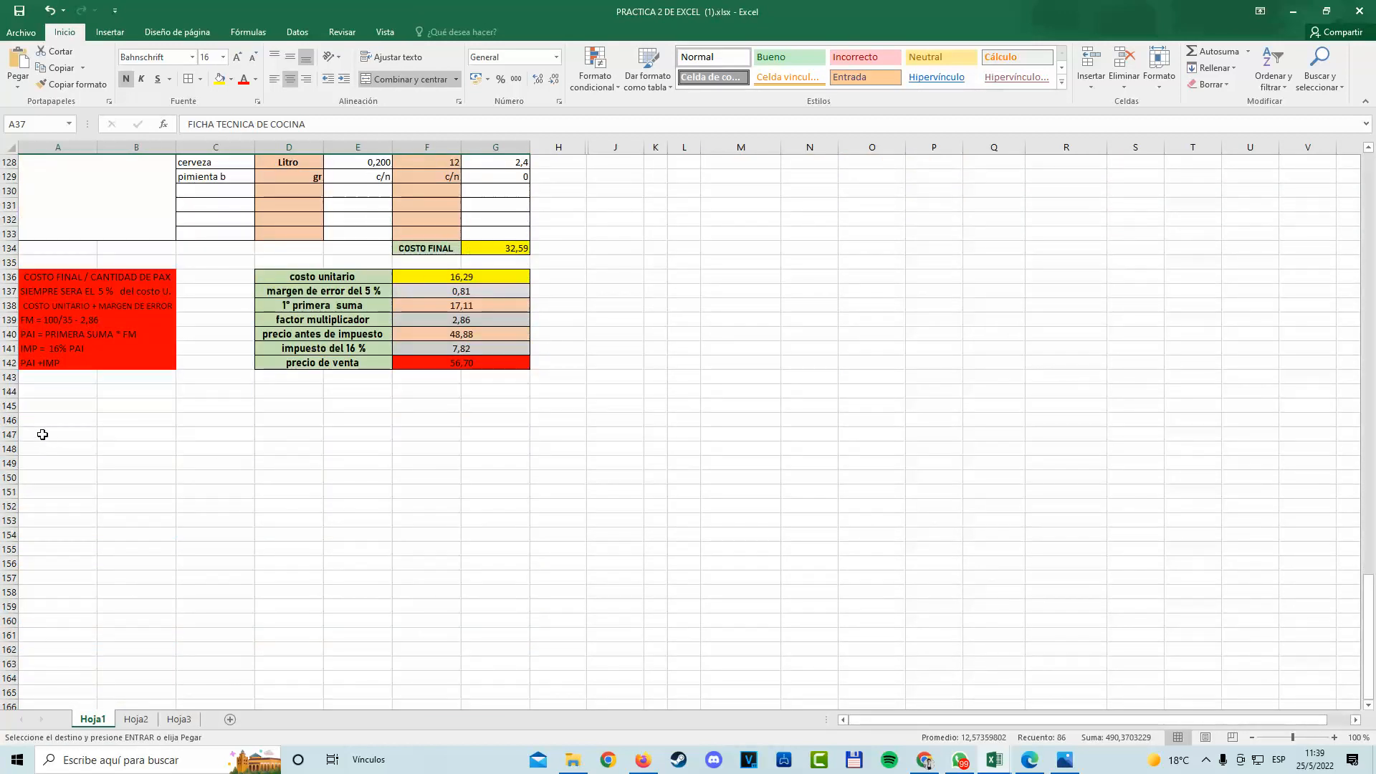
drag(53, 420, 482, 670)
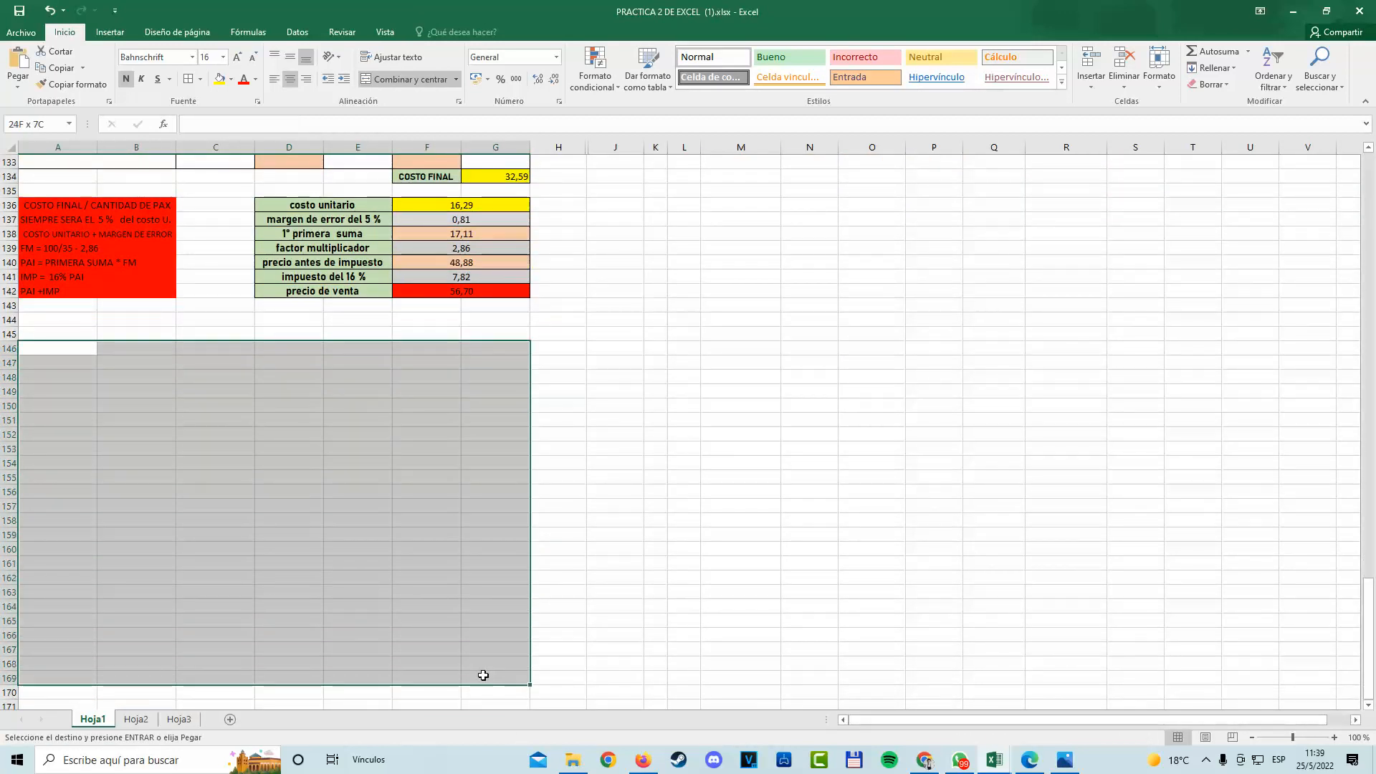
key(ctrl+v)
scroll(485, 564, down, 3)
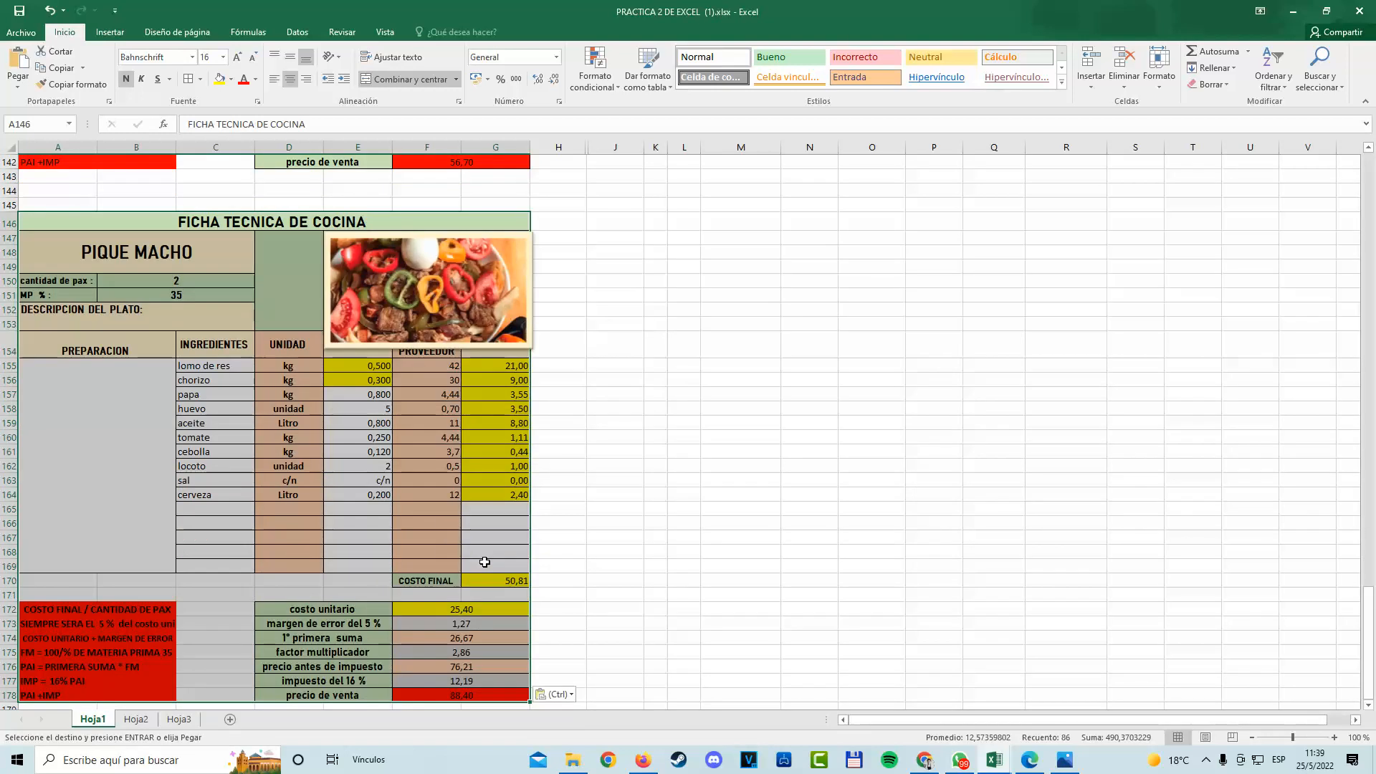
Resize and reposition the dish picture in the pasted ficha so it fits columns E to G above the ingredient table headers.
click(513, 331)
mouse_move(535, 346)
mouse_down()
mouse_move(523, 311)
mouse_move(533, 340)
mouse_up()
drag(441, 286, 442, 280)
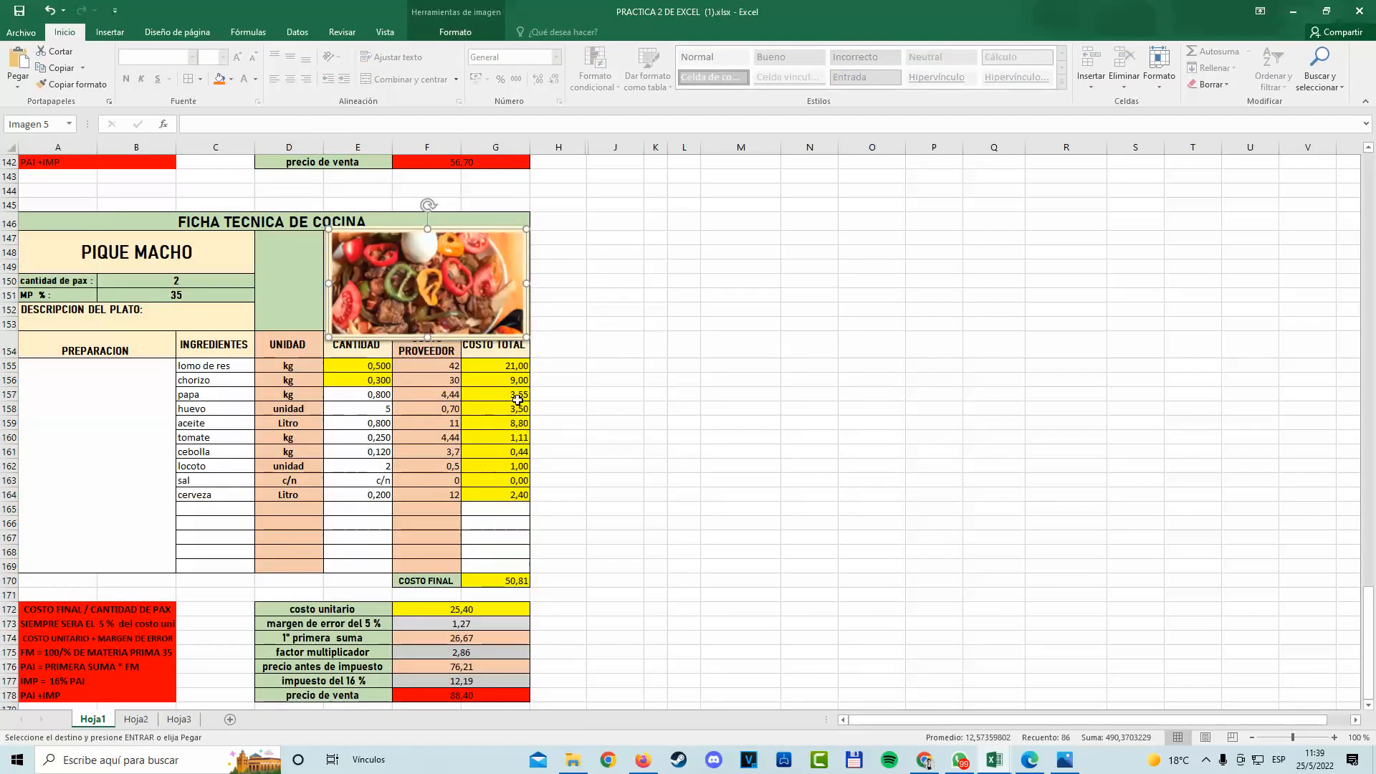
drag(331, 336, 352, 320)
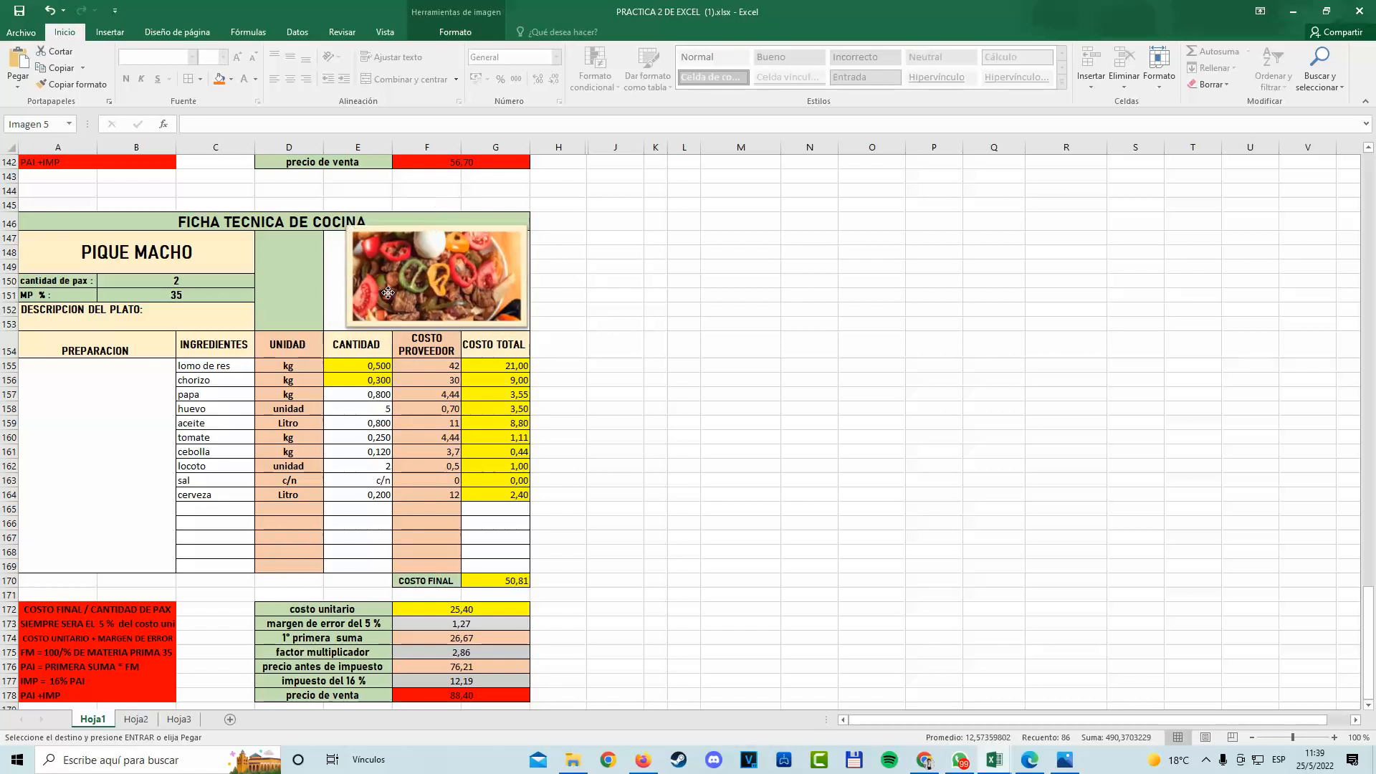
drag(423, 292, 393, 293)
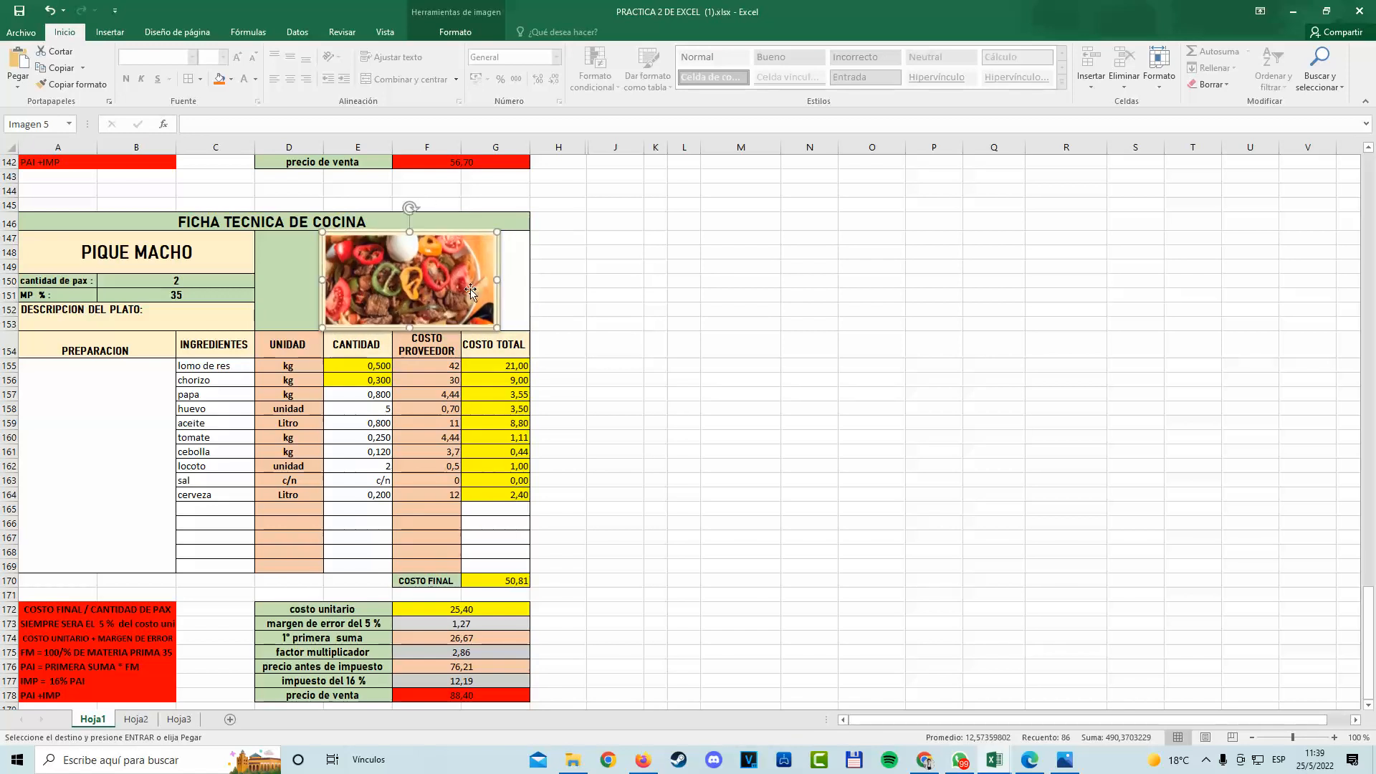
drag(500, 279, 530, 278)
click(618, 380)
scroll(415, 439, down, 3)
click(358, 518)
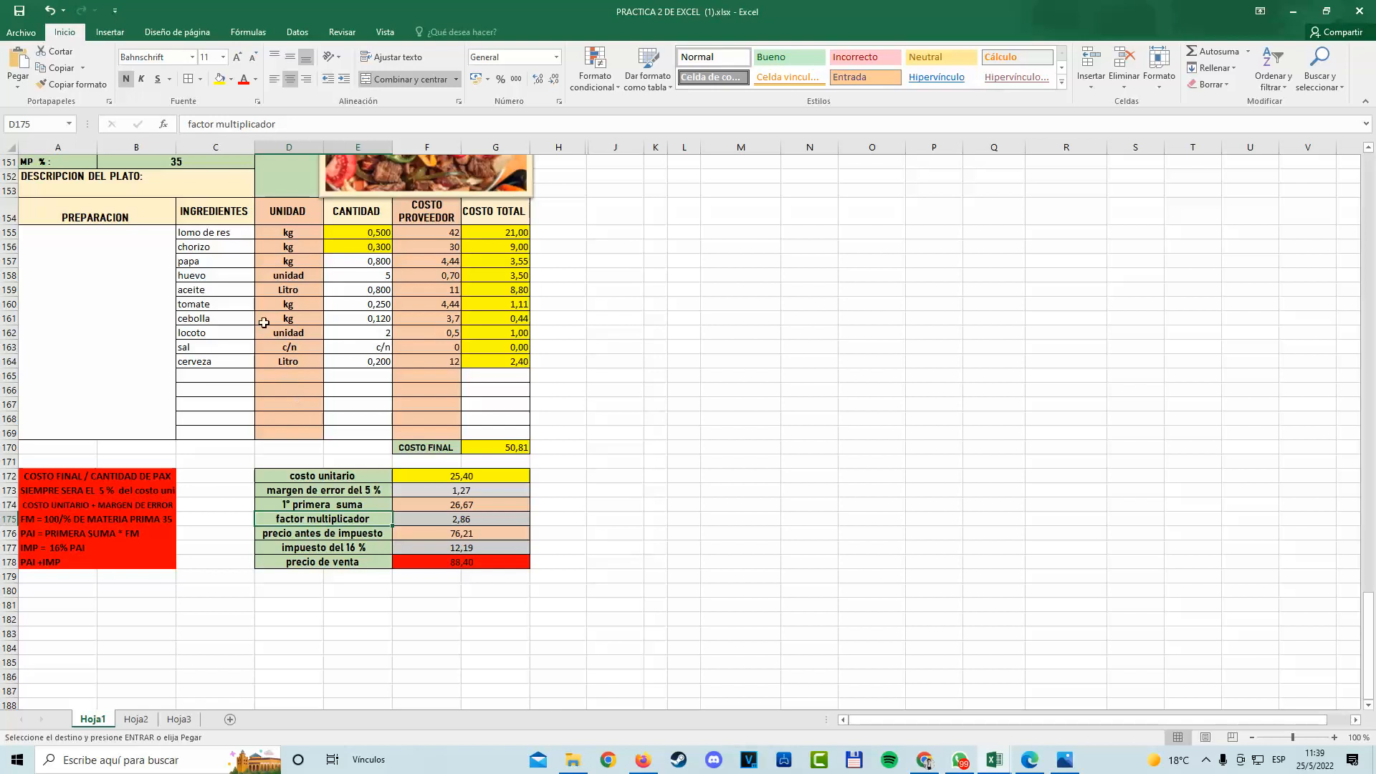
Clear the ingredient names and units in C155:D164 of the pasted ficha técnica.
scroll(348, 368, up, 3)
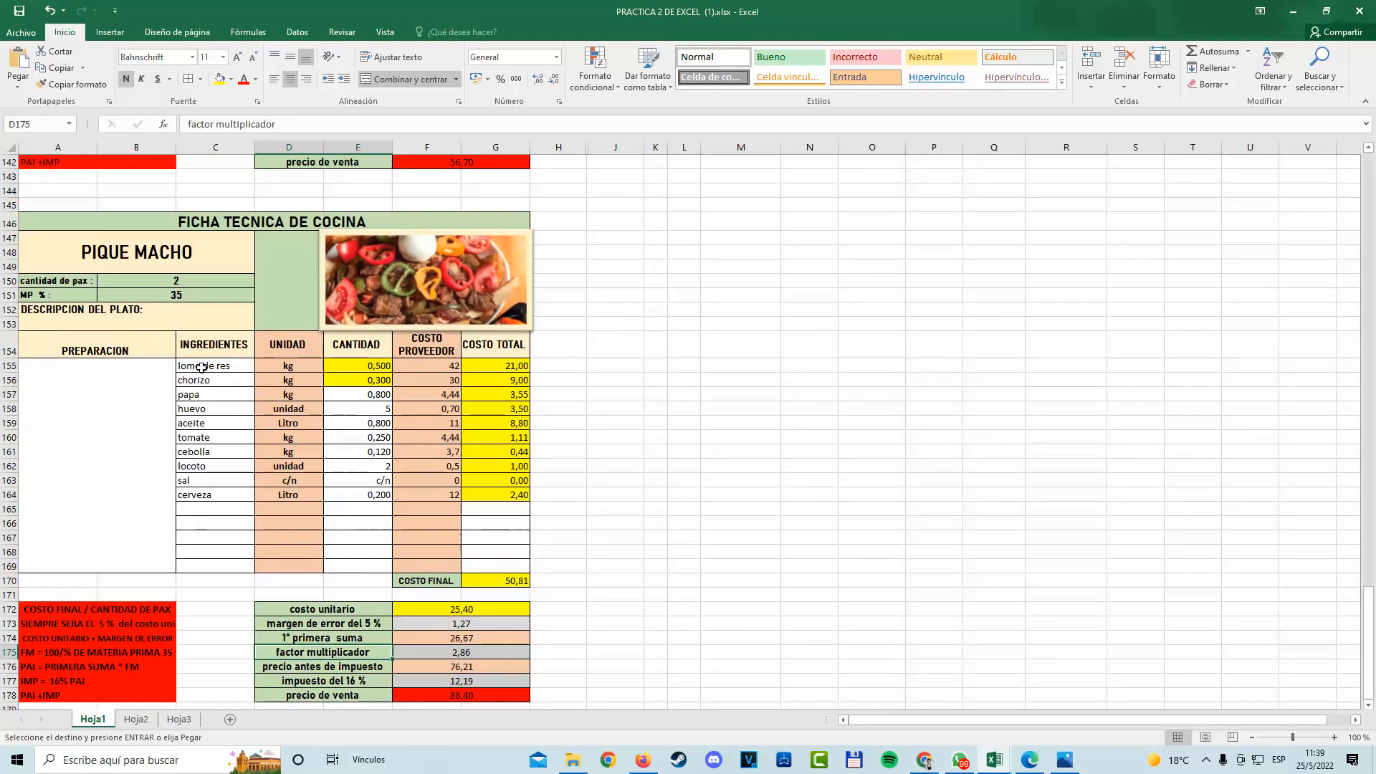
double_click(196, 244)
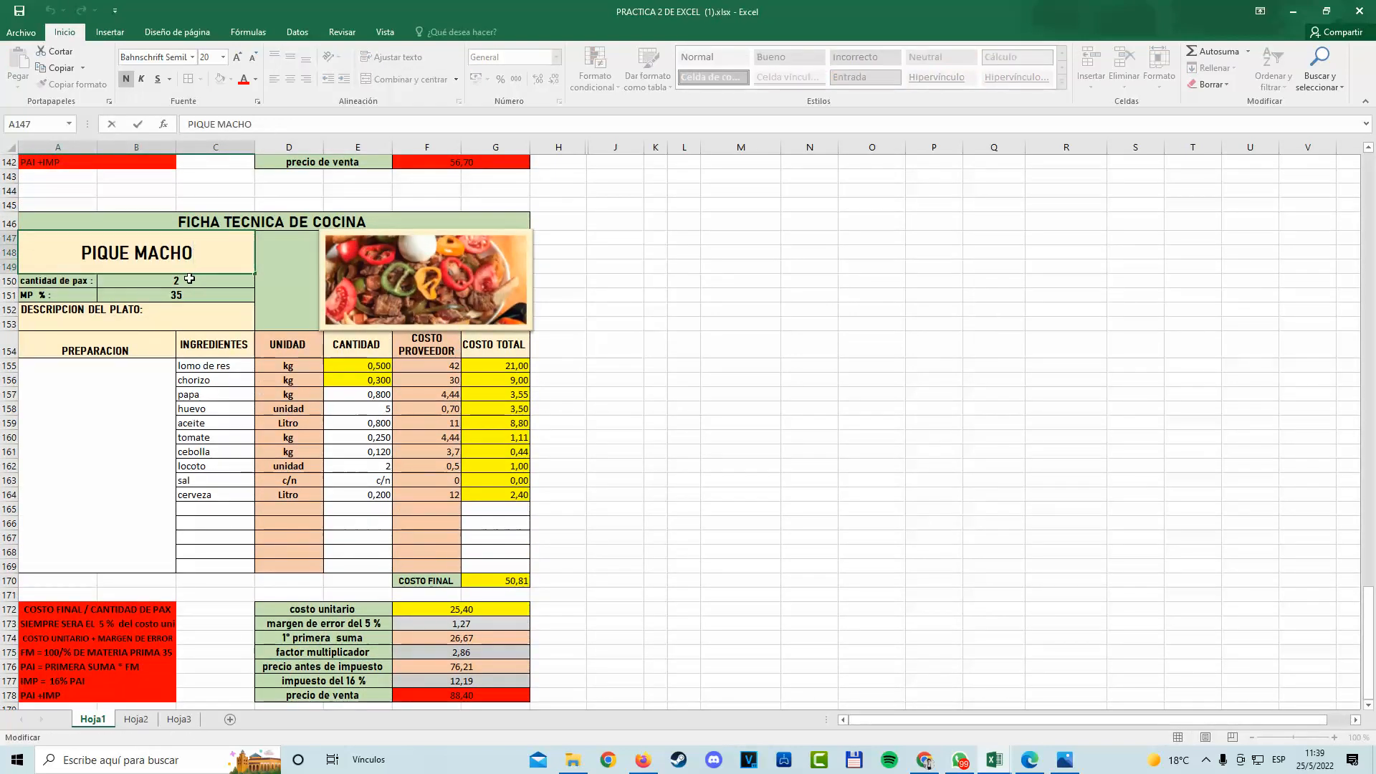
double_click(165, 281)
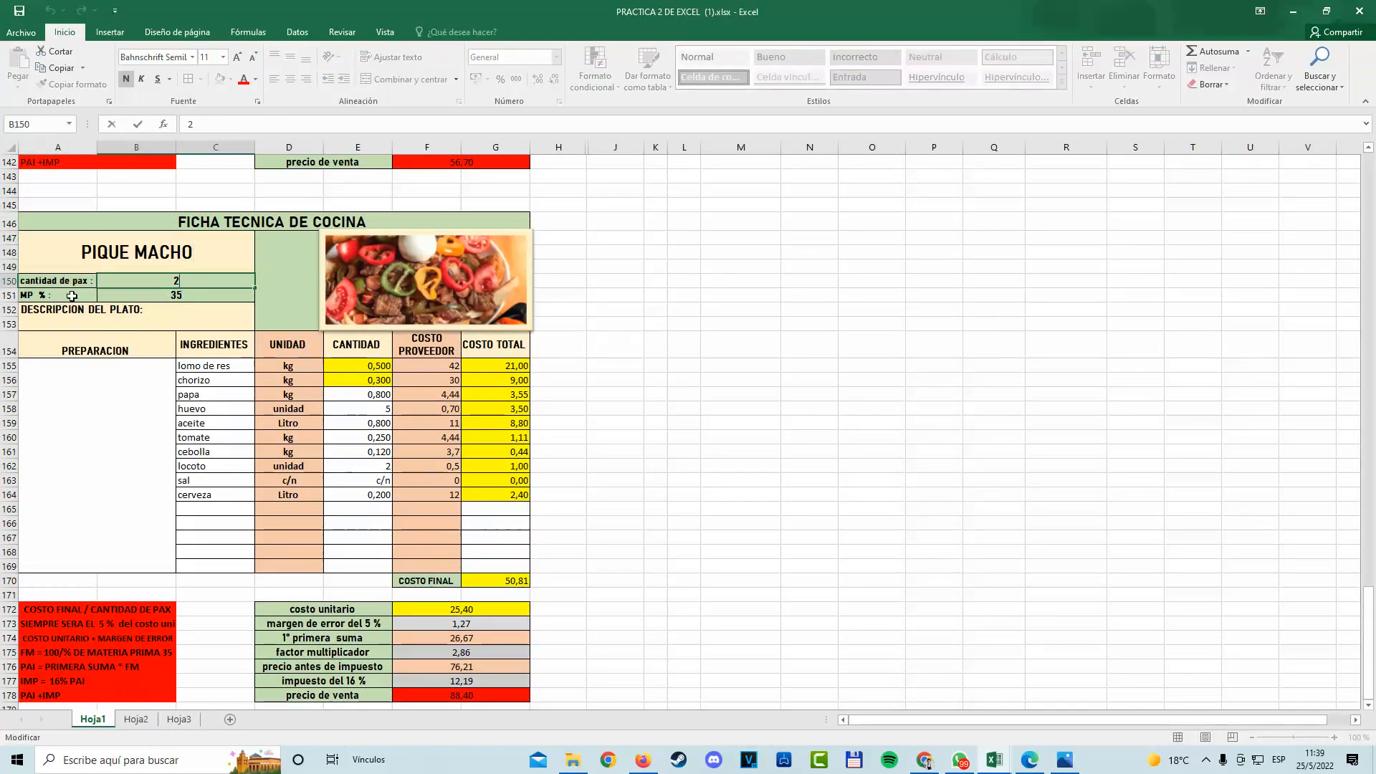
click(140, 297)
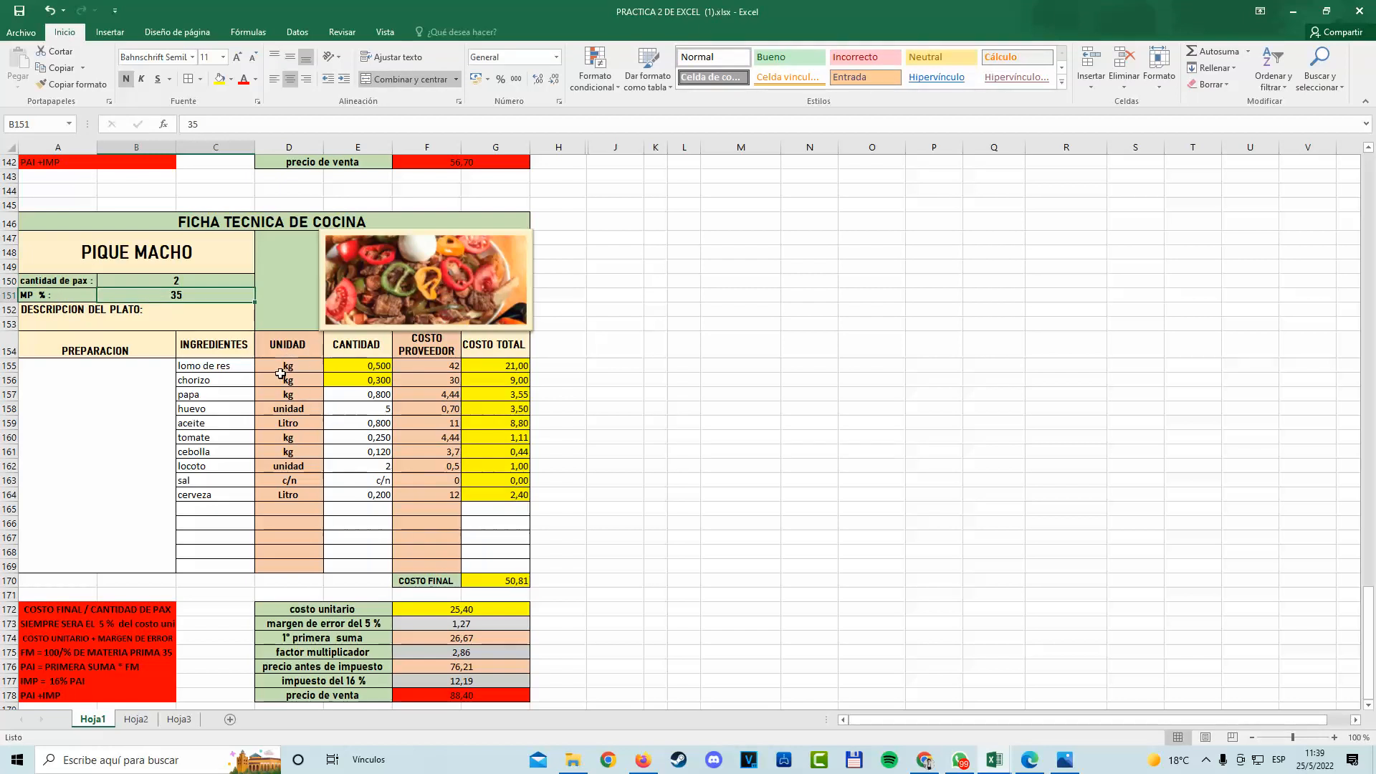
drag(218, 366, 305, 494)
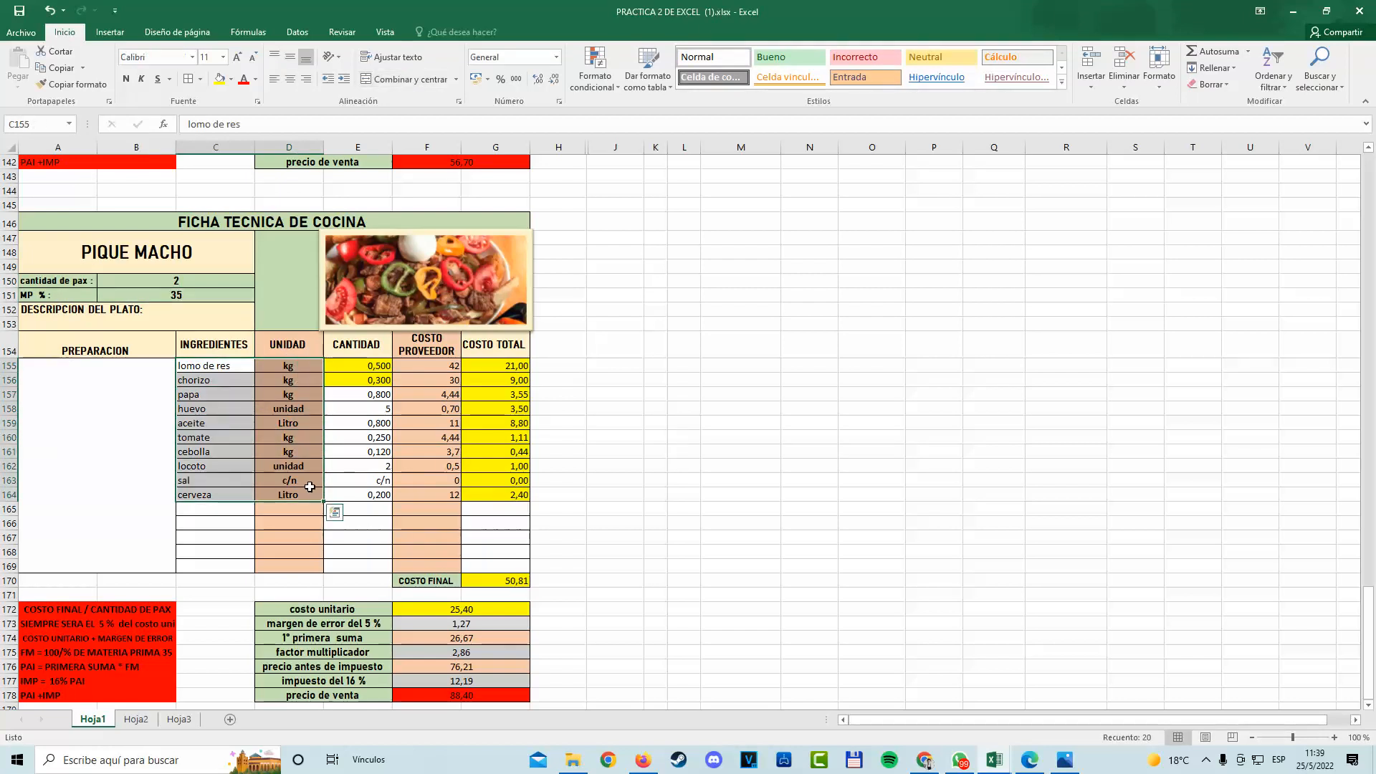
right_click(307, 497)
click(349, 346)
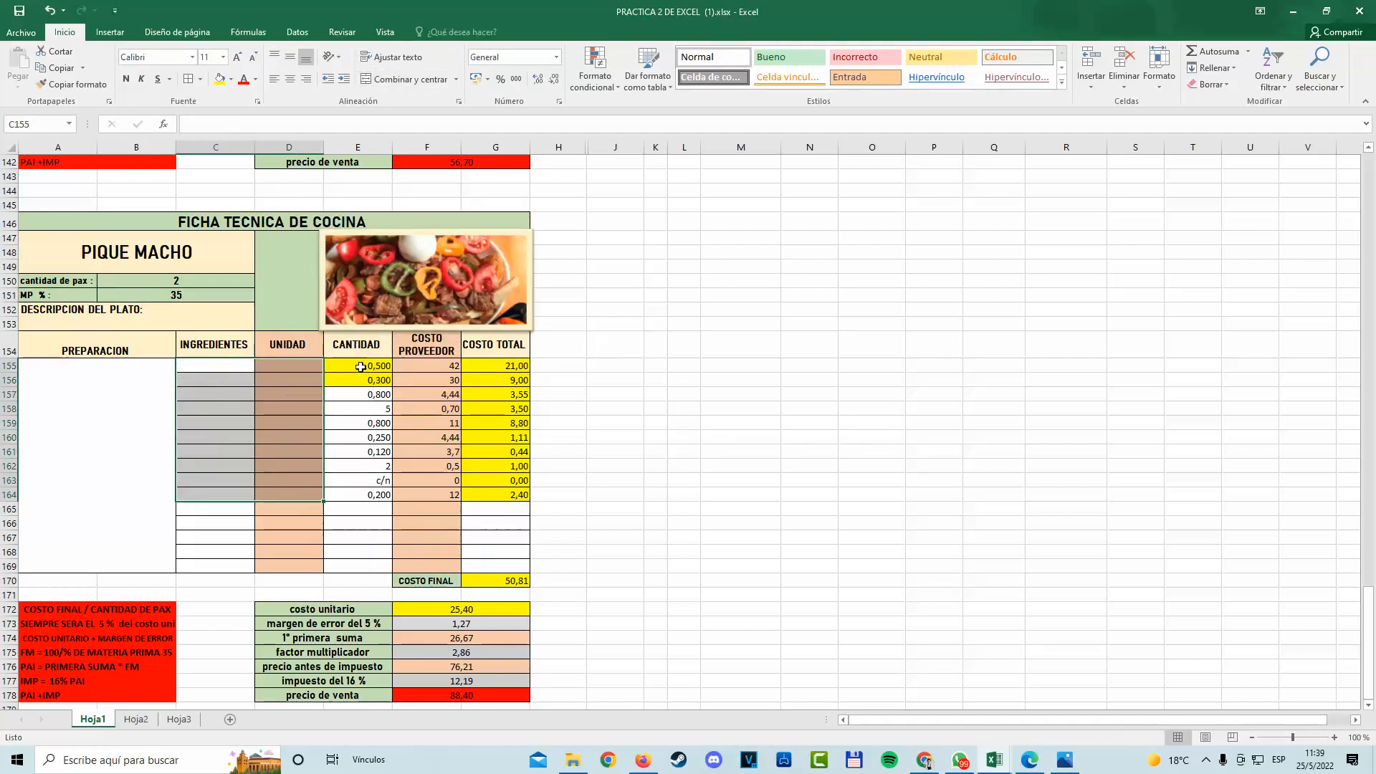
Clear the cantidad, costo proveedor and costo total entries in E155:G164 of the pasted ficha.
drag(362, 367, 466, 497)
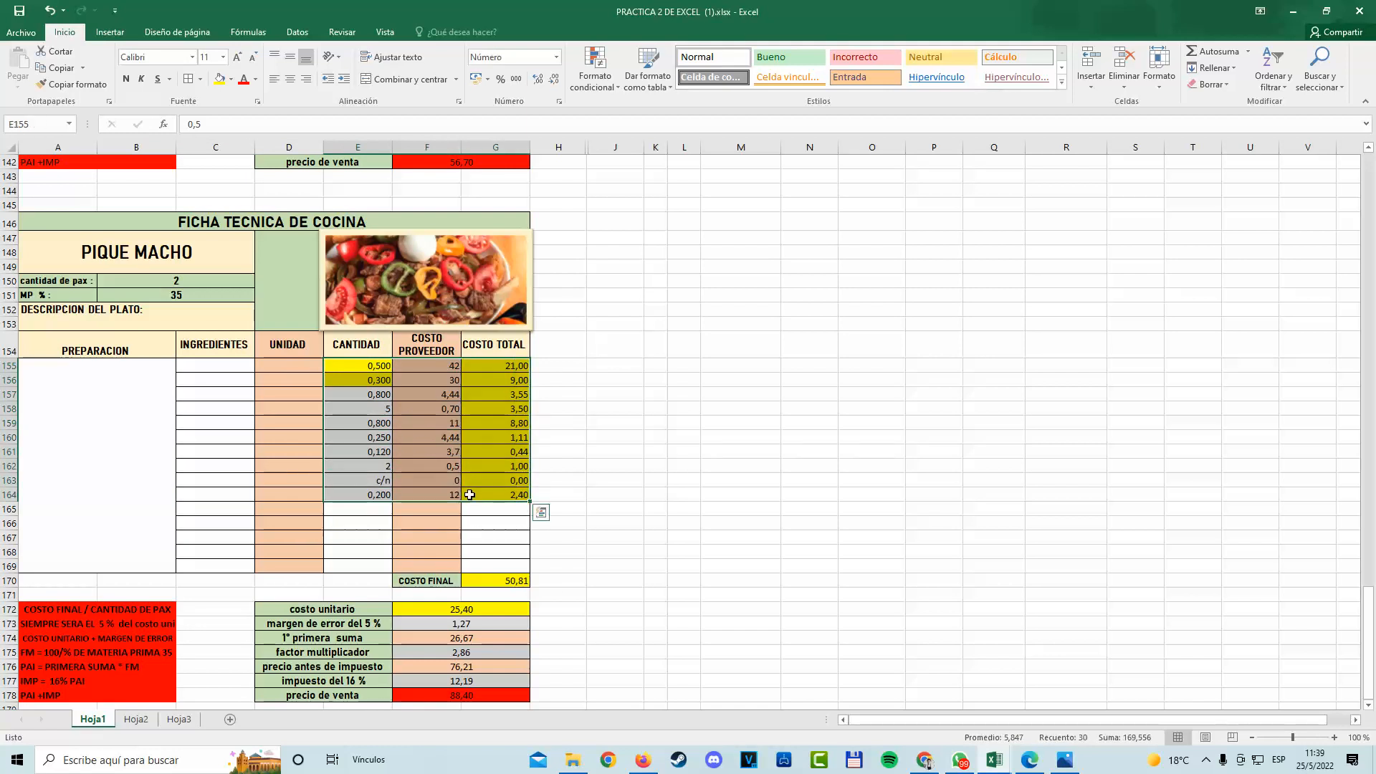
right_click(469, 497)
click(518, 342)
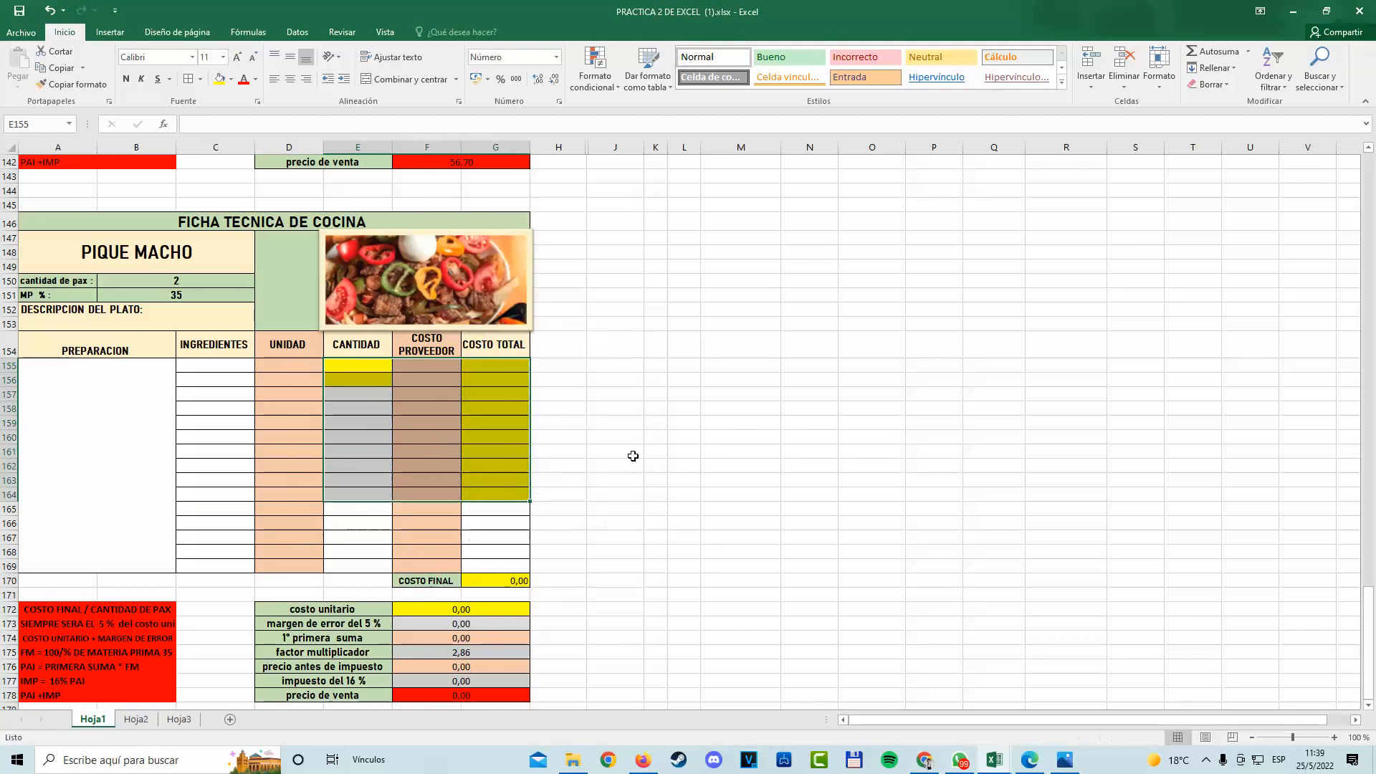
scroll(706, 529, down, 1)
click(618, 534)
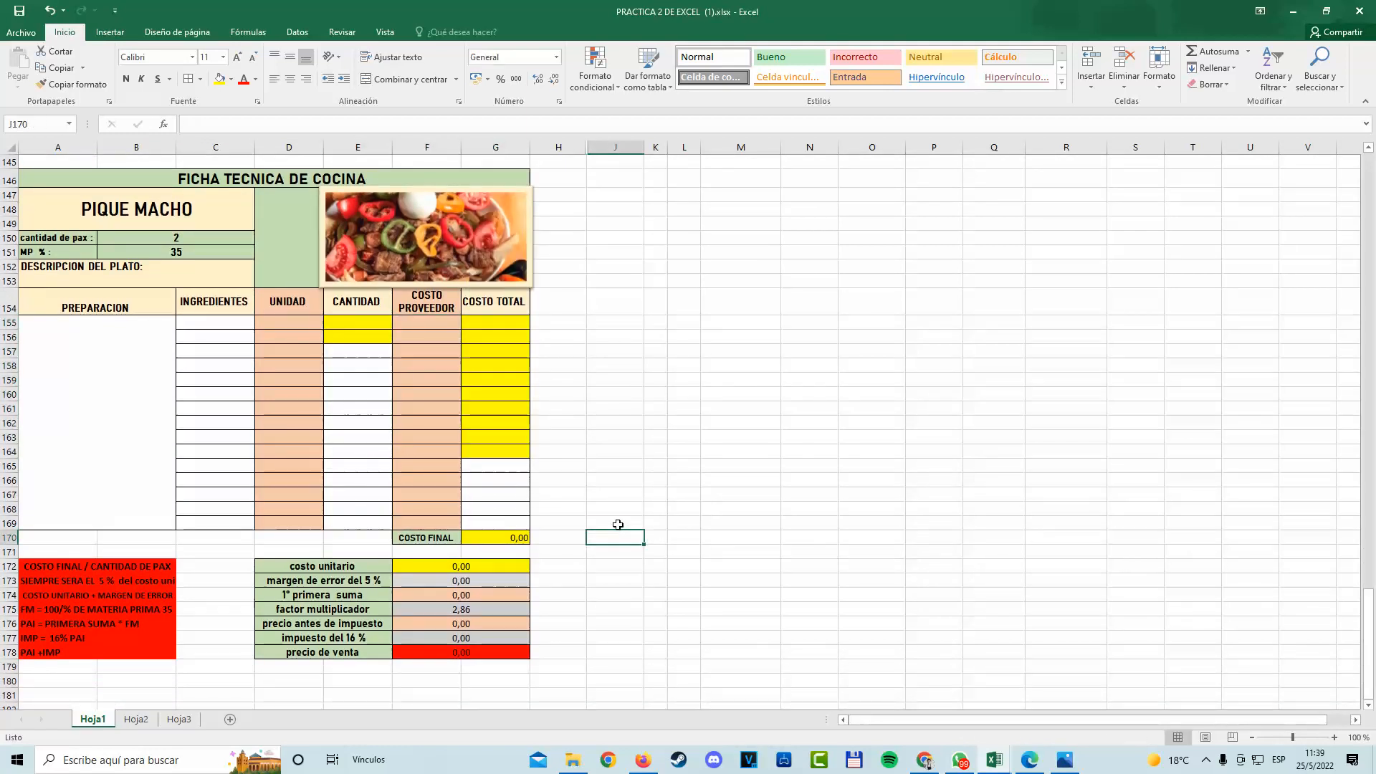
scroll(401, 390, up, 1)
click(206, 366)
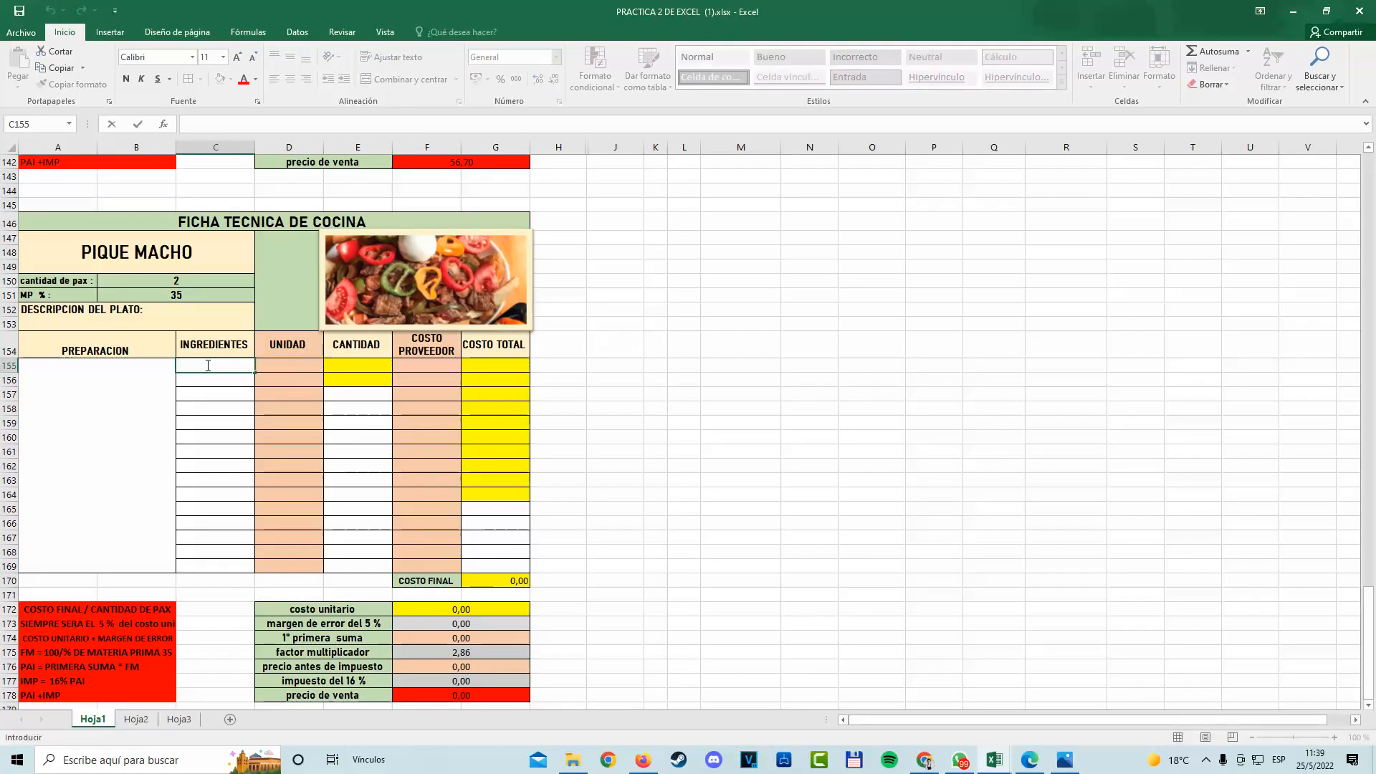
click(614, 479)
scroll(614, 458, down, 1)
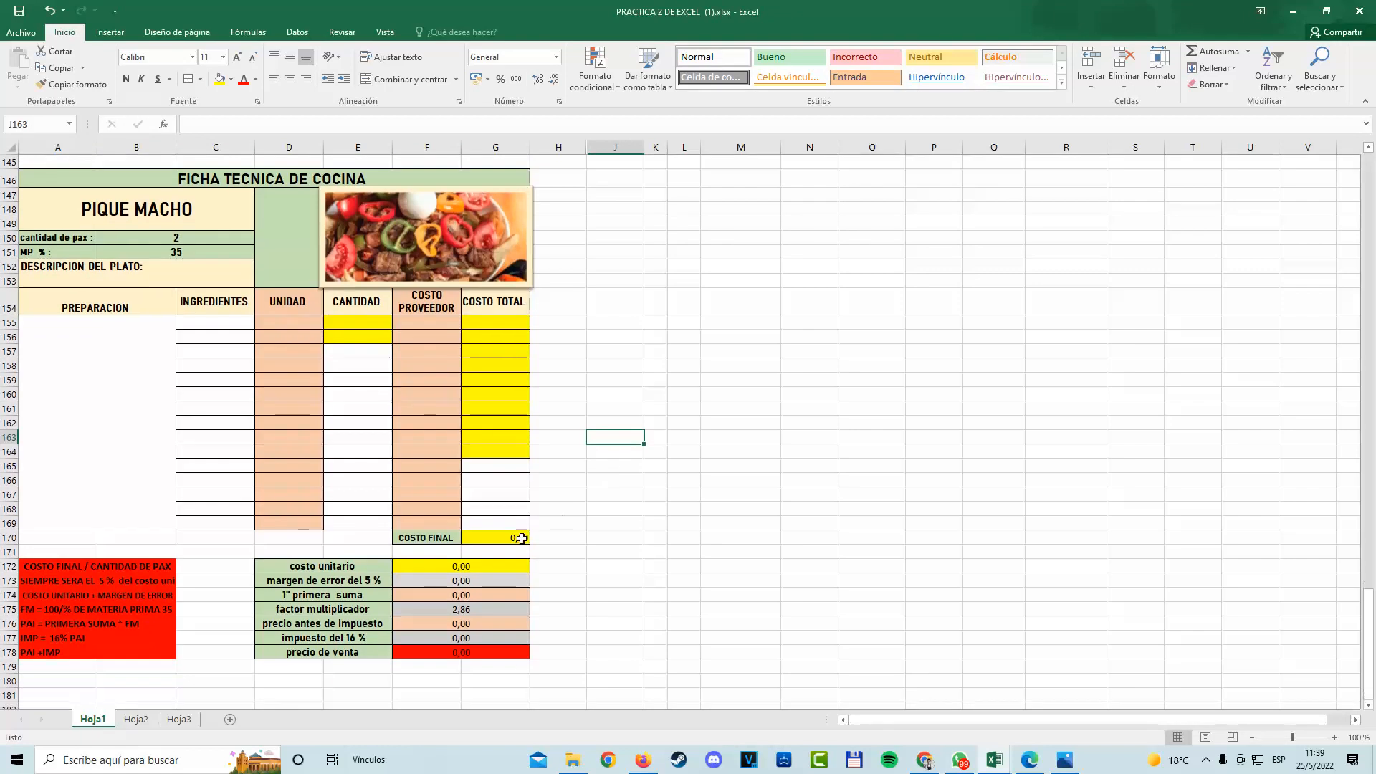
click(343, 329)
click(246, 329)
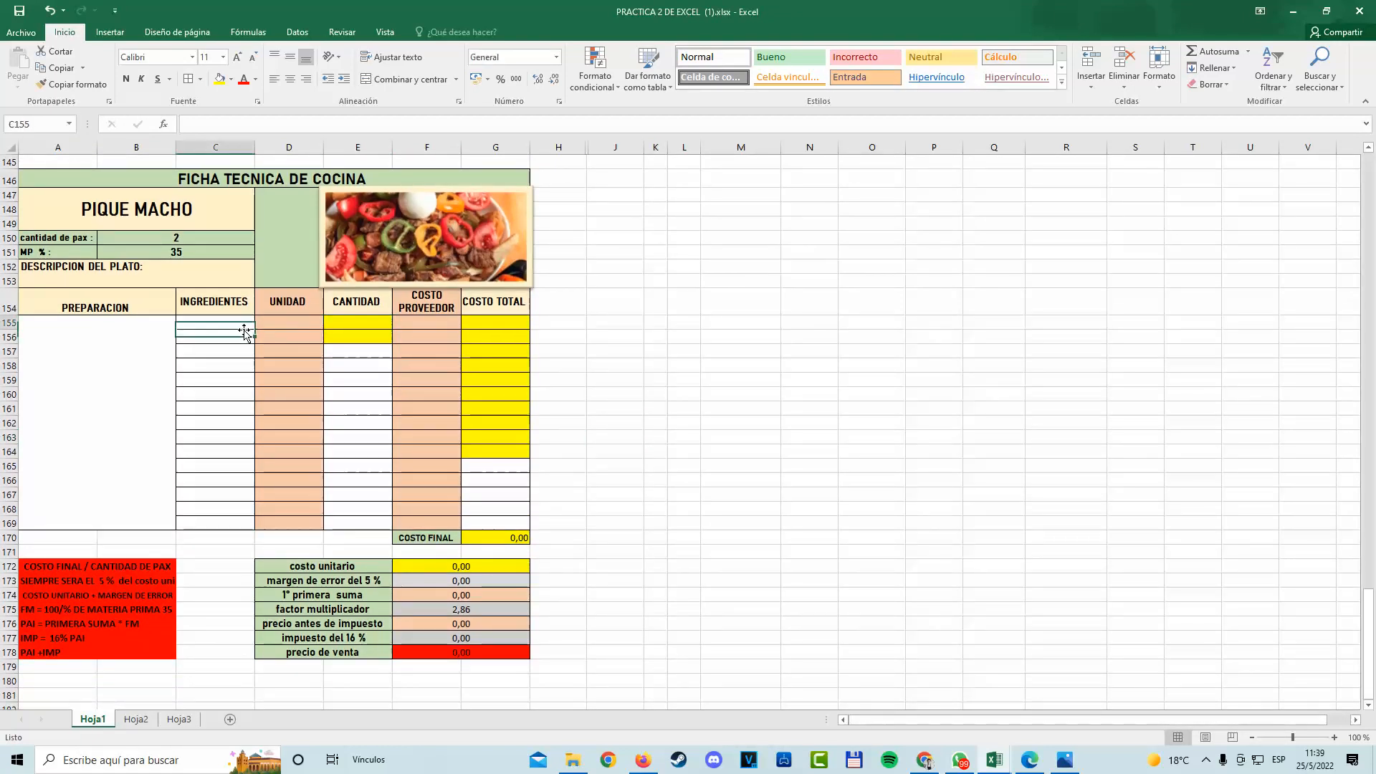
double_click(236, 324)
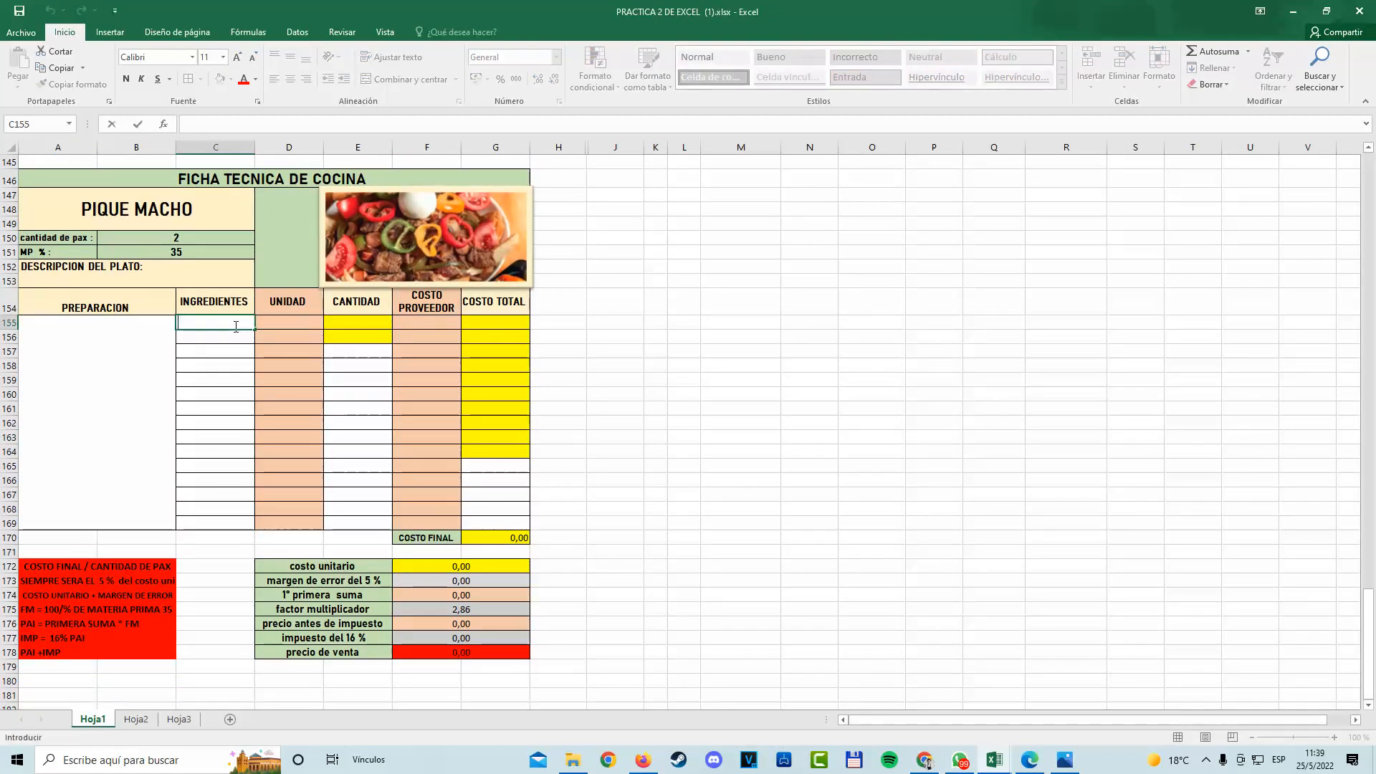
Replace the dish title in A147 of the pasted ficha with "pollo a la brasa".
click(192, 223)
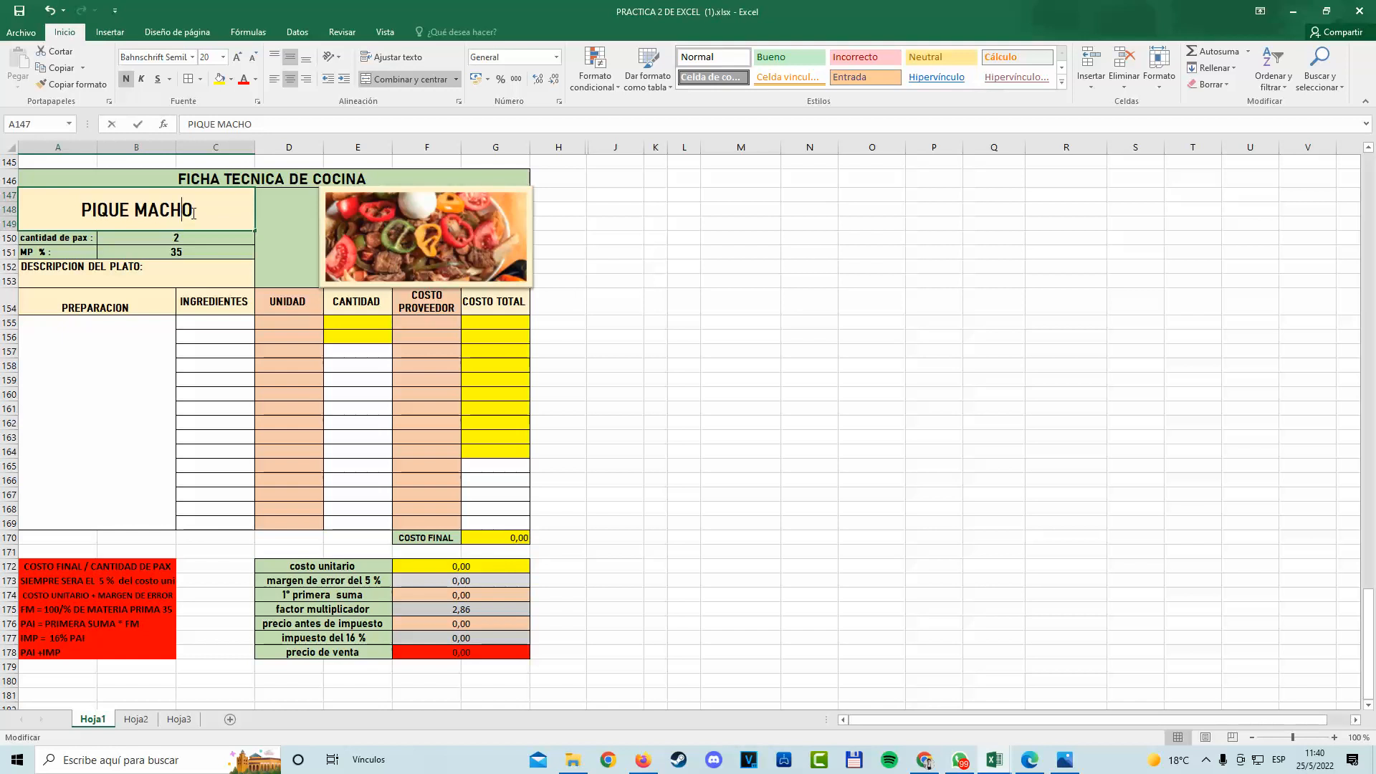
double_click(193, 223)
drag(193, 215, 95, 216)
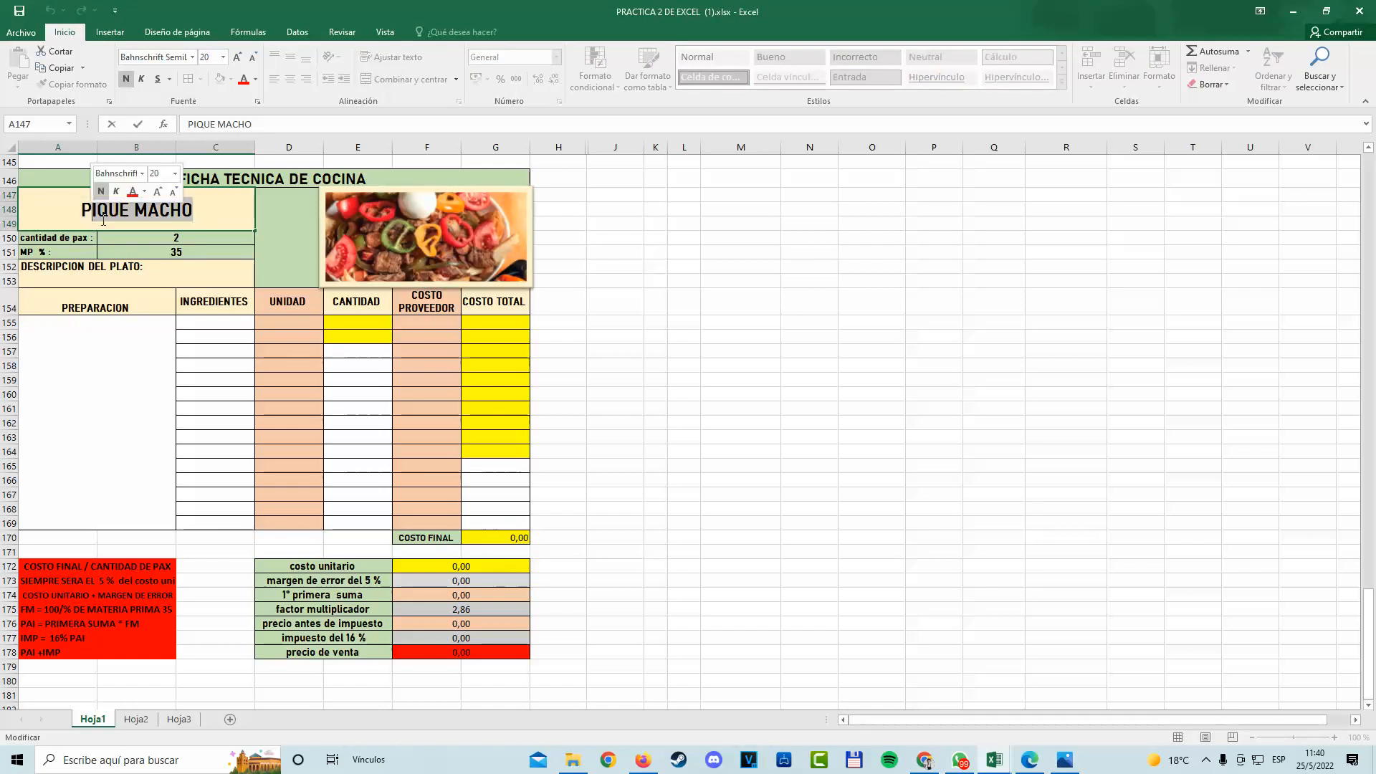
key(BackSpace)
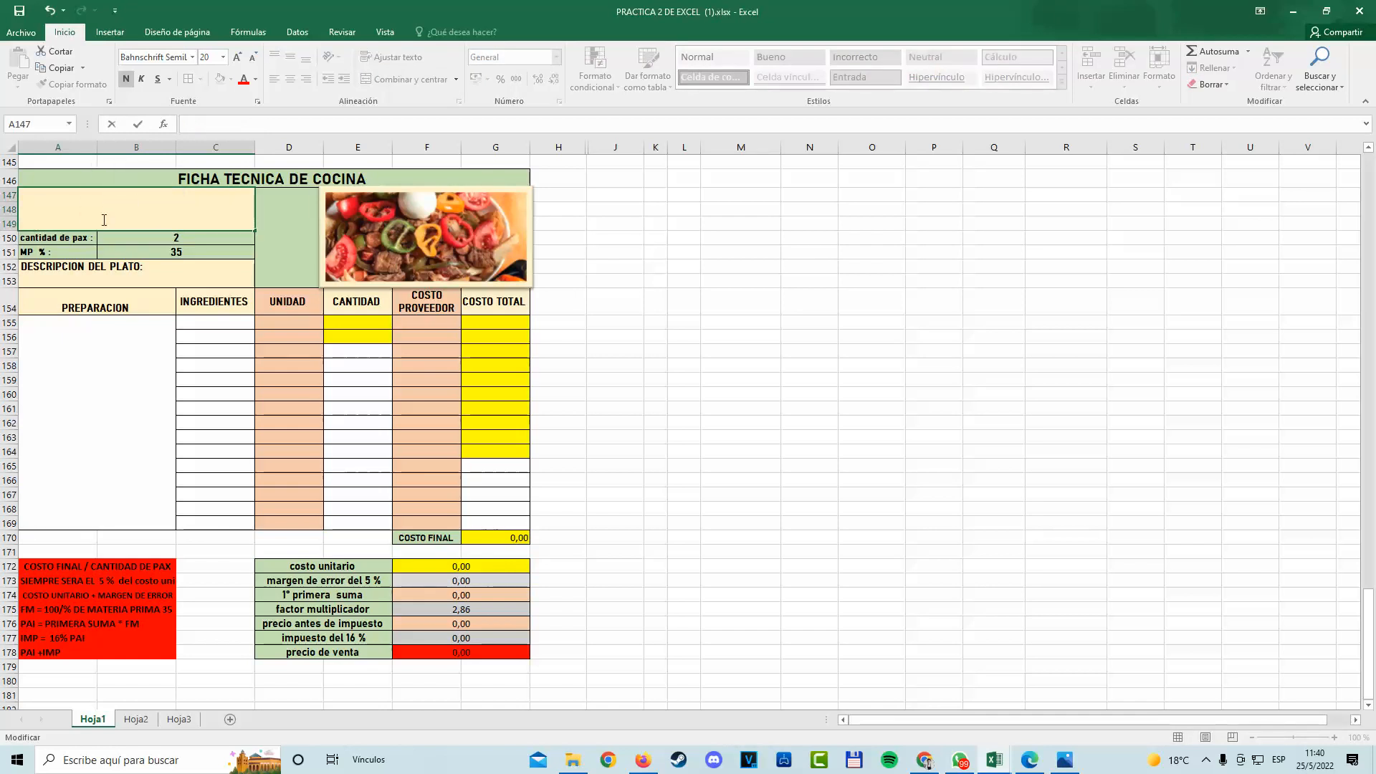
text(pollo a lla braasa)
key(Tab)
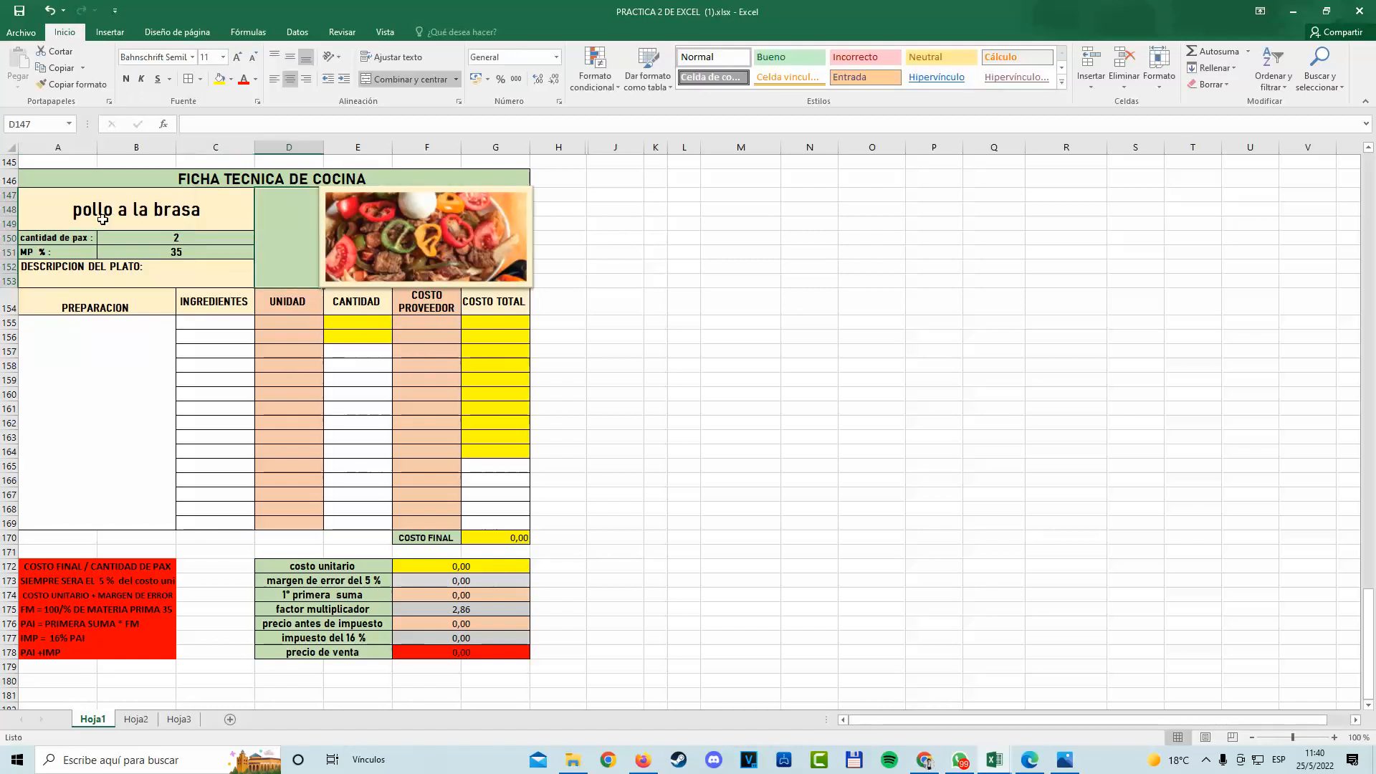
Enter "pollo" as the first ingredient in C155.
click(200, 327)
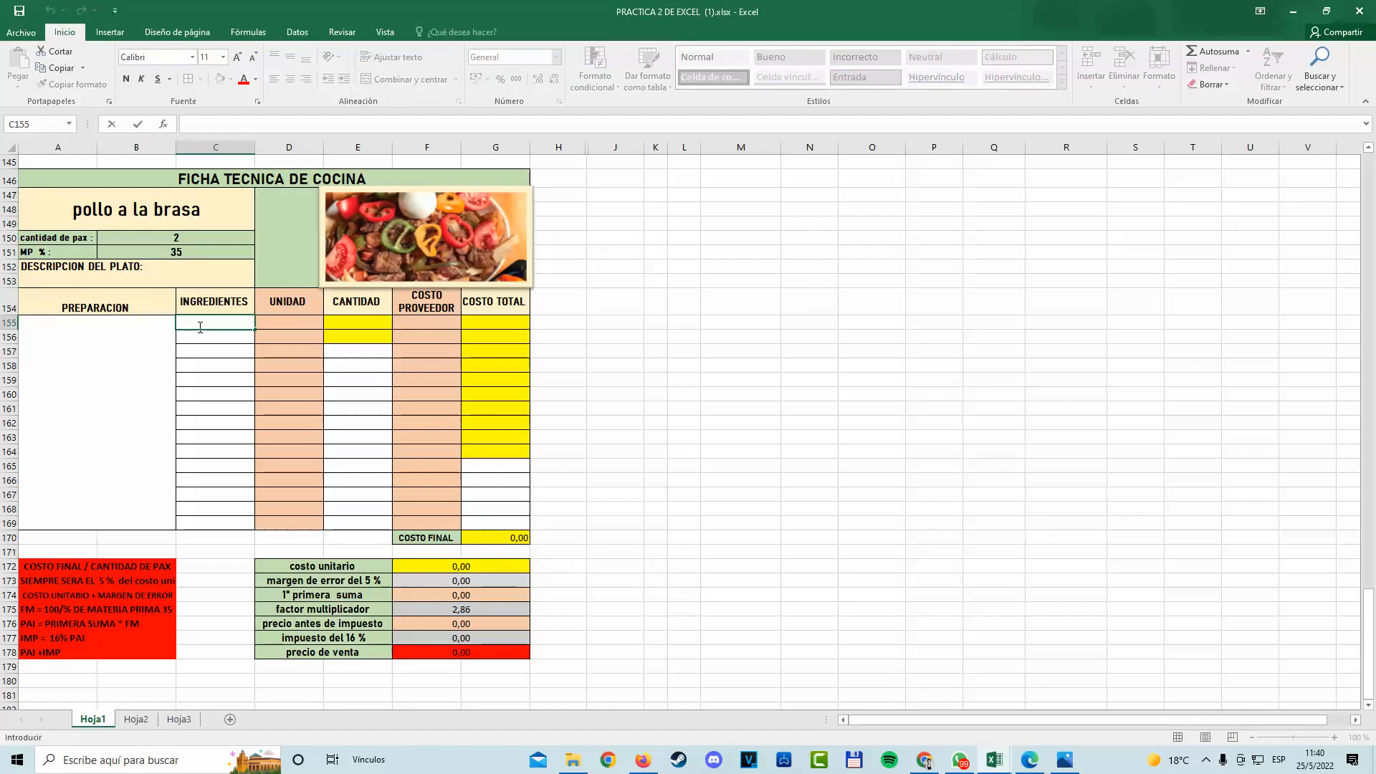
text(pollo)
key(Tab)
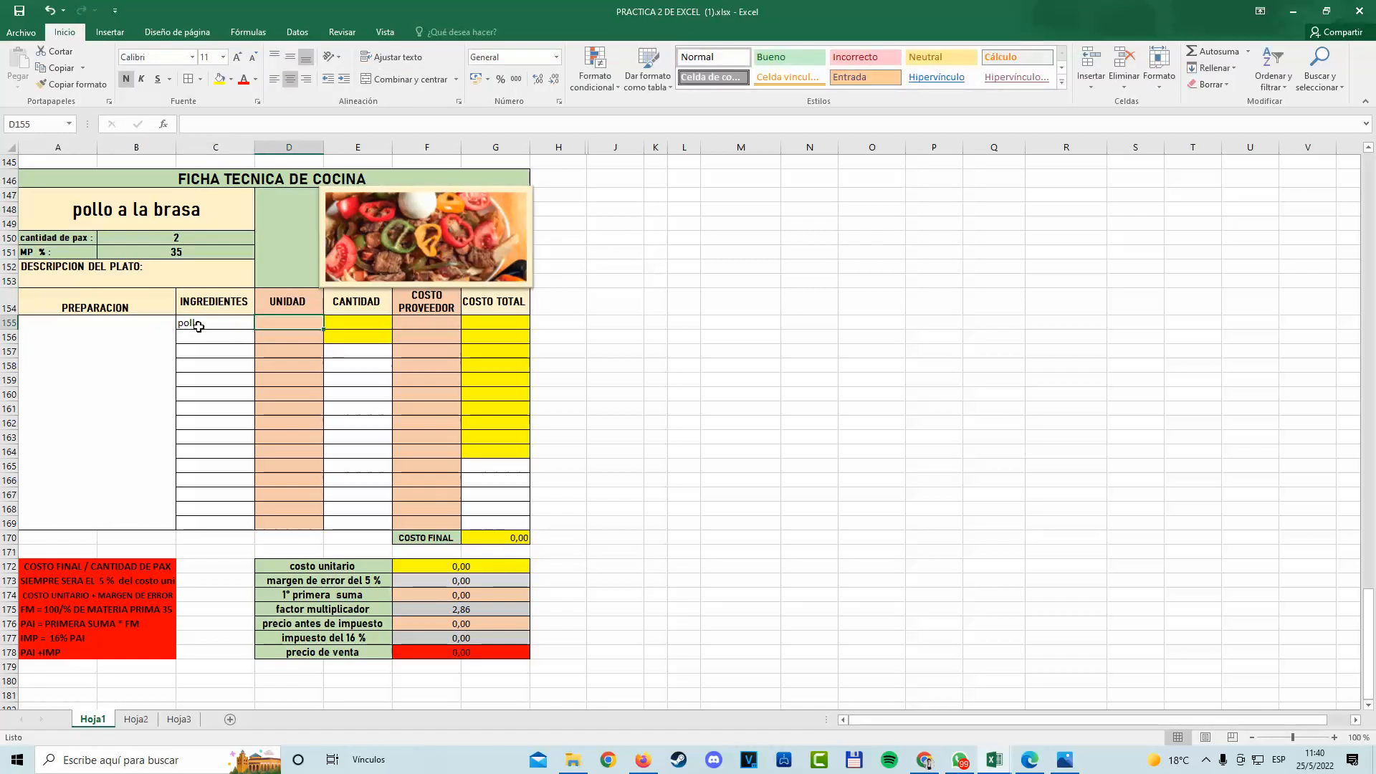
text(2)
key(Tab)
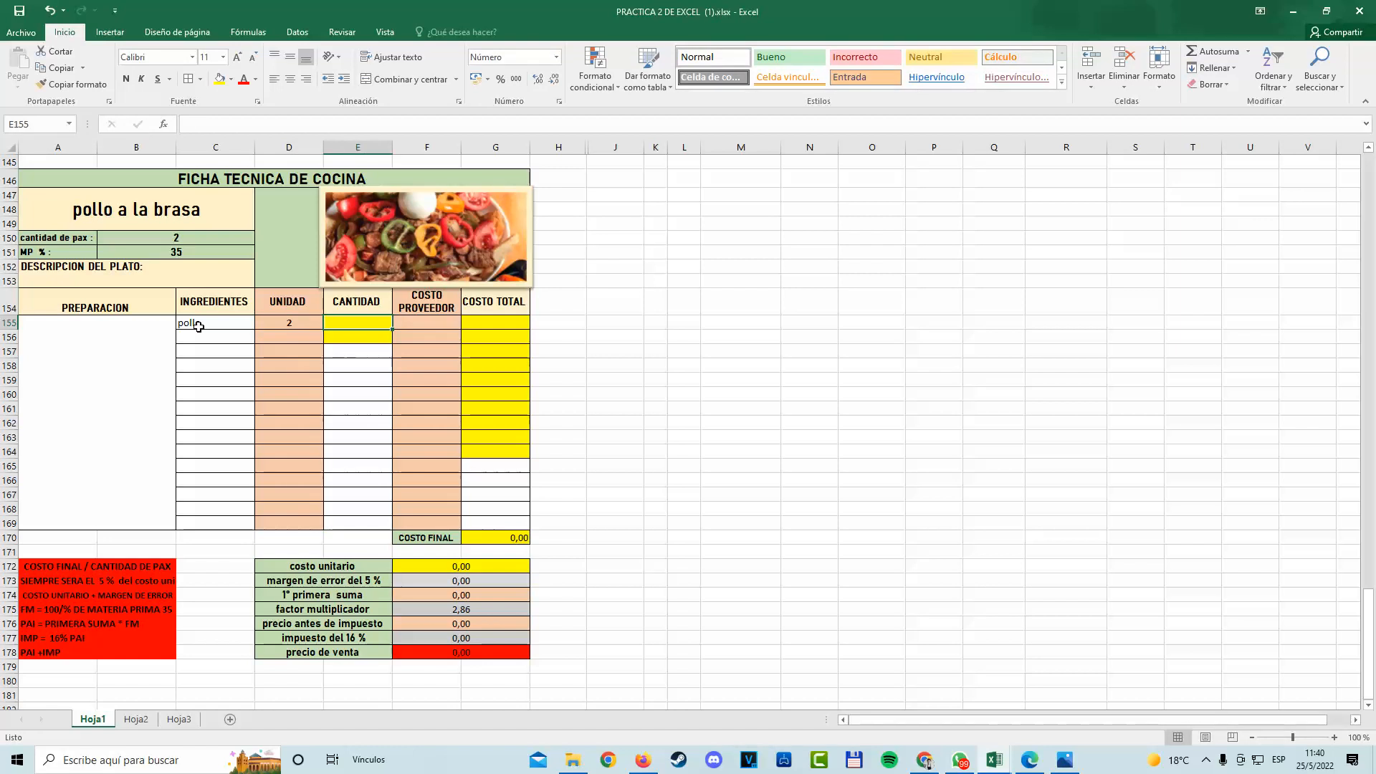
key(Left)
text(unidad)
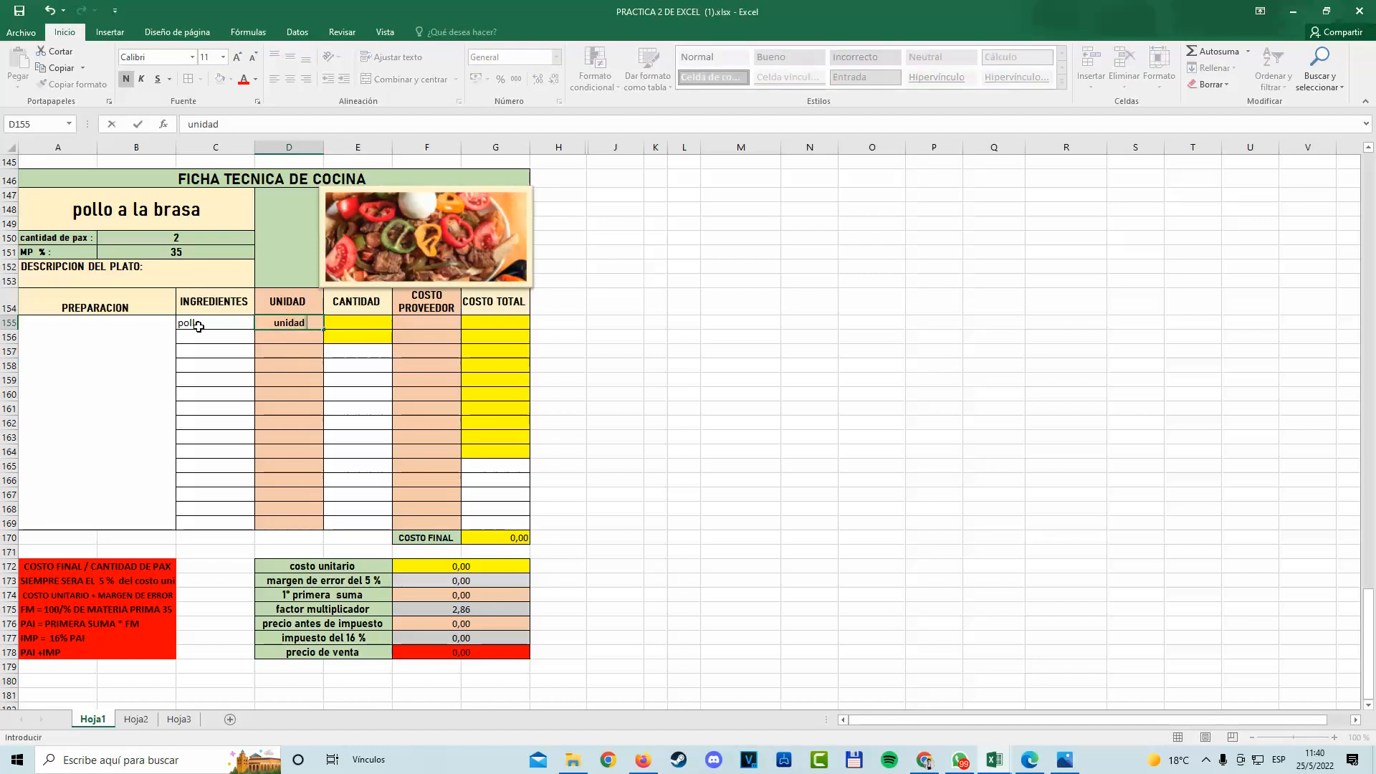
key(BackSpace)
key(BackSpace)
key(BackSpace)
key(BackSpace)
key(BackSpace)
key(BackSpace)
Fill in the pollo row with kg as the unidad, 3 as the cantidad and 18 as the costo proveedor.
key(Tab)
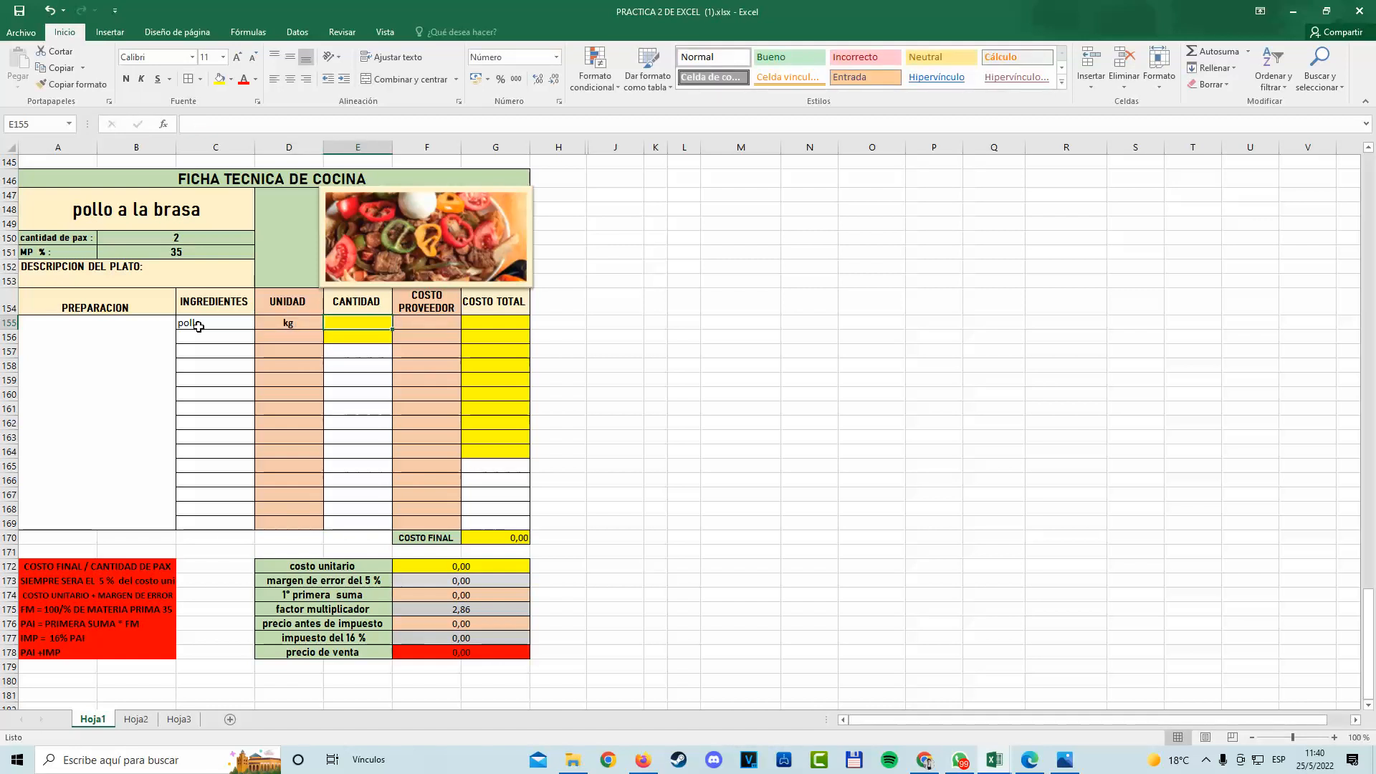
text(3)
key(Tab)
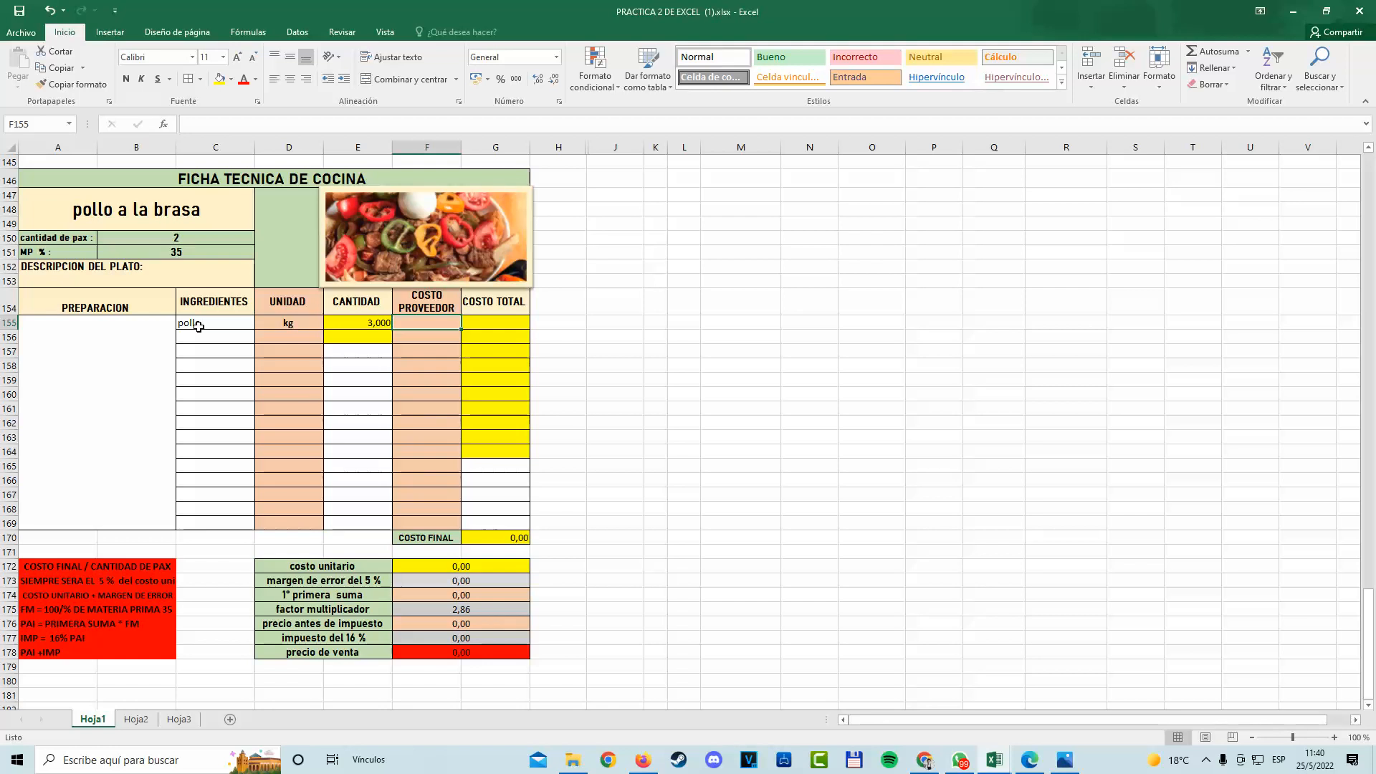
text(18)
key(Tab)
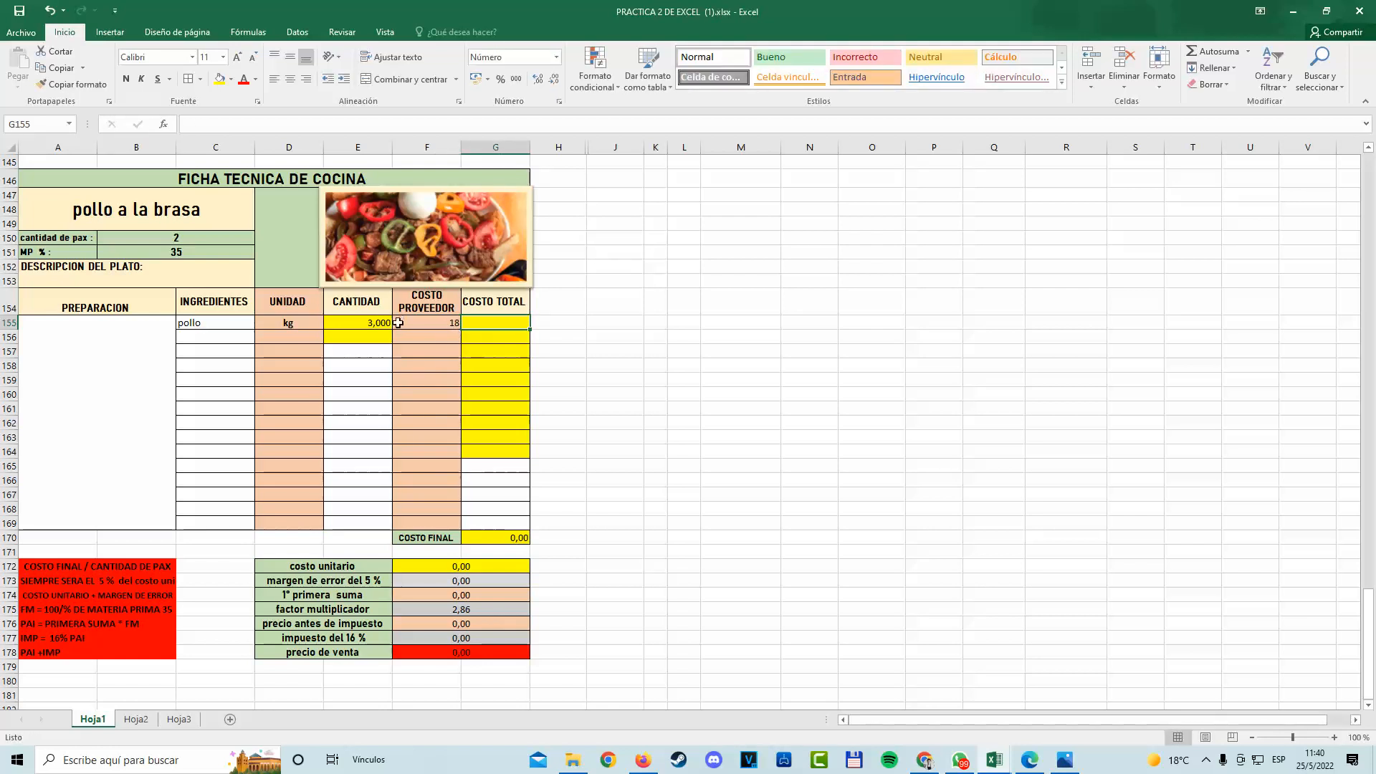
Calculate the costo total of the pollo in G155 with the formula =E155*F155.
double_click(524, 324)
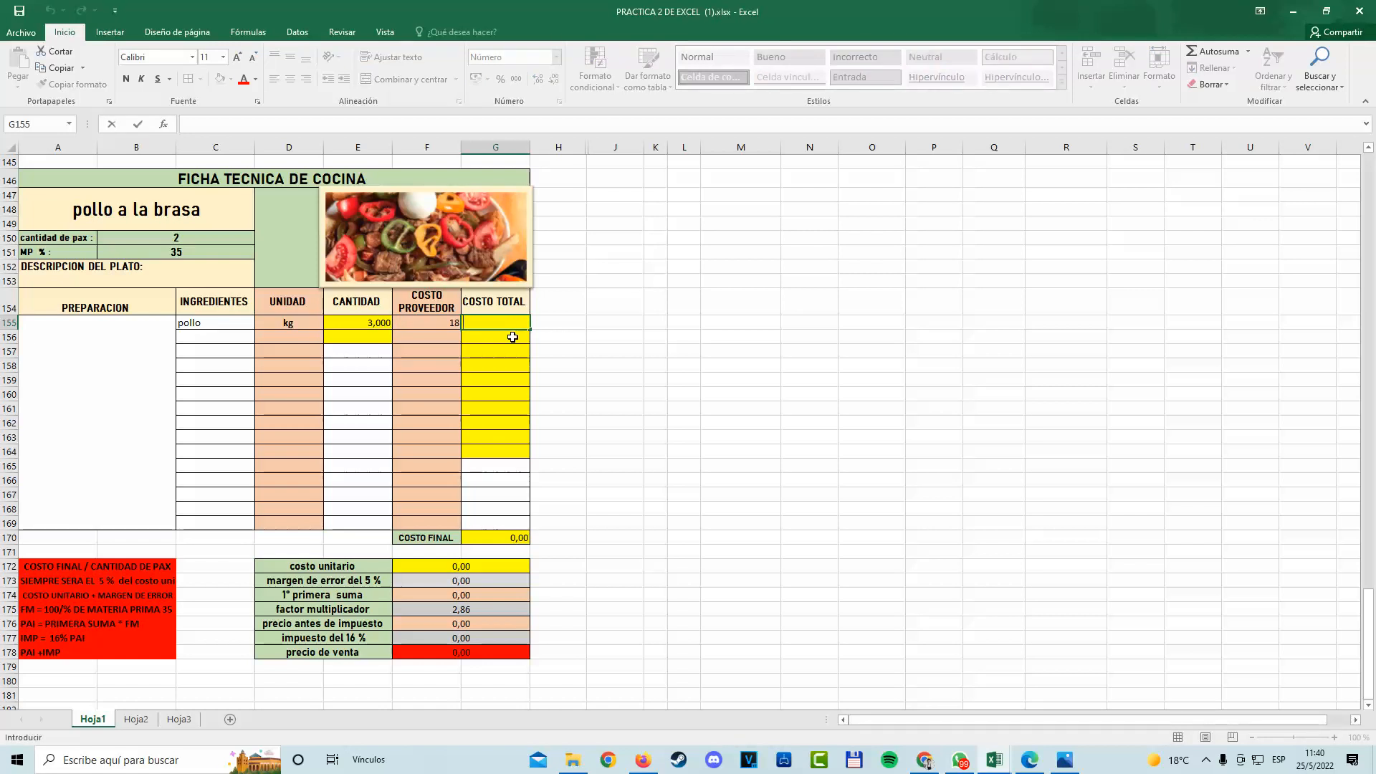
text(=)
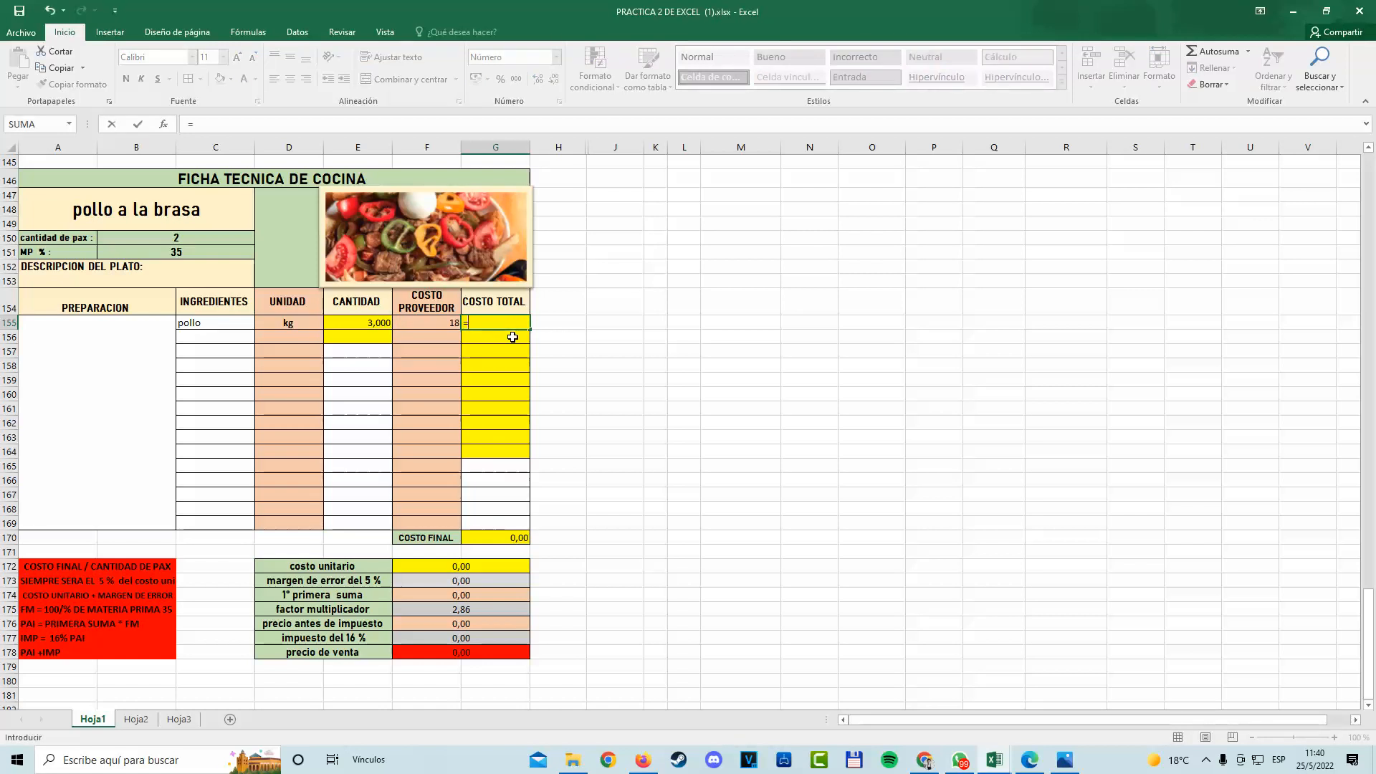
click(349, 319)
text(*)
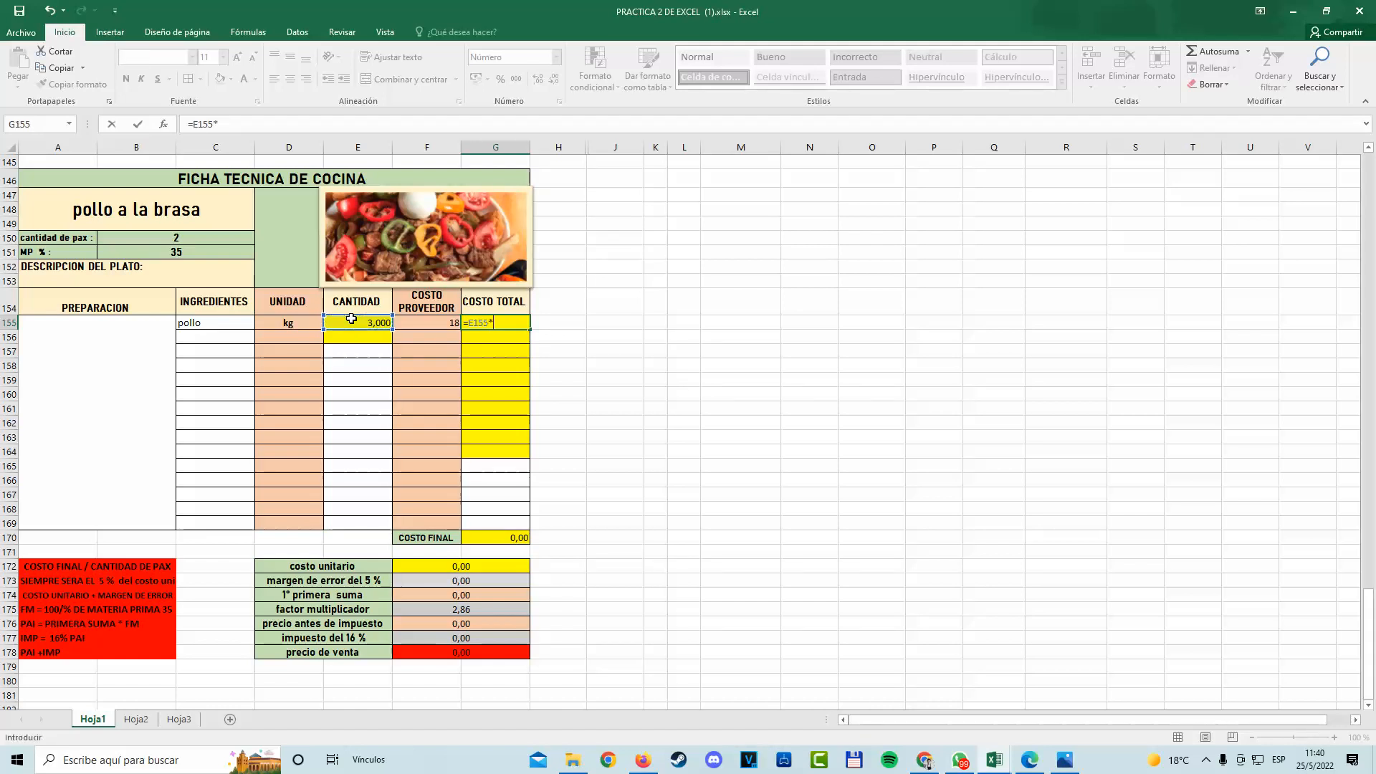
click(443, 323)
key(Return)
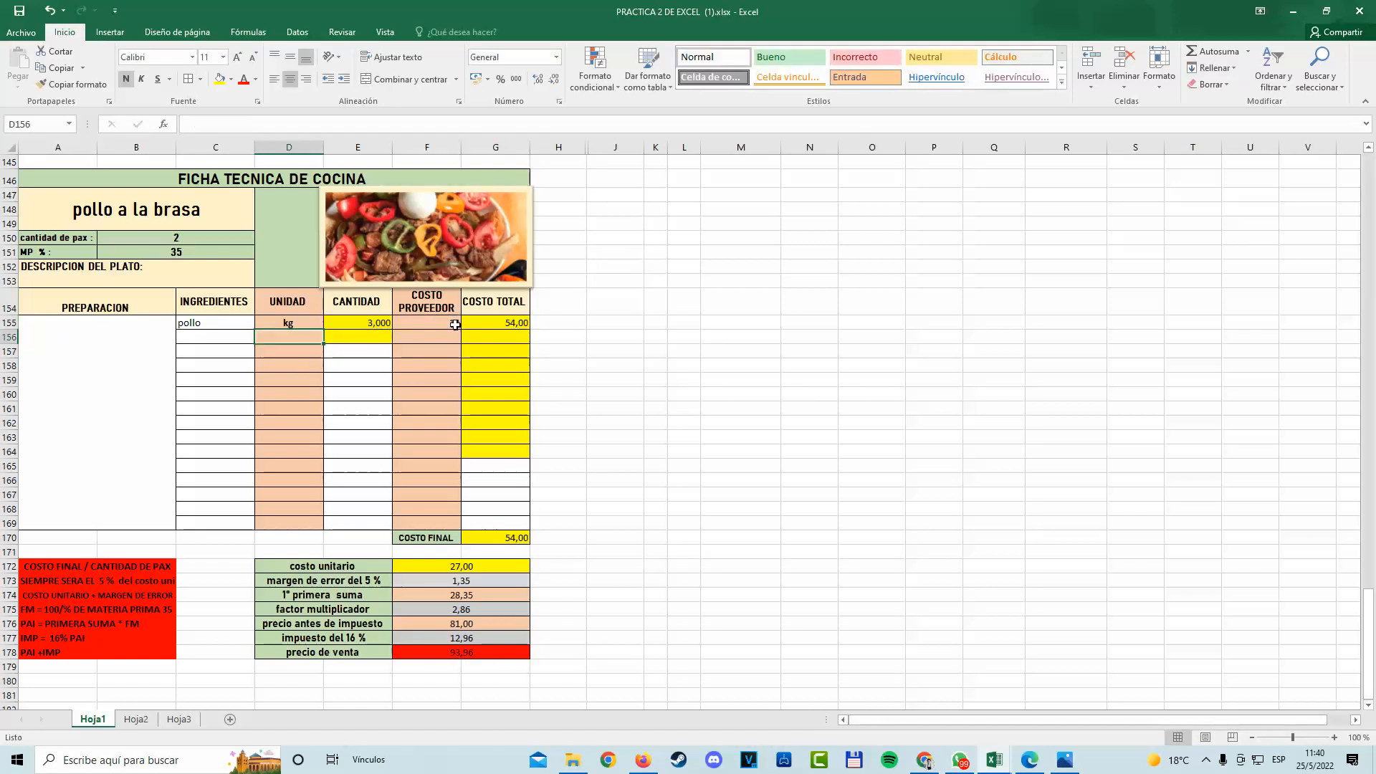
Remove all decimal places from the pollo cantidad in E155 and its costo total in G155.
click(364, 325)
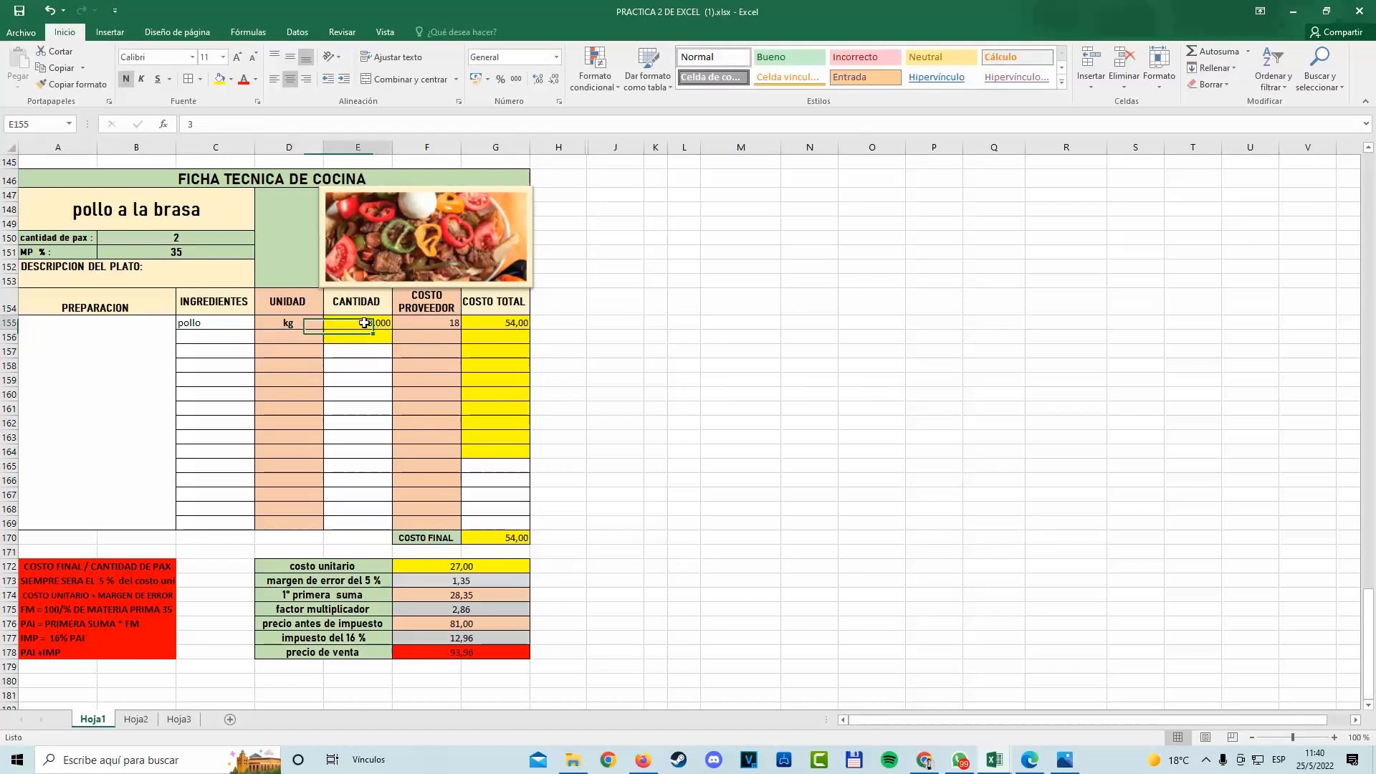
click(553, 79)
click(553, 79)
click(552, 80)
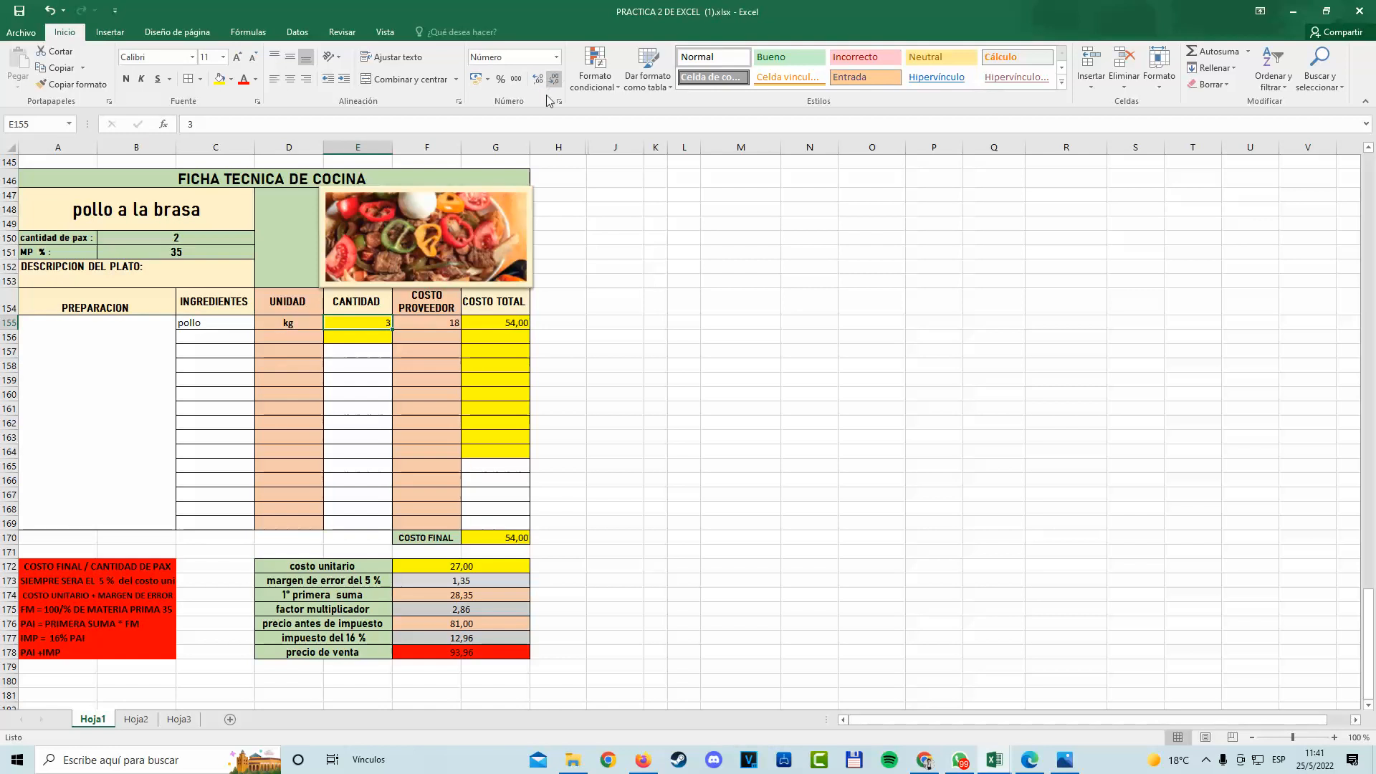
click(449, 326)
click(511, 323)
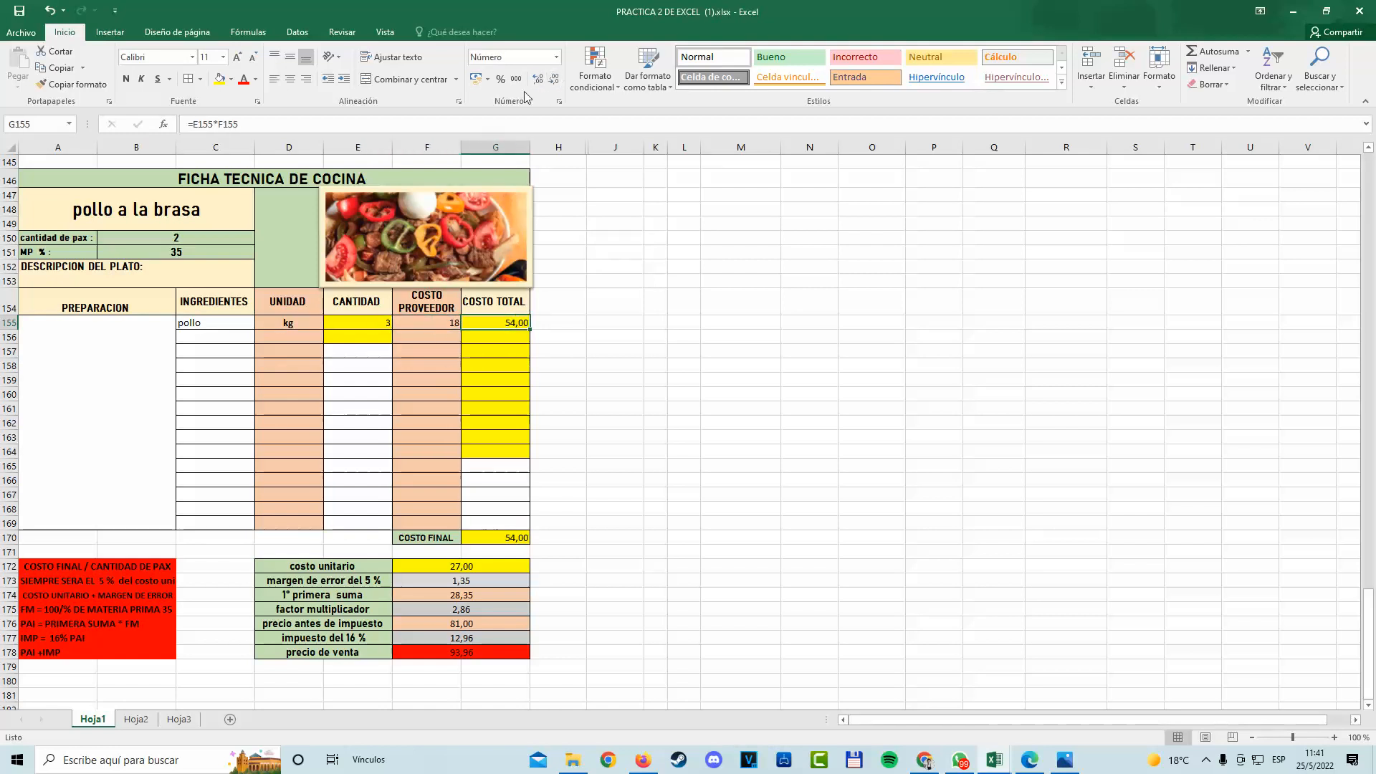
click(554, 79)
click(555, 80)
click(706, 517)
Review the pollo row, the costo final and the pricing formulas through the factor multiplicador in the pollo a la brasa ficha.
click(445, 375)
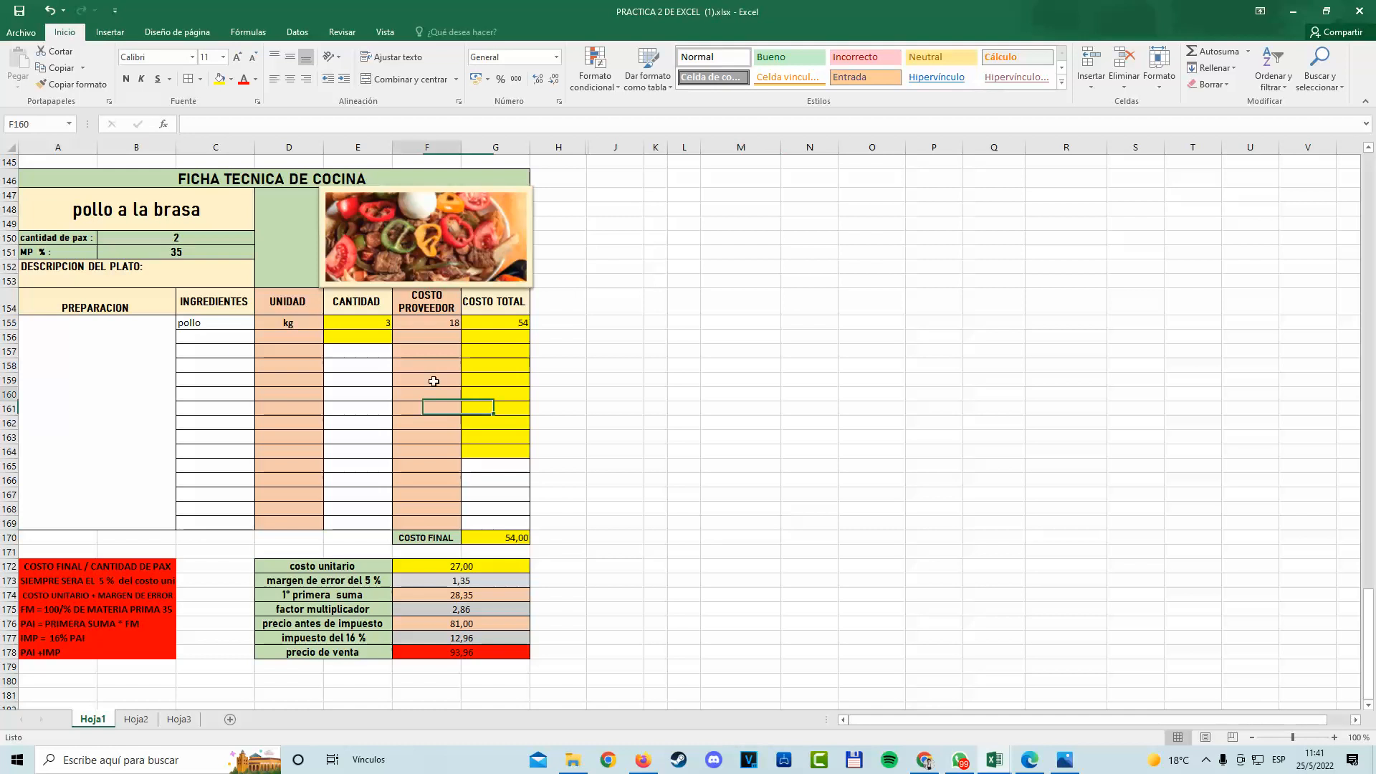
click(225, 327)
drag(224, 329, 498, 336)
click(494, 453)
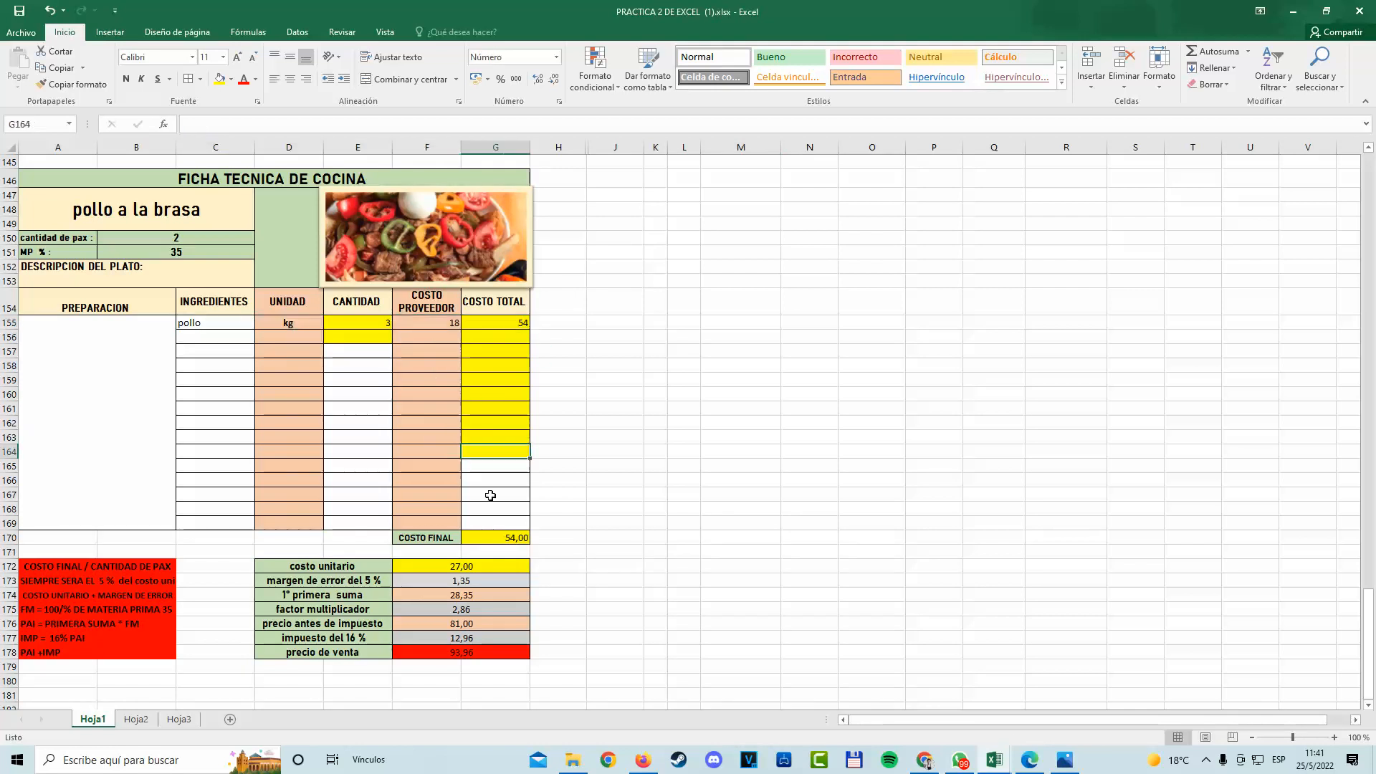
click(498, 549)
click(505, 534)
click(350, 566)
click(420, 617)
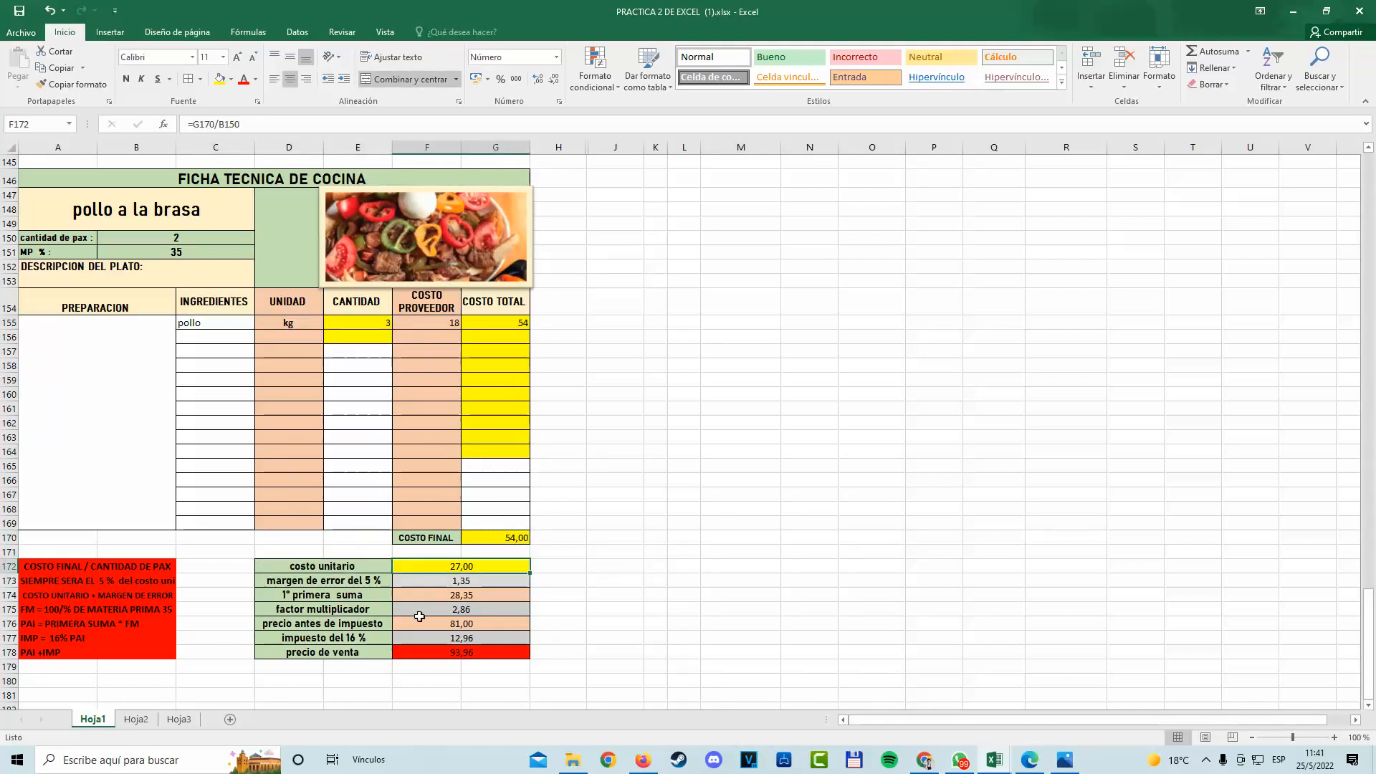
click(379, 582)
click(433, 583)
click(365, 598)
click(418, 600)
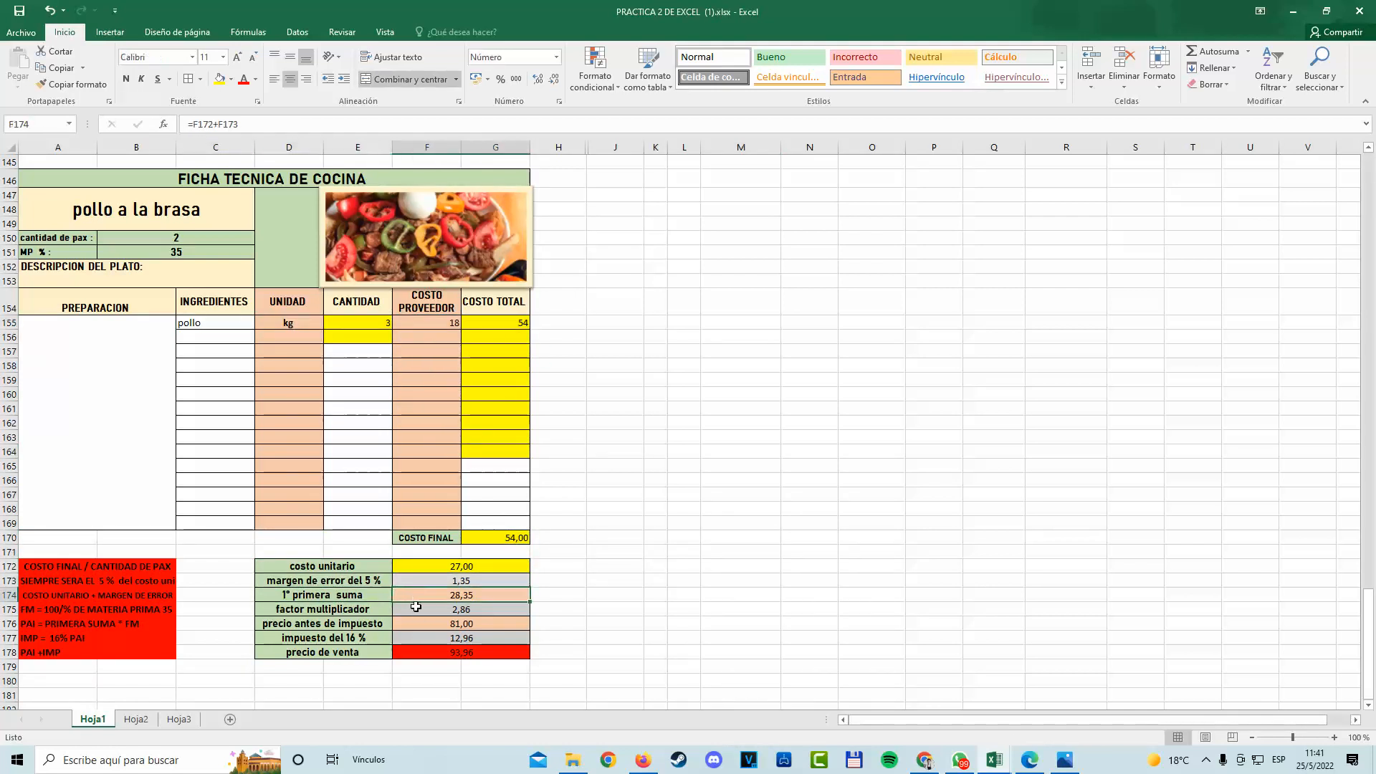
click(417, 611)
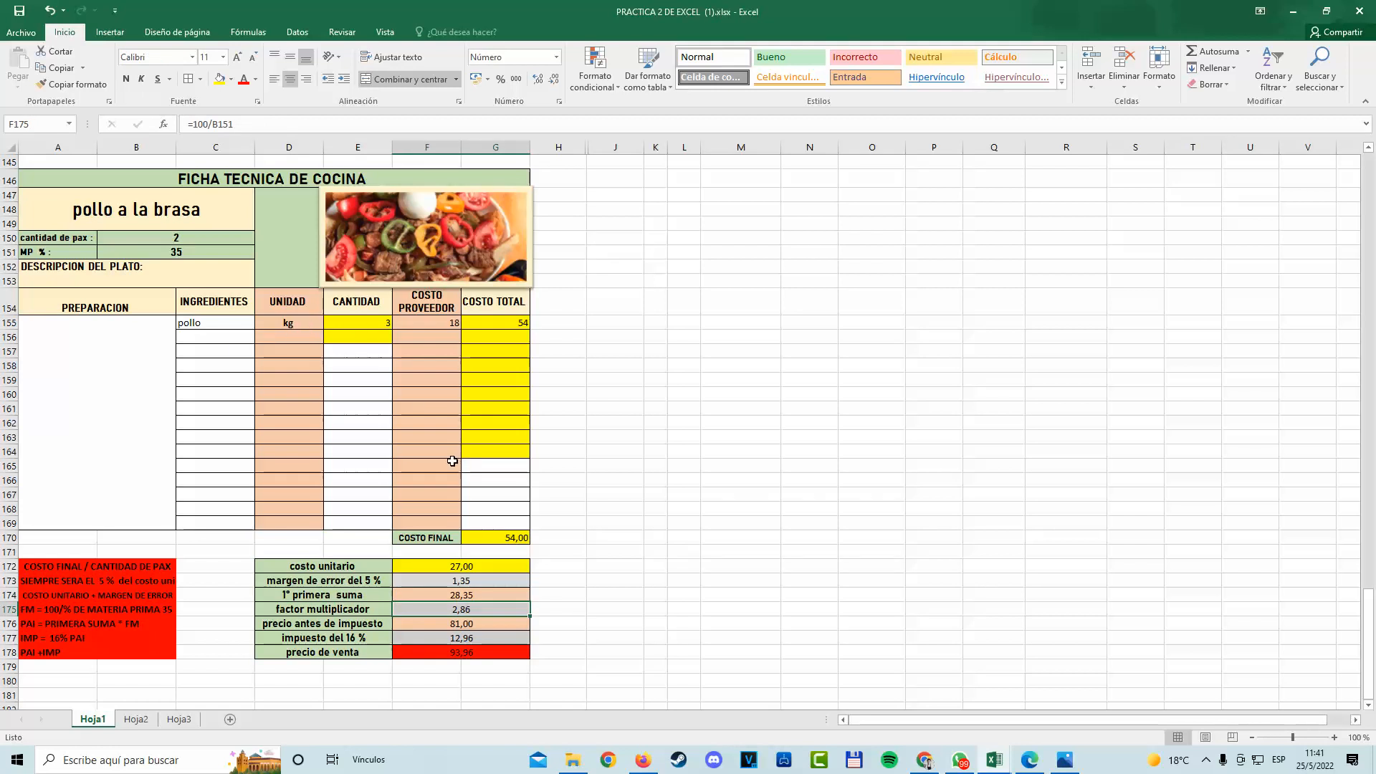
Shrink the dish photo in the Pique Macho ficha that starts at row 110.
scroll(452, 461, up, 11)
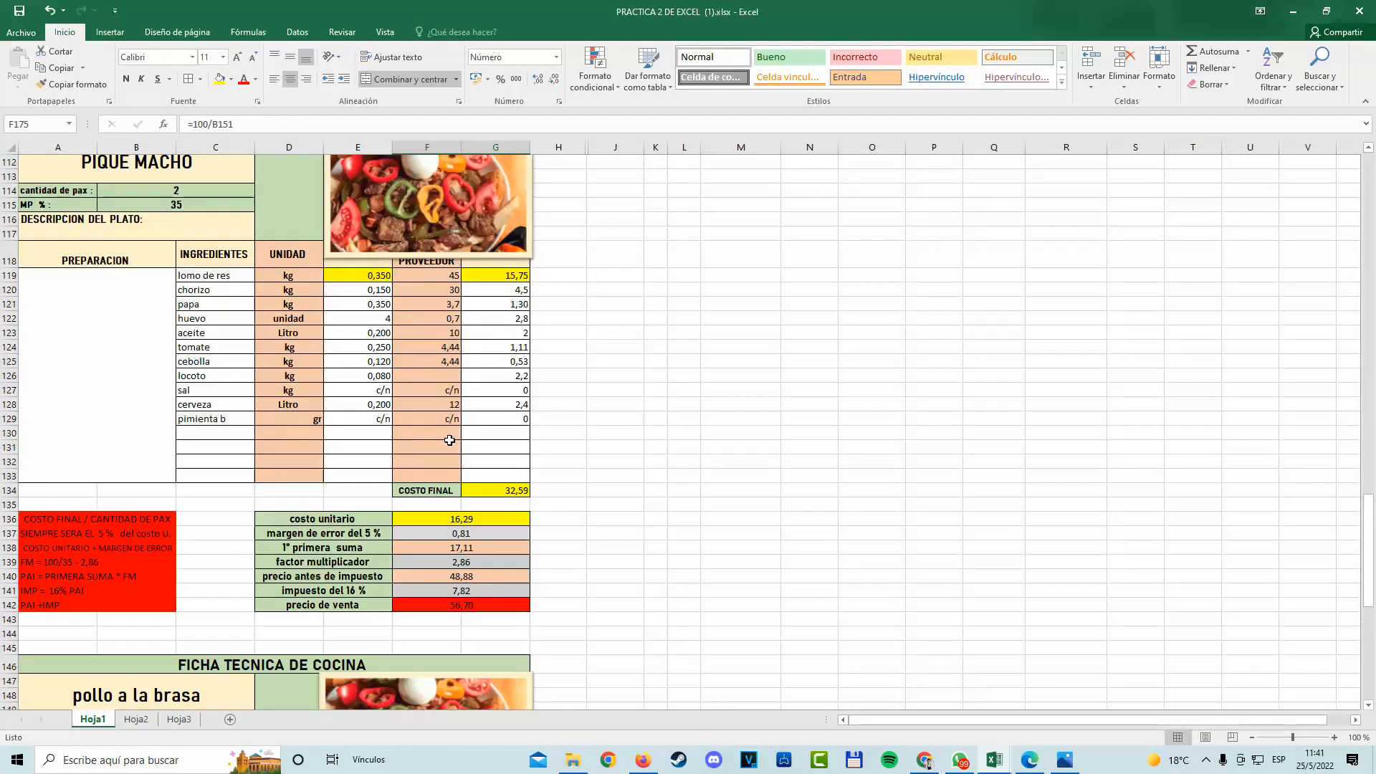
scroll(450, 440, up, 1)
click(479, 290)
drag(532, 302, 511, 287)
scroll(499, 332, up, 7)
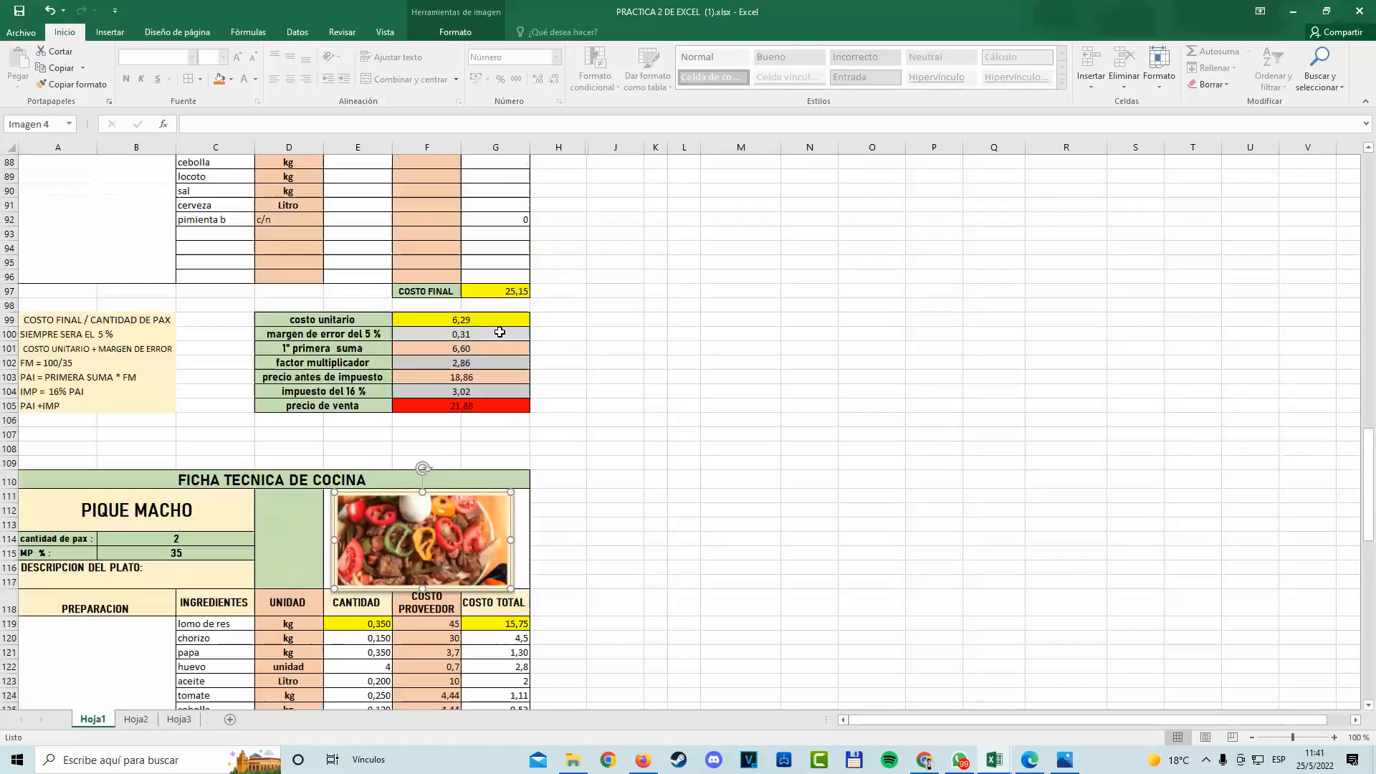
Examine the Formulas and Convertir a gramos tables, the supplier cost list and the ingredient rows of the Pique Macho ficha at row 37.
scroll(500, 333, up, 18)
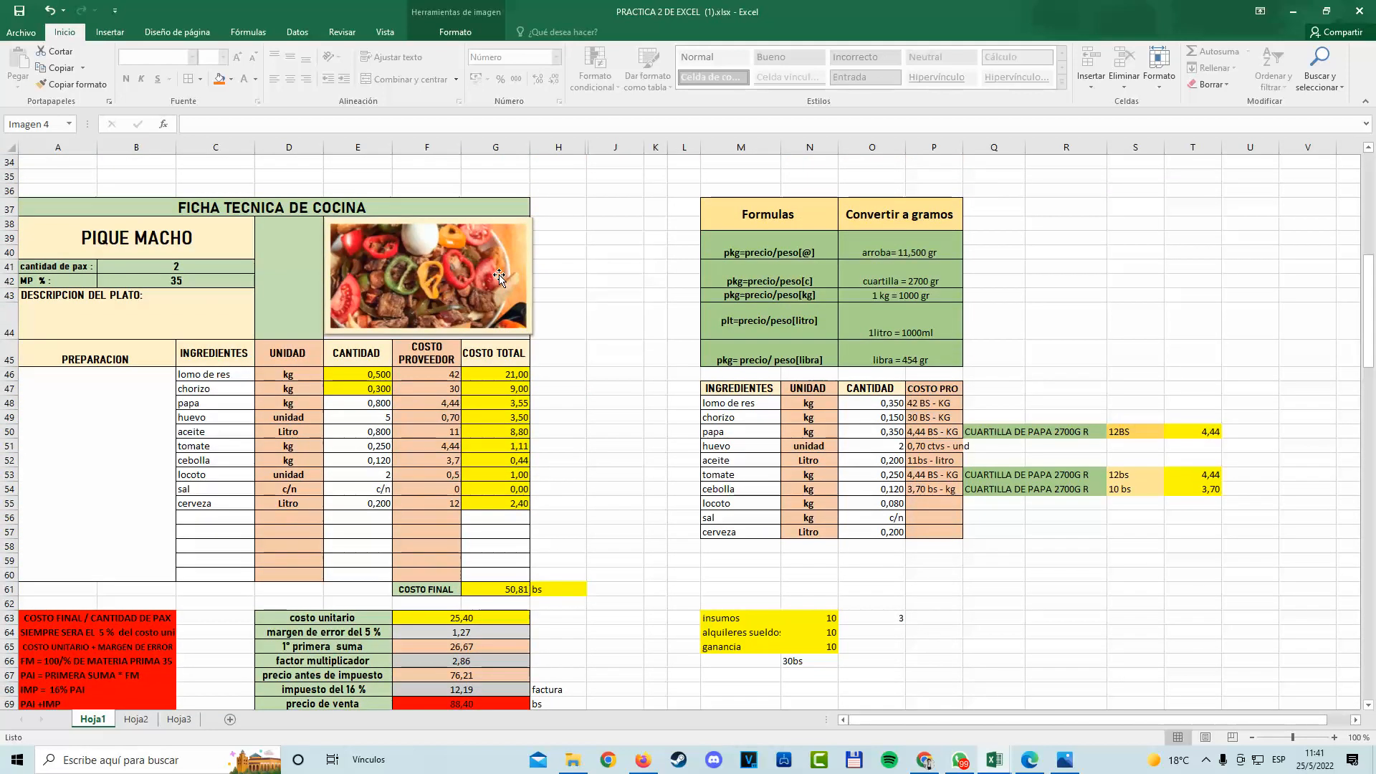
drag(410, 459, 409, 470)
click(693, 418)
click(818, 219)
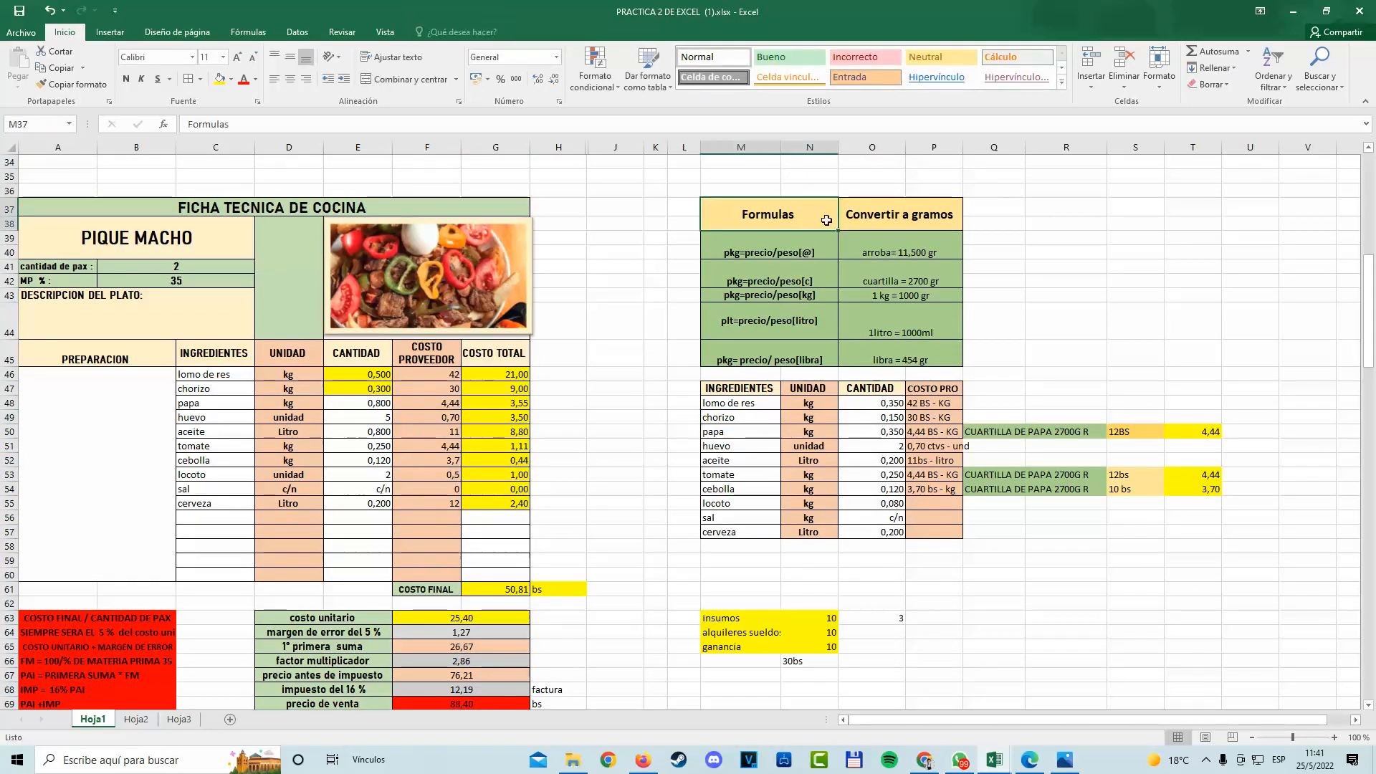
drag(827, 220, 905, 355)
click(811, 459)
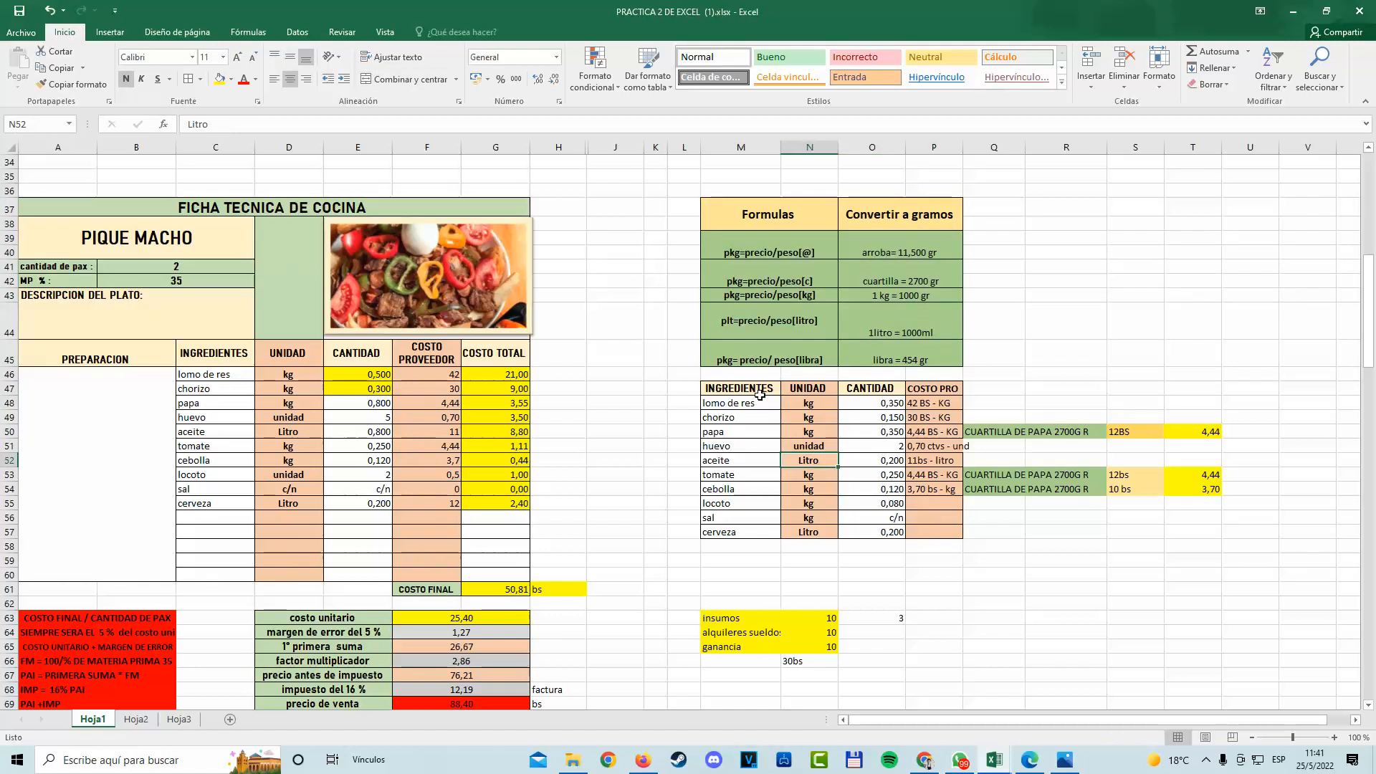
drag(760, 395, 937, 532)
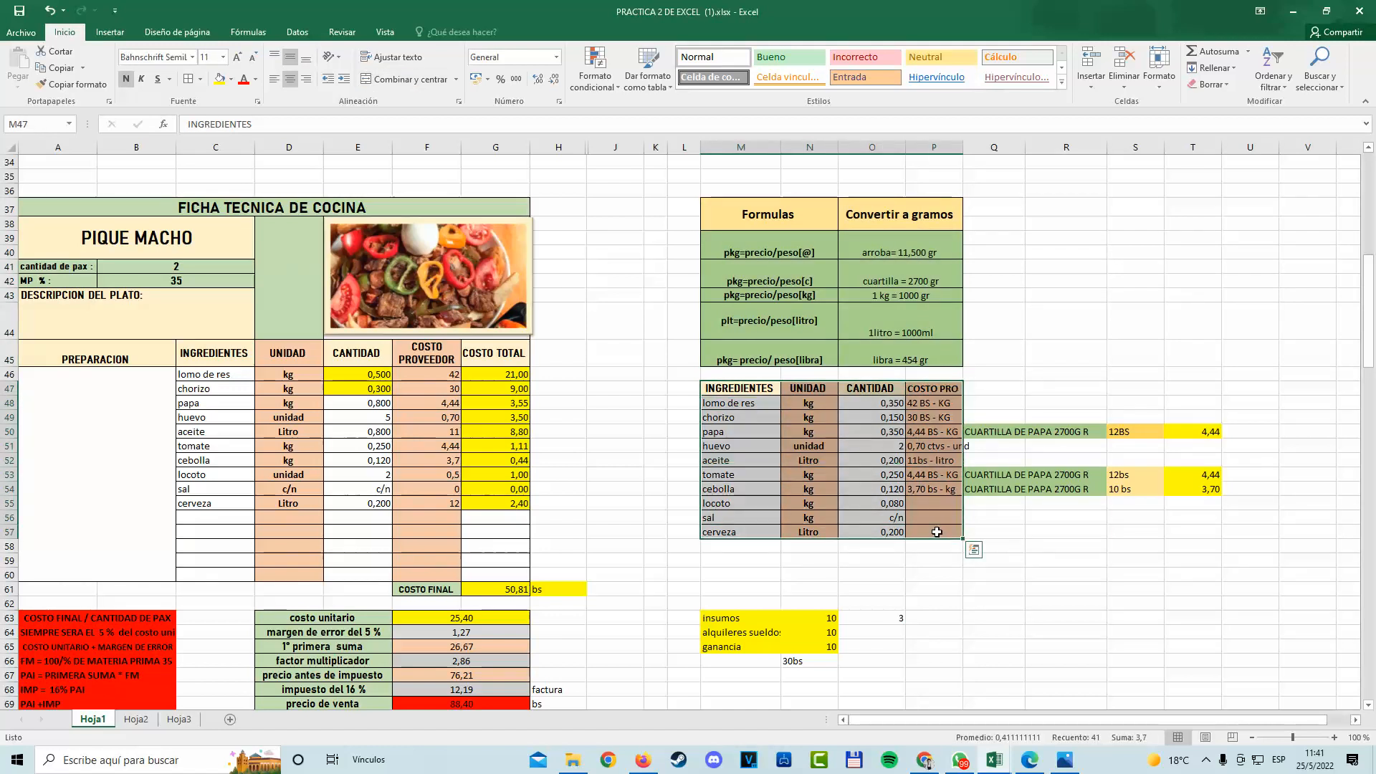
click(777, 490)
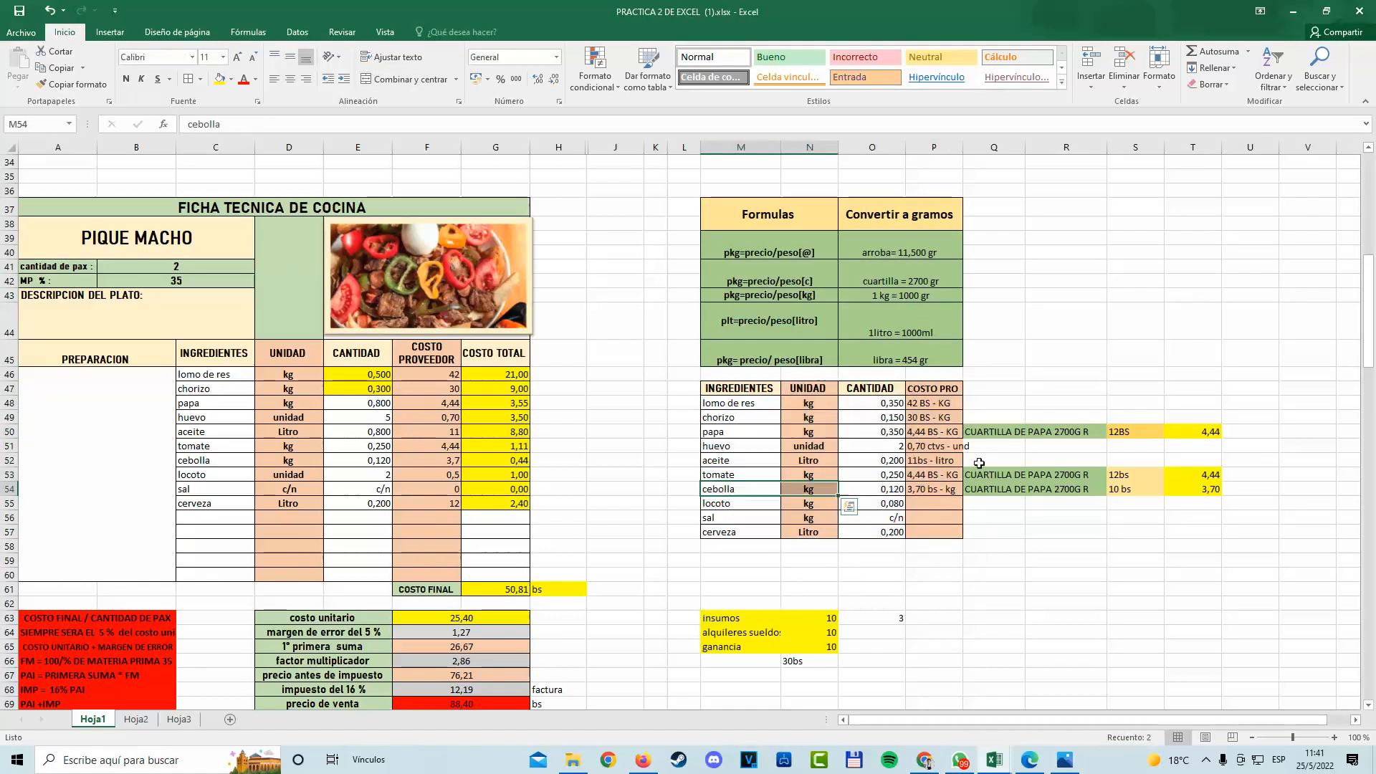
drag(989, 433, 1012, 449)
click(984, 332)
click(1048, 433)
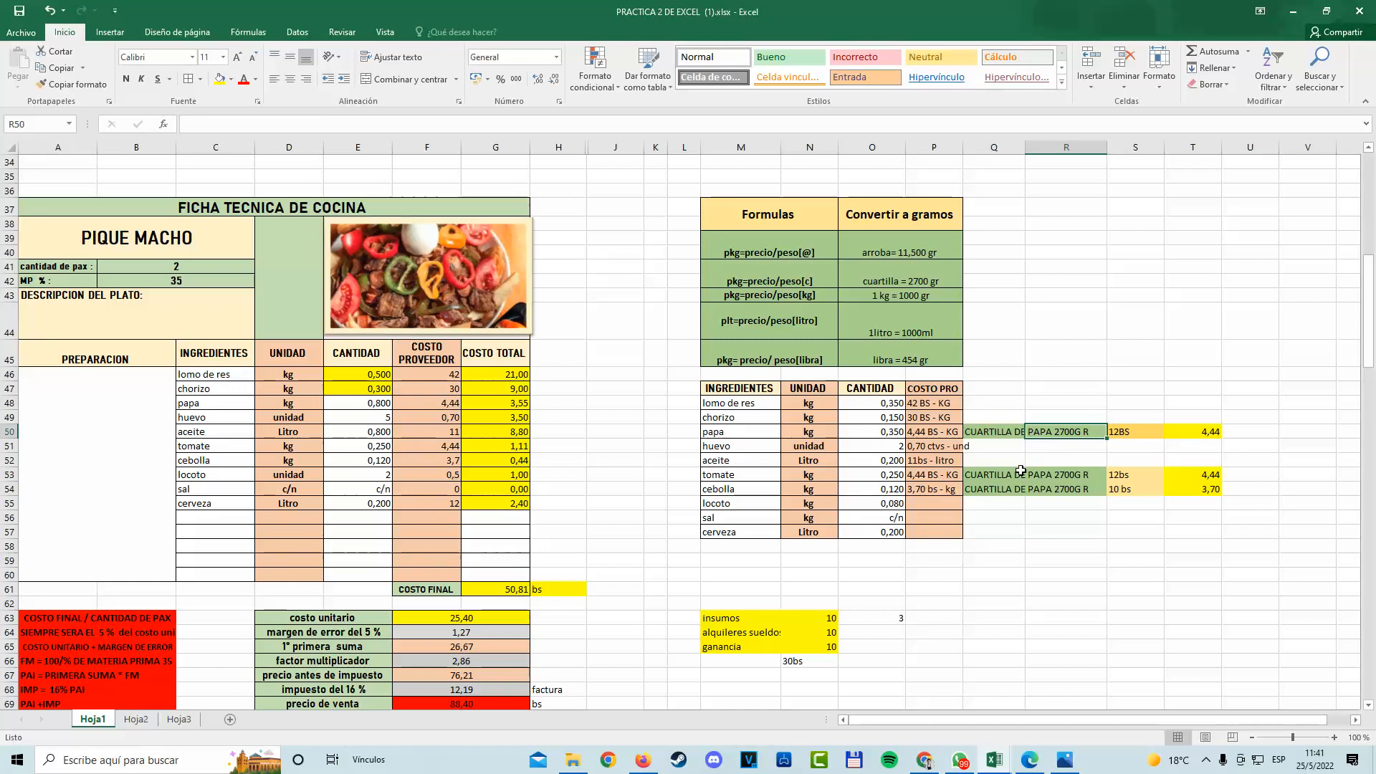
click(931, 460)
click(297, 459)
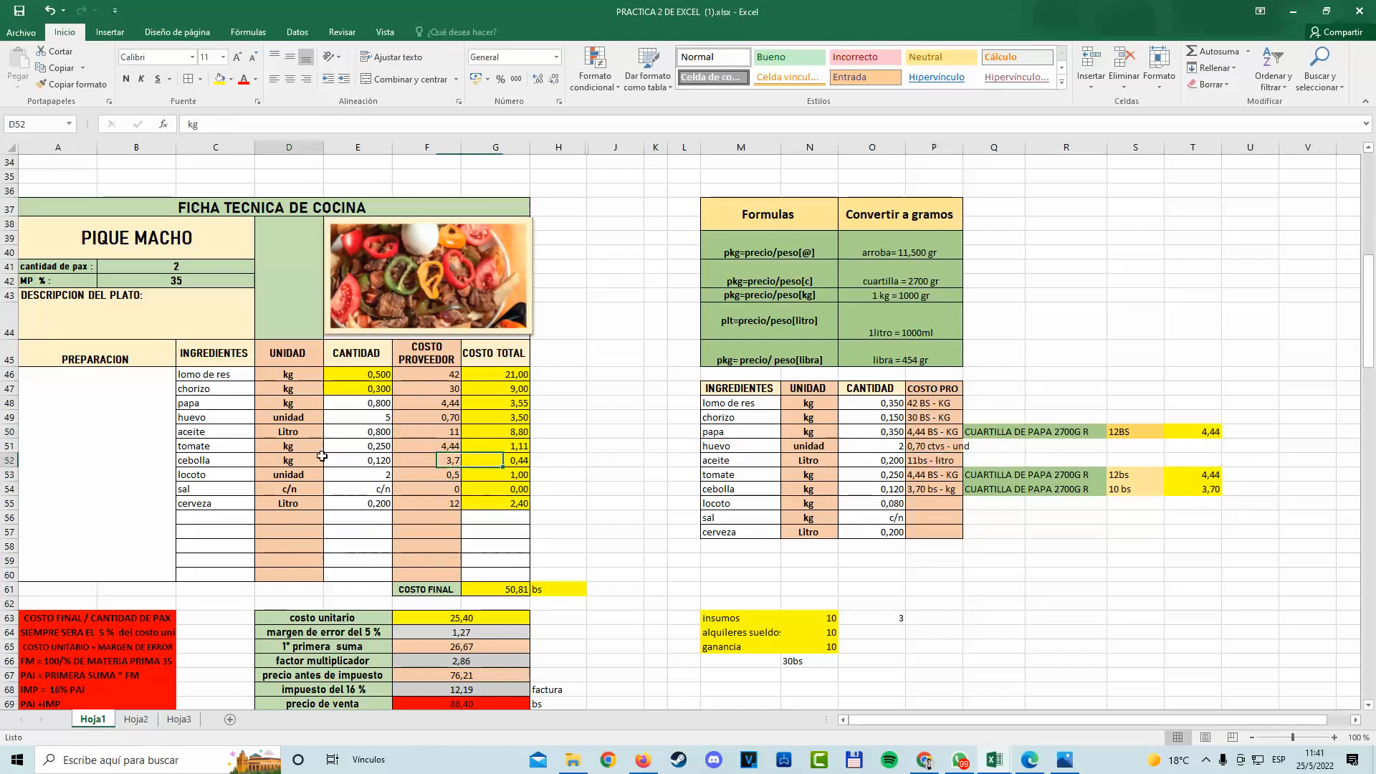
click(203, 487)
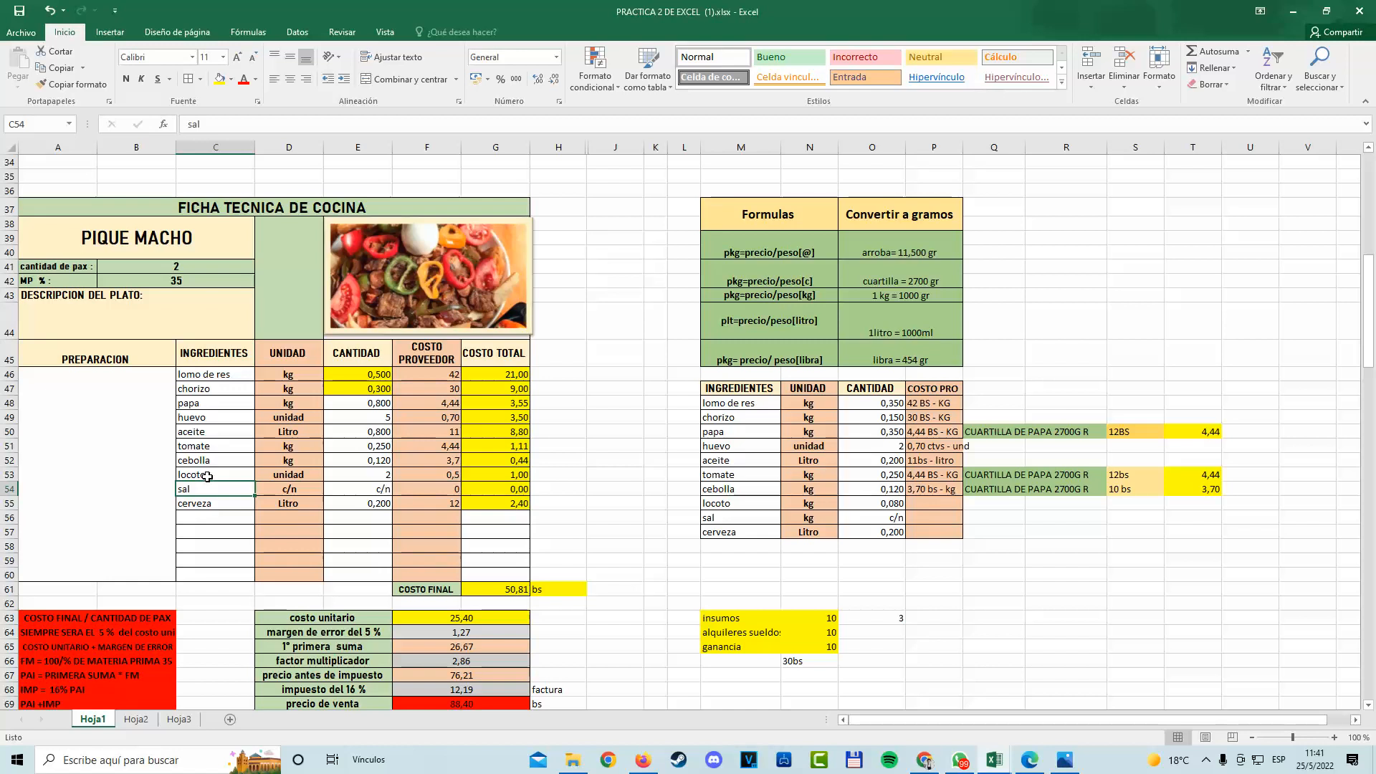
drag(207, 477, 502, 476)
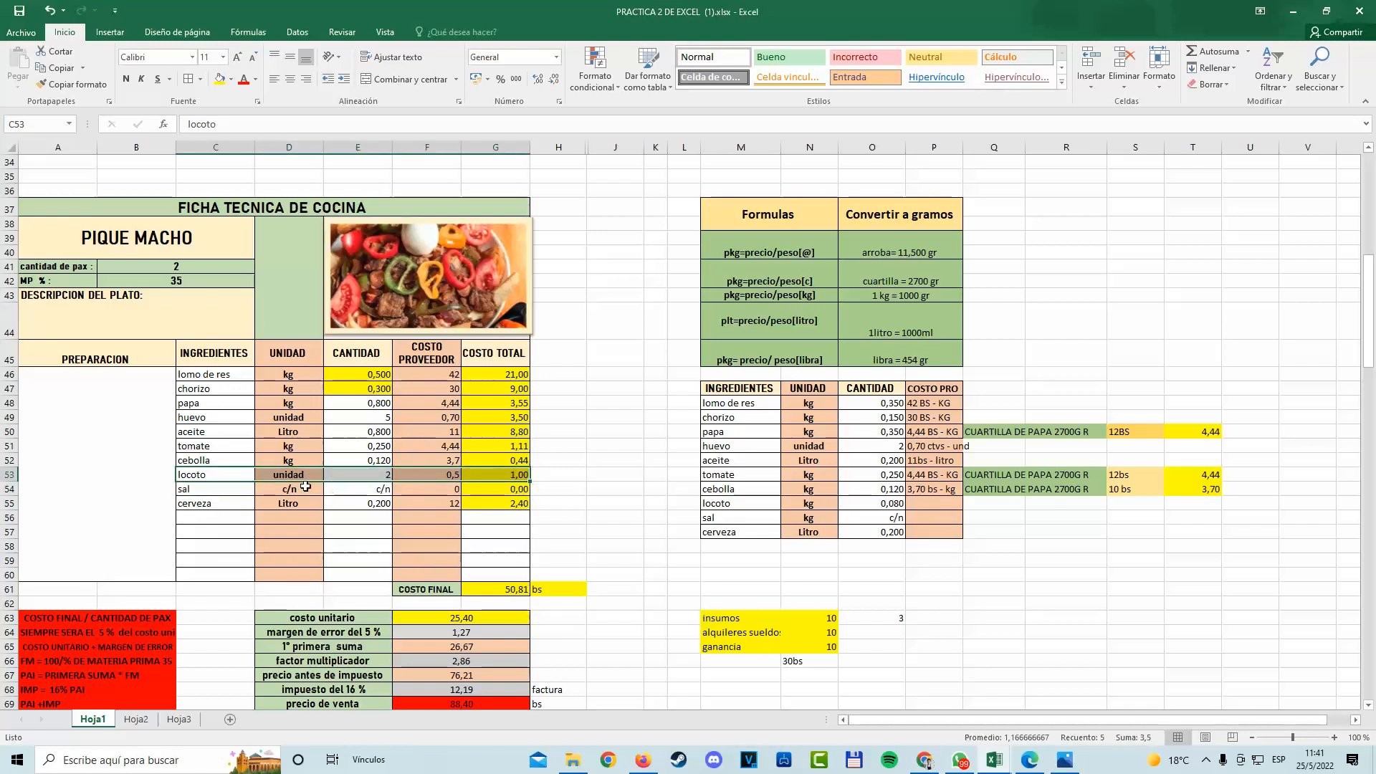
Add "mantequilla" as a new ingredient in C56 below cerveza, with kg as its unidad.
double_click(217, 520)
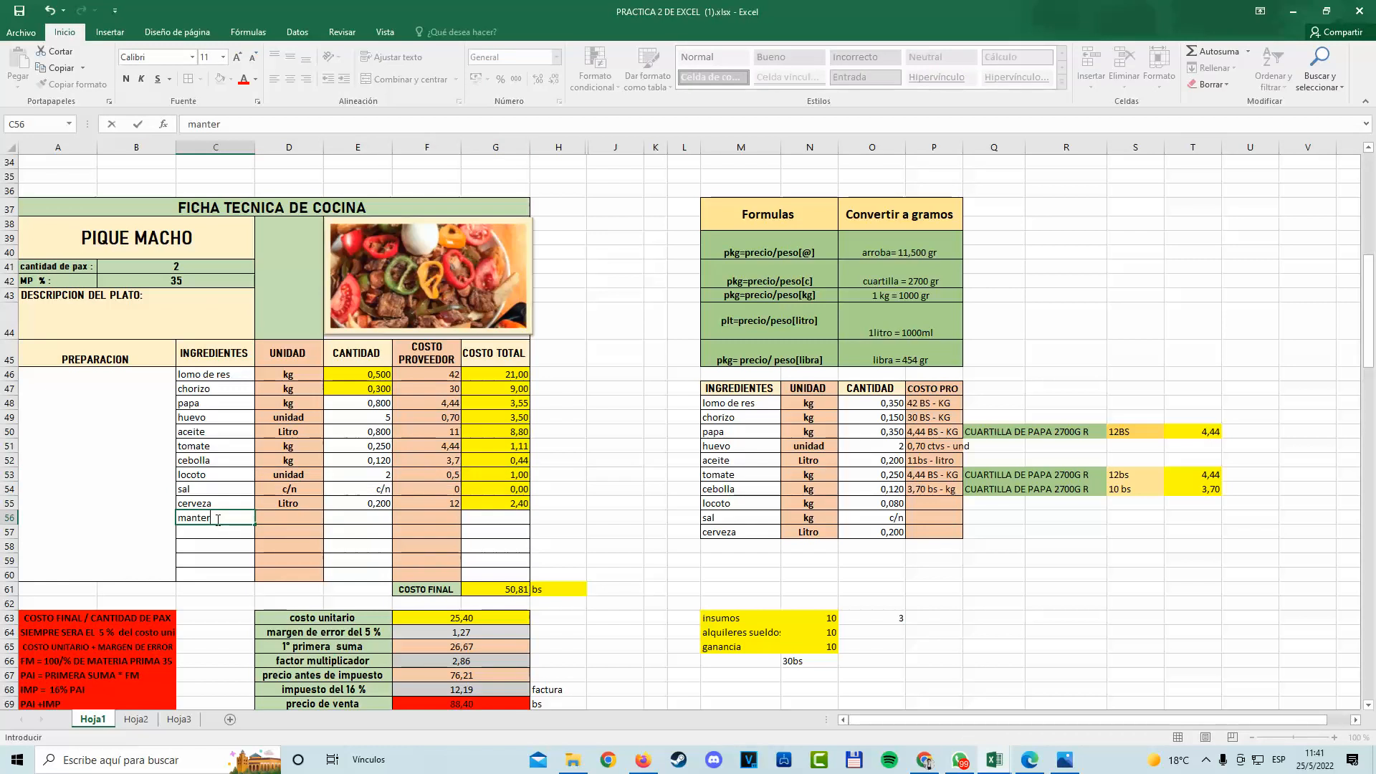
text(mantequilla)
key(Tab)
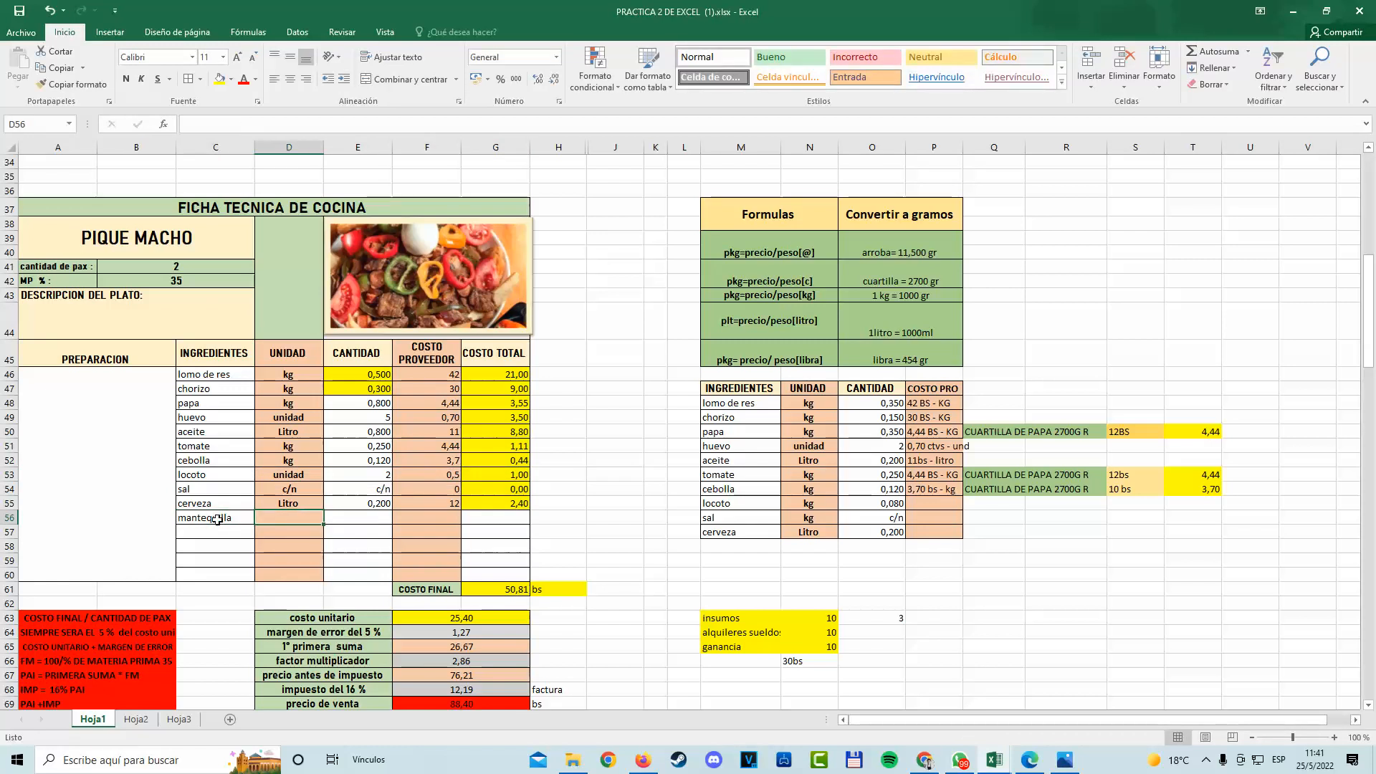
text(gr)
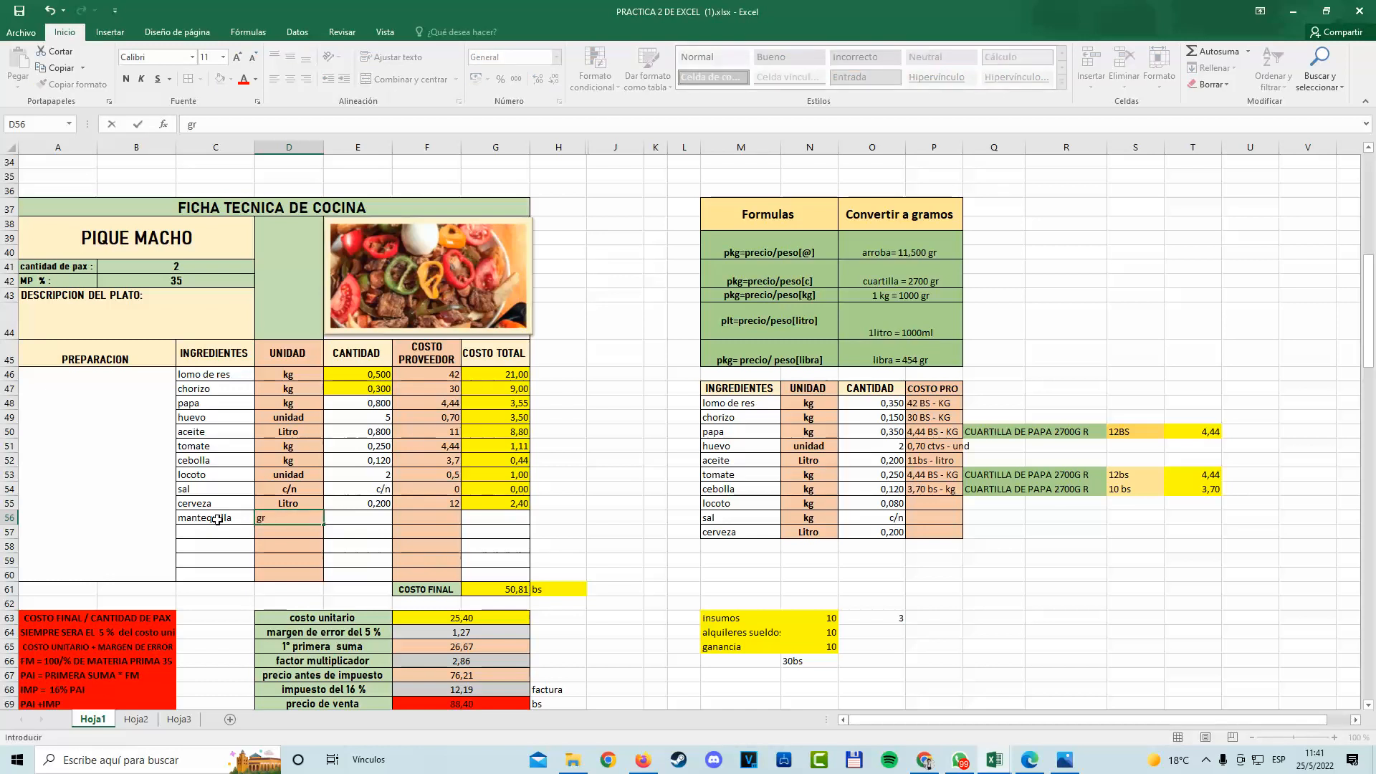
key(Tab)
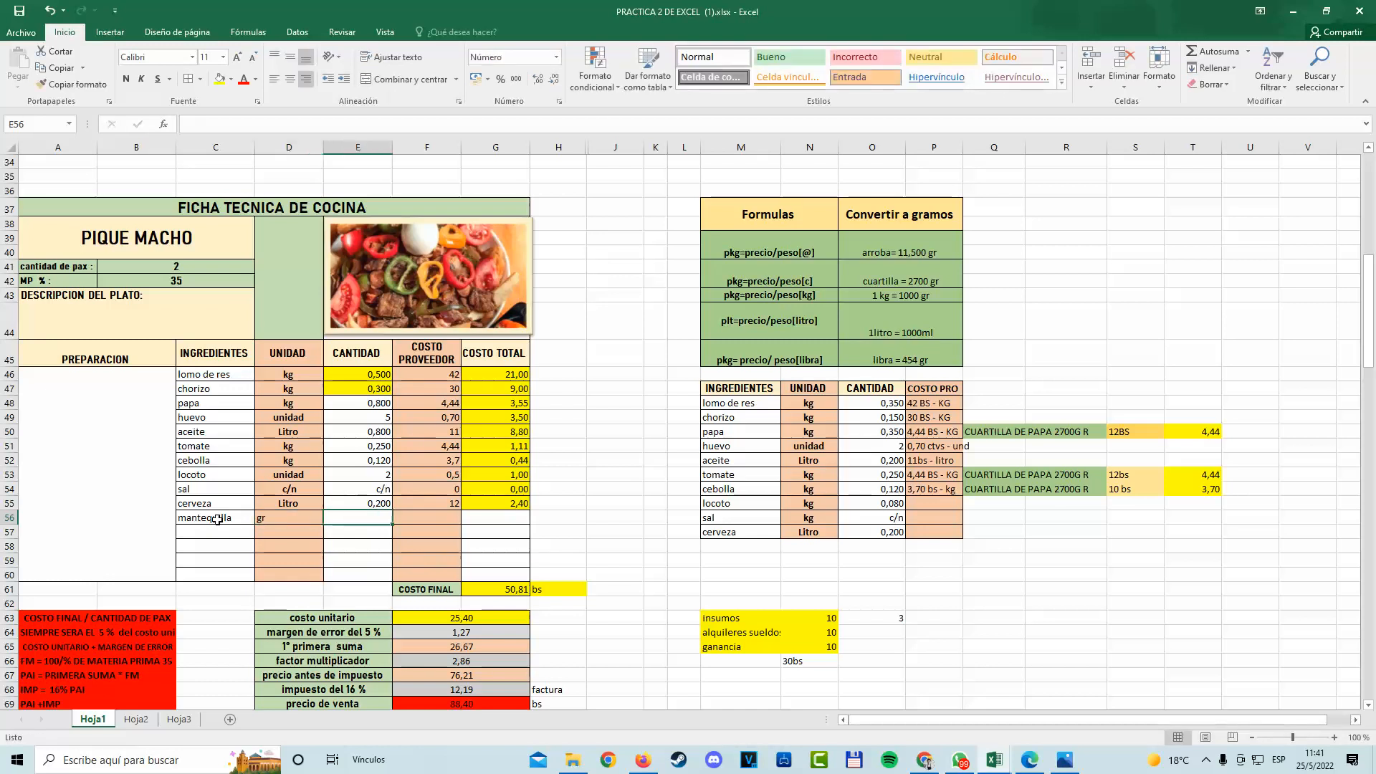
key(Left)
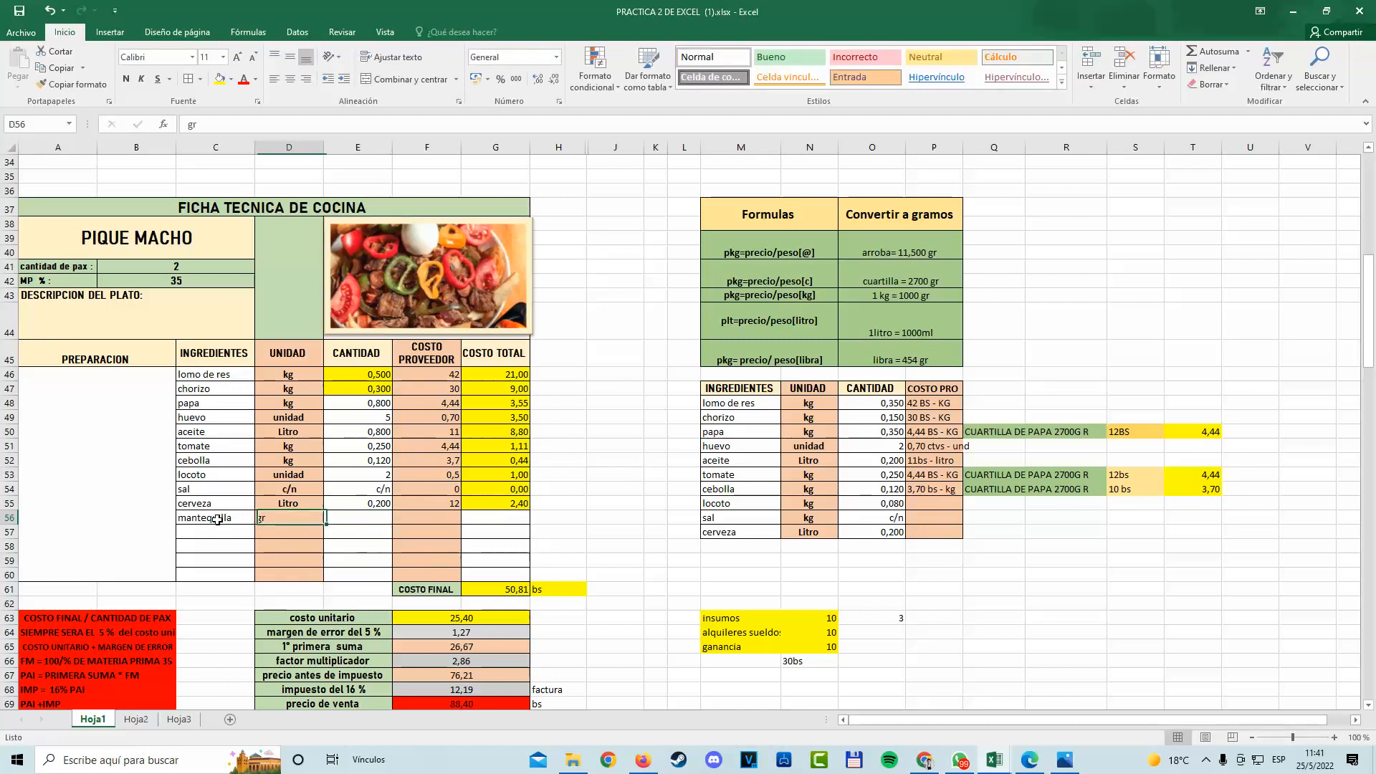
text(kg)
key(Tab)
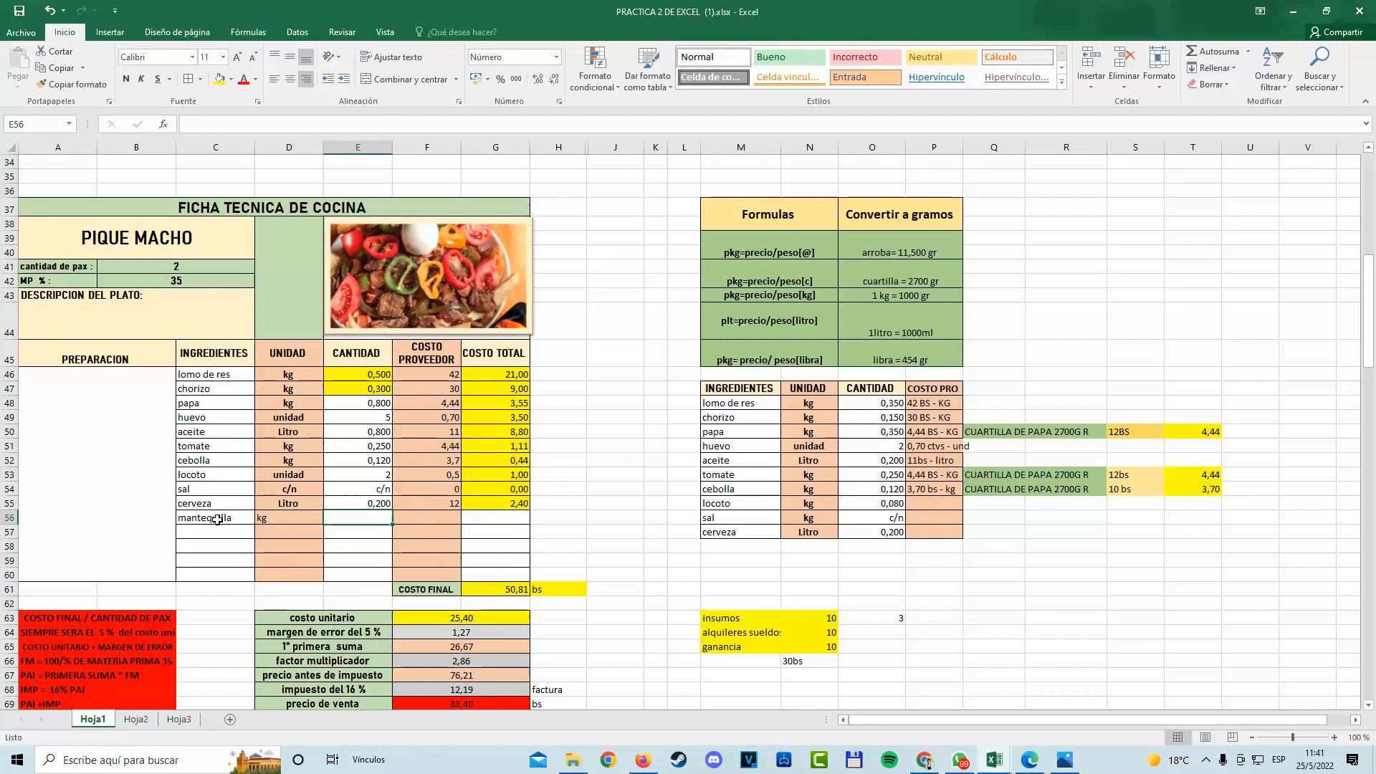
Set the mantequilla cantidad in E56 to 0,200.
text(02)
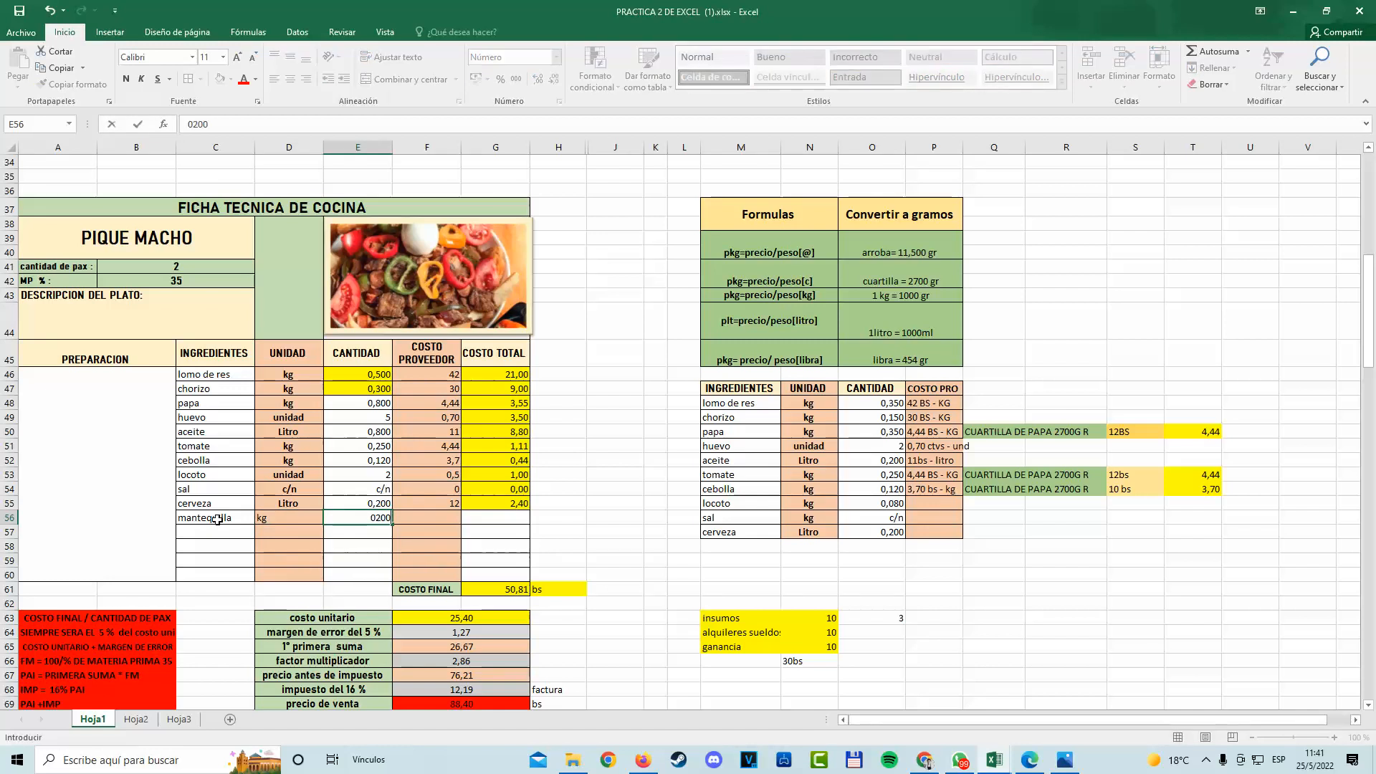
text(00)
key(BackSpace)
key(BackSpace)
text(200)
key(Tab)
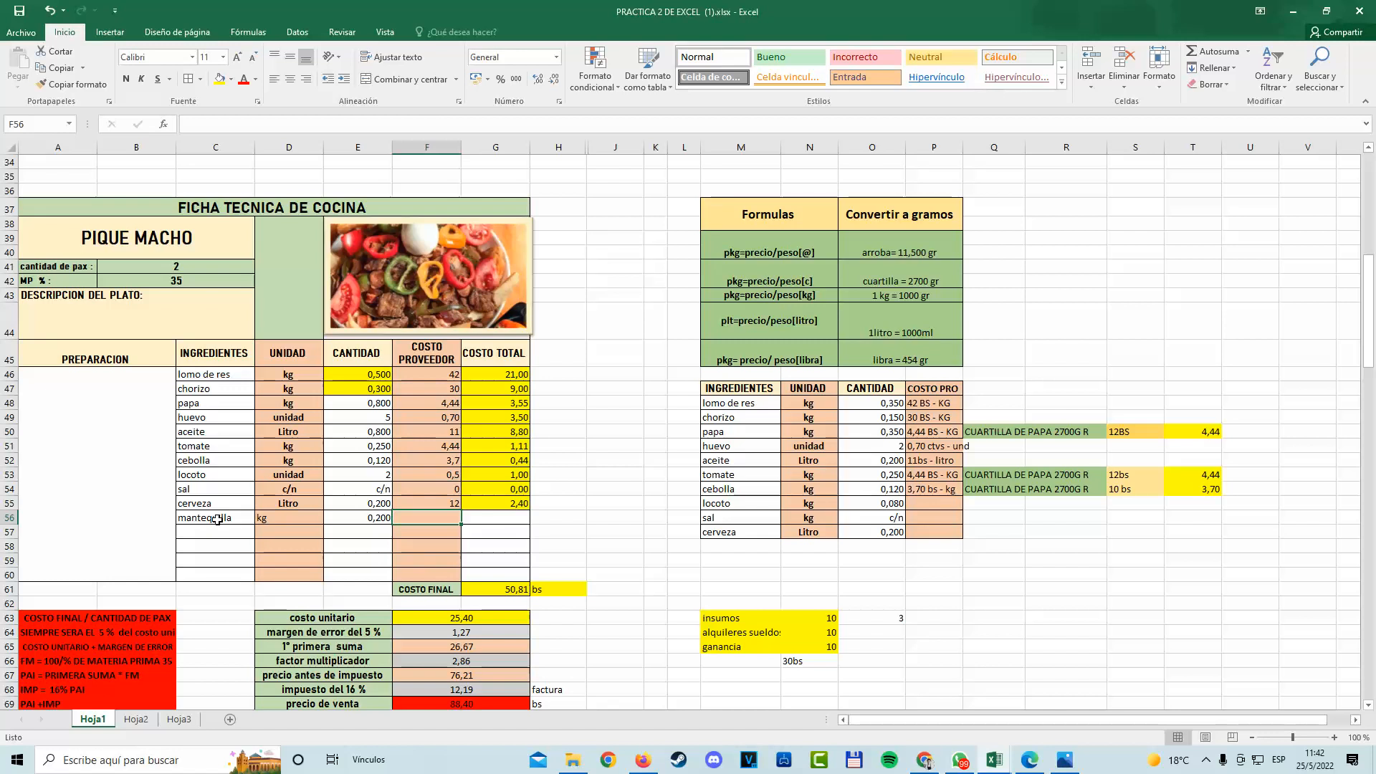
Extend the ingredient name in C56 to "mantequilla pil".
double_click(247, 518)
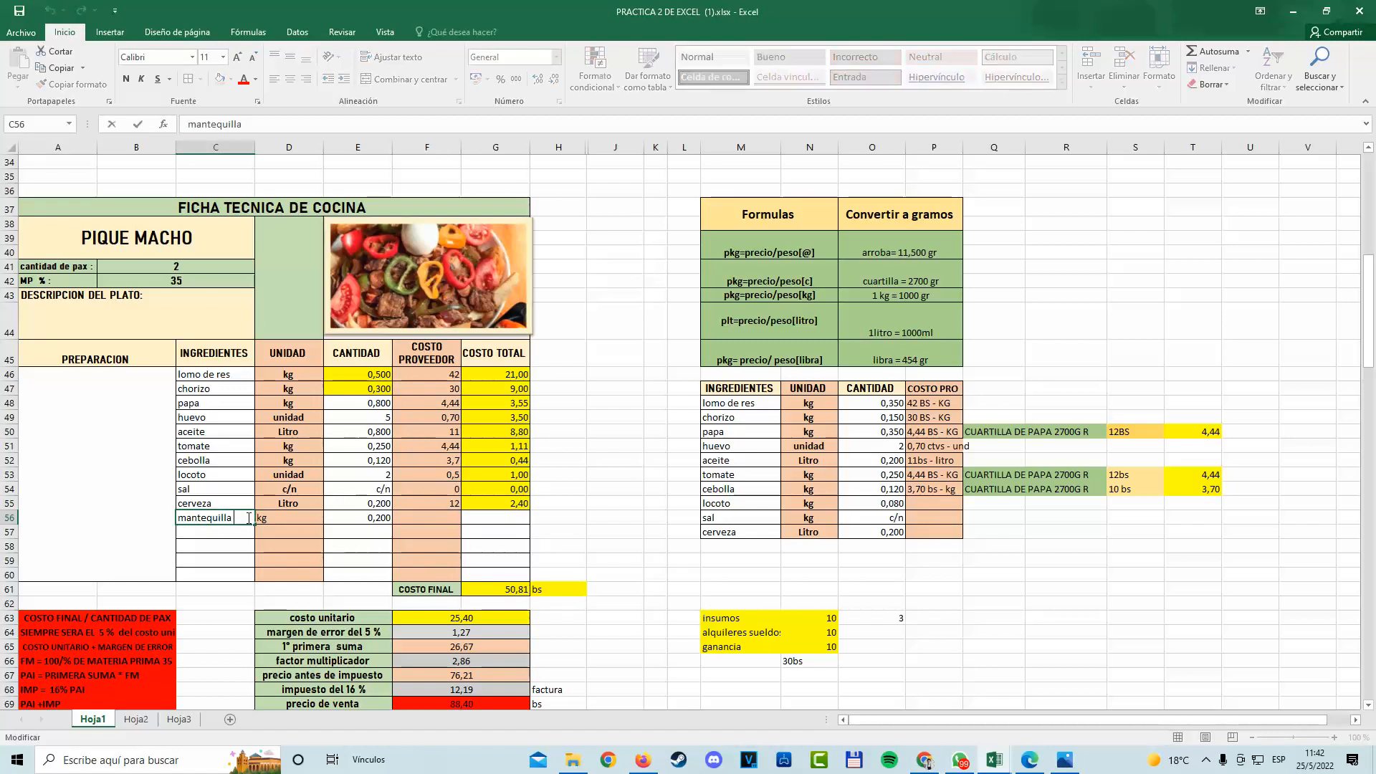
text(po)
key(Tab)
key(Tab)
key(Tab)
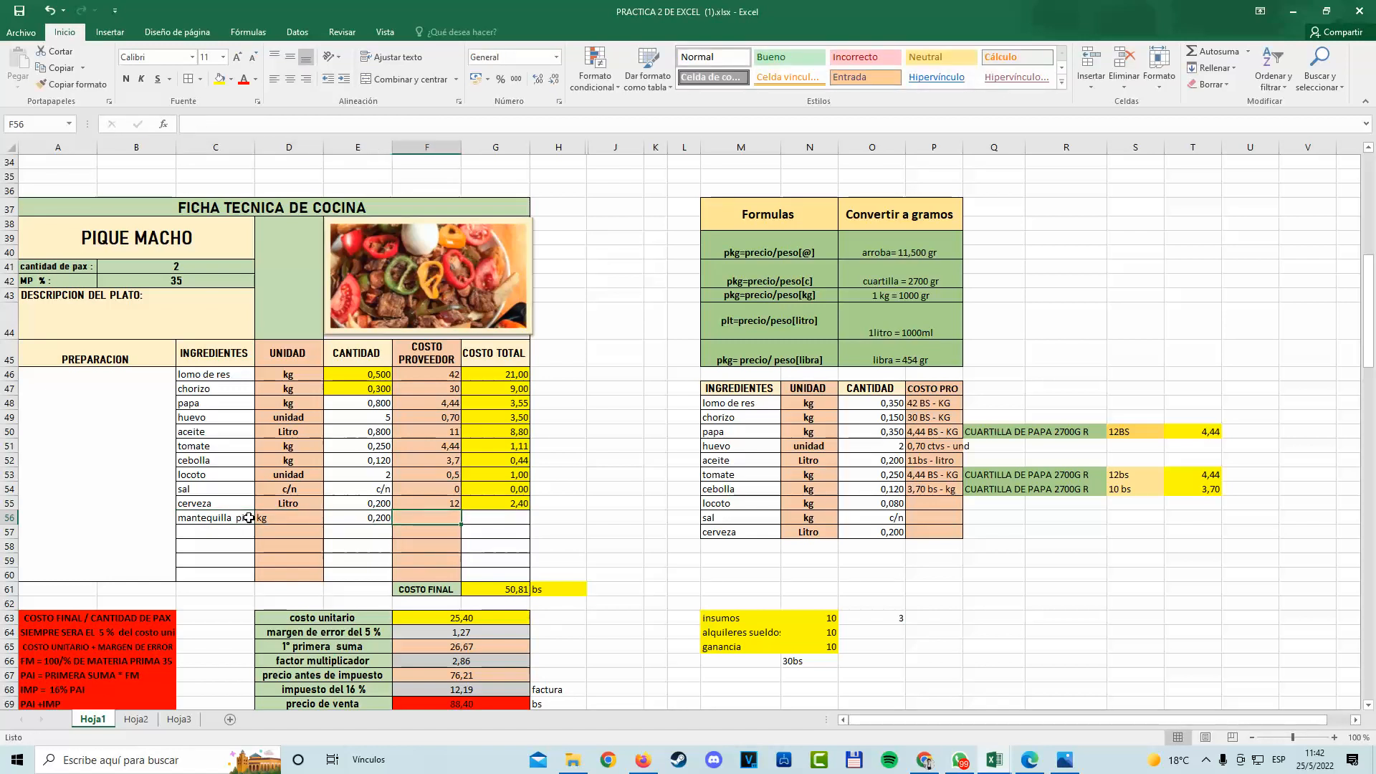
Enter 12 as the costo proveedor of the mantequilla pil in F56.
text(1)
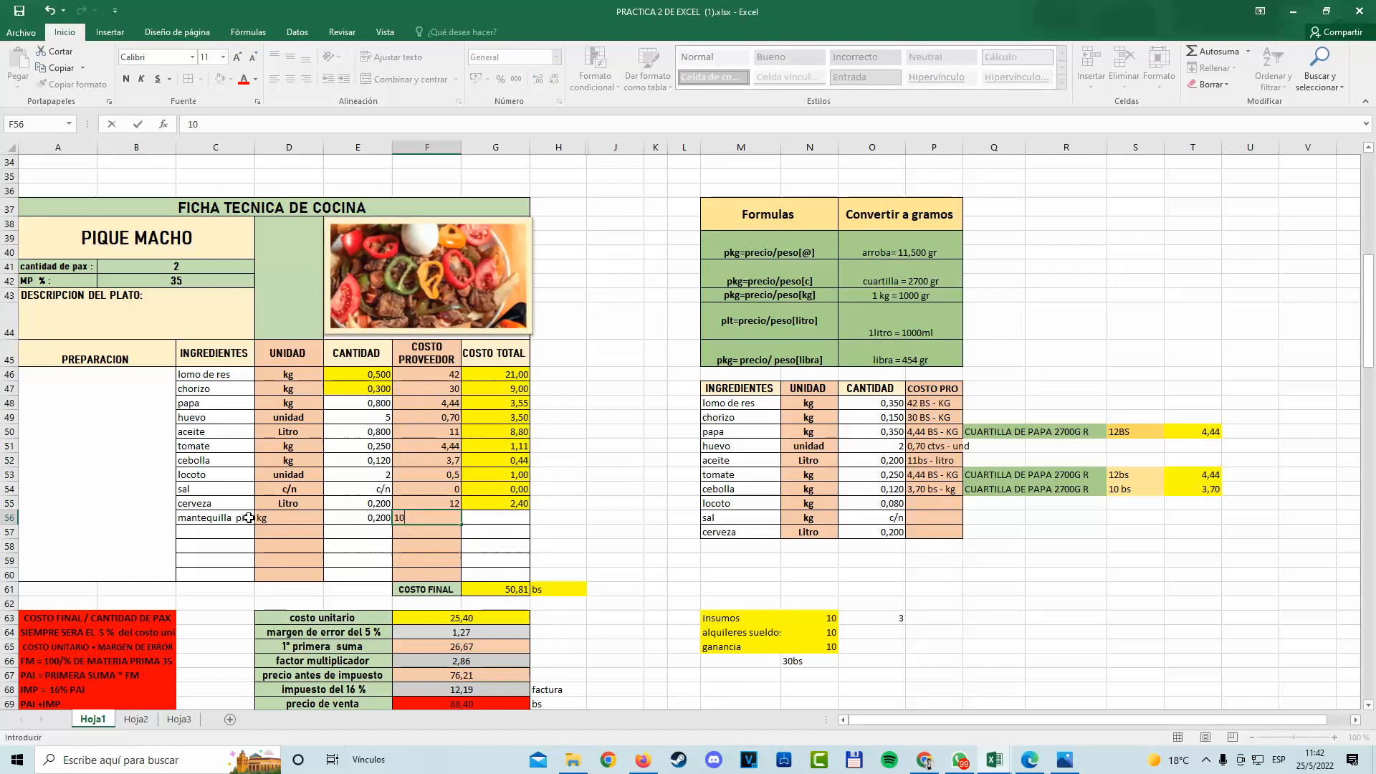
text(0)
key(BackSpace)
text(2)
click(413, 543)
Check the mantequilla pil row and change its unidad in D56 to UNIDAD.
click(369, 522)
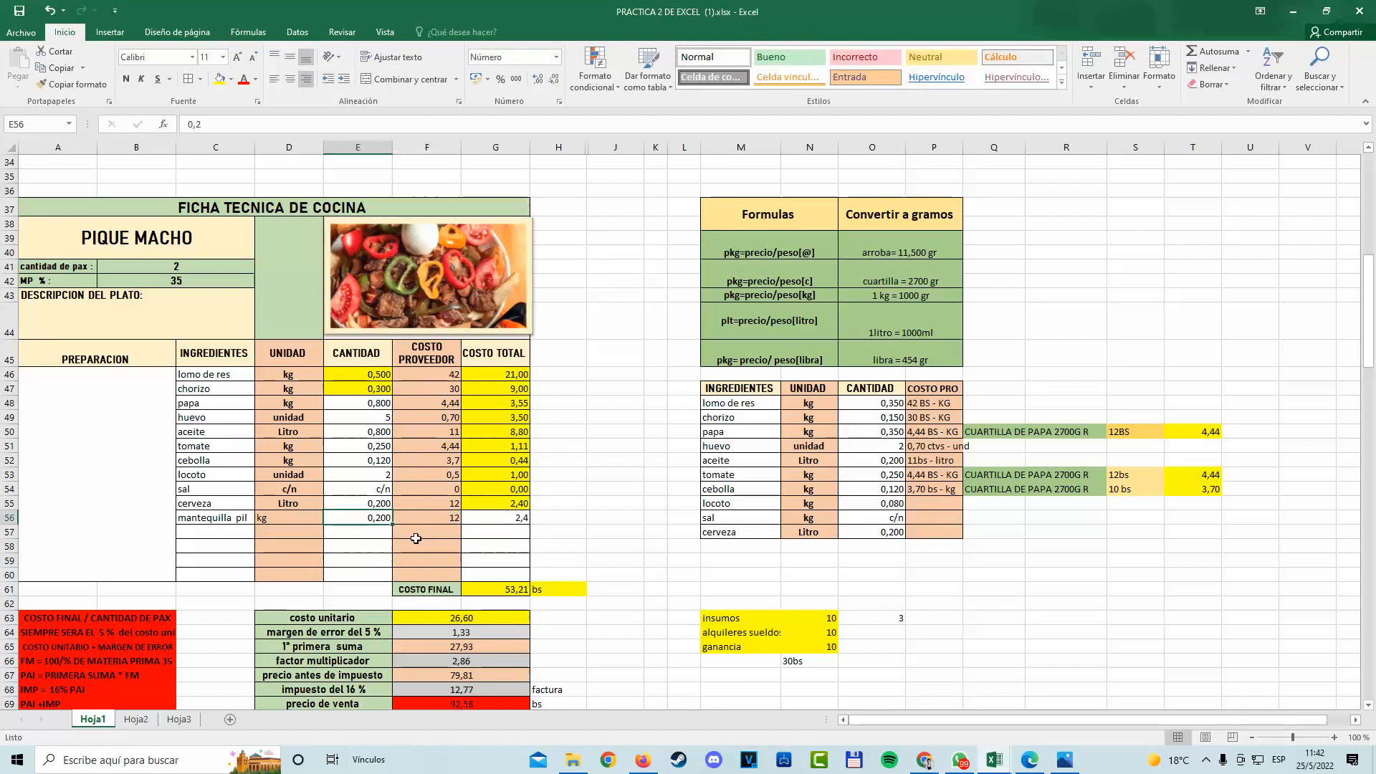
key(Left)
click(361, 520)
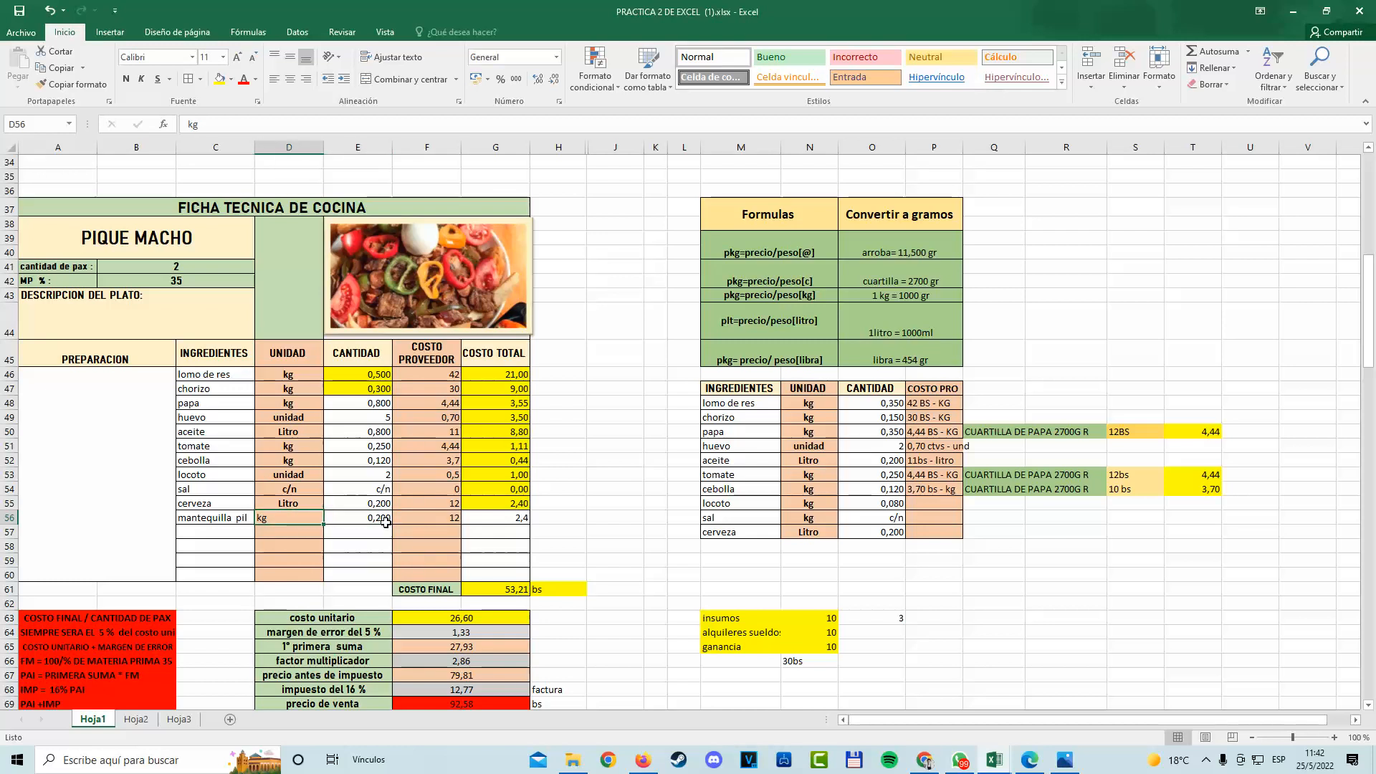
click(432, 522)
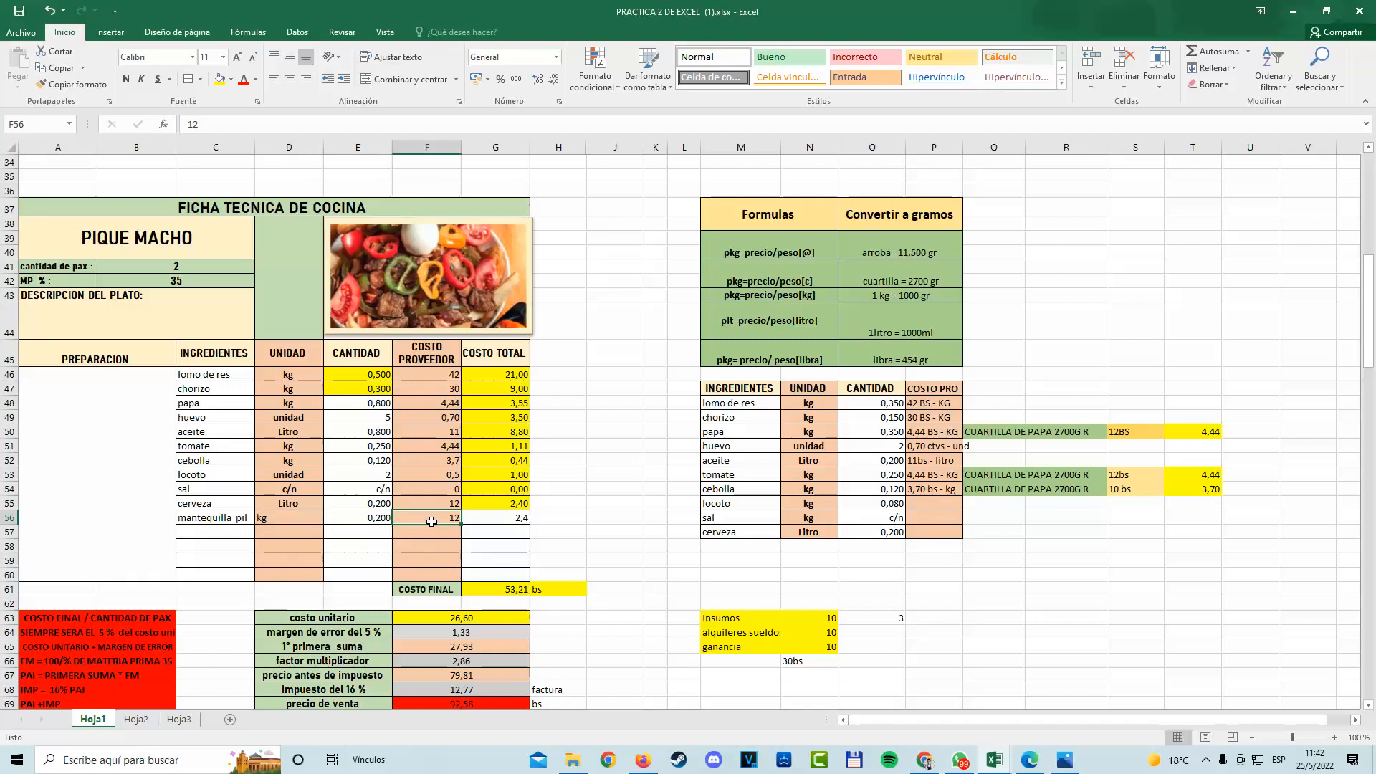
click(317, 521)
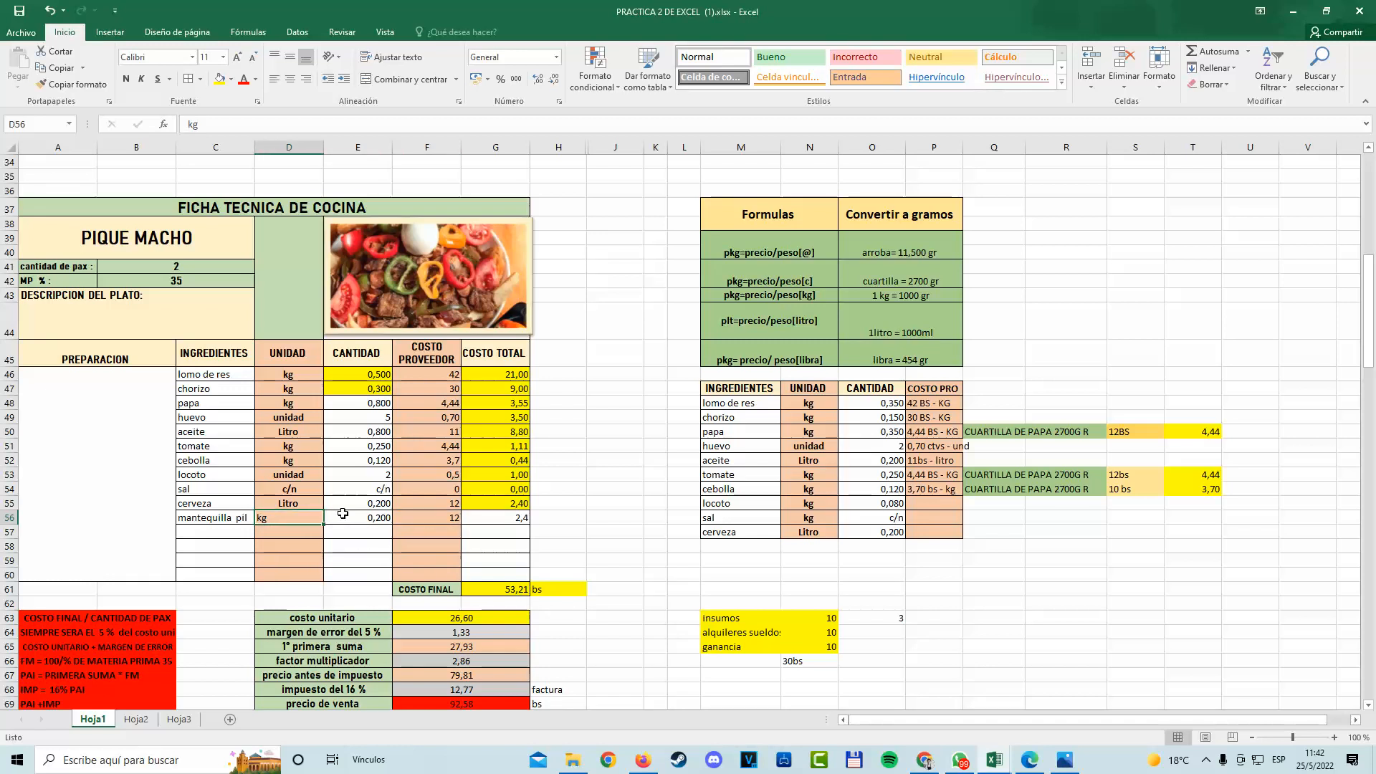
text(unidad)
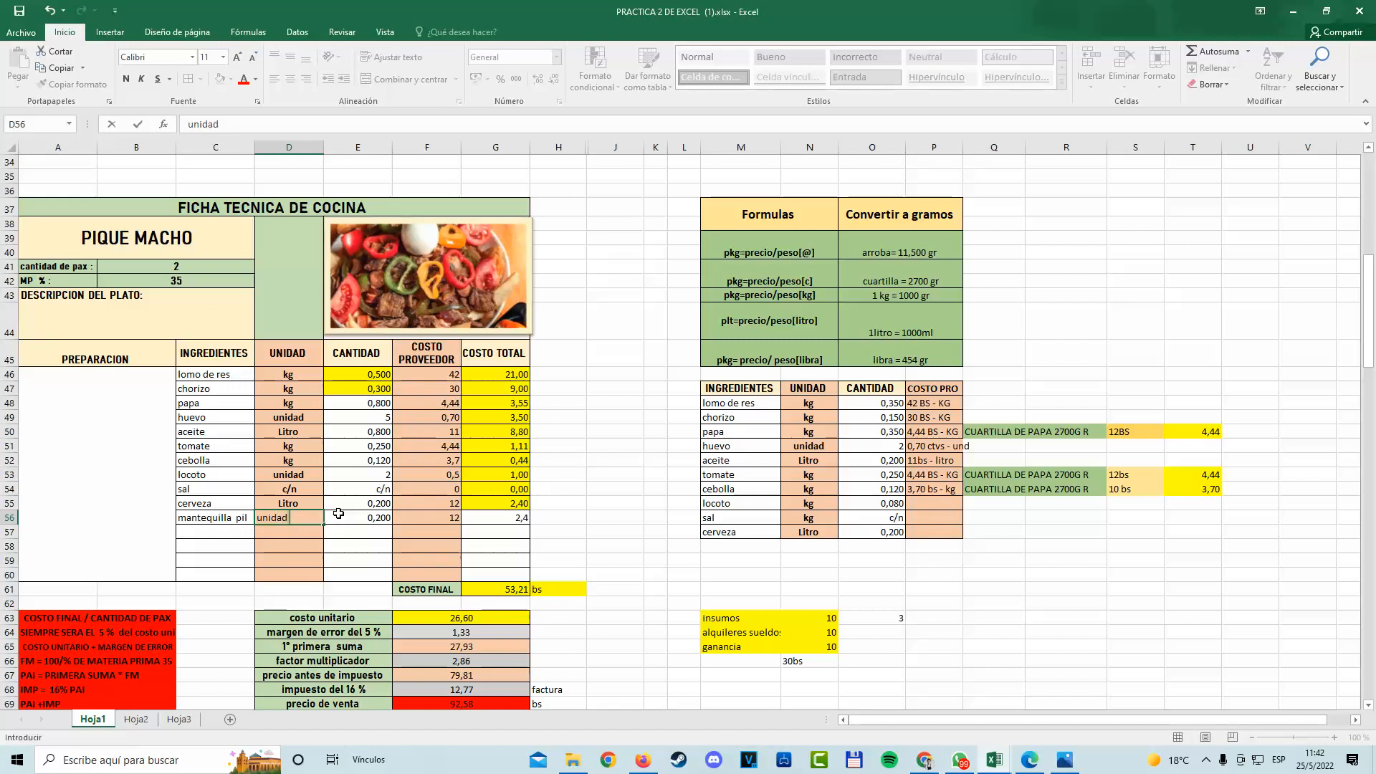
key(Tab)
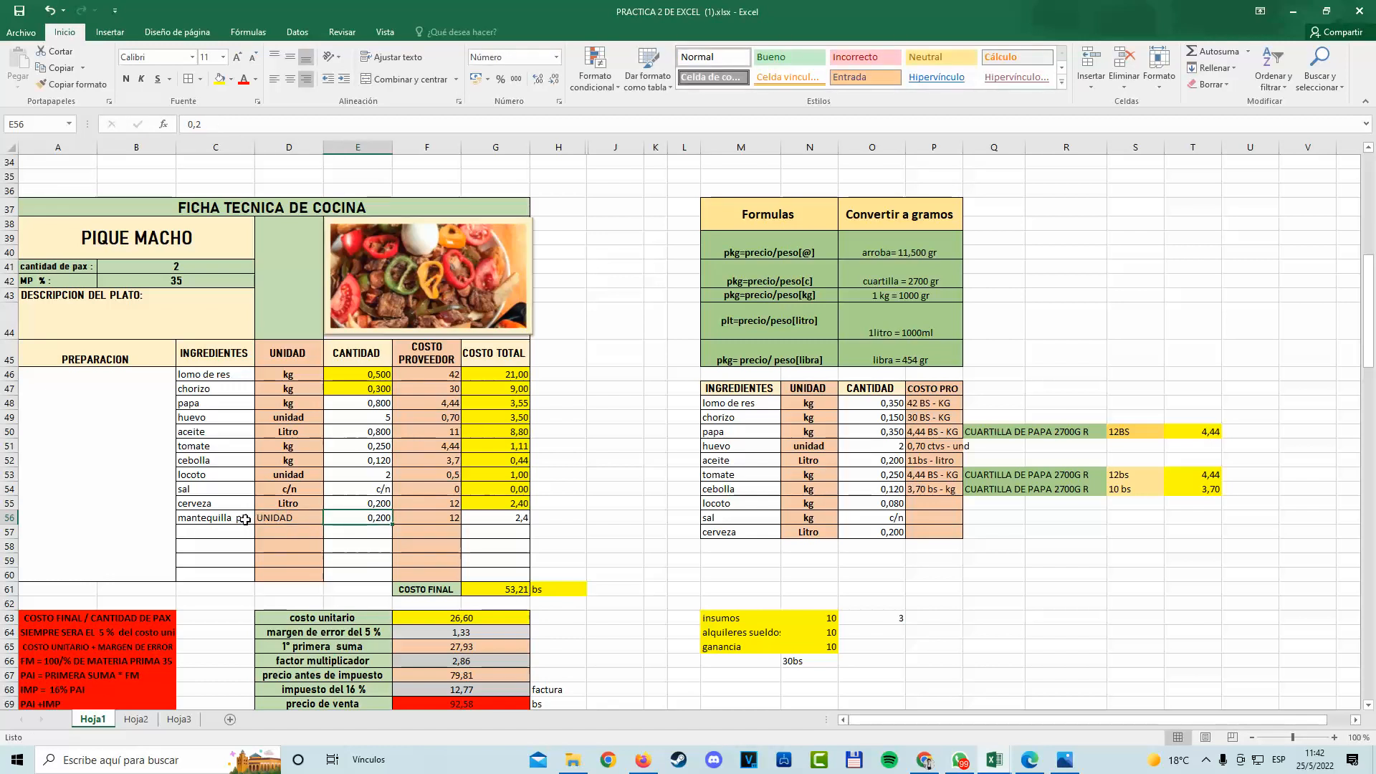
double_click(245, 519)
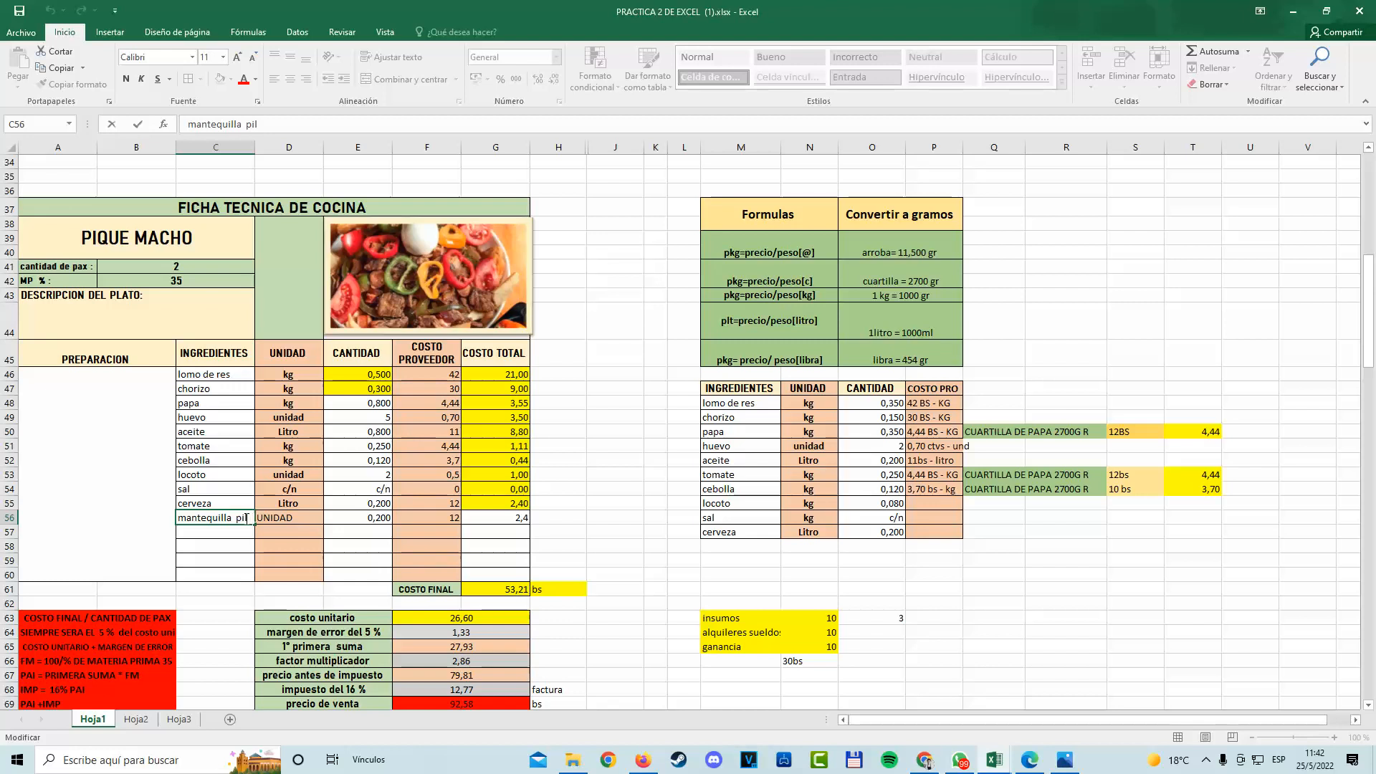
click(376, 531)
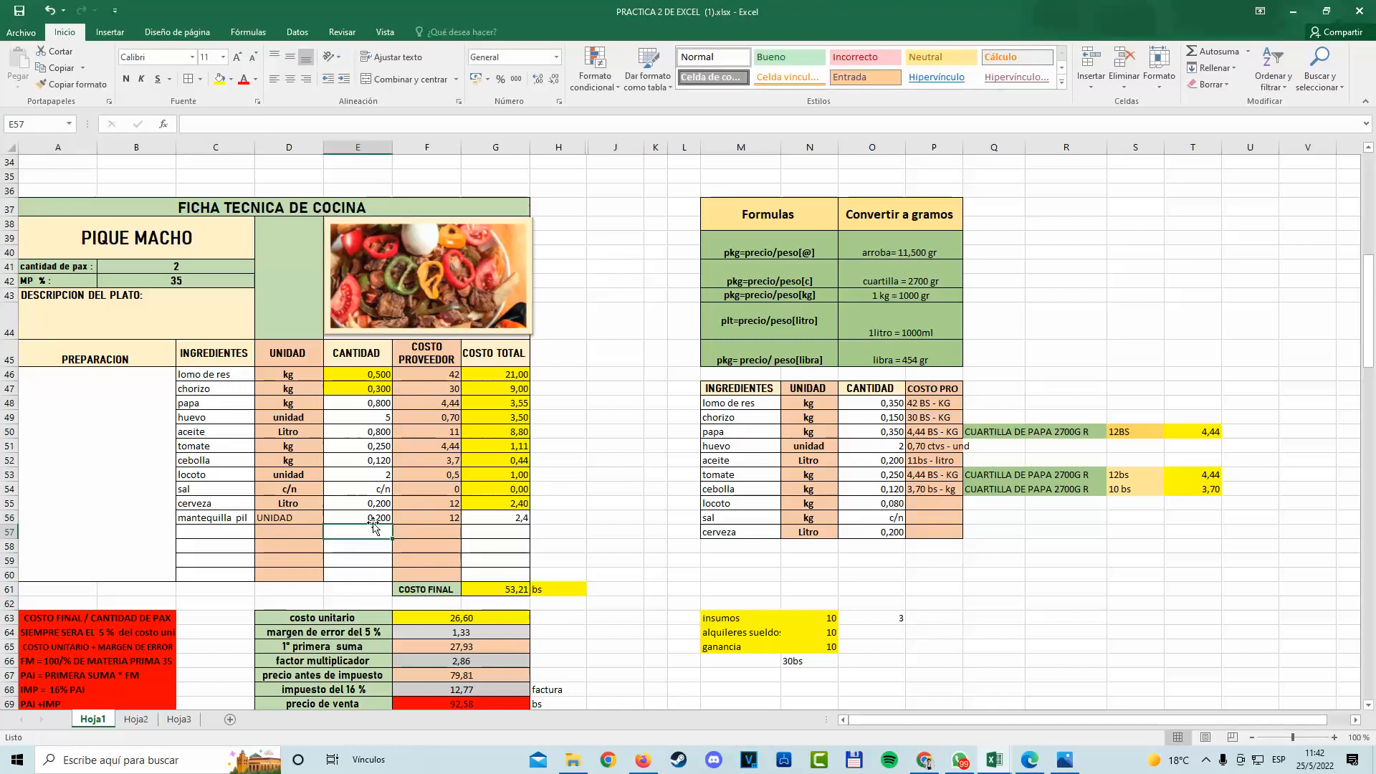
Set the mantequilla pil cantidad in E56 to 1 and check its costo total formula.
click(375, 518)
text(1)
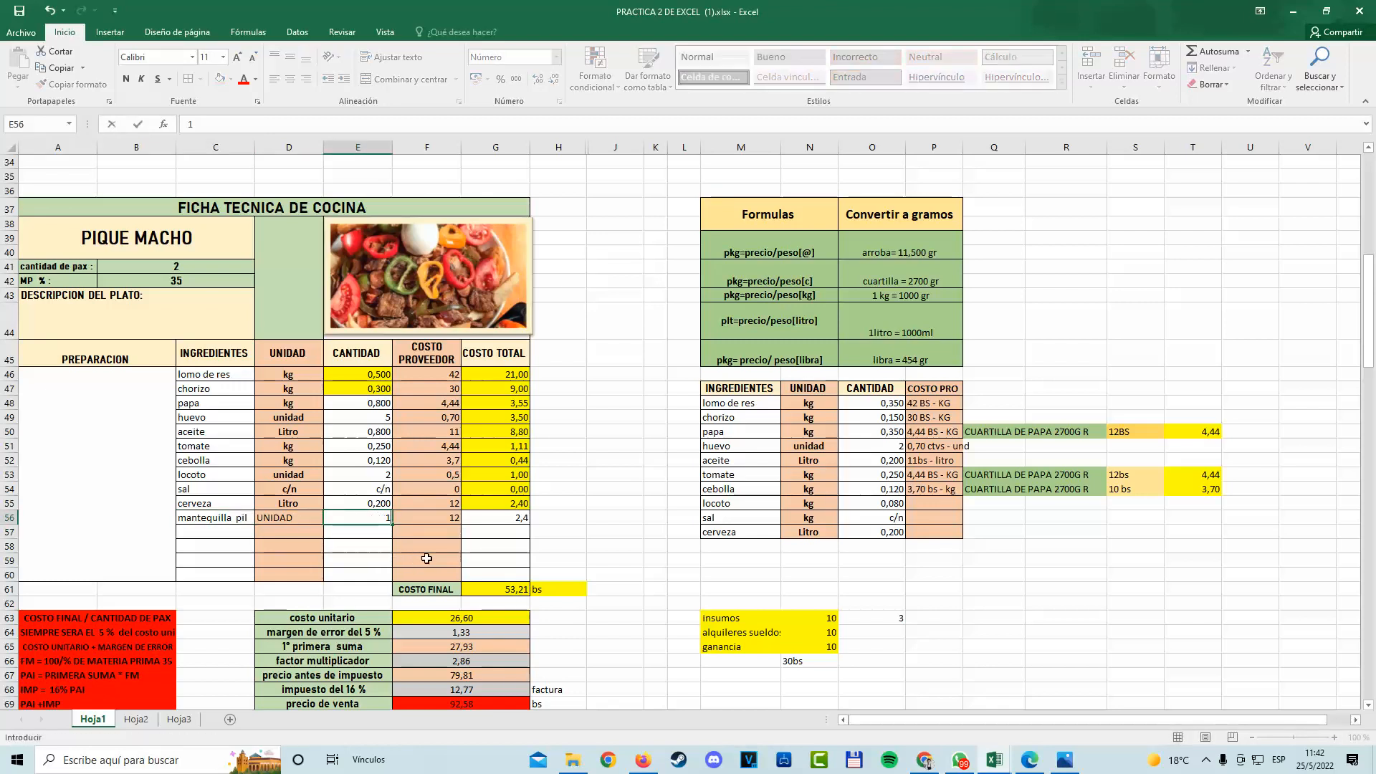
key(ctrl+Return)
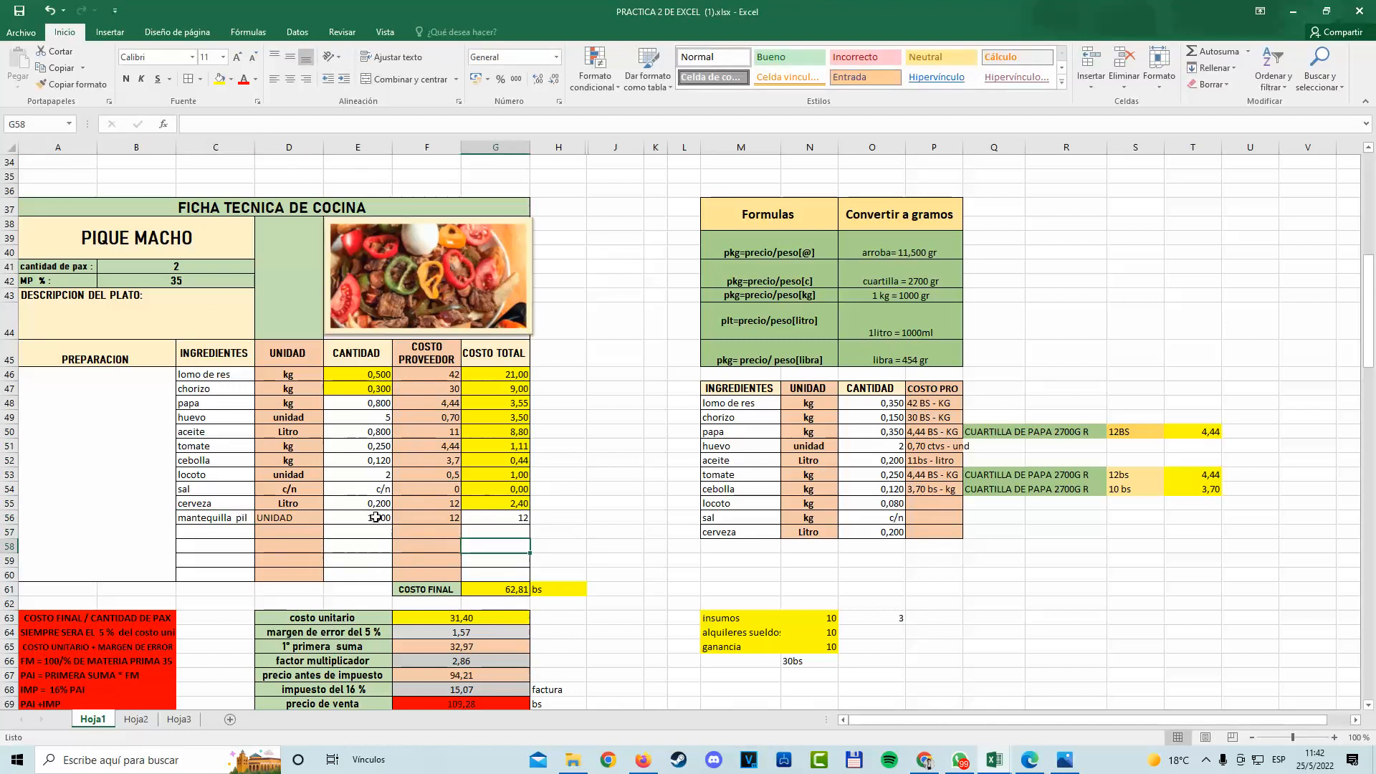
click(505, 518)
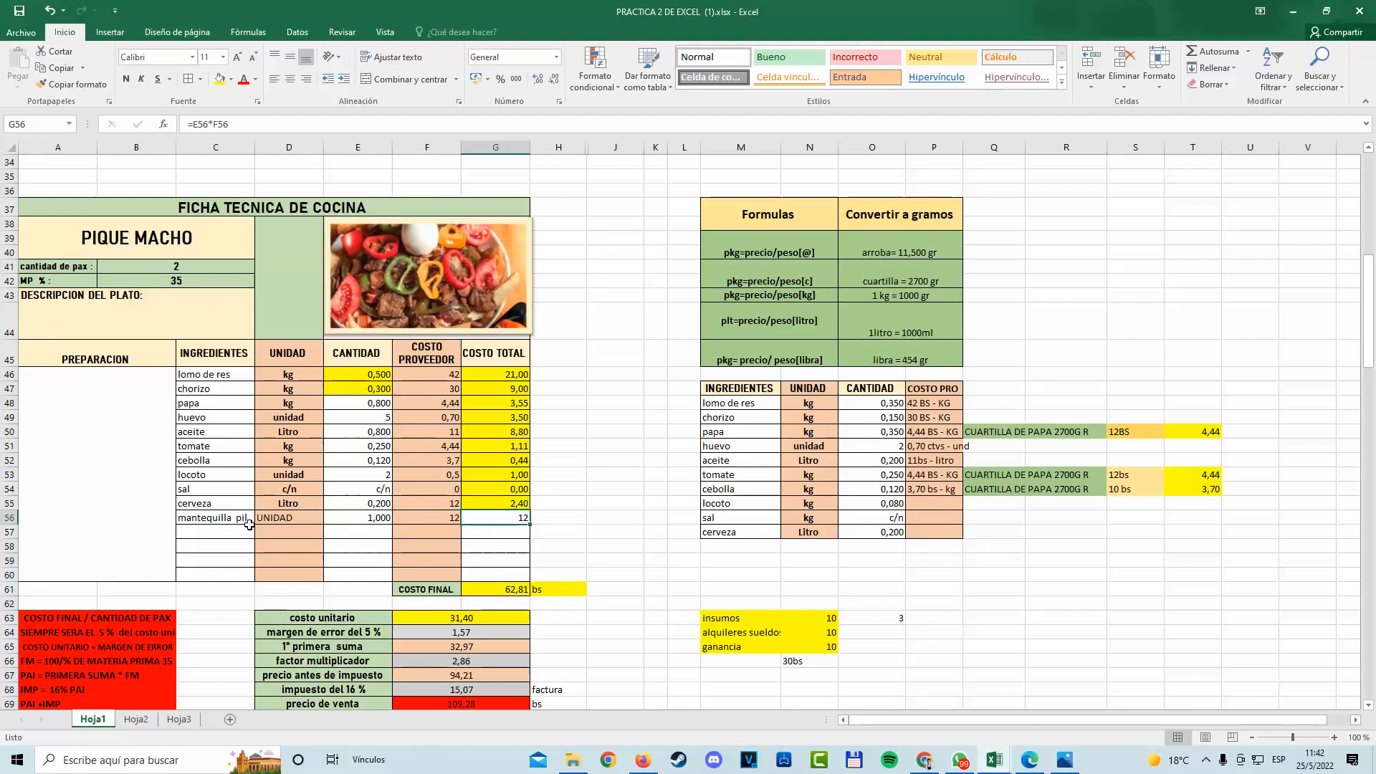
click(384, 519)
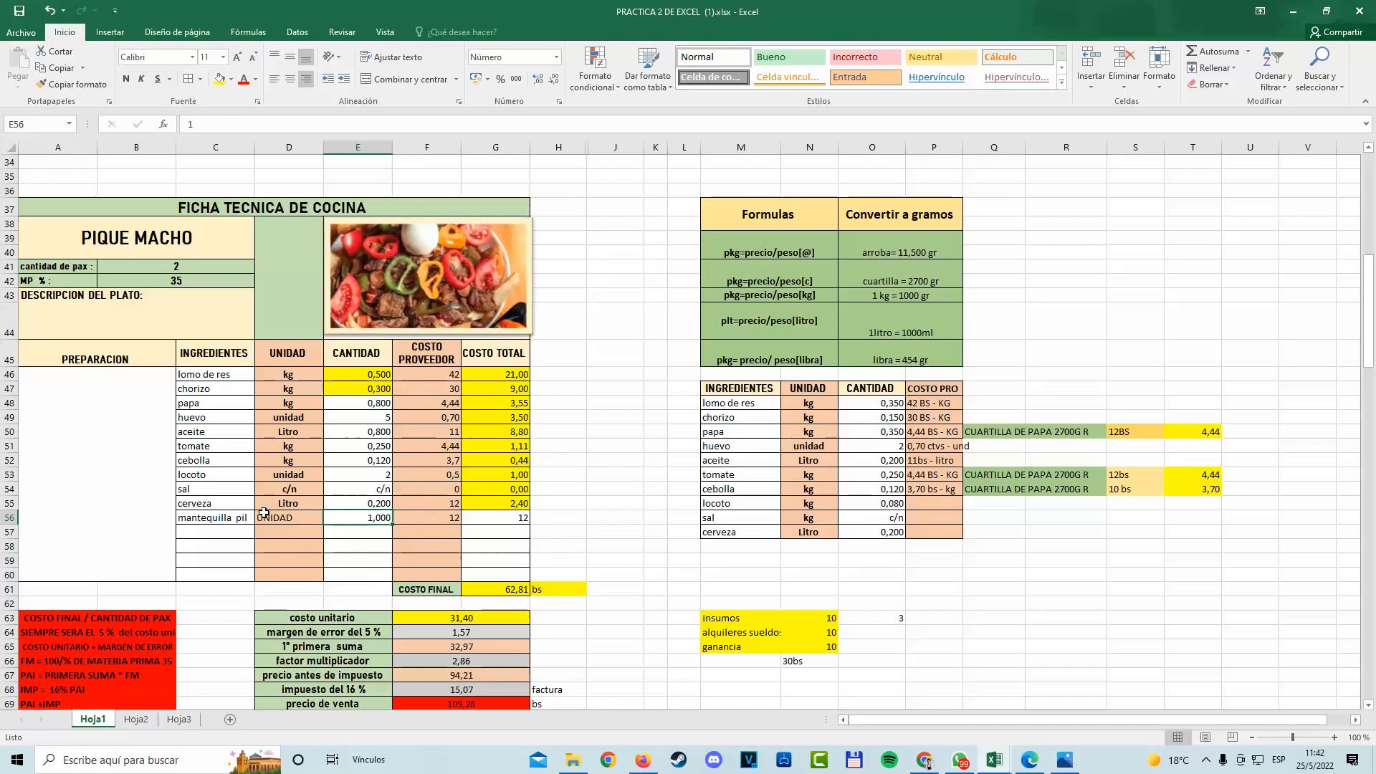
Open the Windows Calculator and multiply 12 by 5 to work out the mantequilla's price per kilogram.
click(141, 760)
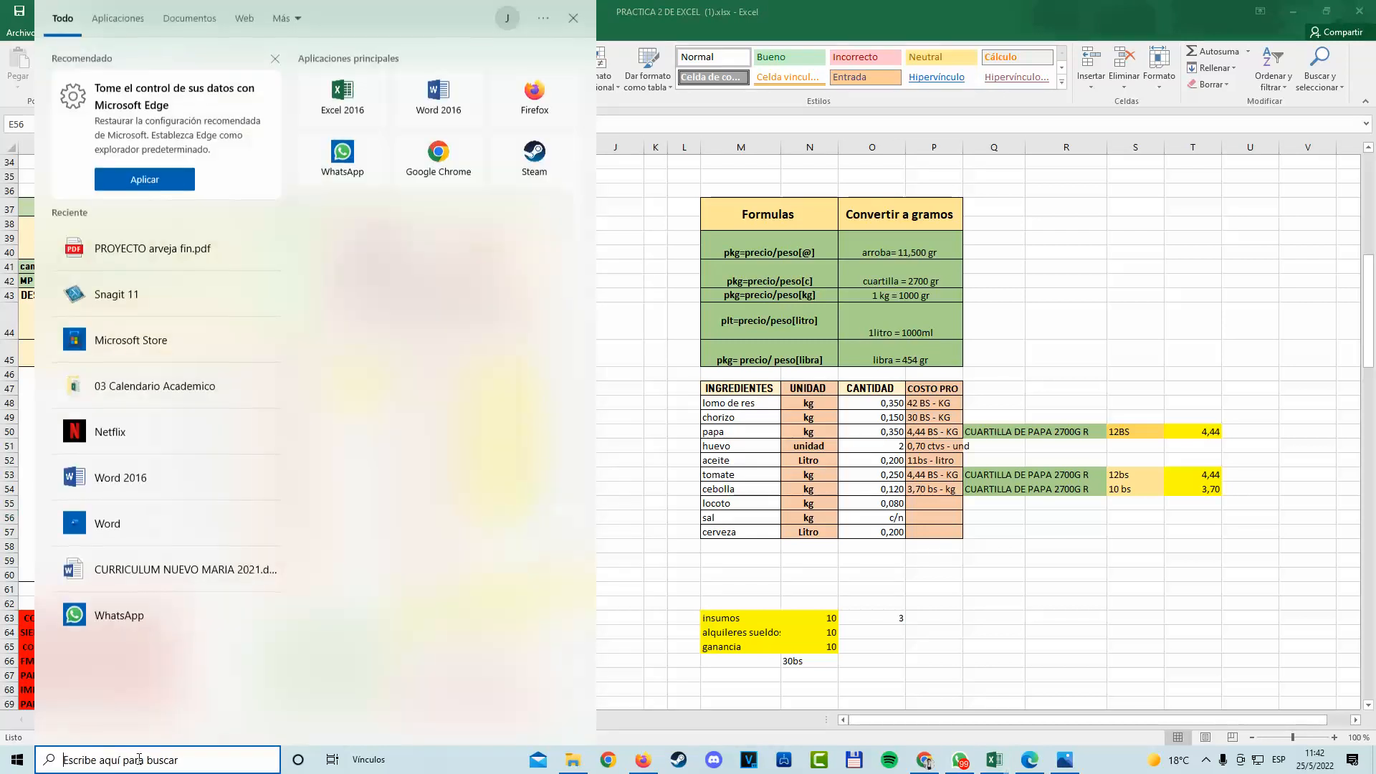
text(calc)
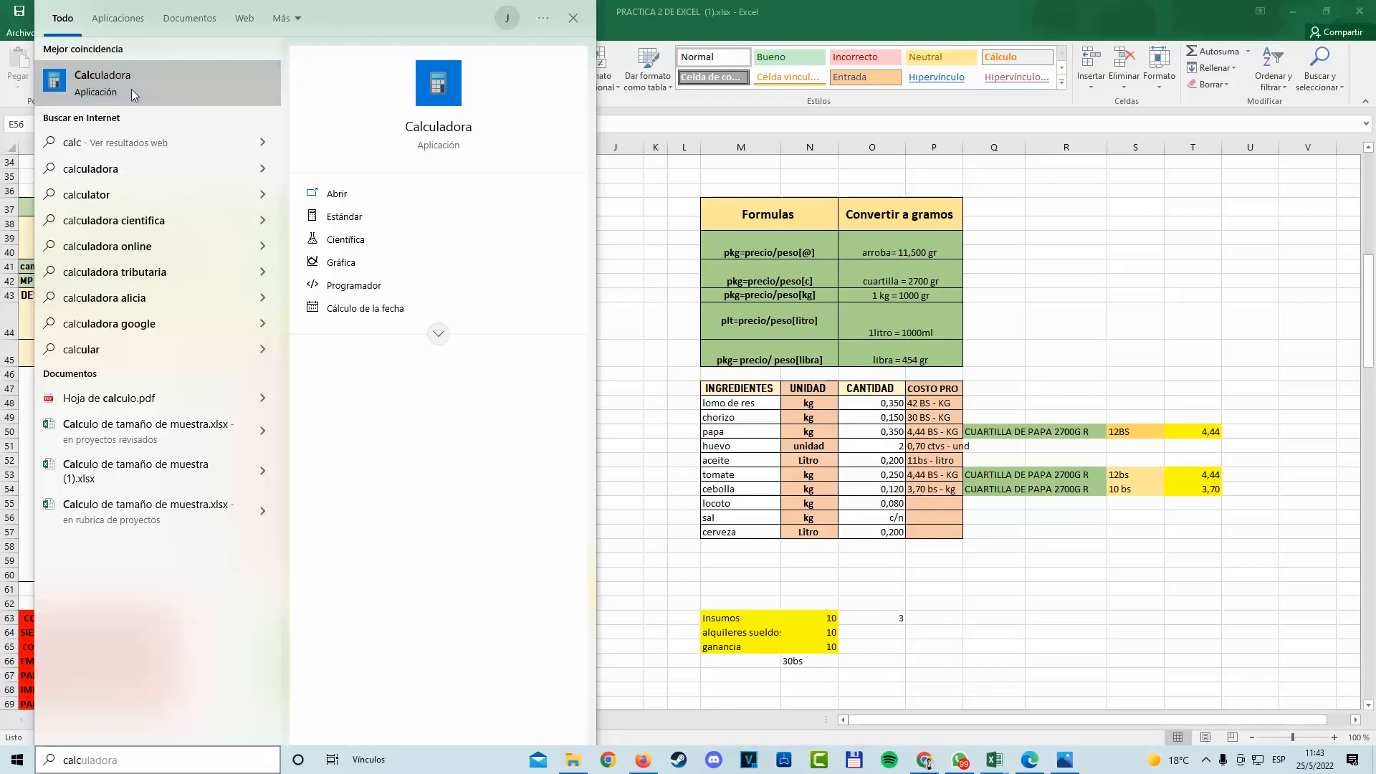
click(131, 89)
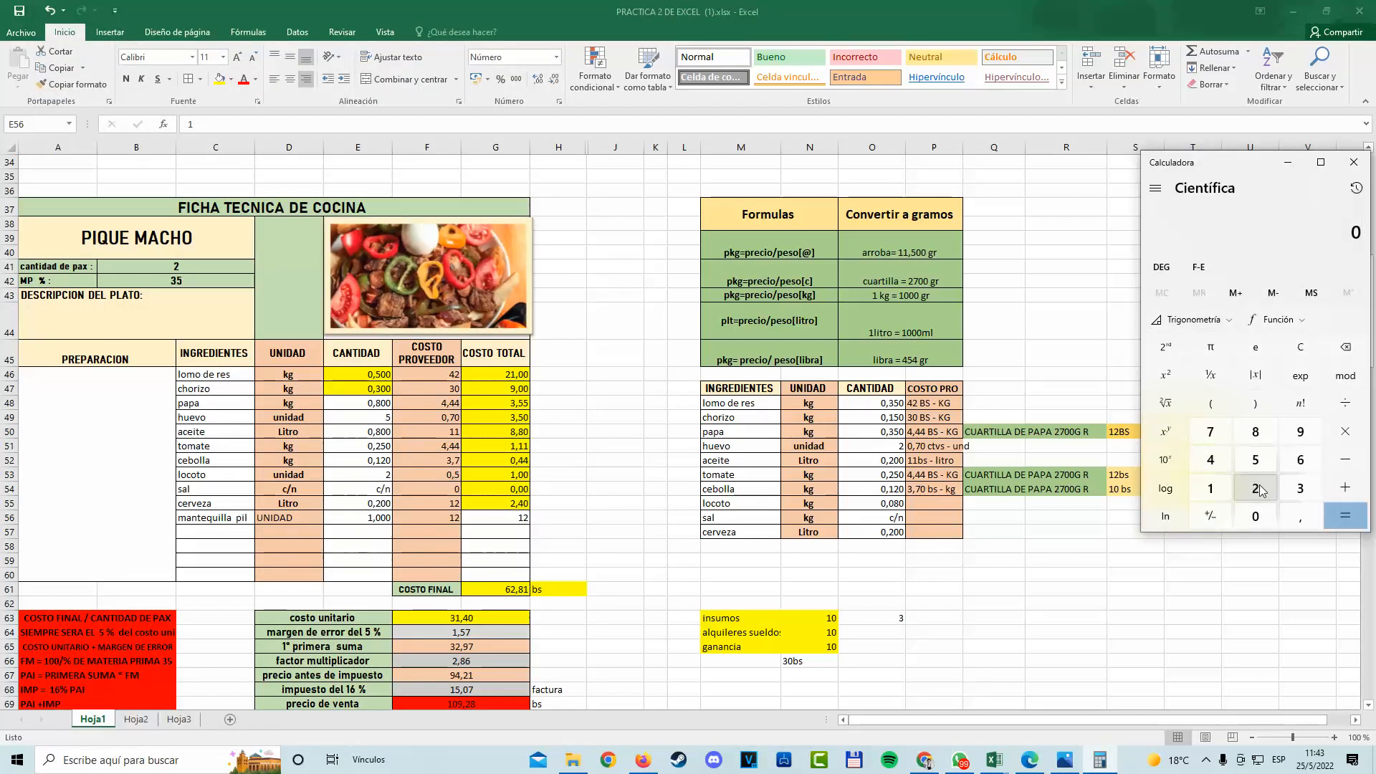
click(1211, 488)
click(1256, 488)
click(1345, 431)
click(1261, 465)
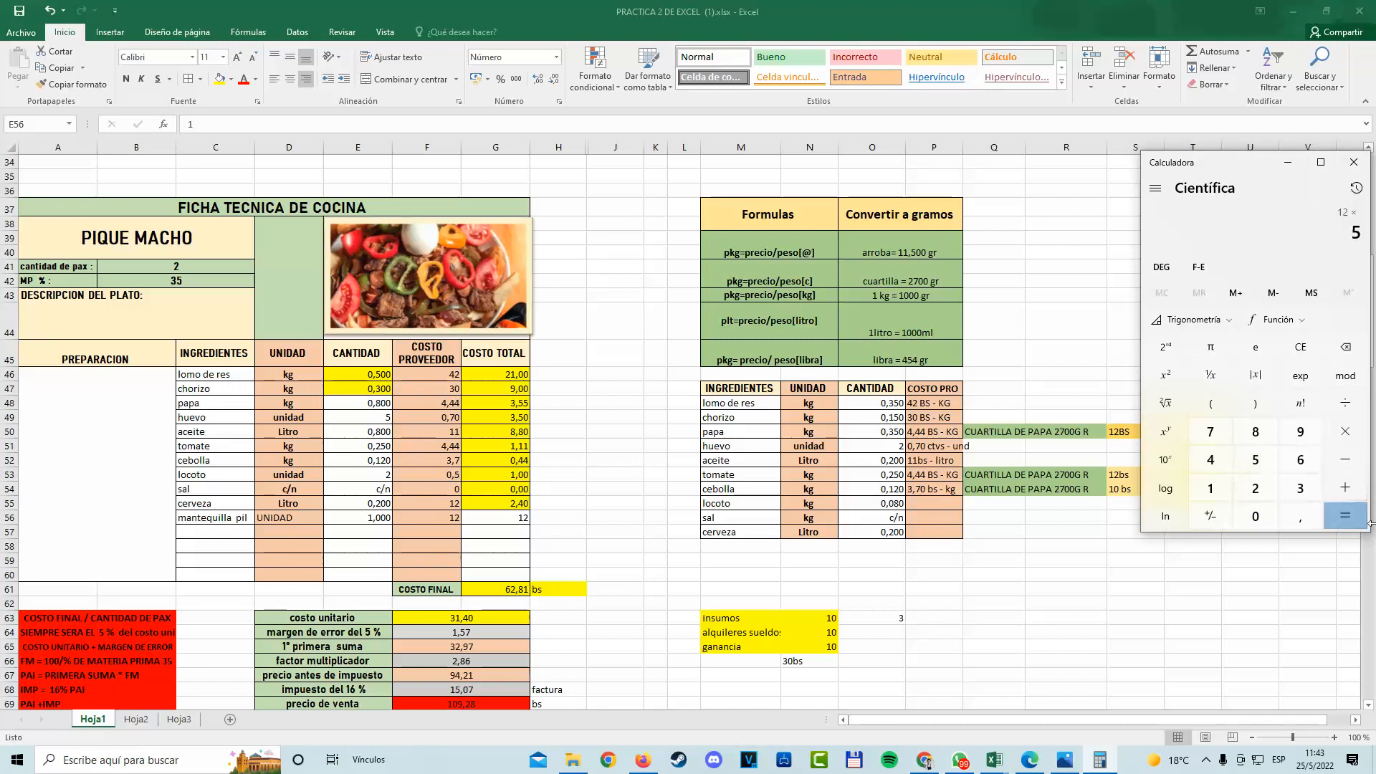
click(1346, 516)
Change the mantequilla pil unidad in D56 to kg and its costo proveedor in F56 to 60.
click(290, 519)
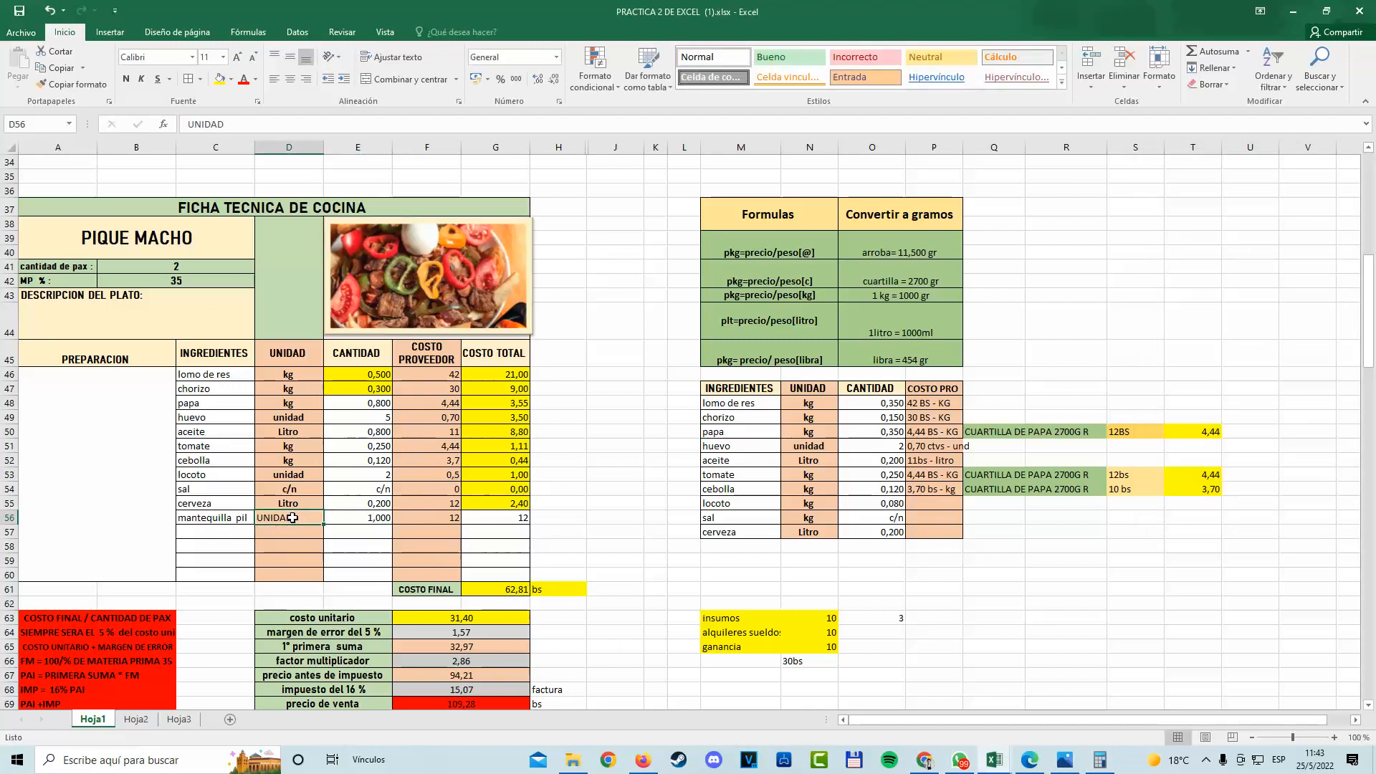
text(kg)
key(Tab)
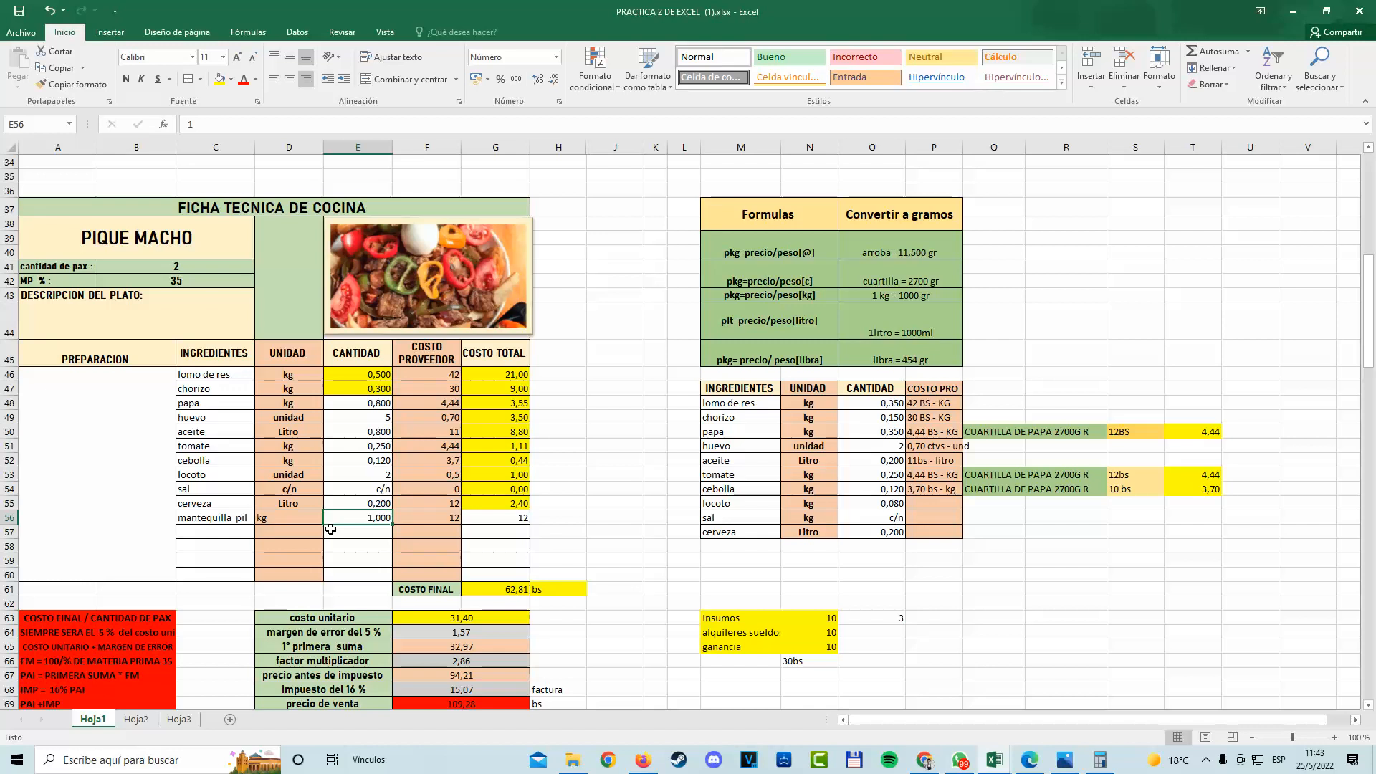
click(431, 521)
text(60)
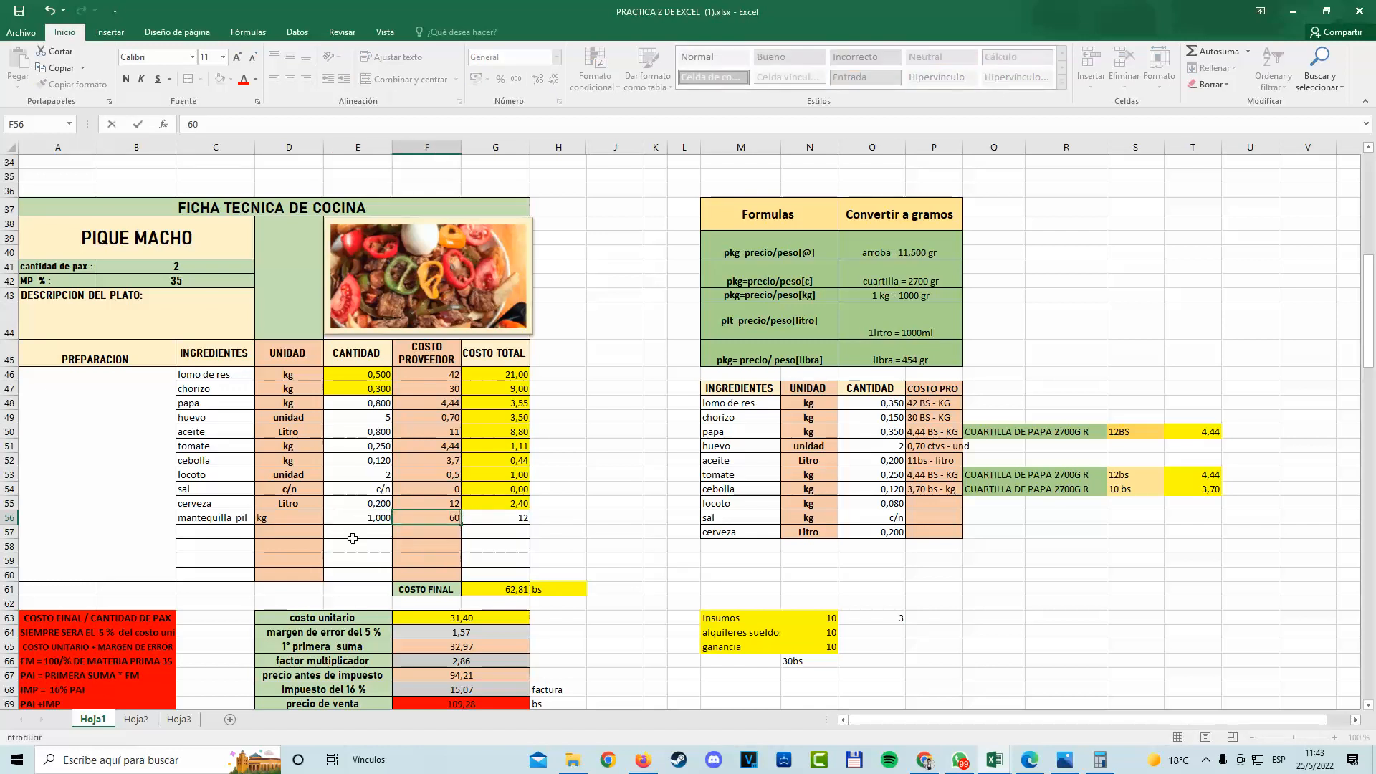
Set the mantequilla pil cantidad in E56 to 0,200 and check the row.
click(368, 517)
text(0,2000)
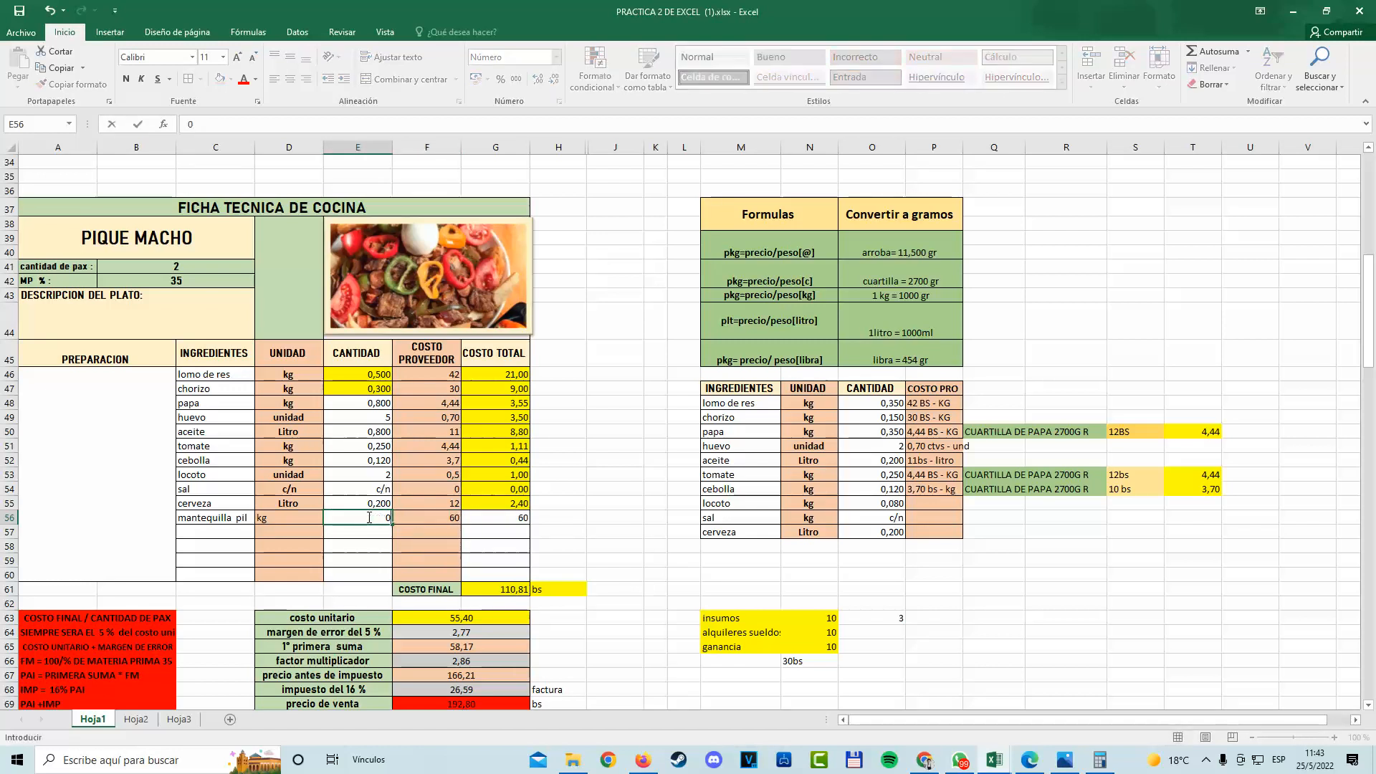
key(Tab)
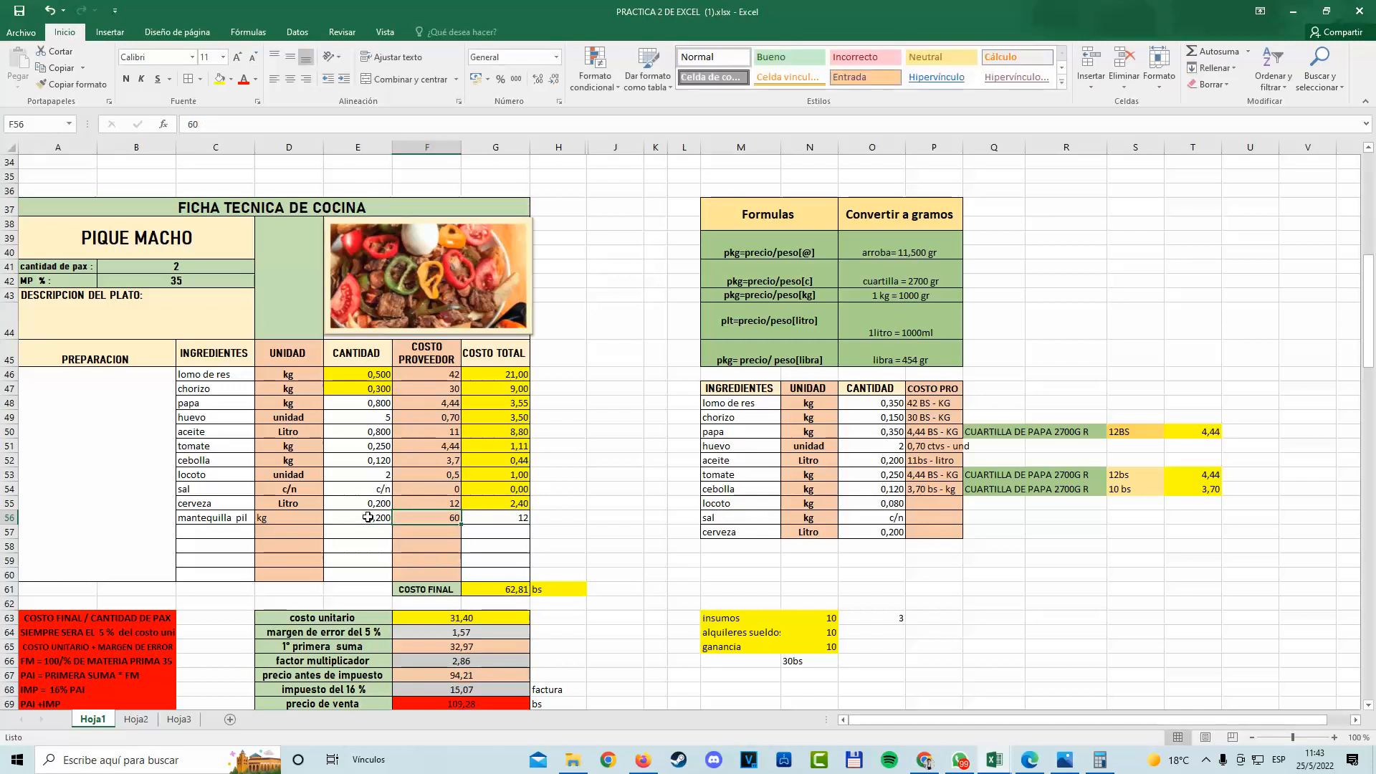
click(253, 520)
drag(262, 524, 504, 521)
Fill the mantequilla pil costo total in G56 with yellow, and centre and bold its unidad in D56.
click(505, 521)
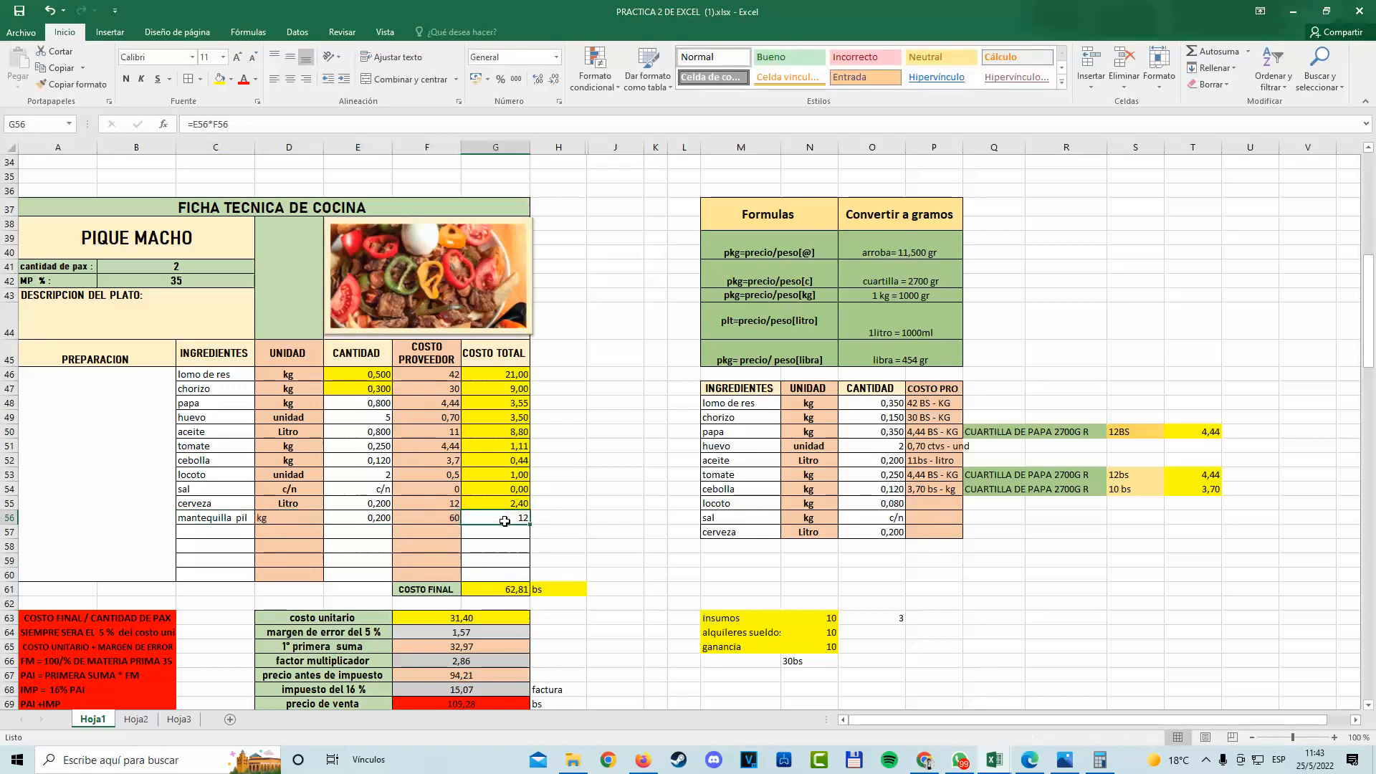
click(220, 79)
click(289, 546)
click(289, 517)
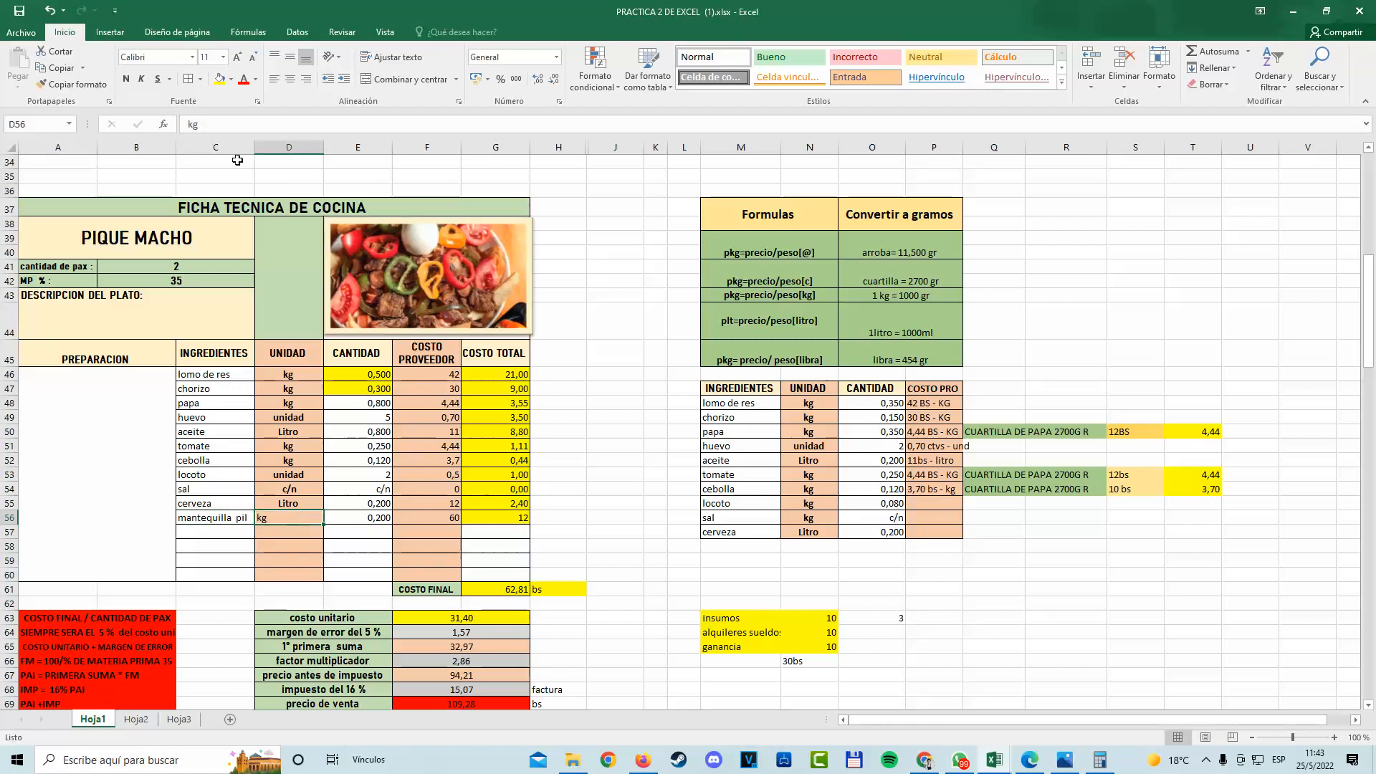
click(290, 78)
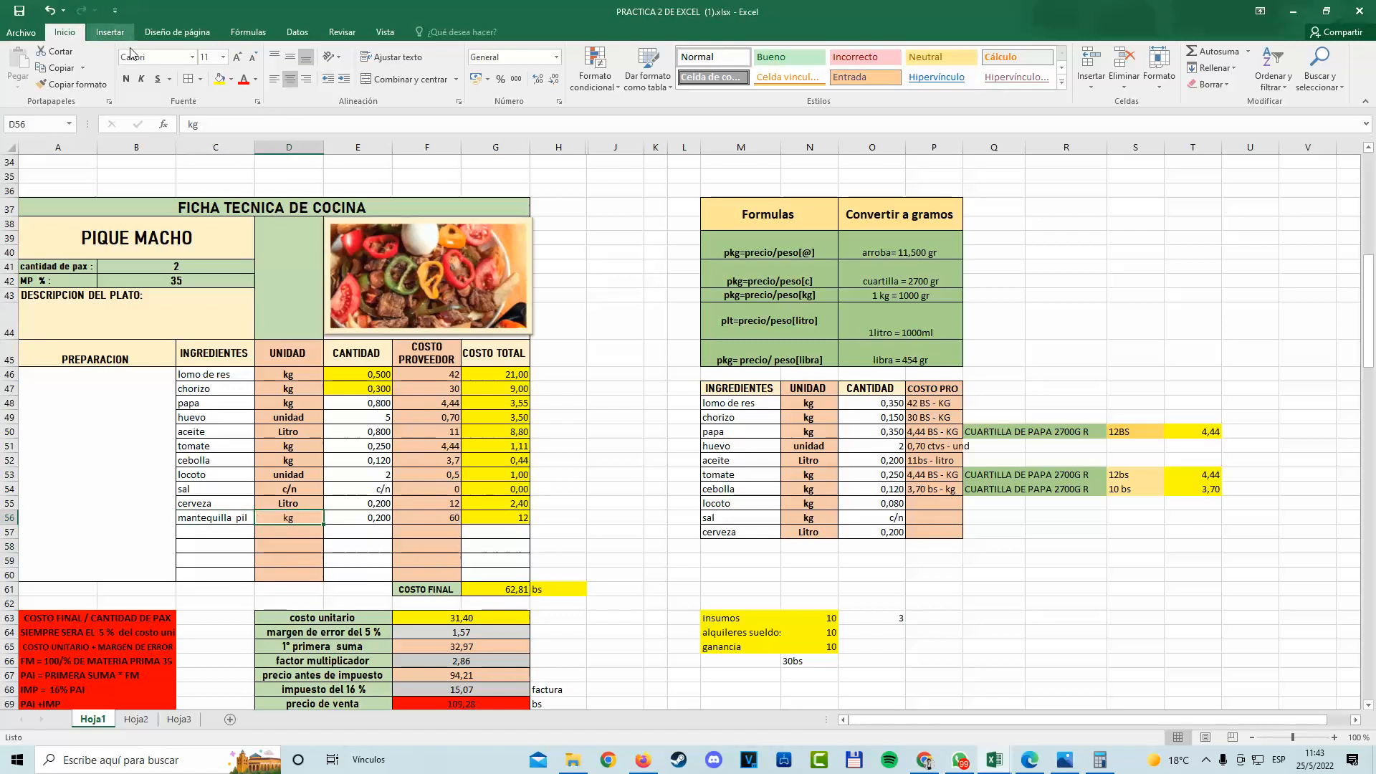
click(126, 79)
Change the mantequilla pil cantidad in E56 to 0,030.
click(414, 516)
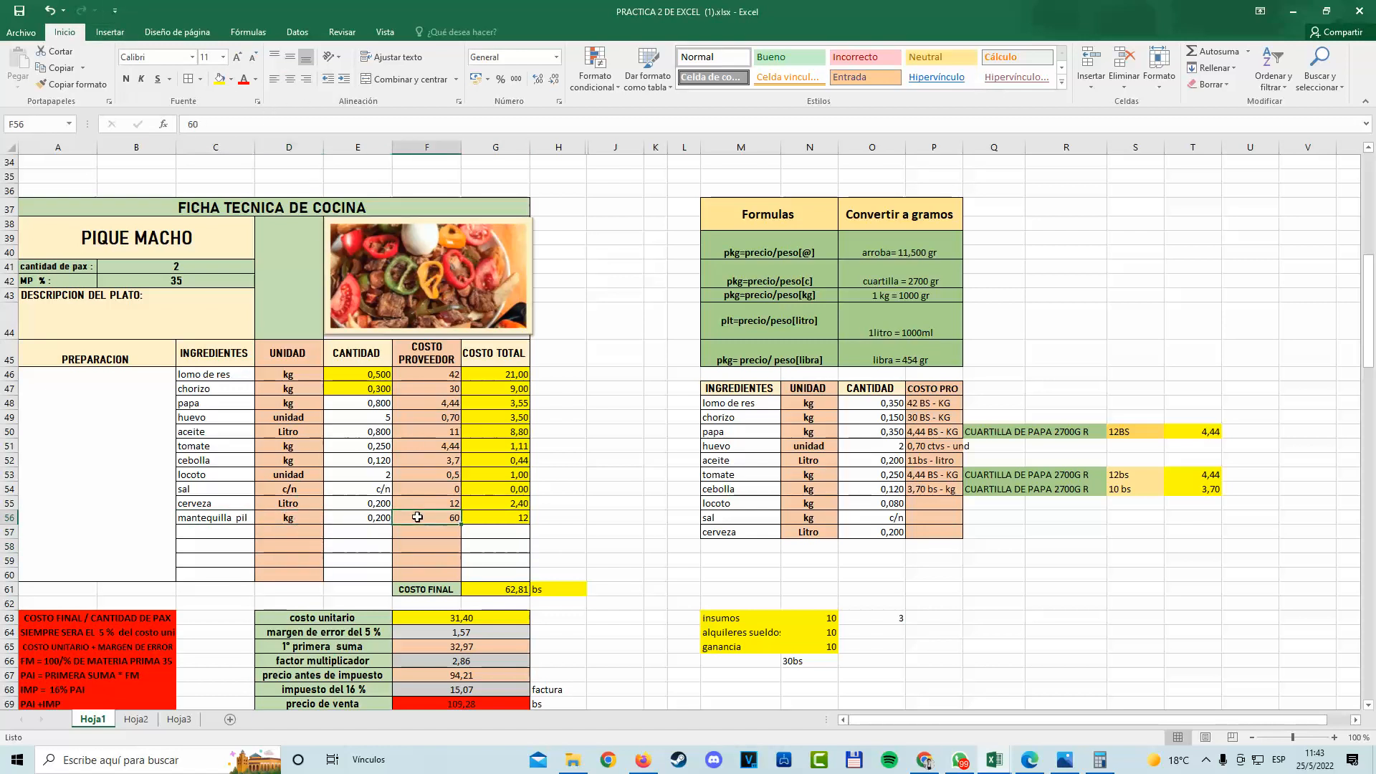
click(190, 513)
click(354, 524)
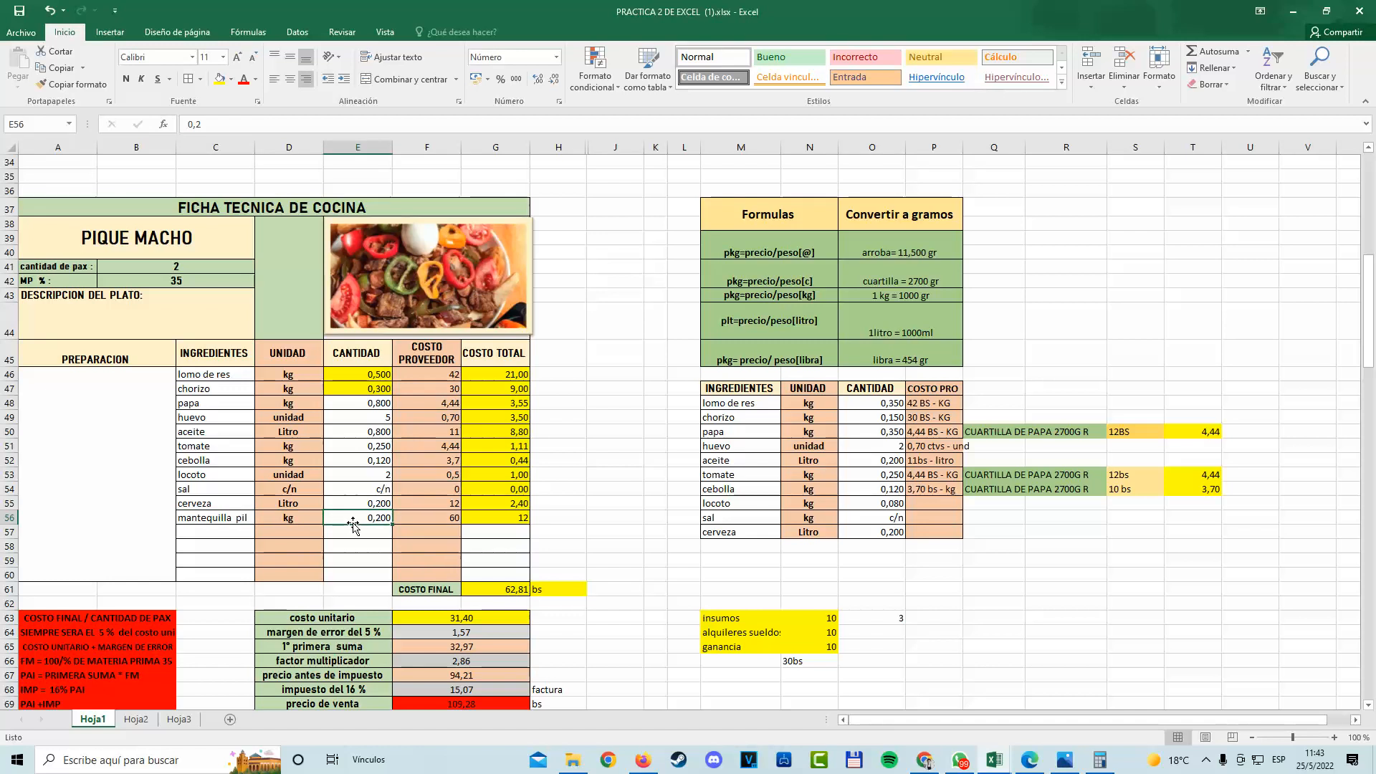
double_click(391, 519)
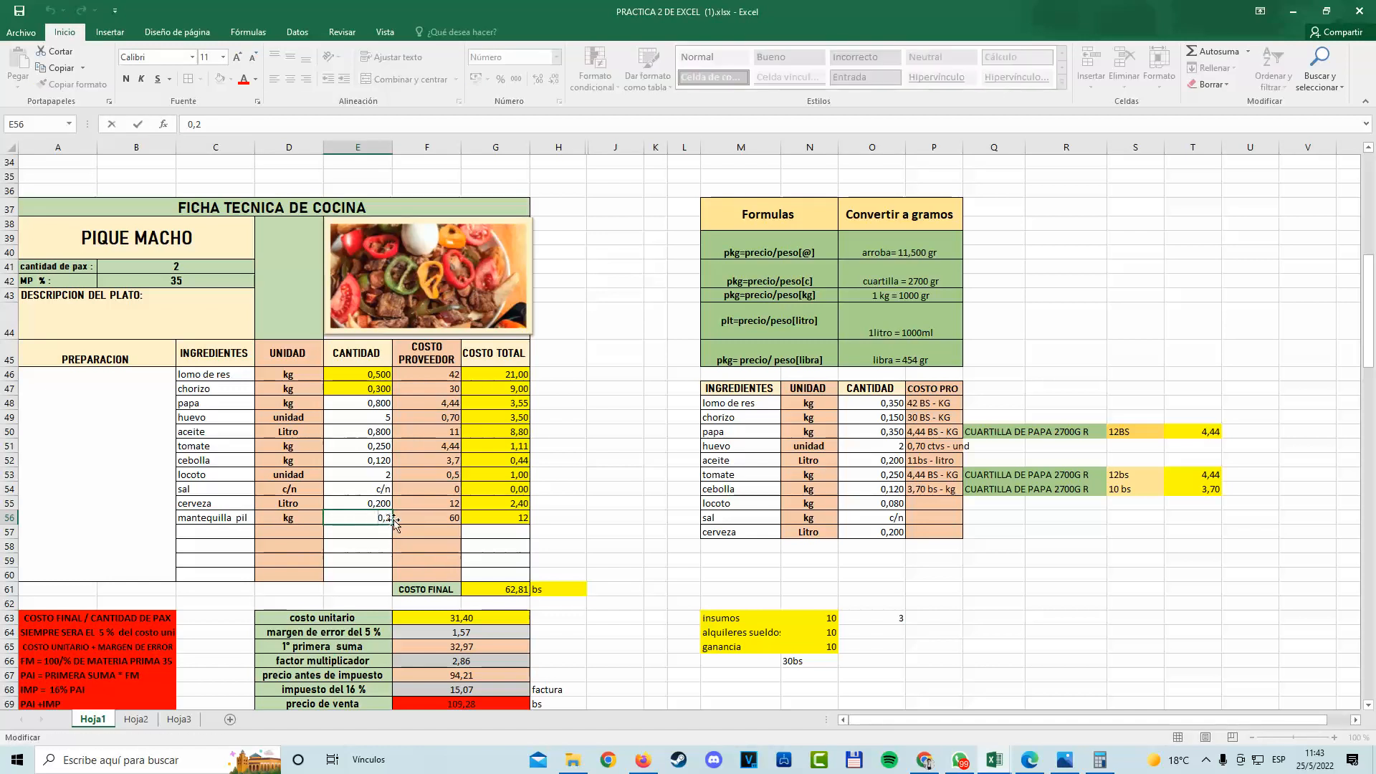
key(BackSpace)
text(030)
key(Return)
Show the mantequilla pil costo total in G56 with two decimals and check the row's values.
drag(200, 519, 508, 523)
click(505, 520)
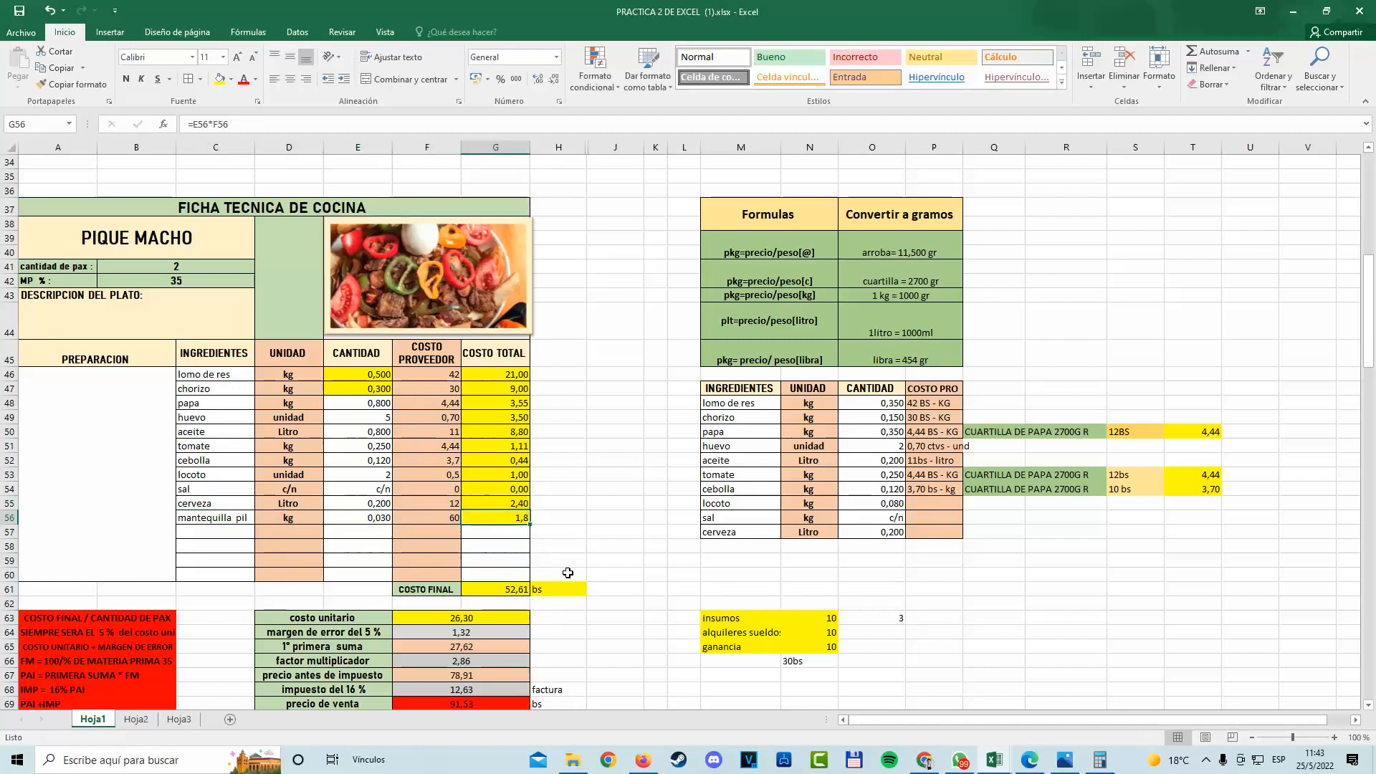
click(536, 79)
key(Return)
drag(213, 526, 506, 517)
click(475, 517)
click(355, 517)
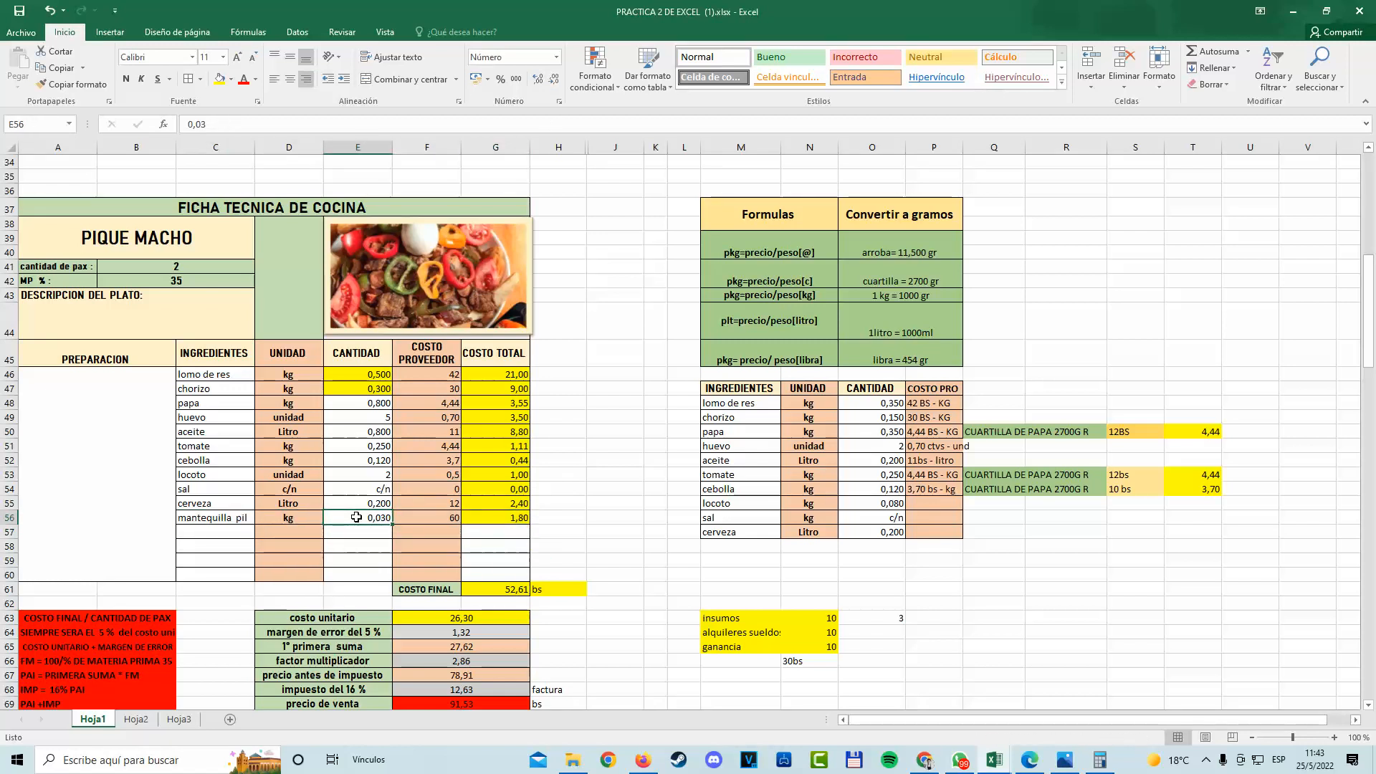
click(638, 512)
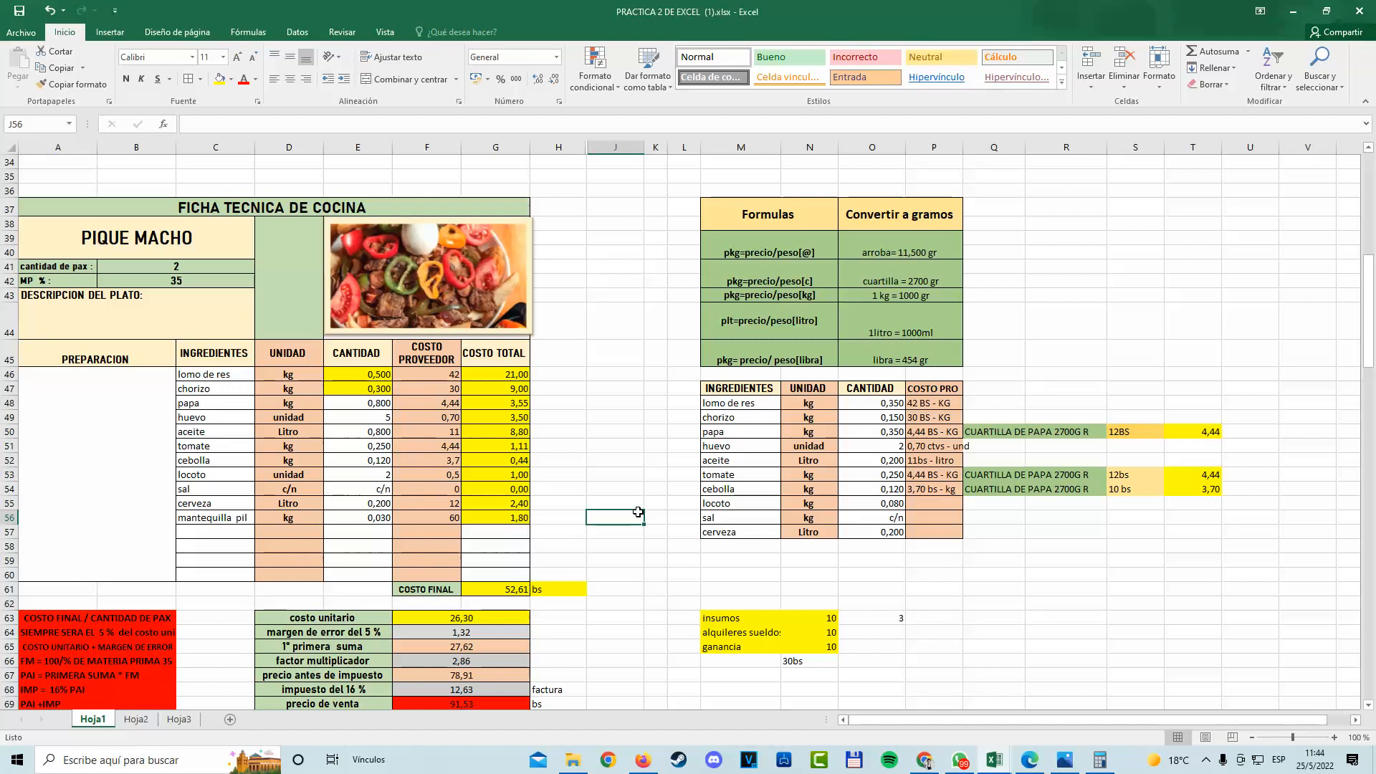
Review the Pique Macho ficha técnica from its title in row 37 to the precio de venta in row 69.
scroll(502, 430, down, 1)
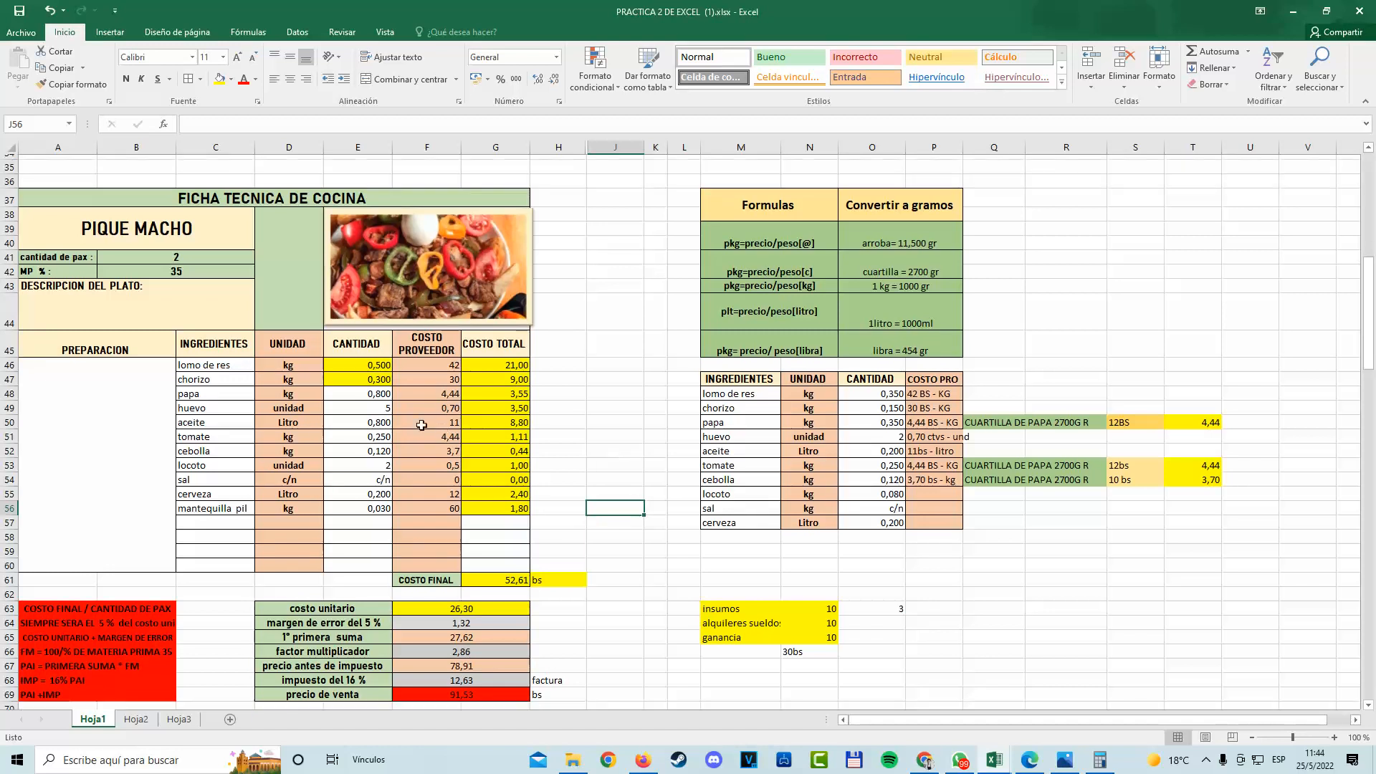
scroll(215, 250, up, 1)
click(139, 211)
drag(139, 212, 557, 705)
scroll(494, 614, down, 4)
click(479, 505)
scroll(480, 504, up, 2)
scroll(480, 505, up, 2)
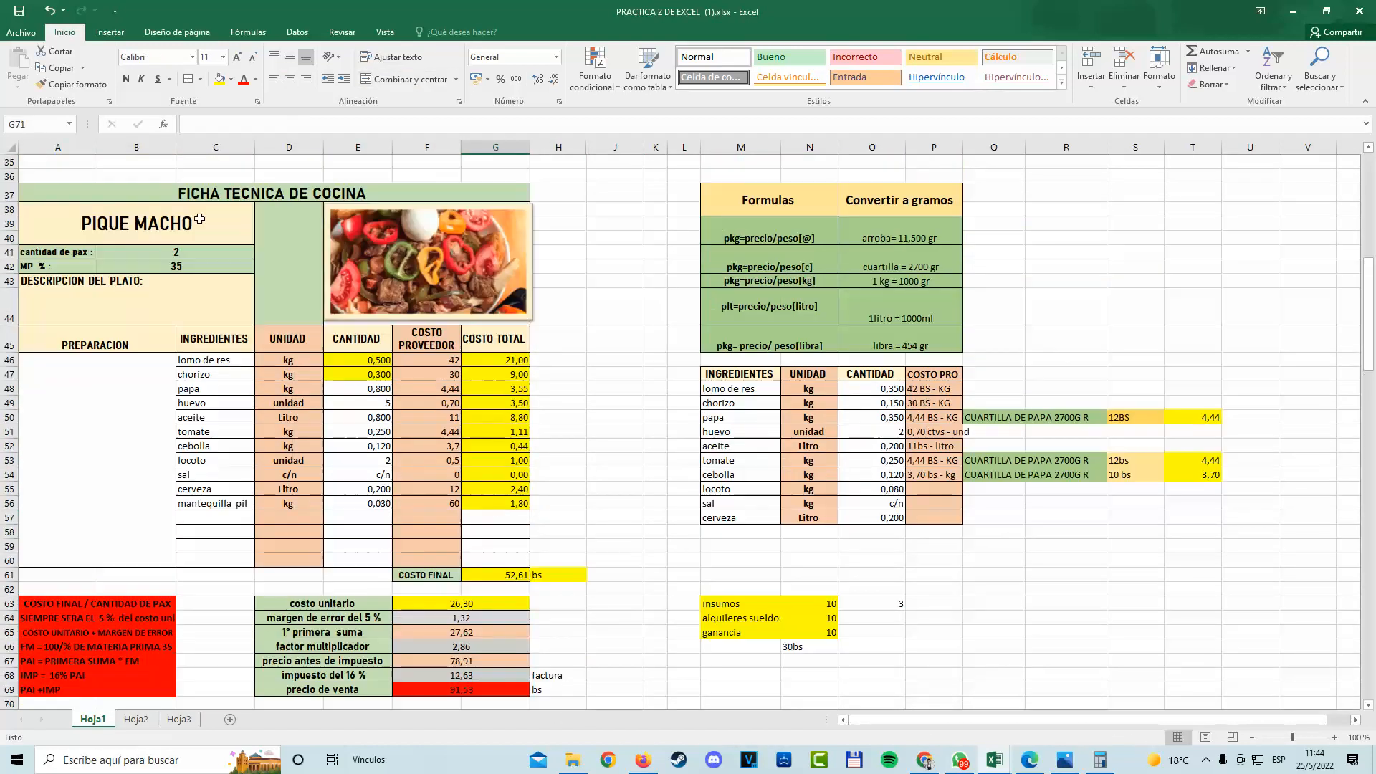
drag(117, 191, 513, 687)
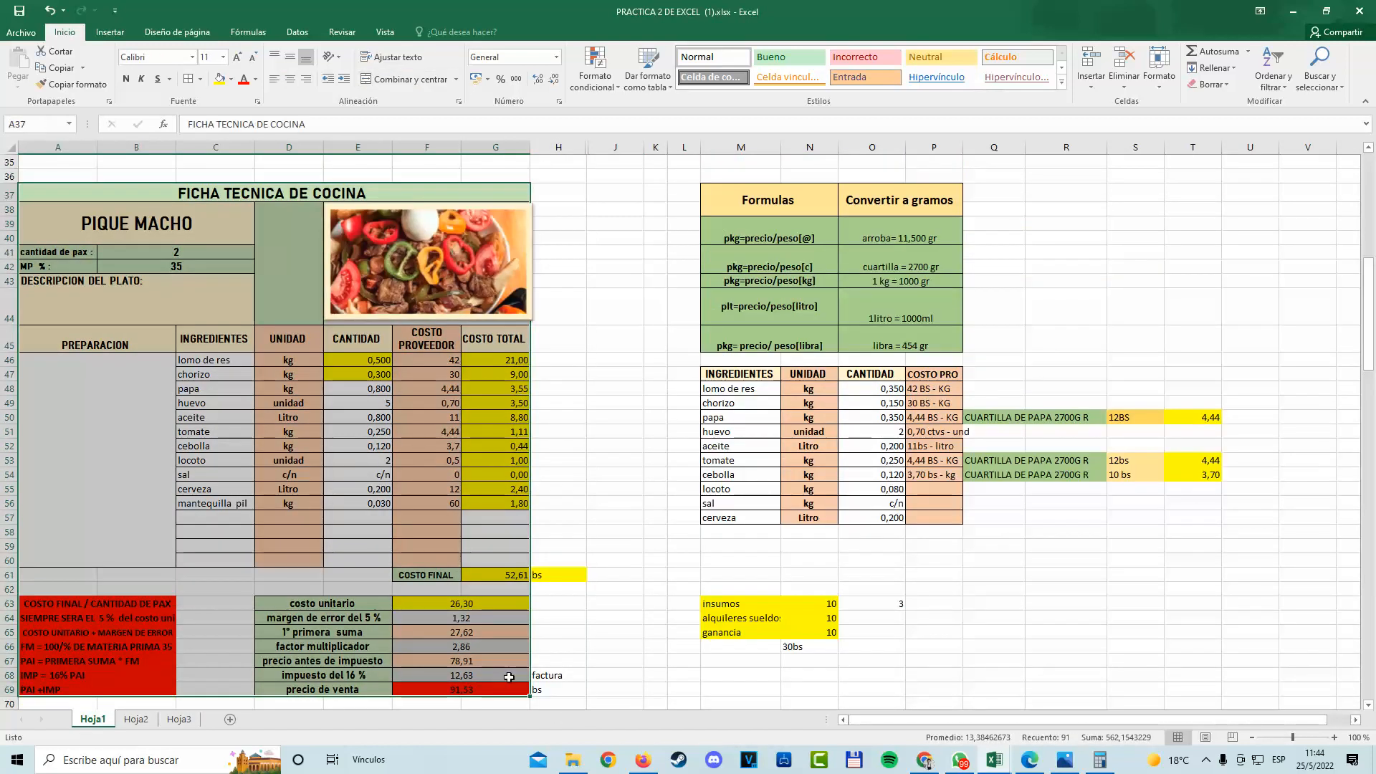
Look through the other fichas técnicas on Hoja1, including pollo a la brasa, and return to the Pique Macho ficha.
scroll(508, 678, down, 2)
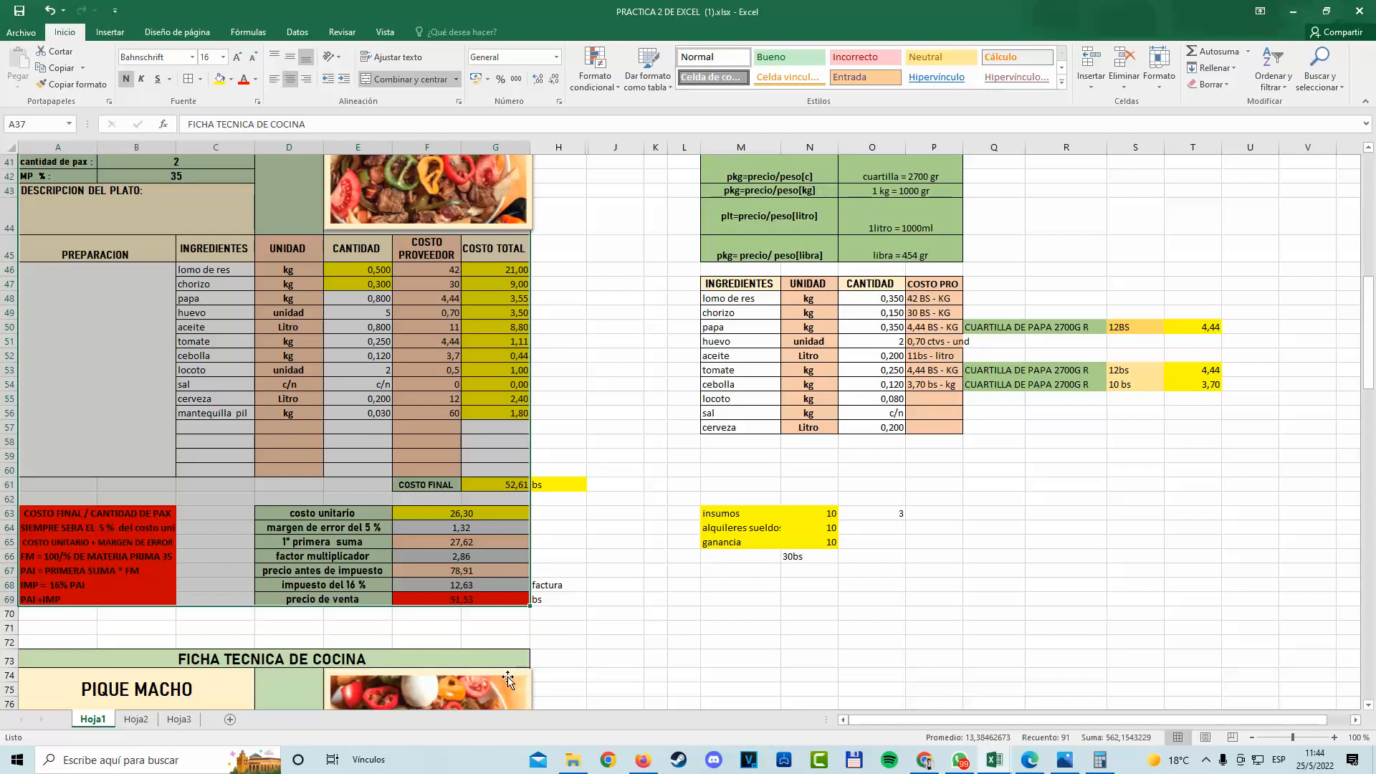
scroll(508, 679, down, 20)
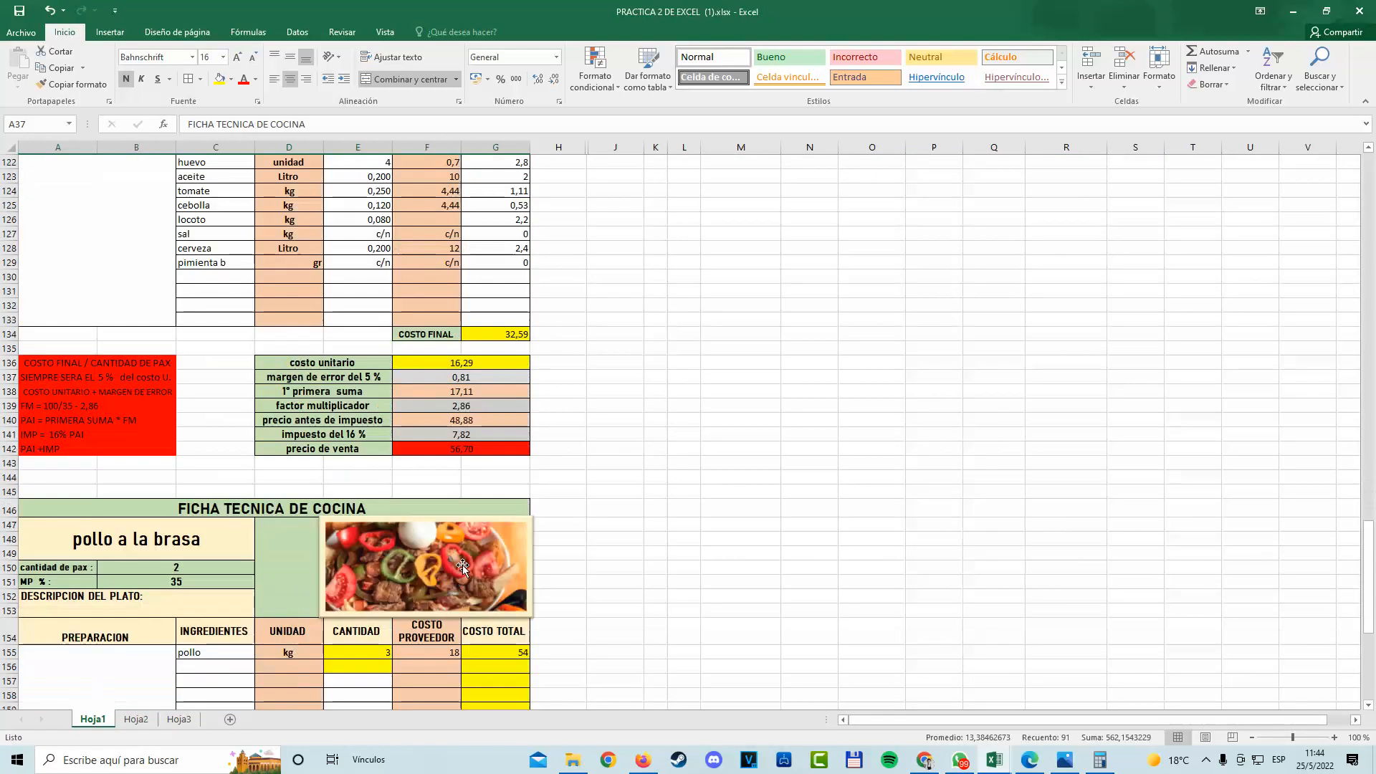
scroll(463, 565, down, 16)
scroll(466, 558, up, 6)
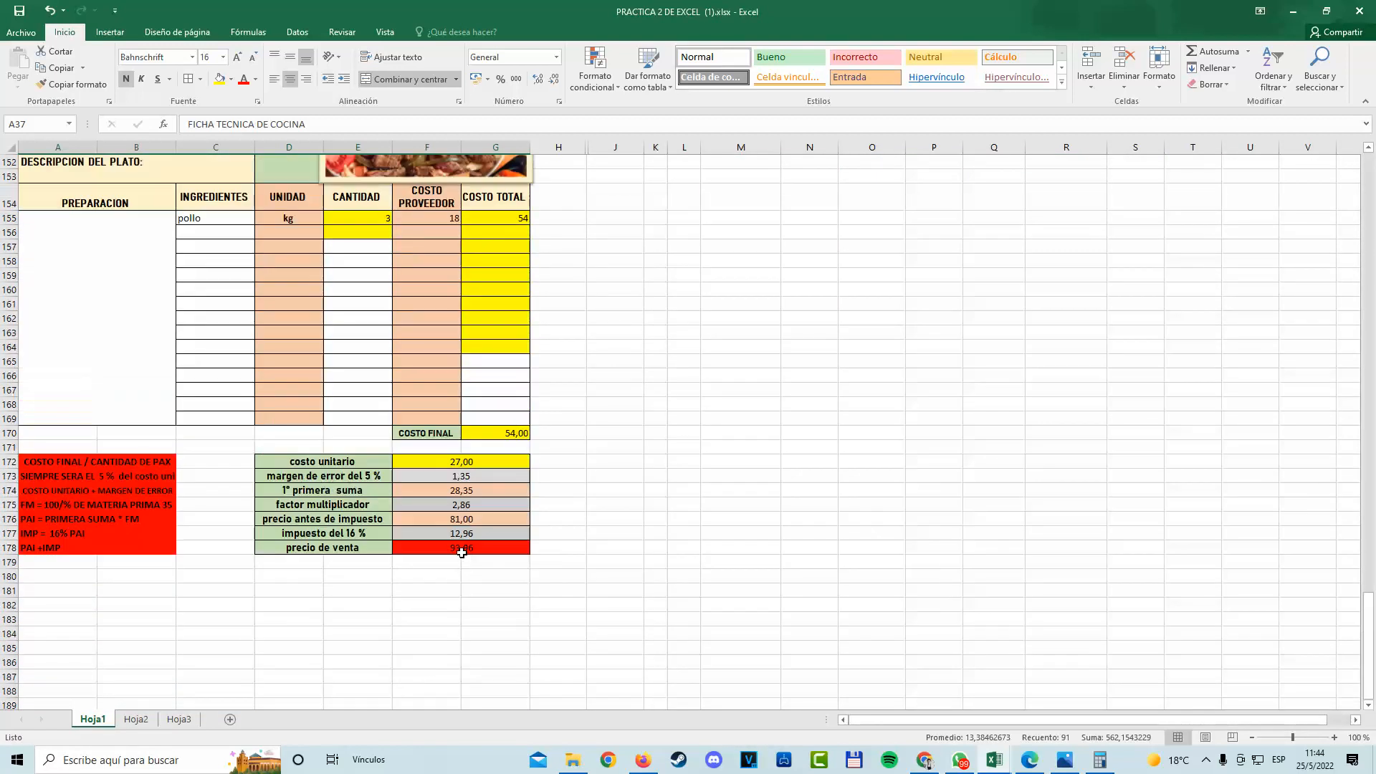
scroll(463, 552, up, 20)
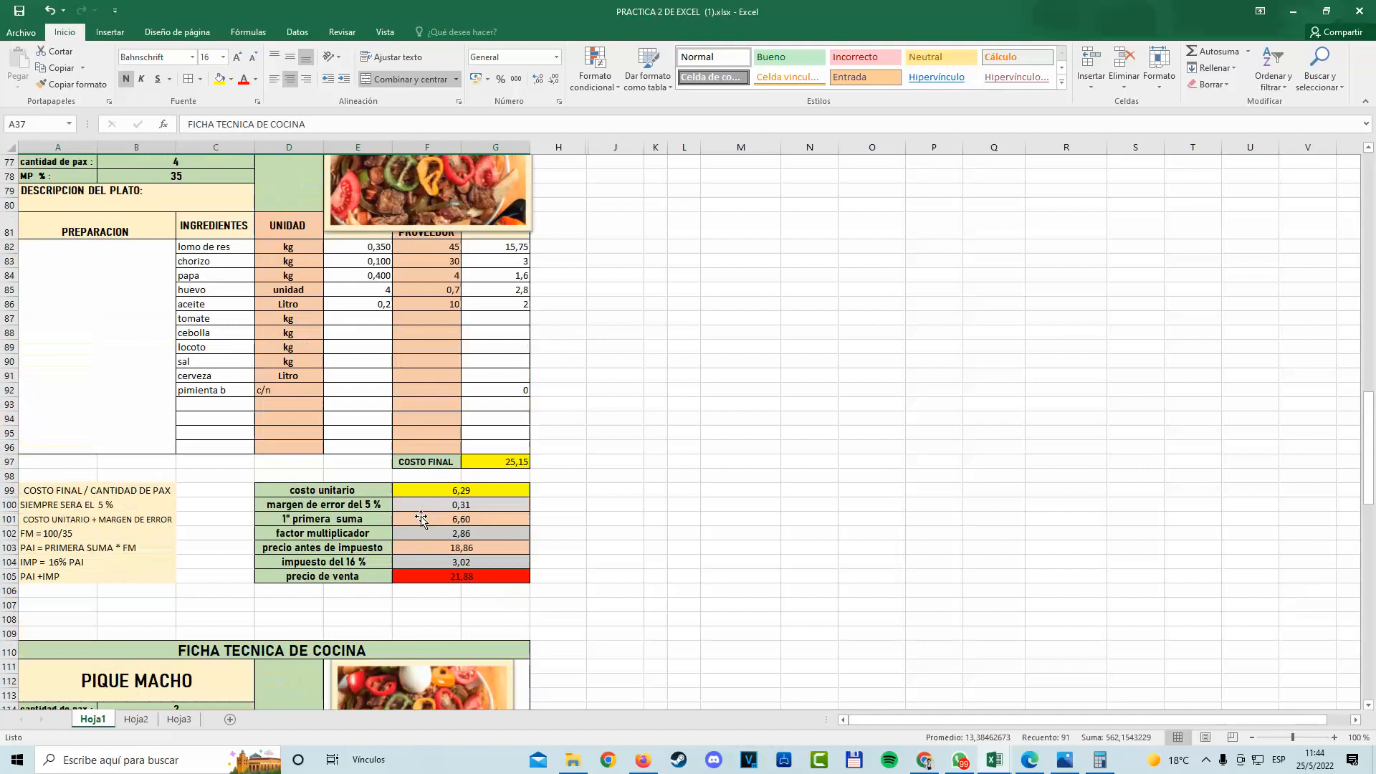
scroll(422, 519, up, 17)
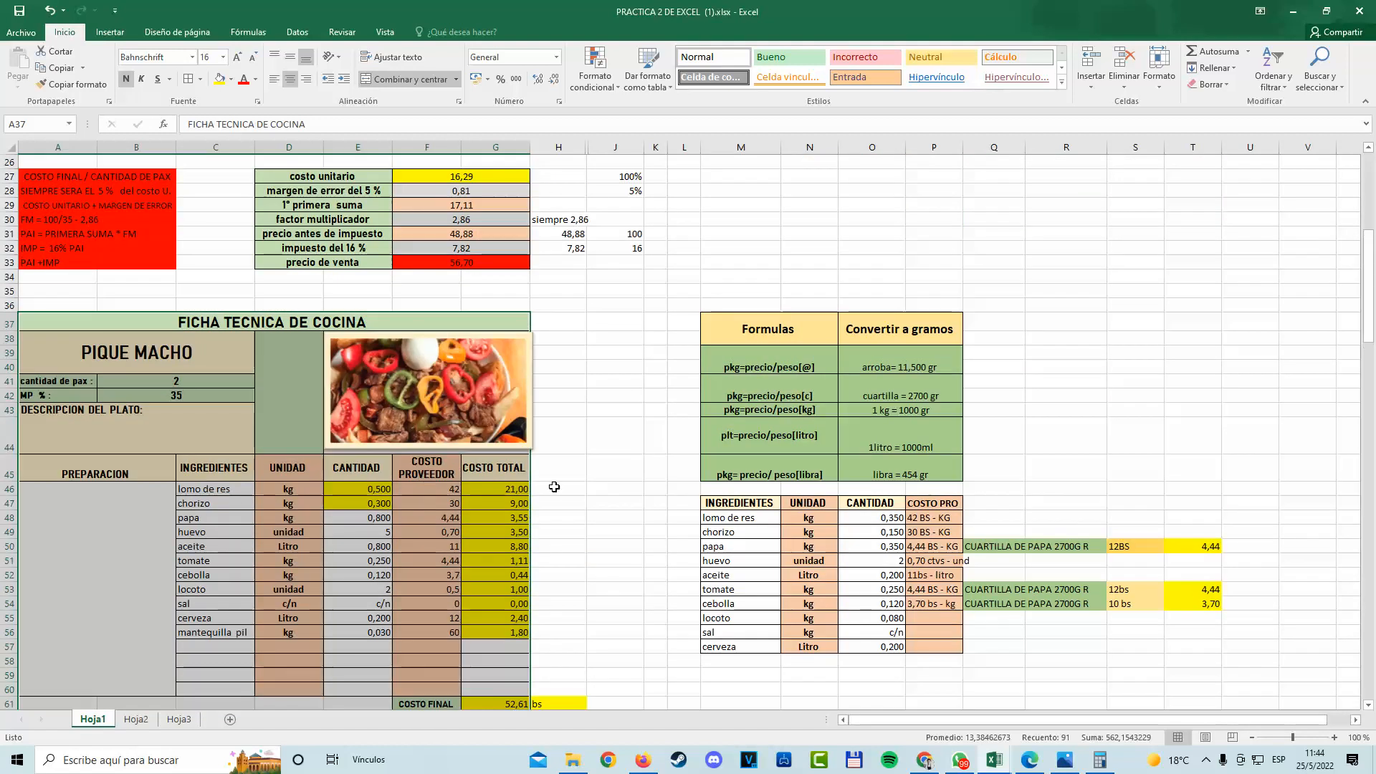
scroll(554, 488, down, 4)
scroll(612, 500, up, 1)
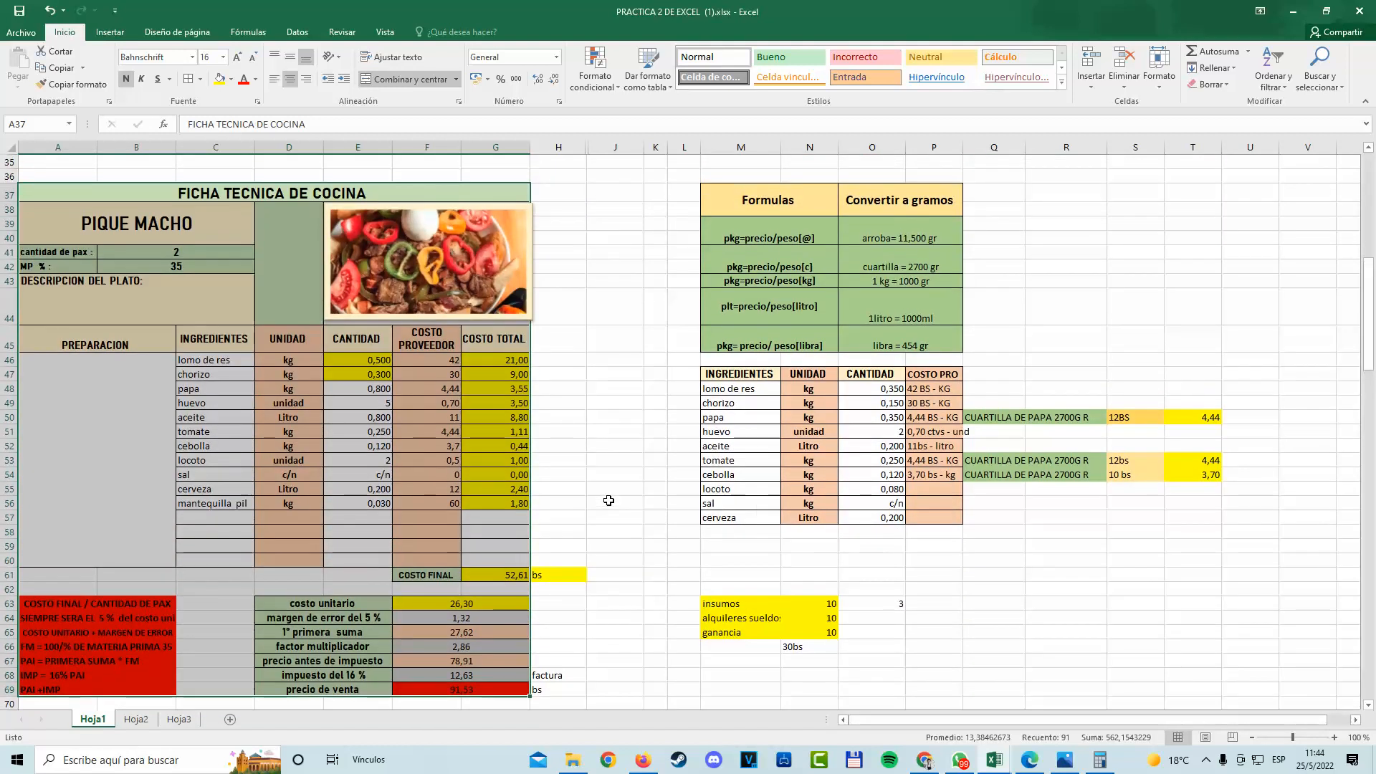
Examine the Pique Macho ficha A37:G69 alongside the Formulas, gram conversion and ingredient price tables starting at M37.
click(608, 502)
drag(150, 195, 483, 642)
scroll(746, 181, up, 1)
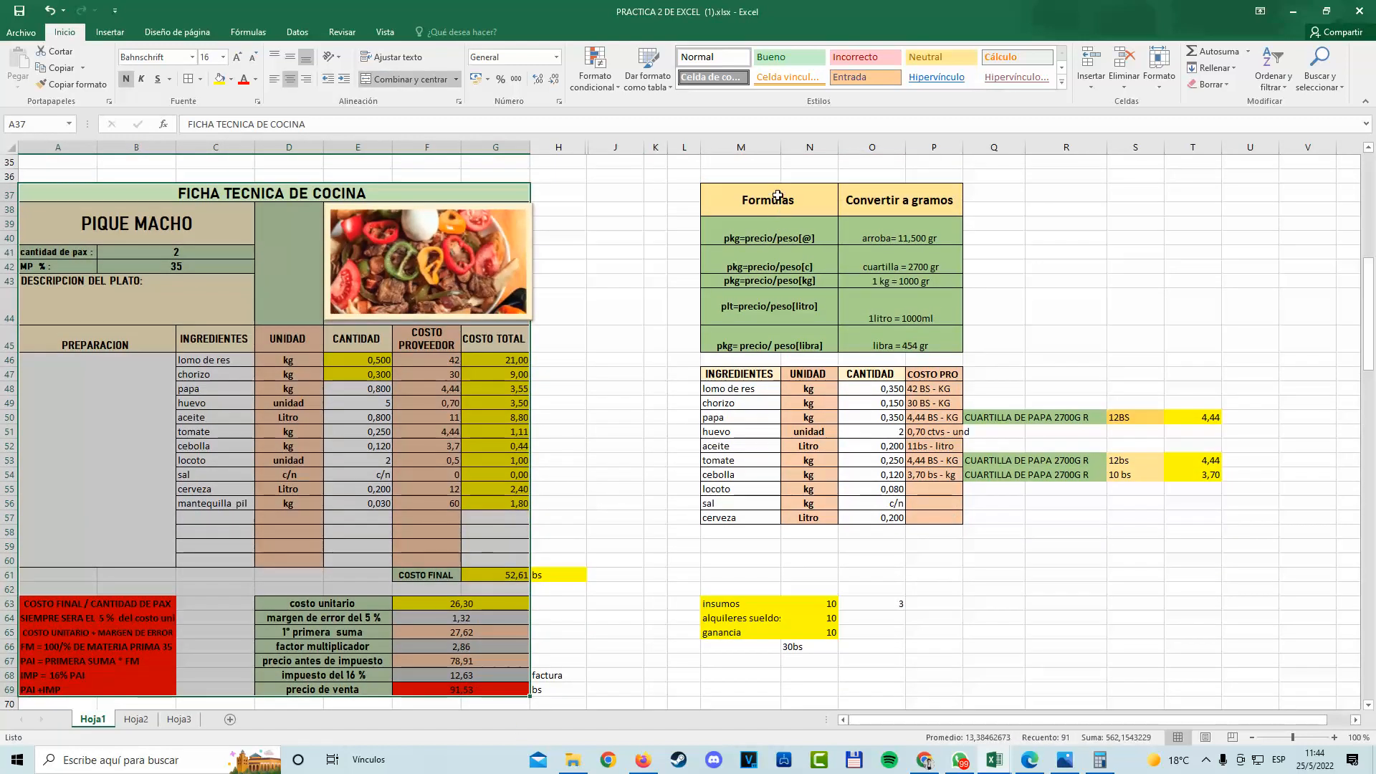
drag(746, 200, 1212, 645)
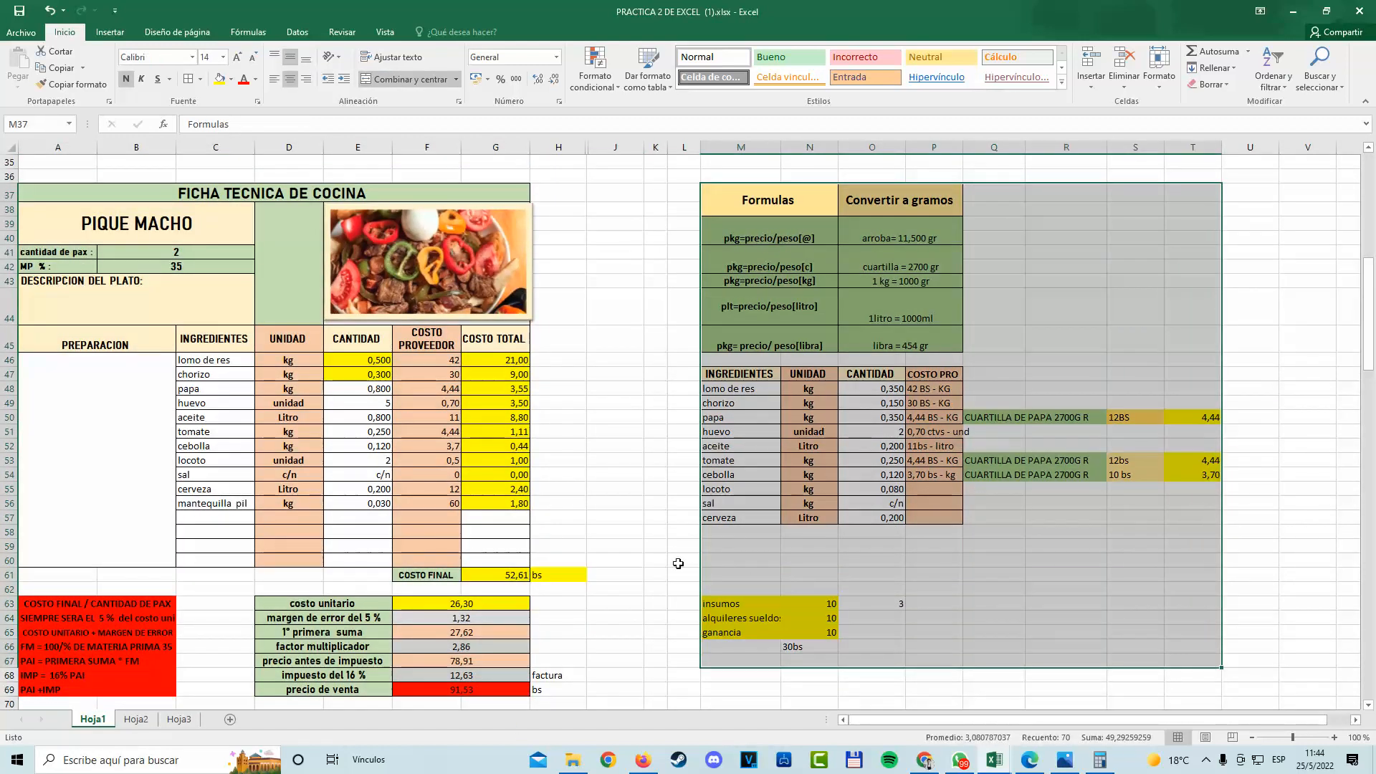
click(615, 518)
drag(129, 187, 523, 647)
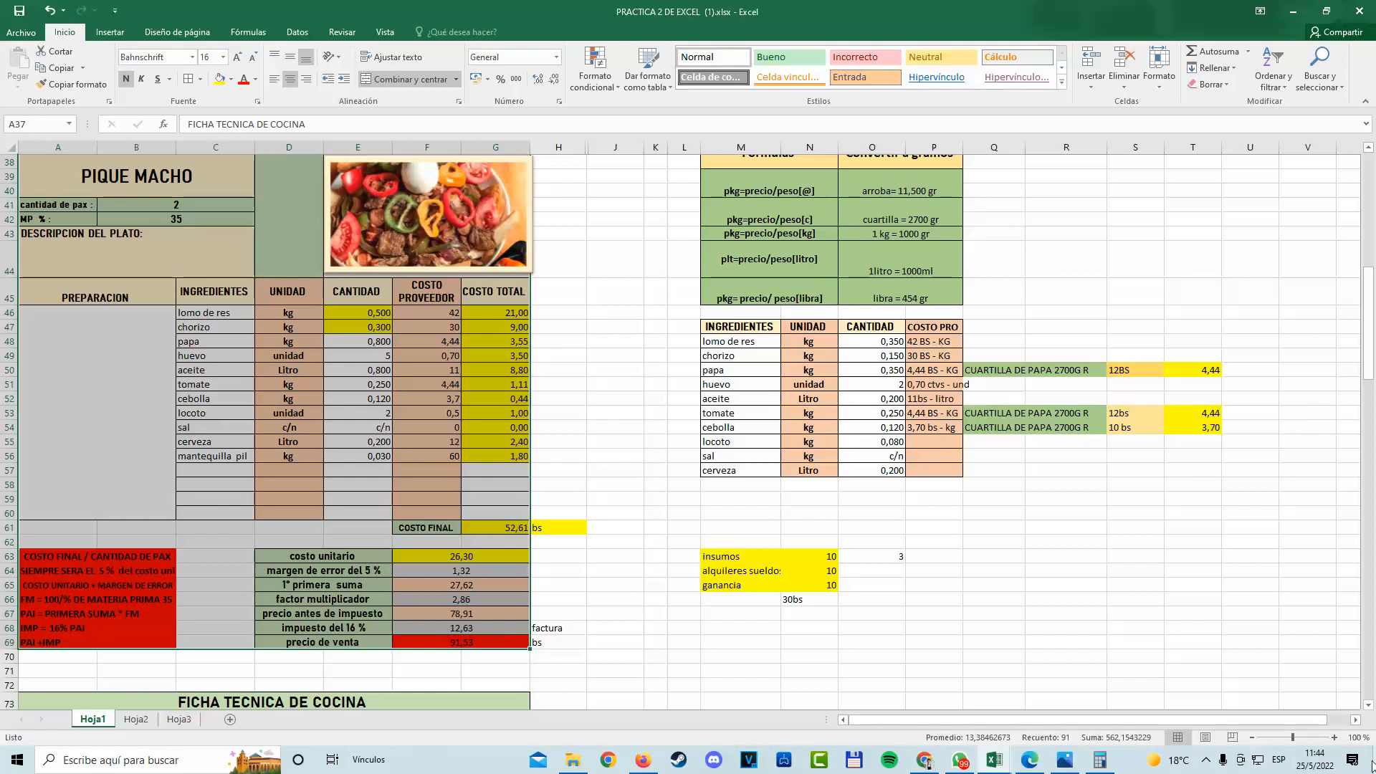
click(1316, 759)
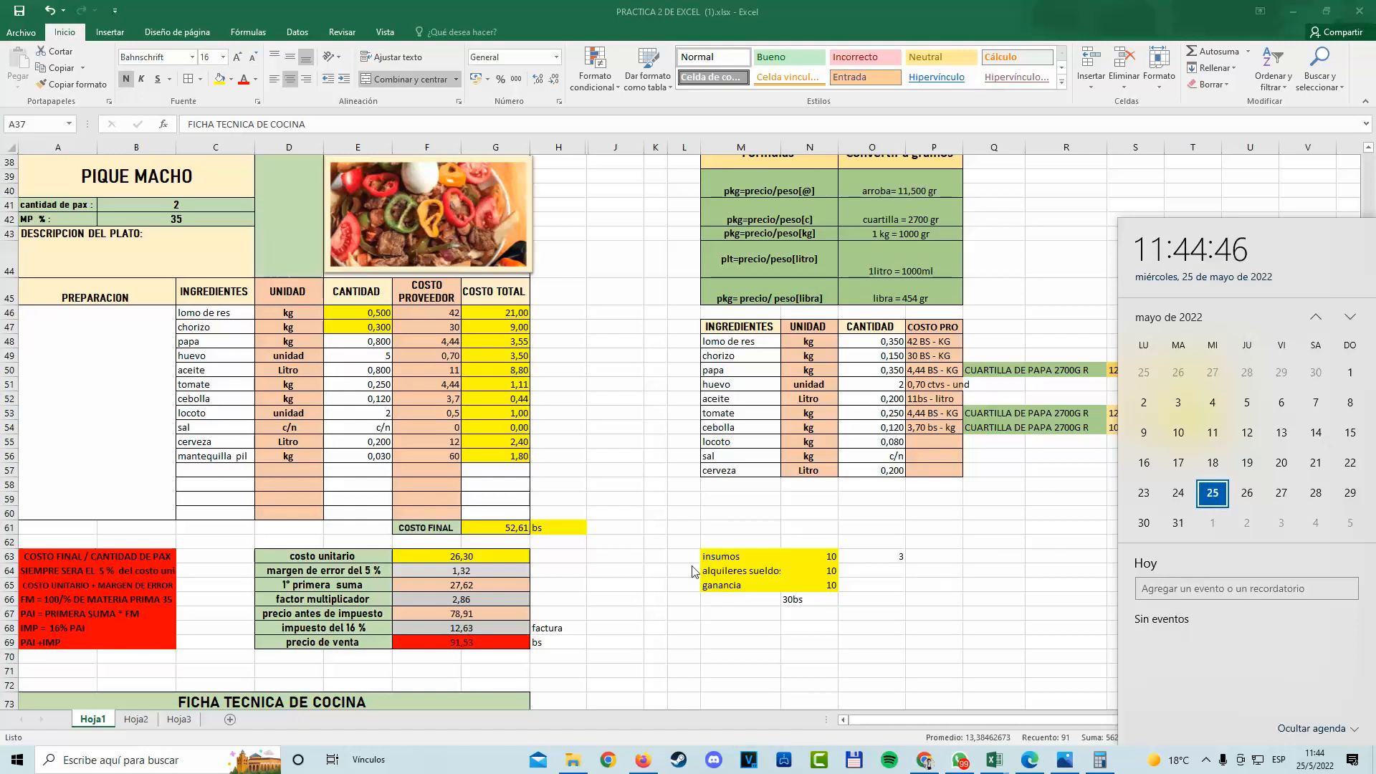
click(606, 469)
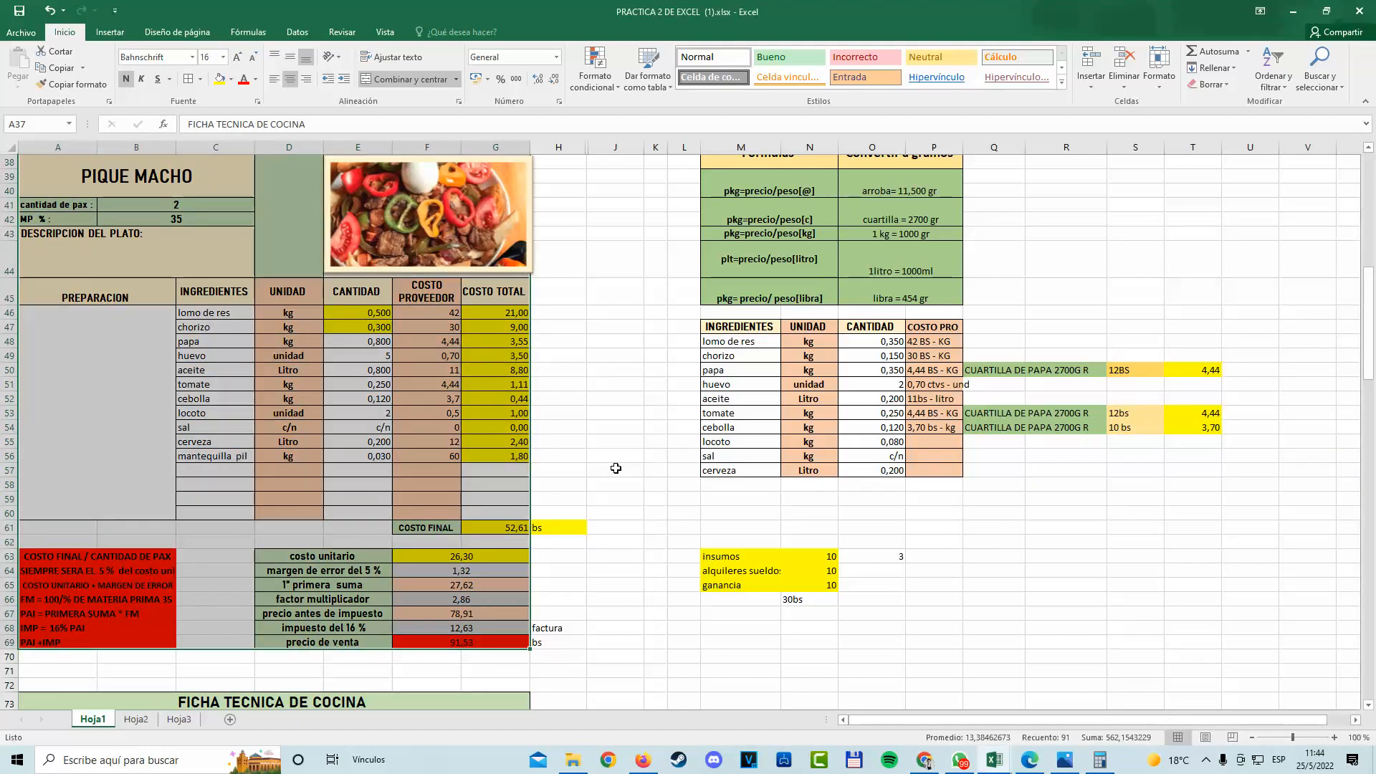